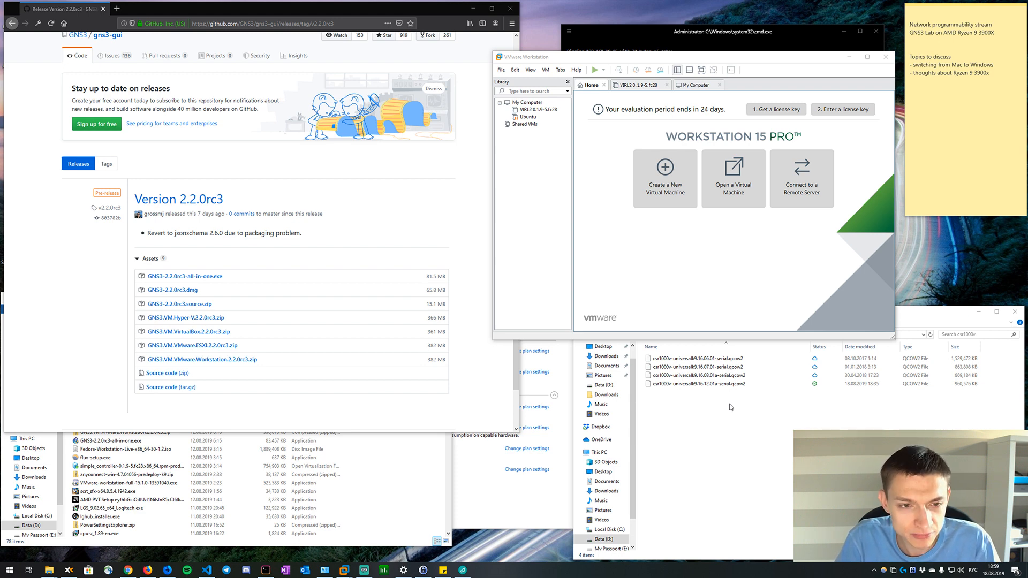
Search the application launcher for gns3, using the English keyboard layout.
key(alt+space)
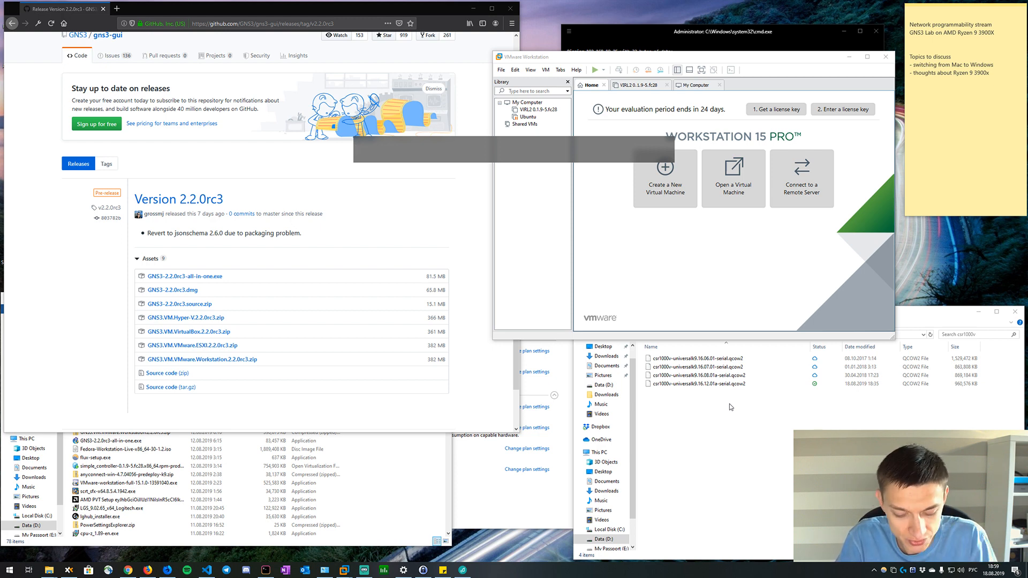
text(пты3)
key(BackSpace)
key(BackSpace)
key(BackSpace)
key(BackSpace)
key(alt+shift)
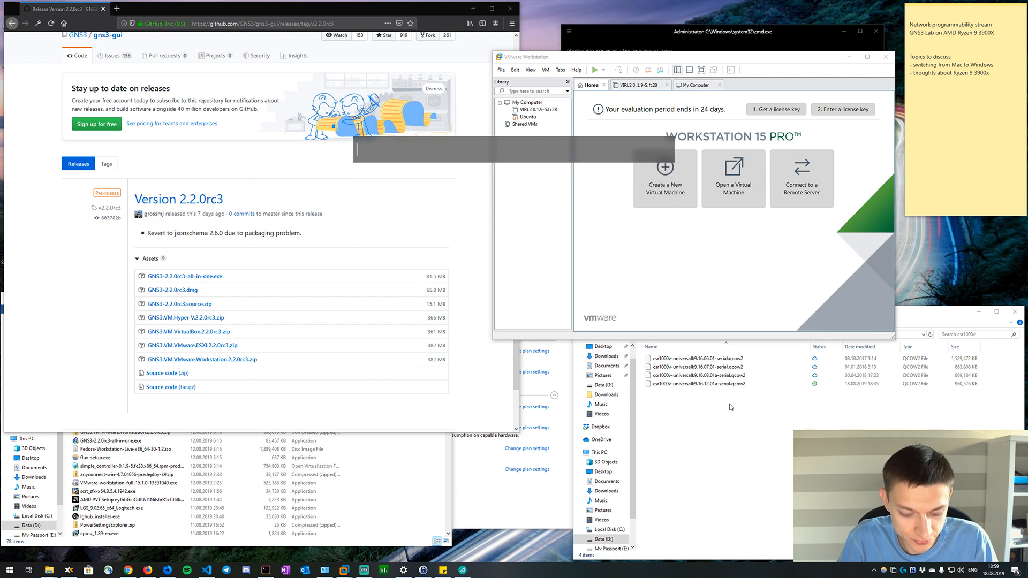
text(gns3)
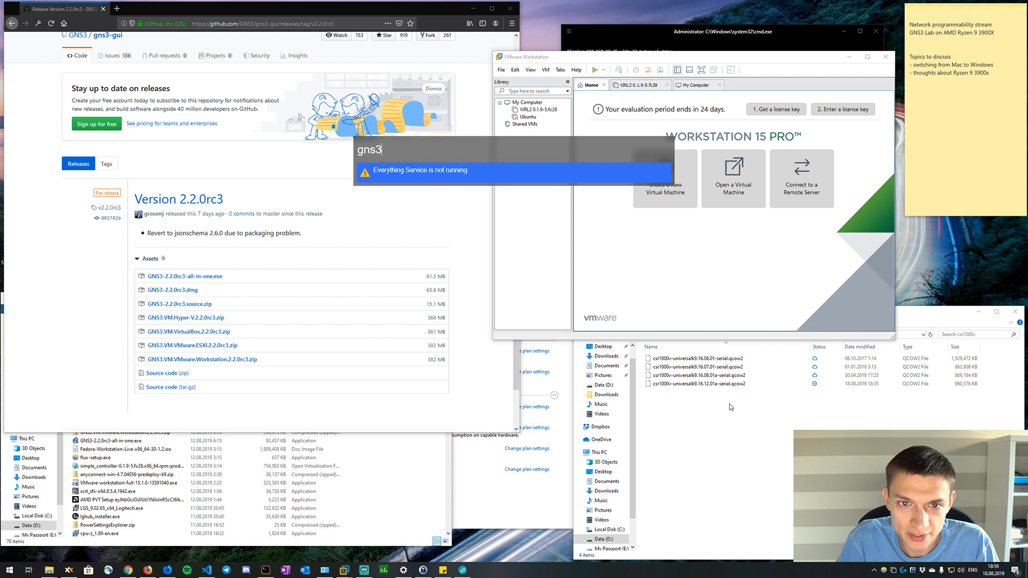
text(2222222222222222)
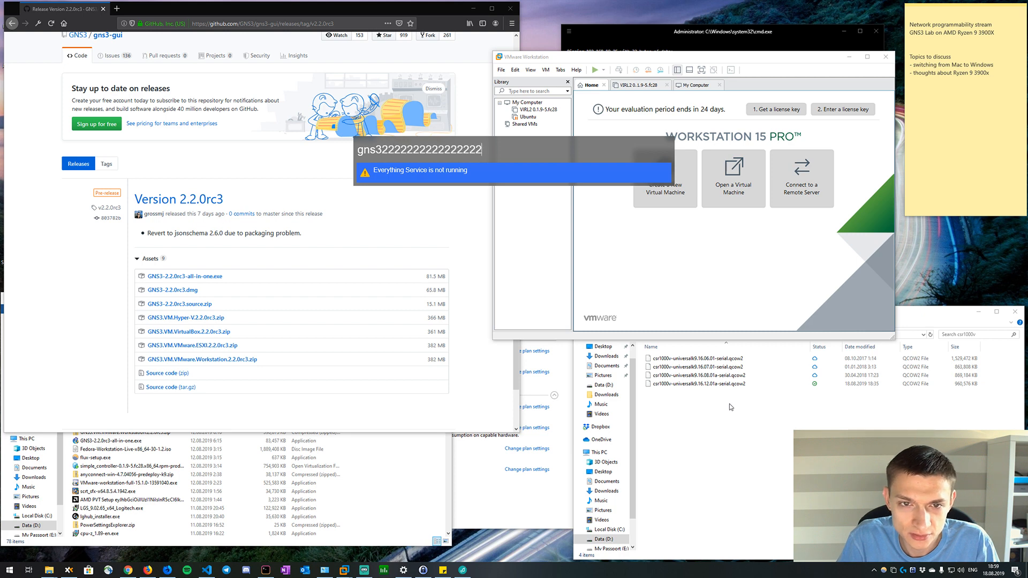
key(BackSpace)
key(BackSpace)
key(BackSpace)
key(BackSpace)
key(BackSpace)
key(BackSpace)
key(BackSpace)
key(BackSpace)
key(BackSpace)
key(BackSpace)
key(BackSpace)
key(BackSpace)
key(BackSpace)
key(BackSpace)
key(BackSpace)
key(BackSpace)
key(BackSpace)
key(BackSpace)
key(BackSpace)
key(BackSpace)
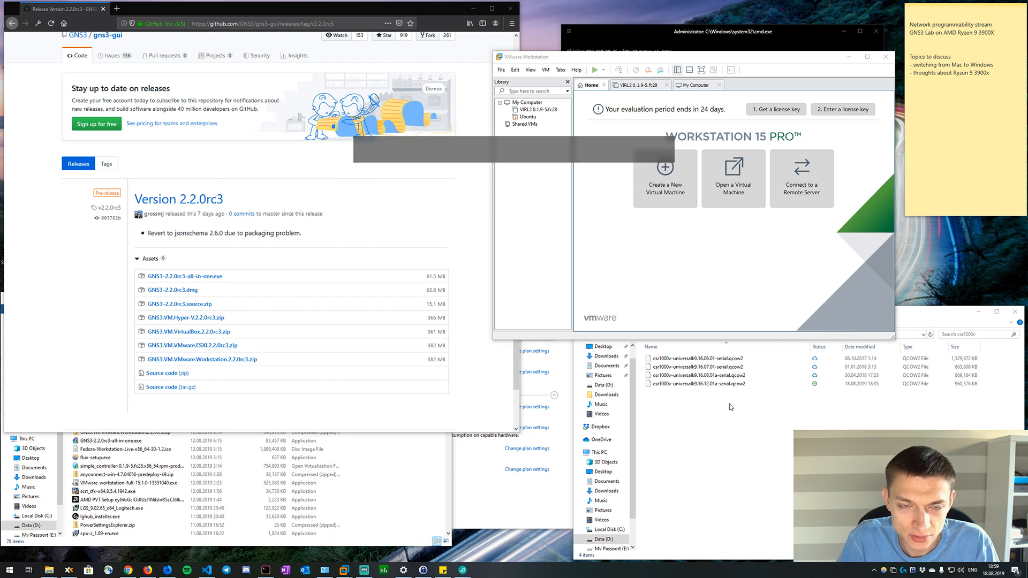
text(gn)
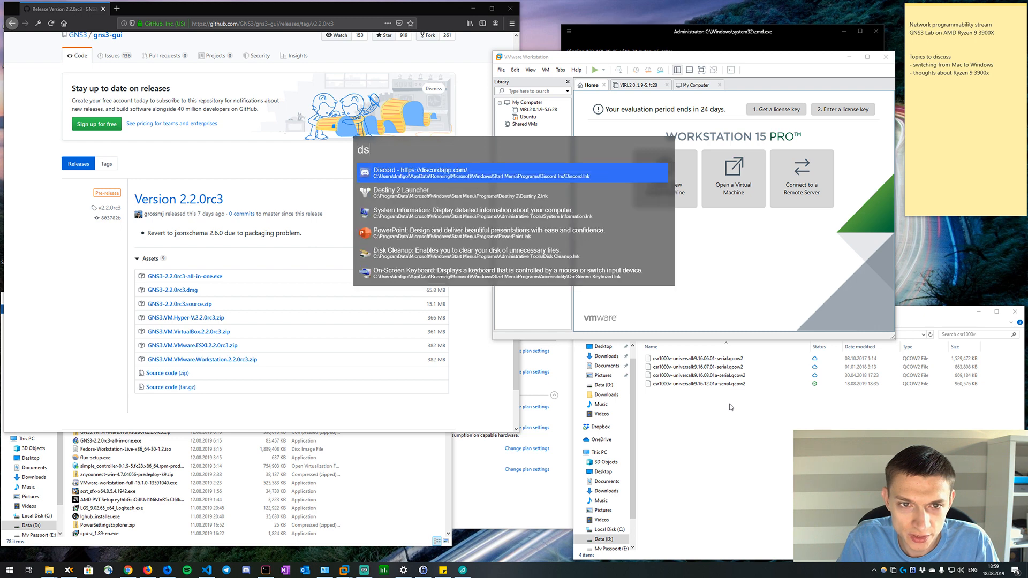
key(BackSpace)
key(BackSpace)
text(gns3)
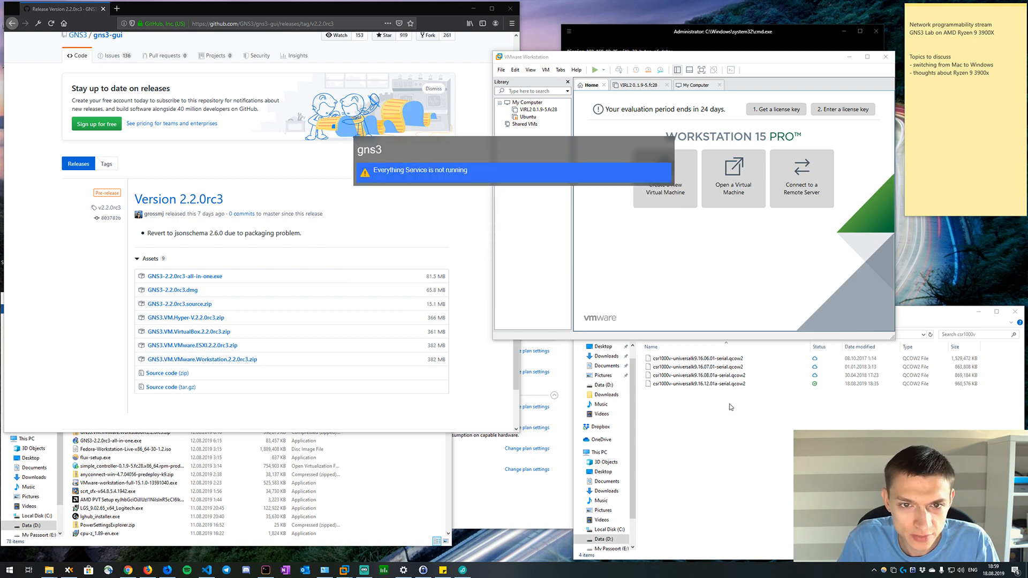
Search the application launcher for workstation and clear the query.
key(BackSpace)
key(BackSpace)
key(BackSpace)
text(workstatop)
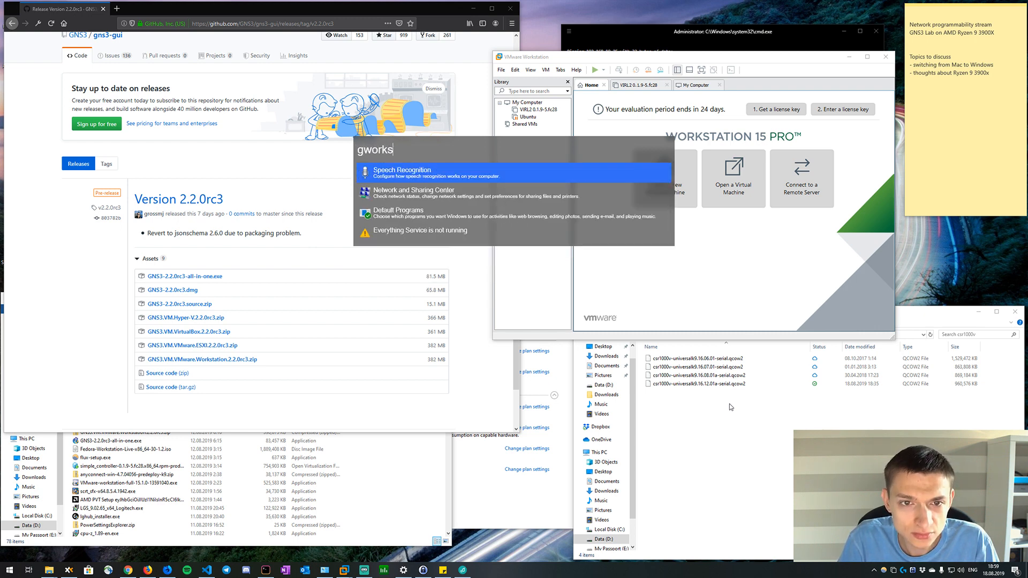
key(BackSpace)
key(BackSpace)
key(BackSpace)
key(BackSpace)
key(BackSpace)
key(BackSpace)
key(BackSpace)
key(BackSpace)
key(BackSpace)
key(BackSpace)
key(BackSpace)
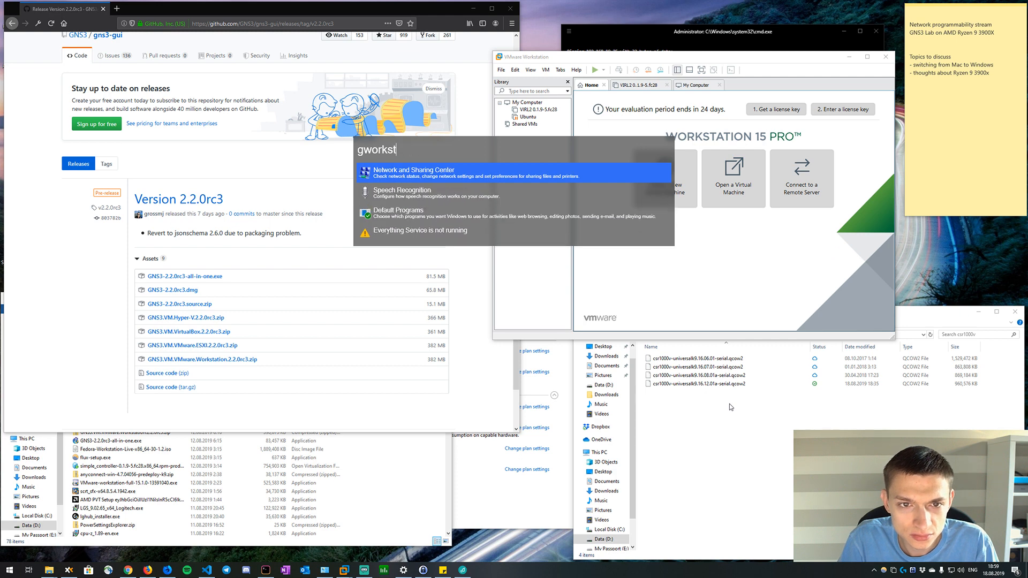
text(workstation)
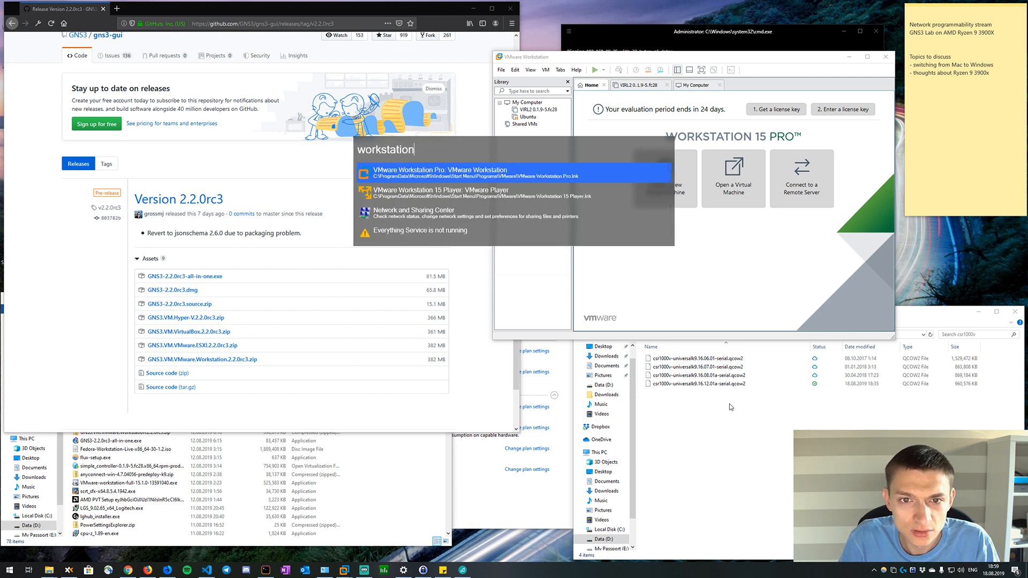
key(BackSpace)
key(BackSpace)
key(BackSpace)
key(BackSpace)
key(BackSpace)
key(BackSpace)
key(BackSpace)
key(BackSpace)
key(BackSpace)
key(BackSpace)
key(BackSpace)
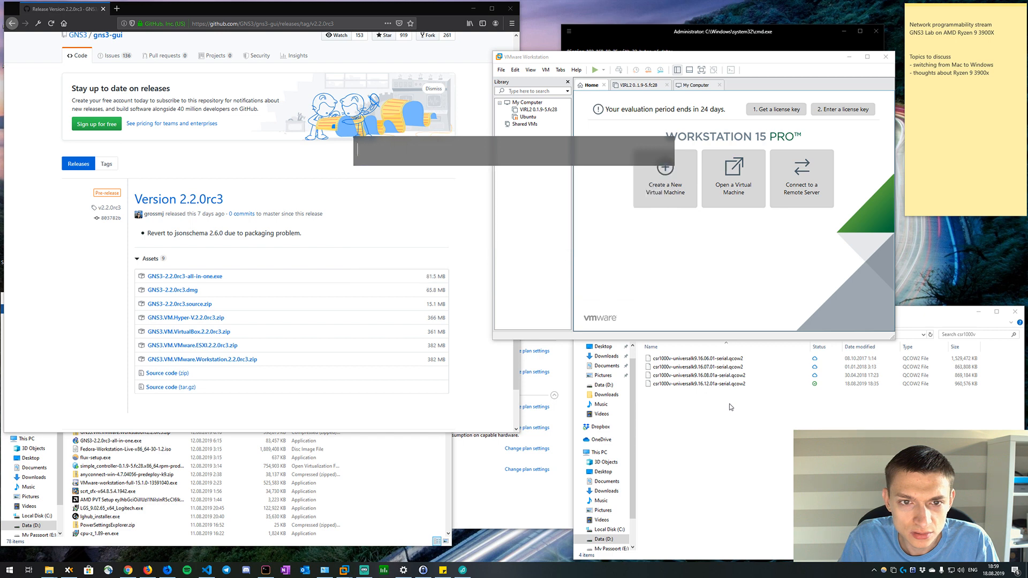
Download GNS3-2.2.0rc3-all-in-one.exe from the release assets on GitHub and run the installer.
click(310, 263)
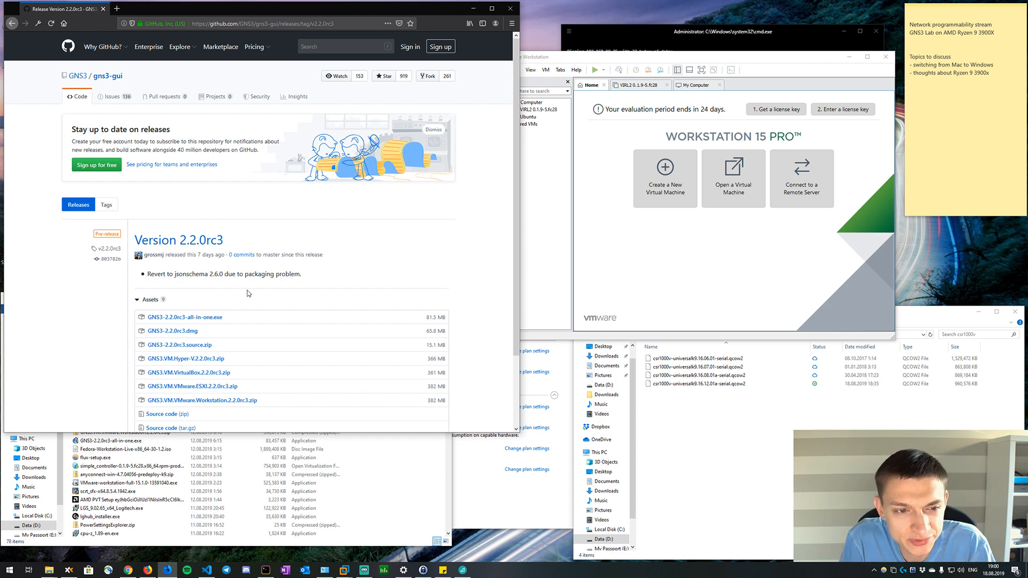
click(212, 317)
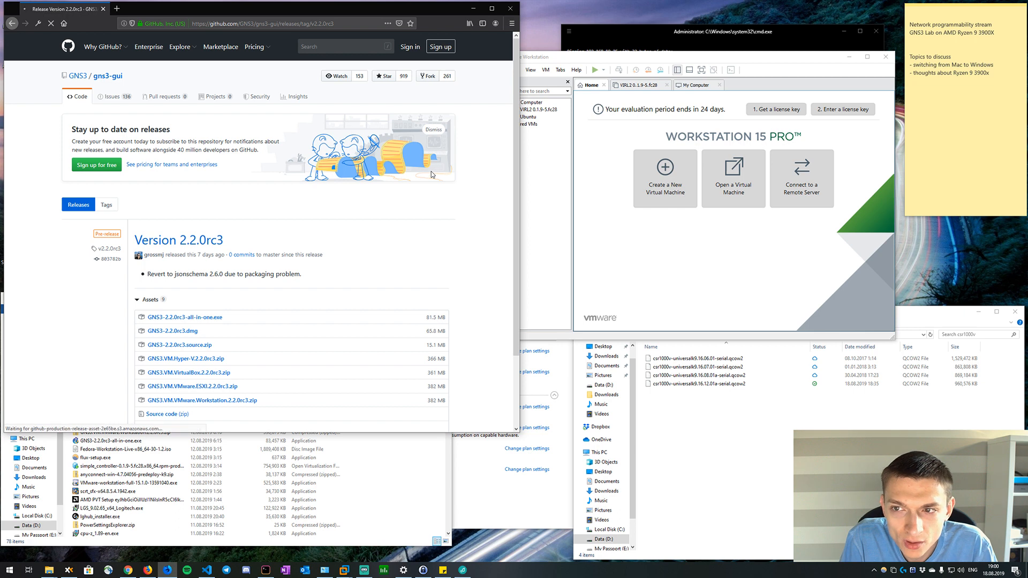
click(292, 245)
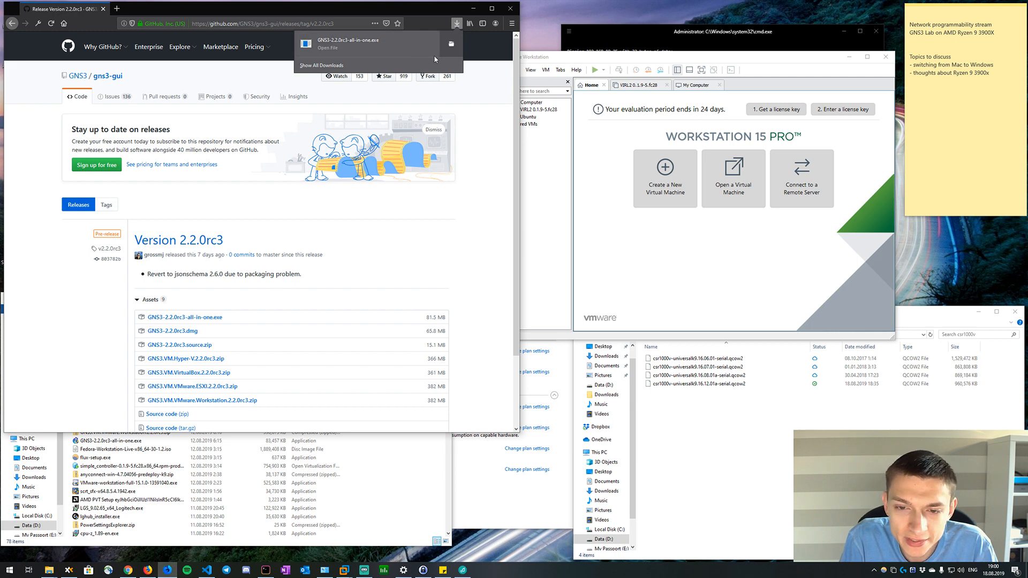
click(419, 49)
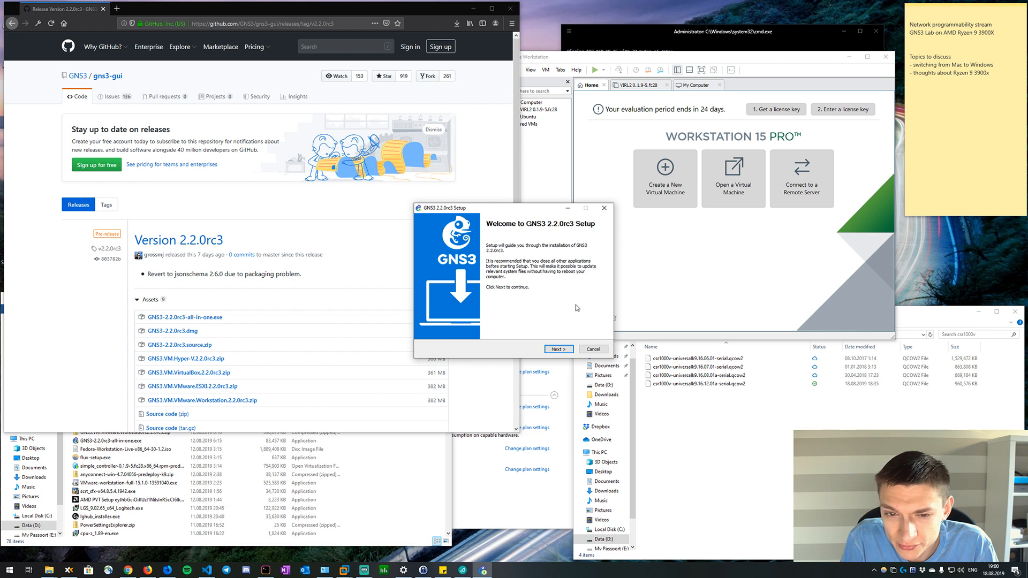
Accept the GNS3 license agreement and keep GNS3 as the Start Menu folder.
click(560, 351)
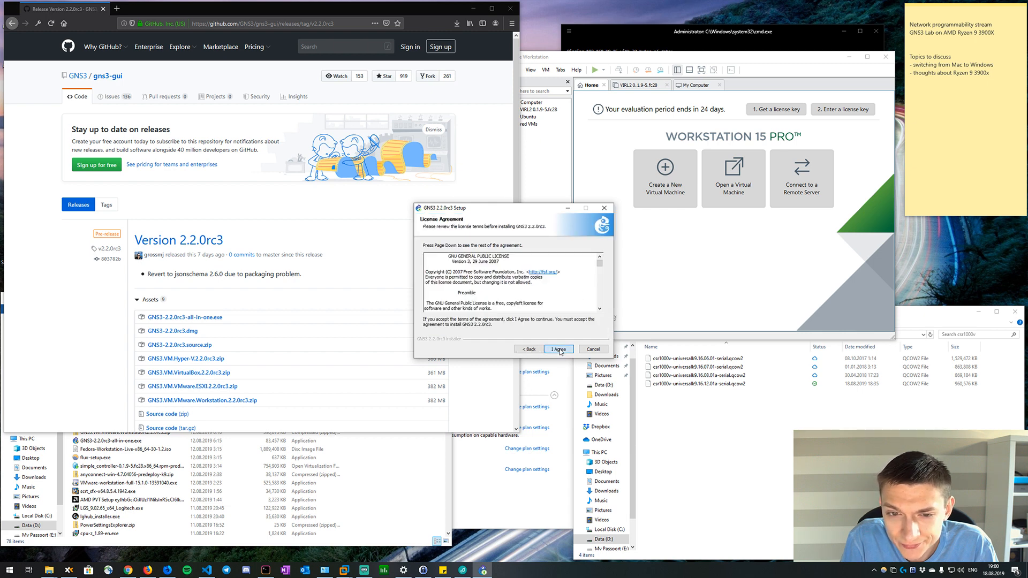
click(559, 350)
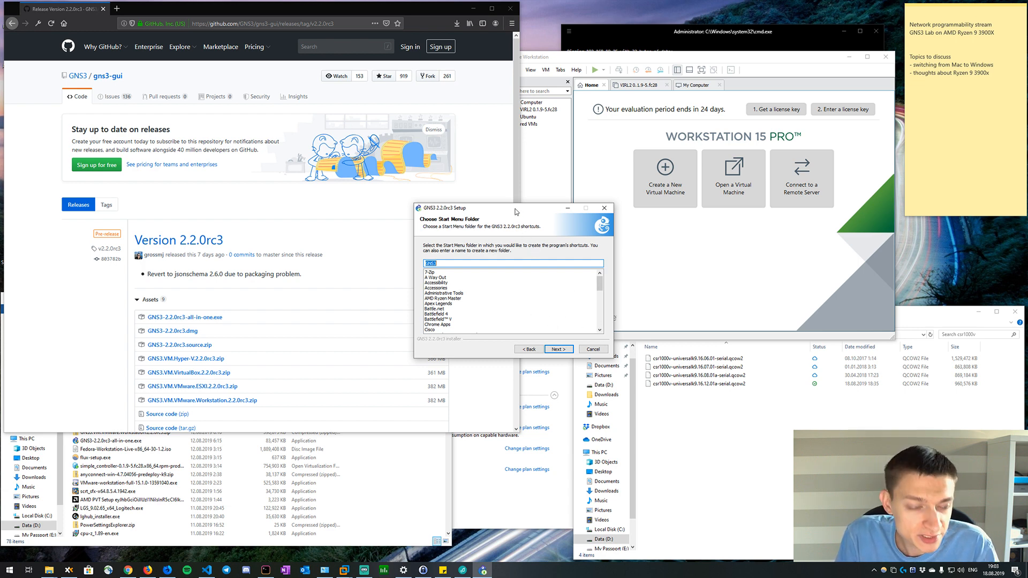
click(553, 348)
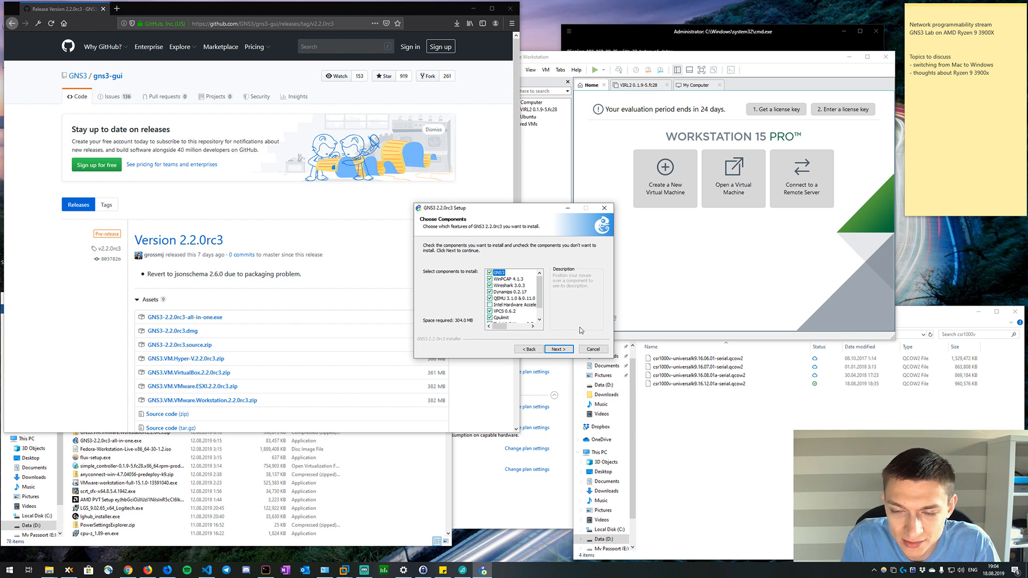
Exclude Cpulimit, Dynamips 0.2.17 and Wireshark 3.0.3 from the components to install.
mouse_move(534, 303)
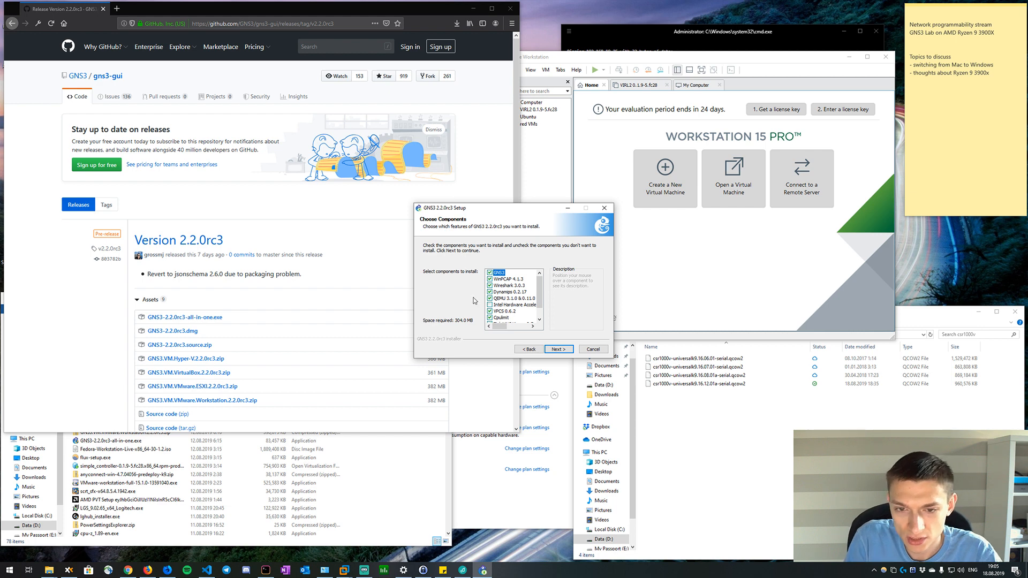
click(489, 318)
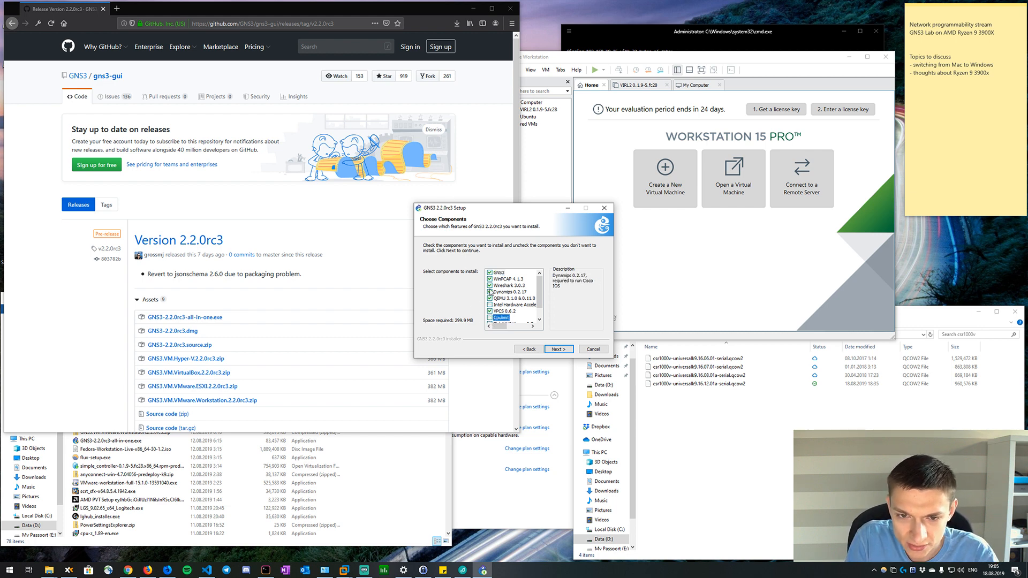
click(490, 291)
click(491, 286)
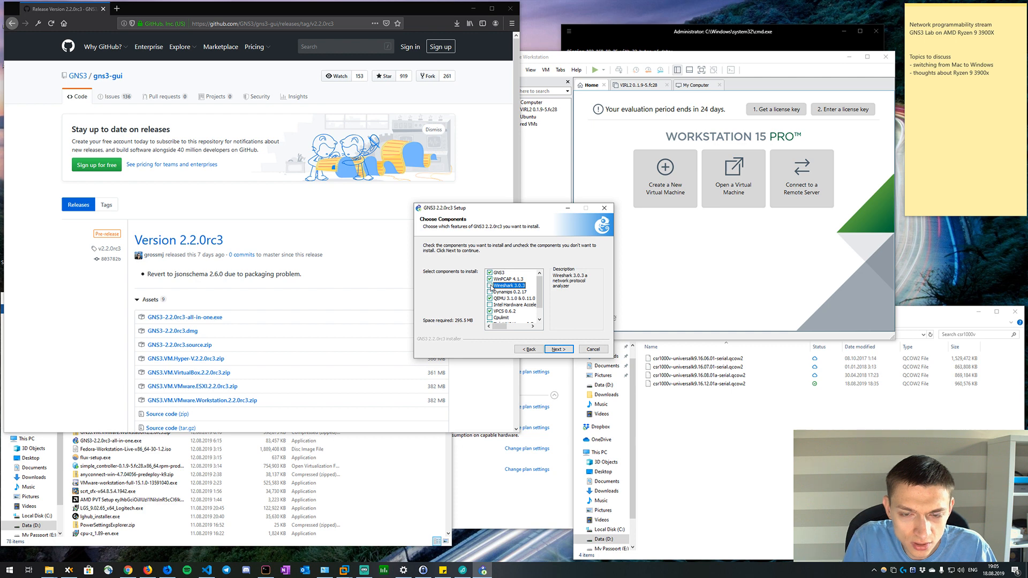
Search Windows for Wireshark to check whether it is already installed, and dismiss the search.
key(super)
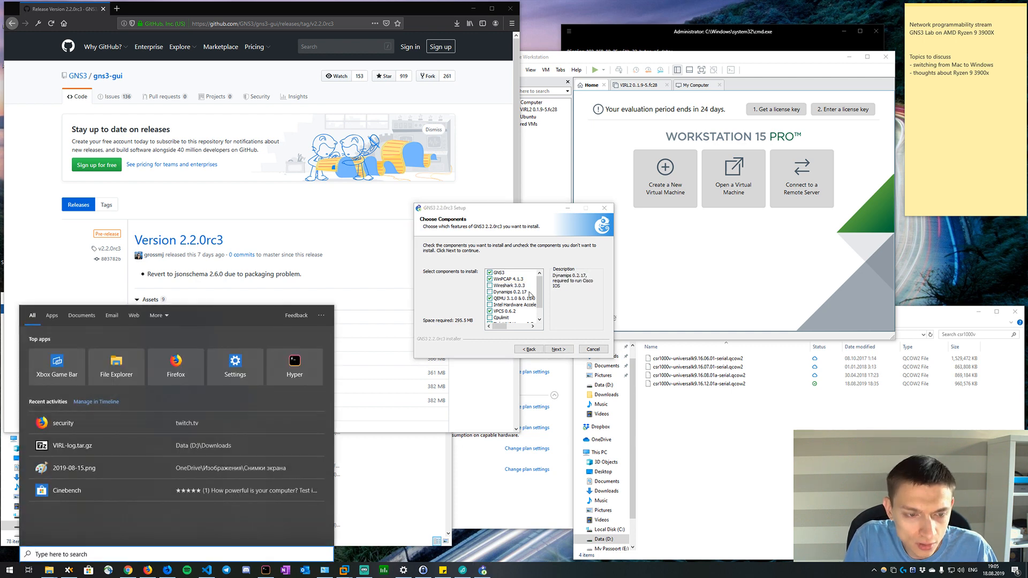
text(wires)
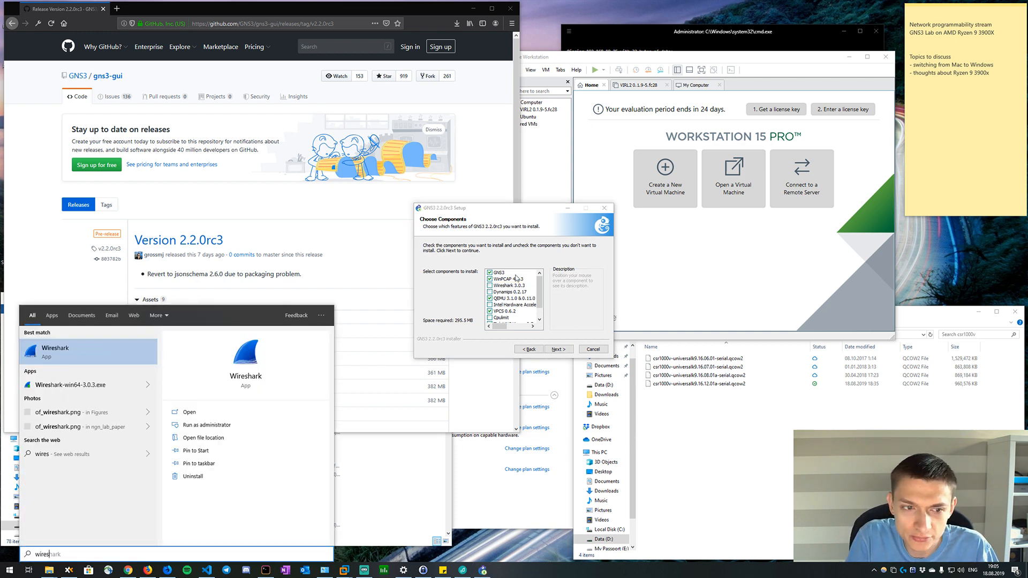
key(Escape)
Exclude WinPCAP 4.1.3, QEMU and VPCS 0.6.2 from the components, keeping TightVNC Viewer selected.
click(490, 279)
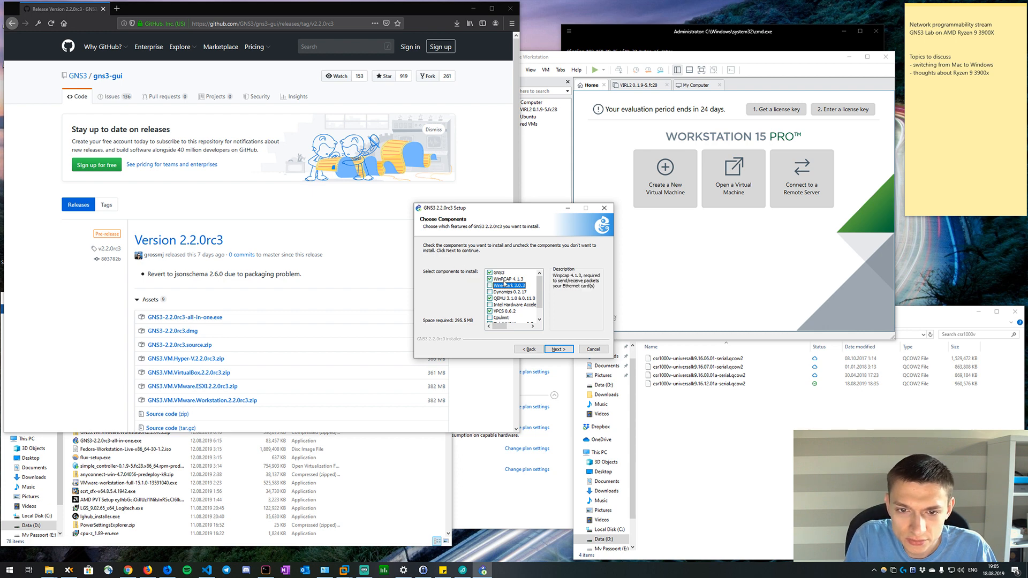
click(509, 279)
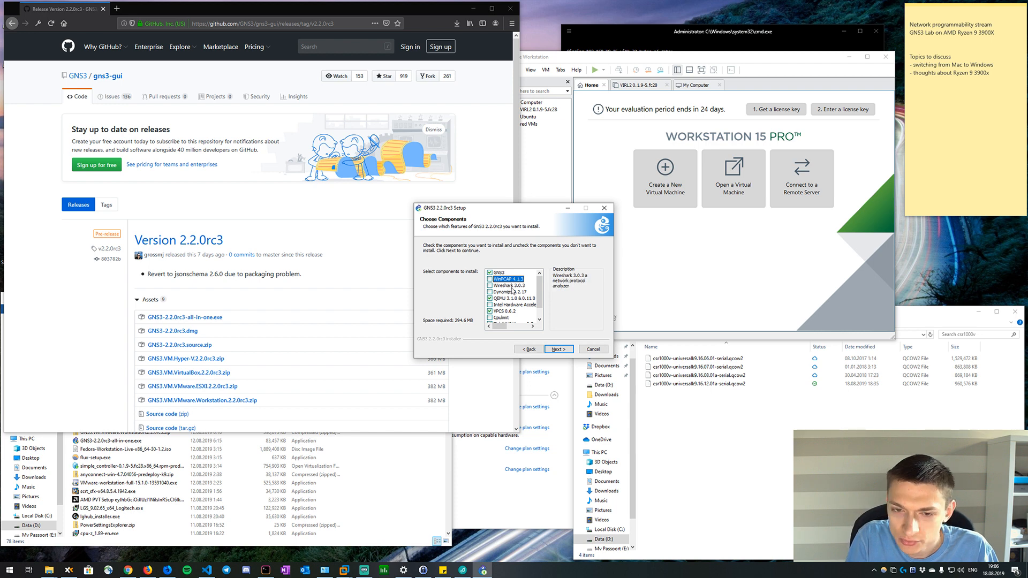
scroll(503, 298, down, 1)
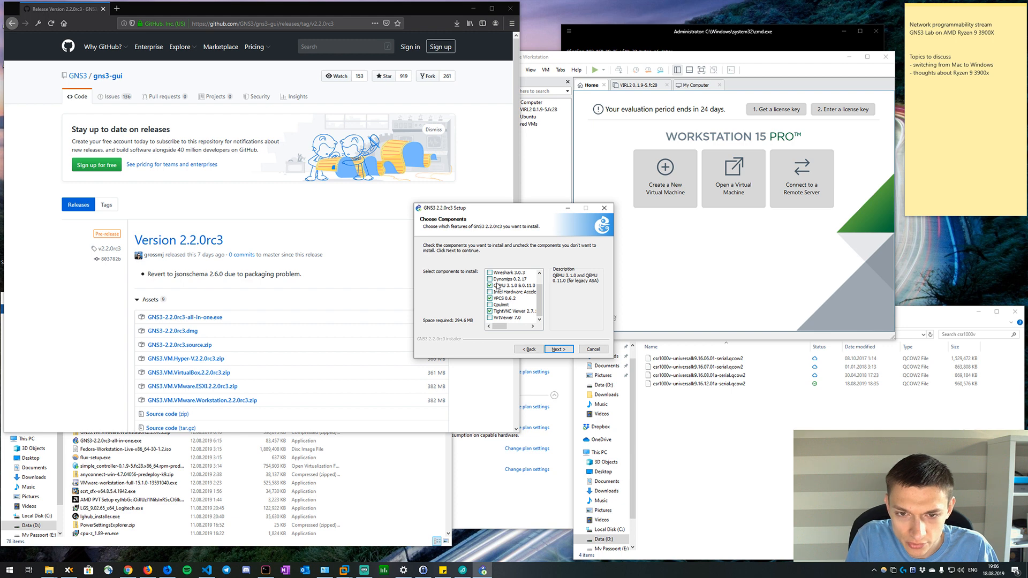
click(489, 286)
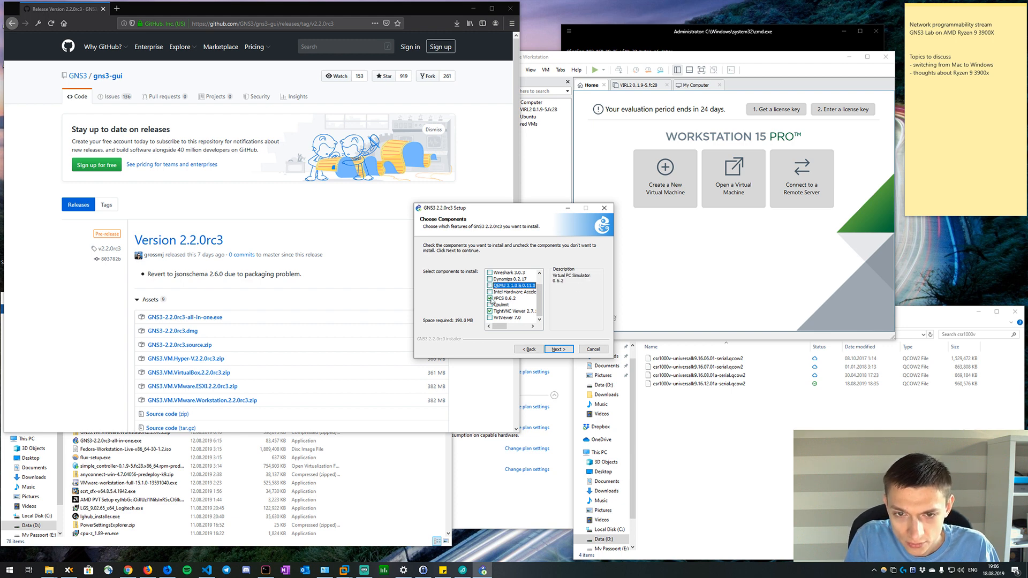
click(490, 298)
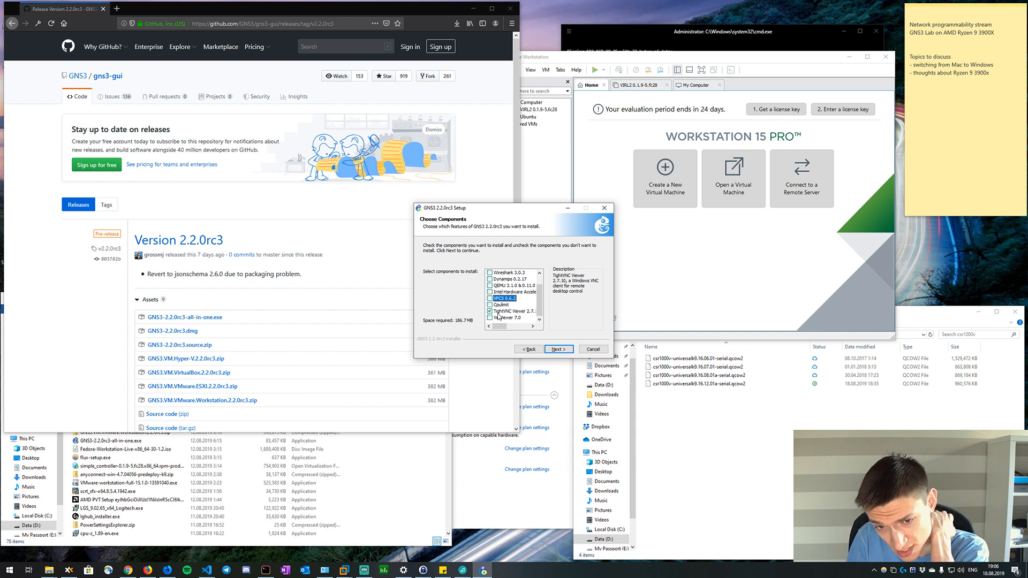
click(506, 312)
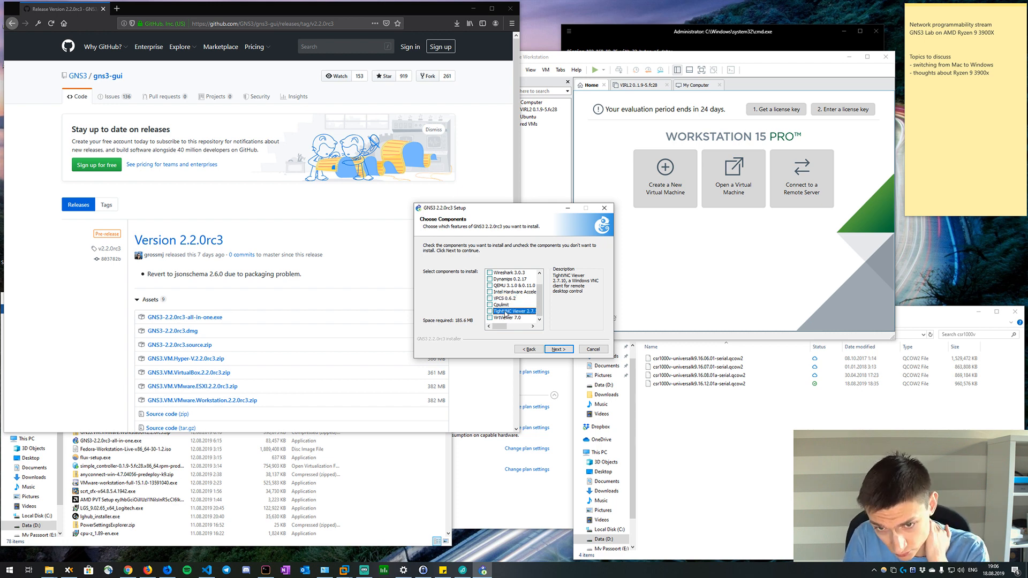
click(490, 311)
scroll(501, 314, up, 1)
Install GNS3 with the chosen components in the default install location and continue past the installation progress page.
click(558, 349)
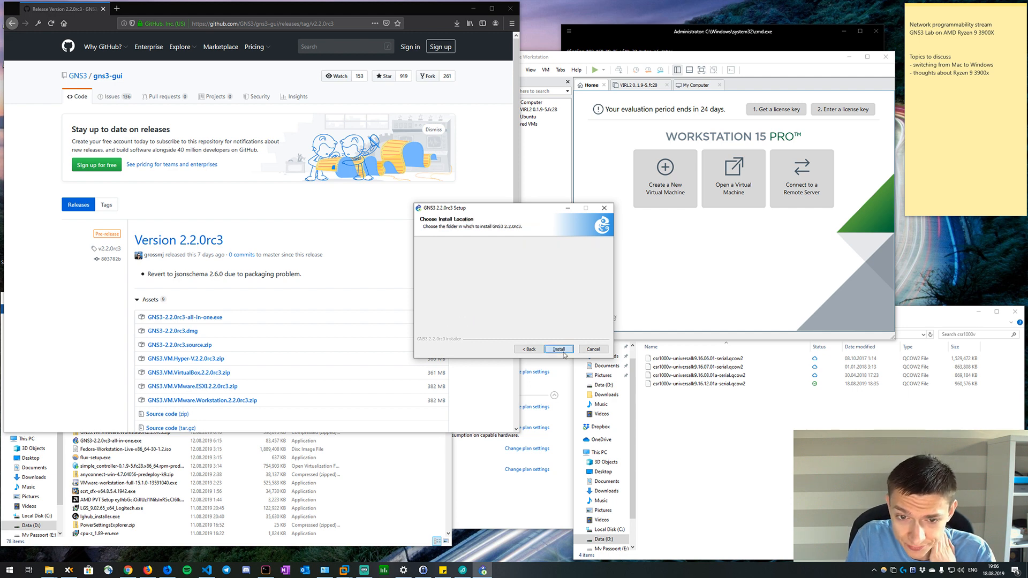
click(558, 349)
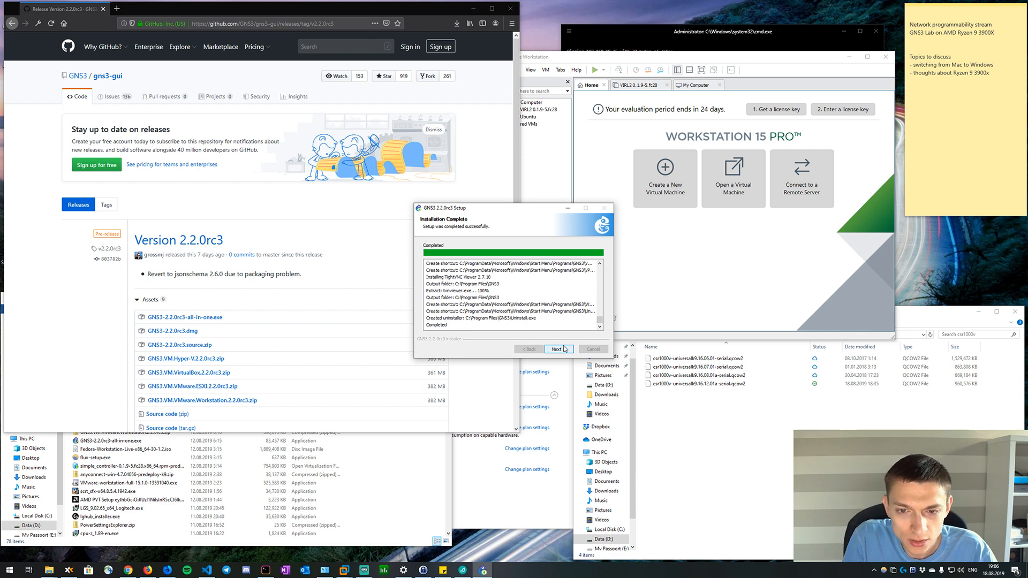
click(565, 349)
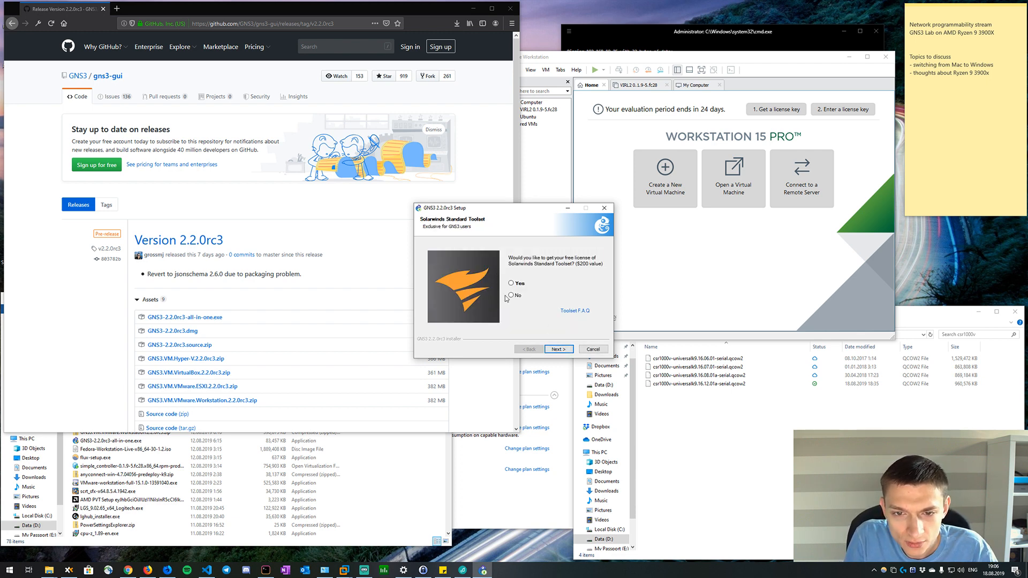
Decline the Solarwinds Standard Toolset license, finish setup with Start GNS3 enabled, and minimize the thank-you page's browser window.
click(552, 349)
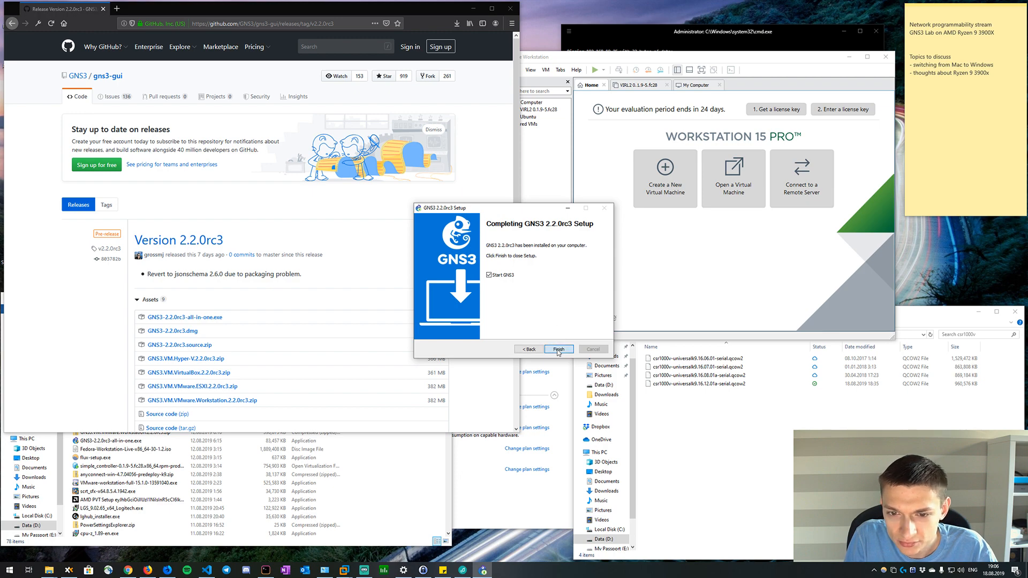
click(558, 349)
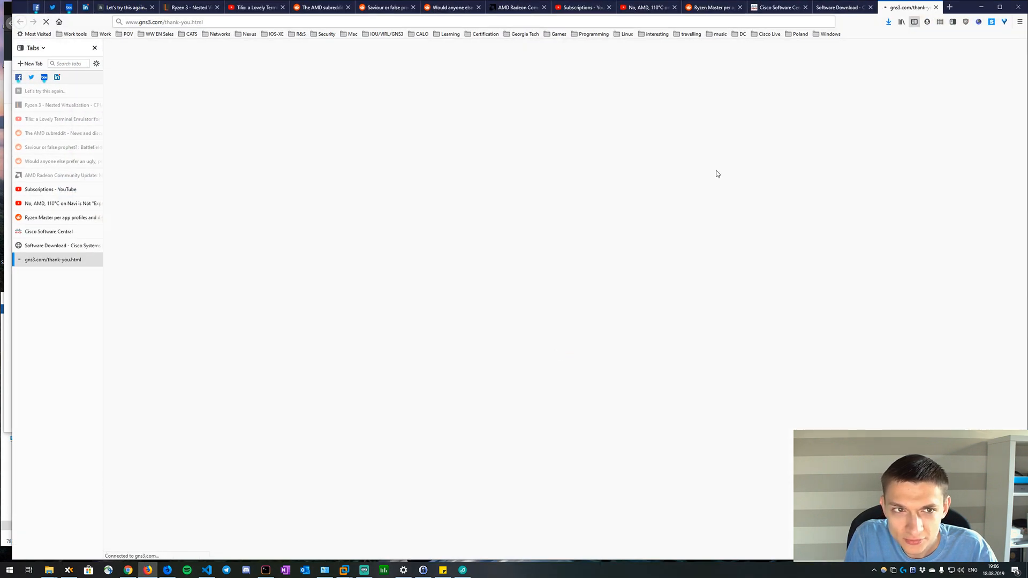
click(981, 7)
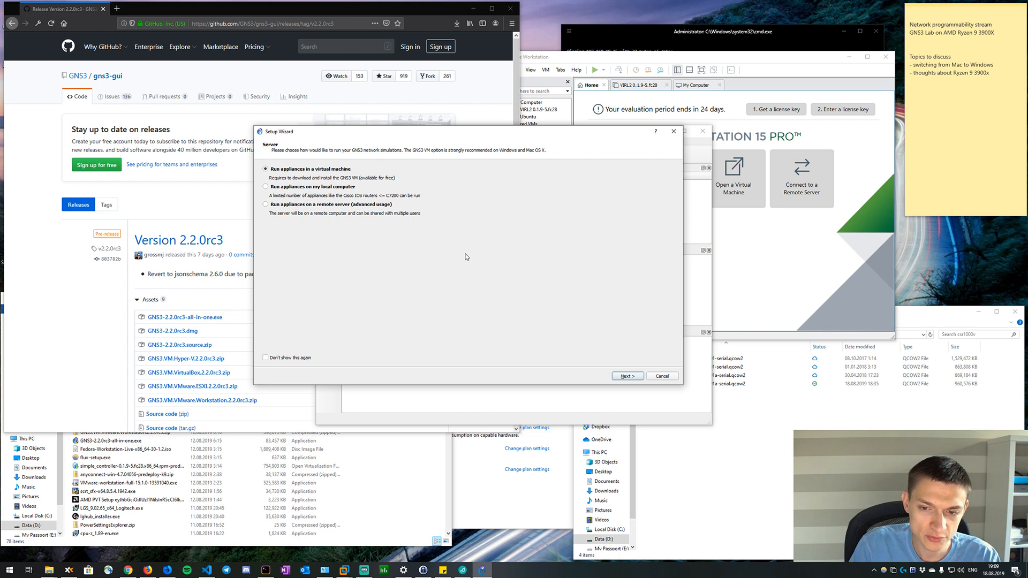
Check the local server path and host binding choices in the Setup Wizard, then cancel the wizard.
click(624, 377)
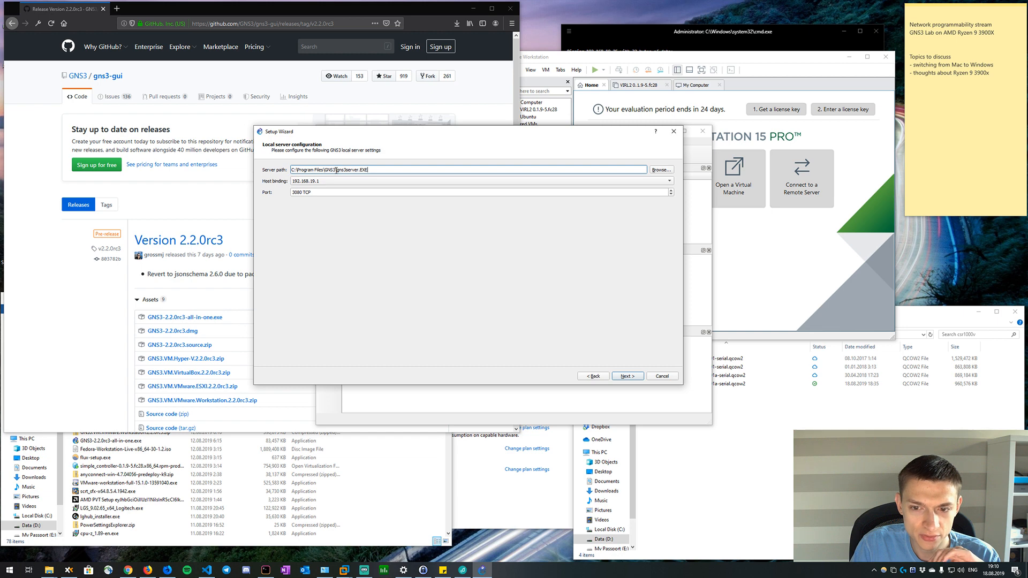
drag(313, 169, 390, 168)
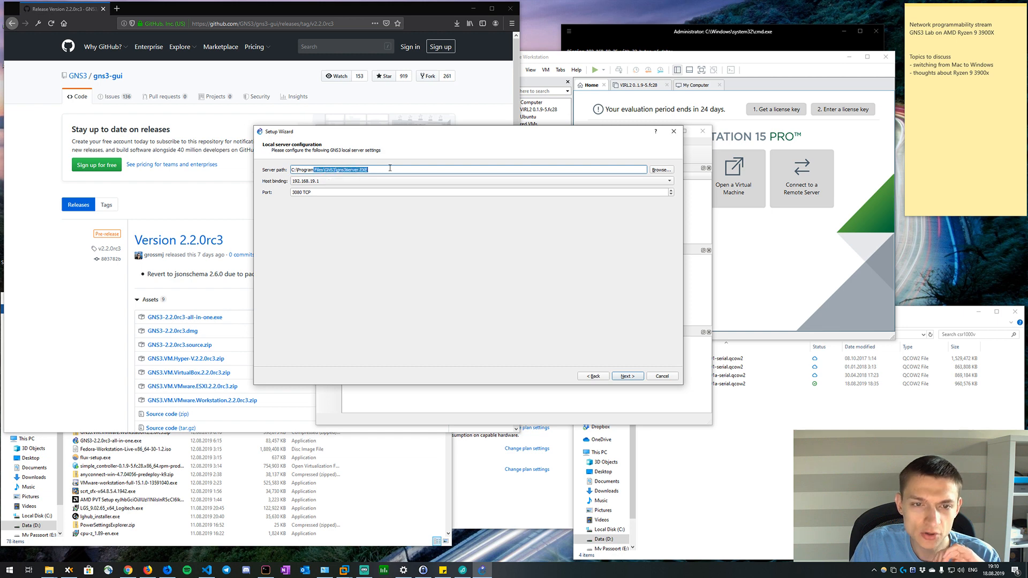
click(390, 168)
click(376, 183)
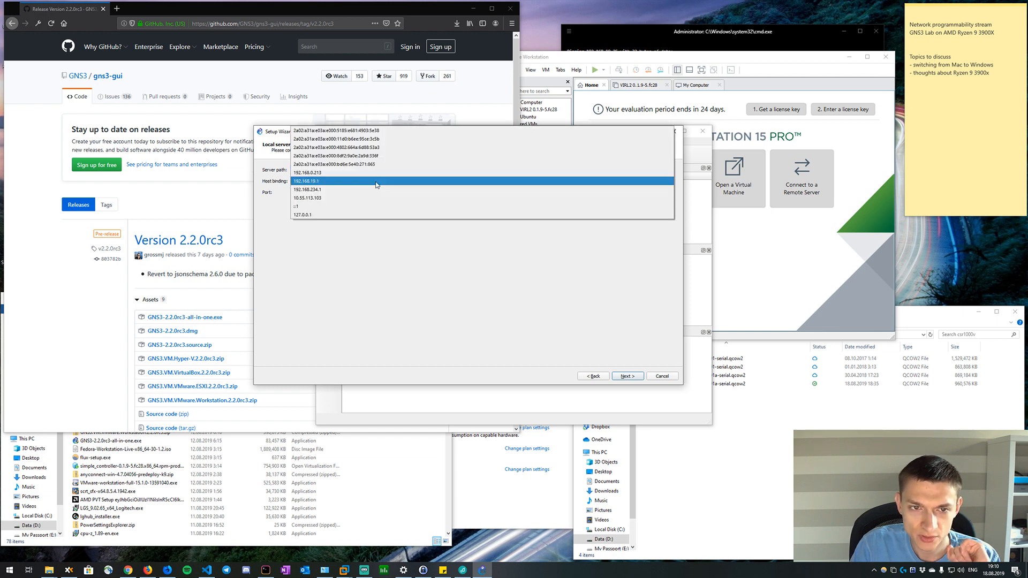
click(366, 271)
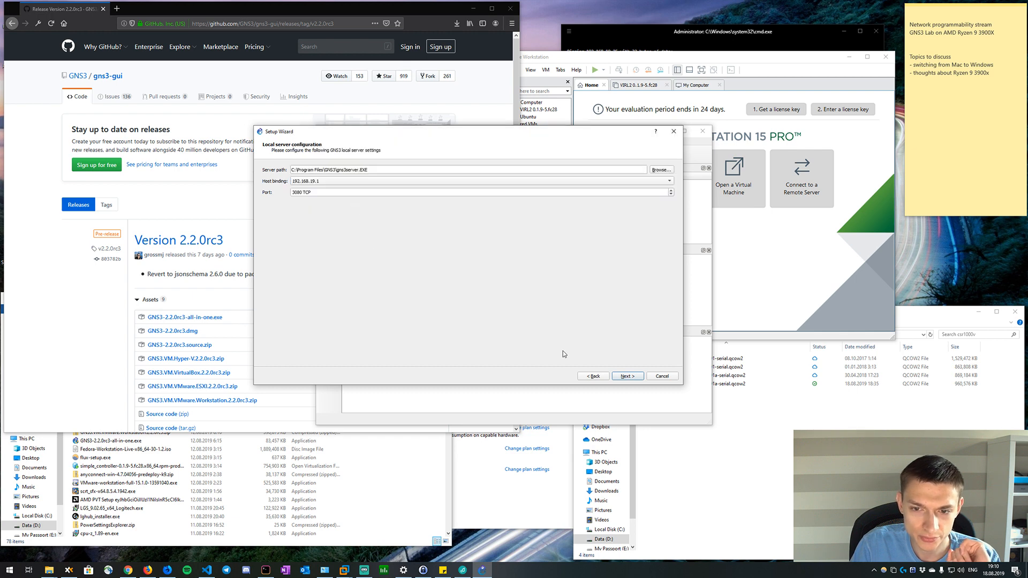
click(591, 377)
drag(668, 376, 617, 361)
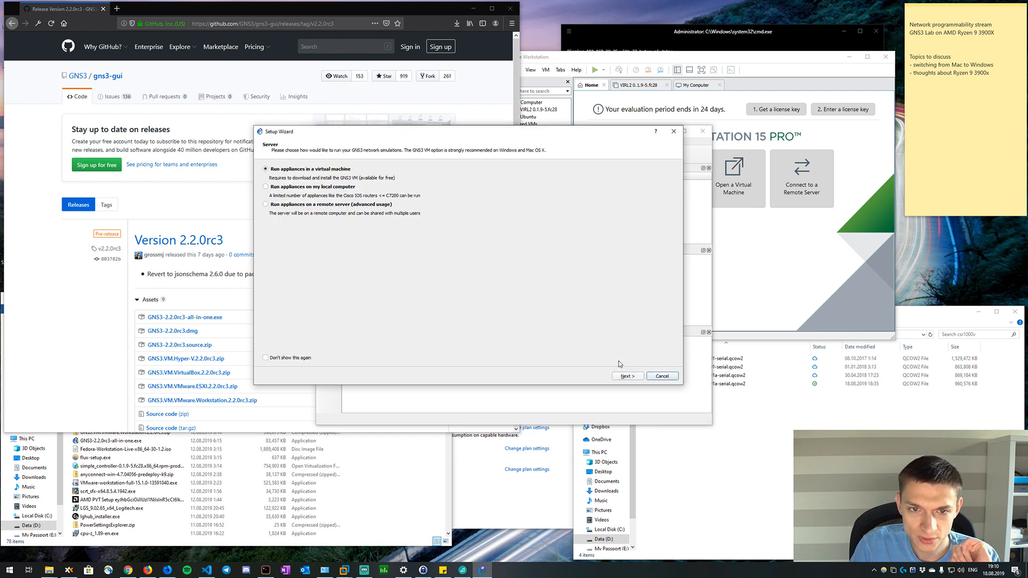
click(662, 376)
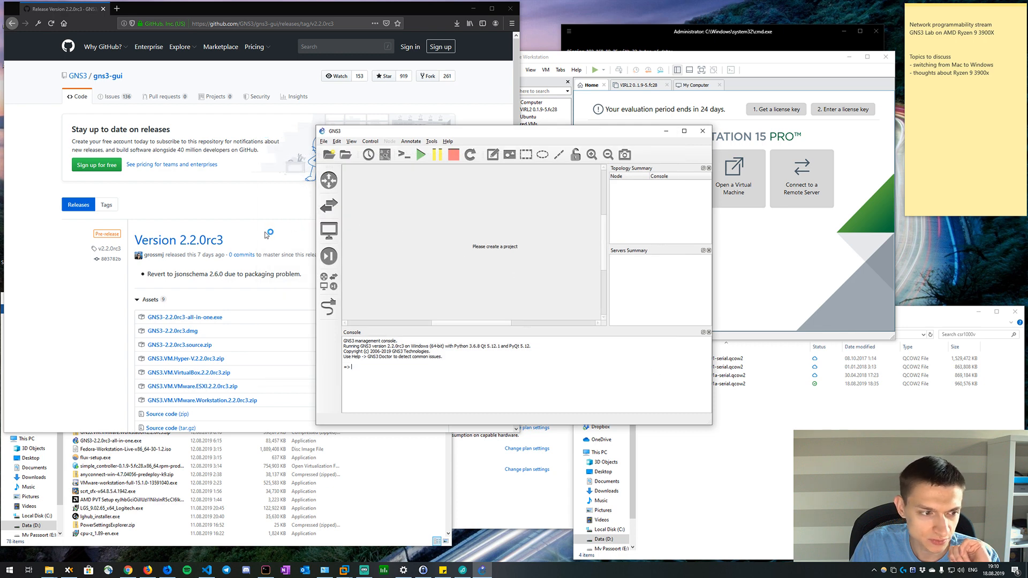
Bring the GNS3 release page forward, move the file explorer window behind it up, and enlarge the browser window.
click(247, 245)
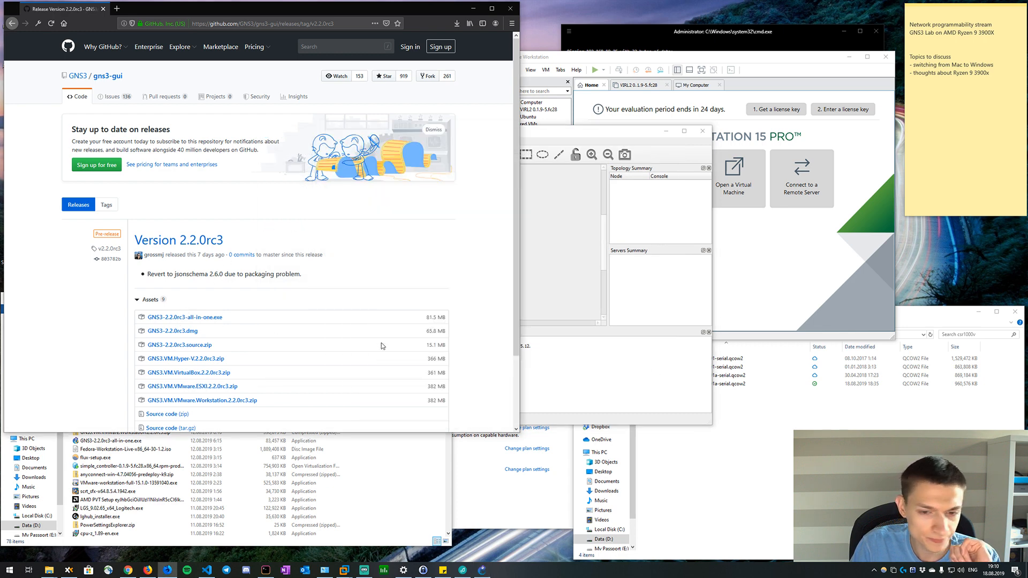
click(401, 450)
drag(360, 304, 408, 181)
click(502, 120)
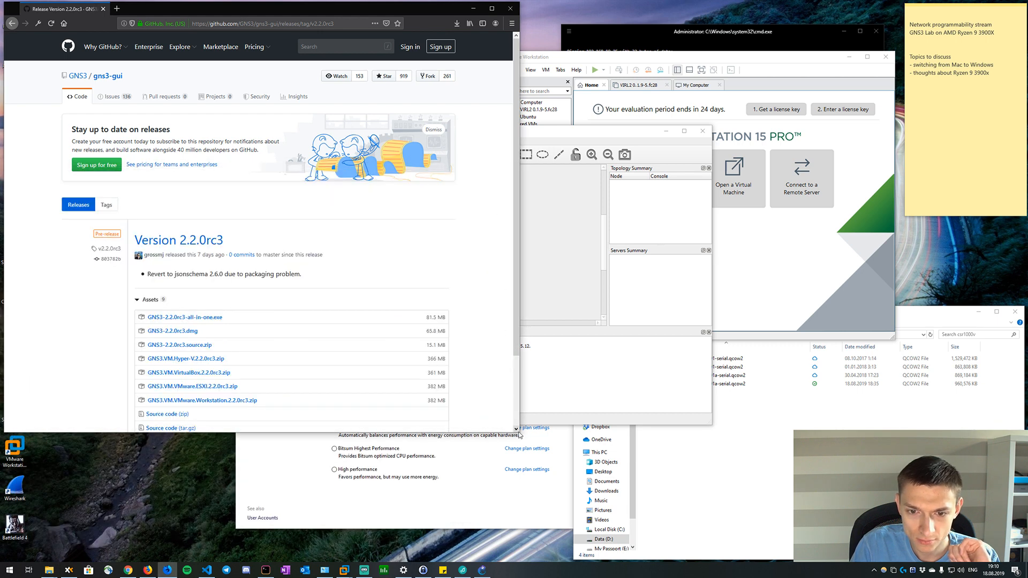
drag(519, 432, 902, 409)
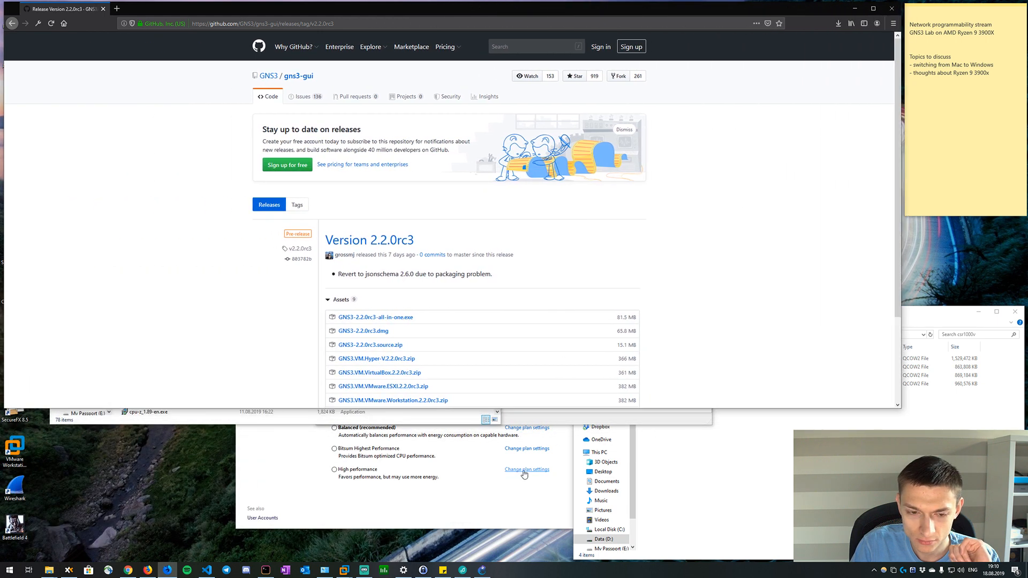
Move the Power Options and csr1000v folder windows up over the browser, and bring the GNS3 release page back to the front.
click(500, 518)
drag(495, 275, 531, 144)
click(782, 455)
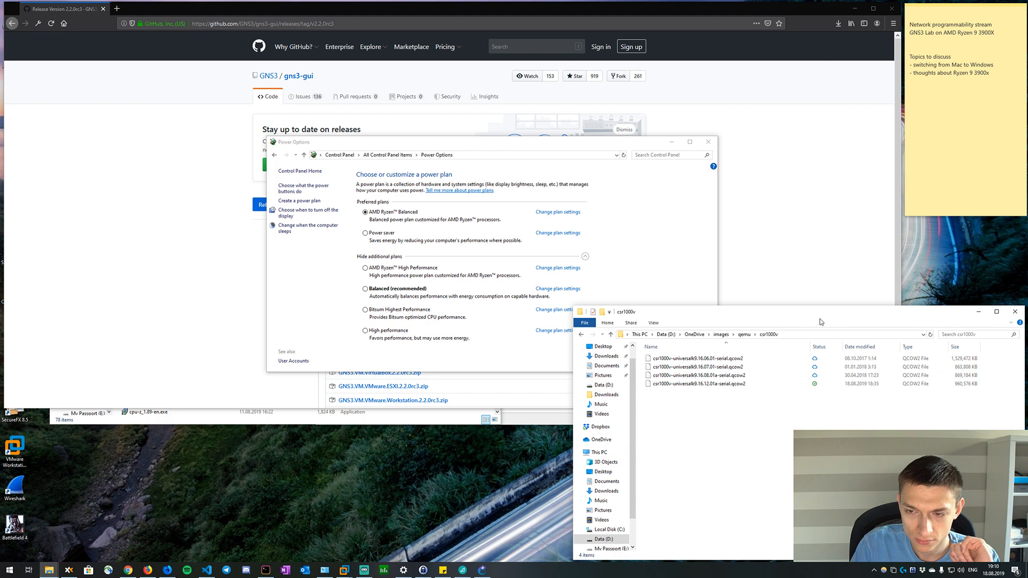
drag(677, 323, 561, 136)
click(977, 313)
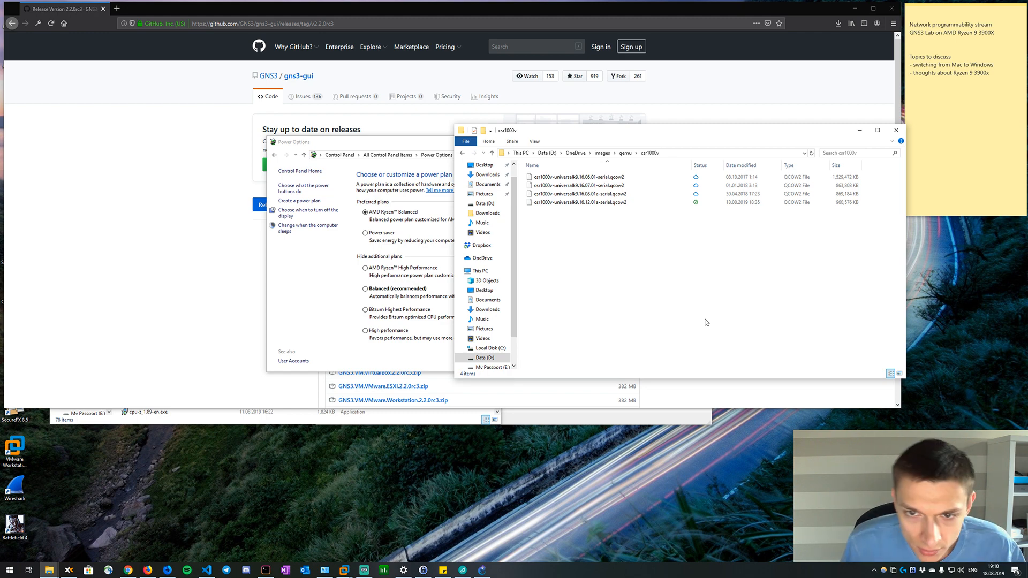
click(196, 272)
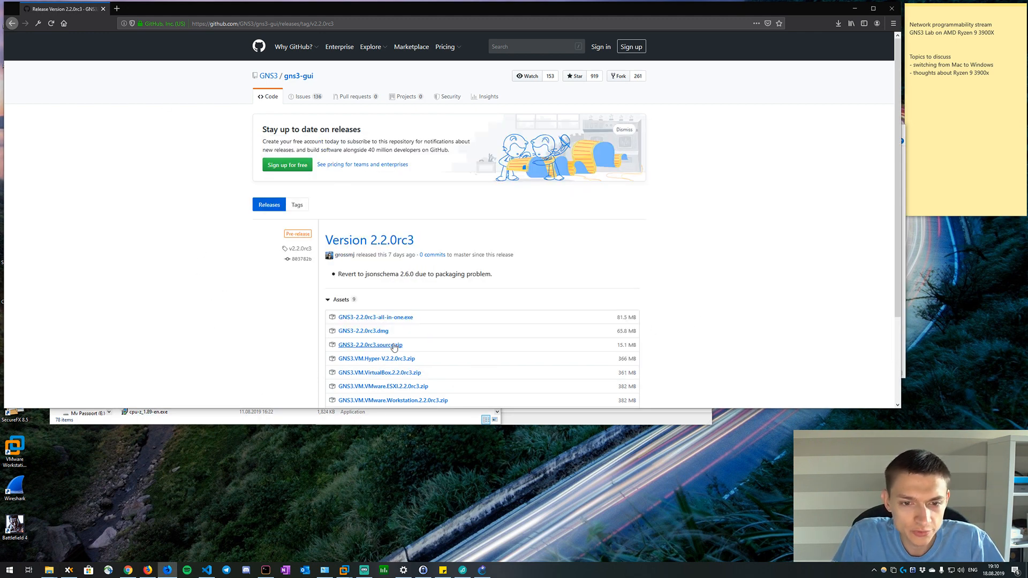
Check the VMware Workstation home page, then download and save GNS3.VM.VMware.Workstation.2.2.0rc3.zip from the release assets.
scroll(391, 369, down, 1)
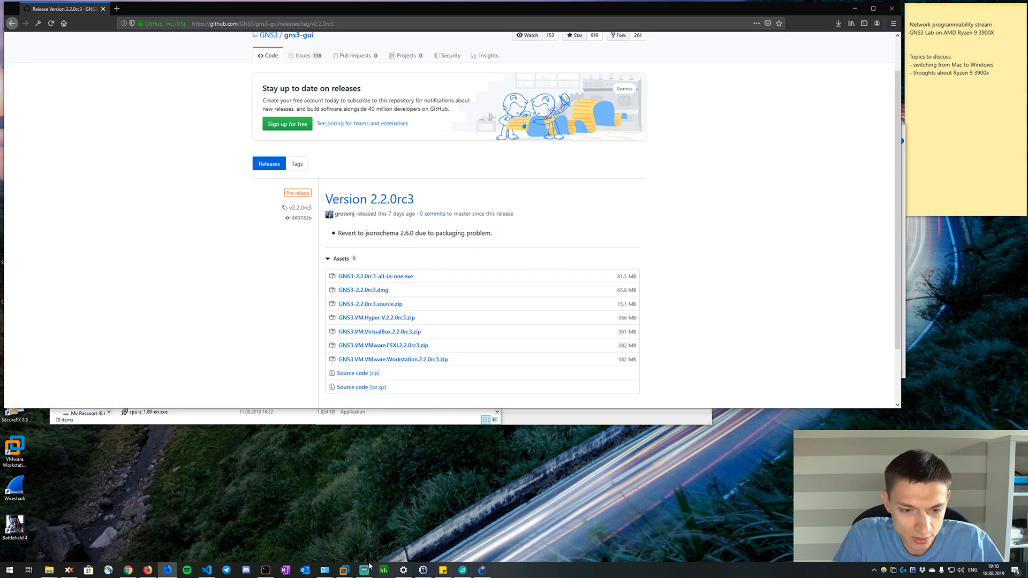
mouse_move(344, 570)
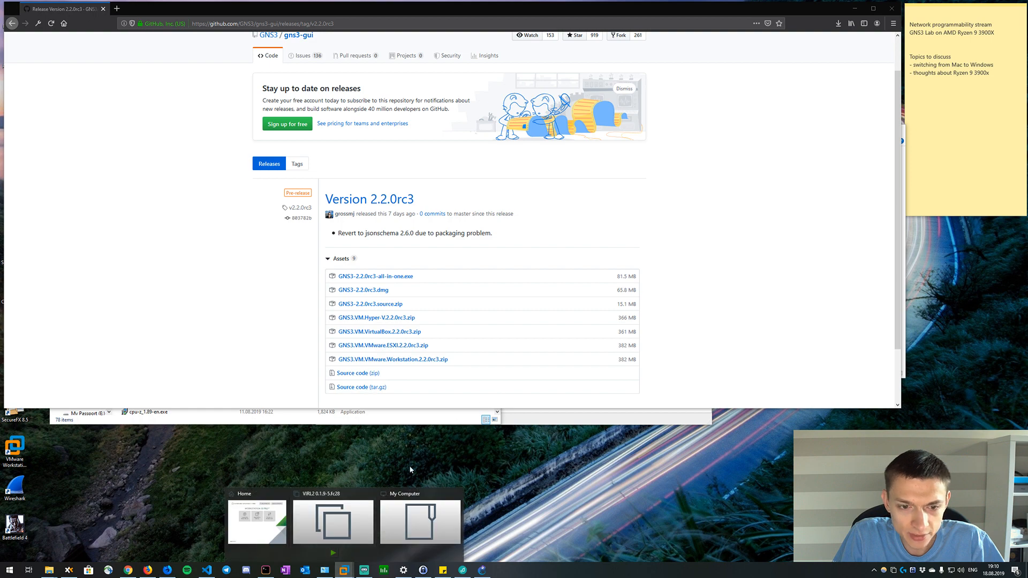
click(269, 516)
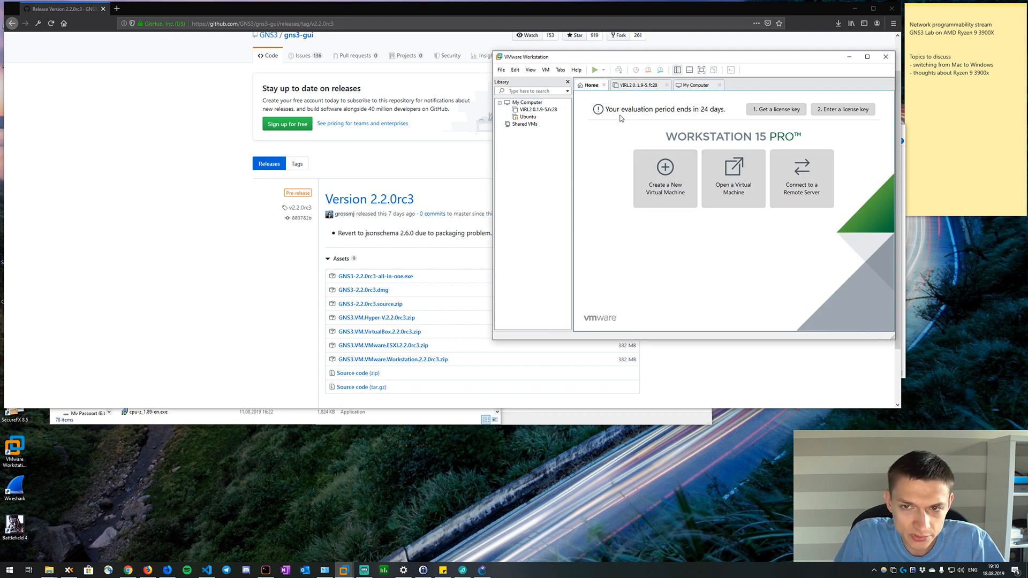
click(263, 261)
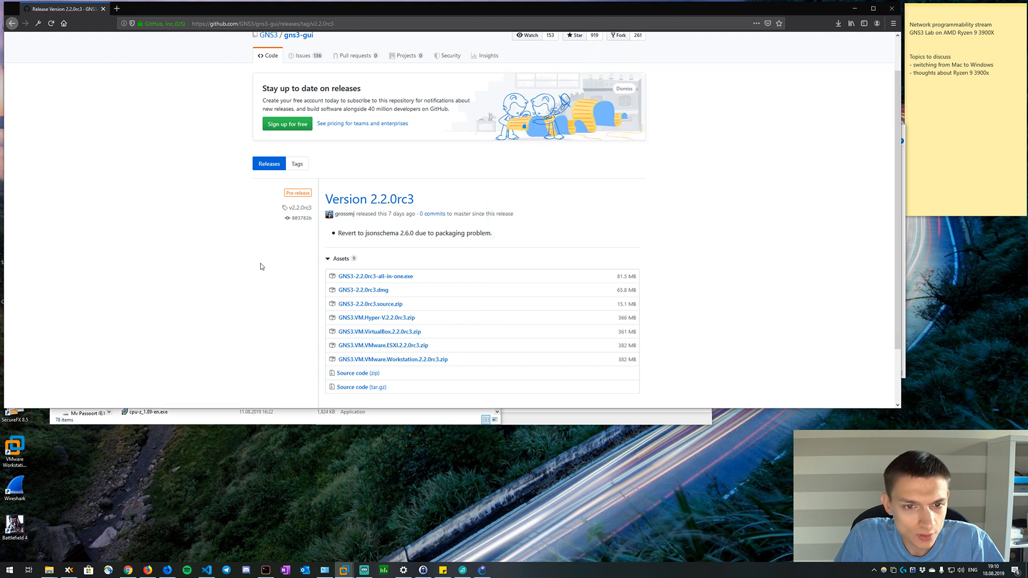
click(412, 361)
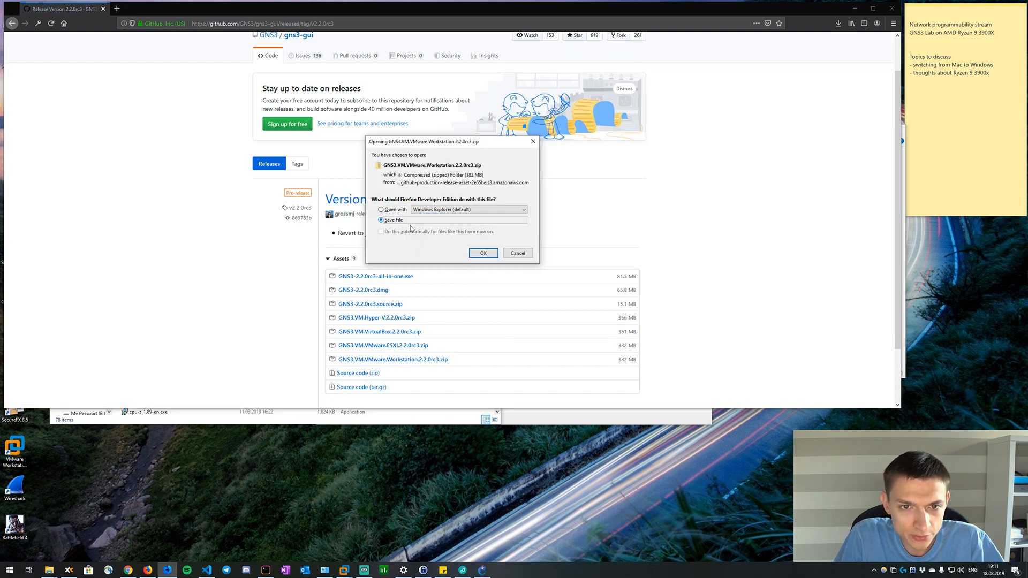
click(477, 253)
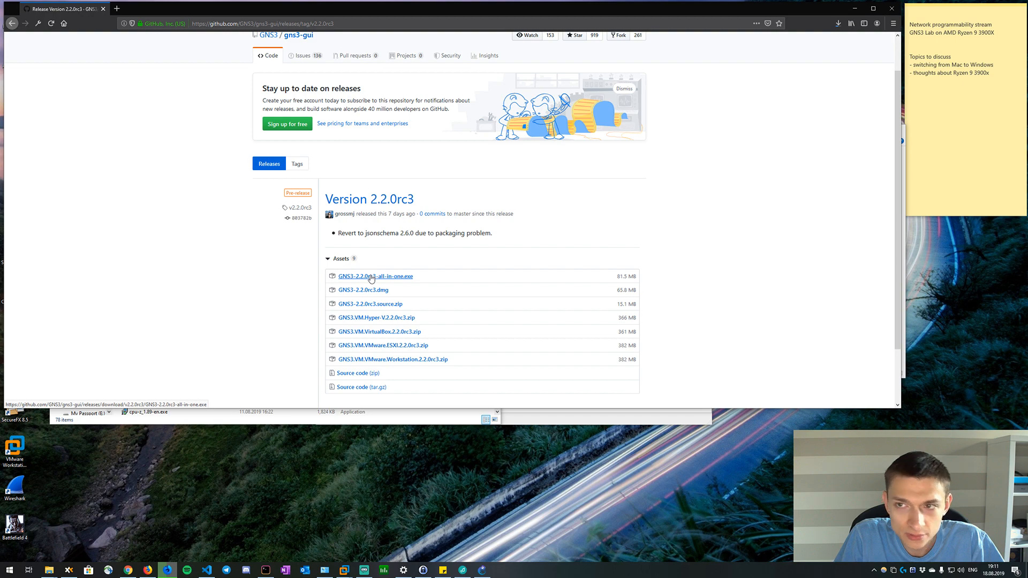
Open the folder containing the GNS3 VM download from the browser's download list and reposition its window.
click(840, 24)
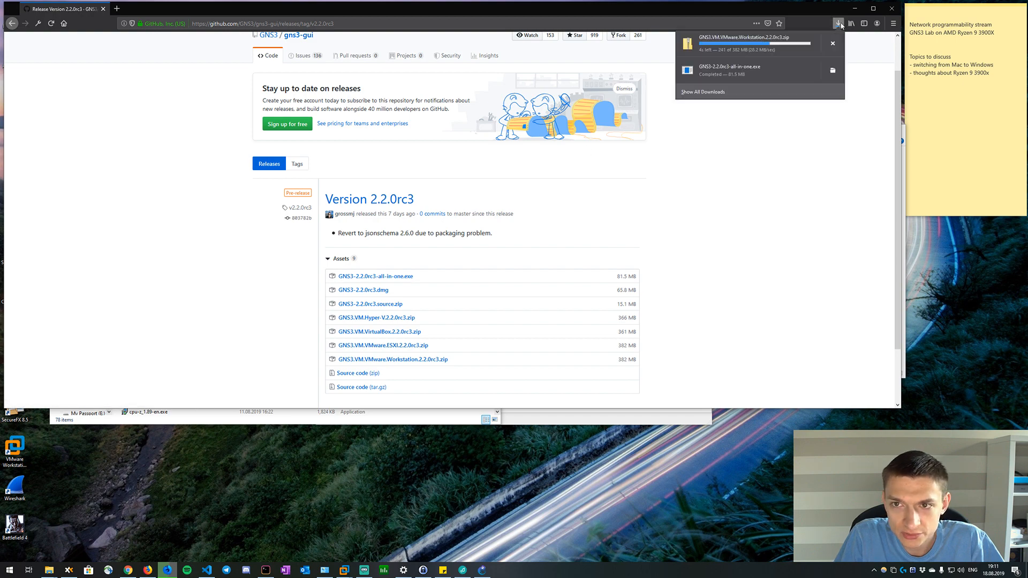
right_click(767, 44)
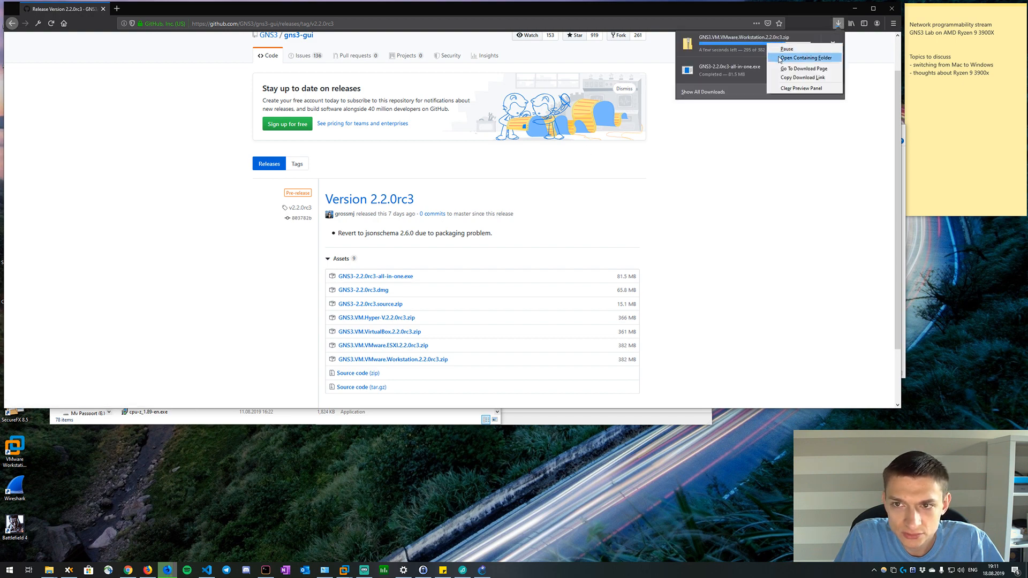
click(803, 57)
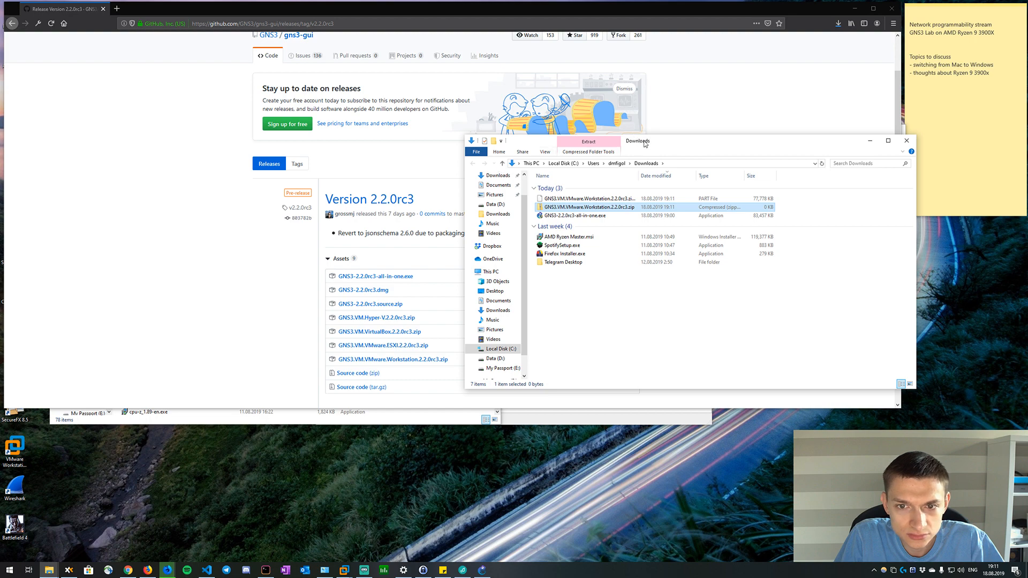
drag(667, 148, 594, 154)
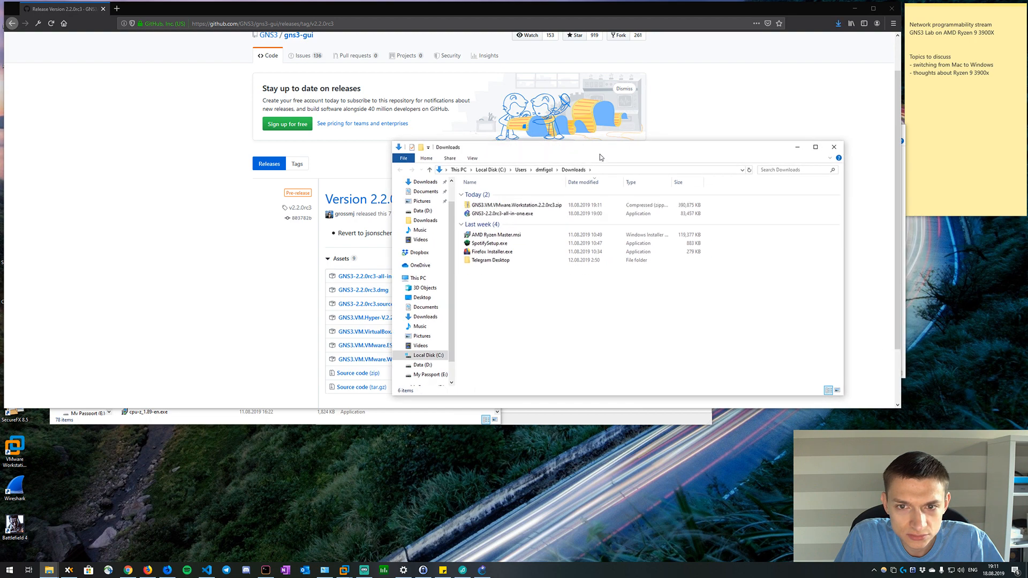
Extract GNS3.VM.VMware.Workstation.2.2.0rc3.zip to the default folder in Downloads, with extracted files shown when complete.
click(548, 204)
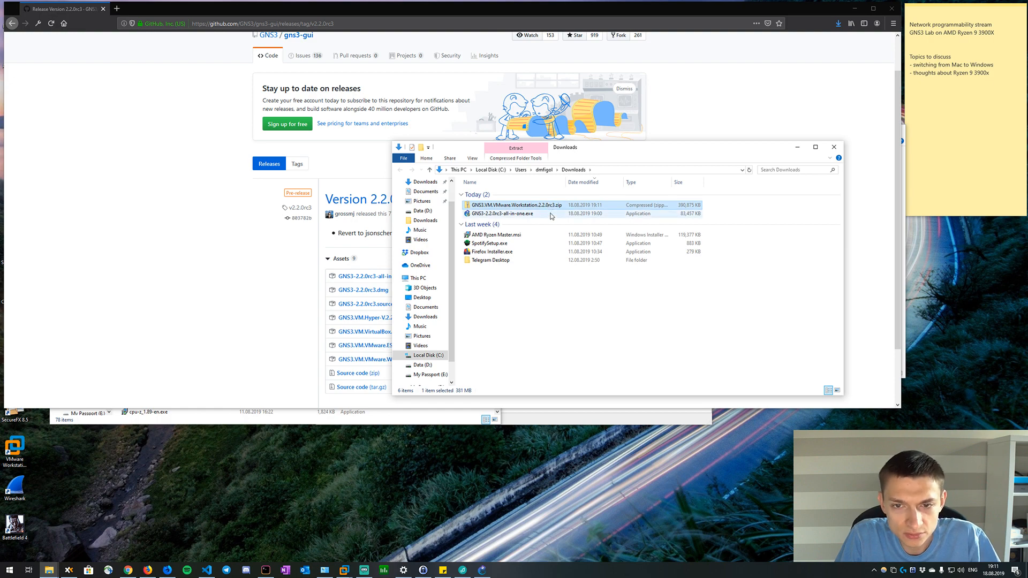
right_click(554, 209)
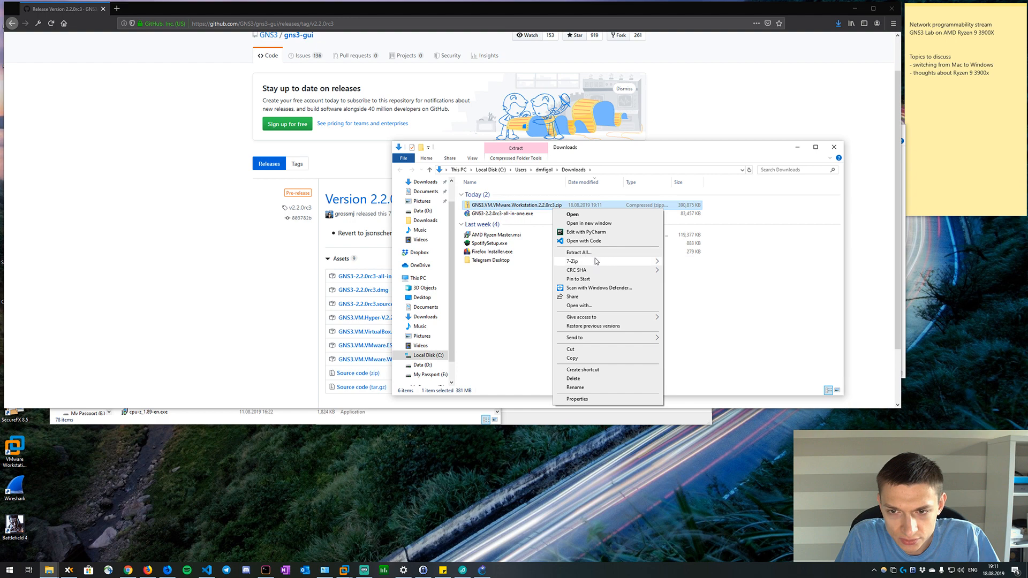
click(578, 252)
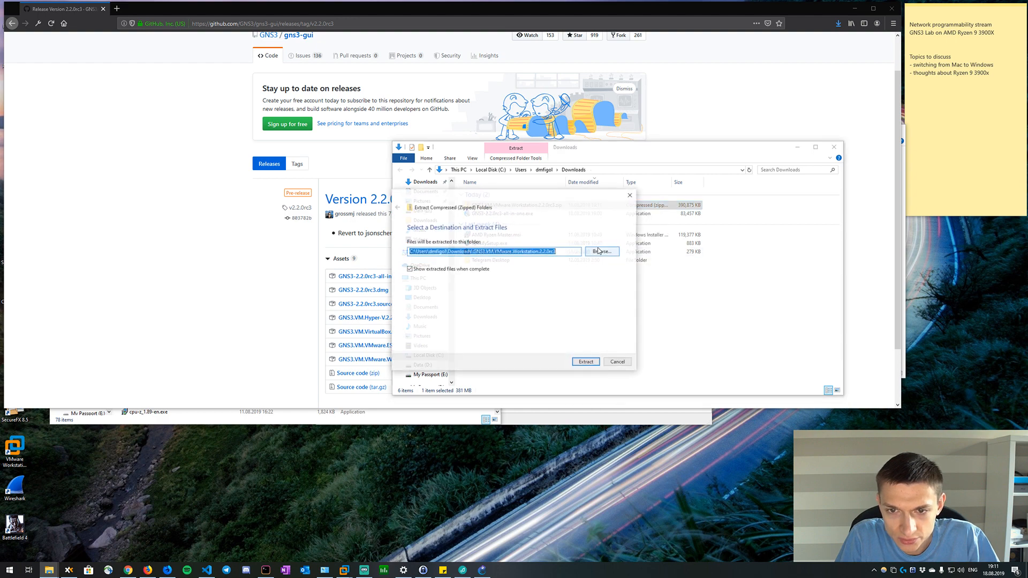
click(586, 362)
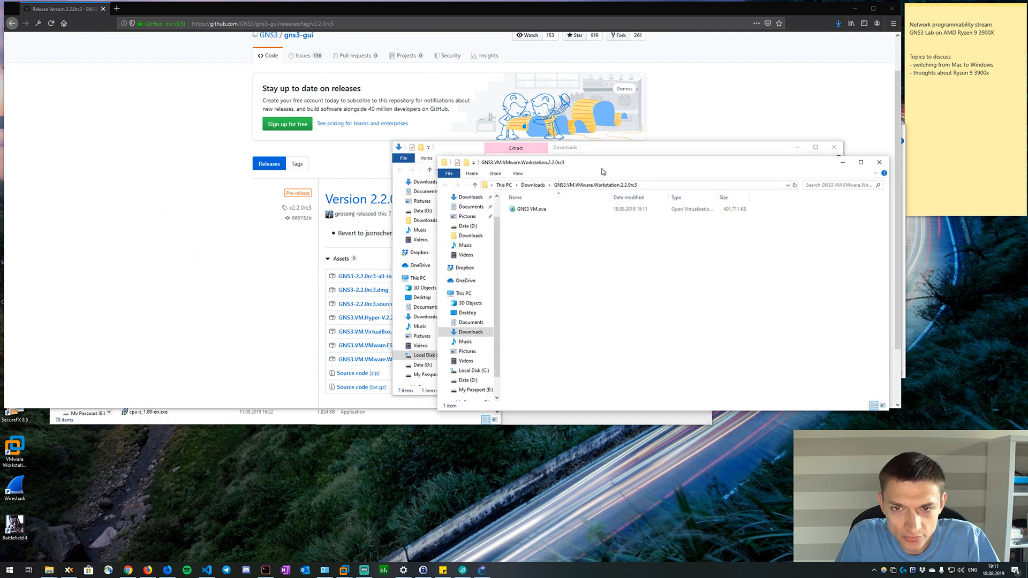
Shift the extracted folder's window slightly and switch to the VMware Workstation home page.
drag(602, 171, 608, 178)
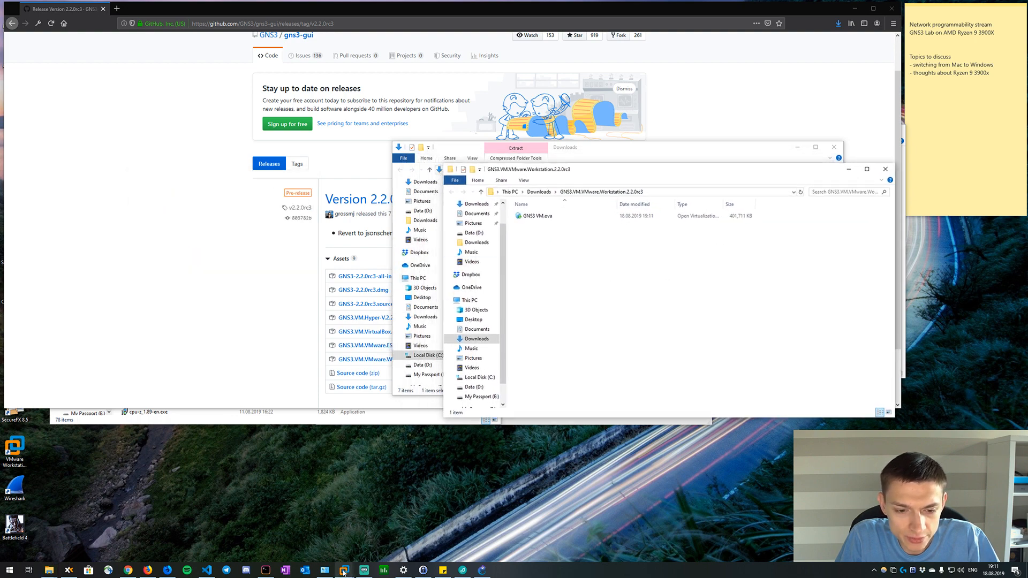
mouse_move(344, 568)
click(258, 517)
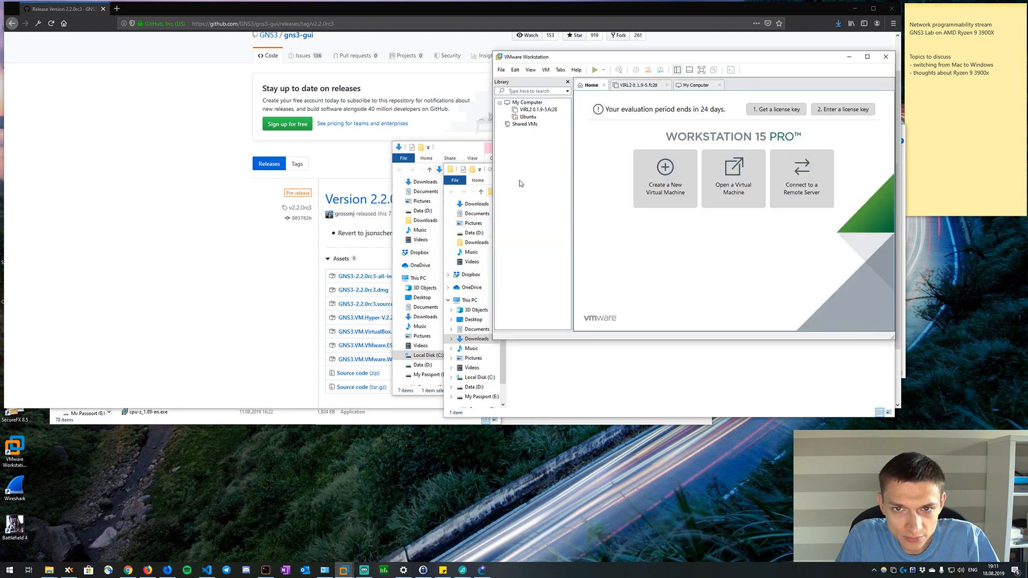
click(501, 70)
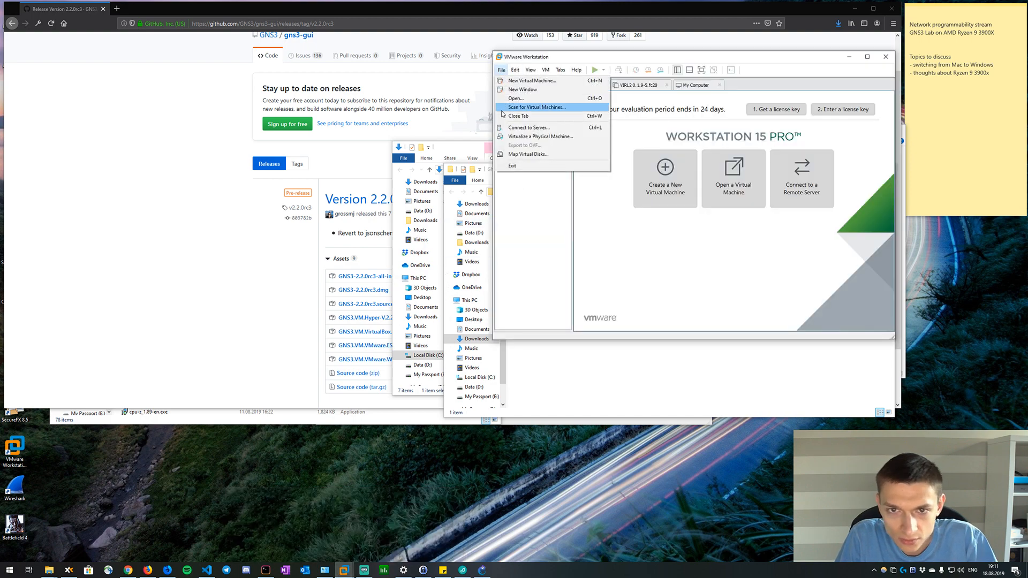
click(533, 81)
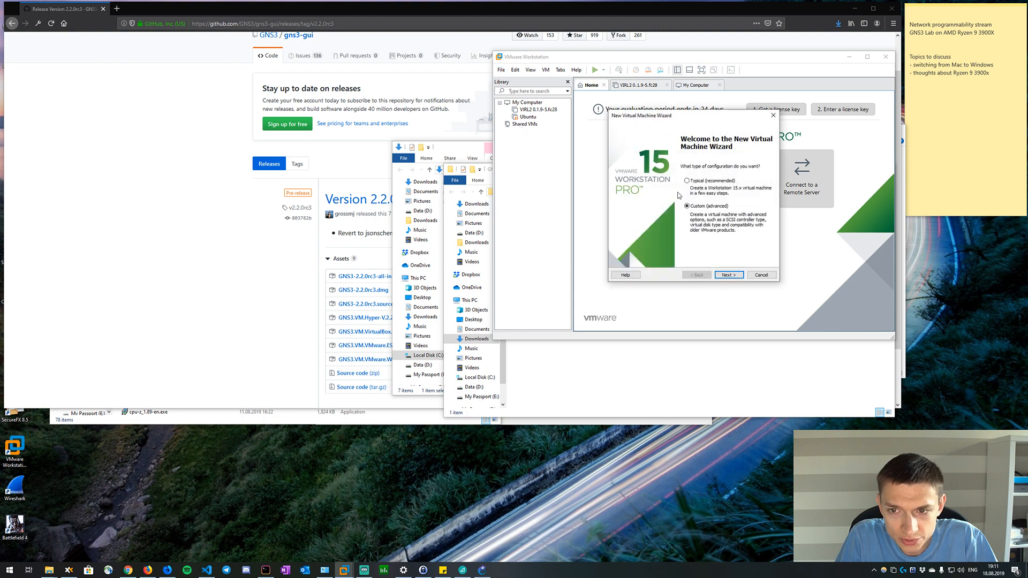
click(761, 275)
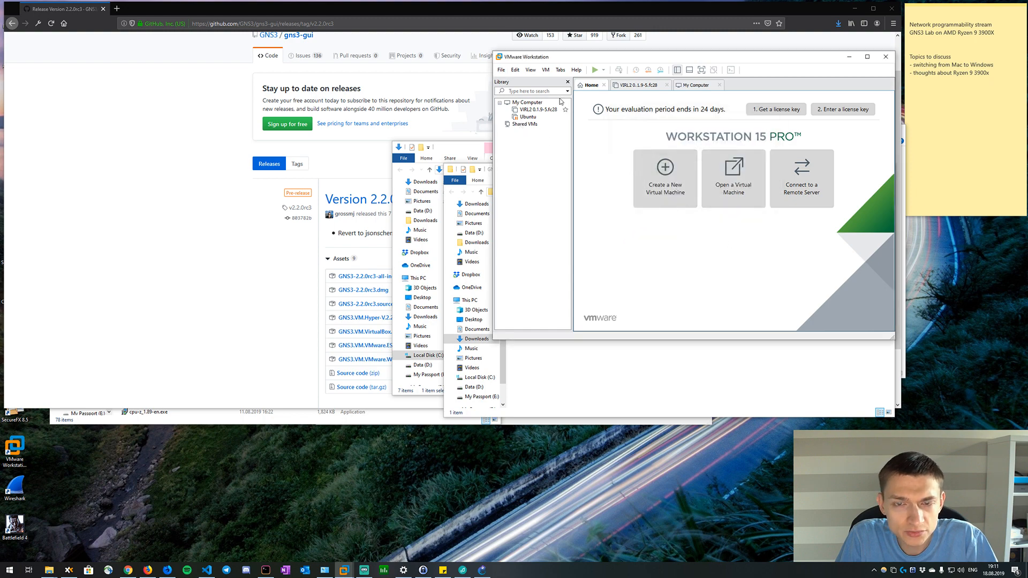
Open GNS3 VM.ova from the GNS3.VM.VMware.Workstation.2.2.0rc3 folder in Downloads to start importing the virtual machine.
click(546, 69)
mouse_move(498, 71)
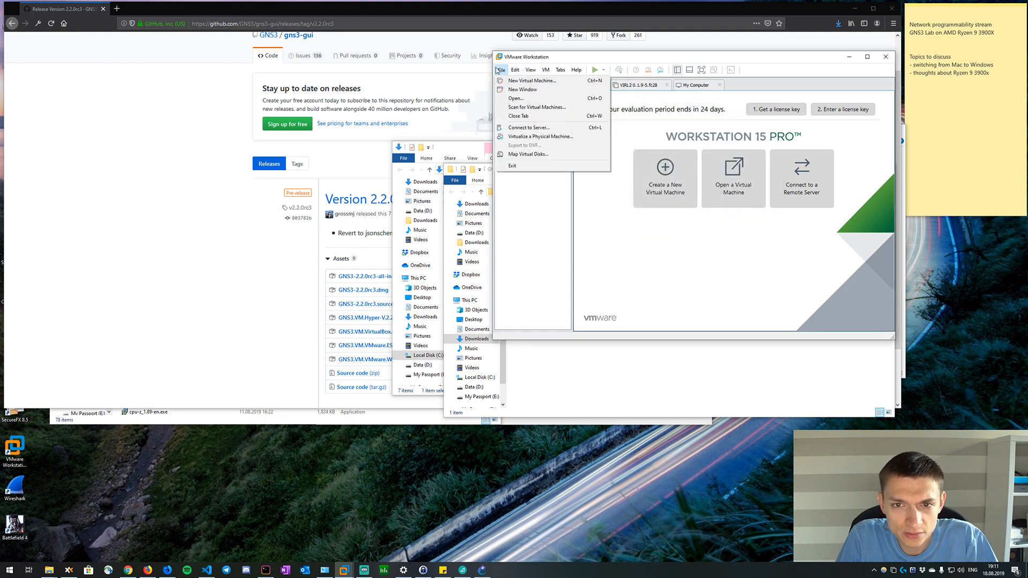
click(514, 99)
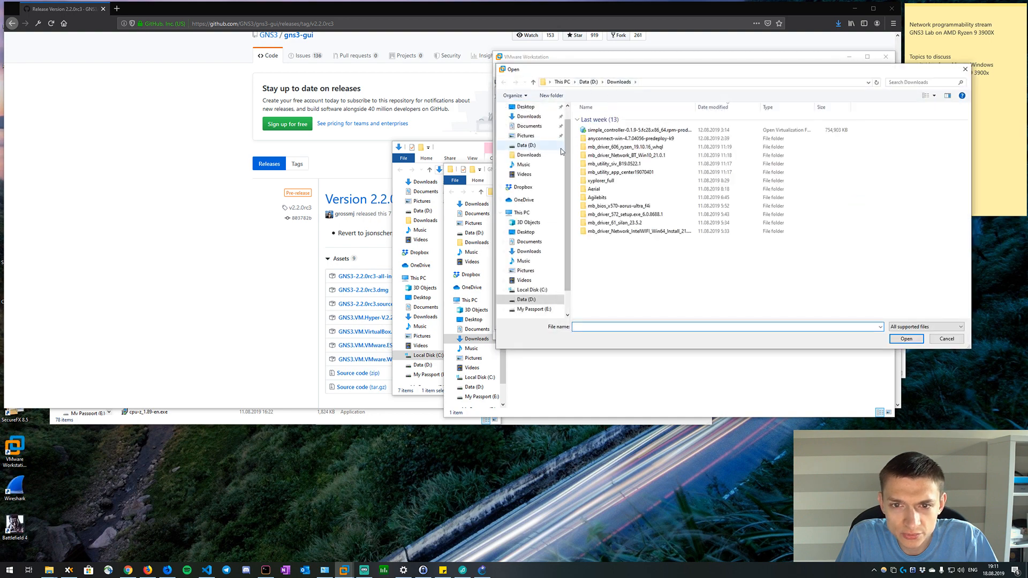
click(528, 251)
double_click(602, 129)
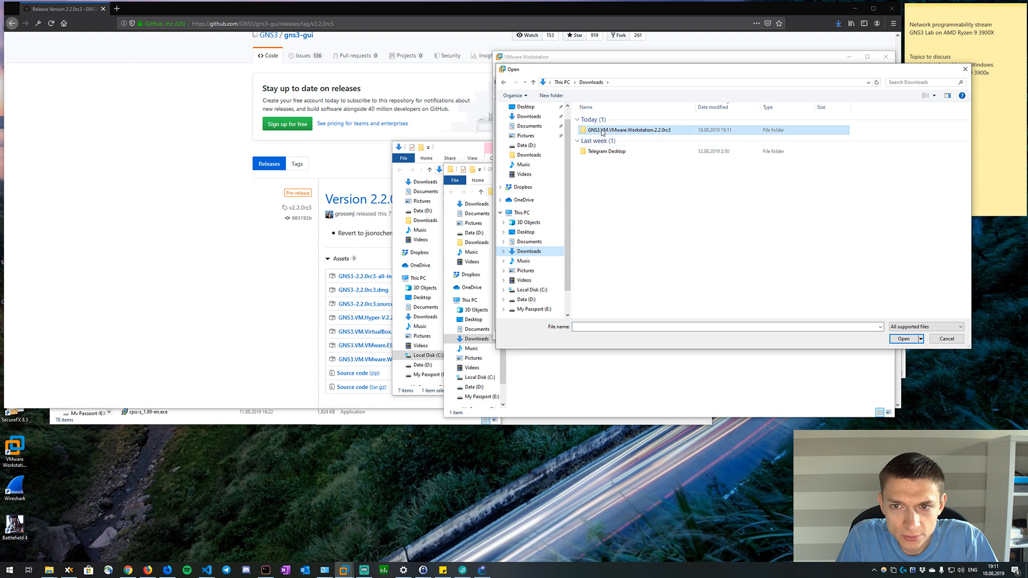
double_click(599, 119)
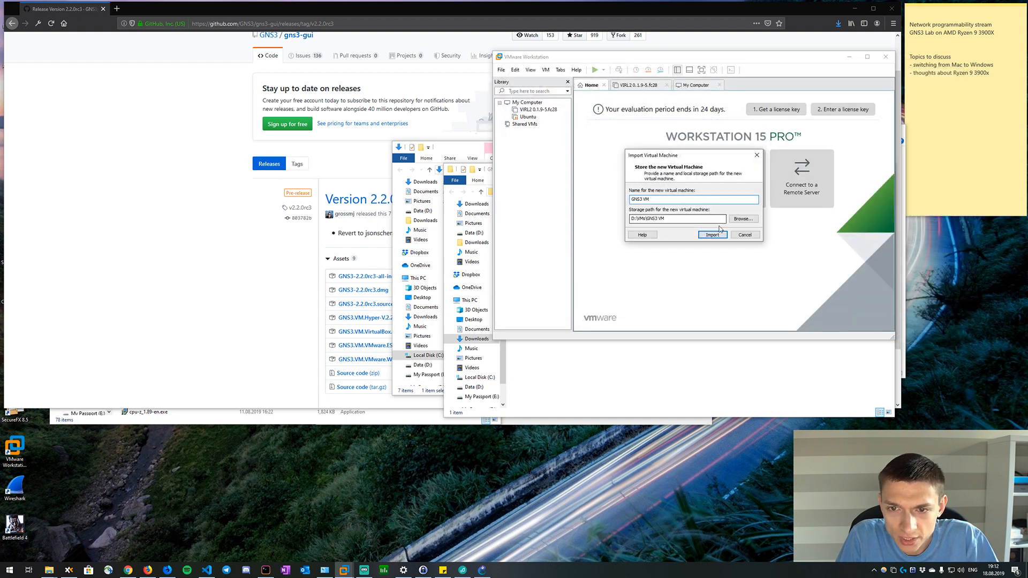
Import the virtual machine under the name GNS3 VM at the proposed storage path and move the VMware window lower.
click(713, 236)
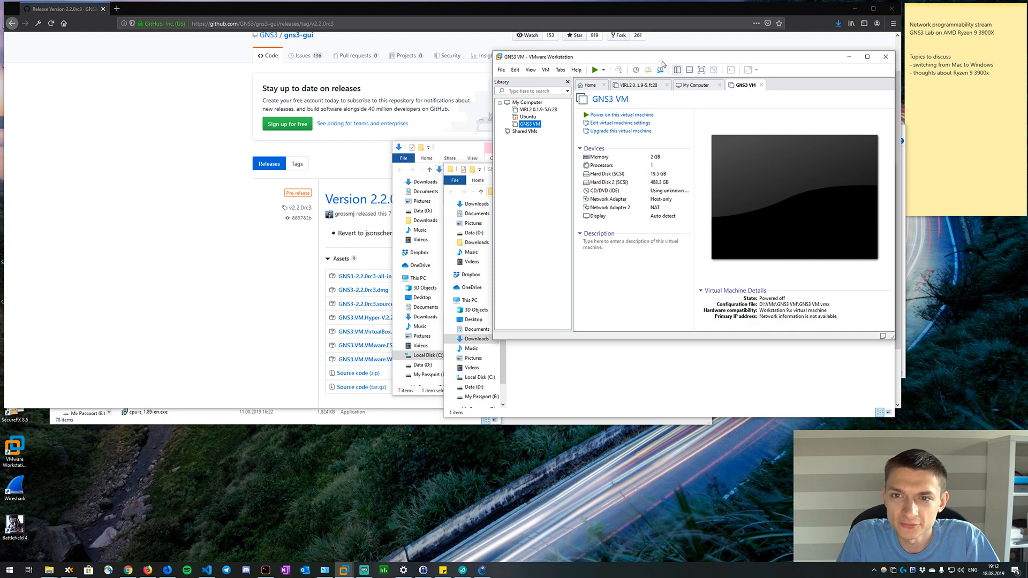
drag(662, 60, 647, 82)
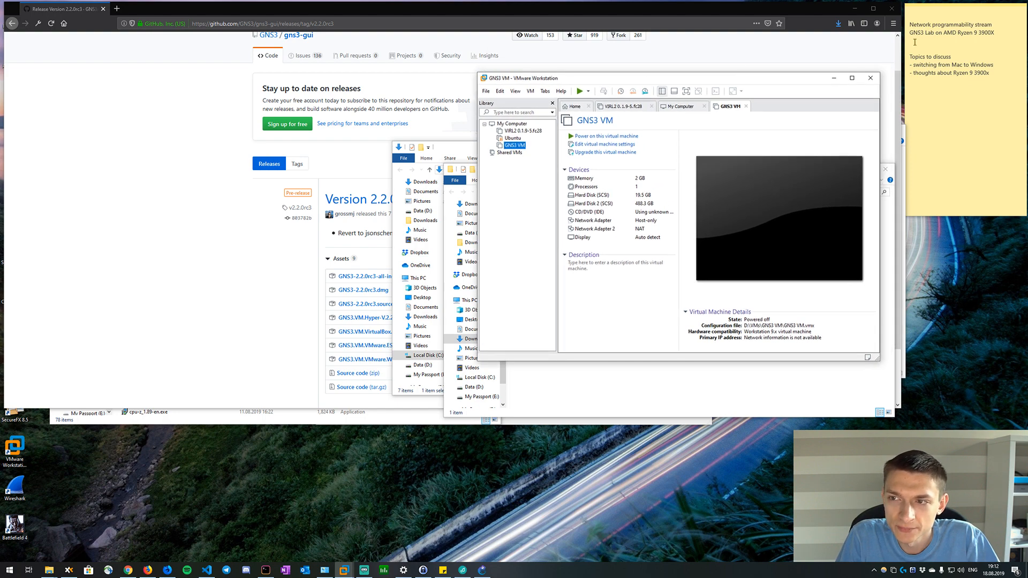
drag(782, 79, 771, 126)
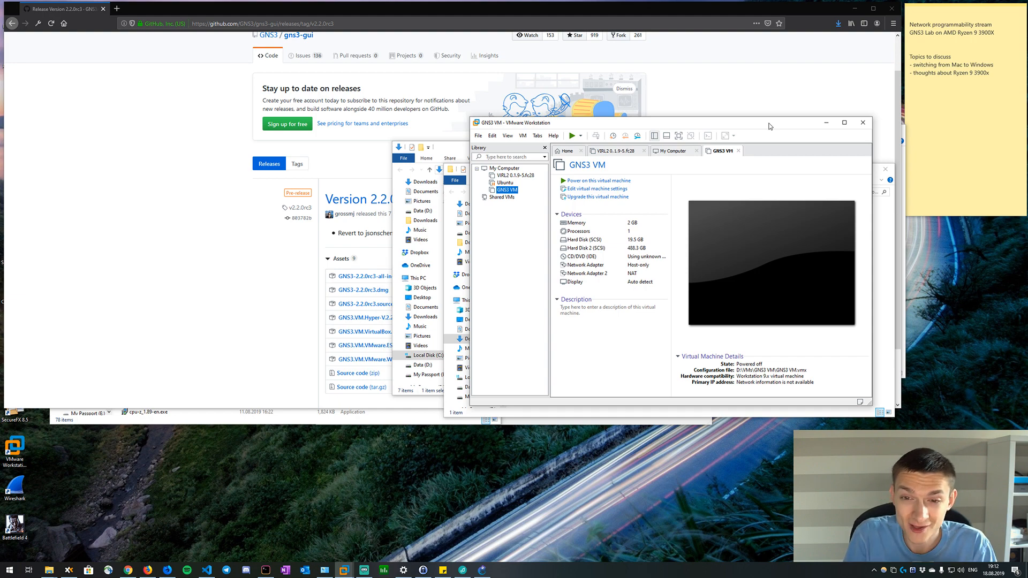
Set the GNS3 VM's memory to 40344 MB in its virtual machine settings.
click(607, 223)
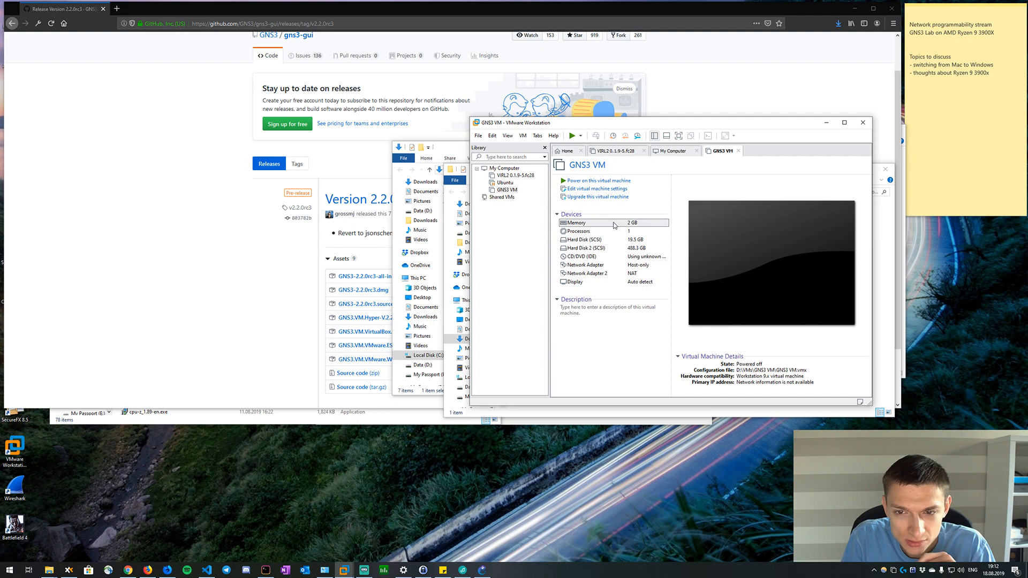
double_click(615, 225)
click(744, 178)
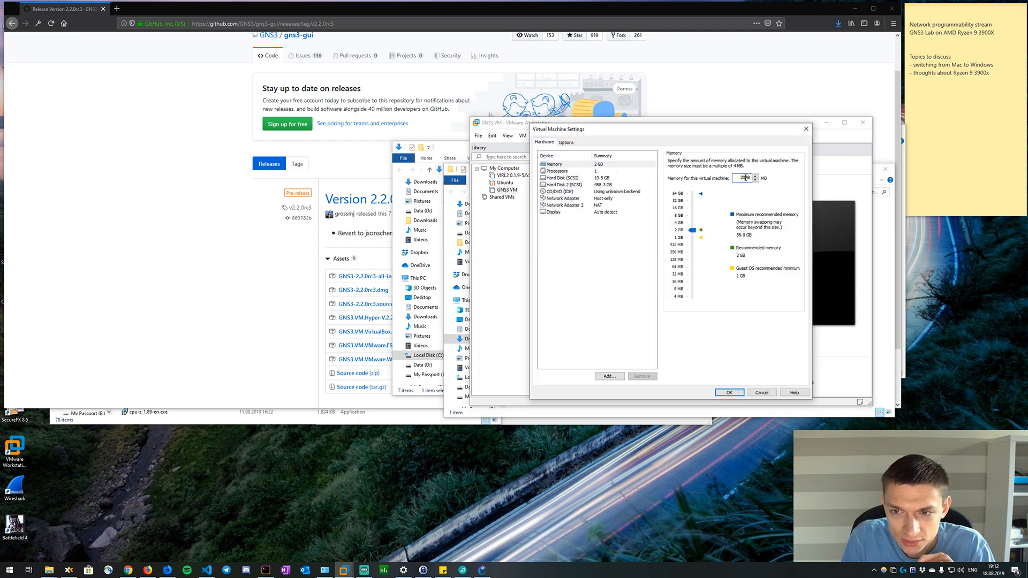
double_click(745, 178)
key(BackSpace)
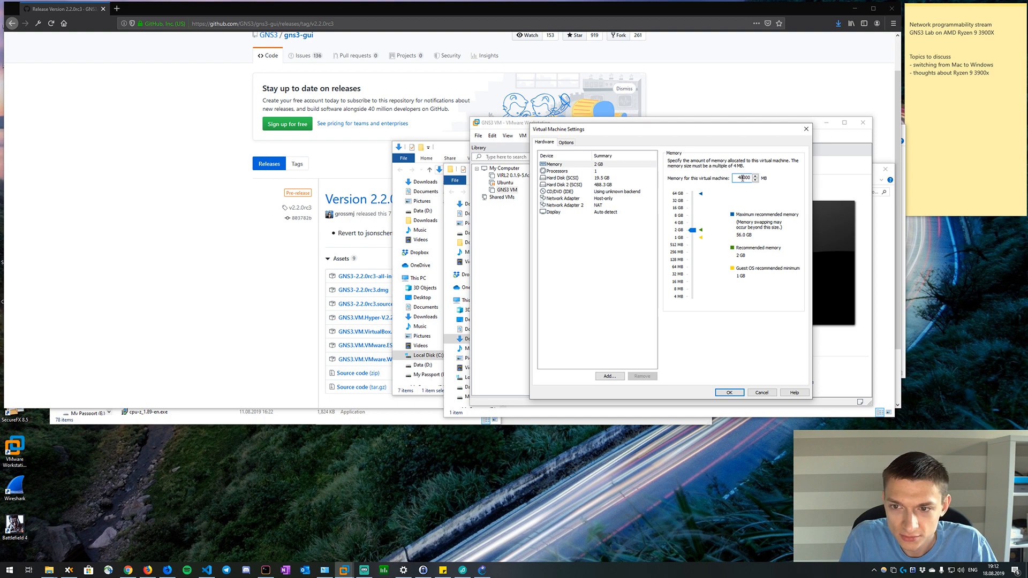
drag(694, 230, 698, 200)
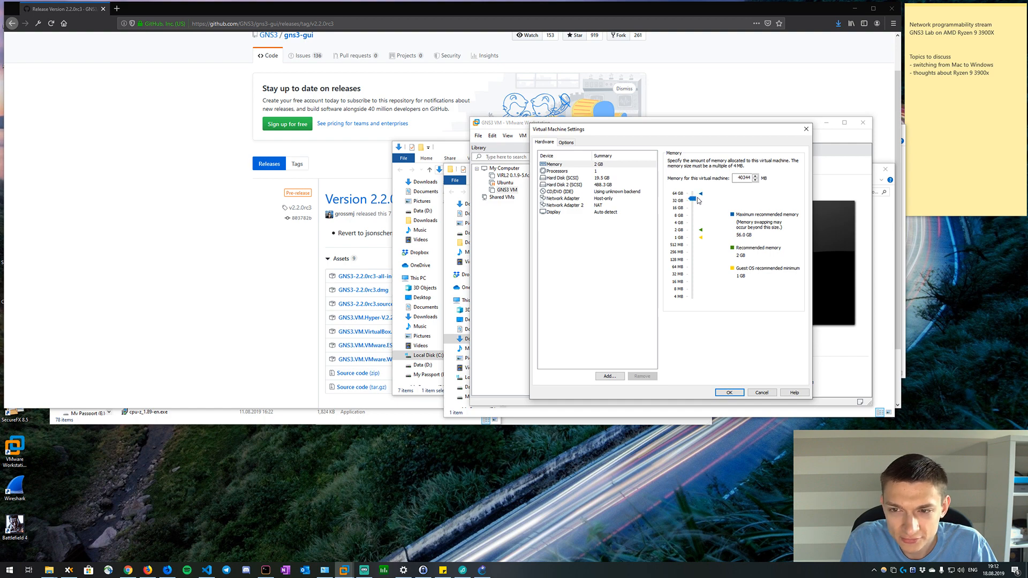
Set the GNS3 VM's processors to 4 with 2 cores per processor.
click(599, 171)
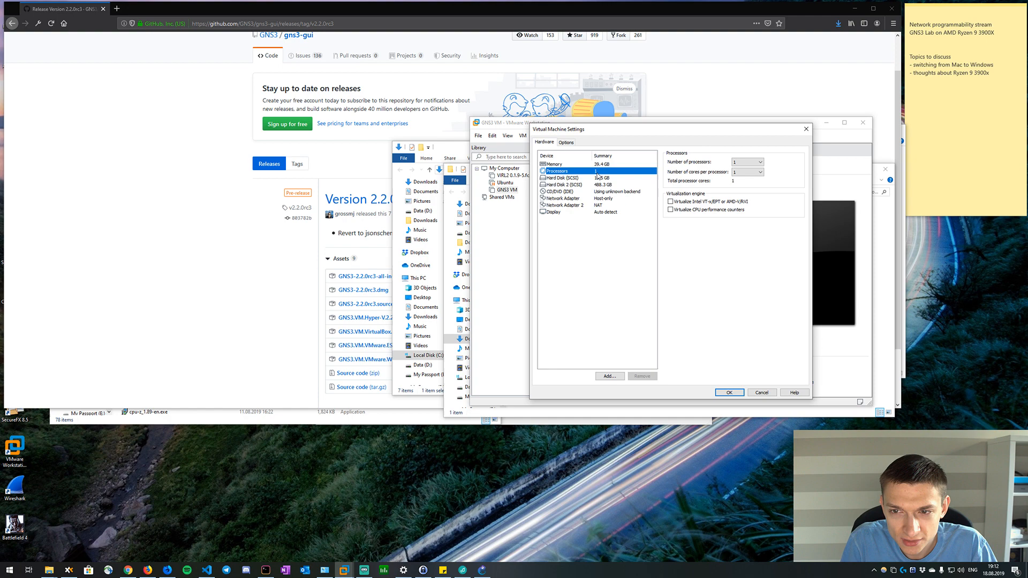
click(743, 163)
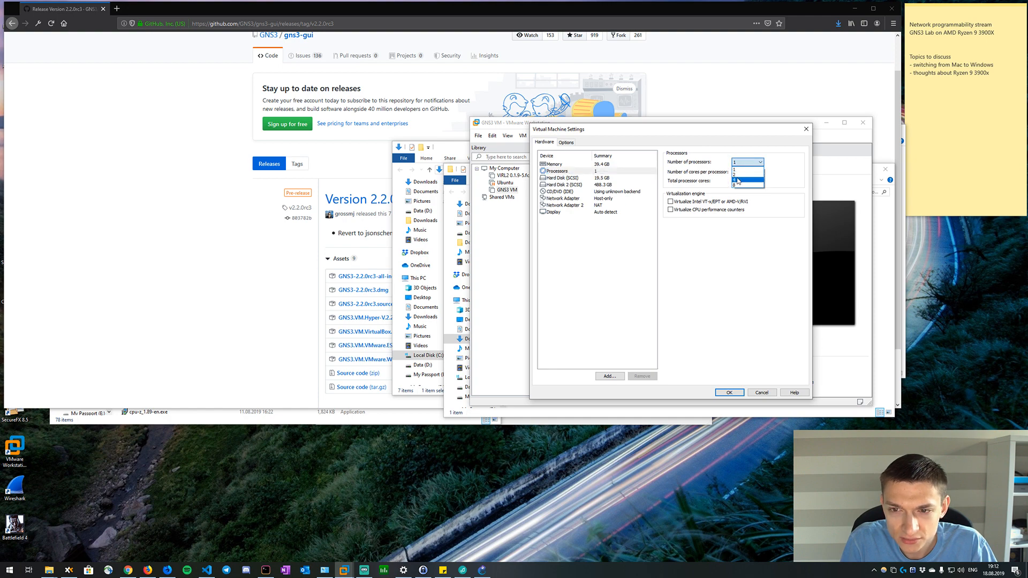
click(737, 180)
click(740, 173)
click(741, 185)
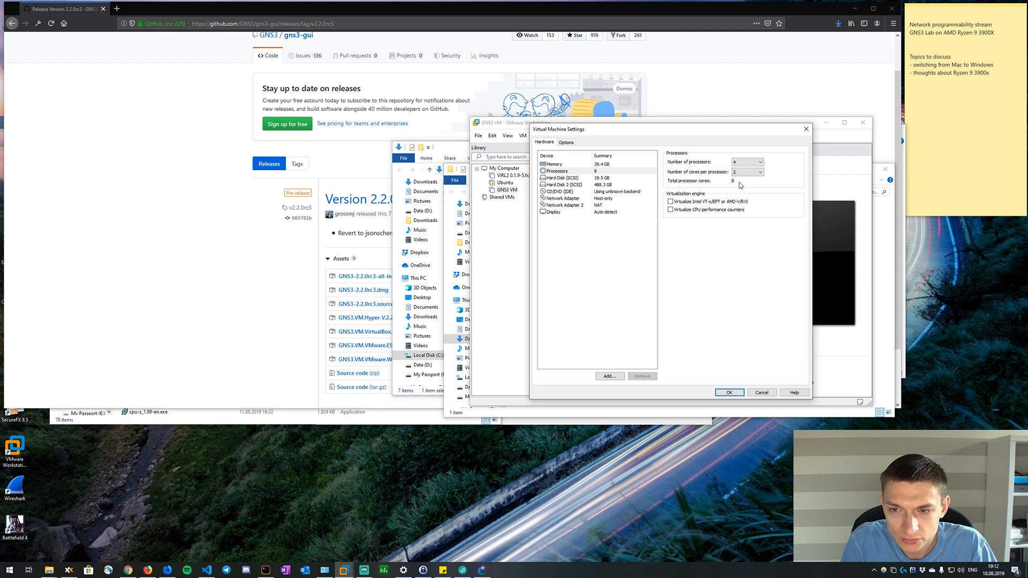
Try 4 processors with 4 cores each and 8 processors with 2 cores each, returning to 4 processors with 2 cores each.
click(743, 164)
click(743, 164)
click(739, 174)
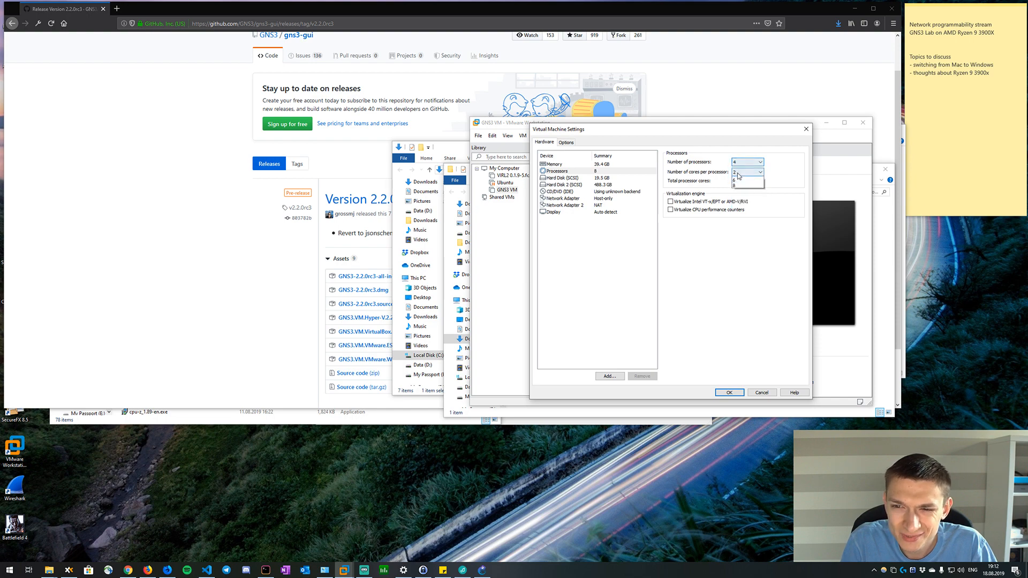
click(736, 187)
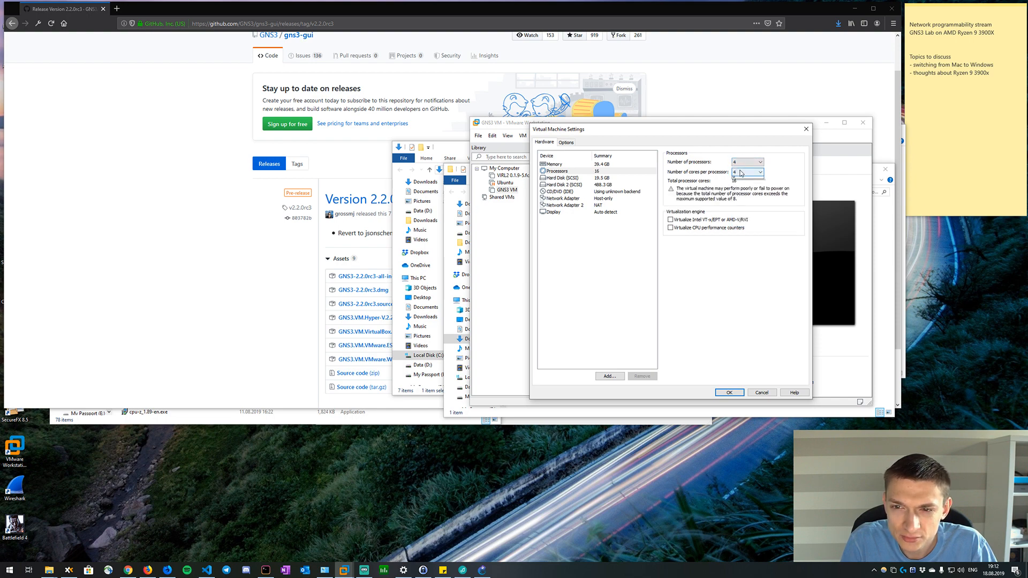
click(741, 173)
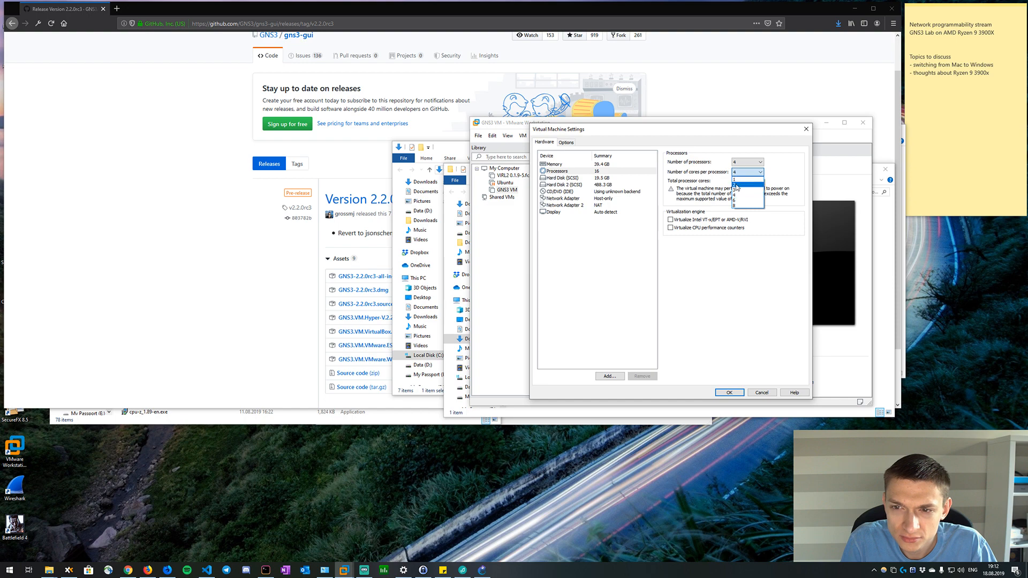
click(737, 185)
click(744, 162)
click(742, 184)
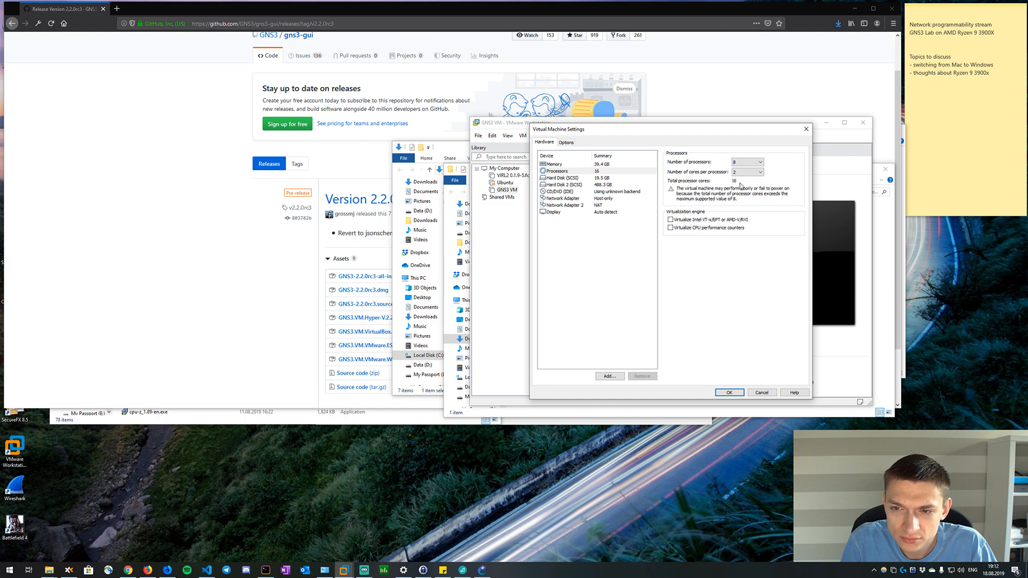
click(745, 162)
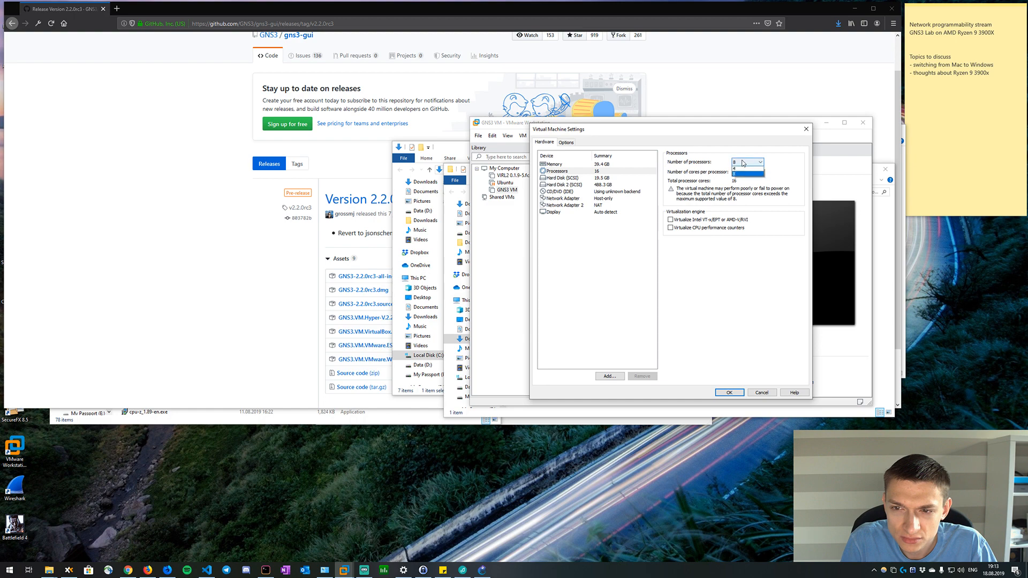
click(742, 179)
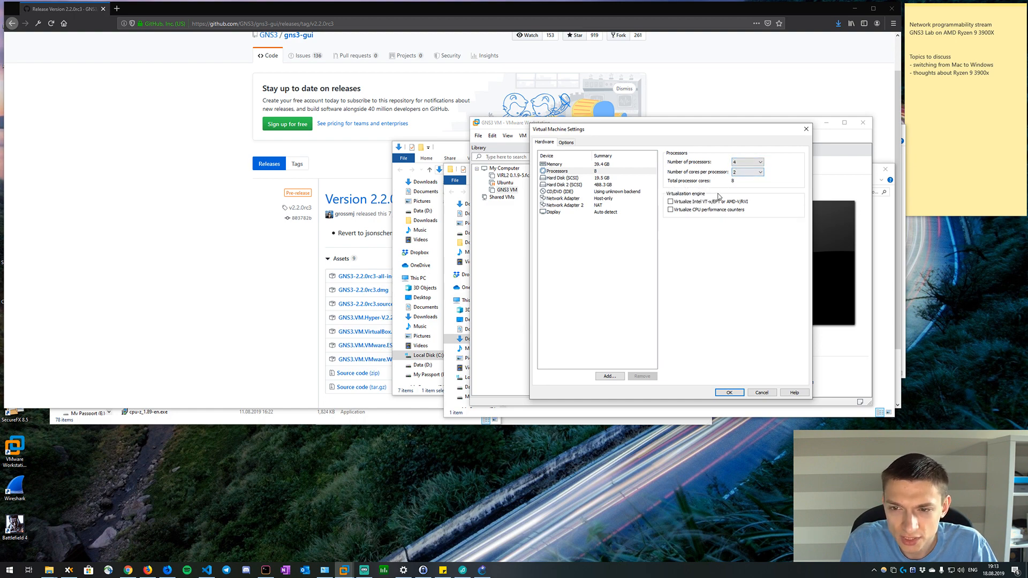
Enable virtualization of Intel VT-x/EPT or AMD-V/RVI and of CPU performance counters, and save the settings.
click(711, 201)
click(707, 209)
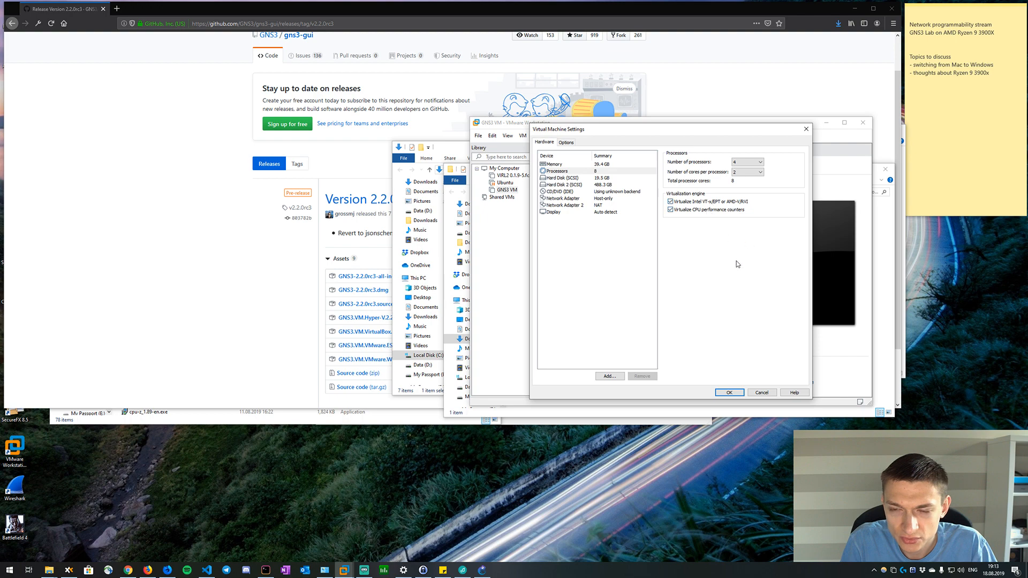
click(728, 393)
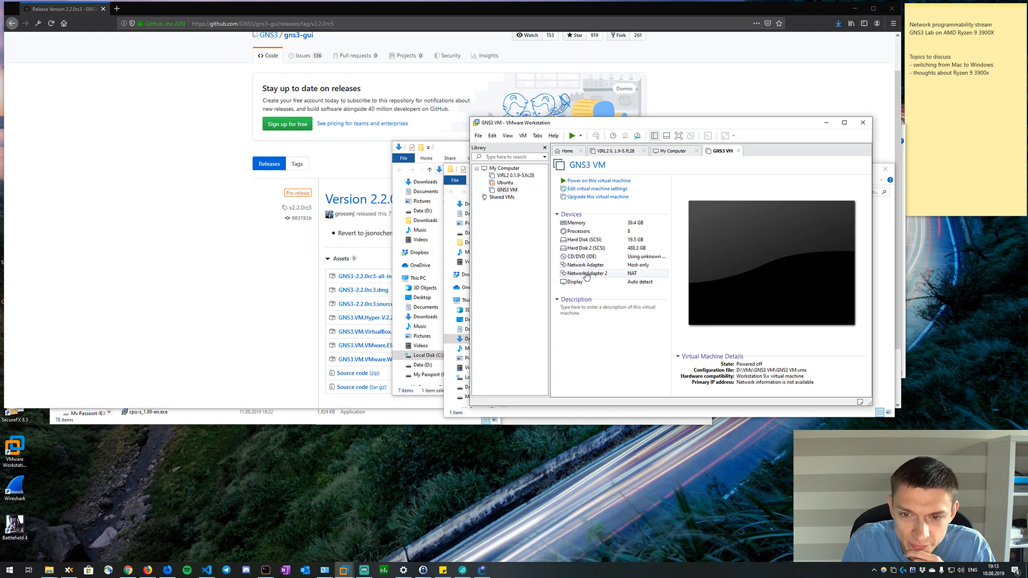
Check the VIRL2 virtual machine's network setup and set the GNS3 VM's first network adapter to the custom virtual network VMnet1.
click(514, 176)
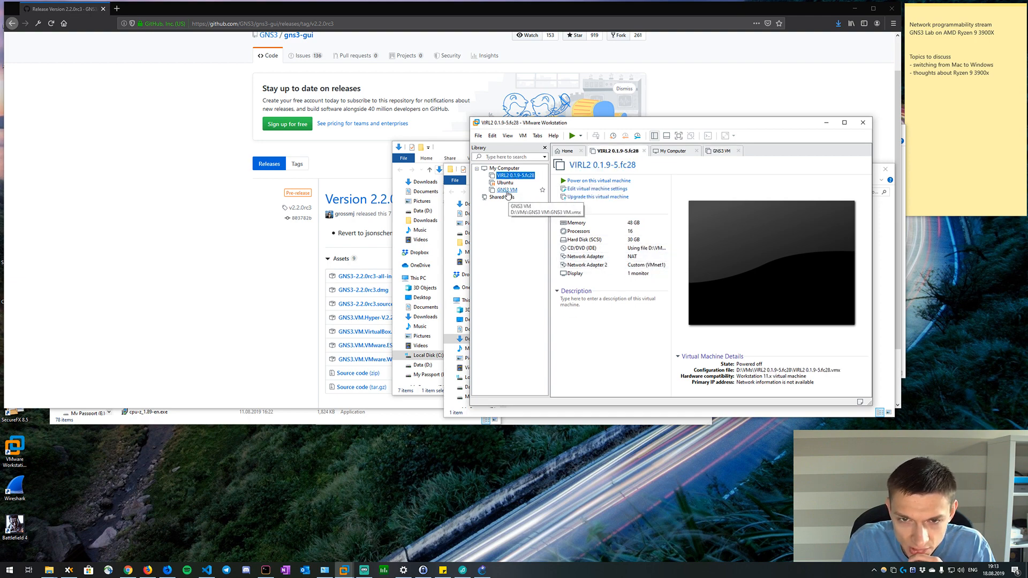
click(507, 191)
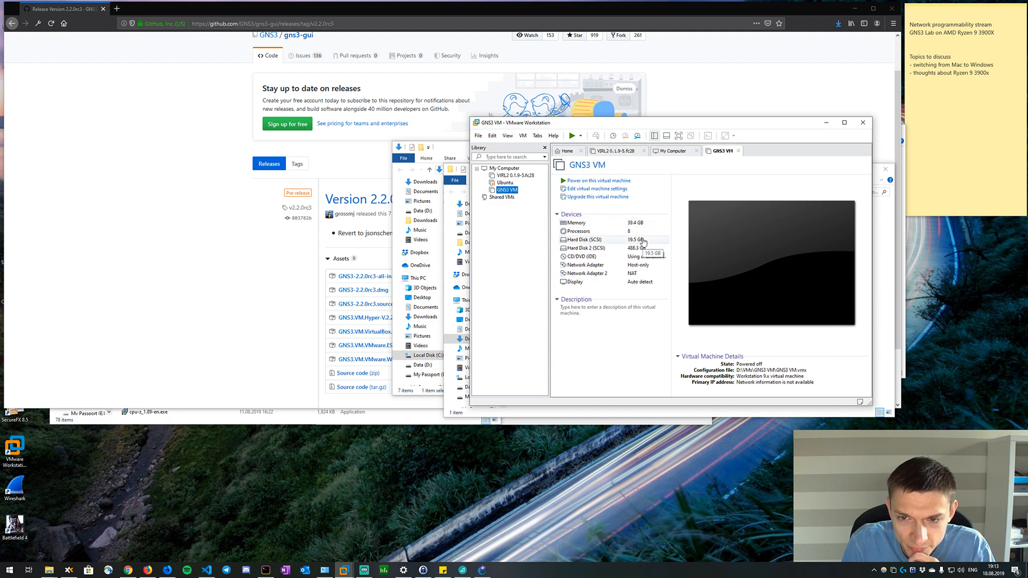
click(594, 189)
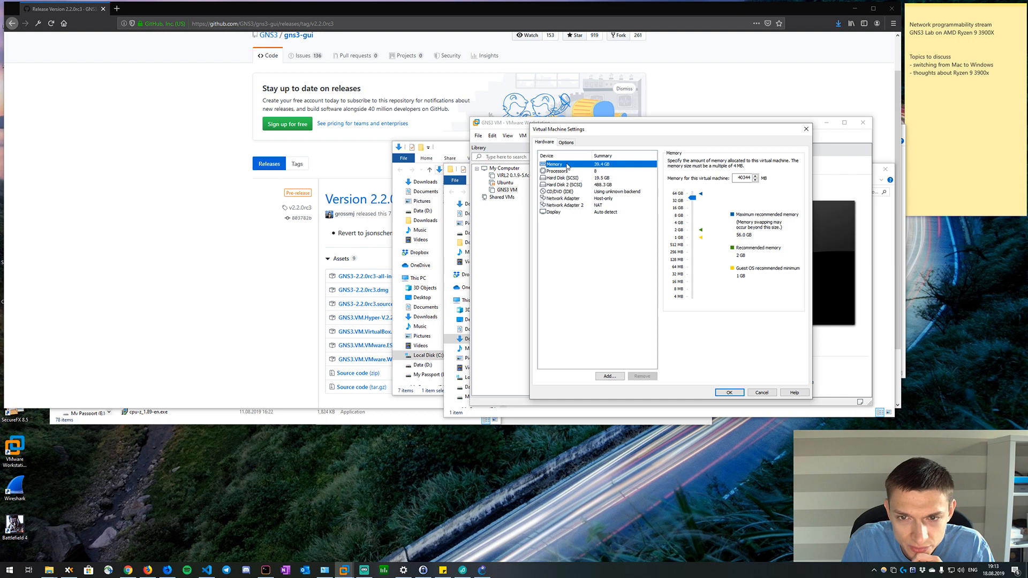
click(567, 143)
click(545, 144)
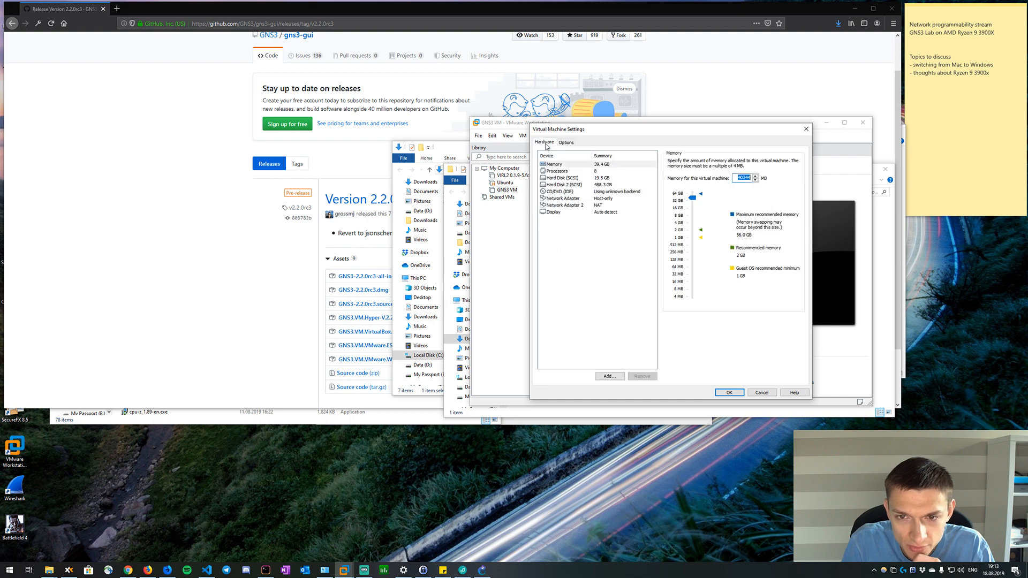
click(569, 199)
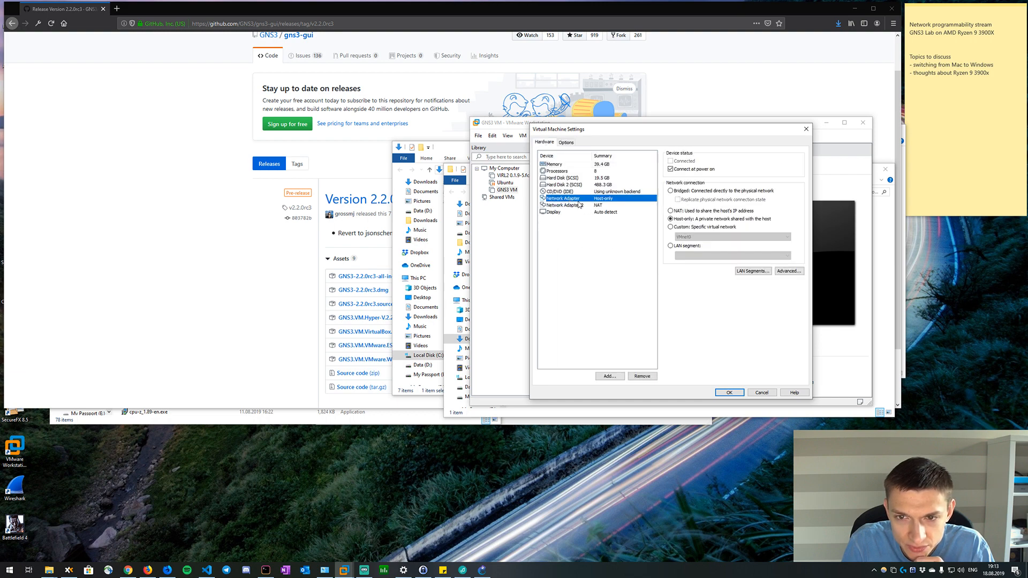
click(577, 204)
click(579, 199)
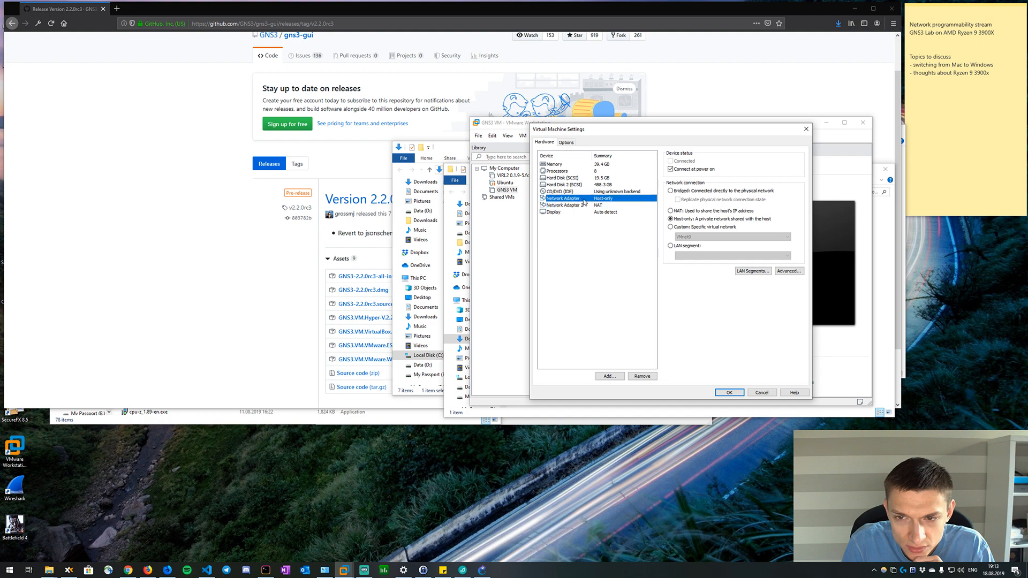
click(691, 226)
click(695, 237)
click(695, 251)
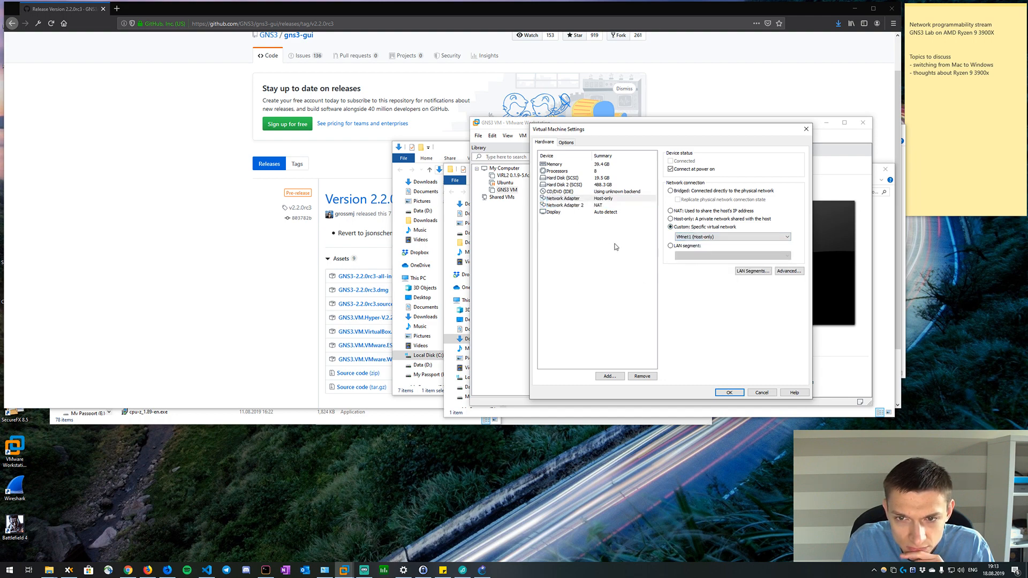
Compare the disk file and capacity details of the GNS3 VM's two SCSI hard disks.
click(601, 186)
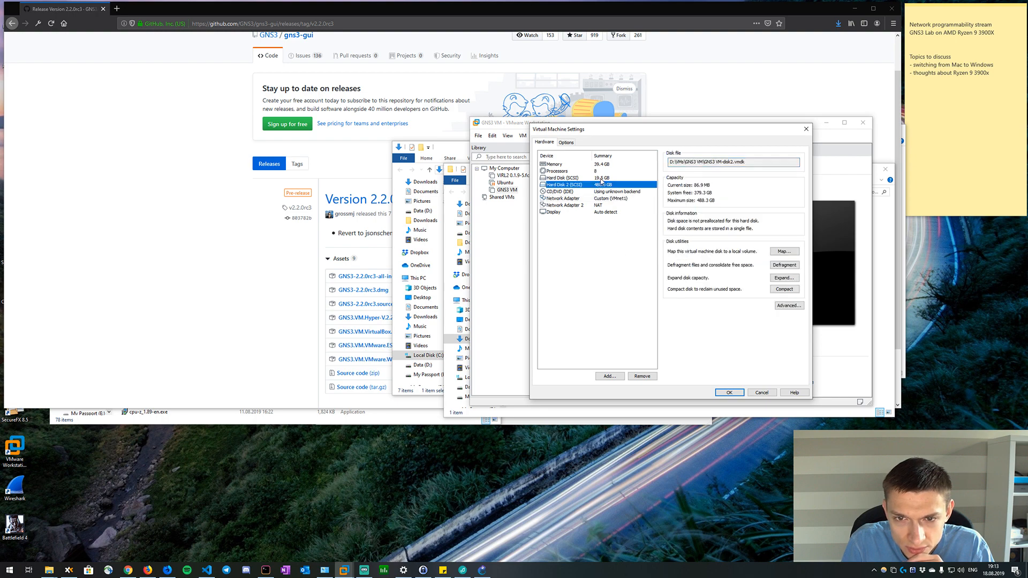
click(601, 179)
click(601, 185)
click(601, 178)
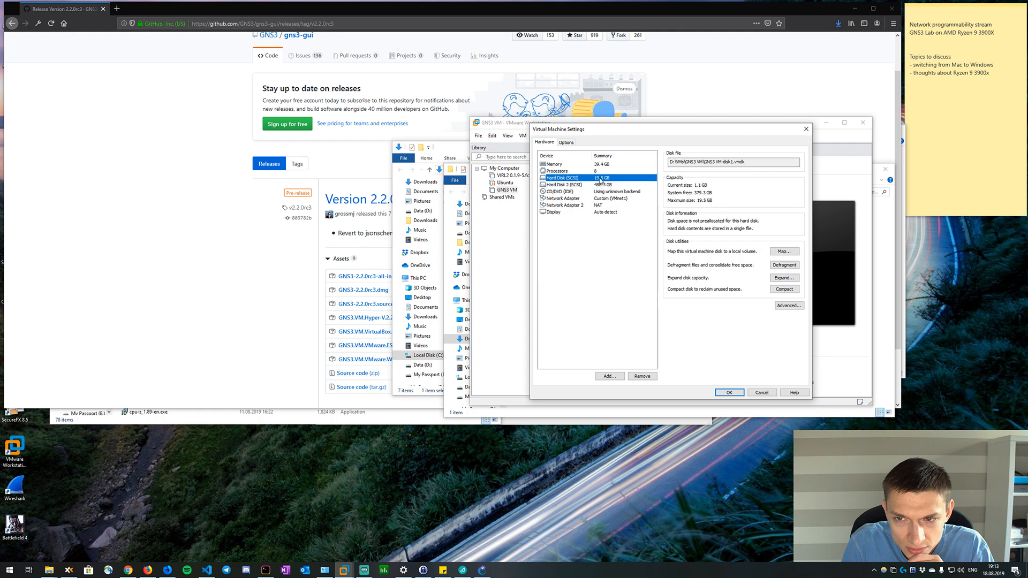
click(598, 185)
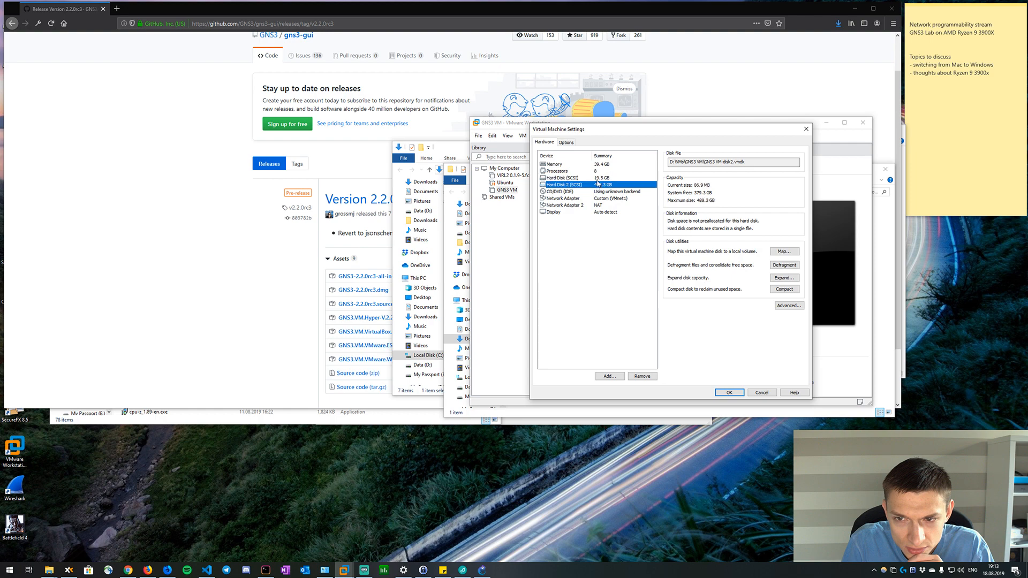
click(597, 179)
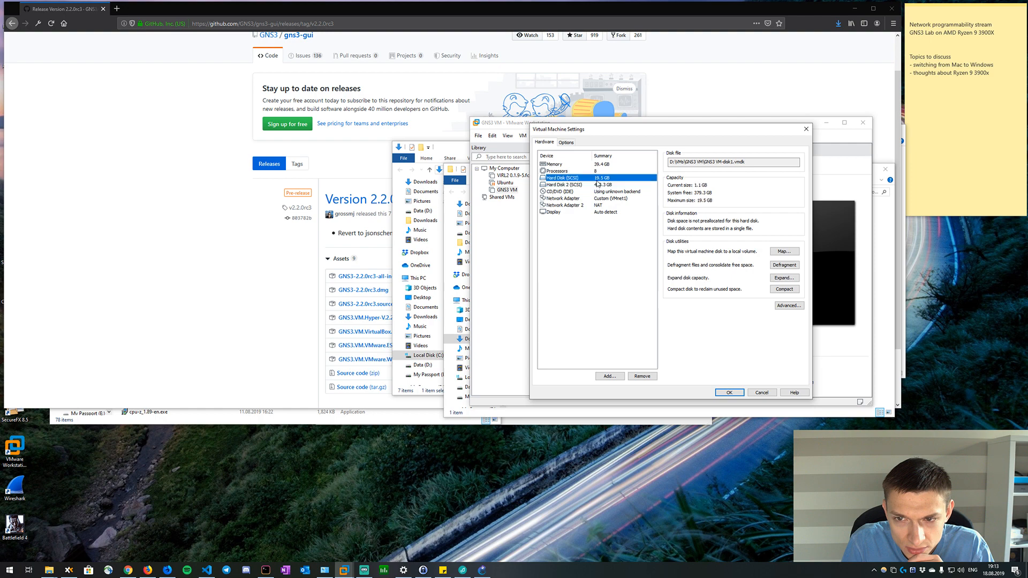
click(596, 192)
click(594, 184)
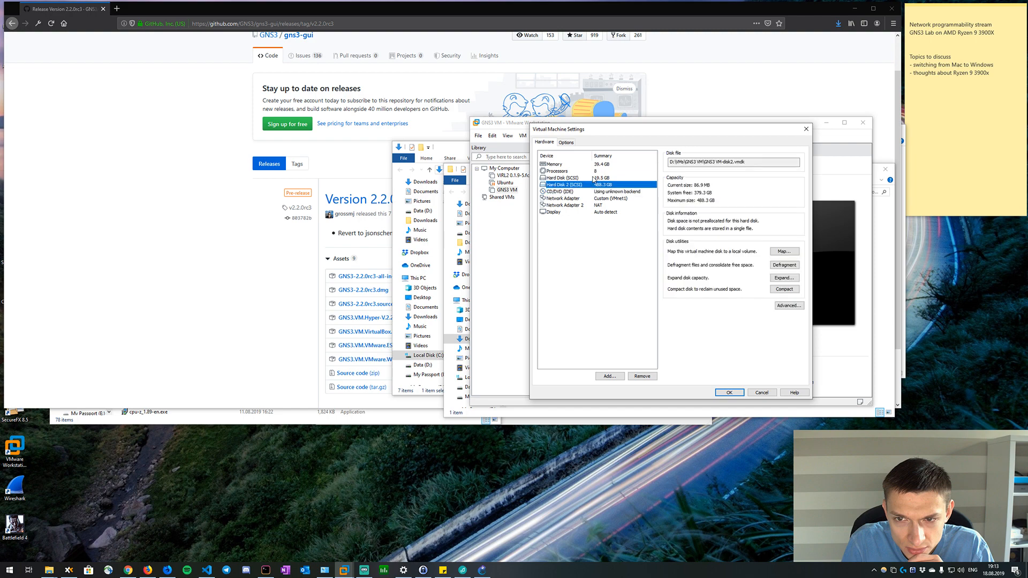
click(594, 179)
click(592, 186)
click(591, 178)
click(591, 185)
Save the GNS3 VM settings and power on the virtual machine, placing input focus in its console once the server information appears.
click(727, 393)
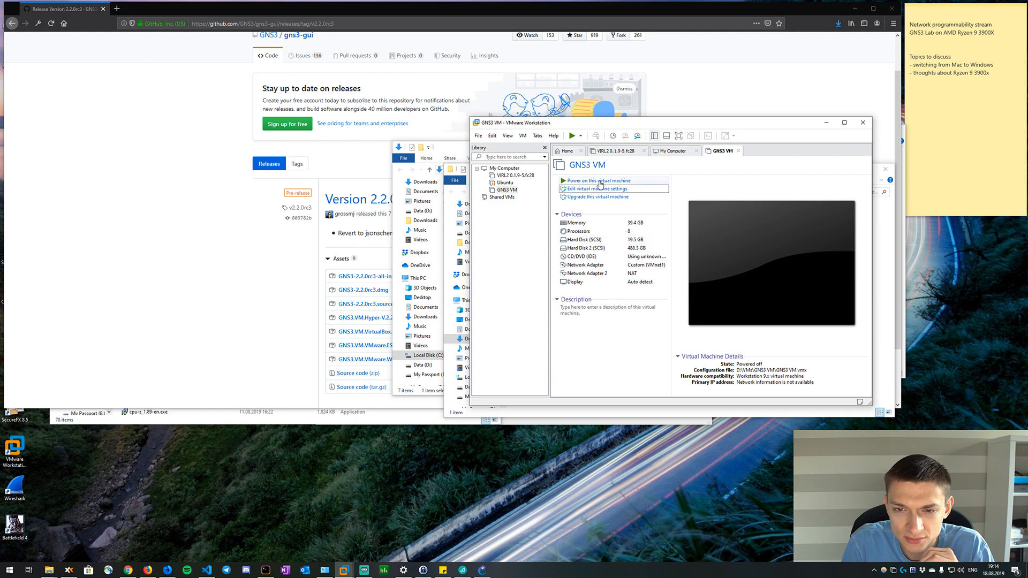
click(600, 183)
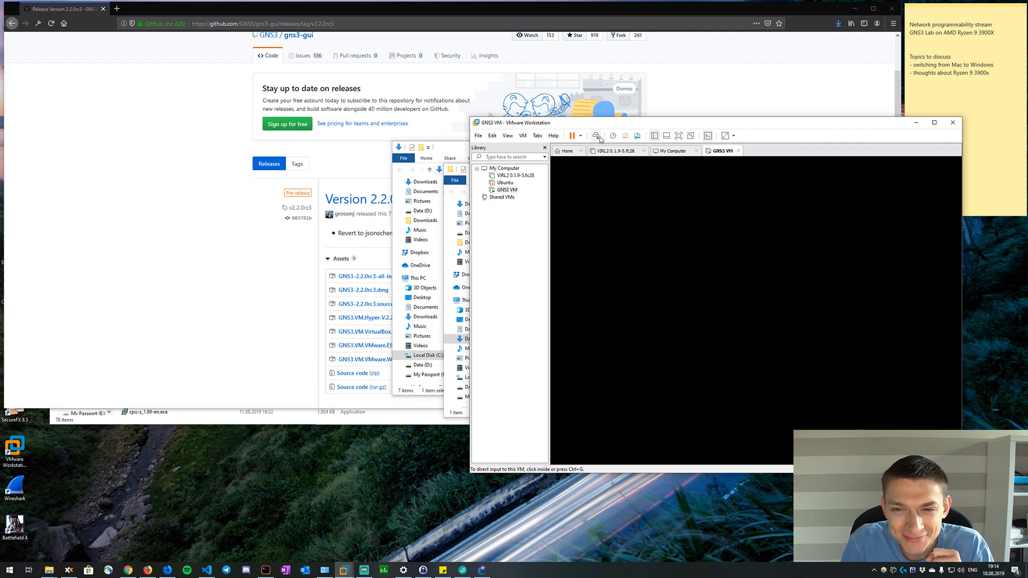
drag(603, 127, 529, 57)
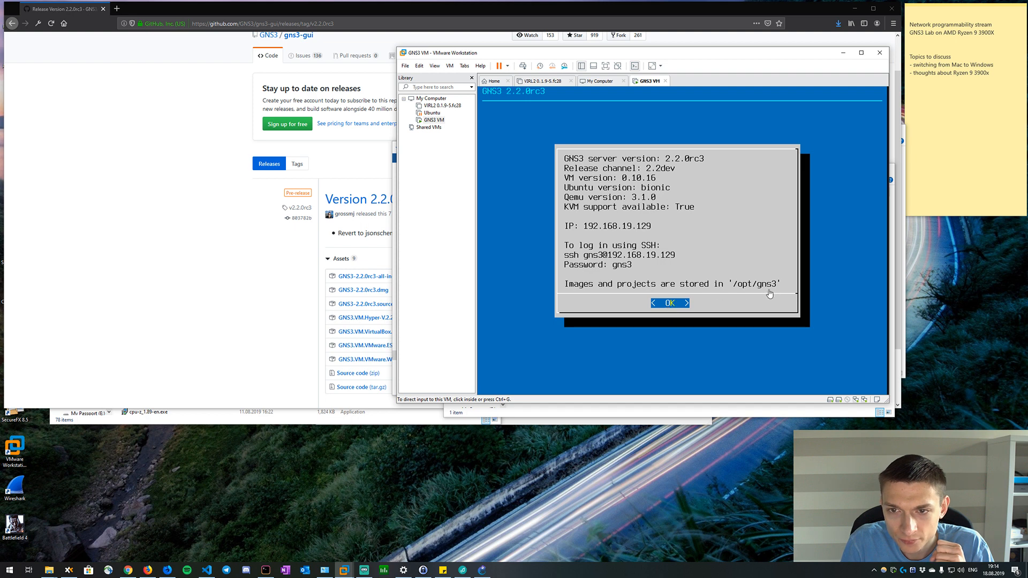
click(683, 305)
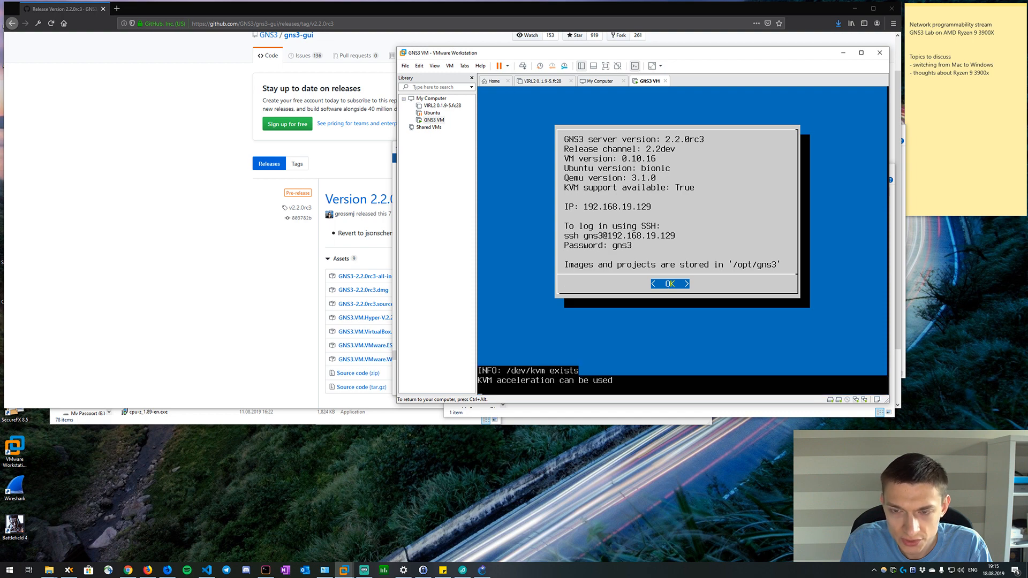
Dismiss the GNS3 VM's server information, open a shell from its console menu, and release input focus from the VM.
key(Return)
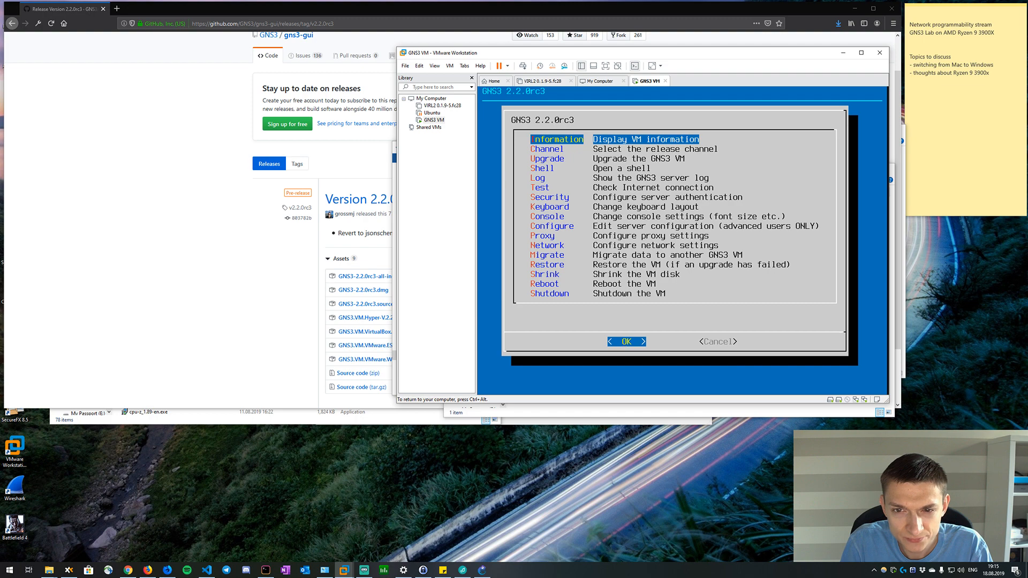
key(Down)
key(Down)
key(Down)
key(Return)
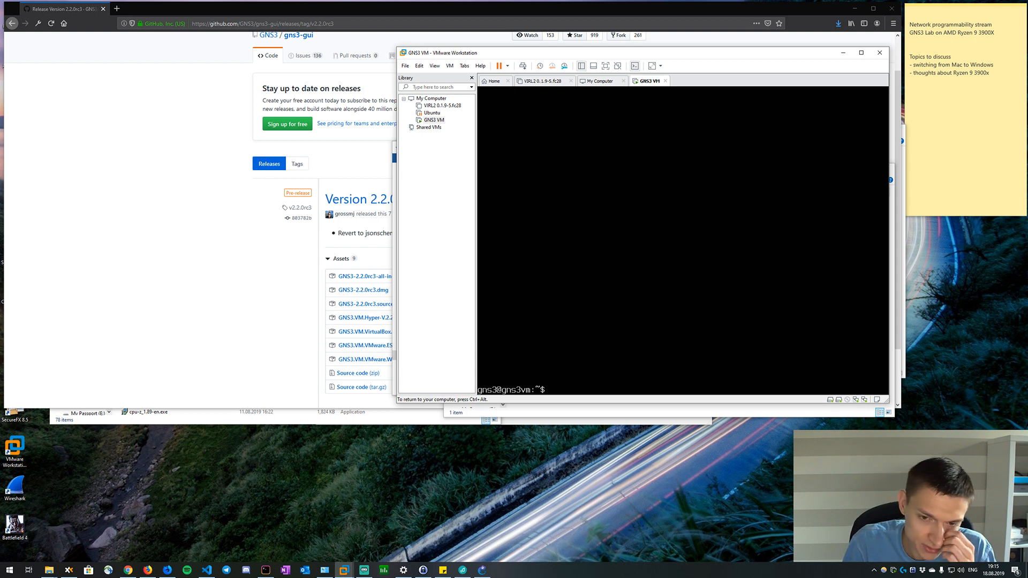
key(ctrl+alt)
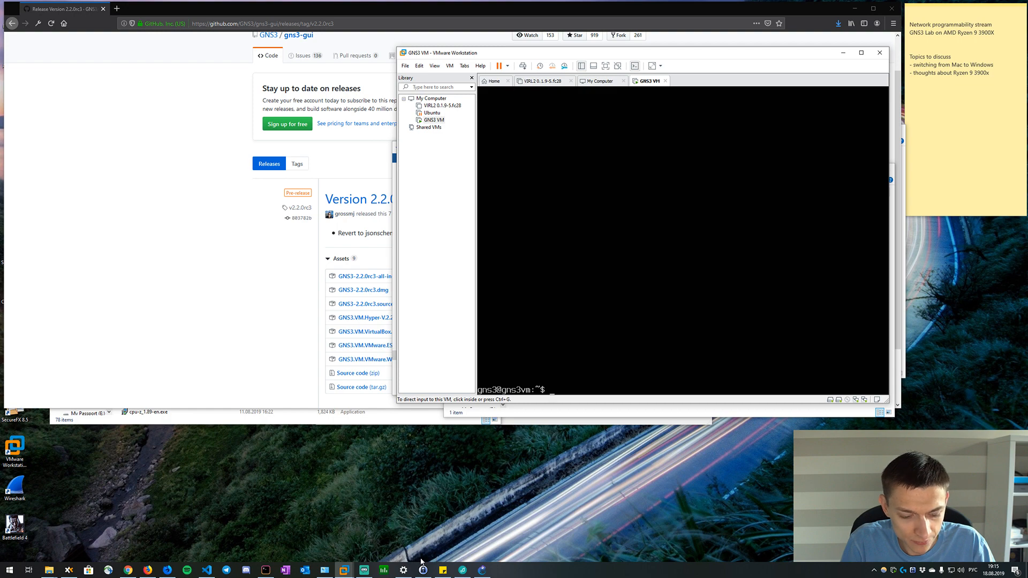
Run Visual Studio Code as administrator and open the hosts file from Windows\System32\drivers\etc to review its host name entries.
key(alt+shift)
click(207, 570)
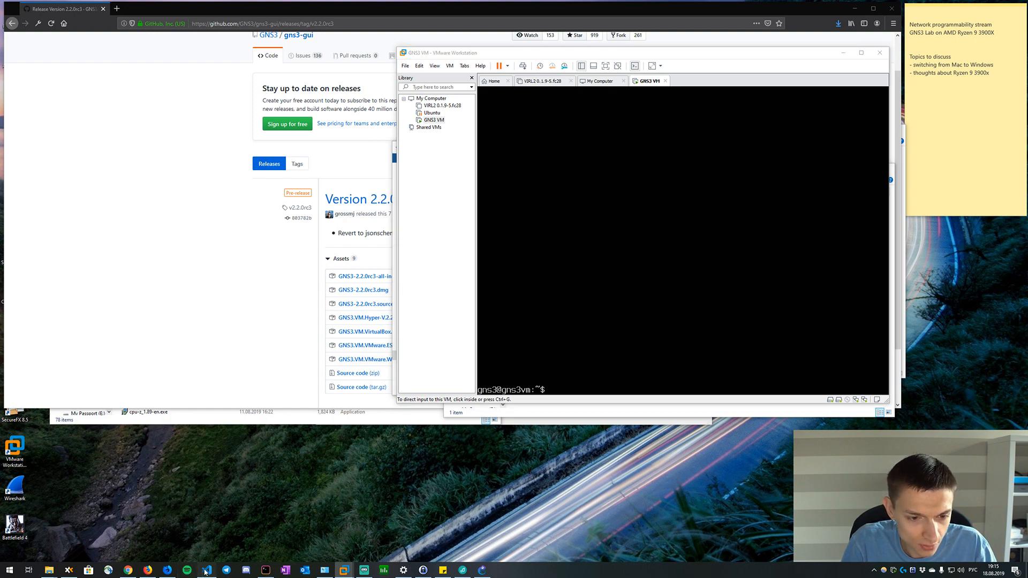
right_click(207, 570)
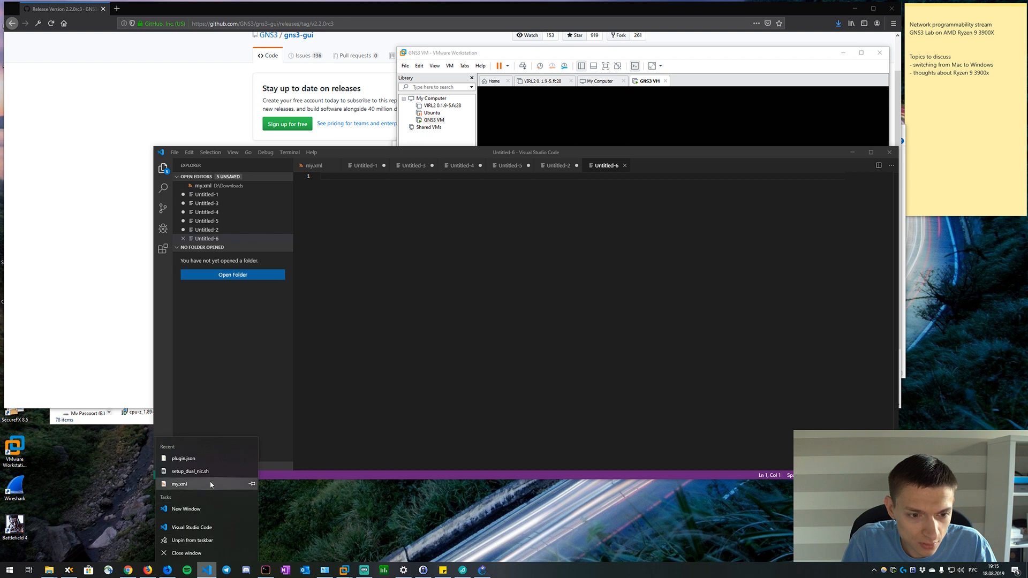
right_click(207, 527)
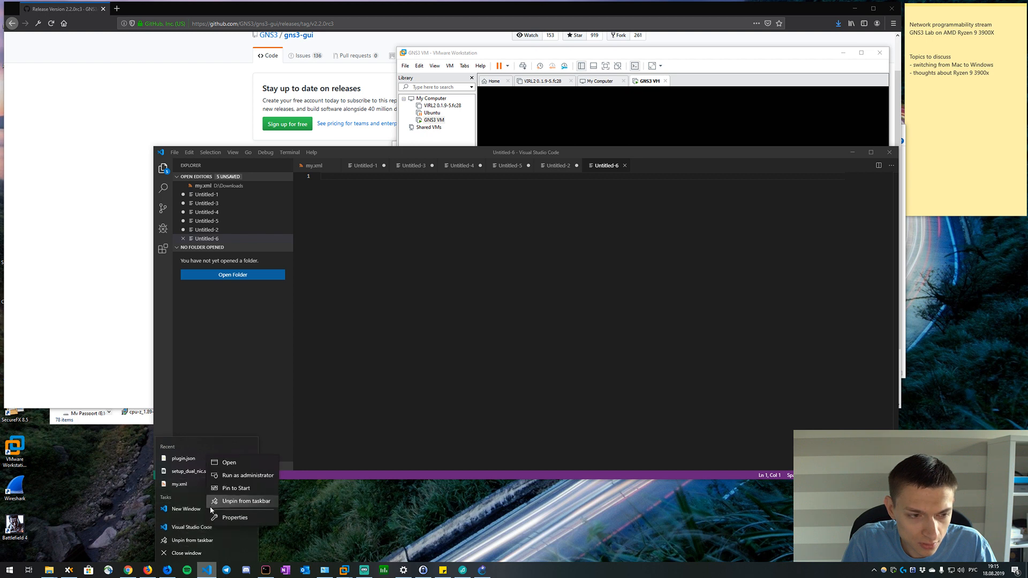
click(230, 475)
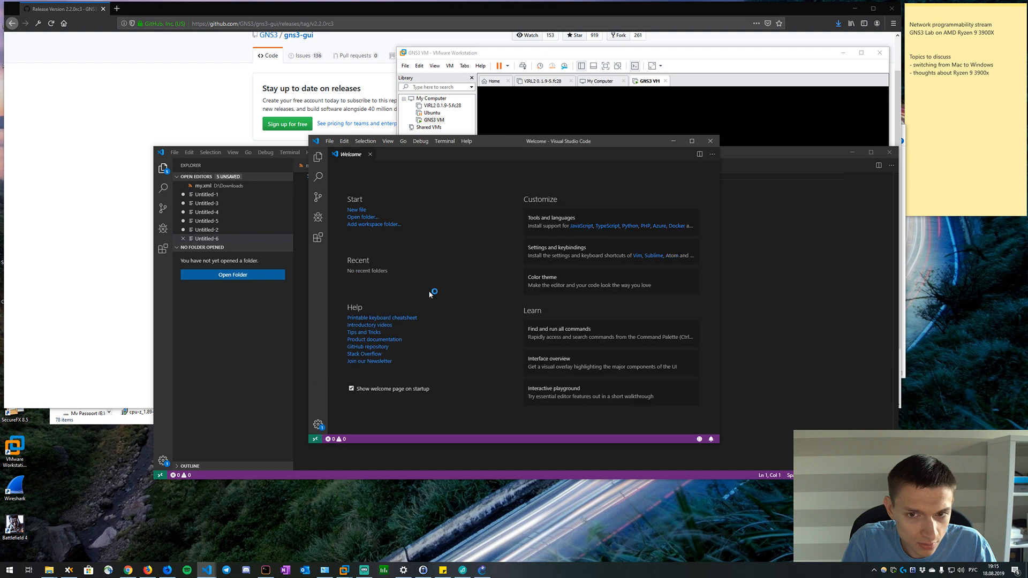
click(330, 140)
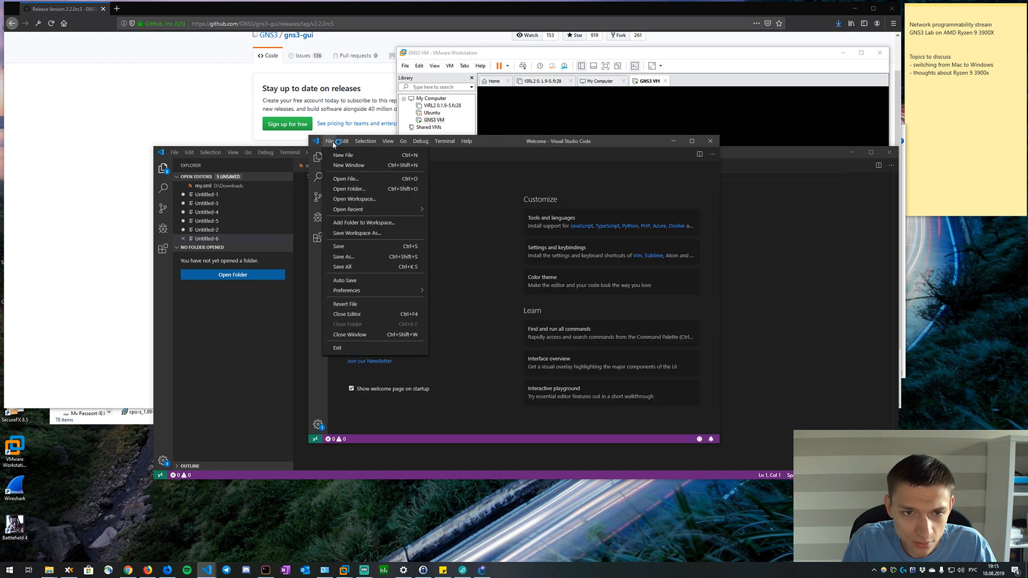
click(345, 180)
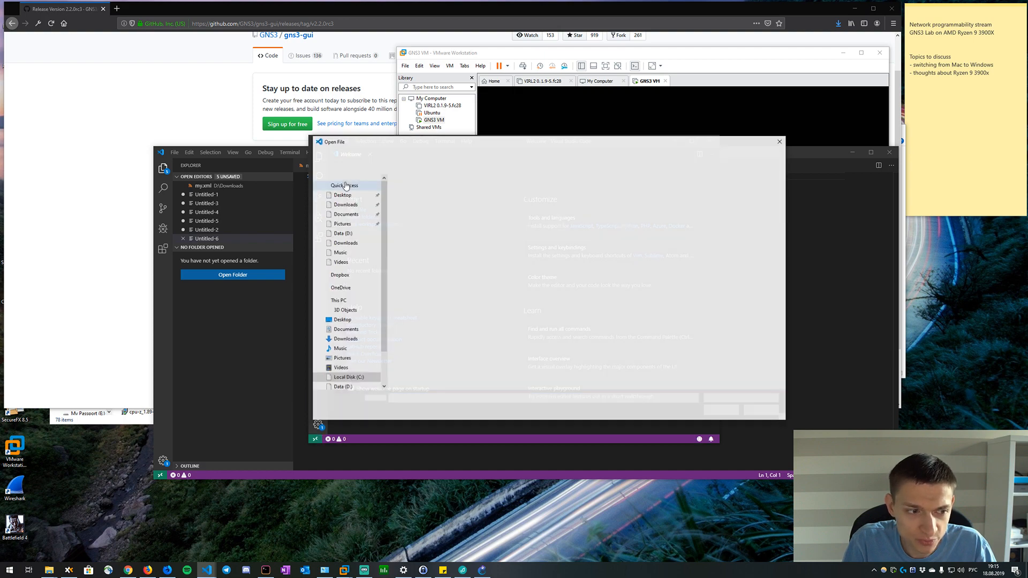
double_click(407, 191)
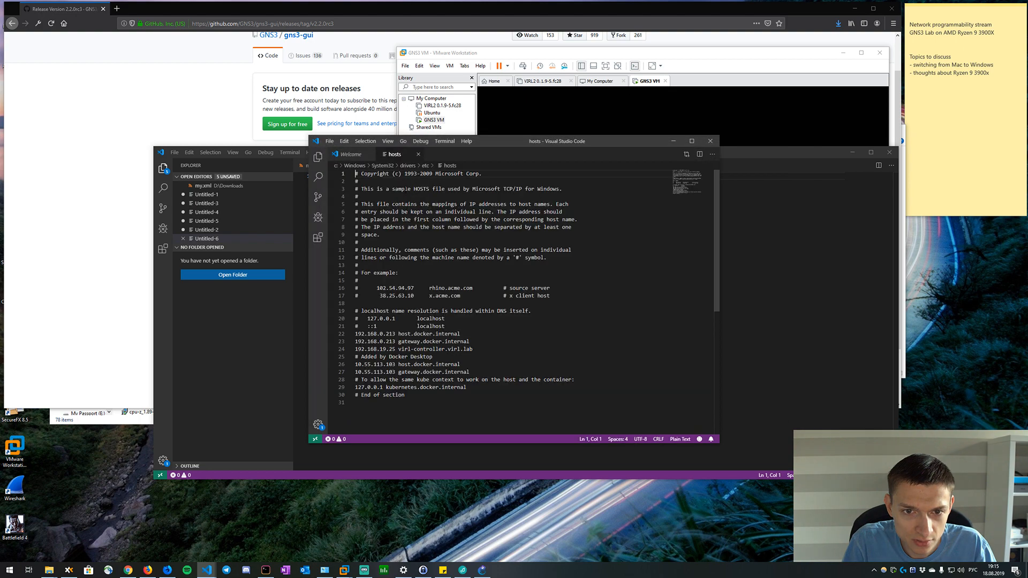
scroll(461, 305, down, 10)
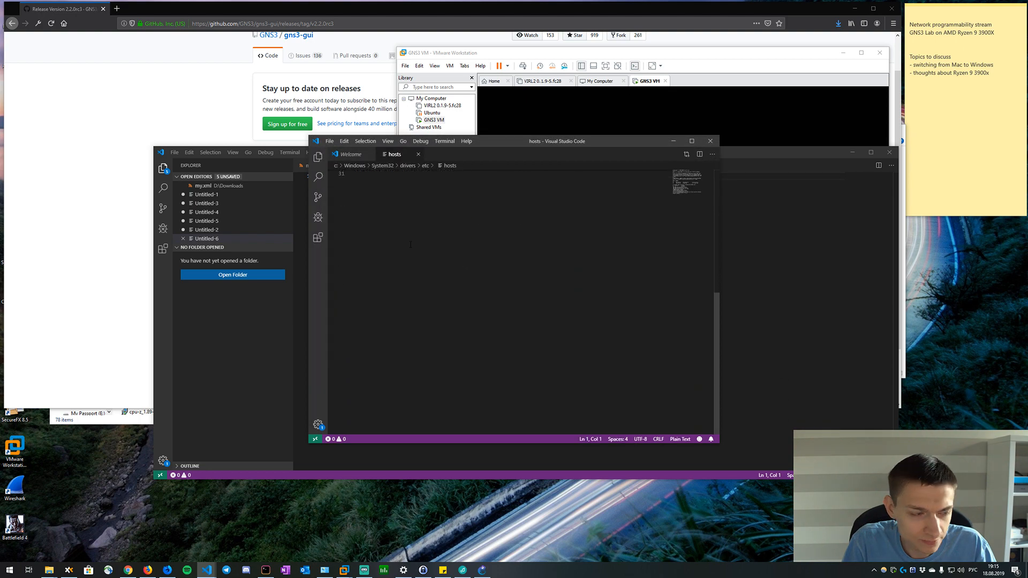
scroll(428, 268, up, 1)
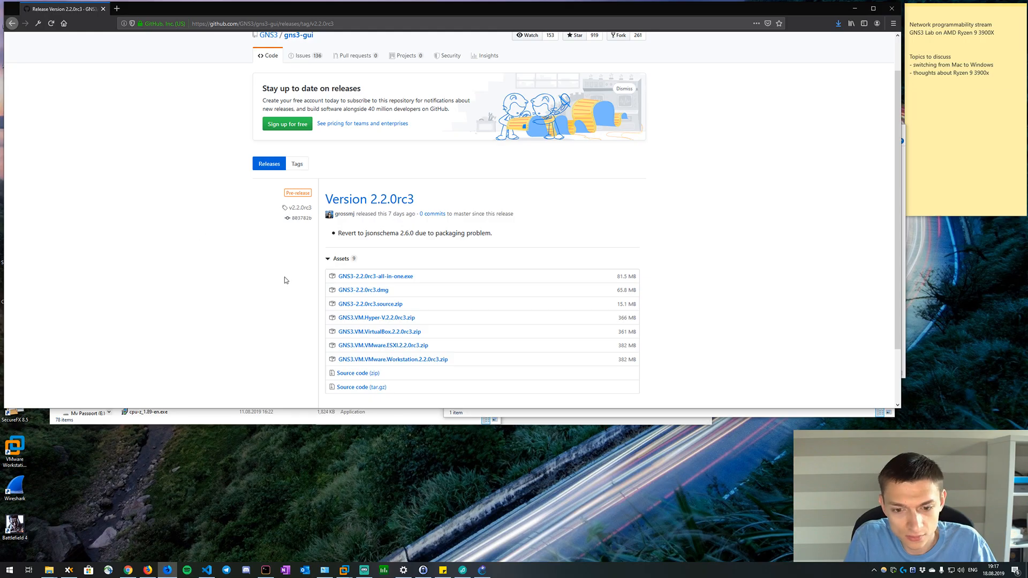
key(alt+Tab)
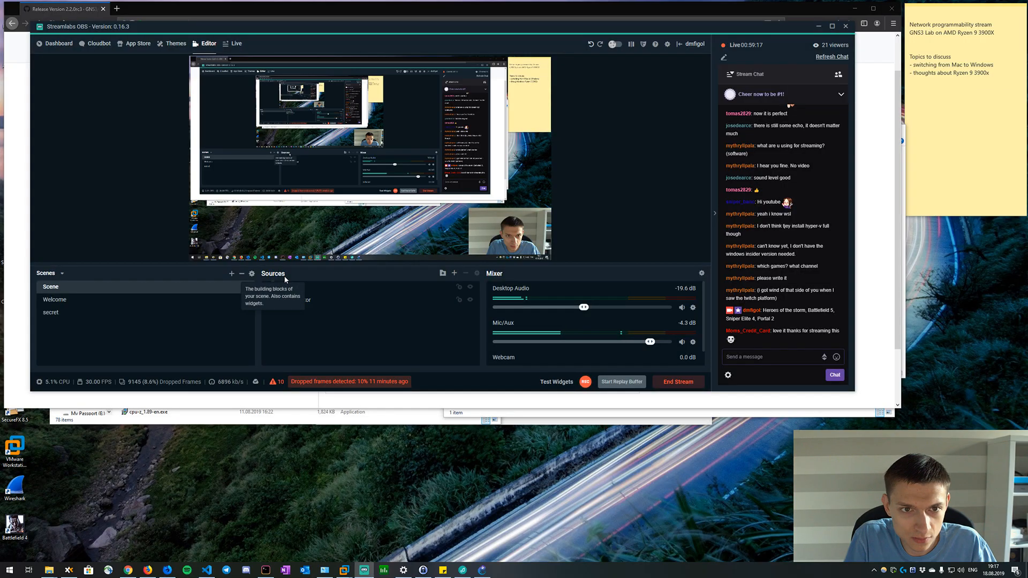
key(alt+Tab)
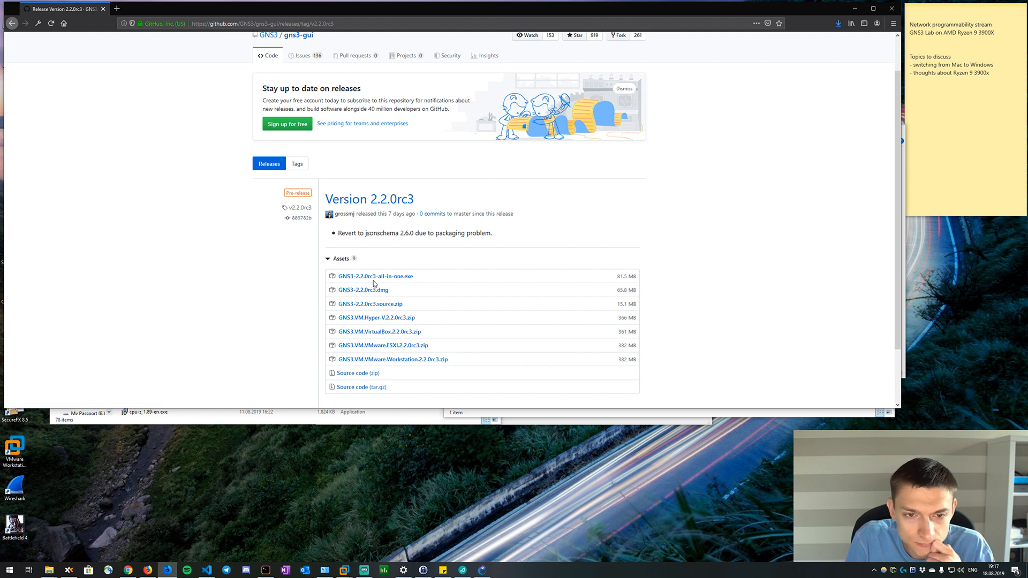
scroll(261, 235, up, 2)
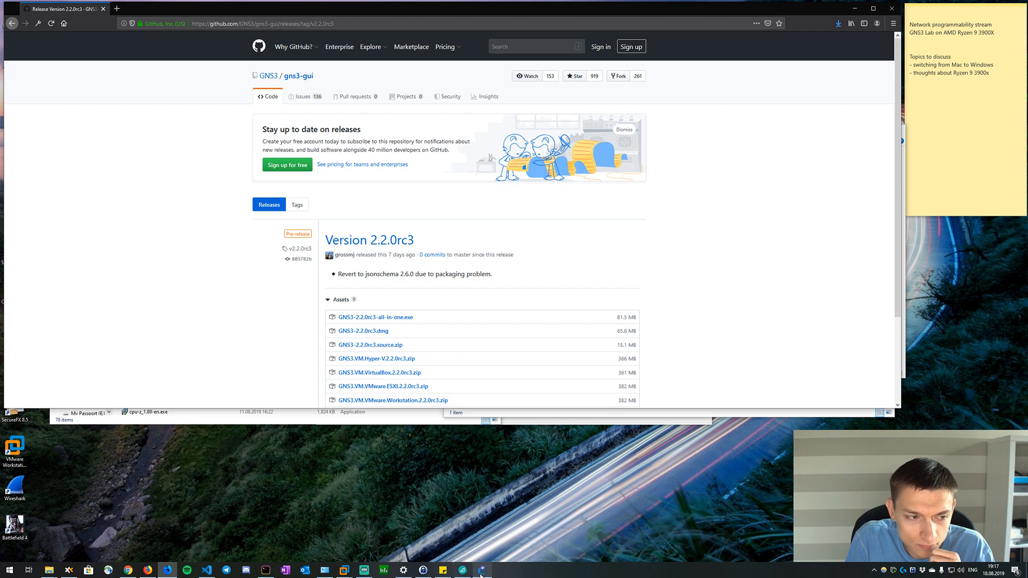
Switch to GNS3 and look through its available commands and its general and server preferences, leaving them unchanged.
mouse_move(481, 572)
mouse_move(476, 547)
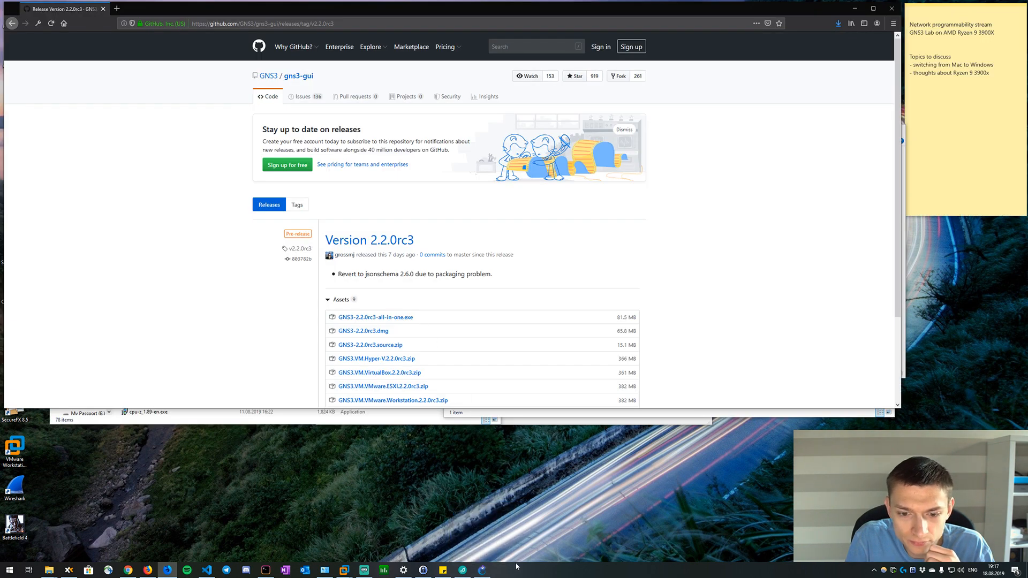
click(483, 571)
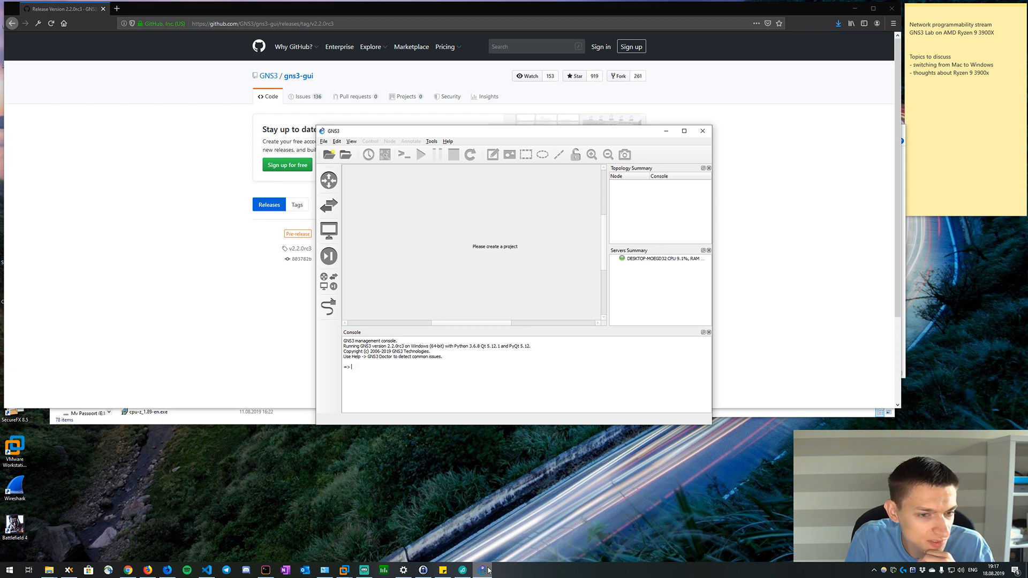
click(337, 141)
click(339, 142)
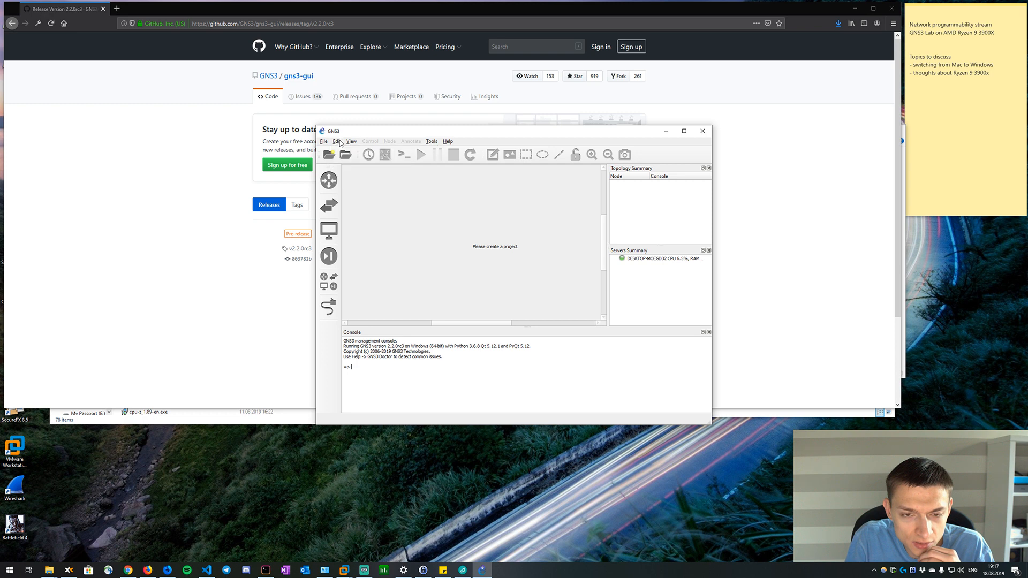
click(431, 142)
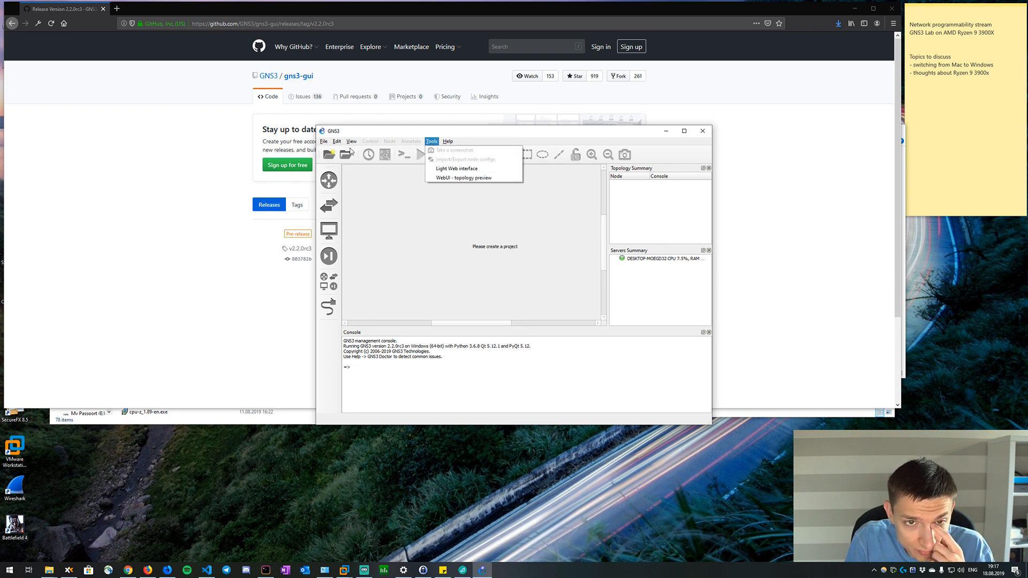
mouse_move(323, 142)
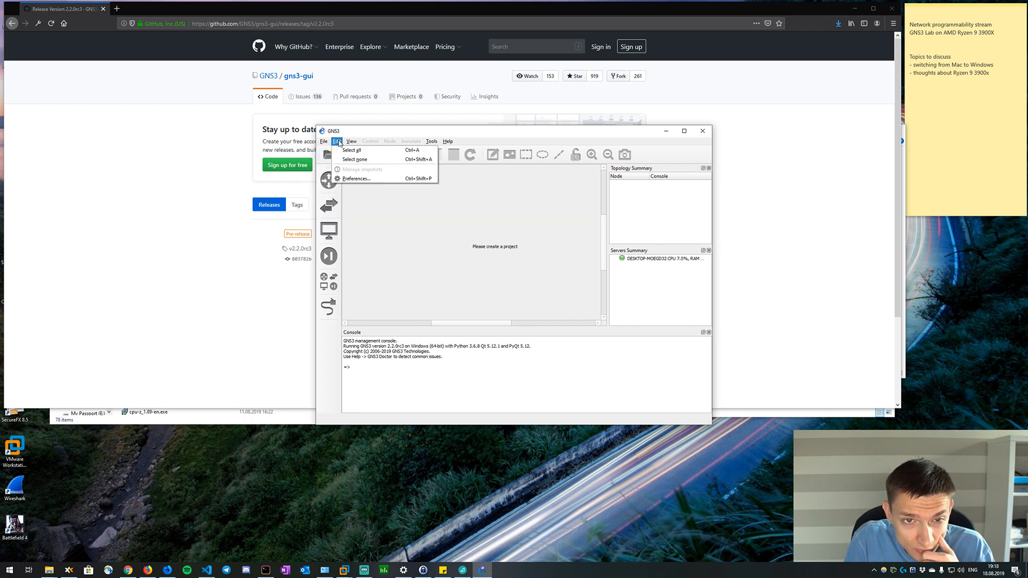
click(345, 185)
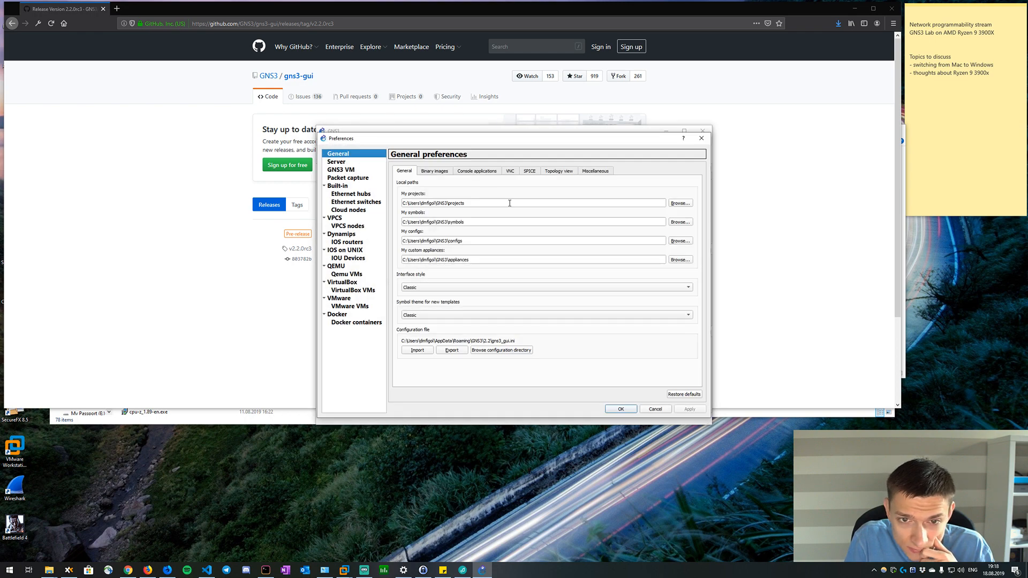
click(351, 161)
click(703, 139)
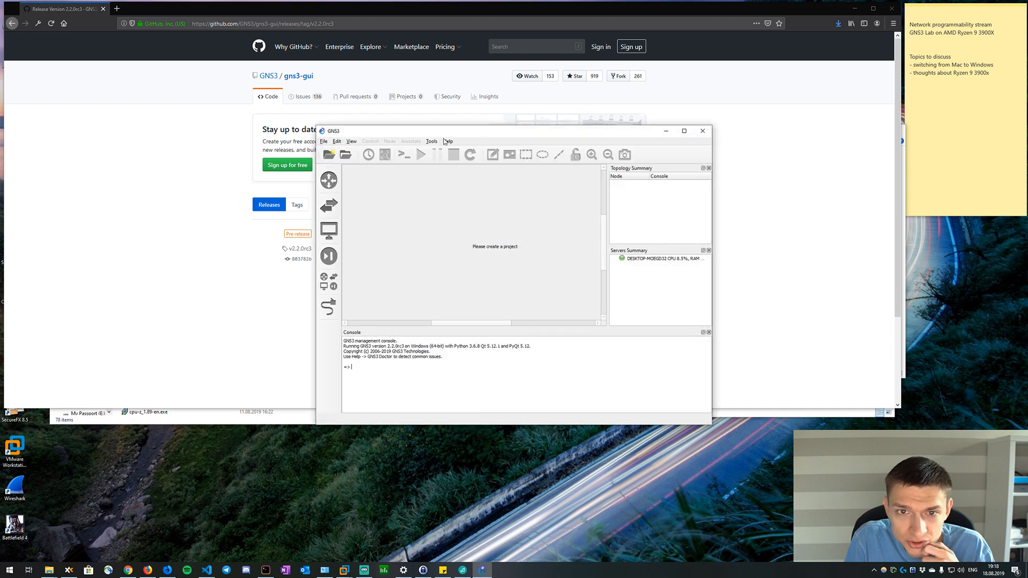
Start the GNS3 Setup Wizard and choose to run appliances on a remote server (advanced usage).
click(447, 141)
click(464, 170)
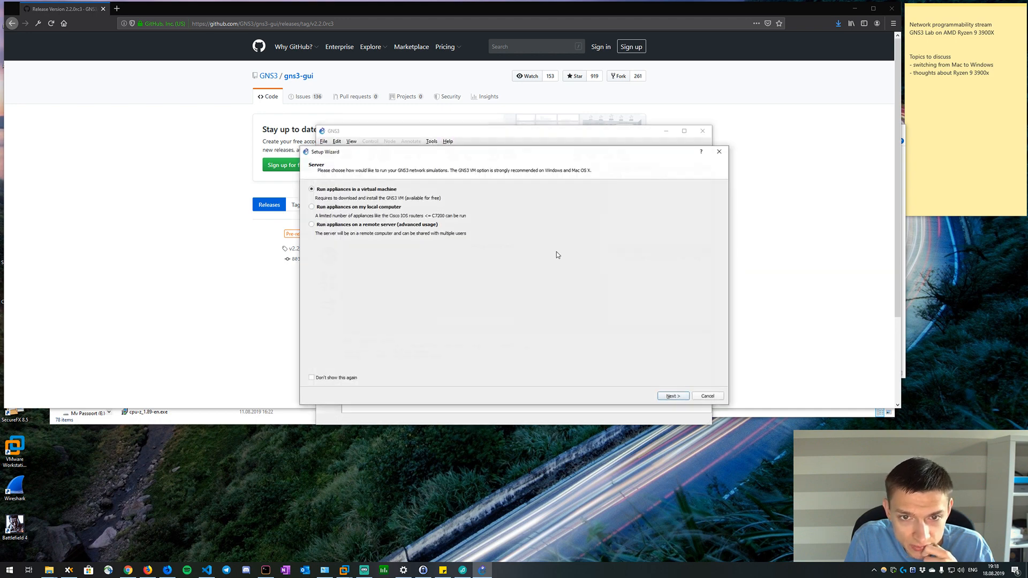
click(386, 227)
Ping the host gns3vm from the Windows command prompt and stop the ping after a few replies.
click(265, 570)
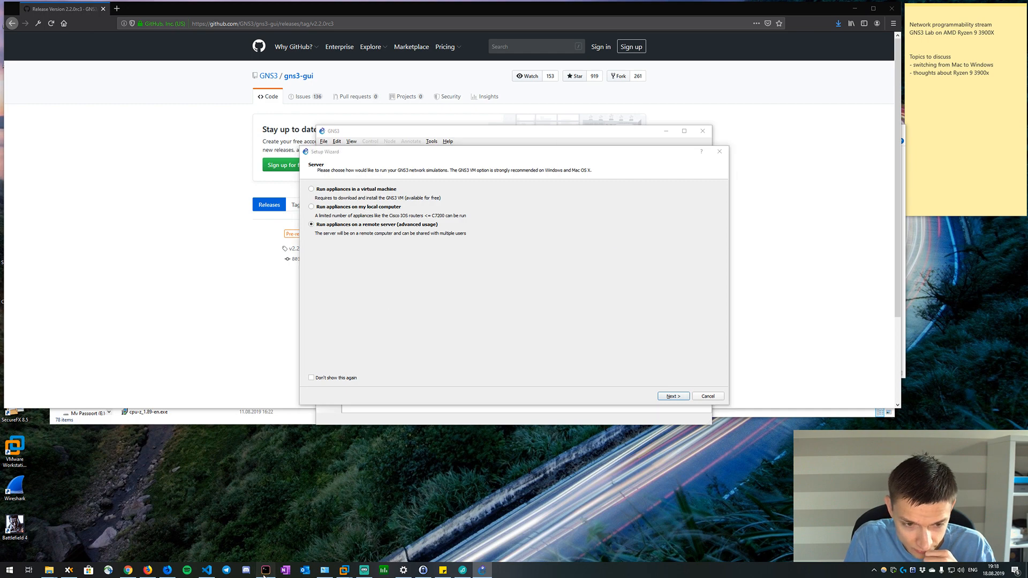
key(Return)
key(Return)
key(Return)
key(Return)
key(Return)
key(Return)
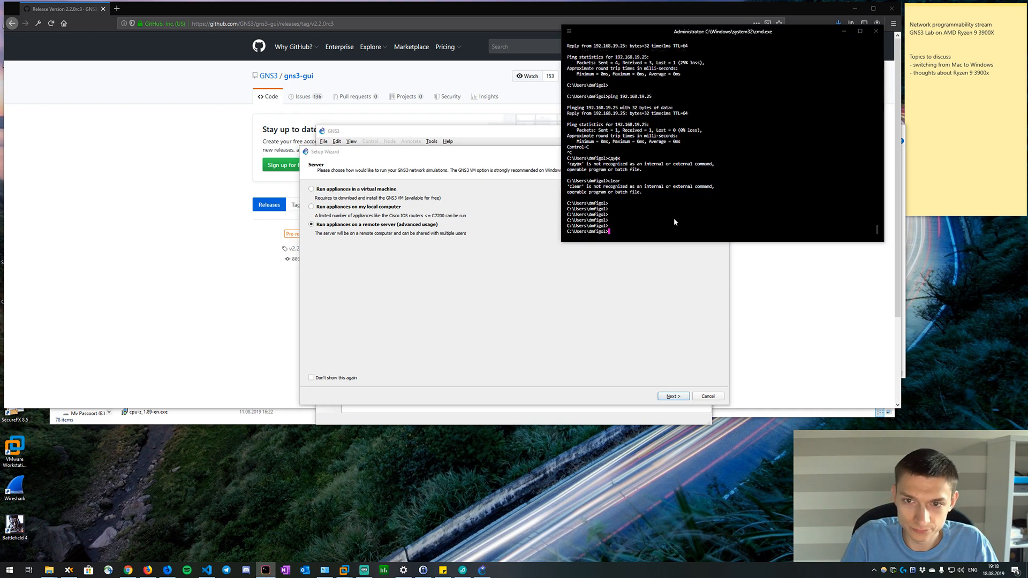
text(ping gns3vm)
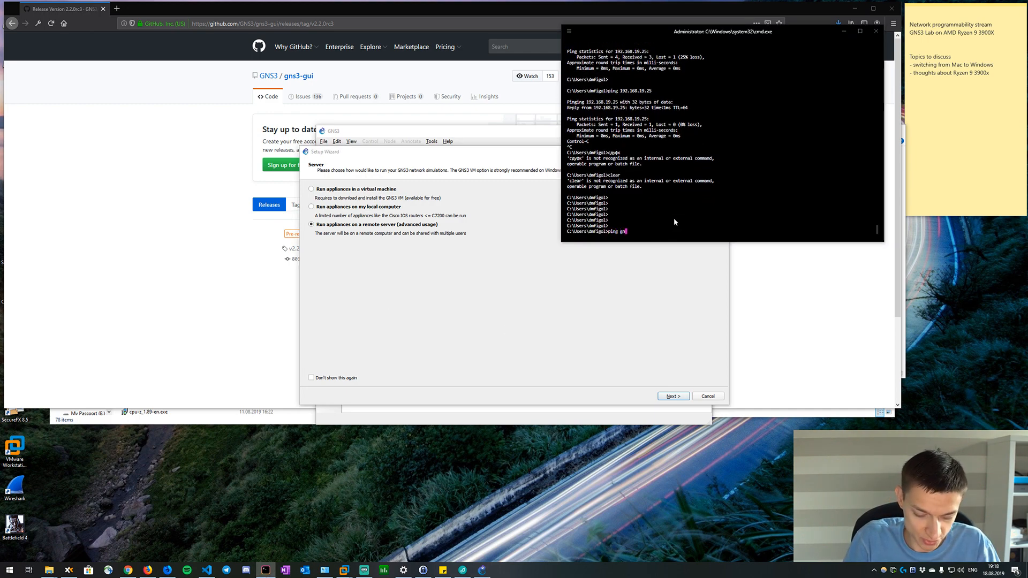
key(Return)
key(ctrl+c)
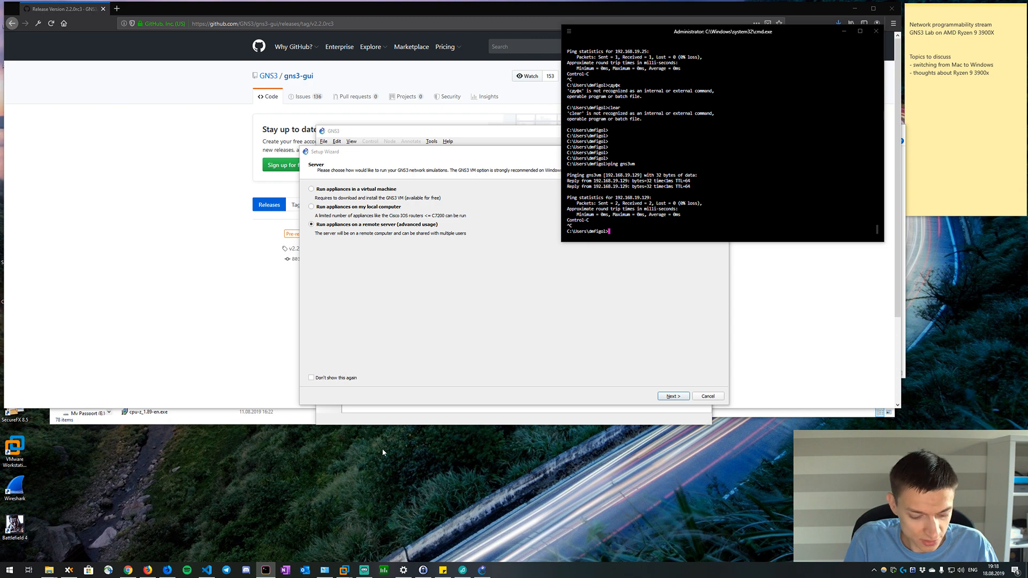
Launch SecureCRT 8.5 and open the saved virl ssh session.
key(super)
text(secure)
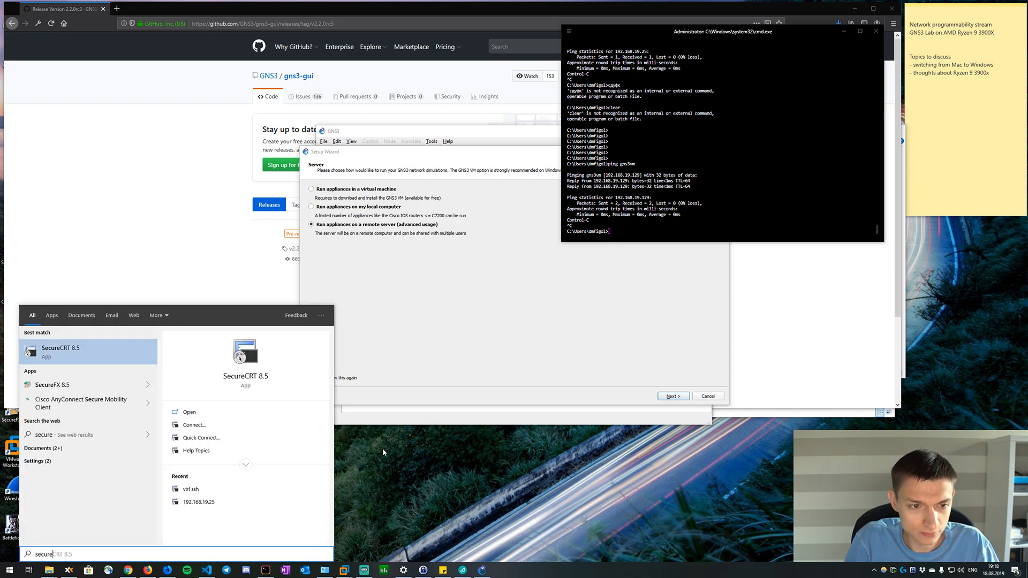
key(Return)
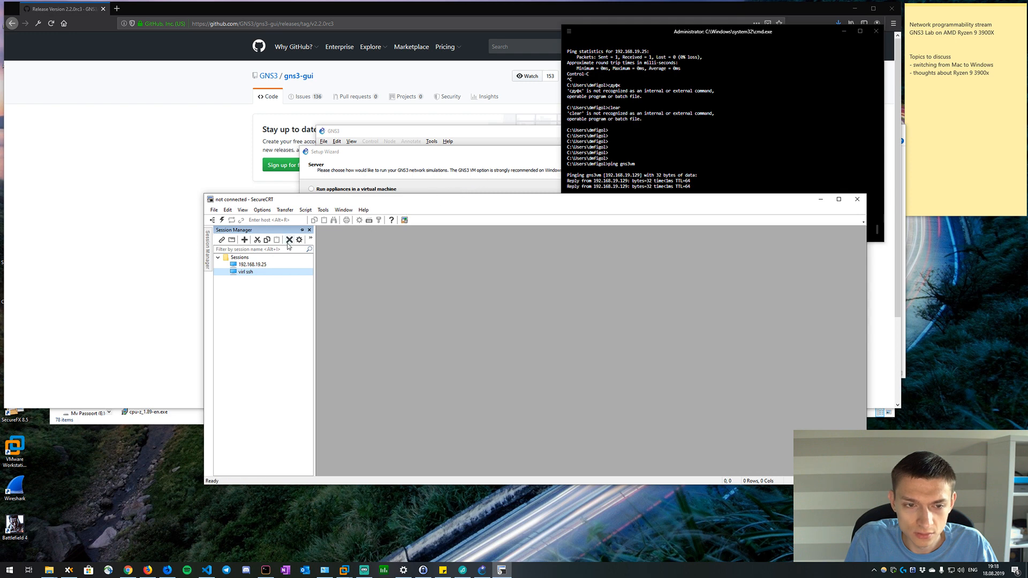
click(275, 250)
double_click(246, 272)
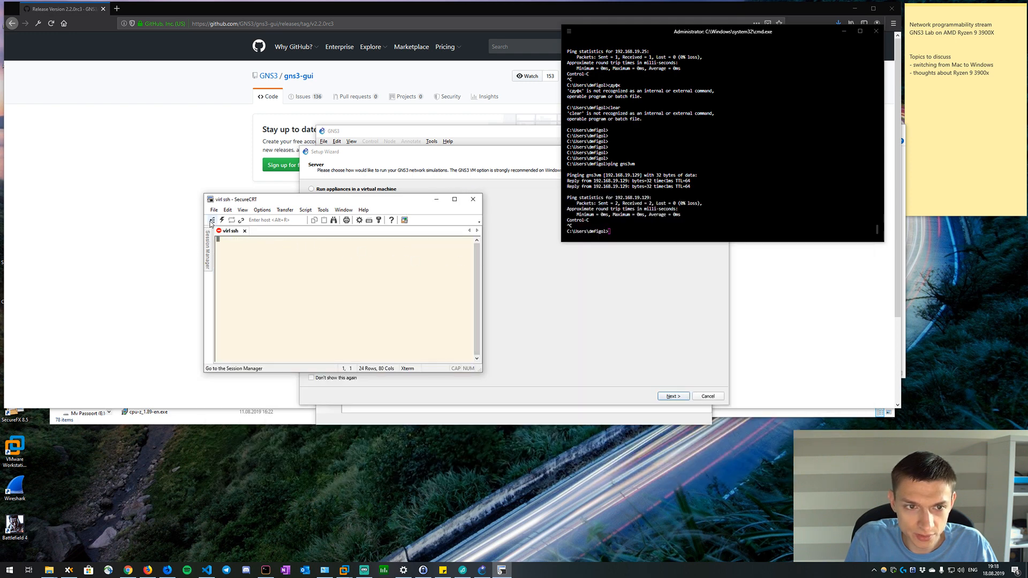
Quick-connect over SSH2 to hostname gns3vm on port 22 with username gns3, saving the session and opening it in a tab.
click(222, 220)
text(gns3vm)
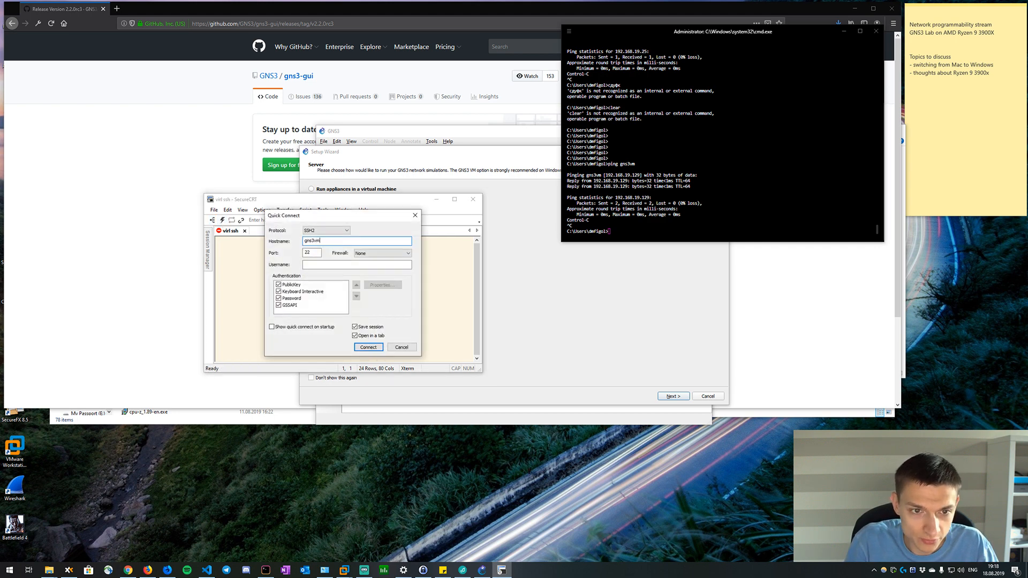
click(353, 264)
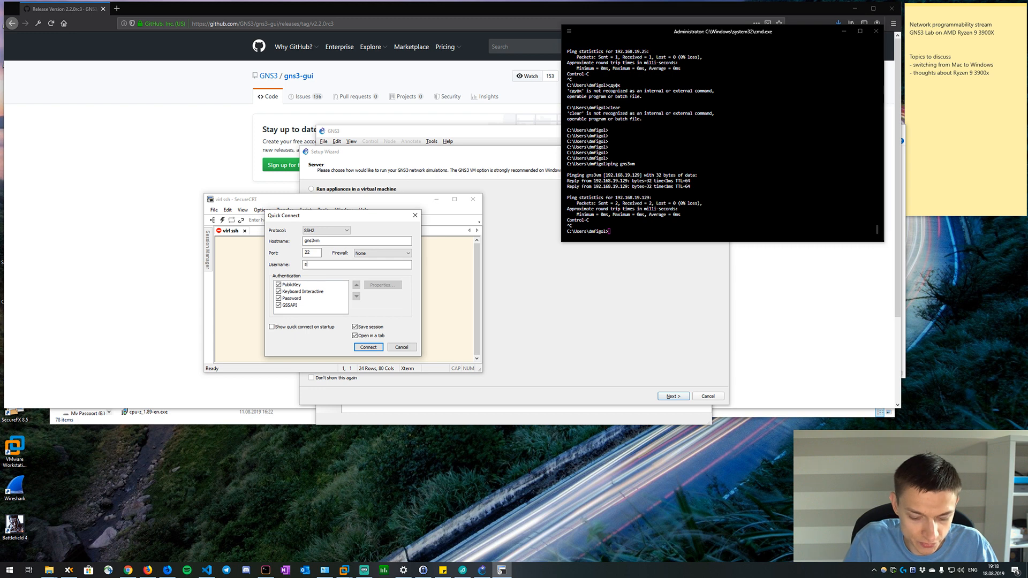
click(368, 347)
Try to log in to gns3vm as gns3 with the account password, turning on password saving.
click(332, 304)
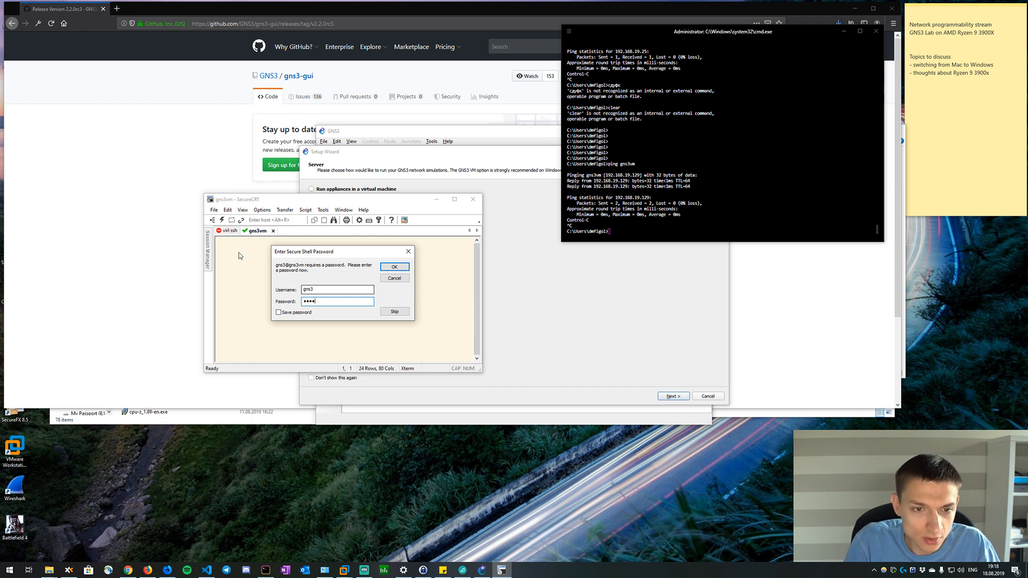
click(396, 266)
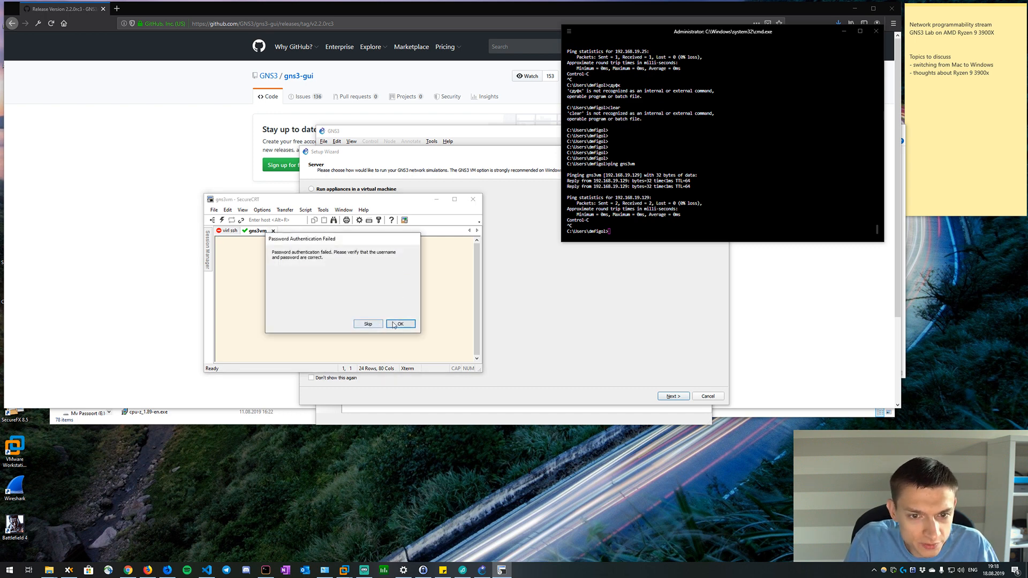
click(391, 324)
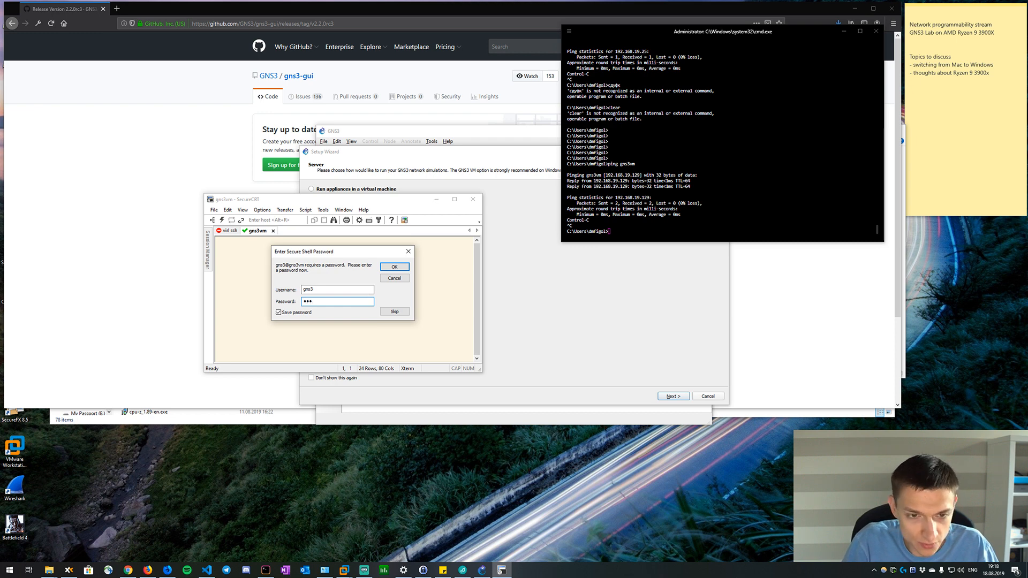
key(Return)
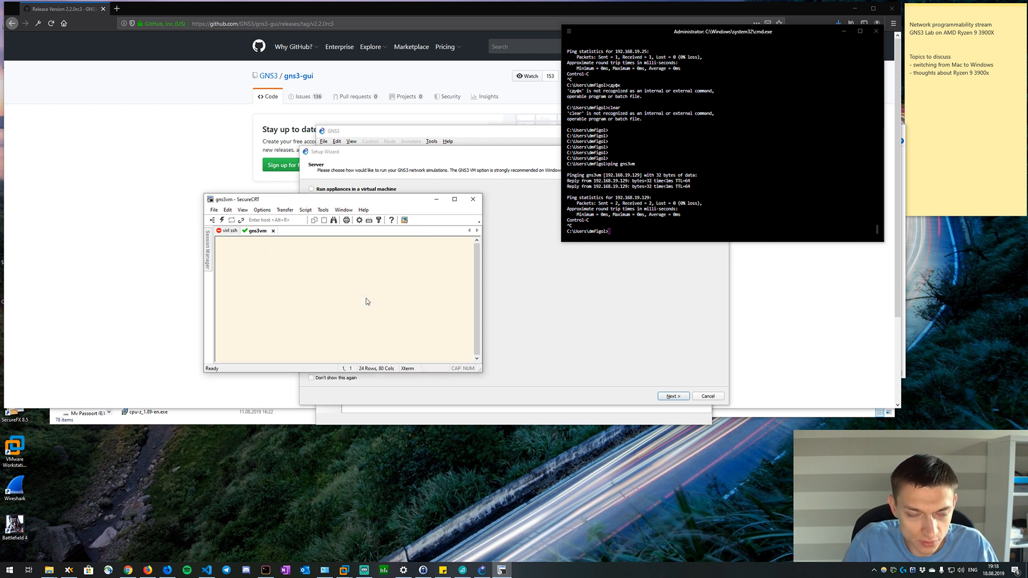
key(Return)
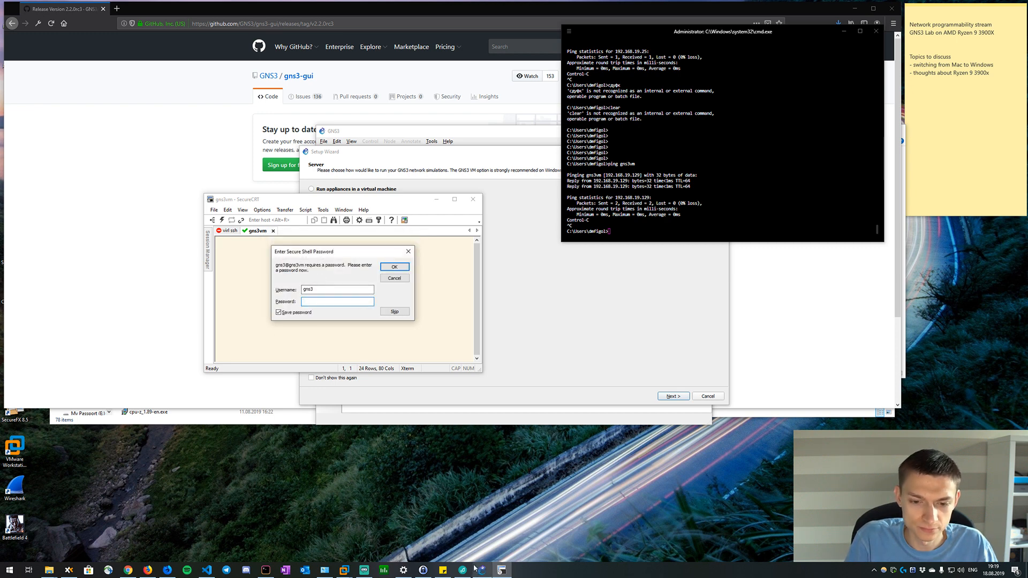
Search the web in a new browser tab for gns3 vm credentials.
mouse_move(475, 568)
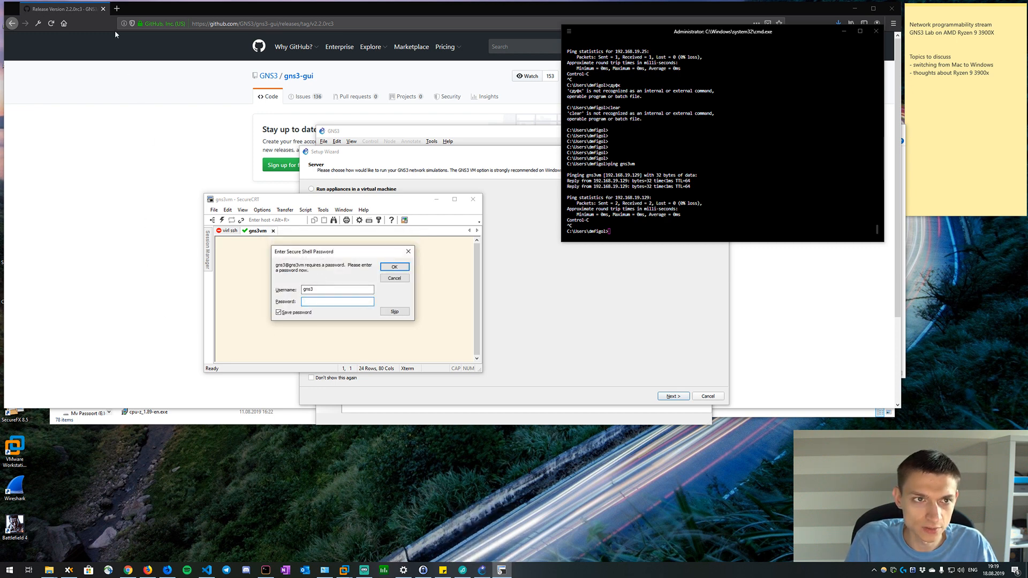
click(116, 8)
text(gns)
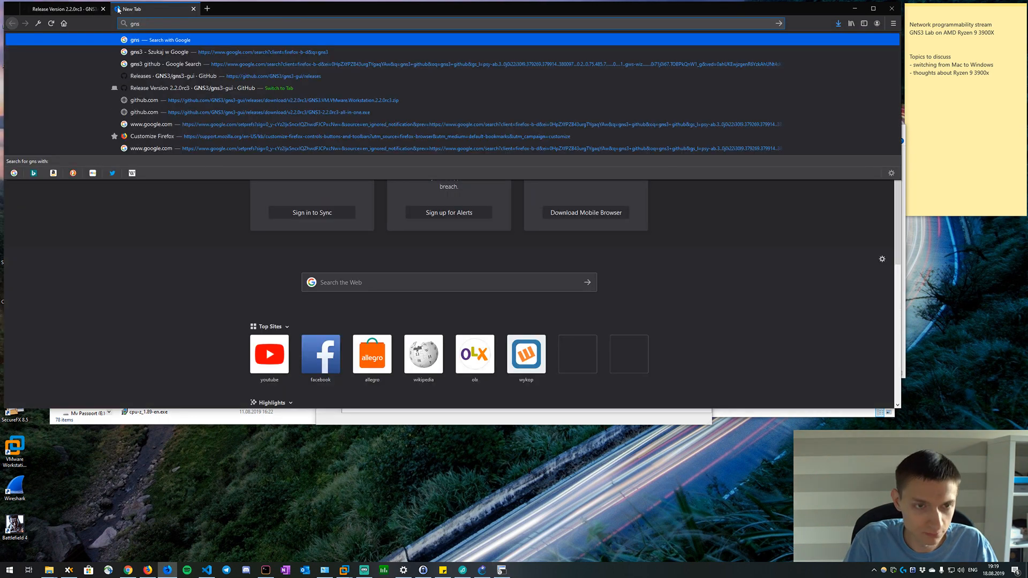
text(3vm cred)
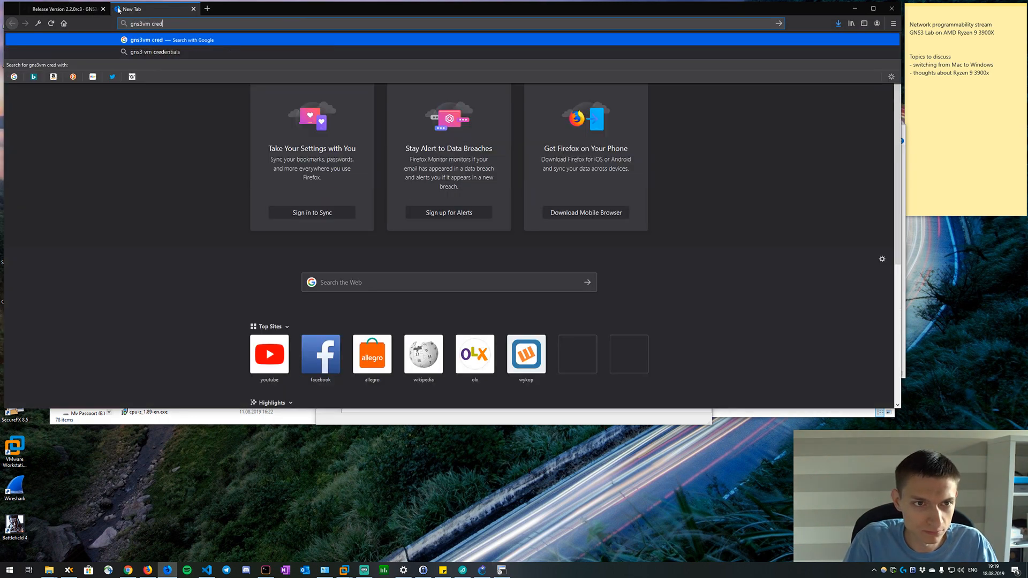
key(Down)
key(Return)
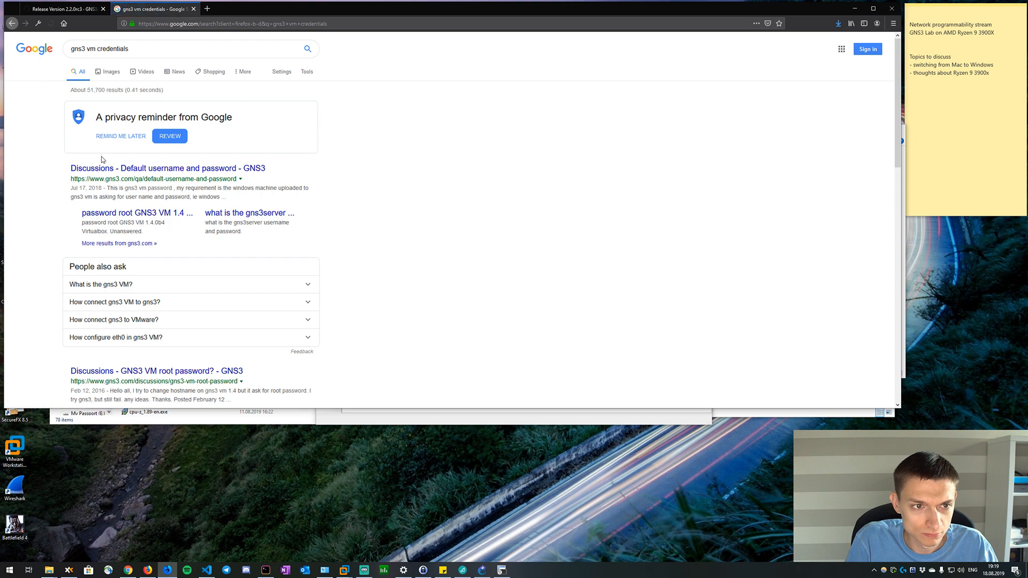
Look up the default username and password in the GNS3 discussion and log in to gns3vm with the account password.
click(105, 171)
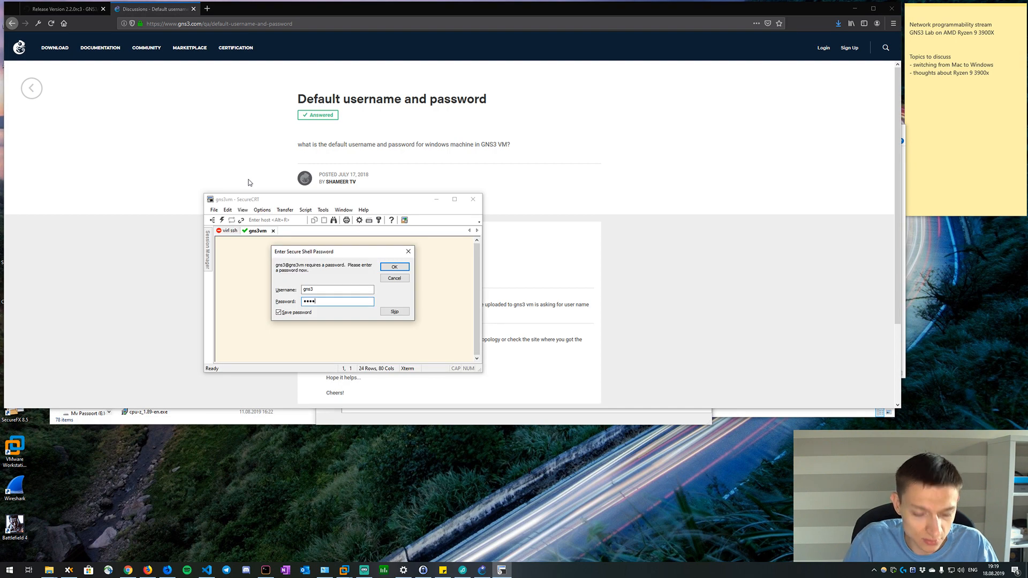
key(Return)
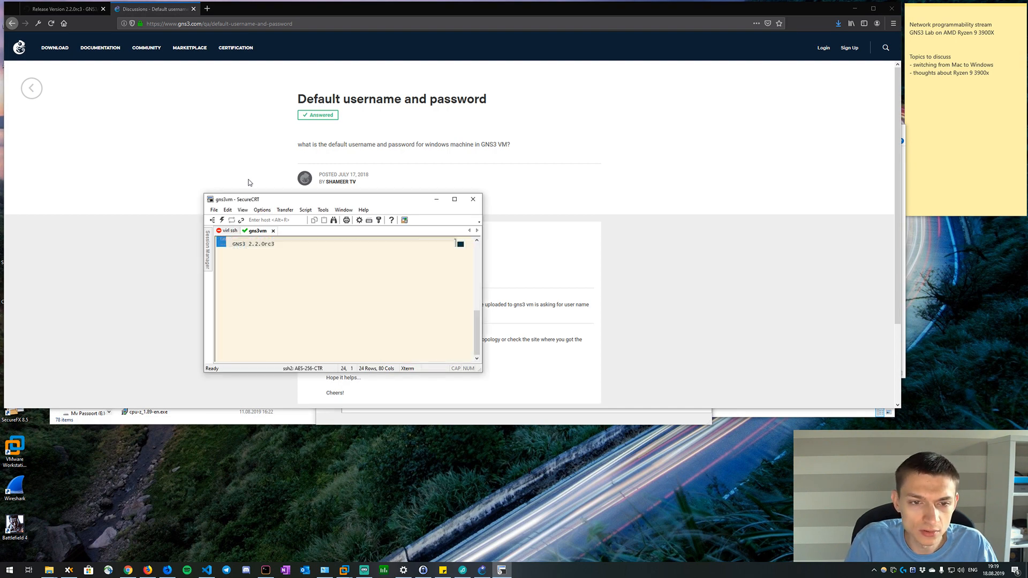
Open the default session options in SecureCRT and go to the terminal's window and text appearance settings.
click(249, 213)
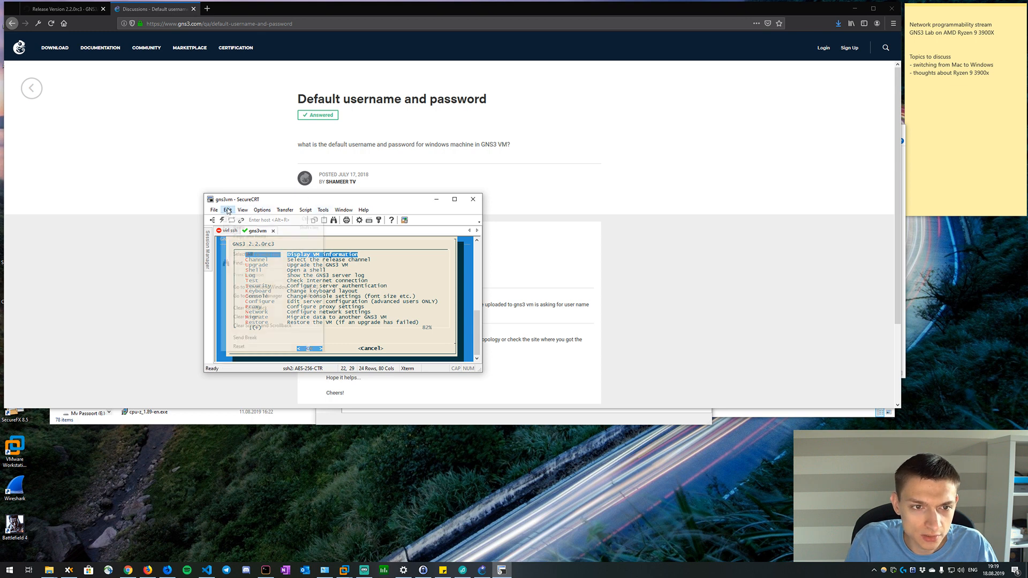
click(229, 213)
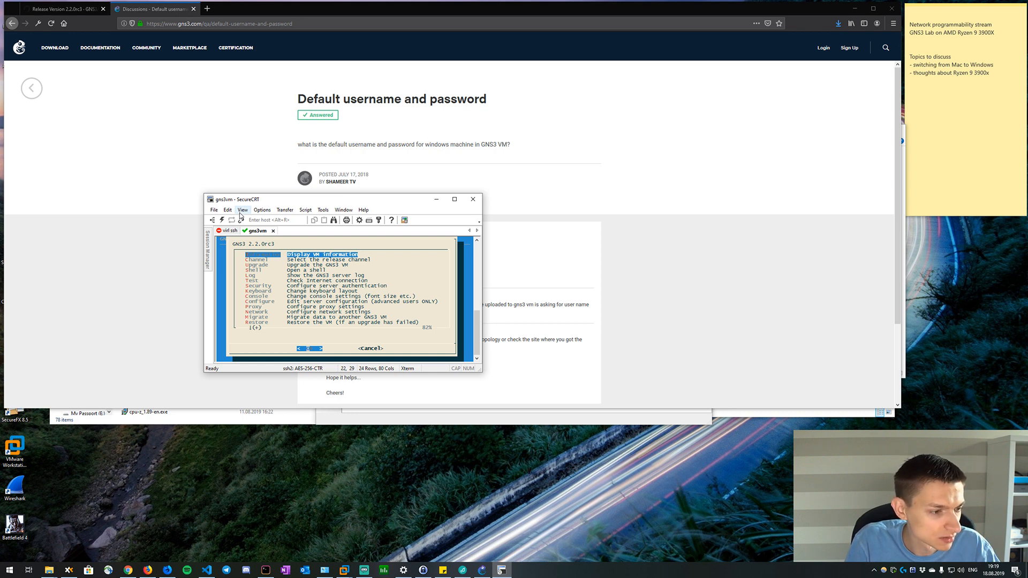
click(241, 212)
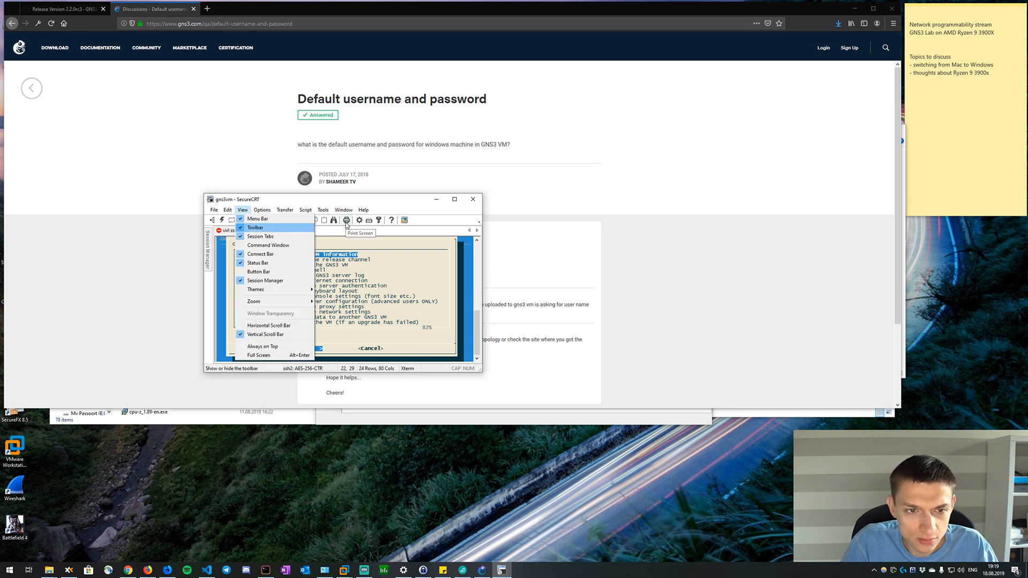
mouse_move(256, 211)
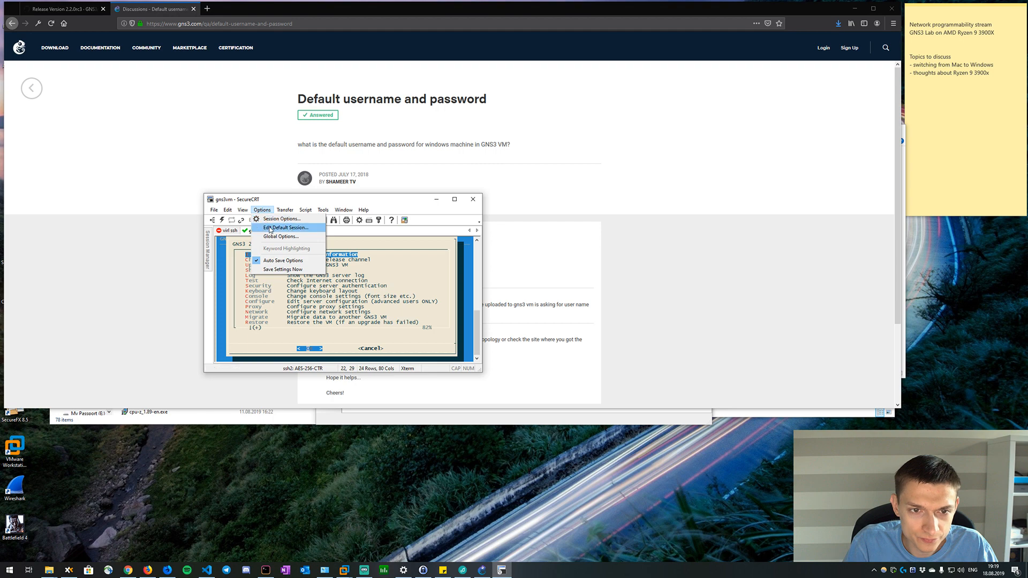
click(272, 228)
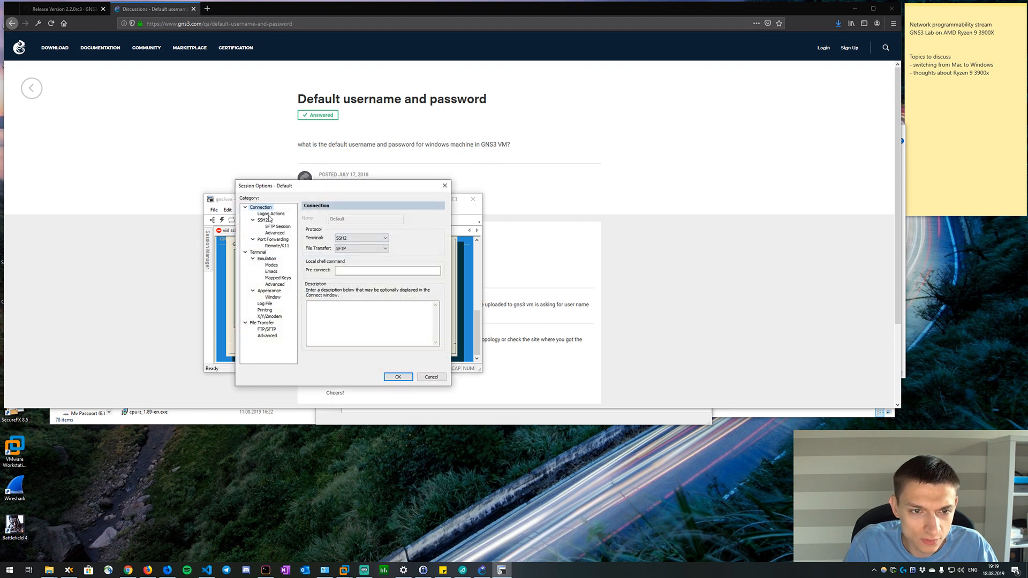
click(269, 215)
click(265, 220)
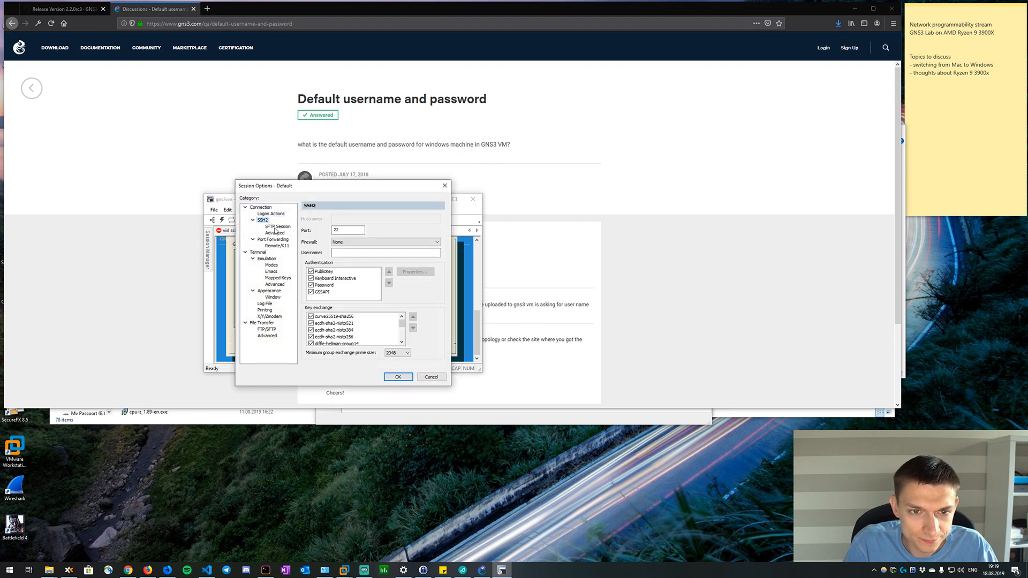
click(267, 259)
click(266, 292)
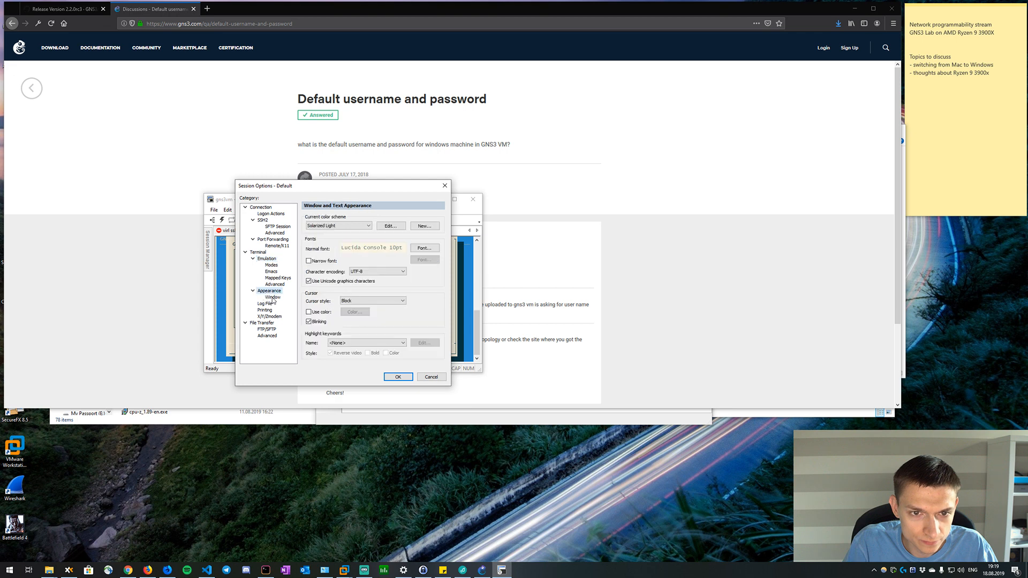
click(273, 297)
click(269, 291)
Set the default session's normal font to Consolas at 13 pt and save the session options.
click(426, 248)
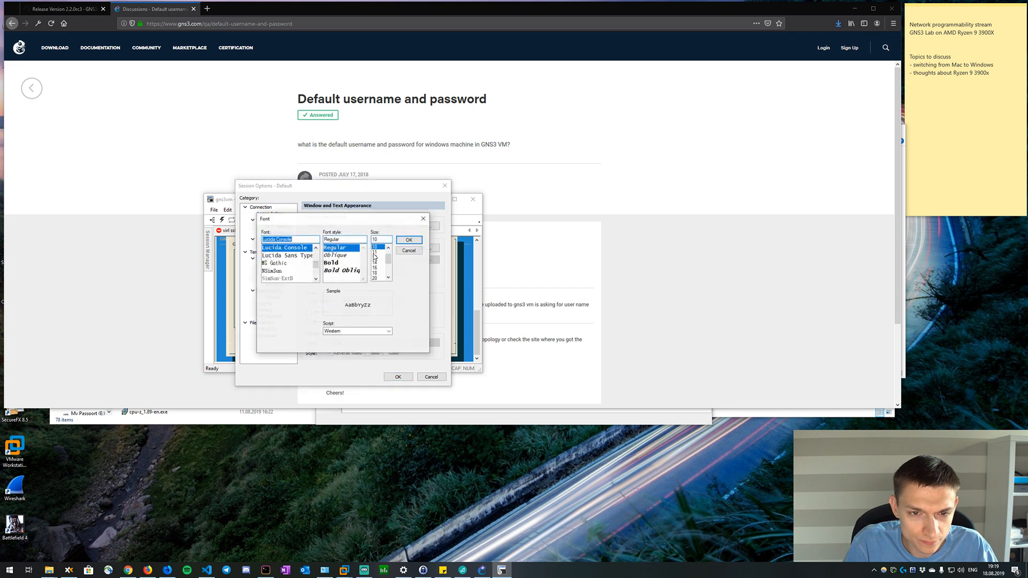
scroll(317, 267, up, 1)
scroll(316, 268, up, 2)
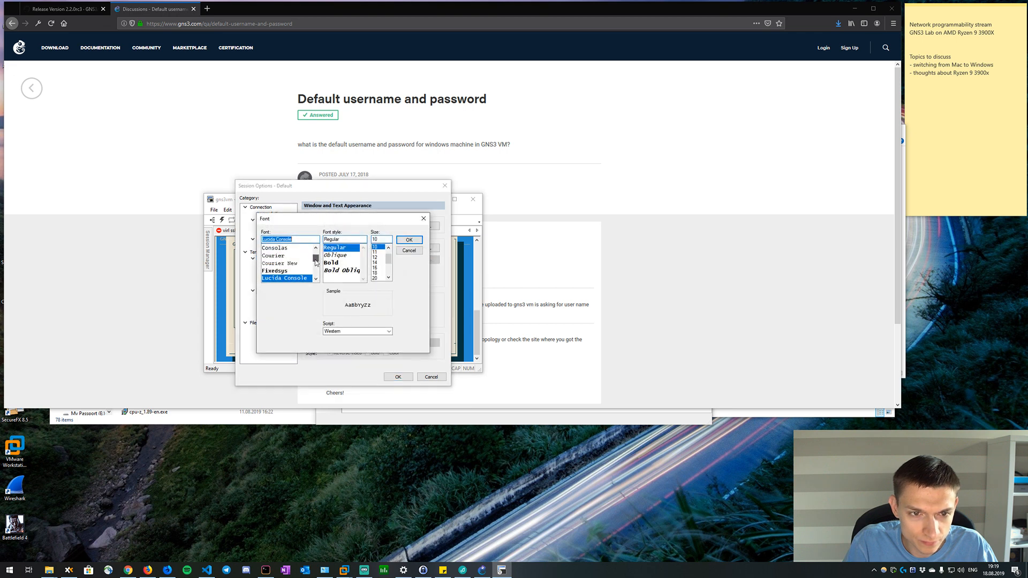
click(274, 263)
double_click(382, 239)
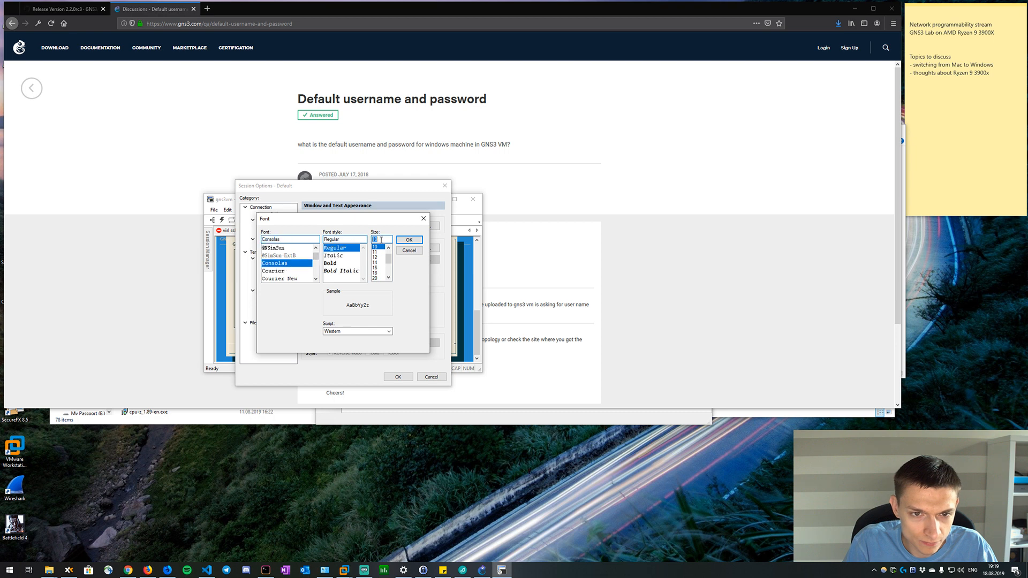
text(13)
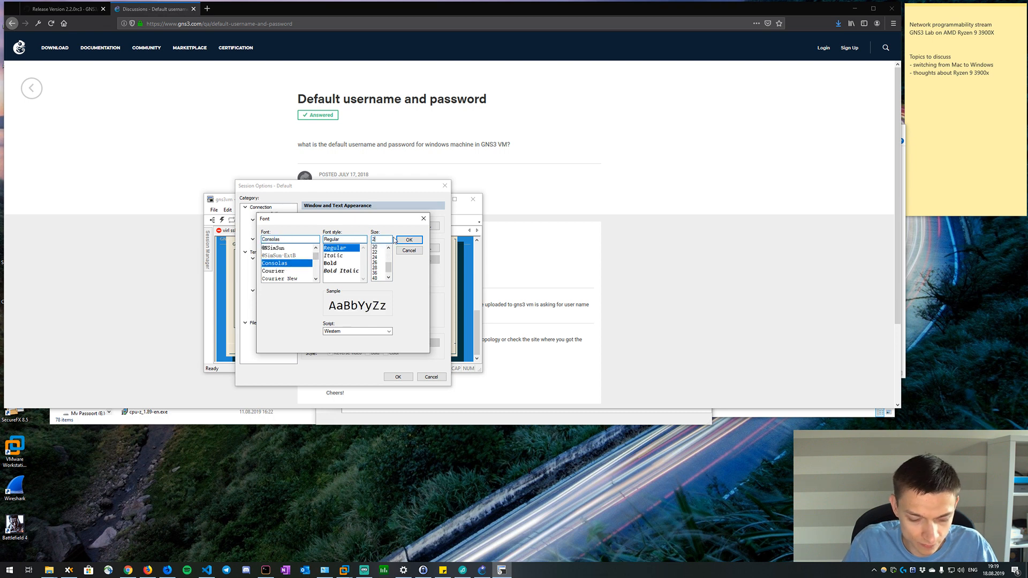
click(409, 240)
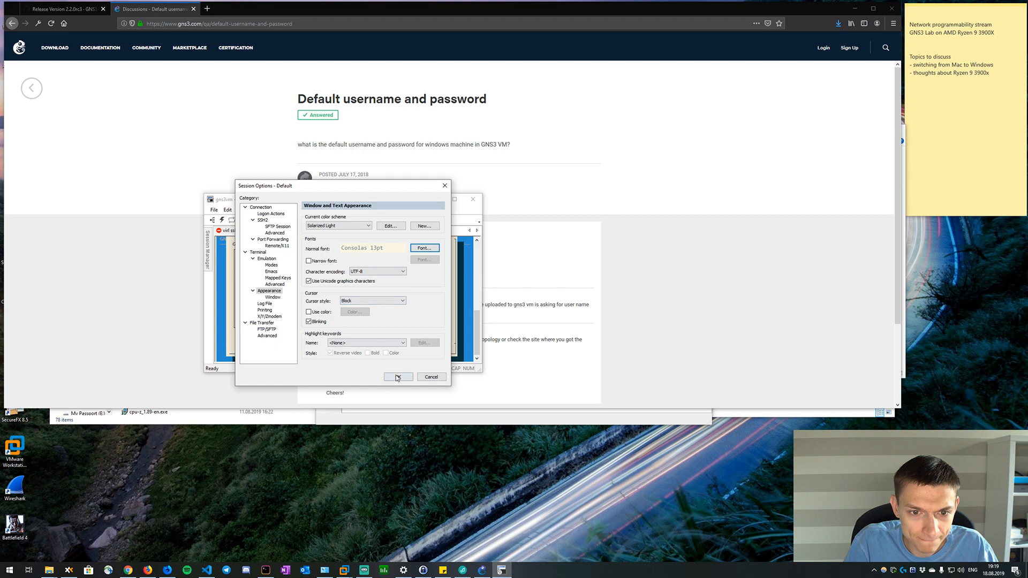
click(398, 377)
click(355, 305)
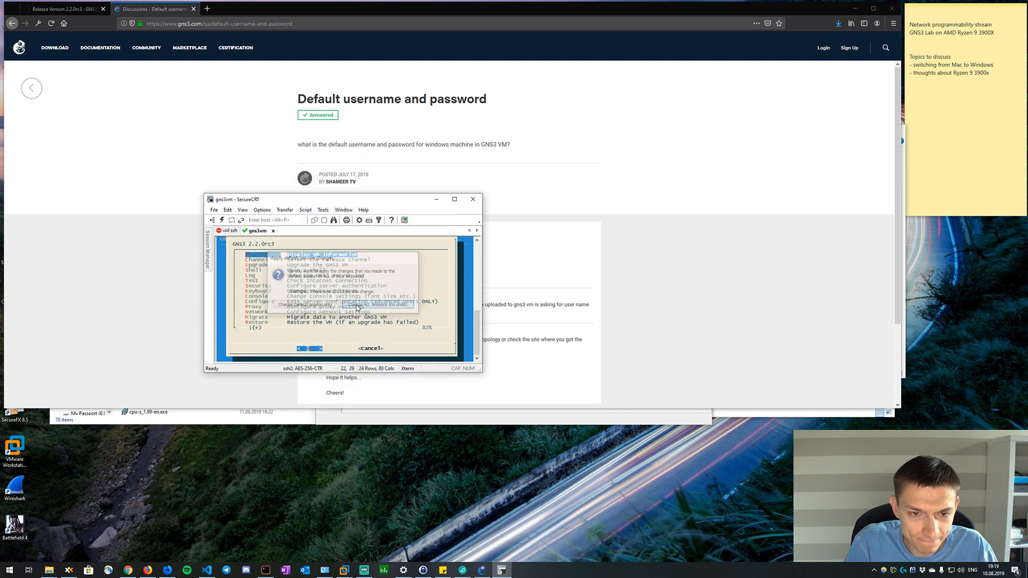
Clone the gns3vm session and open a shell from the GNS3 VM's text menu.
right_click(263, 231)
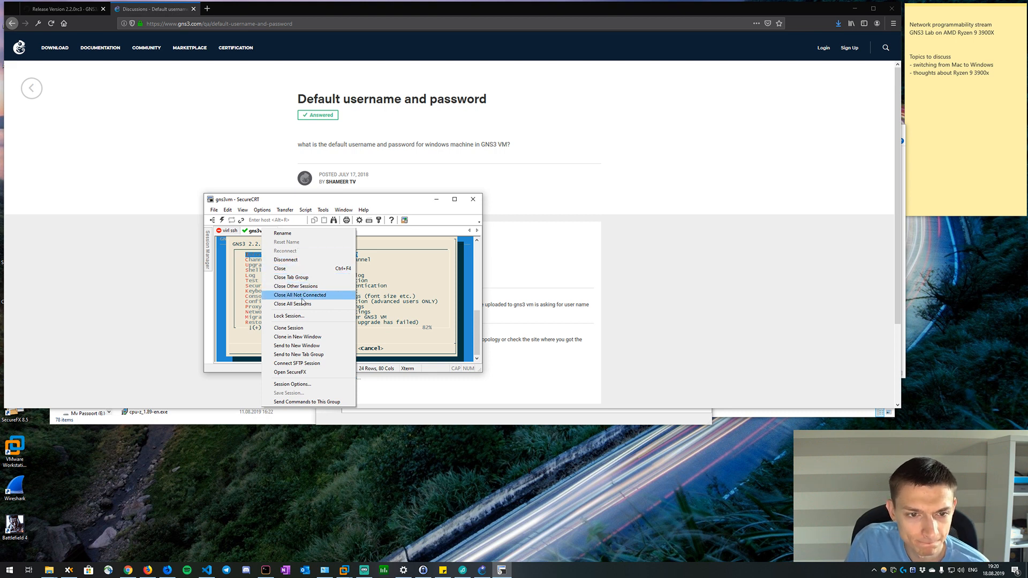
click(297, 328)
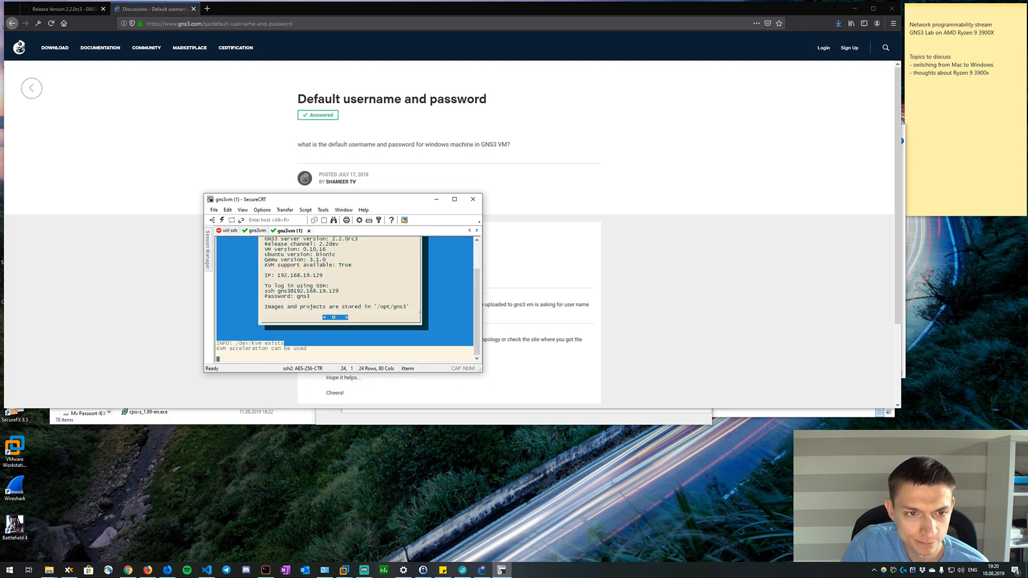
key(Down)
key(Down)
key(Down)
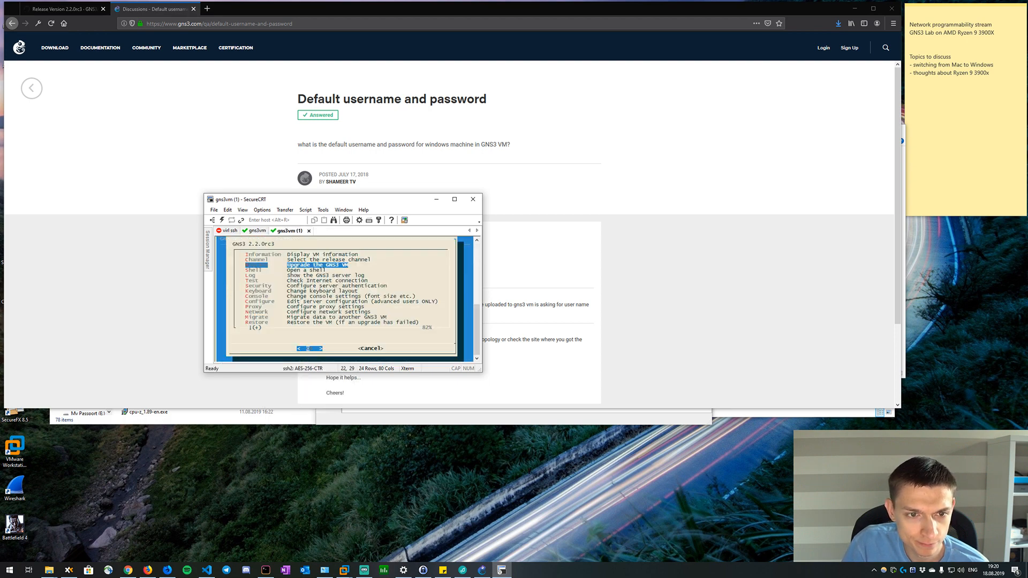
key(Return)
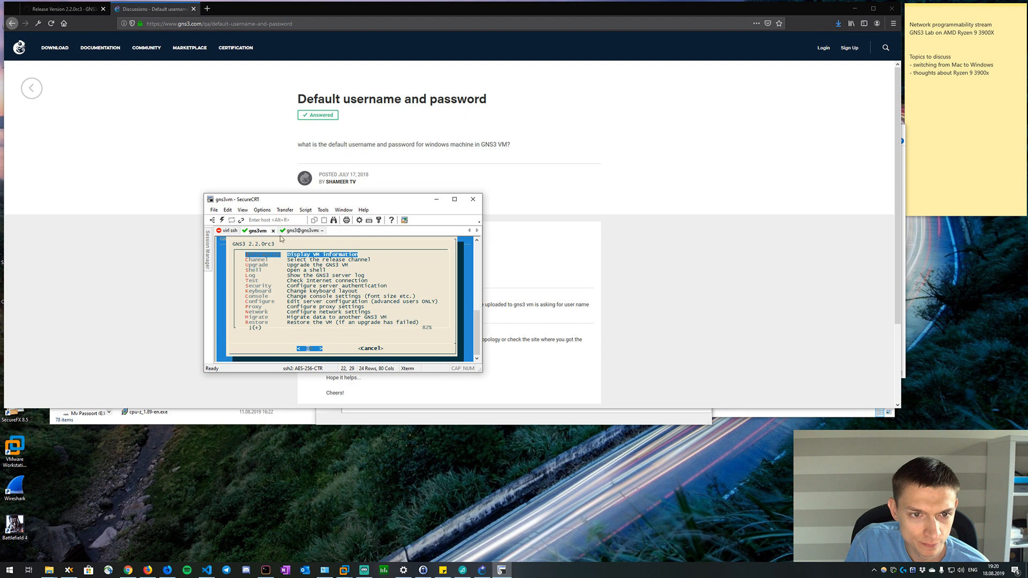
Close SecureCRT with its open sessions and relaunch the program.
click(472, 199)
click(355, 305)
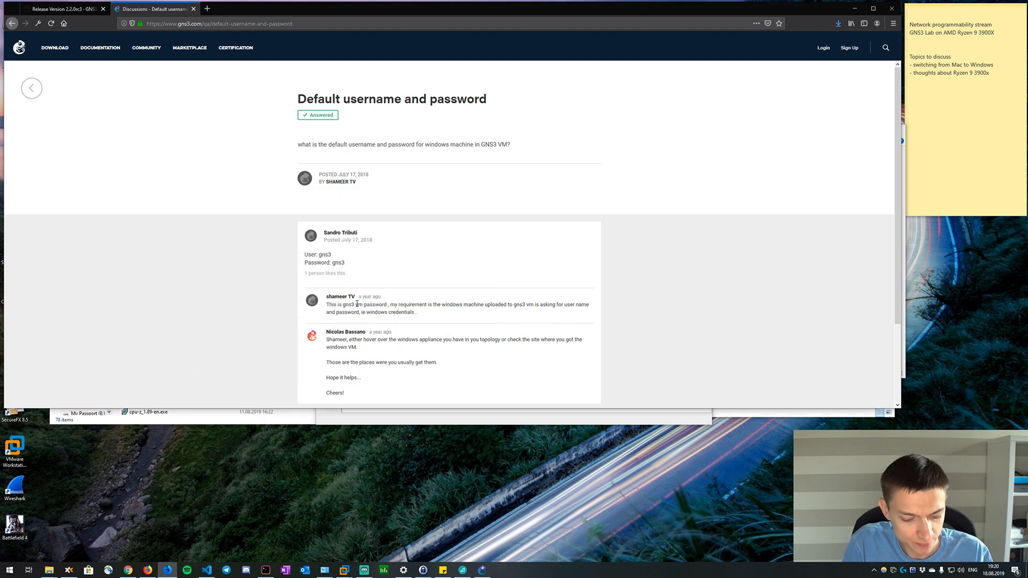
key(super)
key(super)
key(super+s)
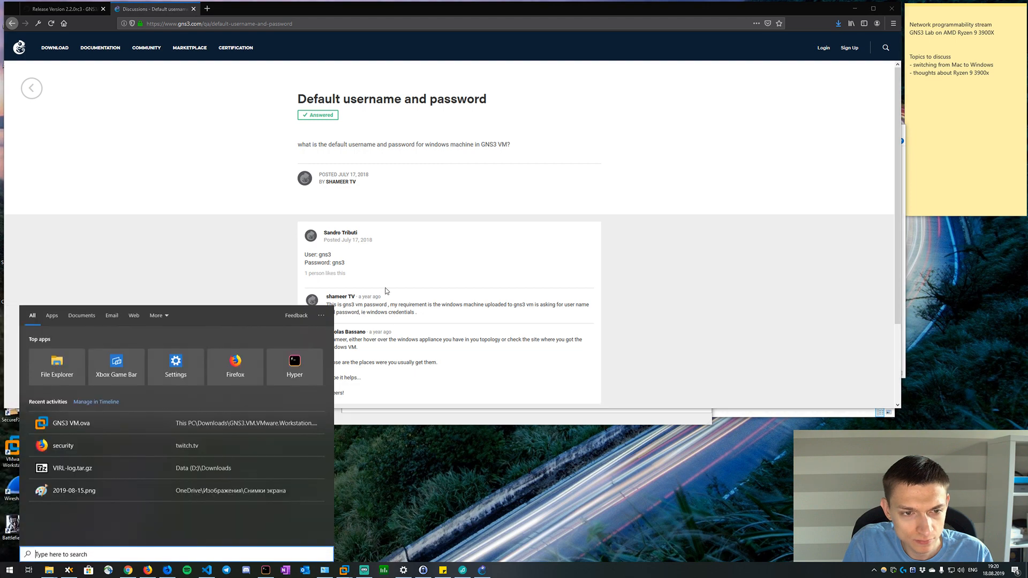
text(gns3)
key(BackSpace)
key(BackSpace)
key(BackSpace)
key(BackSpace)
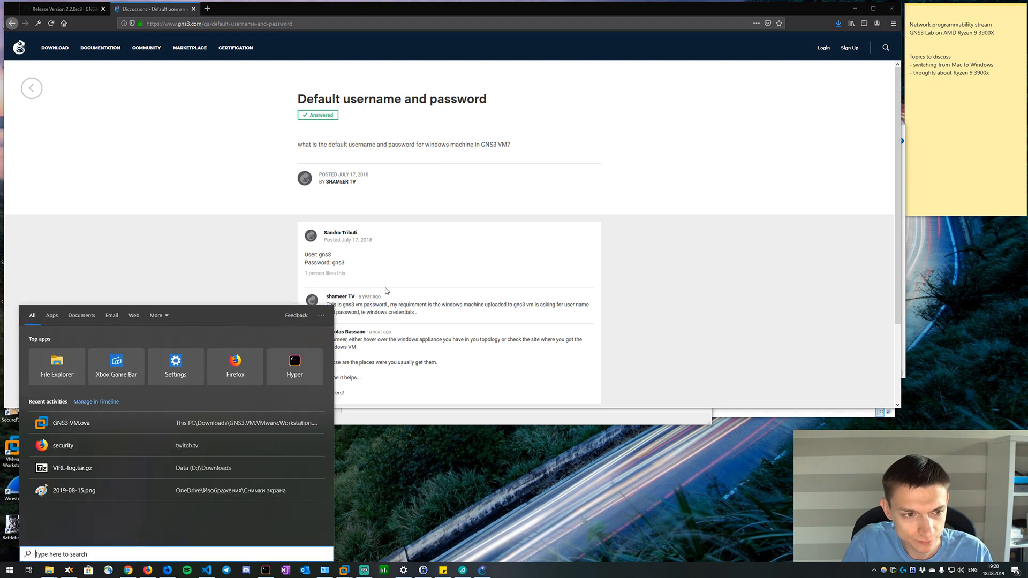
text(secu)
key(Return)
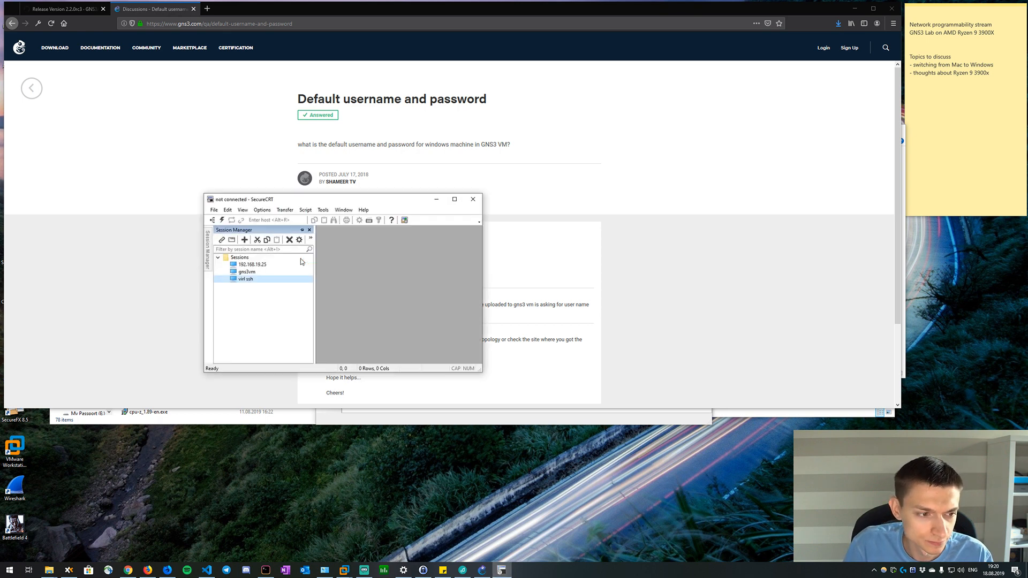
Connect to the saved gns3vm session, dismiss the VM information and open a shell on the GNS3 VM.
double_click(258, 272)
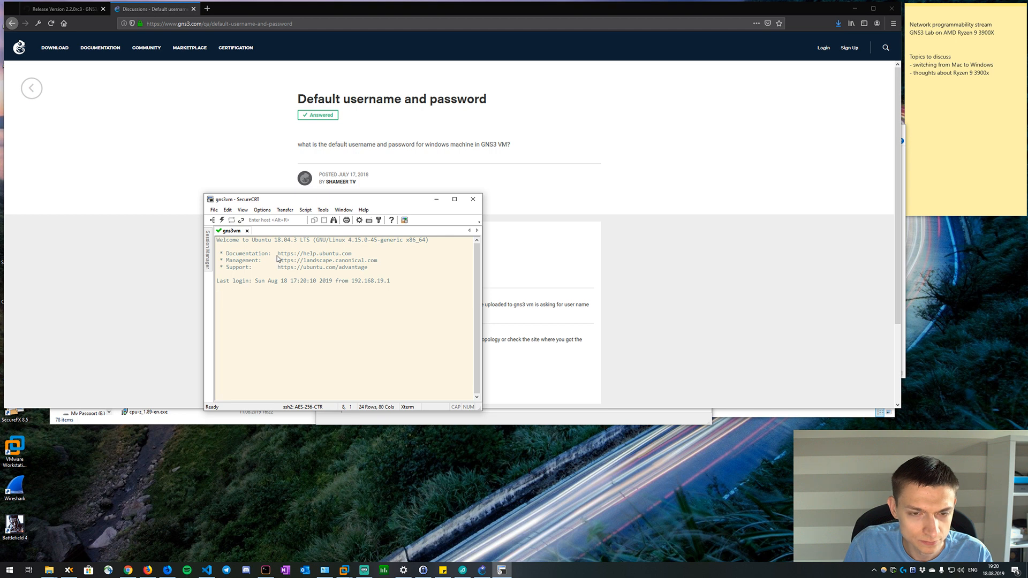
key(Return)
key(Down)
key(Down)
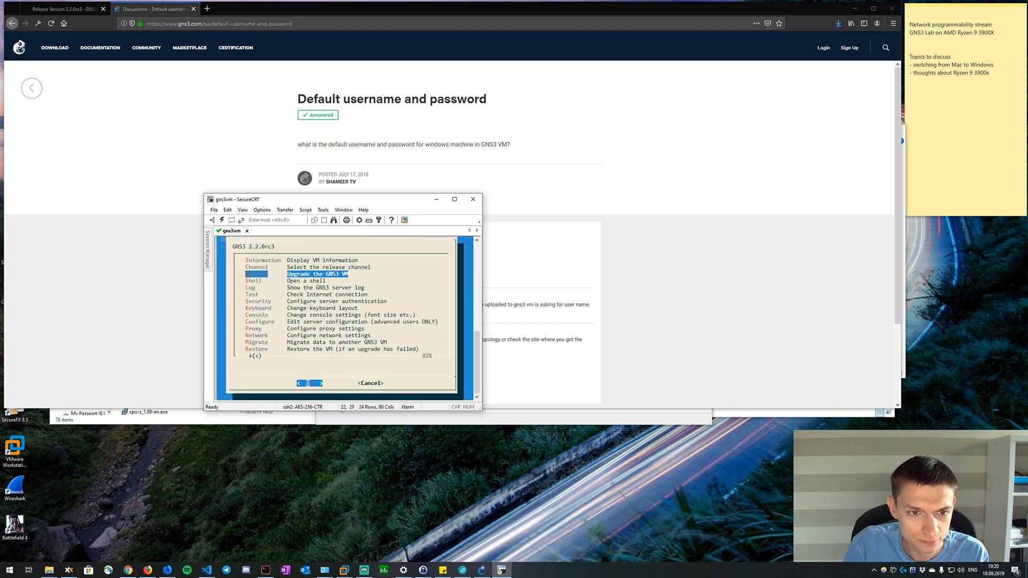
key(Down)
key(Return)
Clear the GNS3 VM shell, then reposition the SecureCRT window and make it slightly shorter.
key(Return)
key(Return)
key(Return)
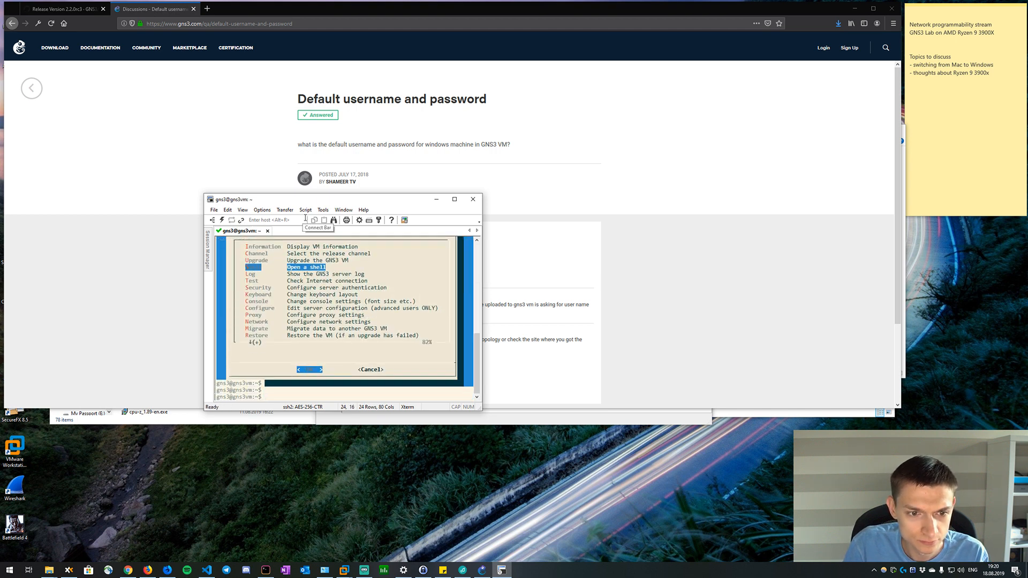
text(clear)
key(Return)
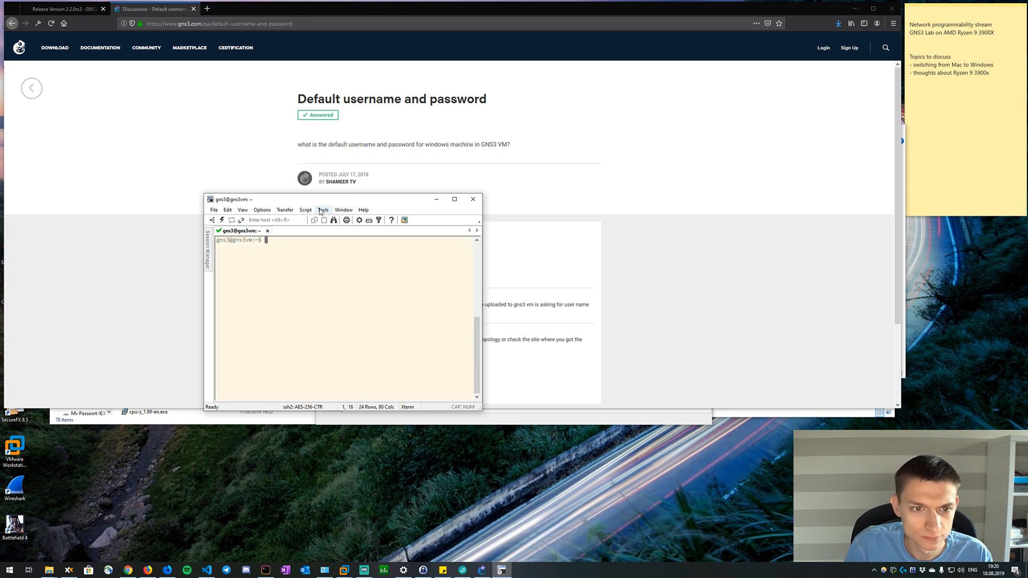
drag(339, 202, 453, 172)
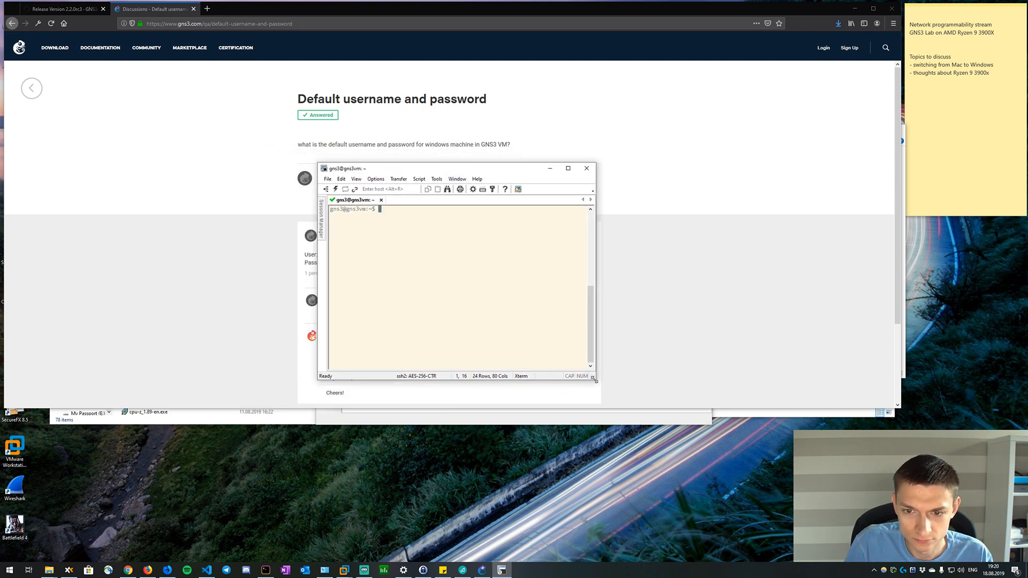
drag(594, 379, 598, 358)
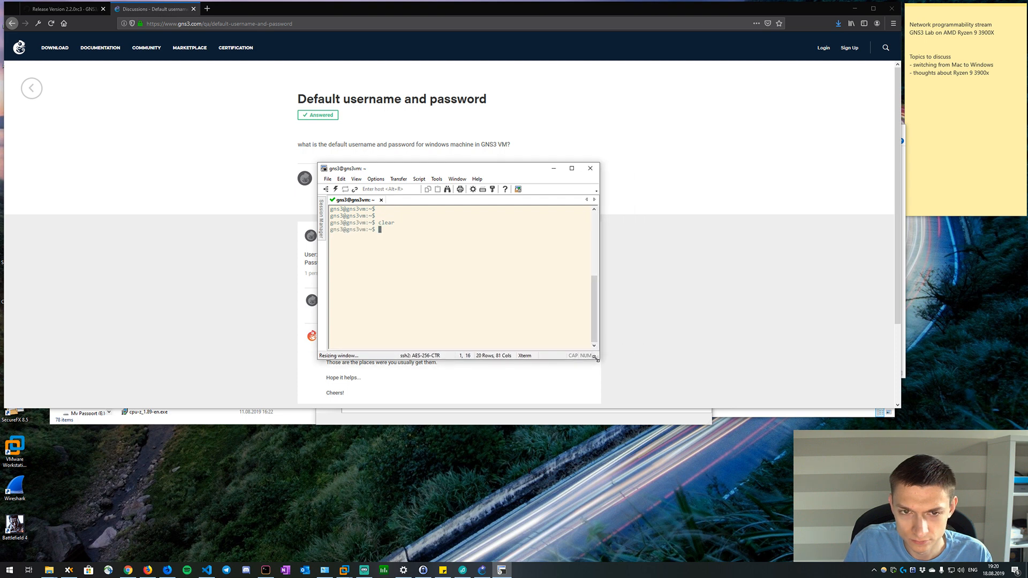
drag(399, 170, 500, 190)
Switch to the GNS3 setup wizard, move it aside and proceed with running appliances on a remote server.
click(126, 128)
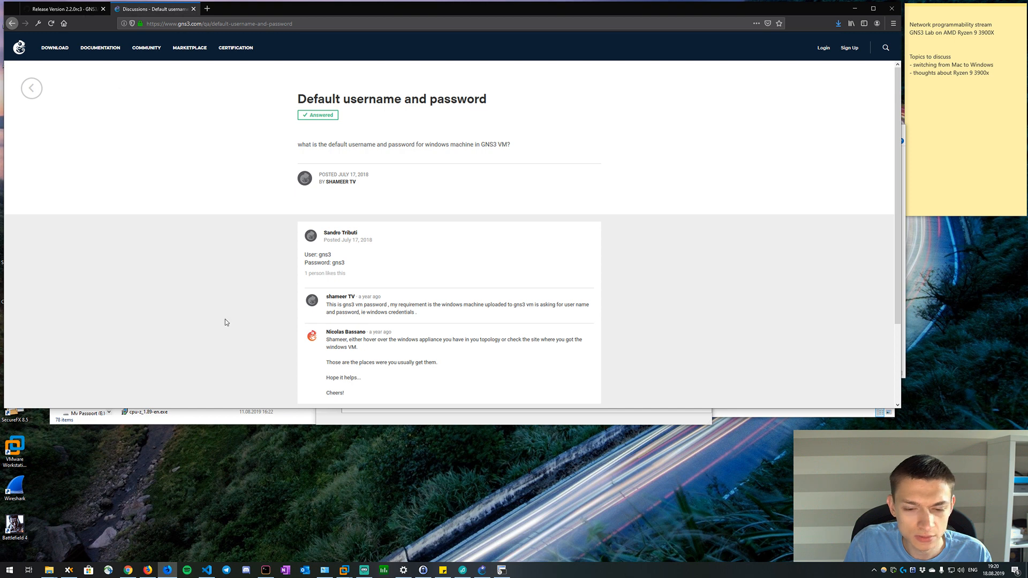
click(482, 570)
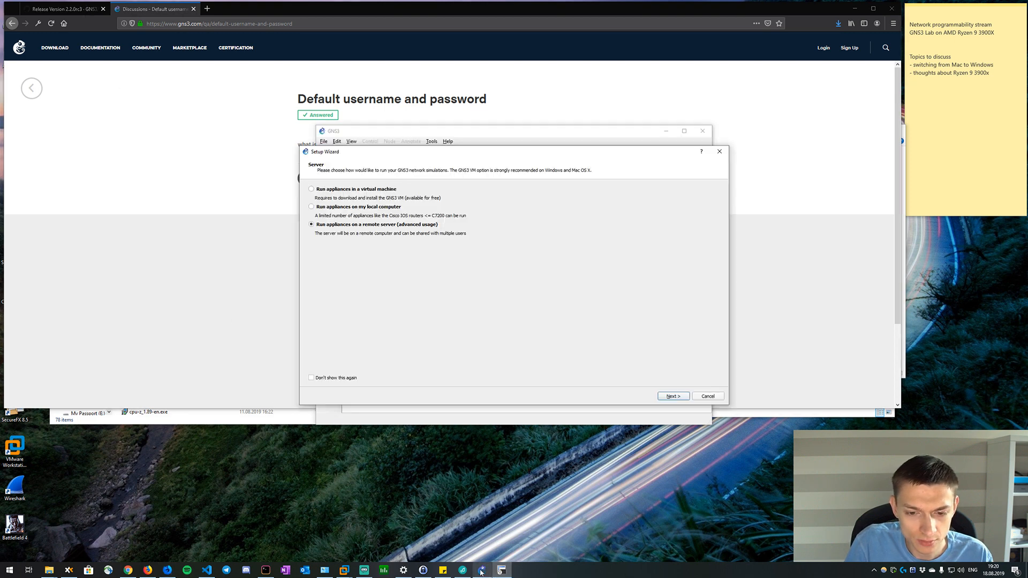
mouse_move(432, 157)
mouse_down()
mouse_move(423, 219)
mouse_move(240, 142)
mouse_up()
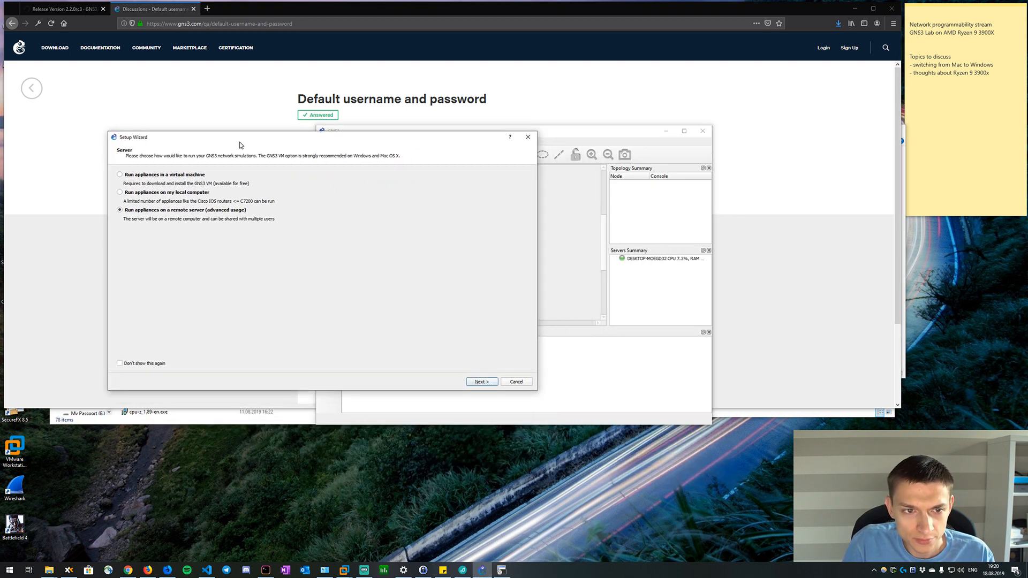
click(482, 382)
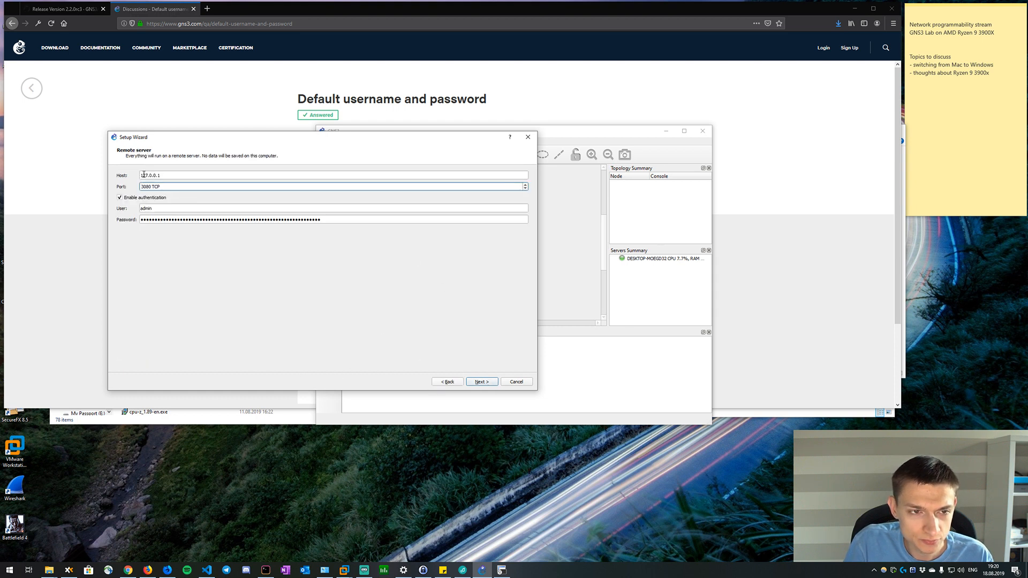
Set the remote server's host to gns3vm with authentication disabled, and complete the setup wizard.
drag(168, 177, 129, 173)
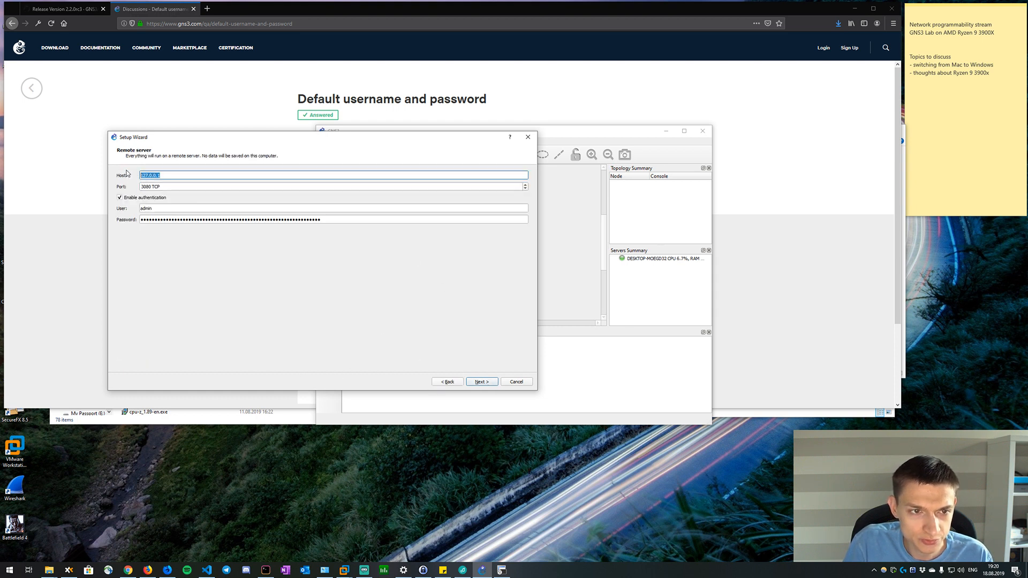
click(120, 198)
double_click(153, 174)
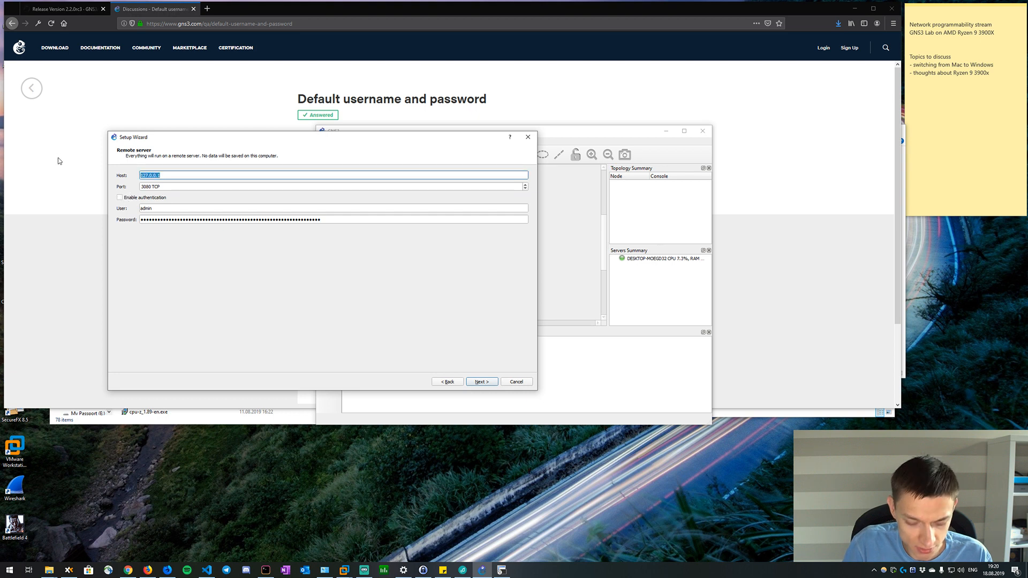
text(gns3vfm)
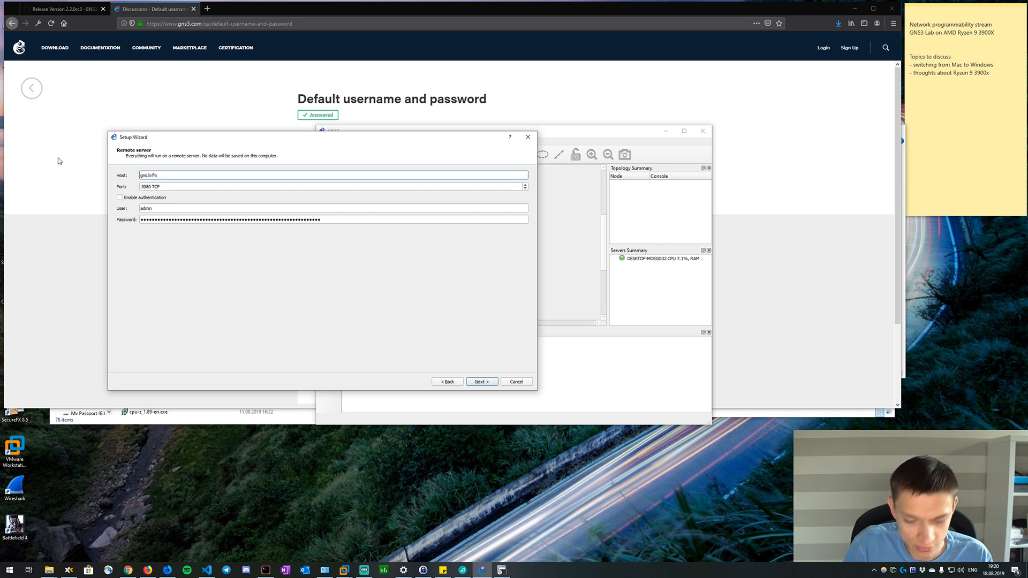
key(BackSpace)
key(BackSpace)
text(m)
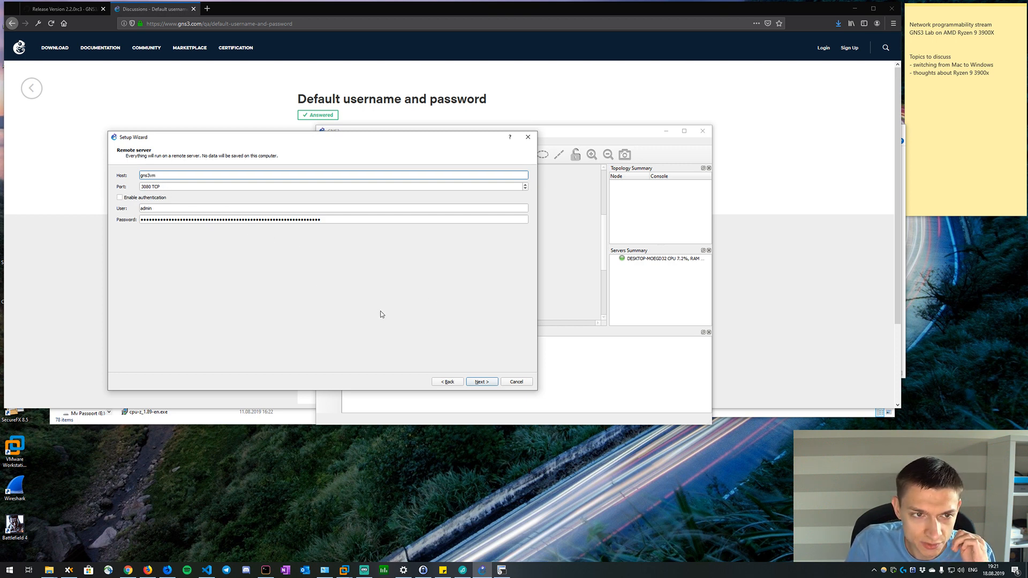
click(486, 384)
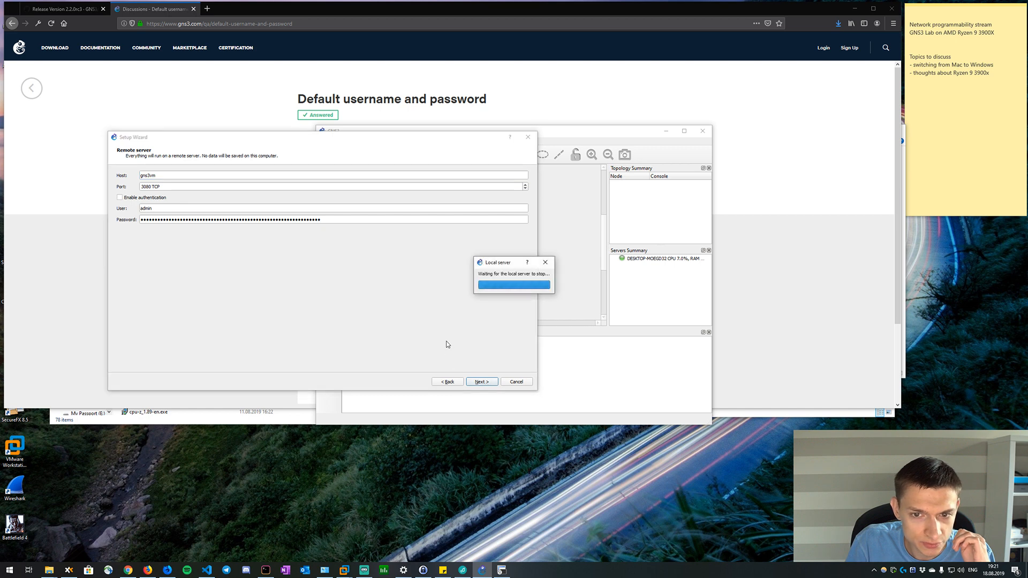
click(482, 381)
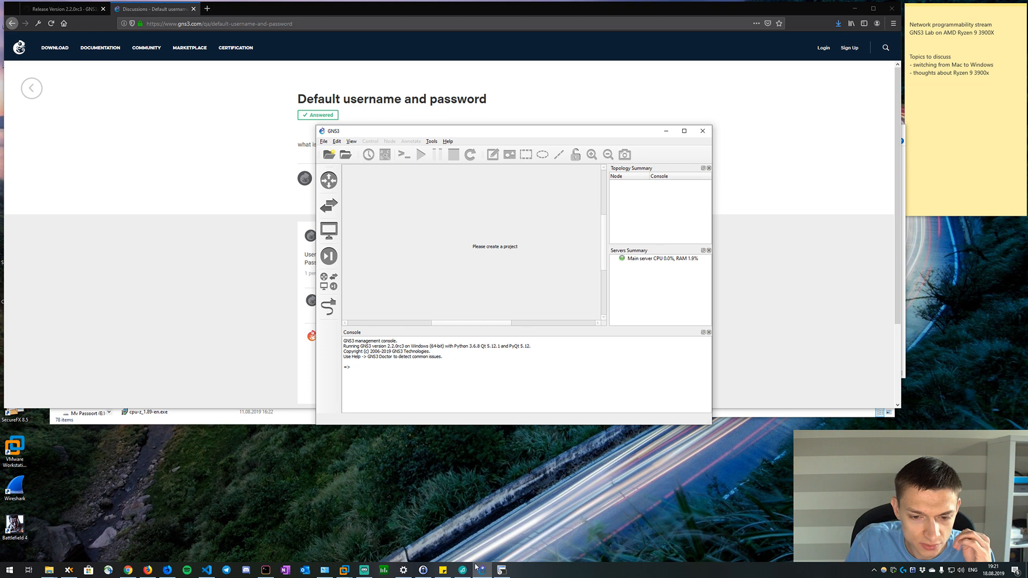
Switch to the SecureCRT shell and check the GNS3 VM's memory with free -m.
click(500, 570)
right_click(500, 569)
click(502, 292)
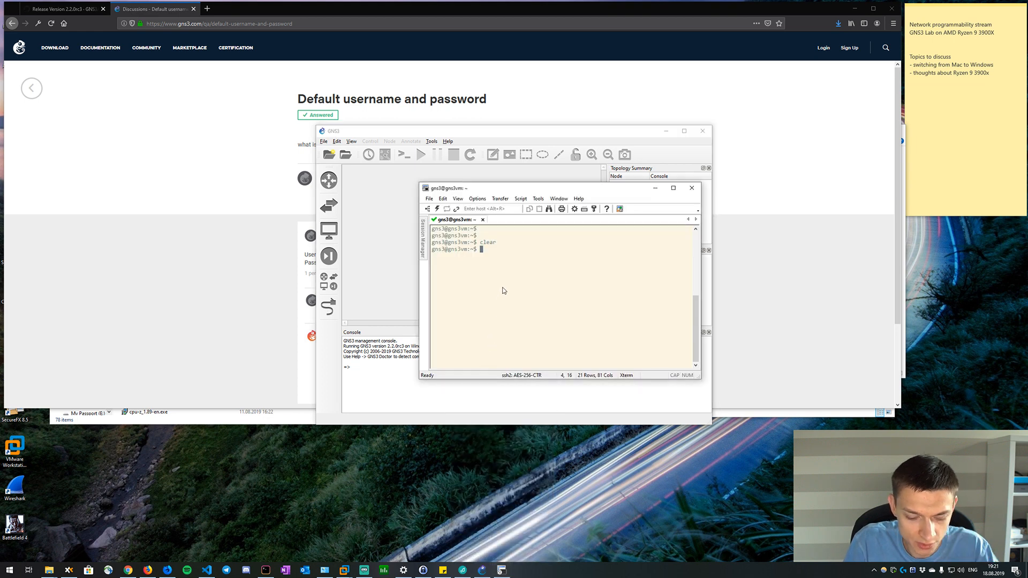
text(free -m)
key(Return)
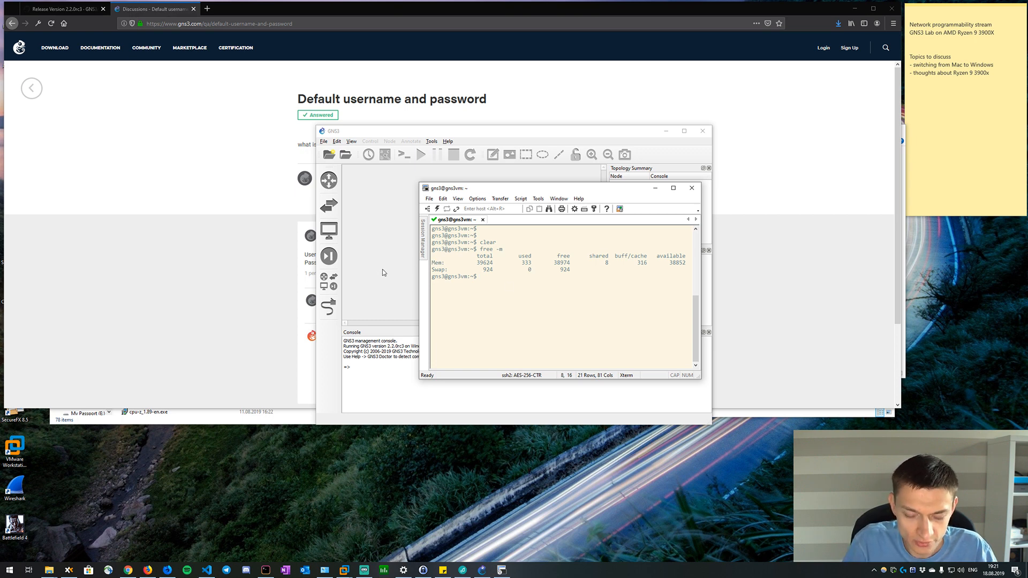
Display the GNS3 VM's processor details with cat /proc/cpuinfo and examine the CPU flags.
text(c)
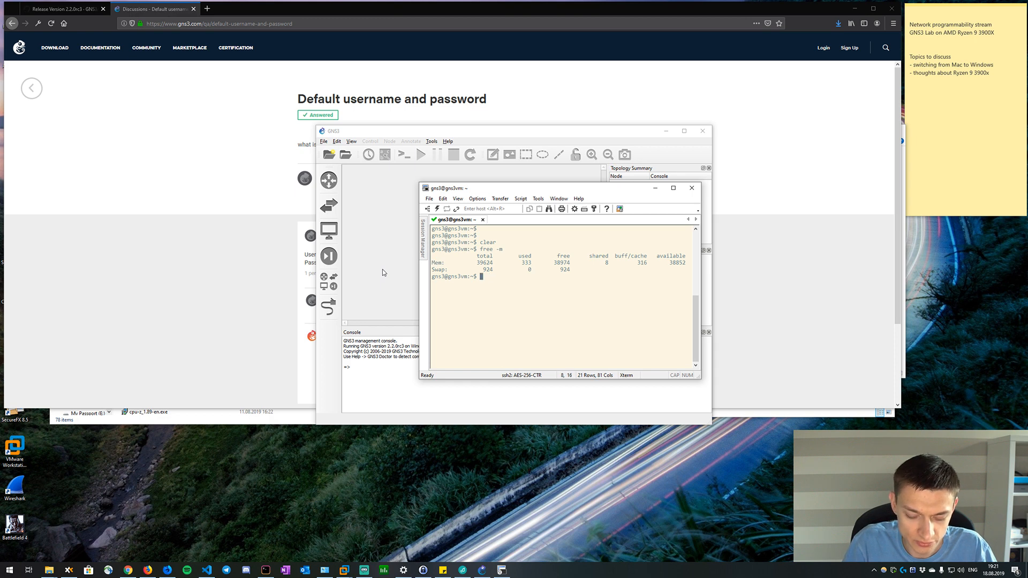
text(cat /)
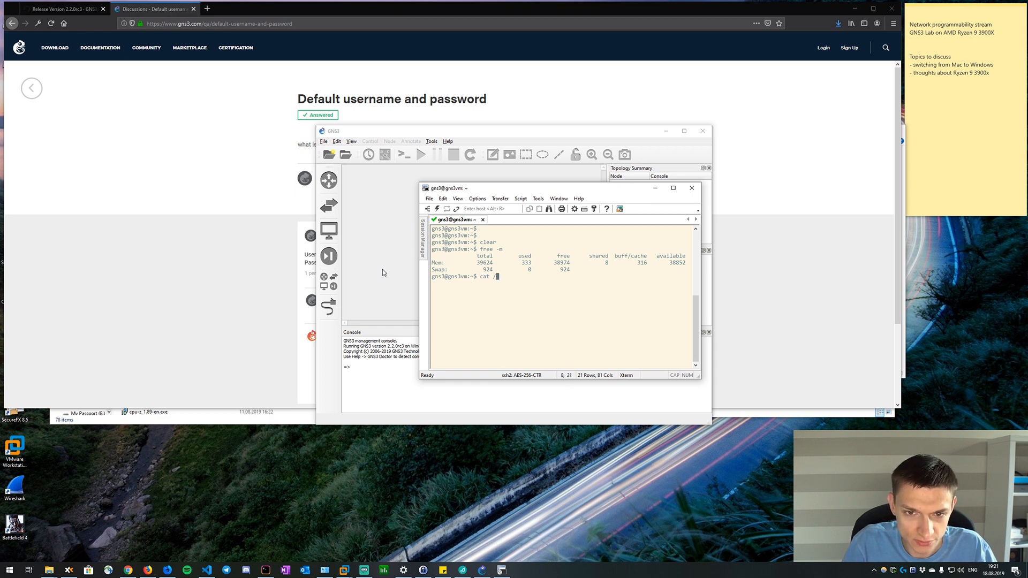
text(epro)
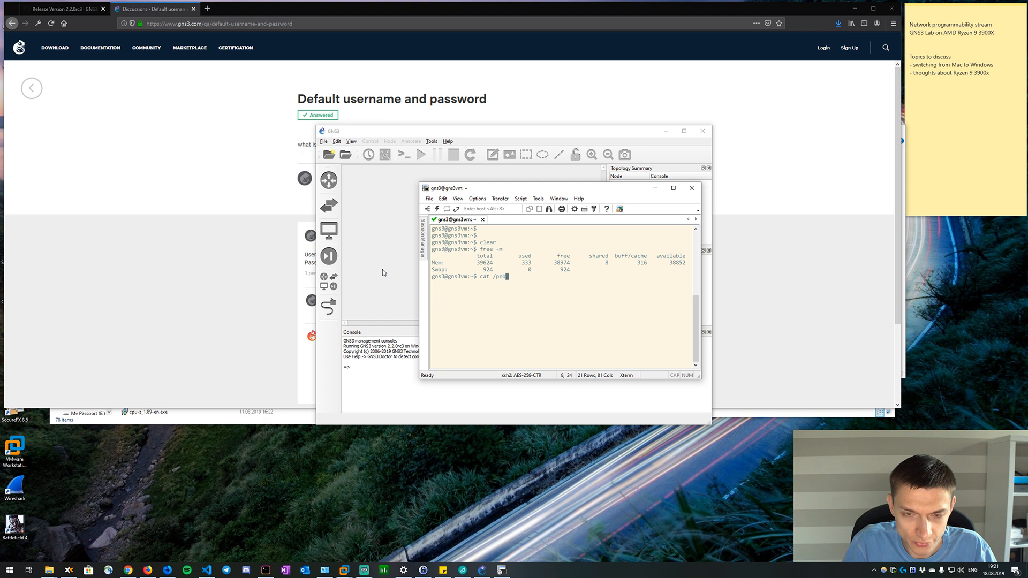
text(c/cpuinfo)
key(Return)
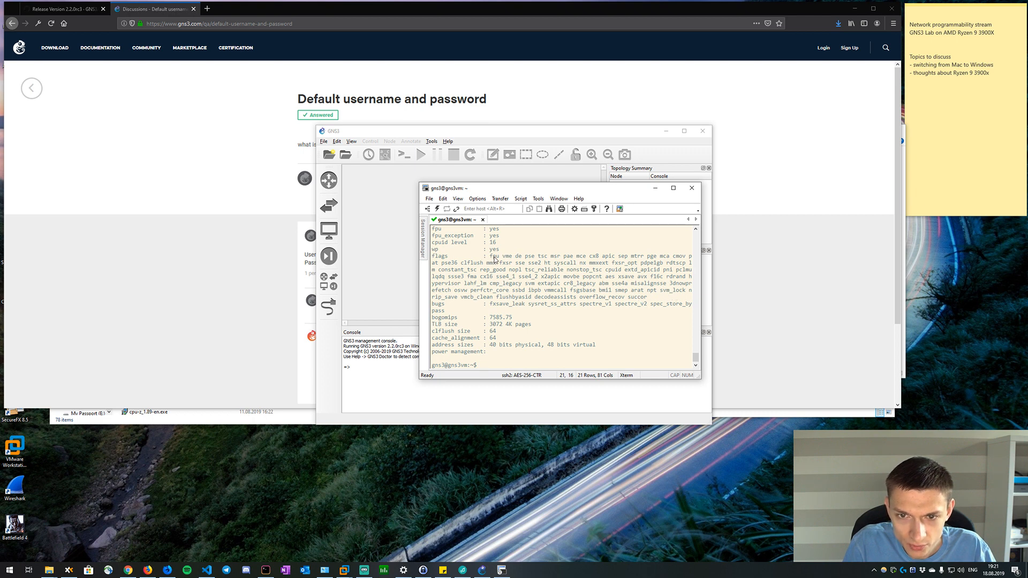
drag(493, 256, 592, 270)
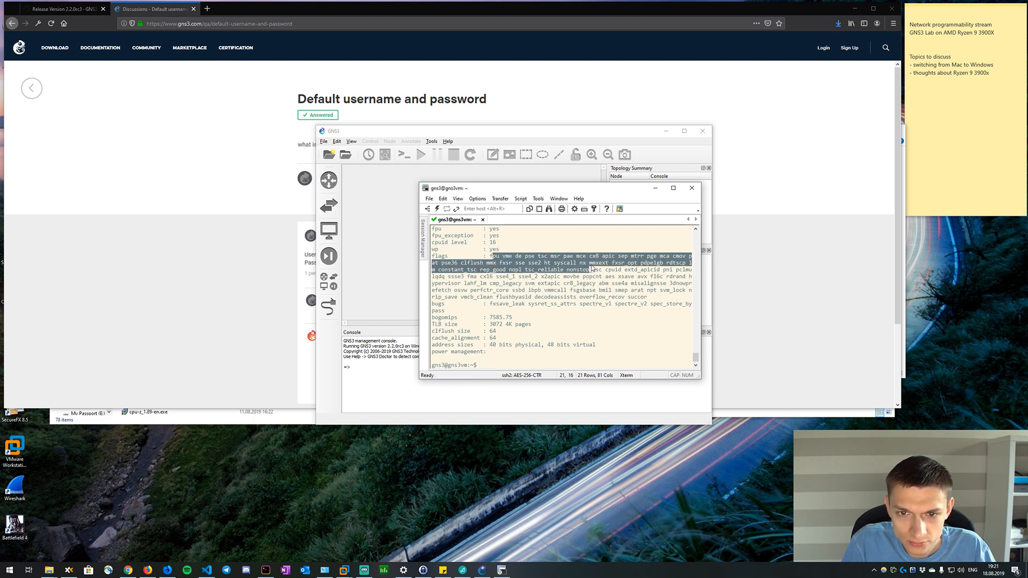
Filter the processor details with cat /proc/cpuinfo | grep svm and inspect the output for the svm flag.
key(Up)
text(| hg)
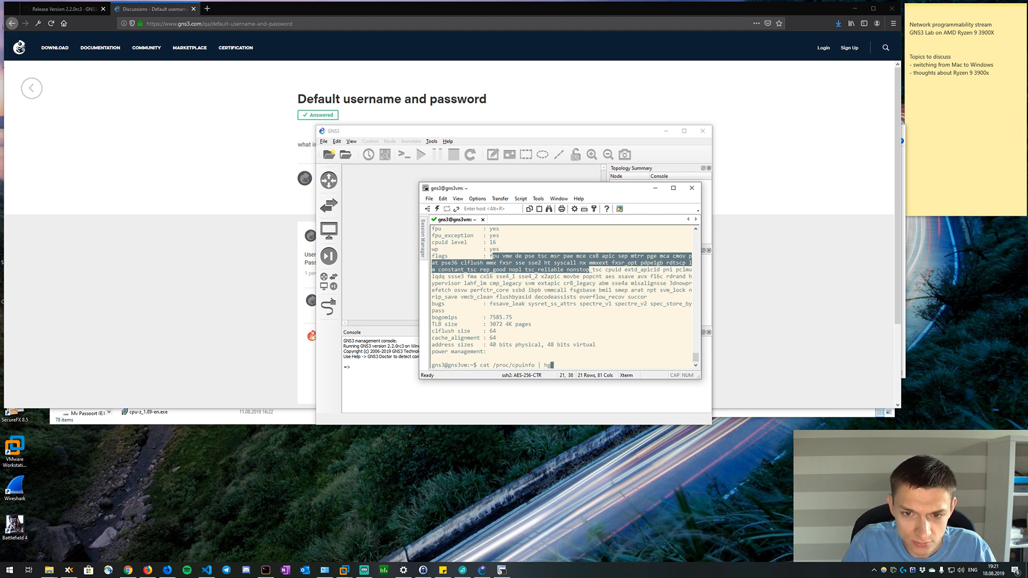
text(rep svm)
key(Return)
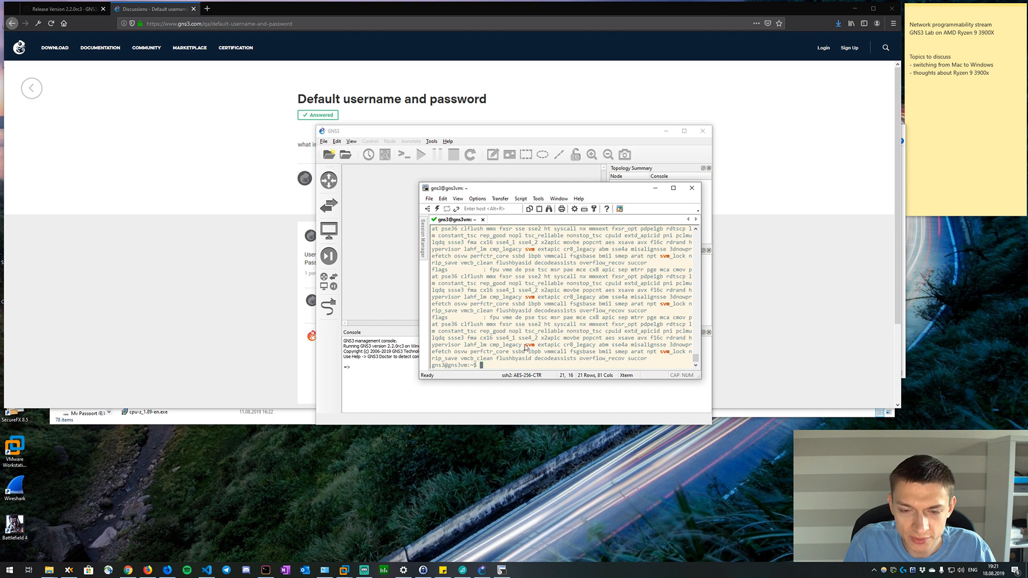
double_click(527, 347)
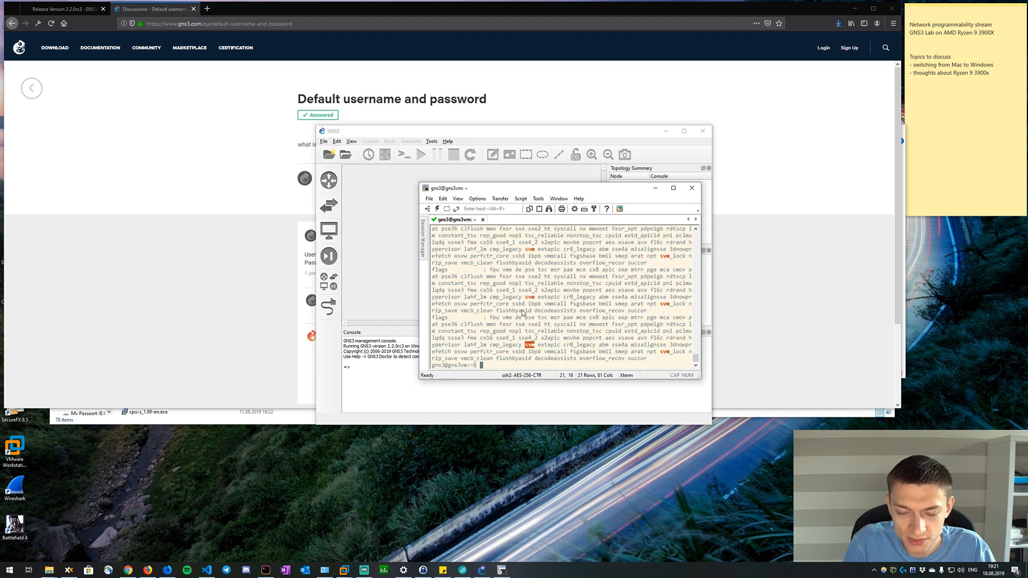
scroll(523, 313, up, 10)
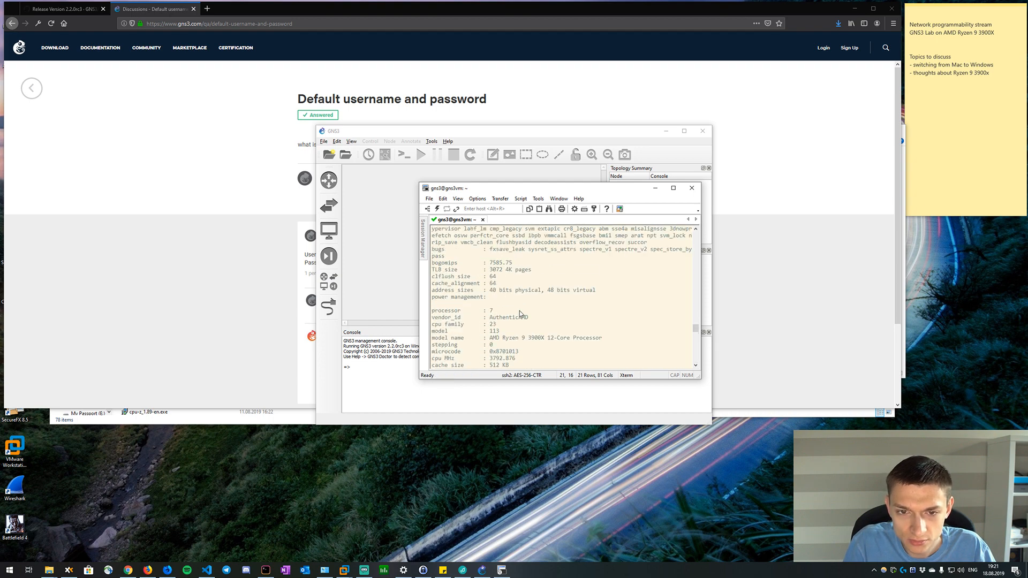
scroll(514, 306, down, 10)
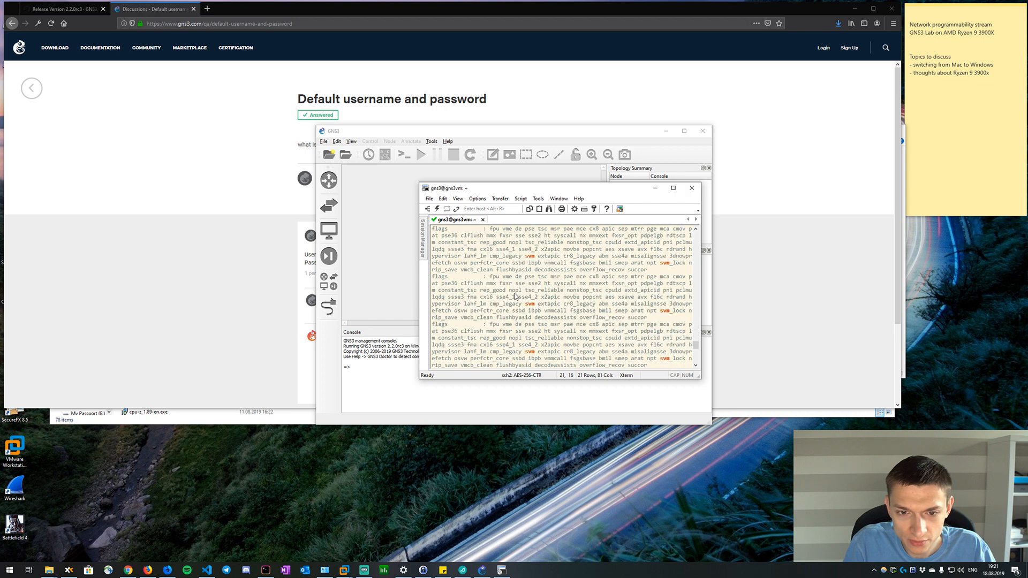
Check the GNS3 VM's support for KVM acceleration with kvm-ok and highlight the verdict line.
text(kvm-o)
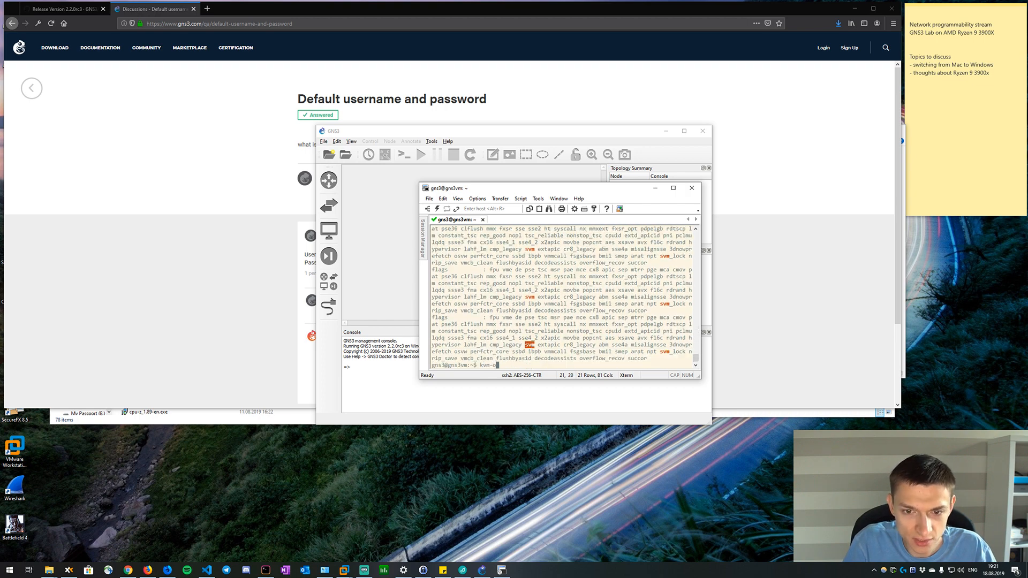
text(k)
key(Return)
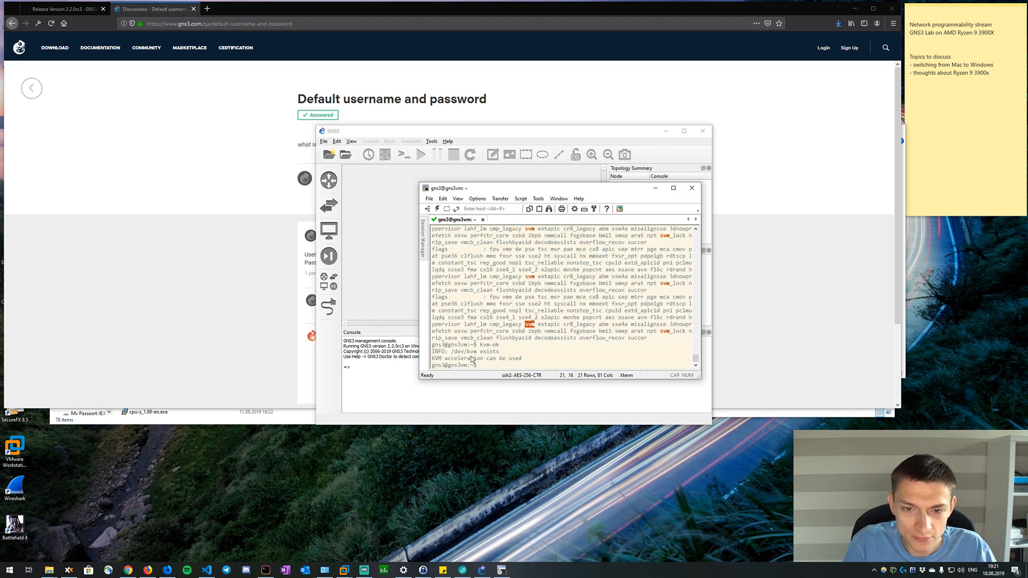
drag(432, 359, 536, 363)
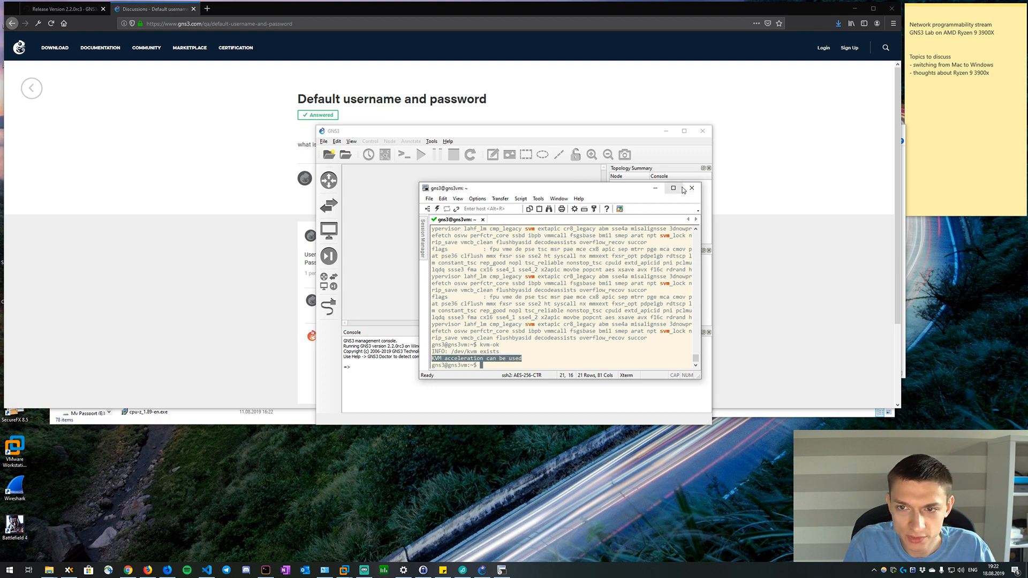
Move the SecureCRT window away from the GNS3 window, then enlarge and reposition the GNS3 window.
click(477, 199)
drag(498, 192, 88, 133)
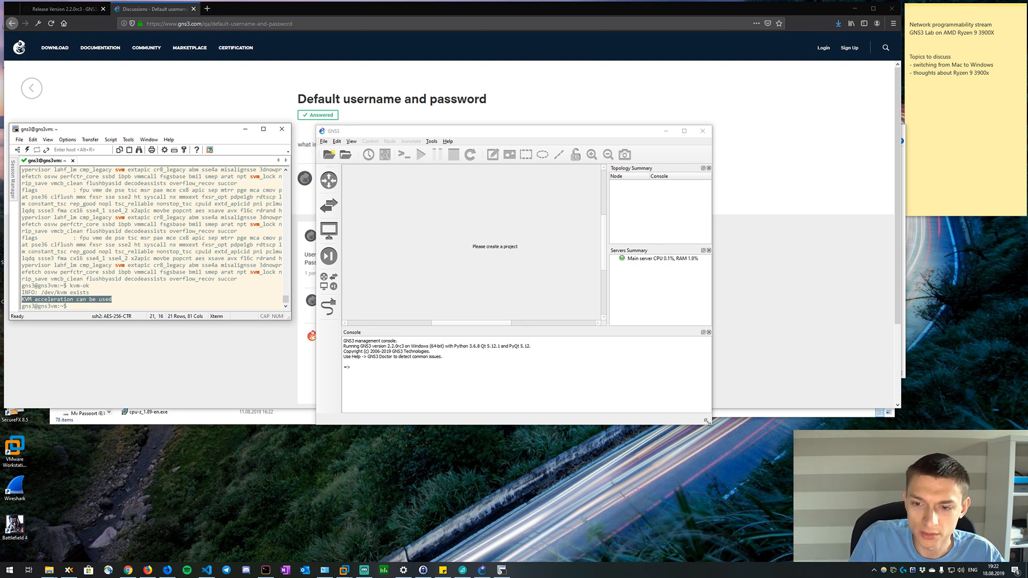
drag(707, 422, 941, 442)
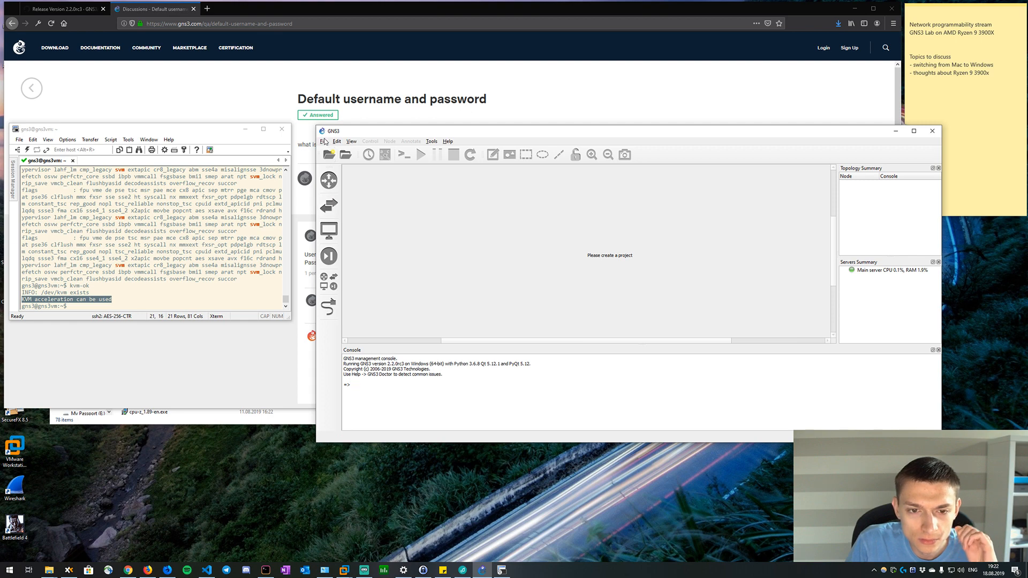
drag(360, 130, 290, 106)
Open the GNS3 preferences and review the Docker containers, VMware VMs and GNS3 VM settings.
click(252, 118)
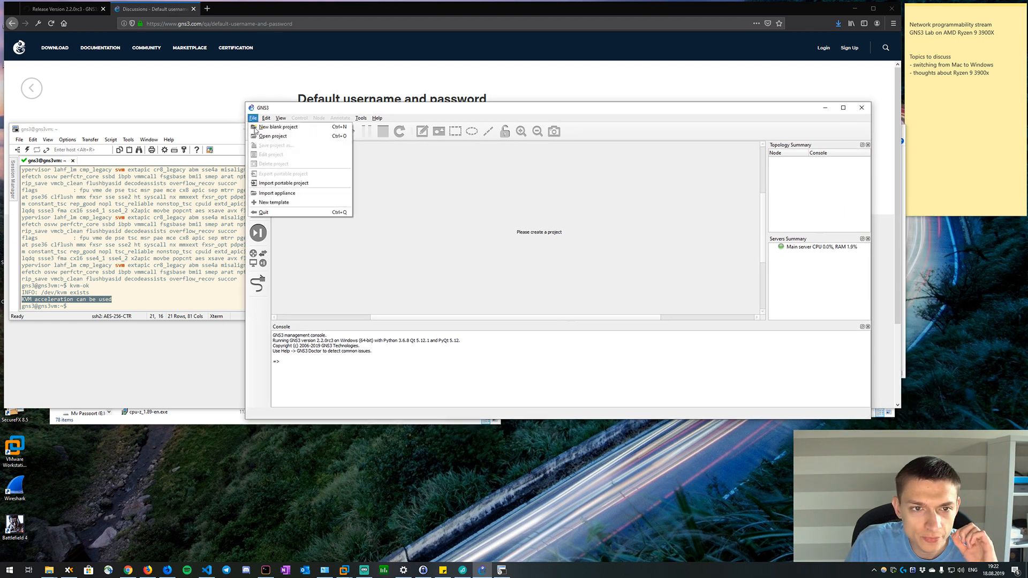
mouse_move(266, 118)
click(275, 152)
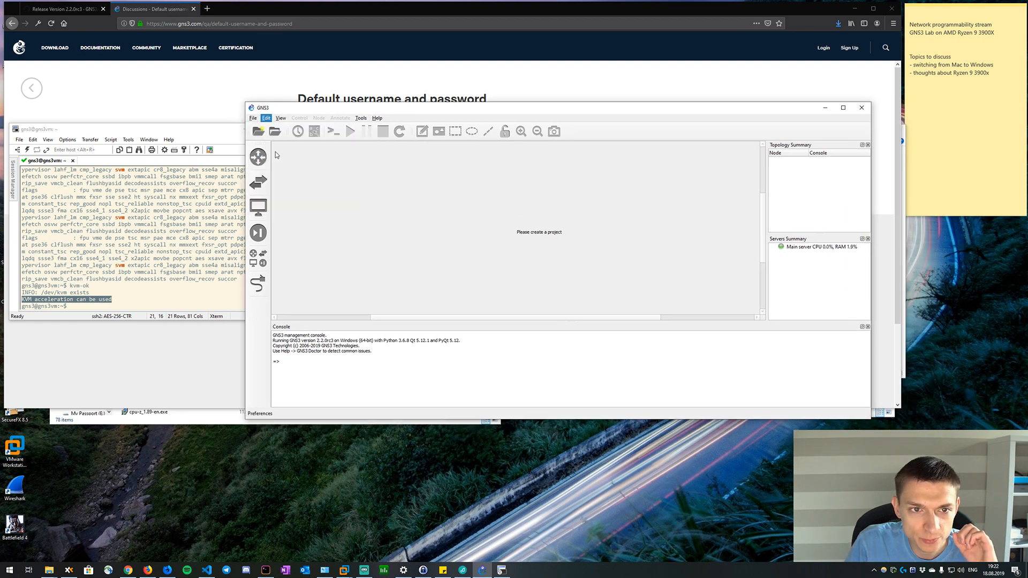
click(358, 323)
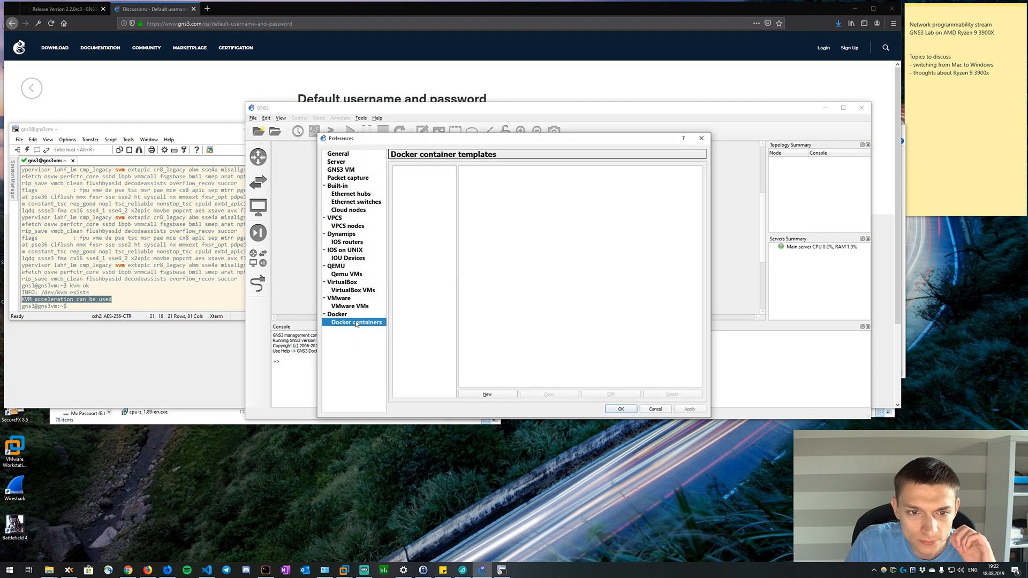
click(352, 307)
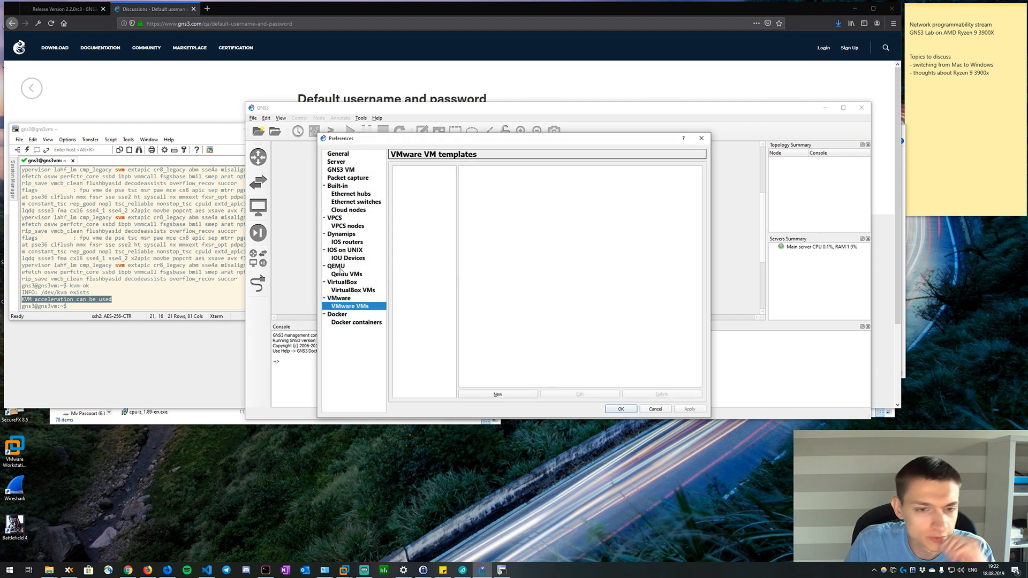
click(349, 170)
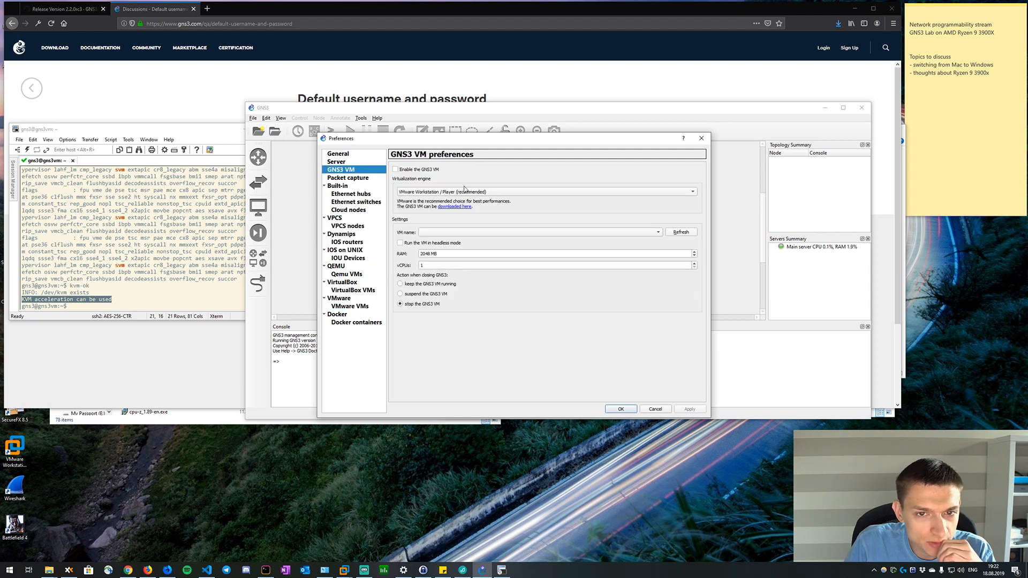
Review the General, Server and Packet capture pages of the GNS3 preferences.
click(338, 155)
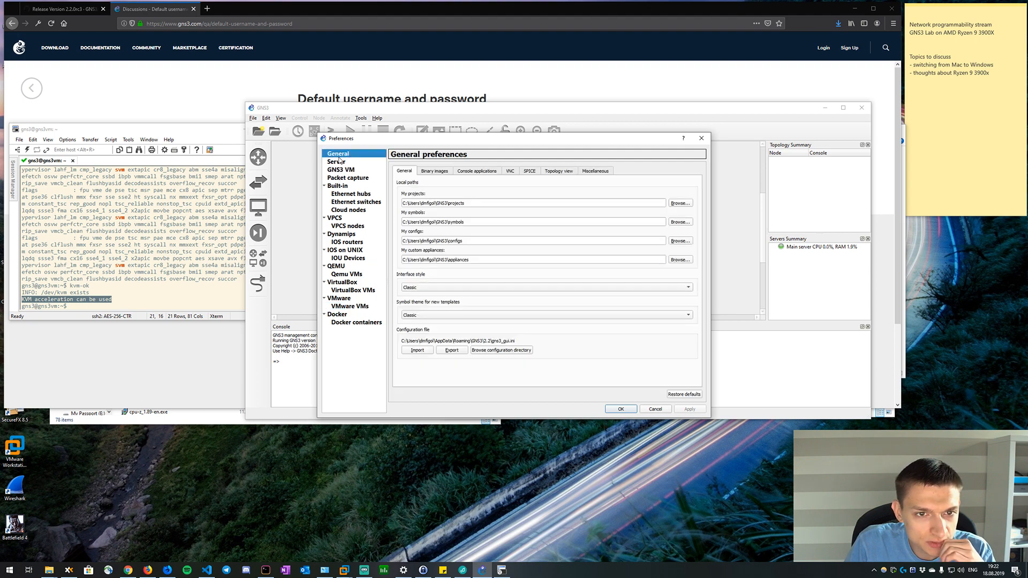
click(340, 163)
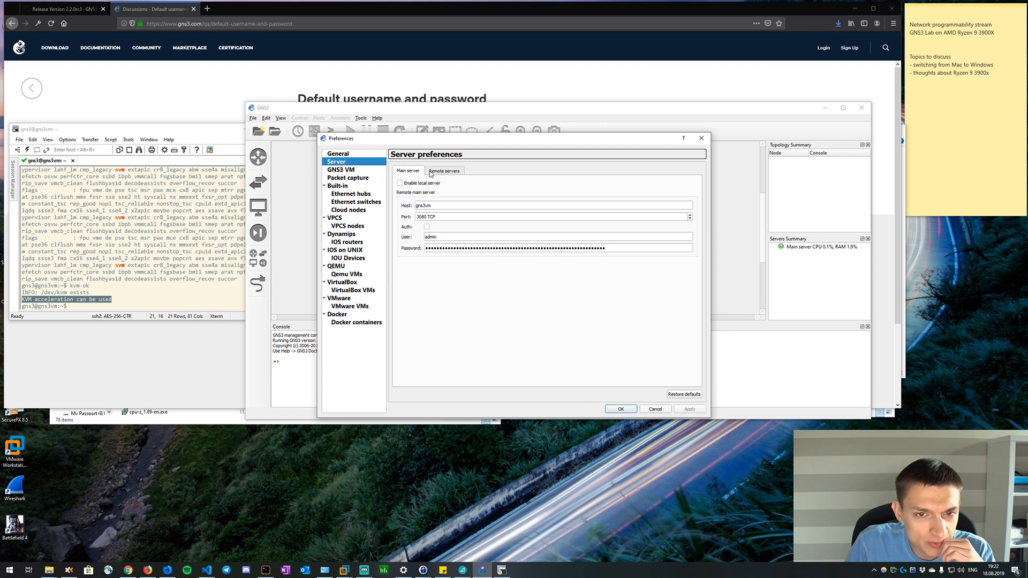
click(432, 173)
click(344, 179)
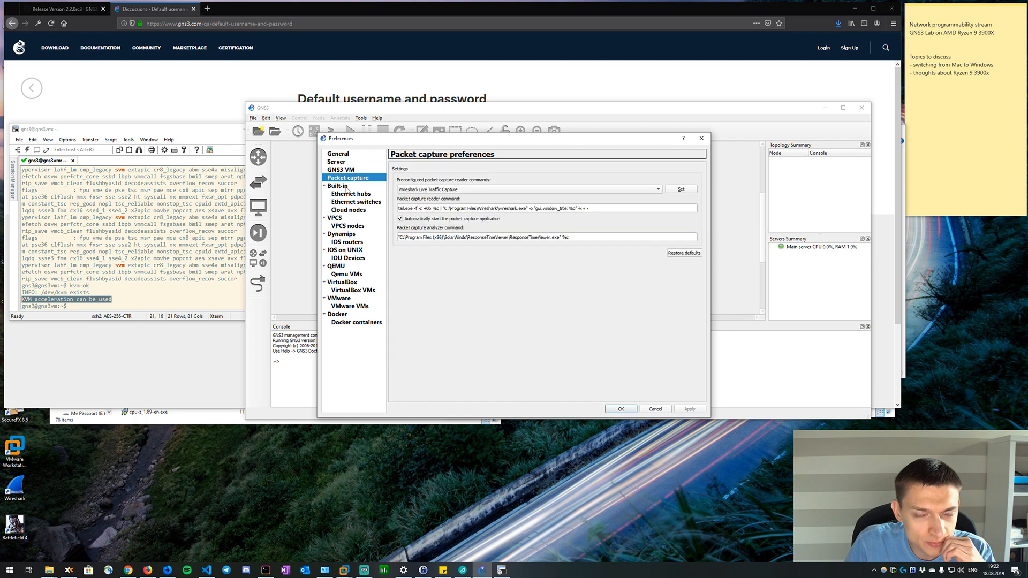
click(338, 186)
click(354, 179)
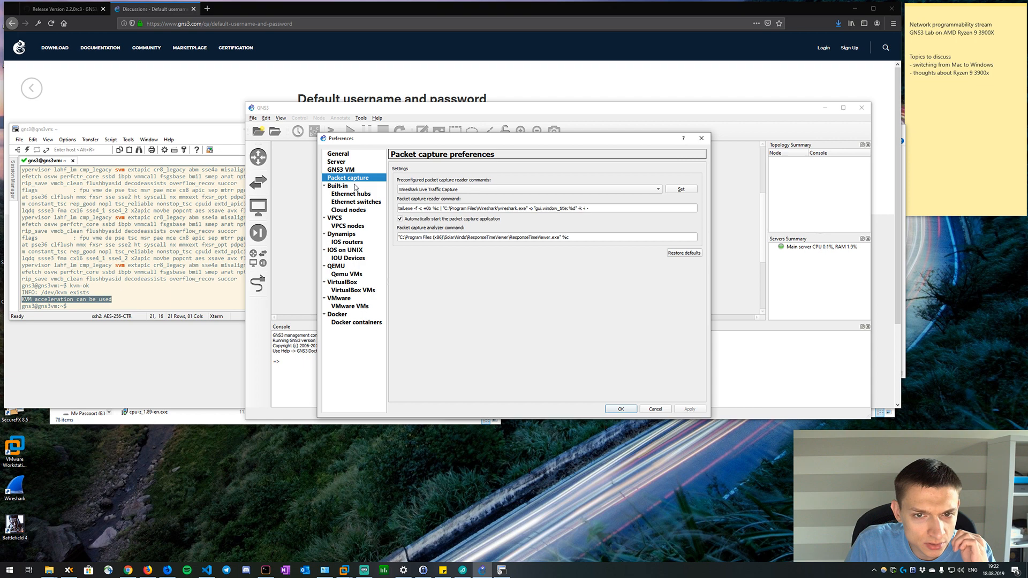
Review the Ethernet hubs, VPCS, QEMU and Qemu VMs preferences and close the preferences without saving changes.
click(345, 195)
click(347, 219)
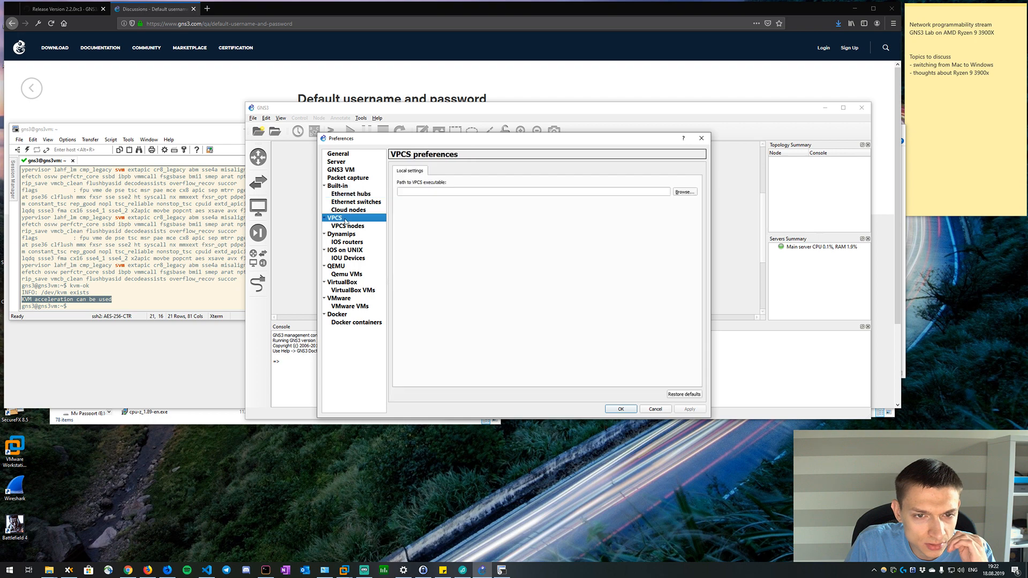
click(357, 275)
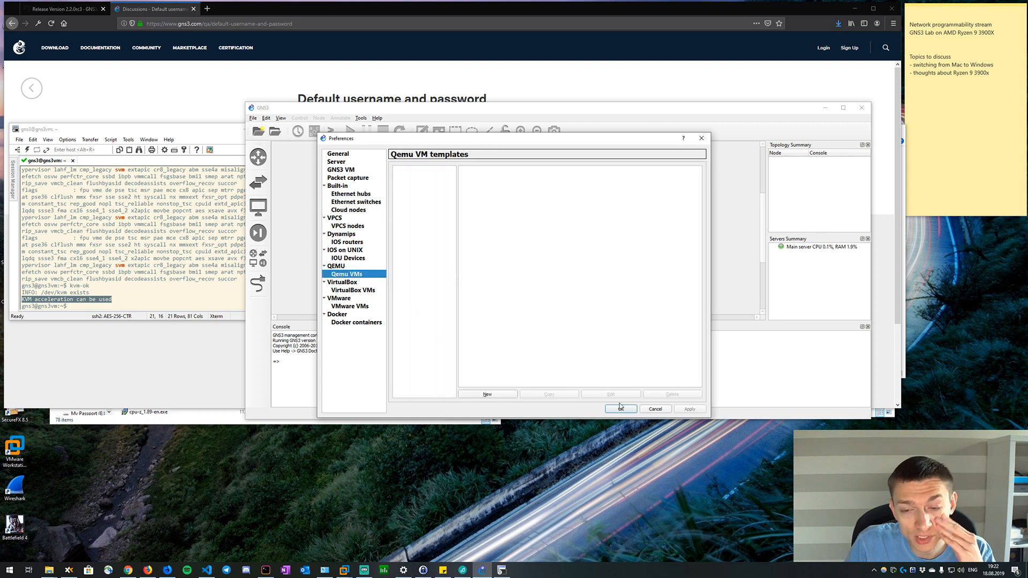
click(353, 267)
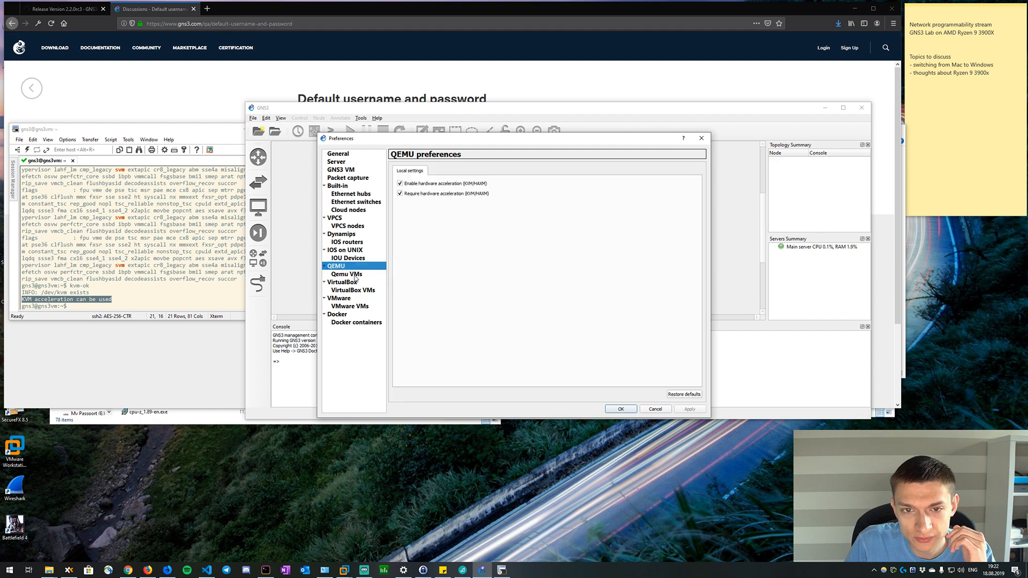
click(355, 275)
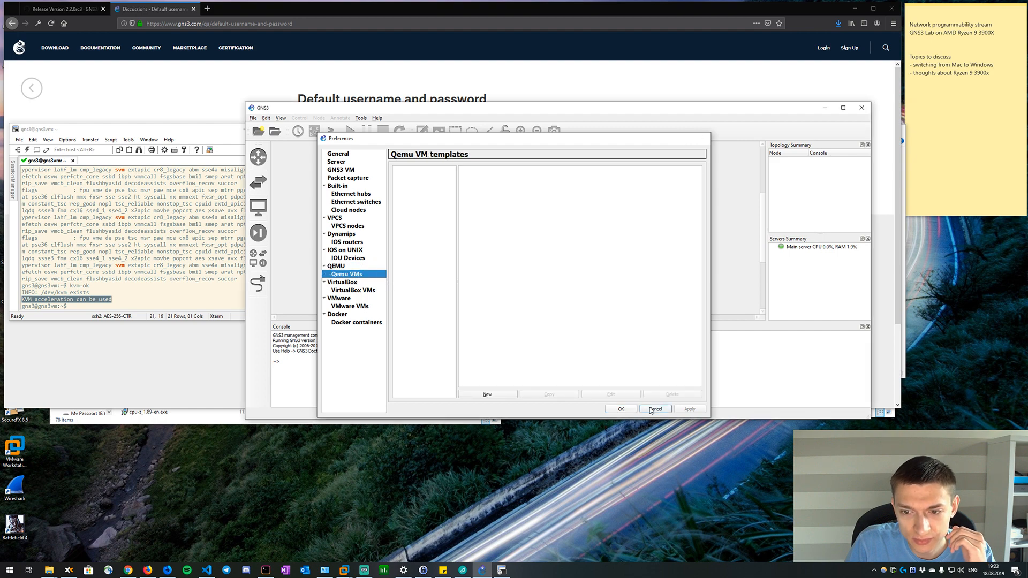
click(650, 409)
Browse the available routers, switches and all devices, and return to the routers list.
click(262, 160)
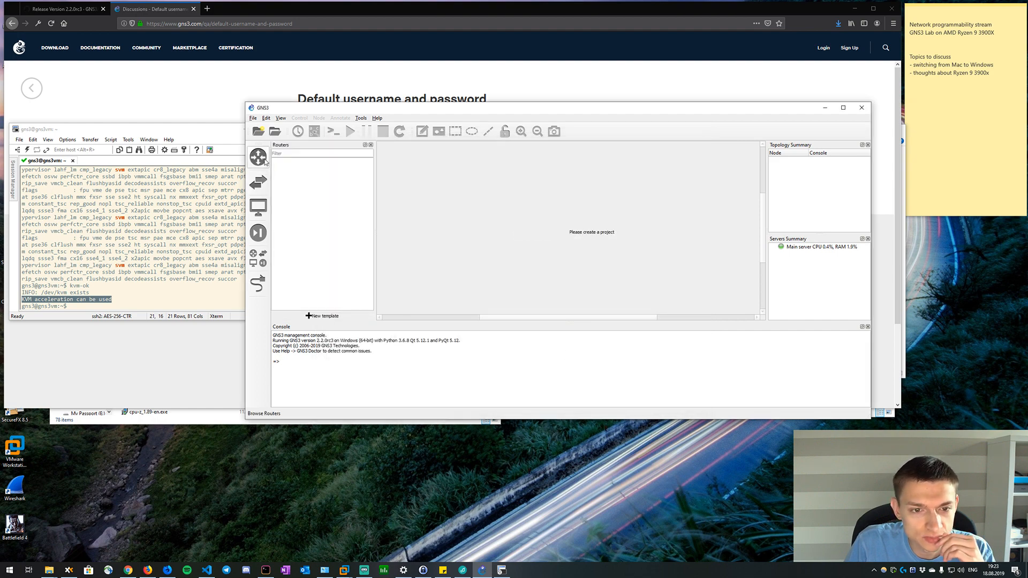
click(261, 163)
click(259, 159)
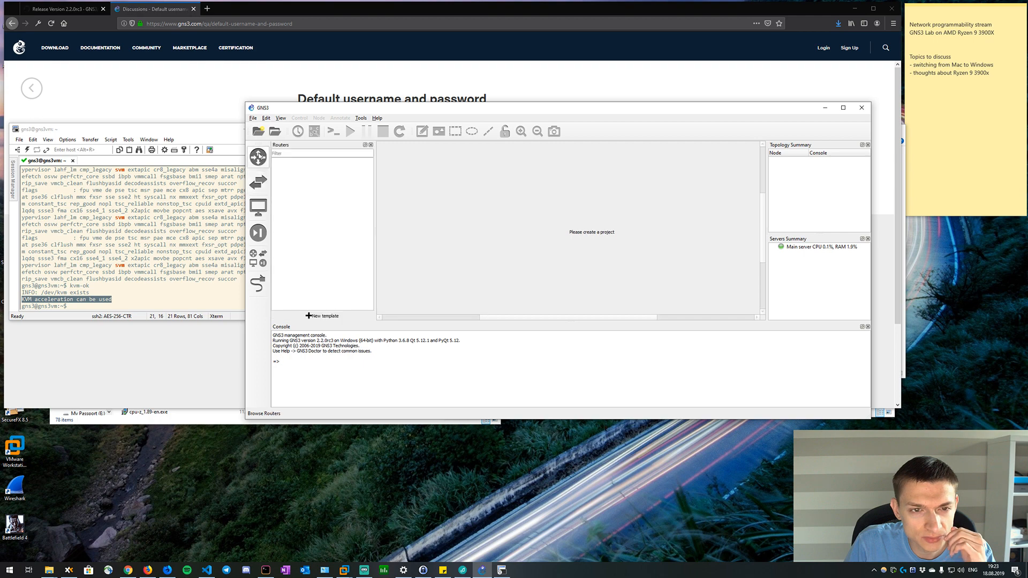
click(300, 153)
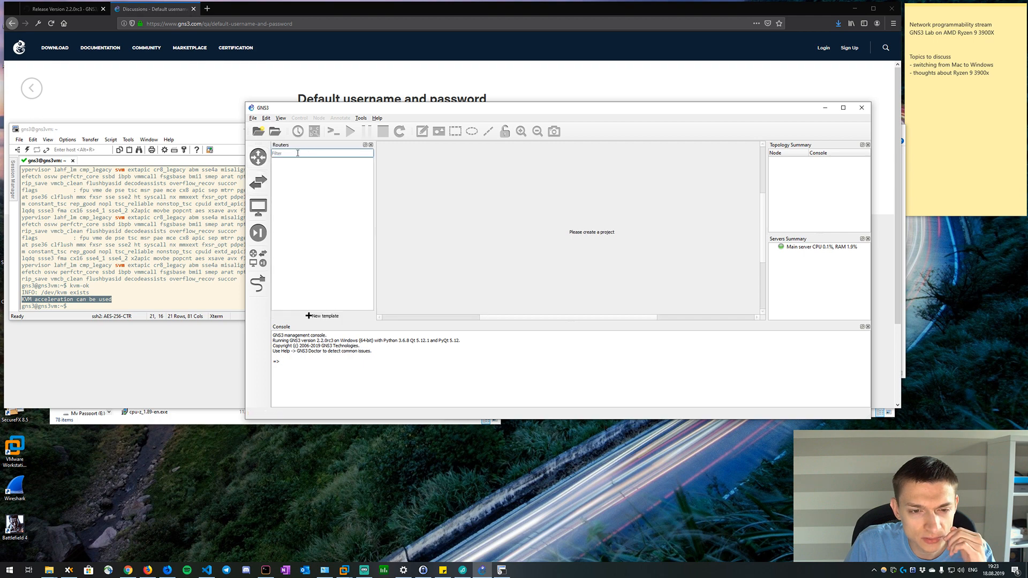
click(258, 182)
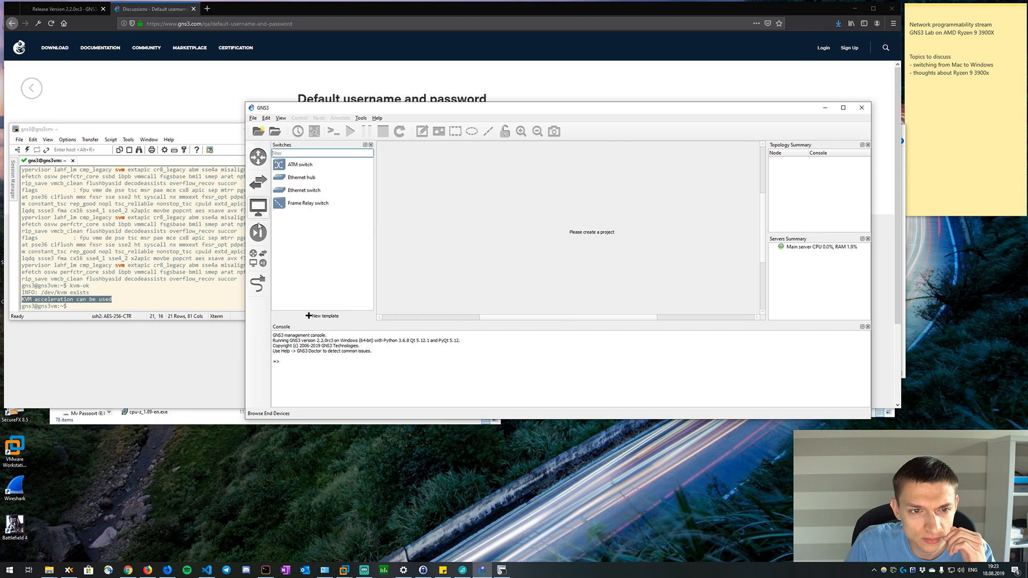
click(257, 258)
click(258, 284)
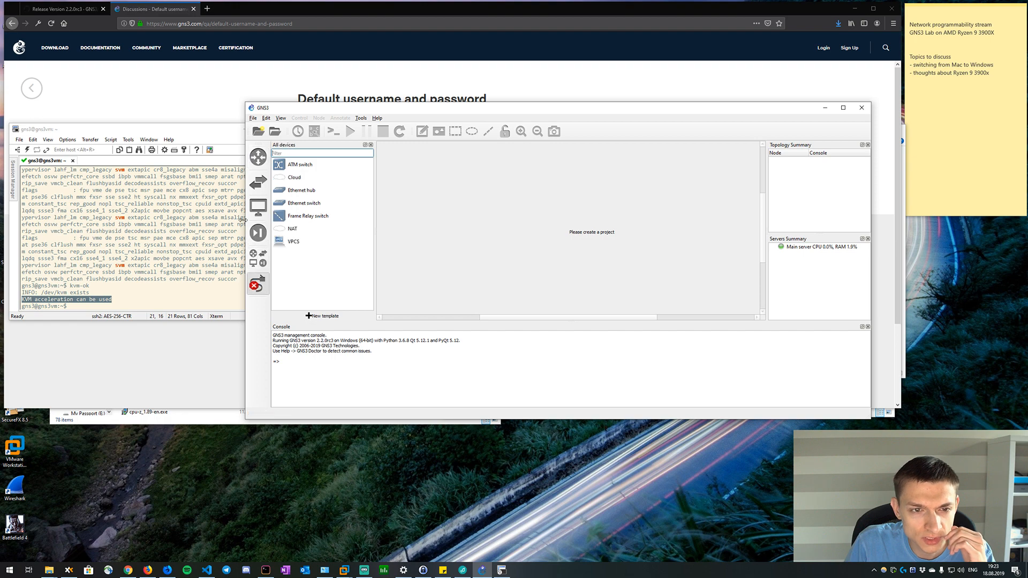
click(258, 284)
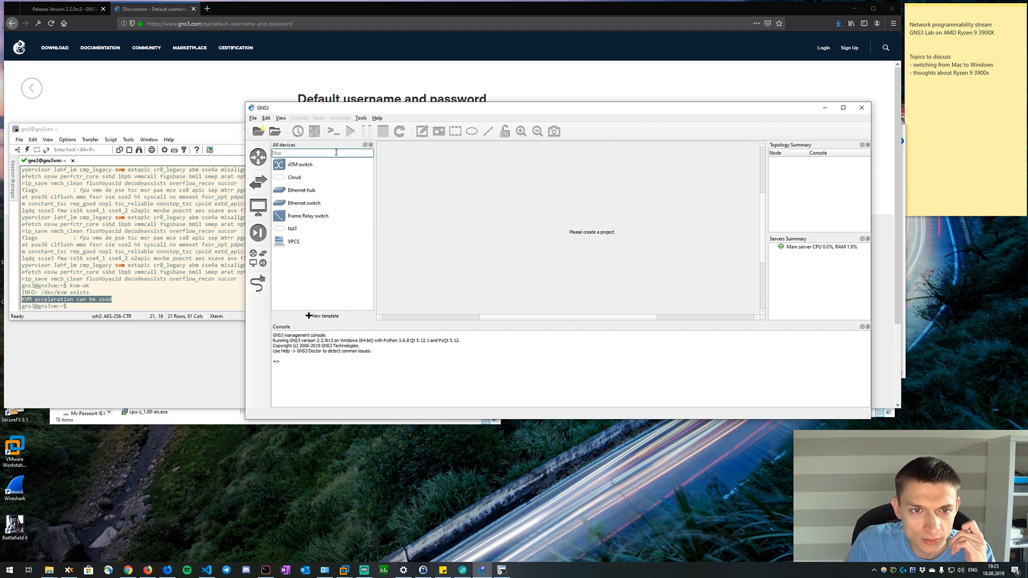
click(258, 157)
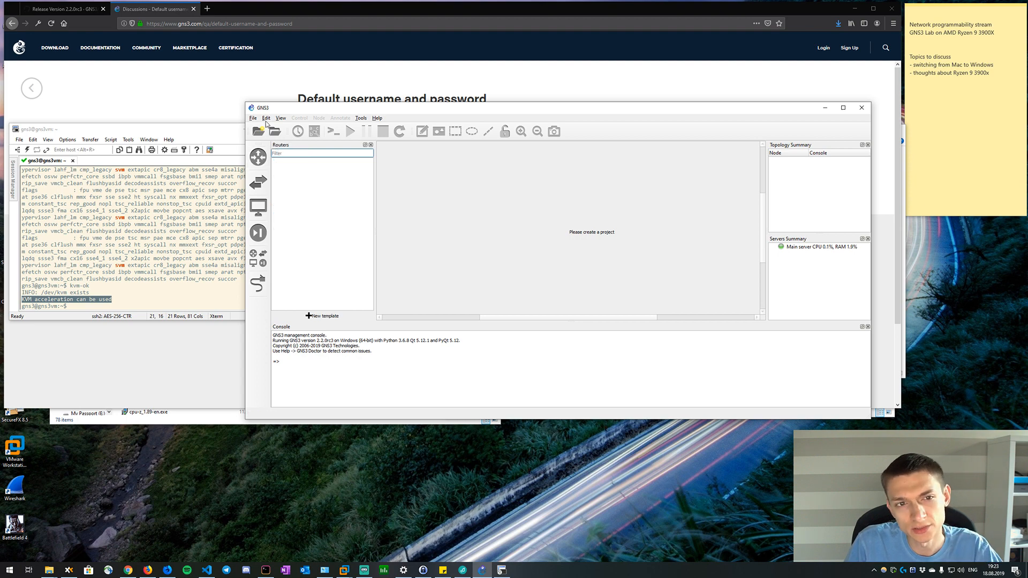
Check the installed GNS3 version in the About information and close it.
click(378, 119)
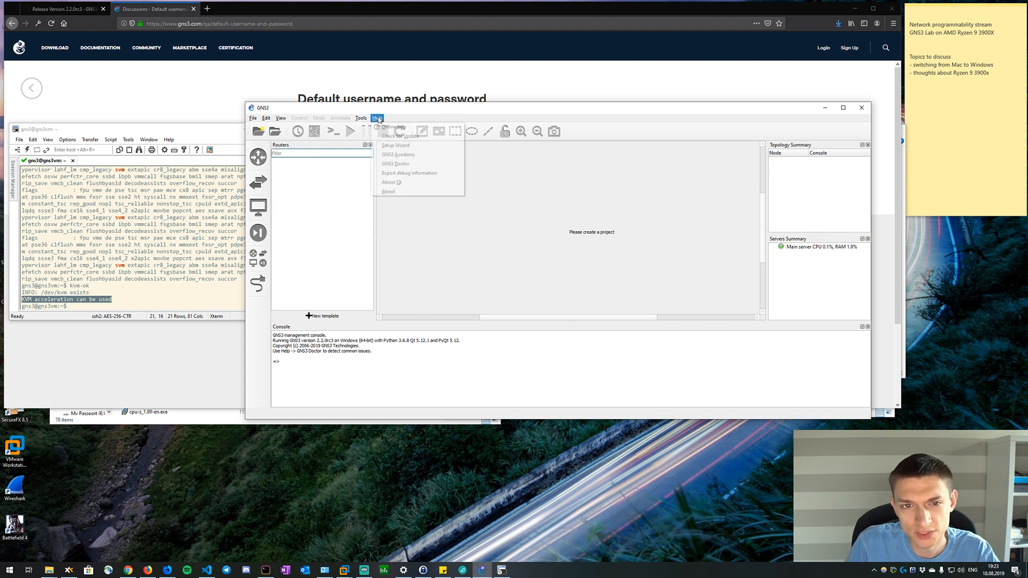
click(389, 192)
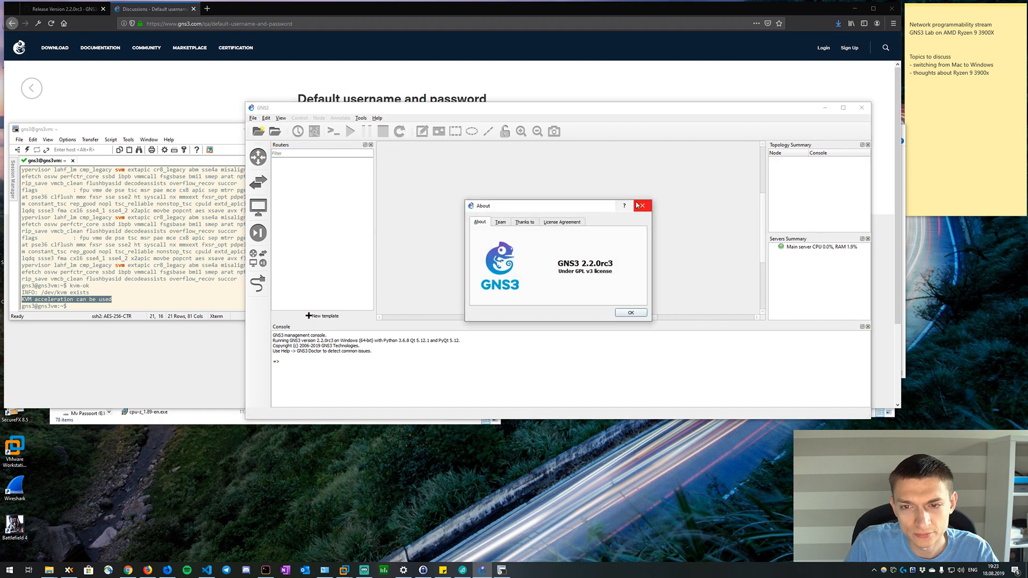
click(640, 205)
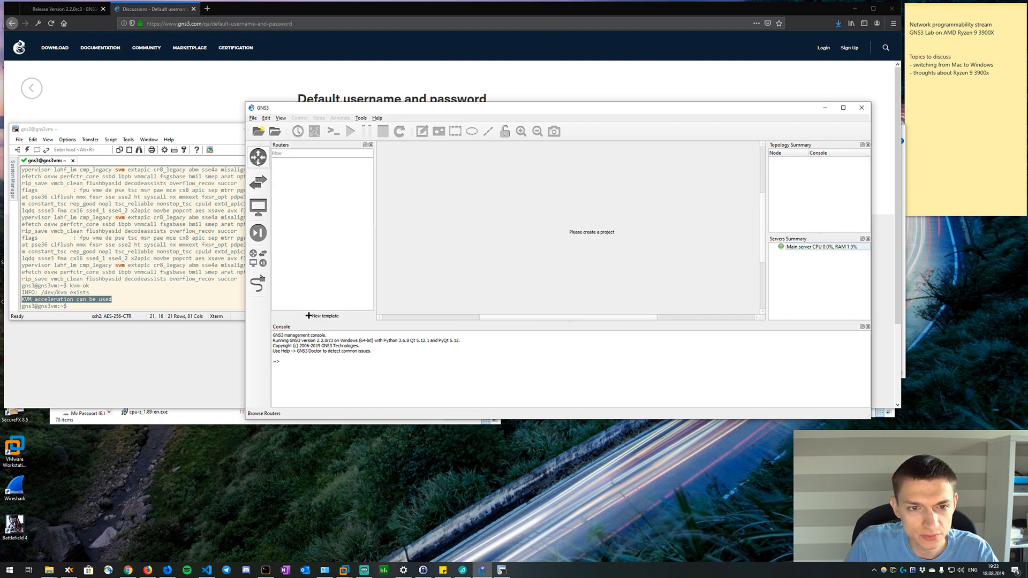
Inspect the file types accepted by the appliance import and cancel it without importing anything.
click(279, 119)
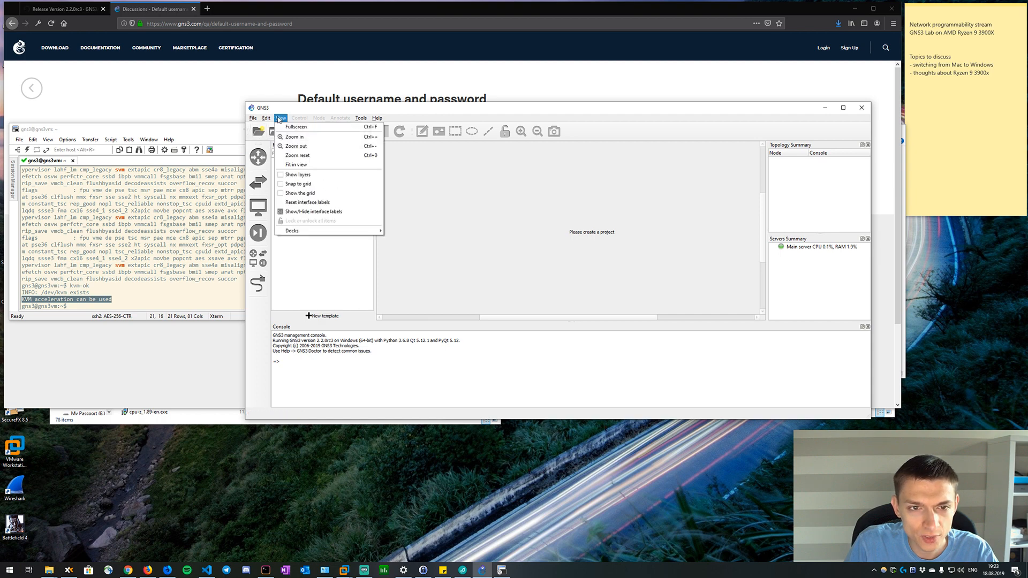
mouse_move(268, 119)
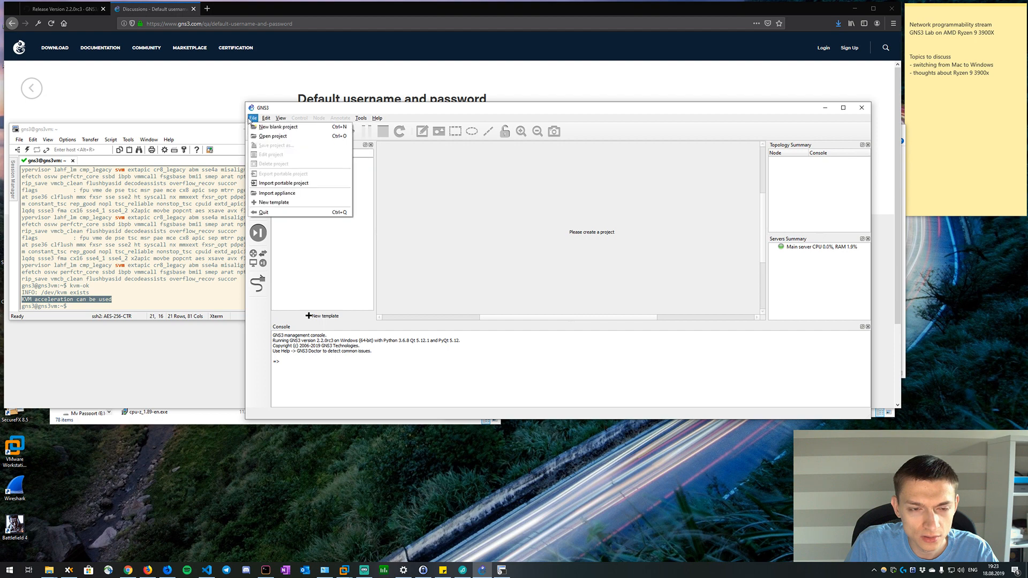
click(277, 193)
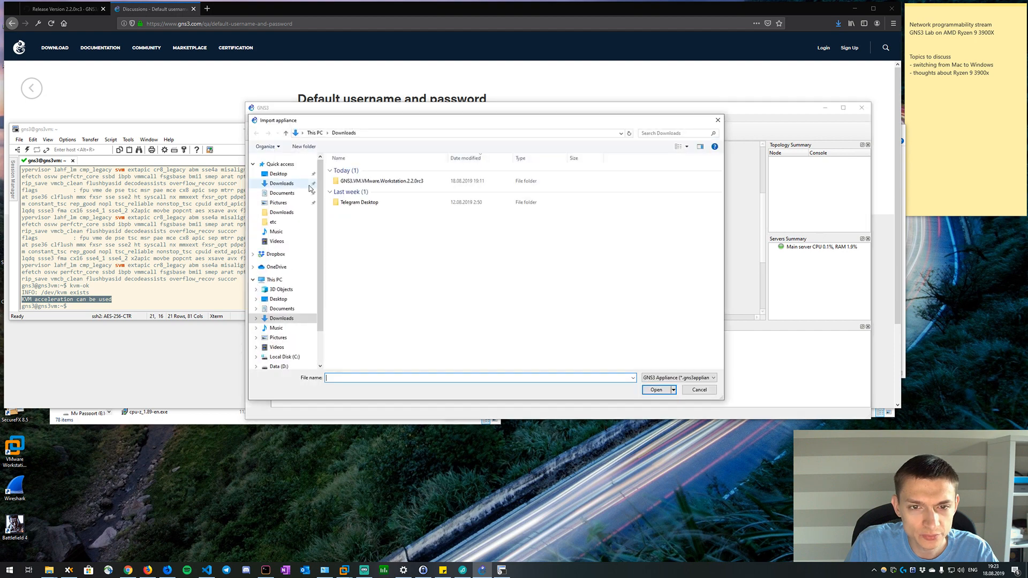
click(701, 379)
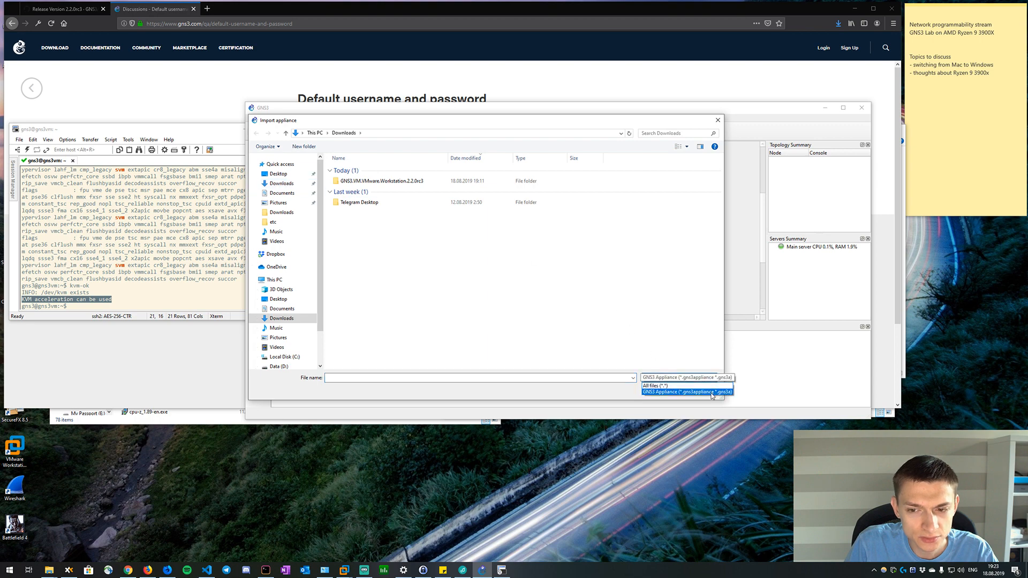
click(705, 403)
click(700, 392)
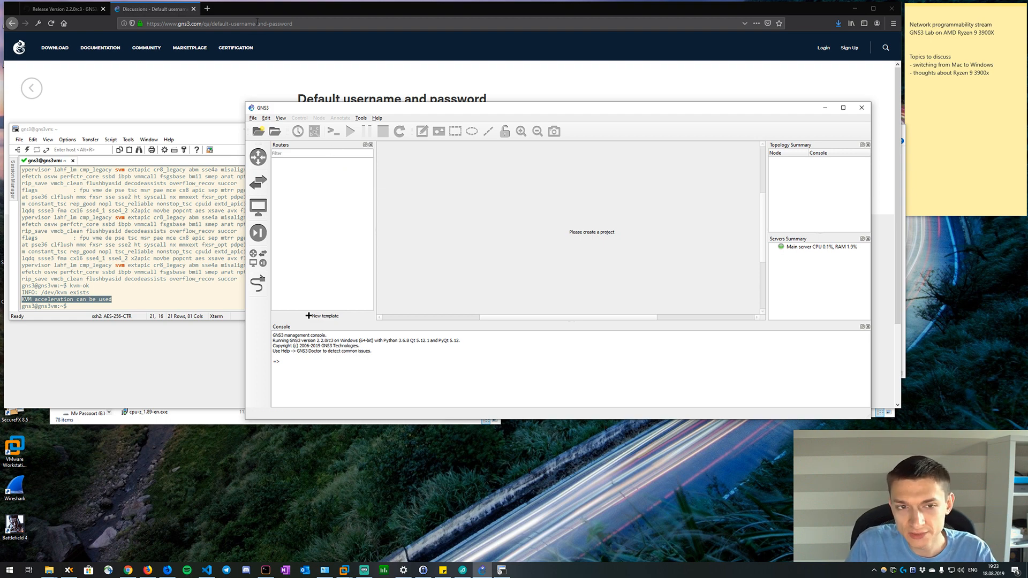
Toggle the switches list, undock it and dock it back beside the workspace.
click(266, 185)
click(266, 185)
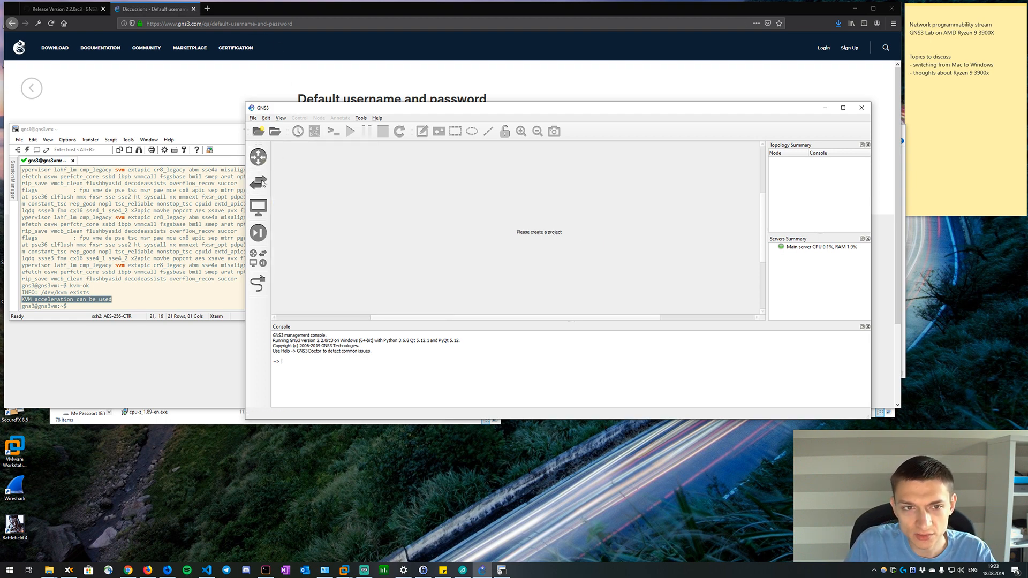
click(266, 185)
drag(283, 147, 284, 137)
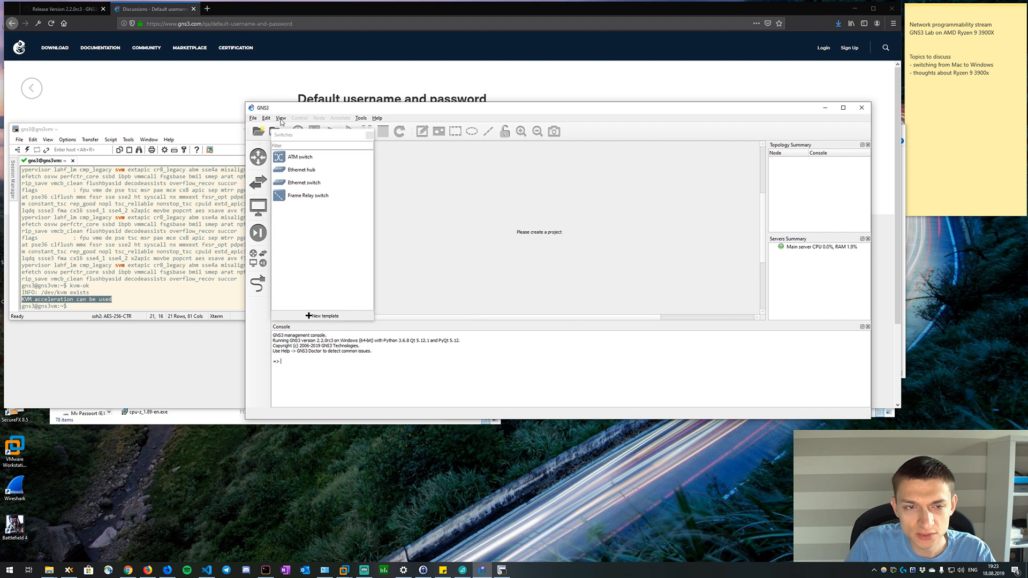
click(366, 140)
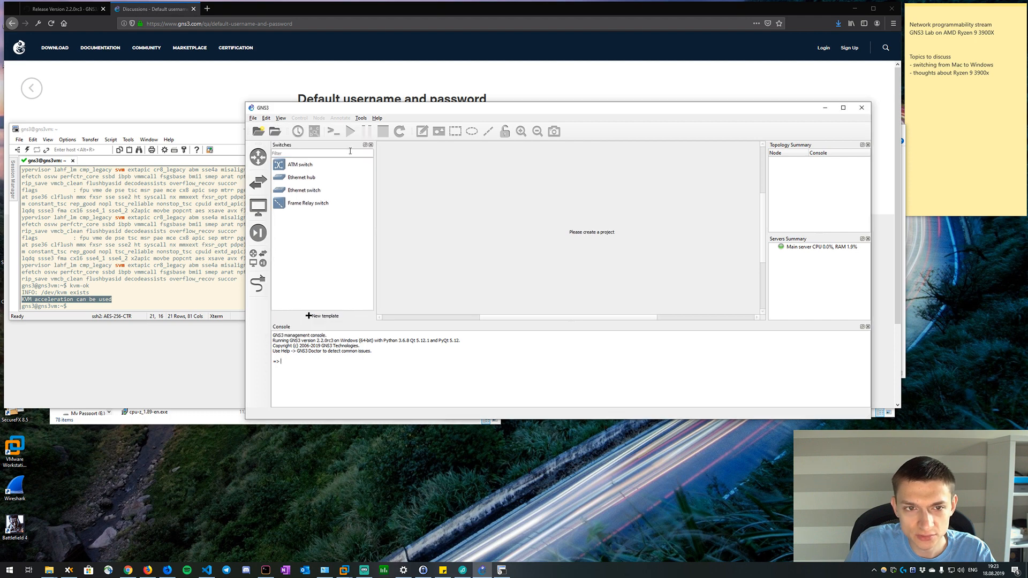
Keep the Classic interface style, set the symbol theme for new templates to Affinity-square-blue and save the preferences.
click(266, 118)
click(284, 154)
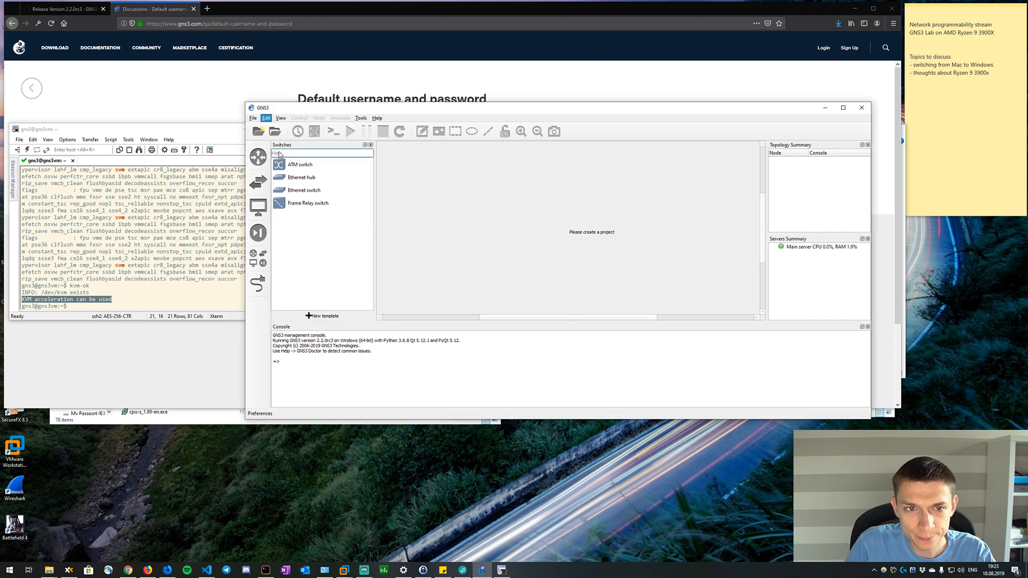
click(433, 287)
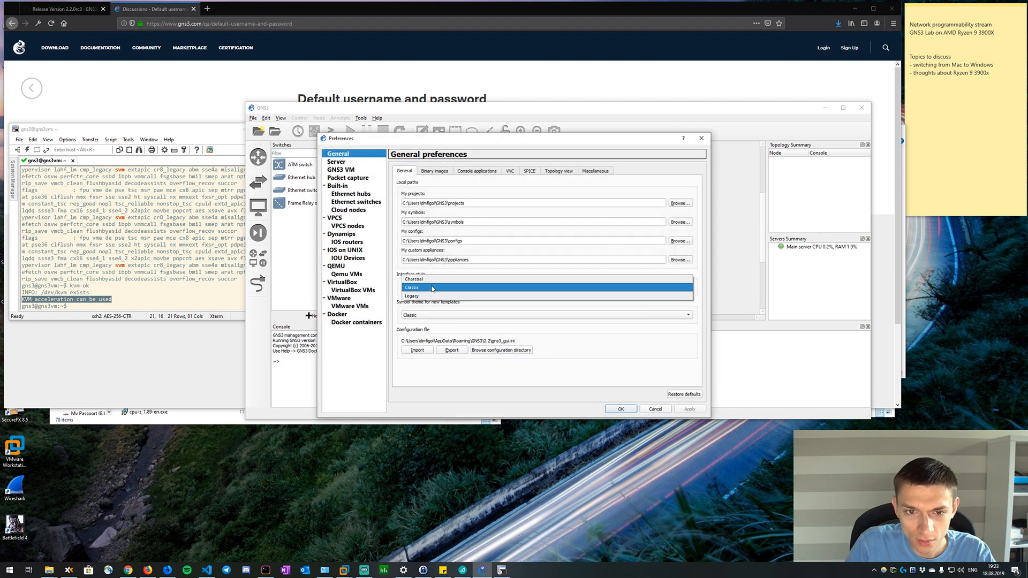
click(433, 288)
click(427, 316)
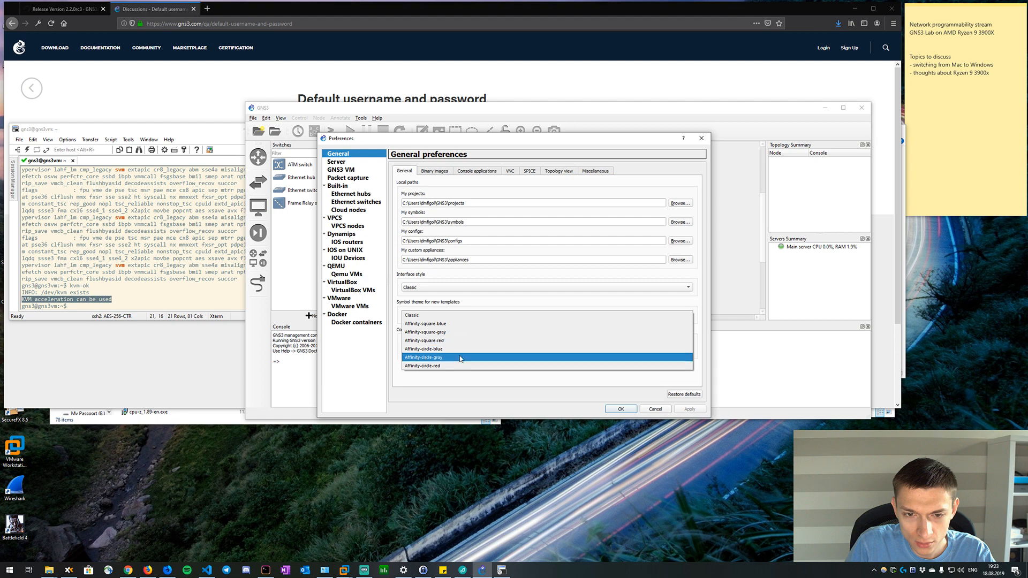
click(451, 326)
click(621, 409)
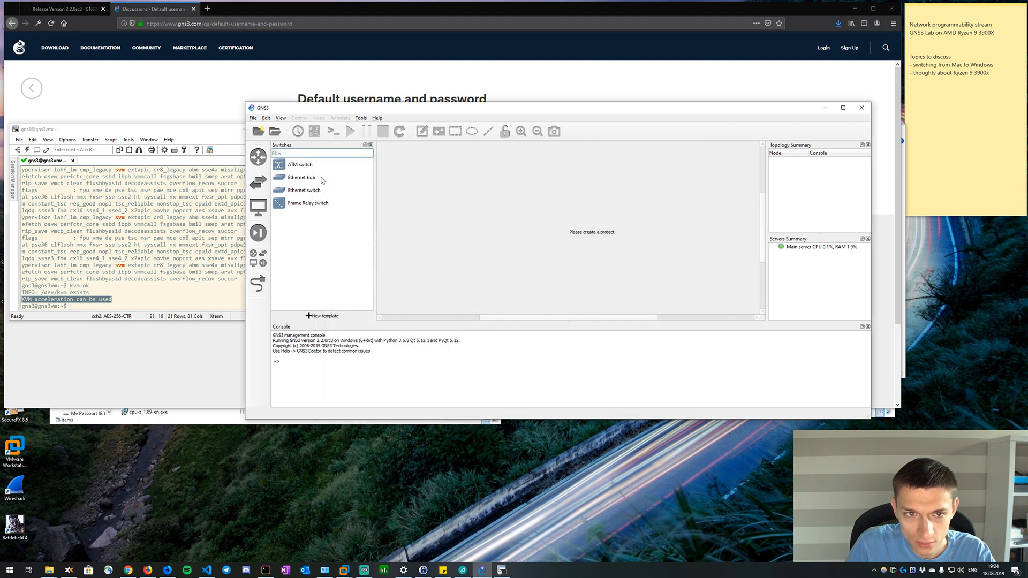
Browse the routers and all devices, start creating a new template manually and move the Preferences window aside.
click(260, 166)
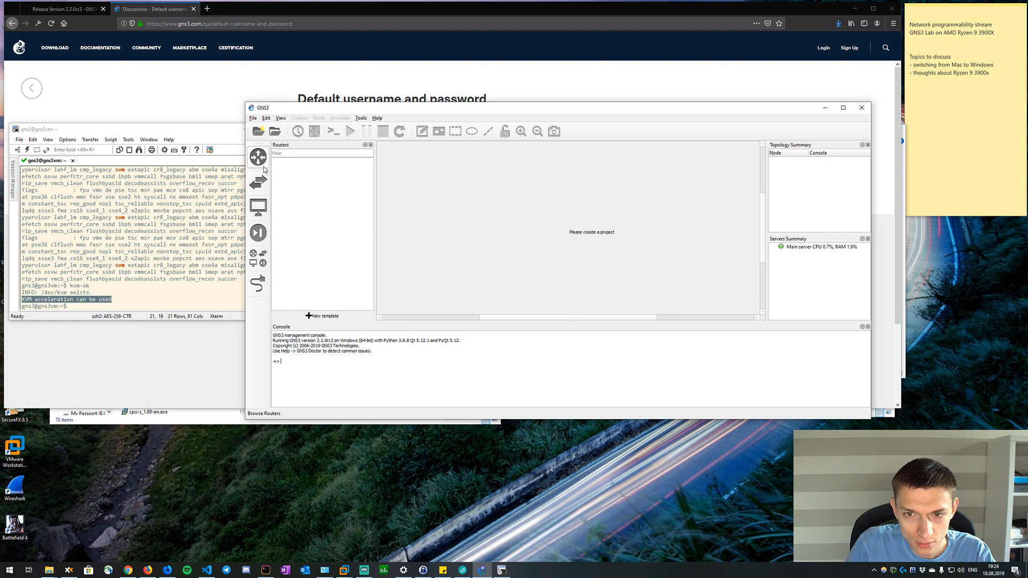
click(262, 259)
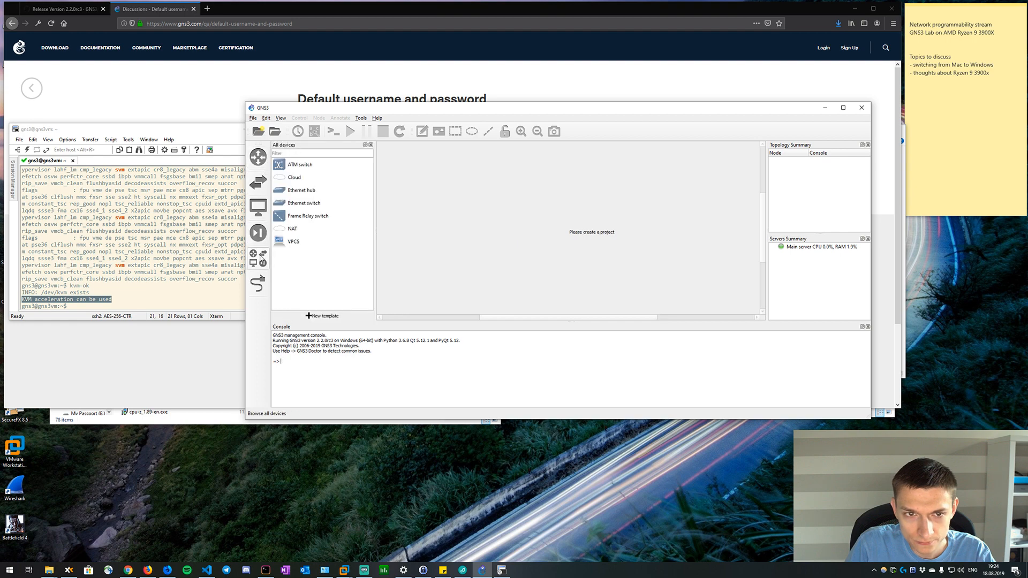
click(308, 316)
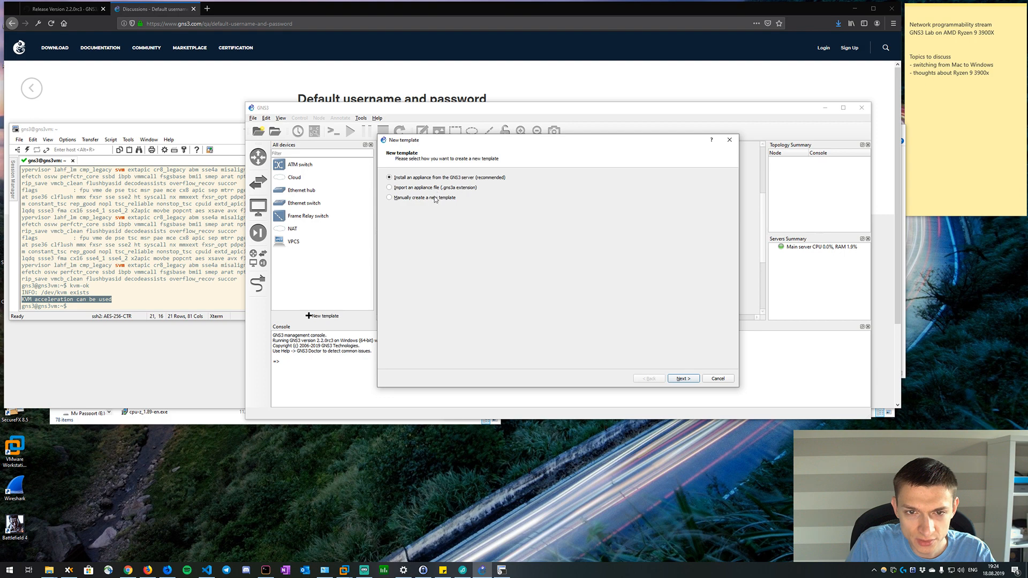
click(675, 379)
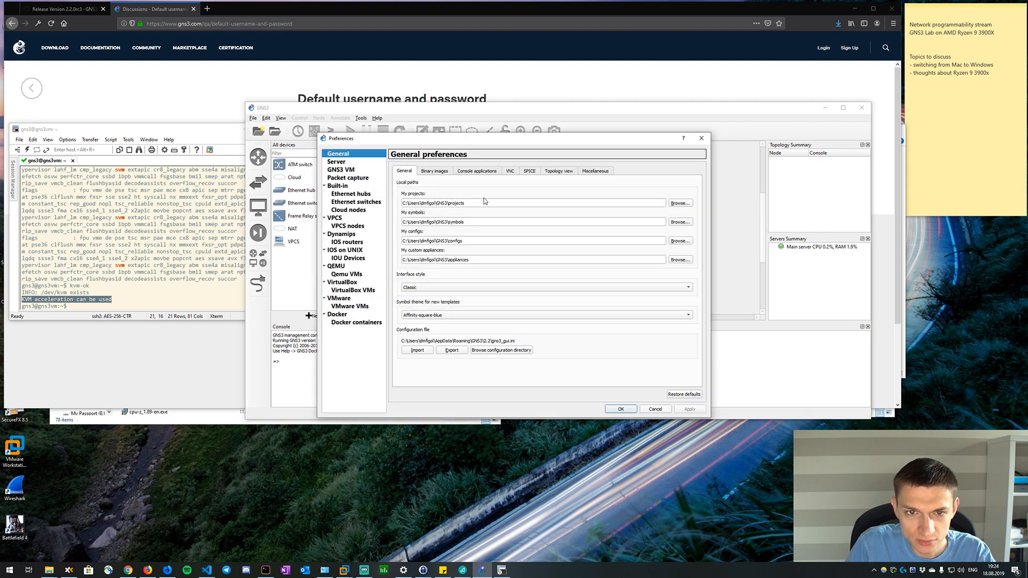
drag(494, 141, 633, 141)
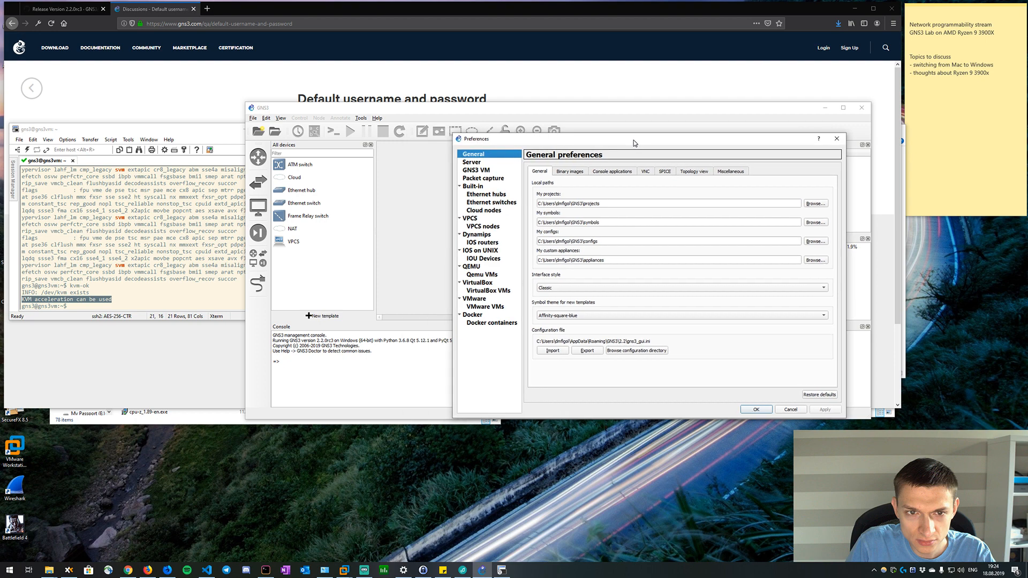
Close the GNS3 preferences without changes and dismiss the appliance update notice.
click(790, 411)
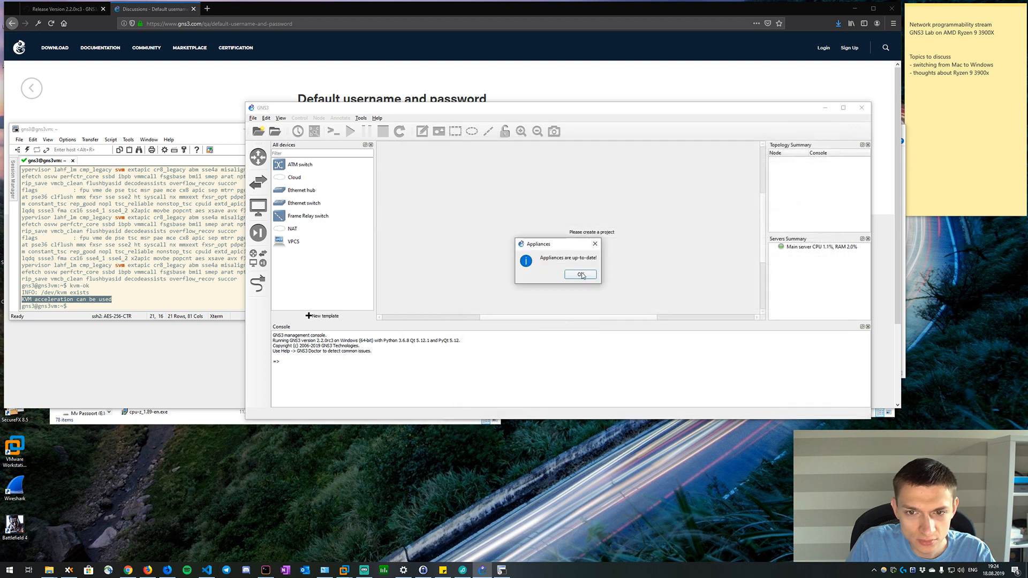
click(581, 275)
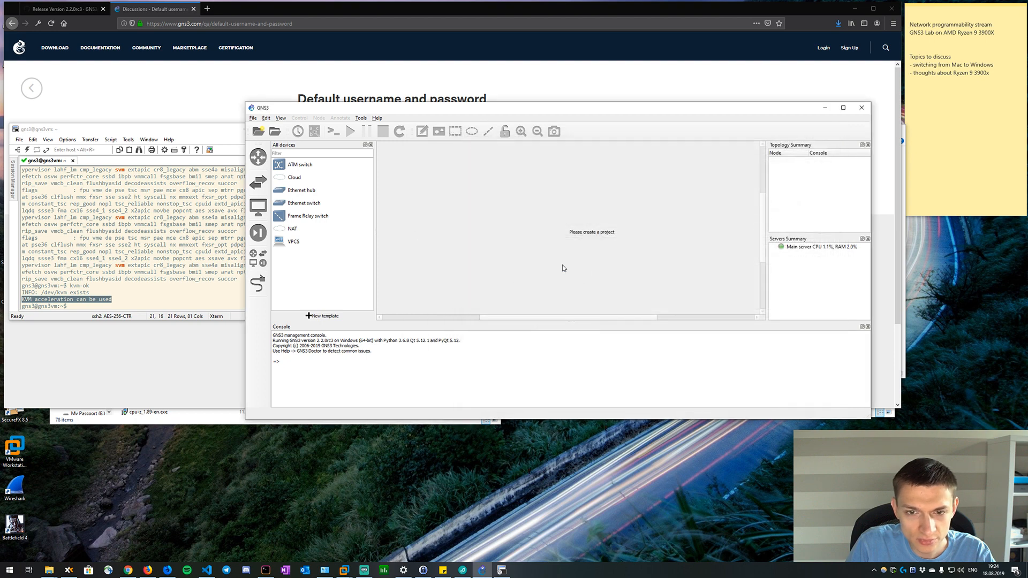
click(357, 119)
mouse_move(383, 122)
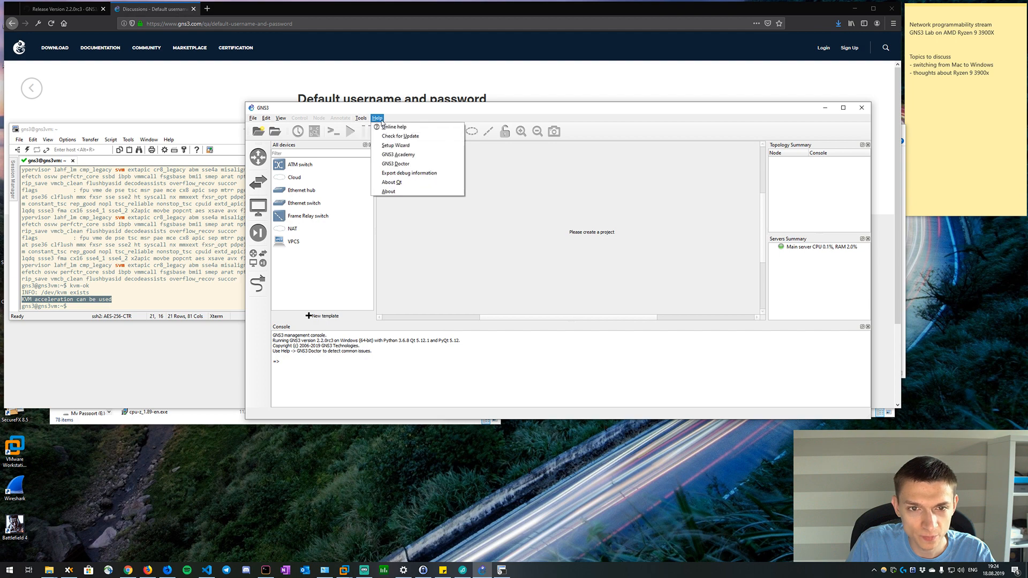
click(383, 122)
click(267, 119)
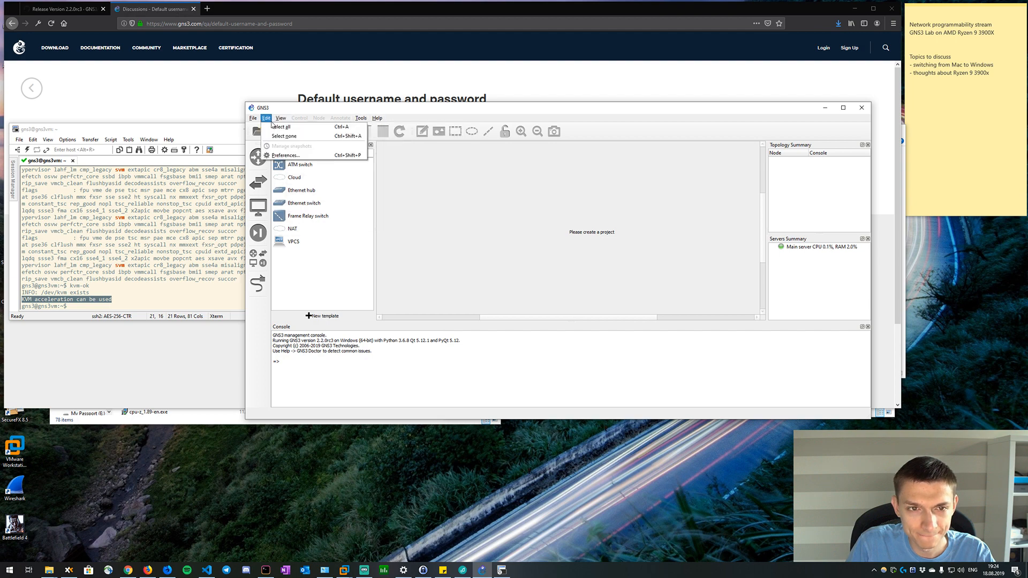
mouse_move(278, 120)
mouse_move(385, 121)
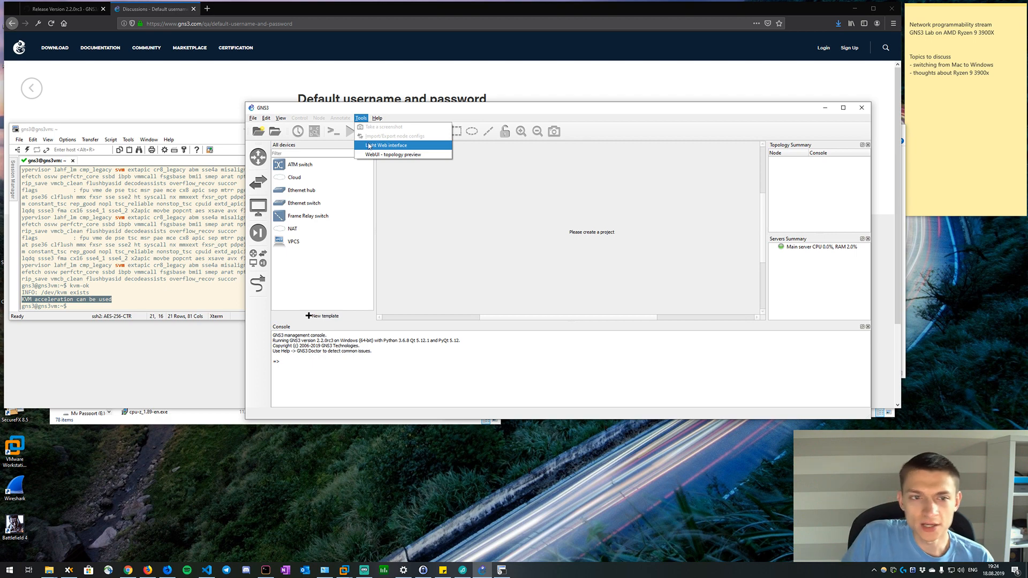
click(323, 287)
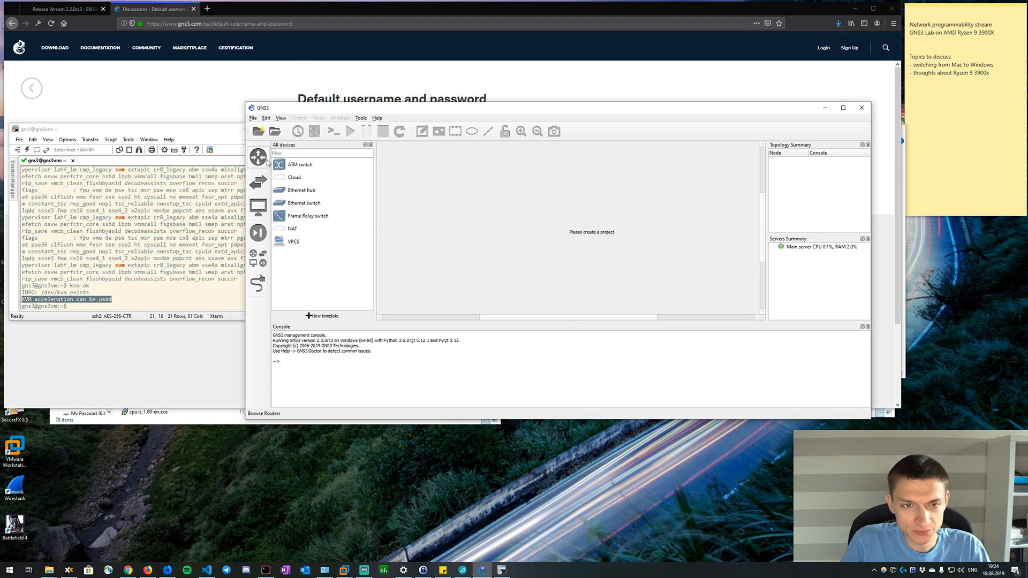
Switch to Firefox, discard the started address entry and bring up the GNS3 2.2.0rc3 release page on GitHub.
click(167, 13)
click(177, 23)
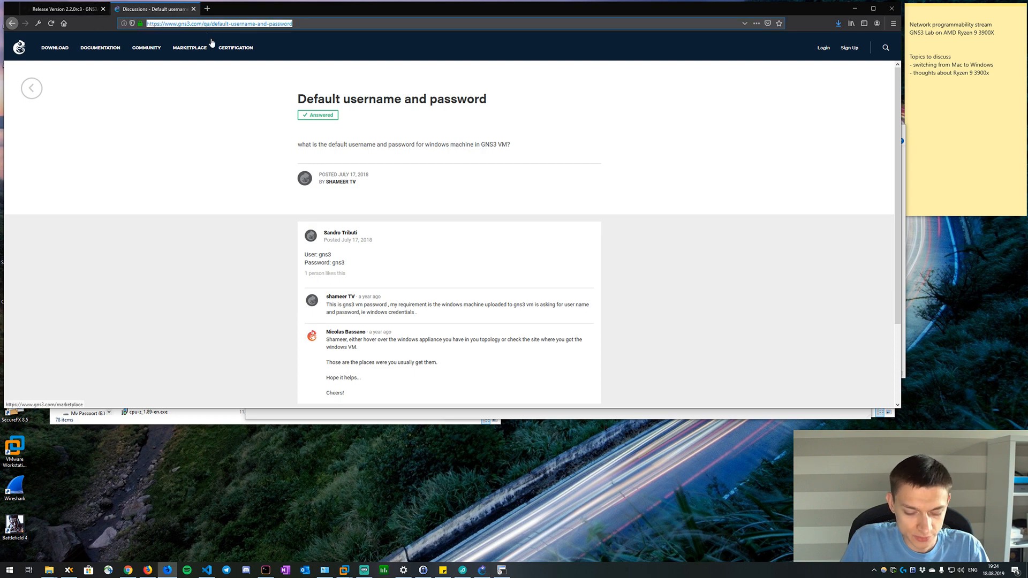
text(gns3)
key(BackSpace)
key(BackSpace)
key(BackSpace)
key(BackSpace)
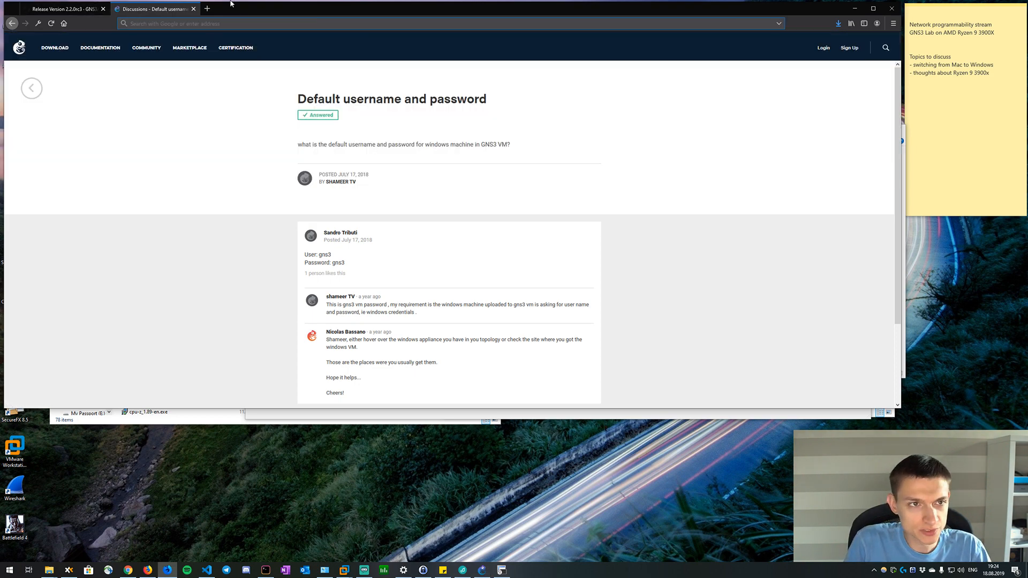
key(ctrl+Tab)
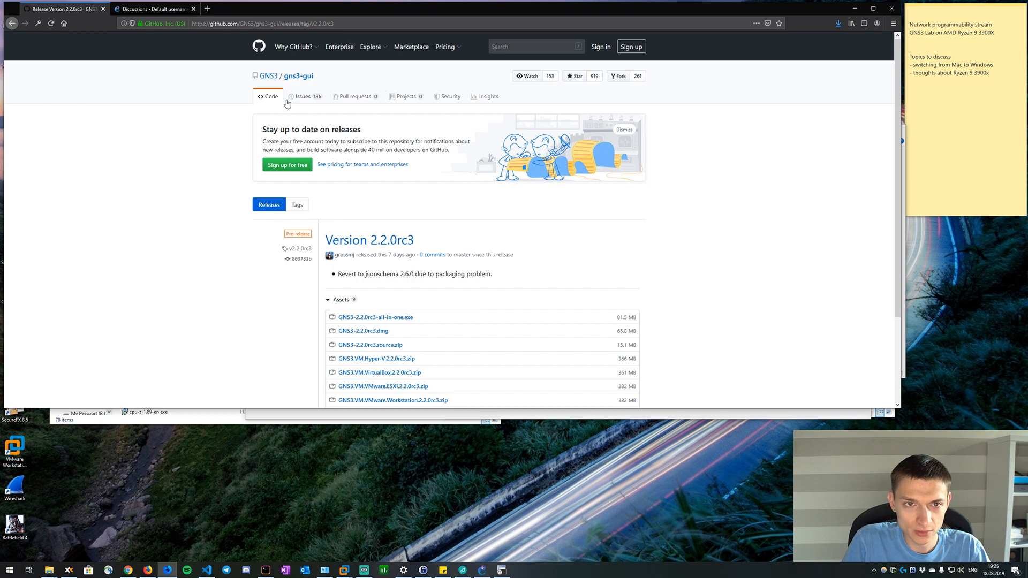
Go from the v2.2.0rc3 tag of gns3-gui to the GNS3 organization page and look through its repositories.
click(298, 249)
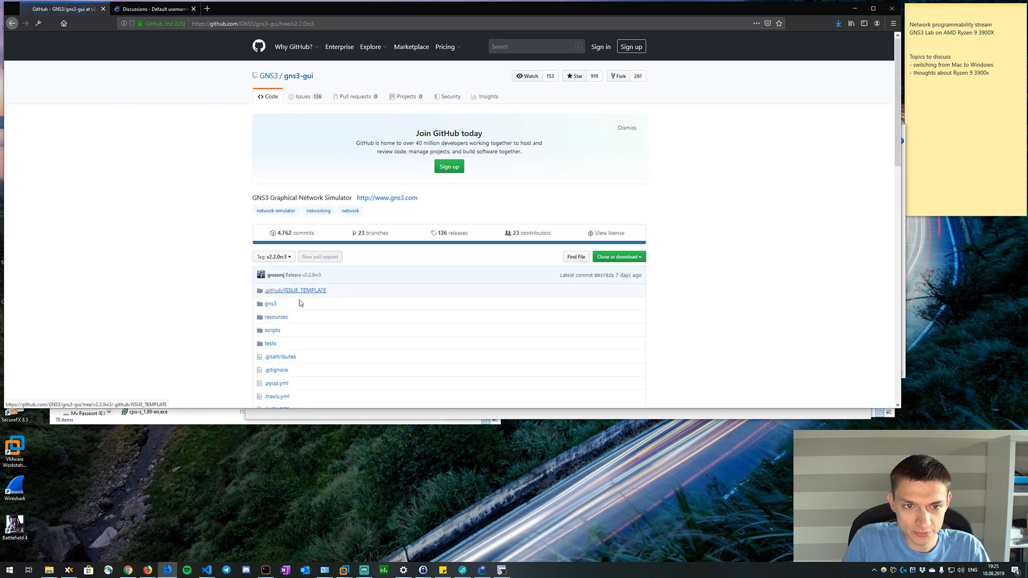
scroll(299, 303, down, 3)
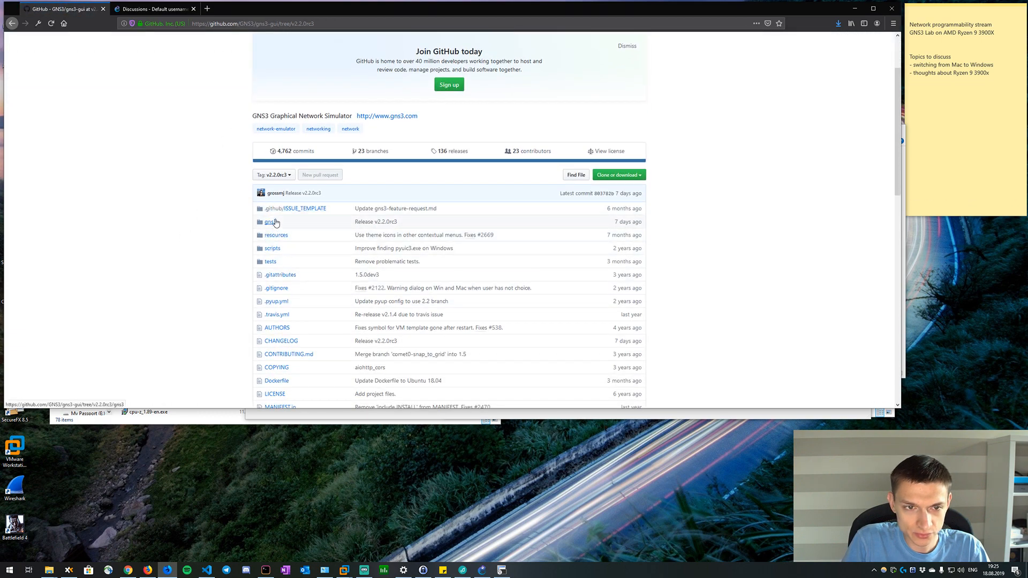
click(273, 222)
scroll(266, 243, up, 3)
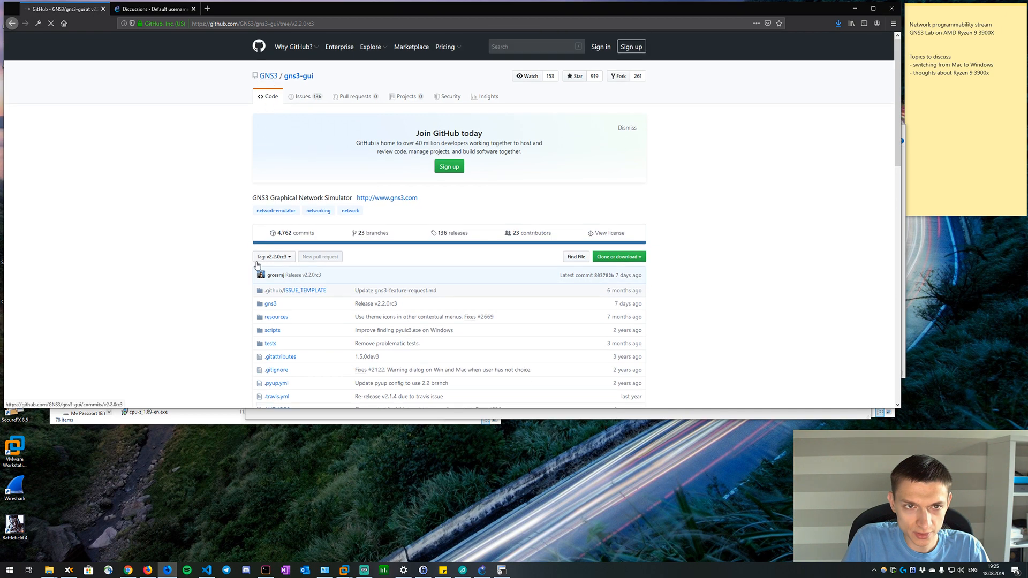
scroll(214, 312, down, 4)
scroll(266, 234, down, 8)
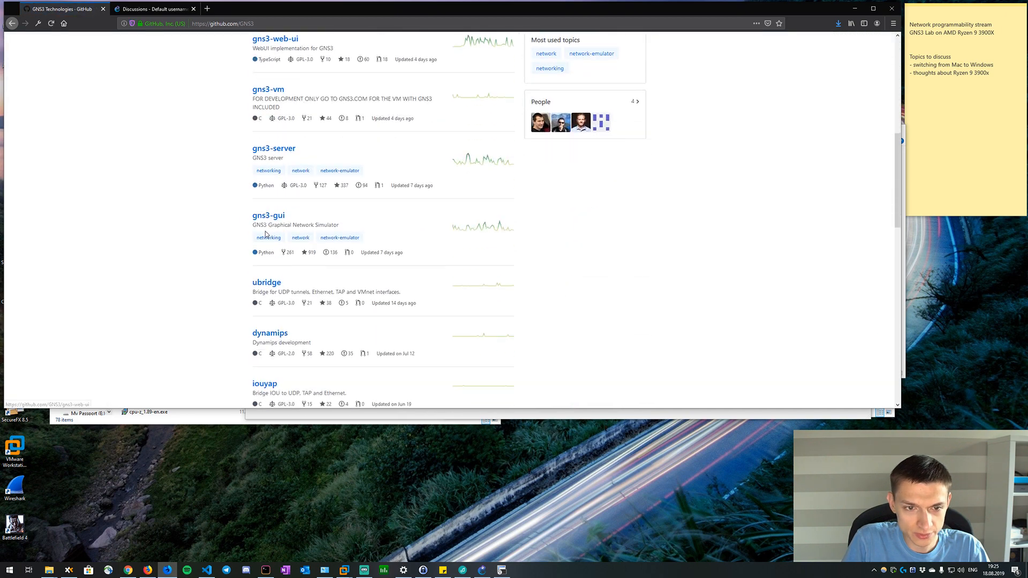
scroll(257, 209, down, 2)
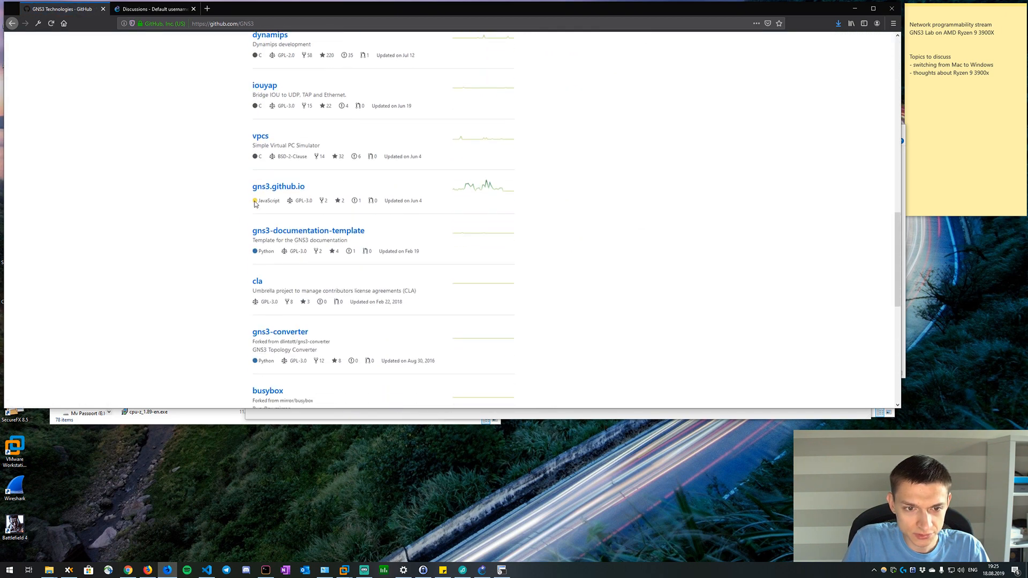
scroll(246, 214, up, 10)
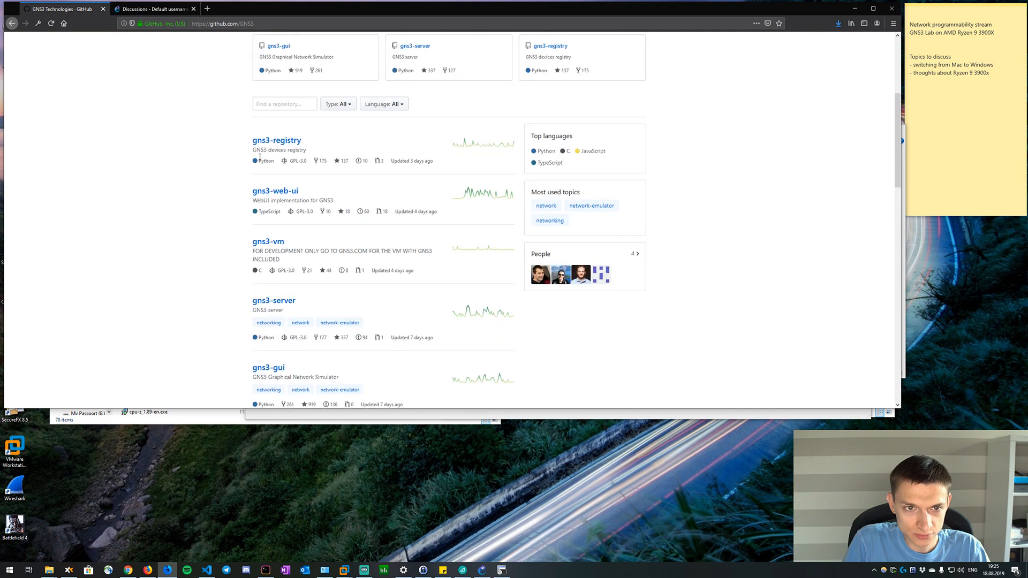
Open cisco-csr1000v.gns3a from the appliances folder of the gns3-registry repository and show its raw contents.
click(272, 143)
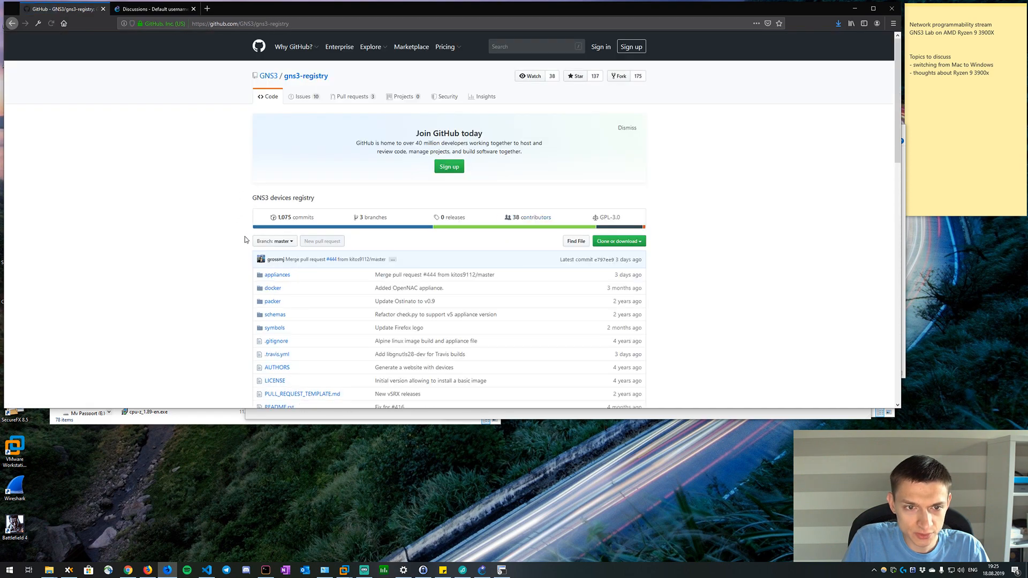
click(269, 276)
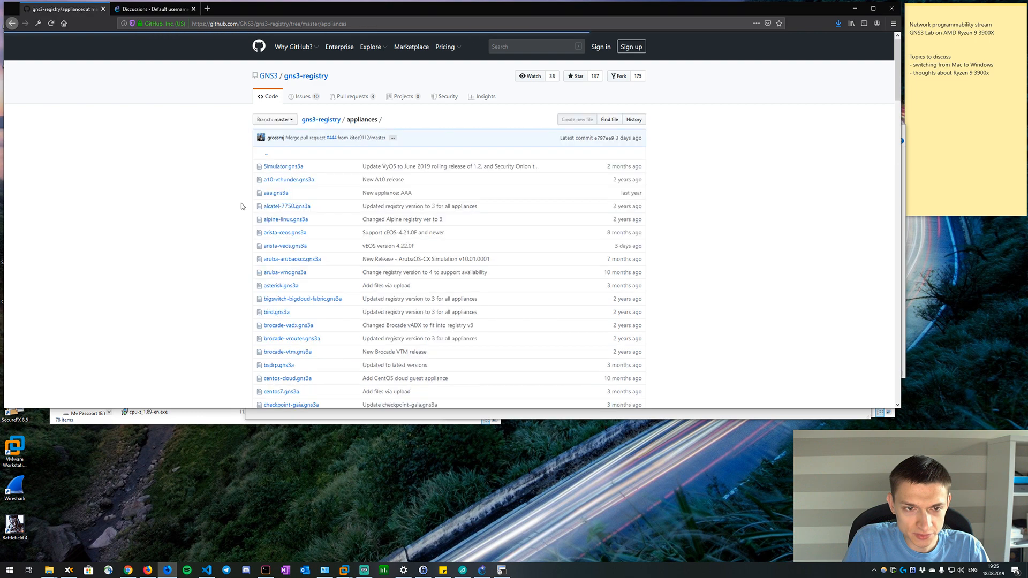
scroll(287, 174, down, 10)
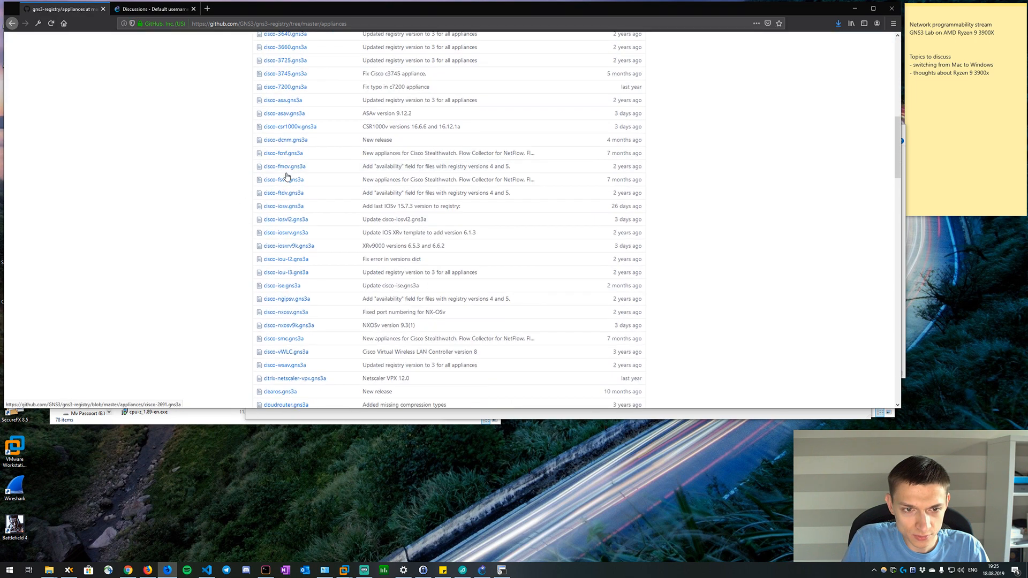
click(303, 128)
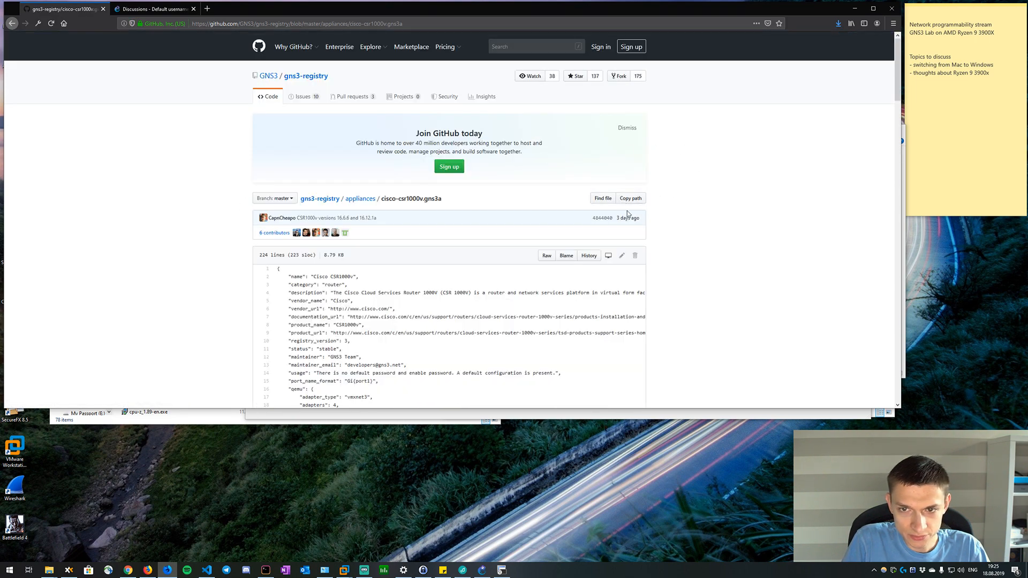
click(546, 255)
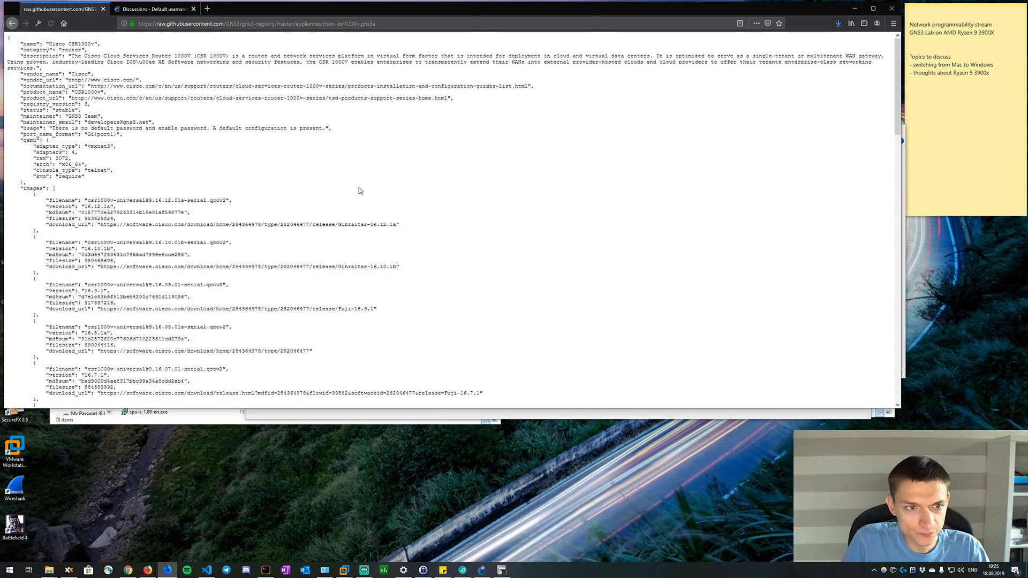
Save the raw appliance file as cisco-csr1000v.gns3a in the Downloads folder on drive D and check the download list.
right_click(359, 184)
click(388, 204)
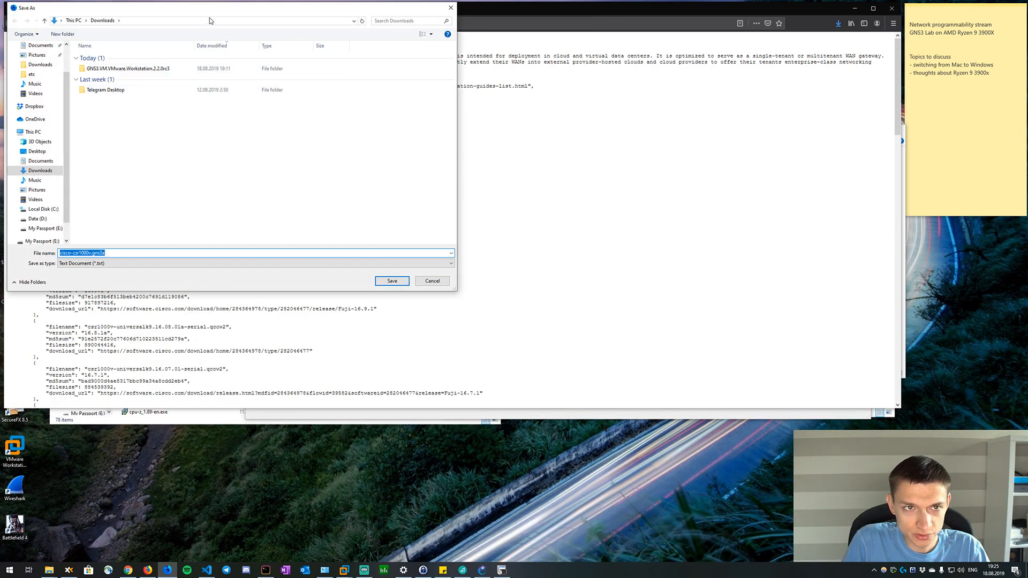
drag(210, 14, 332, 104)
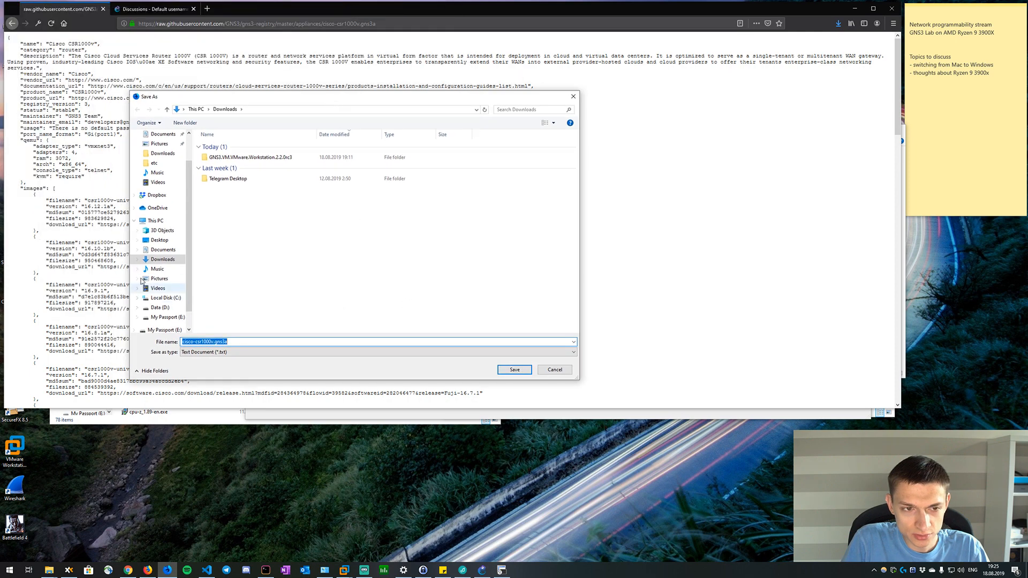
scroll(160, 288, down, 1)
click(161, 288)
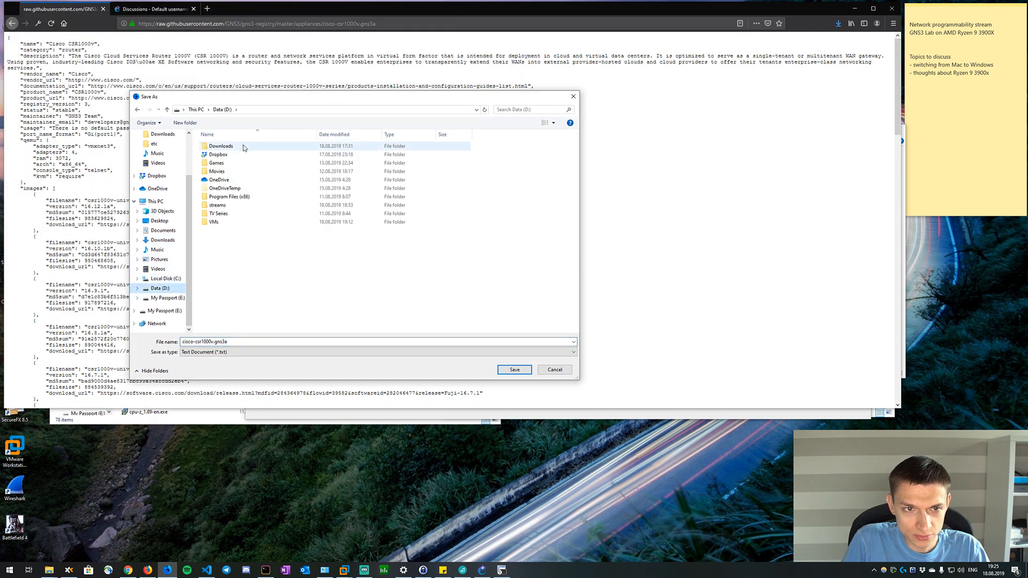
double_click(219, 146)
click(514, 370)
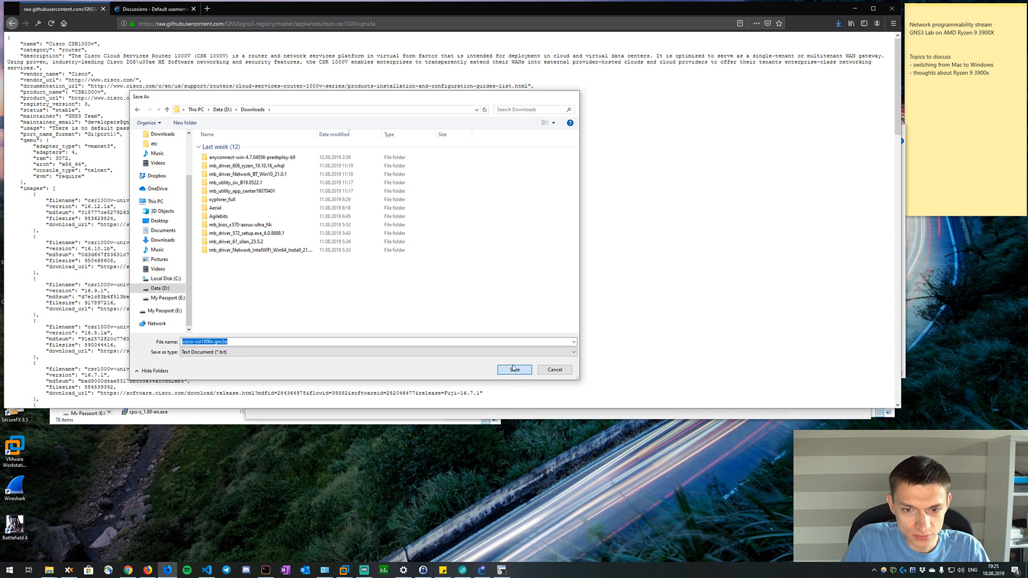
click(839, 26)
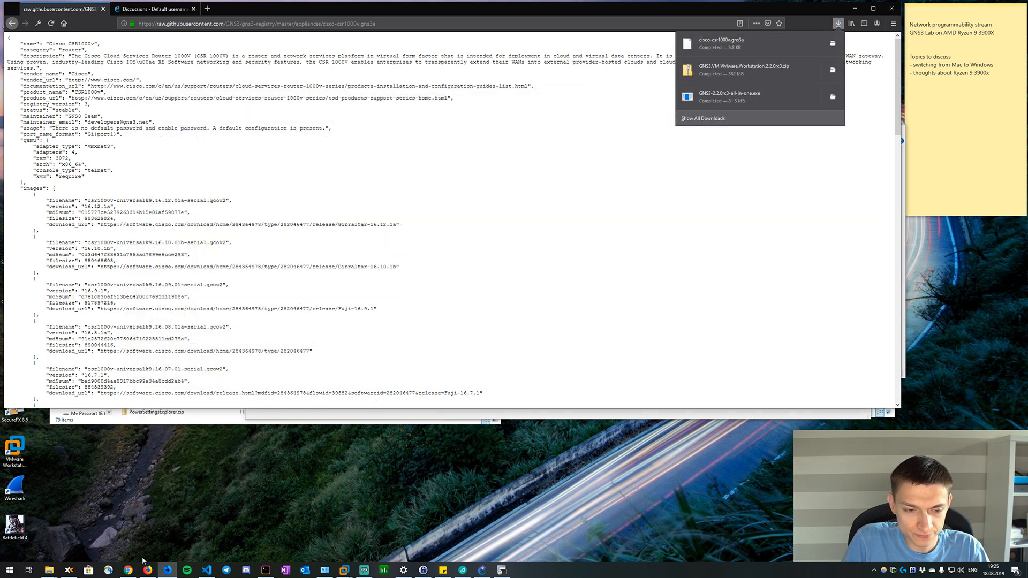
click(412, 317)
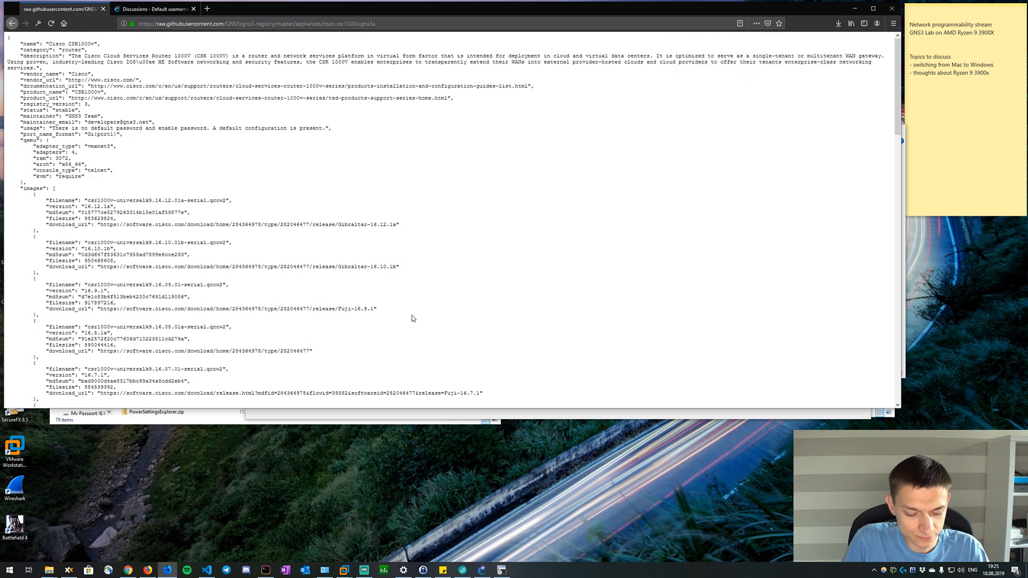
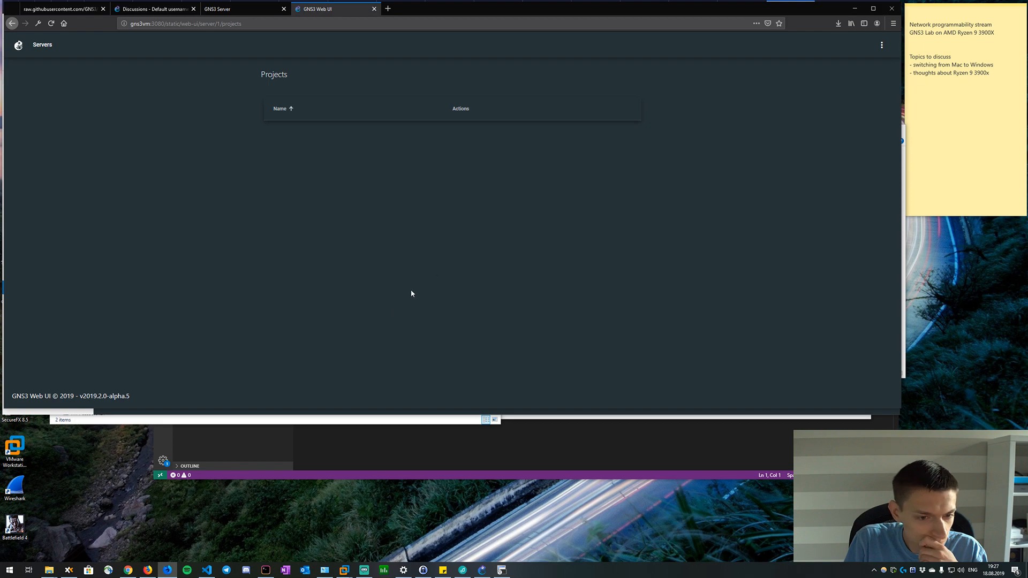
Bring Visual Studio Code to the front and show the Downloads folder of drive D in File Explorer.
click(266, 467)
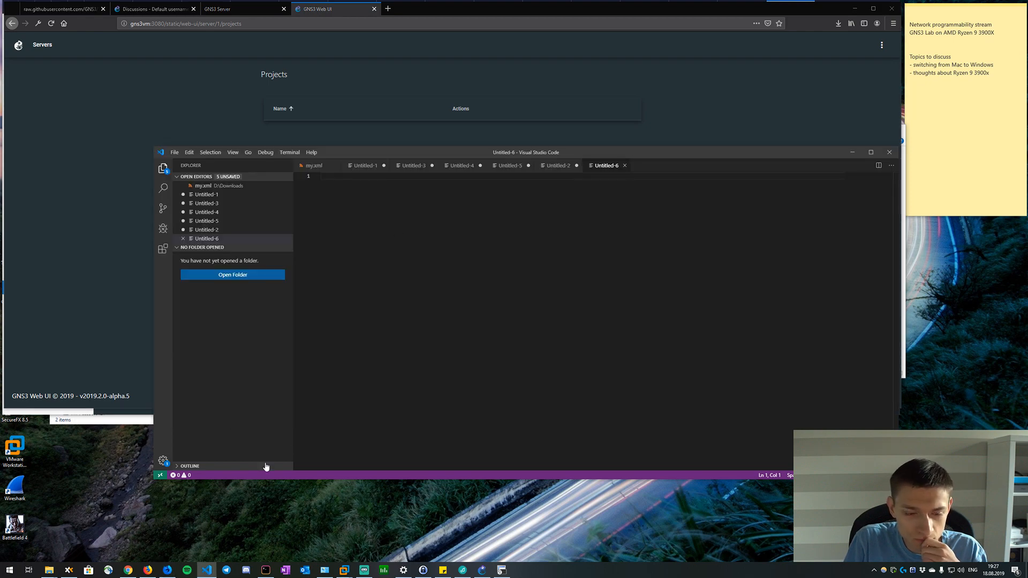
mouse_move(49, 569)
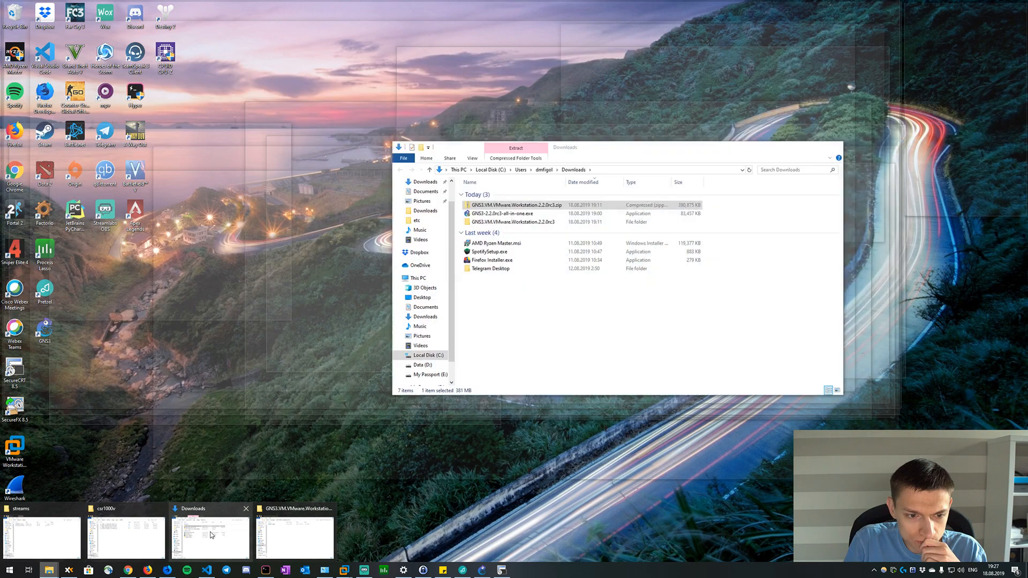
click(211, 536)
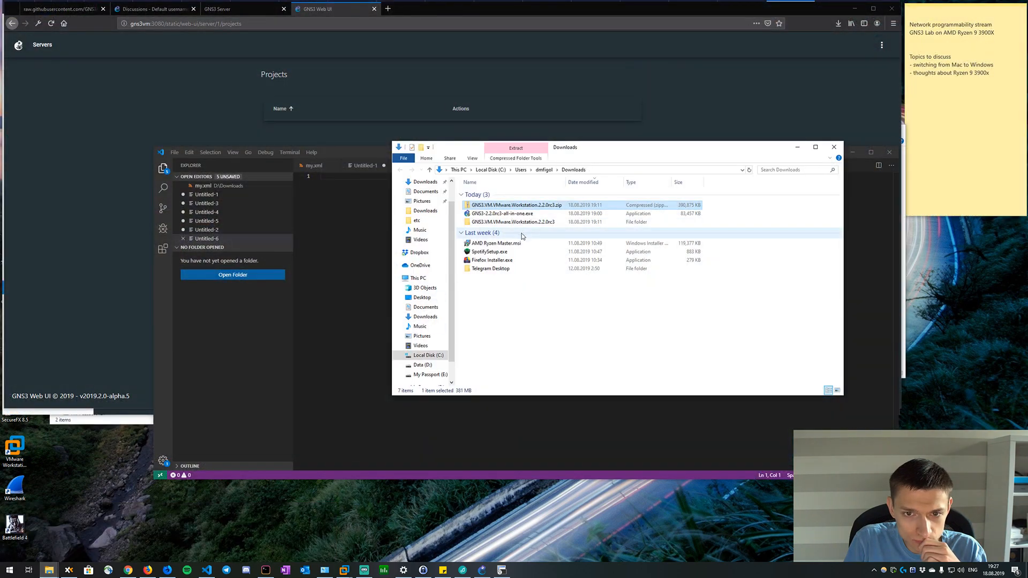
click(49, 569)
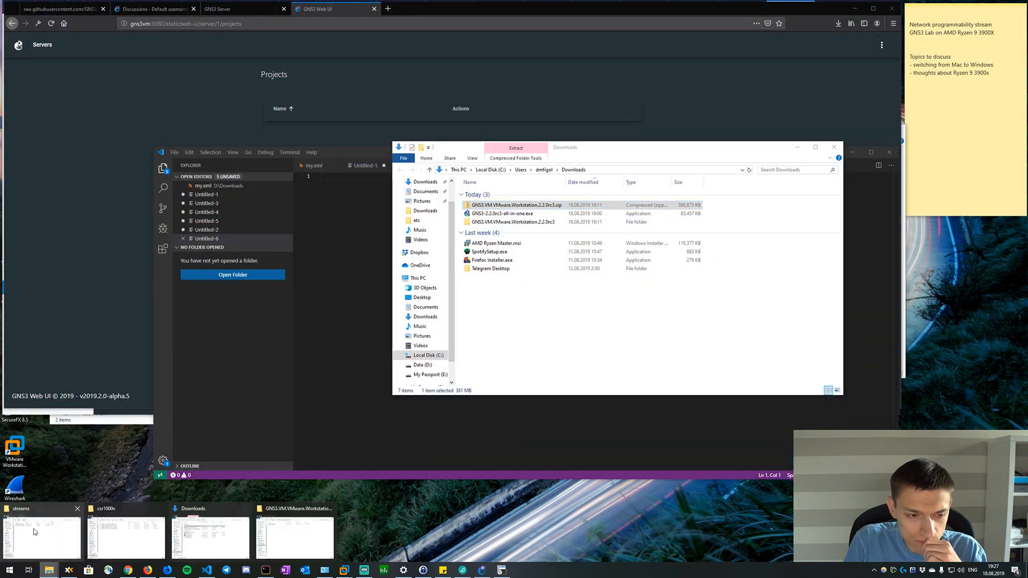
mouse_move(37, 530)
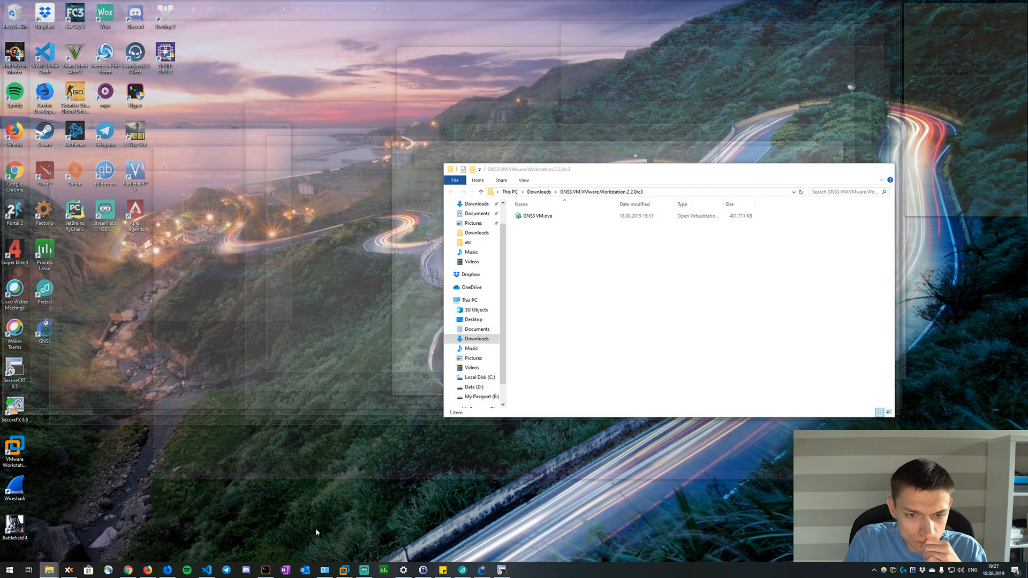
click(316, 528)
click(540, 192)
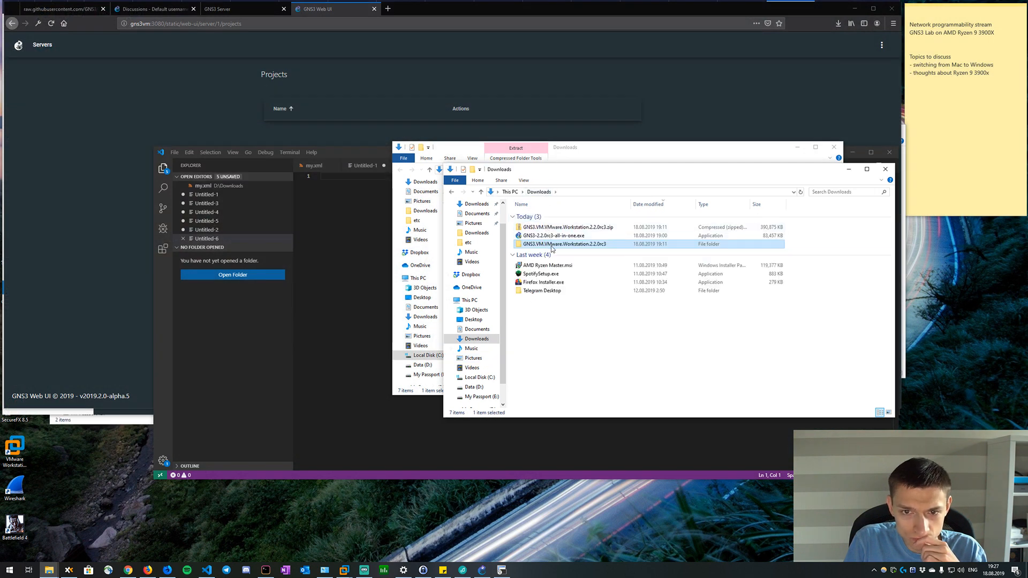
scroll(483, 363, down, 1)
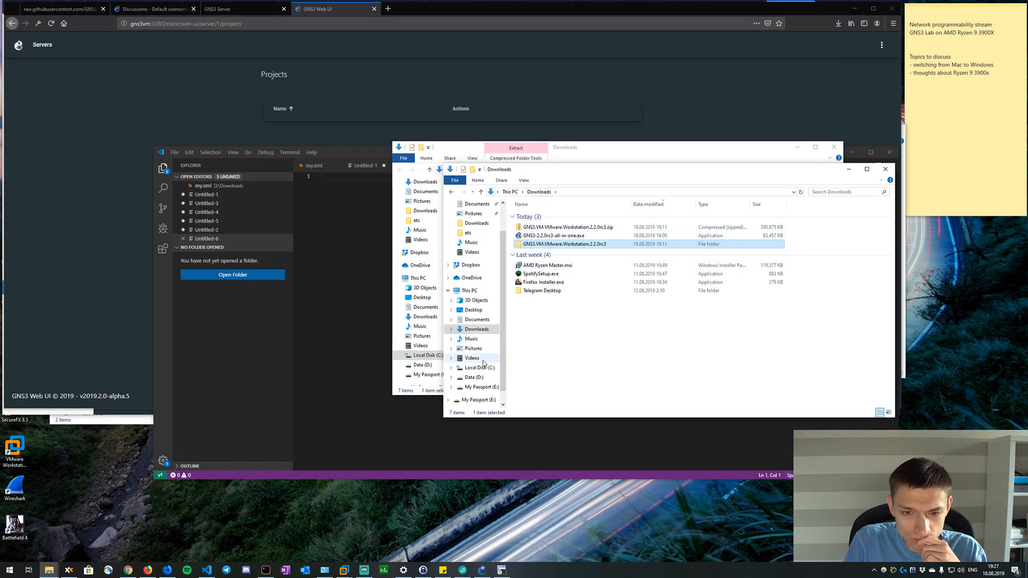
scroll(484, 363, down, 1)
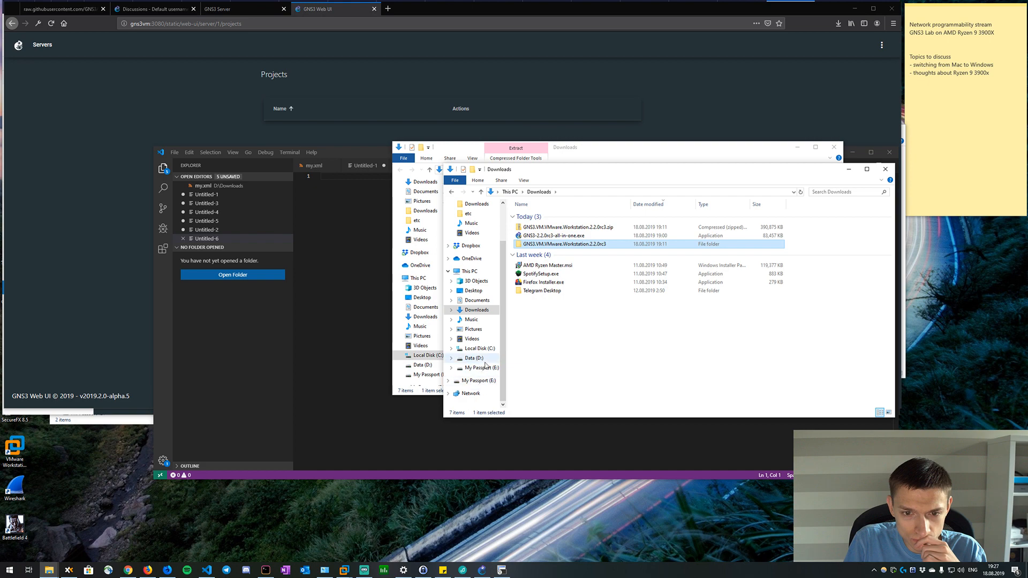
click(482, 359)
double_click(534, 217)
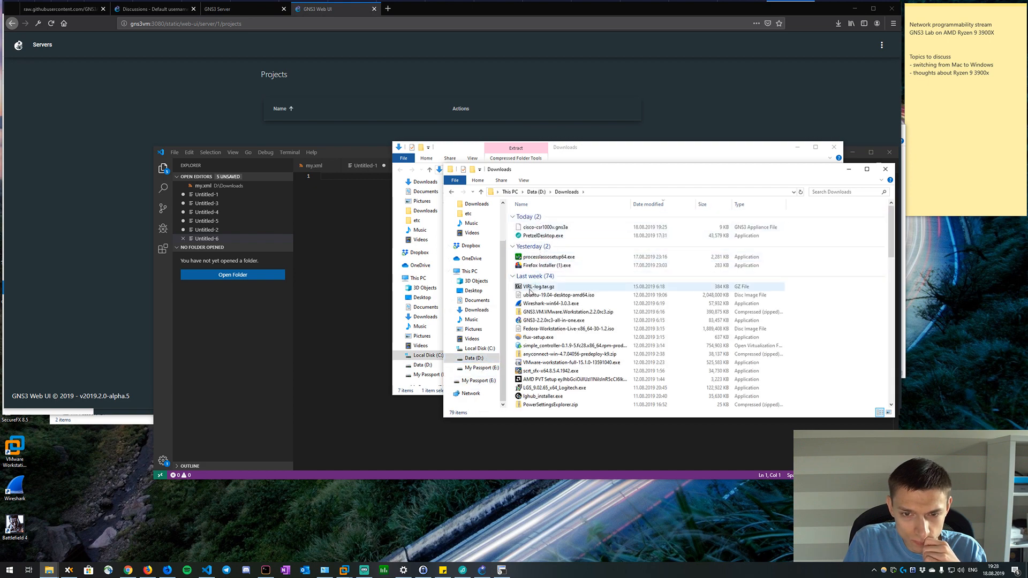
Open cisco-csr1000v.gns3a in an enlarged Visual Studio Code window and examine its 16.12.1a image entry.
drag(545, 228, 332, 222)
drag(513, 156, 435, 91)
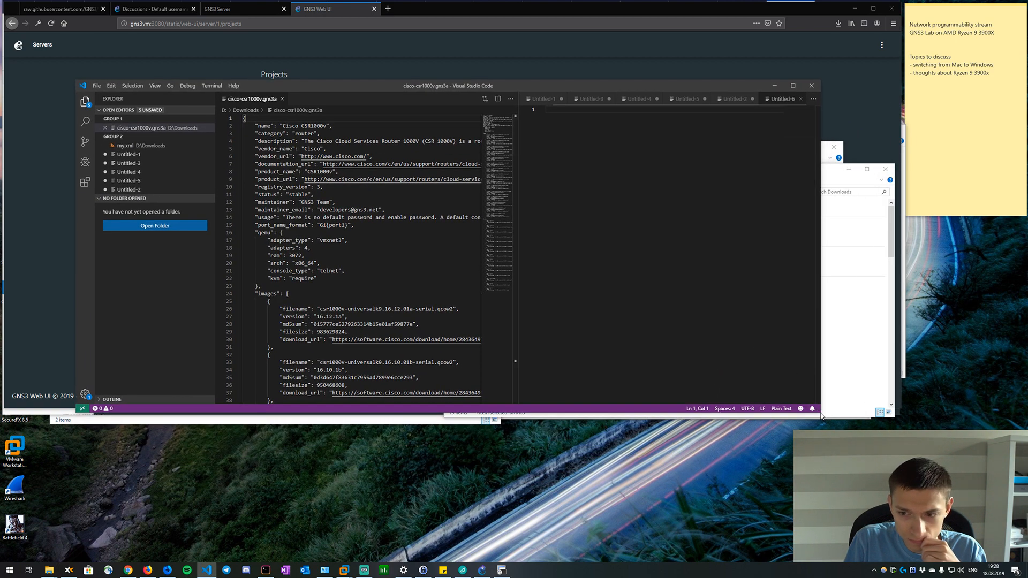
drag(820, 413, 893, 416)
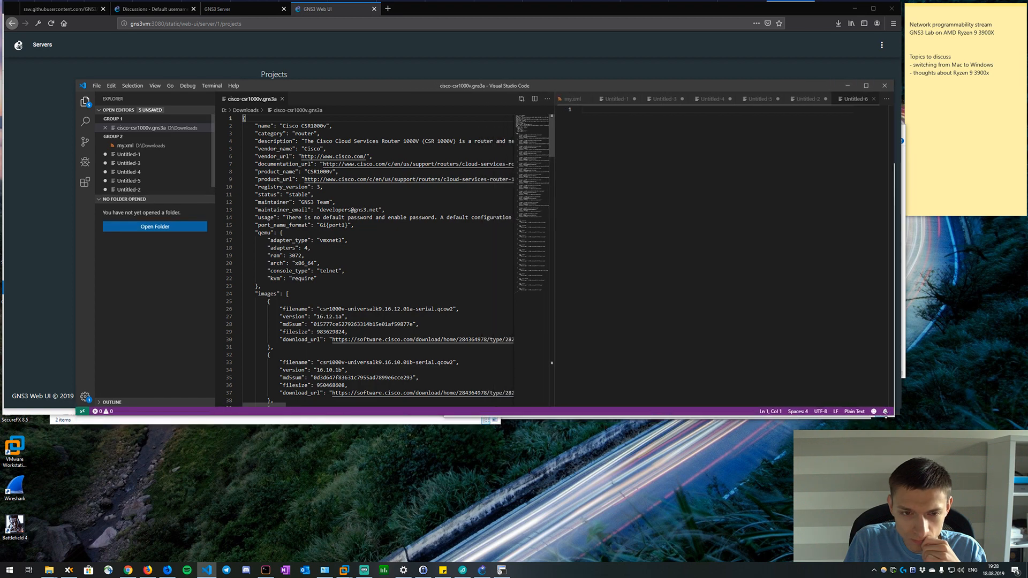
click(483, 311)
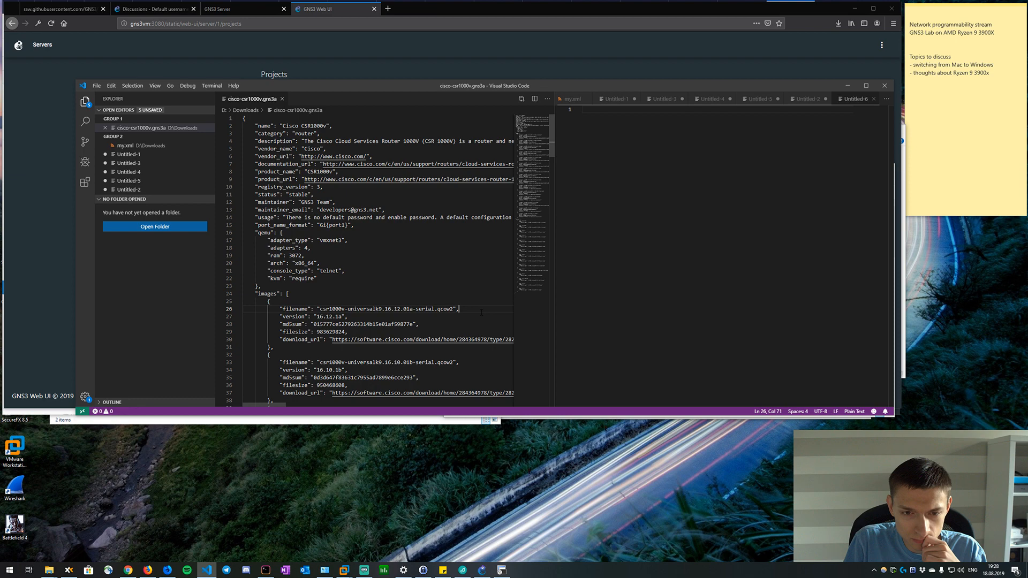
drag(291, 348, 243, 287)
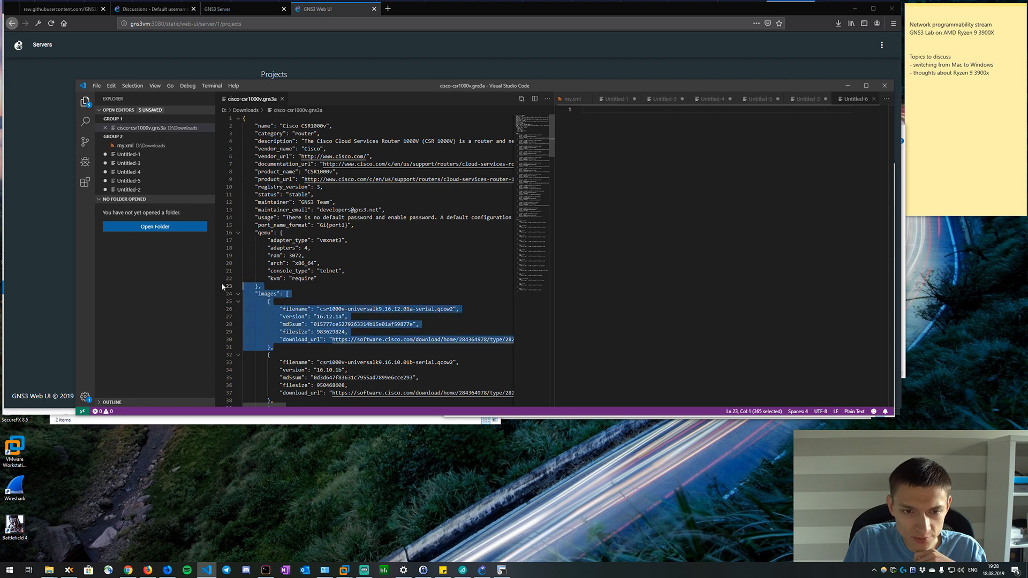
click(348, 316)
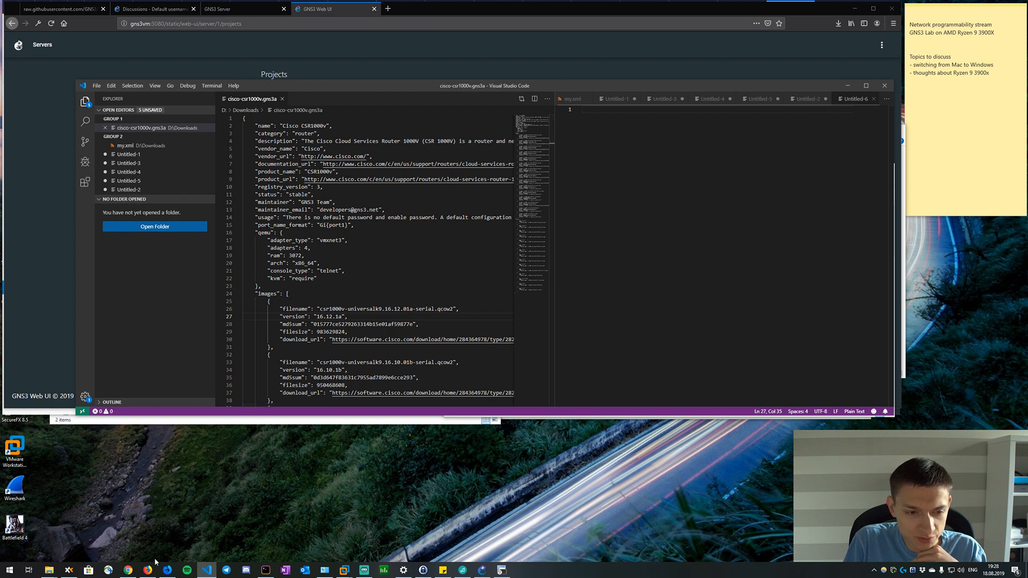
Try to open cisco-csr1000v.gns3a straight from File Explorer, declining and closing the second GNS3 instance.
click(482, 570)
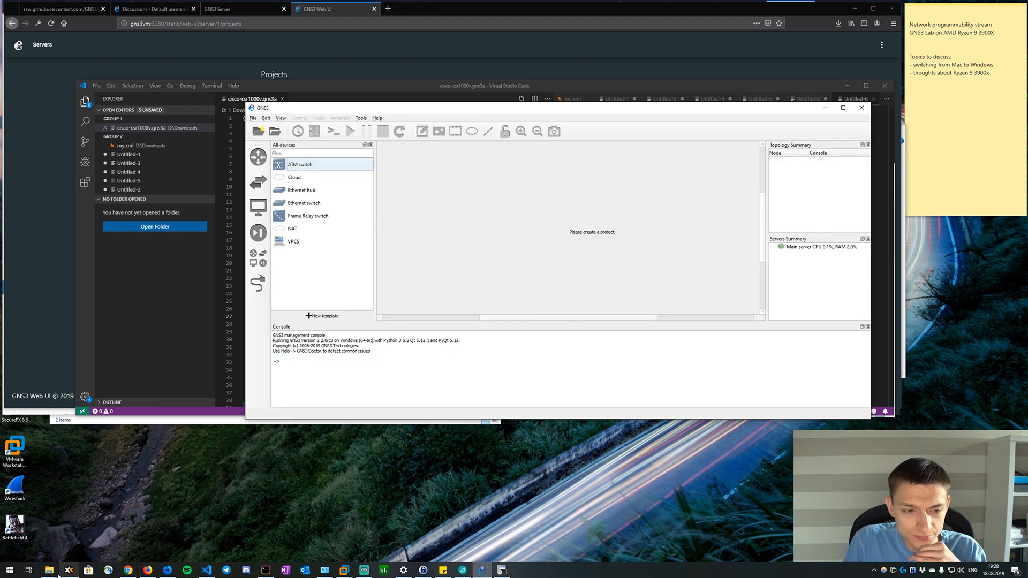
mouse_move(50, 572)
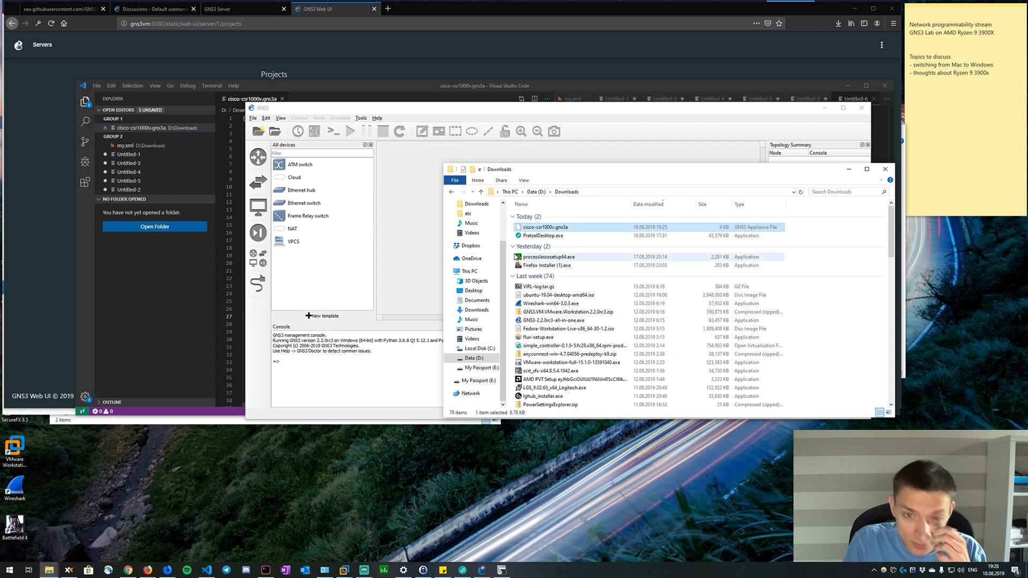
double_click(551, 229)
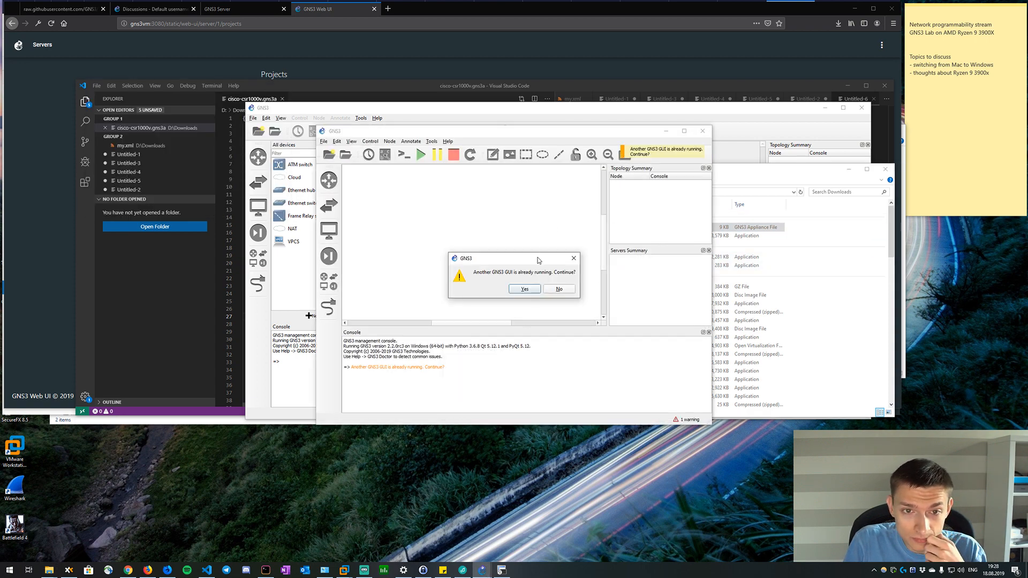
click(557, 290)
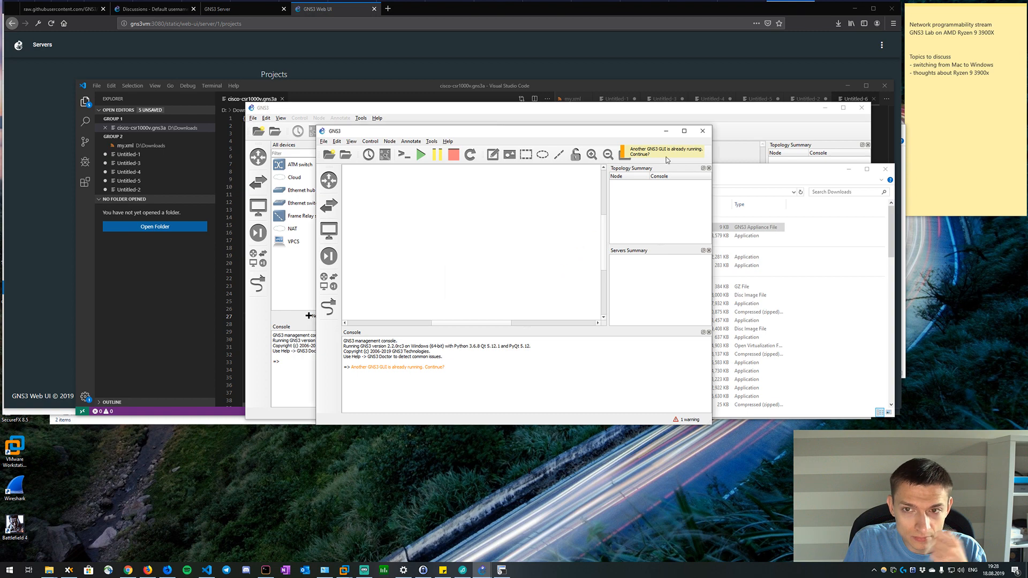
click(703, 132)
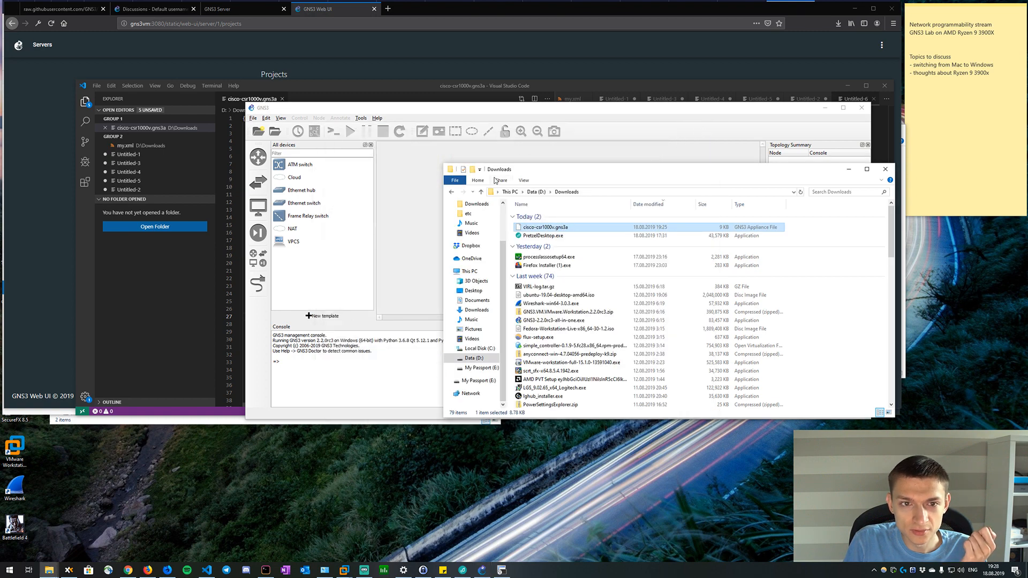
Import the appliance file cisco-csr1000v.gns3a from the Downloads folder on drive D into GNS3.
click(405, 306)
click(253, 119)
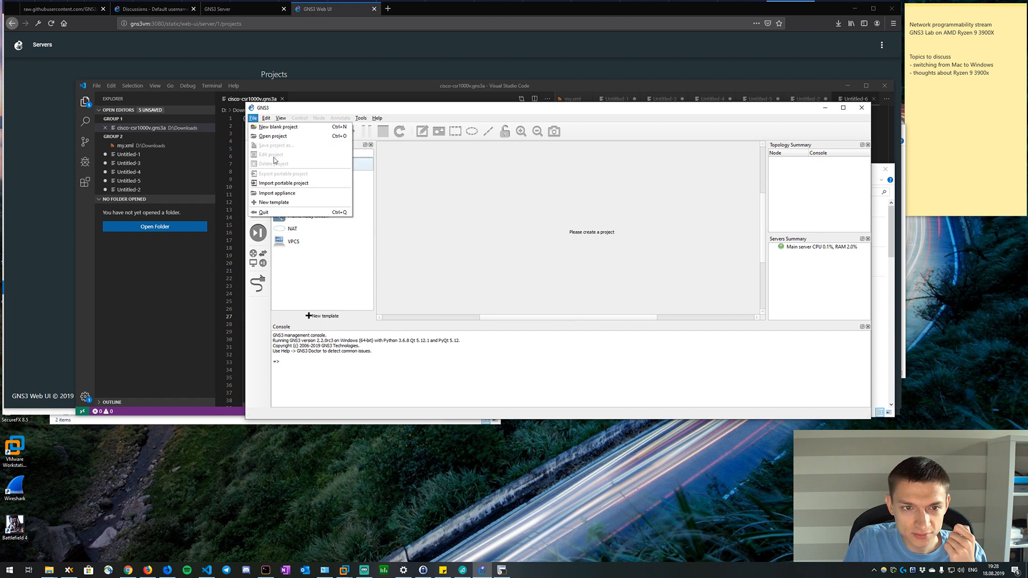
click(276, 192)
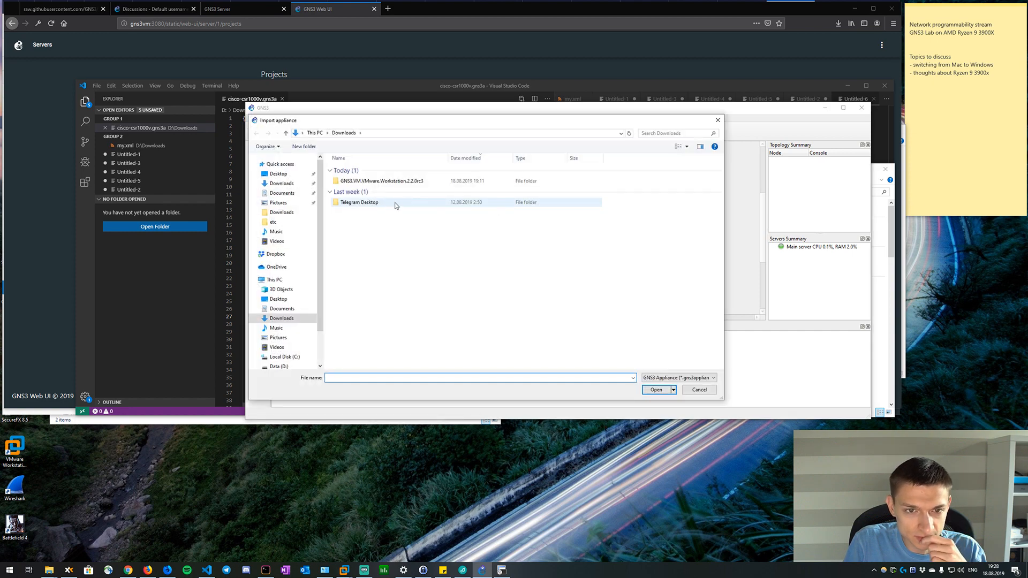
scroll(292, 340, down, 1)
click(282, 350)
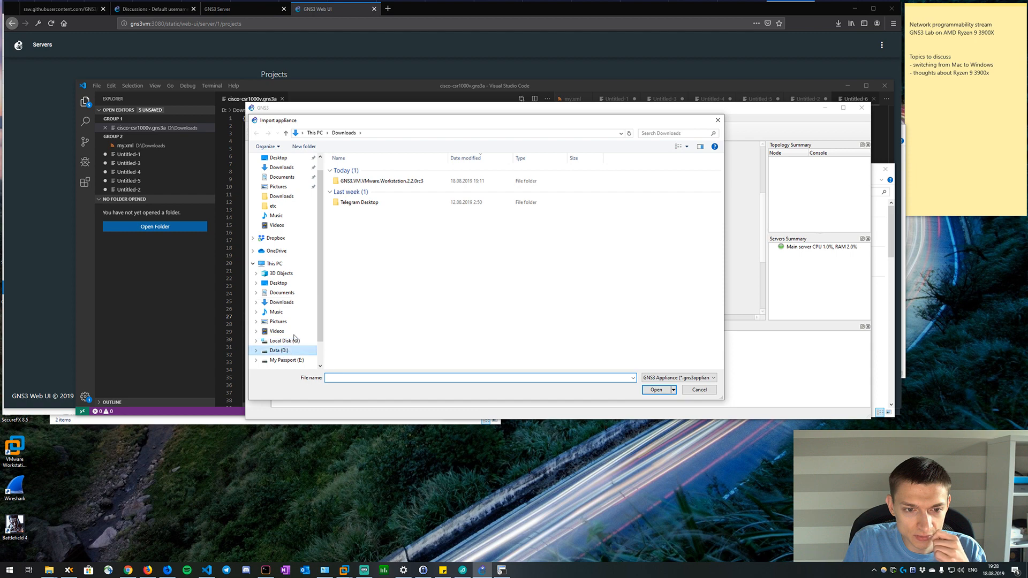
double_click(362, 171)
double_click(363, 181)
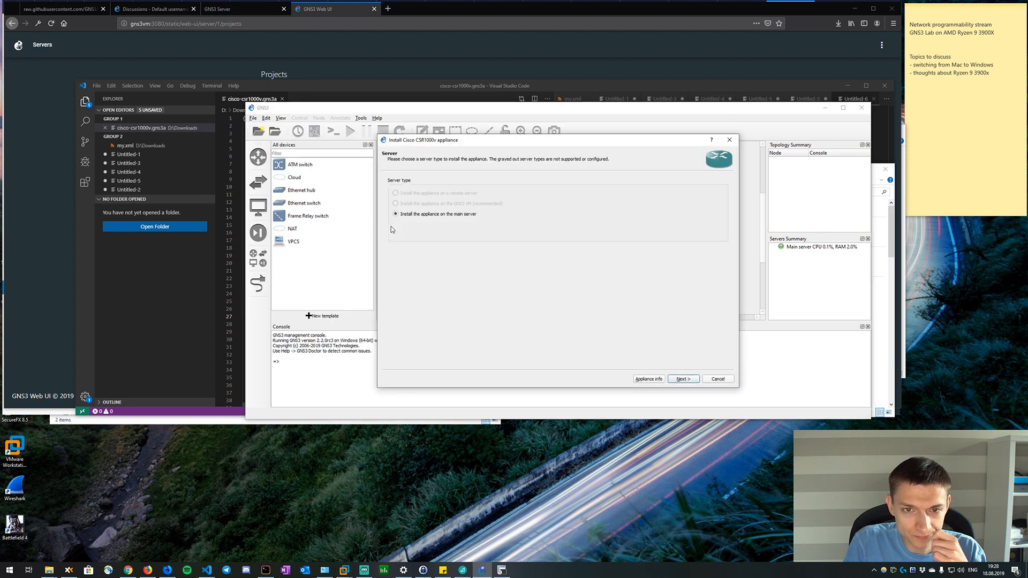
Install the CSR1000v appliance on the main server and use the /usr/bin/qemu-system-x86_64 (v3.1.0) binary.
click(689, 380)
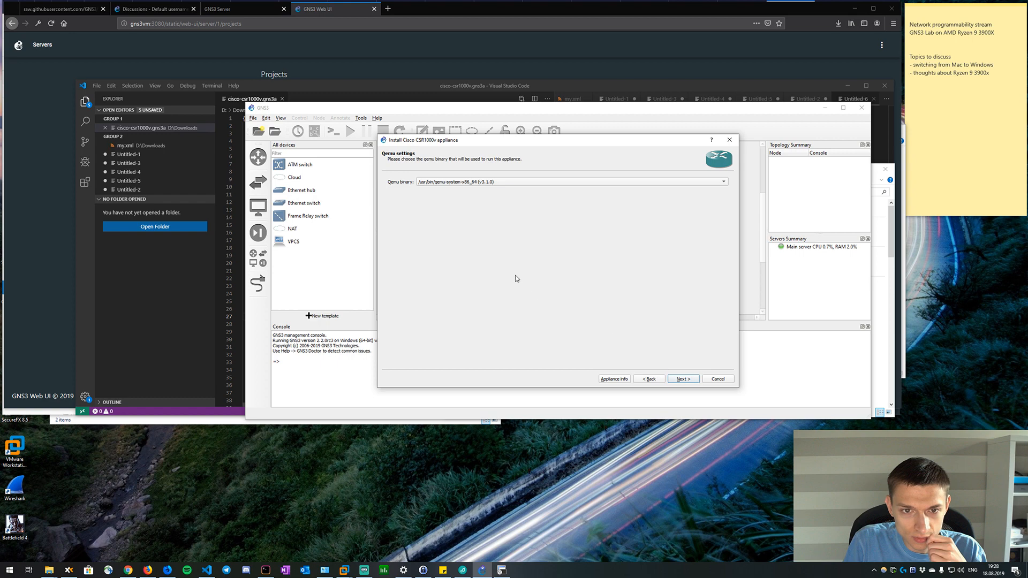
click(513, 183)
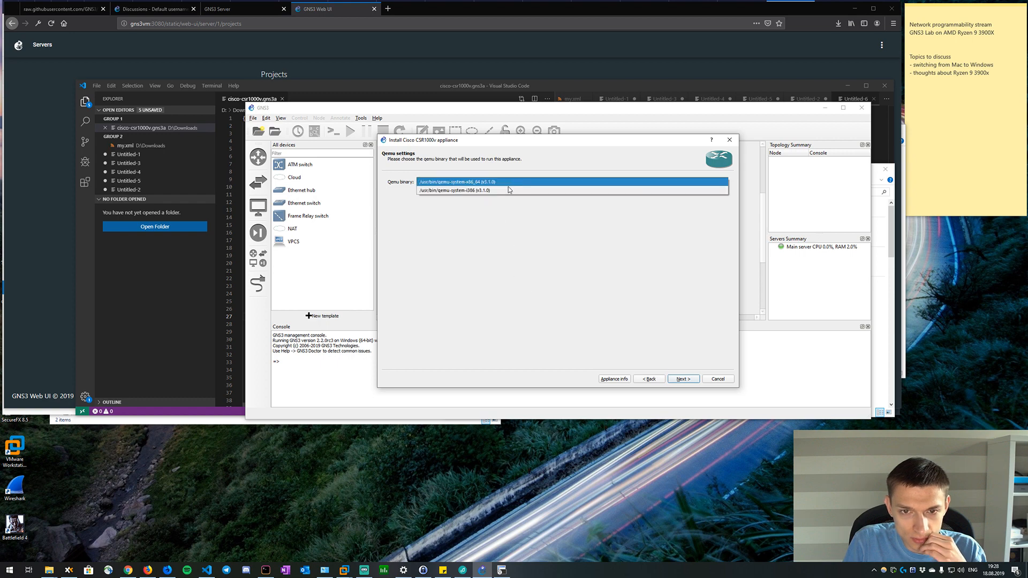
click(513, 233)
click(679, 380)
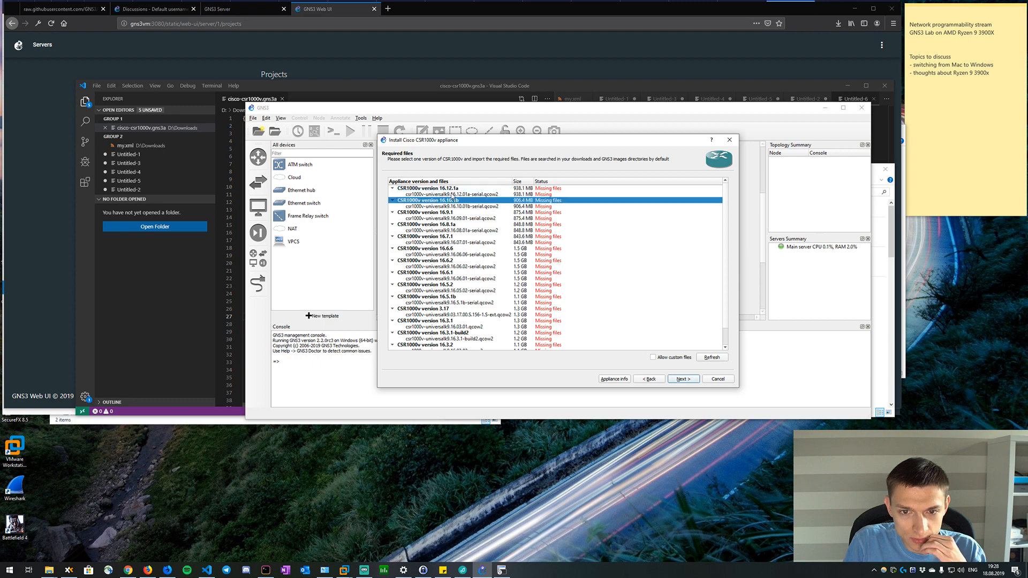
Import csr1000v-universalk9.16.12.01a-serial.qcow2 for CSR1000v version 16.12.1a from drive D's OneDrive/images/qemu/csr1000v folder and expand that version's entry.
click(452, 196)
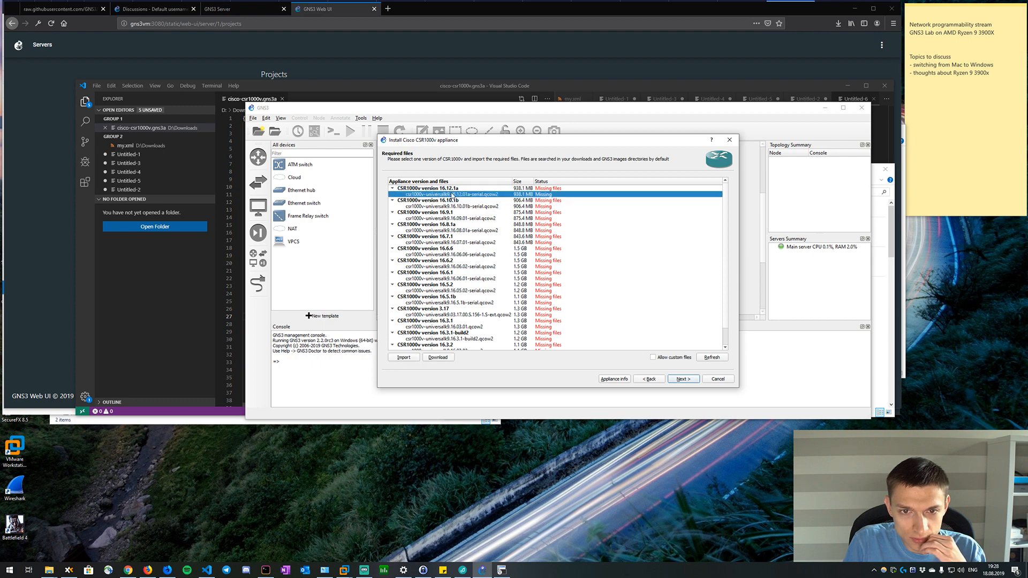
click(412, 358)
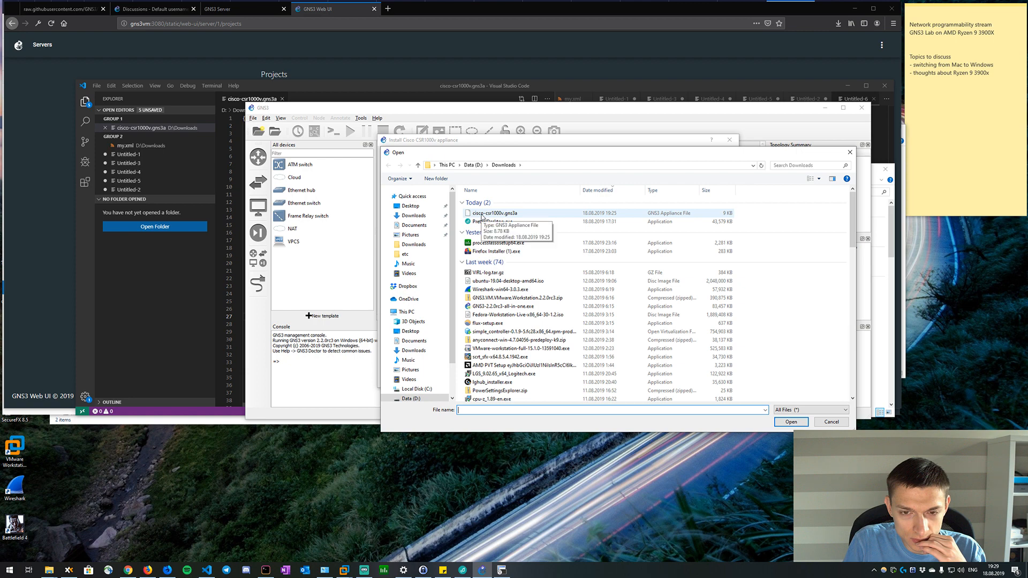
click(411, 399)
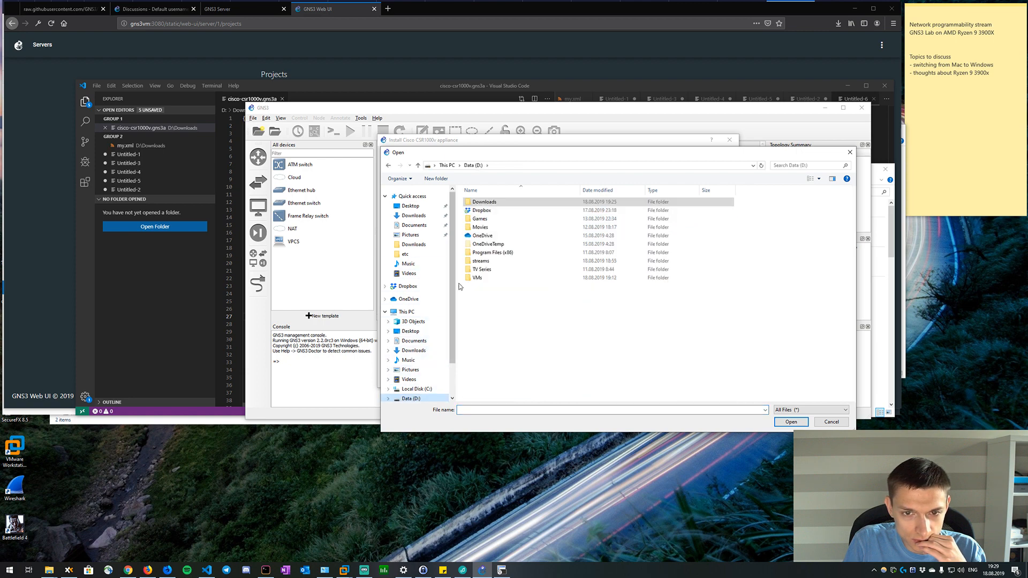
double_click(485, 236)
double_click(492, 206)
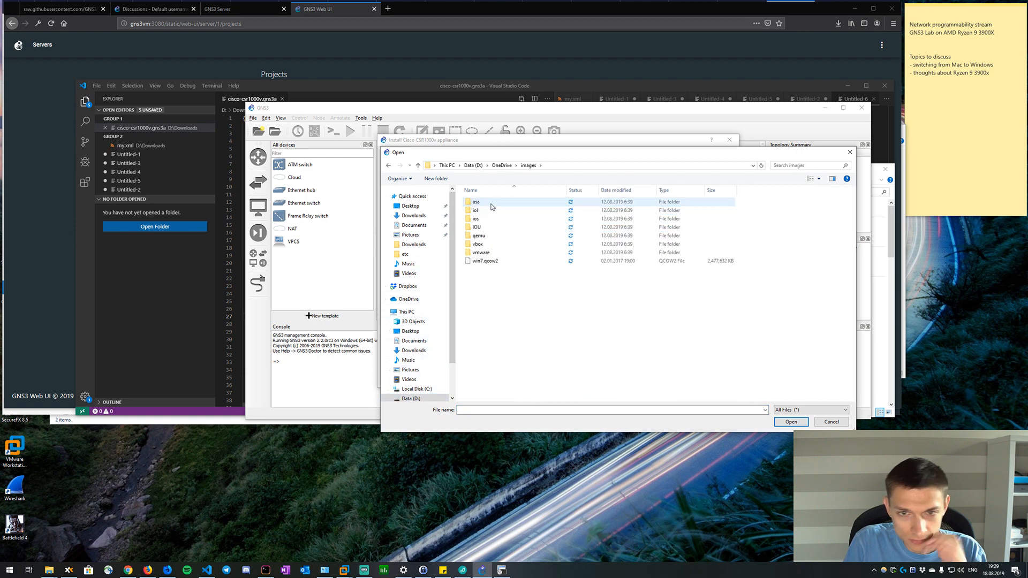
double_click(488, 235)
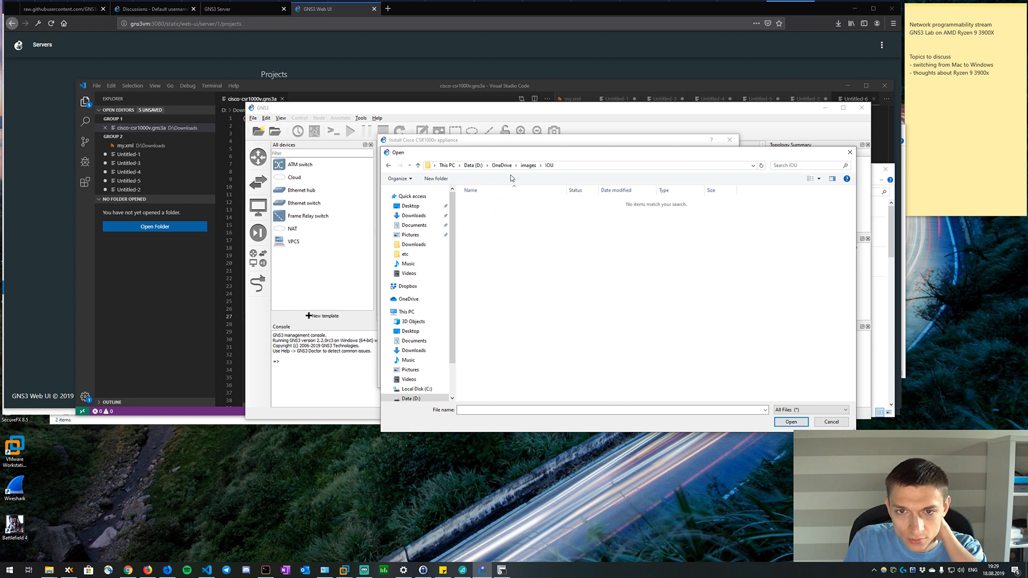
click(528, 165)
double_click(488, 244)
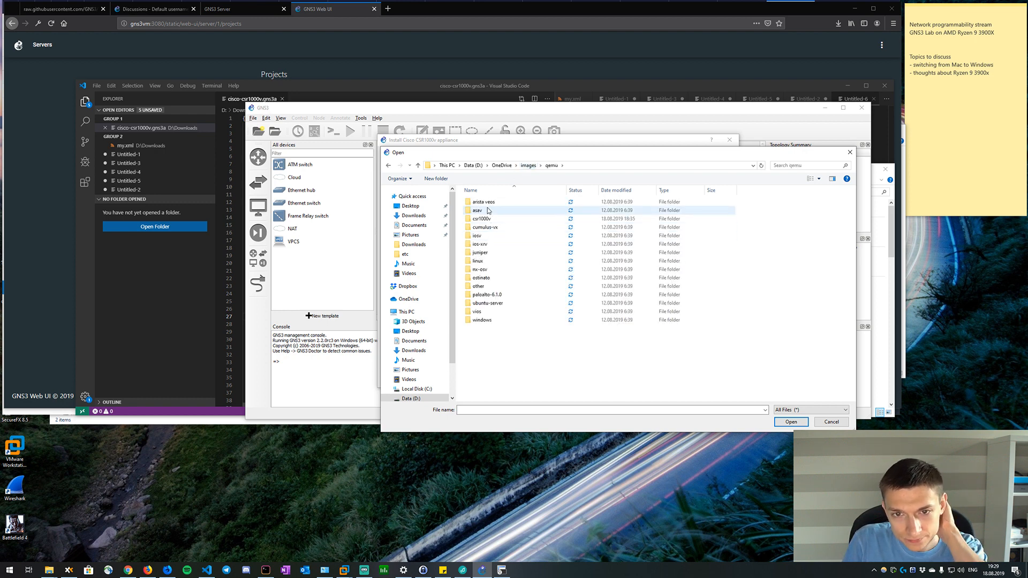
double_click(484, 218)
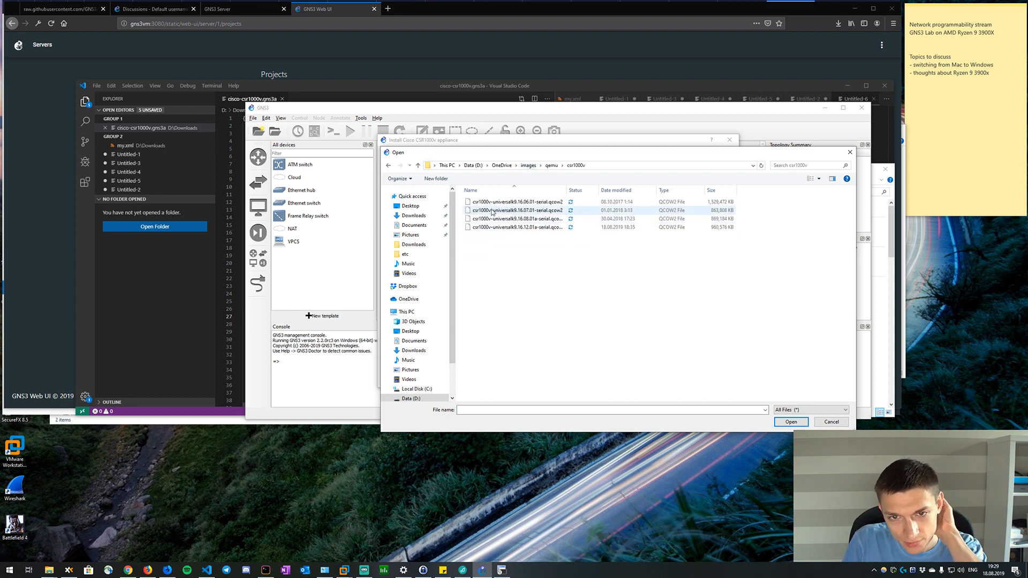
double_click(540, 227)
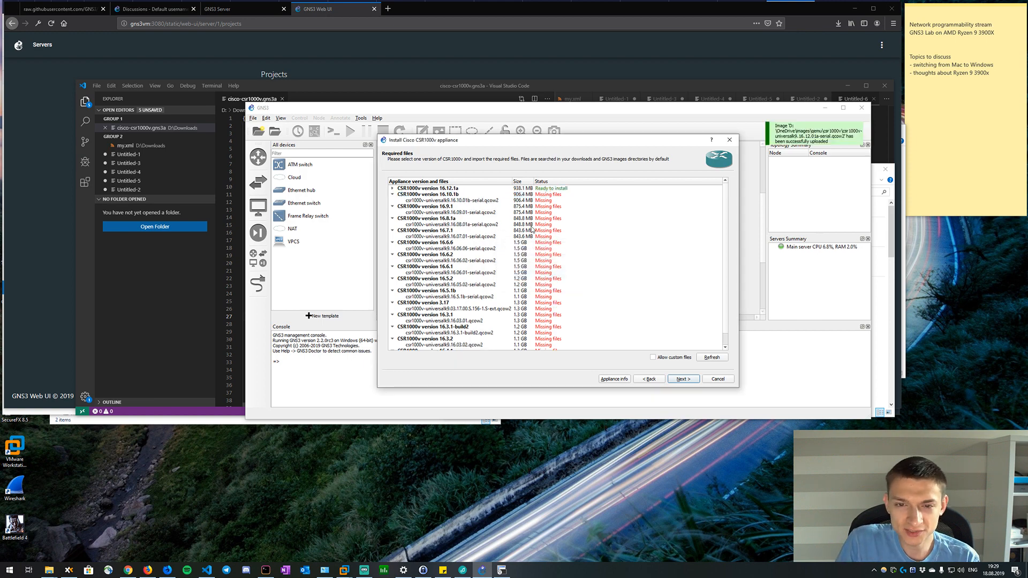
click(391, 190)
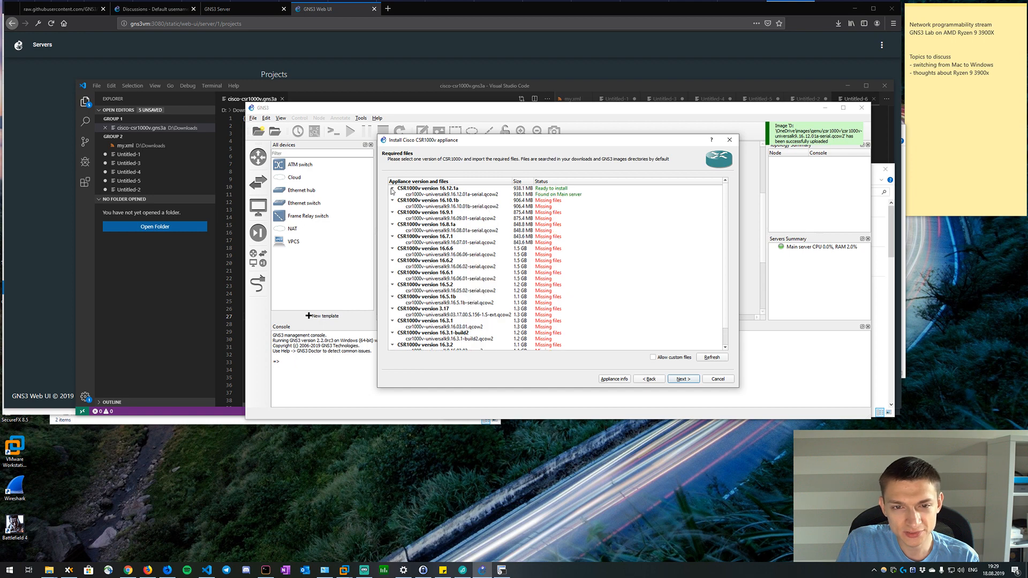
Install CSR1000v version 16.12.1a from its imported qcow2 image and complete the appliance wizard.
click(489, 195)
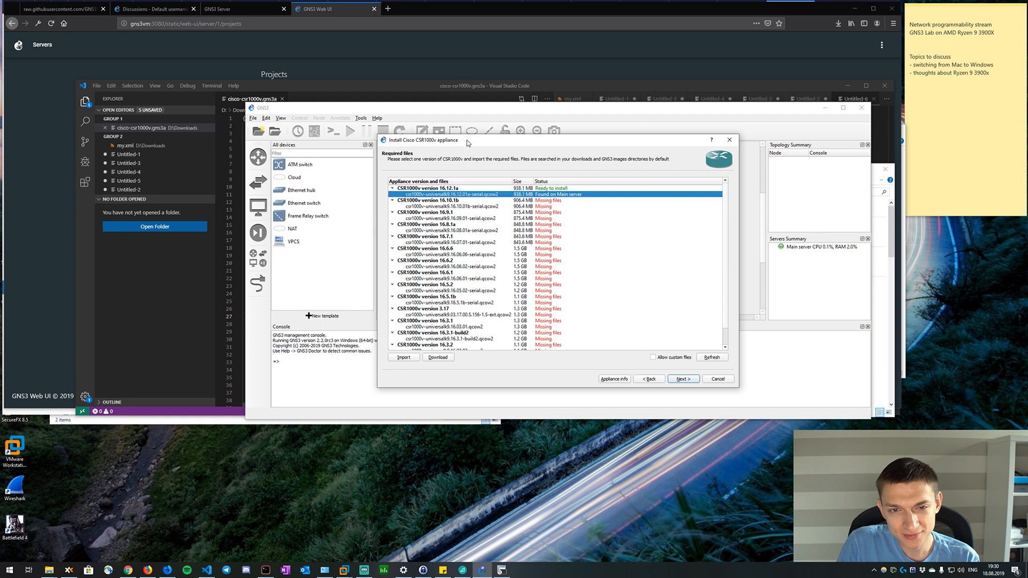
drag(469, 143, 505, 166)
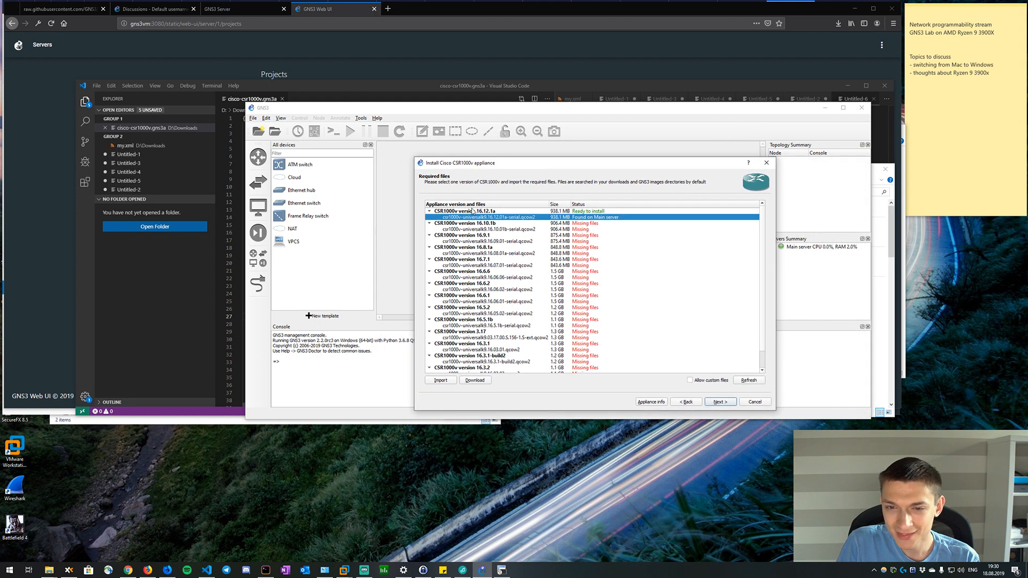
click(721, 402)
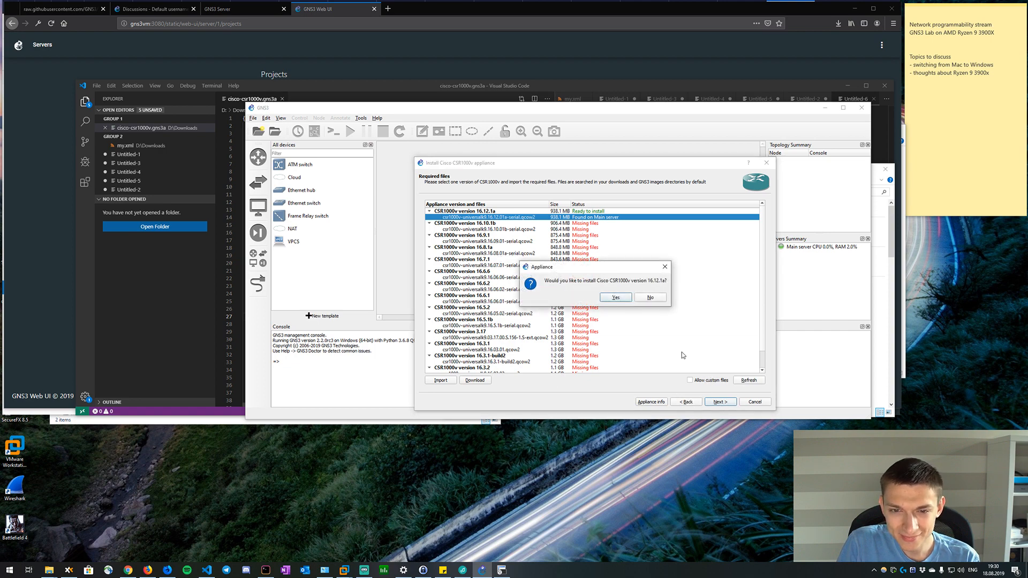
click(616, 298)
click(720, 402)
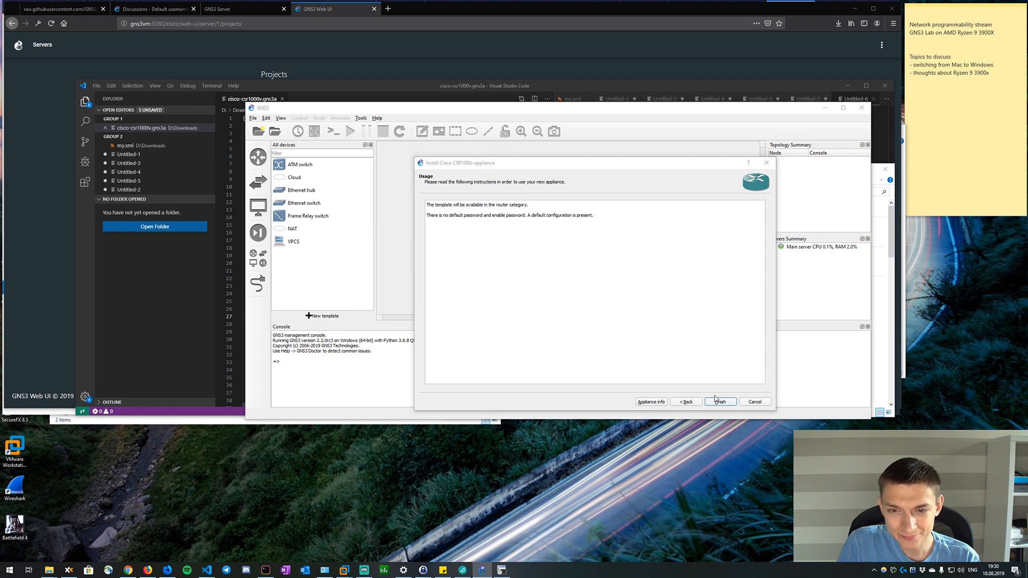
click(638, 275)
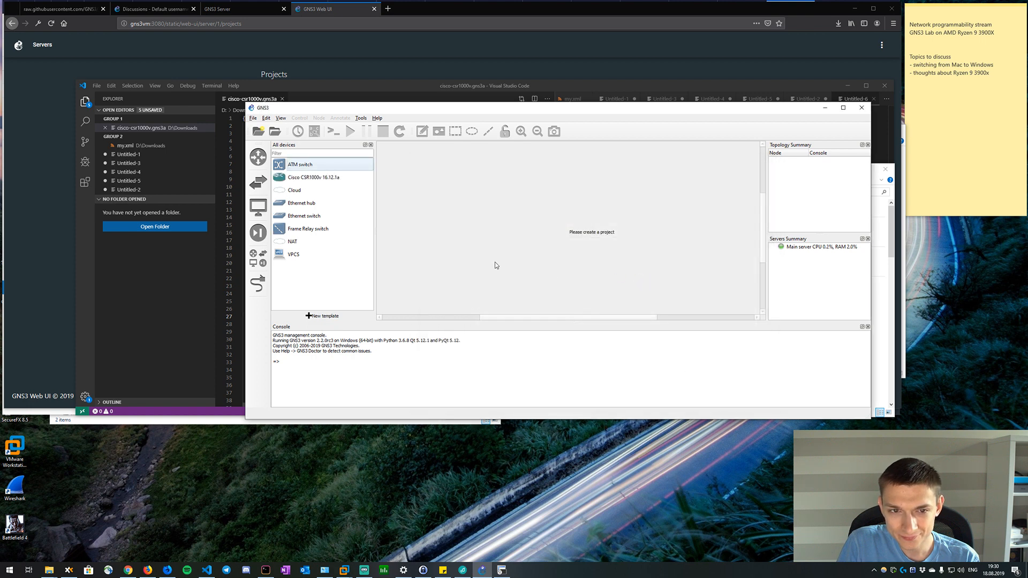
Open the configuration of the Cisco CSR1000v 16.12.1a template and set its default name format to R{0}.
click(346, 179)
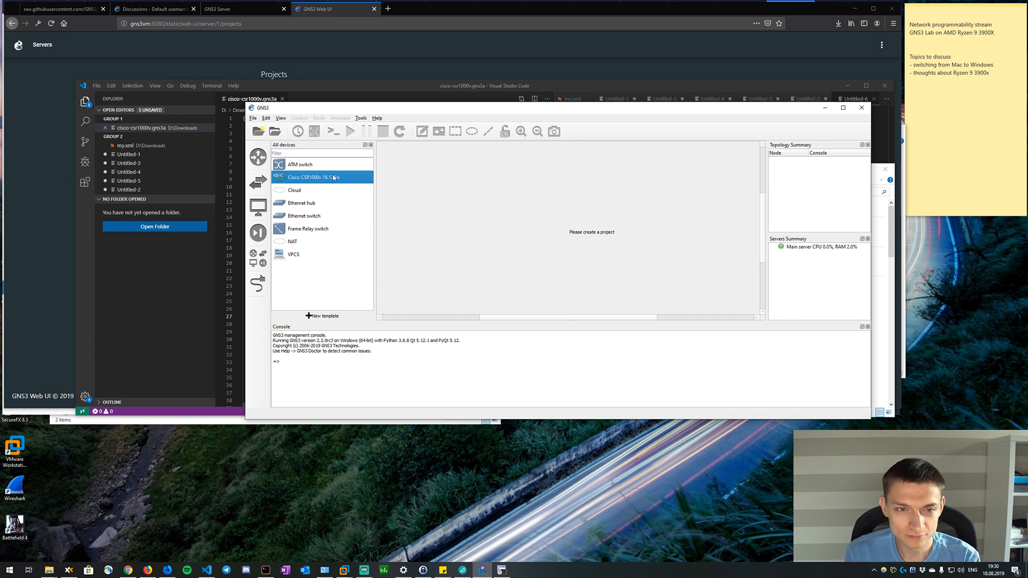
right_click(315, 181)
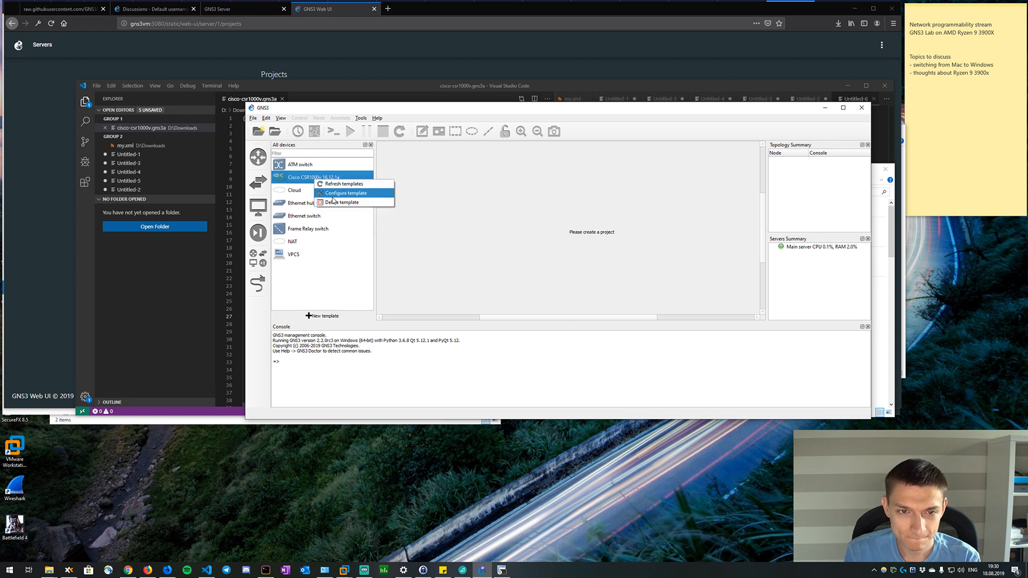
click(350, 193)
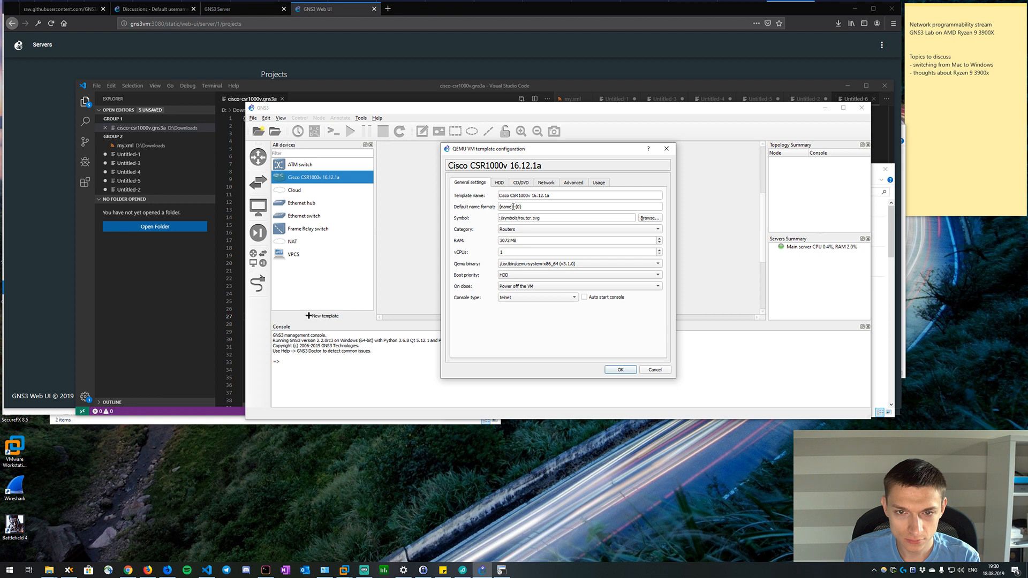
drag(513, 206, 522, 207)
key(BackSpace)
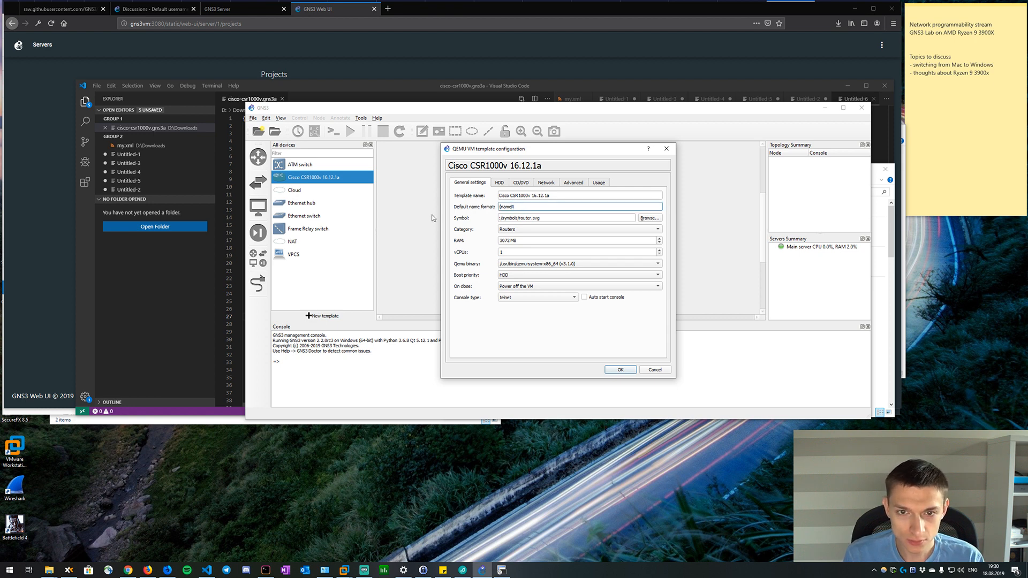
key(BackSpace)
key(BackSpace)
key(BackSpace)
key(BackSpace)
text(R)
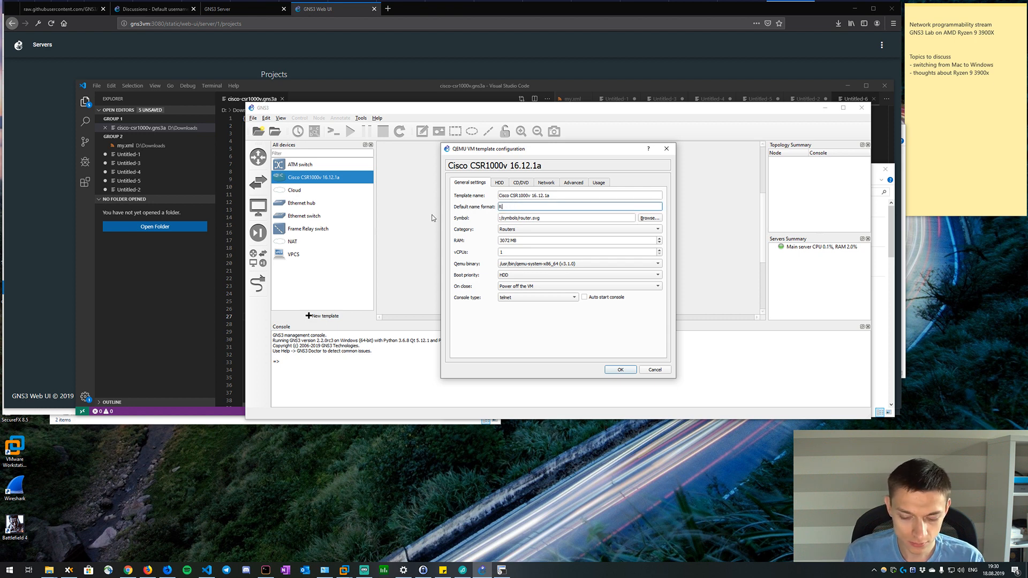
text({0})
key(BackSpace)
key(BackSpace)
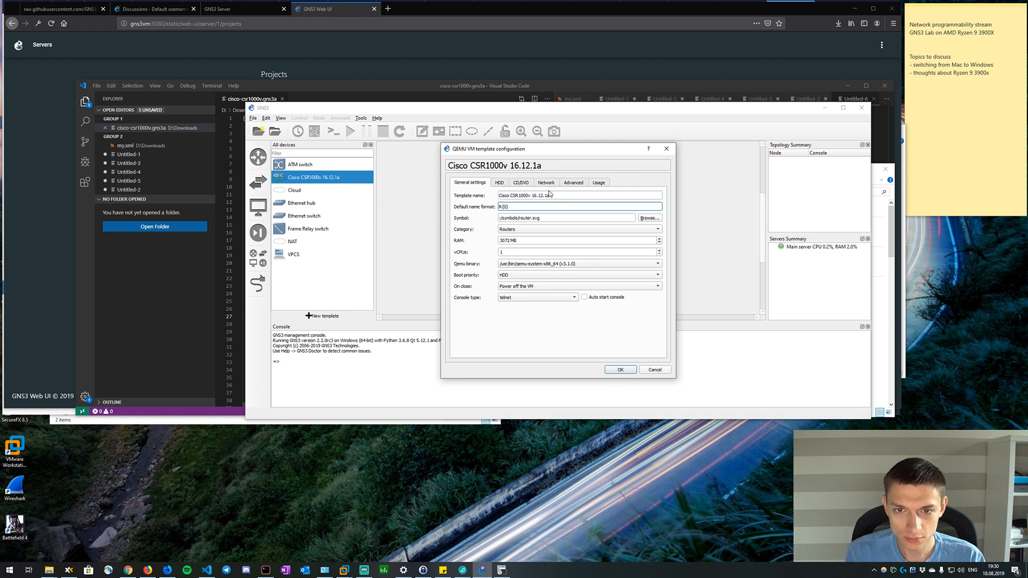
Rename the template as CSR1000v 16.12.1a by removing the Cisco prefix.
drag(552, 194, 529, 195)
key(BackSpace)
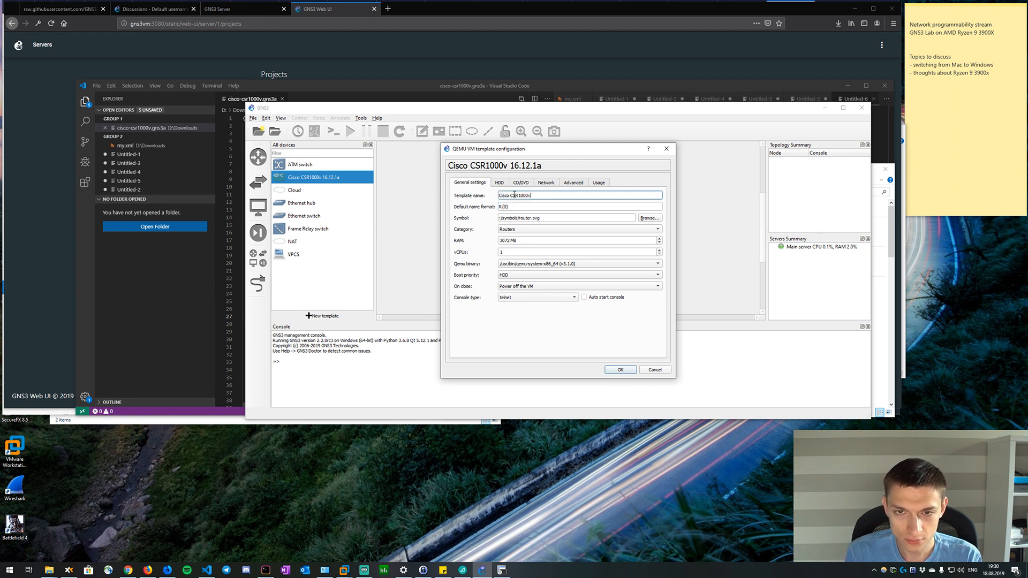
key(ctrl+z)
click(510, 195)
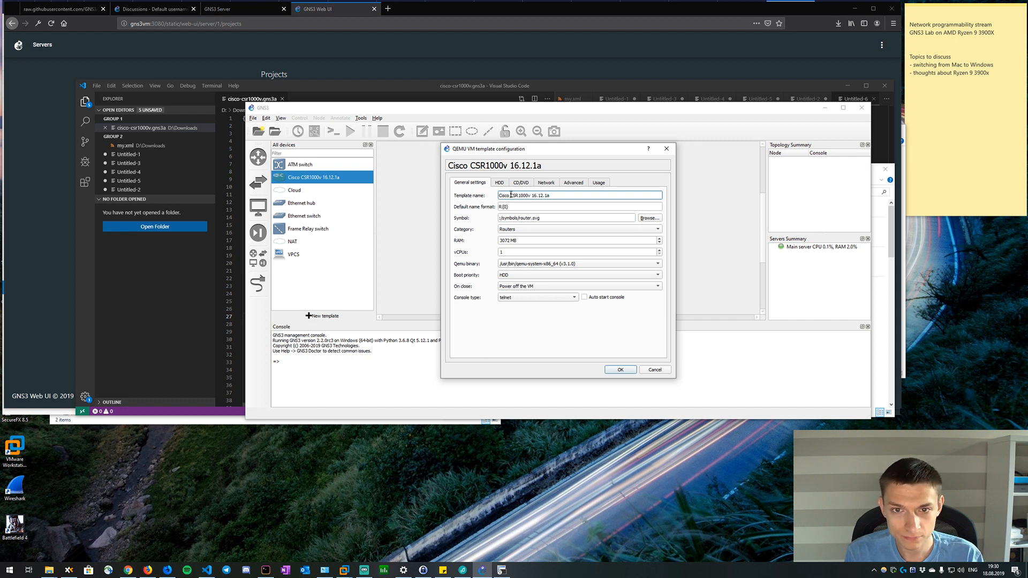
drag(508, 195, 458, 195)
key(BackSpace)
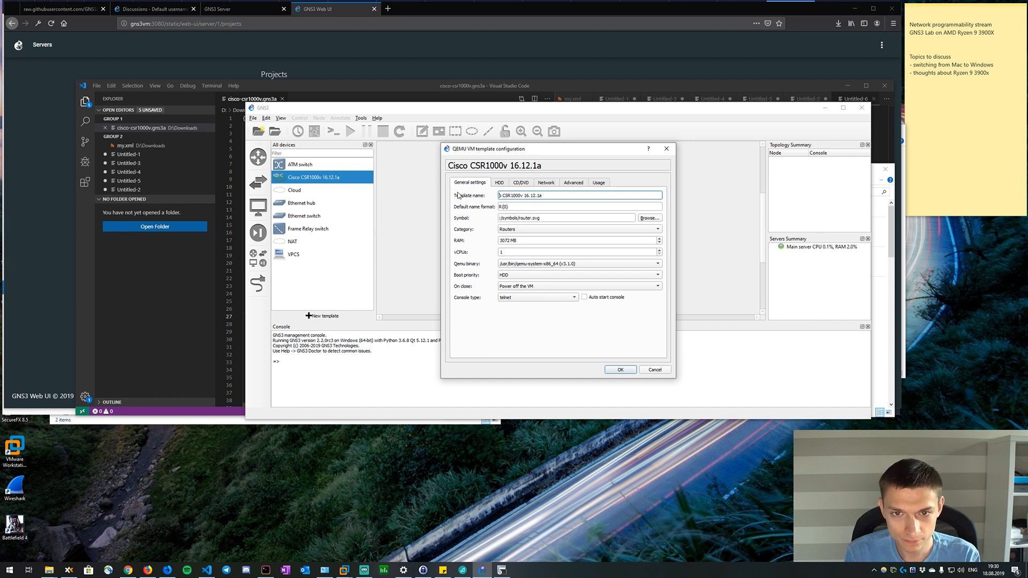
key(BackSpace)
key(BackSpace)
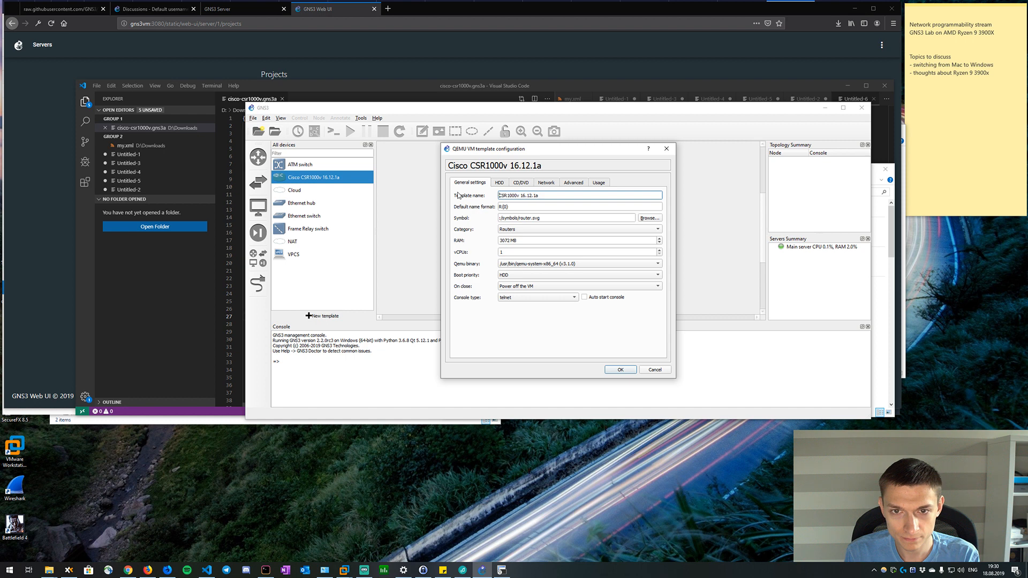
click(557, 195)
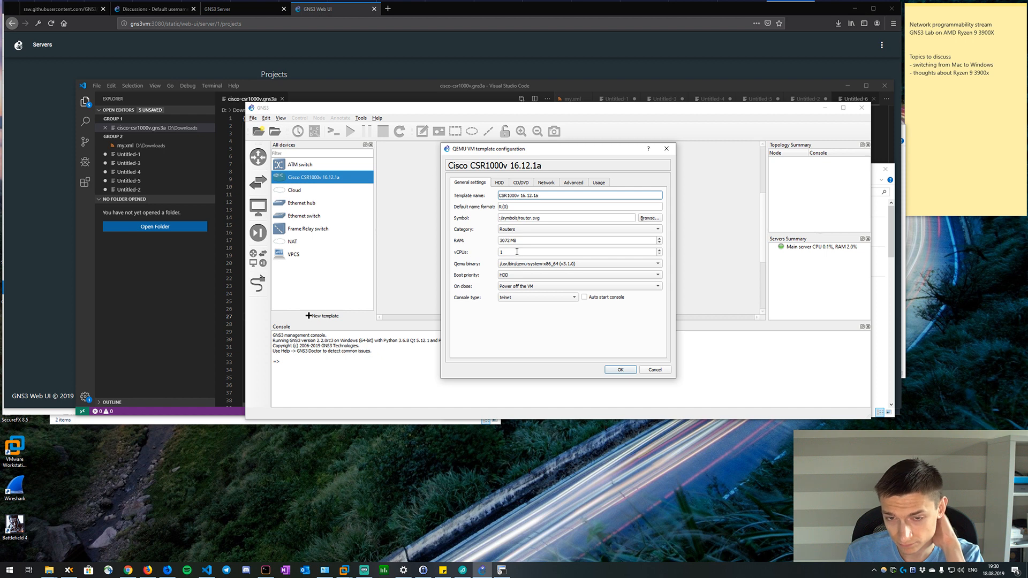
Set the template's vCPUs to 2 and review its disk, advanced and usage settings.
click(659, 250)
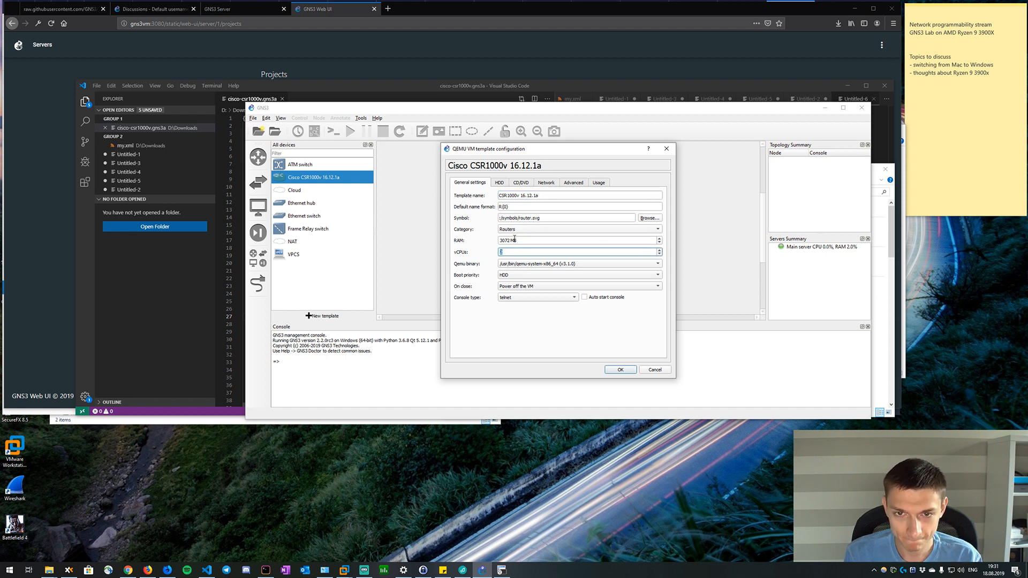
click(500, 183)
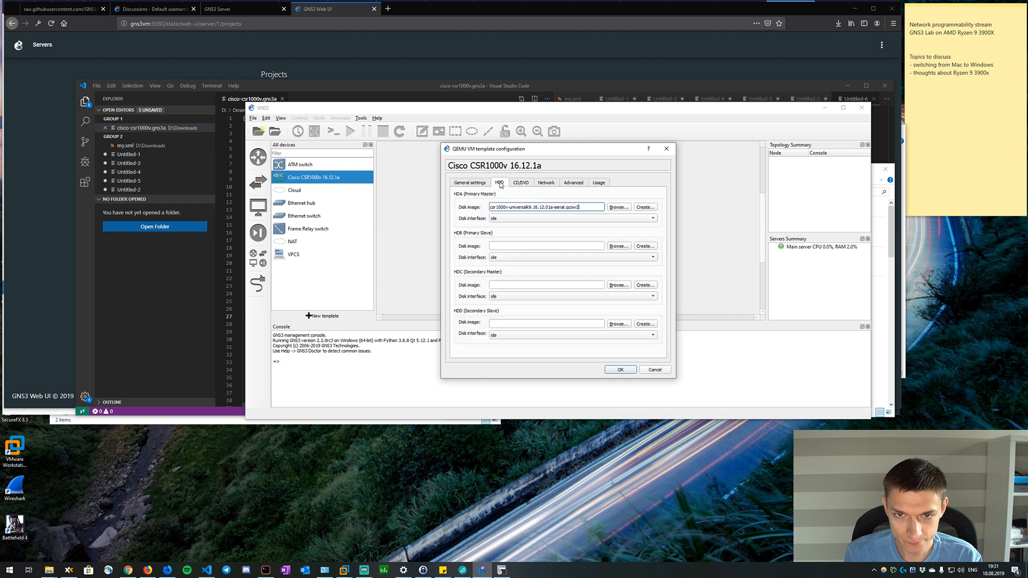
click(574, 184)
click(605, 184)
click(576, 185)
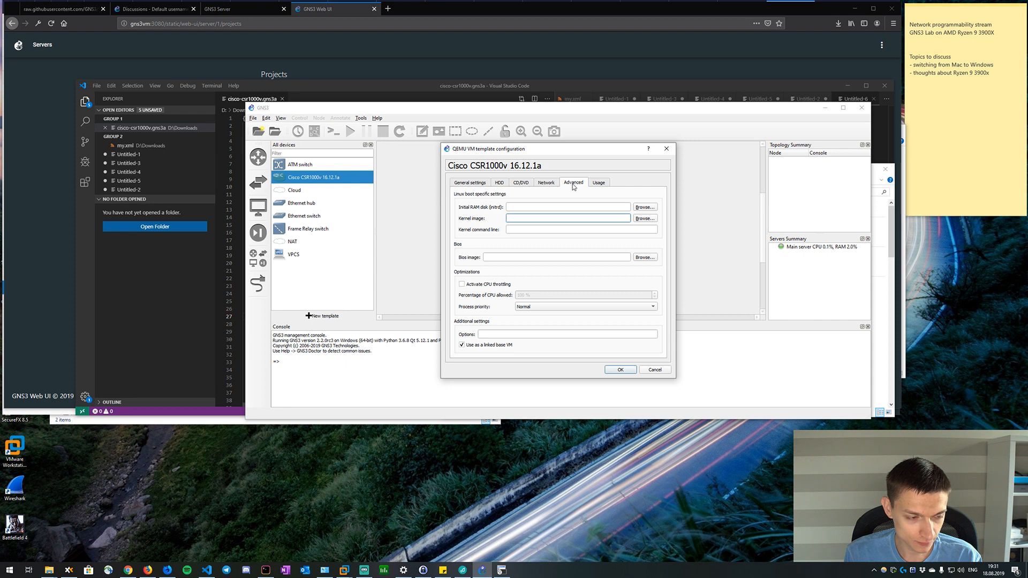
click(471, 183)
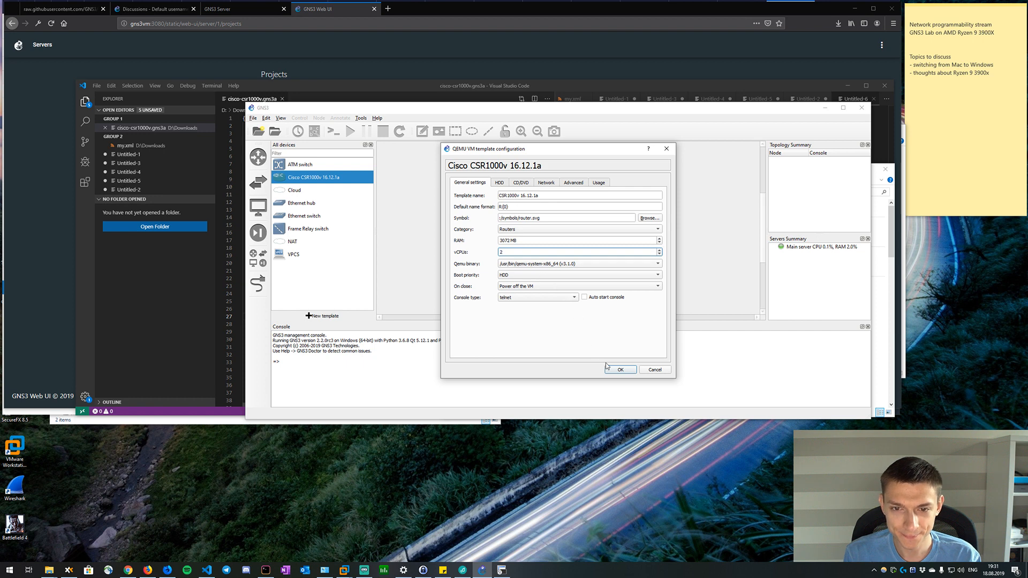
click(627, 372)
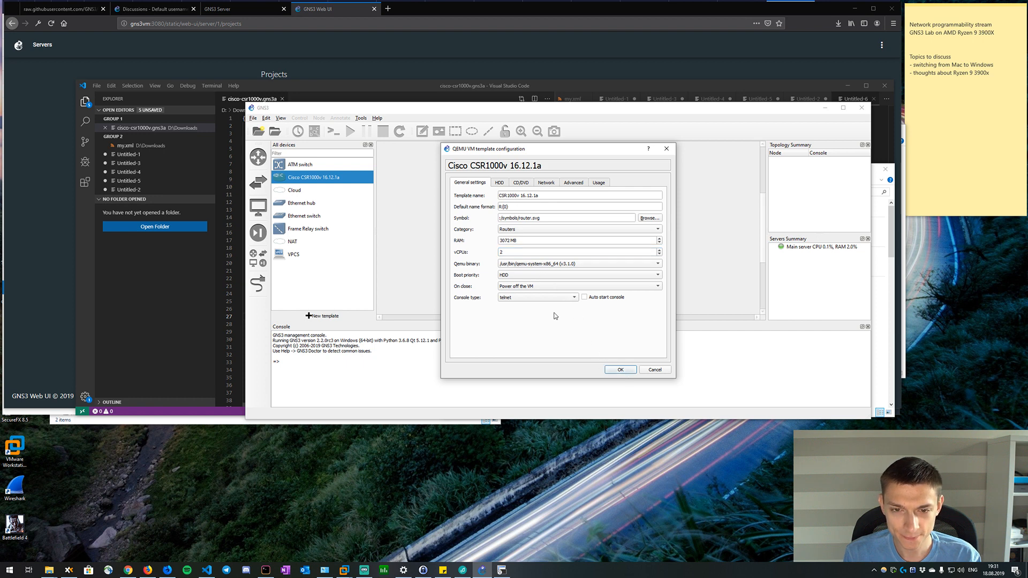
Check the template's on-close options, keep Power off the VM, and save the template configuration.
click(538, 288)
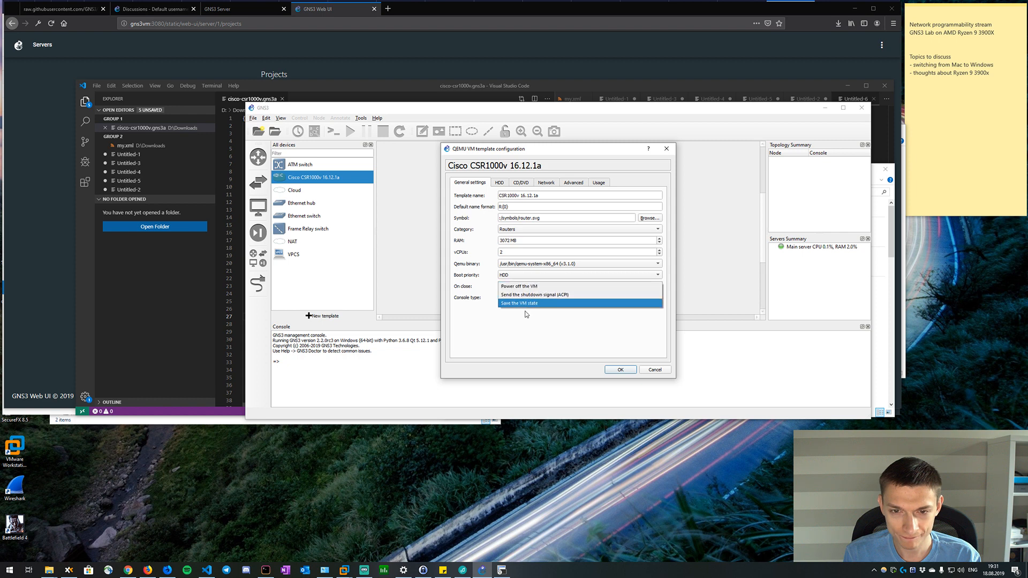
click(525, 323)
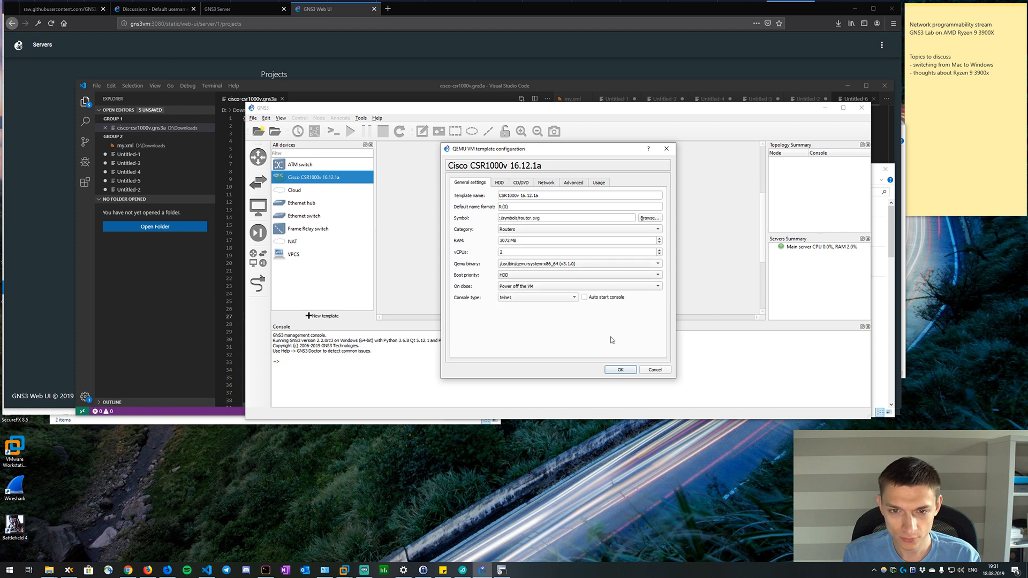
double_click(503, 252)
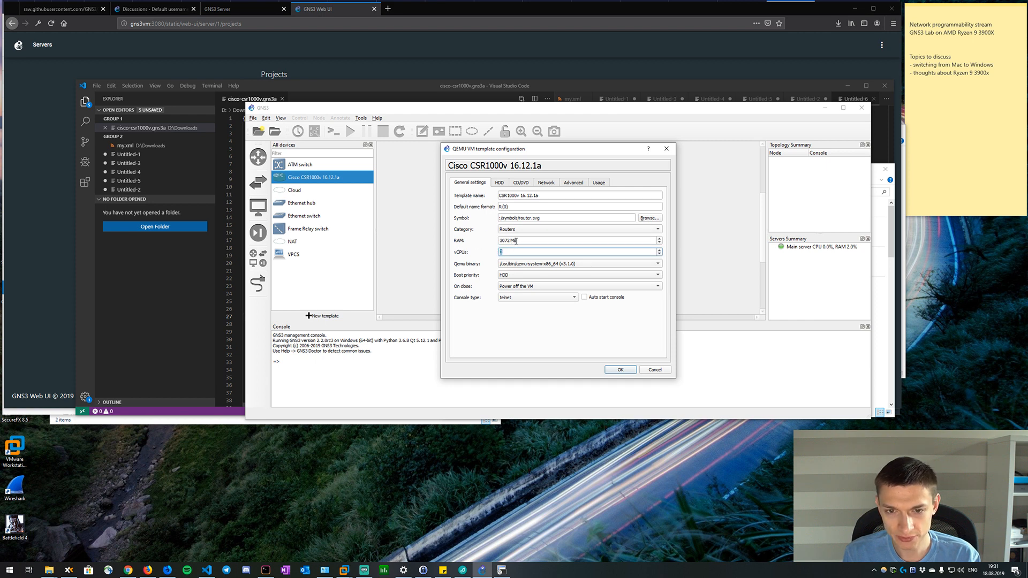
double_click(511, 240)
double_click(503, 251)
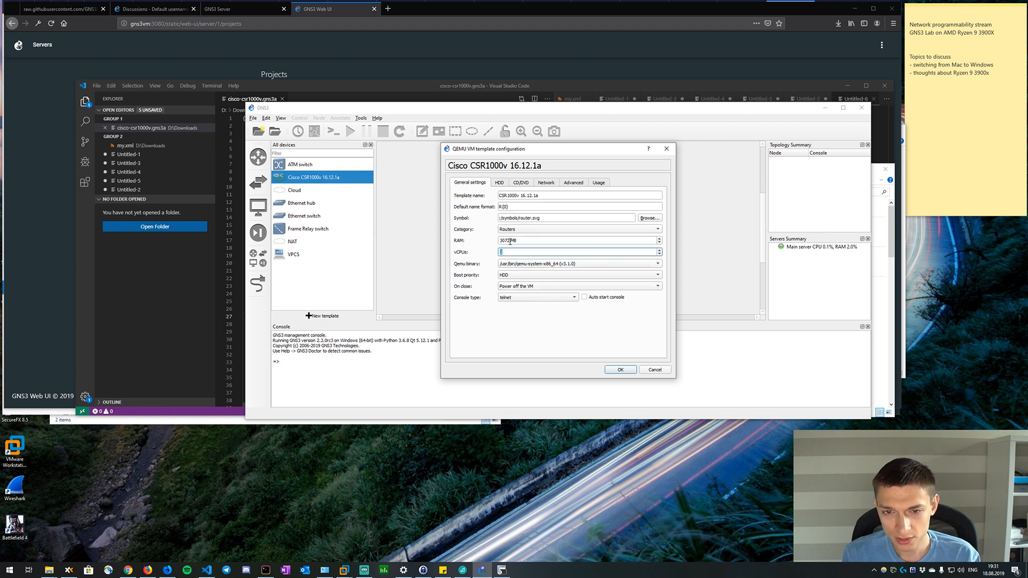
click(620, 370)
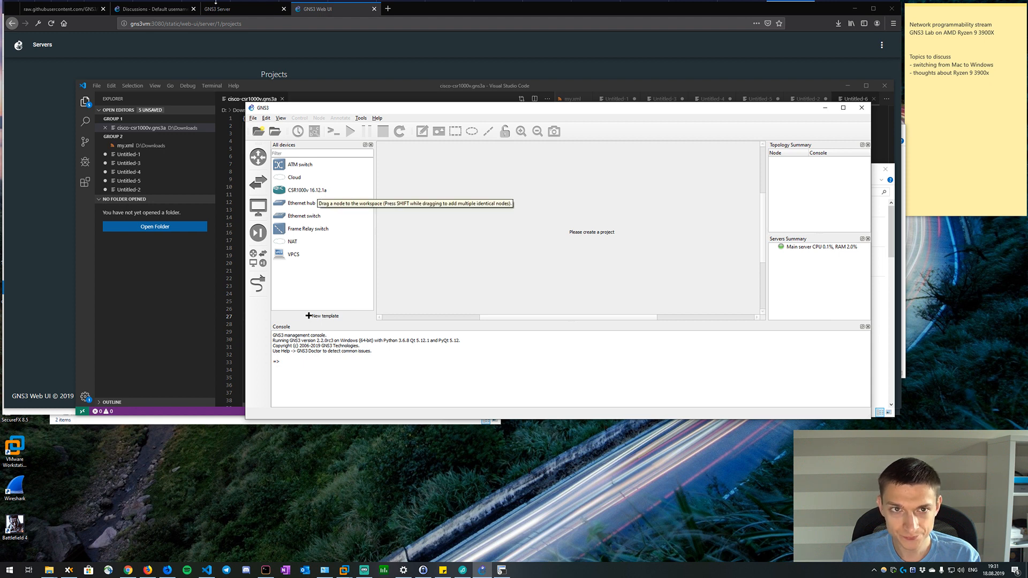
click(157, 24)
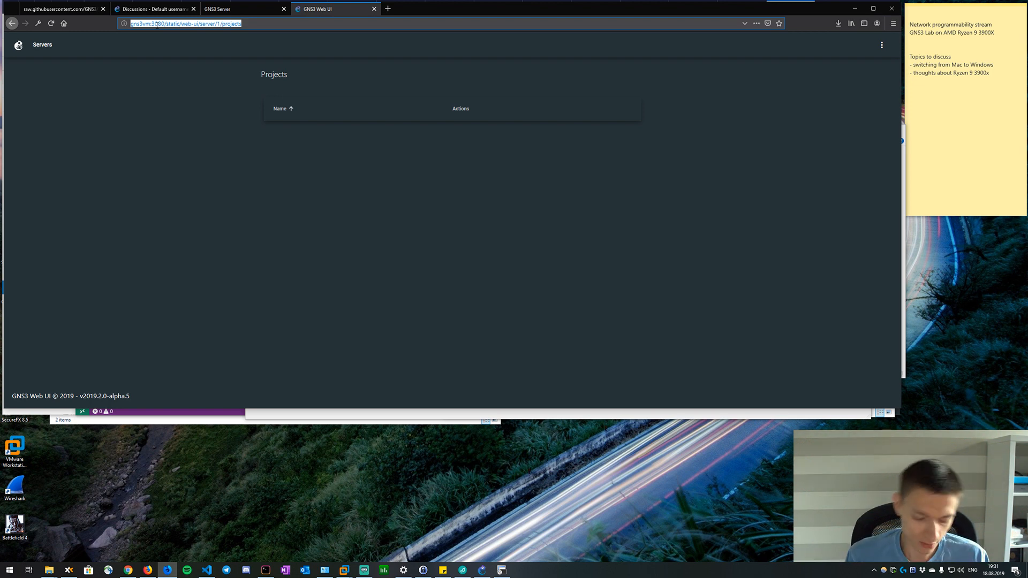
text(dmfigol g)
key(BackSpace)
key(BackSpace)
key(BackSpace)
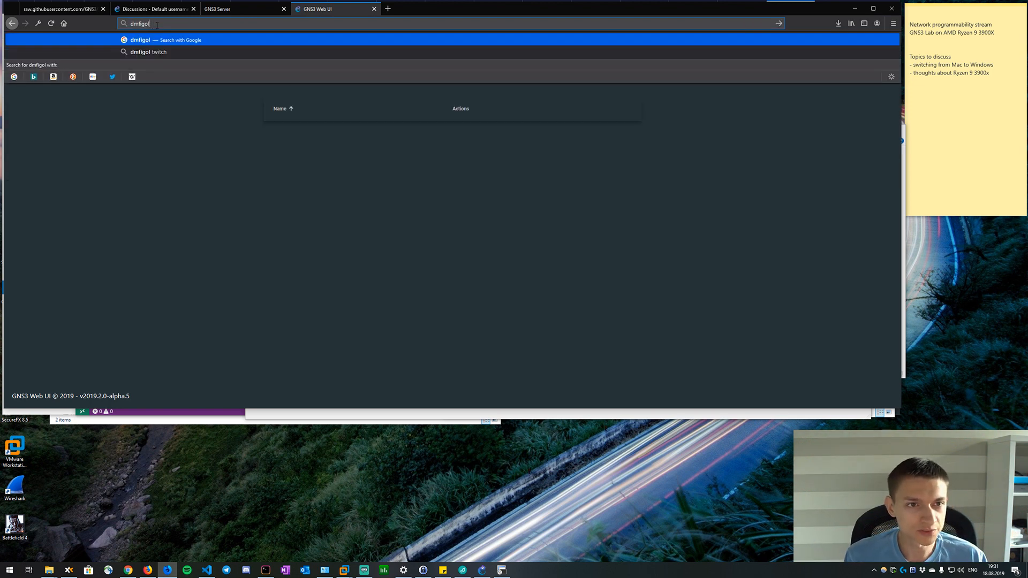
click(324, 9)
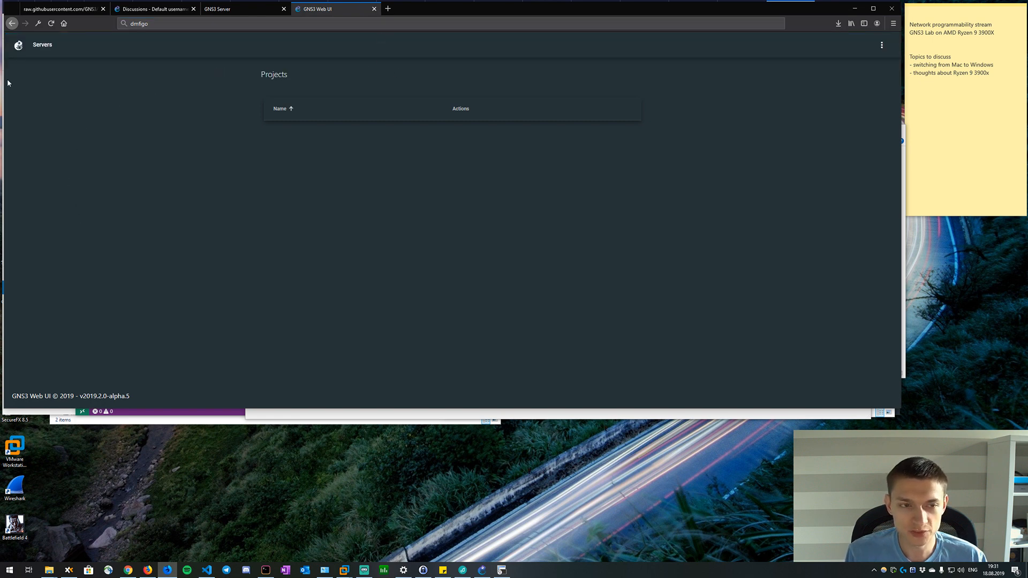
click(41, 46)
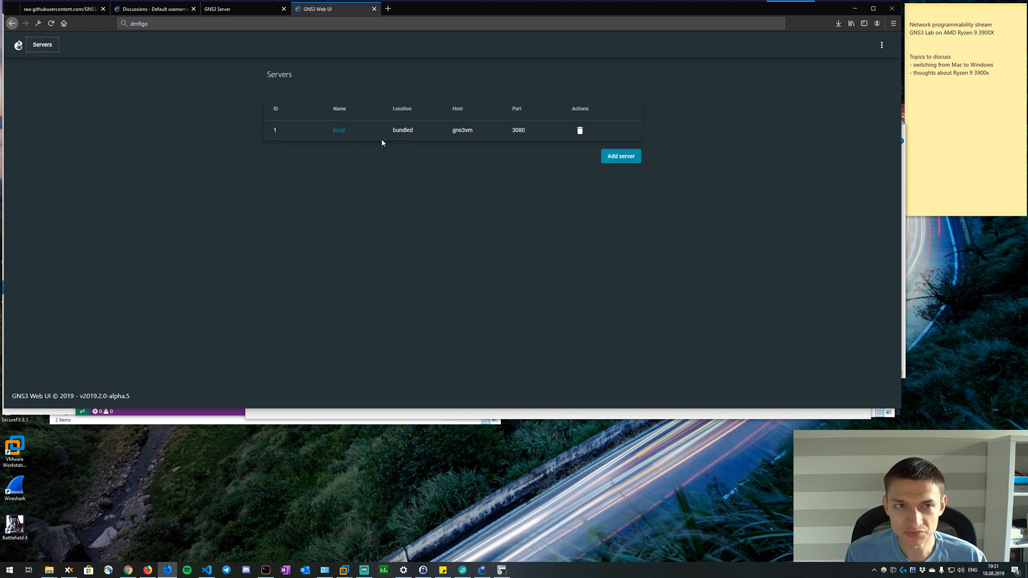
key(alt+Left)
key(alt+Right)
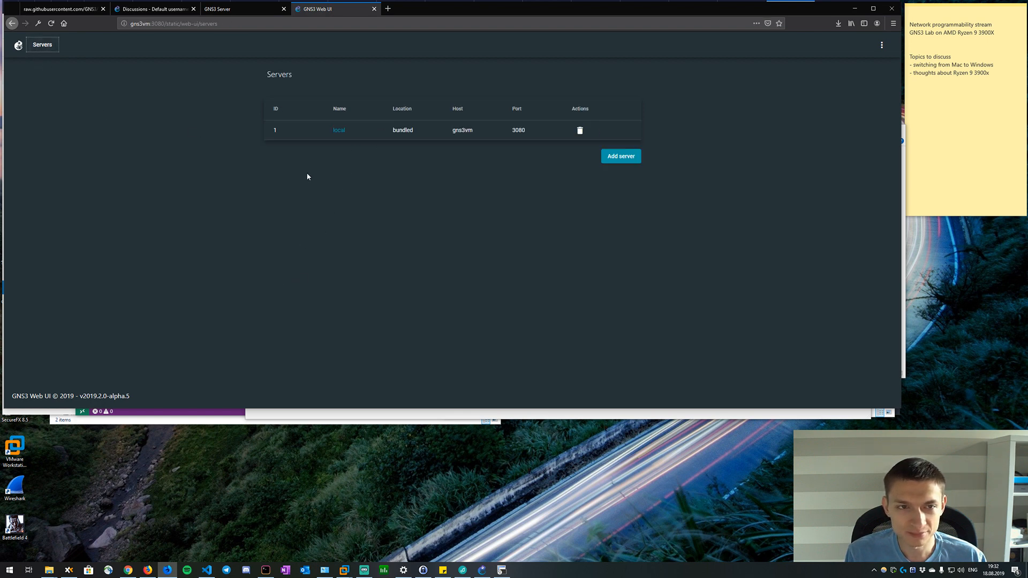
key(alt+Left)
Open the stream author's GitHub profile page in a new browser tab.
click(388, 9)
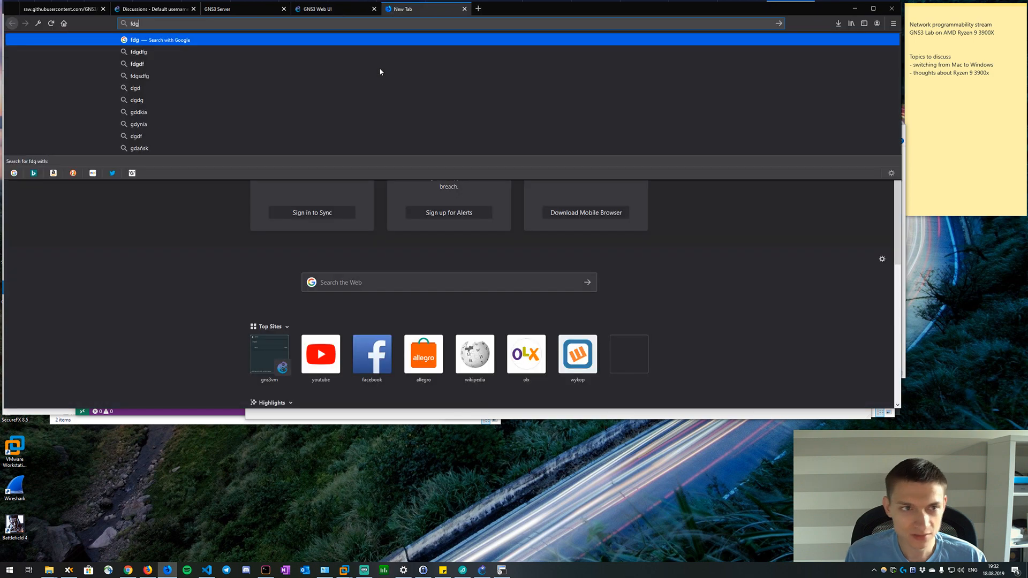
text(github.com?)
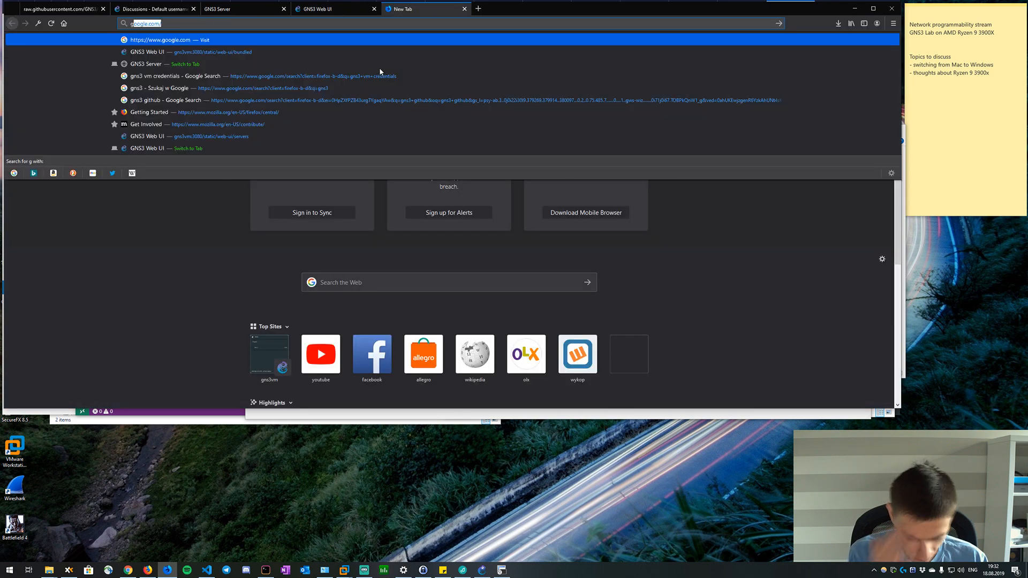
key(BackSpace)
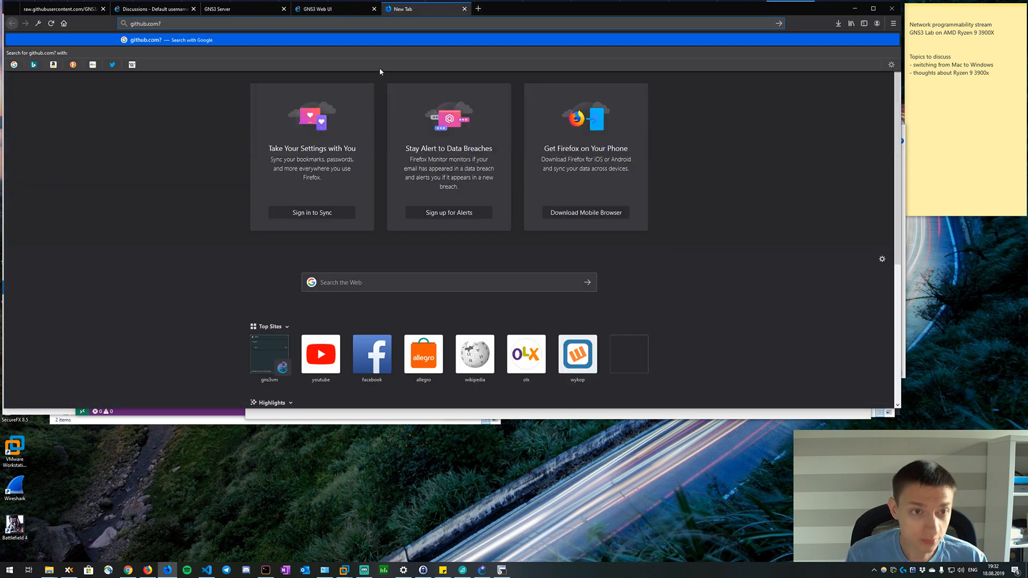
text(/dm figol)
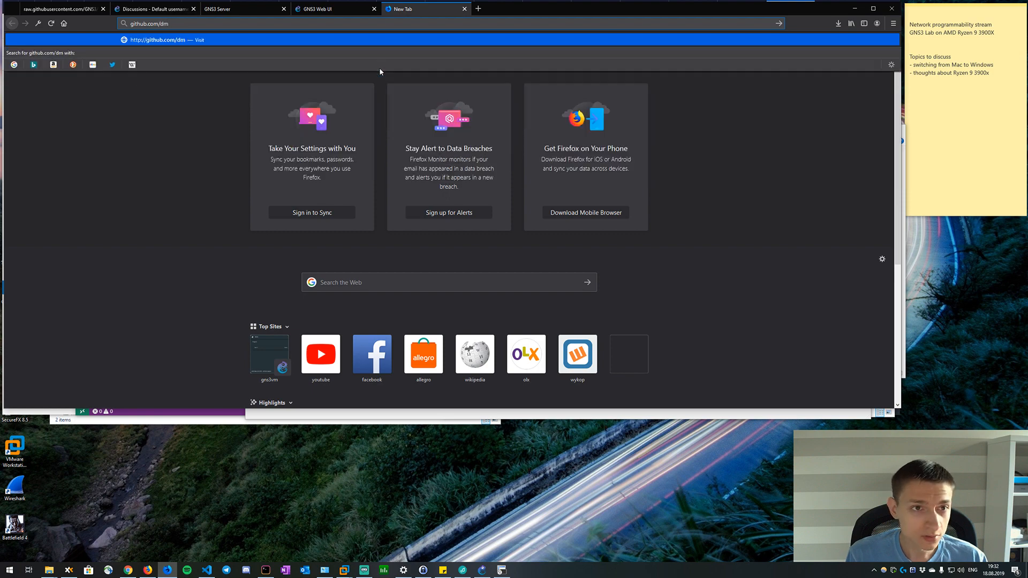
key(Return)
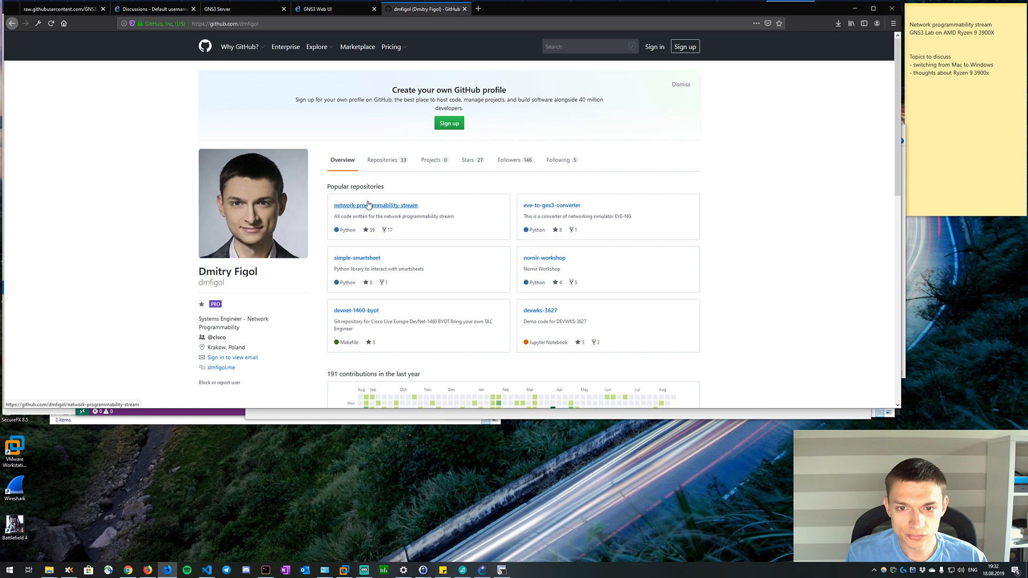
Open topology.csv from the jupyter folder of the nornir-workshop repository and shrink the browser window to uncover GNS3.
scroll(368, 206, down, 3)
scroll(375, 185, up, 3)
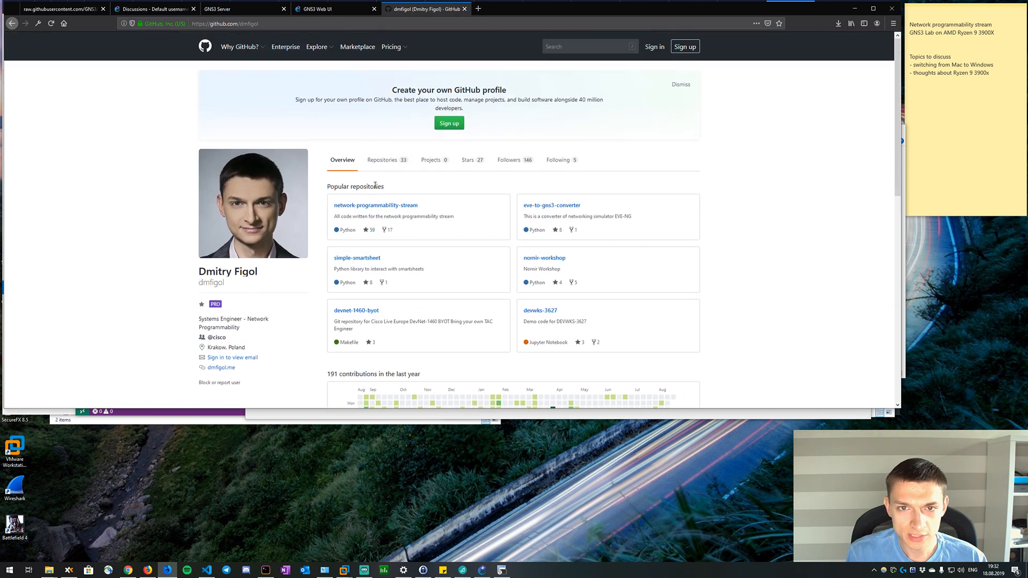
click(545, 258)
scroll(280, 212, down, 2)
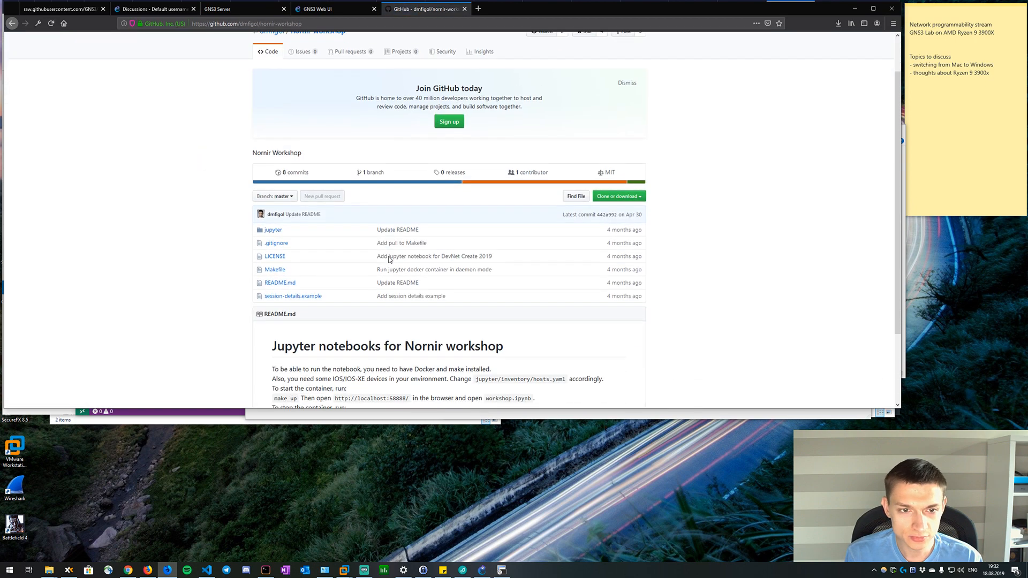
click(273, 193)
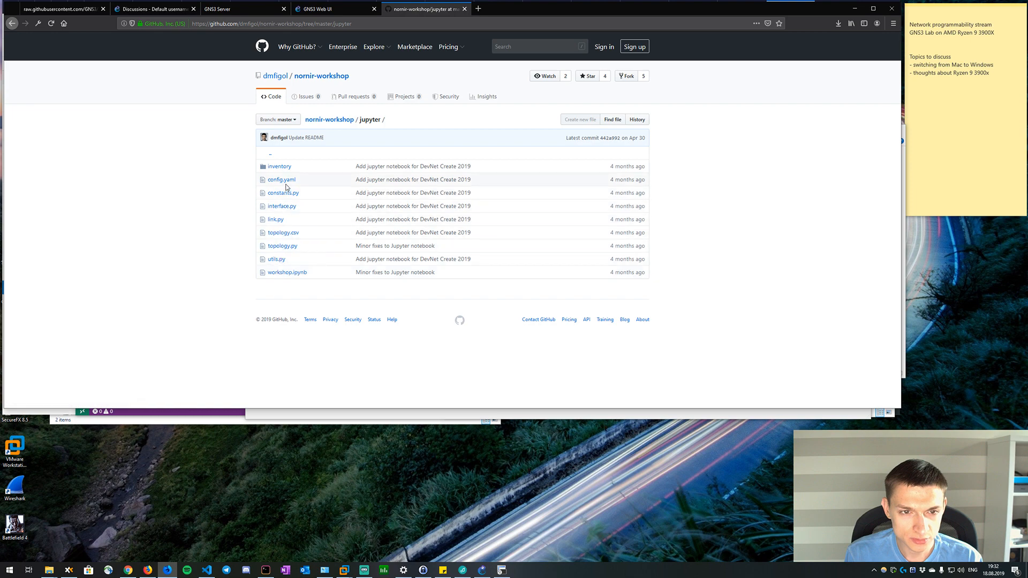
click(283, 233)
scroll(264, 253, down, 4)
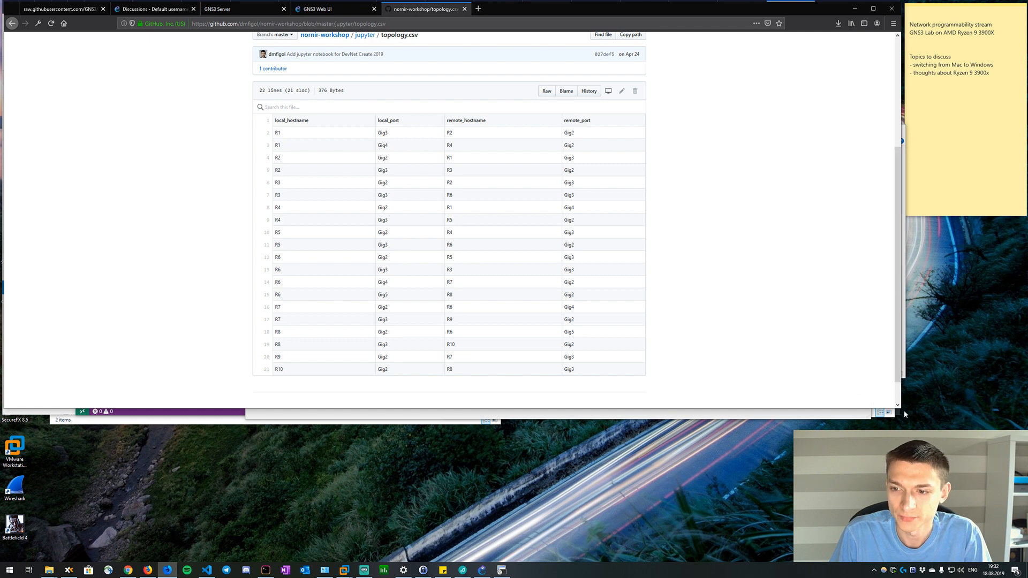
drag(900, 409, 410, 382)
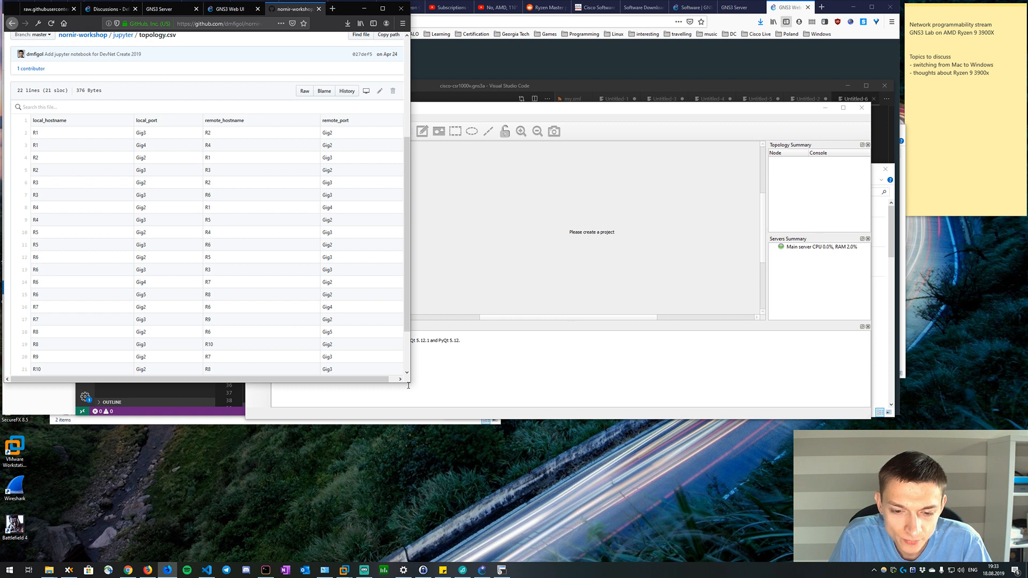
Switch to GNS3 and review the GNS3 VM, main server and remote servers preferences without changing them.
click(482, 570)
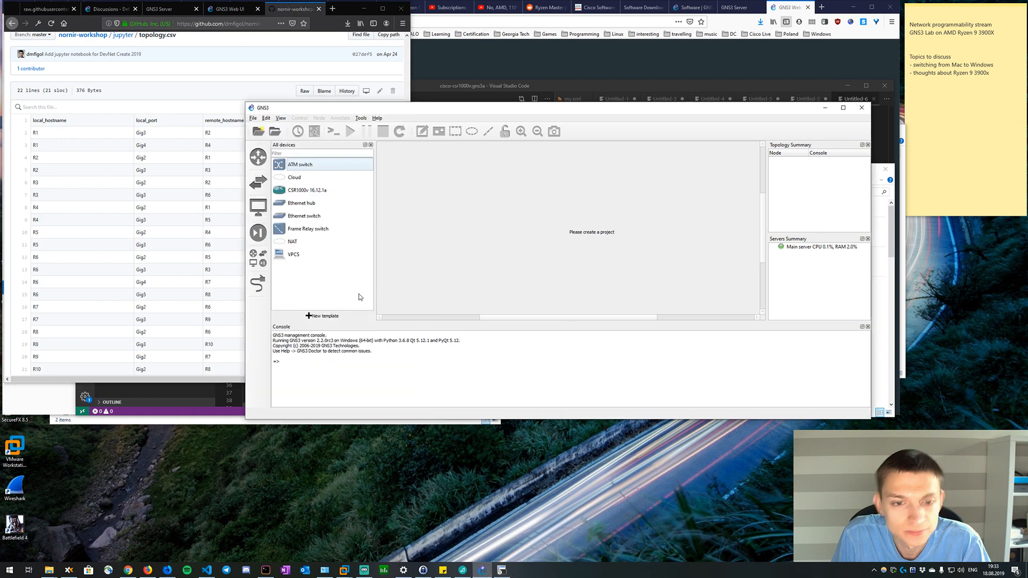
click(253, 118)
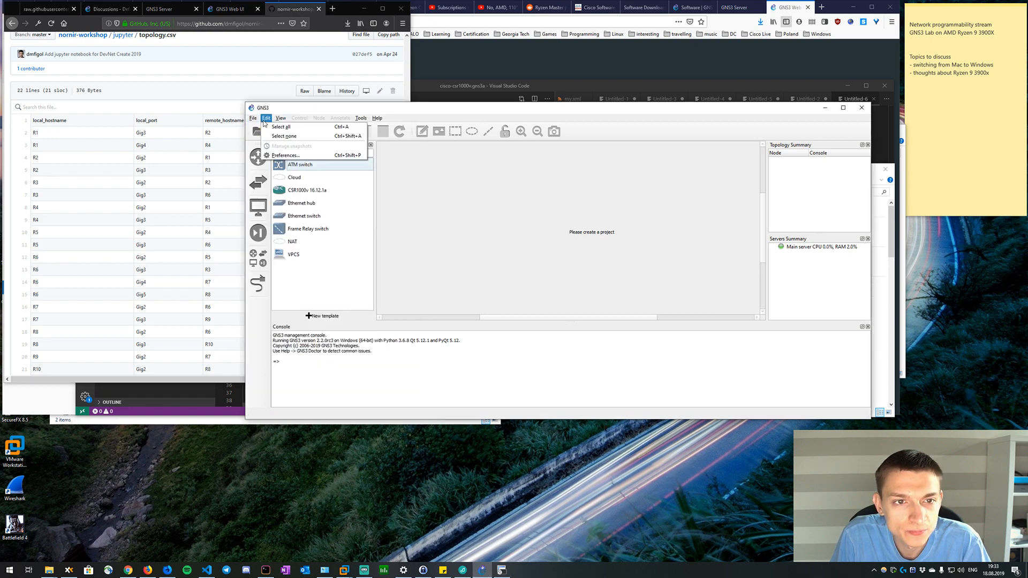
click(279, 156)
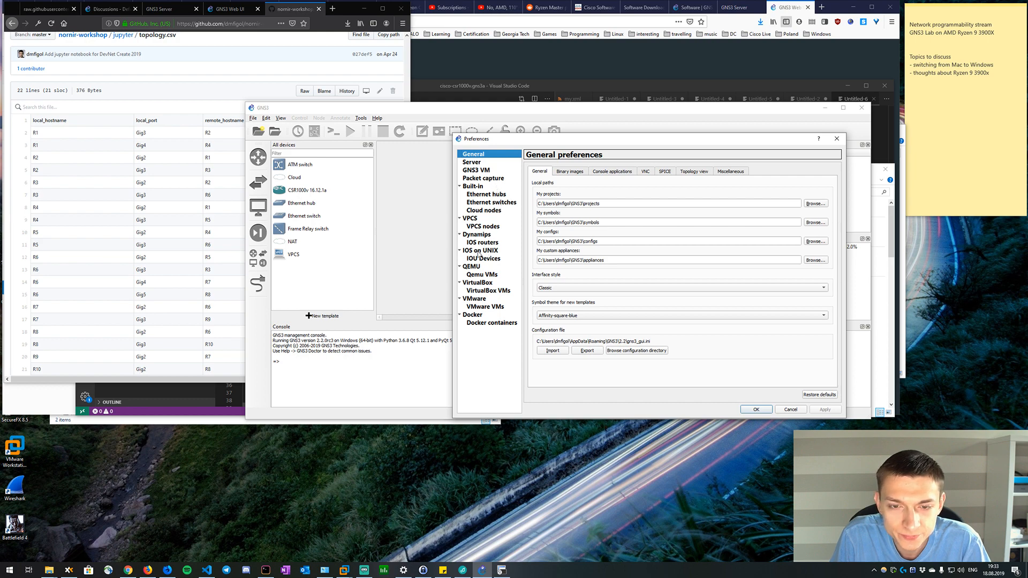
click(475, 170)
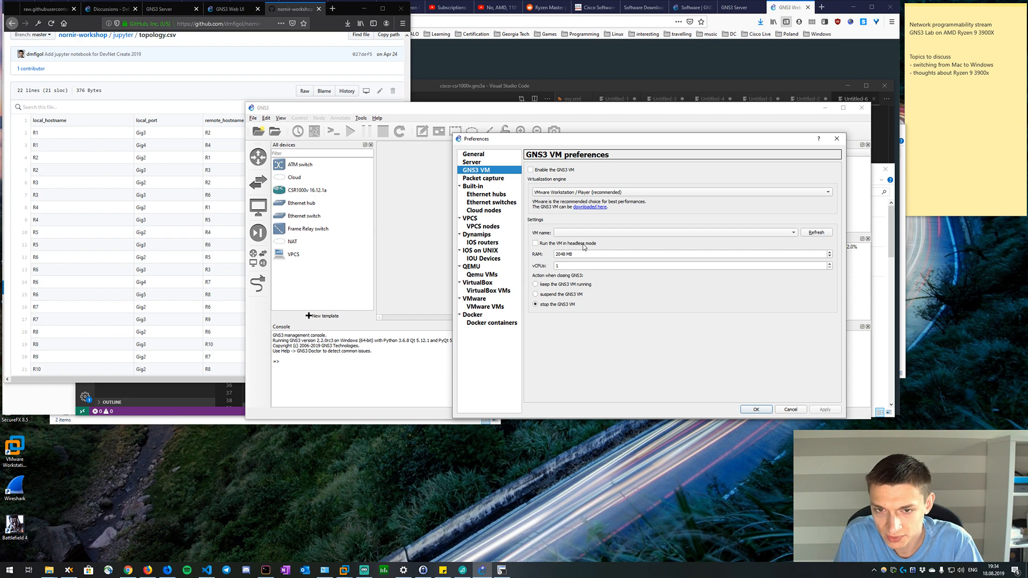
click(510, 163)
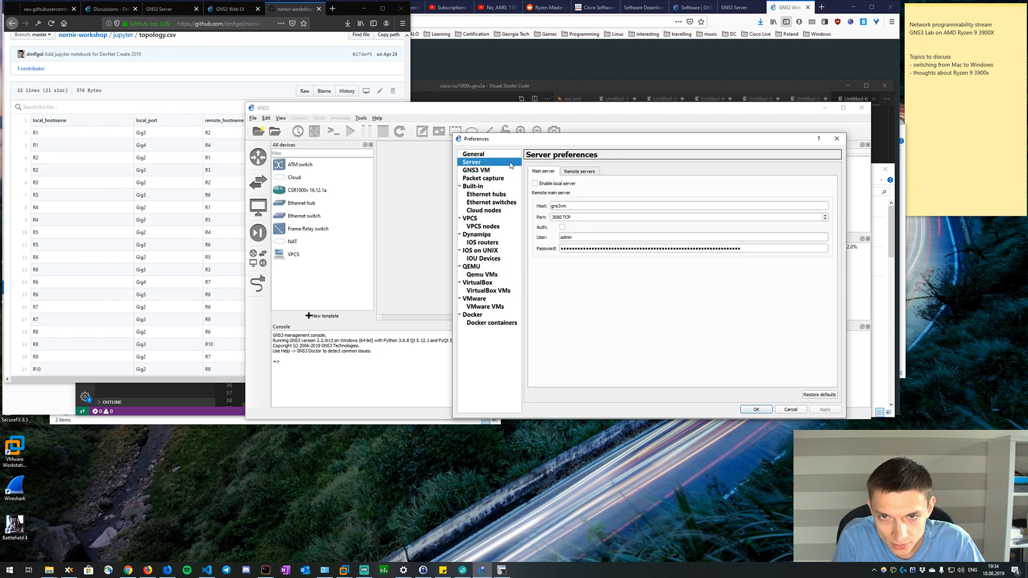
click(566, 171)
click(552, 171)
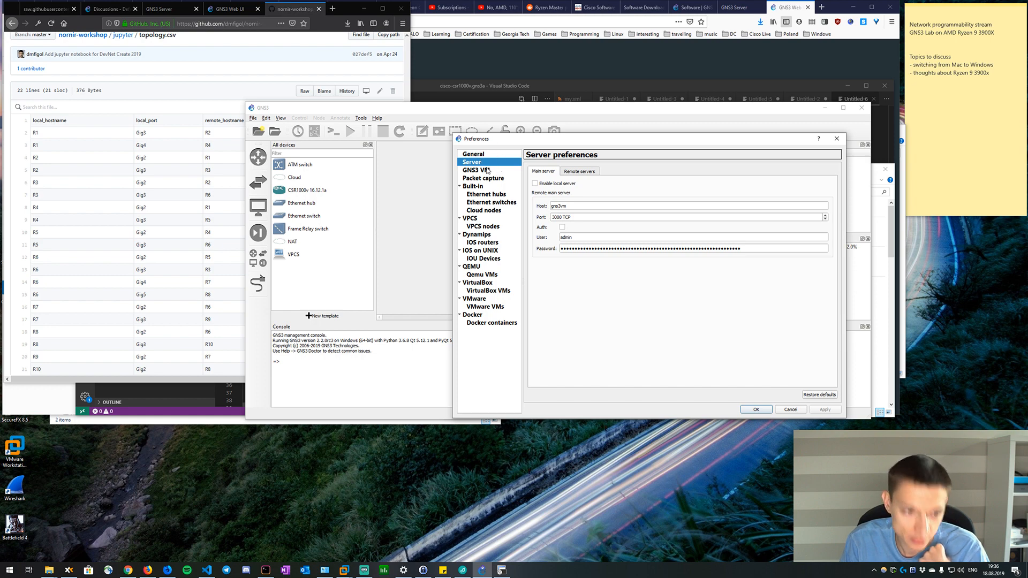
click(570, 171)
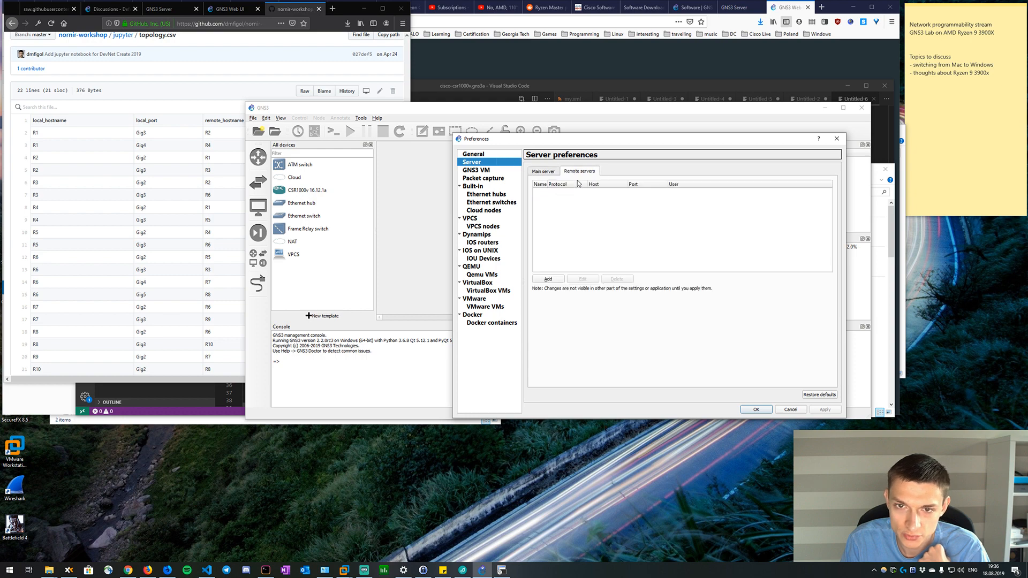
click(550, 170)
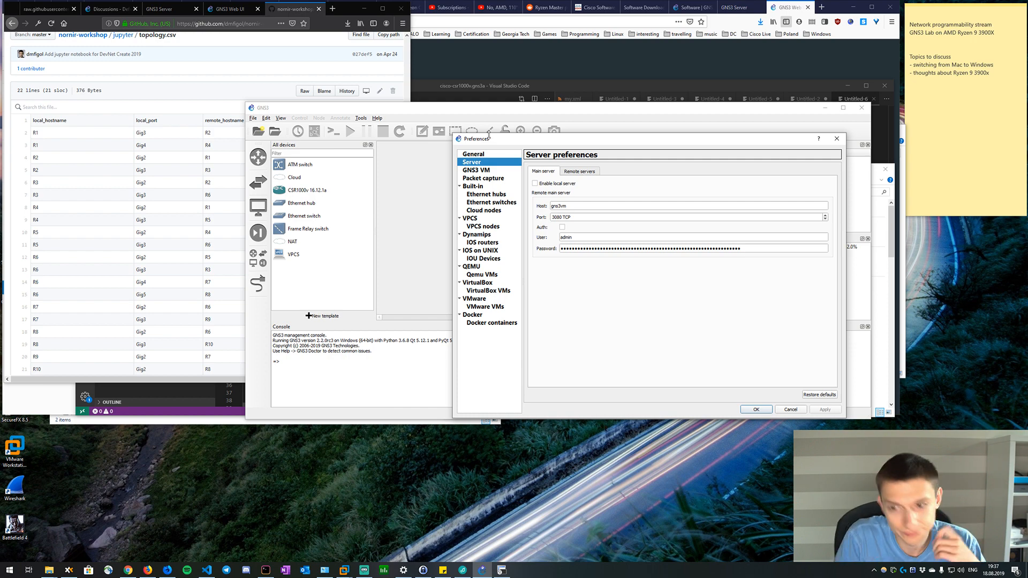
click(787, 411)
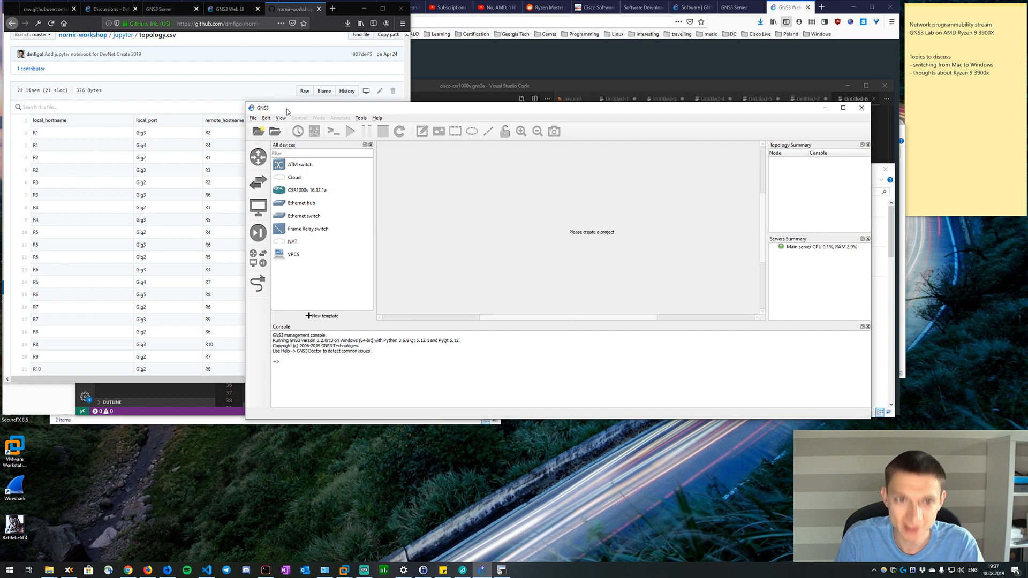
Reposition the GNS3 window and create a new blank project named 10-csrs.
drag(287, 109, 259, 90)
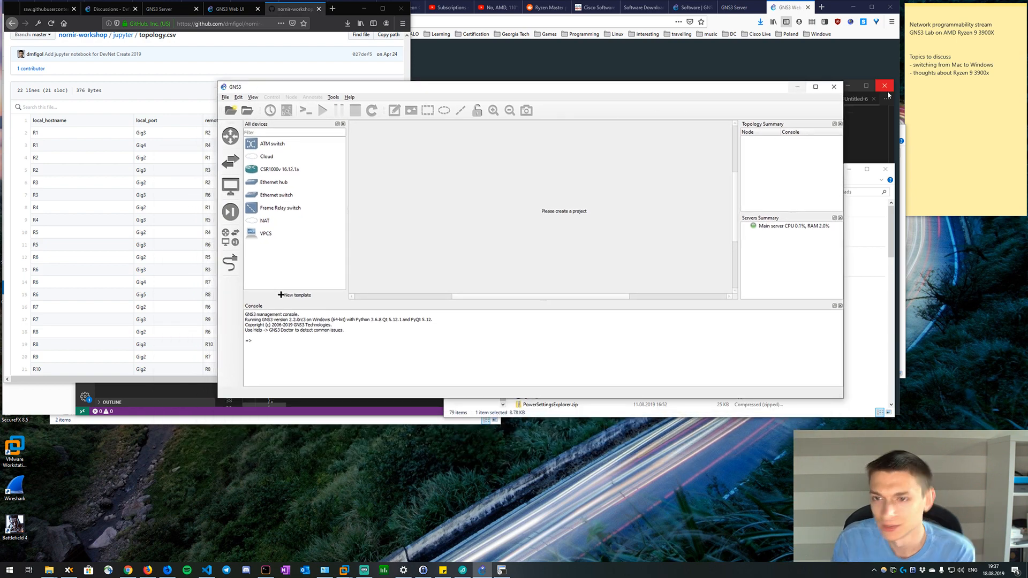
drag(761, 88, 796, 99)
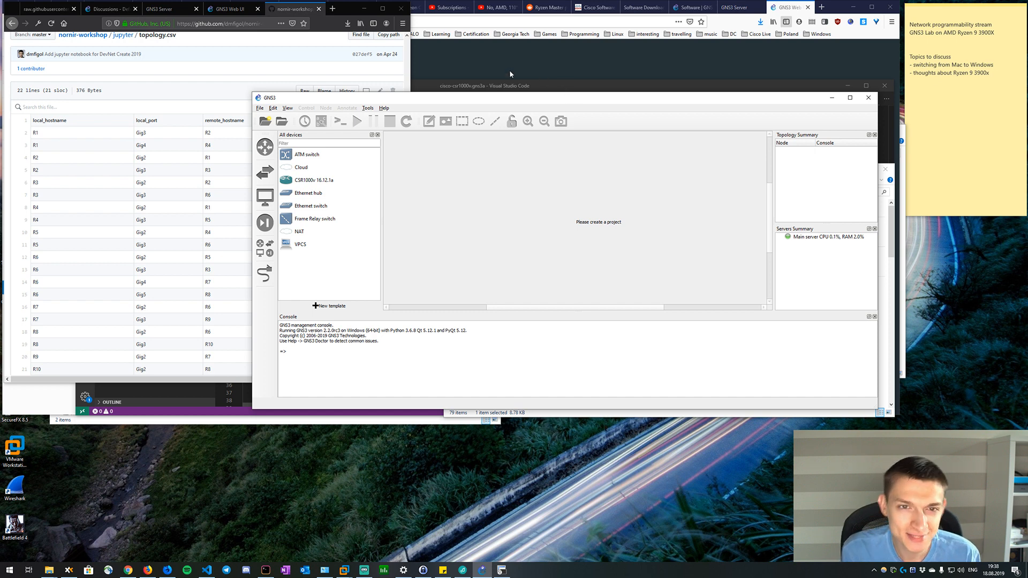
click(260, 108)
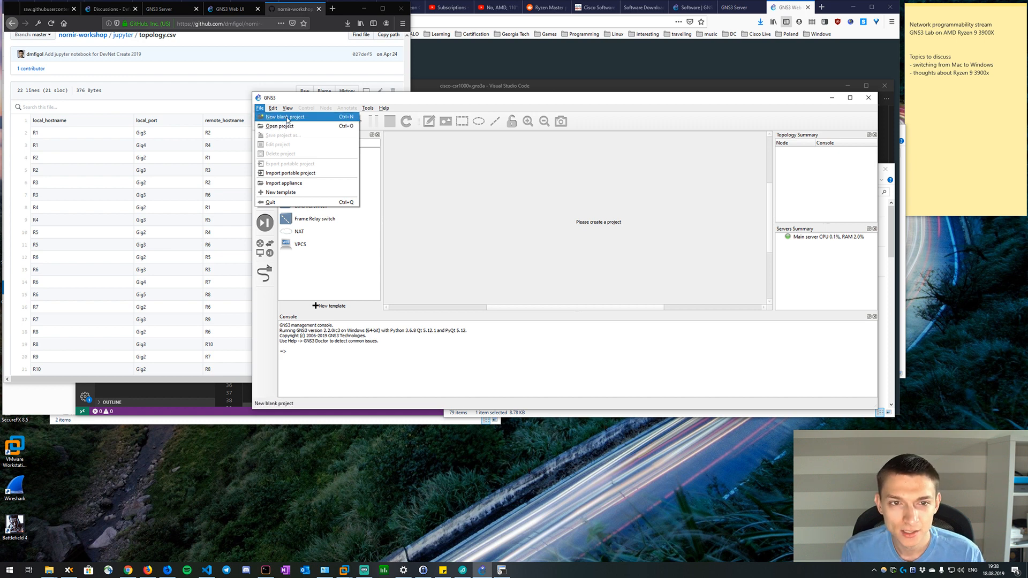
click(285, 117)
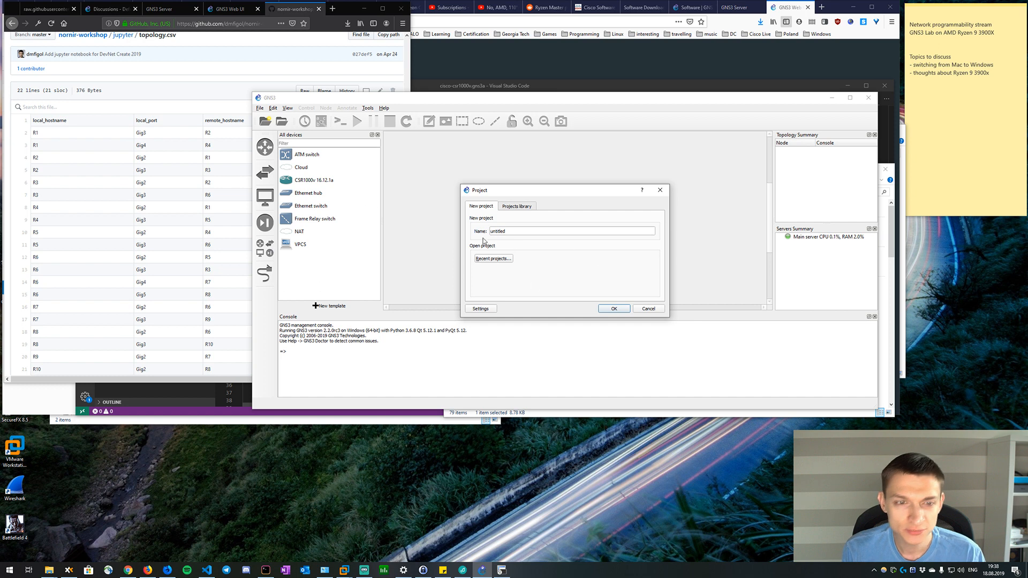
text(csrs)
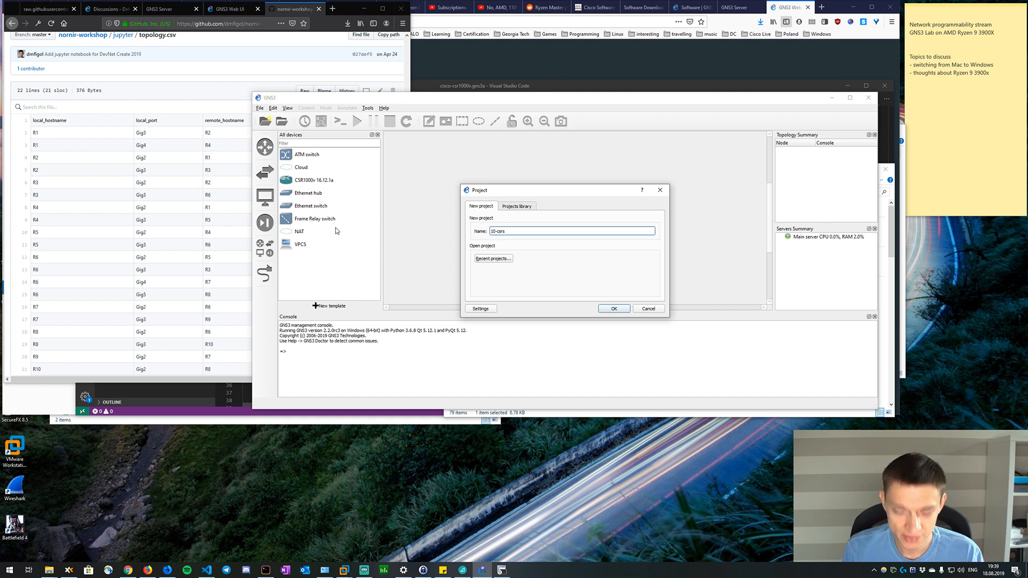
text(0-csrs)
click(614, 309)
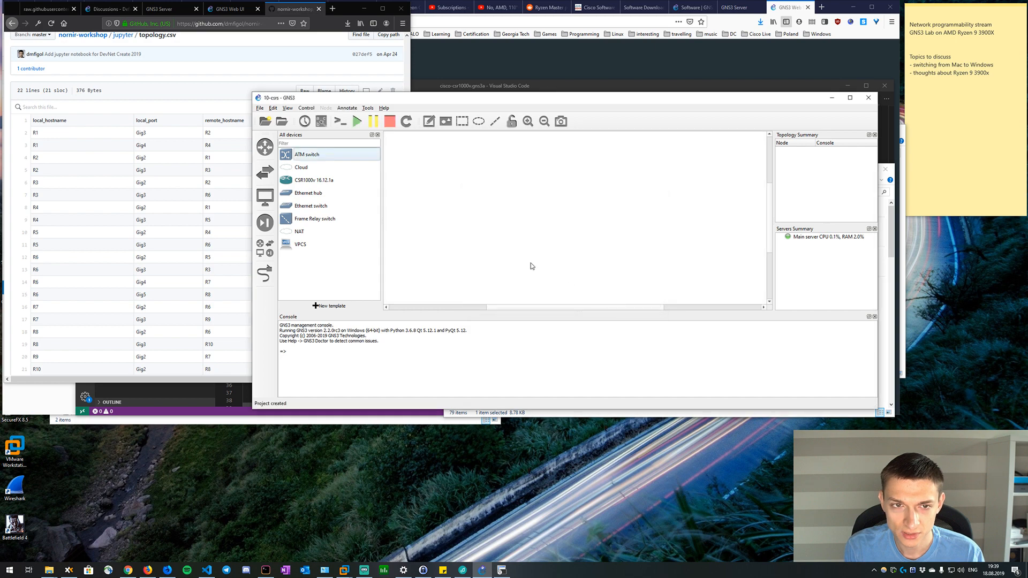
Set the Telnet console application to the predefined SecureCRT command and save the preferences.
click(275, 108)
click(297, 148)
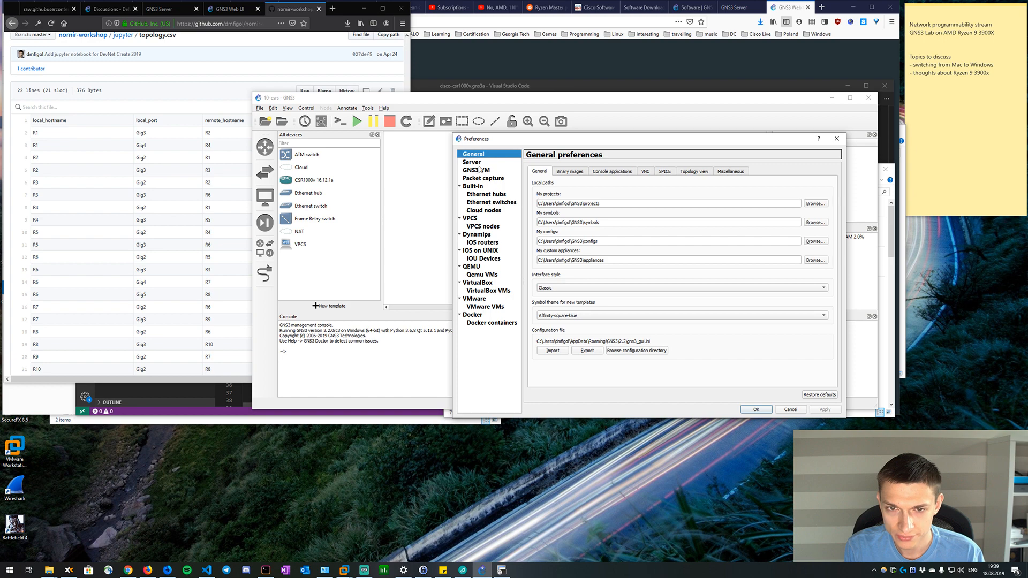
click(622, 173)
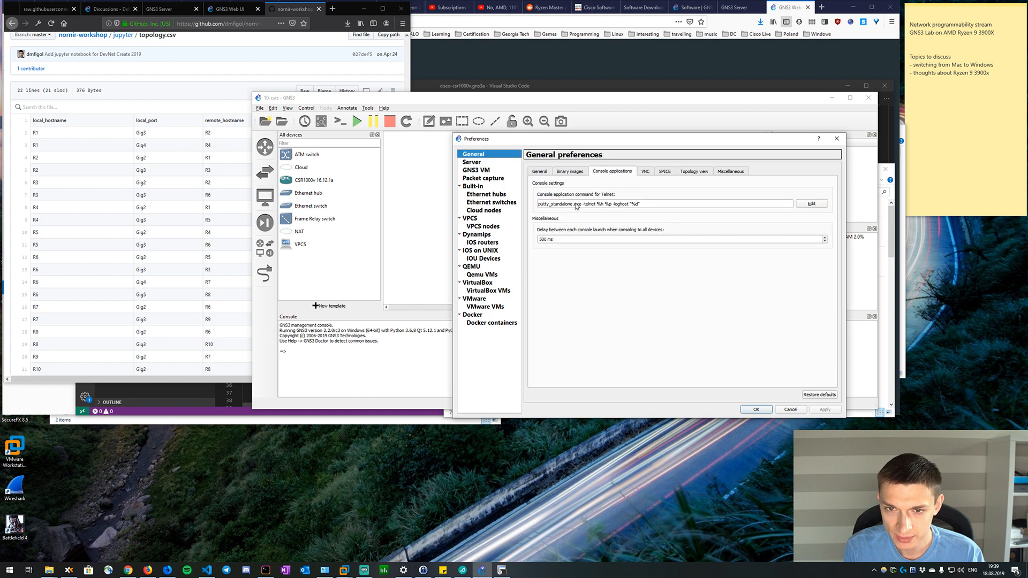
click(809, 204)
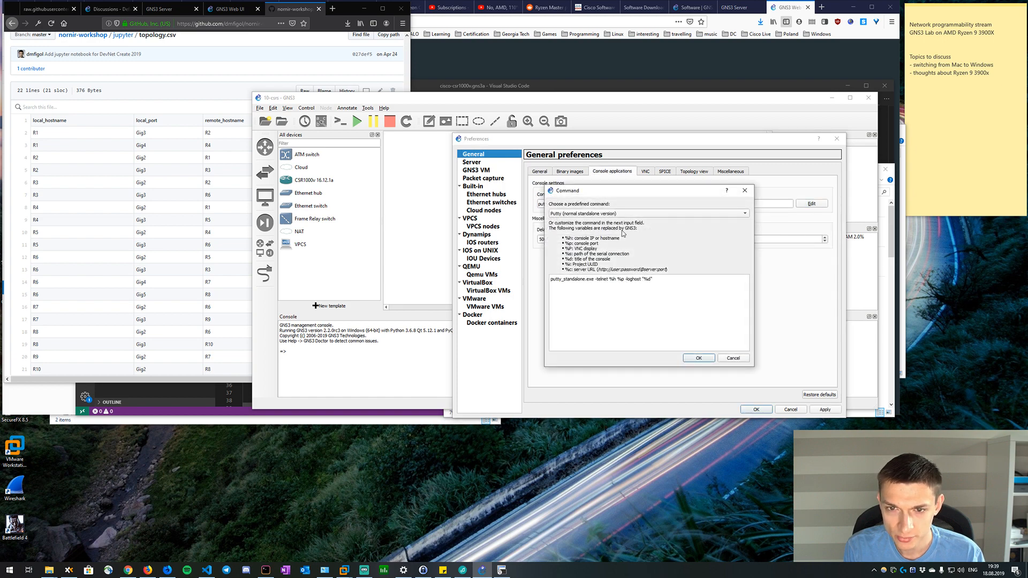
click(599, 212)
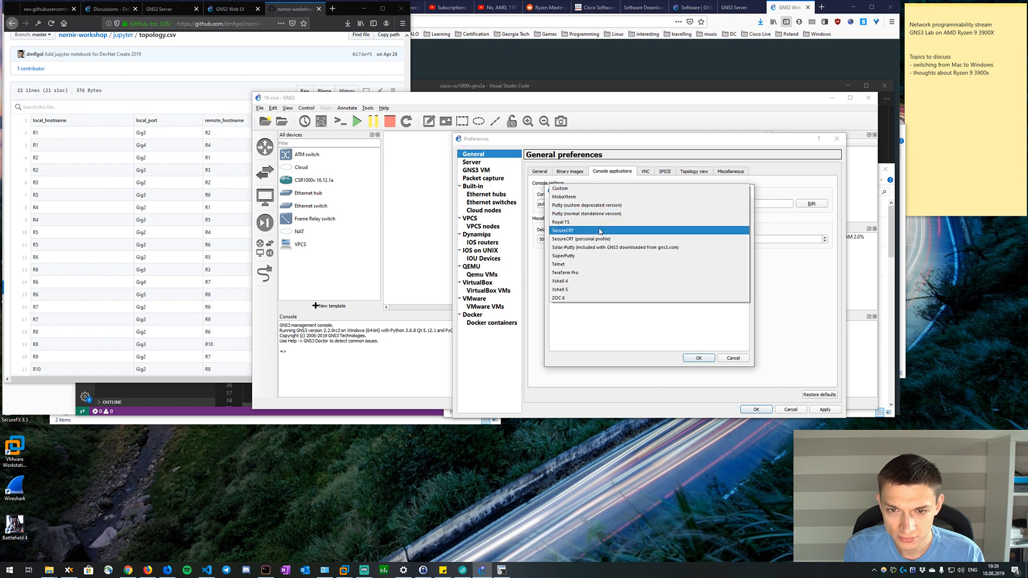
click(602, 231)
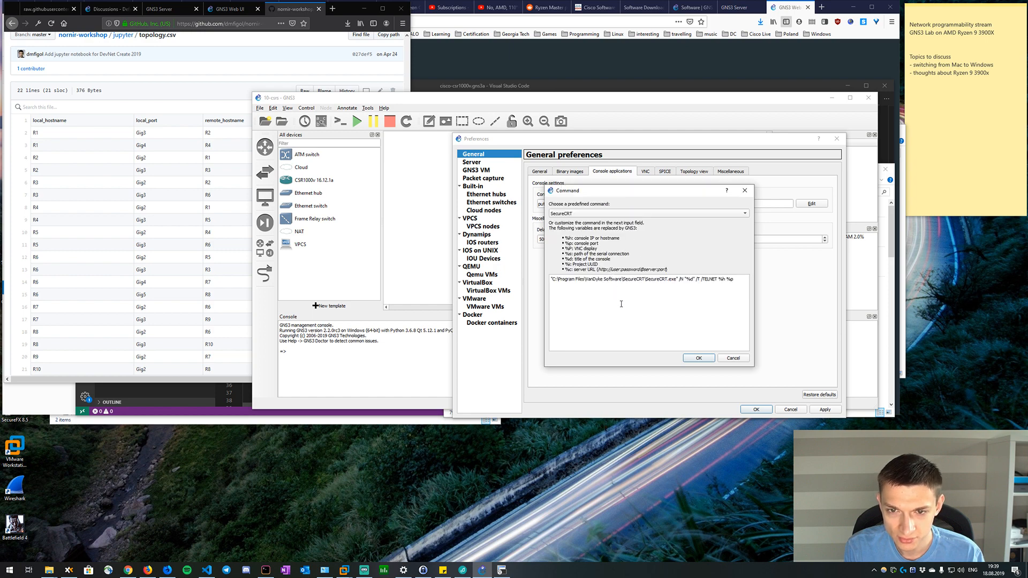
click(695, 359)
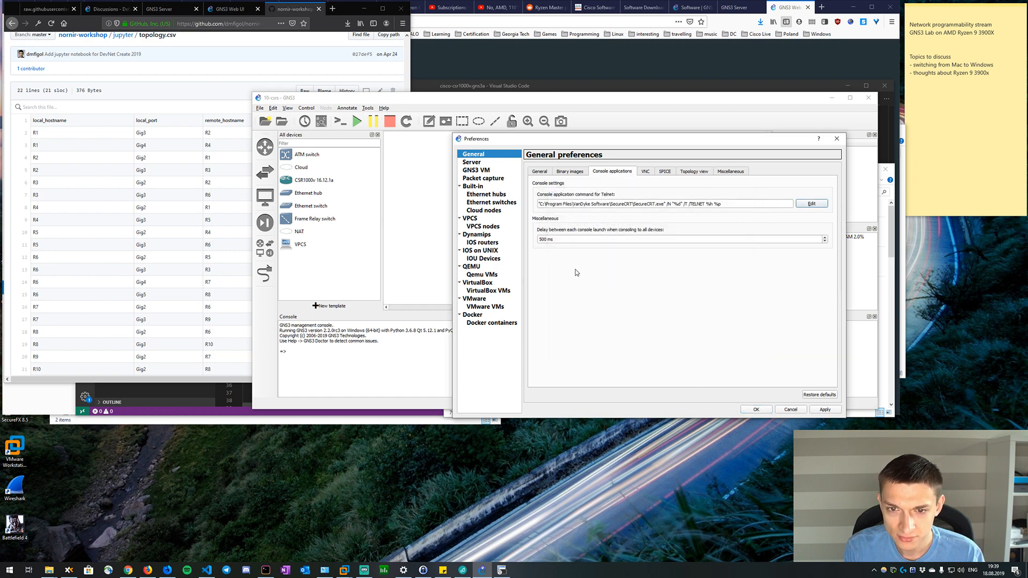
click(542, 176)
click(567, 174)
click(546, 174)
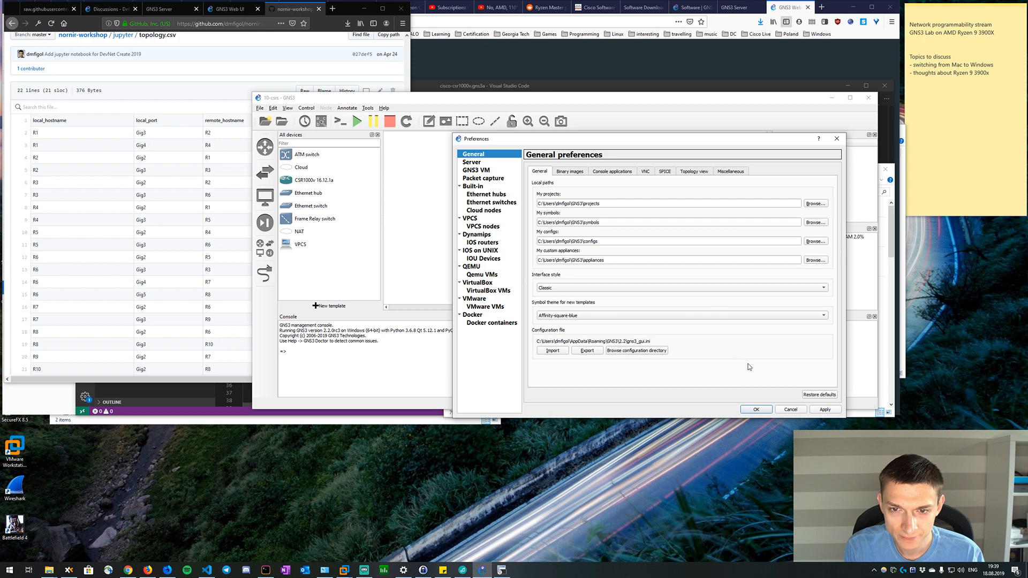
click(761, 413)
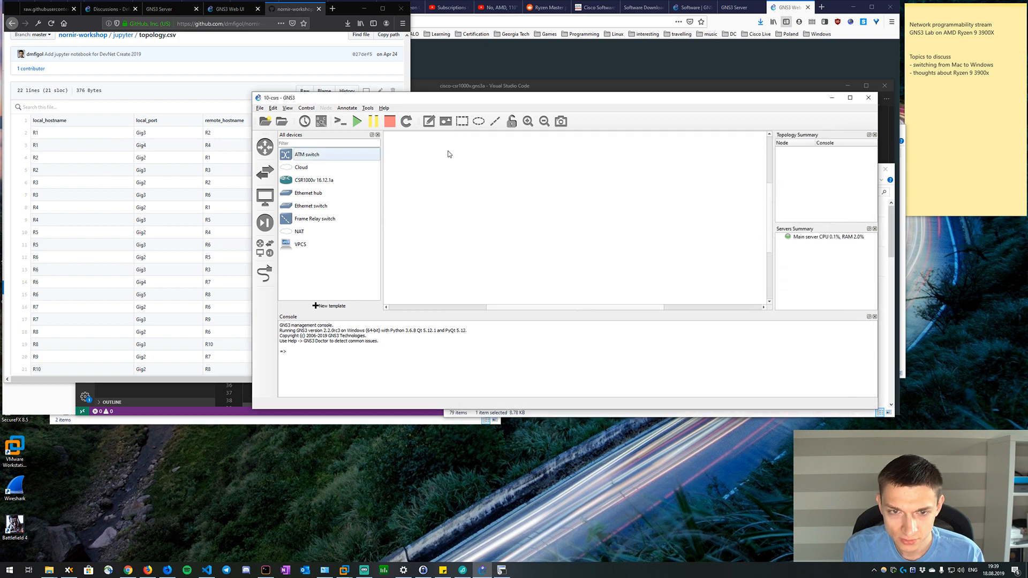
Arrange the GNS3 window beside a smaller browser window so the topology.csv link table and project canvas are both visible.
drag(362, 97, 458, 52)
click(376, 286)
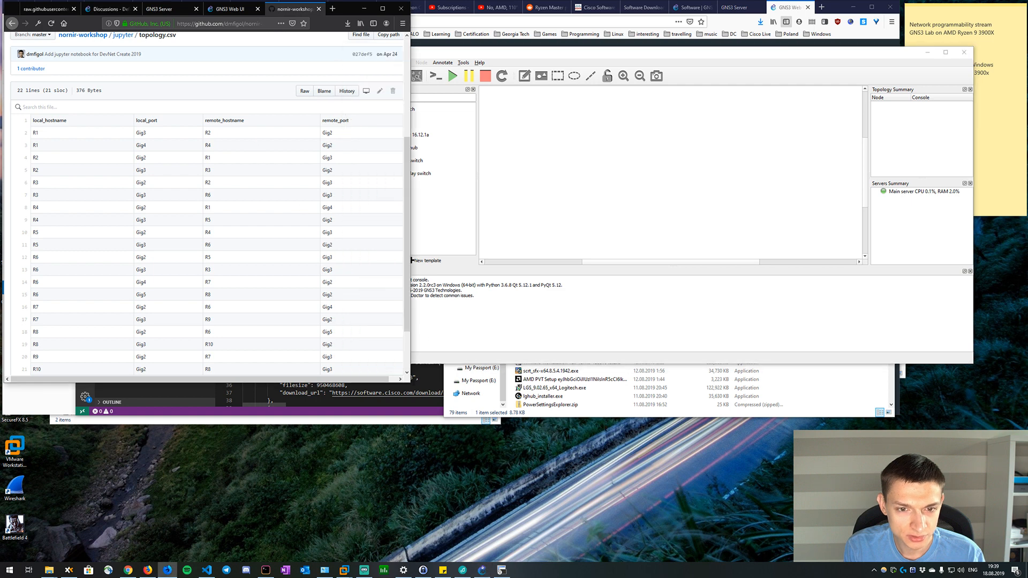
drag(408, 382, 346, 344)
click(558, 163)
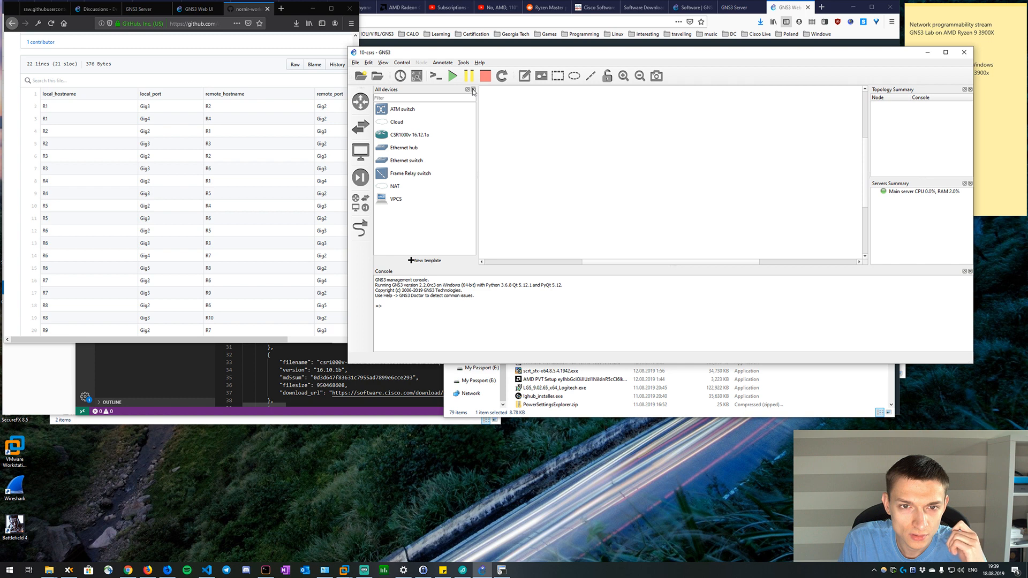
Add 10 CSR1000v 16.12.1a router nodes to the project canvas in one placement.
drag(420, 135, 705, 99)
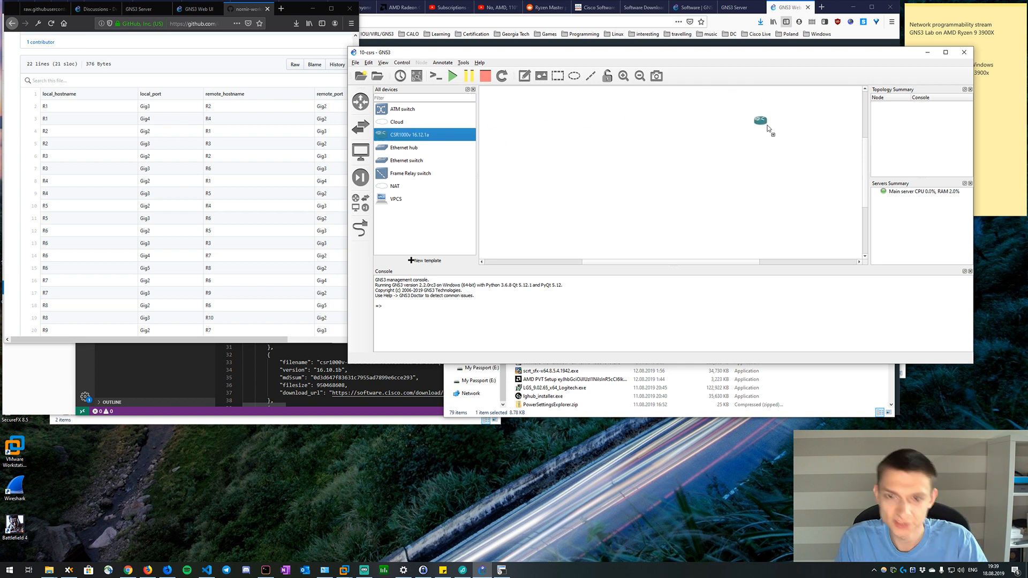
drag(767, 128, 590, 154)
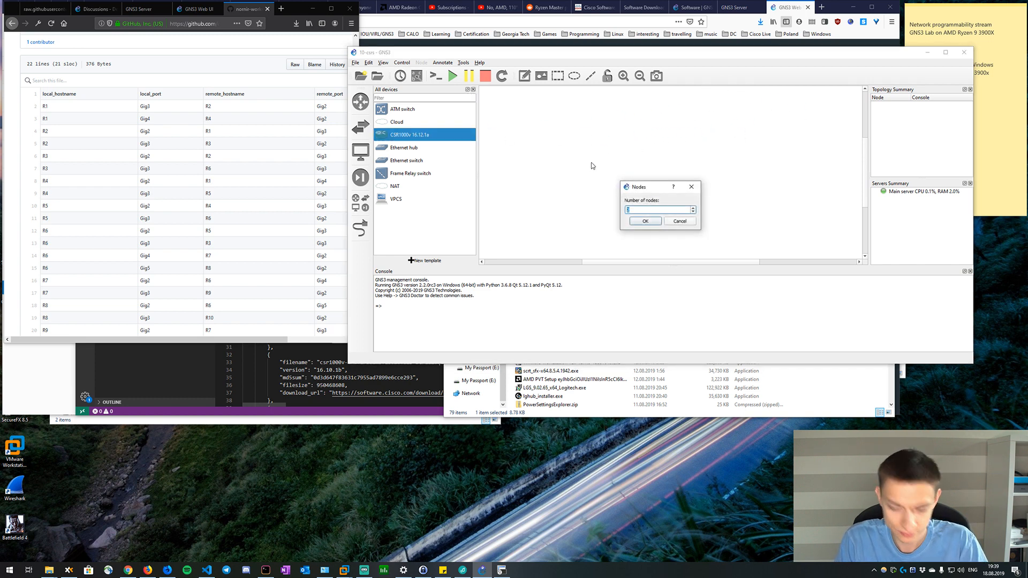
text(10)
key(Return)
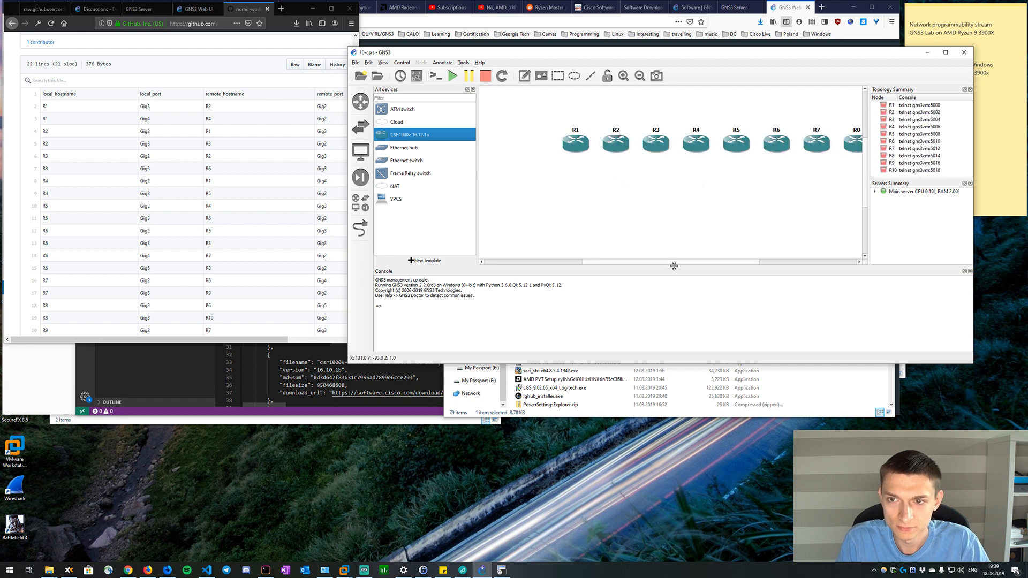
Widen the canvas area to fit all ten routers in view and move R7 below R2 and R3.
drag(686, 262, 715, 268)
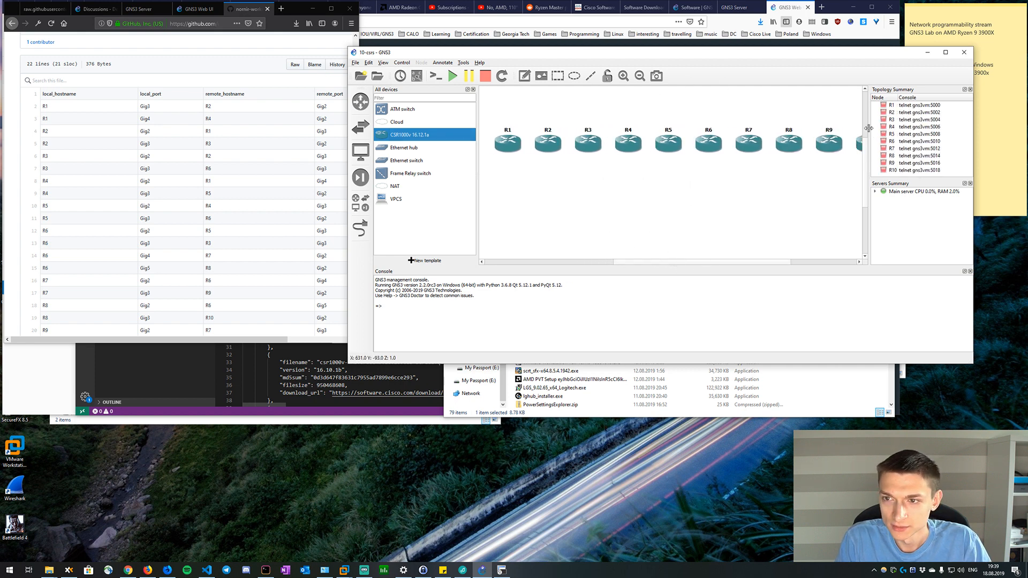
drag(869, 128, 918, 129)
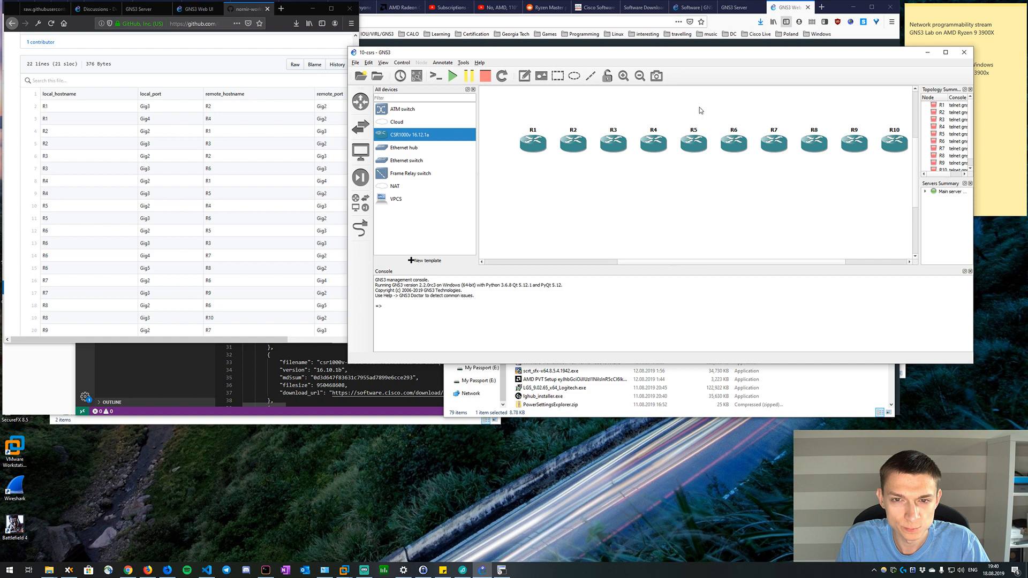
drag(773, 149, 589, 176)
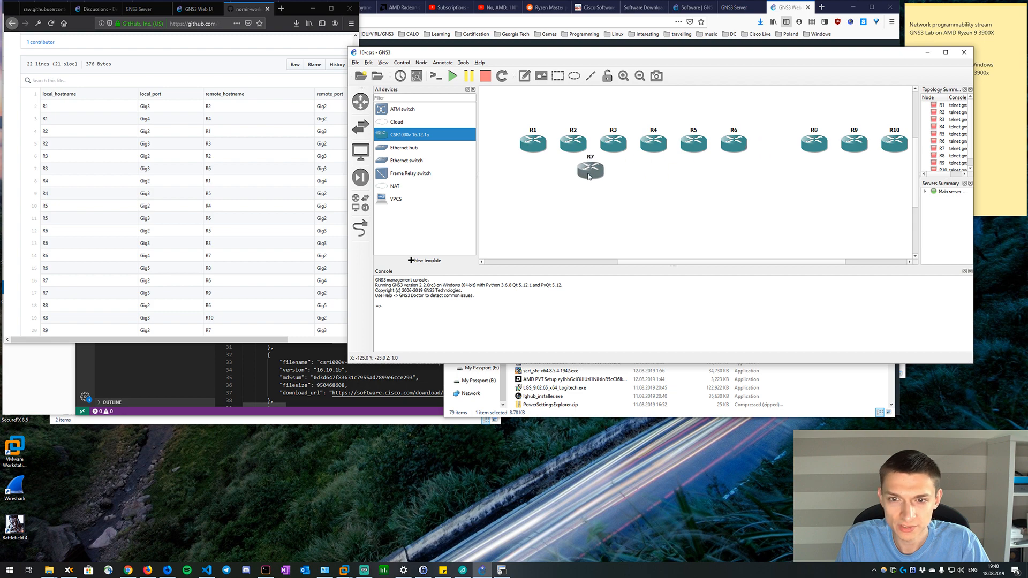
click(488, 120)
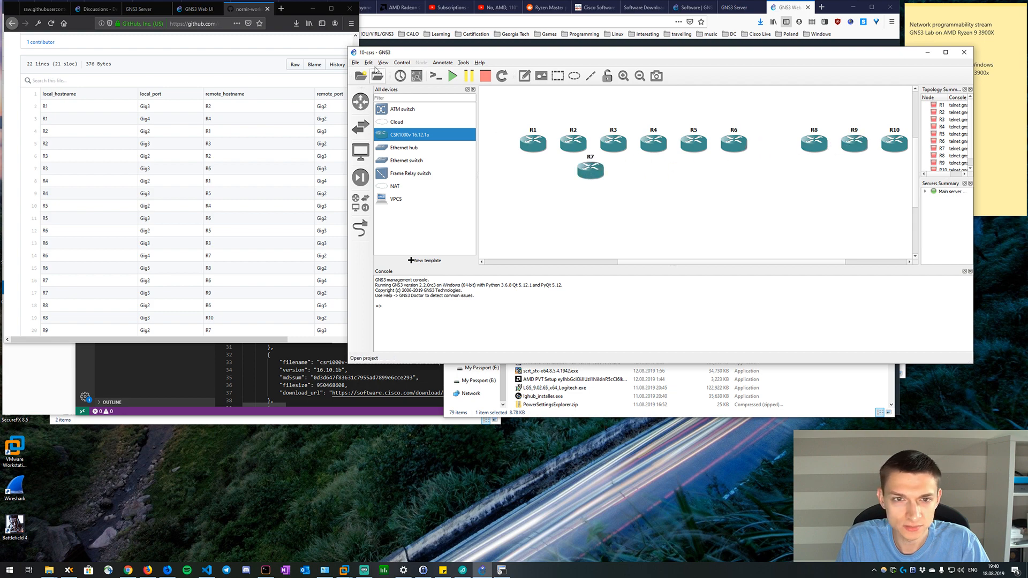
Check the symbol theme options for new templates in the general preferences and leave them unchanged.
click(355, 63)
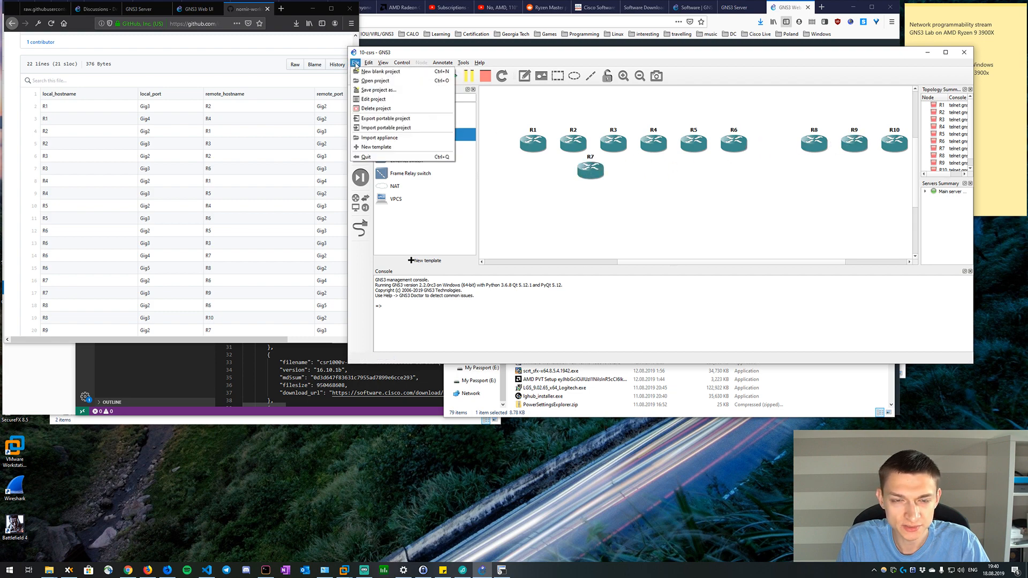
mouse_move(369, 62)
click(391, 108)
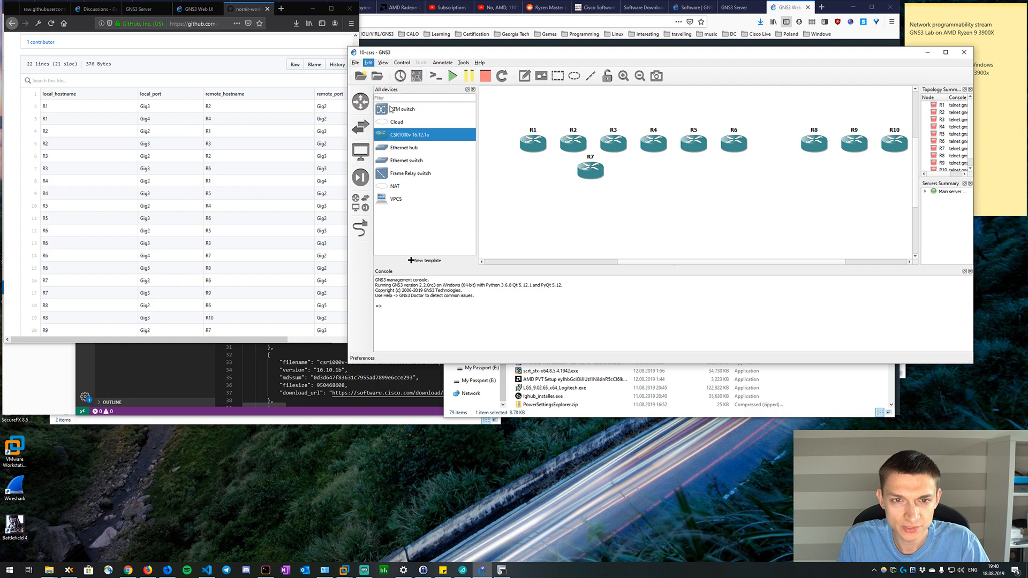
click(561, 318)
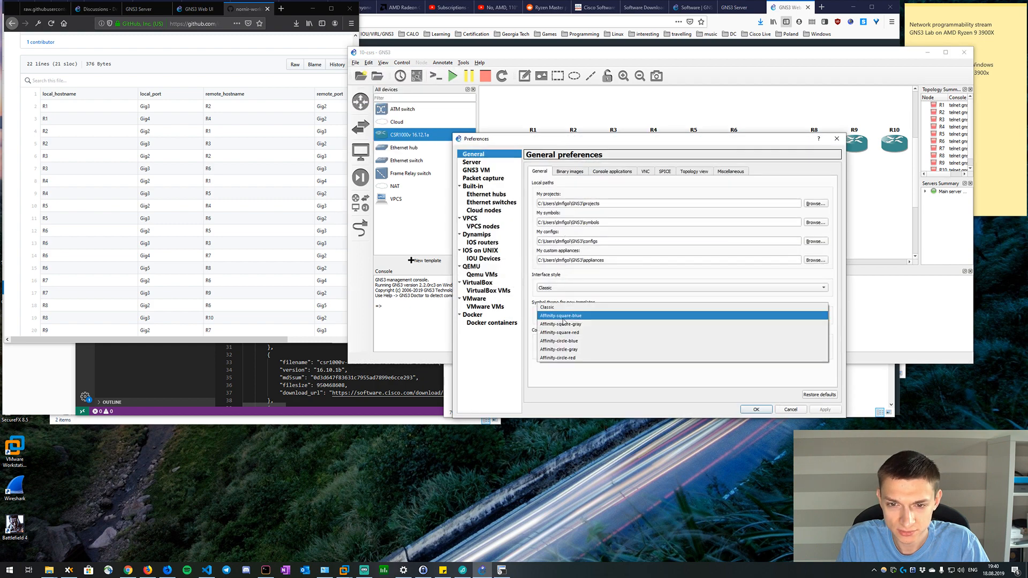
click(647, 294)
click(791, 410)
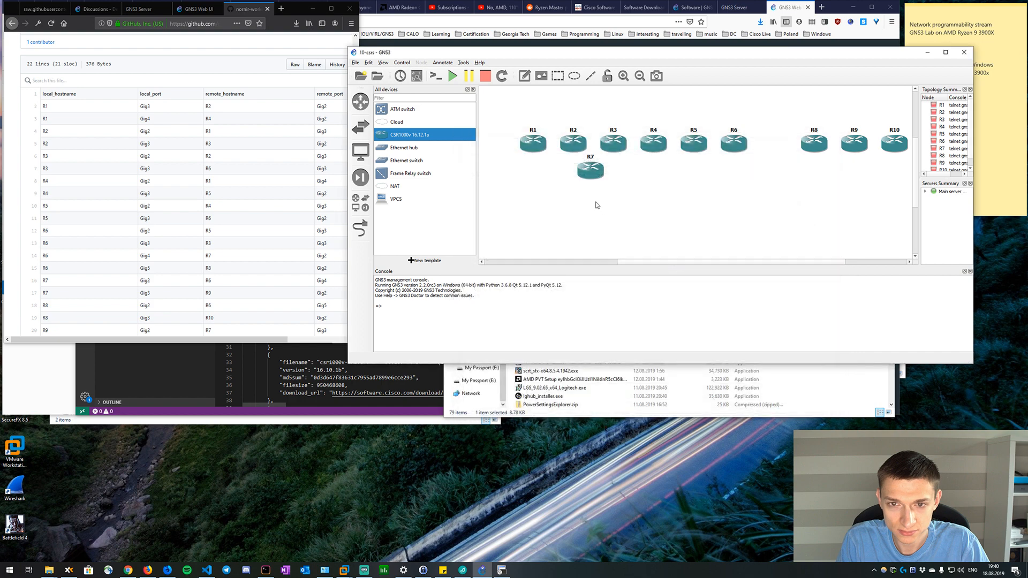
Change the symbol of all ten routers to the router symbol from the Affinity-circle-blue library.
drag(488, 109, 907, 184)
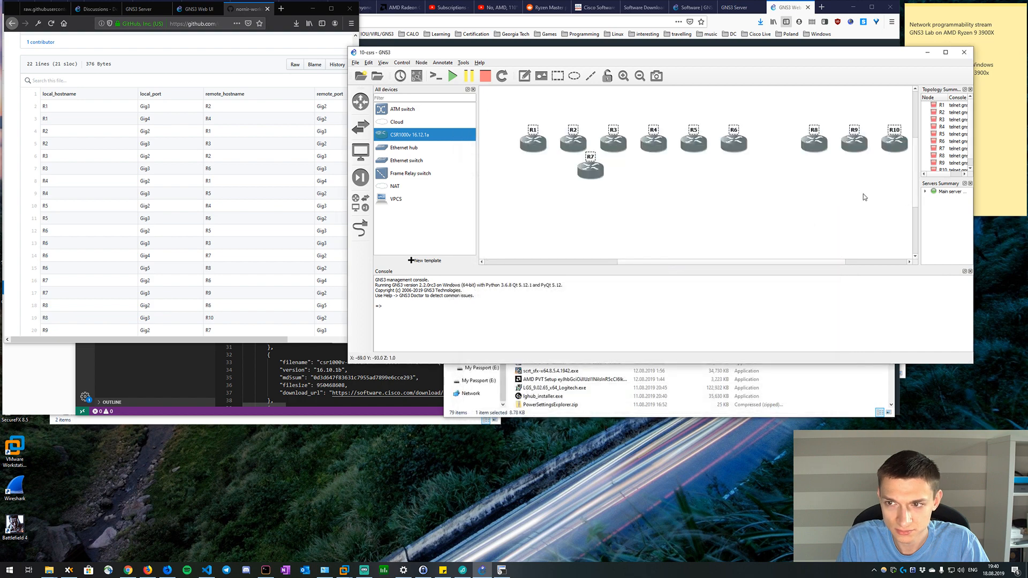
right_click(539, 140)
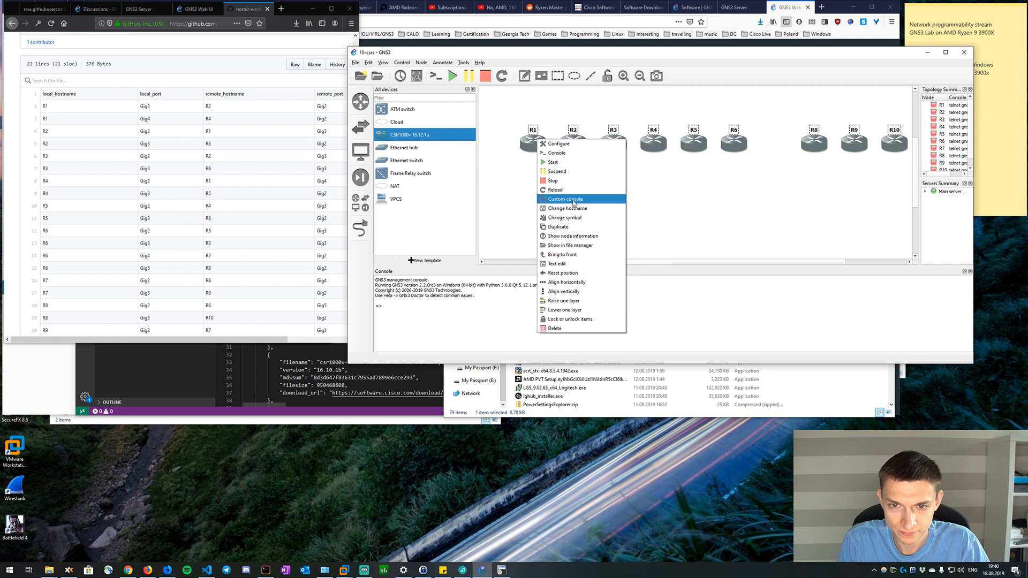
click(565, 217)
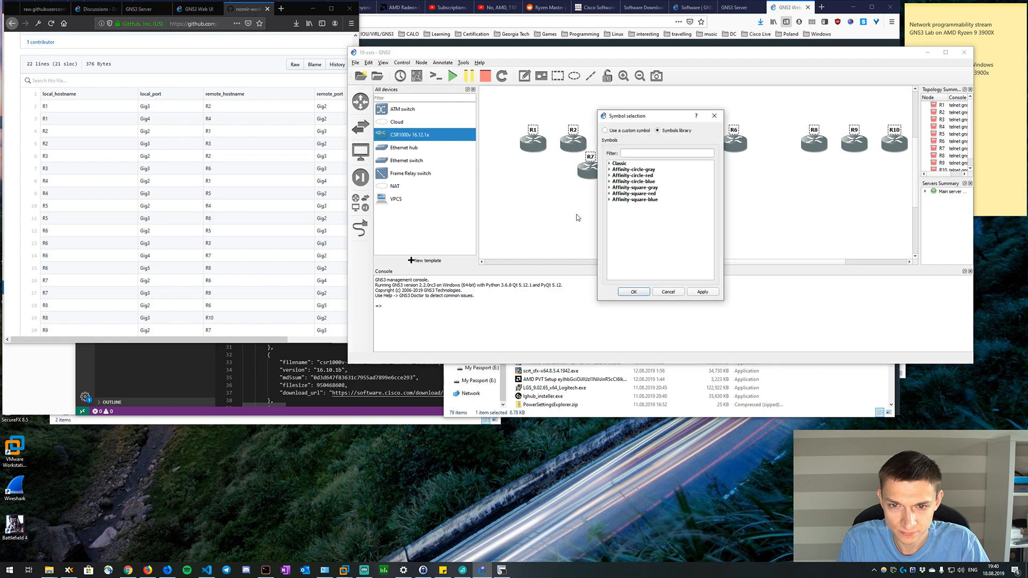
click(610, 170)
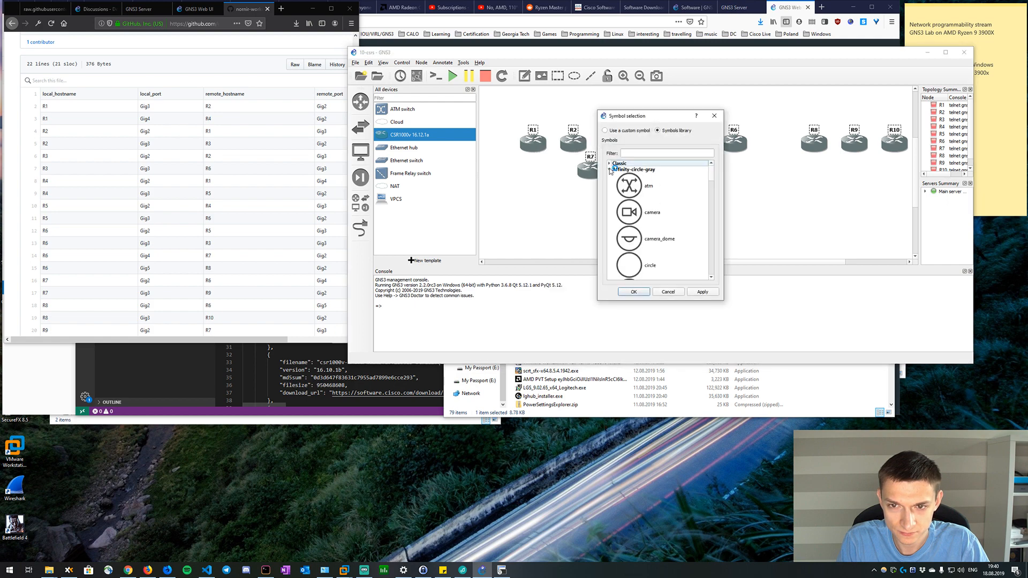
click(610, 170)
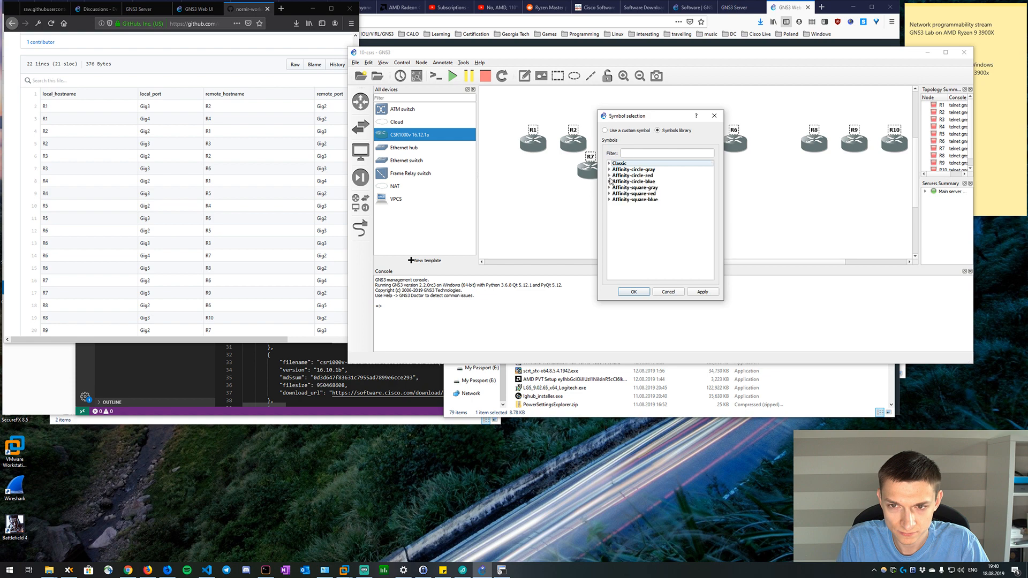
click(609, 182)
scroll(649, 202, down, 5)
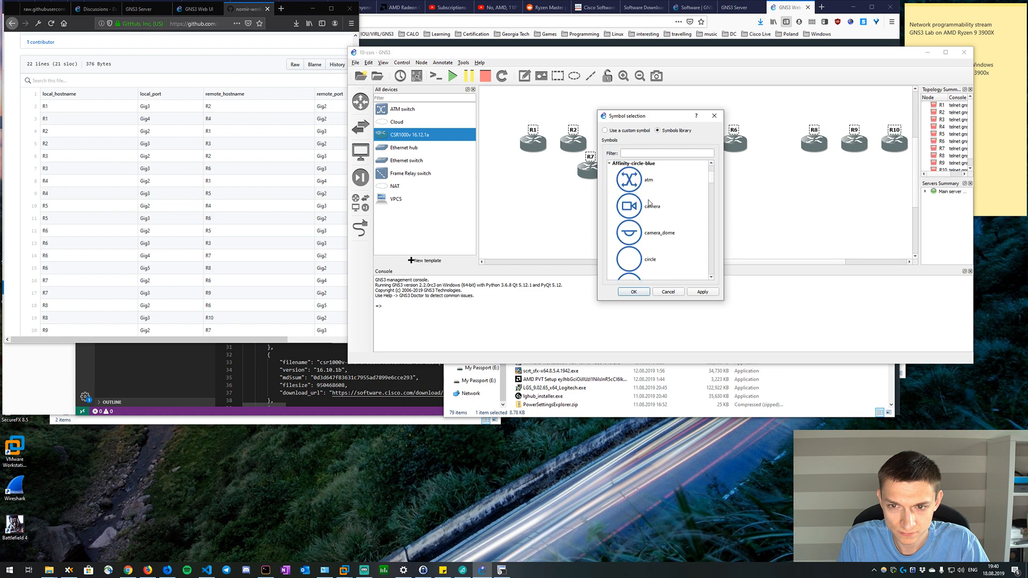
scroll(650, 203, down, 8)
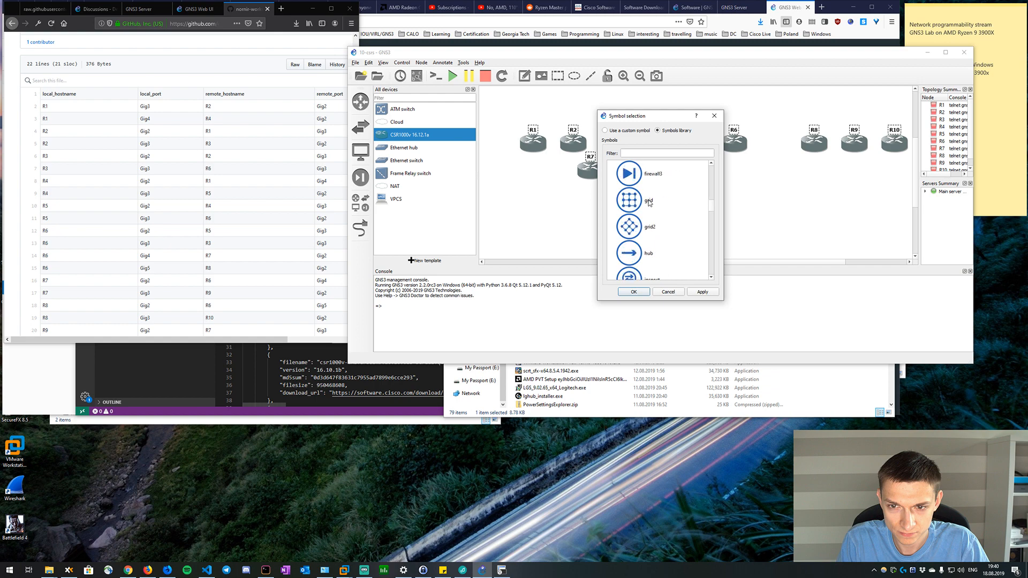
scroll(650, 202, down, 8)
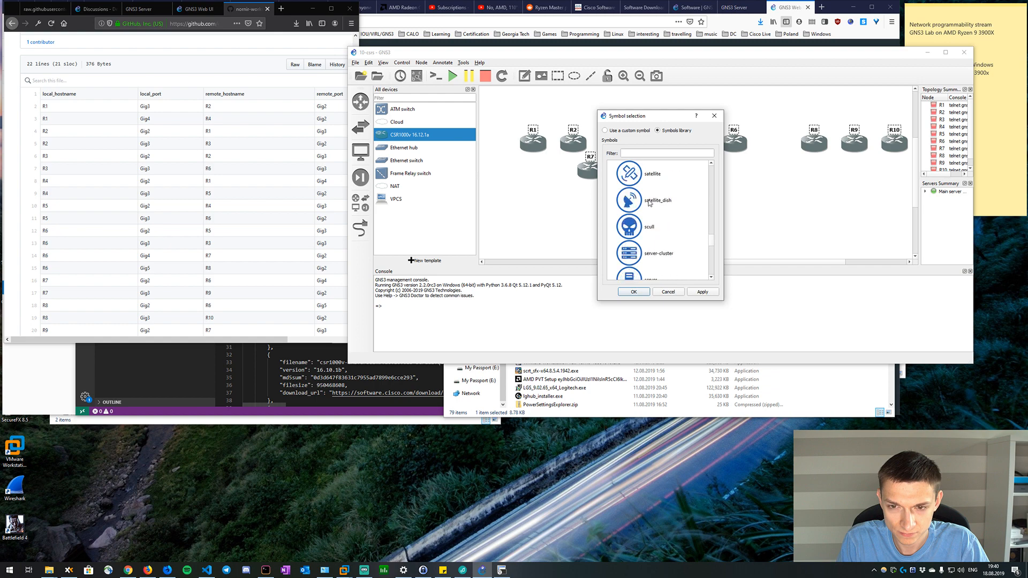
scroll(649, 202, up, 3)
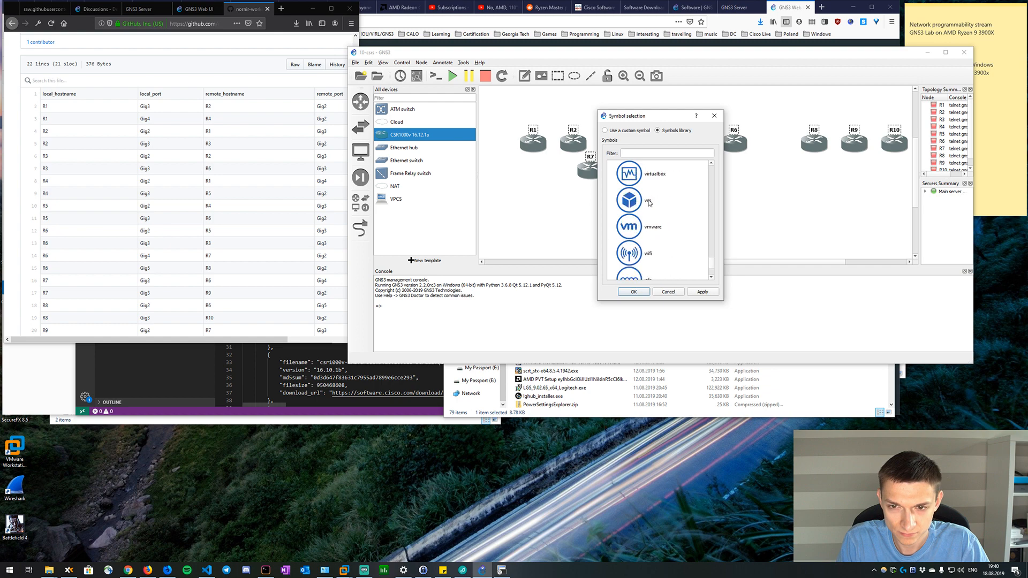
scroll(649, 203, up, 10)
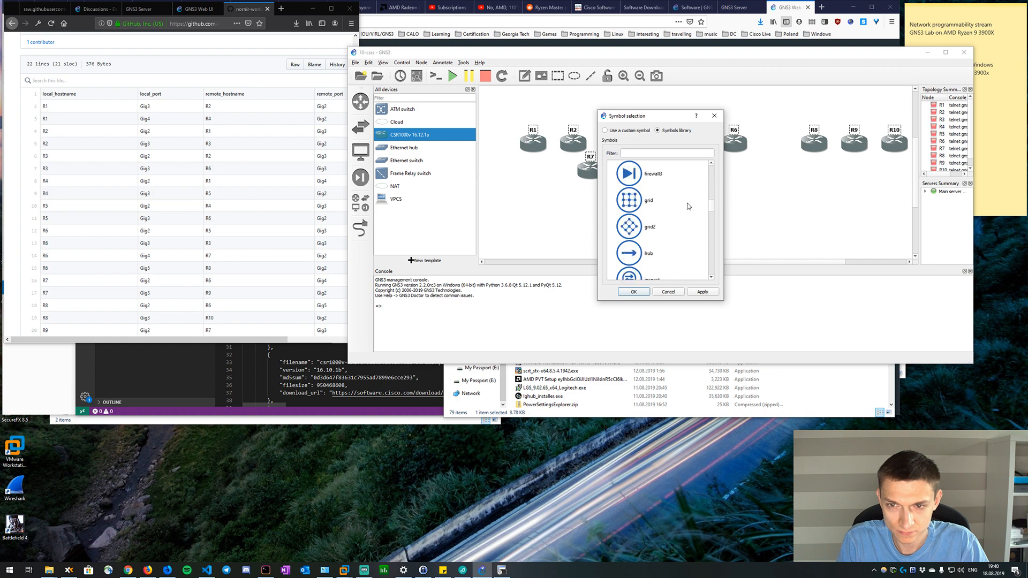
scroll(685, 207, up, 3)
scroll(689, 206, up, 5)
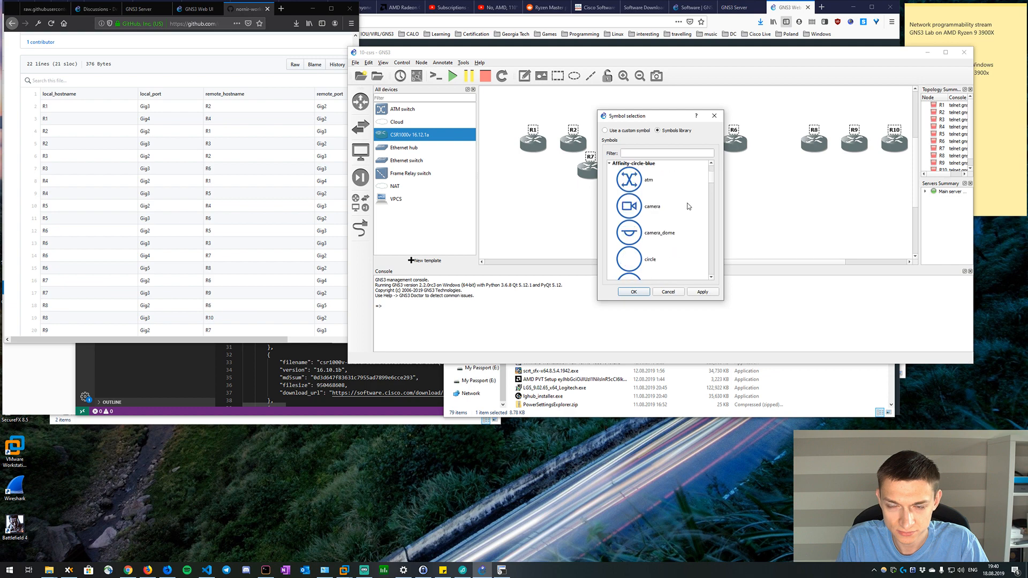
scroll(688, 207, down, 3)
scroll(689, 206, down, 3)
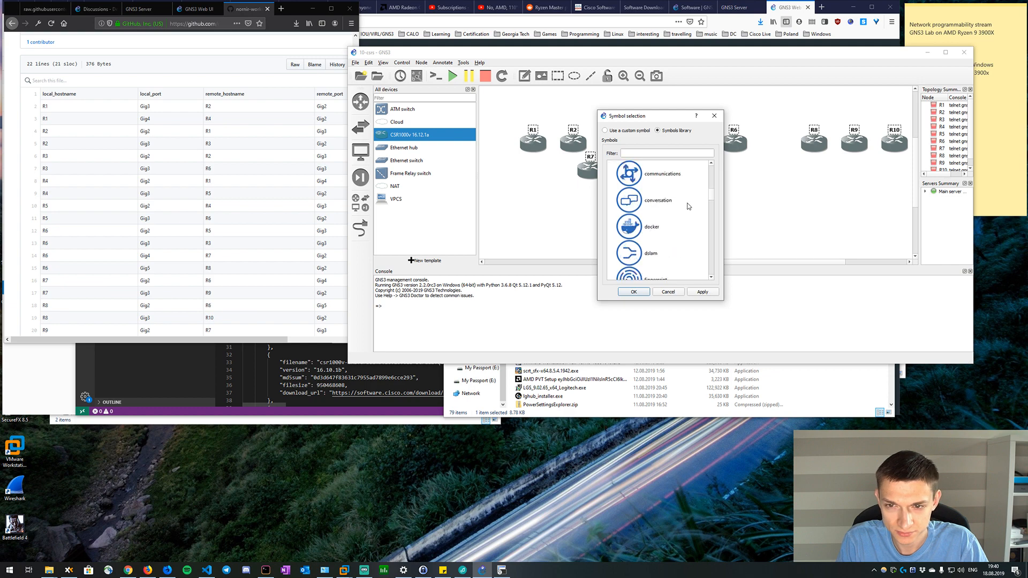
scroll(686, 204, down, 5)
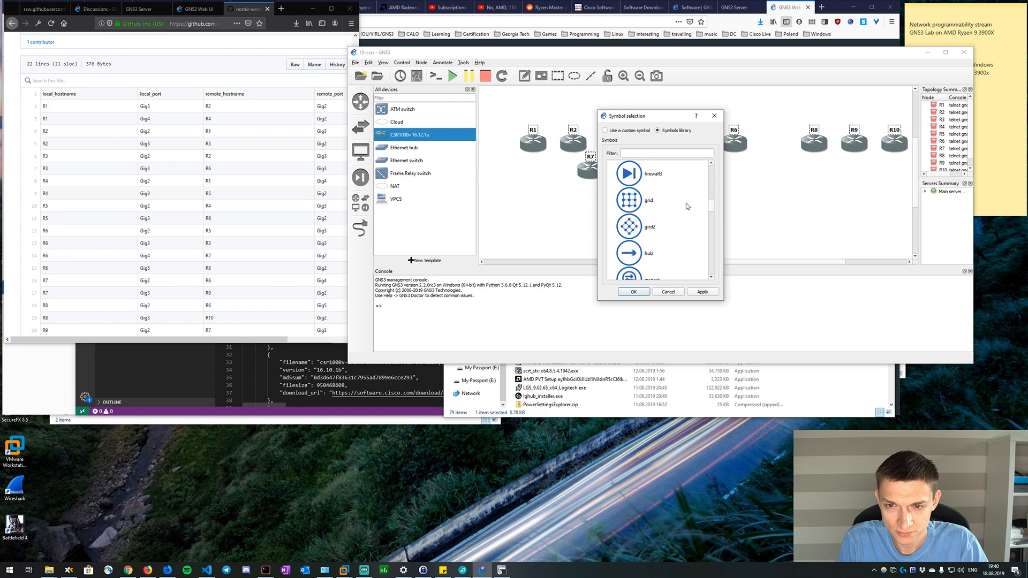
scroll(686, 206, down, 3)
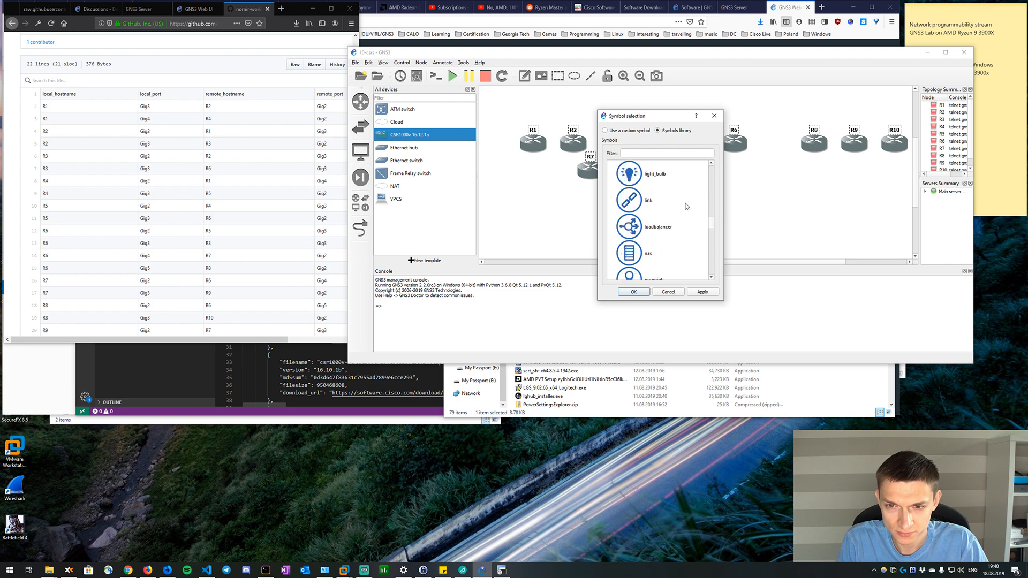
scroll(685, 206, down, 3)
scroll(685, 202, down, 2)
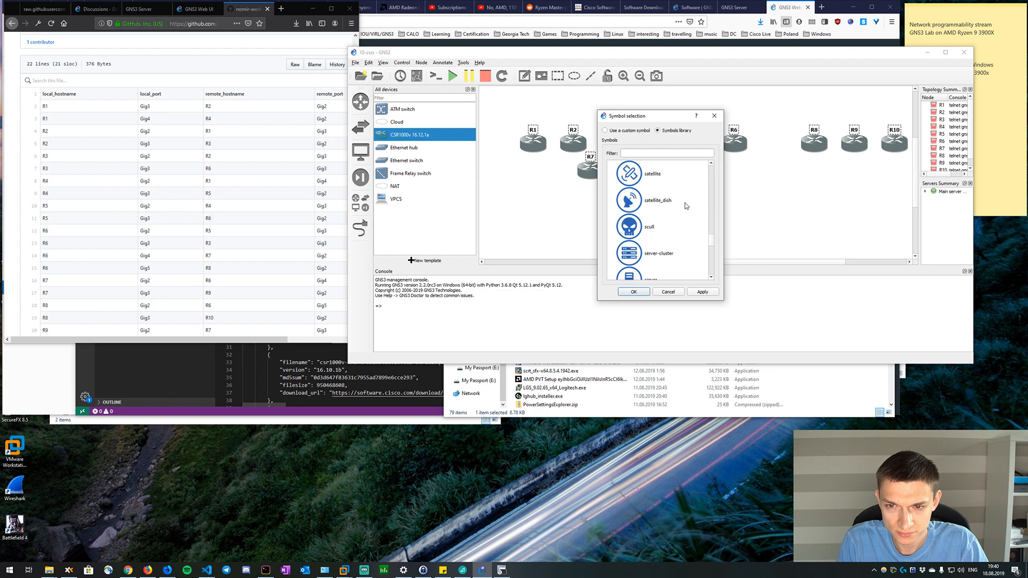
scroll(685, 203, up, 2)
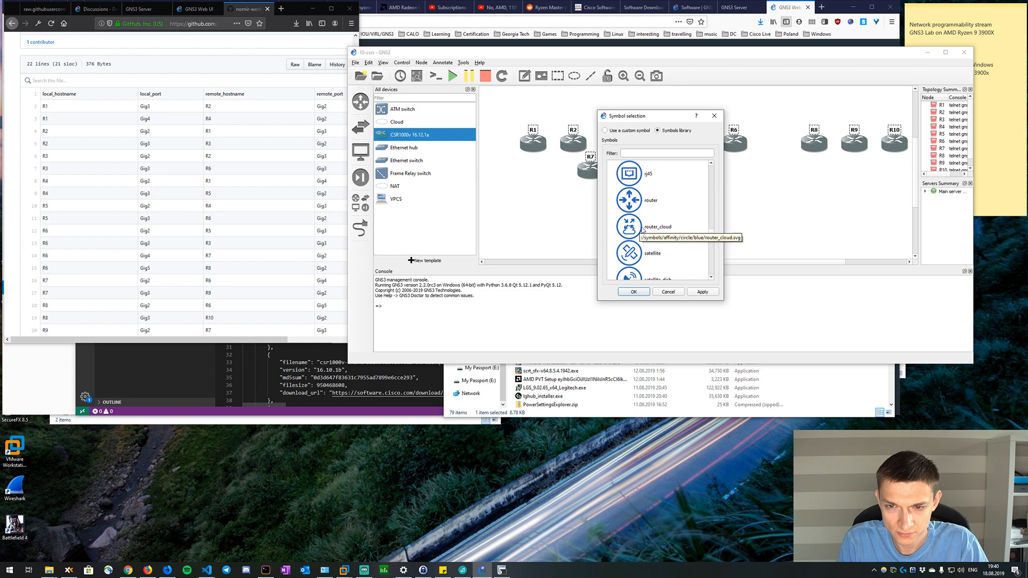
click(647, 209)
click(636, 293)
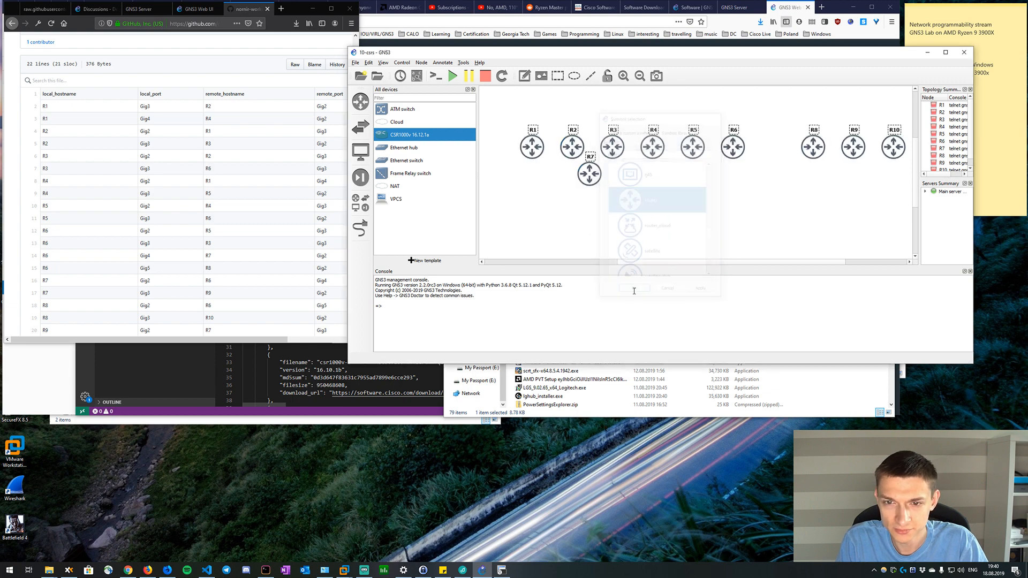
click(722, 186)
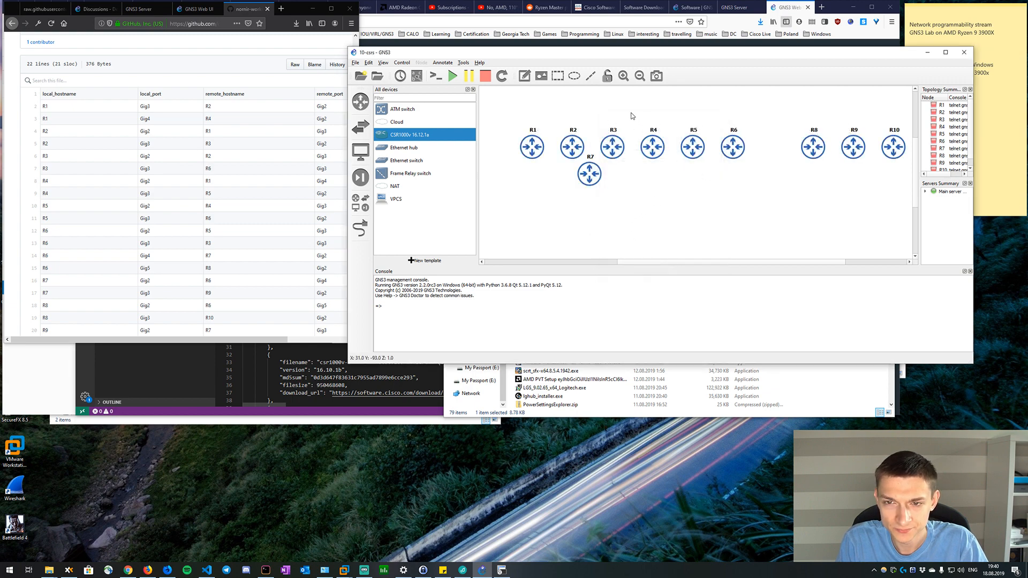
Move R9 below and to the left of R1, shift the row of remaining routers upward, and reposition R7 beneath R2.
drag(592, 171, 587, 170)
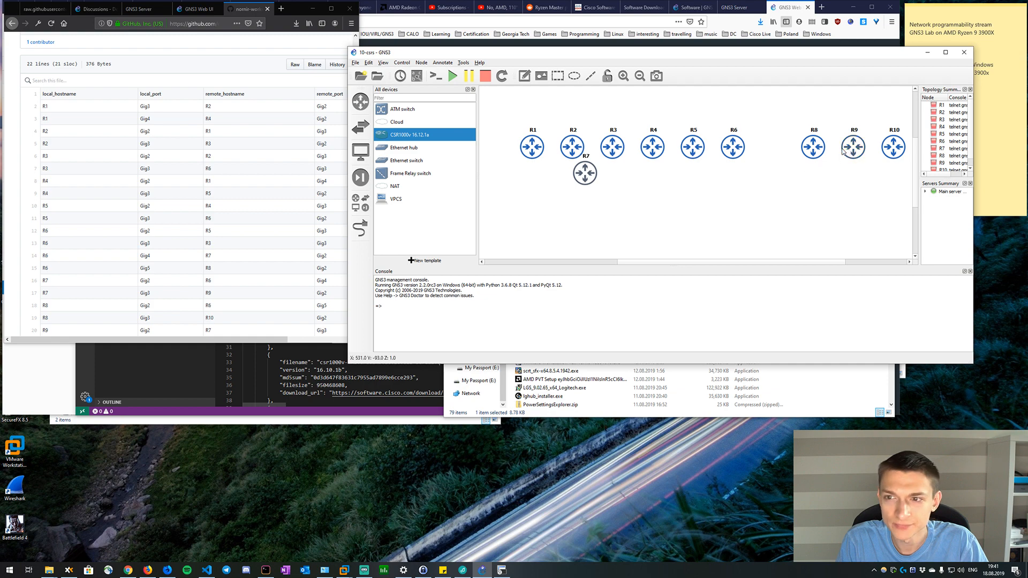
drag(858, 155, 520, 197)
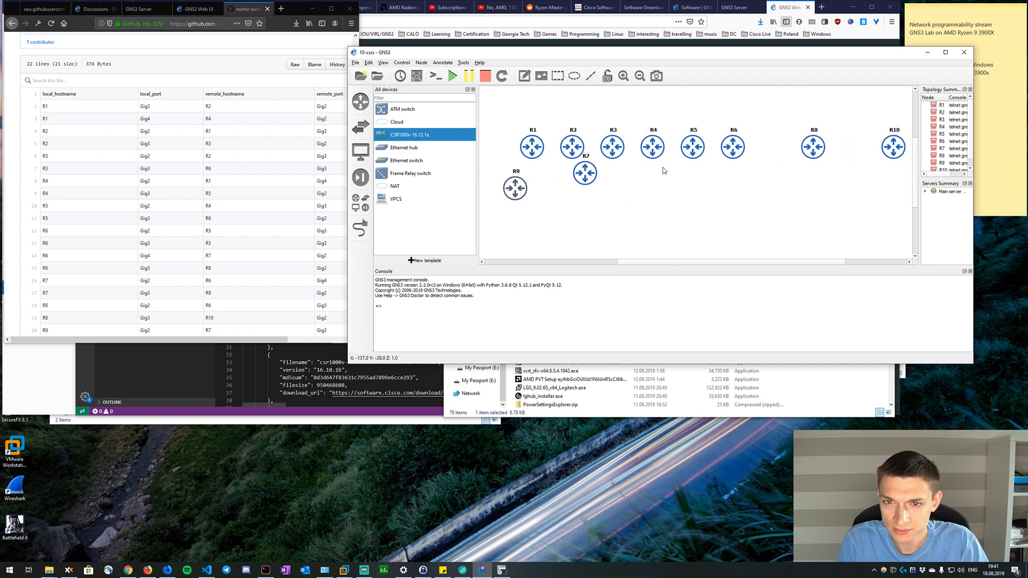
drag(513, 124, 915, 166)
drag(696, 154, 695, 118)
drag(585, 120, 581, 155)
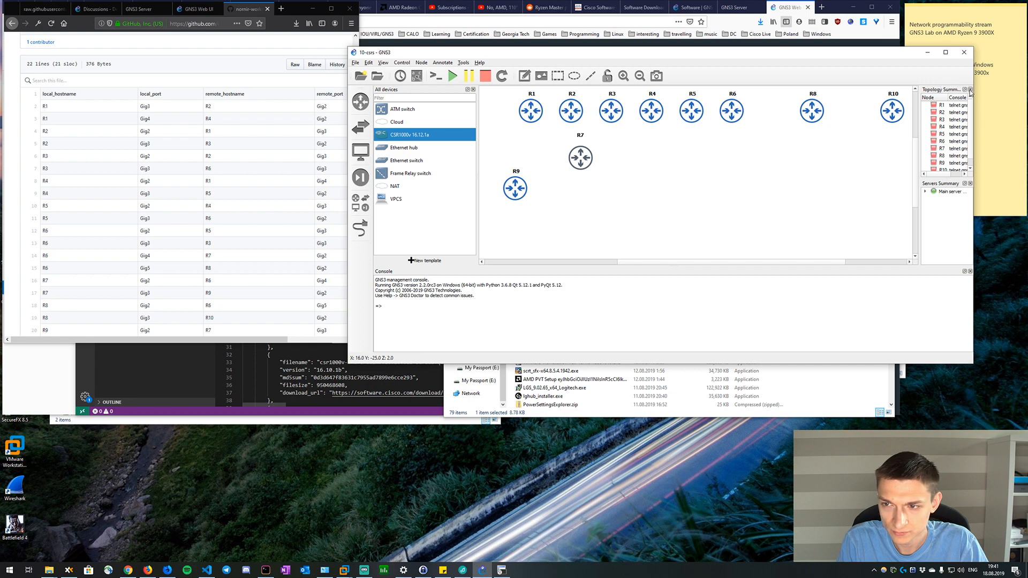
Hide the device list and spread R7, R9 and R8 below the router row, with R9 leftmost and R8 lowest.
click(470, 91)
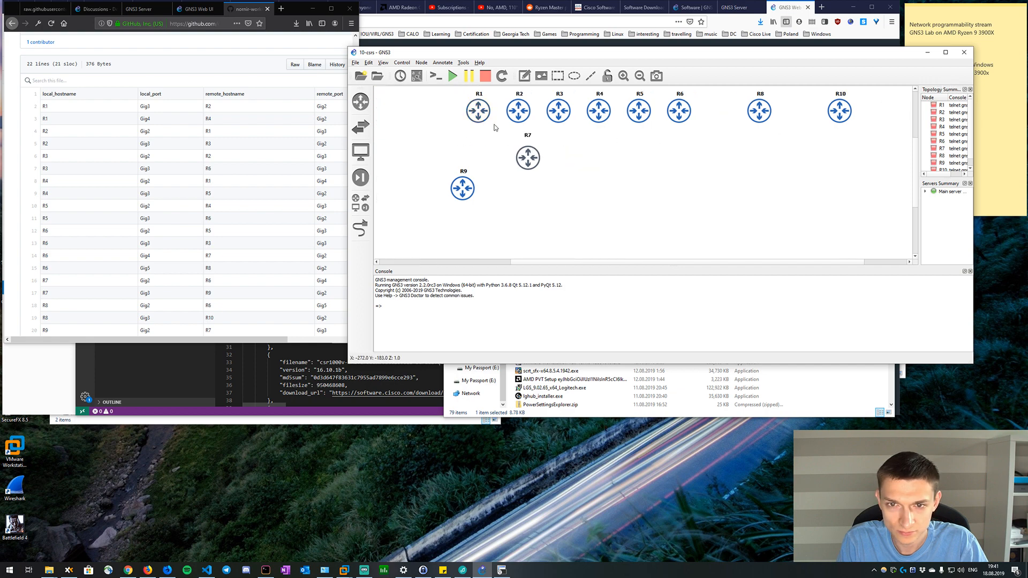
drag(530, 156, 496, 149)
drag(454, 189, 416, 180)
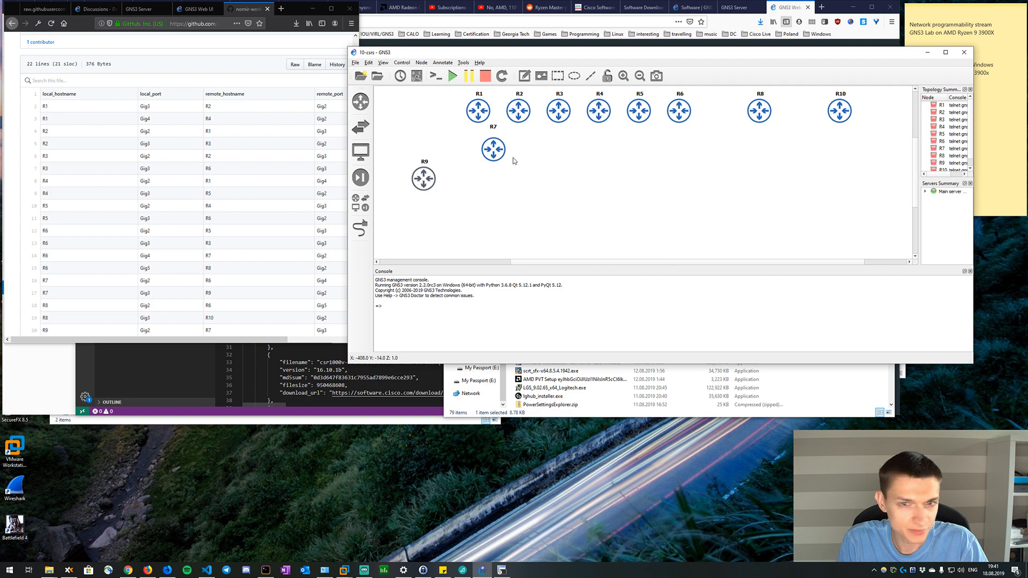
drag(761, 111, 531, 199)
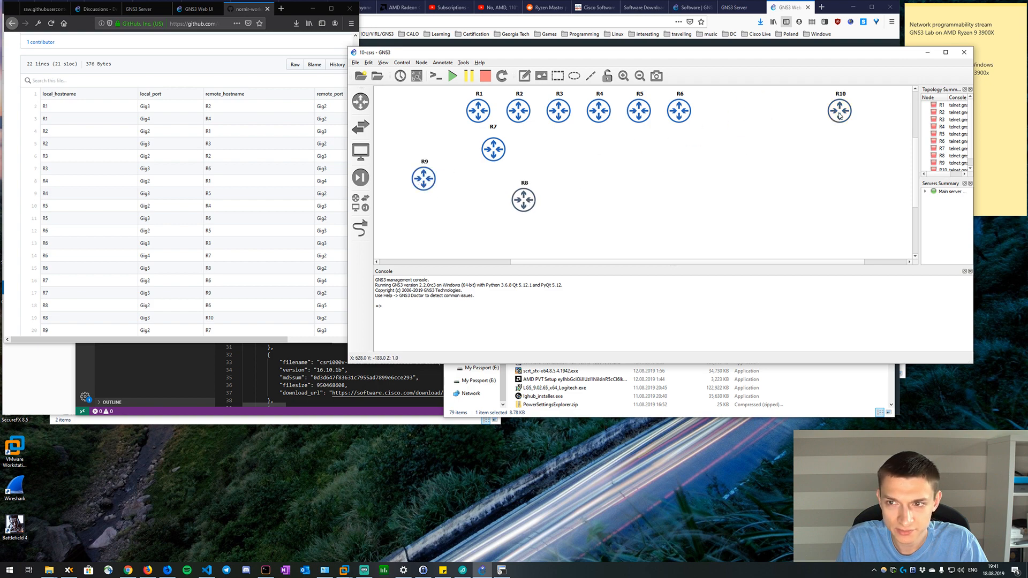
Move R10 beneath R9 and R6 to the right of R7, and place R3 and R5 lower, to the right of R8.
drag(829, 123, 424, 251)
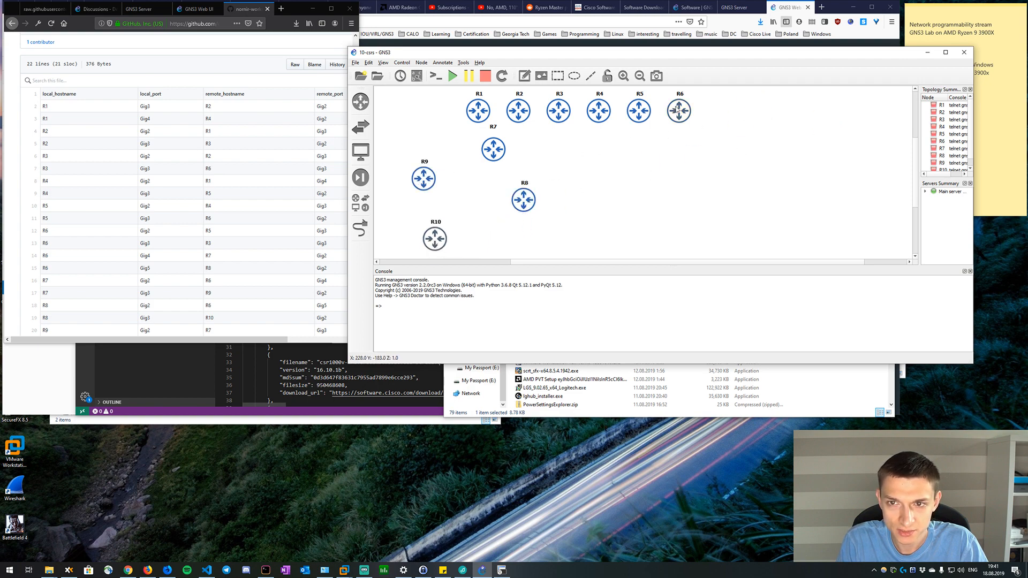
drag(680, 110, 567, 157)
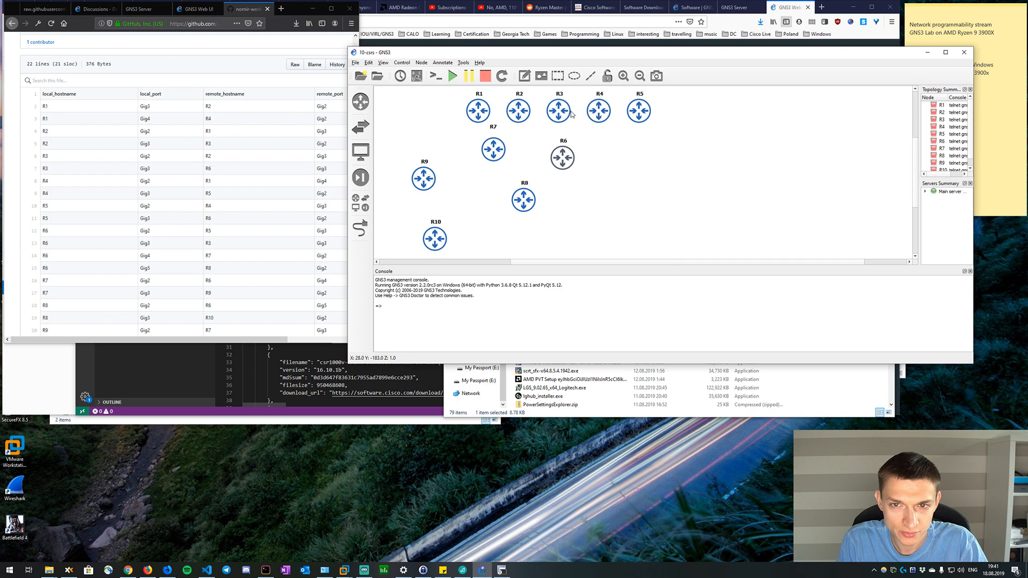
drag(563, 114, 617, 130)
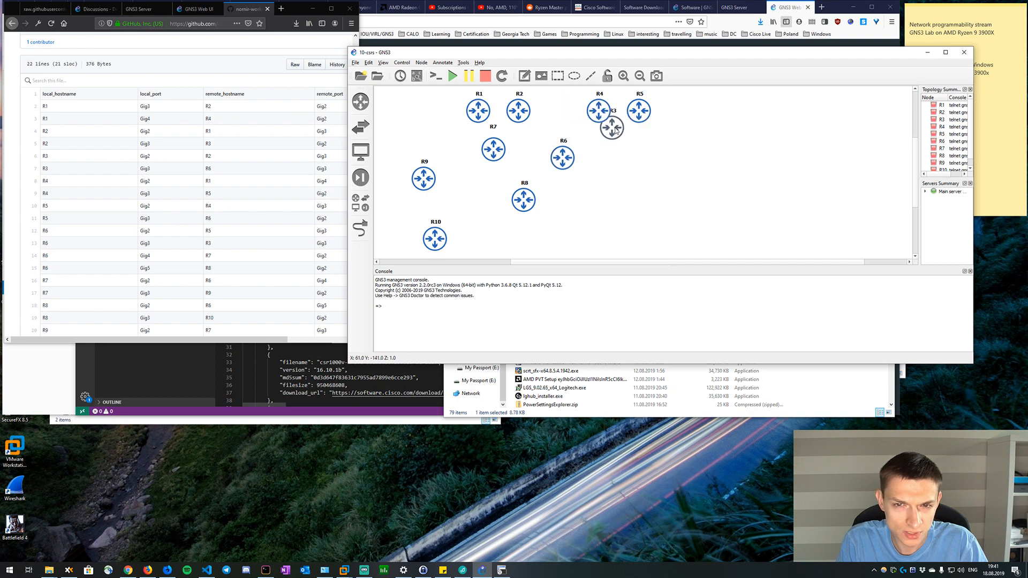
drag(615, 130, 614, 186)
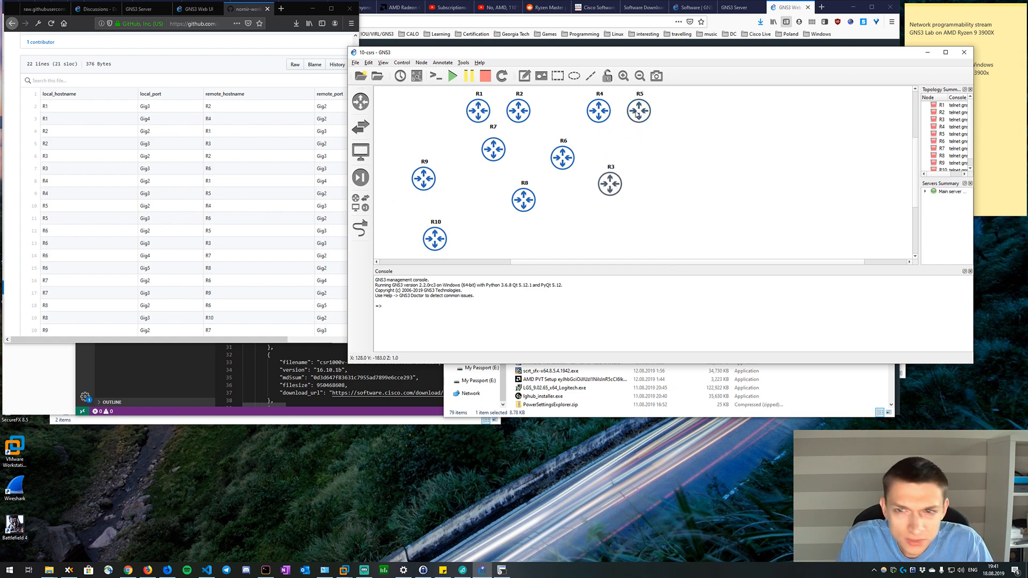
drag(638, 111, 672, 196)
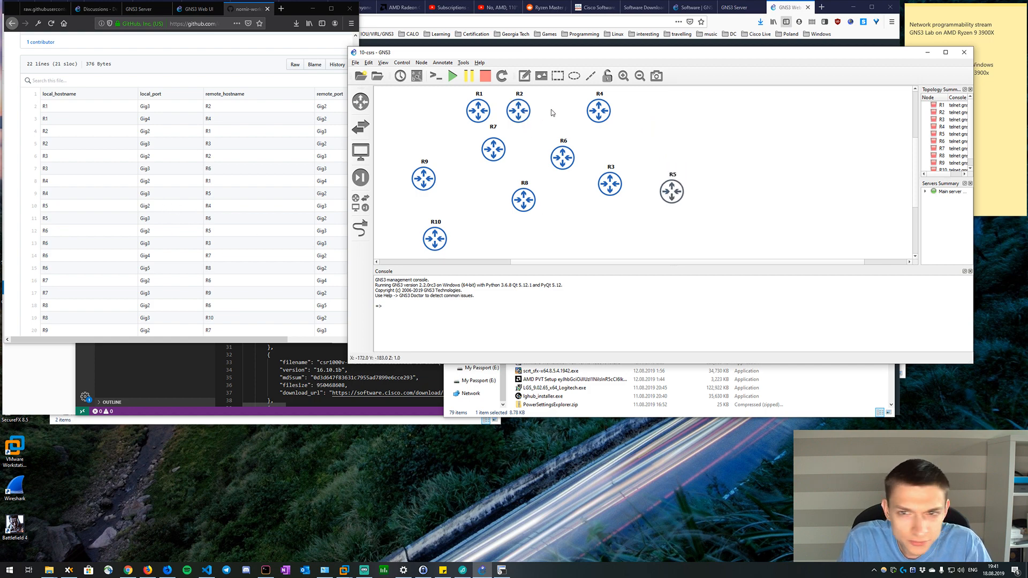
Move R4 to the upper right of R5, R1 to the upper left of R4, and R2 to the left of R1.
drag(604, 115, 704, 152)
drag(714, 154, 735, 152)
drag(671, 195, 674, 196)
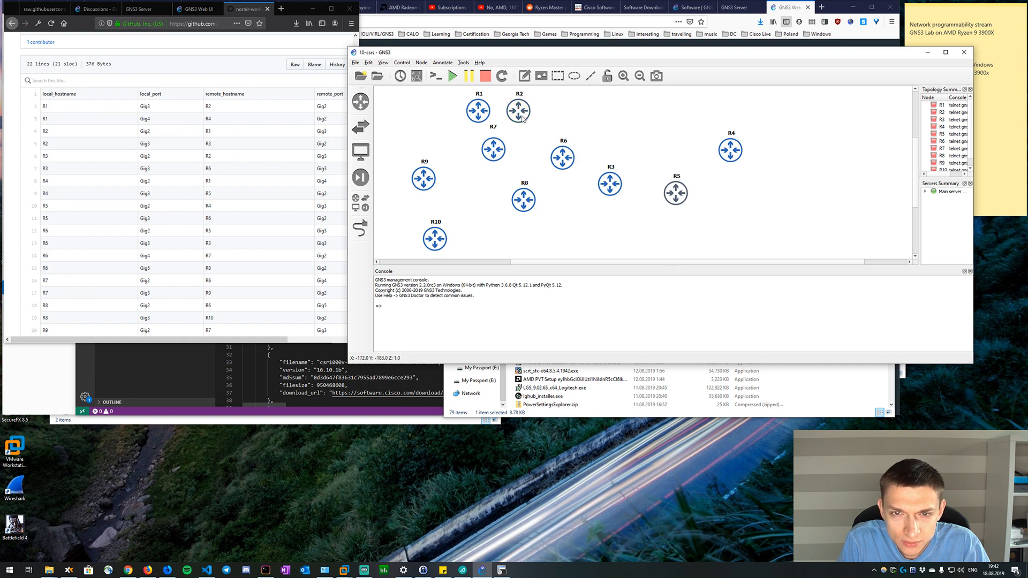
drag(488, 109, 704, 116)
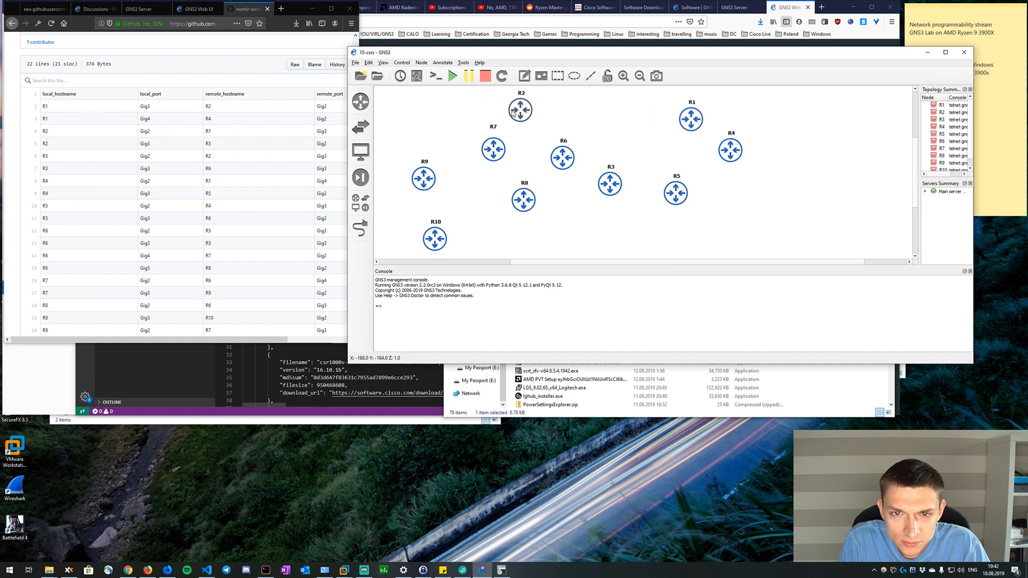
drag(503, 114, 608, 118)
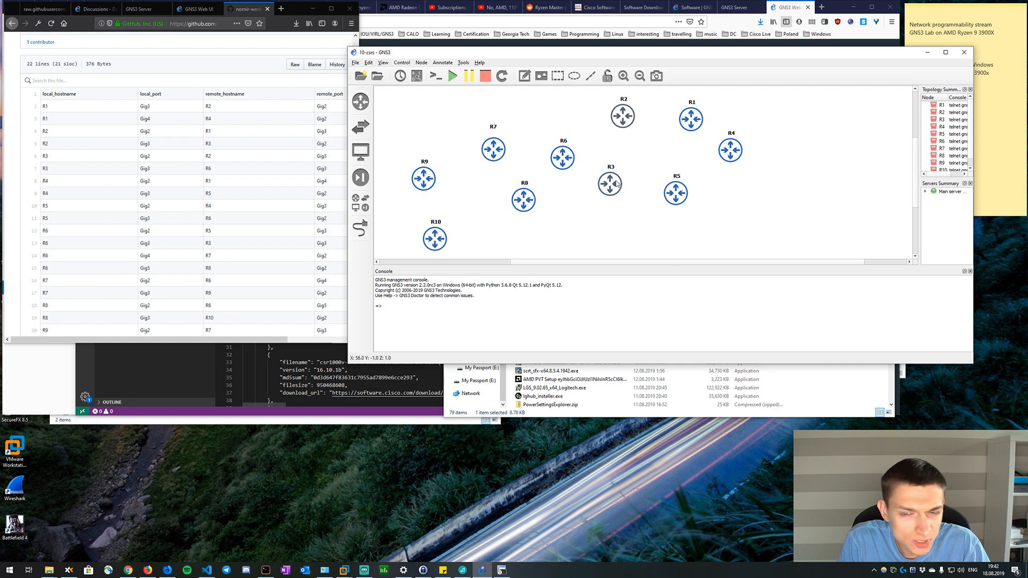
Bring R2 closer to R1, move R3 up between R6 and R2, and set R5 and R4 in a lower row right of R8.
mouse_move(616, 183)
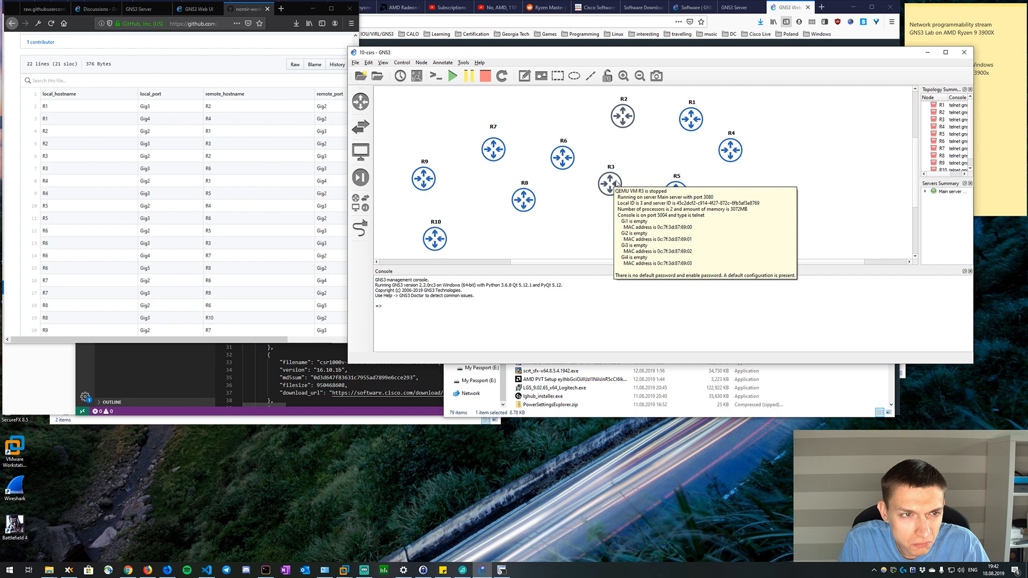
mouse_move(691, 119)
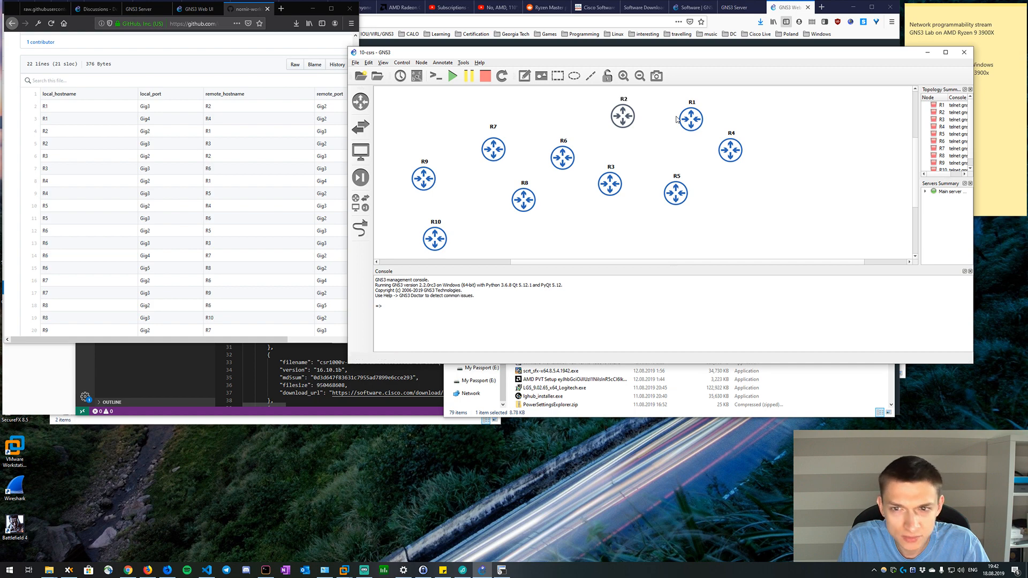
drag(634, 122, 658, 123)
drag(609, 186, 601, 126)
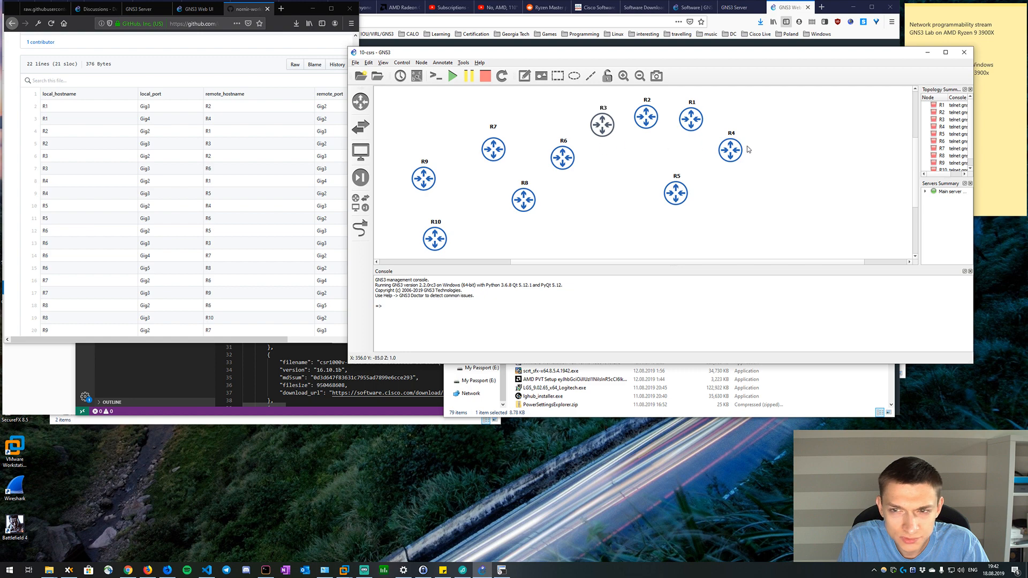
drag(735, 159, 625, 201)
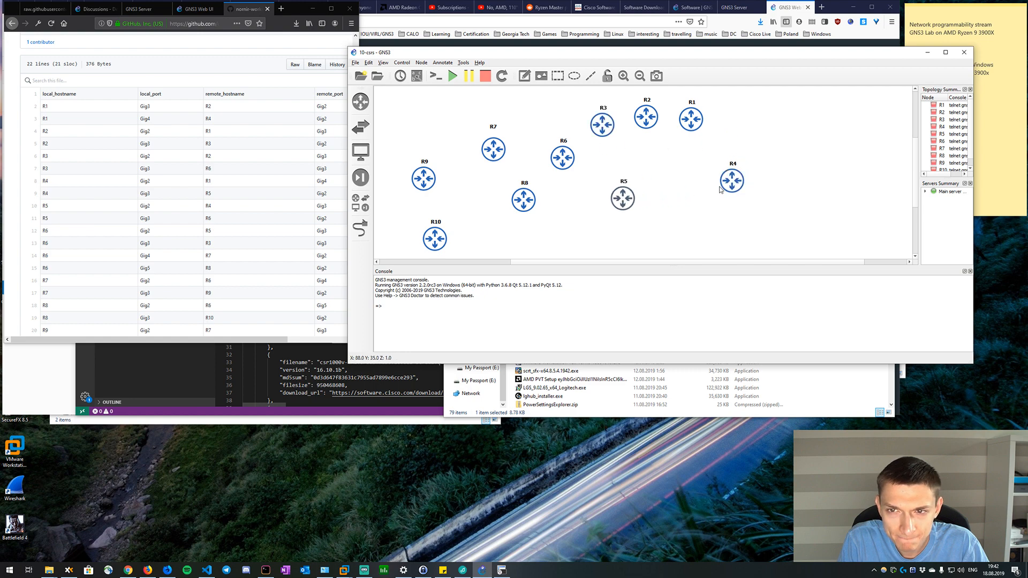
drag(729, 186, 681, 198)
Spread R1 to R6 into a wider ring with R3 and R2 on top, R1 far right, R5 and R4 below, and R6 on the left.
drag(691, 119, 719, 136)
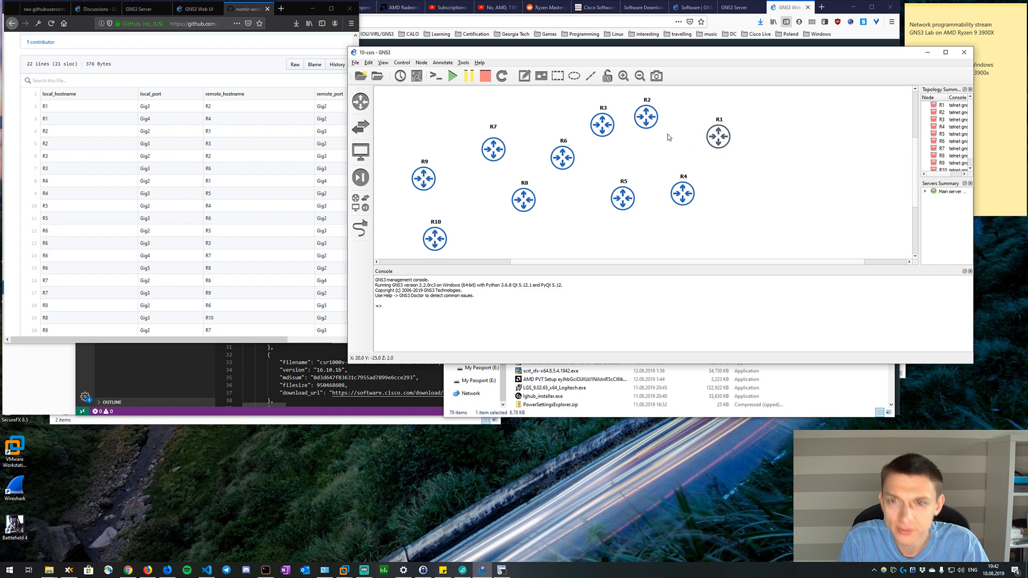
drag(645, 120, 674, 122)
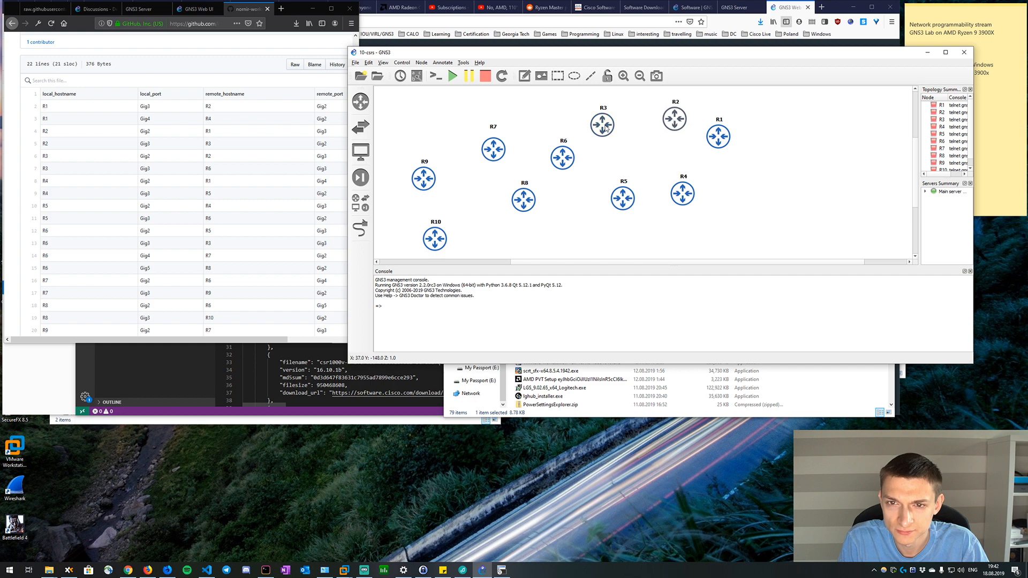
drag(602, 137, 619, 122)
click(620, 202)
drag(621, 202, 599, 201)
drag(683, 195, 689, 210)
drag(723, 137, 766, 164)
drag(675, 118, 712, 116)
drag(619, 110, 641, 113)
drag(604, 193, 633, 204)
drag(561, 158, 578, 159)
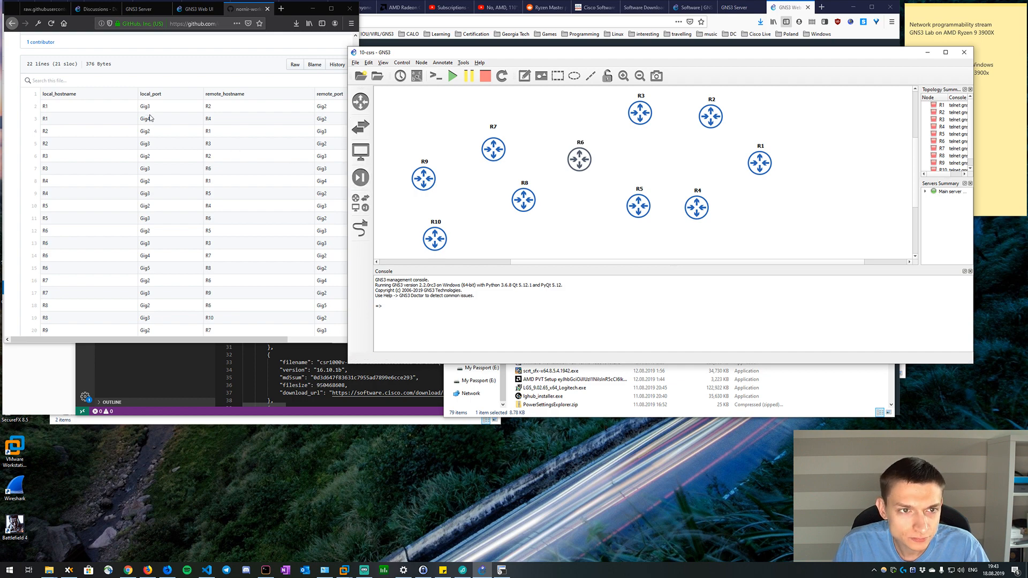
Add an Ethernet switch to the canvas below the routers and name it Breakout.
scroll(567, 223, down, 1)
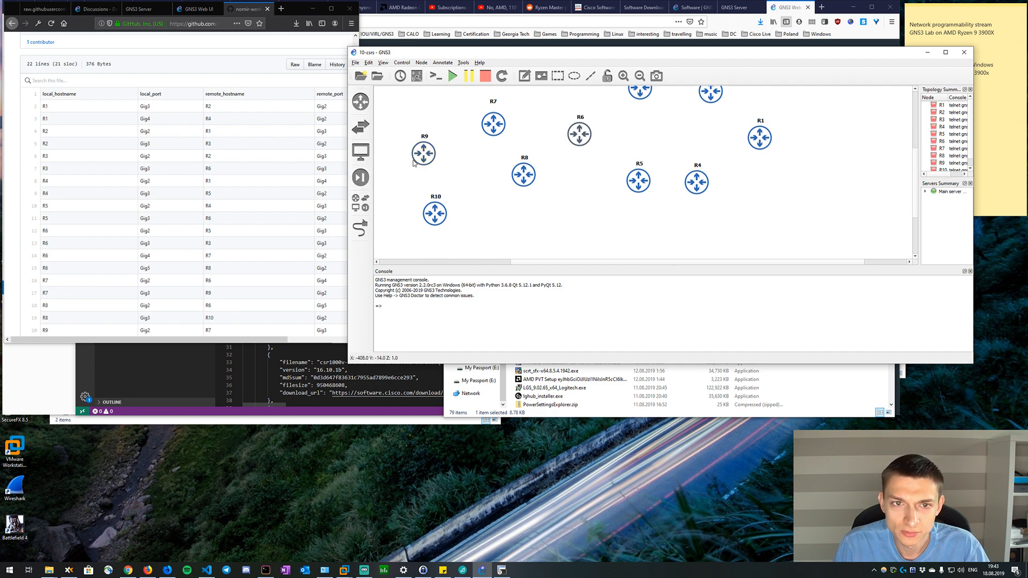
click(361, 127)
drag(407, 137, 604, 248)
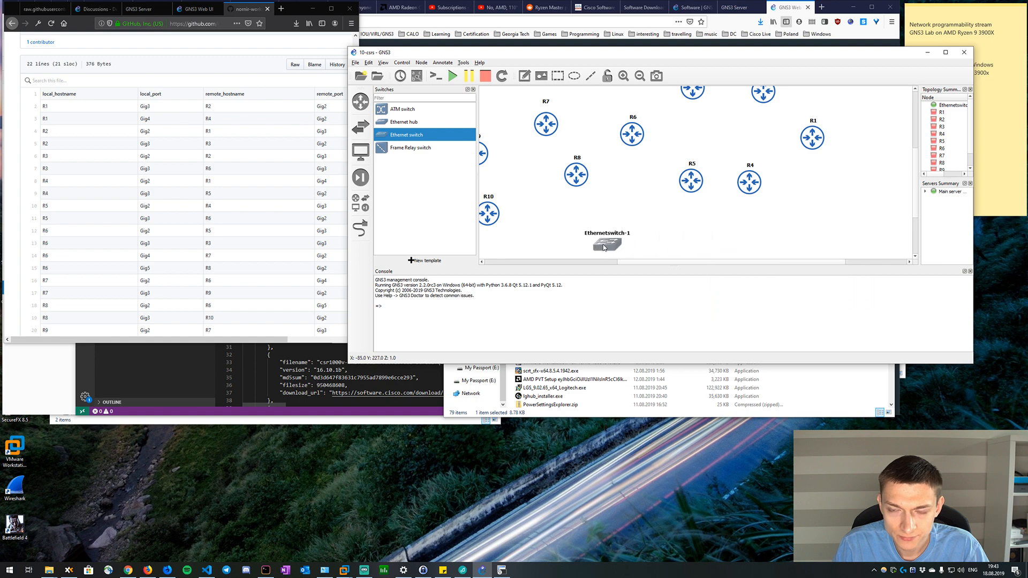
right_click(604, 248)
click(610, 249)
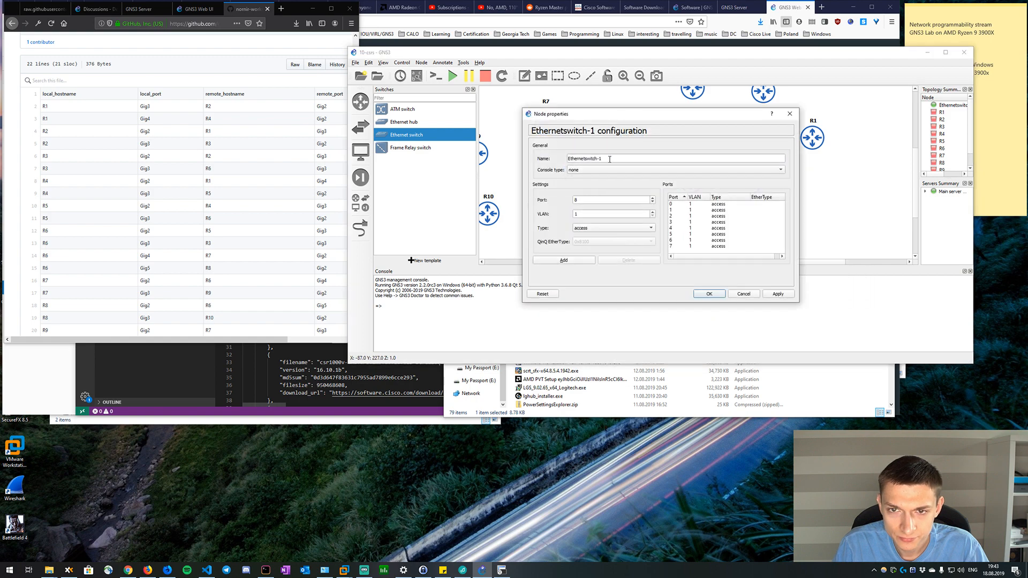
triple_click(610, 159)
text(Break)
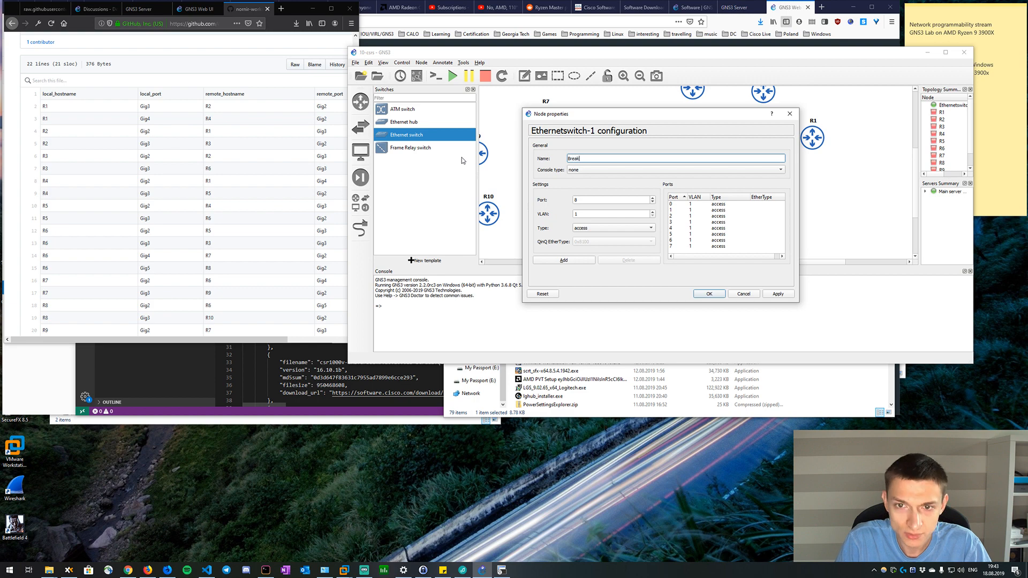
text(out)
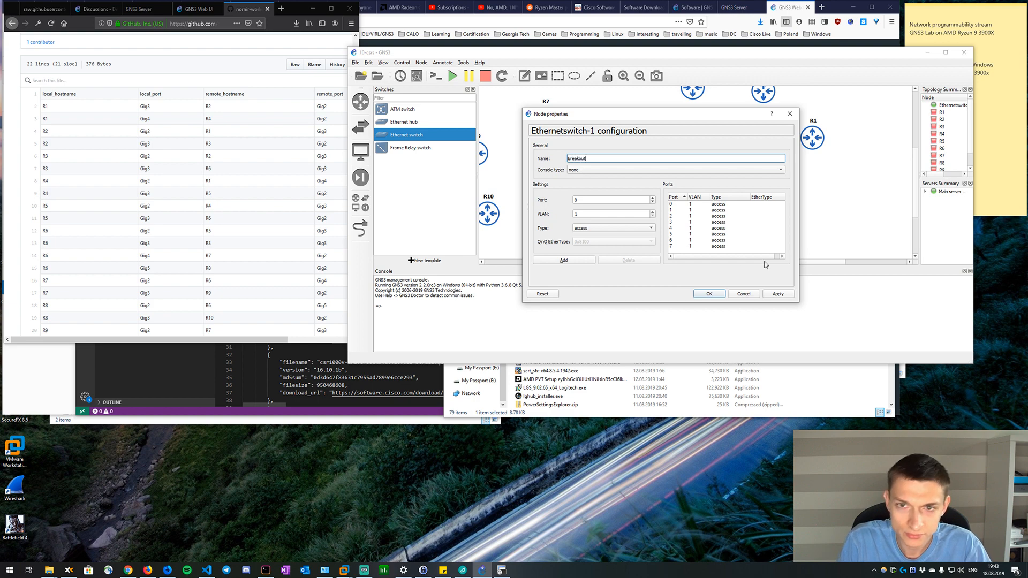
click(709, 294)
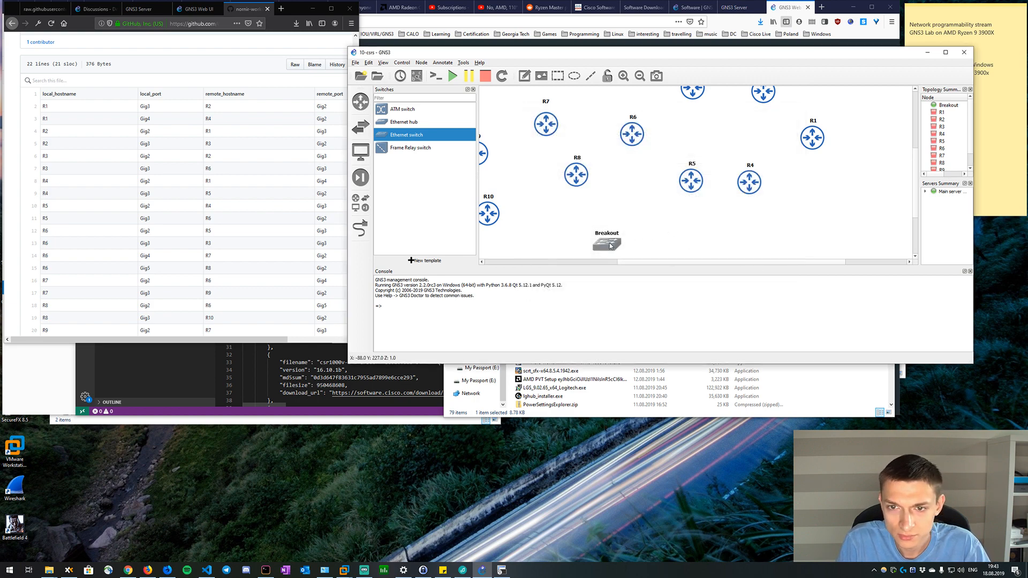
Change the Breakout switch's symbol to the Affinity-circle-blue switch and position it below and between R8 and R5.
drag(600, 236, 619, 226)
right_click(619, 229)
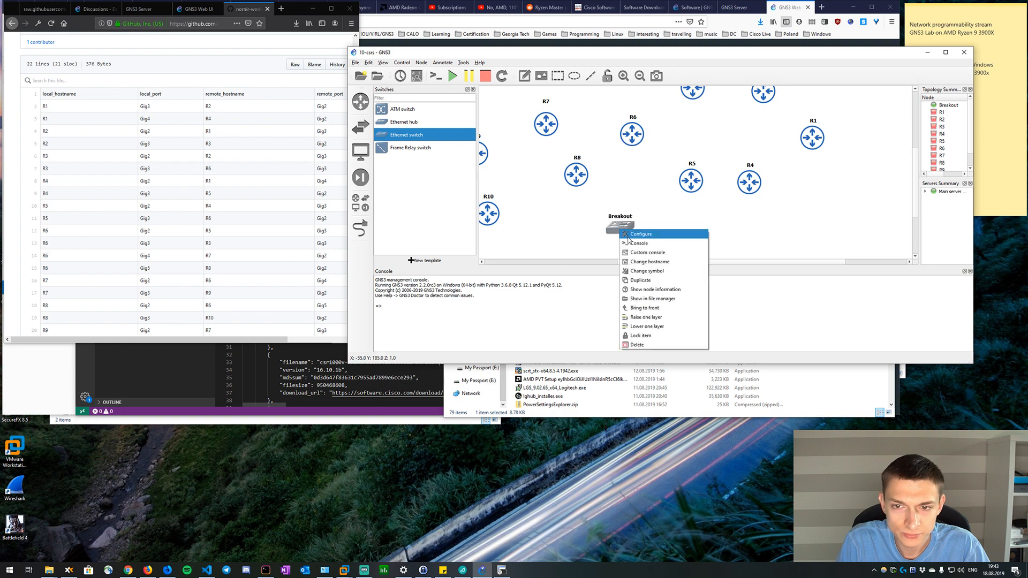
click(641, 271)
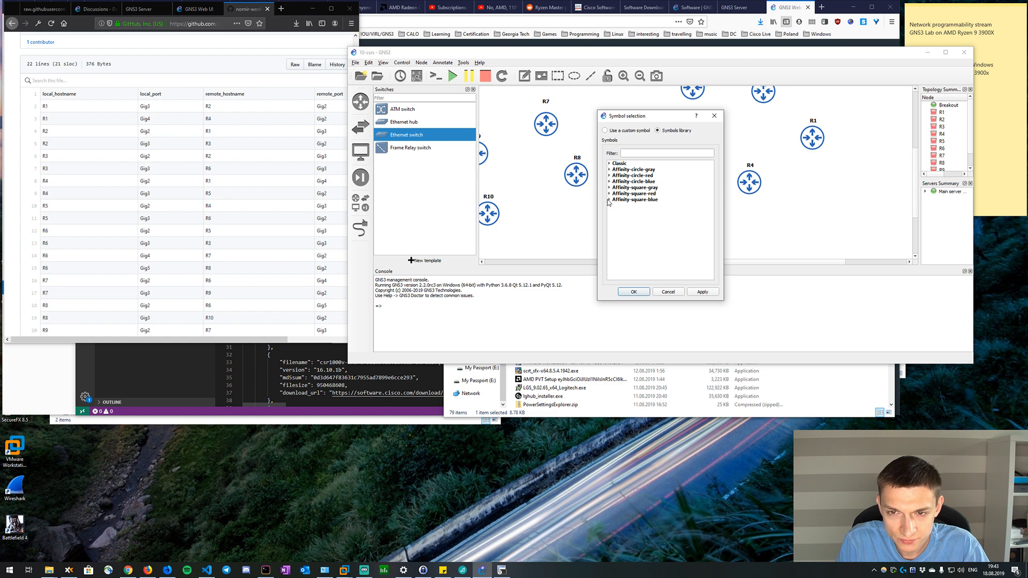
click(609, 200)
scroll(654, 229, down, 2)
scroll(654, 229, down, 2)
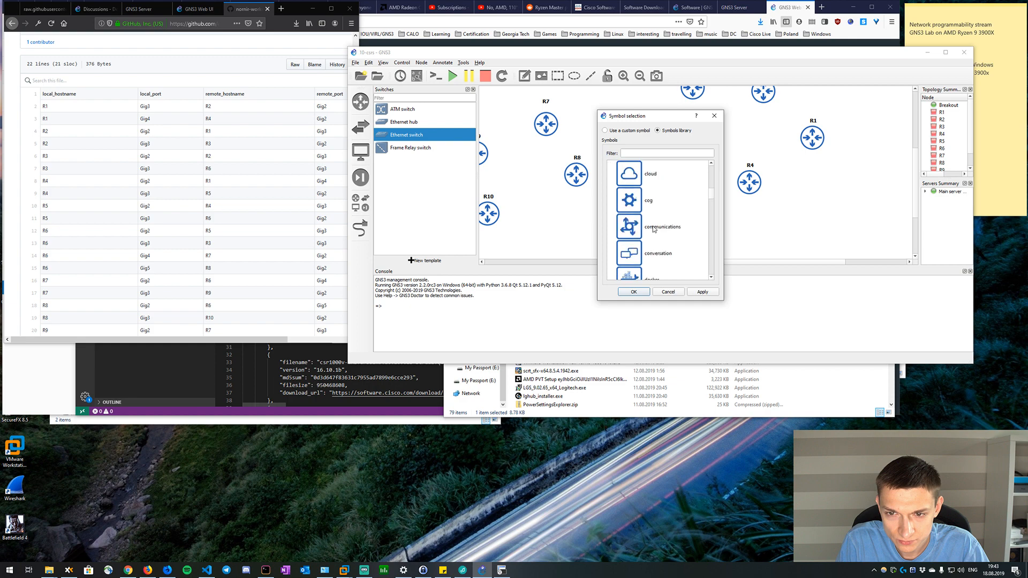
scroll(642, 214, up, 5)
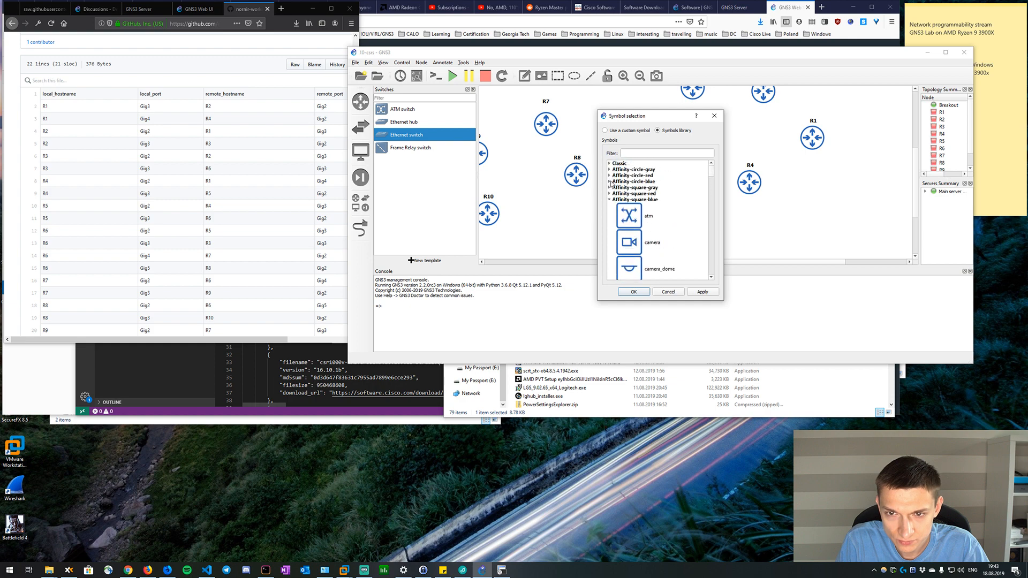
scroll(654, 210, down, 5)
scroll(654, 213, down, 8)
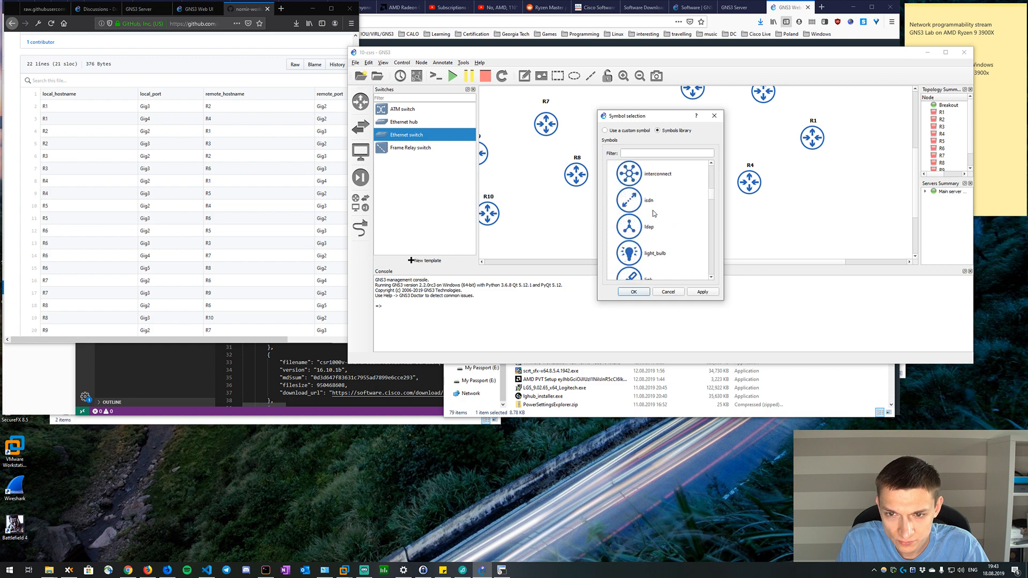
scroll(654, 213, down, 2)
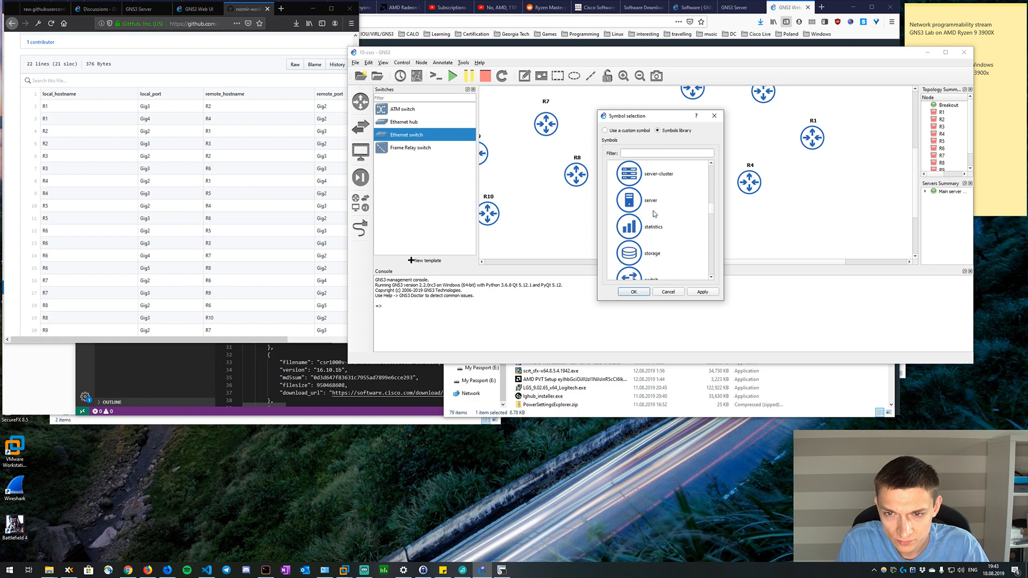
scroll(655, 212, up, 2)
click(655, 212)
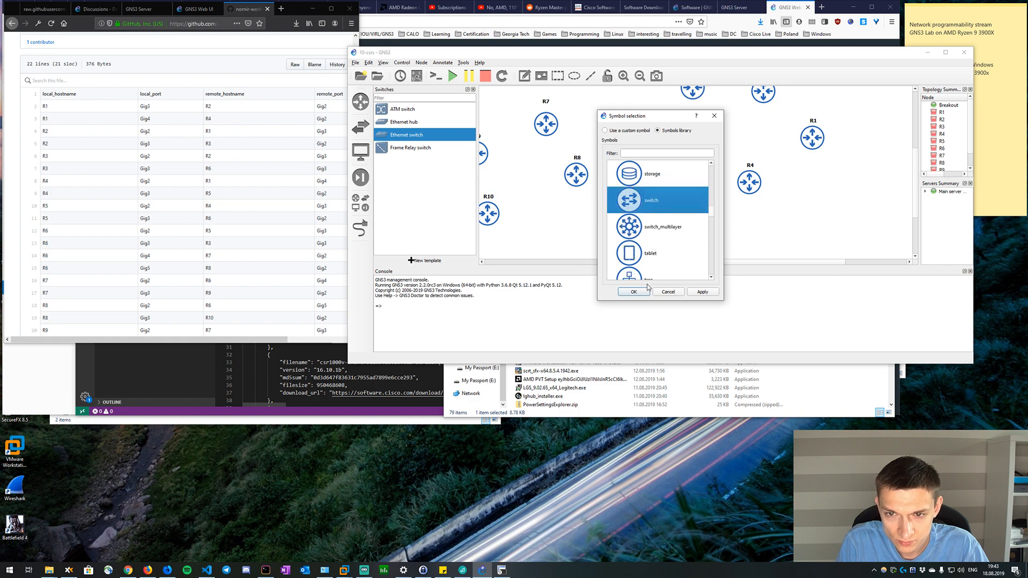
click(642, 293)
mouse_move(640, 229)
mouse_down()
mouse_move(638, 210)
mouse_move(654, 238)
mouse_up()
click(667, 226)
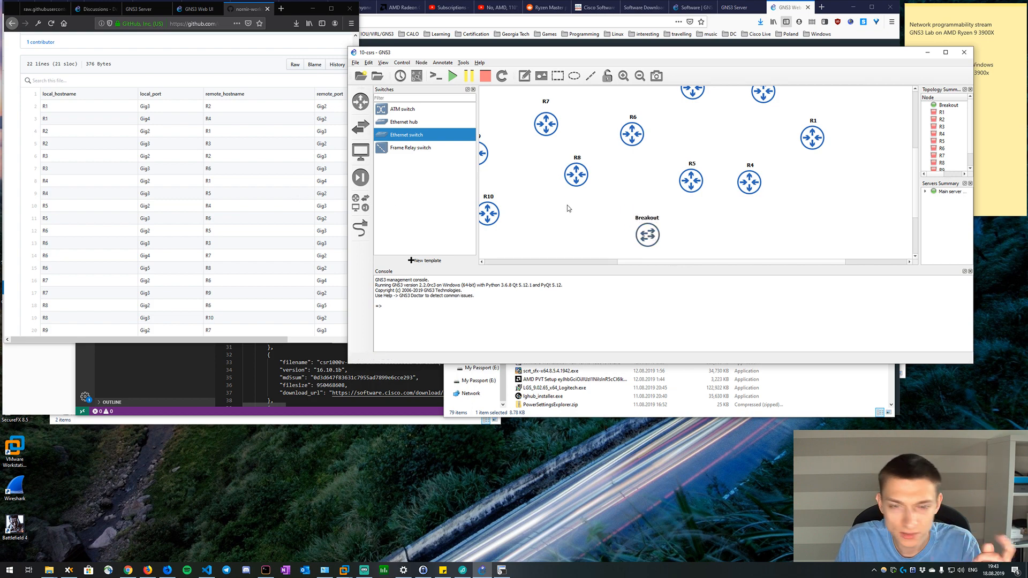
drag(630, 262, 612, 262)
scroll(682, 204, up, 1)
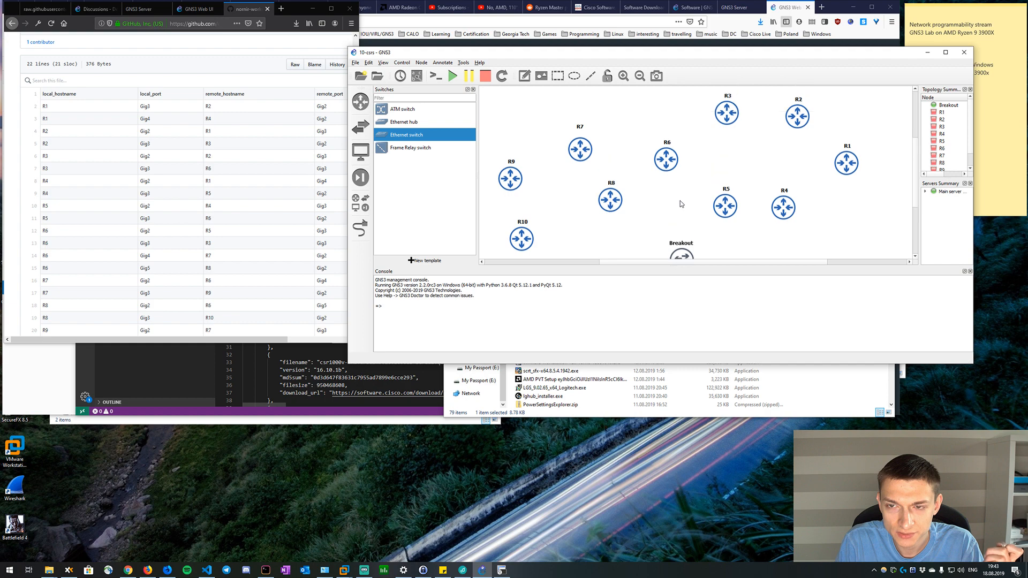
scroll(681, 204, down, 1)
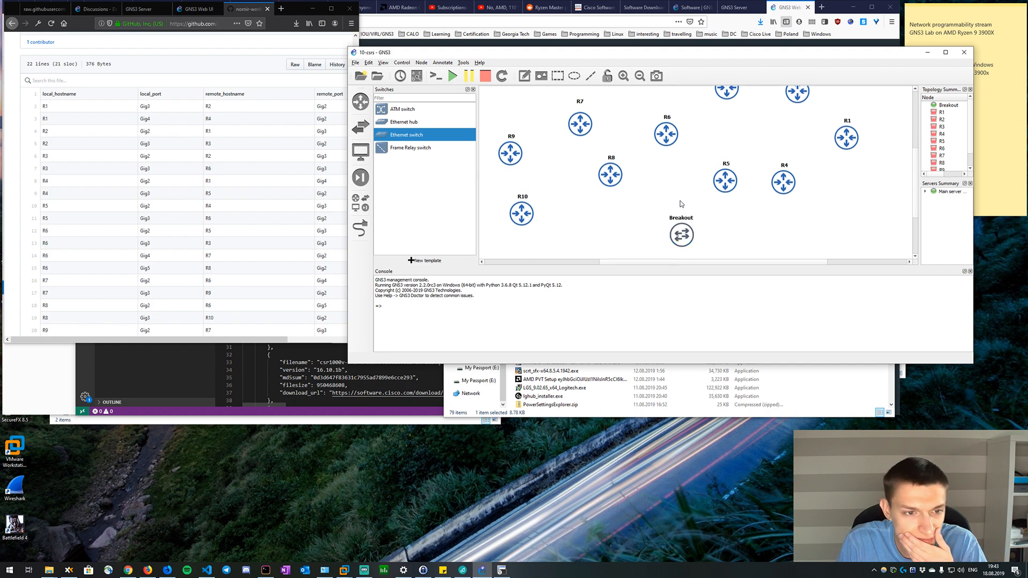
scroll(681, 204, up, 1)
scroll(681, 204, down, 1)
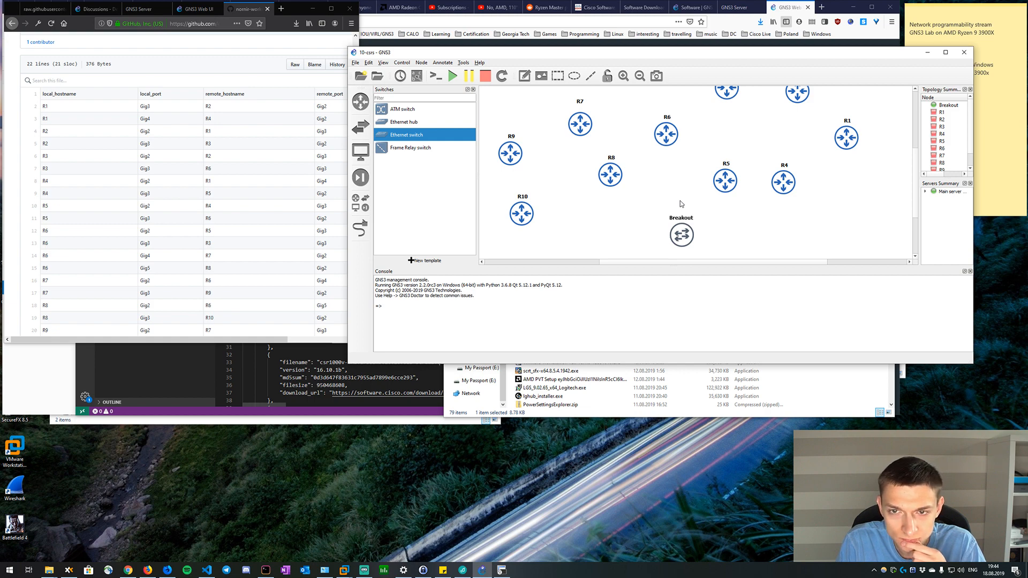
scroll(682, 204, up, 1)
scroll(681, 202, down, 1)
click(356, 129)
click(357, 130)
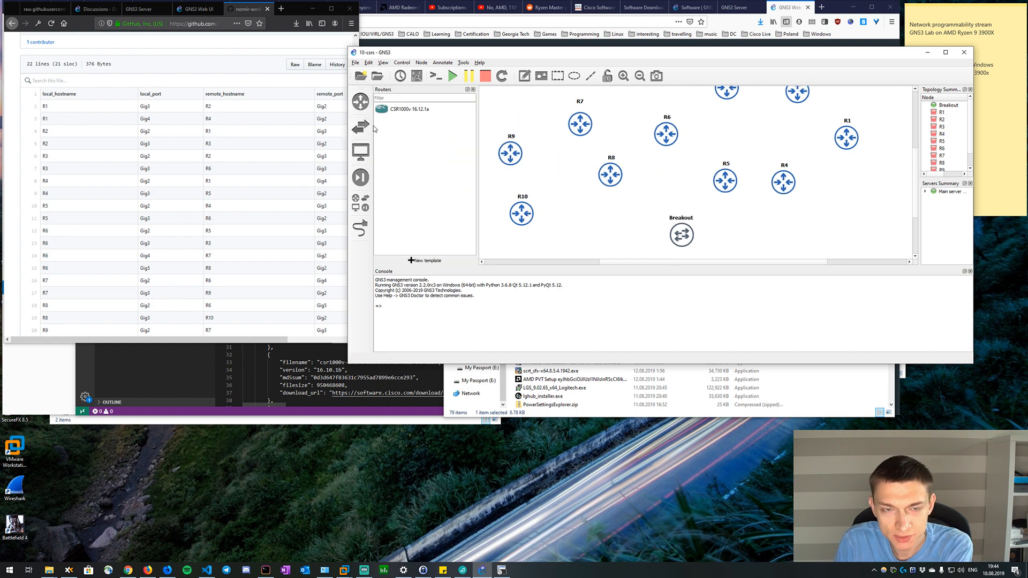
key(Right)
key(Right)
key(Right)
key(Right)
key(Right)
key(Right)
key(Right)
key(Right)
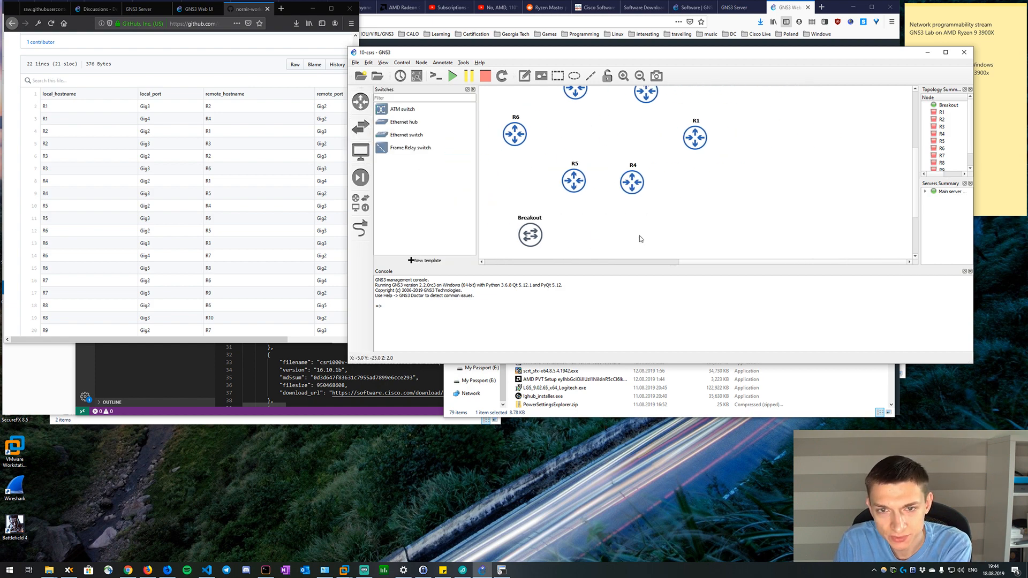
key(Left)
key(Left)
key(Left)
key(Left)
key(Left)
key(Left)
key(Left)
key(Left)
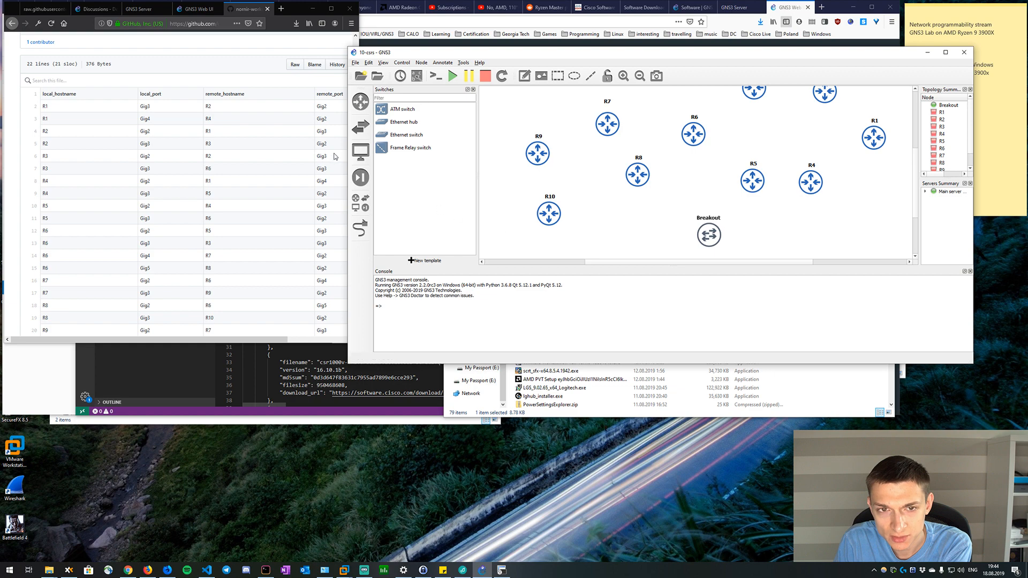
Move the GNS3 window away from the sticky note, enlarge it to show more of the topology, and nudge R4 slightly right.
click(357, 154)
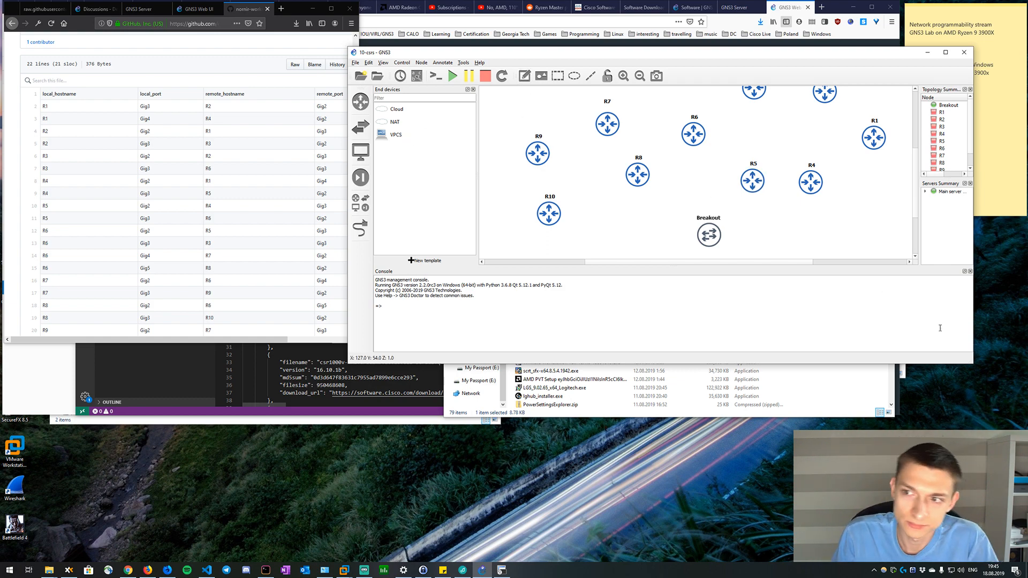
drag(813, 51, 767, 51)
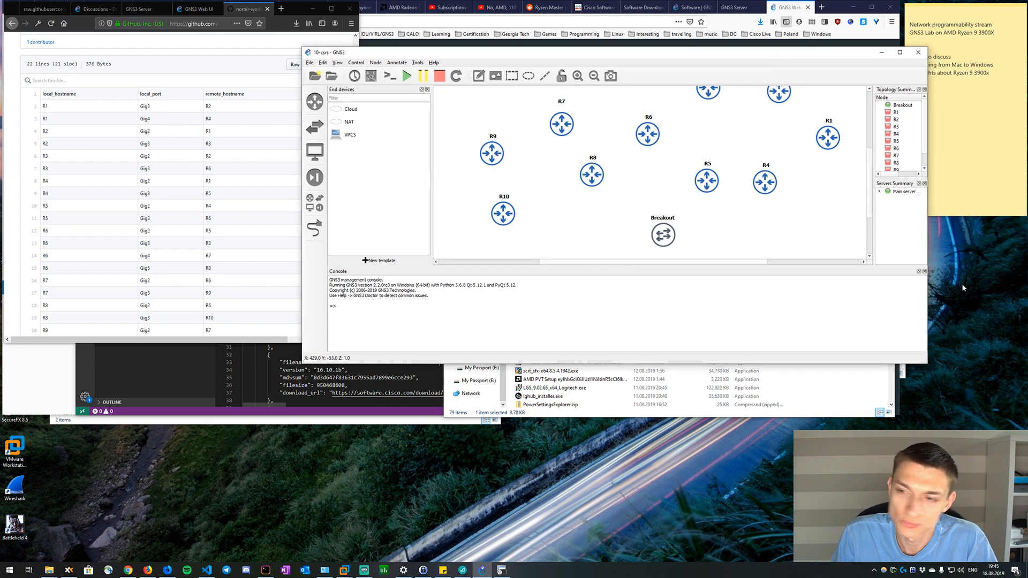
drag(926, 363, 1007, 407)
drag(805, 208, 814, 208)
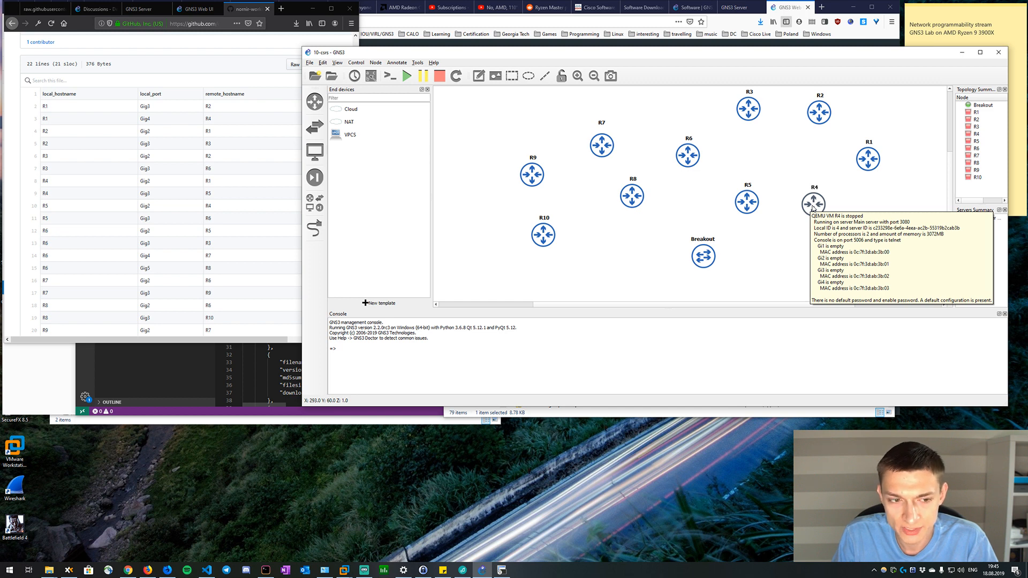
Move R9 up and to the left, shift R8 slightly down, and nudge R10 slightly left on the canvas.
scroll(682, 209, up, 1)
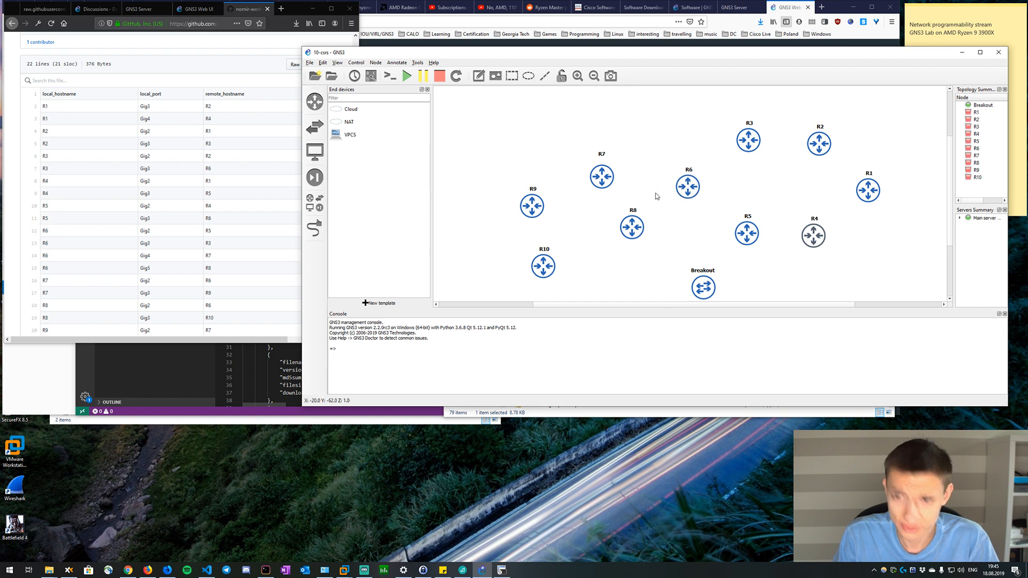
drag(532, 200, 502, 174)
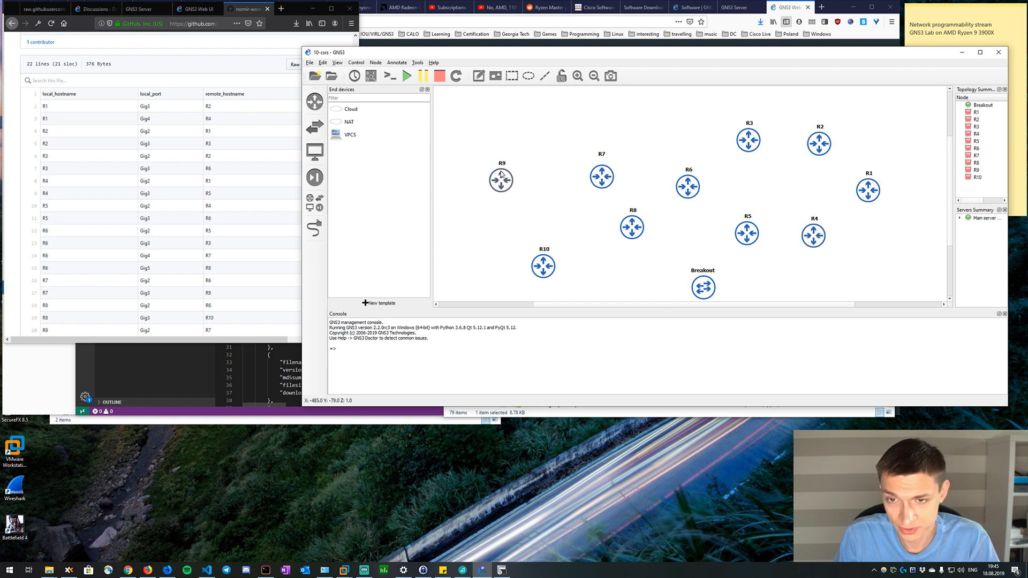
drag(632, 229, 620, 243)
drag(541, 270, 535, 269)
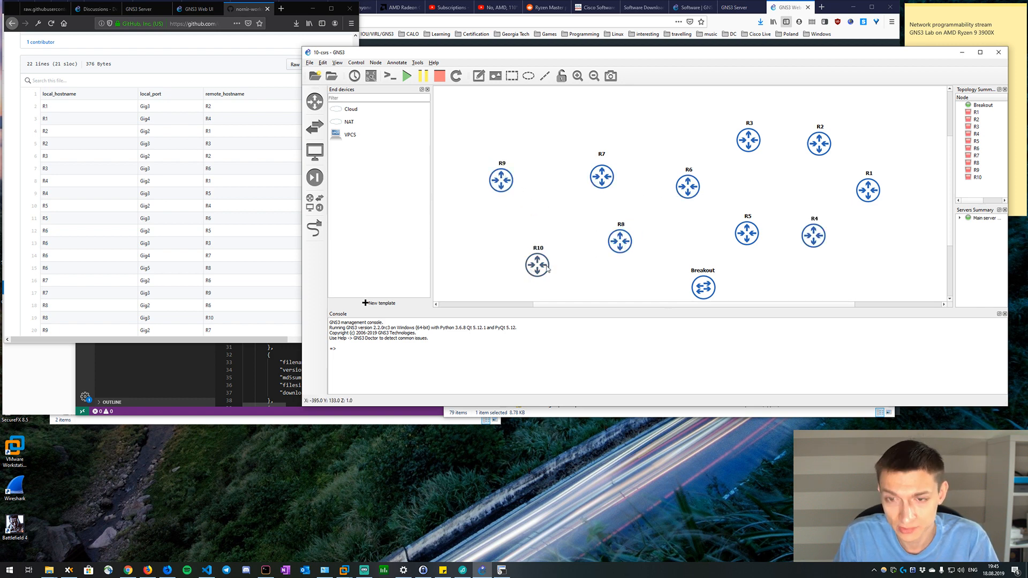
drag(621, 244, 626, 251)
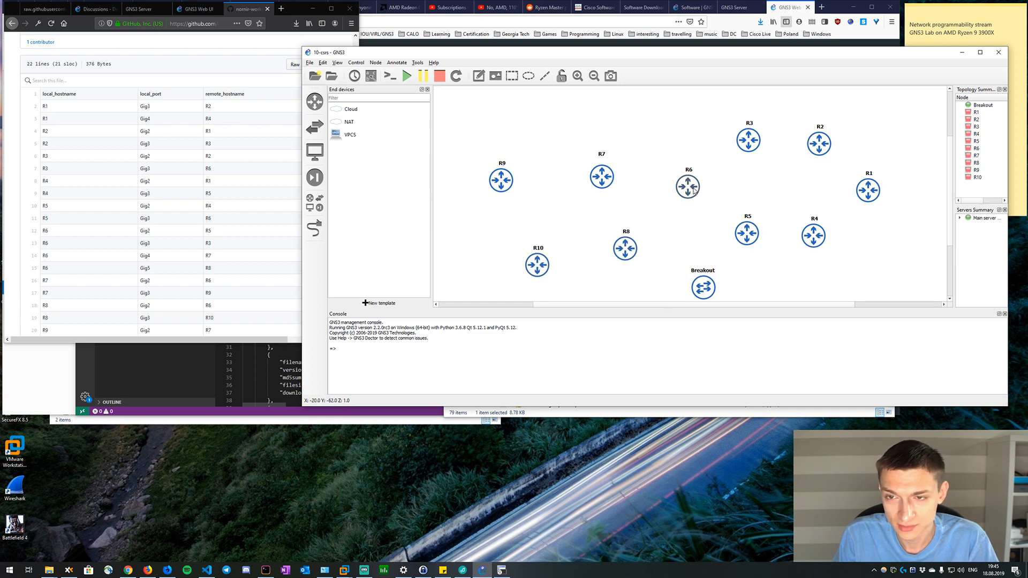
Raise R7 and nudge R6 up, then place R8 and R5 side by side in a row beneath R6.
drag(695, 191, 694, 185)
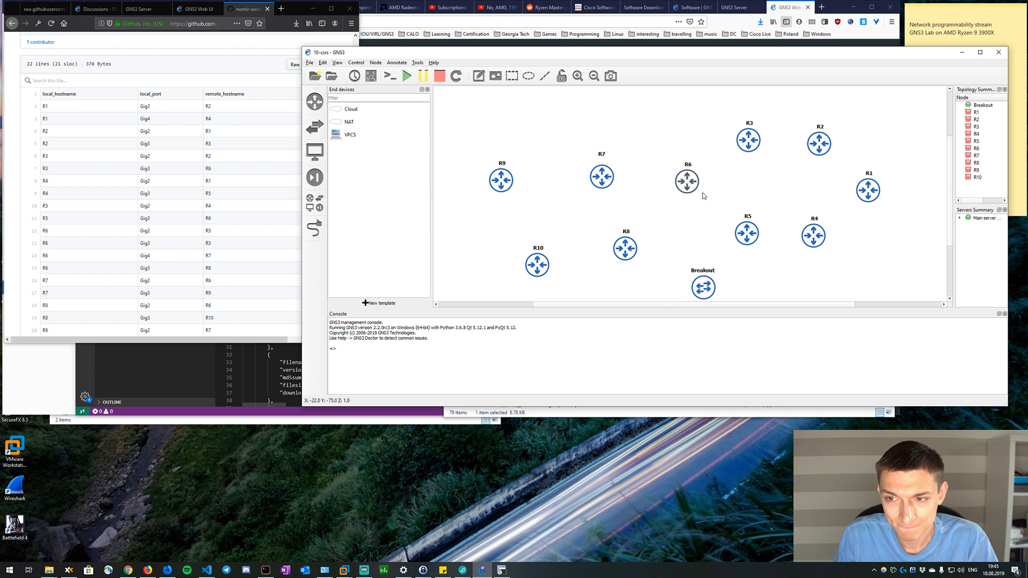
drag(602, 178, 605, 158)
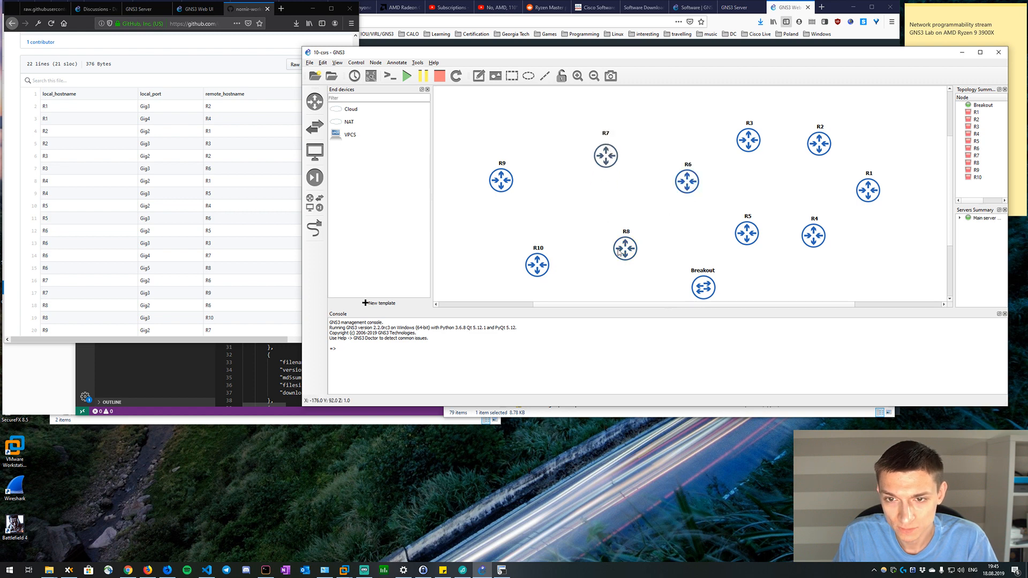
drag(620, 251, 637, 233)
drag(761, 237, 754, 235)
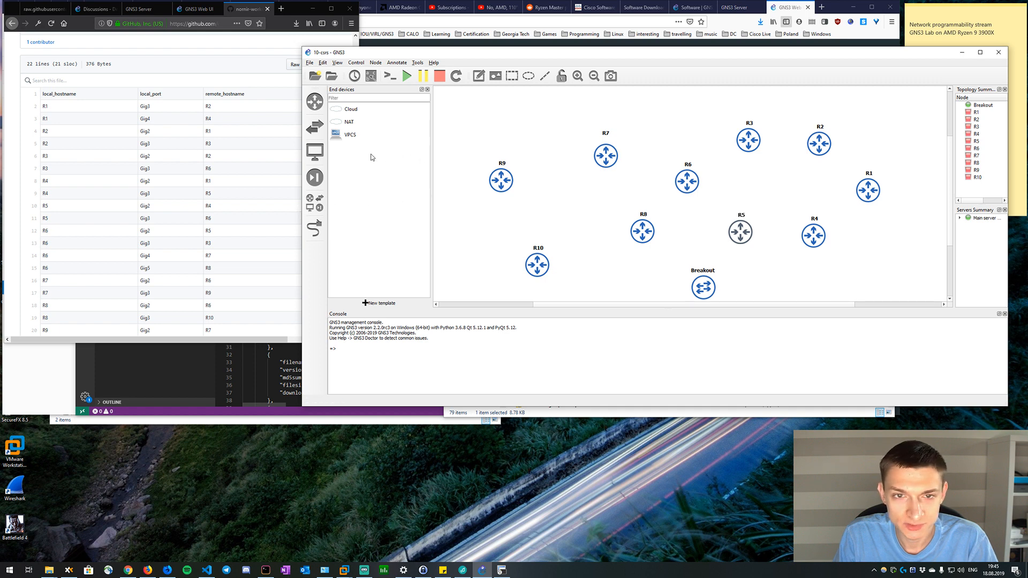
Add a Cloud node to the canvas, right of the Breakout switch and below R4.
scroll(623, 234, down, 1)
click(306, 134)
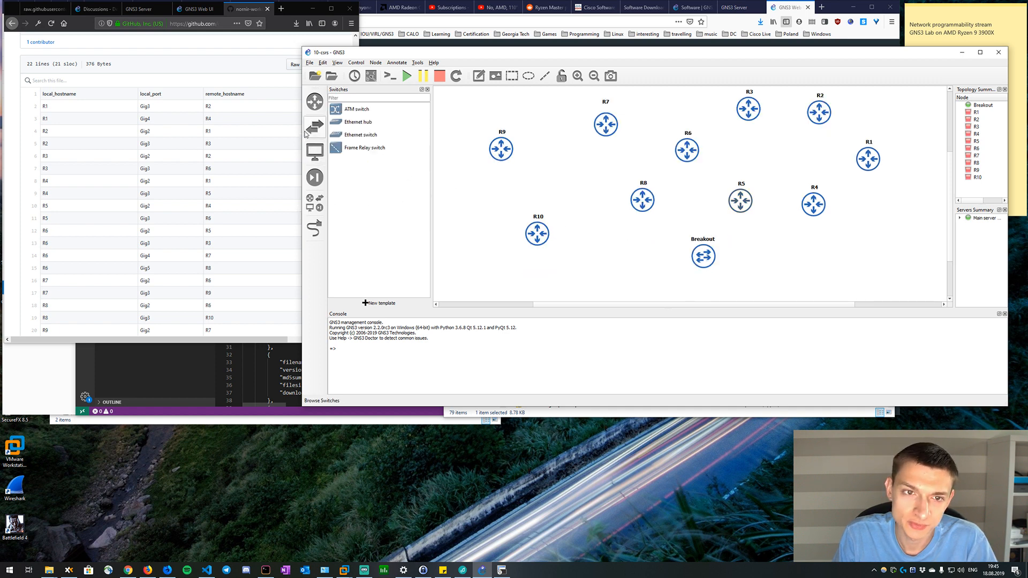
click(315, 151)
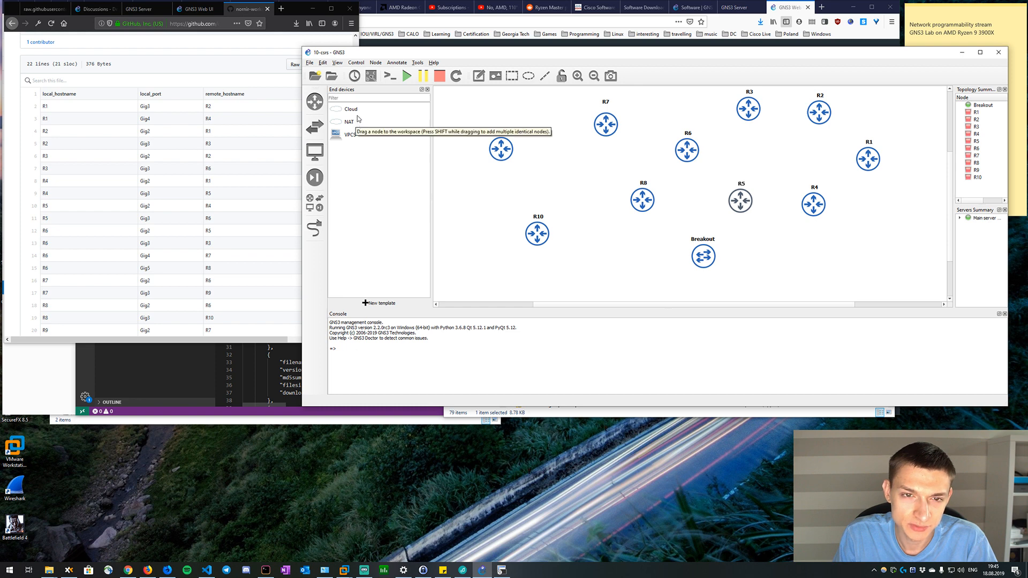
drag(363, 108, 798, 262)
Inspect the Cloud-1 node's configuration, including its Ethernet interfaces, interface warning and miscellaneous settings.
right_click(824, 262)
click(839, 267)
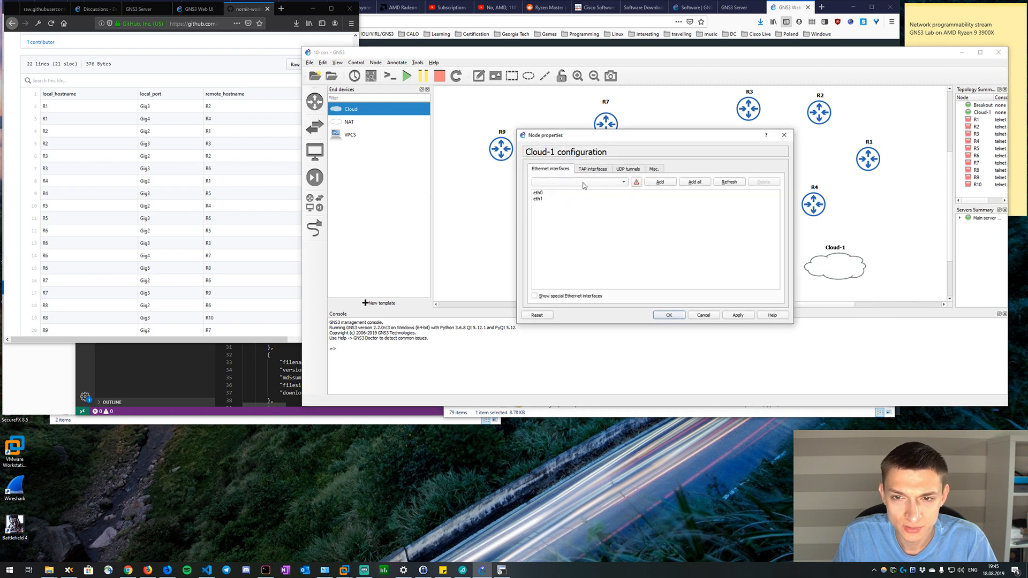
click(637, 183)
click(734, 241)
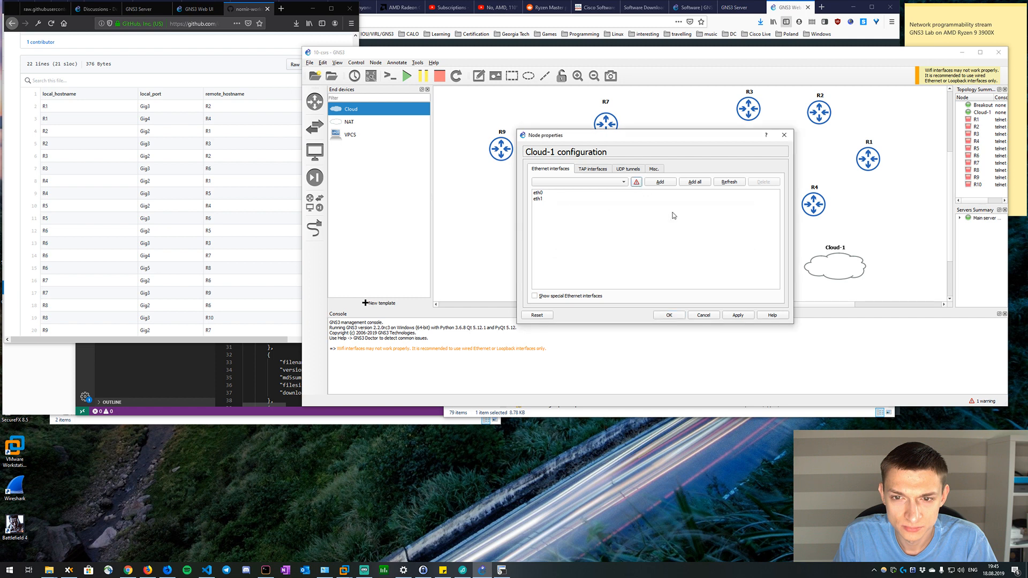
click(640, 172)
click(655, 171)
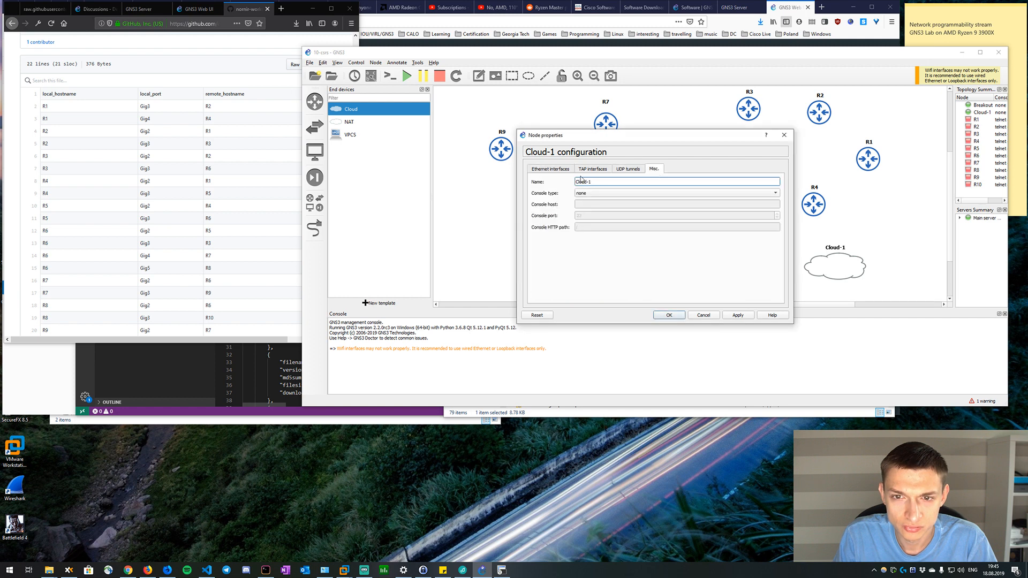
click(543, 170)
click(784, 135)
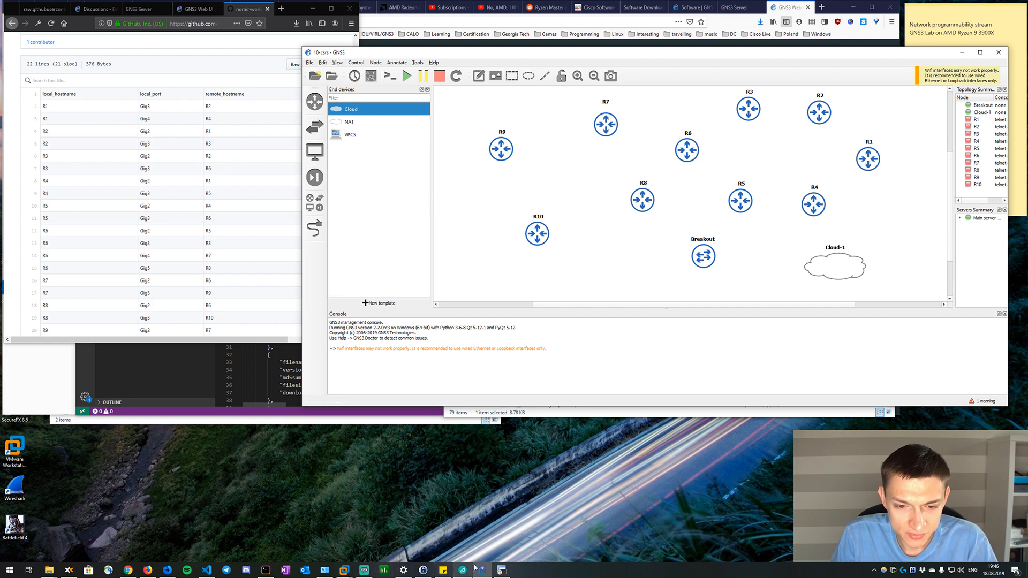
Switch to the SecureCRT session on the GNS3 VM and list the home directory with ls -la.
click(501, 570)
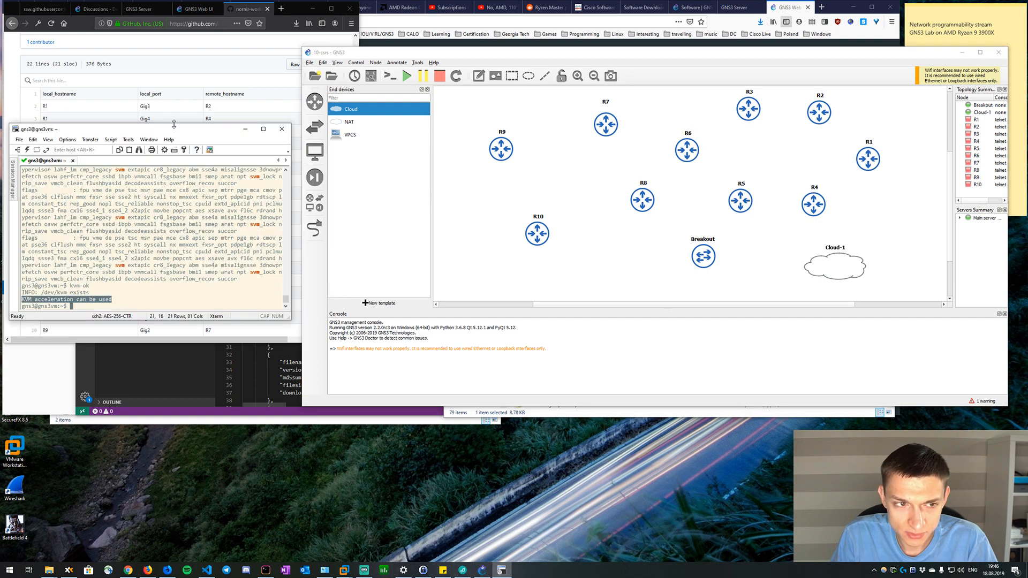
drag(180, 134, 581, 76)
key(Return)
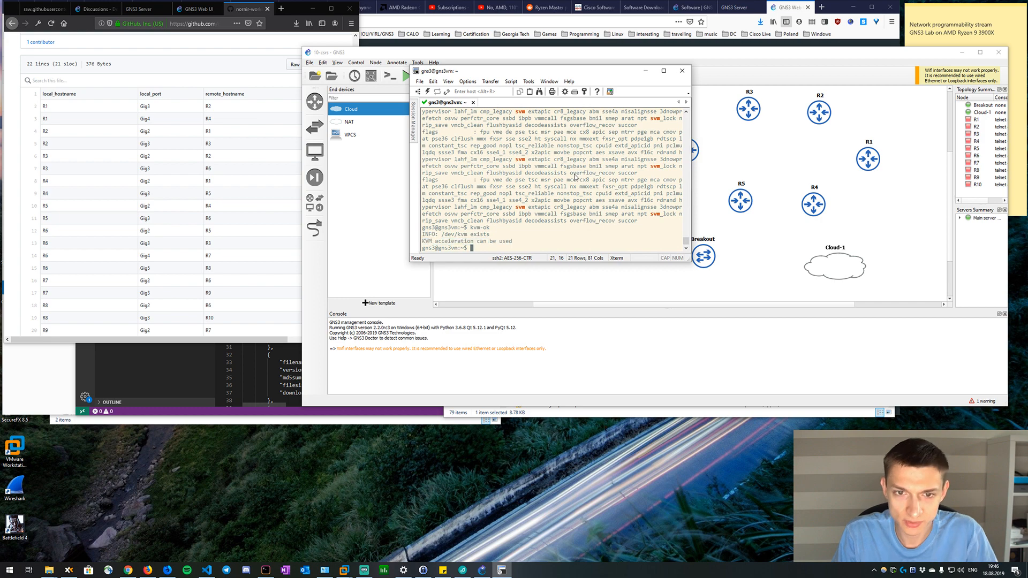
key(Return)
key(Return)
text(sdf)
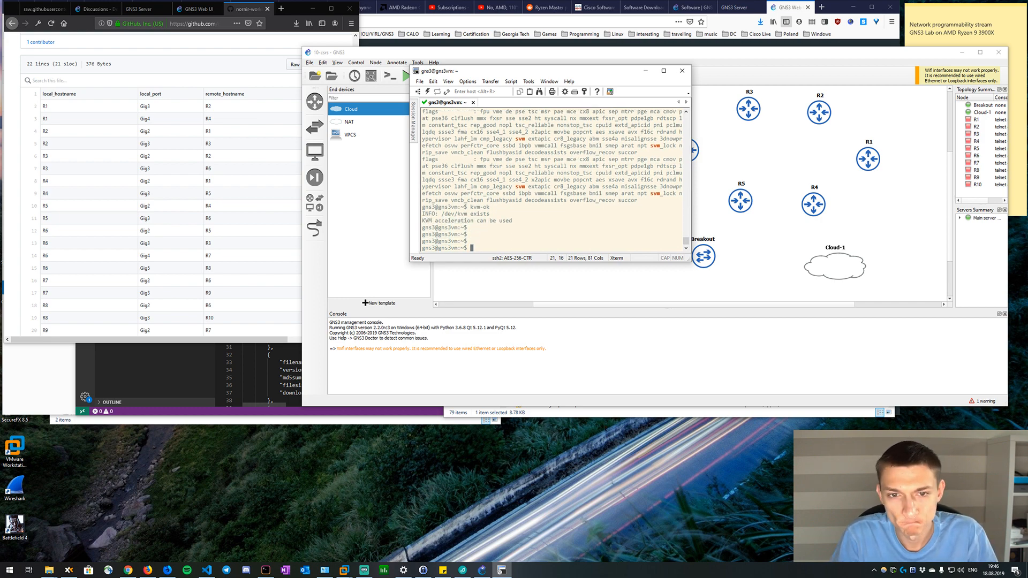
text(ls -la)
key(Return)
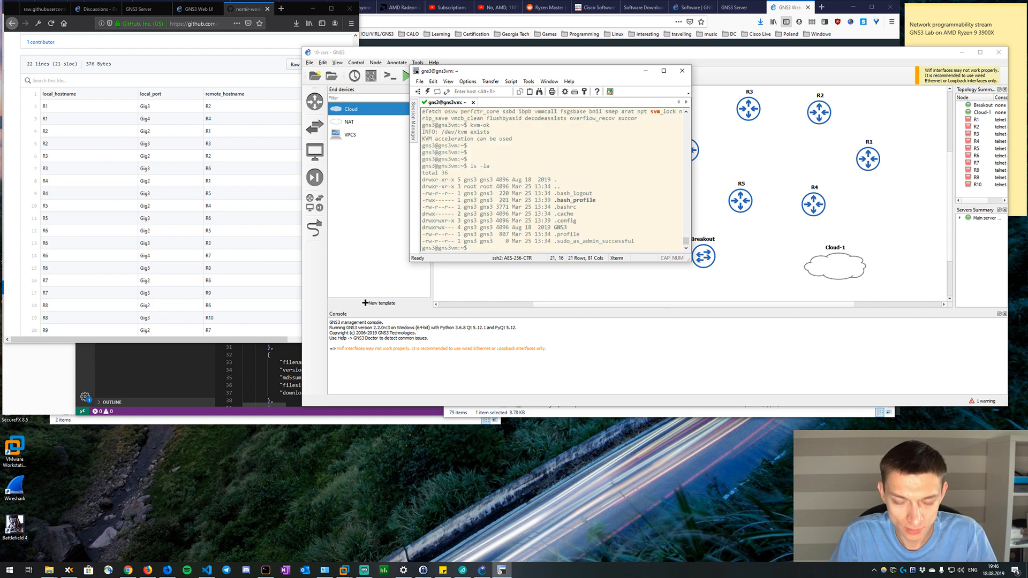
Show the GNS3 VM's network interfaces with ip addr and enlarge the terminal window to fit the output.
text(ifco)
key(BackSpace)
key(BackSpace)
key(BackSpace)
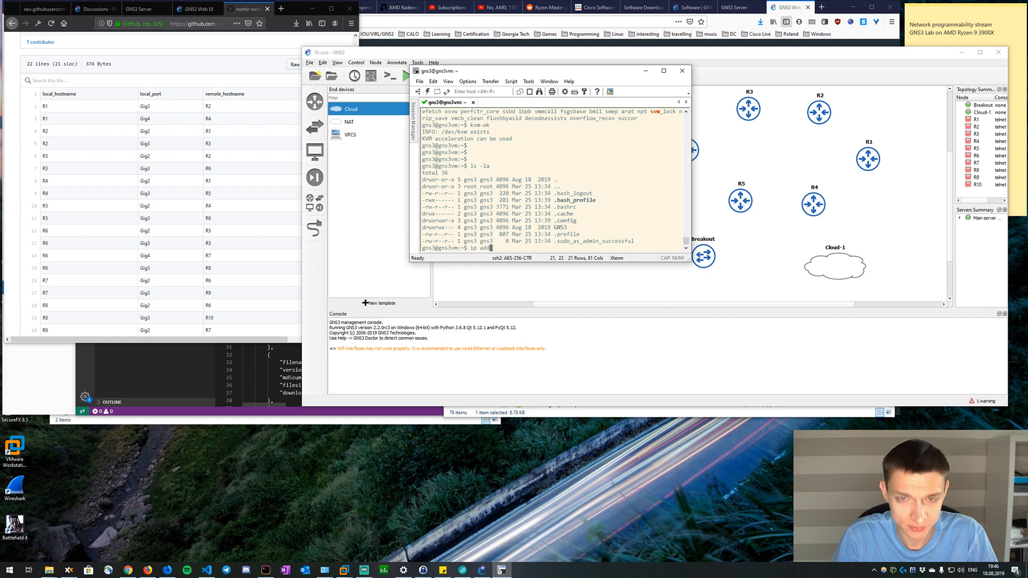
text(ip add)
key(Return)
drag(690, 262, 895, 310)
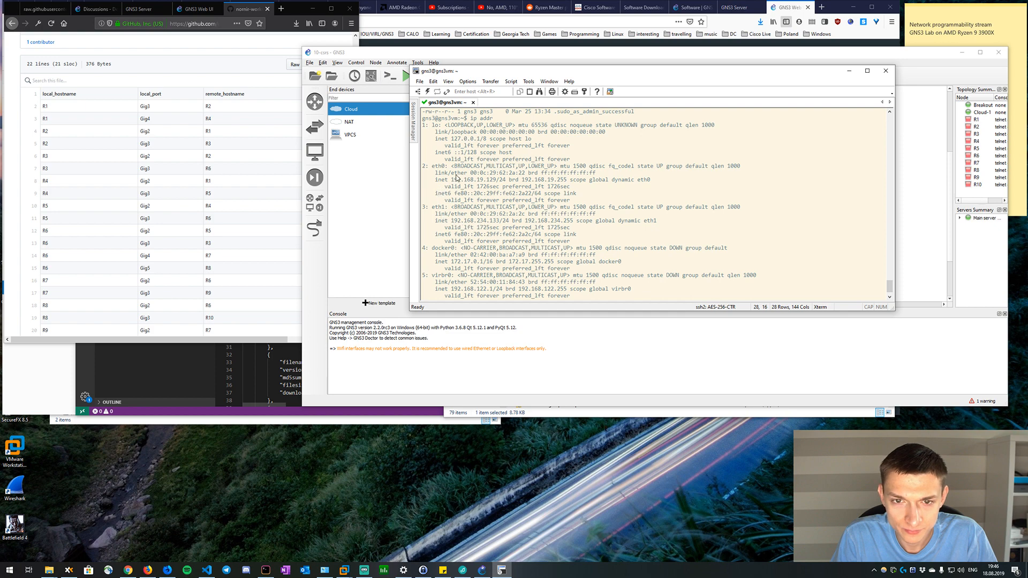
Examine the eth0 and eth1 IP addresses of the GNS3 VM, then close the terminal and disconnect the session.
drag(496, 214, 464, 219)
click(484, 185)
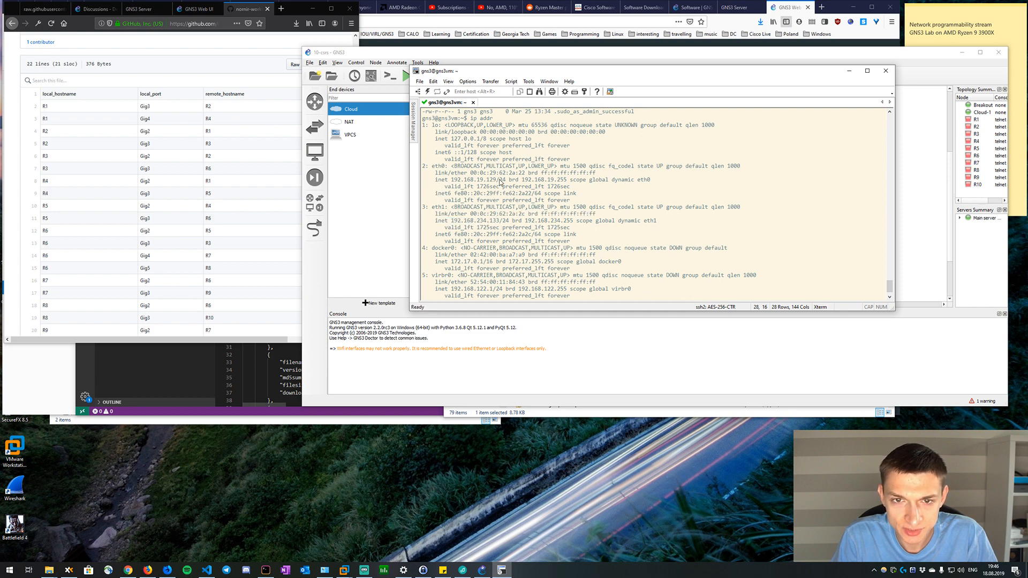
drag(498, 179, 446, 170)
click(447, 168)
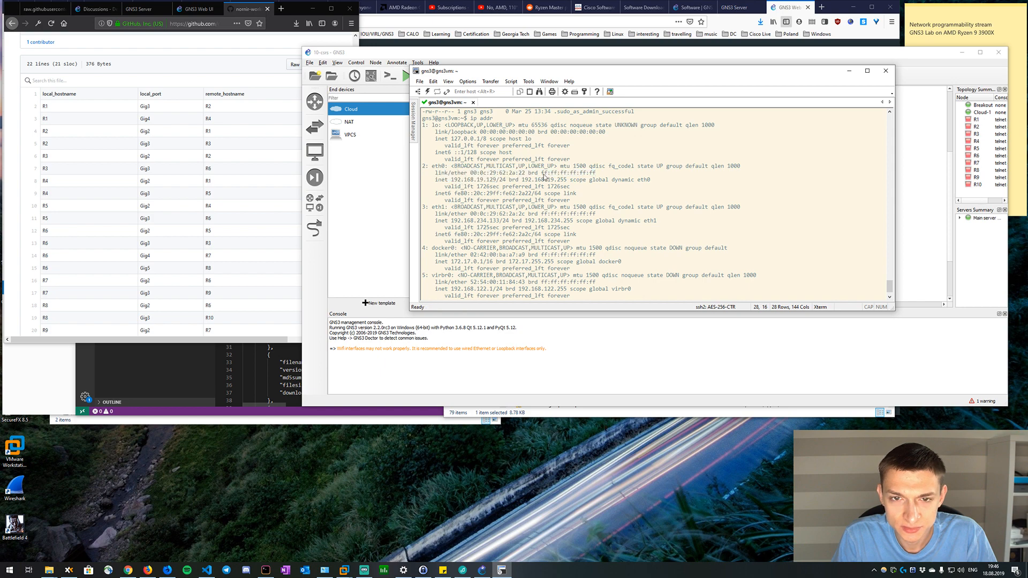
click(886, 70)
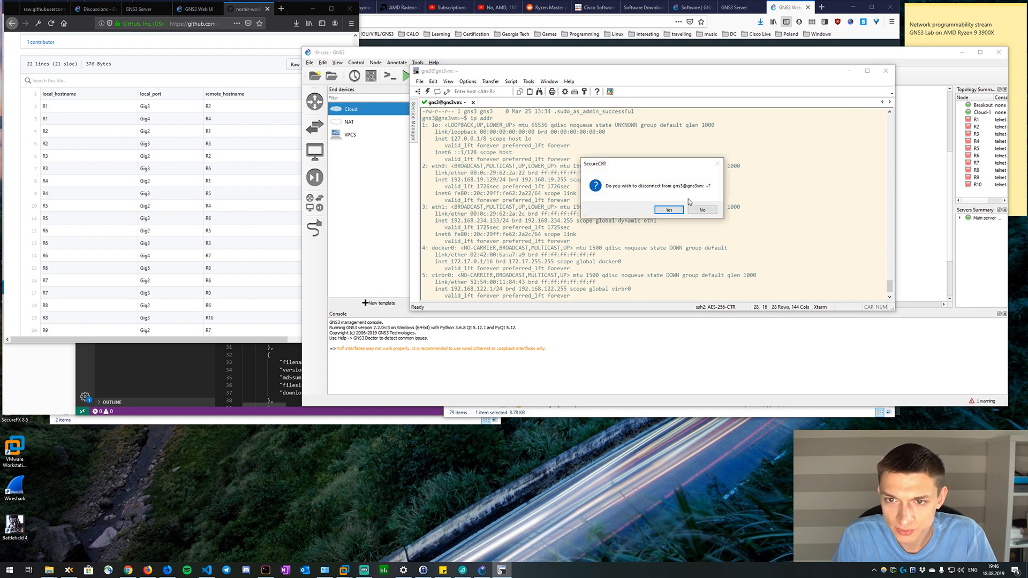
click(669, 210)
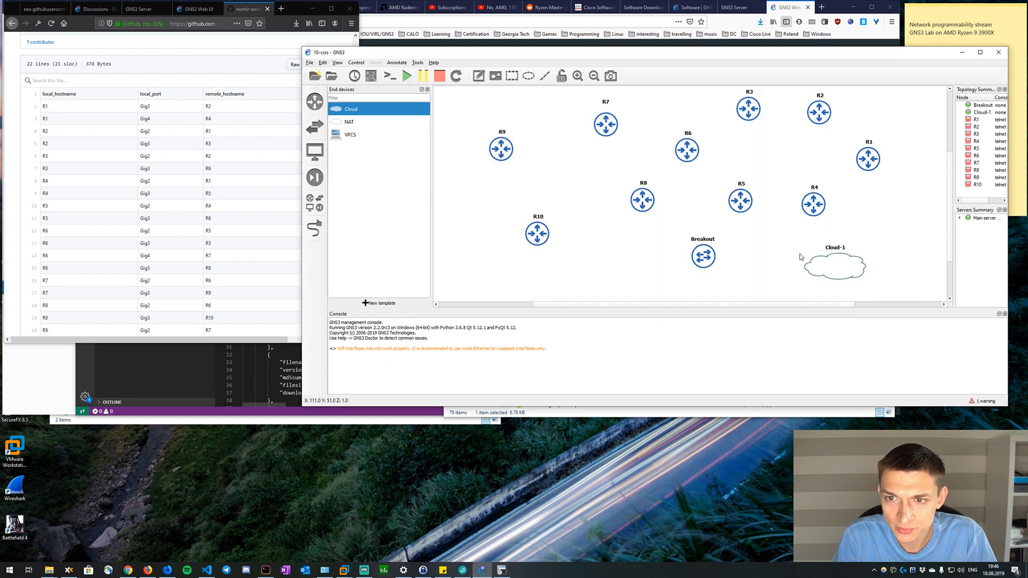
Review Cloud-1's Ethernet interfaces, accept the configuration, and move the cloud slightly up, level with the Breakout switch.
double_click(853, 268)
click(571, 193)
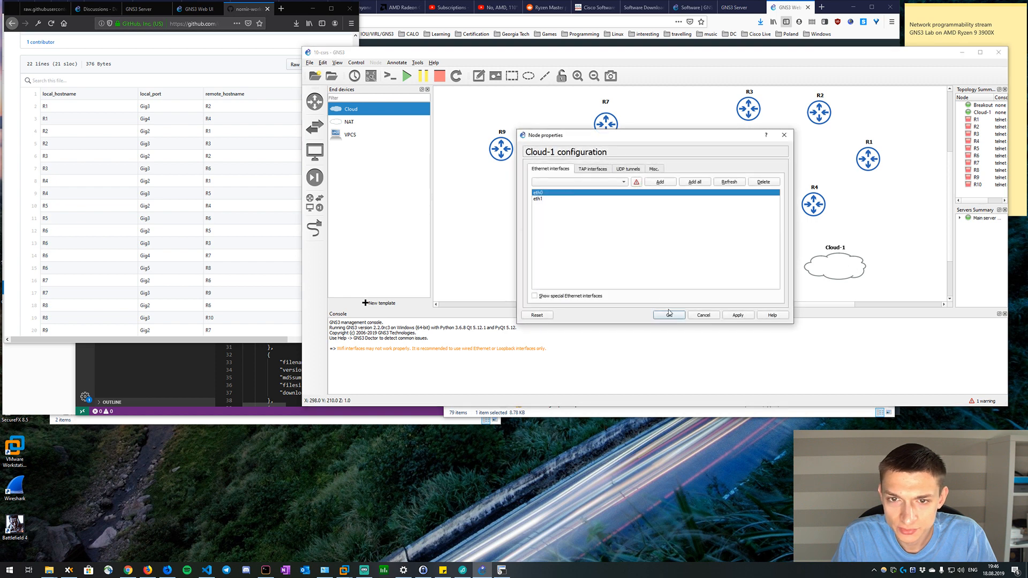
click(585, 297)
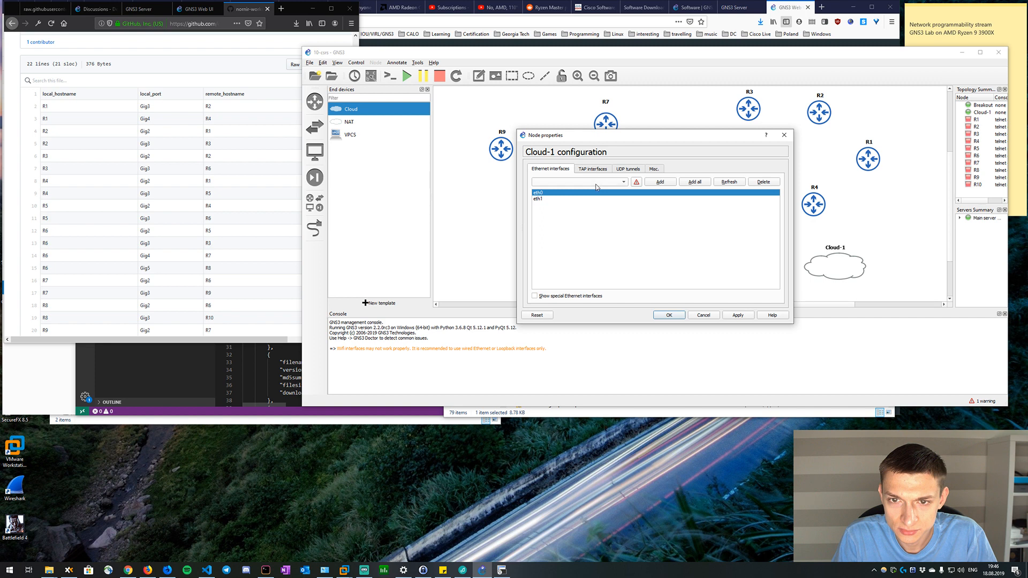
click(670, 315)
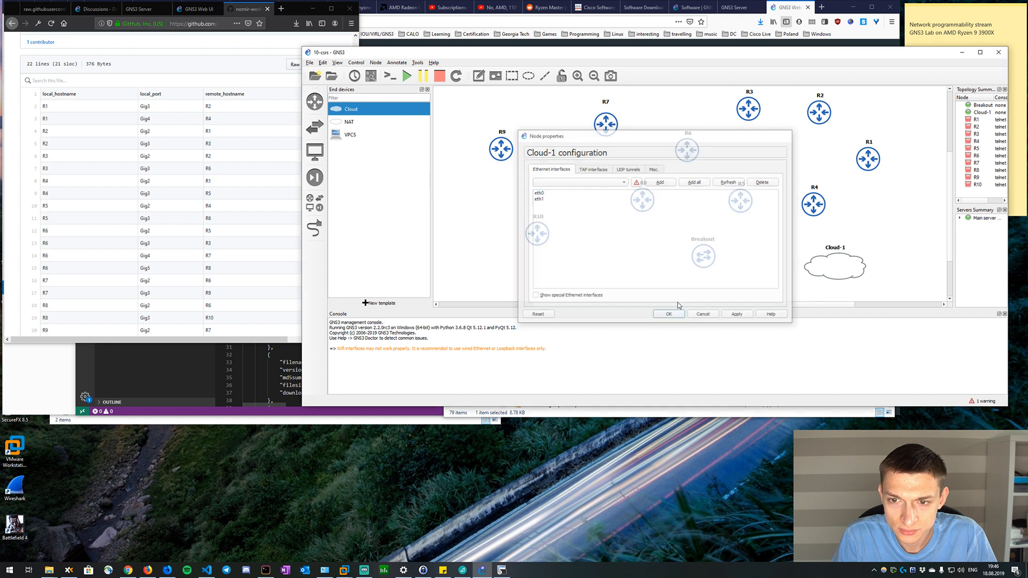
drag(801, 268, 807, 261)
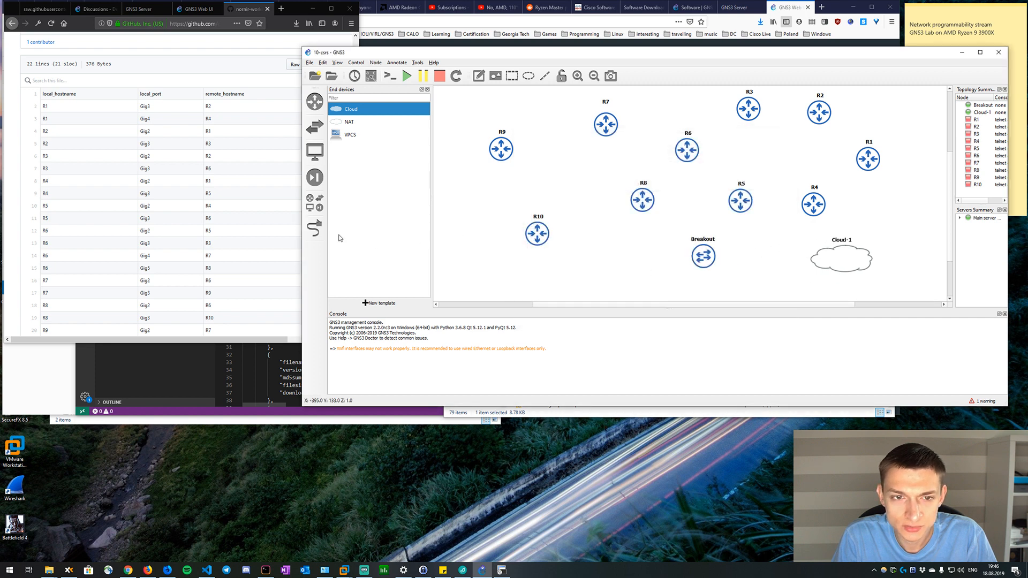
Add access ports 8 to 19 on VLAN 1 to the Breakout switch and save its configuration.
click(314, 228)
key(Escape)
right_click(698, 255)
click(712, 260)
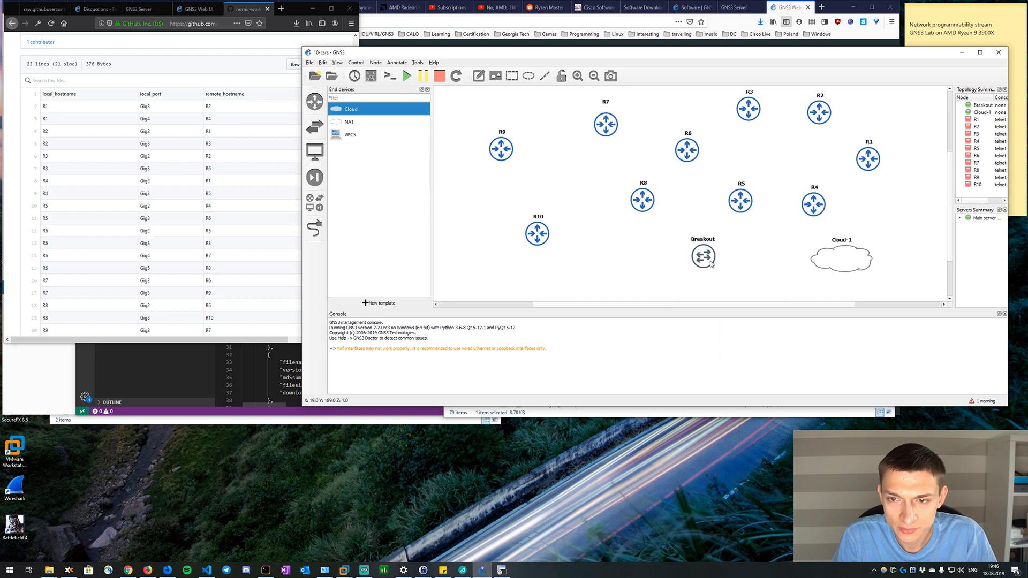
click(567, 282)
click(568, 282)
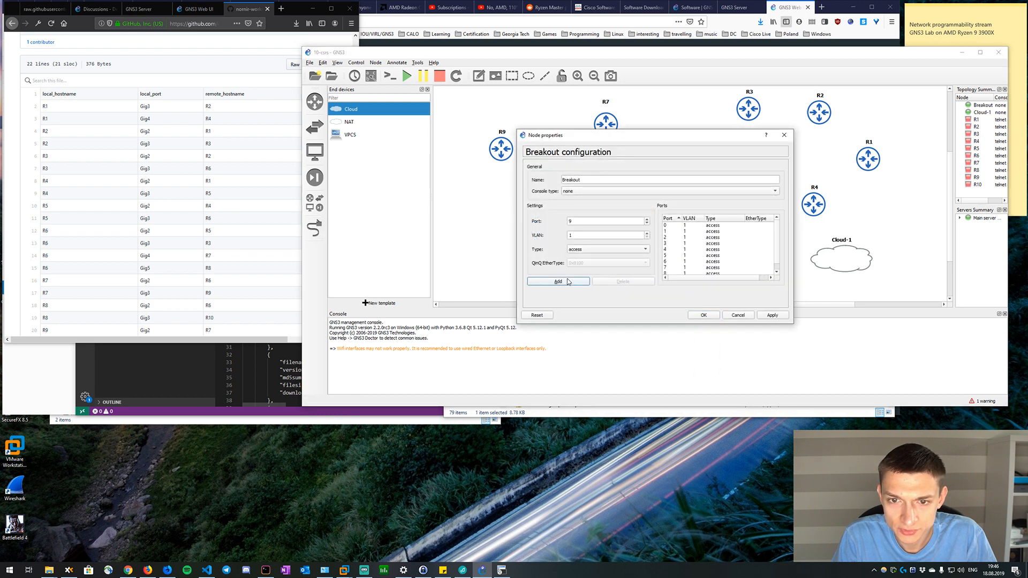
click(568, 282)
click(568, 282)
click(568, 282)
click(568, 282)
click(567, 282)
click(568, 283)
click(568, 282)
click(567, 282)
click(567, 283)
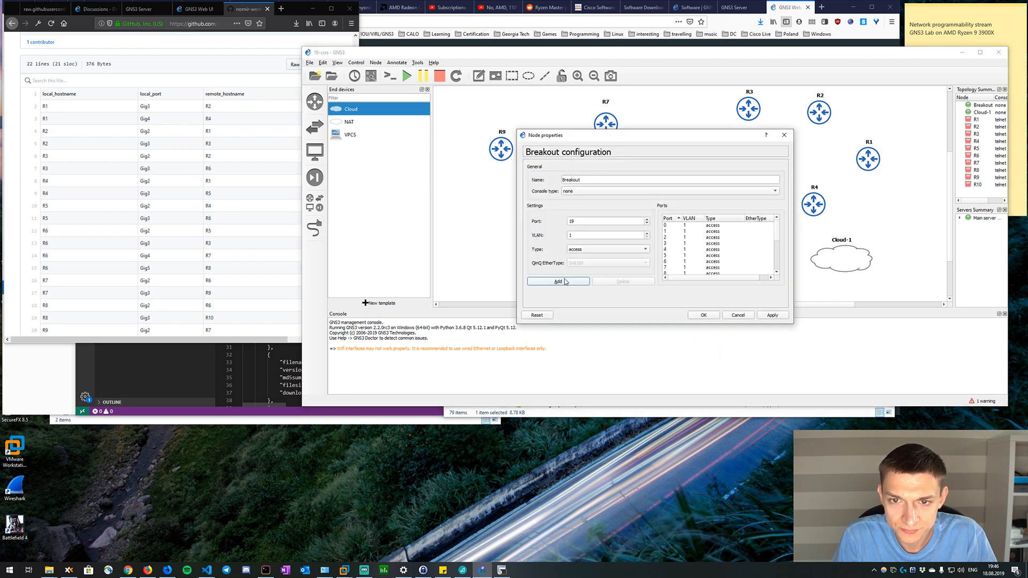
click(704, 316)
Link Cloud-1's eth0 interface to Ethernet0 on the Breakout switch.
click(315, 227)
click(853, 262)
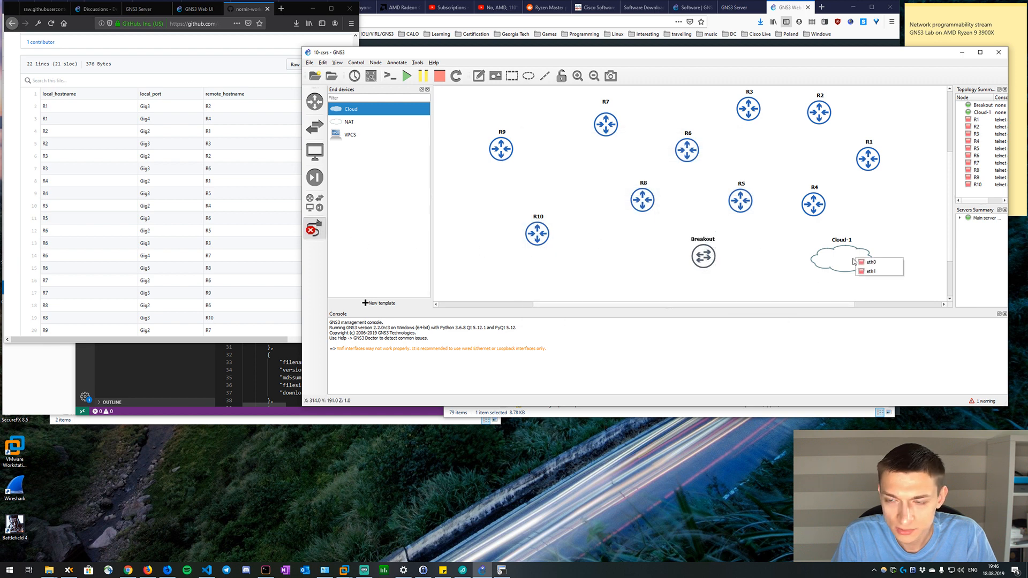
click(870, 262)
click(707, 259)
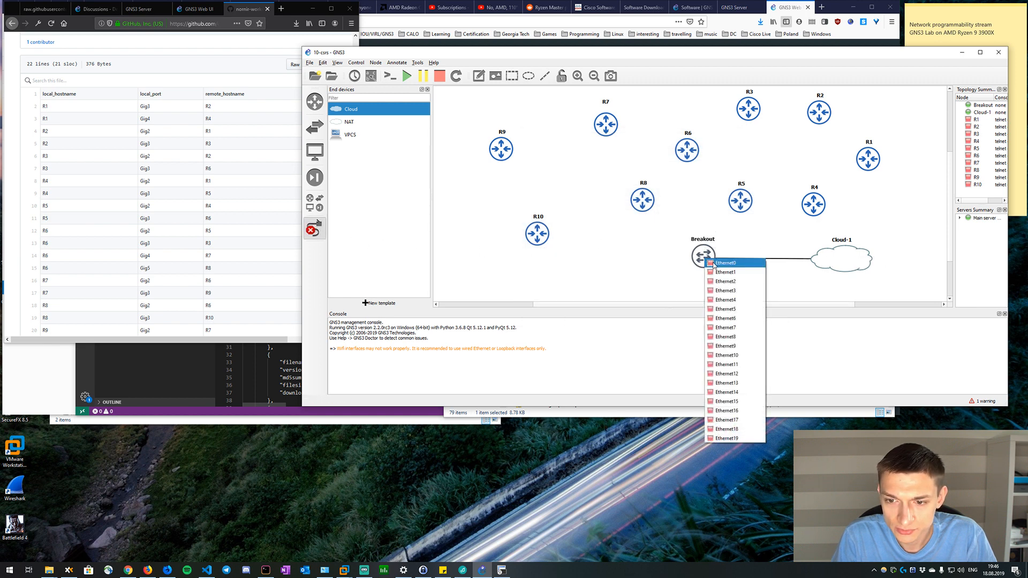
click(725, 263)
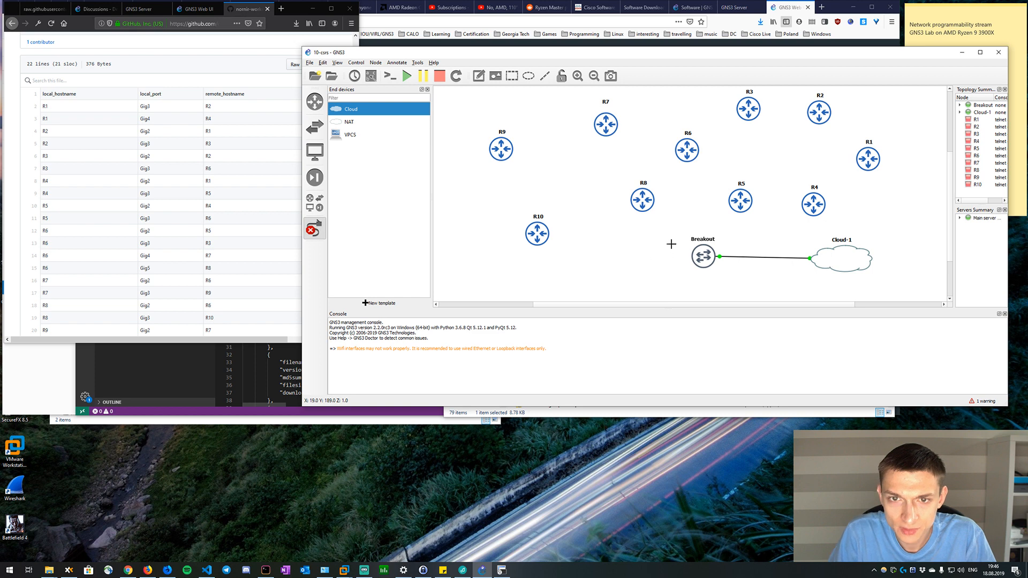
Link Ethernet1 on the Breakout switch to R1's Gi1 interface.
click(703, 251)
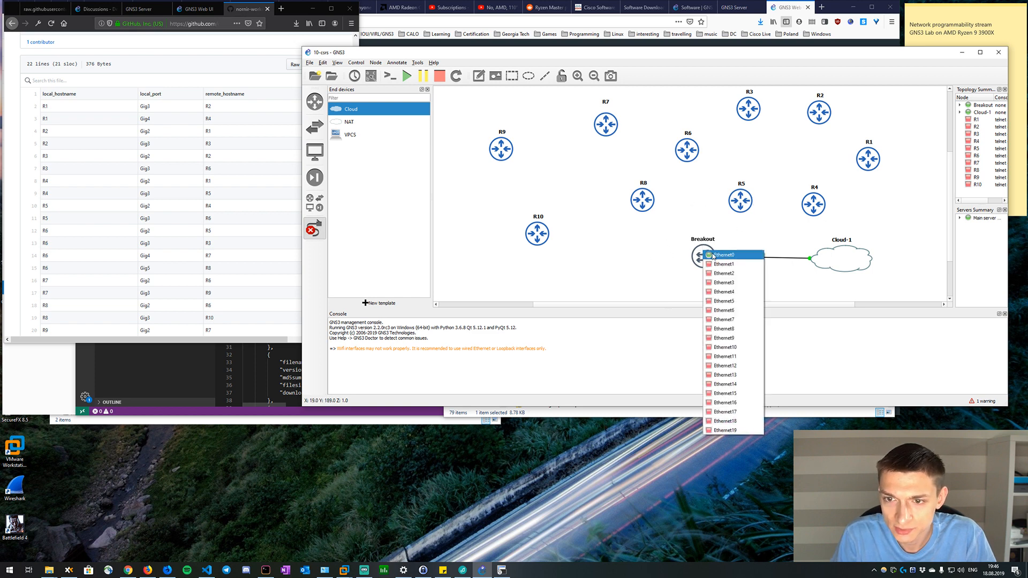
click(721, 266)
click(868, 159)
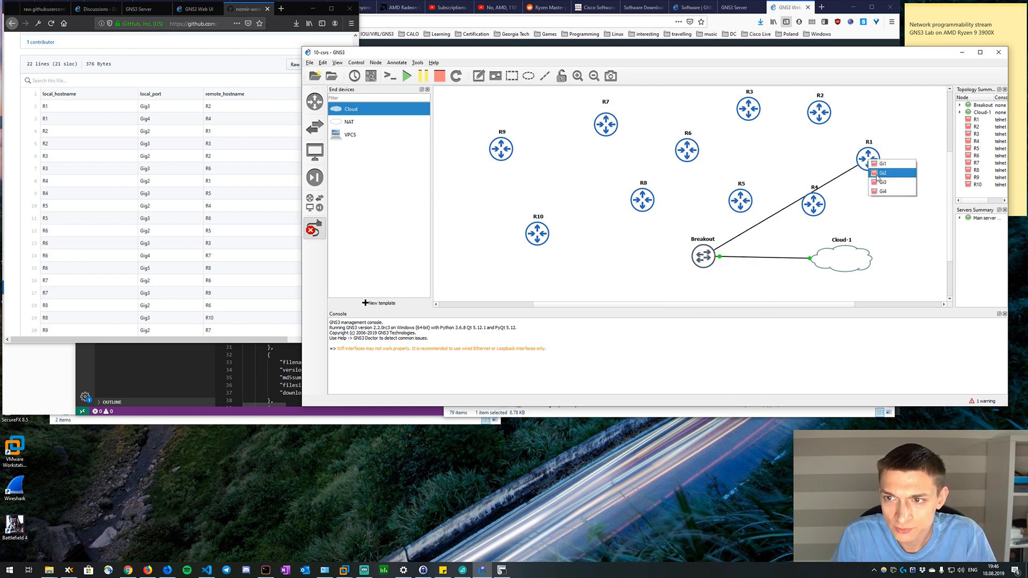
click(885, 167)
Link Ethernet2 on the Breakout switch to R2's Gi2 interface.
click(704, 253)
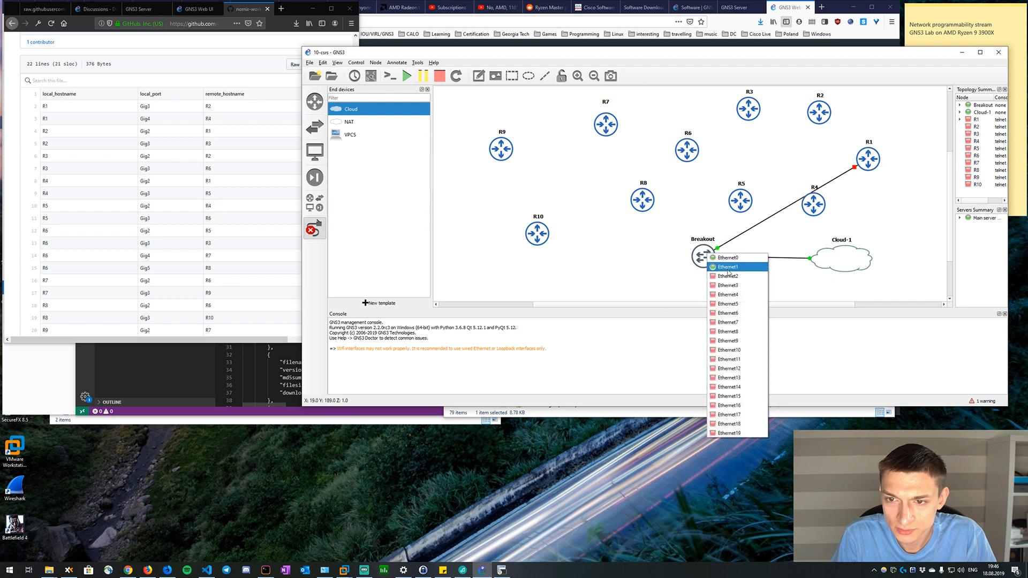
click(720, 275)
click(820, 112)
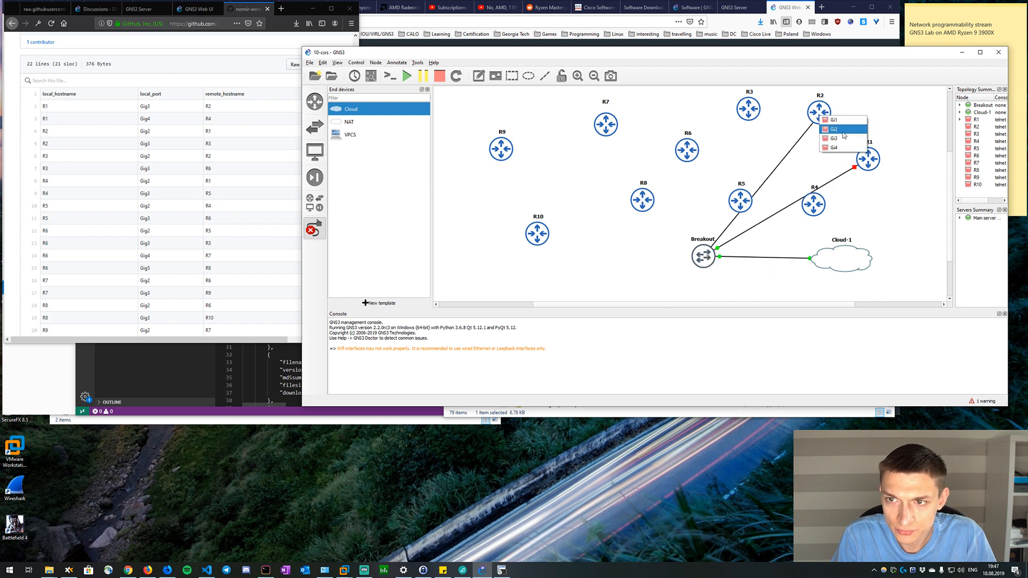
click(843, 137)
Link Ethernet3 on the Breakout switch to R3's Gi1 interface.
click(710, 252)
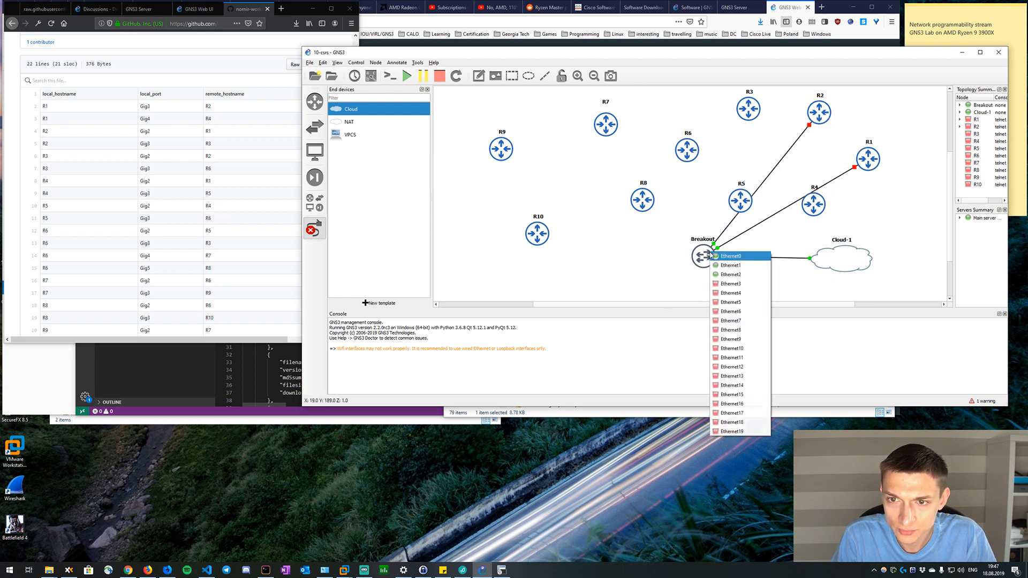
click(734, 285)
click(748, 109)
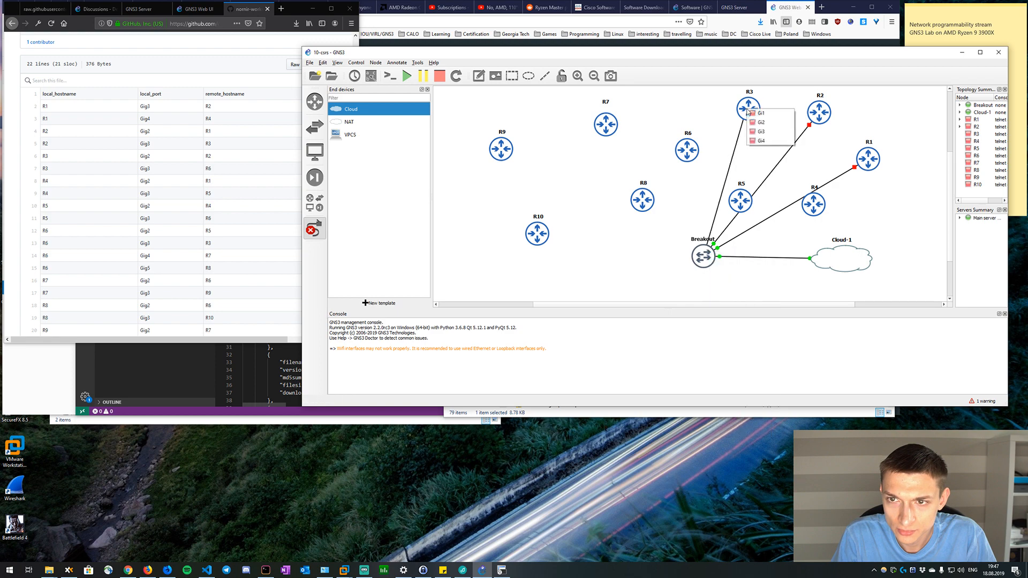
click(760, 132)
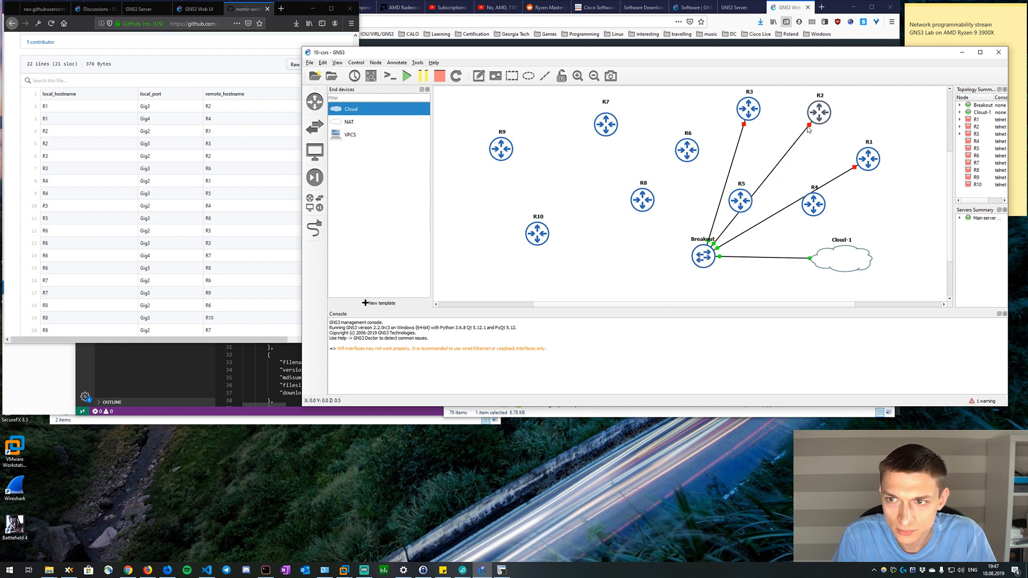
Check which of R2's interfaces is in use and delete the link between R2 and the Breakout switch.
right_click(817, 117)
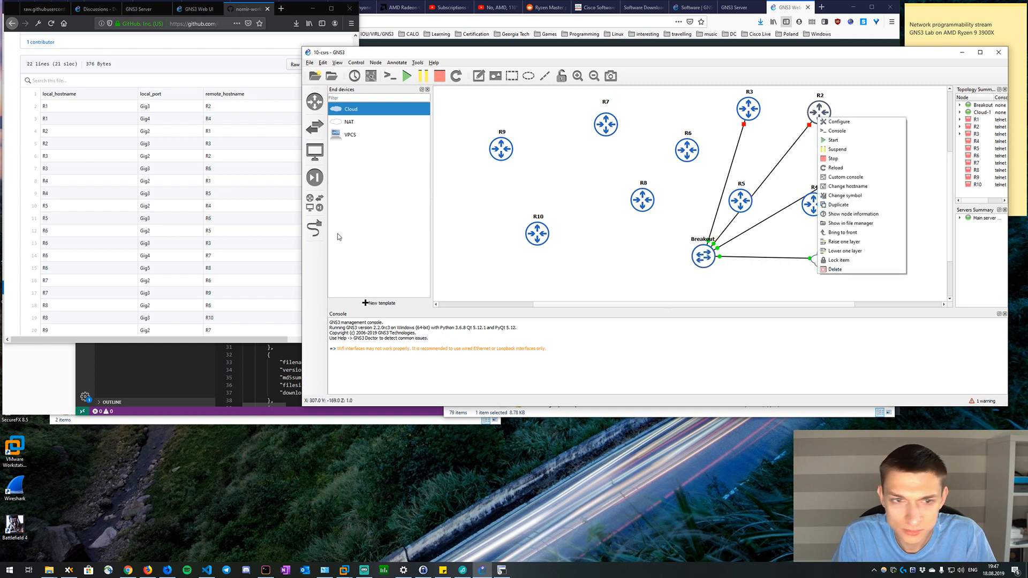
click(314, 229)
click(819, 115)
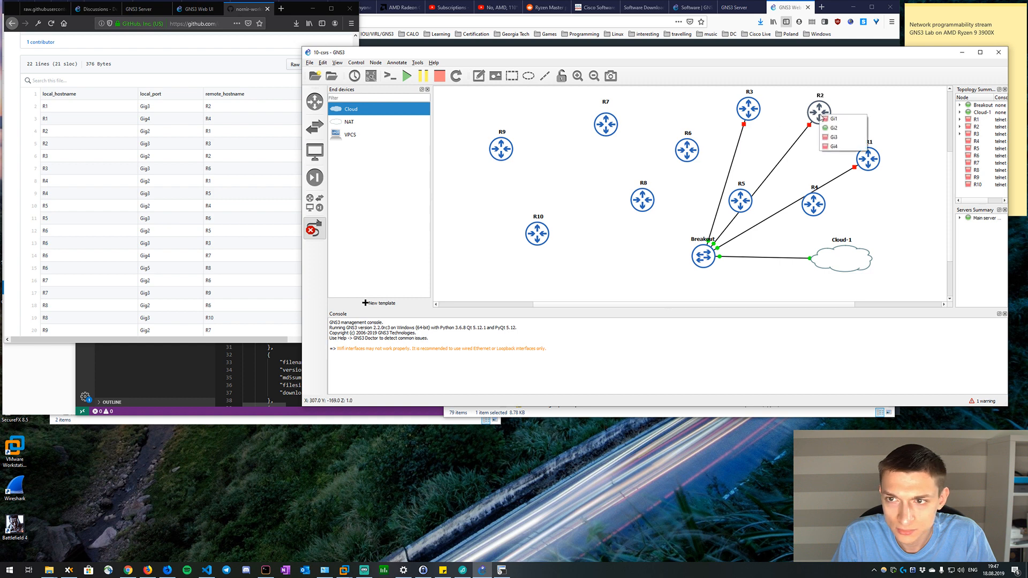
key(Escape)
right_click(800, 140)
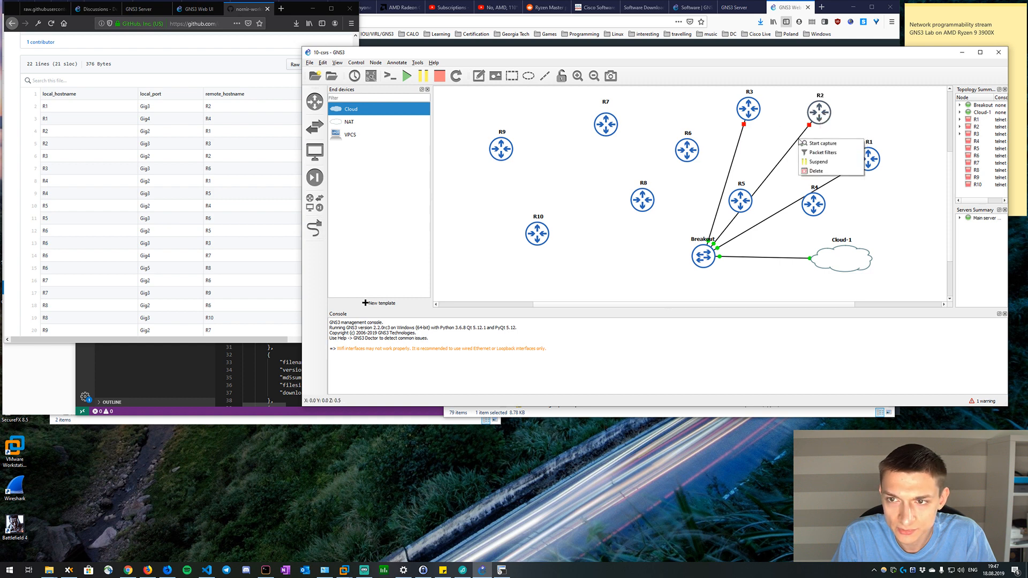
click(816, 170)
Link R2's Gi1 interface to Ethernet2 on the Breakout switch.
click(314, 229)
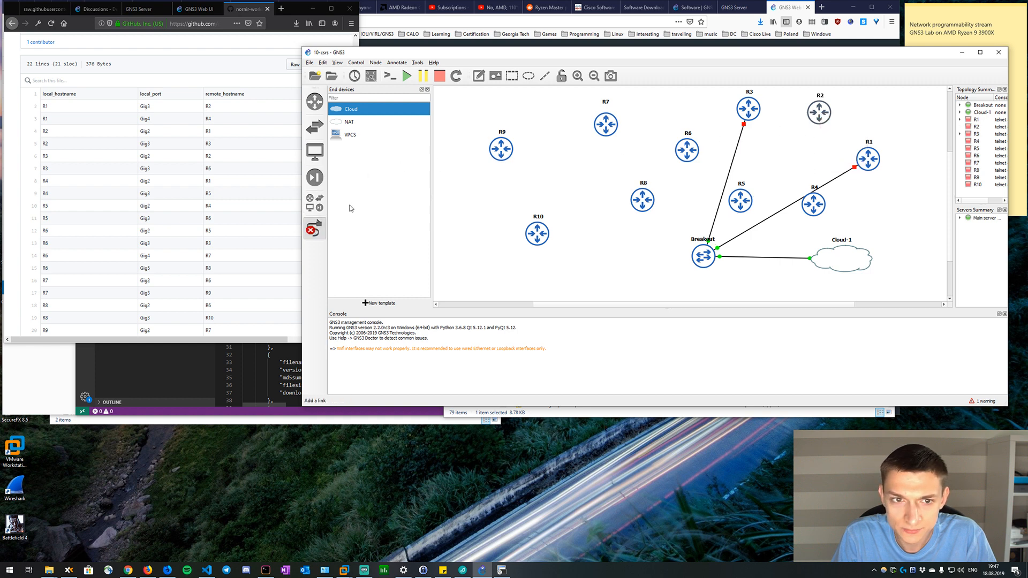
click(825, 110)
click(835, 116)
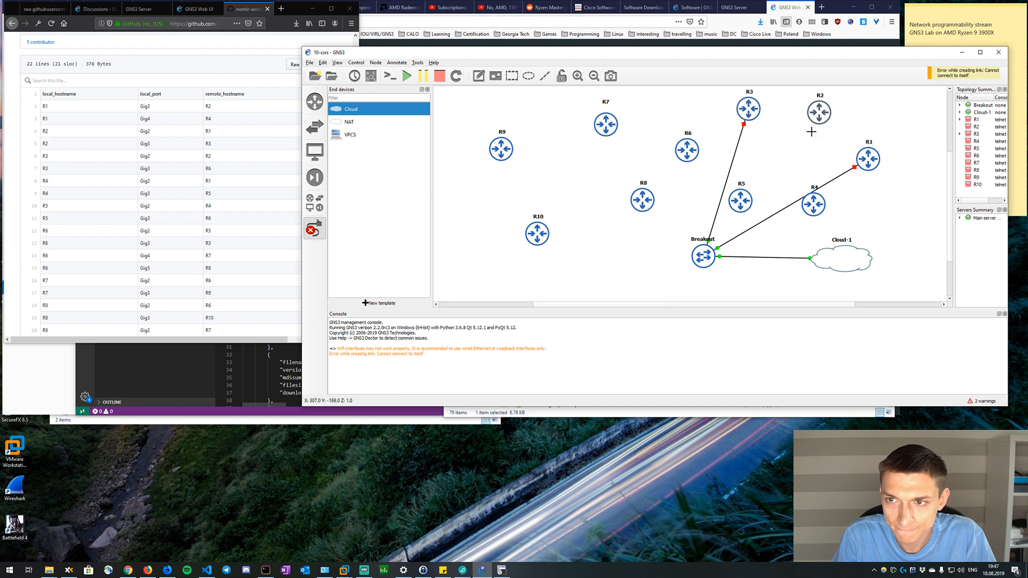
click(819, 112)
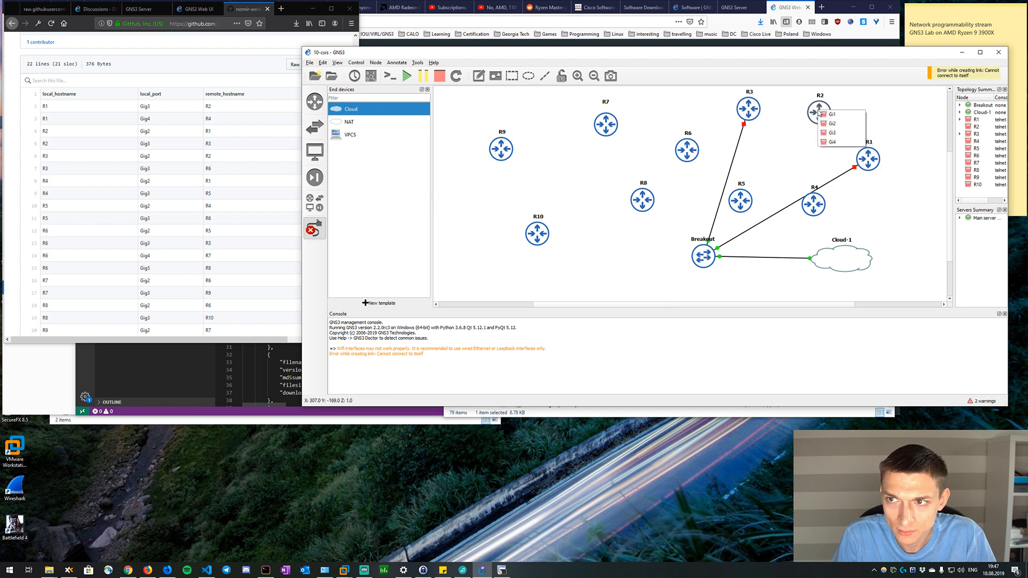
click(830, 114)
click(704, 256)
click(710, 266)
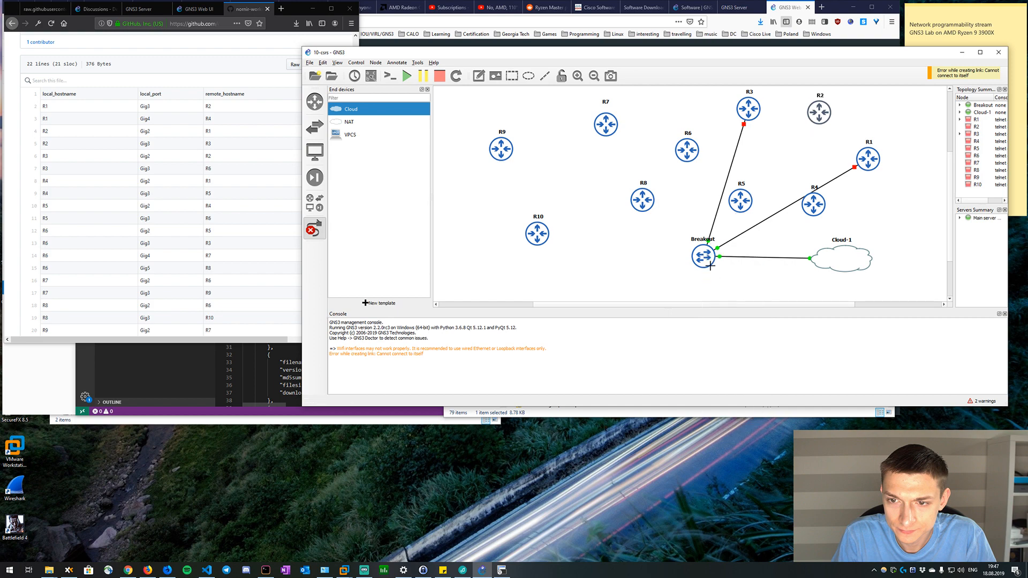
Check which of R3's interfaces is in use, and link R4's Gi1 interface to Ethernet4 on the Breakout switch.
click(752, 111)
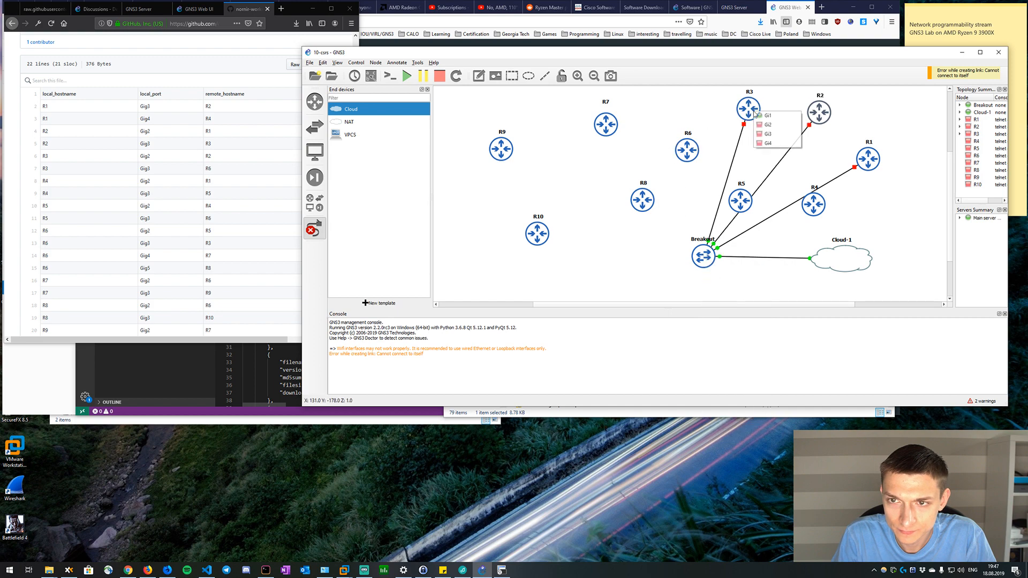
click(717, 116)
click(812, 206)
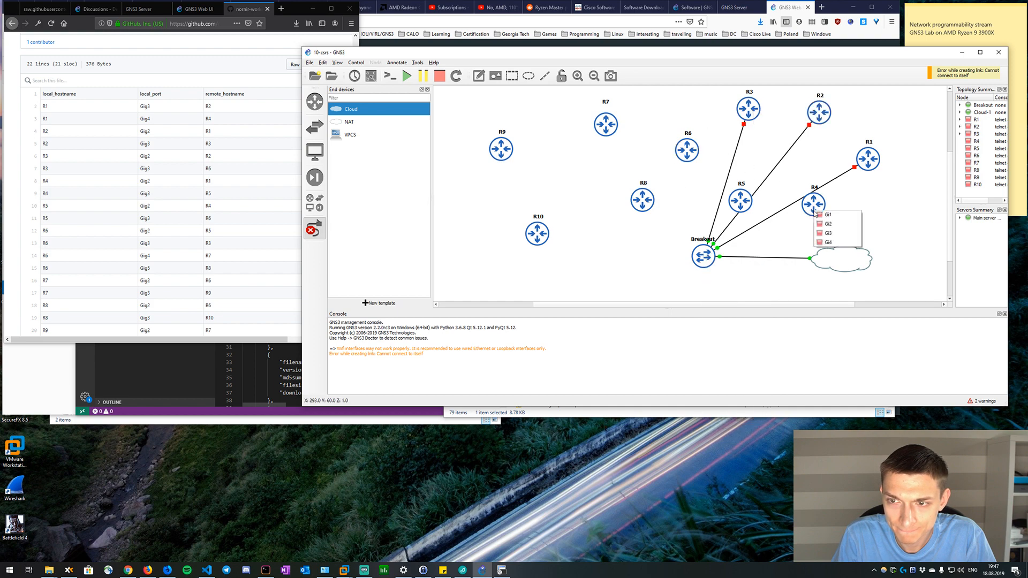
click(827, 216)
click(703, 259)
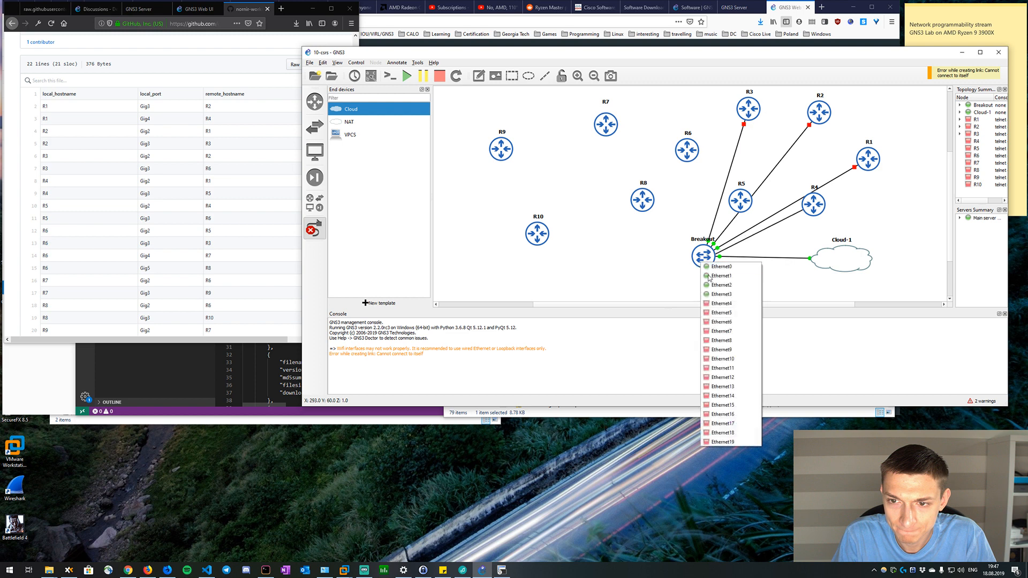
click(718, 304)
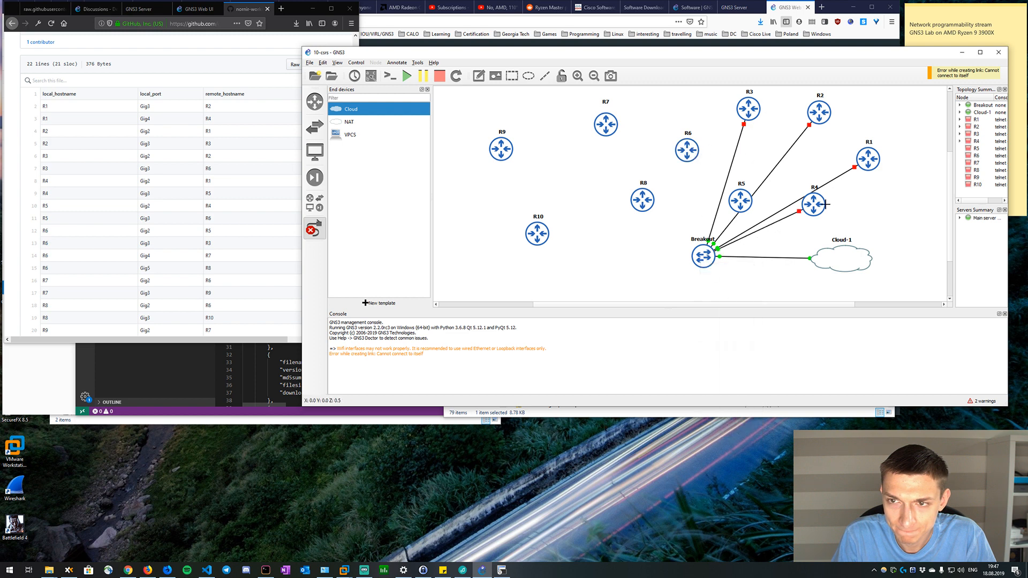
Increase R6's number of network adapters by one in its node configuration and save the change.
right_click(678, 194)
right_click(688, 156)
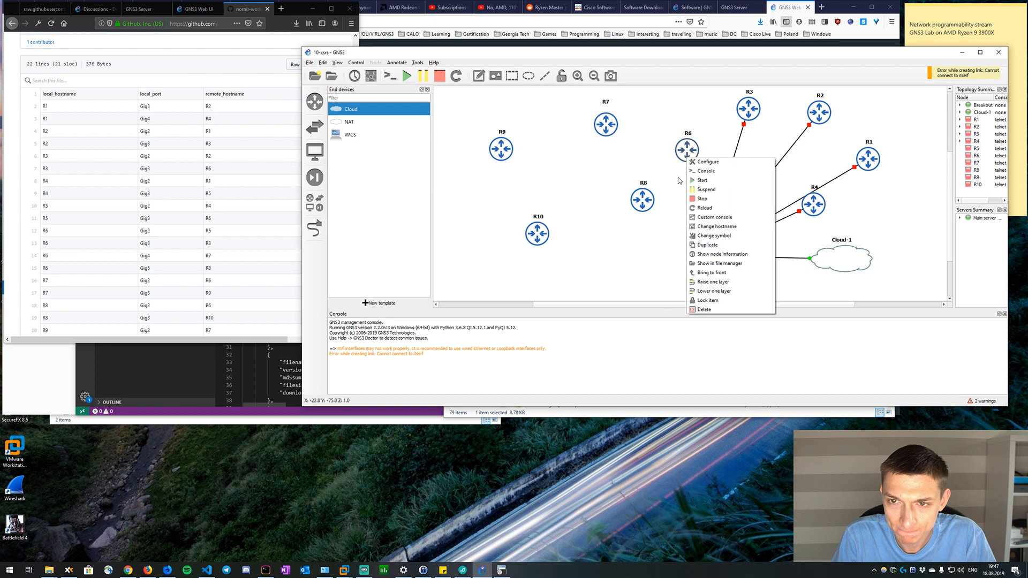
click(706, 162)
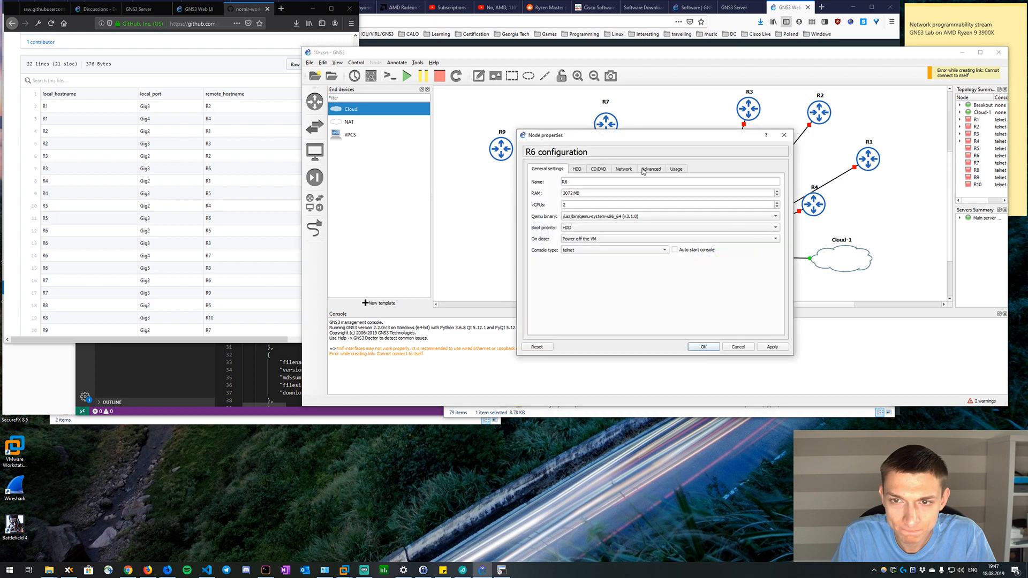
click(577, 169)
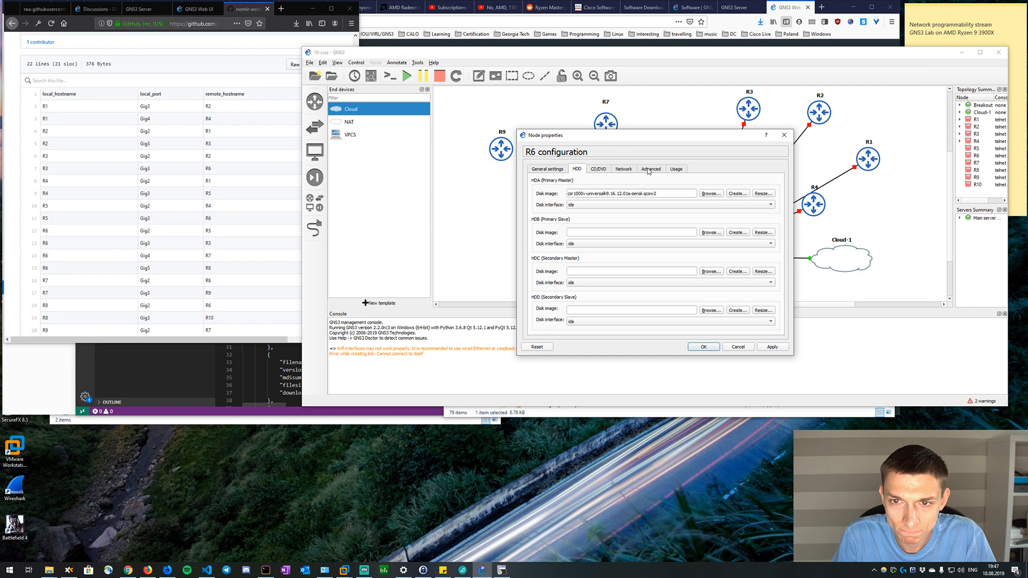
click(623, 169)
click(777, 180)
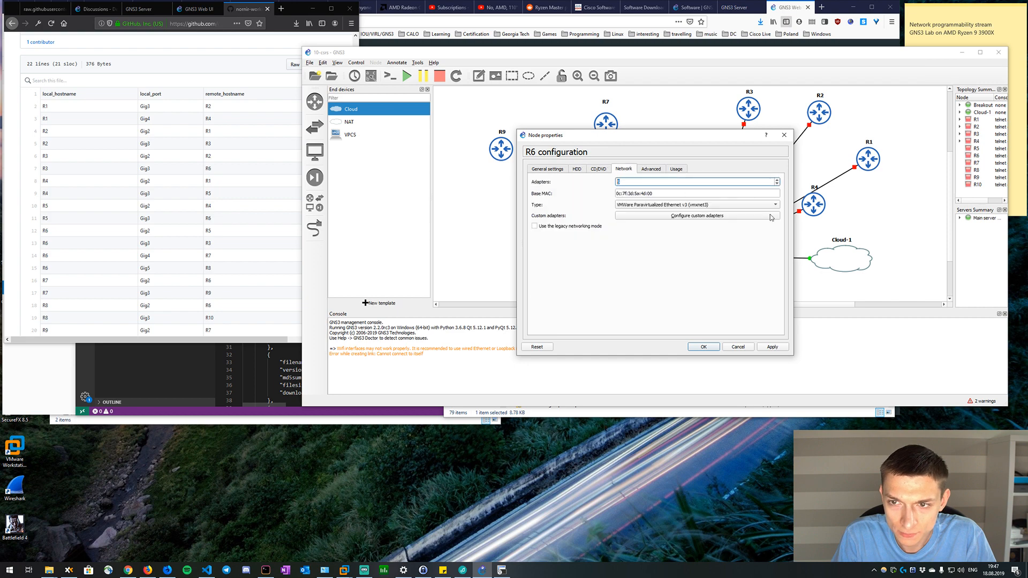
click(713, 345)
Link R5's Gi1 interface to Ethernet5 on the Breakout switch.
click(315, 228)
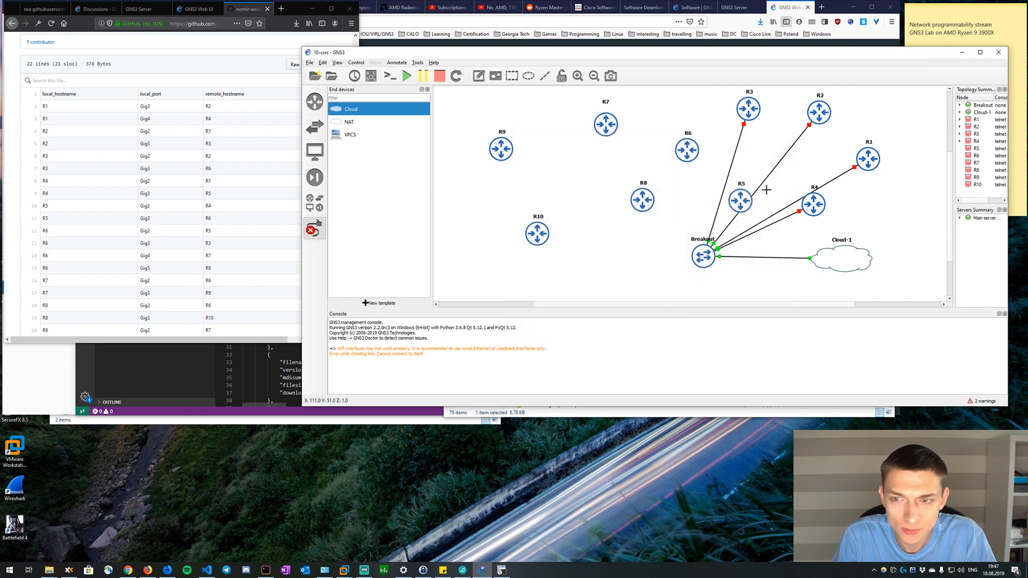
click(741, 202)
click(755, 214)
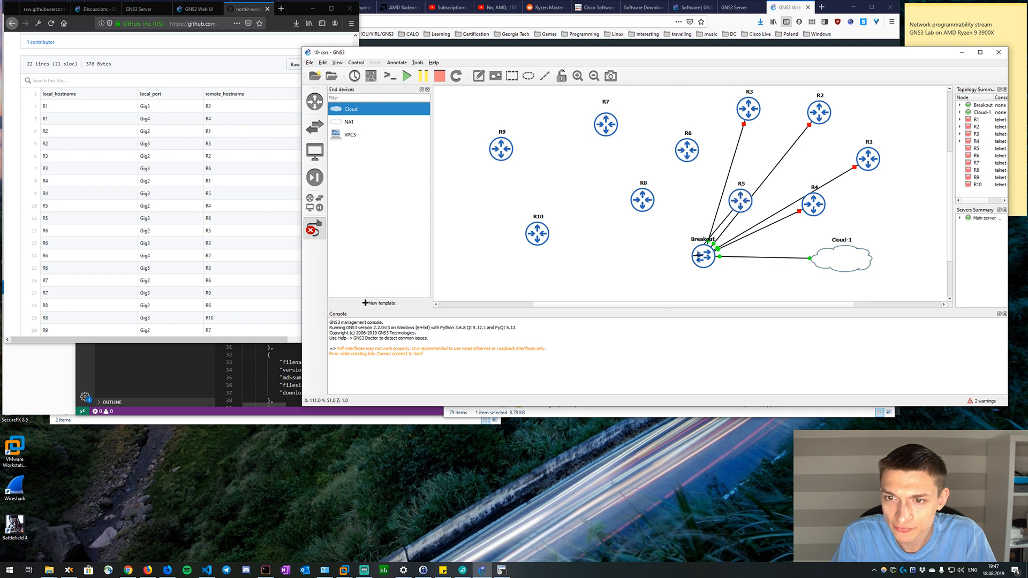
click(698, 256)
click(723, 313)
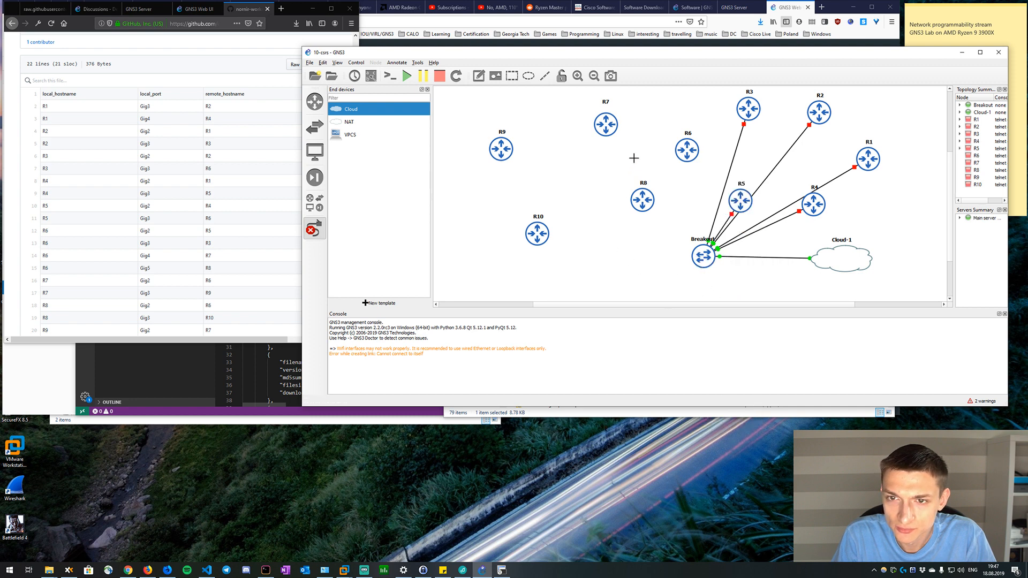
Link R6 to Ethernet6 and R7 to Ethernet7 on the Breakout switch.
click(687, 150)
click(696, 174)
click(703, 252)
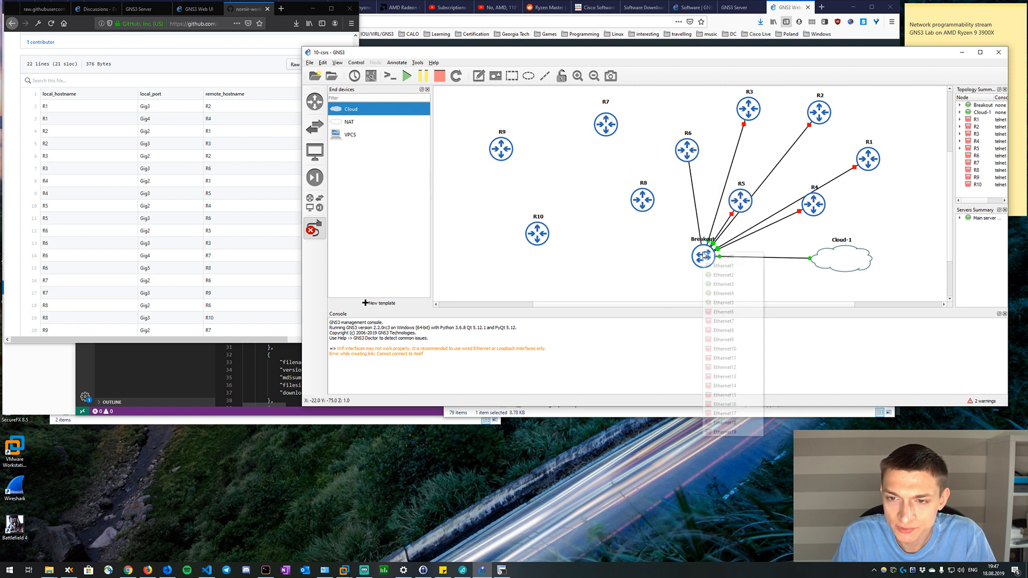
click(720, 314)
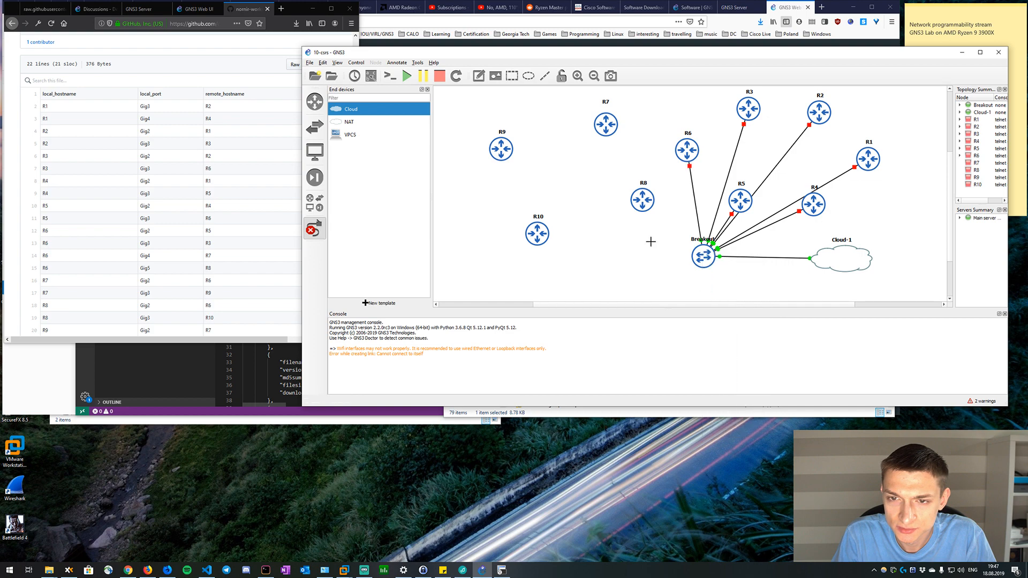
click(599, 120)
click(616, 146)
click(703, 253)
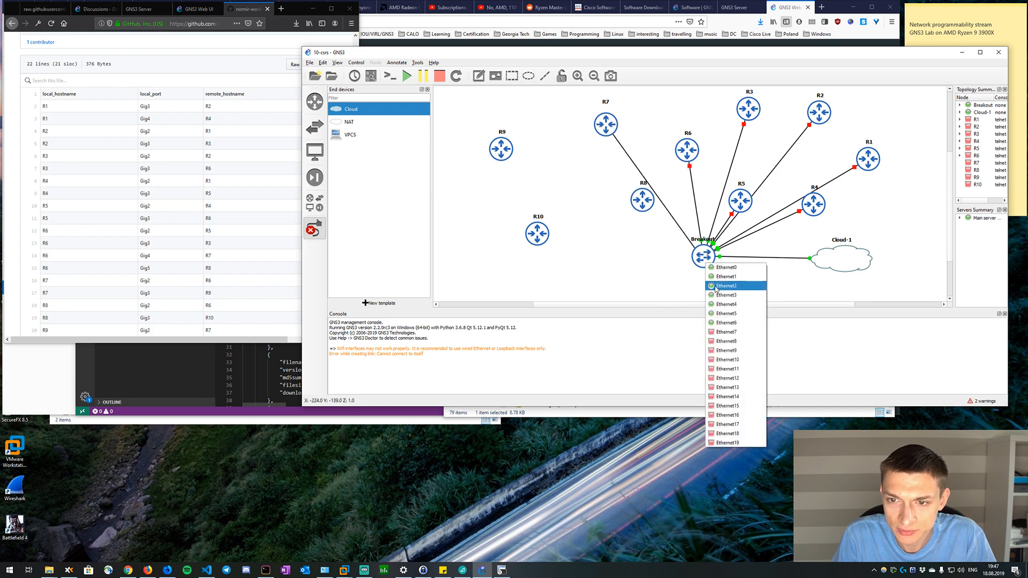
click(731, 331)
Link R8 to Ethernet8 and R9 to Ethernet9 on the Breakout switch.
click(642, 199)
click(657, 221)
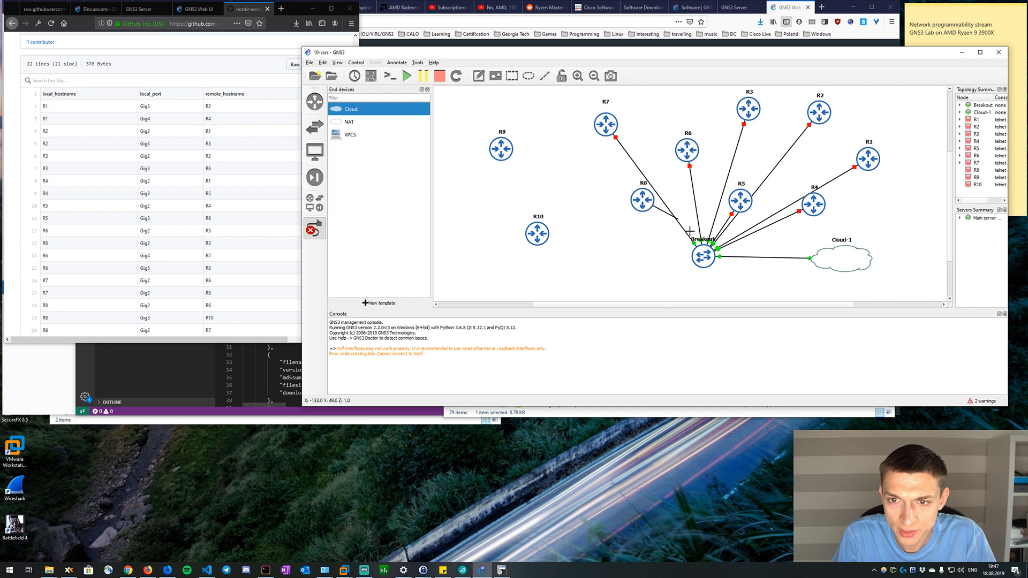
click(704, 253)
click(729, 326)
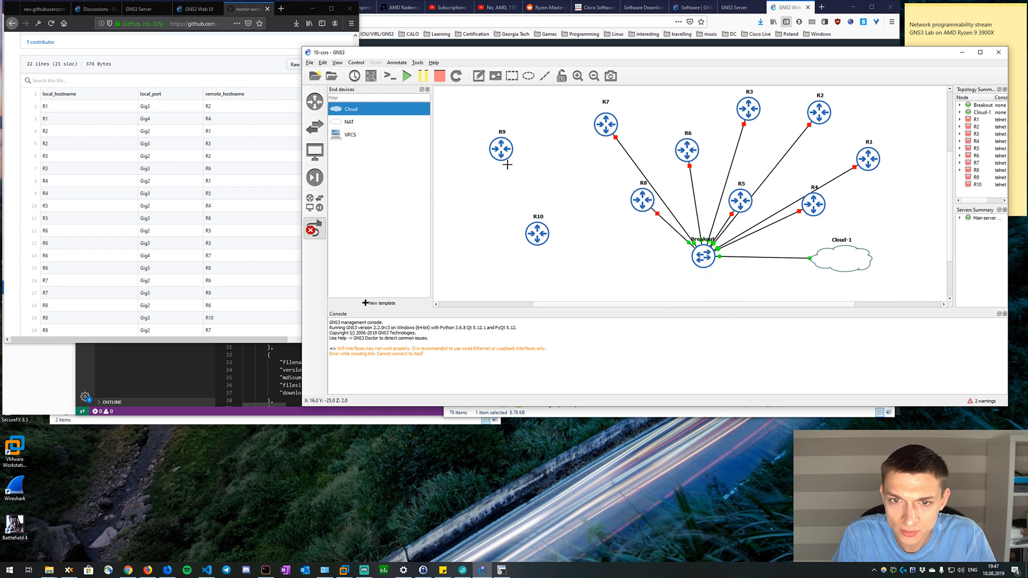
click(502, 151)
click(522, 166)
click(704, 254)
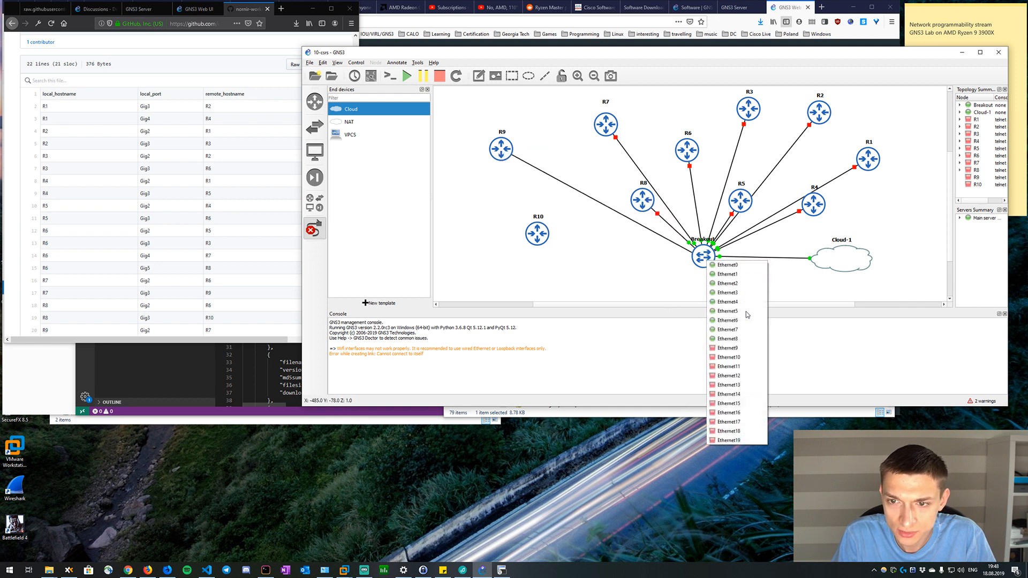
click(734, 348)
Link R10's Gi1 interface to Ethernet10 on the Breakout switch.
click(542, 229)
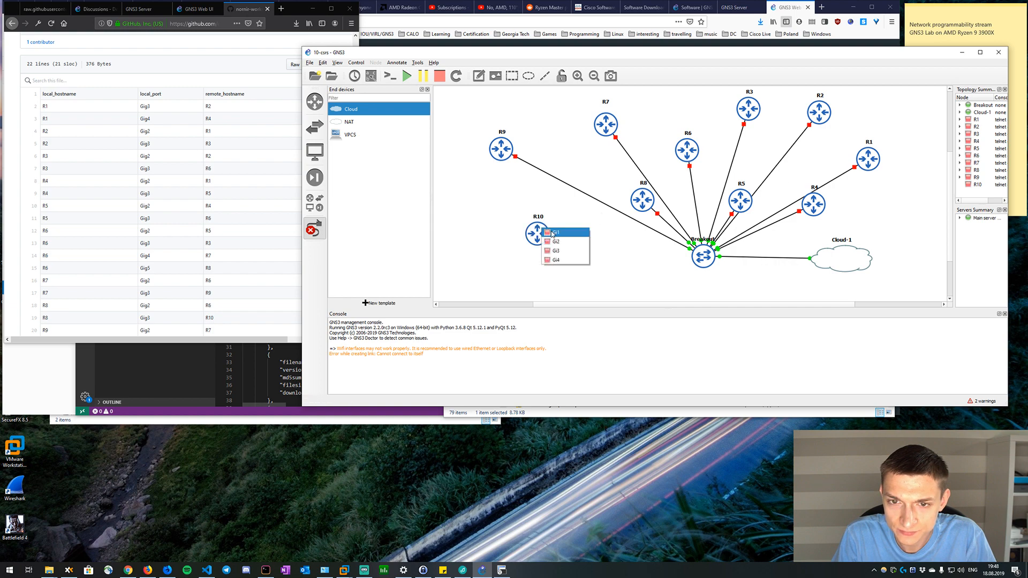
click(552, 233)
click(705, 258)
click(735, 346)
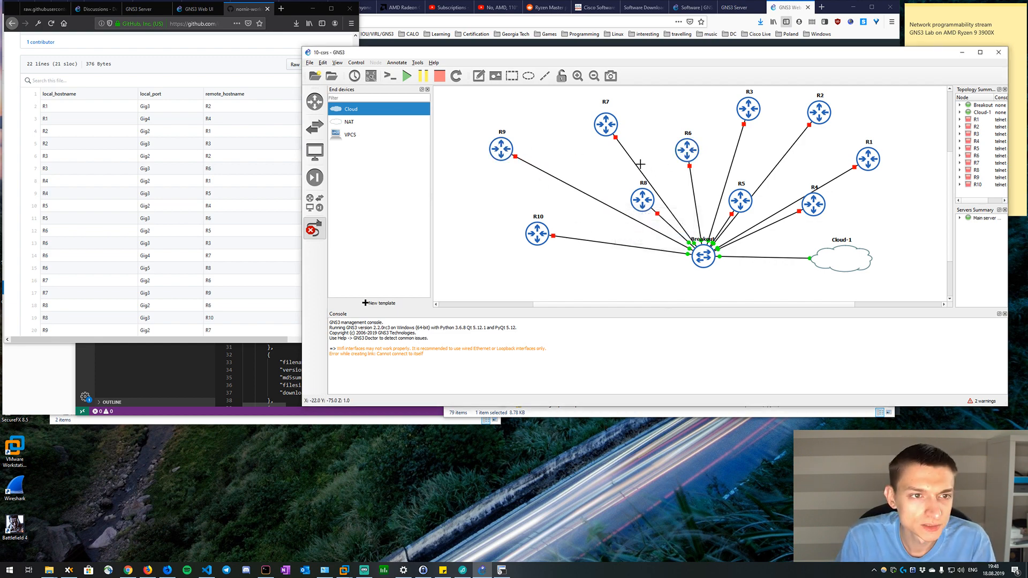
Link R1's Gi3 to R2's Gi2 and R1's Gi4 to R4's Gi2, showing the interface labels in the topology.
drag(469, 54, 497, 44)
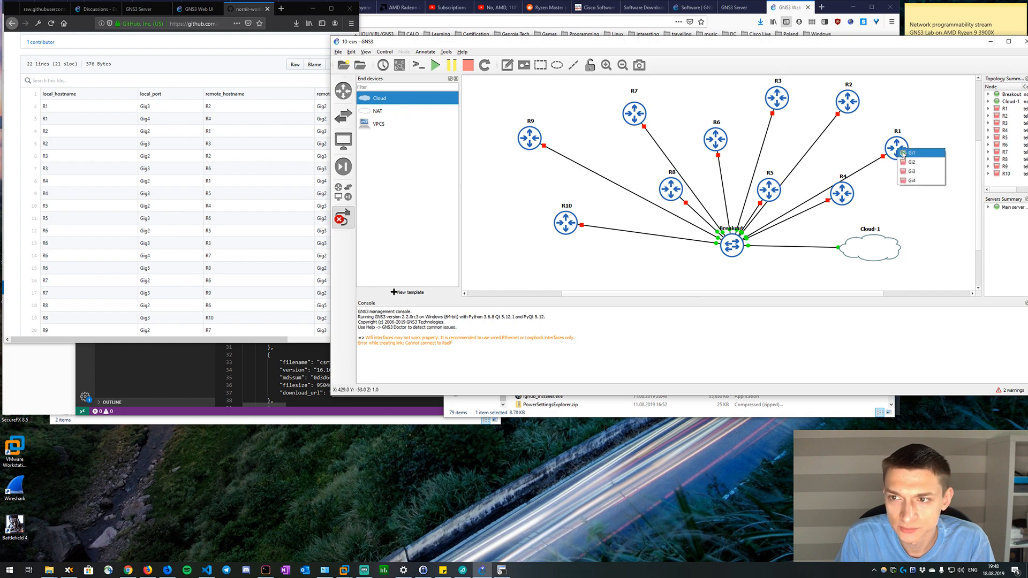
click(842, 95)
click(857, 101)
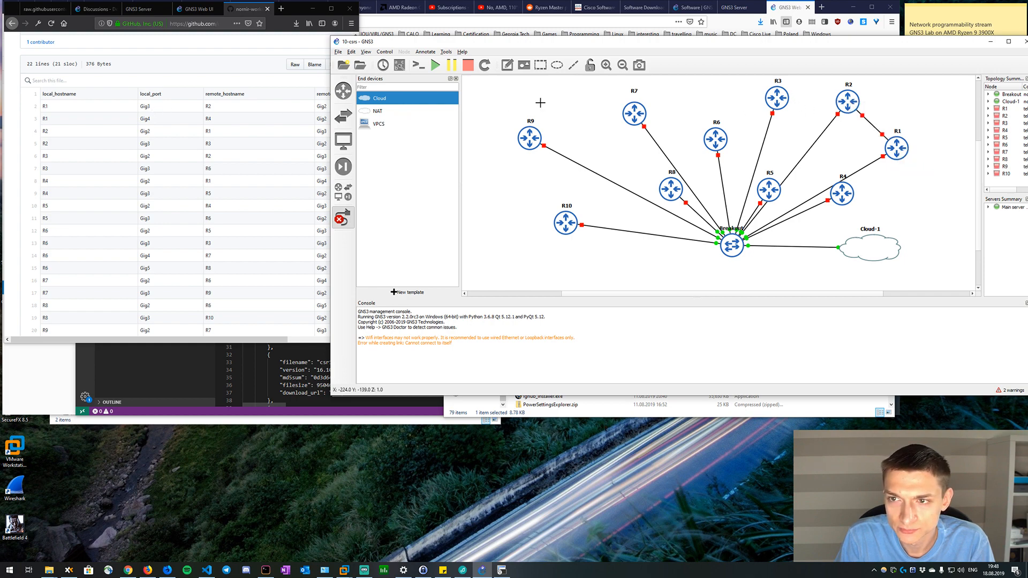
click(397, 66)
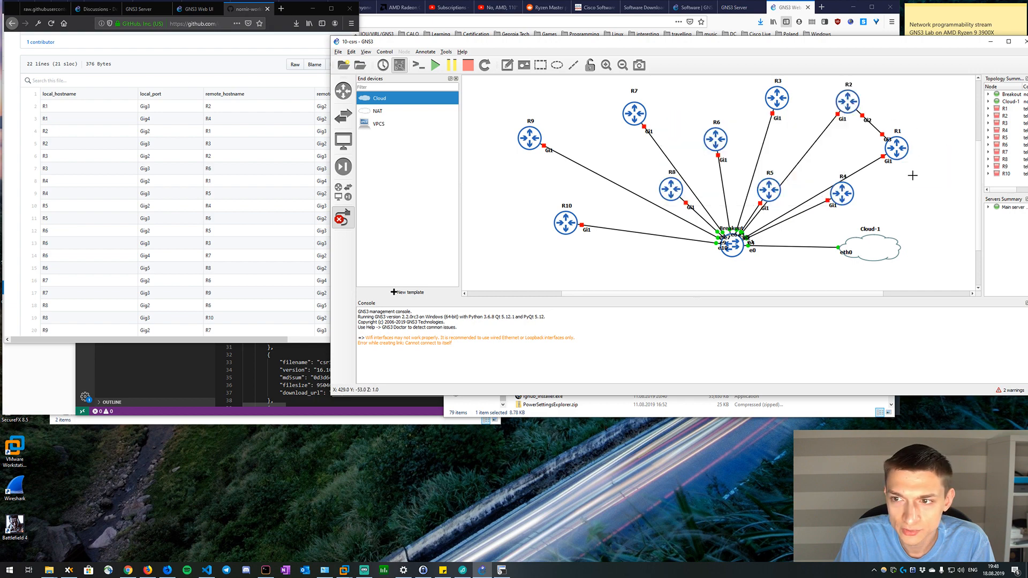
click(849, 193)
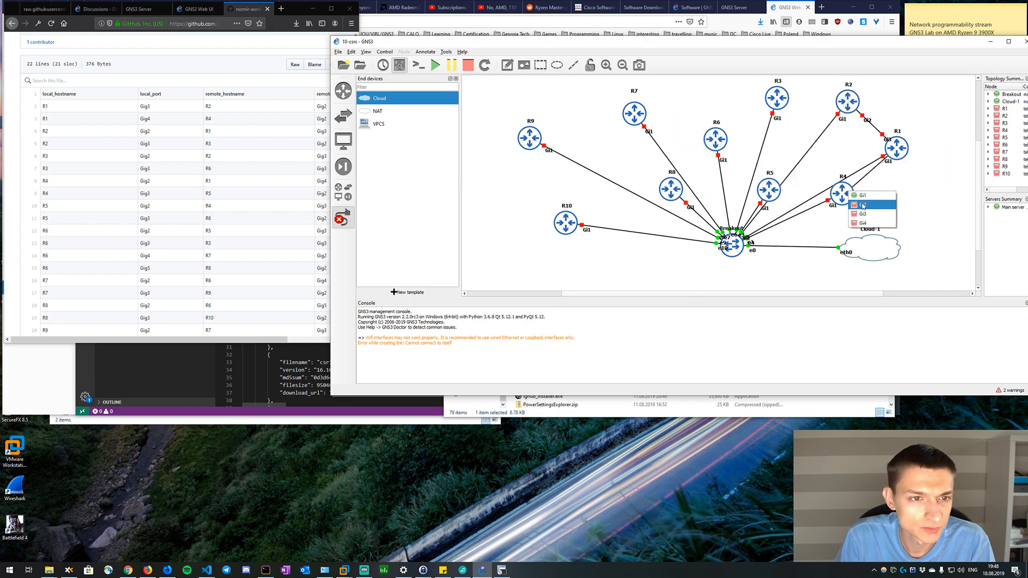
click(863, 205)
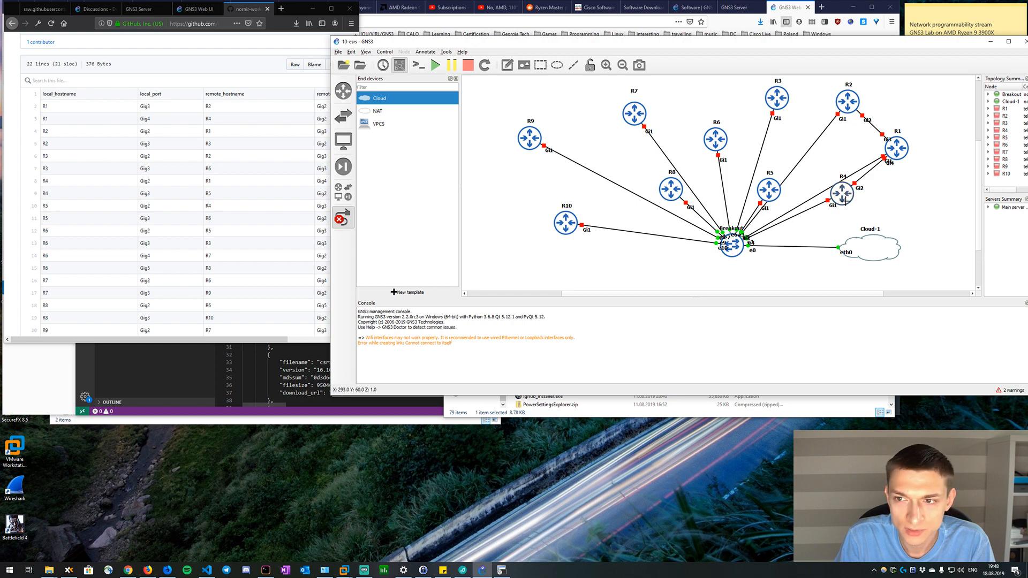
Link R2's Gi3 to R3's Gi2 and R3's Gi3 to R6's Gi3.
click(848, 99)
click(862, 122)
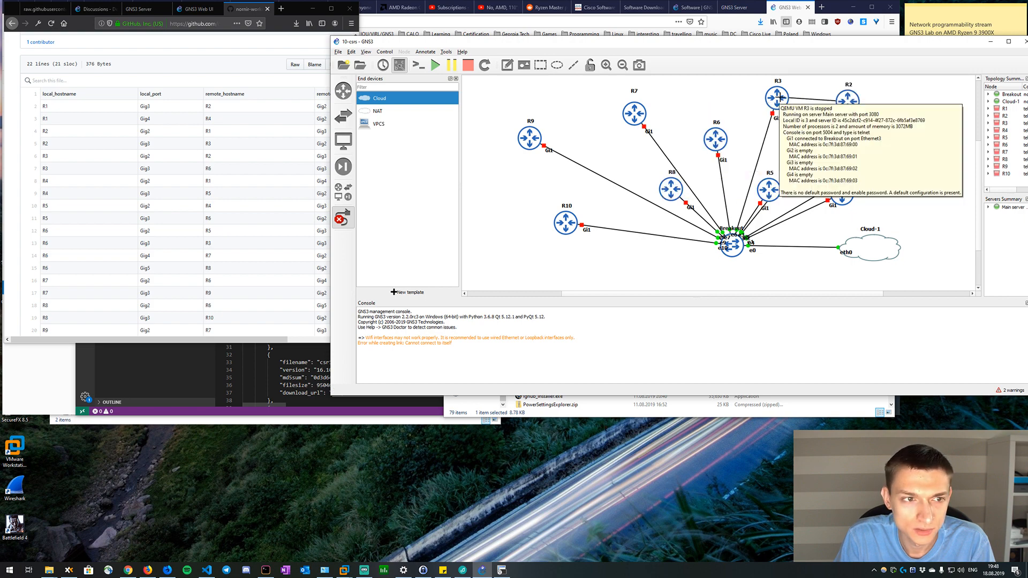
click(781, 97)
click(792, 113)
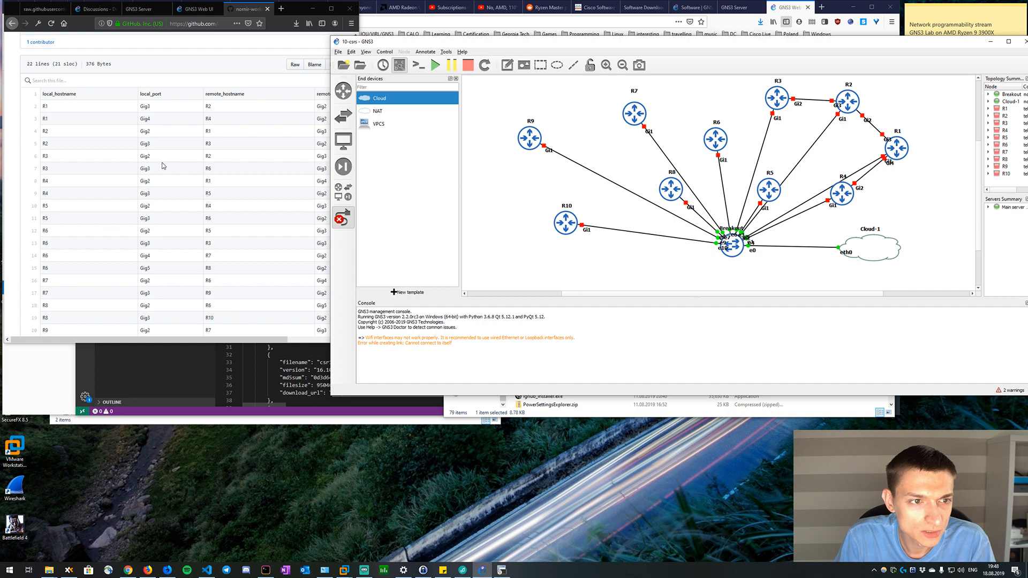
click(771, 105)
click(783, 118)
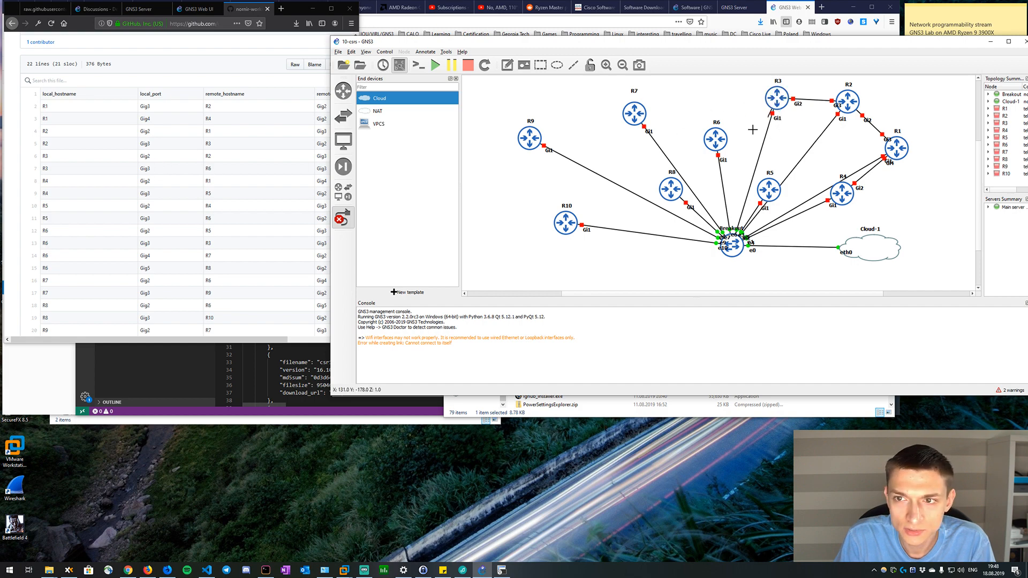
click(716, 140)
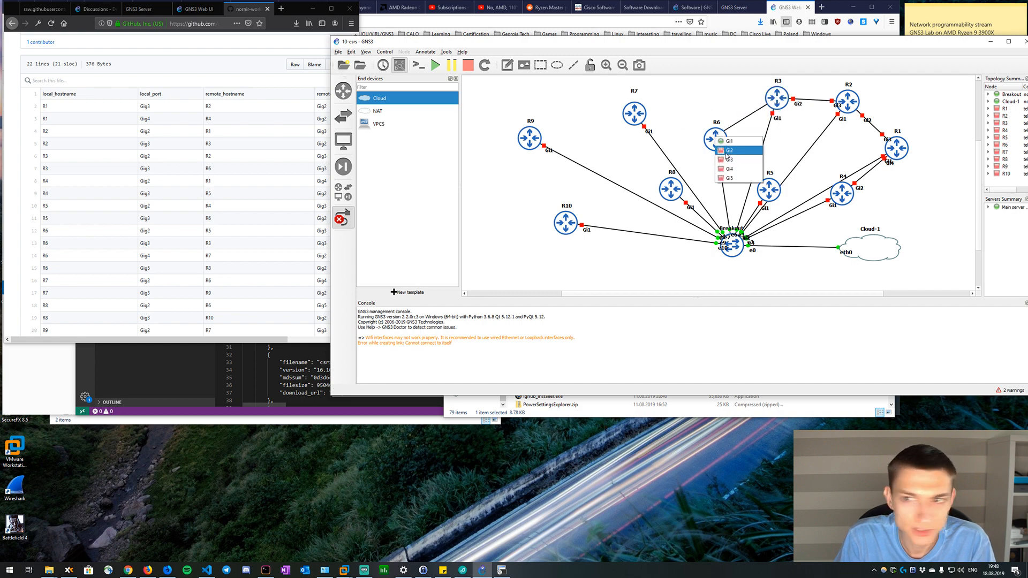
click(727, 156)
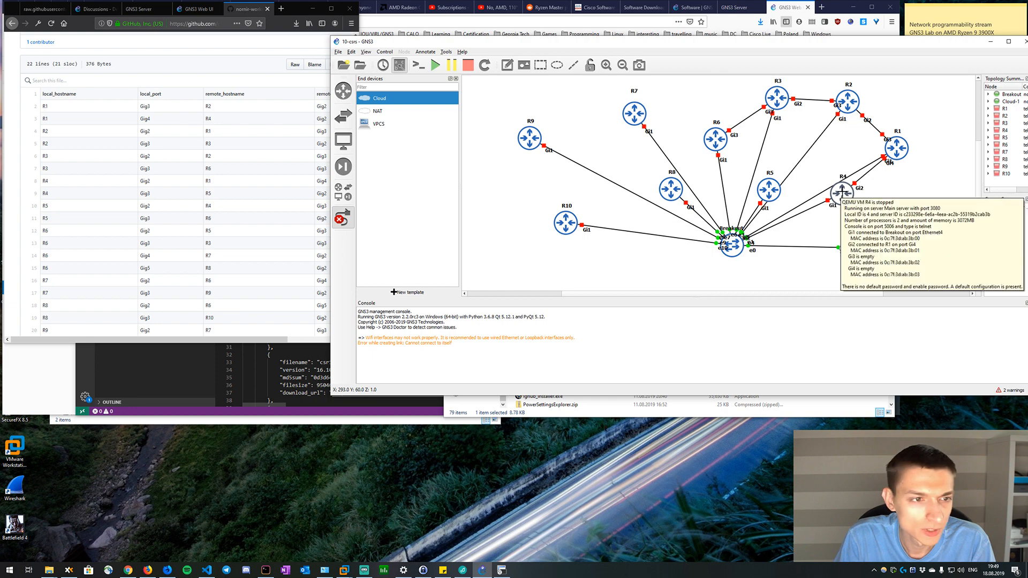
Link R4's Gi3 to R5's Gi2 and R5's Gi3 to R6's Gi2.
click(842, 190)
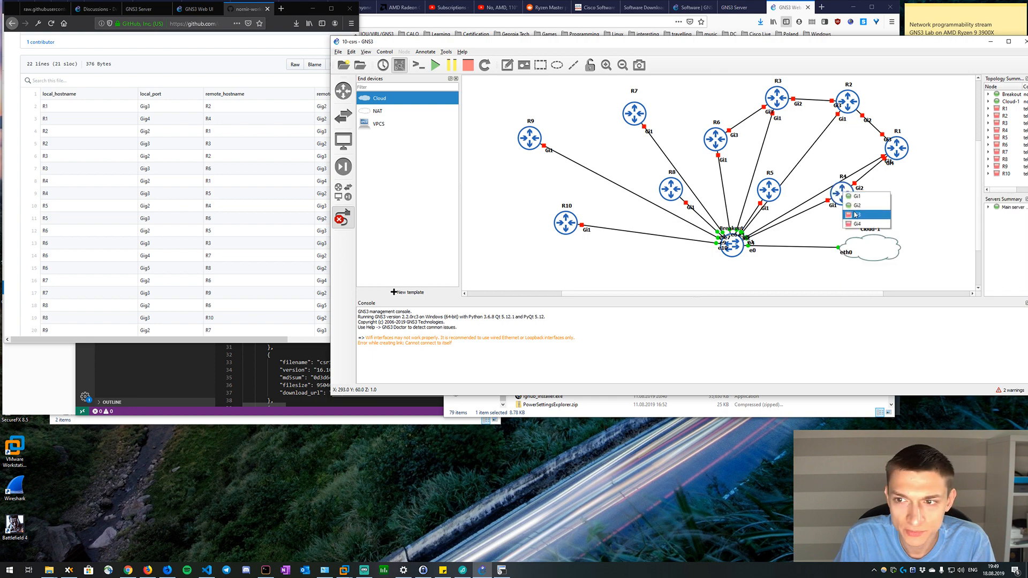
click(857, 214)
click(770, 189)
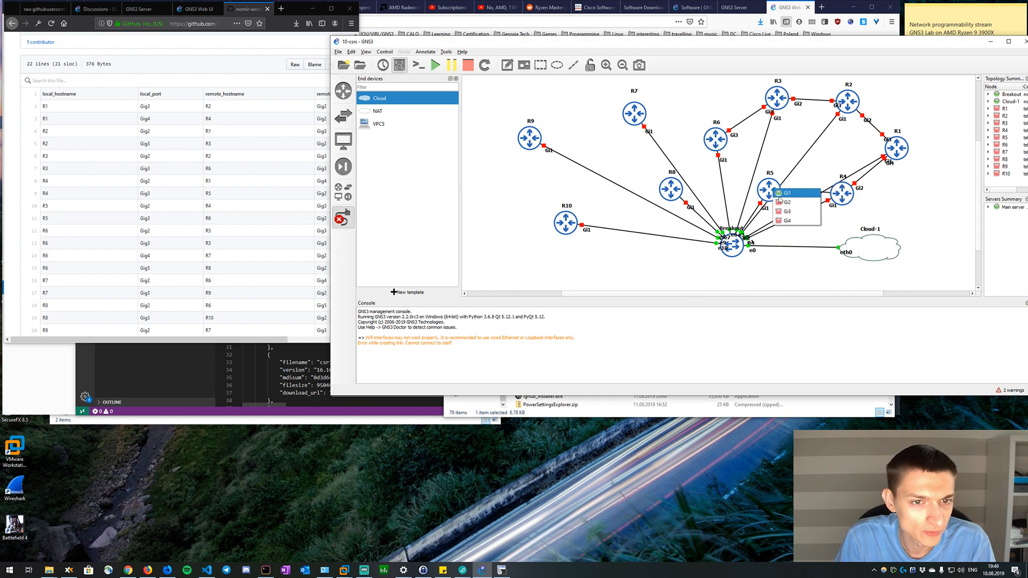
click(784, 198)
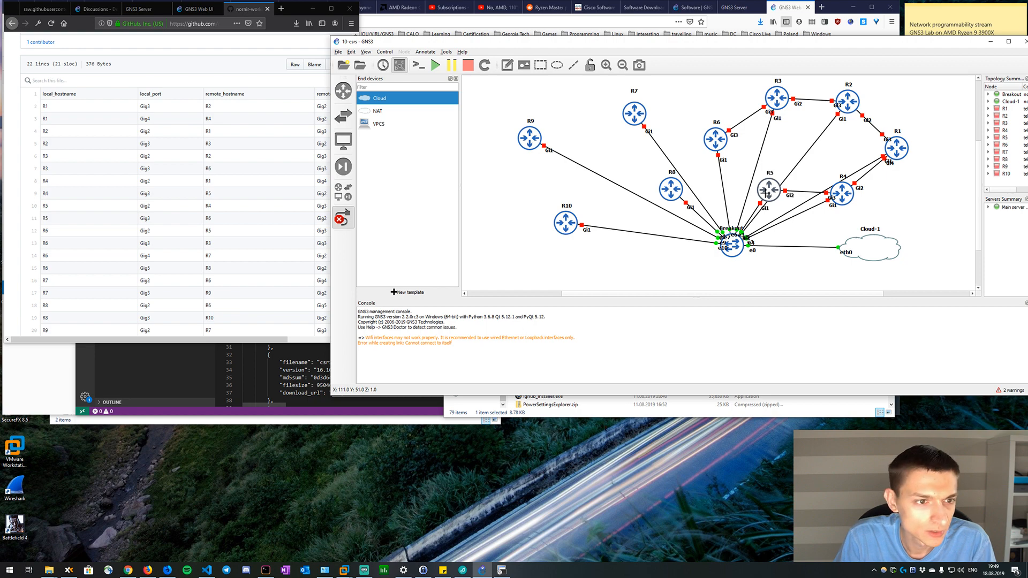
click(766, 191)
click(783, 216)
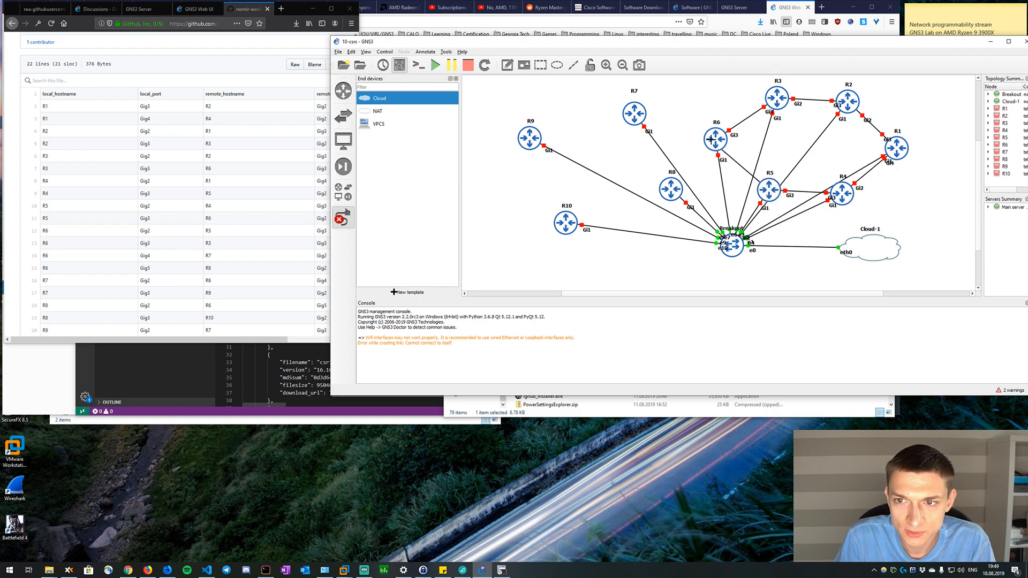
click(711, 139)
click(728, 153)
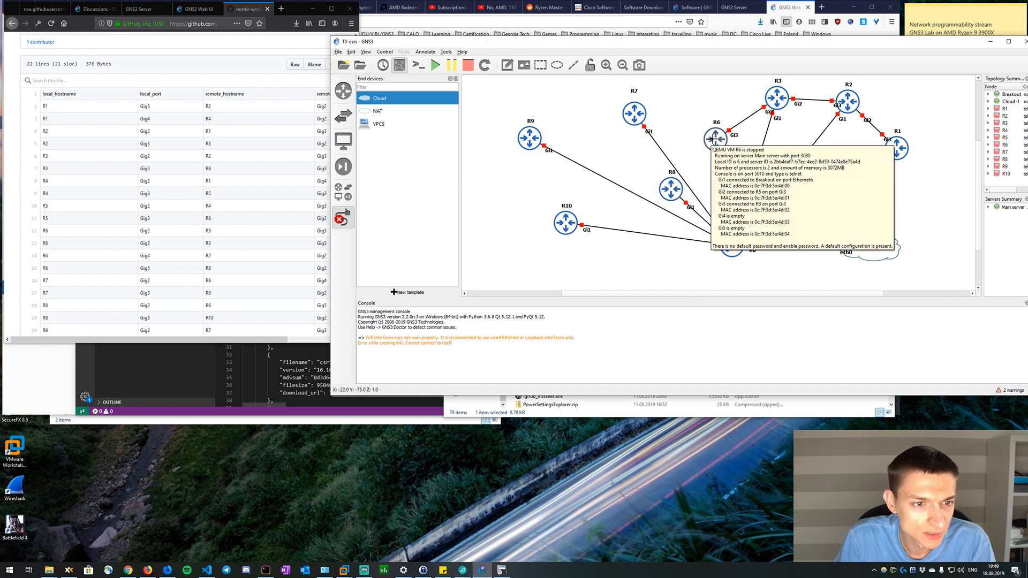
Link R6's Gi4 to R7's Gi2 and R6's Gi5 to R8's Gi2.
click(714, 138)
click(730, 172)
click(637, 113)
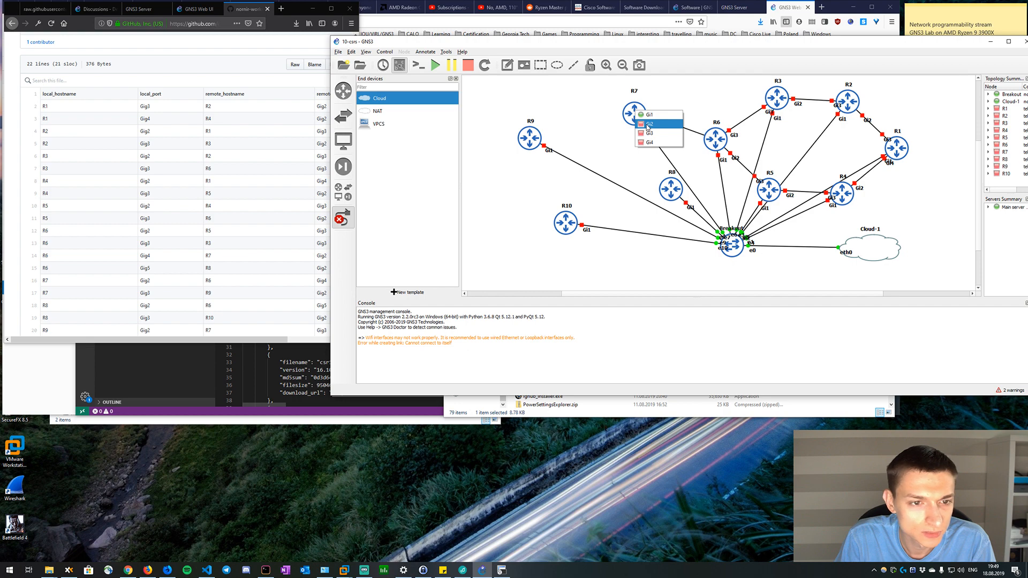
click(648, 125)
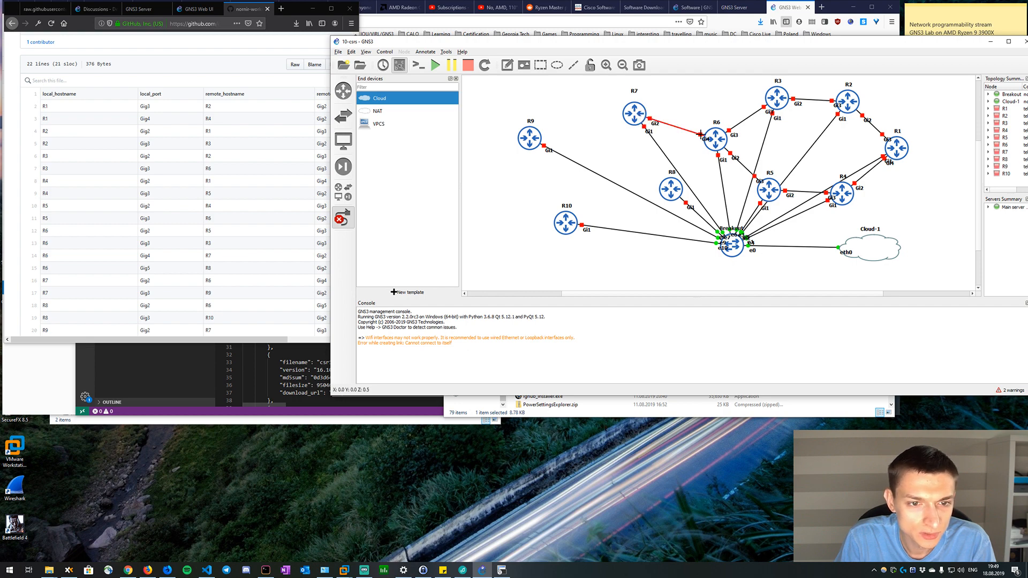
click(715, 139)
click(728, 182)
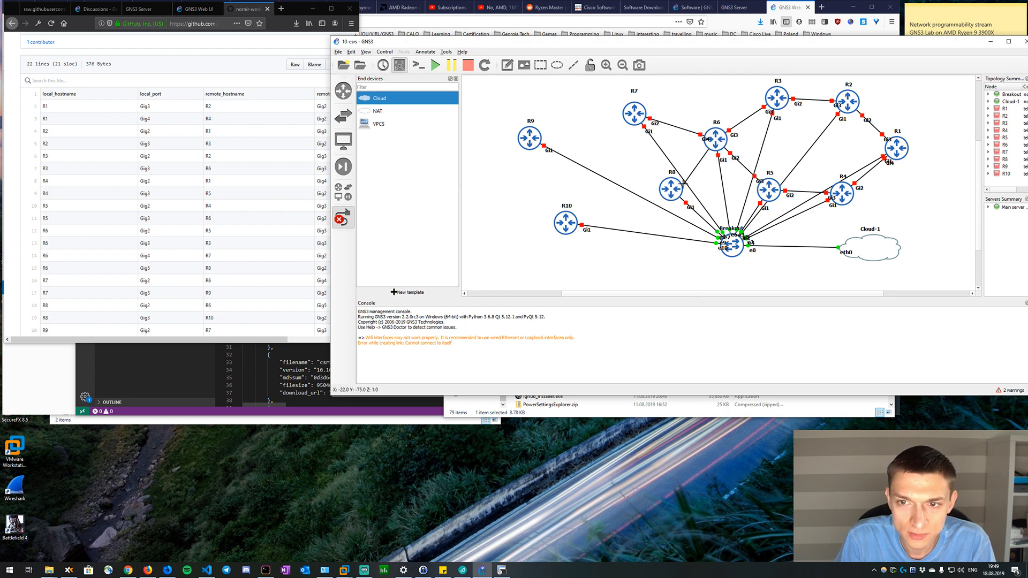
click(670, 188)
click(683, 204)
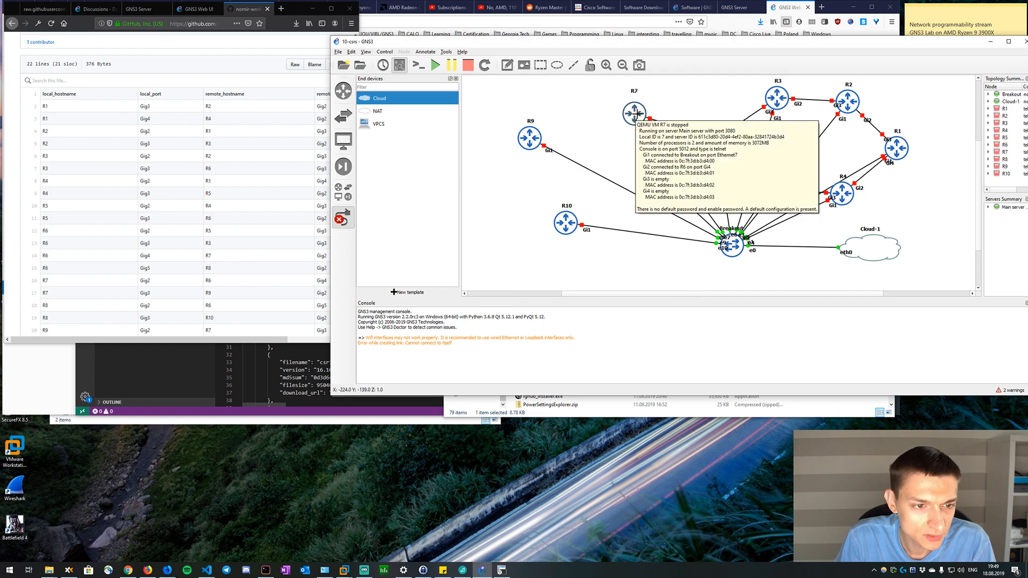
Link R7's Gi3 interface to R9's Gi2 interface.
click(635, 113)
click(652, 139)
click(535, 135)
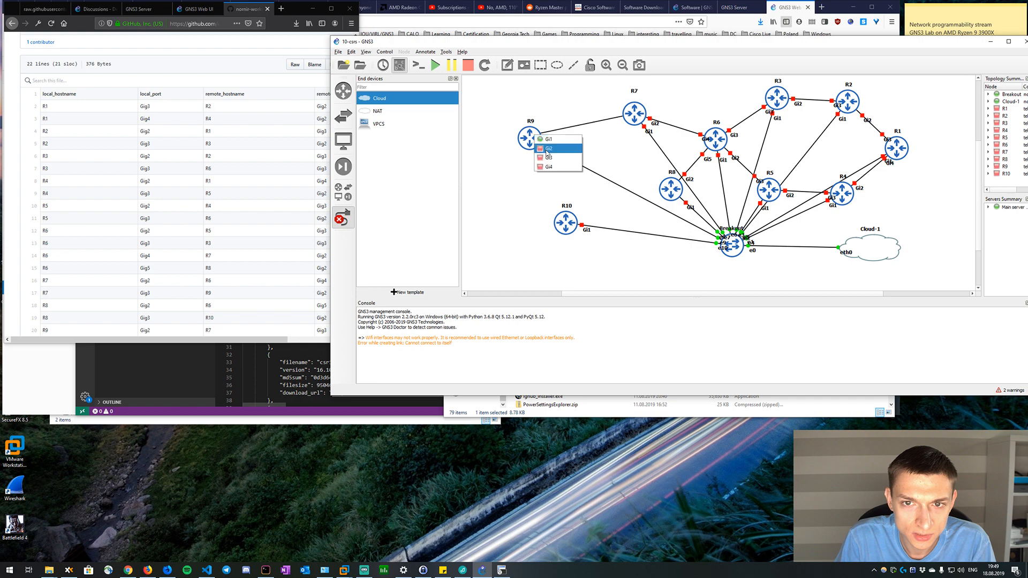
click(548, 149)
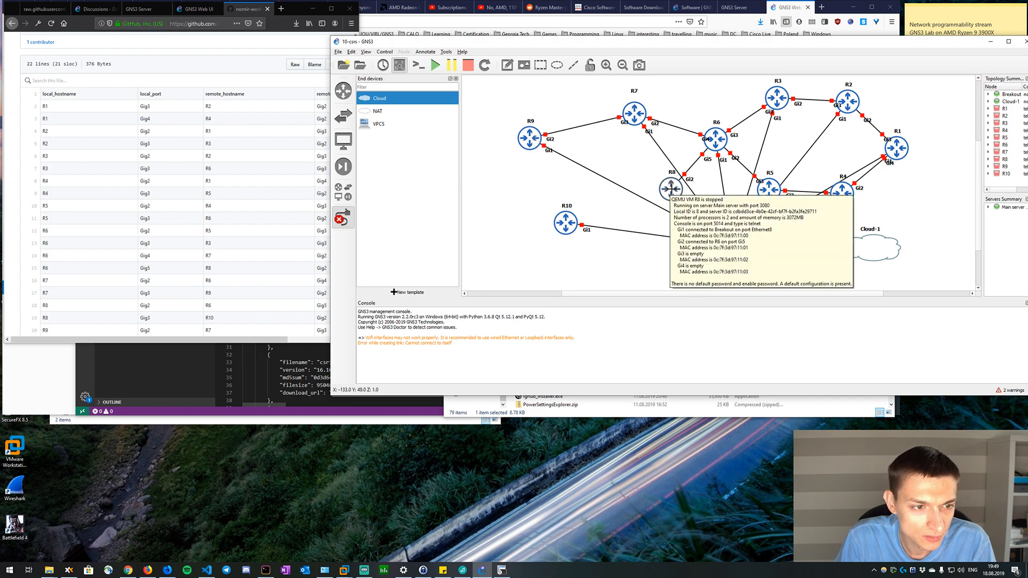
Link R8's Gi3 interface to R10's Gi2 interface and finish adding links.
click(671, 190)
click(687, 206)
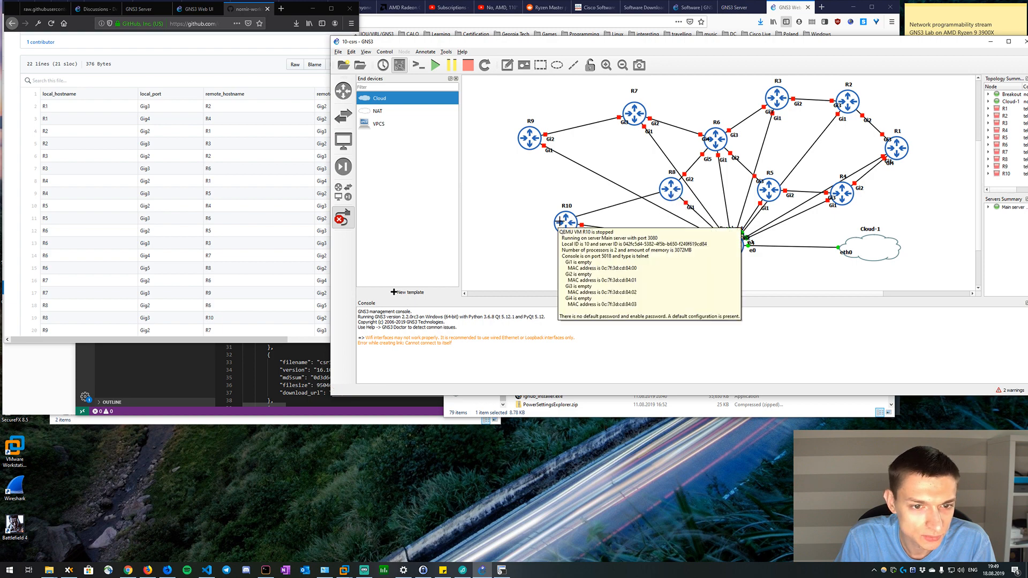
click(560, 221)
click(575, 228)
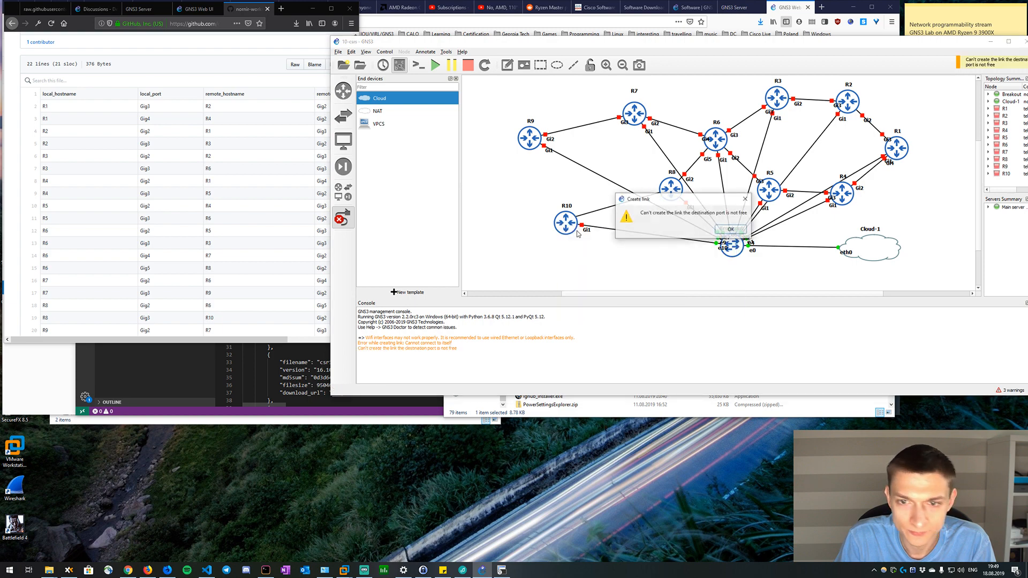
click(734, 228)
click(587, 223)
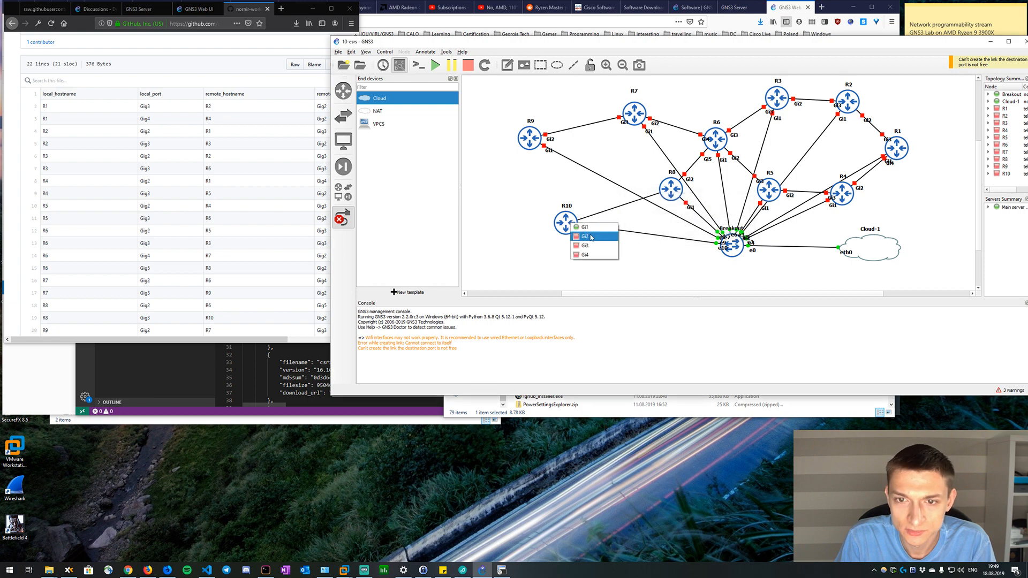
click(591, 239)
click(344, 218)
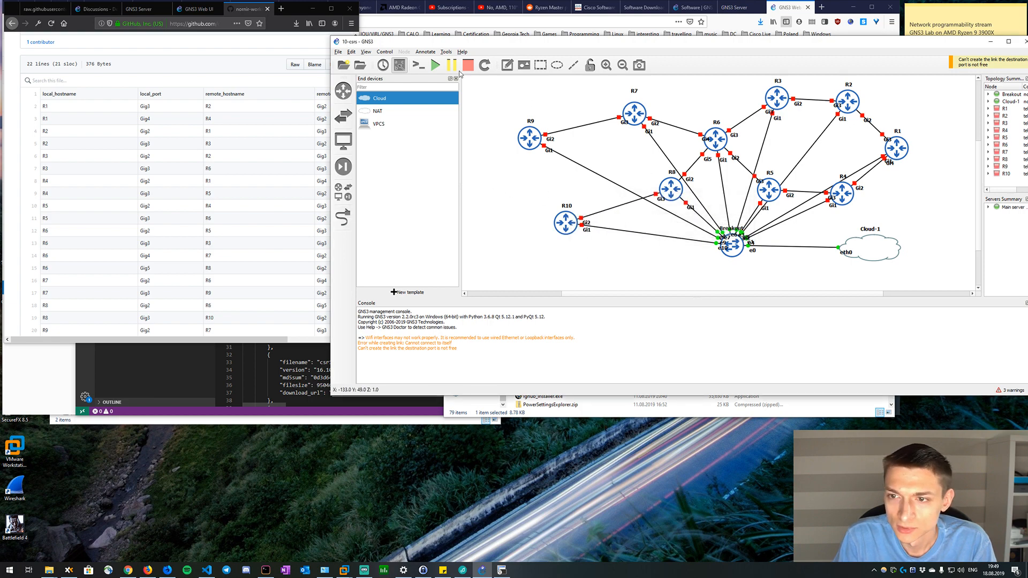
Hide the interface labels and spread R1, R2, R4, R5 and R8 apart so the links overlap less.
click(399, 64)
drag(846, 198, 898, 207)
drag(904, 149, 927, 133)
drag(771, 189, 782, 157)
drag(855, 106, 887, 106)
drag(791, 154, 798, 166)
drag(664, 188, 655, 185)
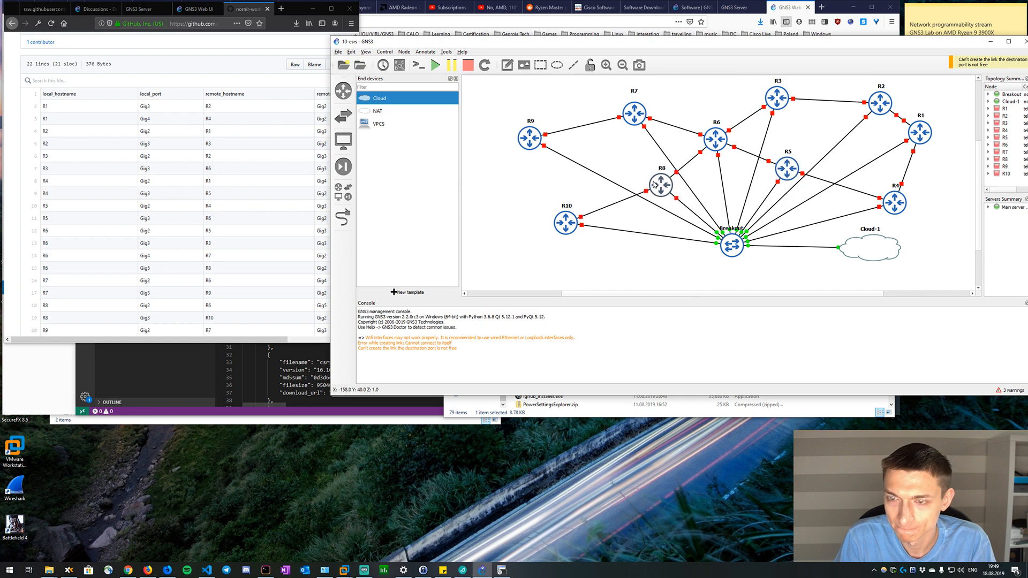
Move the Breakout switch and Cloud-1 further down, away from the routers.
drag(721, 239, 735, 276)
drag(879, 252, 903, 277)
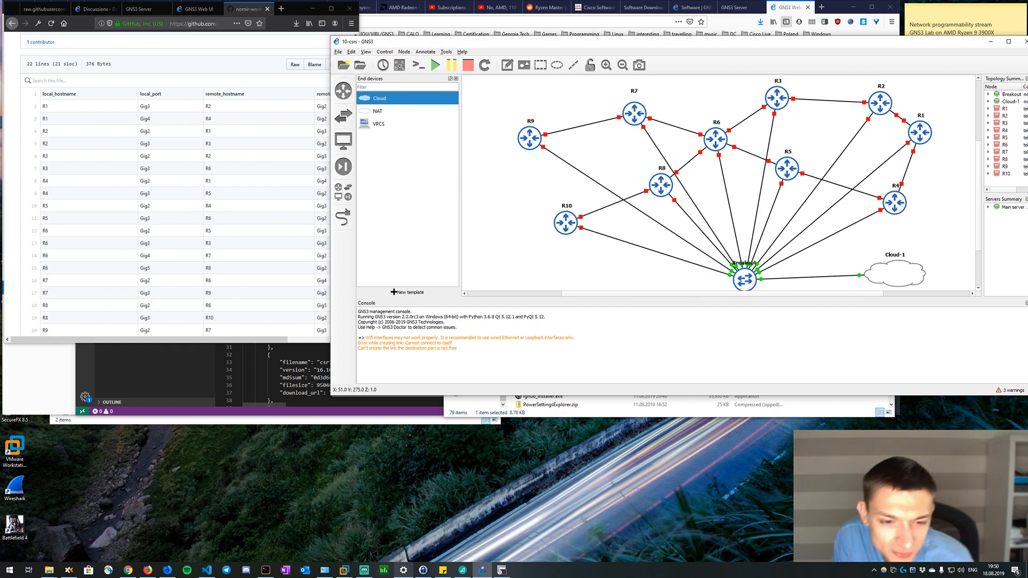
mouse_move(371, 576)
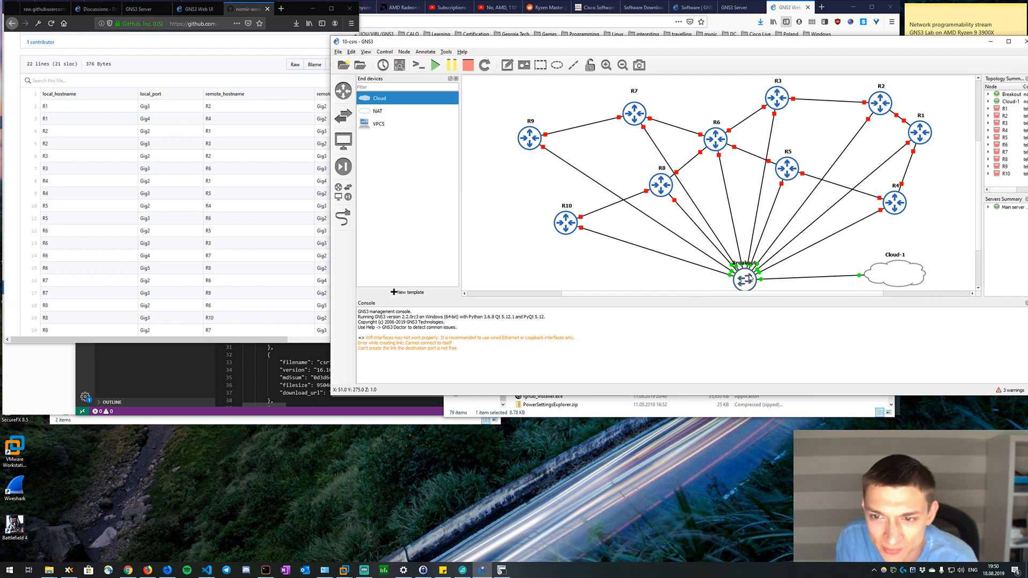
drag(750, 278, 749, 275)
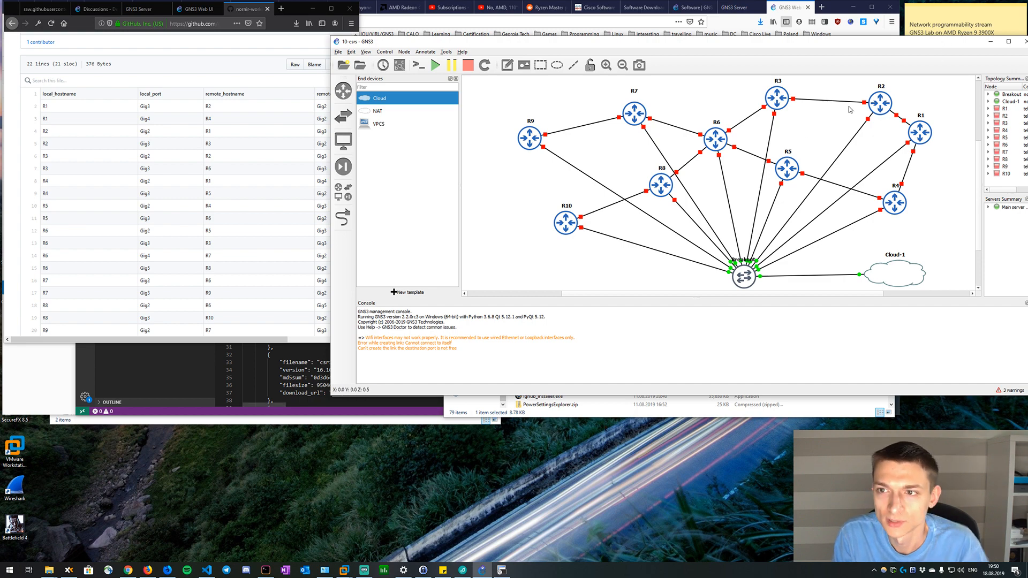
Select R1 and R2 together and try to start both routers.
scroll(822, 115, up, 2)
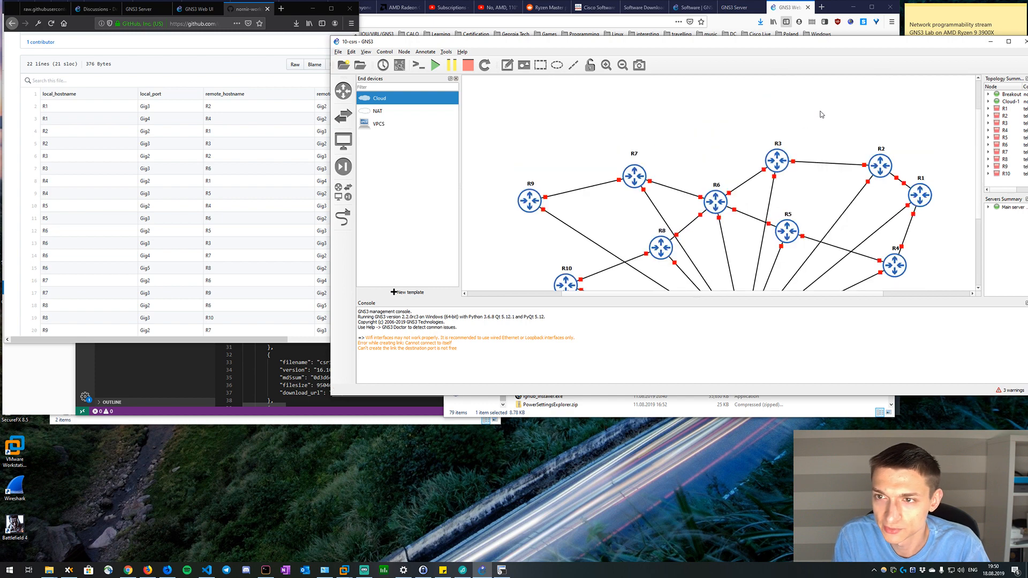
scroll(822, 115, down, 1)
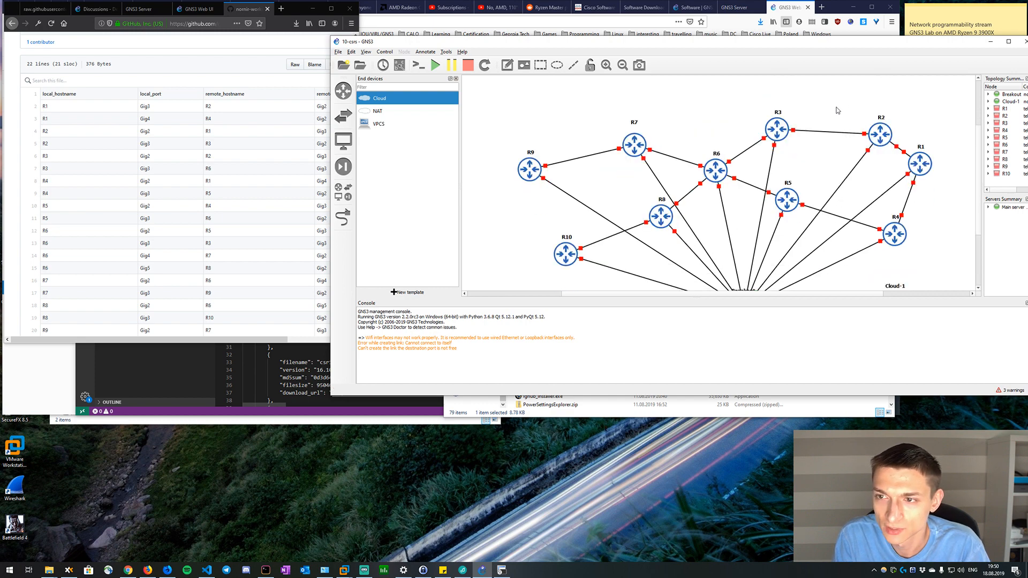
drag(837, 107, 946, 187)
scroll(946, 185, down, 1)
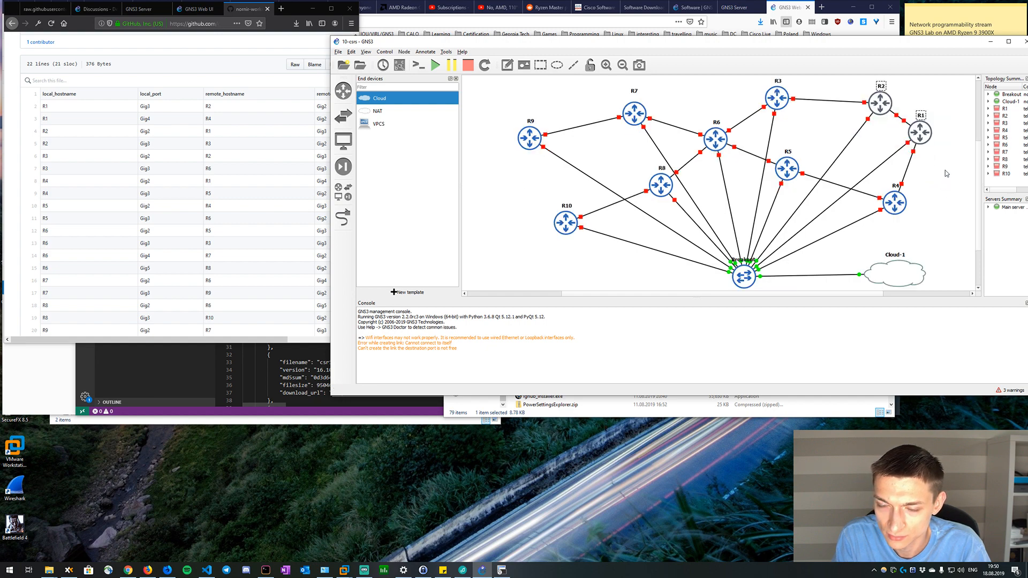
right_click(880, 105)
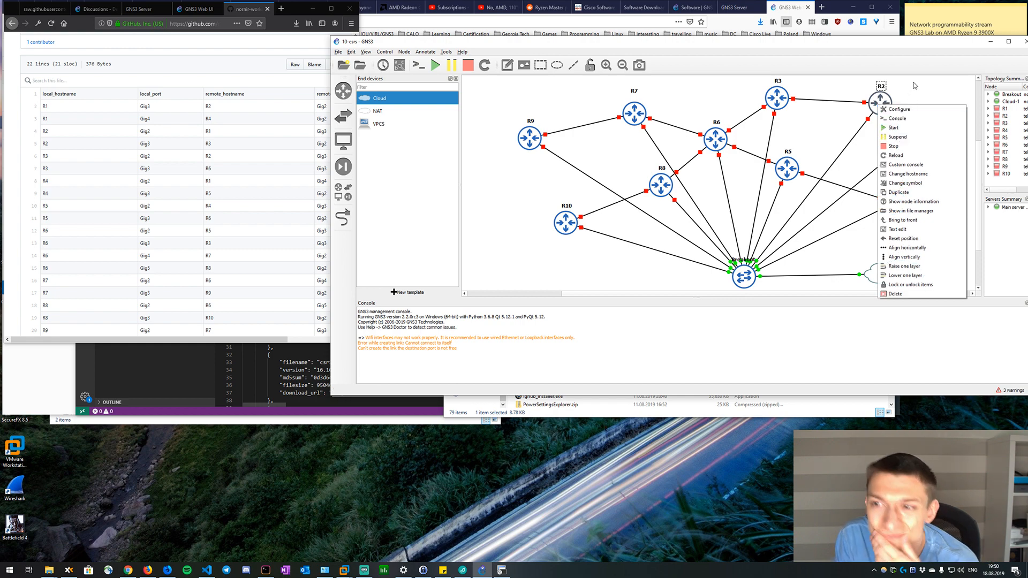
click(915, 85)
drag(855, 81, 940, 150)
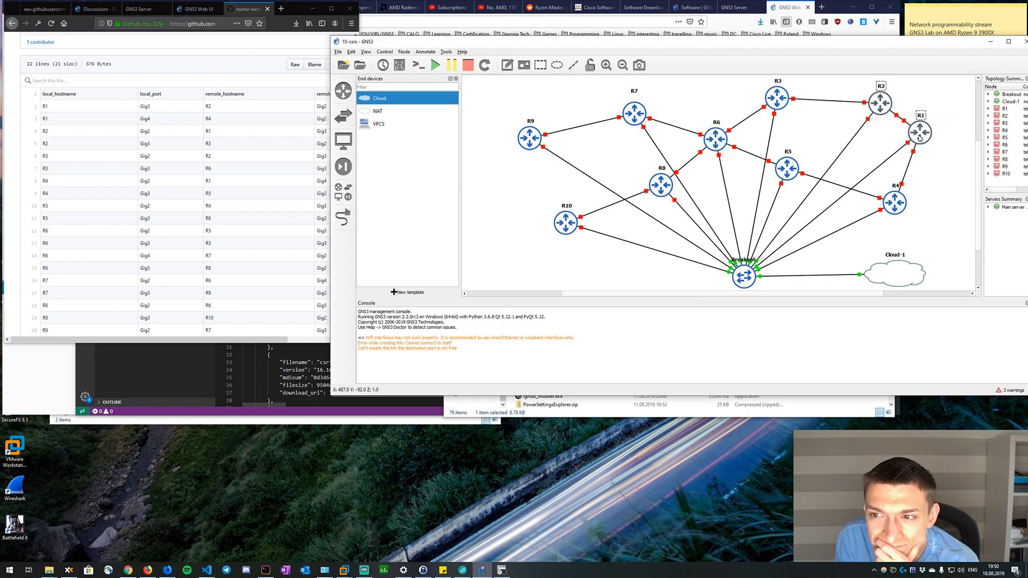
right_click(885, 107)
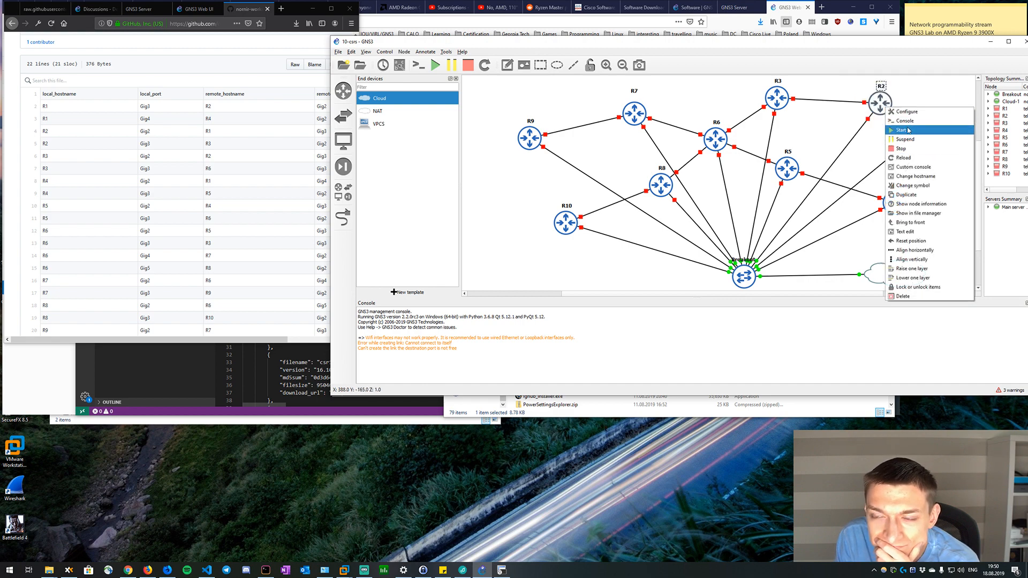
click(903, 130)
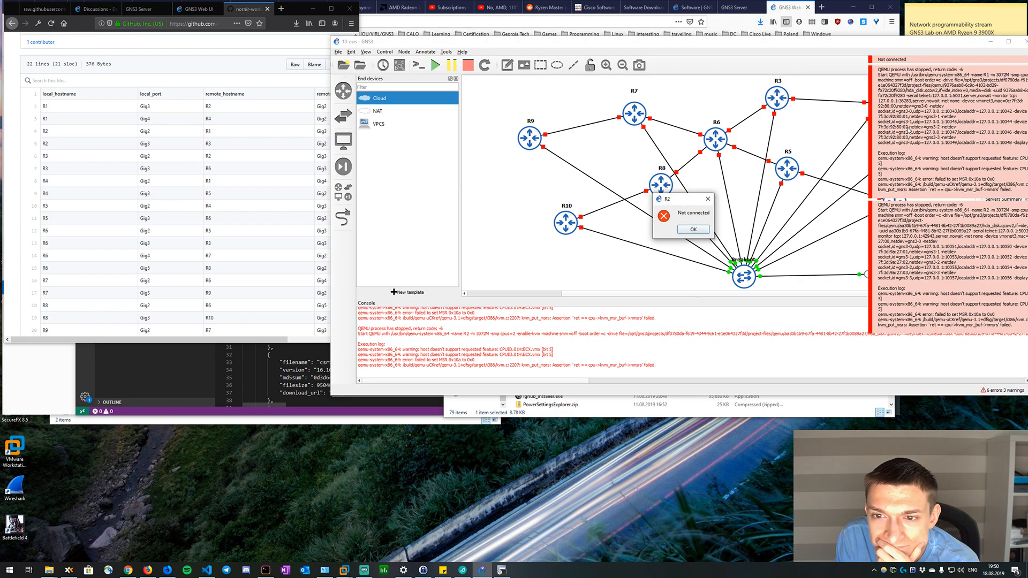
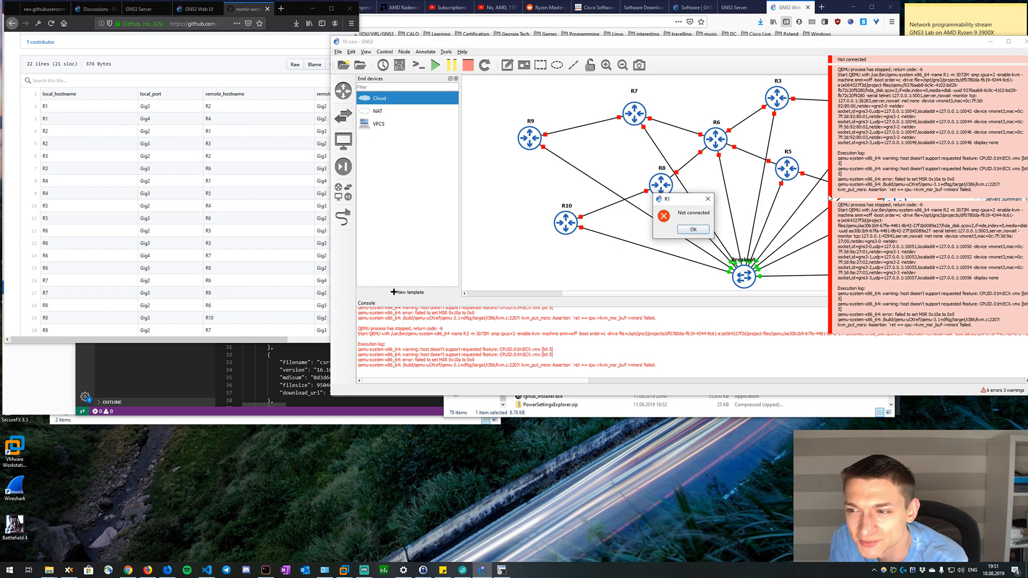
Dismiss the R1 error, move the GNS3 window up, and read the QEMU errors logged in the console.
click(694, 230)
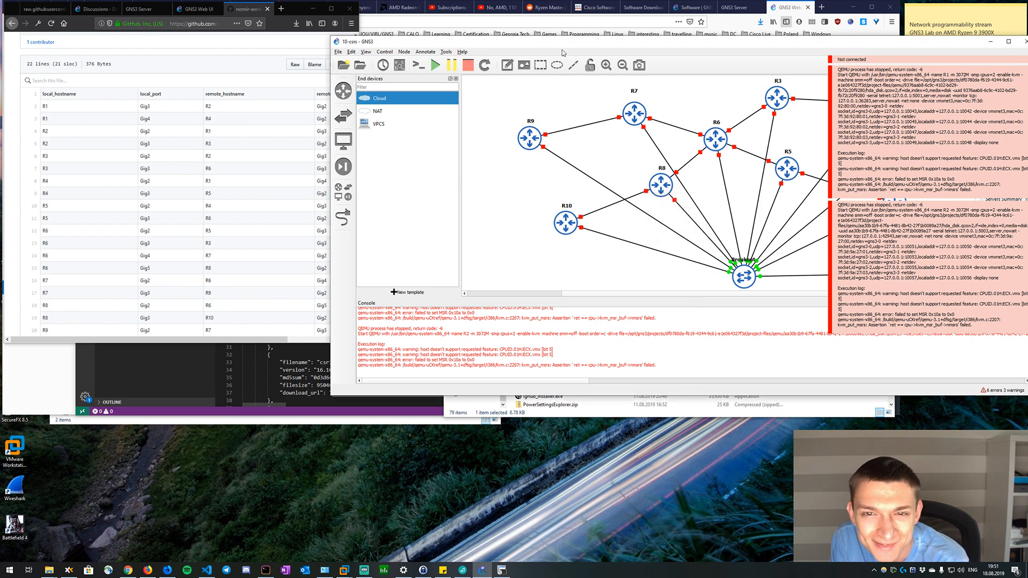
drag(572, 43, 510, 20)
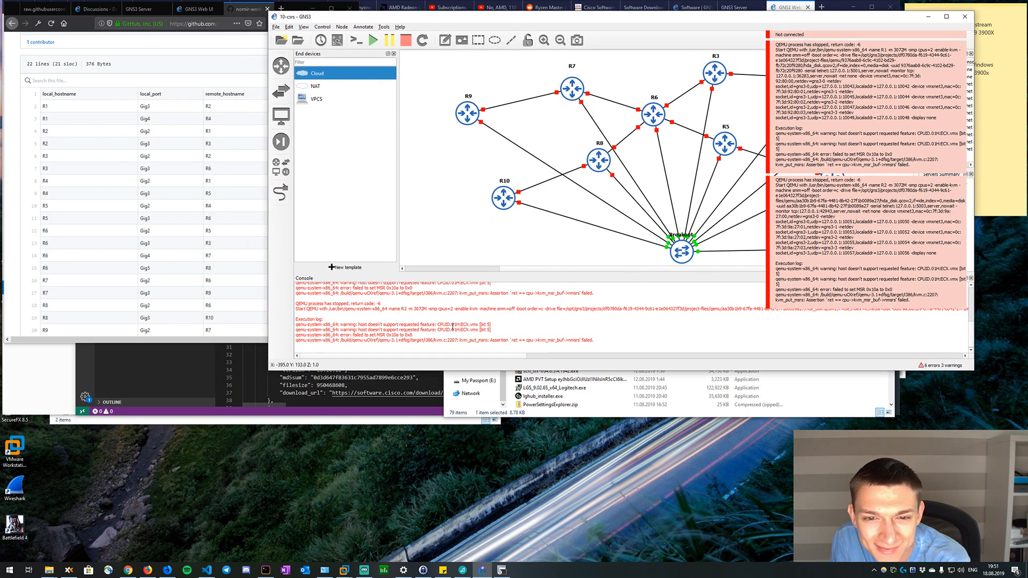
scroll(455, 319, up, 3)
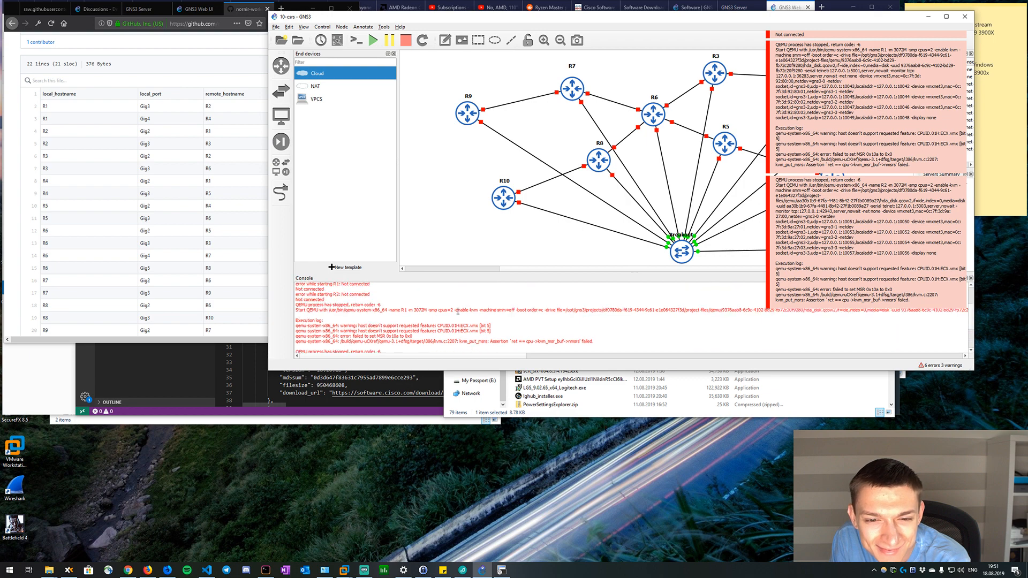
scroll(458, 311, up, 2)
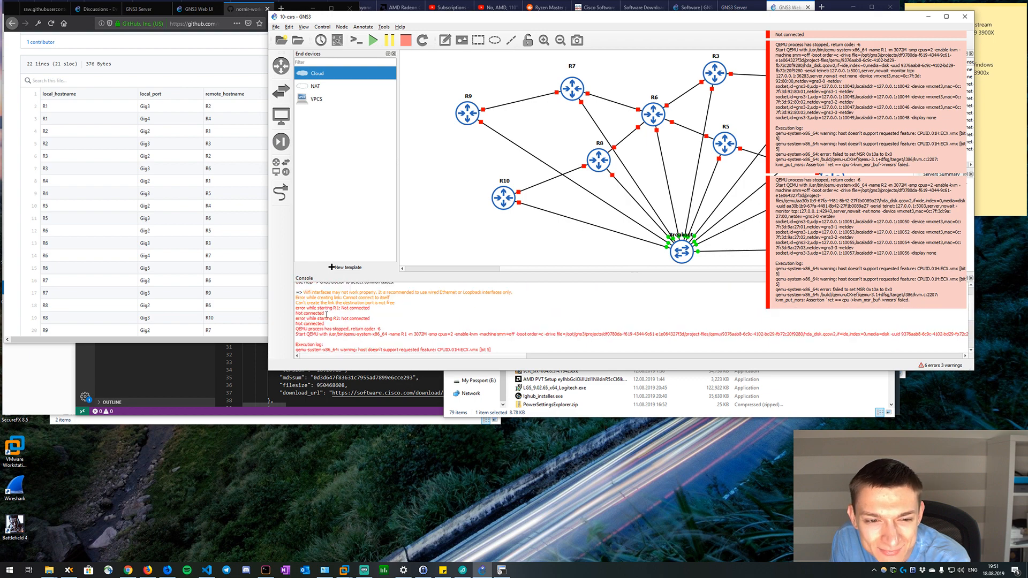
scroll(326, 315, down, 2)
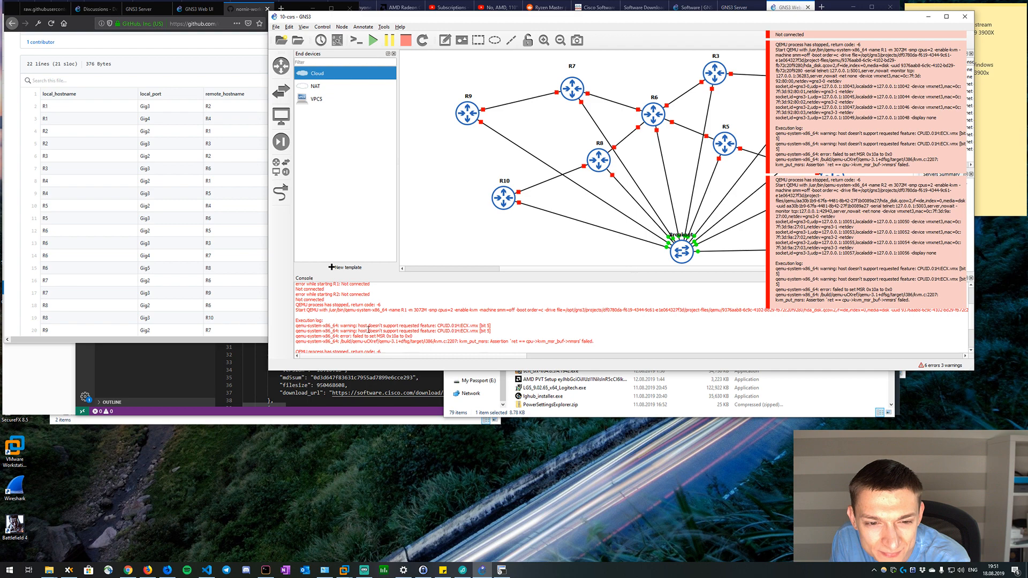
Copy "host doesn't support requested feature" from the console and search the web for it with "qemu" added.
drag(435, 325, 359, 324)
right_click(370, 321)
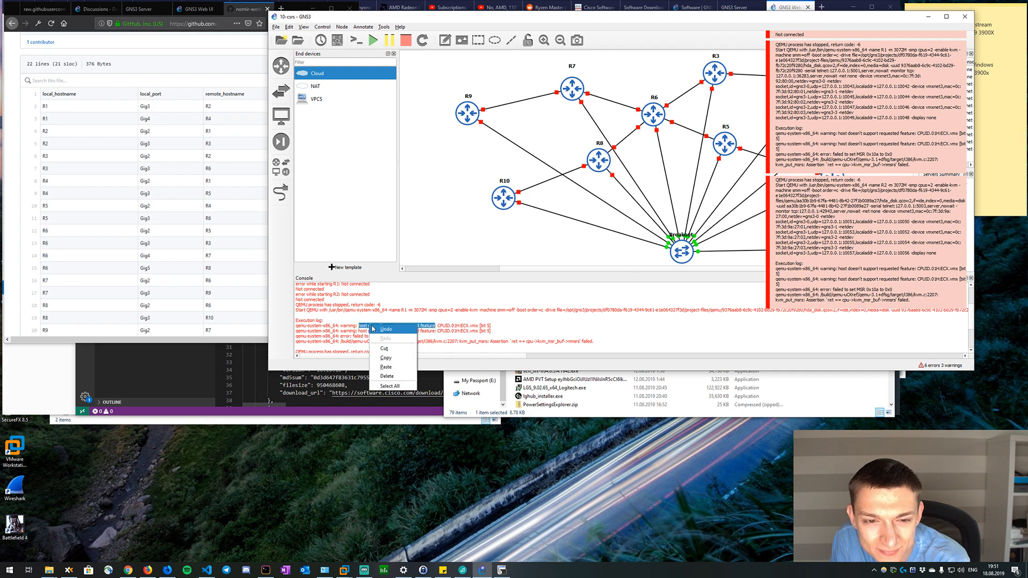
click(386, 358)
click(224, 54)
click(281, 9)
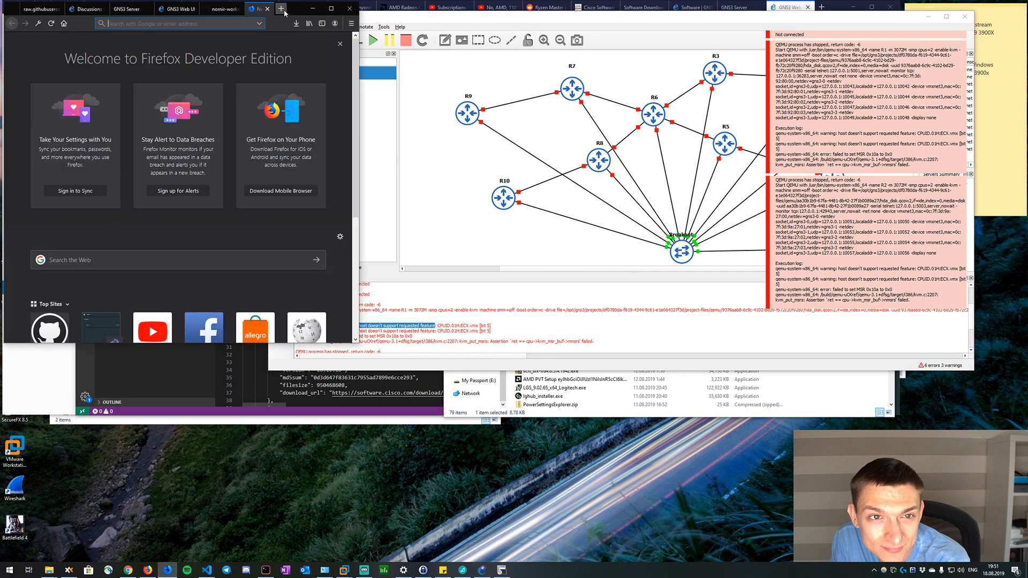
key(ctrl+v)
text(qemu)
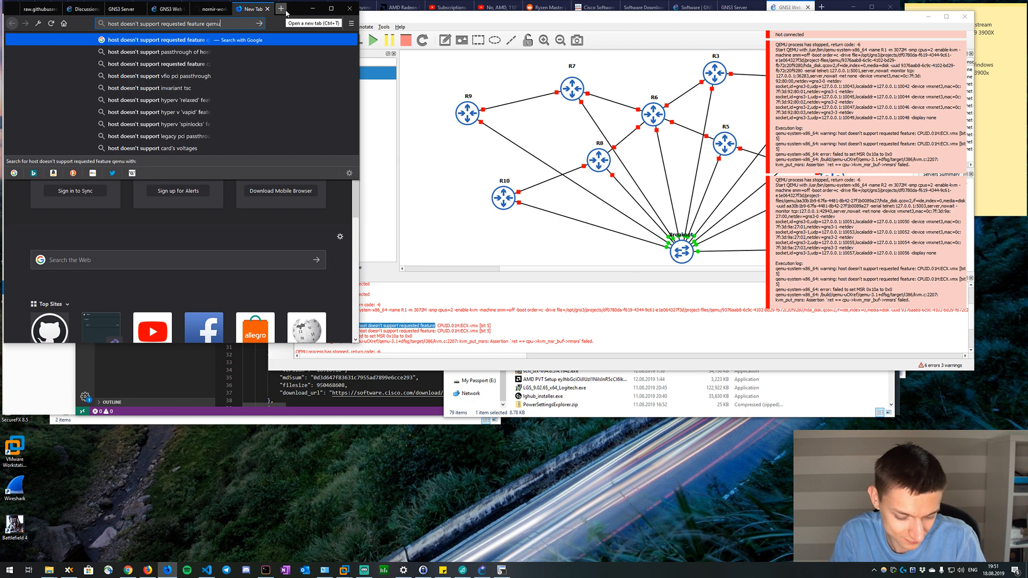
key(Return)
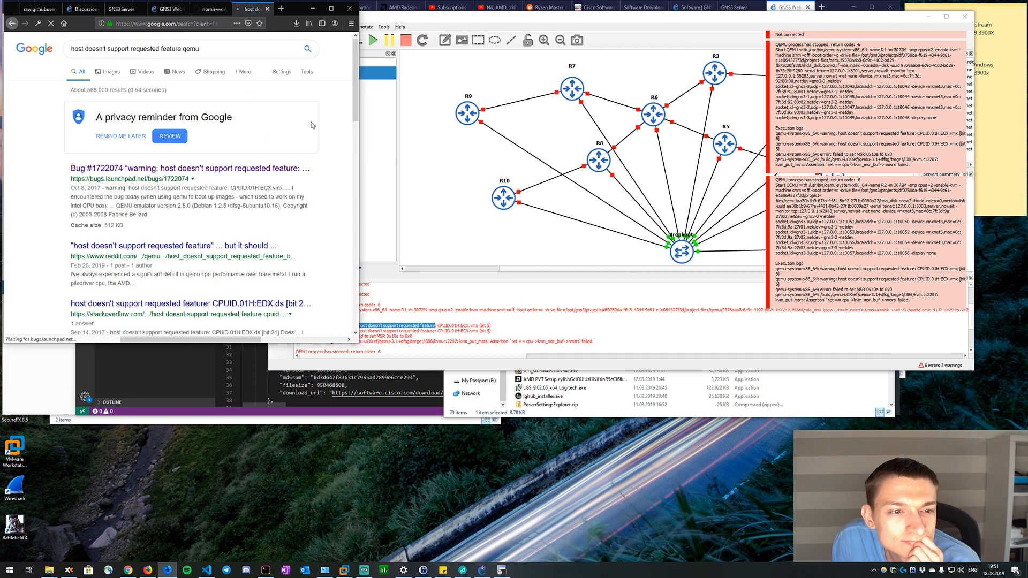
Open the Launchpad QEMU bug 1722074 from the search results and read its description and first comment.
click(190, 168)
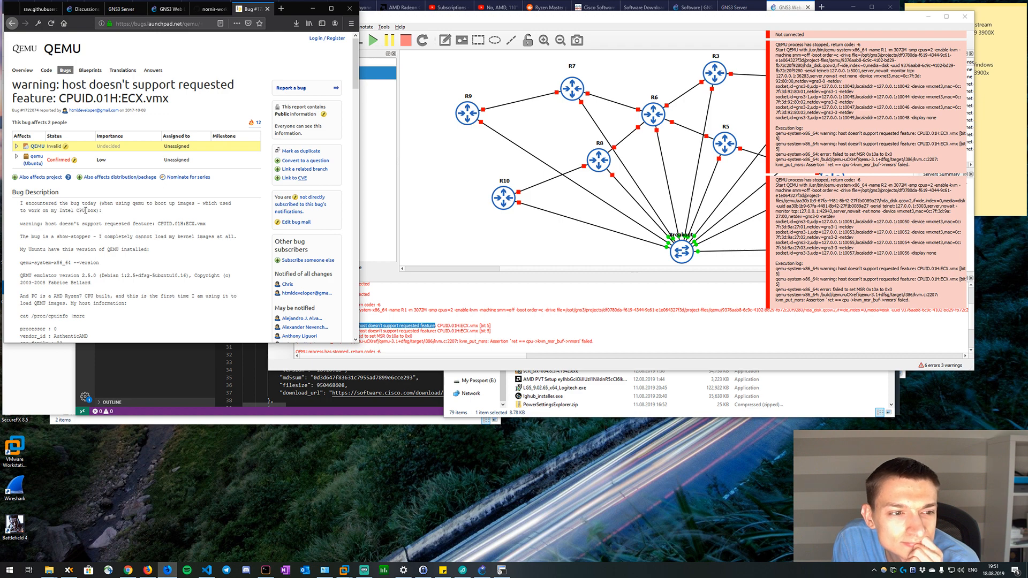
scroll(86, 210, down, 5)
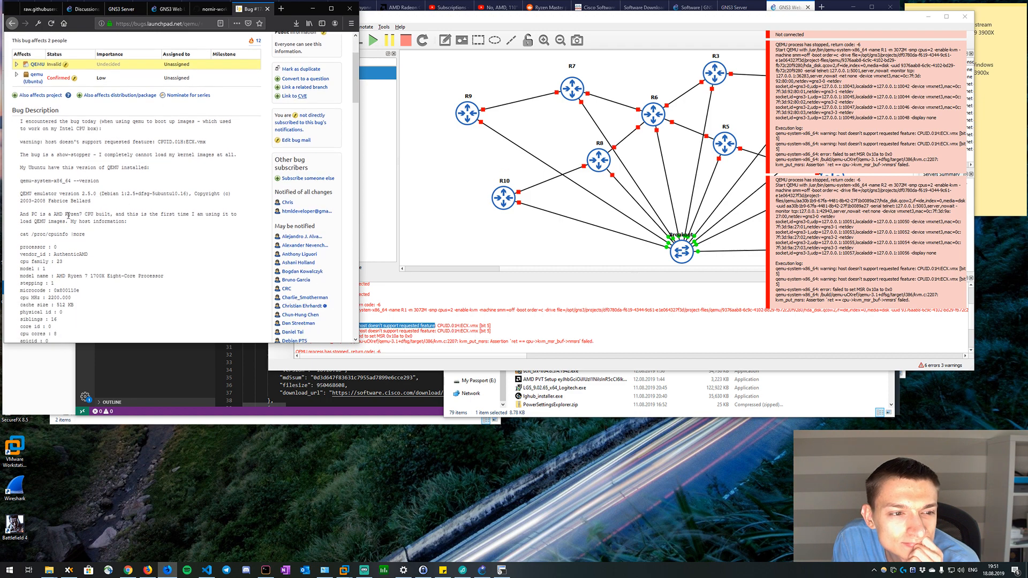
scroll(58, 217, down, 10)
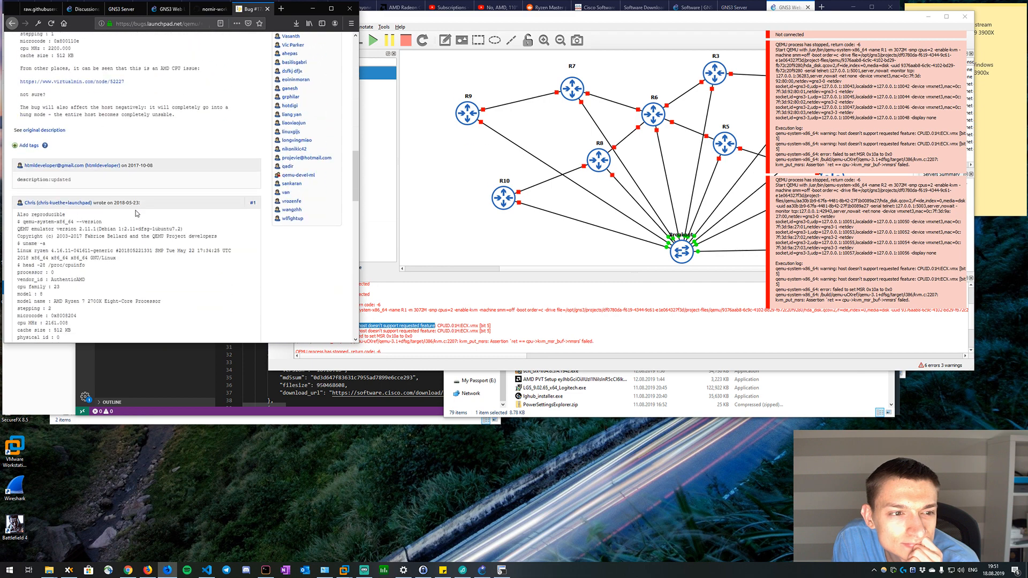
scroll(135, 214, down, 3)
scroll(135, 214, down, 3)
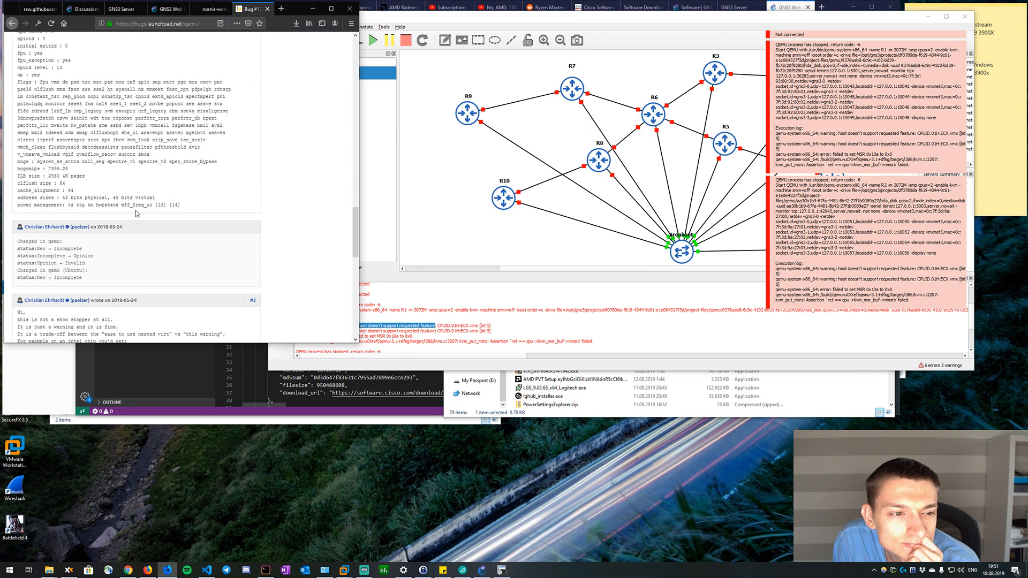
scroll(135, 213, down, 3)
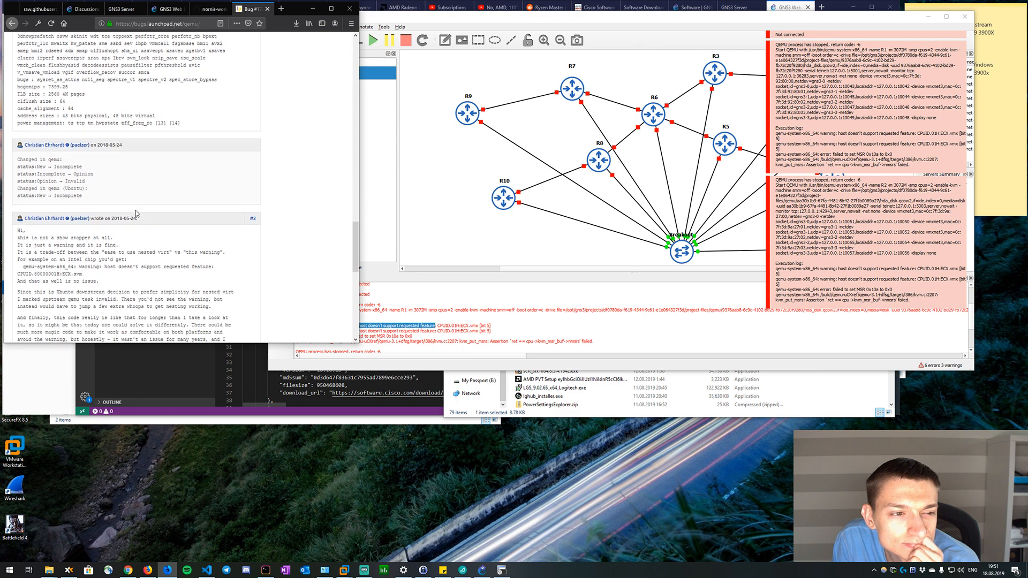
Compare the GNS3 console errors with the bug report, and read its replies on the warning and CPU flags through comment #5.
click(446, 315)
scroll(414, 312, down, 2)
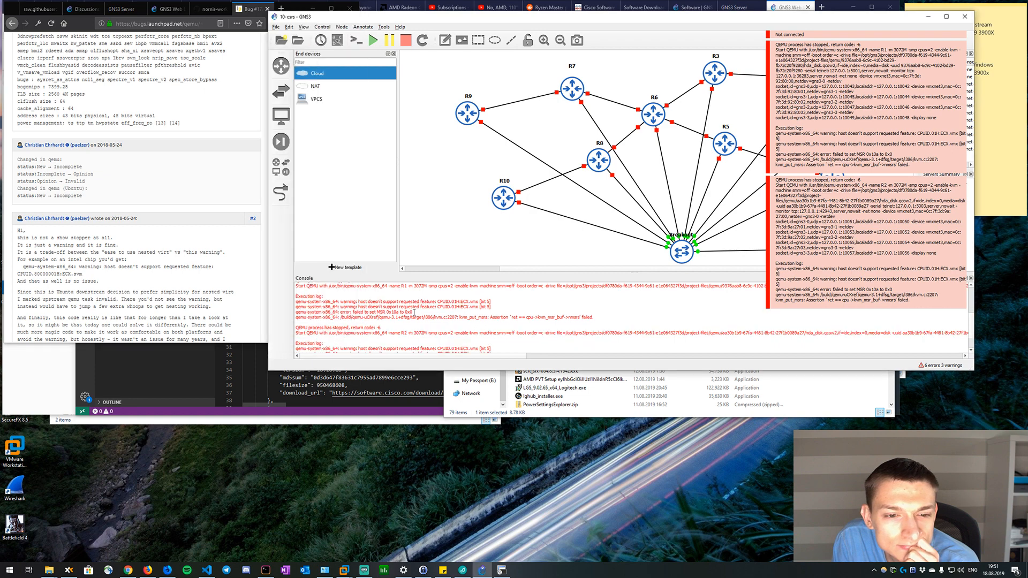
click(168, 280)
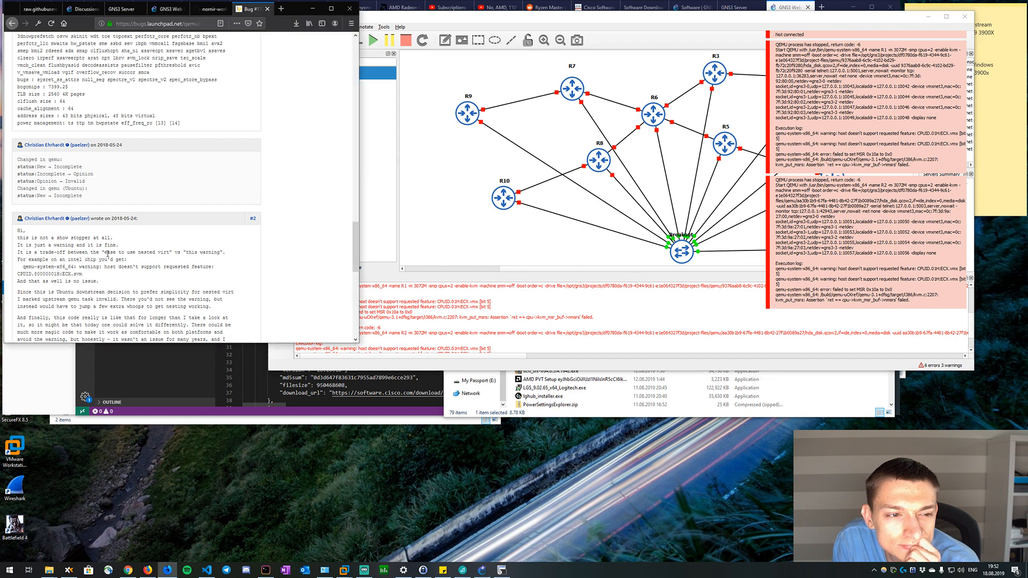
scroll(107, 254, down, 2)
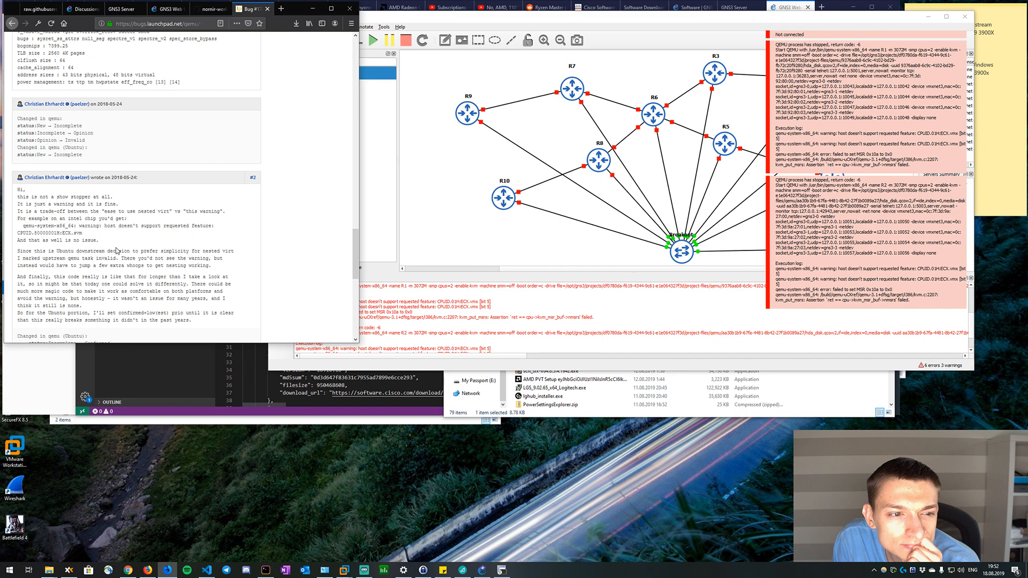
scroll(116, 250, down, 2)
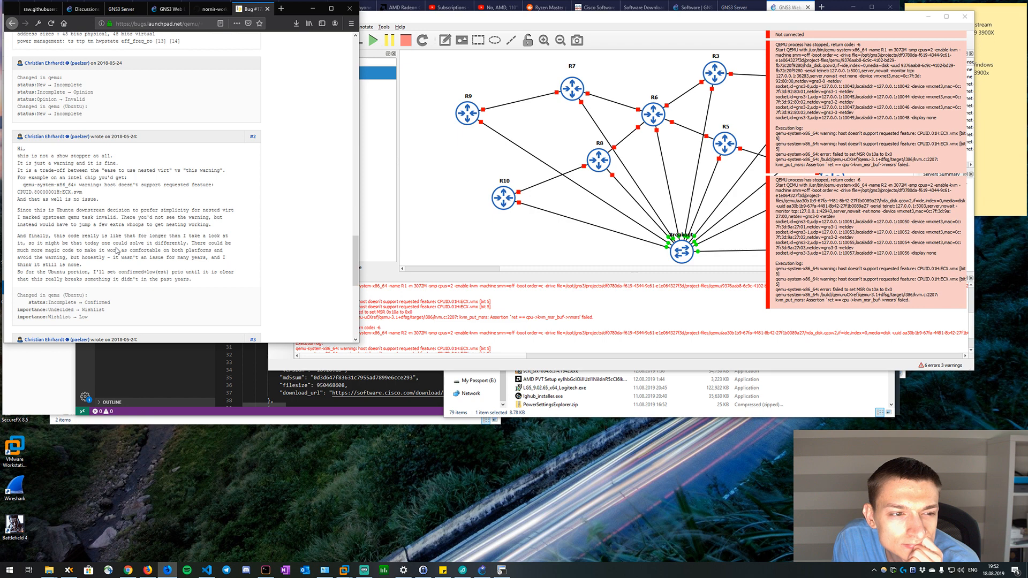
scroll(116, 251, down, 4)
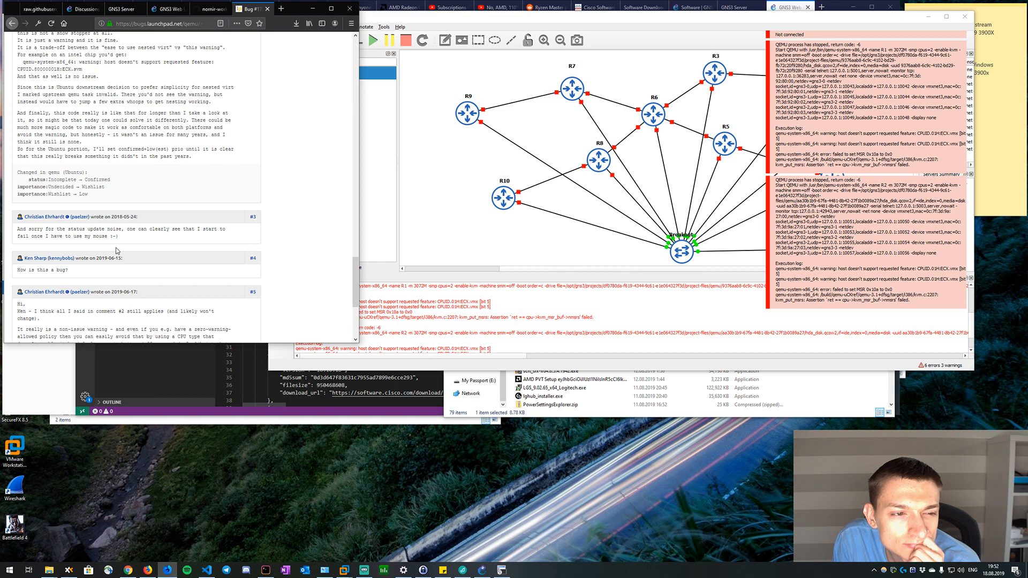
scroll(116, 248, down, 2)
scroll(117, 250, down, 1)
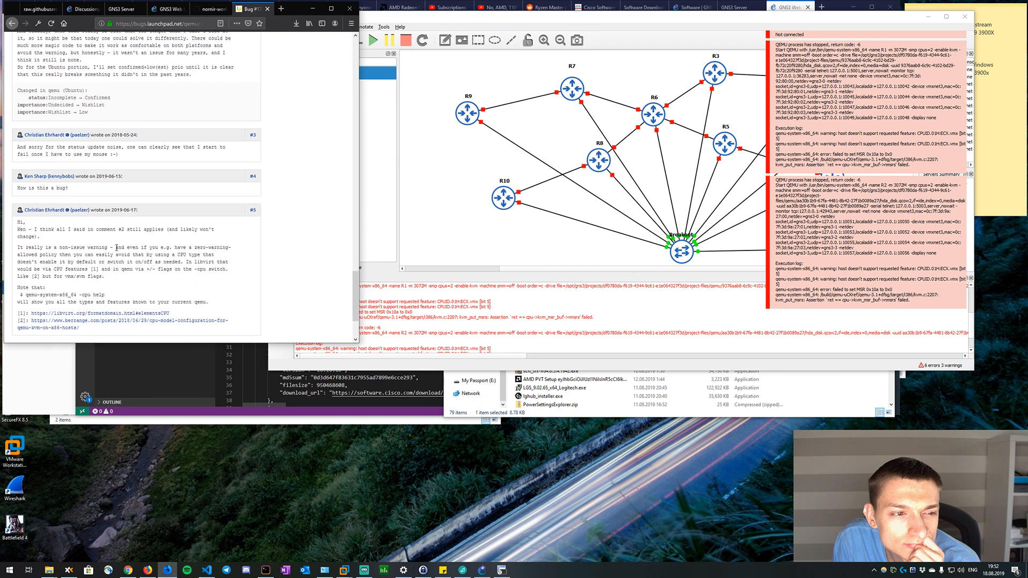
scroll(143, 277, down, 2)
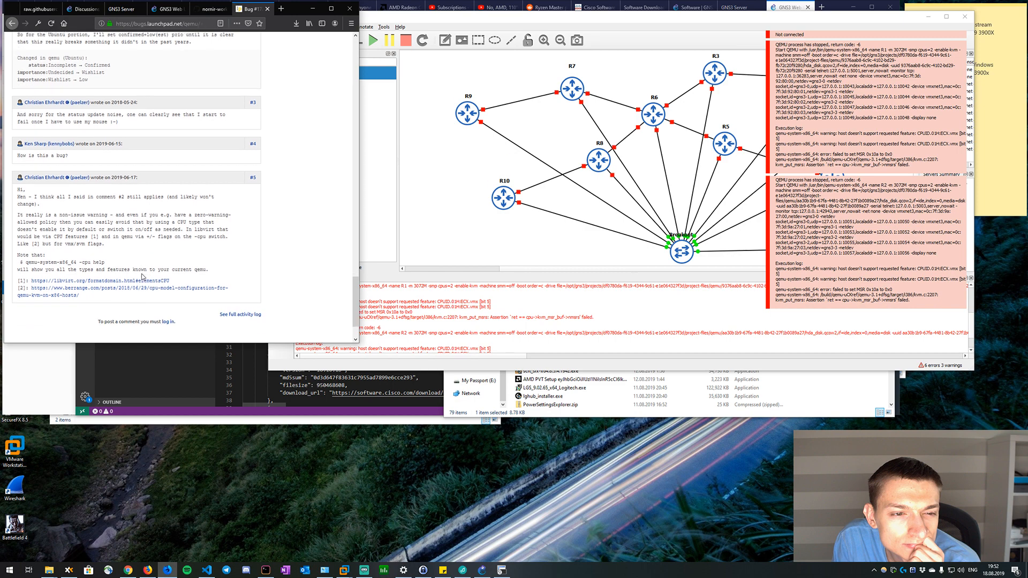
drag(82, 207, 104, 236)
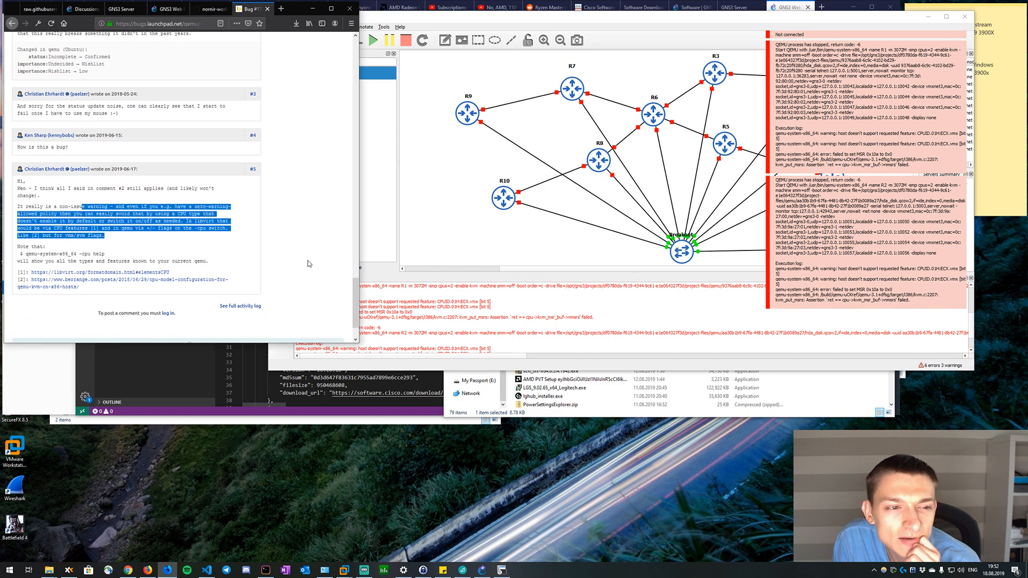
Copy "failed to set MSR 0x10a to 0x0" from the GNS3 console and search for it in a new browser tab.
click(380, 289)
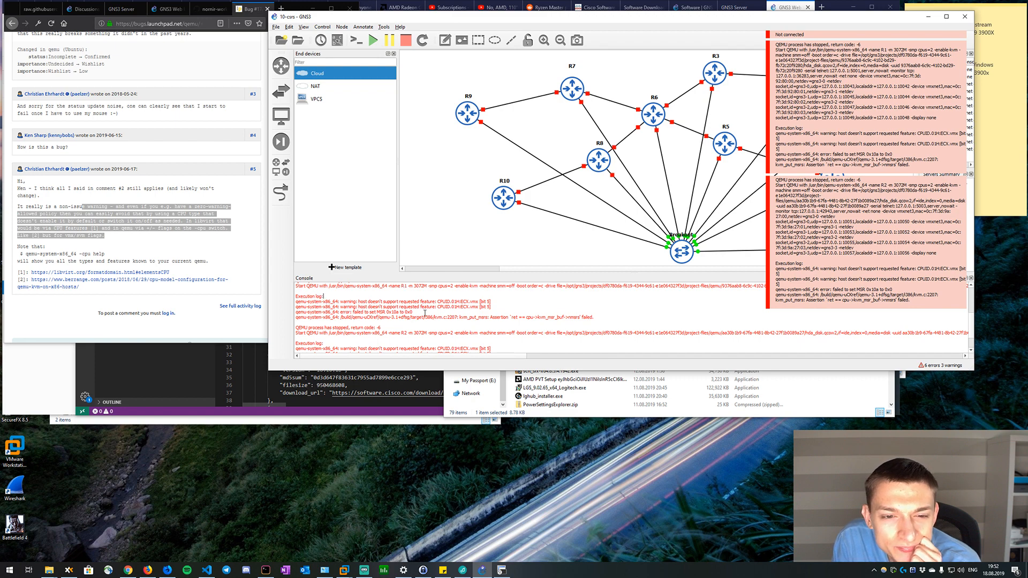
drag(413, 312, 353, 312)
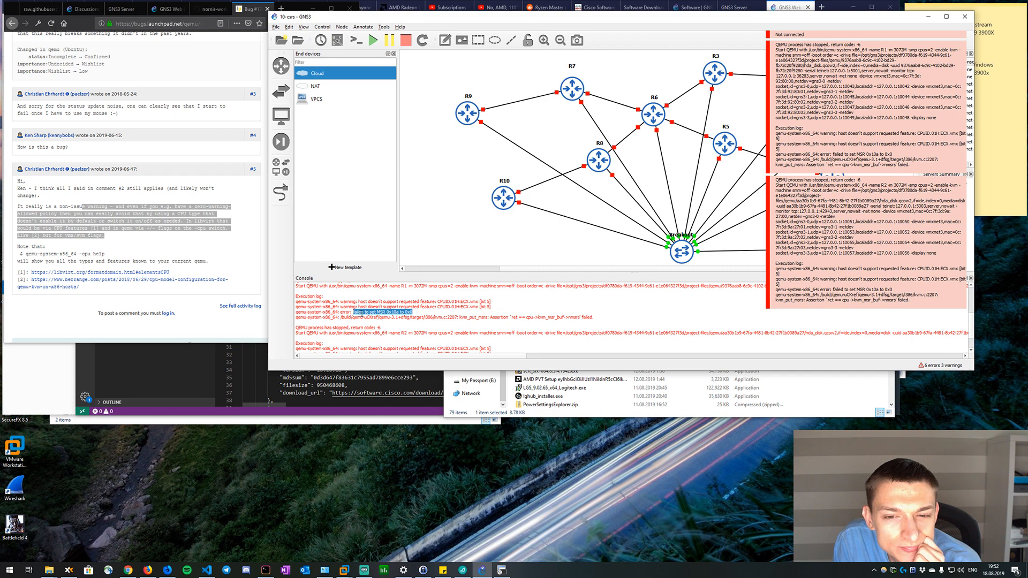
right_click(361, 313)
click(375, 348)
click(253, 89)
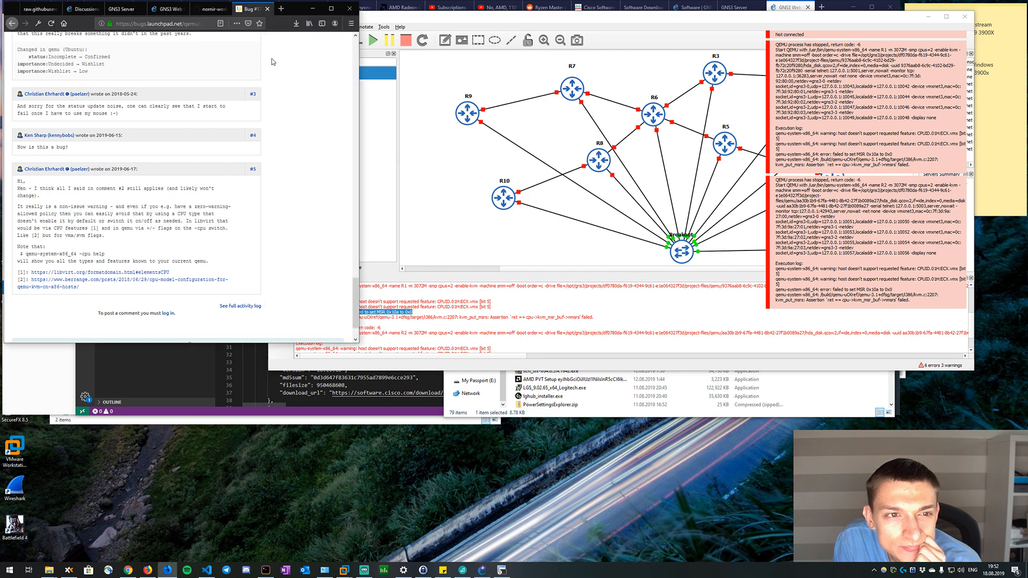
click(280, 9)
right_click(155, 23)
click(189, 72)
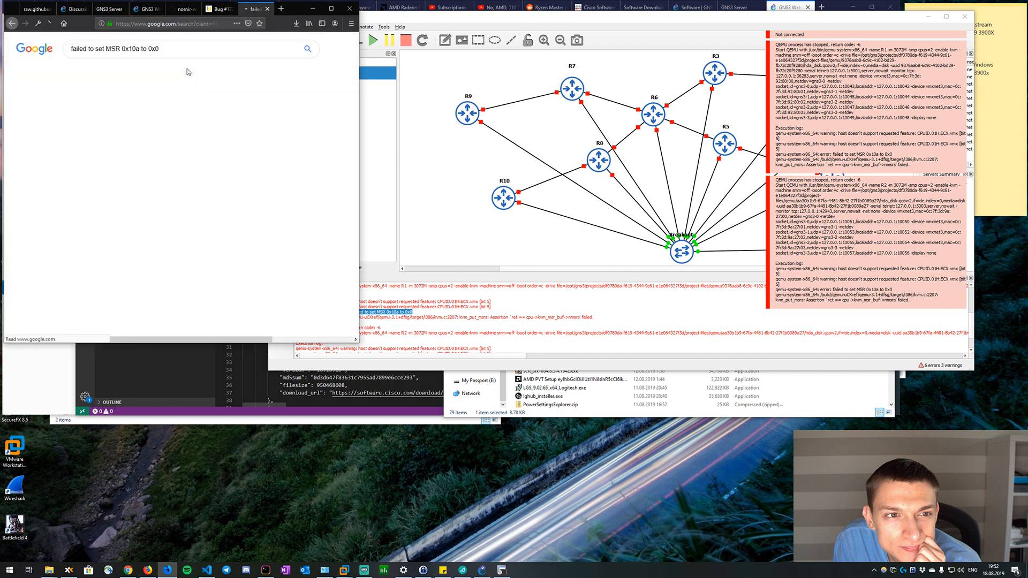
Open the Proxmox forum thread about the MSR 0x10a error and read the posts for a fix.
click(191, 168)
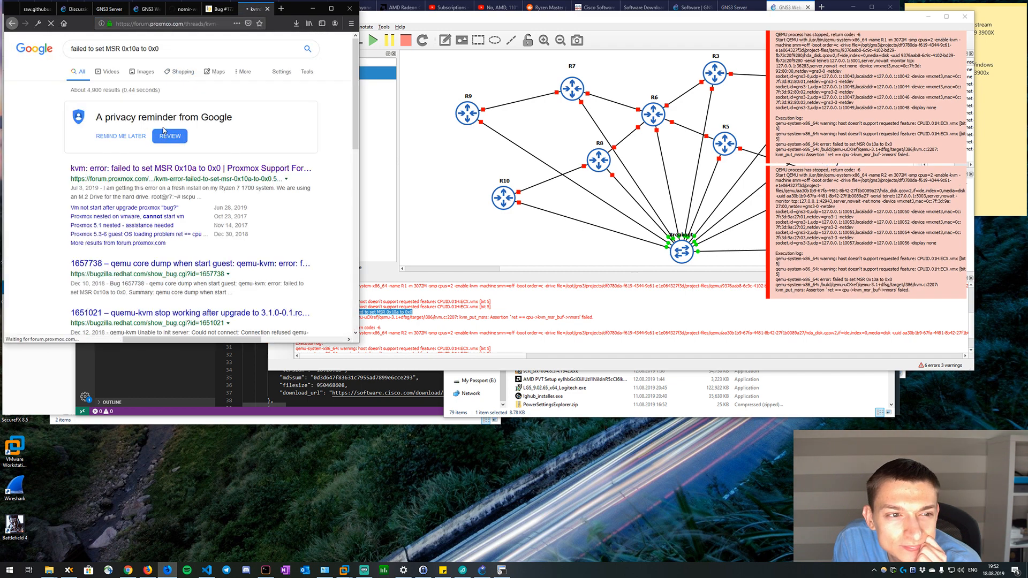
scroll(217, 160, down, 2)
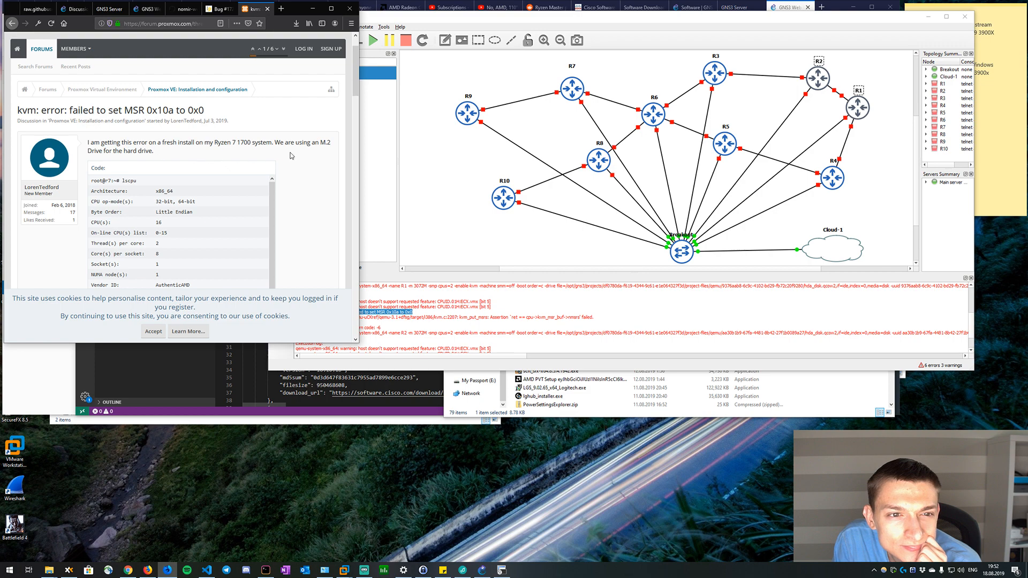
scroll(291, 155, down, 5)
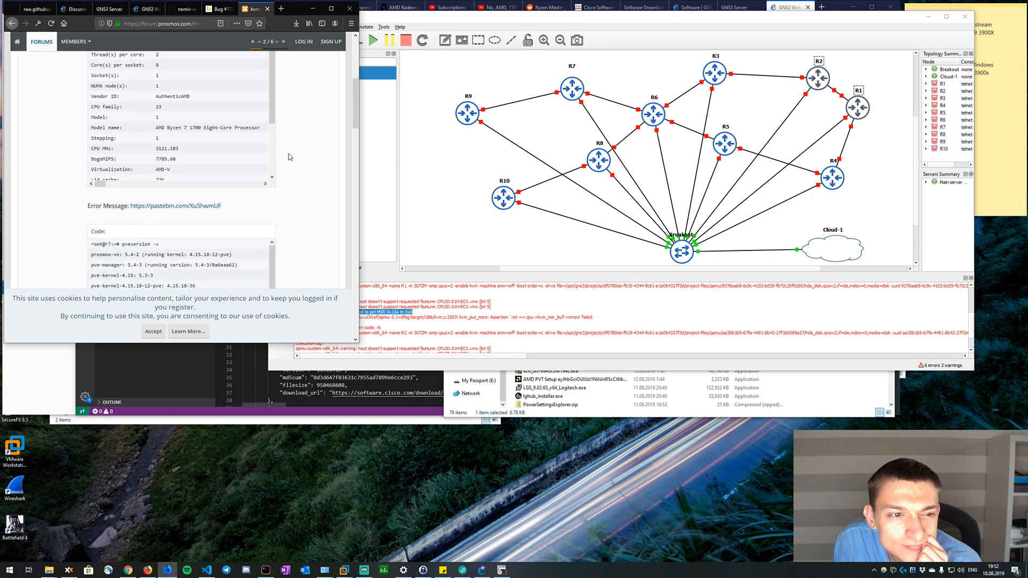
scroll(289, 157, down, 7)
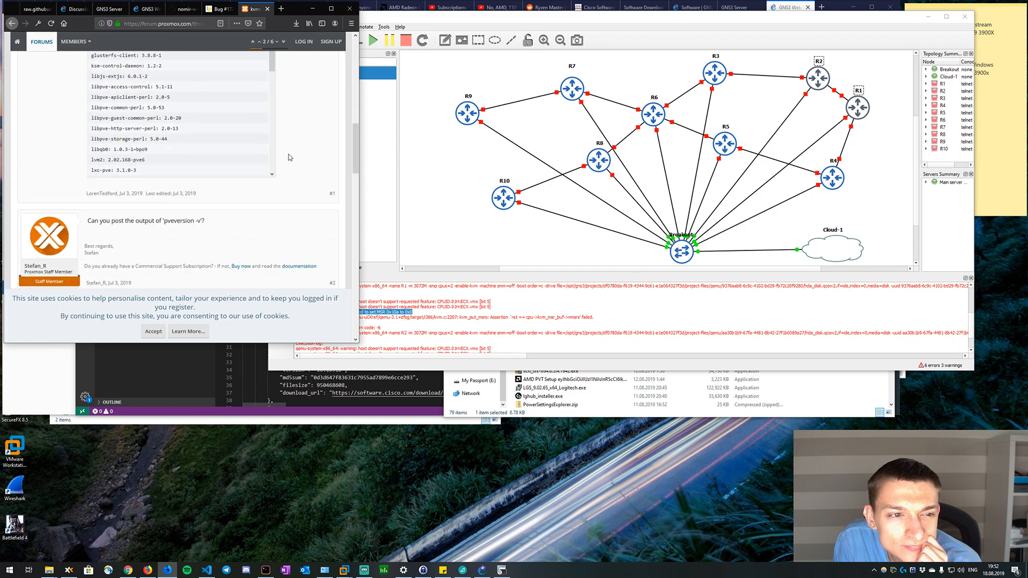
scroll(289, 157, down, 4)
scroll(290, 157, down, 12)
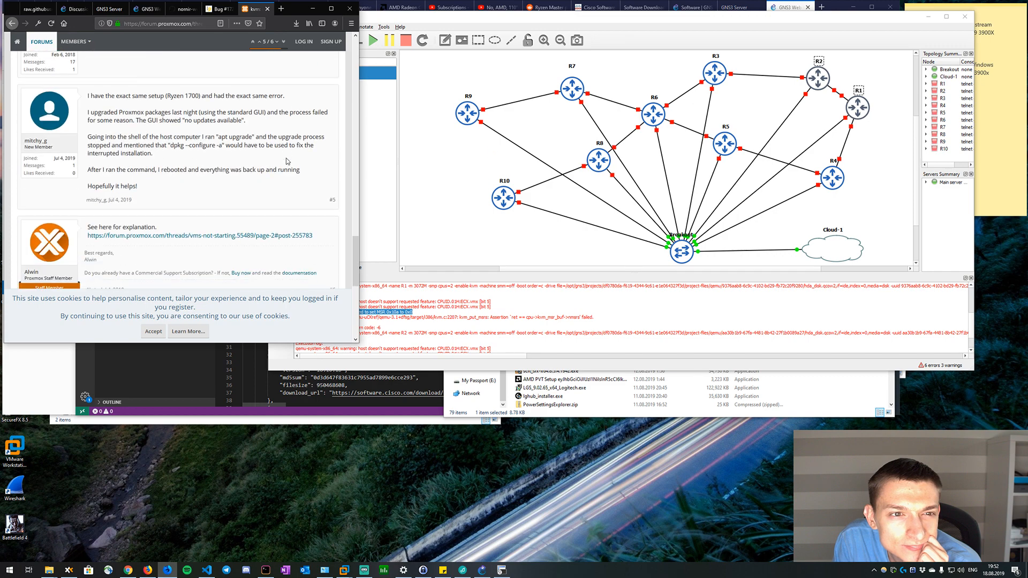
scroll(288, 161, down, 1)
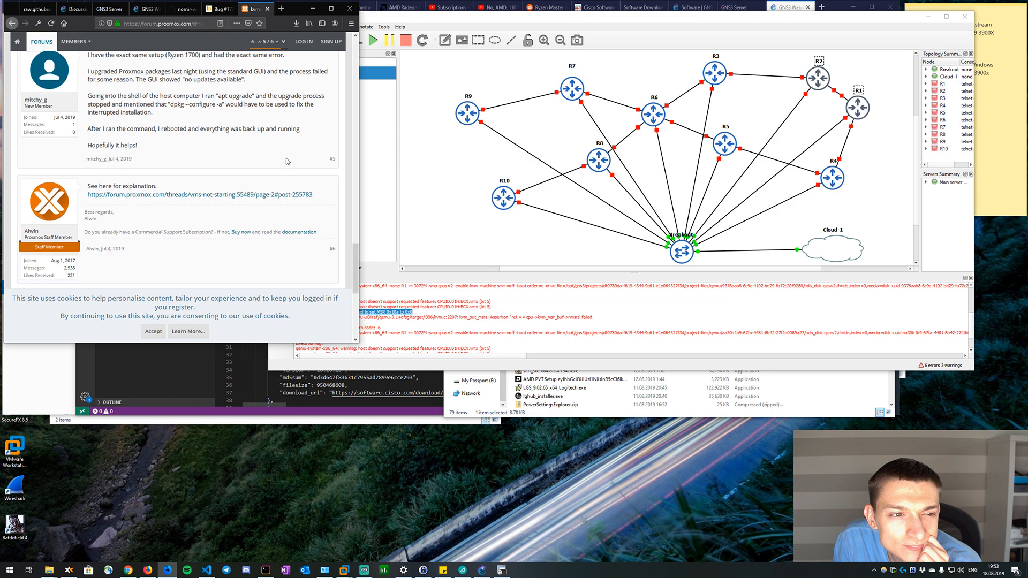
Open the explanation thread linked in the last Proxmox reply in a separate tab and enlarge the browser window.
middle_click(275, 195)
scroll(276, 196, down, 5)
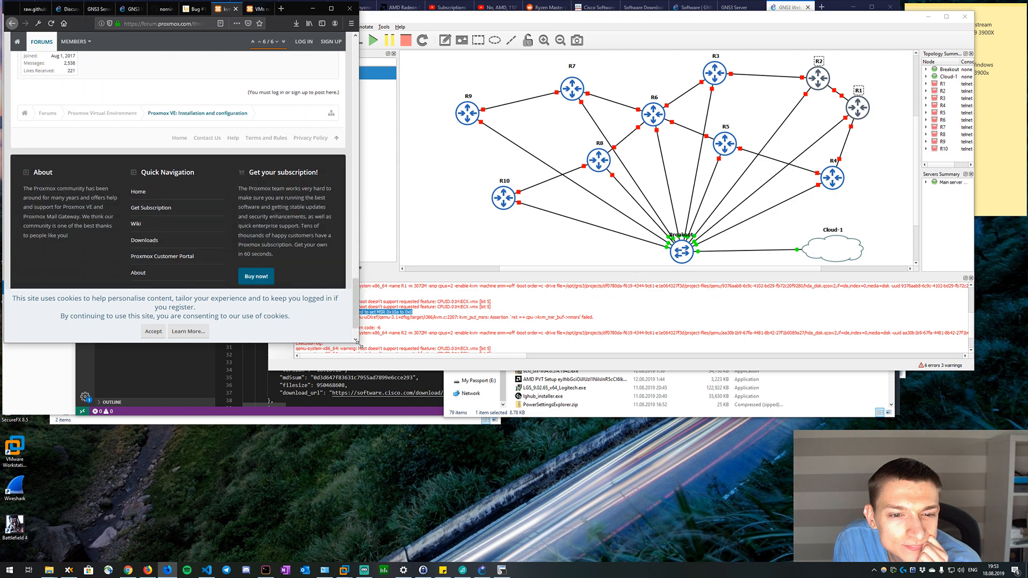
drag(360, 345, 803, 377)
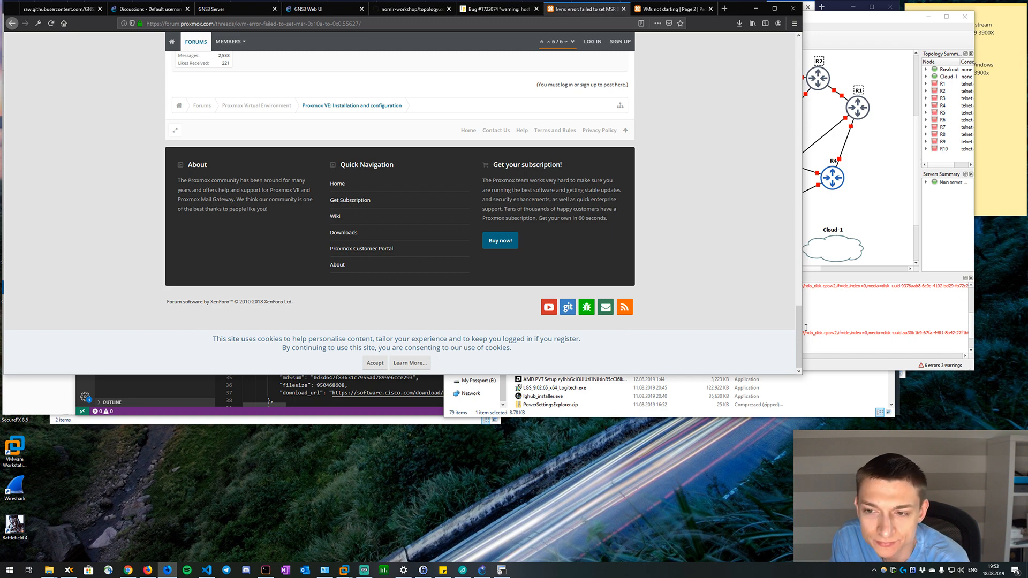
drag(803, 328, 812, 319)
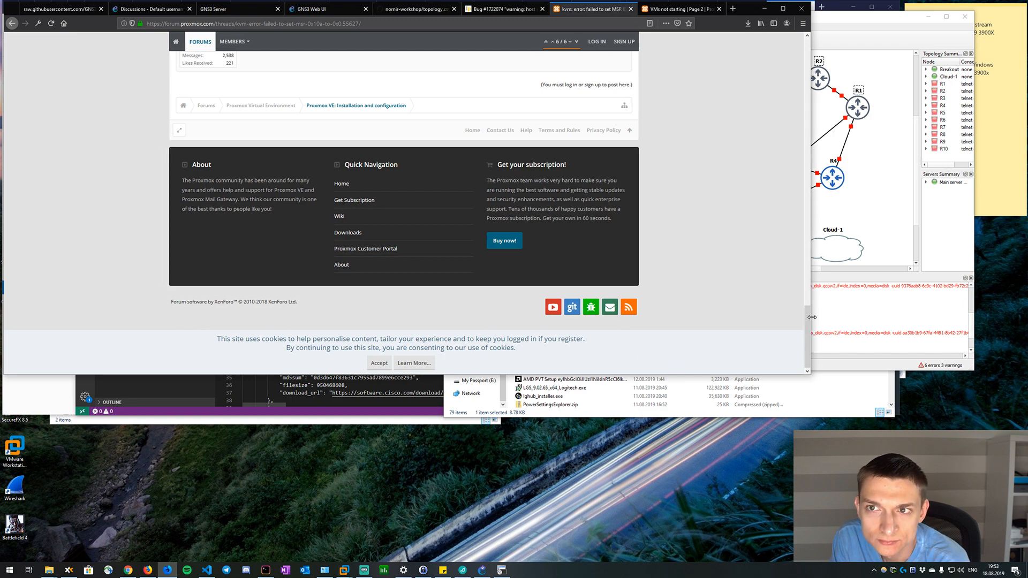
Read the latest replies on page 2 of the "VMs not starting" Proxmox thread.
click(662, 9)
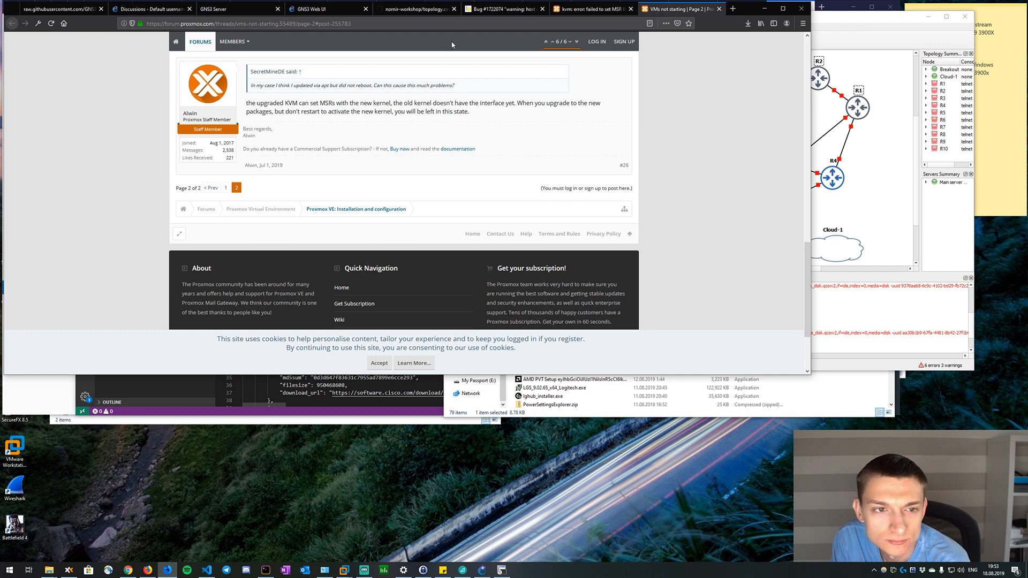
scroll(410, 115, up, 3)
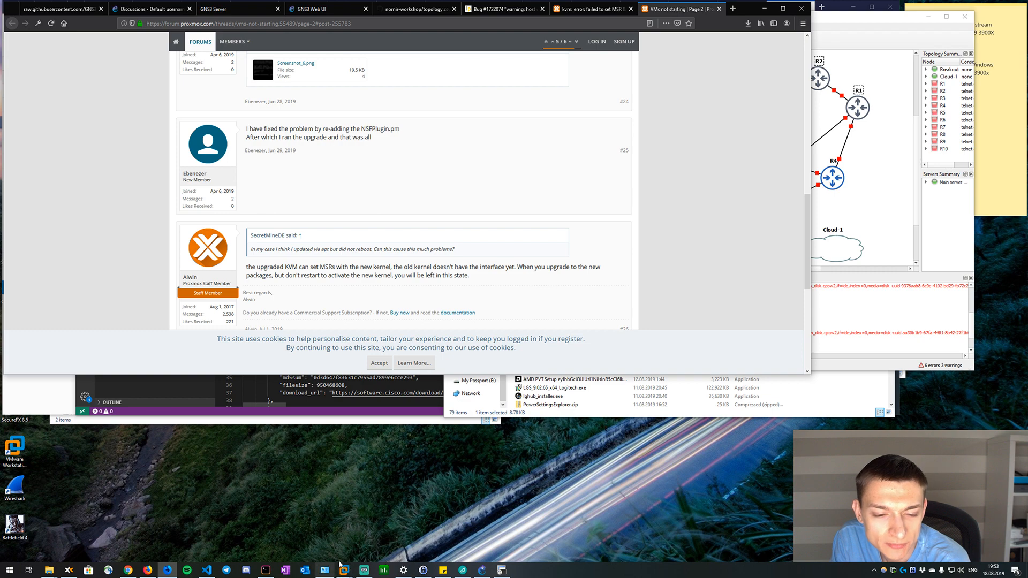
Switch to VMware Workstation and open the virtual machine settings of the GNS3 VM.
click(407, 573)
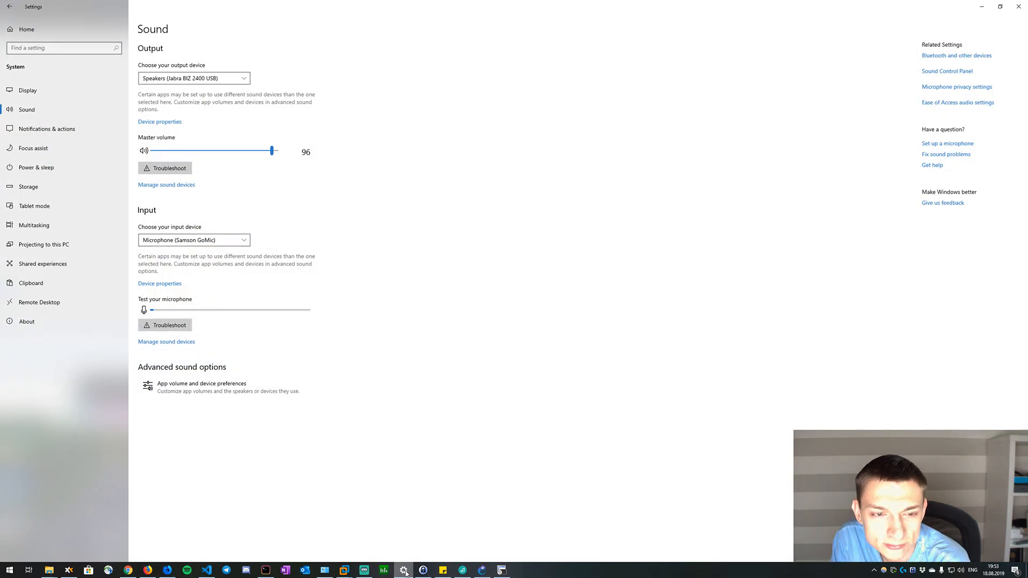
click(407, 573)
mouse_move(344, 569)
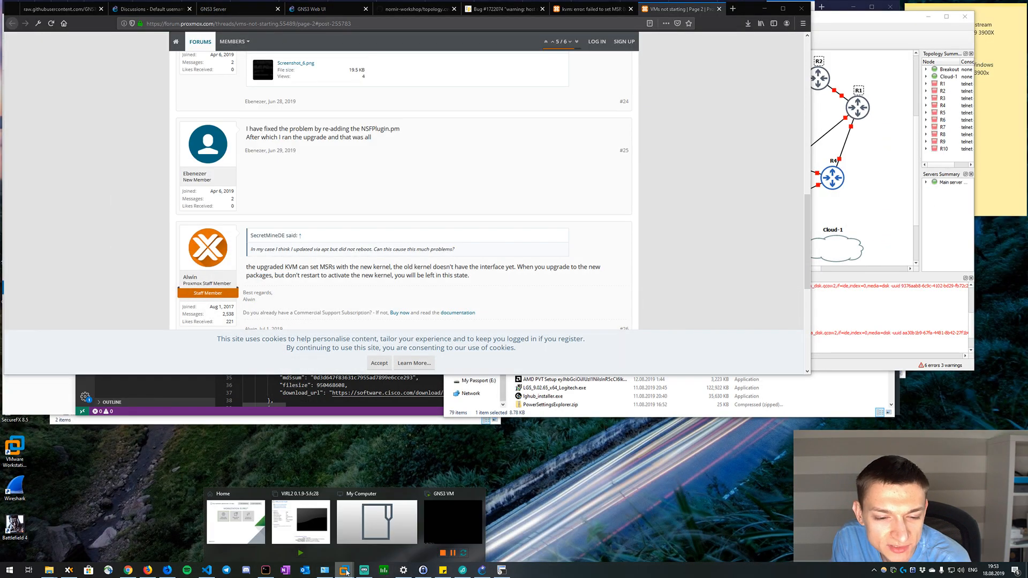
click(233, 537)
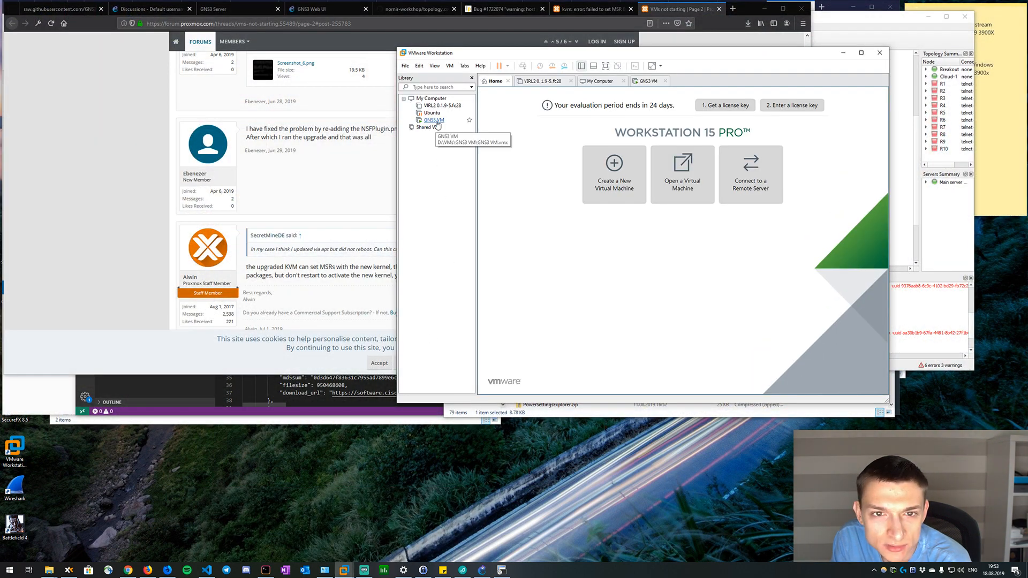
right_click(434, 120)
click(472, 277)
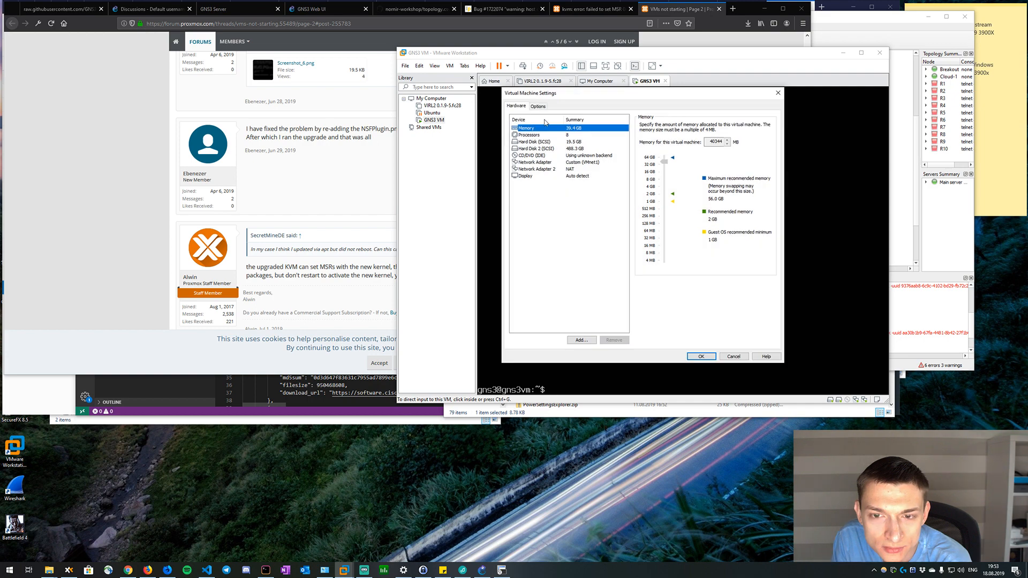
Check the GNS3 VM's processor and virtualization engine settings and its general options, and close the settings unchanged.
click(540, 135)
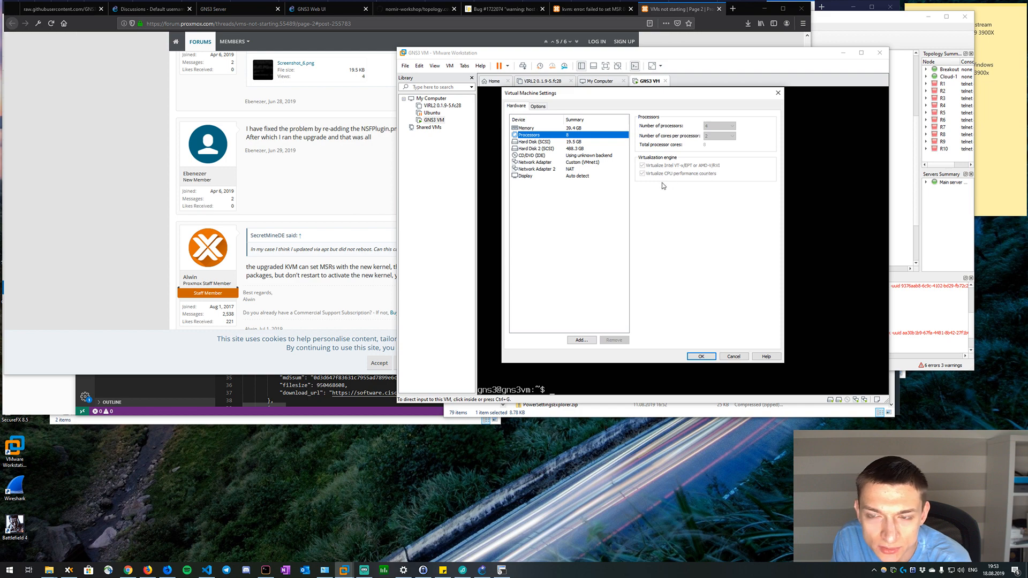
click(538, 106)
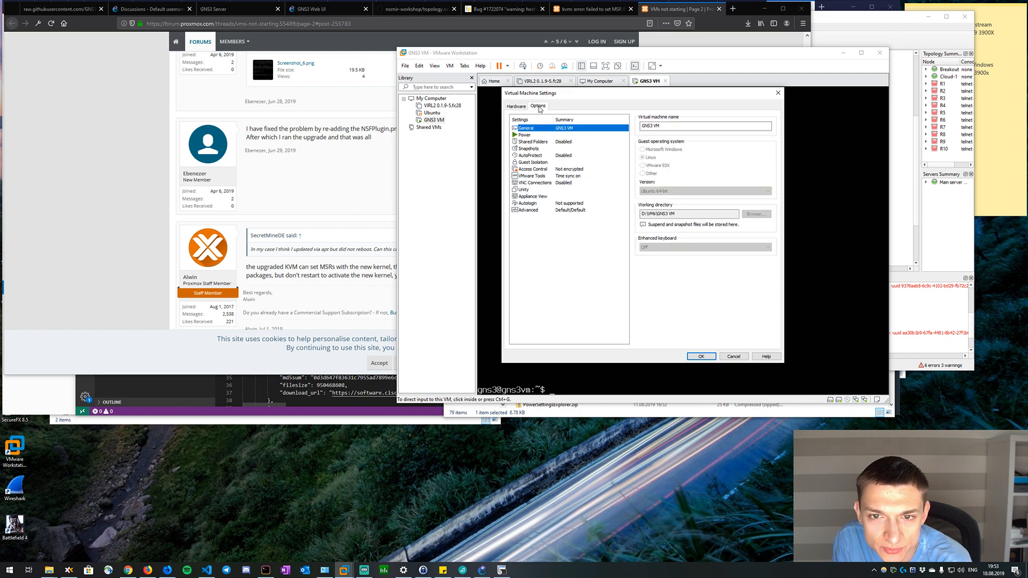
click(524, 107)
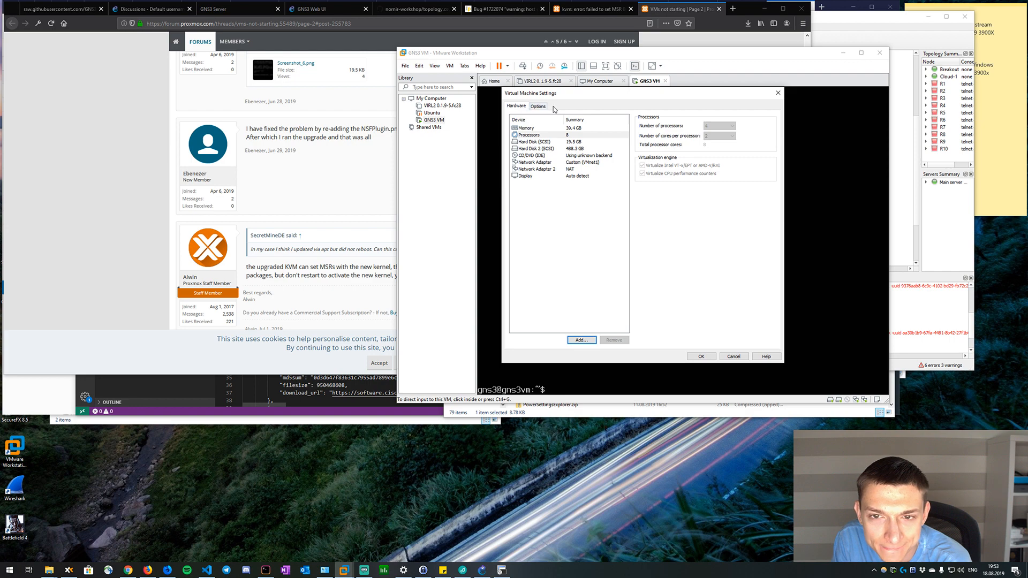
click(540, 107)
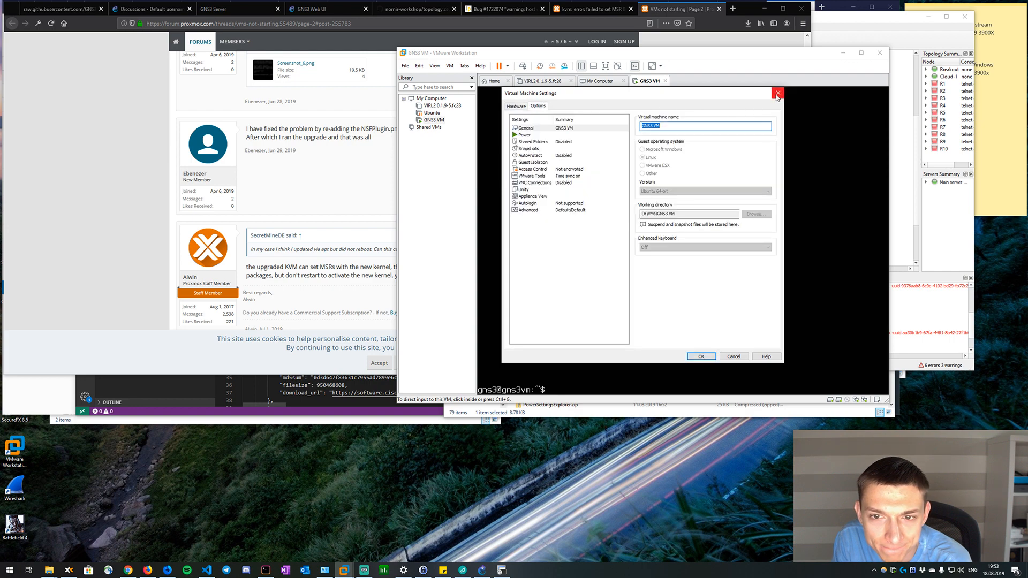
click(778, 93)
Return to the "VMs not starting" thread in the browser and read page 2 from the last reply on kernels and MSRs up to its first post.
click(356, 222)
scroll(356, 221, down, 1)
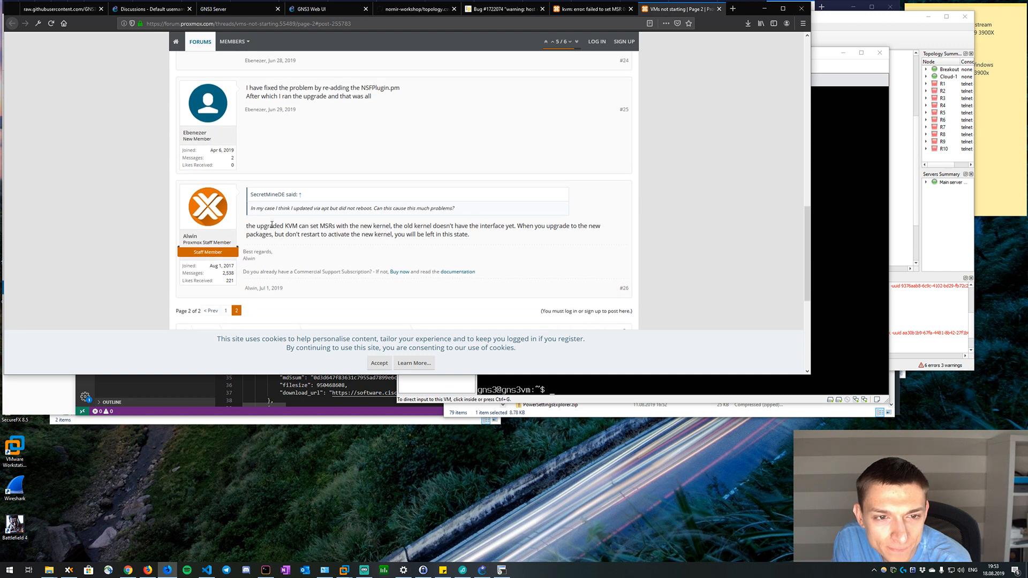
drag(273, 226, 415, 226)
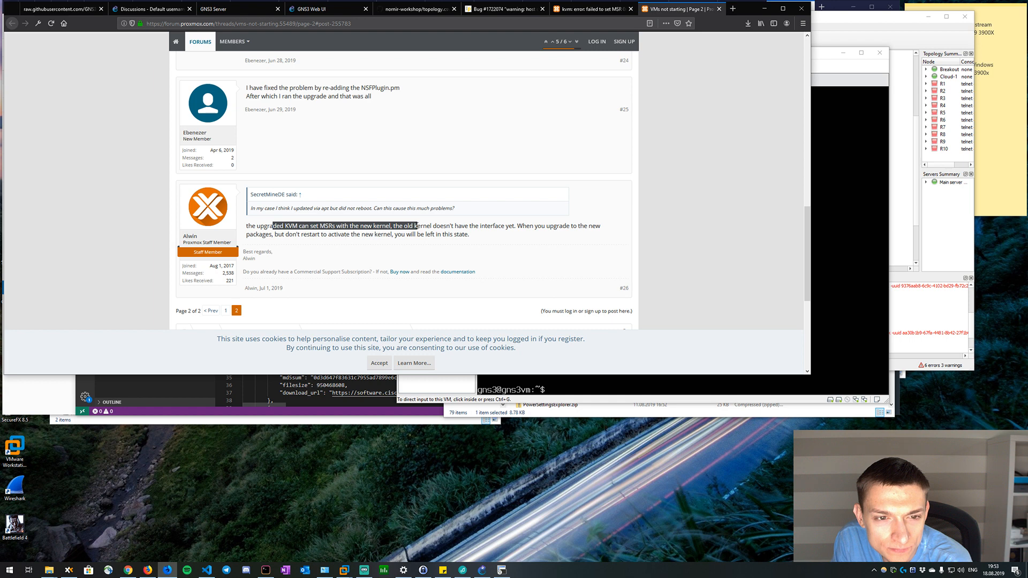
scroll(451, 215, up, 4)
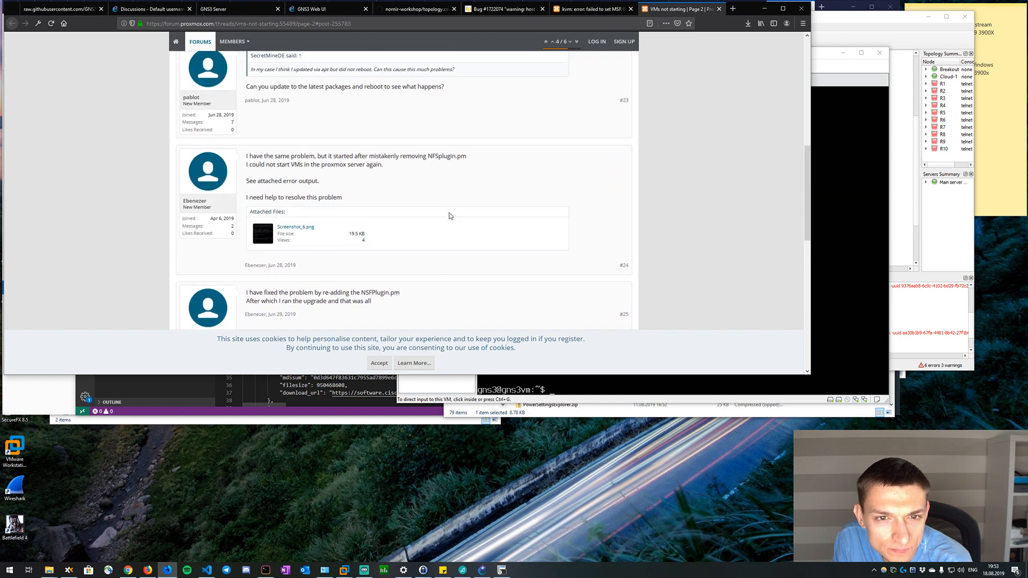
scroll(450, 216, up, 3)
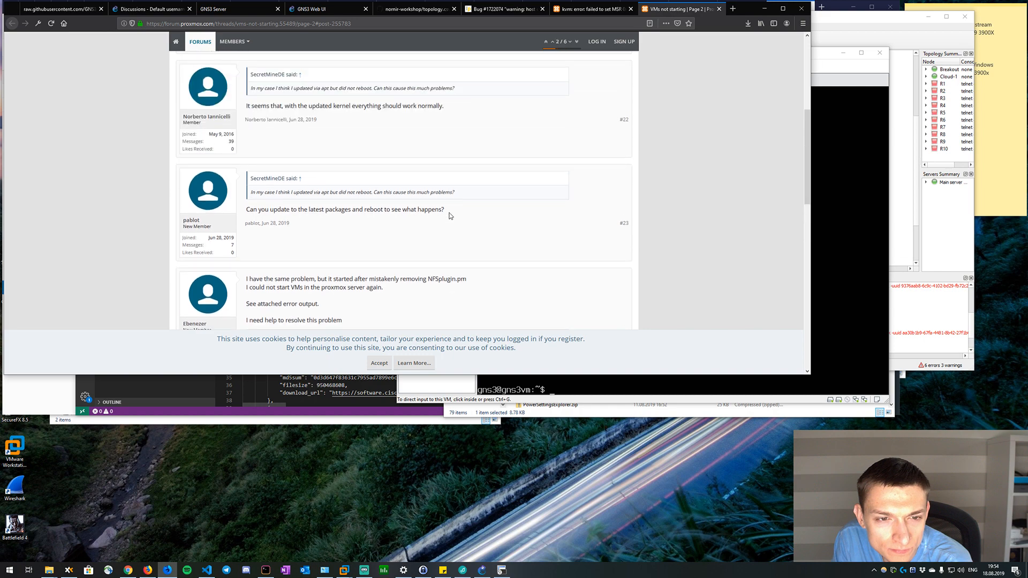
scroll(449, 216, up, 3)
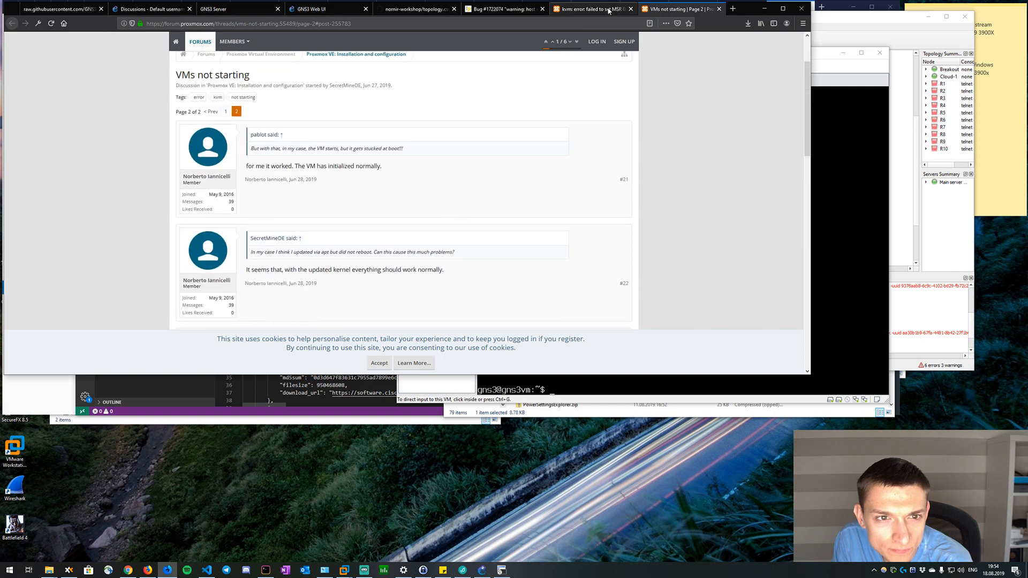
Read page 1 of the thread, from the ignore_msrs suggestion through the posts on package versions and host hardware.
click(226, 111)
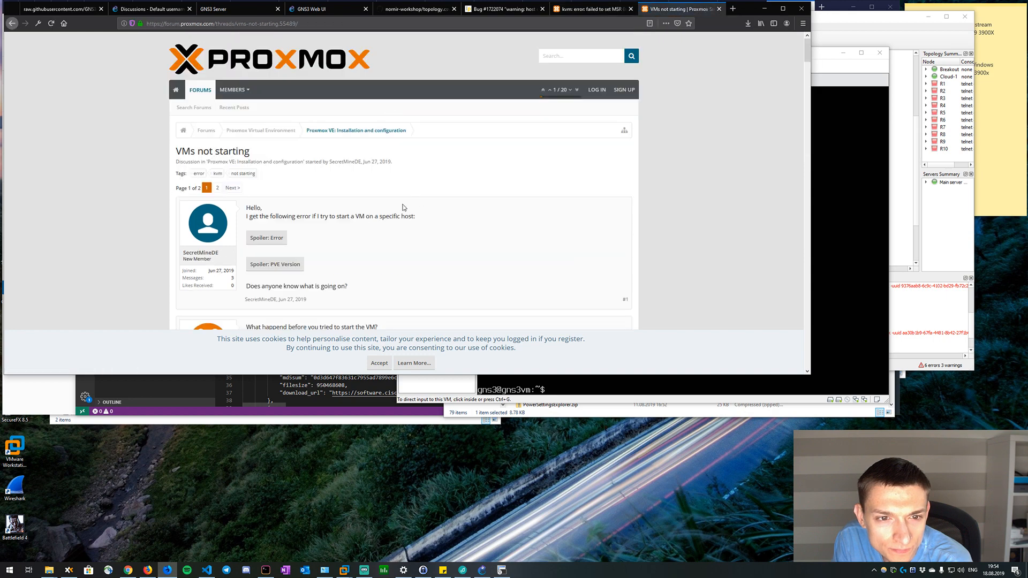
scroll(403, 207, down, 2)
scroll(404, 207, down, 2)
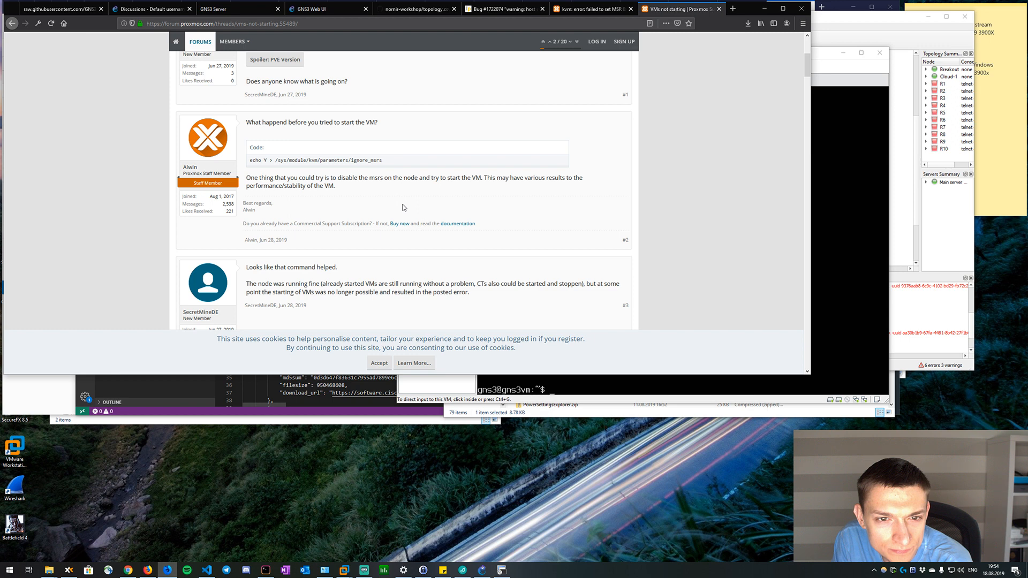
scroll(403, 207, down, 1)
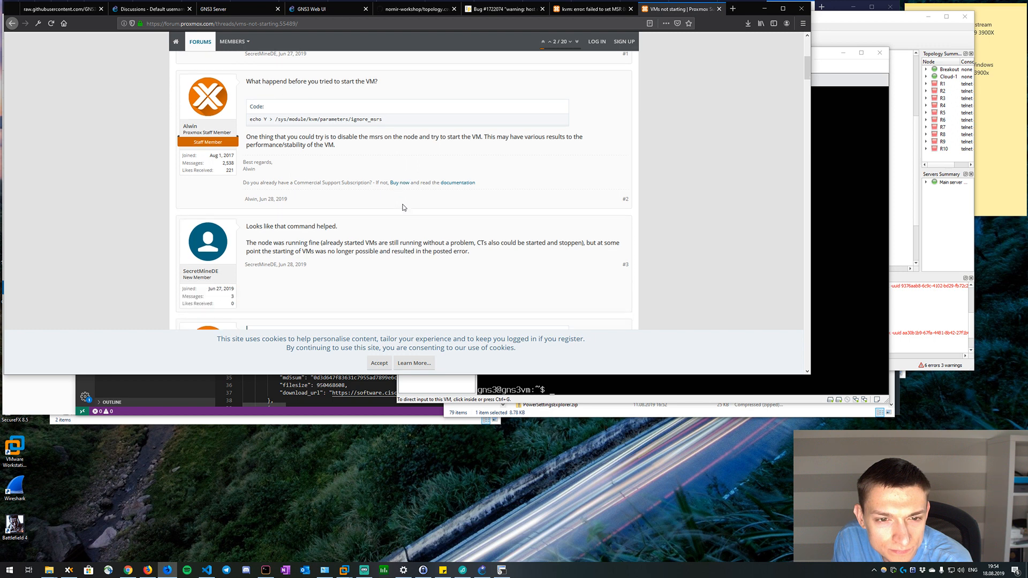
scroll(404, 207, down, 6)
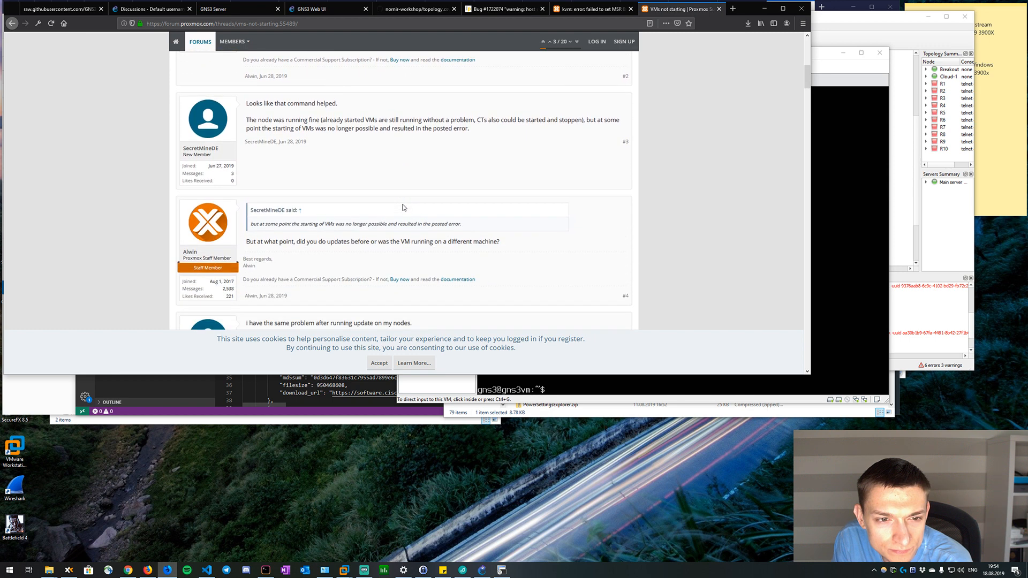
scroll(404, 204, down, 3)
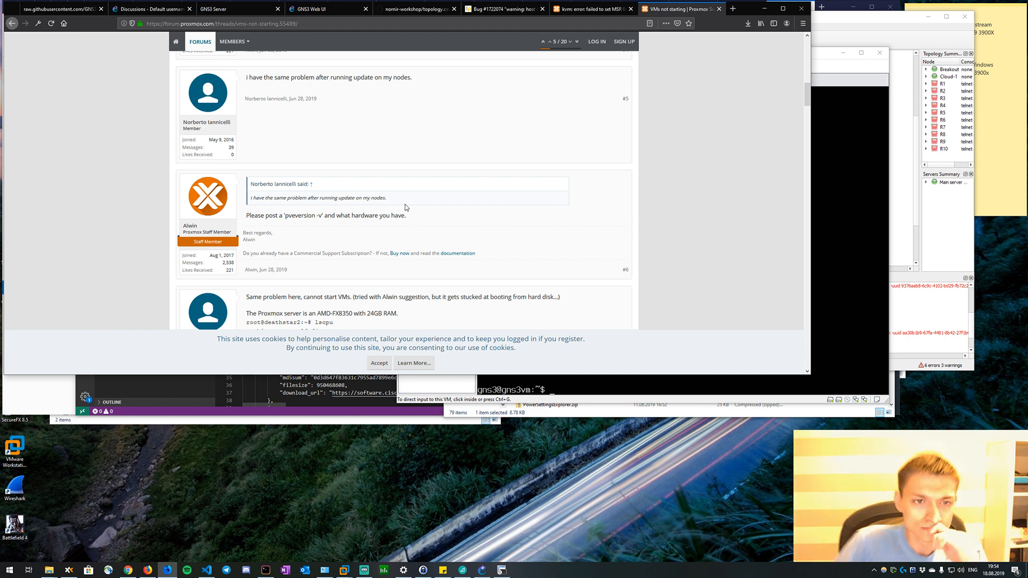
scroll(351, 197, down, 2)
scroll(351, 197, down, 5)
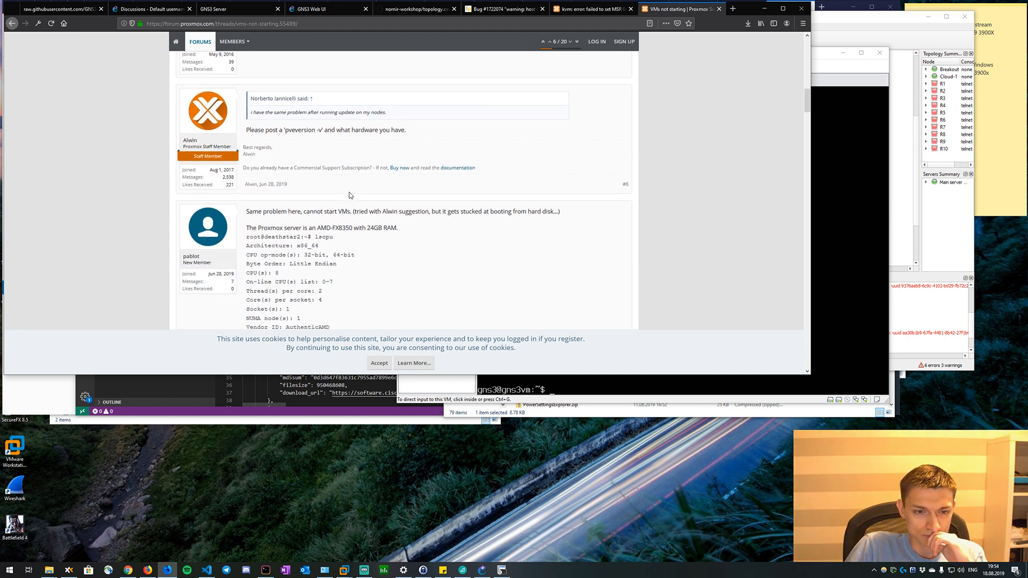
scroll(345, 277, down, 13)
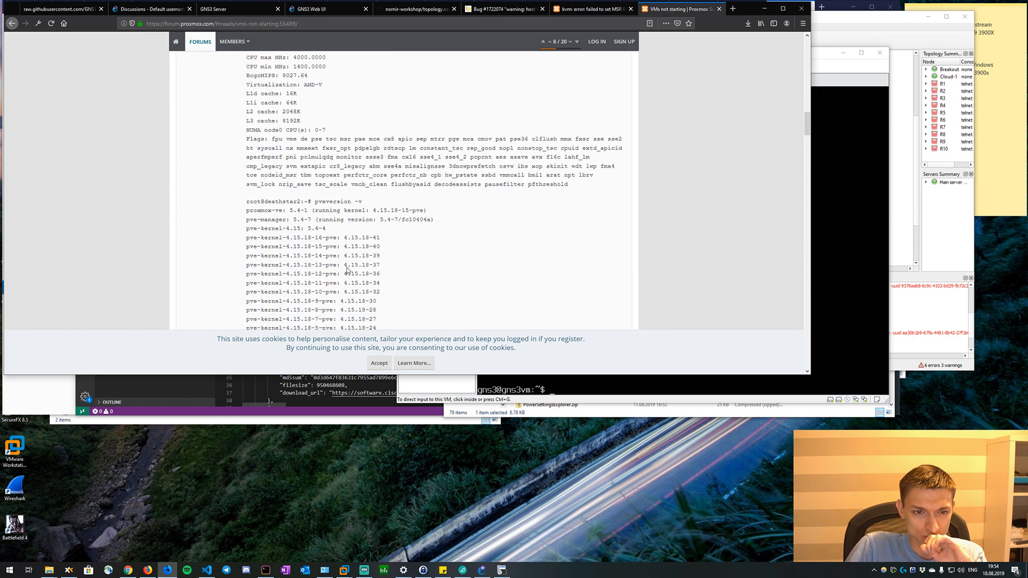
scroll(311, 239, down, 15)
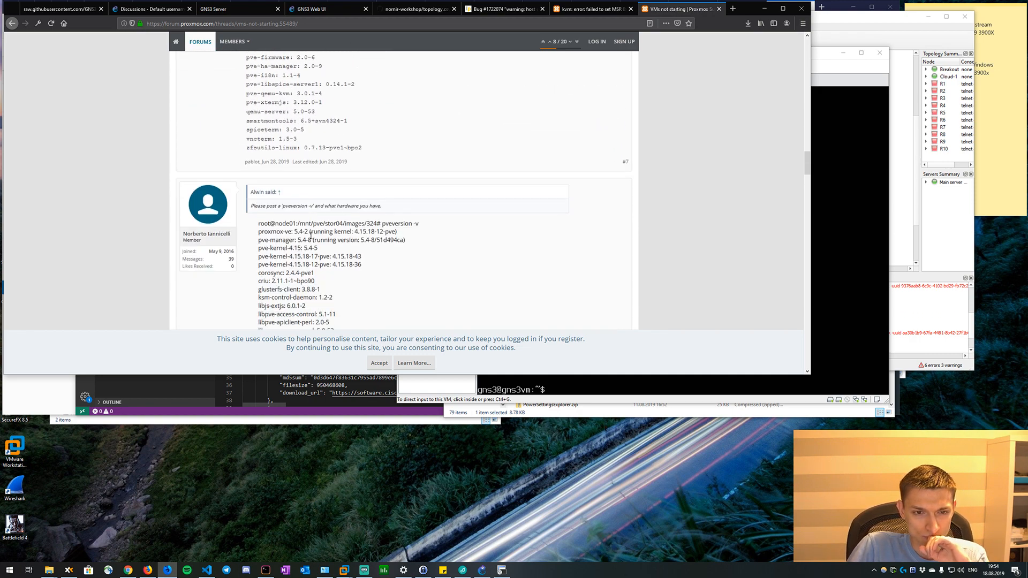
scroll(288, 116, up, 1)
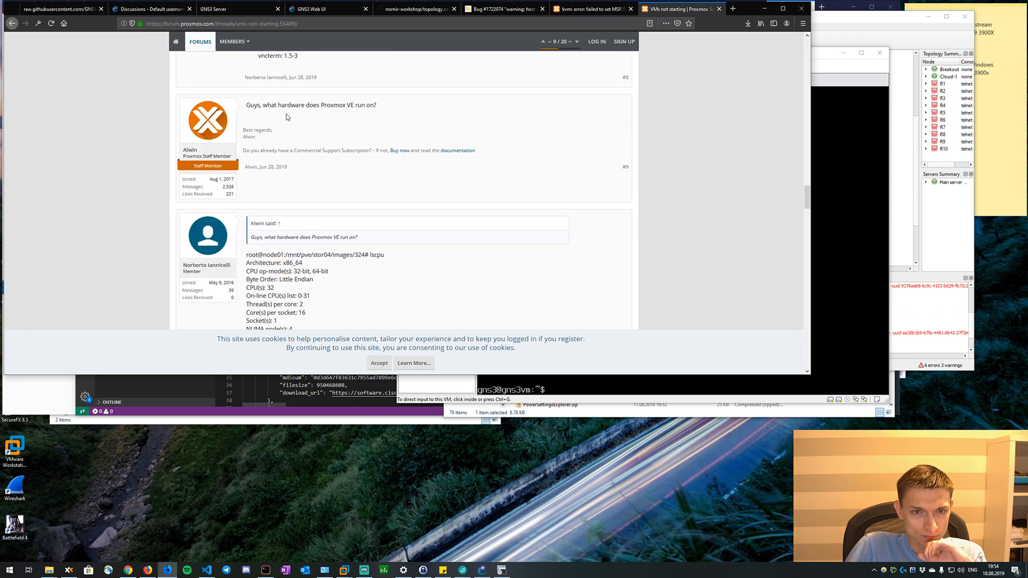
scroll(331, 180, down, 3)
Go back to the search results for the MSR 0x10a error and open the GNS3 VM issue about QEMU 3.1.0 crashing on AMD Ryzen 5.
key(alt+Left)
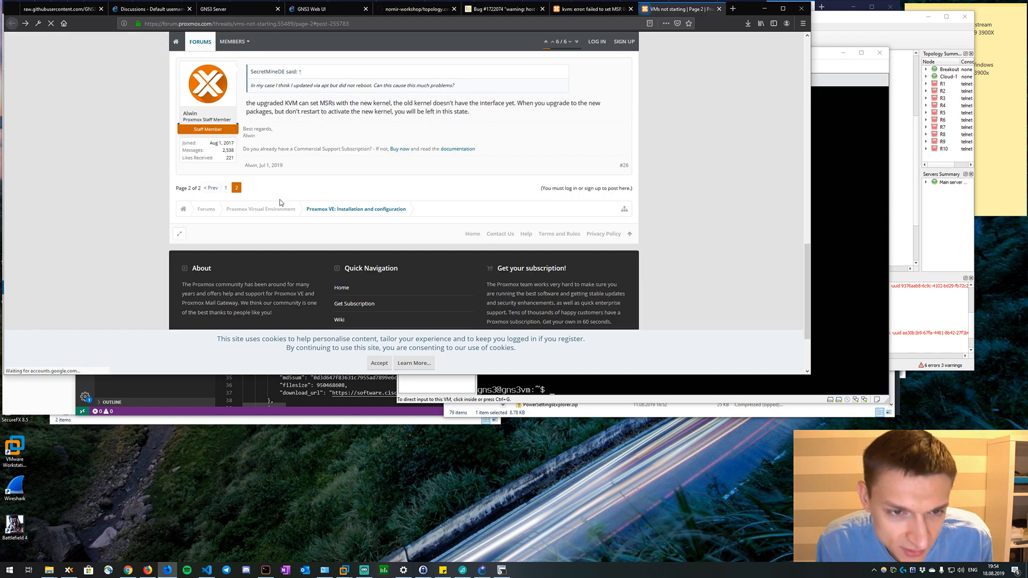
click(580, 9)
key(alt+Left)
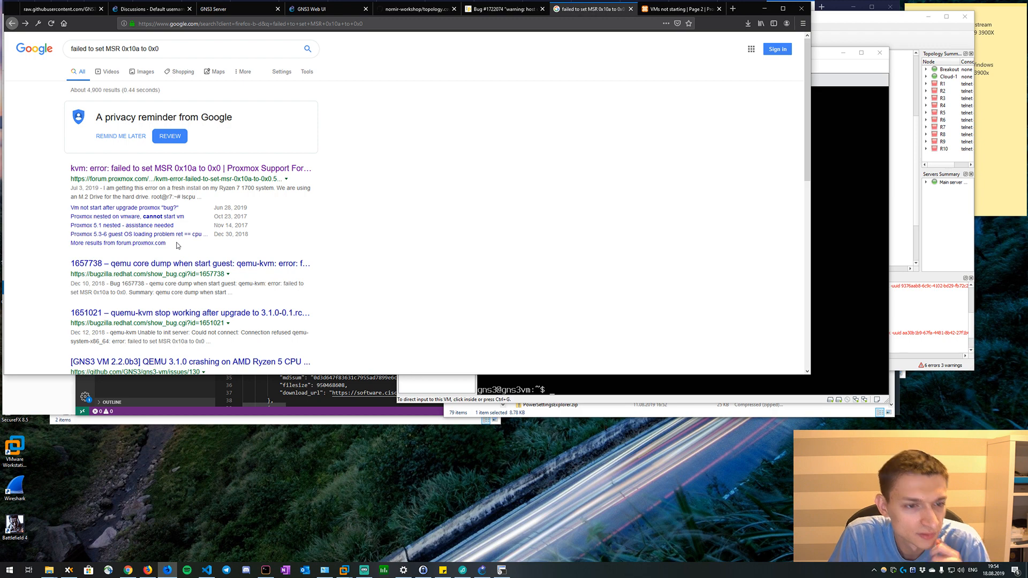
scroll(178, 245, down, 3)
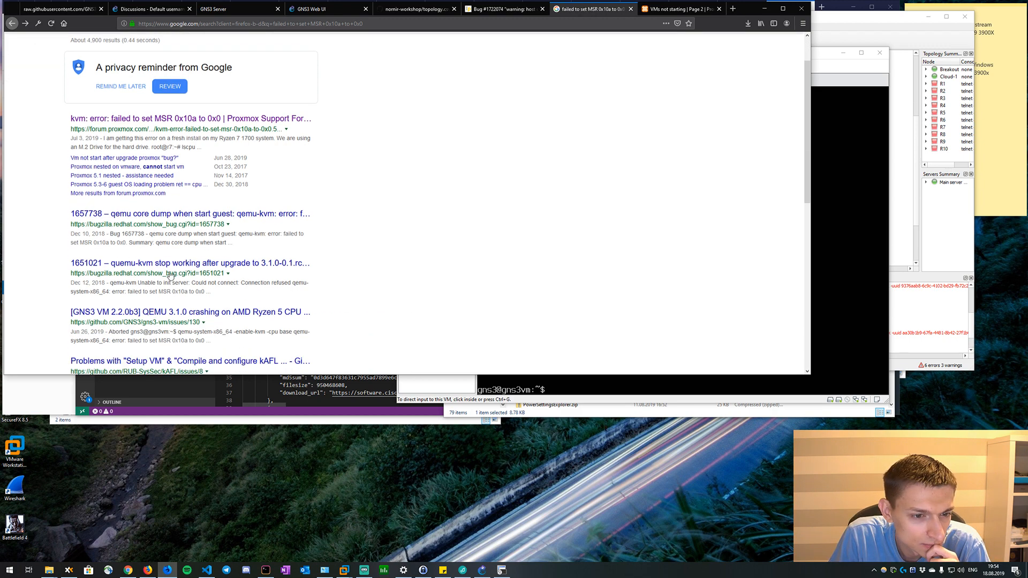
click(222, 279)
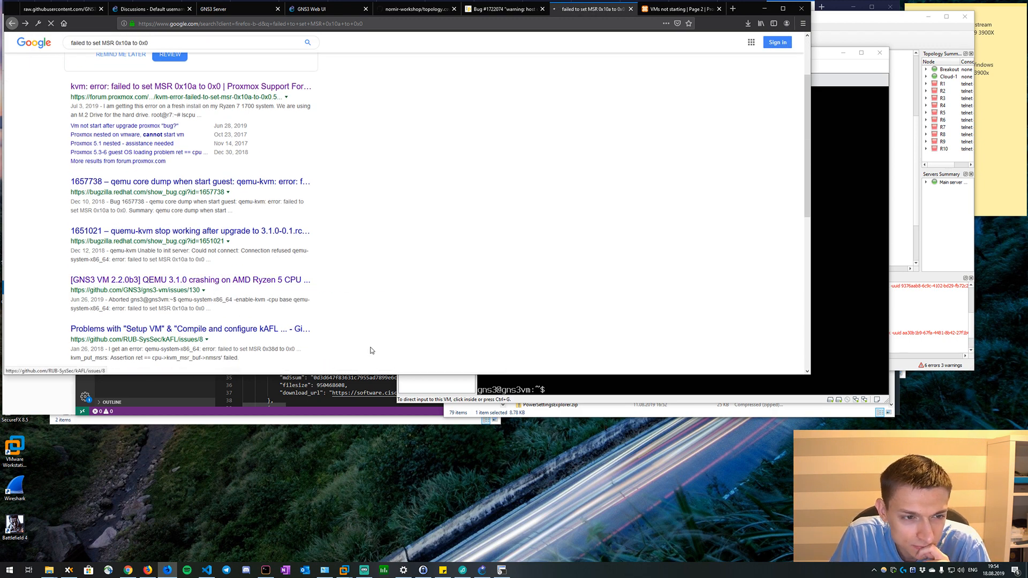
Read the GNS3 VM issue's description, from the error logs through the system details to the notes and question.
scroll(192, 120, down, 2)
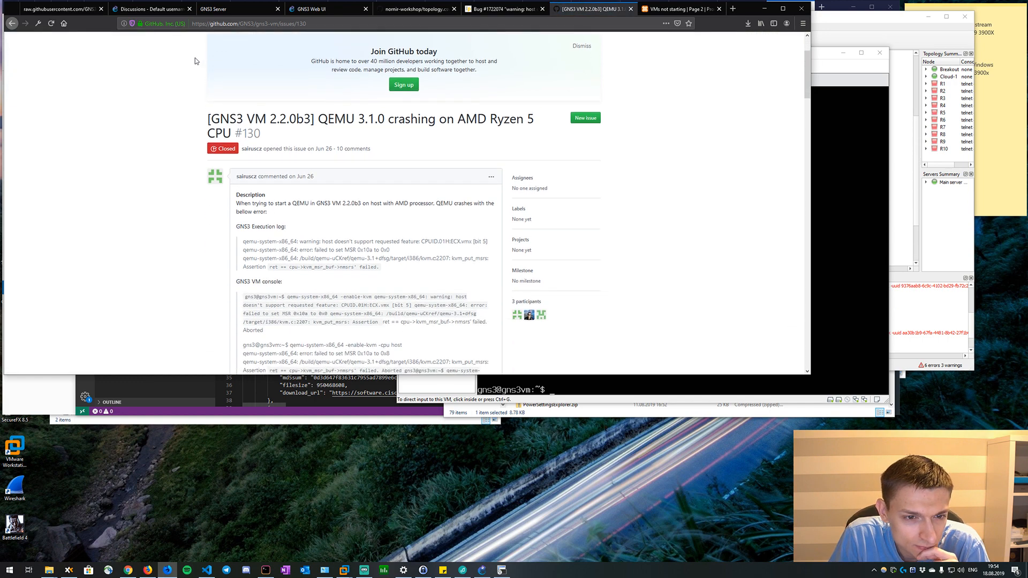
scroll(225, 159, down, 4)
scroll(226, 158, down, 4)
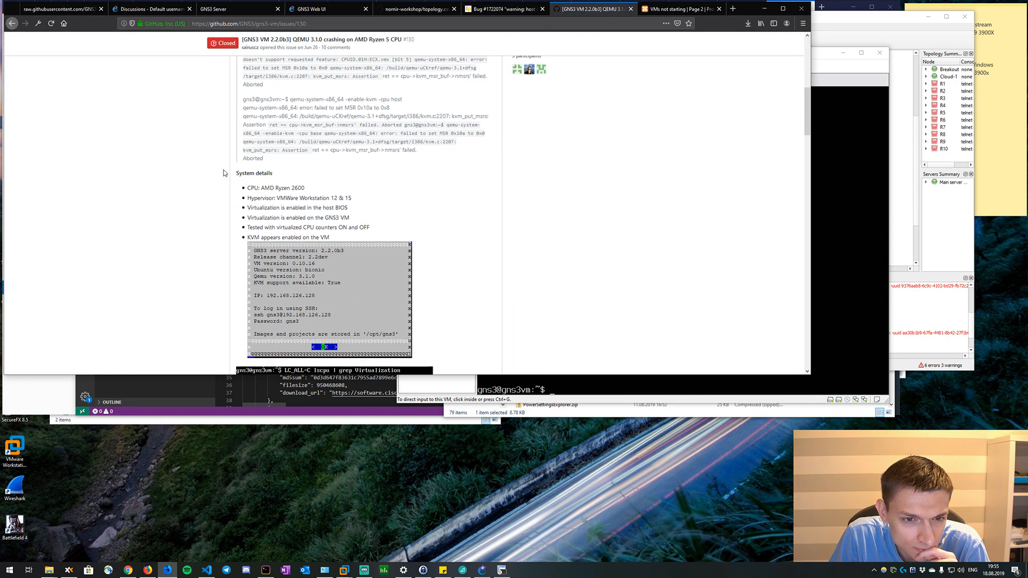
scroll(217, 191, down, 6)
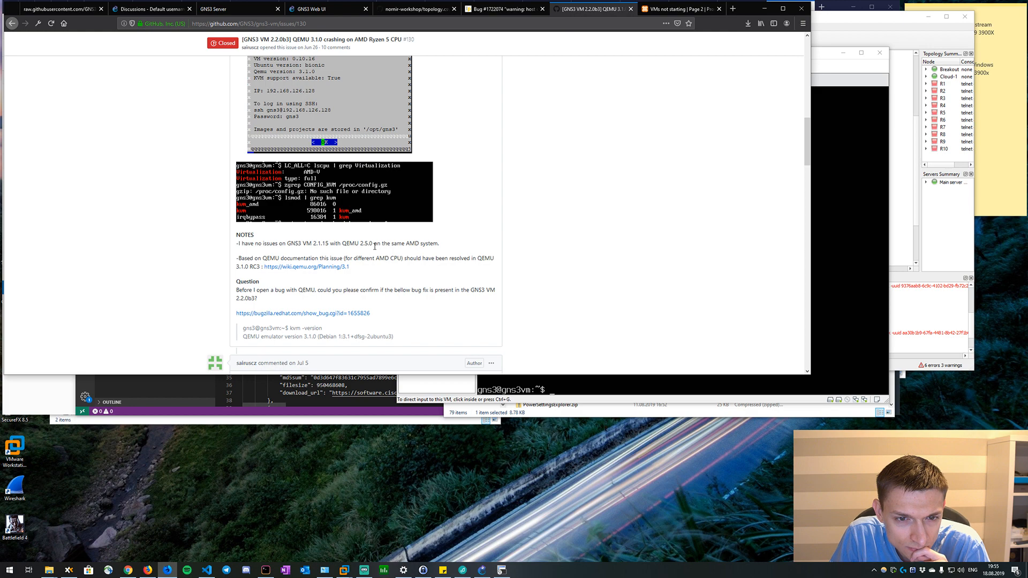
drag(373, 244, 336, 238)
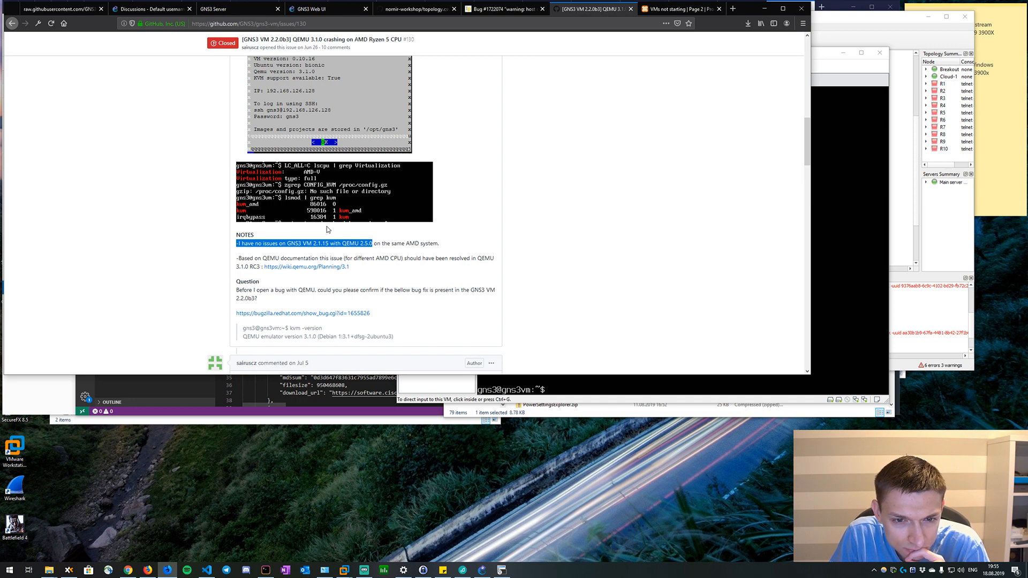
scroll(328, 229, down, 2)
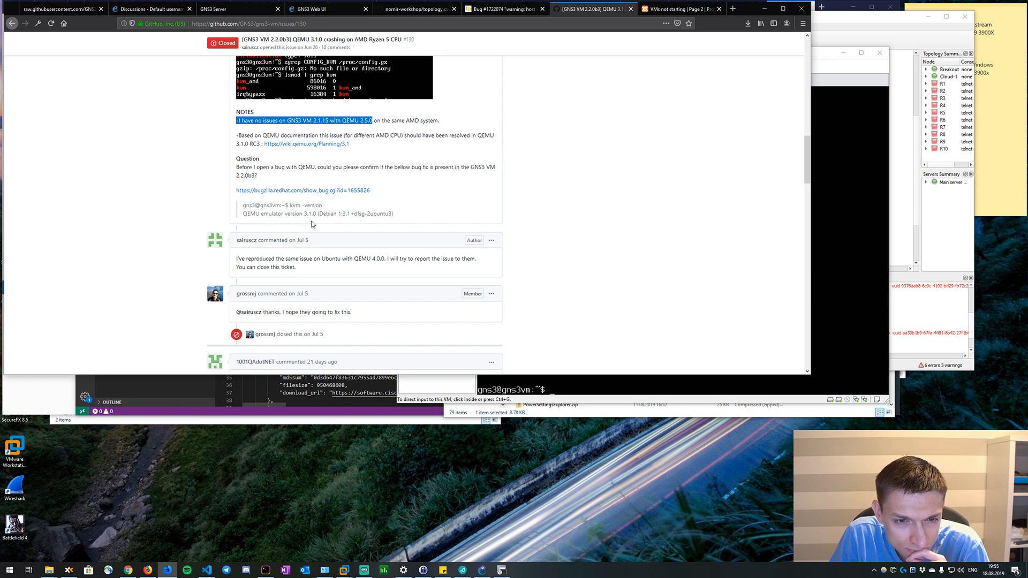
Read the issue's comments, from the QEMU 2.11 install suggestions to the author's posts on upgrading the kernel.
scroll(312, 224, down, 2)
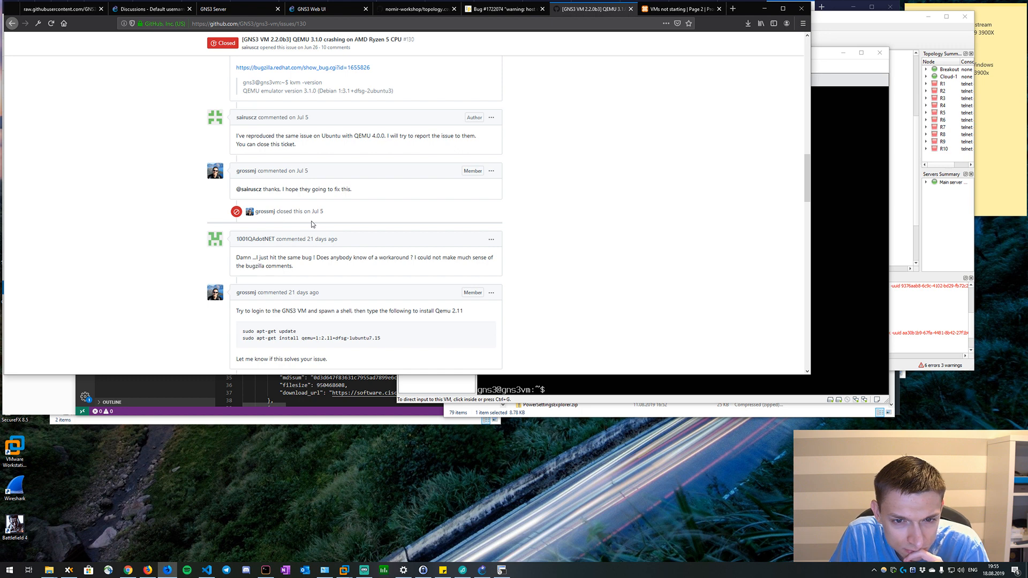
scroll(312, 224, down, 2)
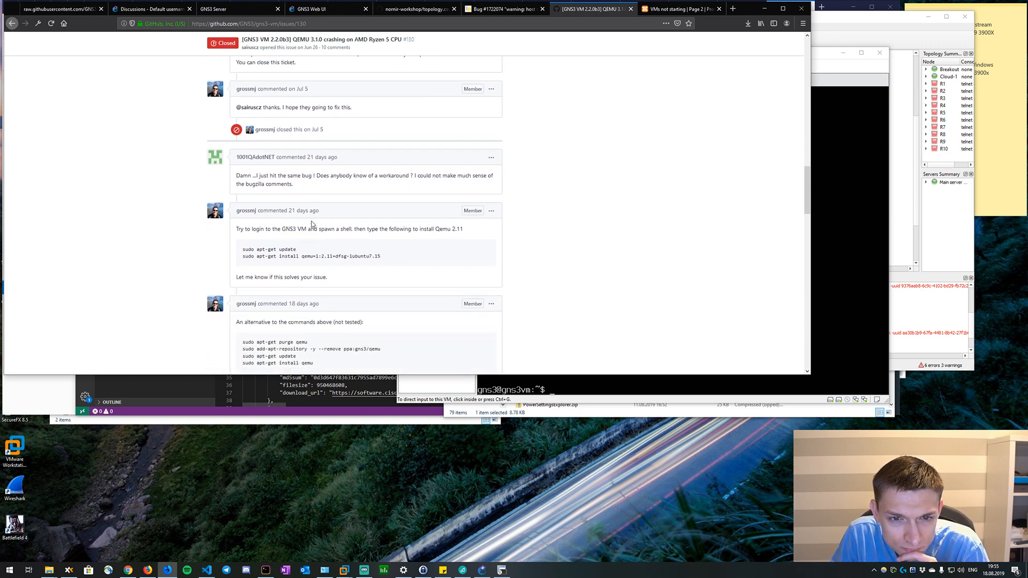
scroll(313, 223, down, 2)
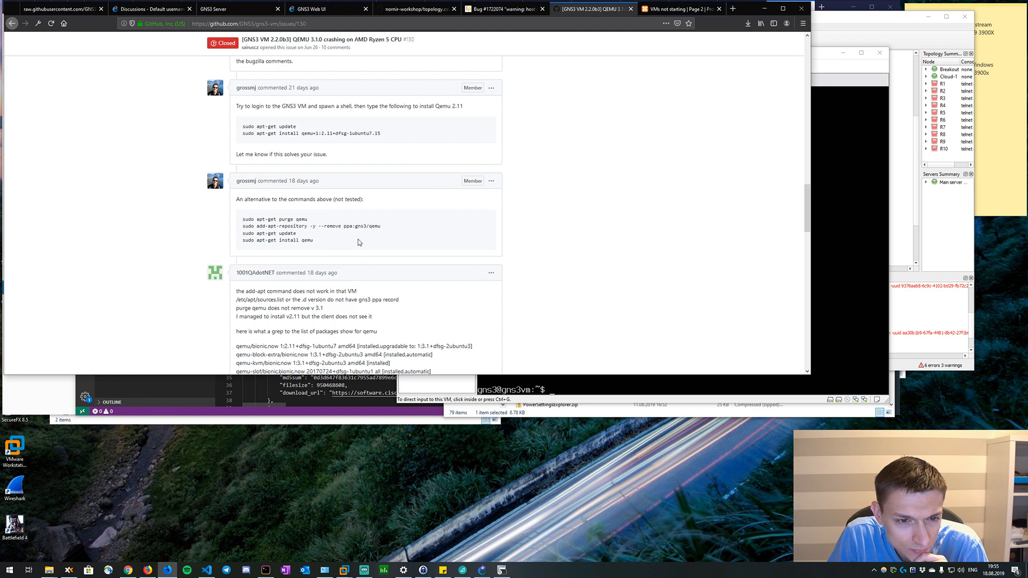
scroll(358, 243, down, 5)
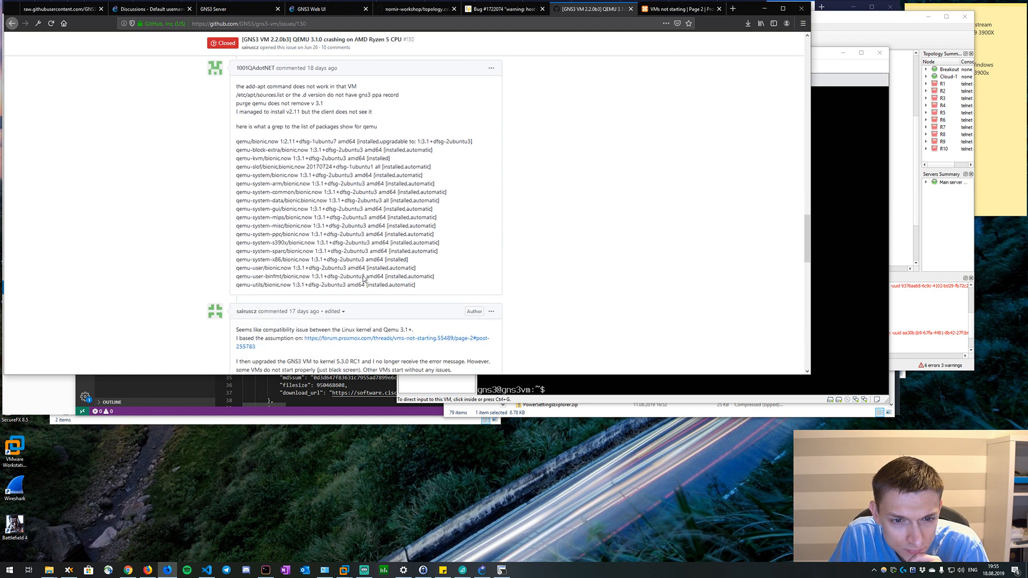
scroll(371, 301, down, 2)
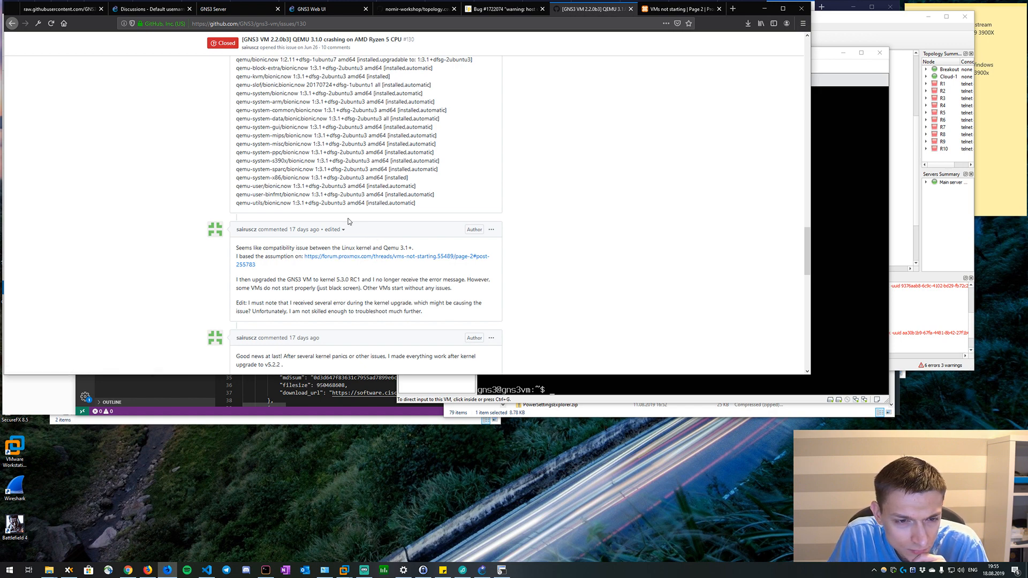
scroll(348, 221, down, 1)
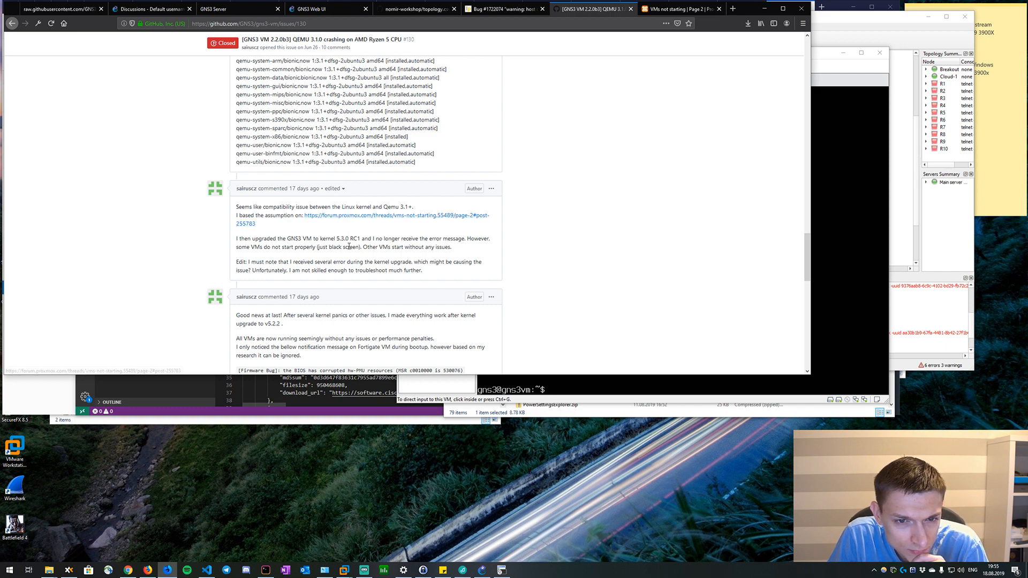
scroll(345, 230, down, 3)
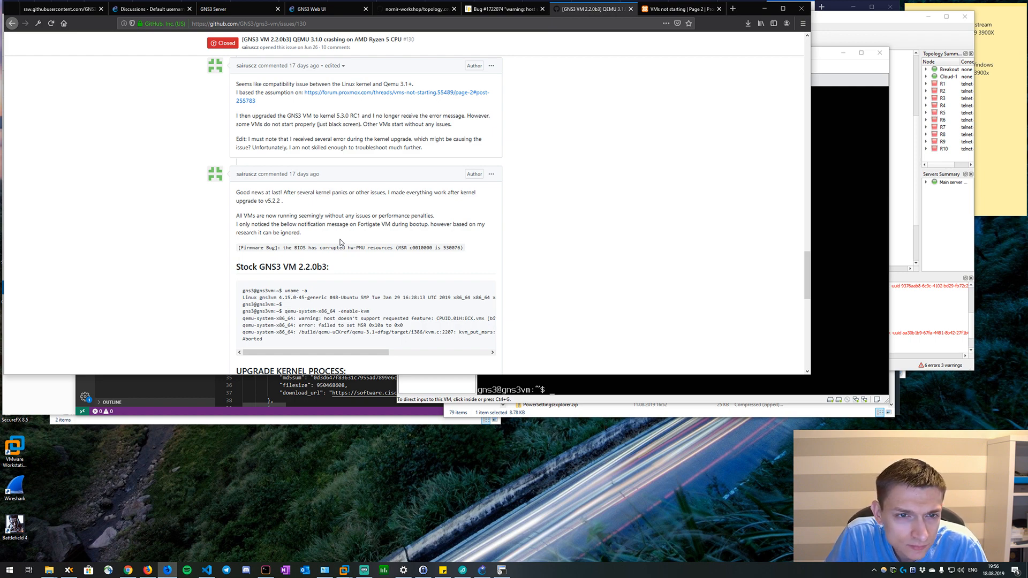
Search the web in a new tab for "linux show kernel version" and open the Linuxize guide at its uname section.
click(733, 9)
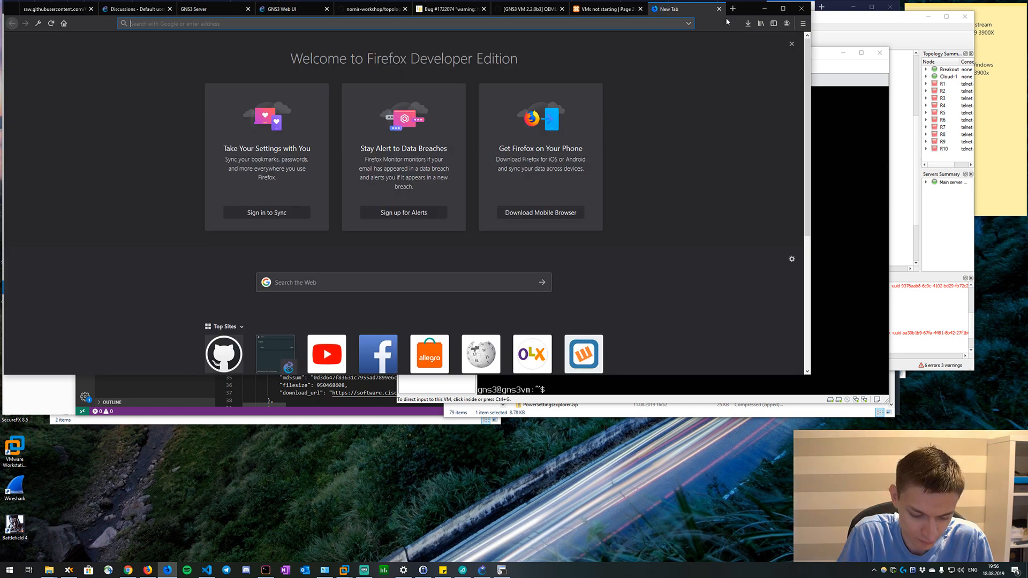
text(linux show )
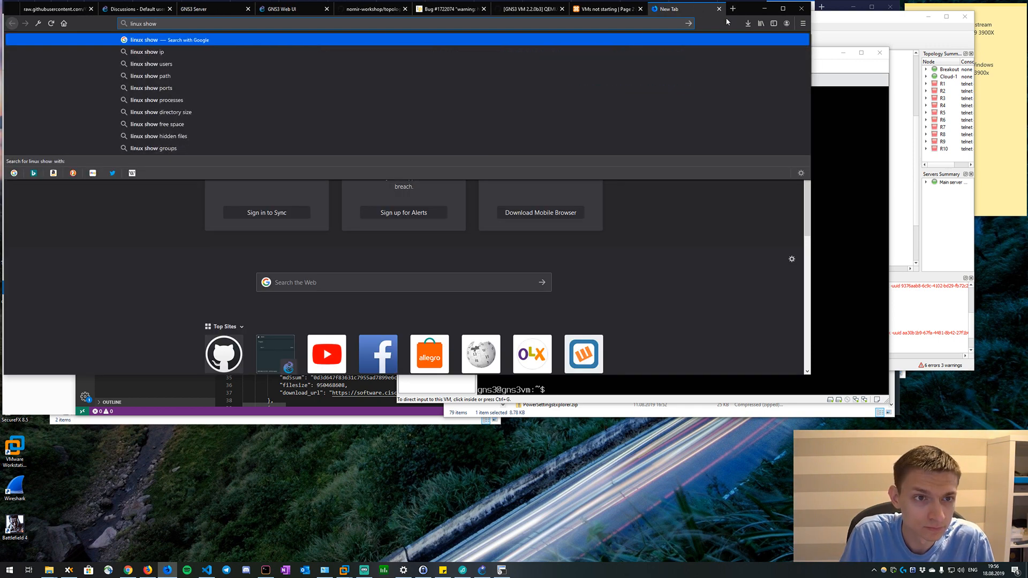
text(kernel version)
key(Return)
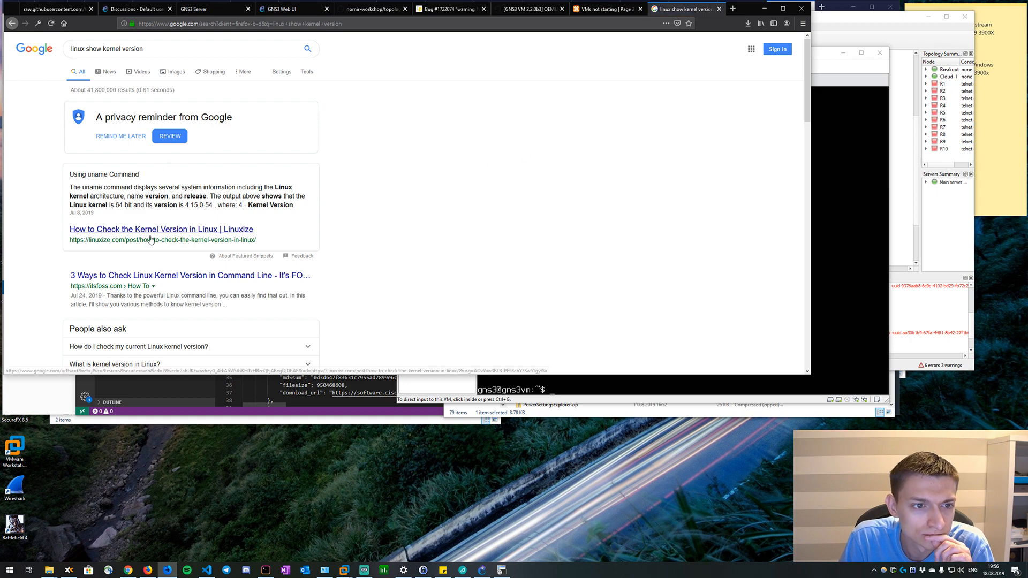
click(151, 239)
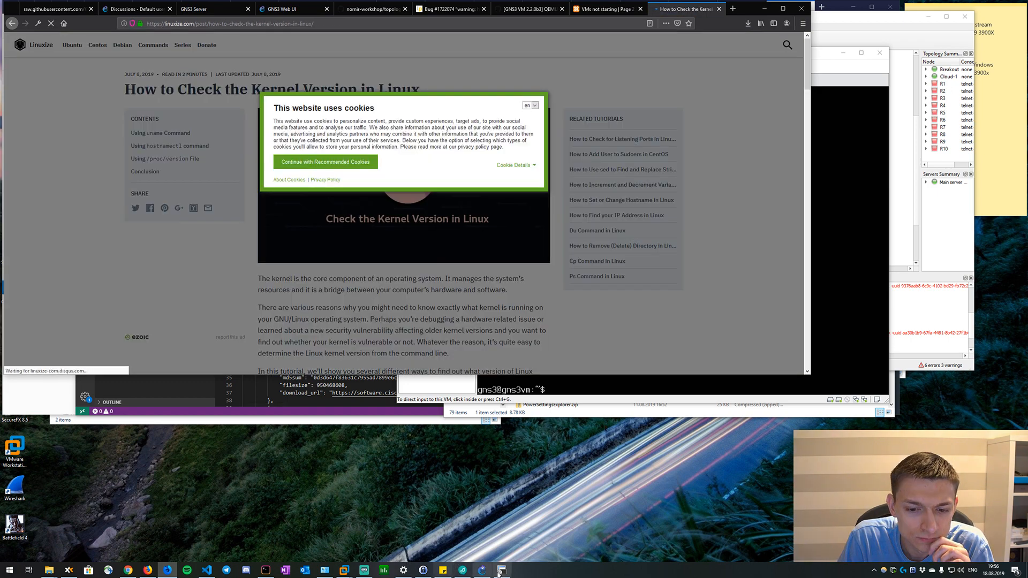
click(501, 569)
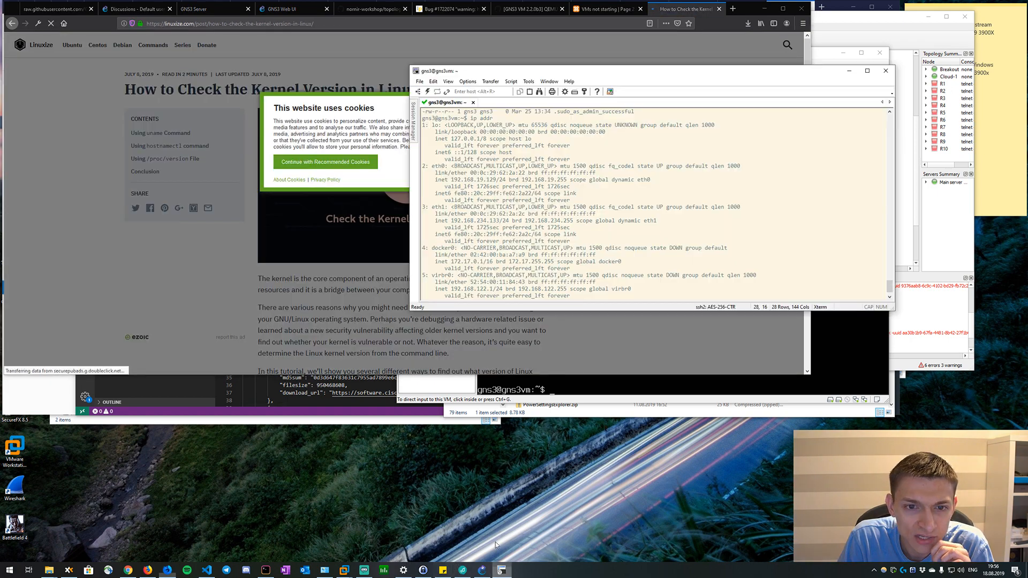
click(320, 116)
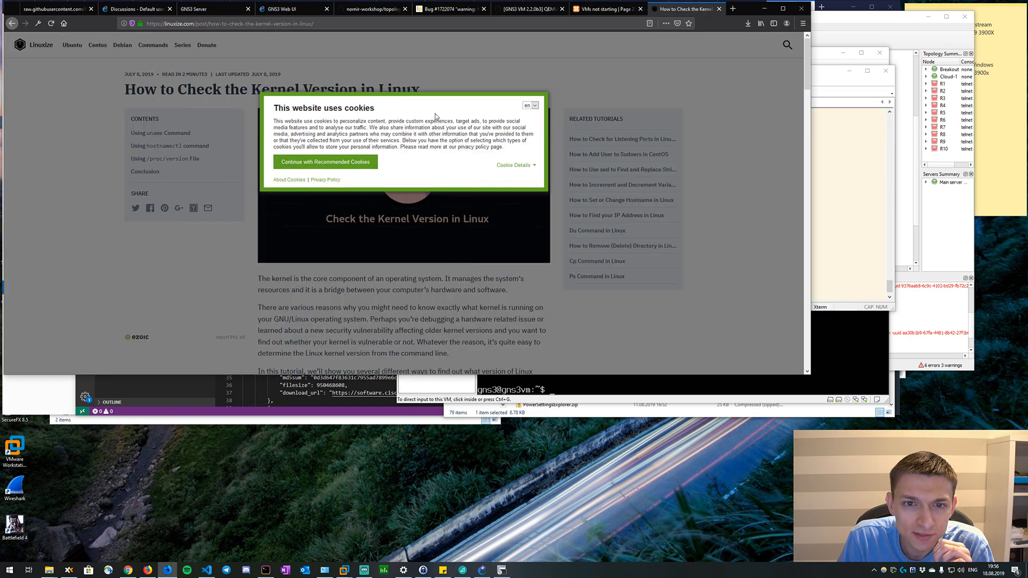
click(331, 162)
scroll(374, 240, down, 6)
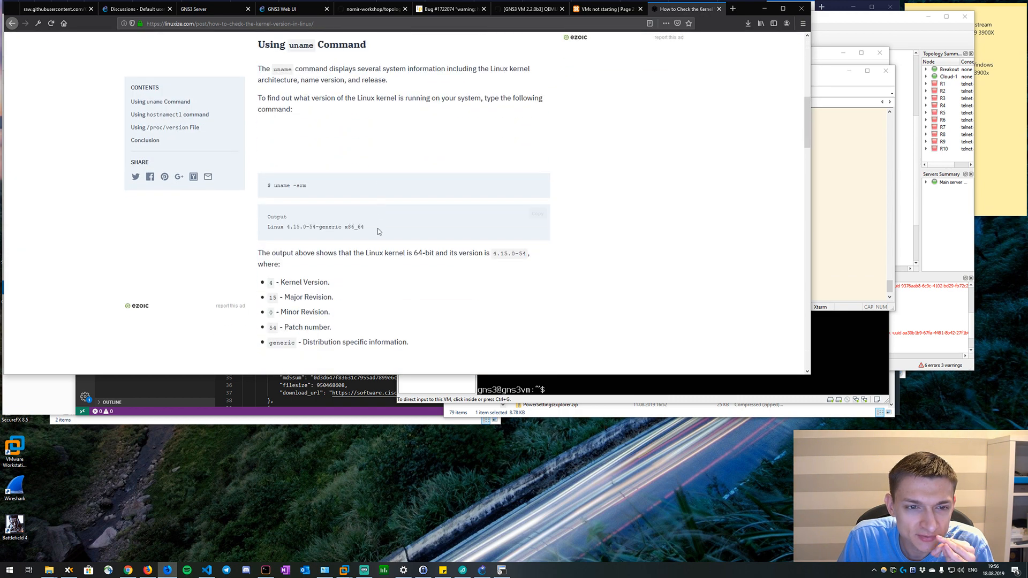
Switch to the GNS3 VM's SSH session and check its kernel version with "uname -srm".
click(857, 207)
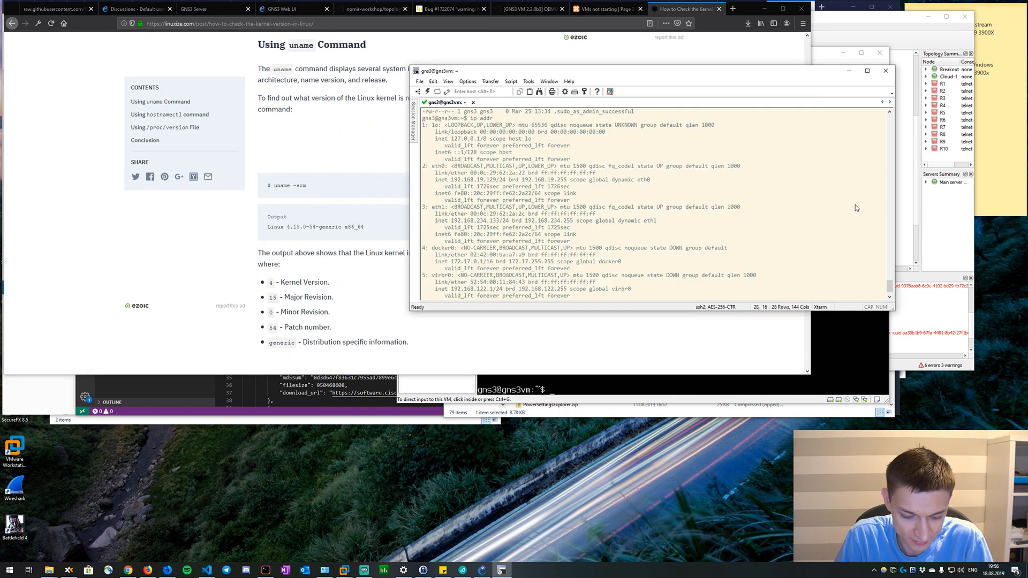
text(unam)
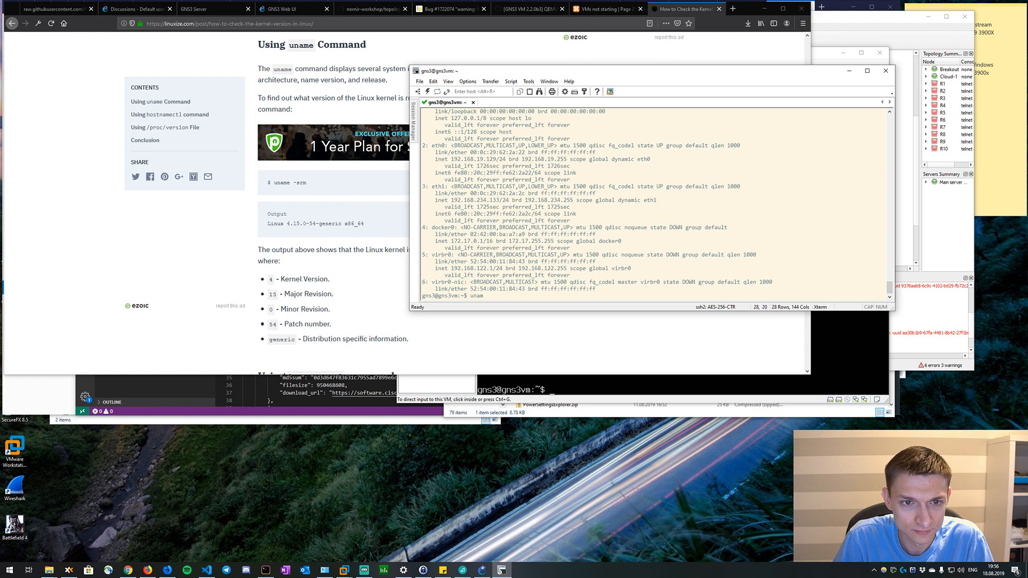
text(e -srm)
key(Return)
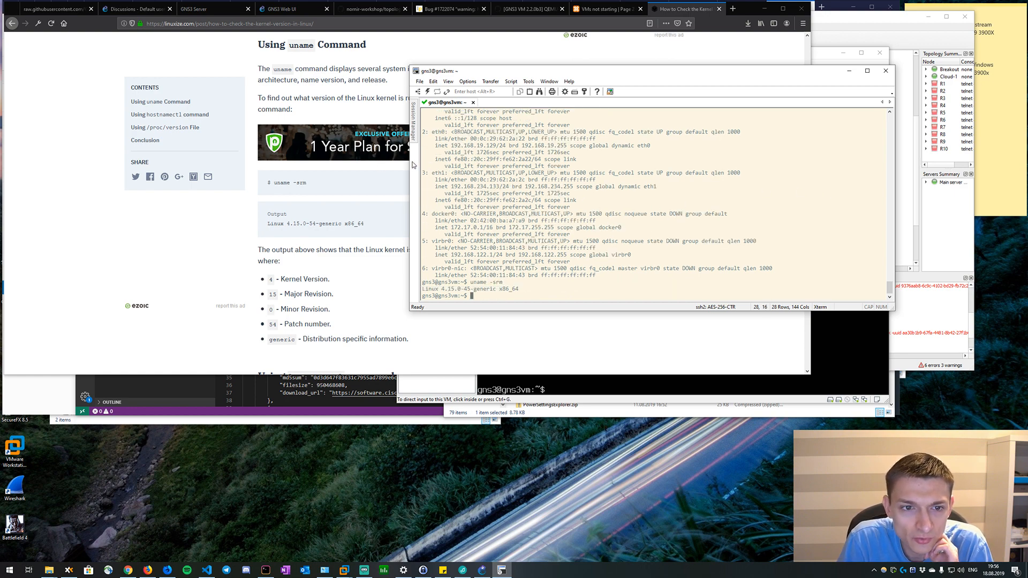
Go back to the GNS3 VM issue in the browser and examine the upgrade kernel process commands for v5.2.2.
click(607, 9)
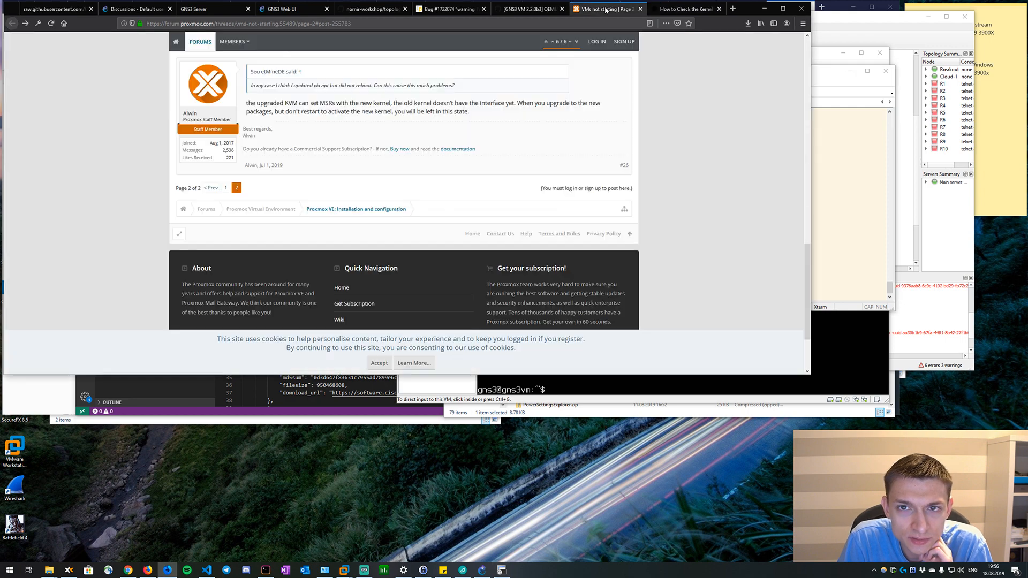
click(680, 9)
click(527, 9)
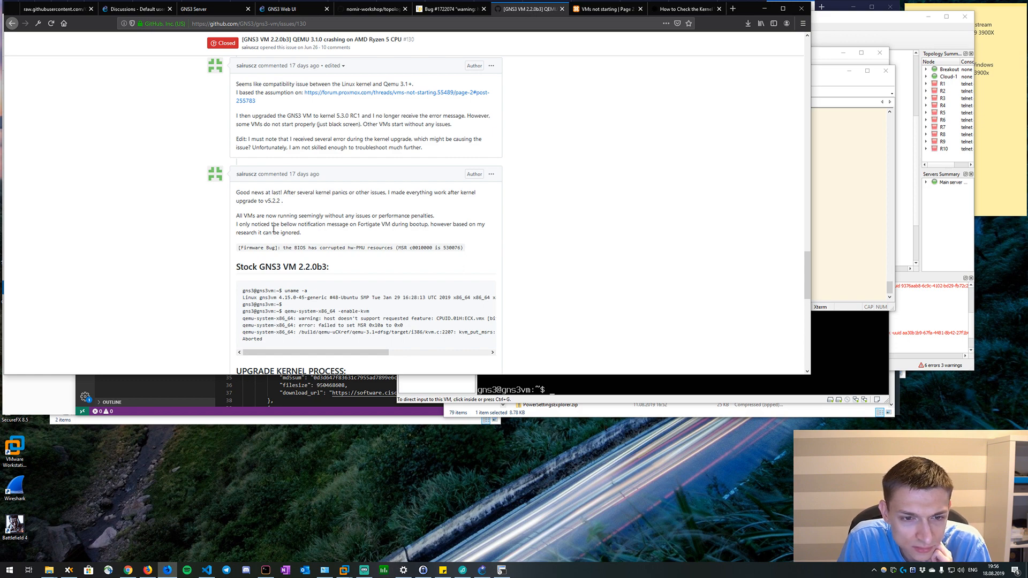
scroll(306, 292, down, 3)
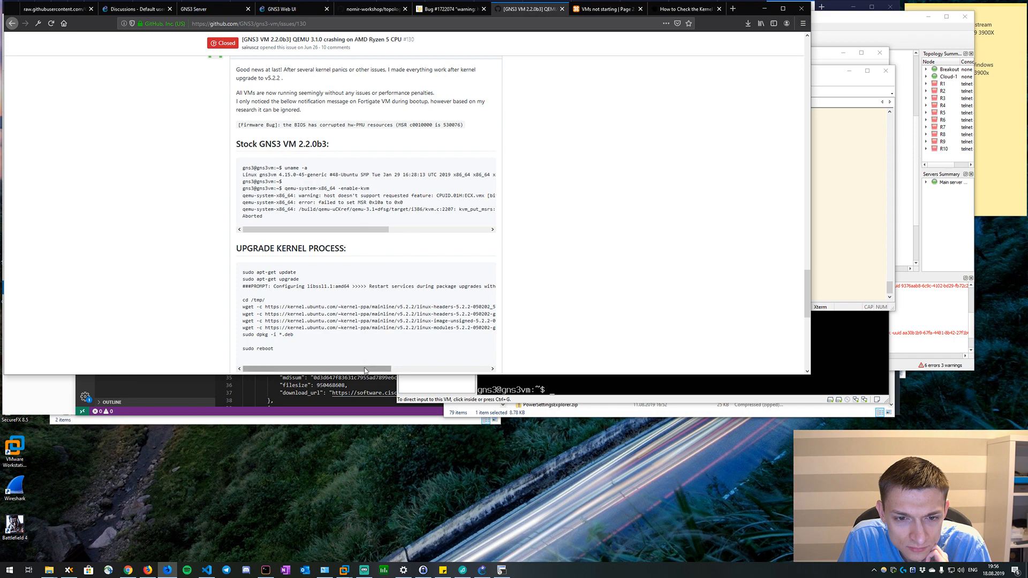
mouse_move(365, 369)
mouse_down()
mouse_move(521, 378)
mouse_move(359, 369)
mouse_up()
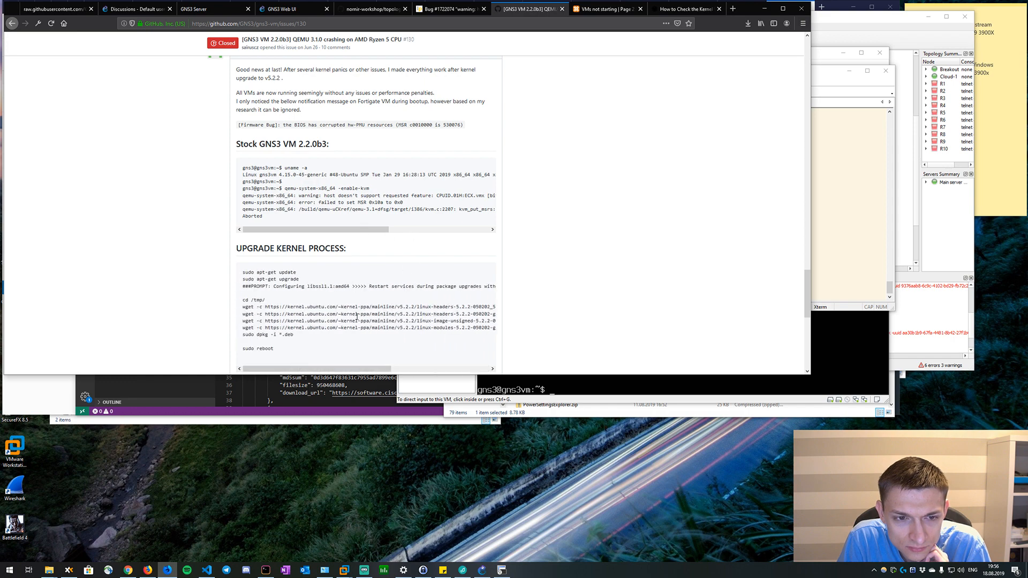
Search the web in a new tab for "ubuntu upgrade kernel" and open Tecmint's guide on installing kernel 5.0 in Ubuntu.
click(737, 12)
text(ubu)
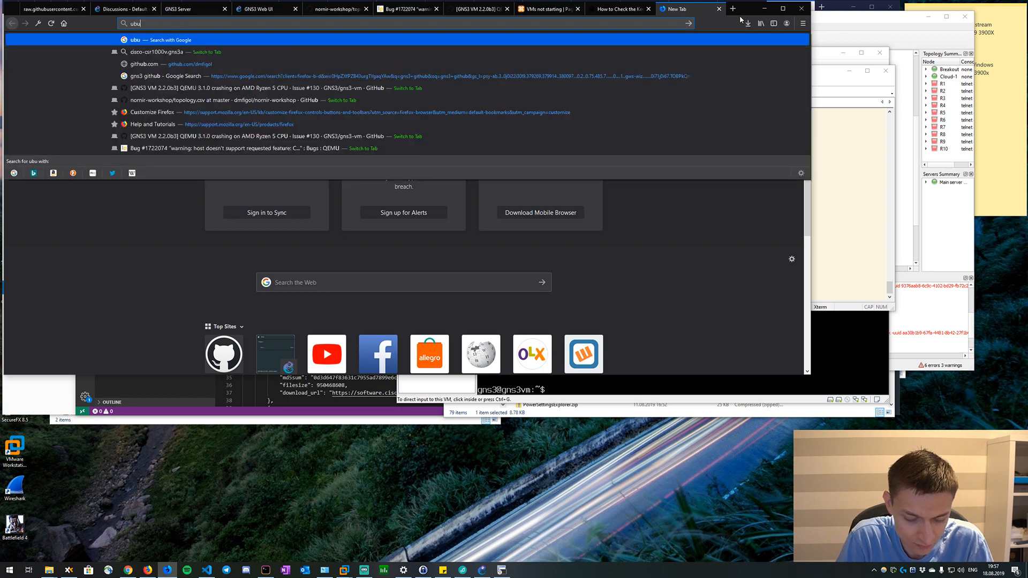
text(ntu upgrade kenr)
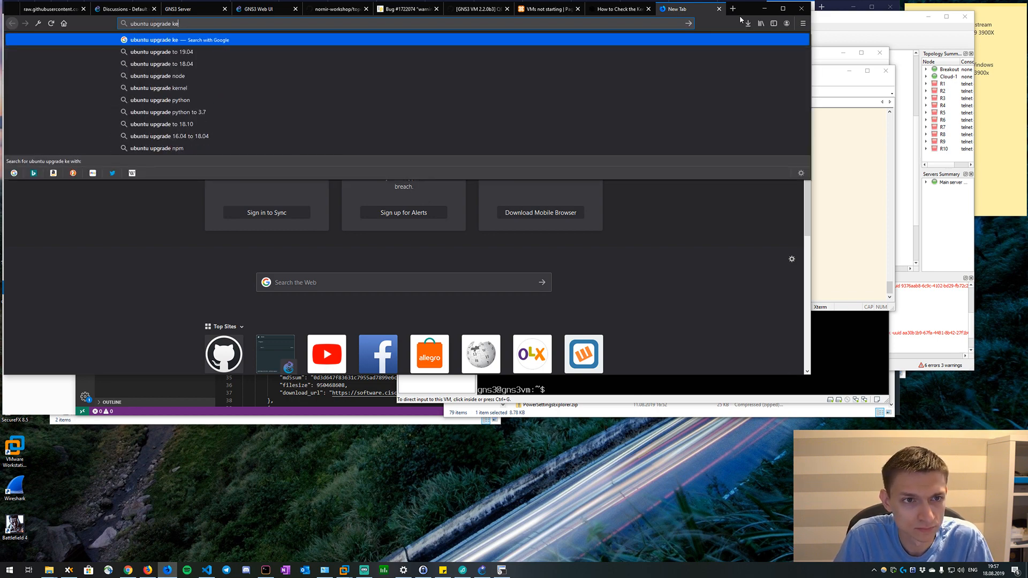
key(BackSpace)
key(BackSpace)
text(rnel)
key(Return)
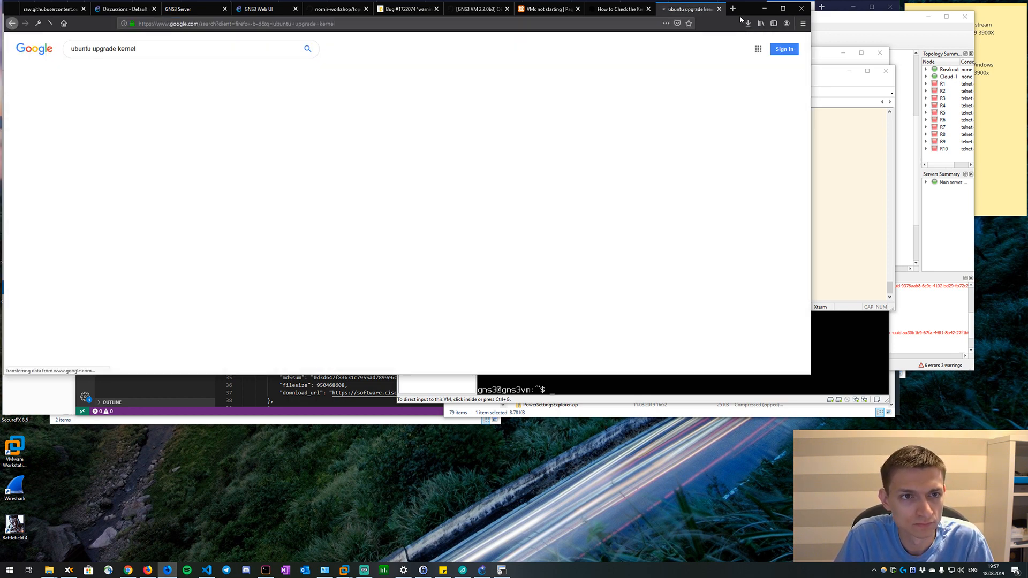
click(177, 236)
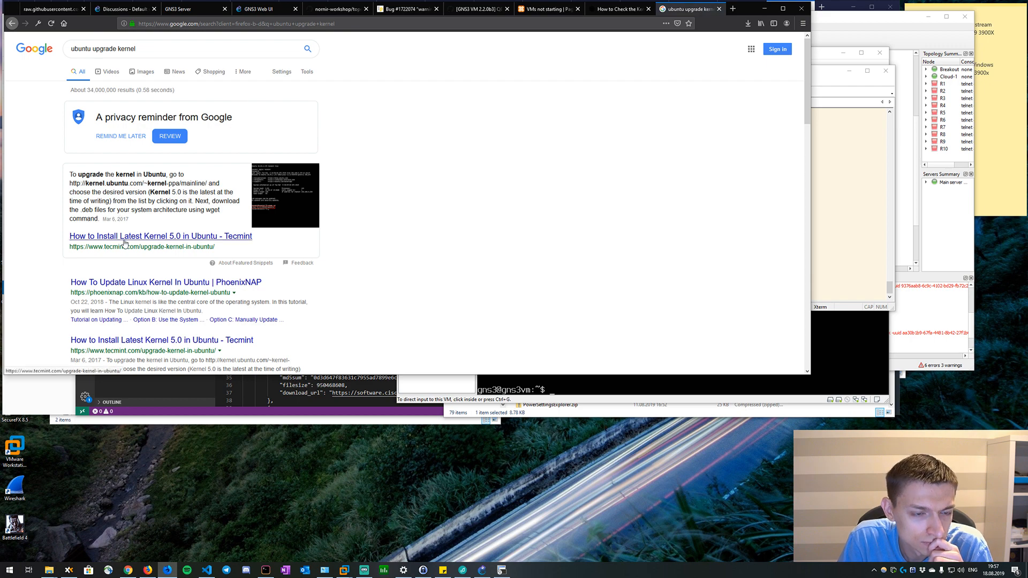
Read the Tecmint guide from checking the installed kernel through downloading and installing the .deb files to the reboot check.
scroll(241, 219, down, 5)
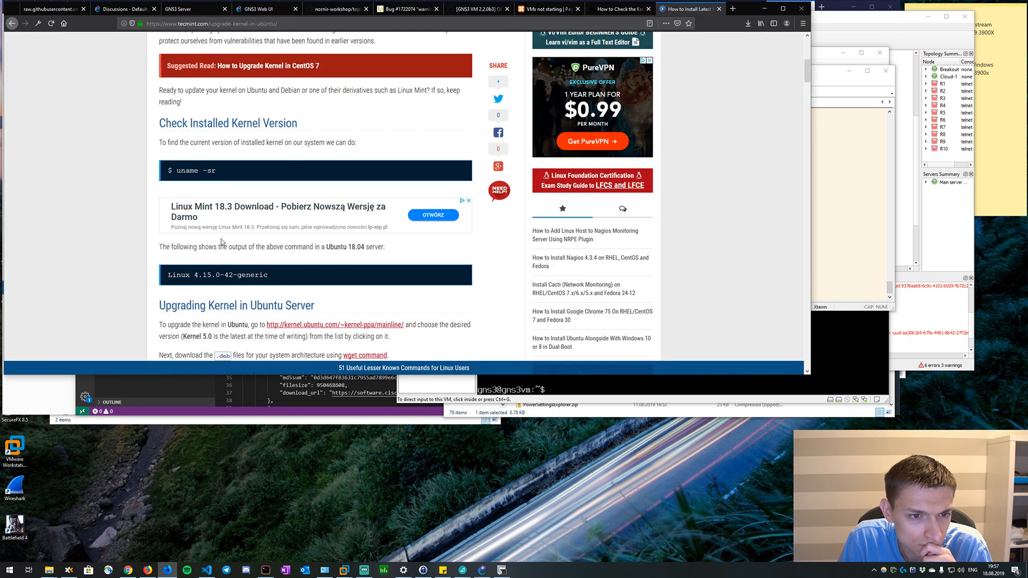
scroll(222, 243, down, 1)
scroll(218, 279, down, 1)
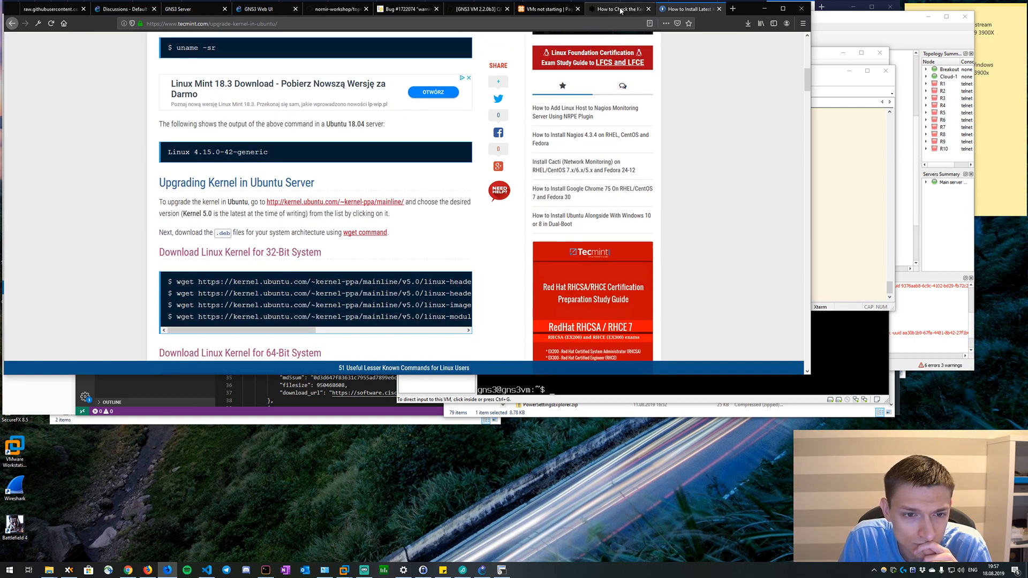
scroll(406, 160, down, 1)
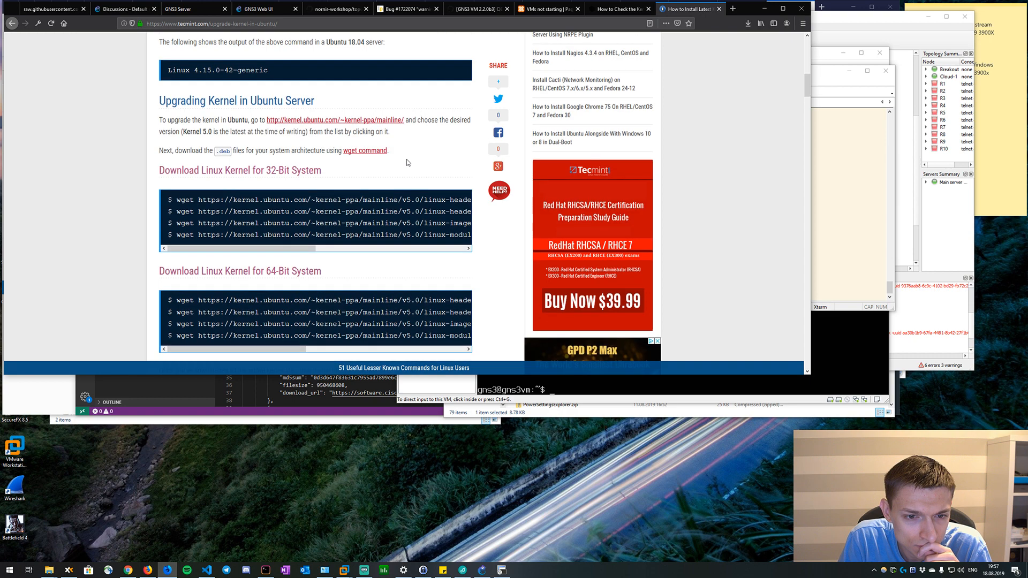
scroll(399, 169, down, 2)
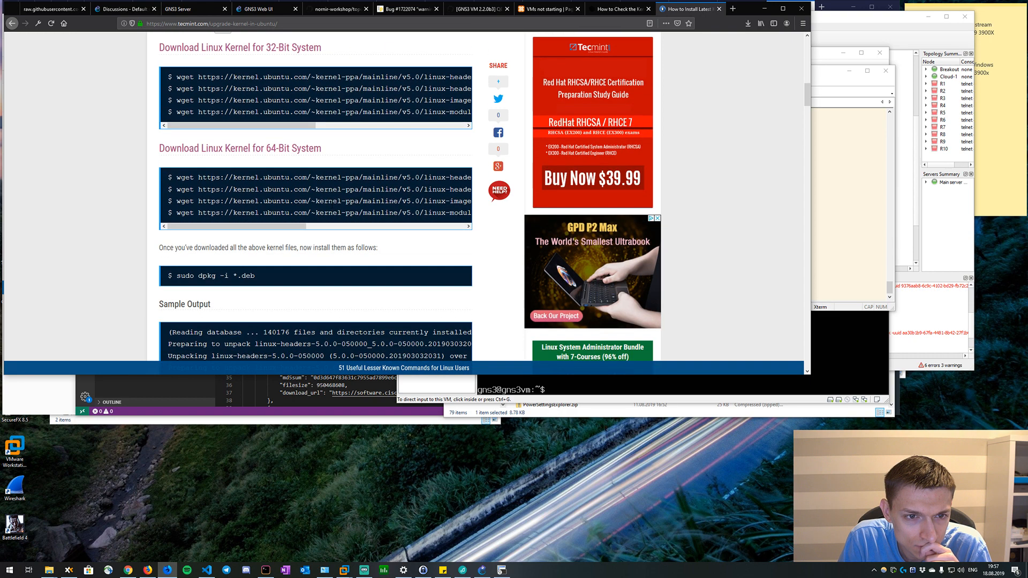
scroll(332, 202, down, 3)
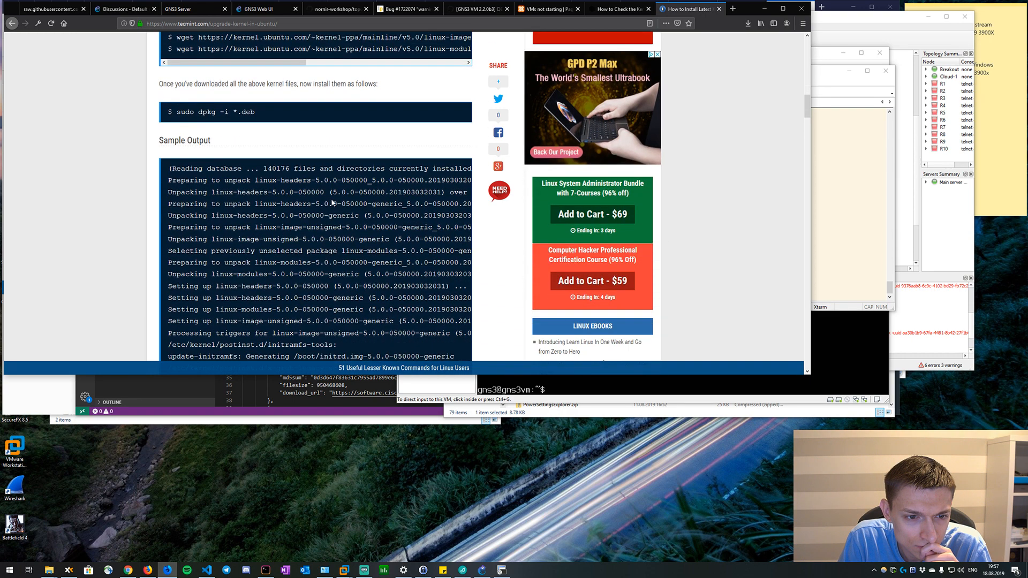
scroll(332, 202, down, 8)
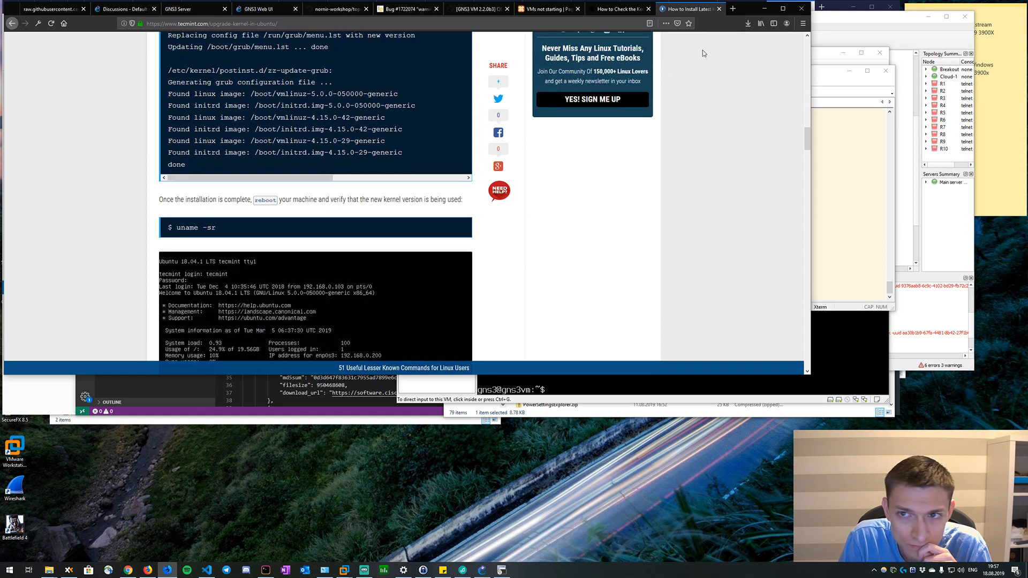
Search the web in a new tab for "ubuntu upgrade to the latest kernel".
click(732, 9)
text(ubunyu)
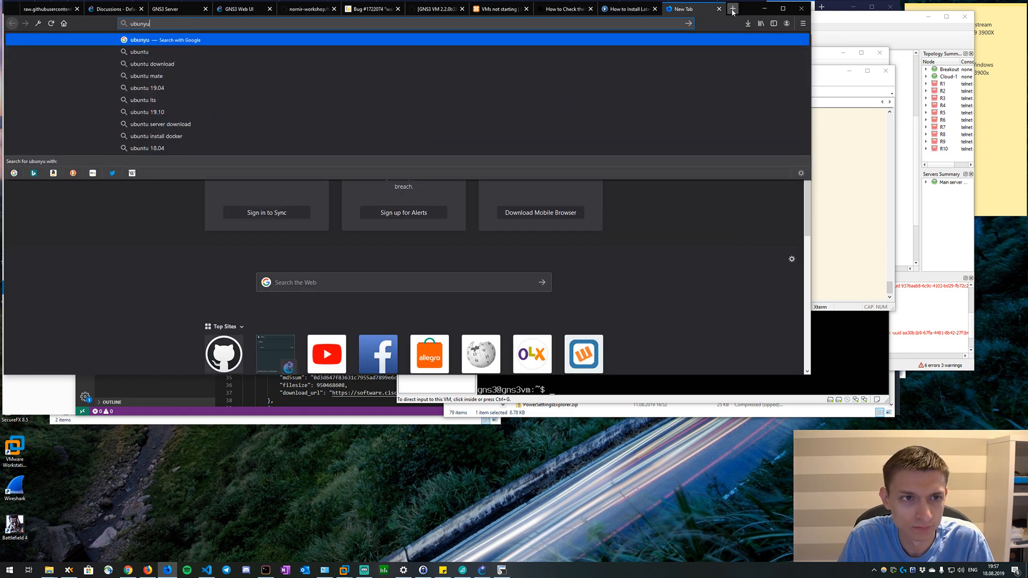
key(BackSpace)
key(BackSpace)
text(tu upgr)
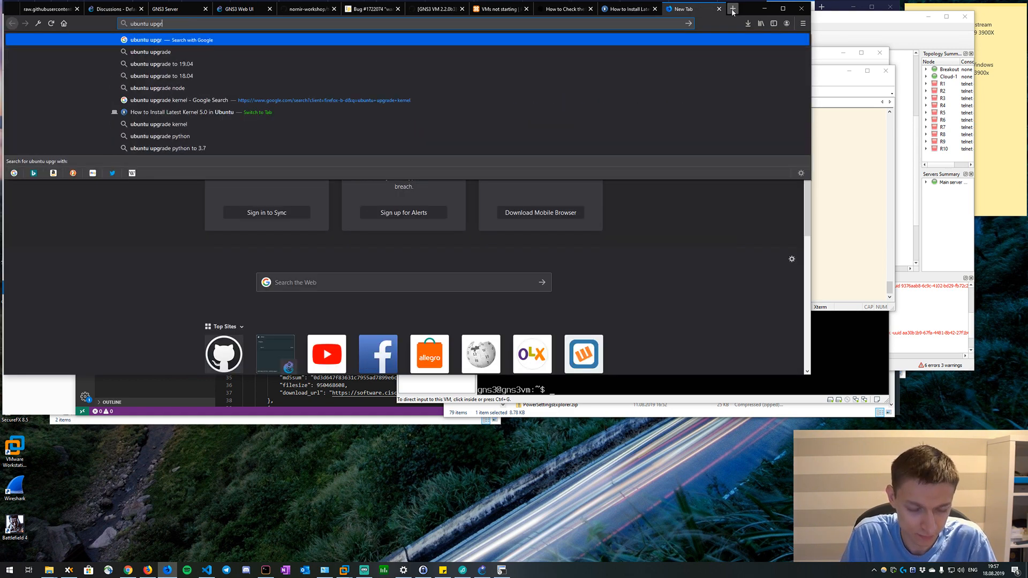
text(ade to the )
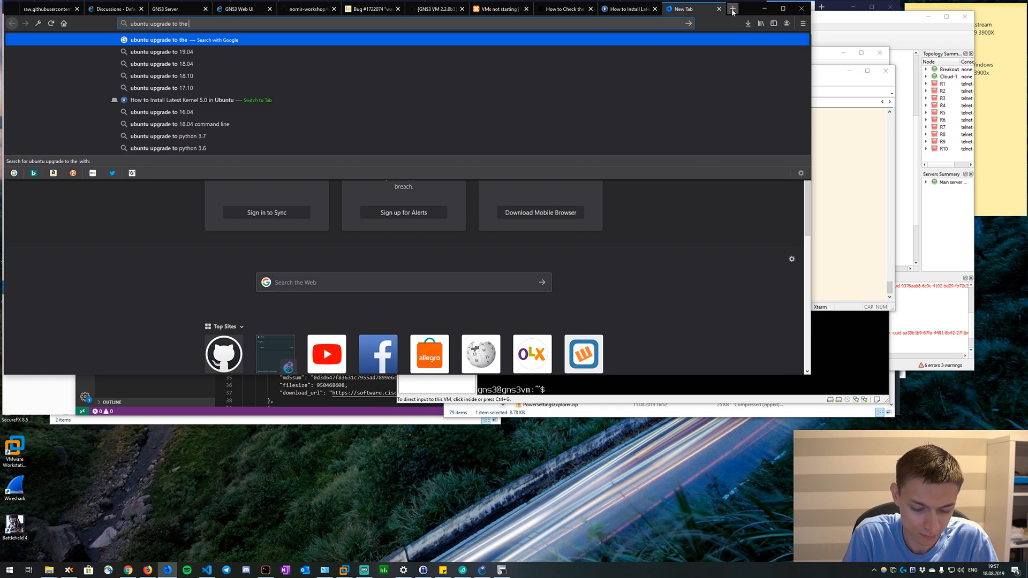
text(latest kernel)
key(Return)
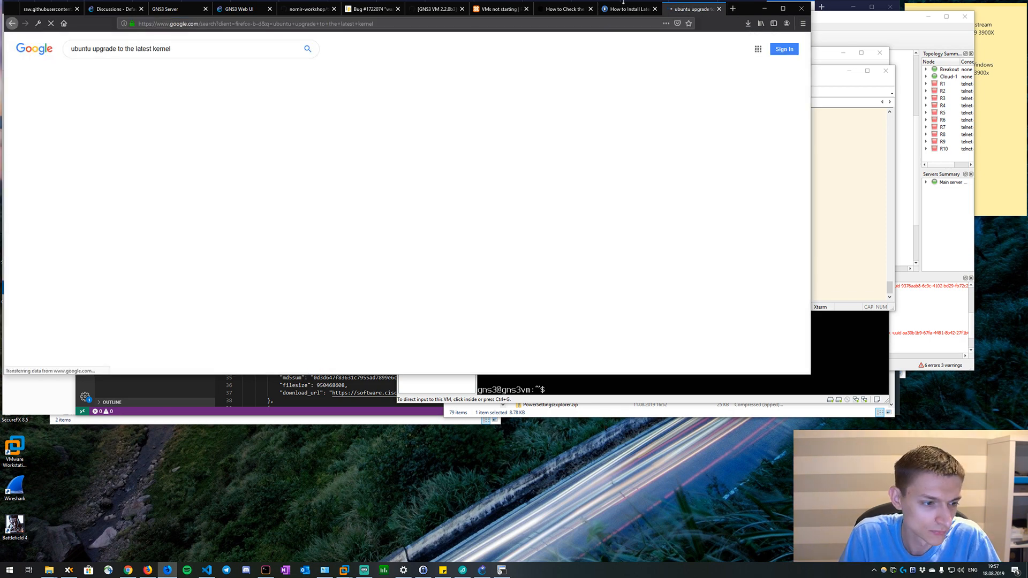
Open OSTechNix's "Different Ways To Update Linux Kernel For Ubuntu" from the search results in a new tab.
scroll(179, 245, down, 1)
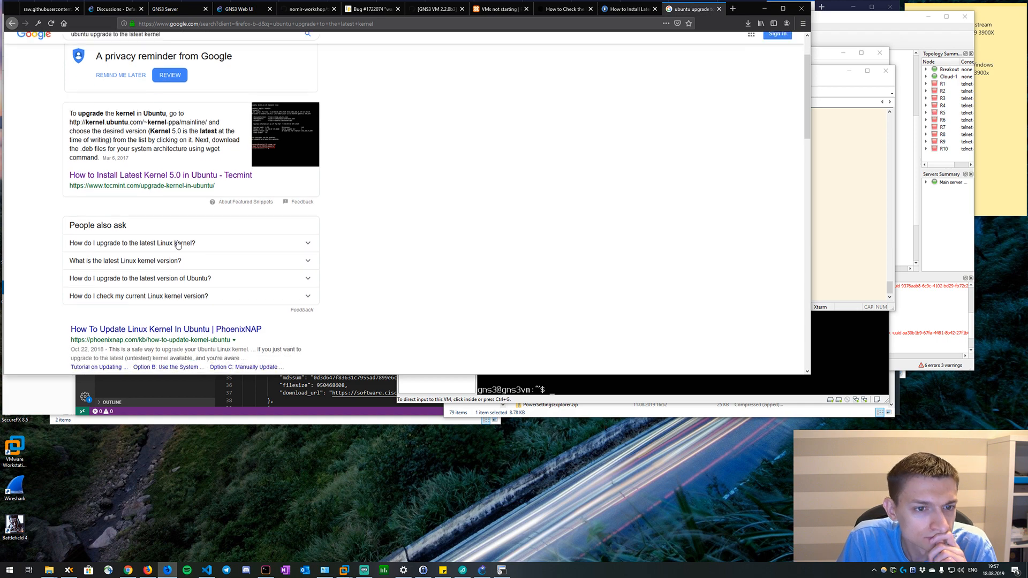
scroll(178, 244, down, 2)
right_click(182, 229)
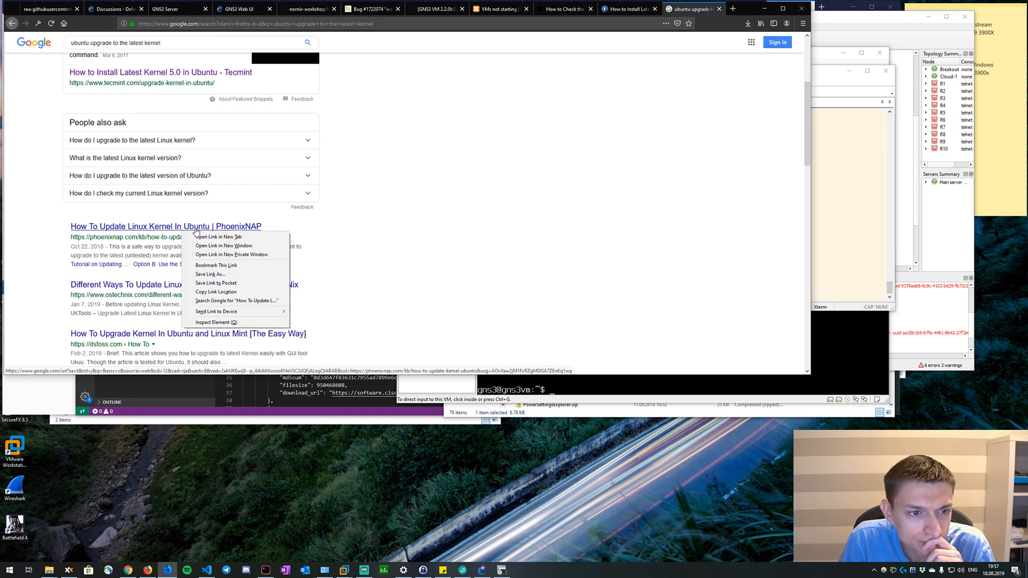
click(289, 223)
scroll(290, 225, down, 2)
right_click(260, 208)
click(284, 212)
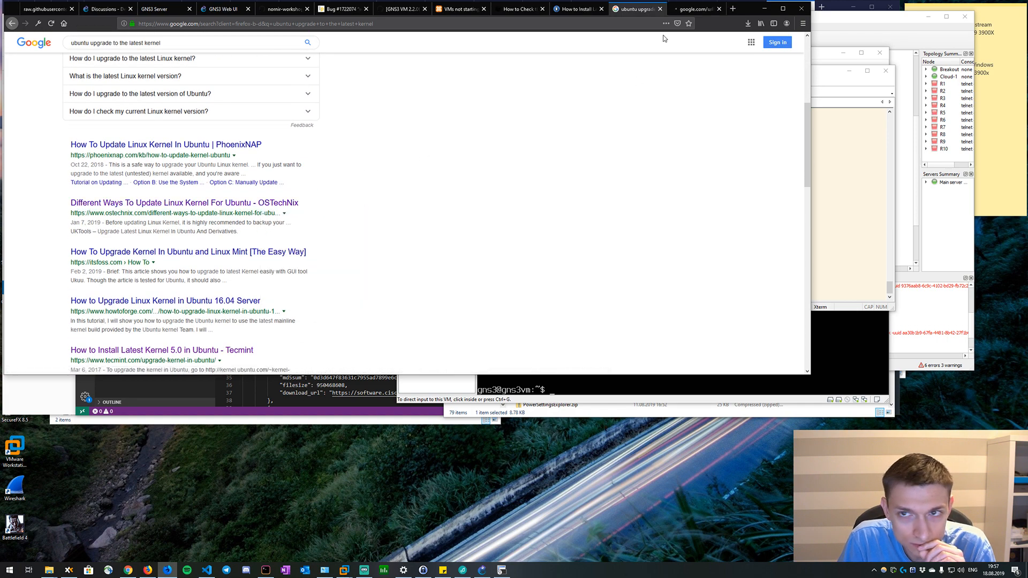
click(694, 9)
Read the guide's Method 1 with dpkg and open its kernel.ubuntu.com mainline link in a new tab.
scroll(197, 230, down, 3)
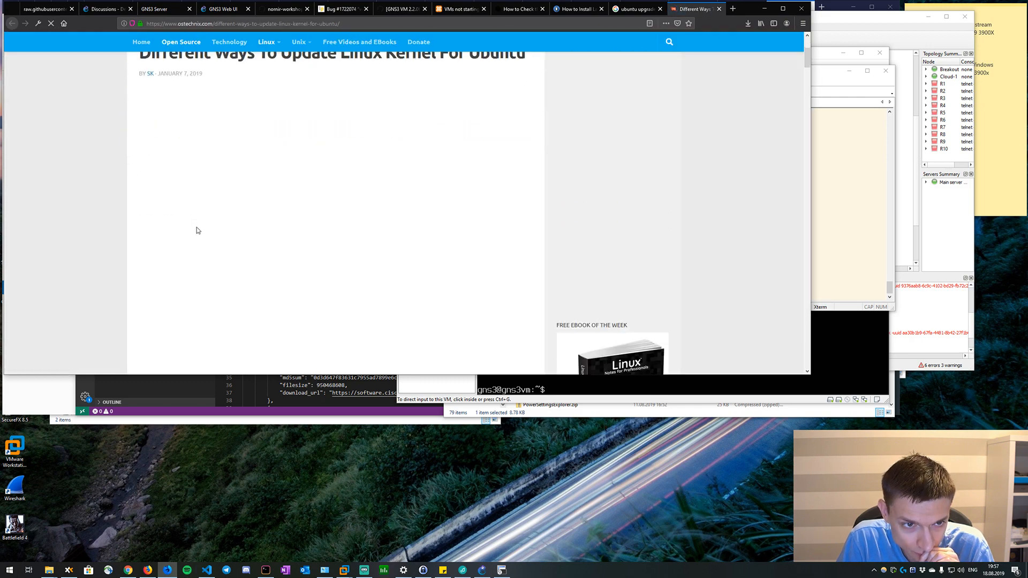
scroll(197, 227, down, 3)
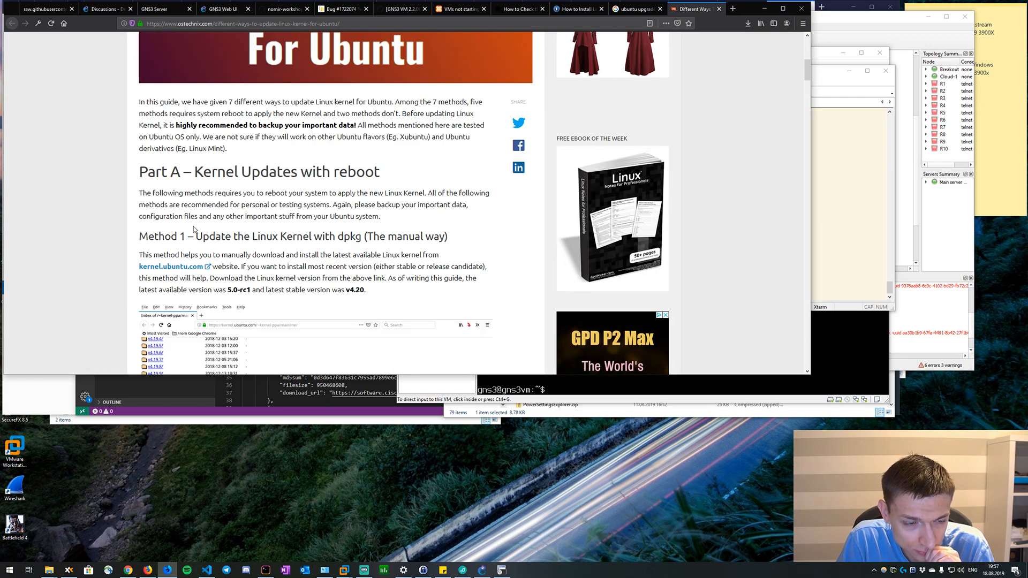
scroll(194, 229, down, 2)
right_click(182, 141)
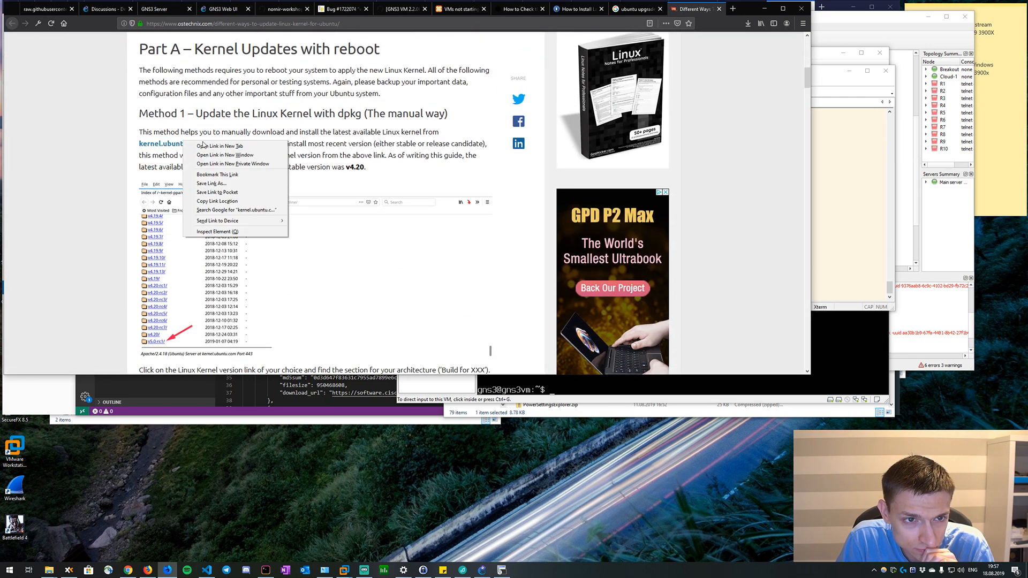
click(203, 146)
key(ctrl+Tab)
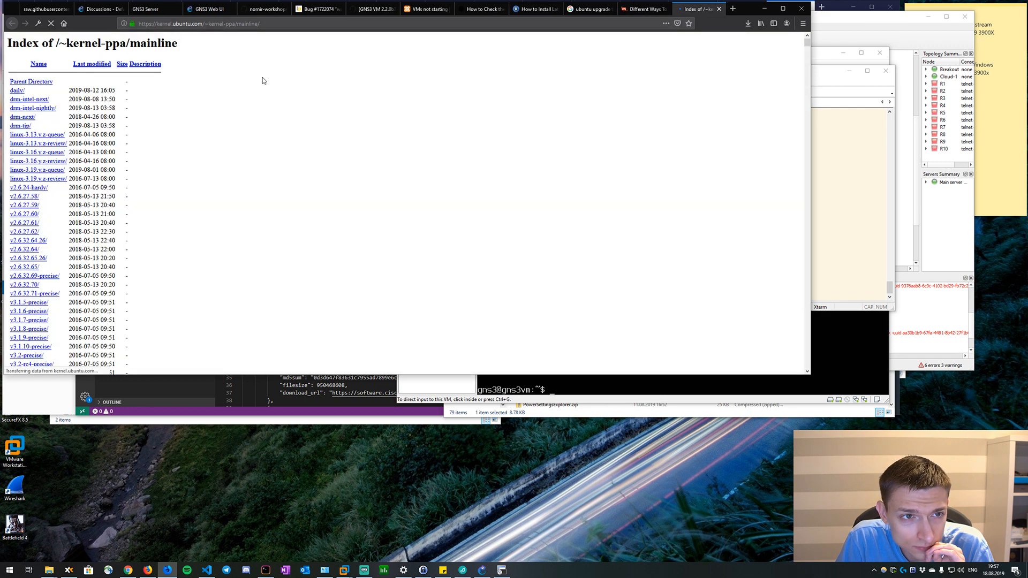
Find "v5" in the mainline kernel index and open the v5.2 build.
scroll(143, 245, down, 13)
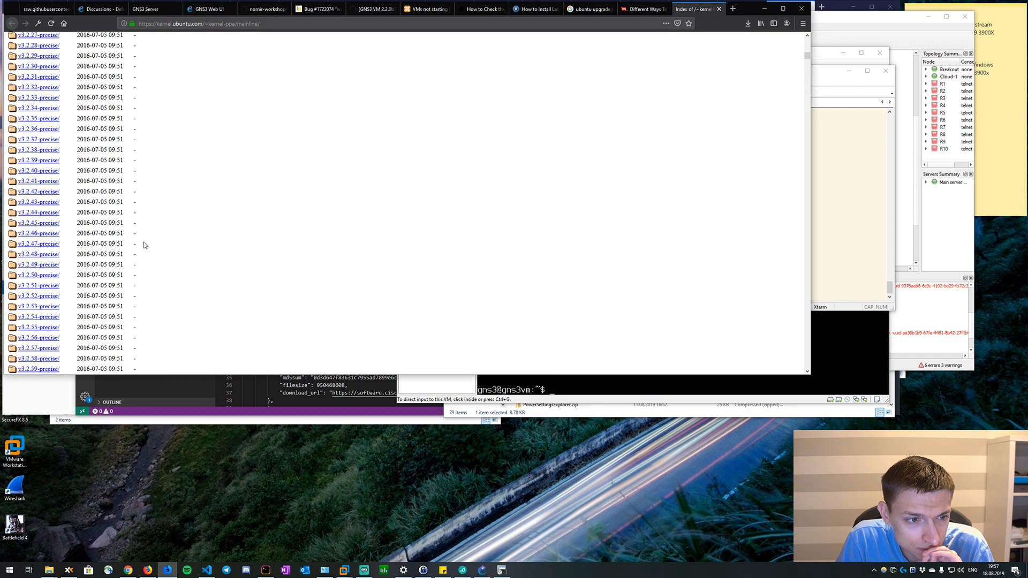
scroll(144, 245, down, 20)
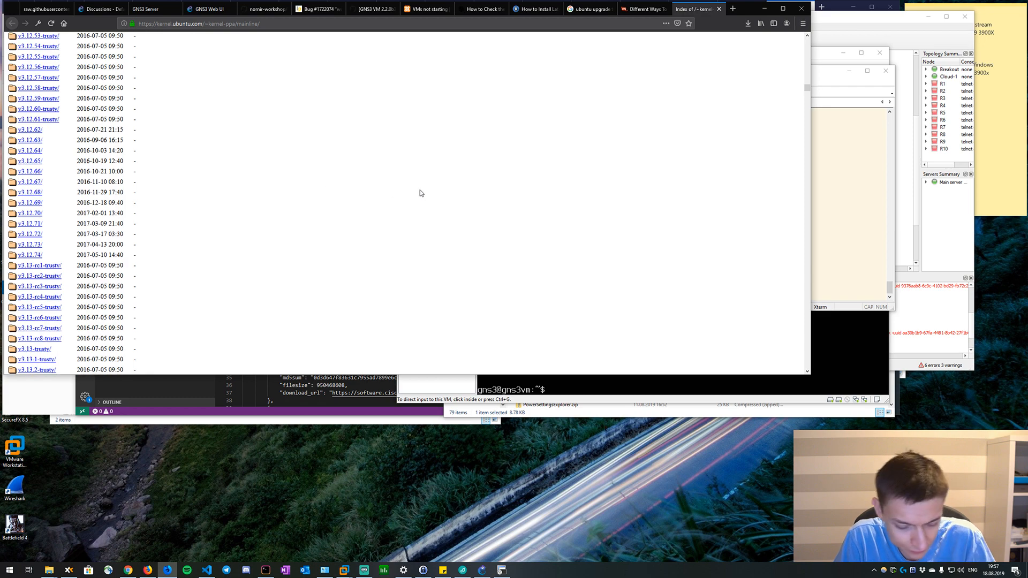
key(ctrl+f)
text(v5)
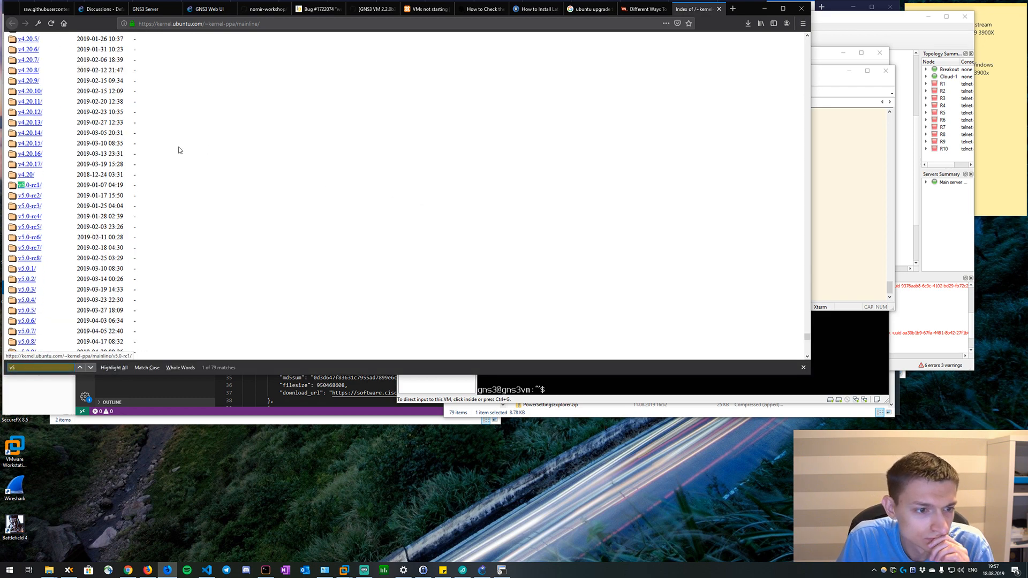
scroll(178, 150, down, 20)
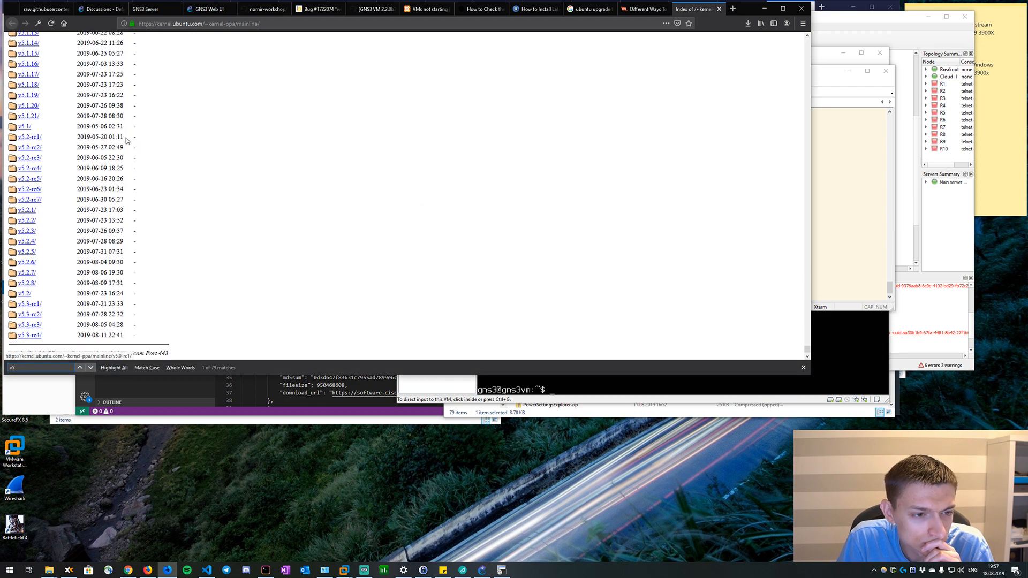
click(25, 294)
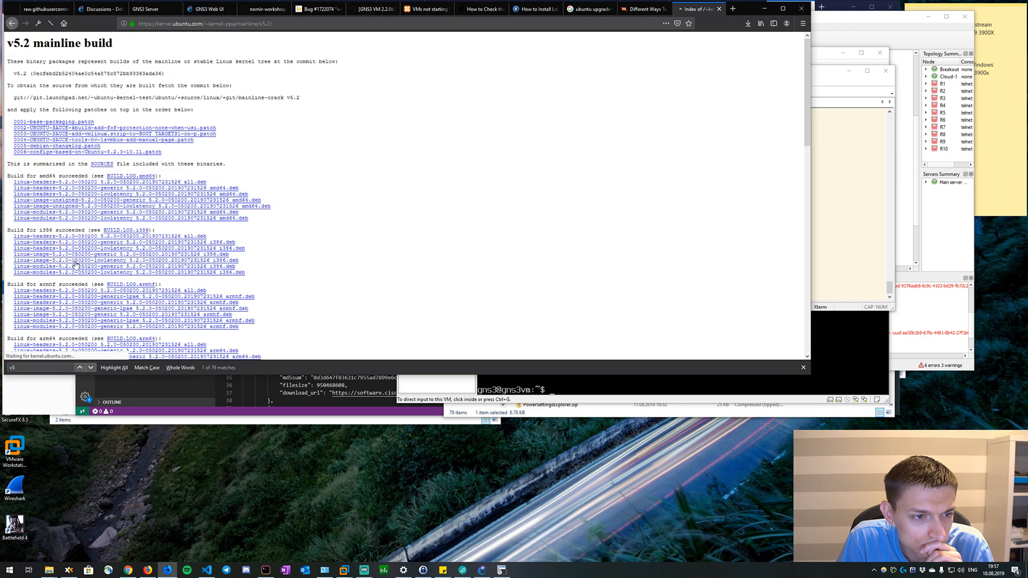
Compare the v5.2 build's package list with the kernel upgrade commands in the GNS3 VM issue.
click(428, 9)
click(362, 9)
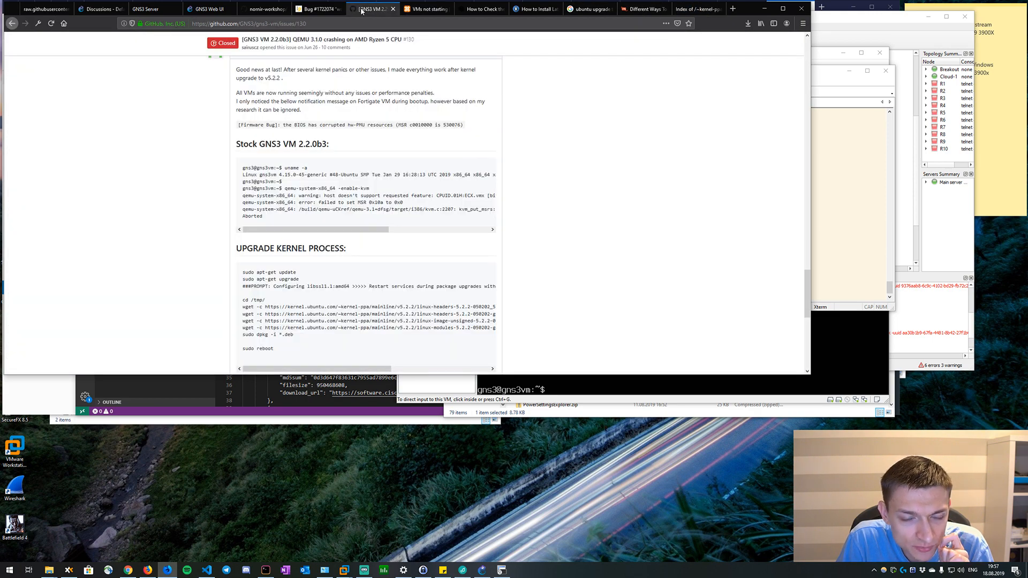
click(696, 9)
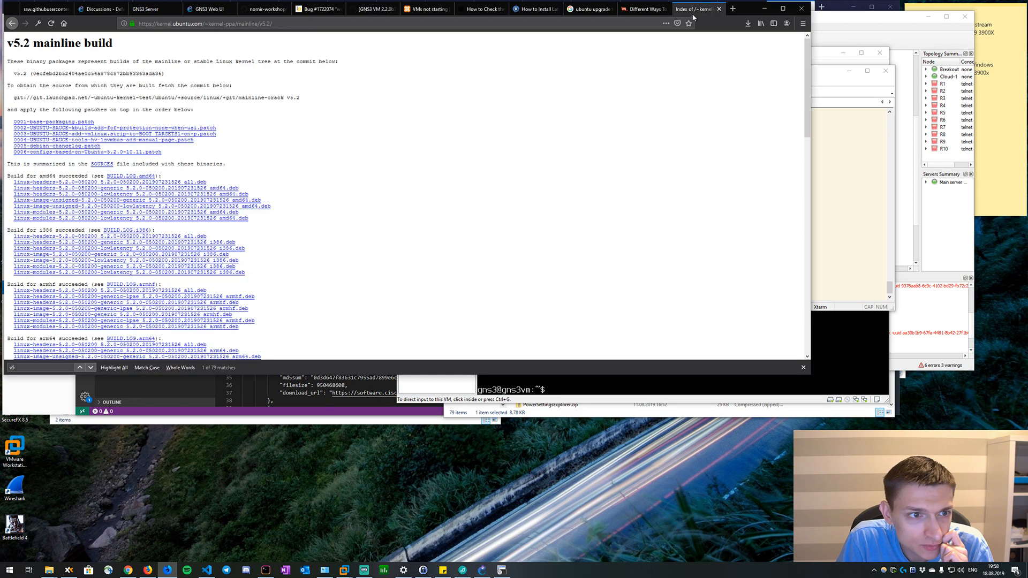
scroll(282, 148, down, 5)
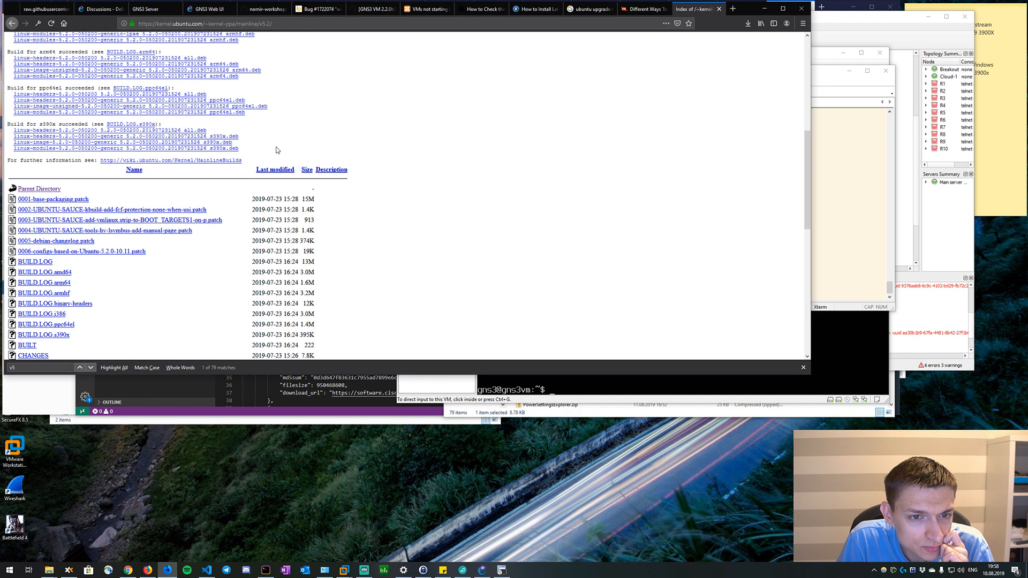
scroll(277, 150, down, 6)
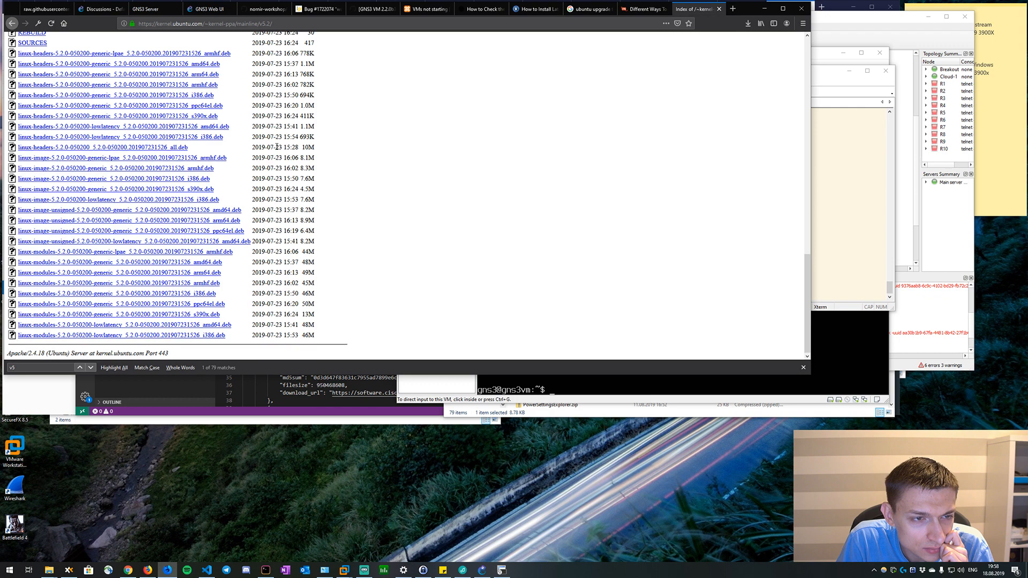
scroll(277, 147, up, 2)
click(640, 10)
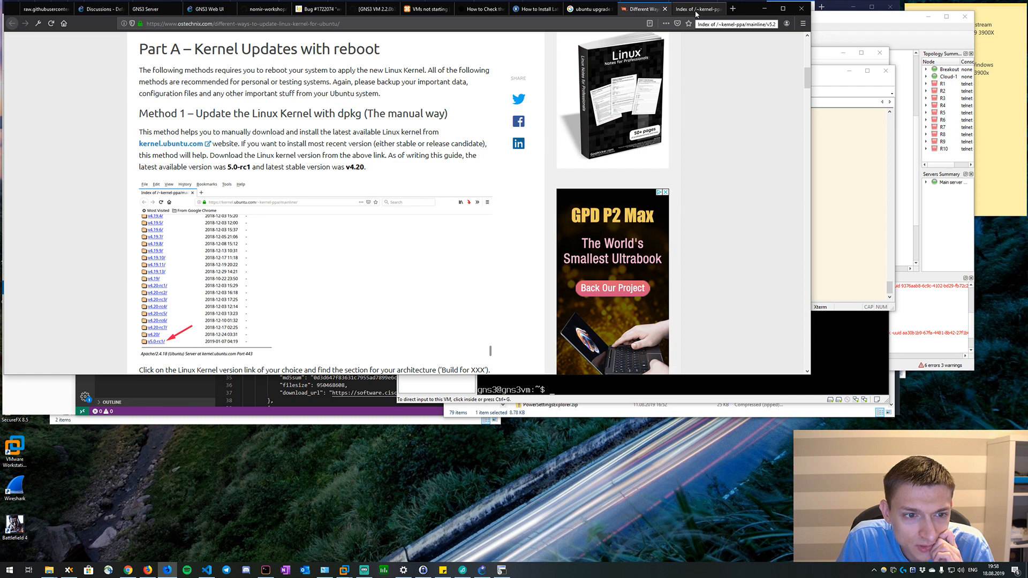
click(696, 14)
scroll(232, 143, down, 3)
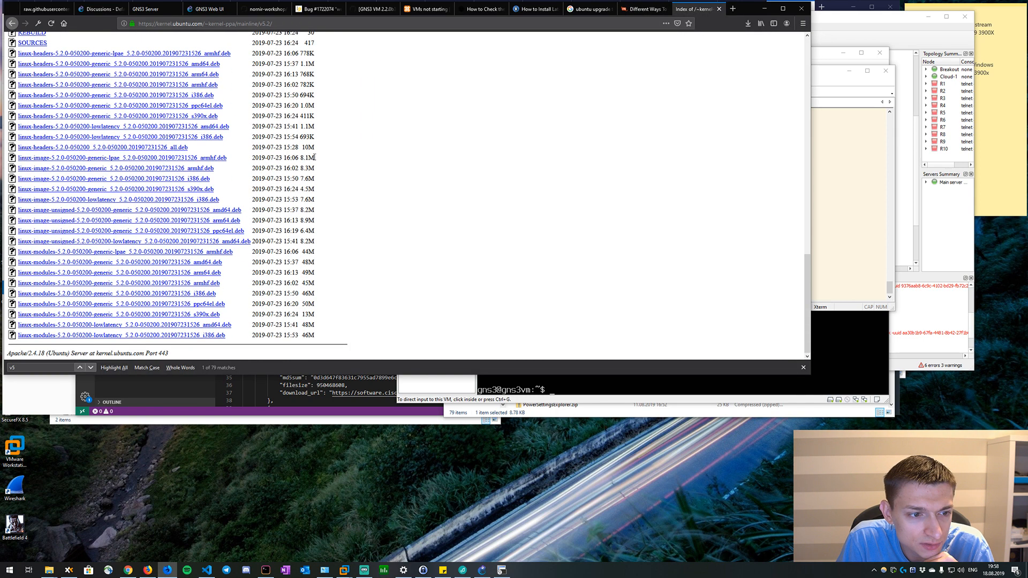
Return to the mainline kernel index and open the v5.2.8 build.
key(alt+Left)
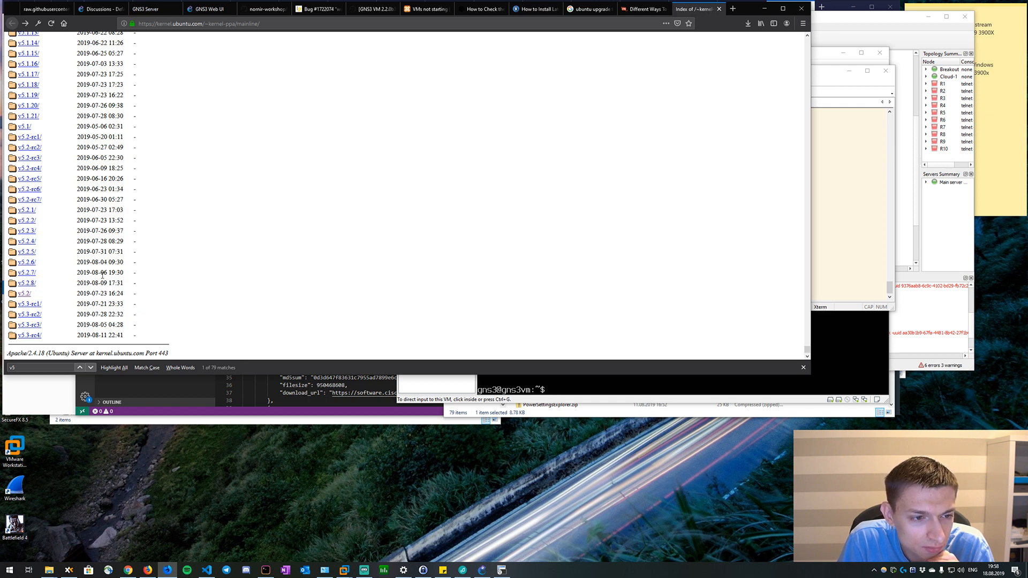
click(29, 283)
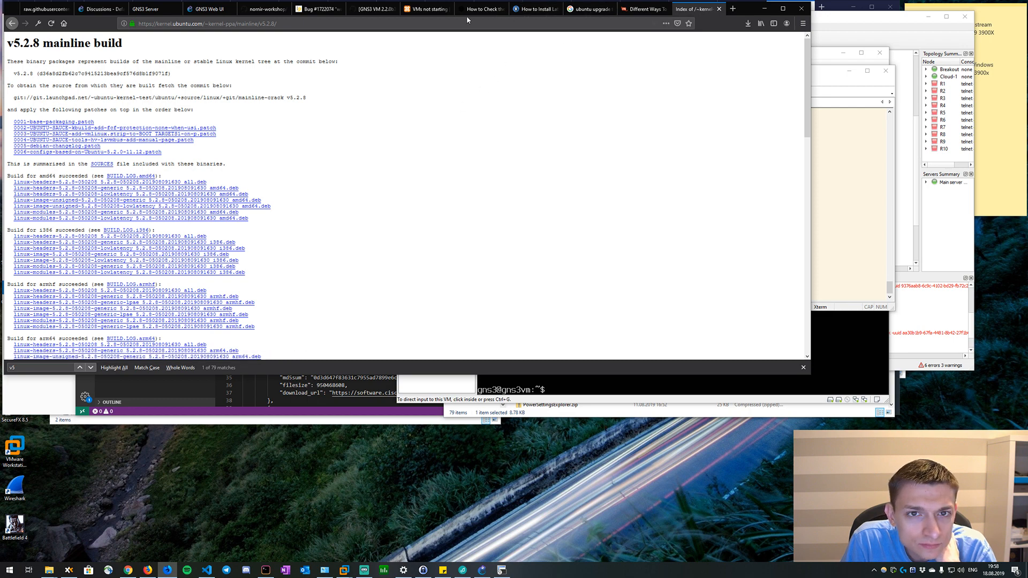
Go back to the GNS3 VM issue and review the upgrade kernel process and the checks made after the upgrade.
click(372, 9)
scroll(358, 156, down, 1)
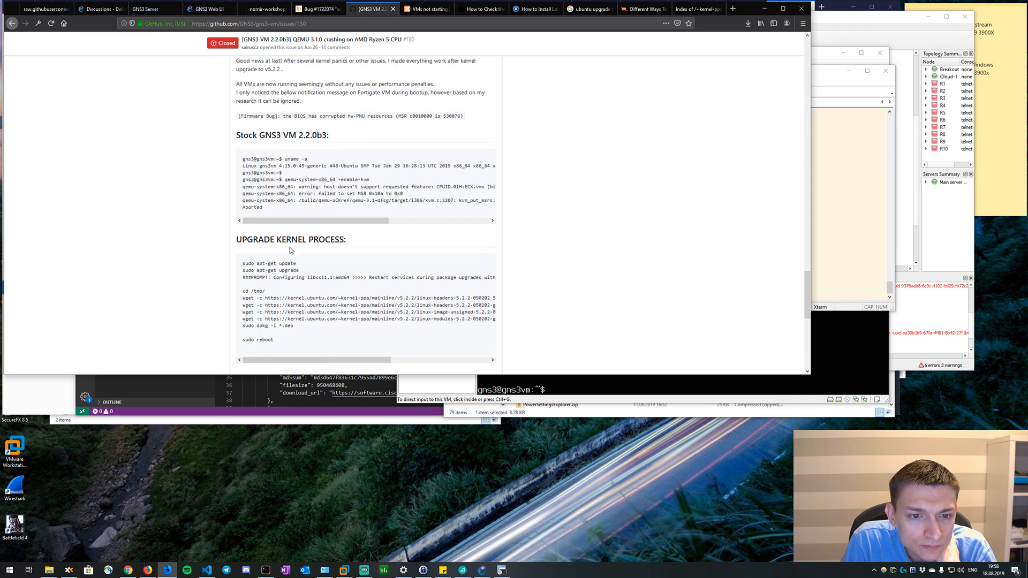
drag(292, 310, 237, 223)
right_click(255, 233)
click(211, 225)
scroll(209, 224, down, 2)
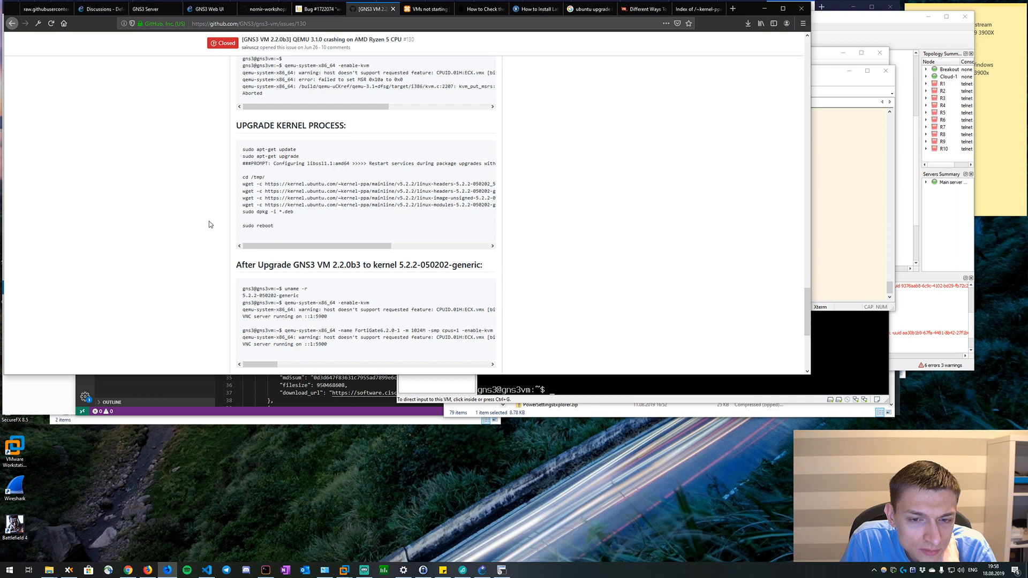
scroll(288, 201, down, 2)
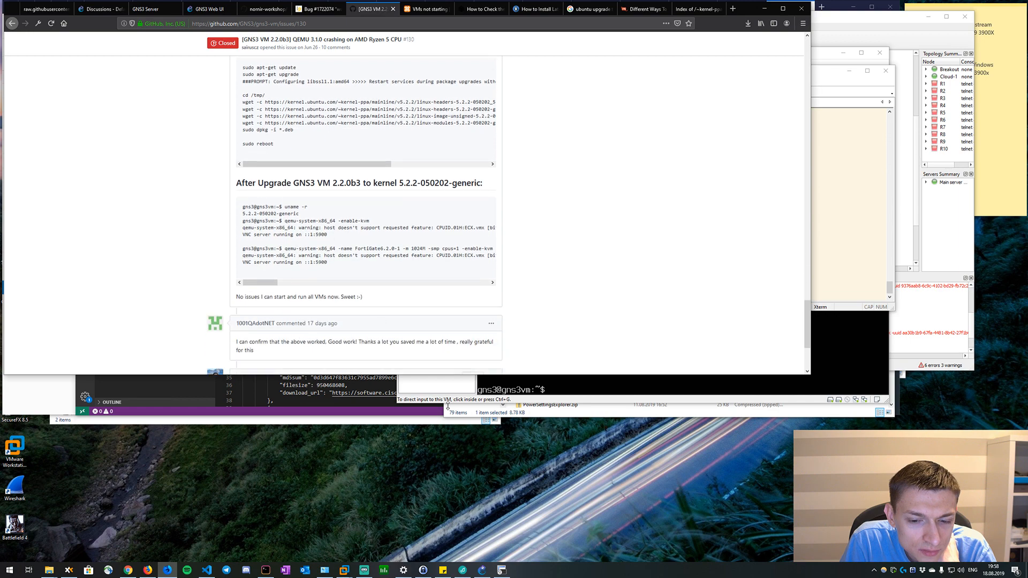
Bring up the GNS3 window with the 10-csrs project and close it.
click(481, 571)
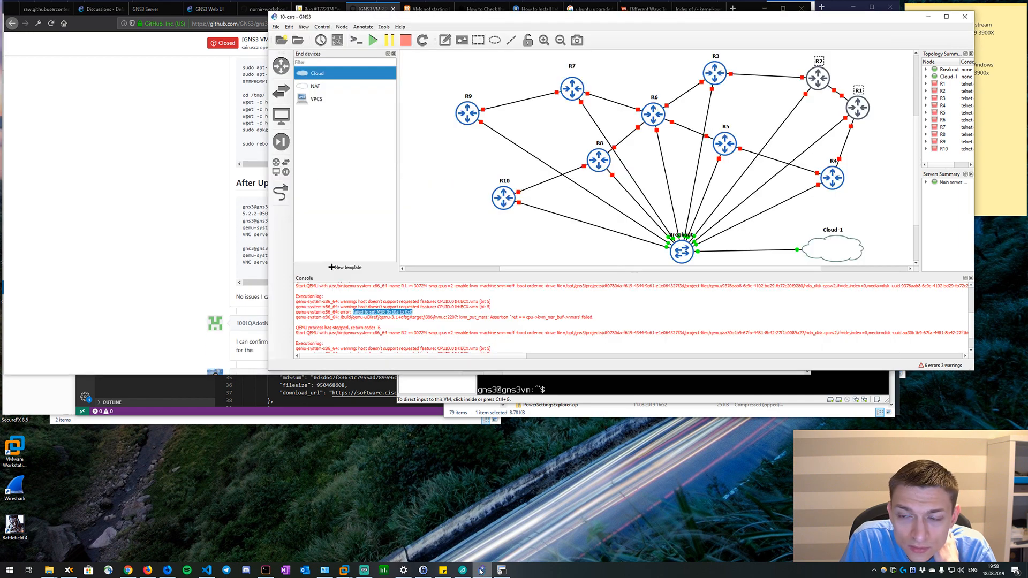
click(965, 17)
click(619, 205)
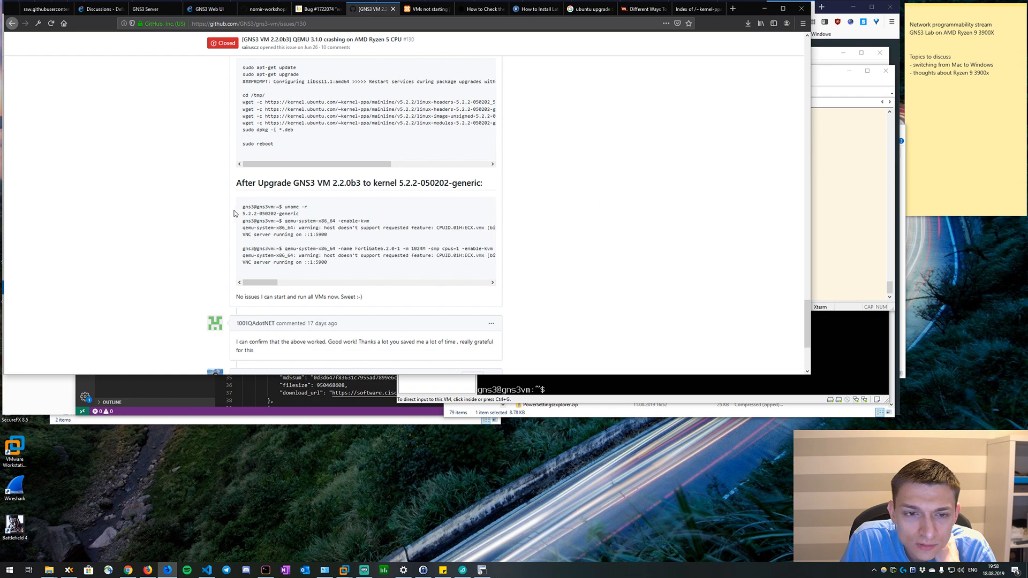
Copy the whole upgrade kernel process block from the GNS3 VM issue, from "sudo apt-get update" to "sudo reboot".
scroll(288, 149, up, 3)
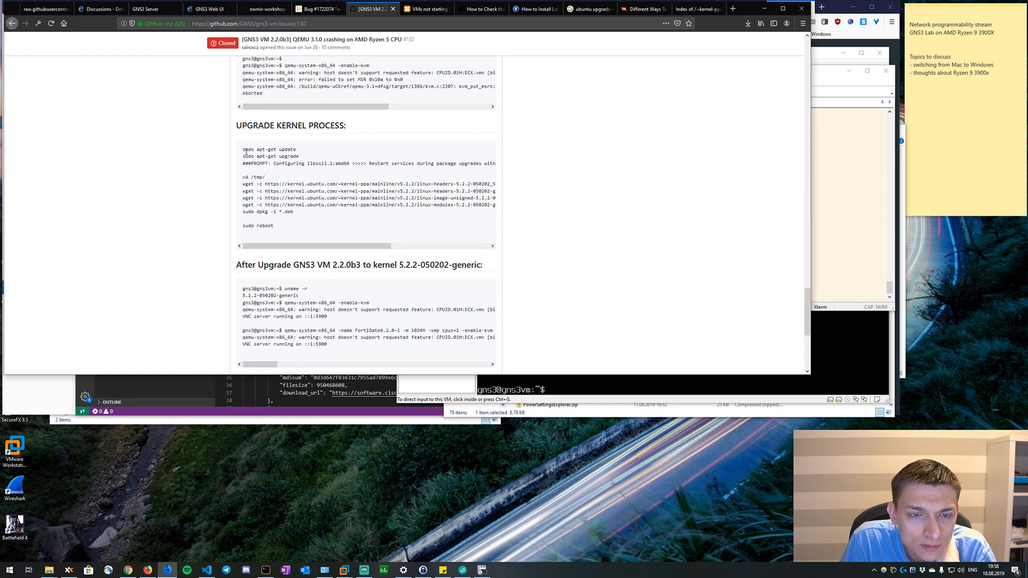
drag(242, 149, 275, 227)
right_click(287, 180)
click(300, 190)
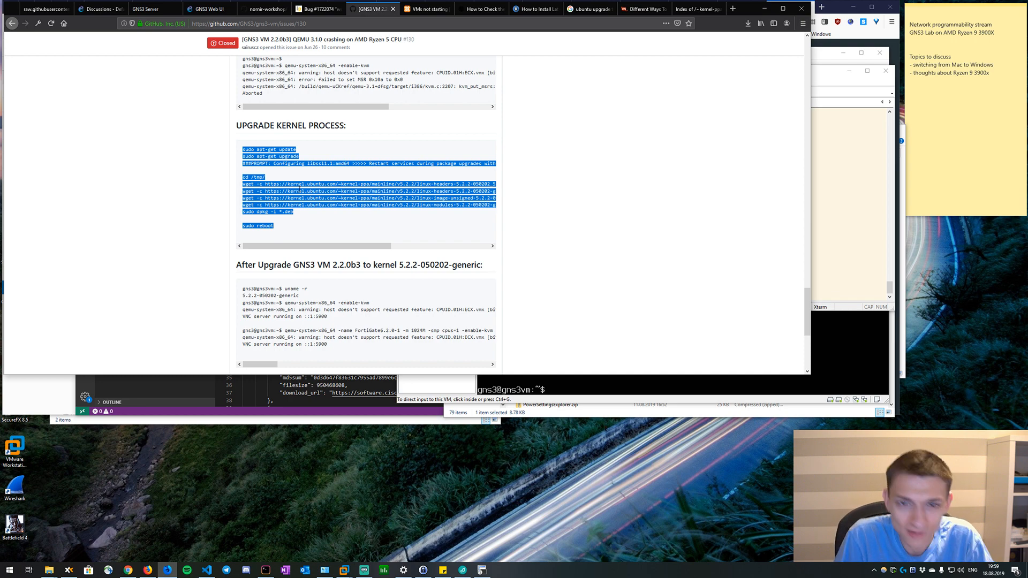
right_click(336, 197)
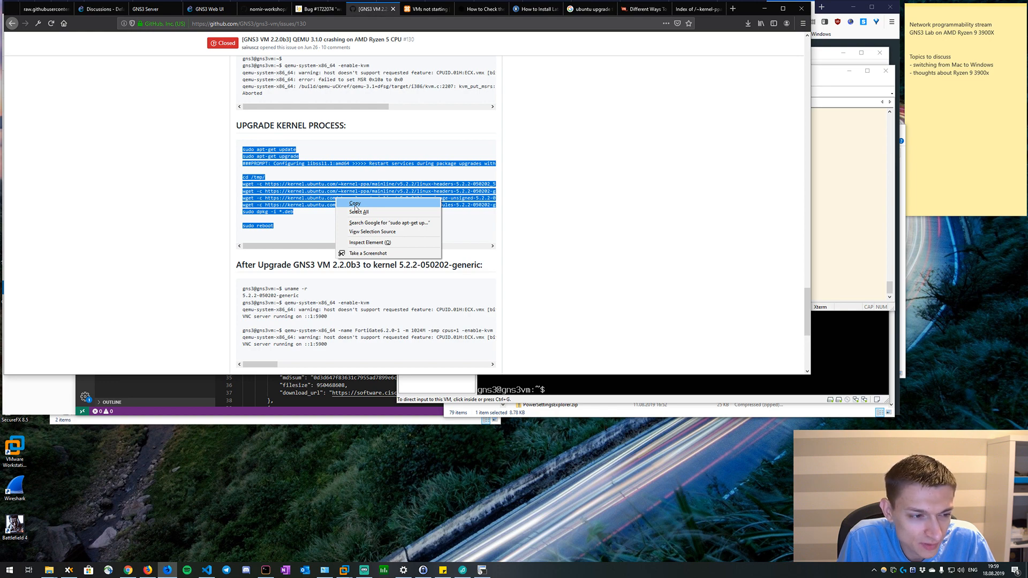
click(354, 203)
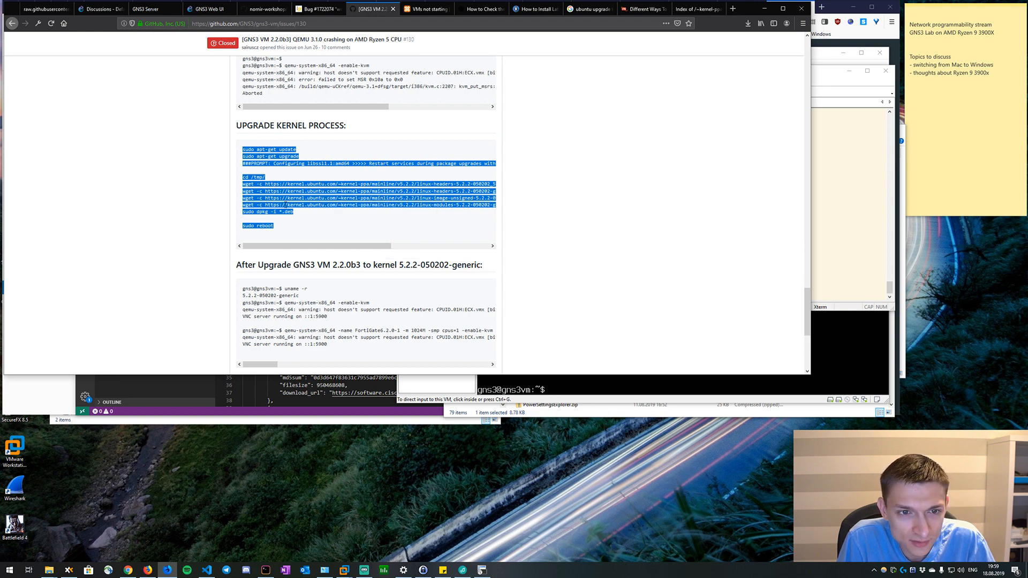
drag(284, 231, 239, 149)
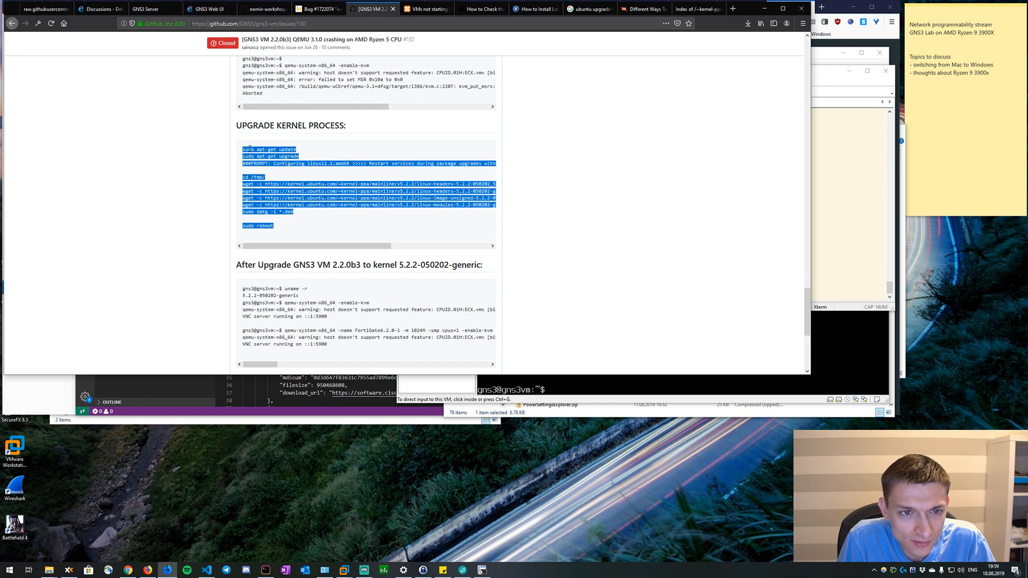
right_click(249, 148)
click(265, 154)
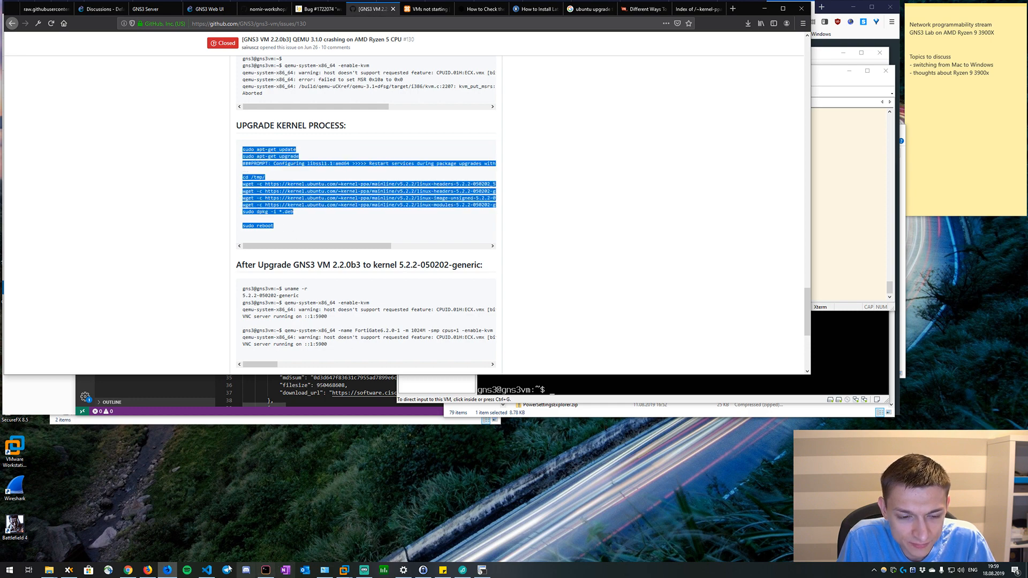
Switch to Visual Studio Code and close the cisco-csr1000v.gns3a file, keeping the blank Untitled-6 file open.
click(207, 570)
click(636, 180)
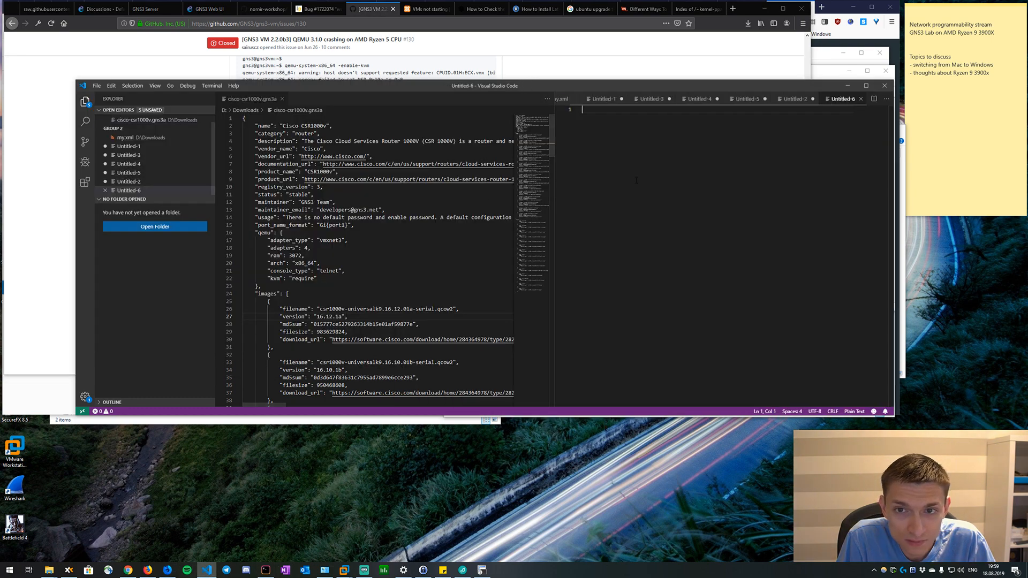
key(Return)
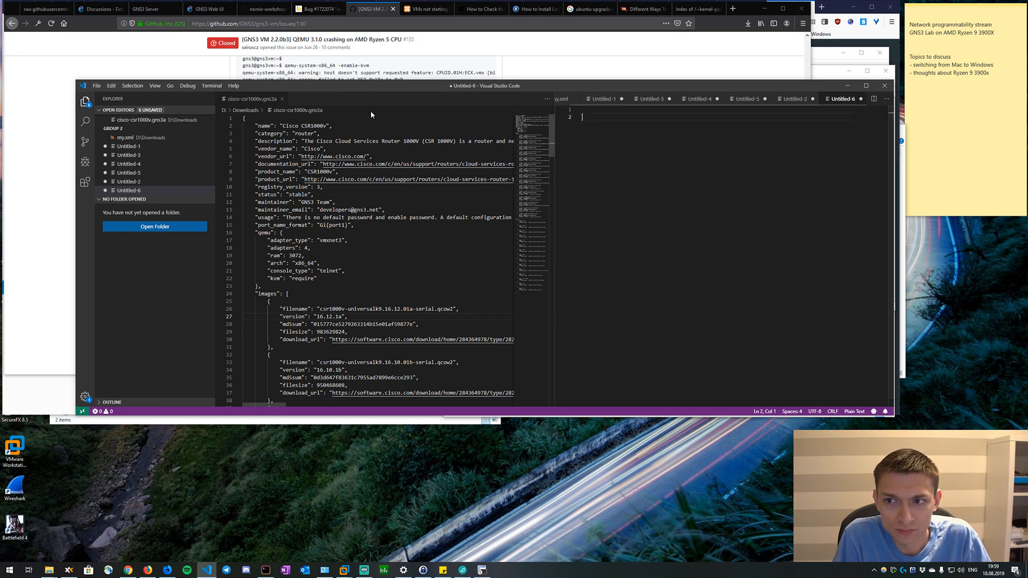
click(279, 104)
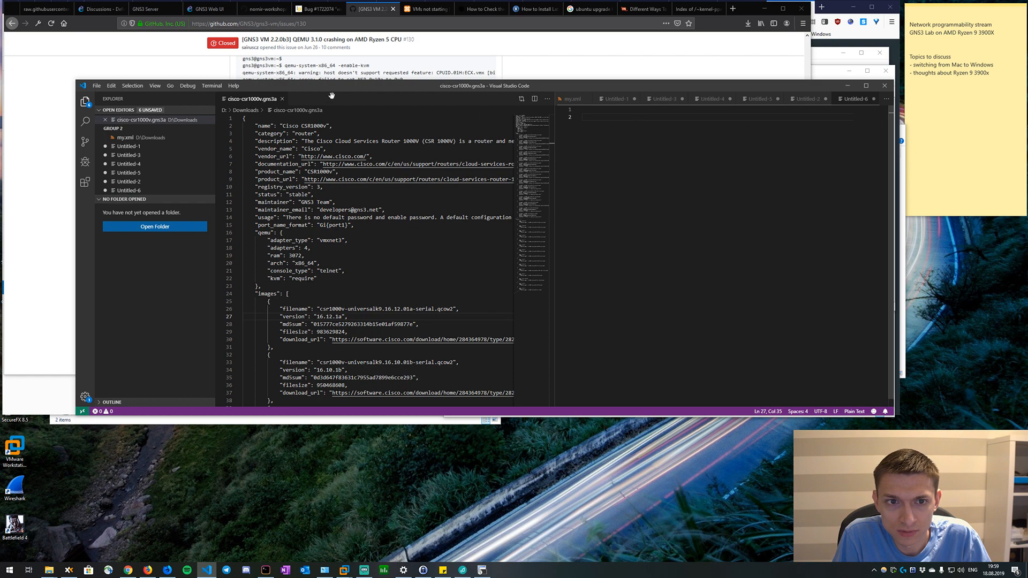
click(281, 100)
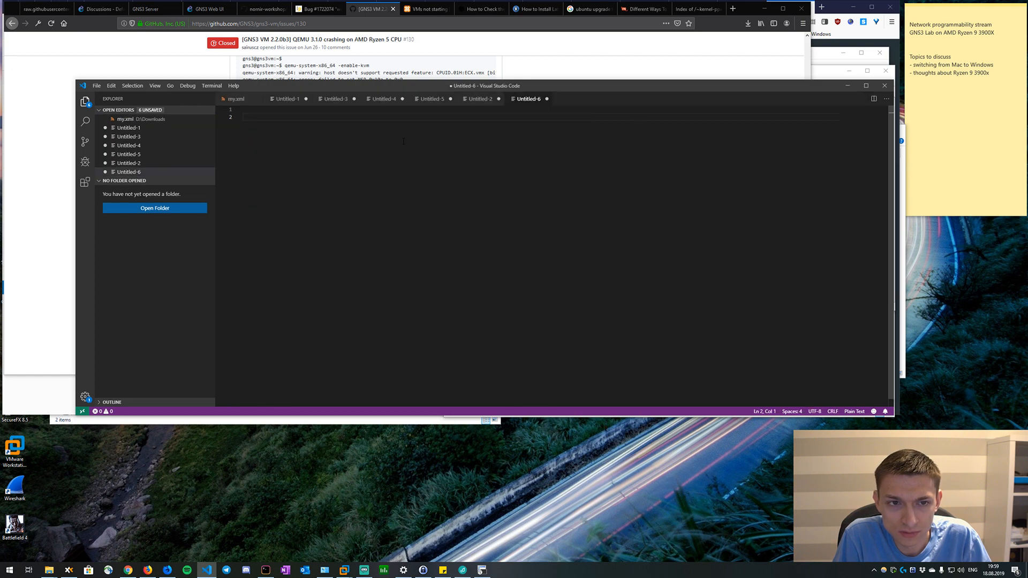
Copy the upgrade kernel commands from the GNS3 VM issue and paste them into Untitled-6 below a few blank lines.
key(Return)
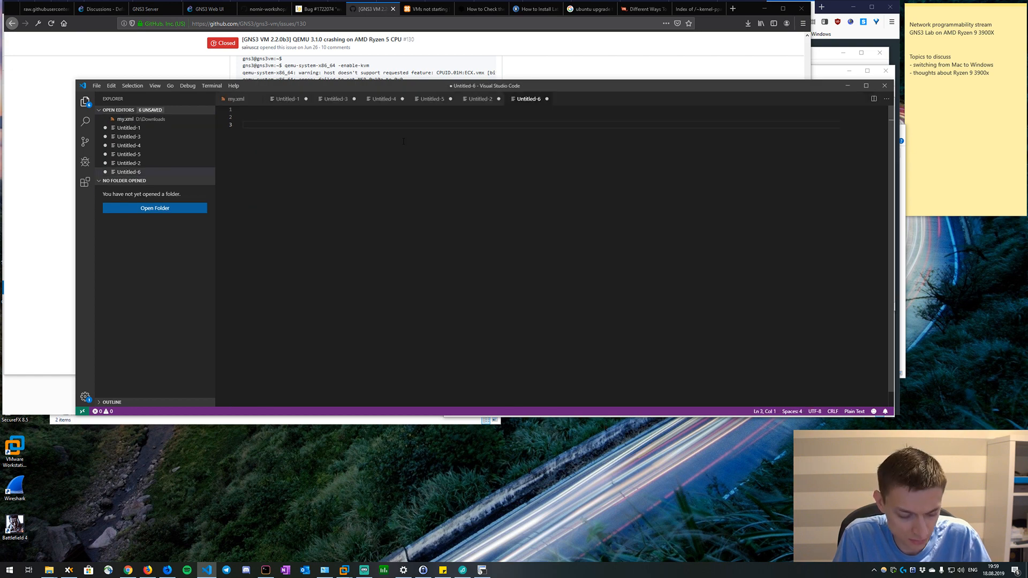
key(alt+Tab)
triple_click(383, 152)
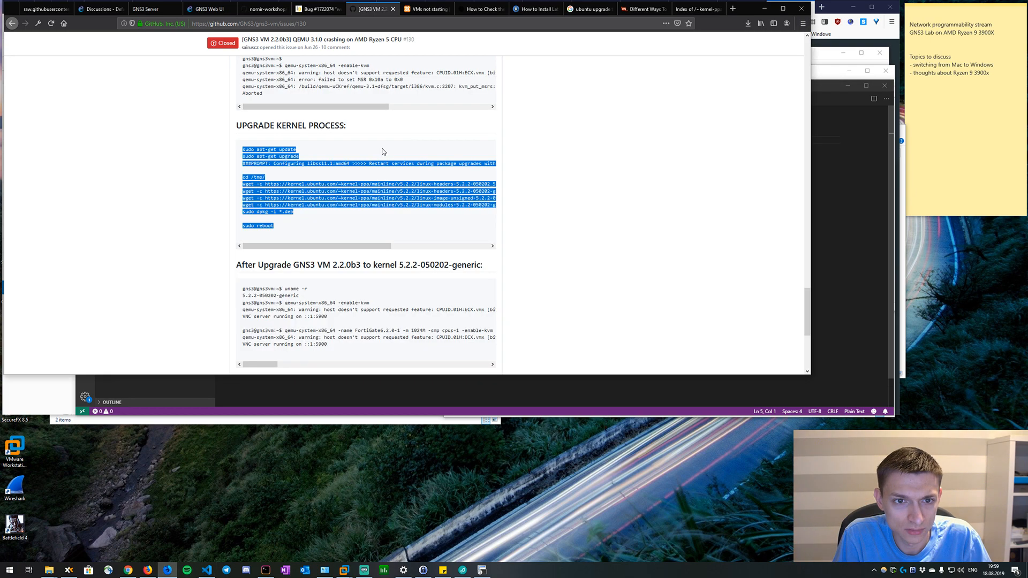
key(ctrl+c)
key(alt+Tab)
key(ctrl+v)
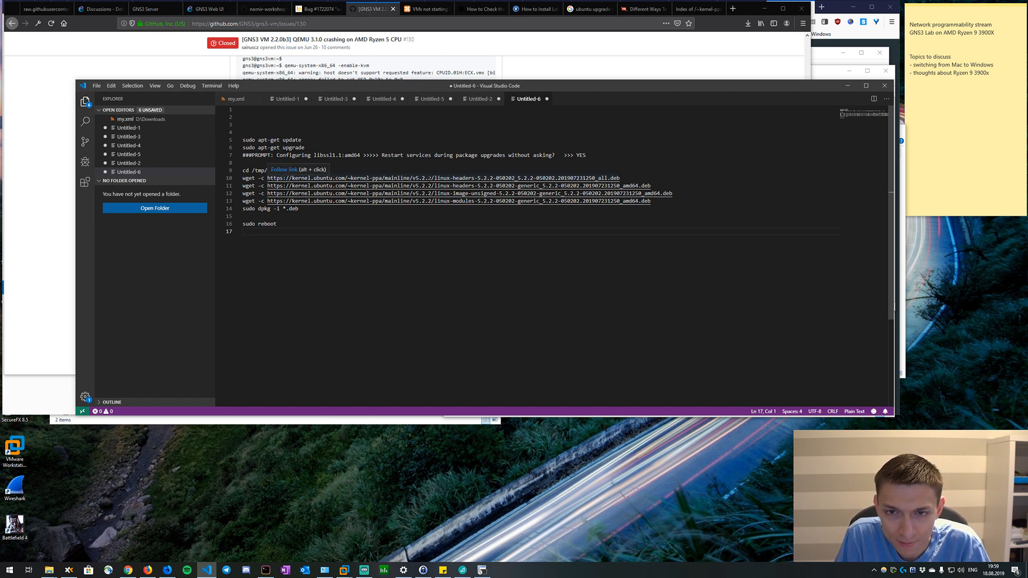
Check the v5.2.8 mainline build page and duplicate the four wget lines below "sudo reboot" in Untitled-6.
click(718, 10)
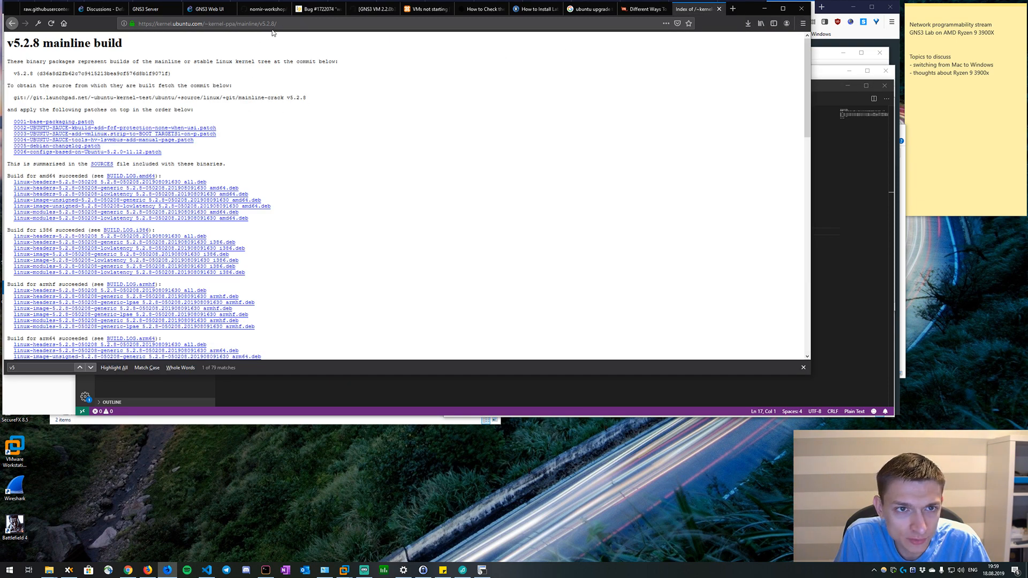
click(847, 167)
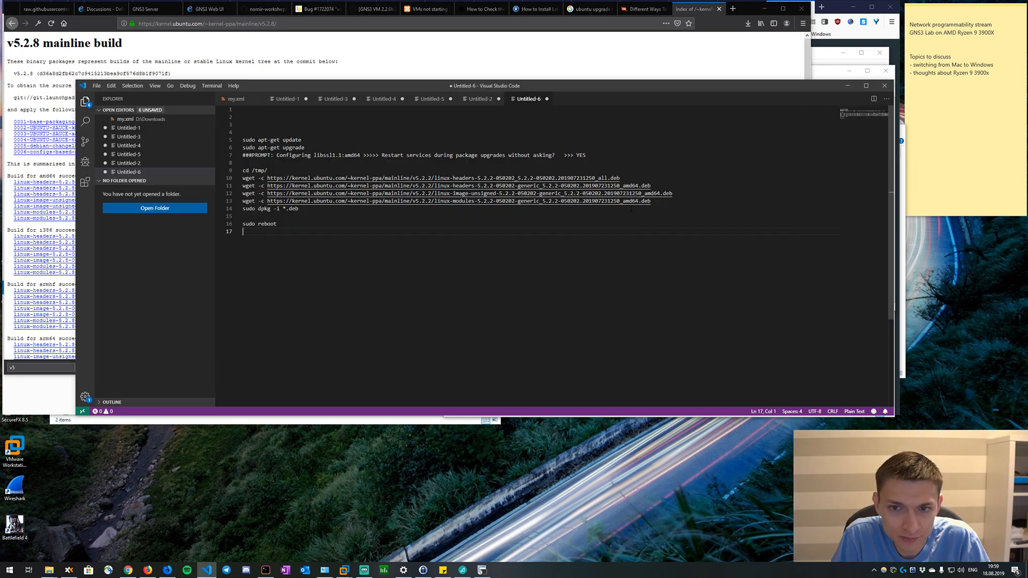
drag(670, 204, 243, 178)
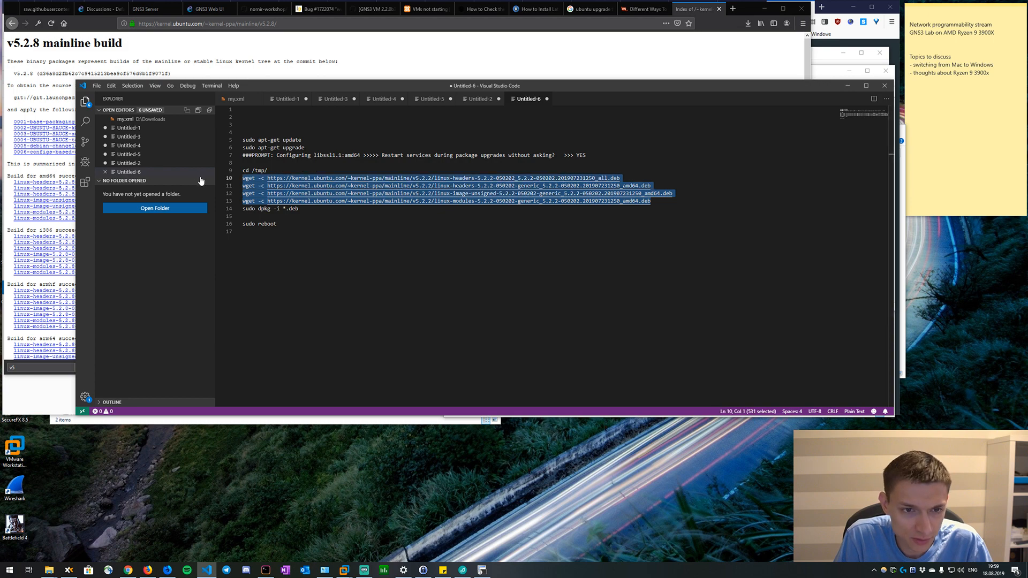
click(265, 240)
key(Return)
key(ctrl+v)
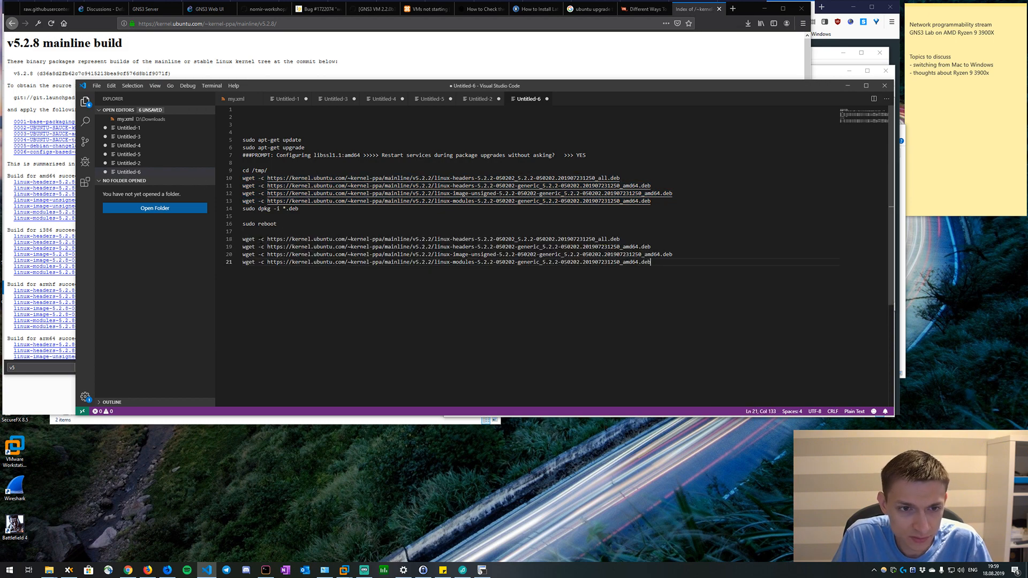
key(Return)
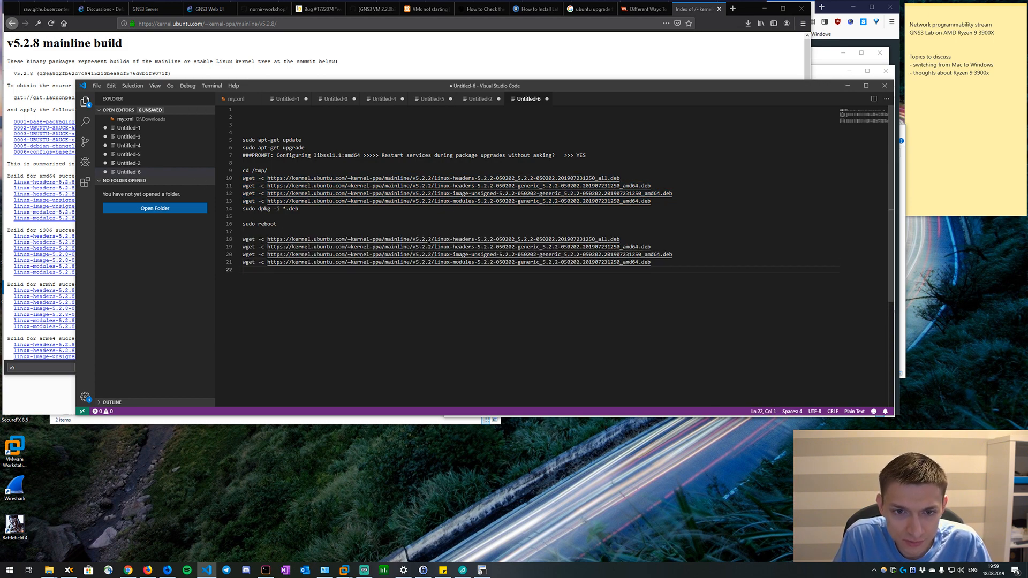
Change the version folder in the four duplicated wget URLs to v5.2.8.
double_click(430, 239)
text(8)
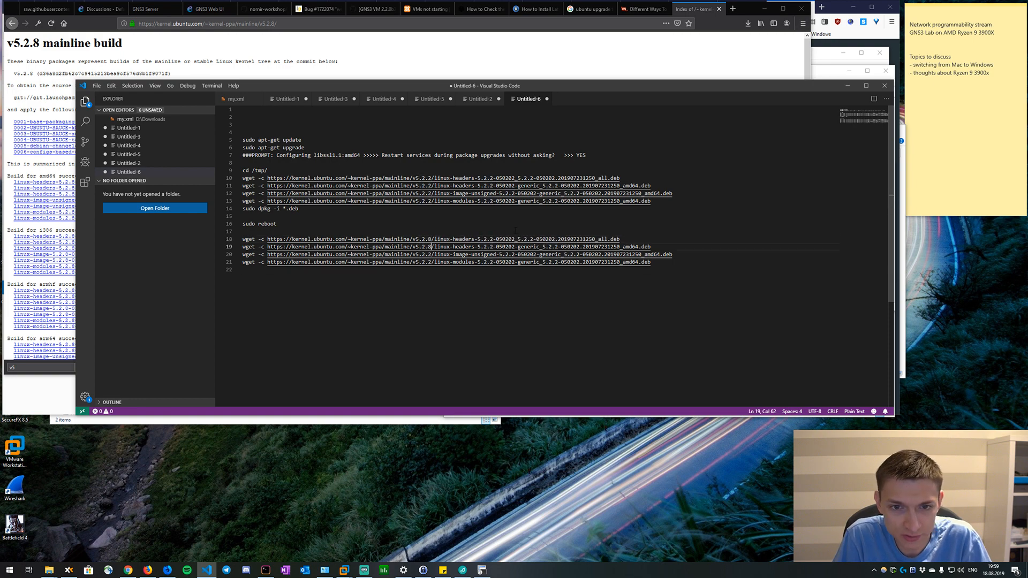
key(BackSpace)
text(8)
key(Down)
key(BackSpace)
text(8)
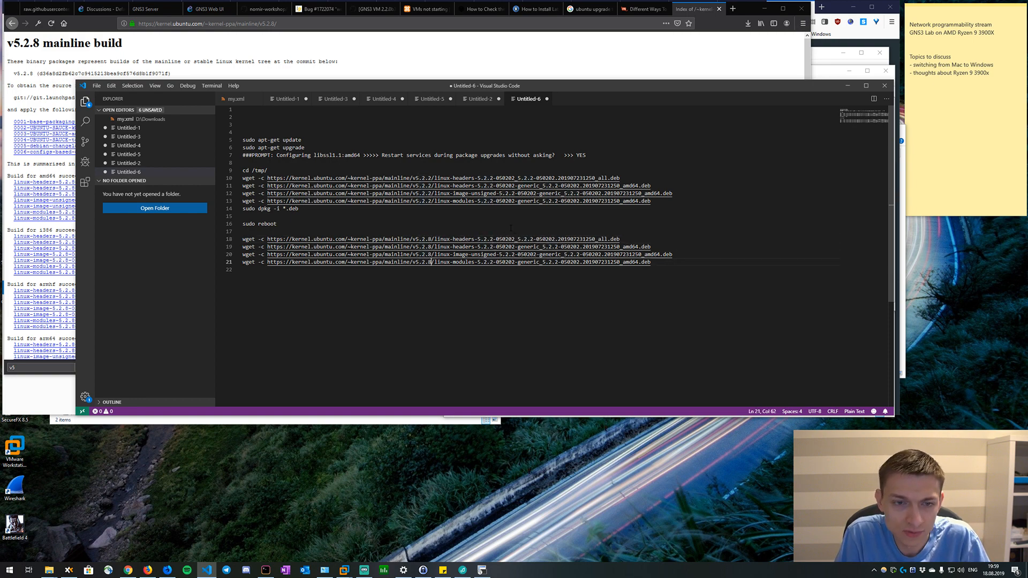
Replace the first duplicated wget URL with the v5.2.8 amd64 build's link to linux-headers-5.2.8-050208_5.2.8-050208.201908091630_all.deb.
key(alt+Tab)
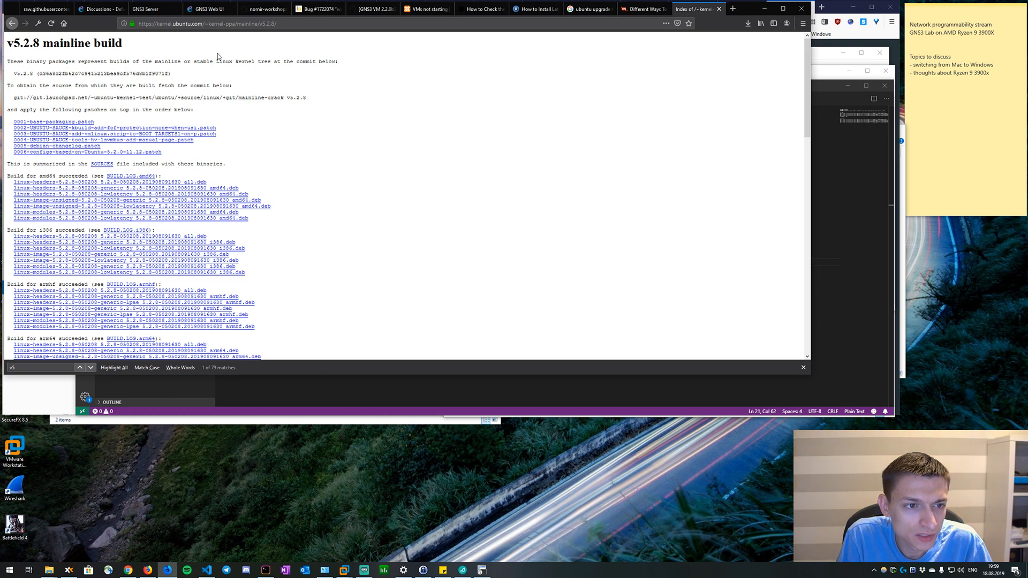
key(alt+Tab)
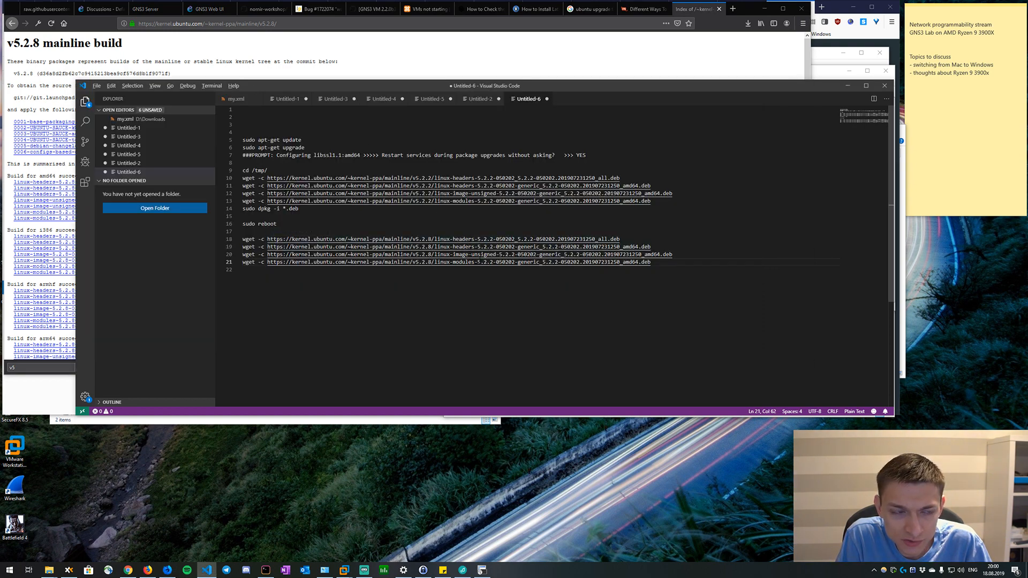
key(alt+Tab)
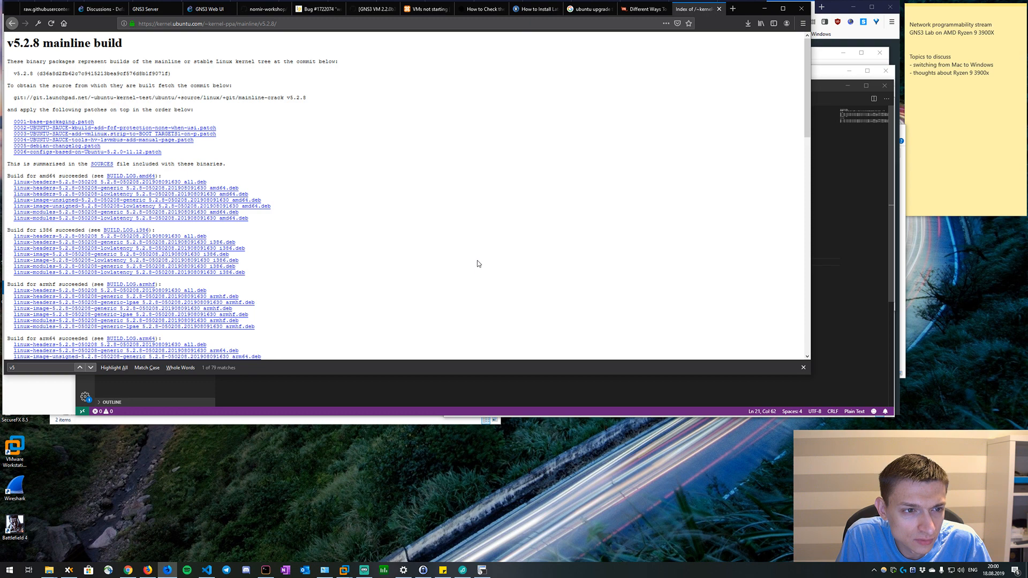
scroll(477, 261, down, 2)
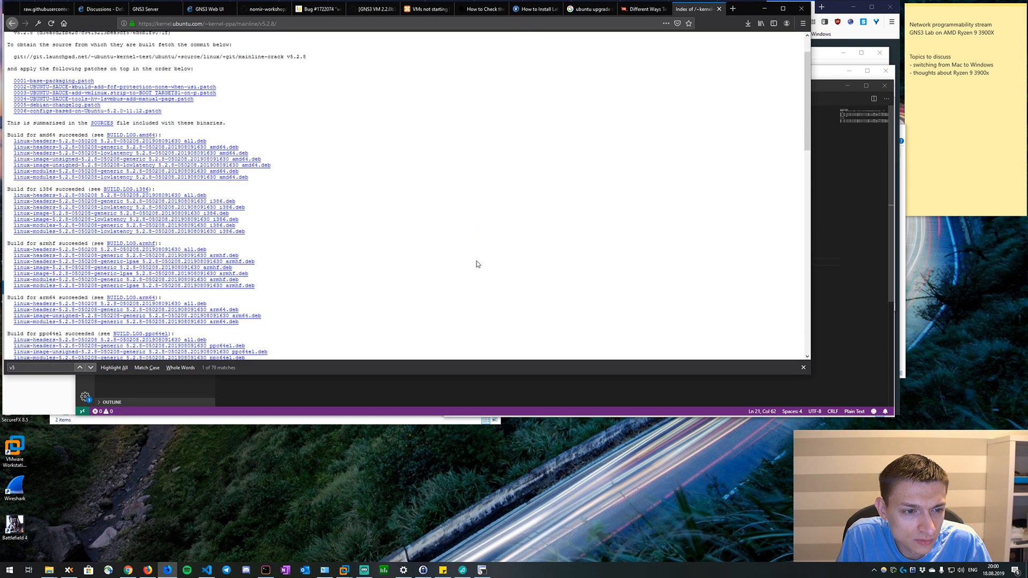
scroll(478, 263, up, 2)
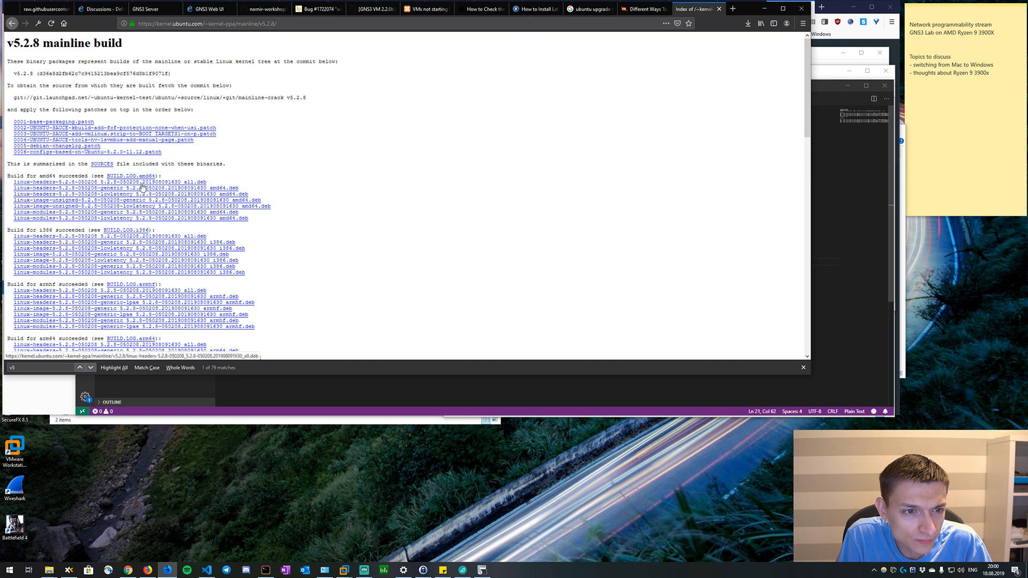
key(alt+Tab)
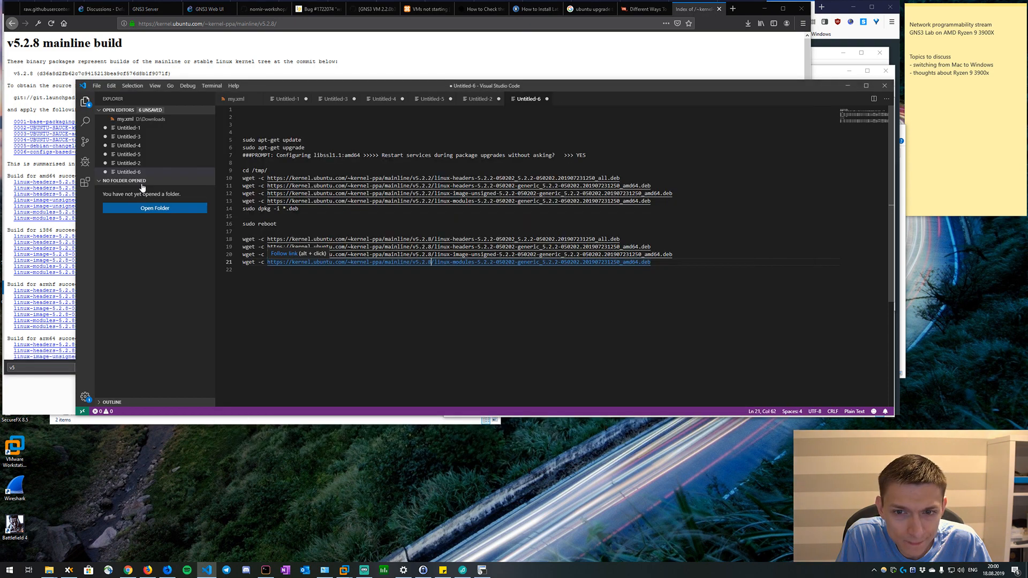
key(alt+Tab)
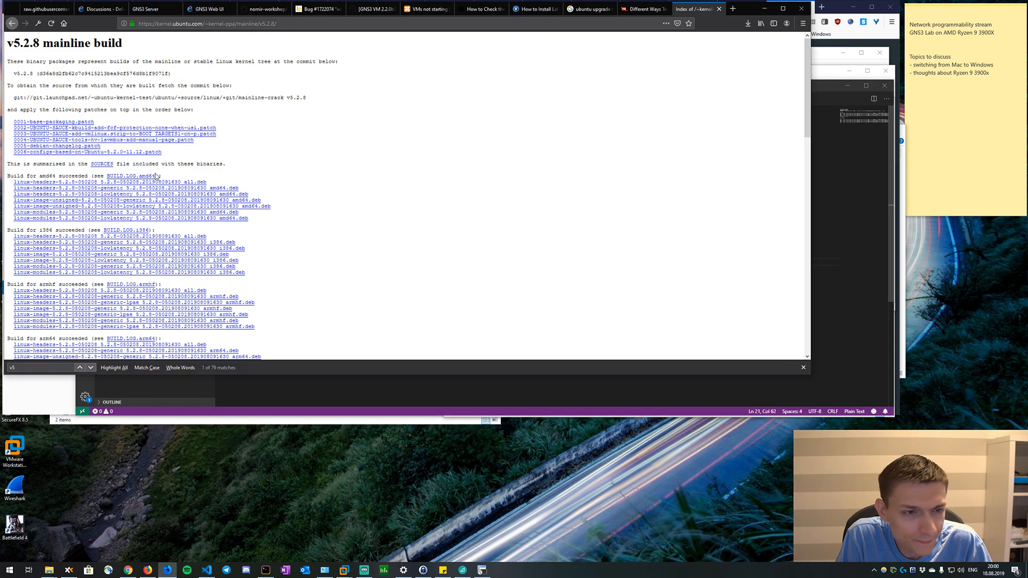
right_click(37, 182)
click(72, 241)
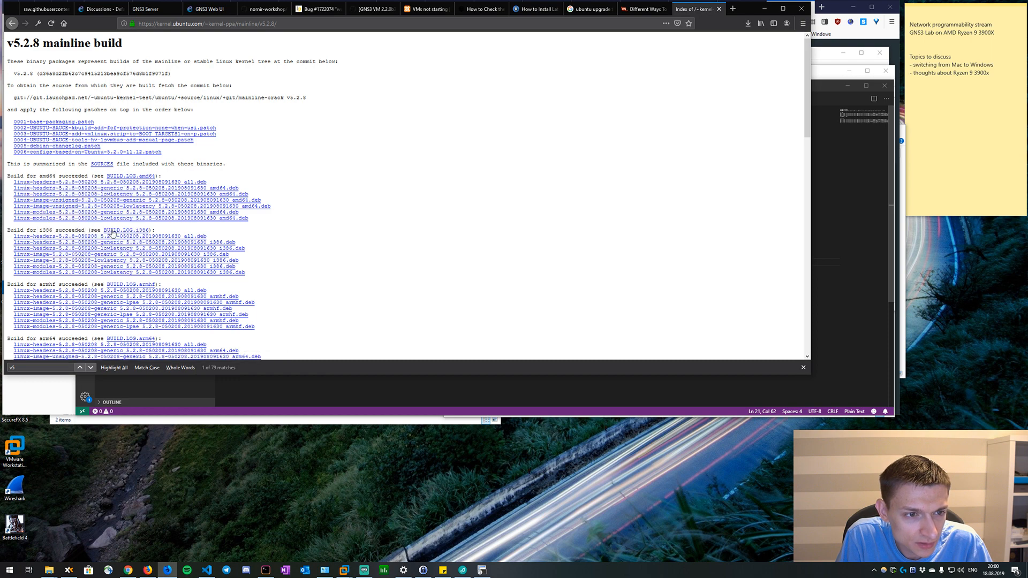
key(alt+Tab)
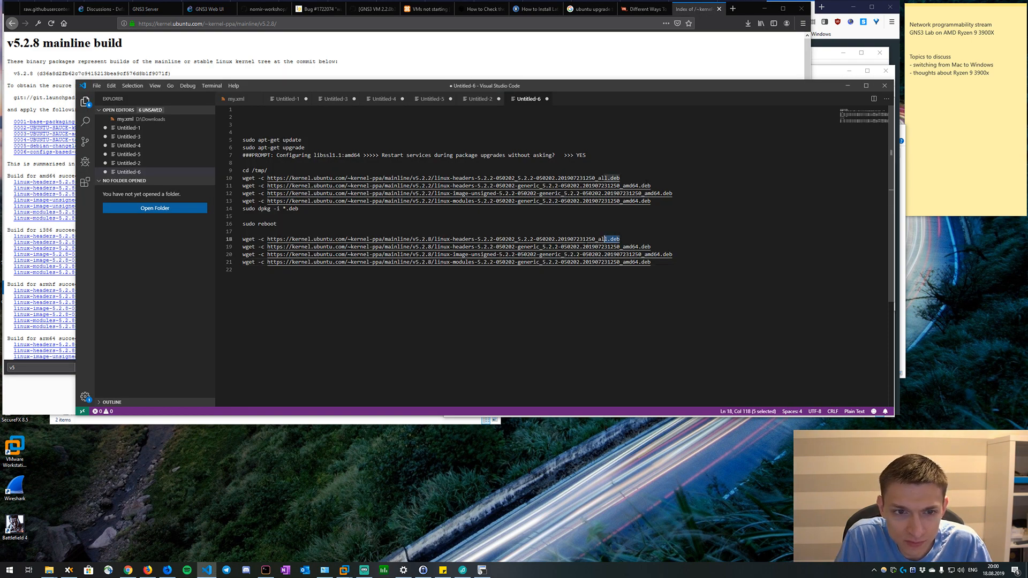
drag(620, 239, 267, 239)
key(ctrl+v)
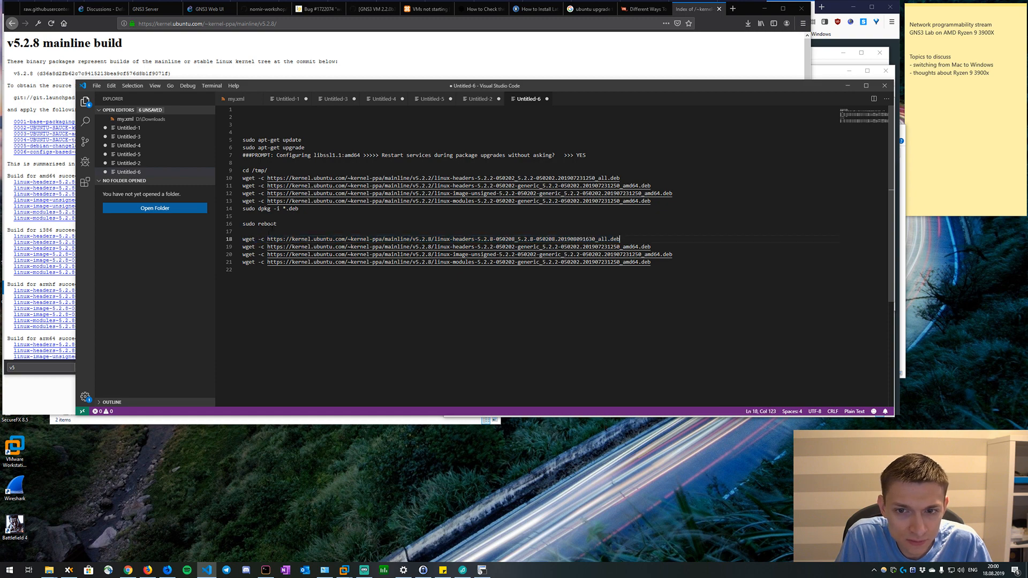
Replace the second duplicated wget URL with the link to linux-headers-5.2.8-050208-generic_5.2.8-050208.201908091630_amd64.deb.
key(alt+Tab)
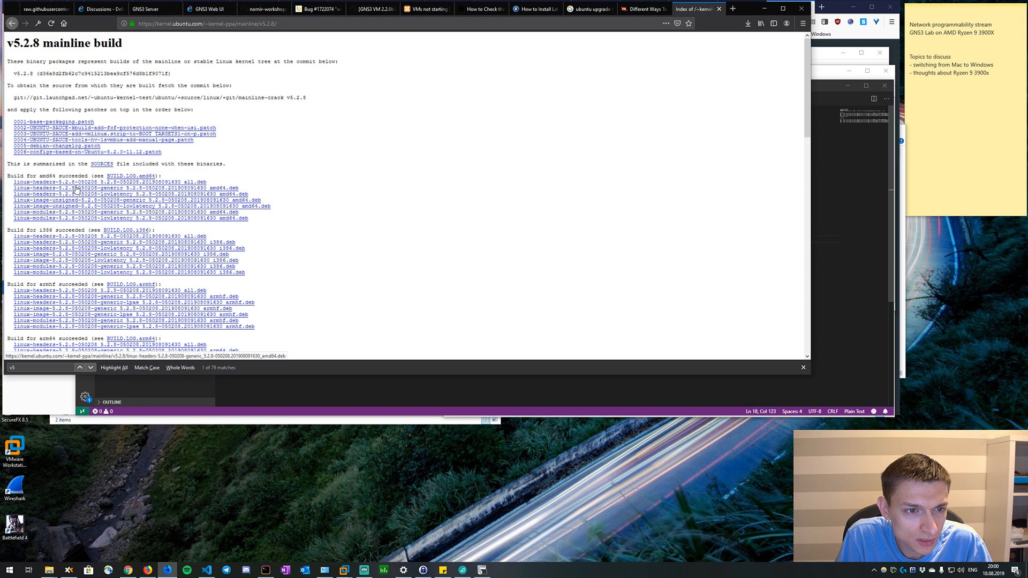
key(alt+Tab)
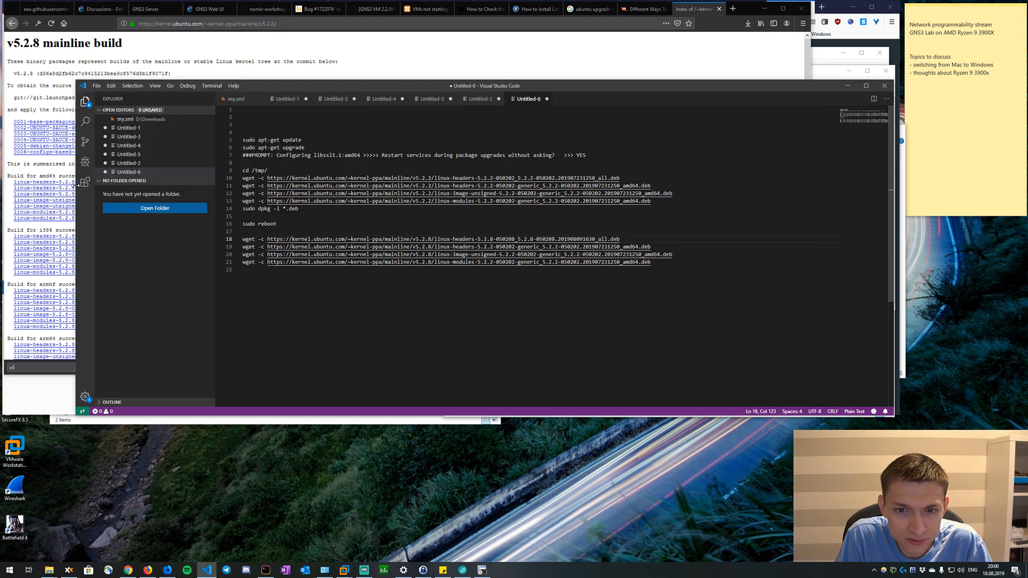
key(alt+Tab)
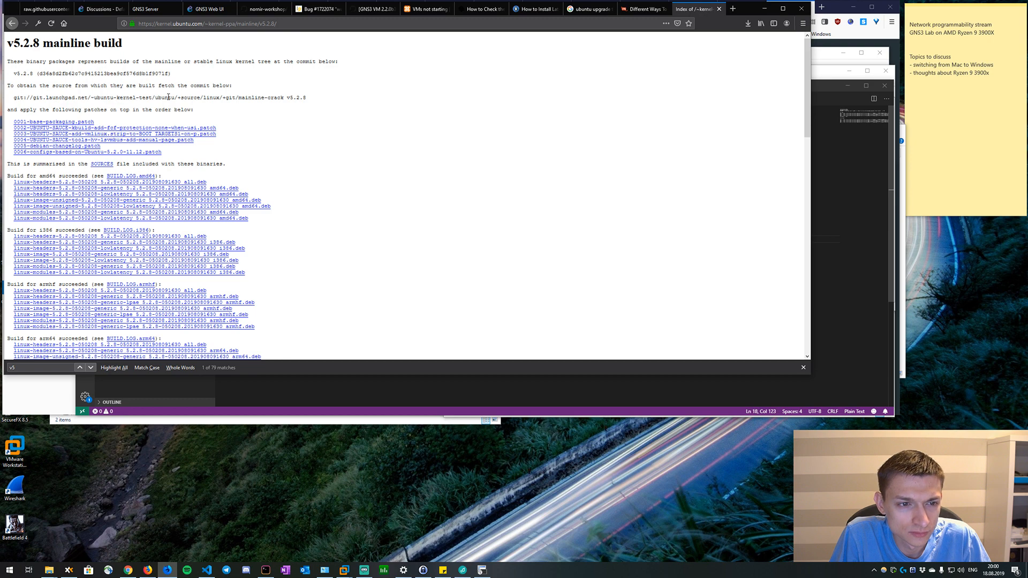
key(alt+Tab)
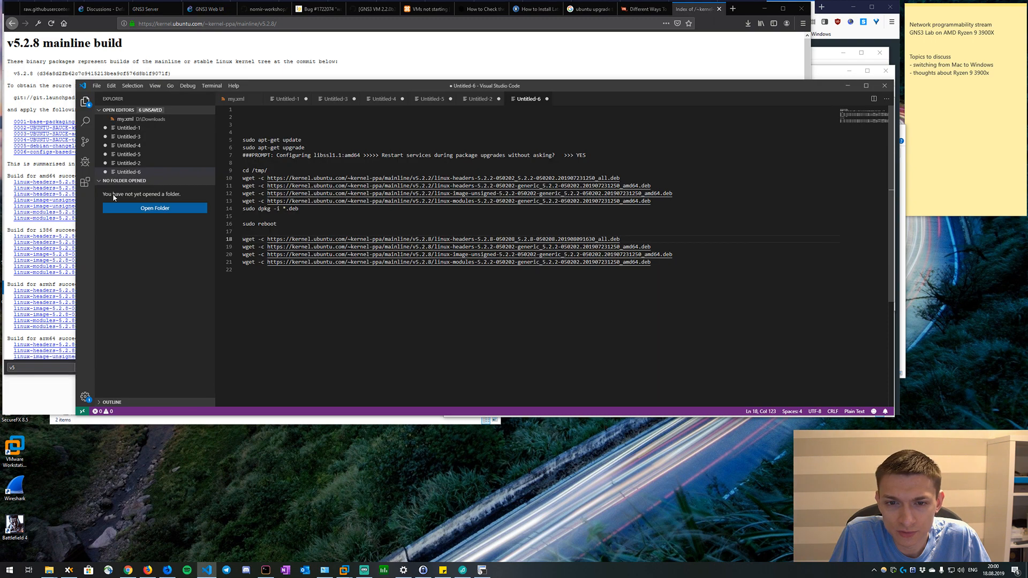
key(alt+Tab)
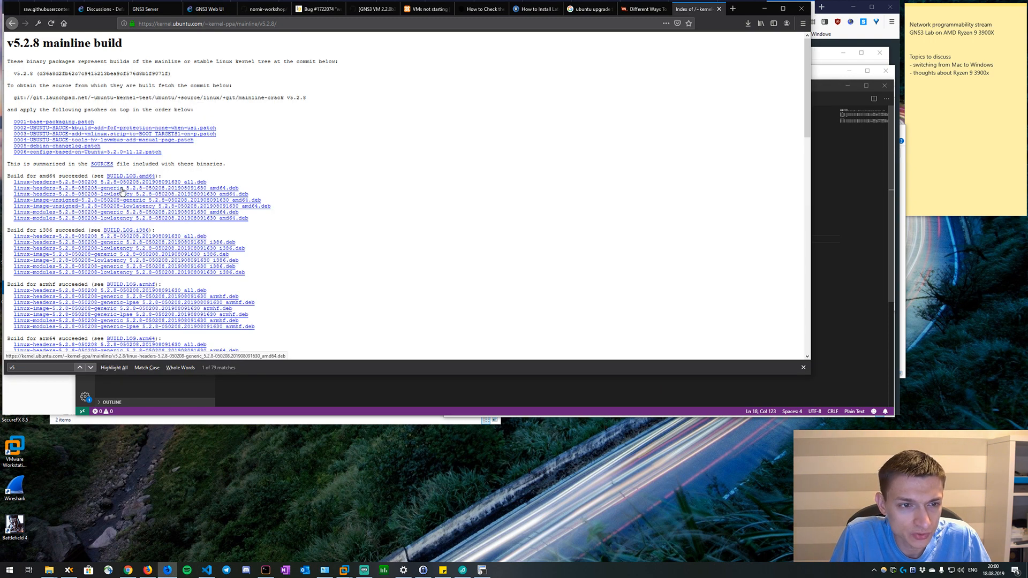
right_click(123, 190)
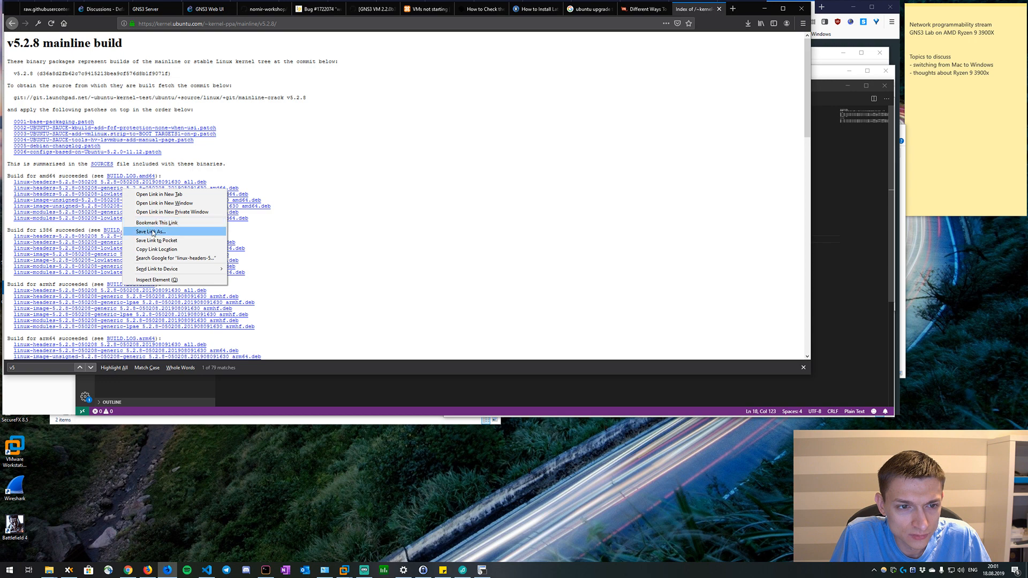
click(154, 249)
key(alt+Tab)
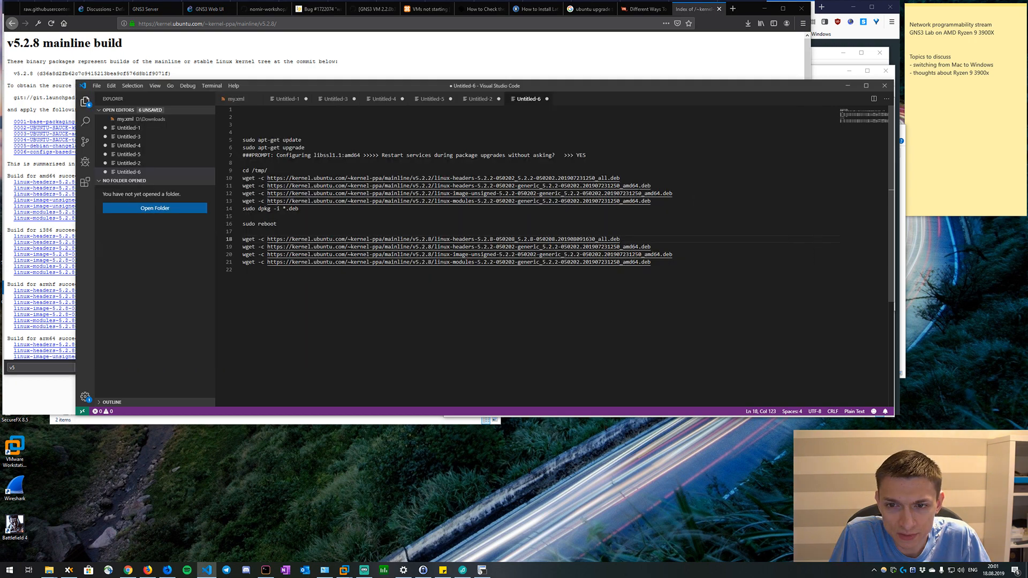
drag(651, 247, 267, 247)
text(https://kernel.ubuntu.com/~kernel-ppa/mainline/v5.2.8/linux-headers-5.2.8-050208-generic_5.2.8-050208.201908091630_amd64.deb)
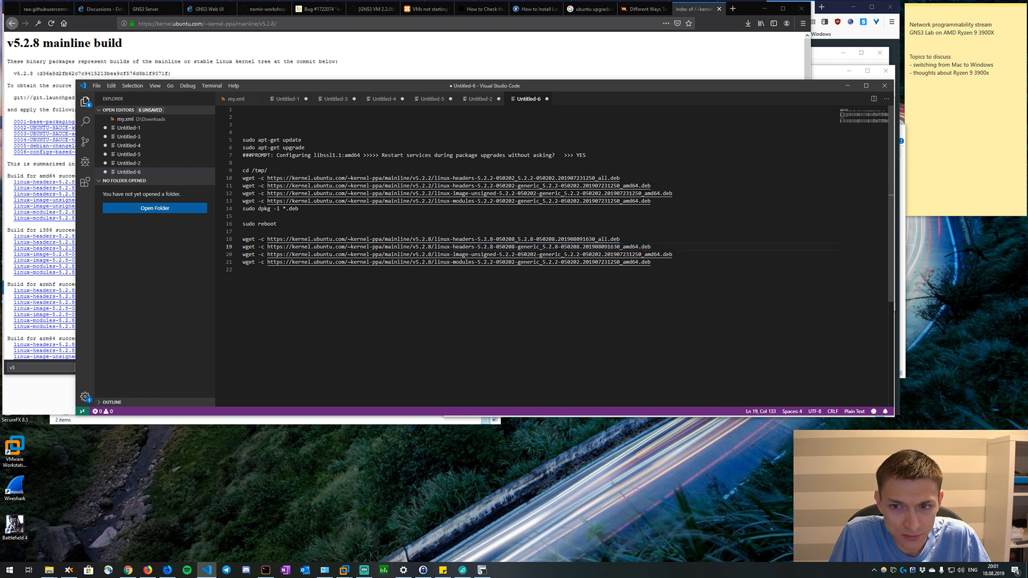
Replace the third duplicated wget URL with the v5.2.8 amd64 build's link to linux-image-unsigned-5.2.8-050208-generic_5.2.8-050208.201908091630_amd64.deb.
key(alt+Tab)
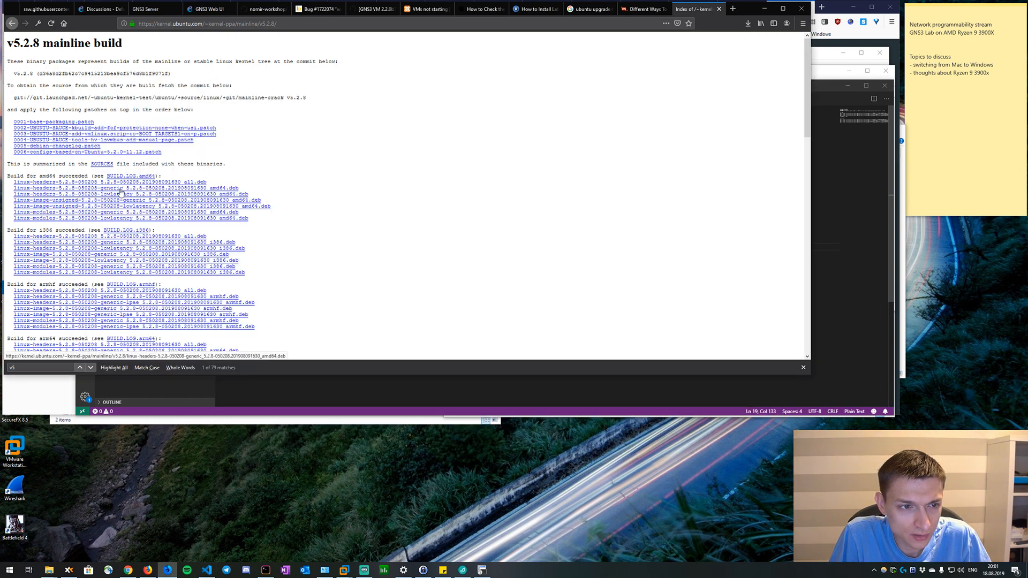
key(alt+Tab)
key(alt+Tab)
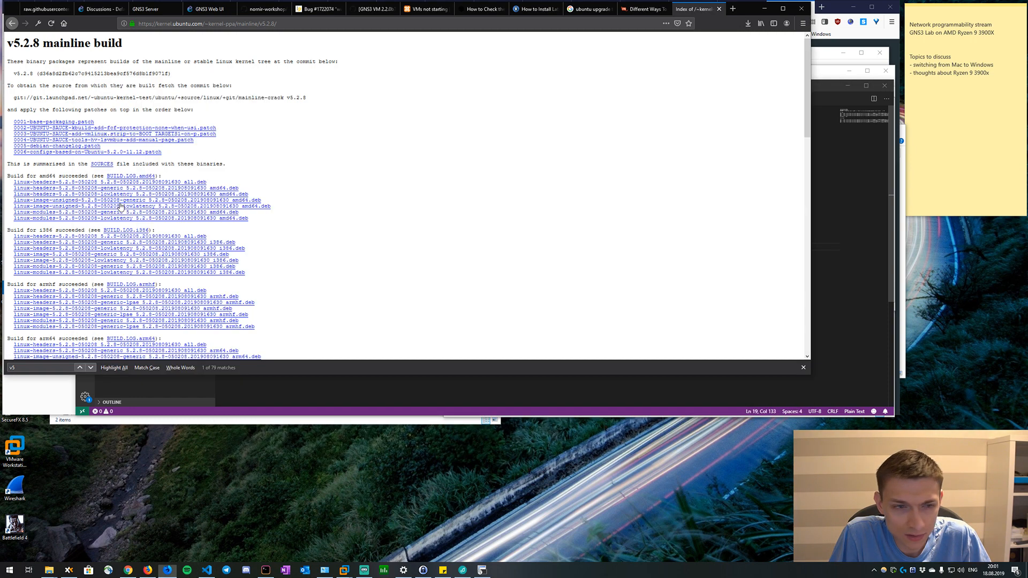
right_click(119, 201)
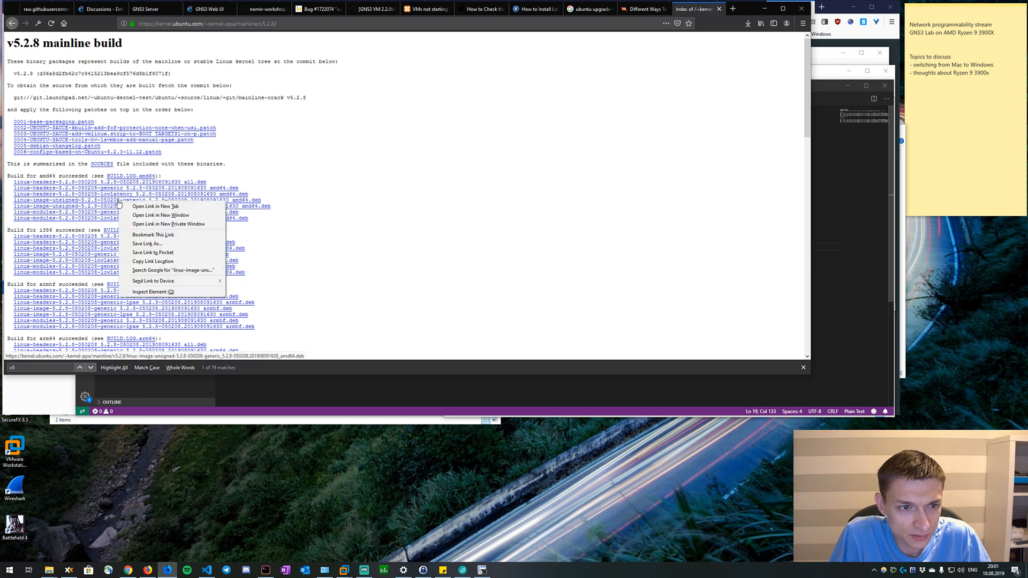
click(143, 261)
key(alt+Tab)
click(622, 239)
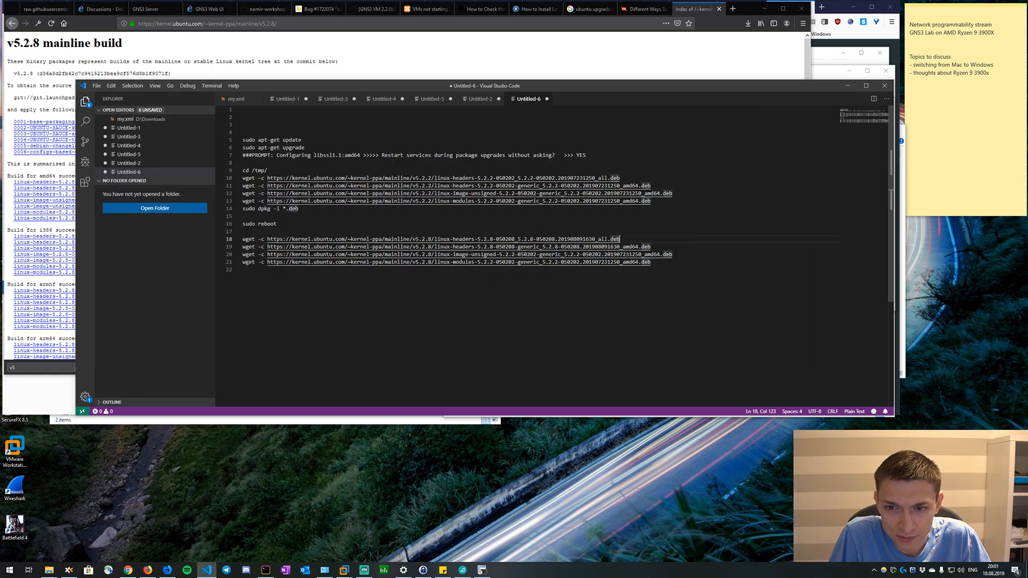
shift+click(268, 254)
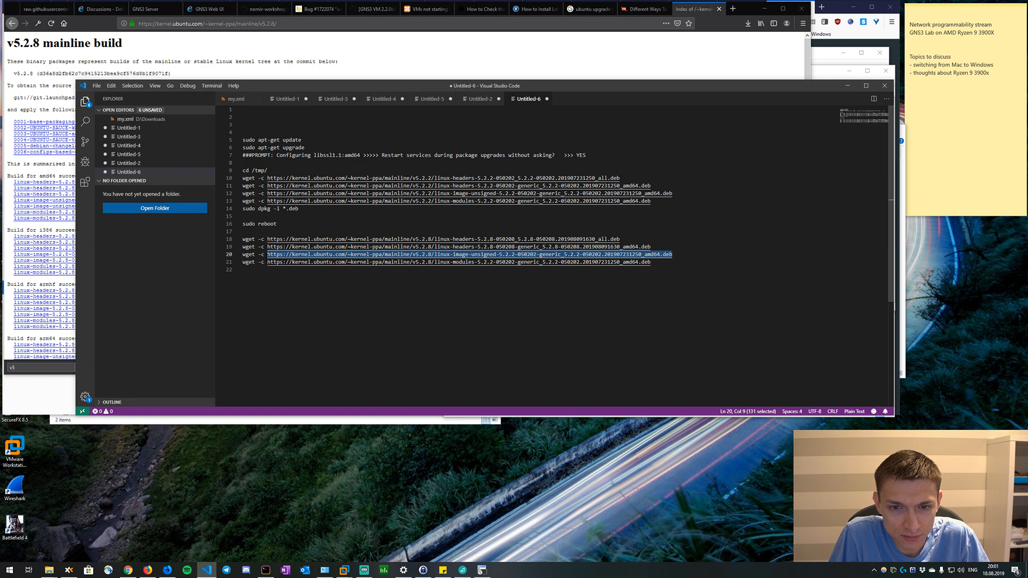
key(ctrl+v)
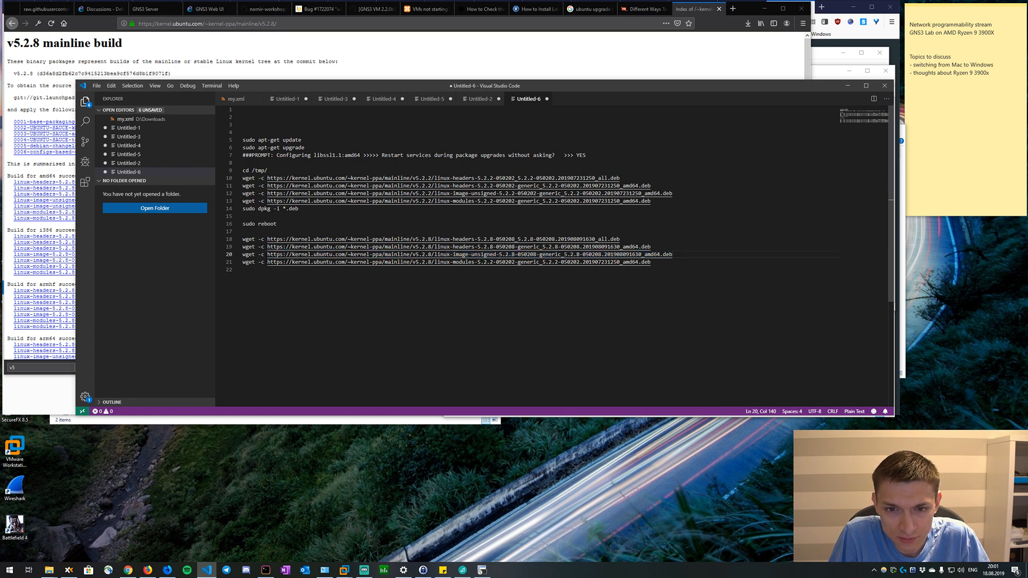
Replace the fourth duplicated wget URL with the v5.2.8 amd64 build's link to linux-modules-5.2.8-050208-generic_5.2.8-050208.201908091630_amd64.deb.
key(alt+Tab)
key(alt+Tab)
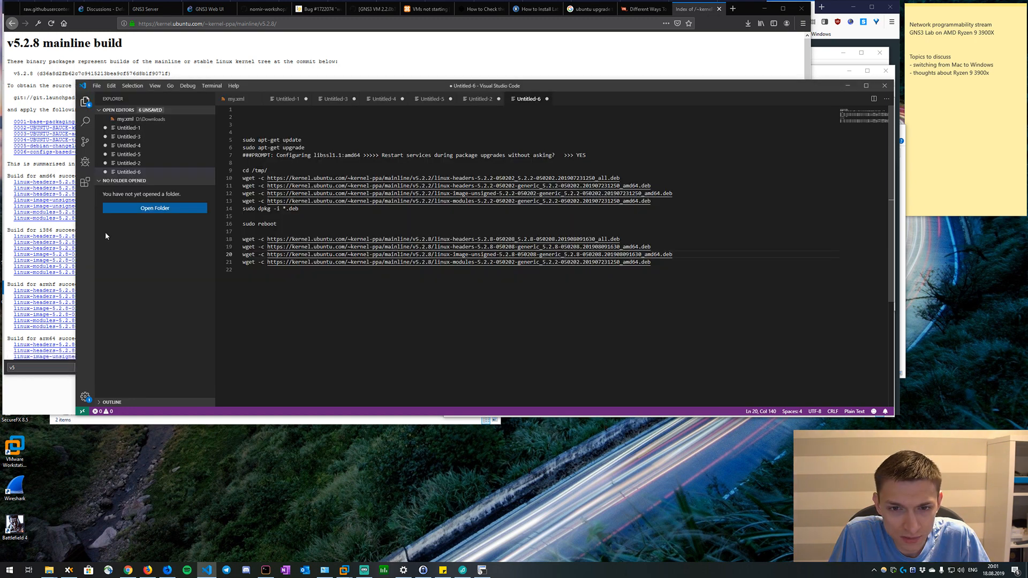
key(alt+Tab)
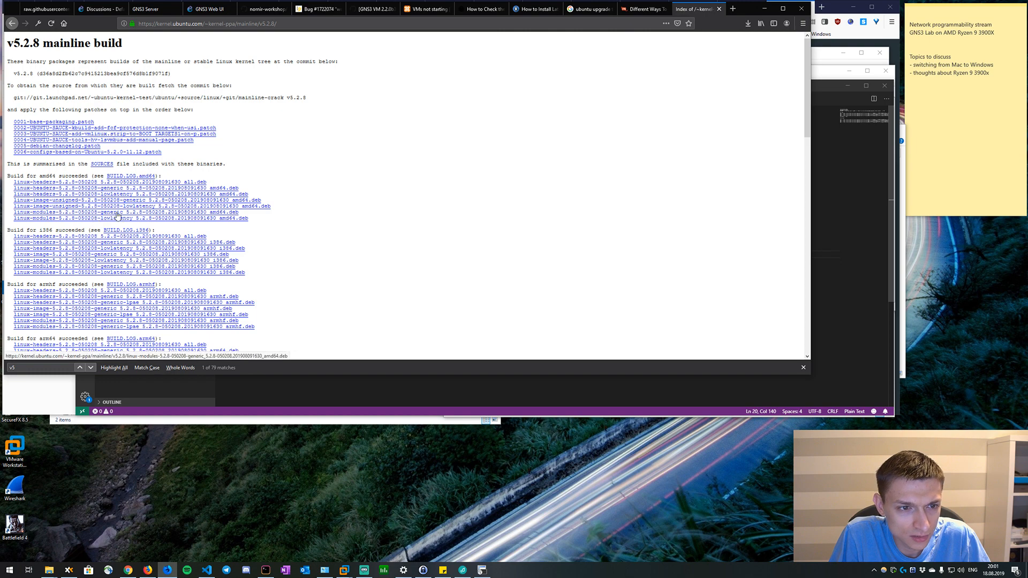
right_click(118, 216)
click(137, 275)
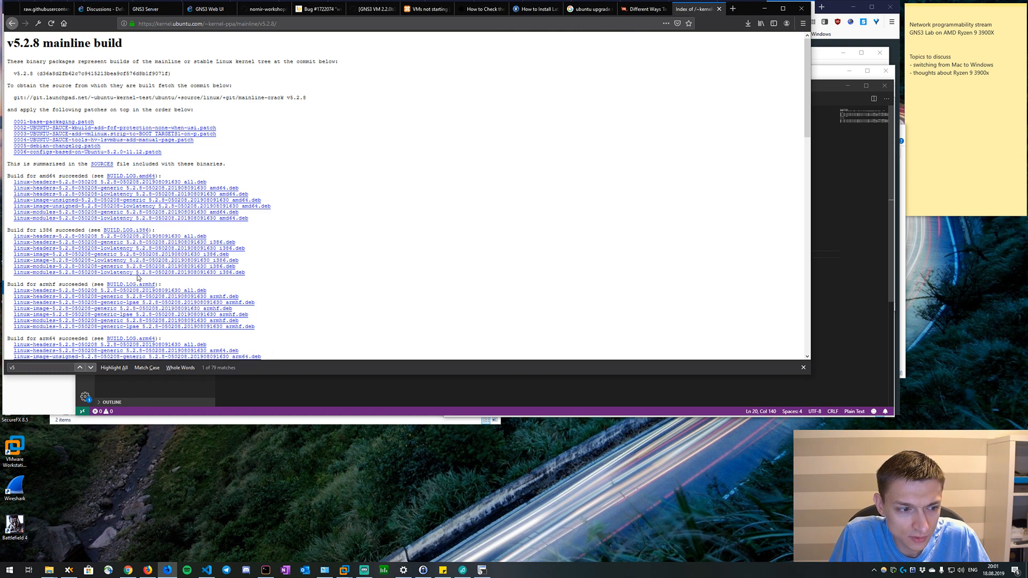
key(alt+Tab)
drag(651, 262, 268, 263)
key(ctrl+v)
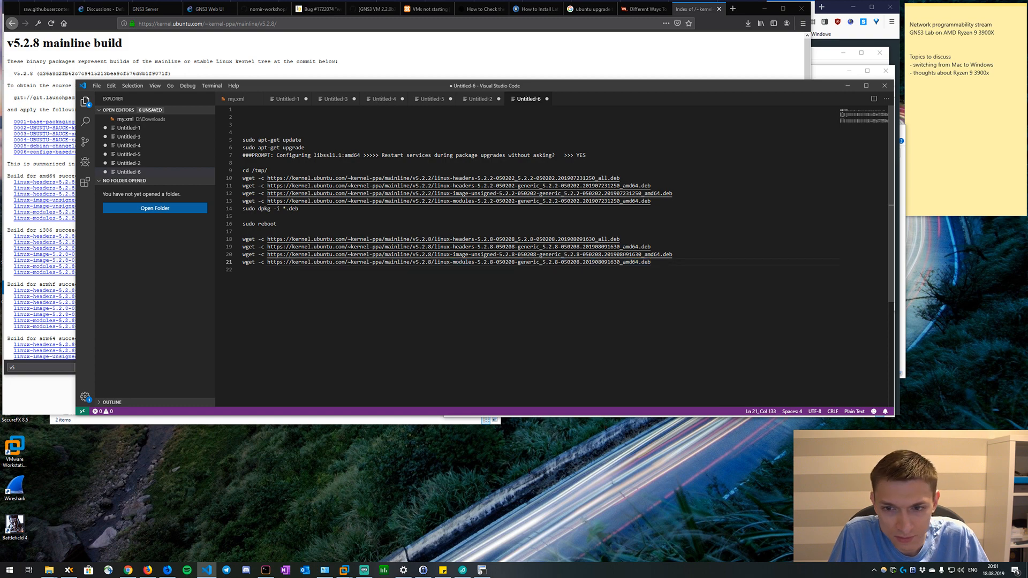
Review the manual .deb installation and apt-get update methods in the ostechnix.com article on updating the Ubuntu kernel.
drag(650, 262, 233, 239)
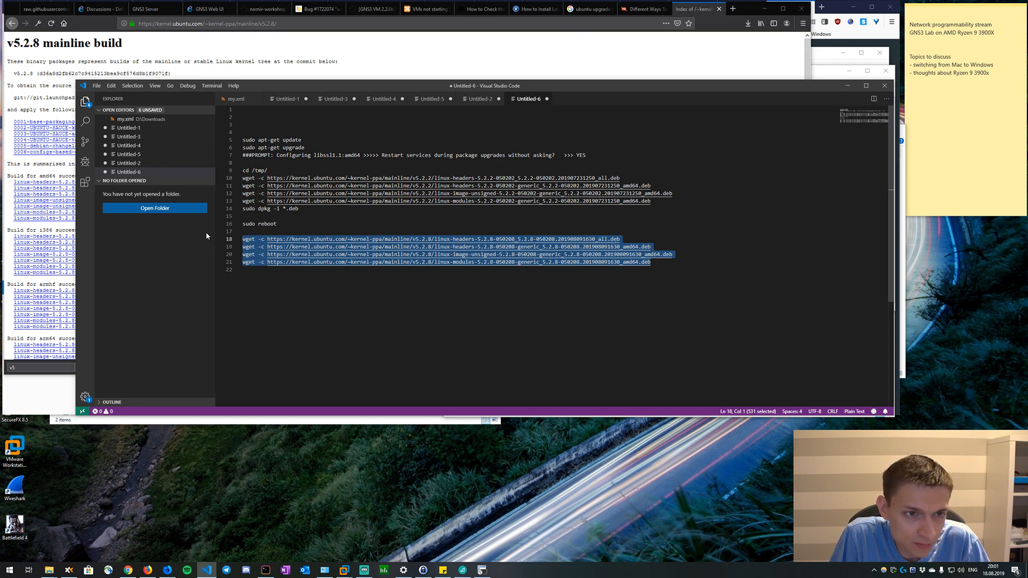
mouse_move(287, 86)
mouse_down()
mouse_move(480, 69)
mouse_move(412, 68)
mouse_move(302, 98)
mouse_up()
click(683, 62)
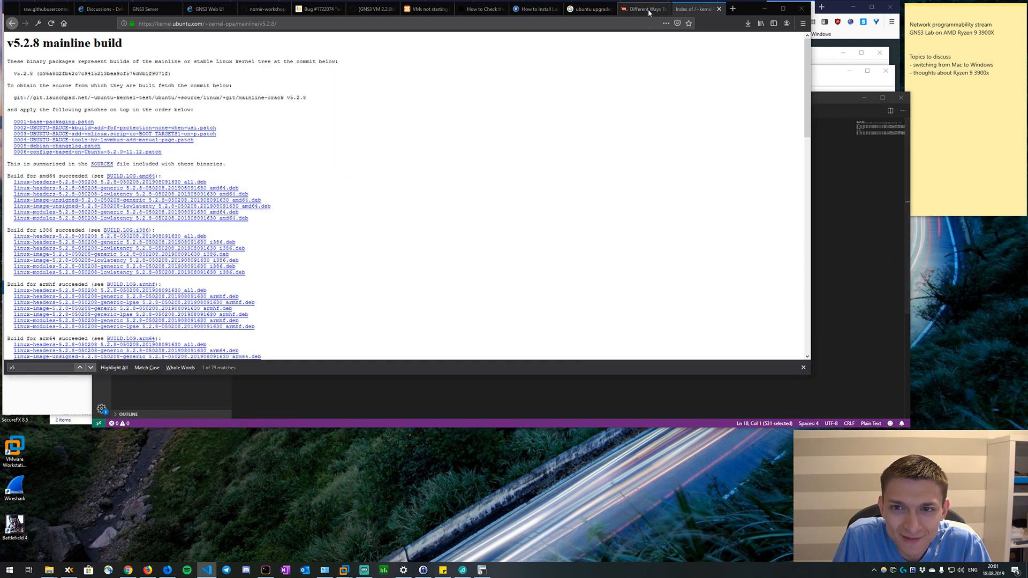
click(645, 8)
scroll(241, 204, down, 4)
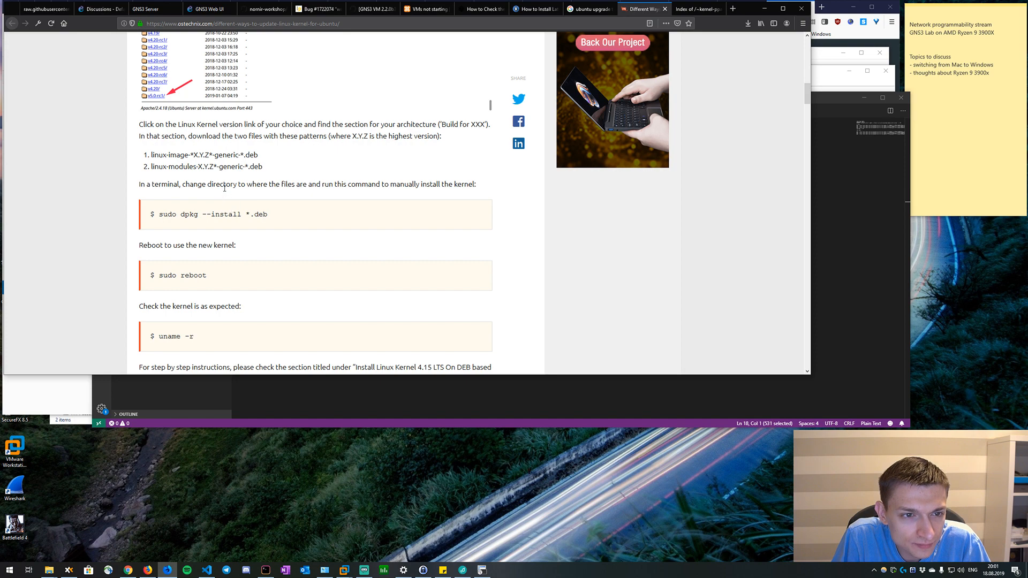
scroll(156, 204, up, 2)
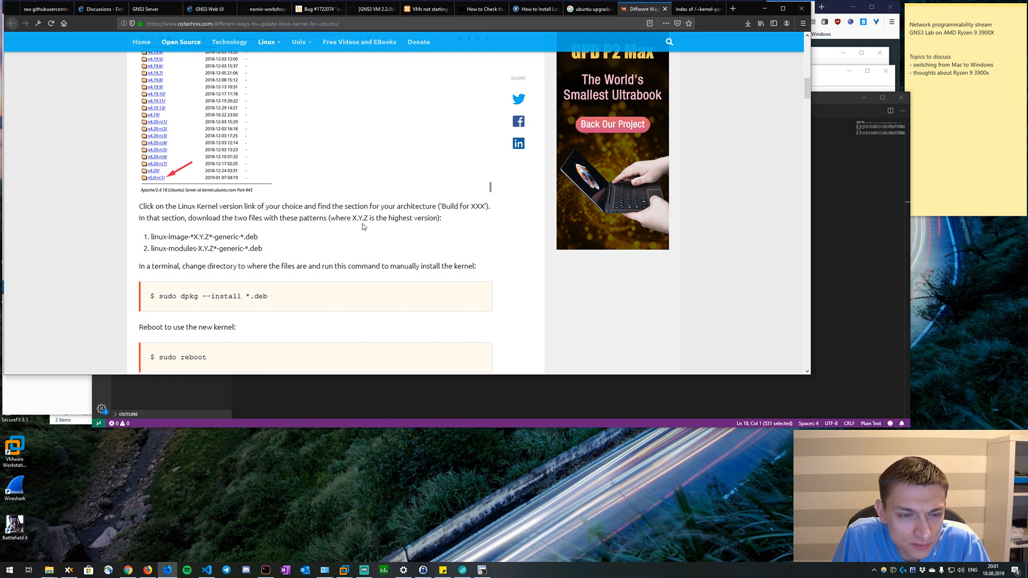
click(334, 392)
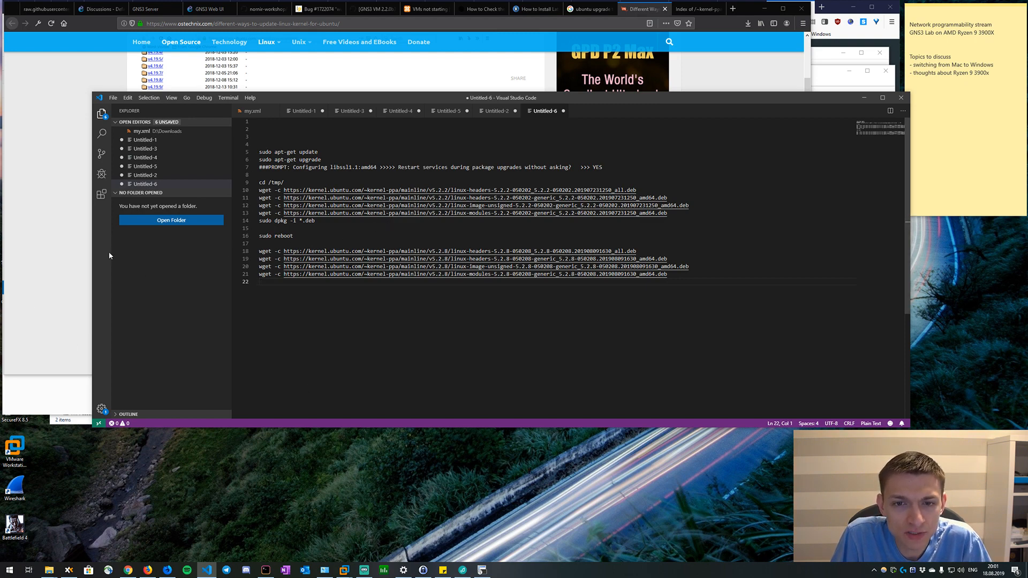
click(67, 250)
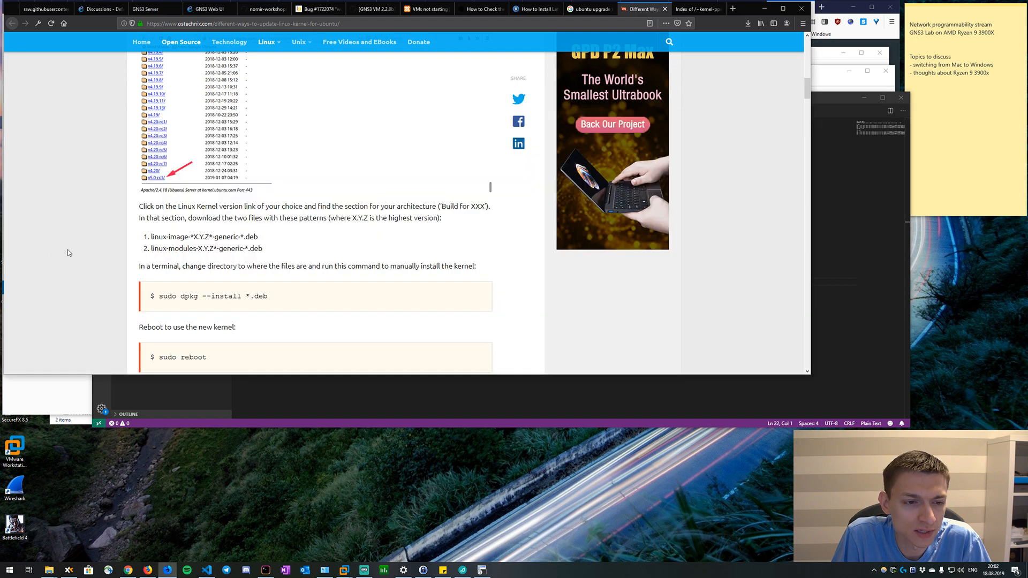
scroll(209, 272, down, 1)
scroll(210, 272, down, 3)
scroll(210, 272, down, 3)
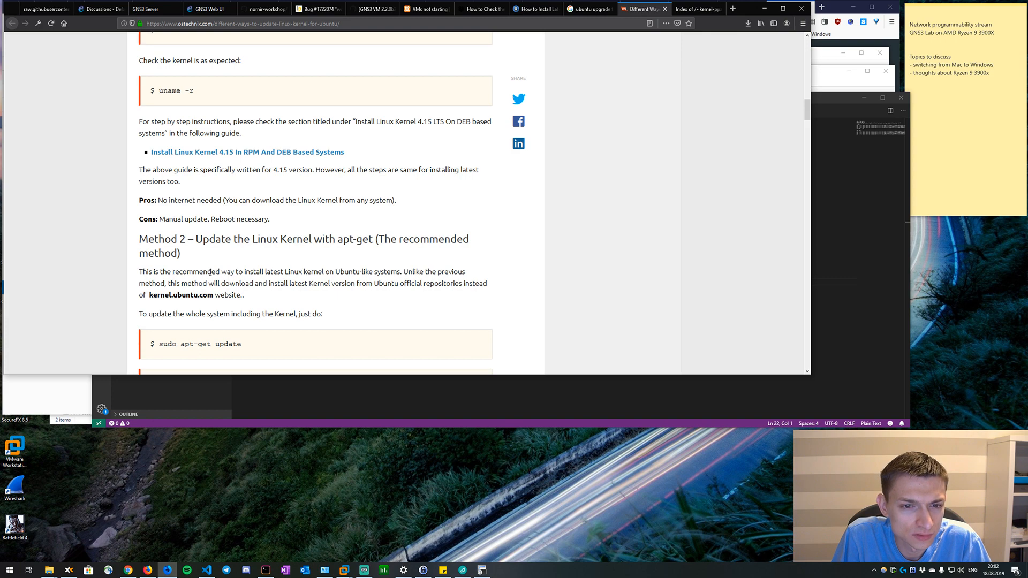
scroll(210, 272, down, 4)
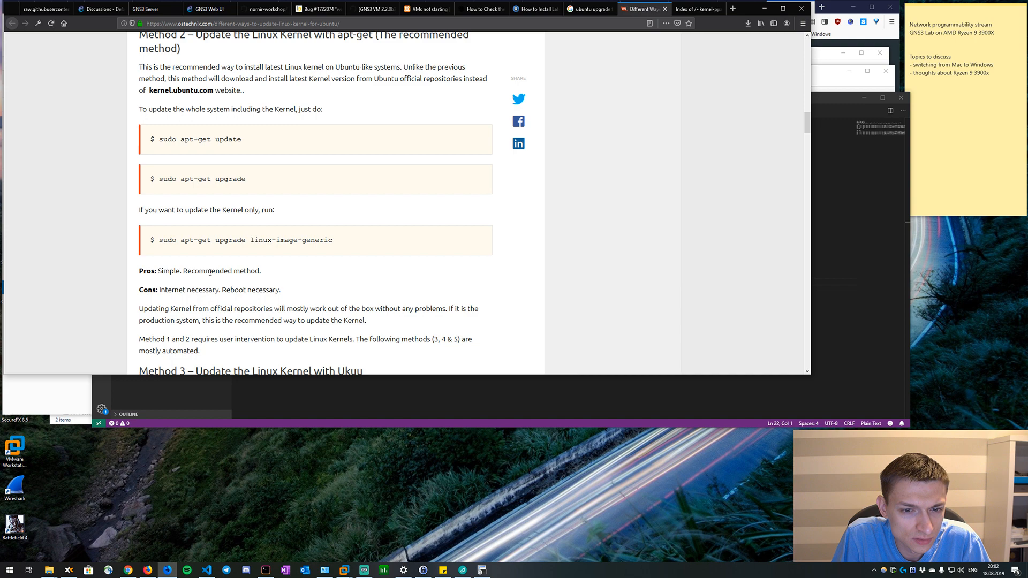
scroll(210, 273, down, 1)
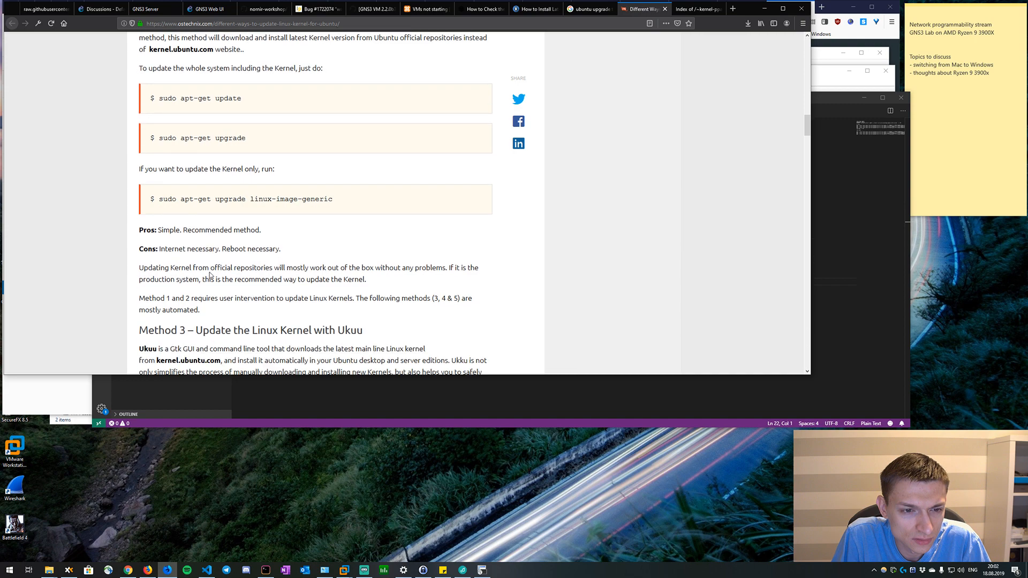
scroll(210, 274, down, 2)
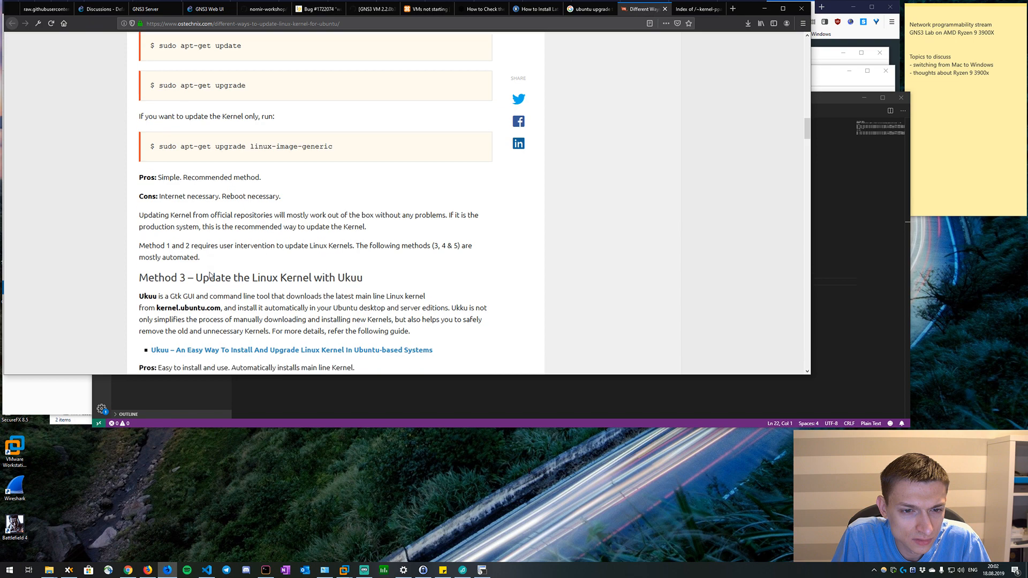
scroll(210, 275, up, 3)
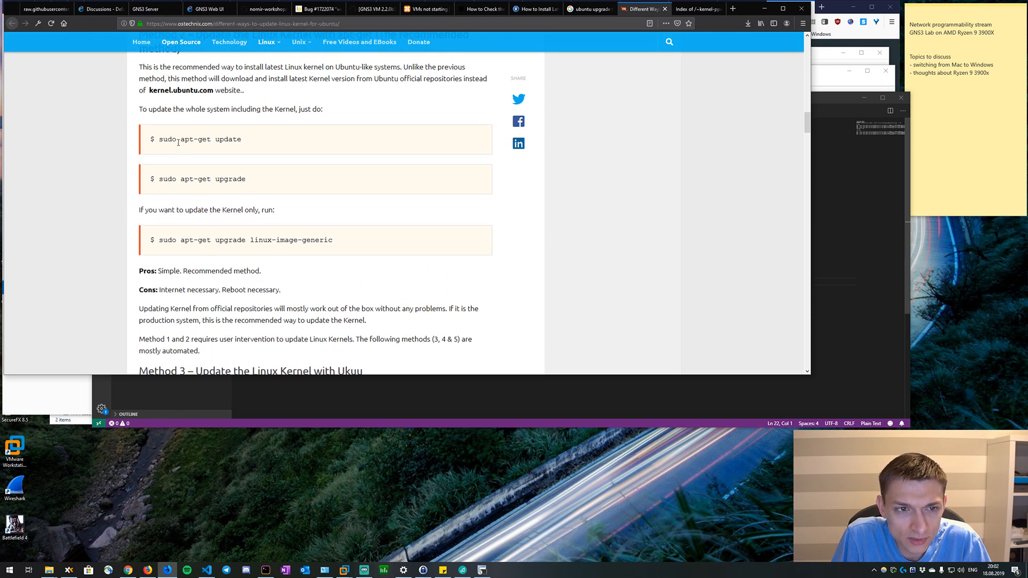
drag(176, 140, 199, 172)
scroll(266, 160, up, 3)
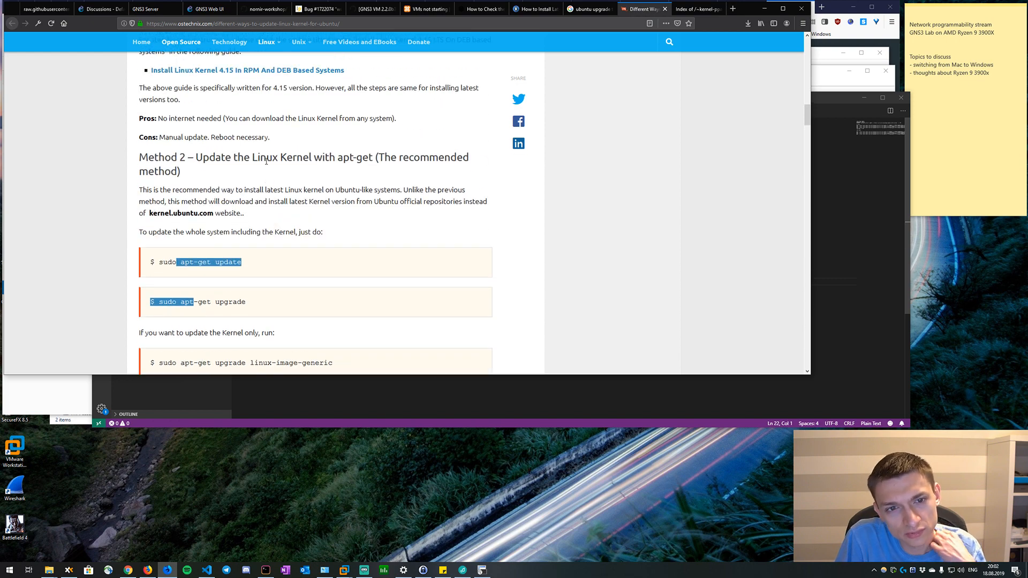
scroll(266, 161, up, 3)
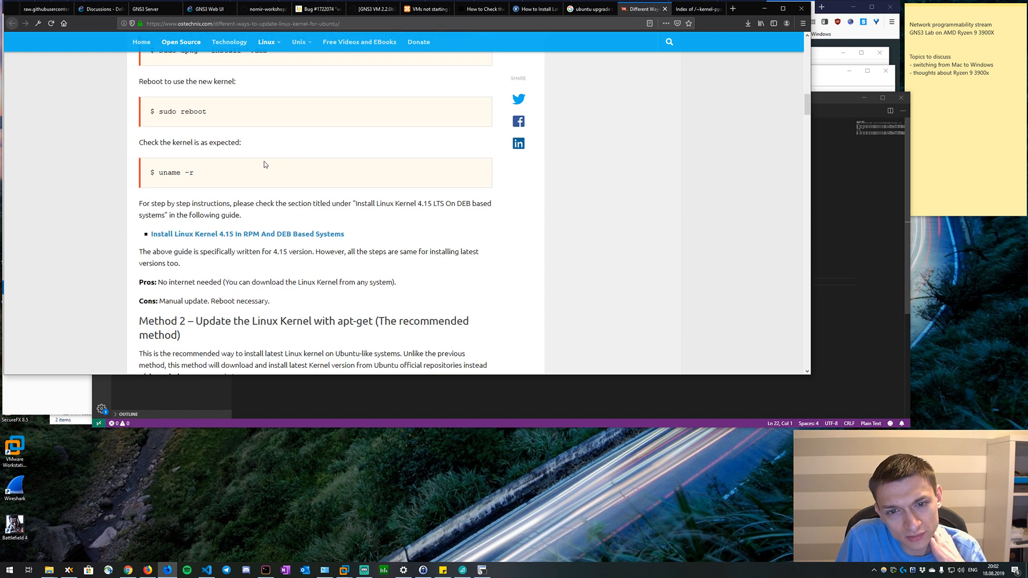
Copy the four v5.2.8 wget lines from Untitled-6, run them in the gns3vm SecureCRT session, and list the downloaded files with "ls -la".
click(835, 171)
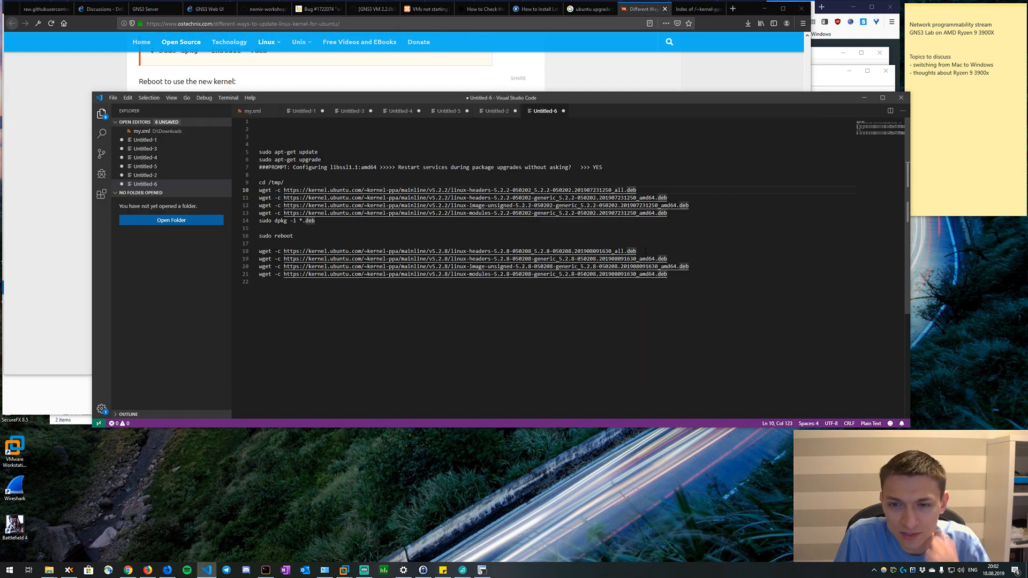
drag(639, 251, 318, 251)
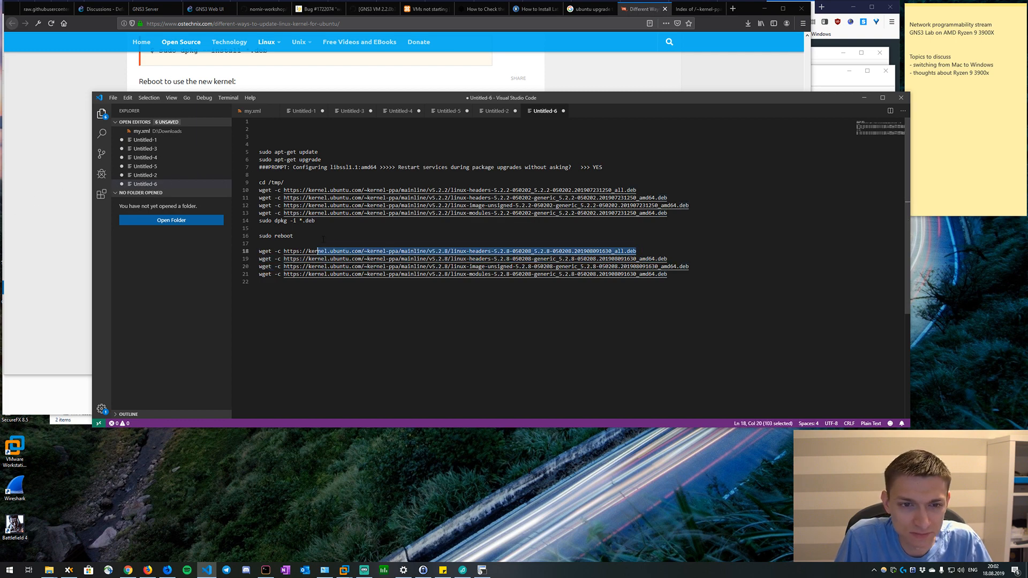
click(323, 239)
drag(637, 251, 199, 257)
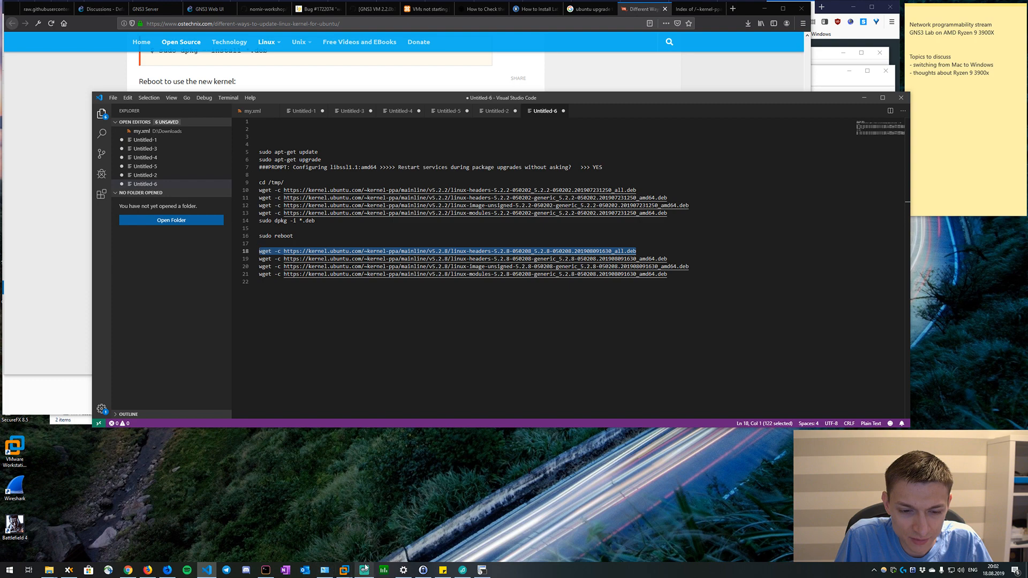
click(482, 571)
click(552, 338)
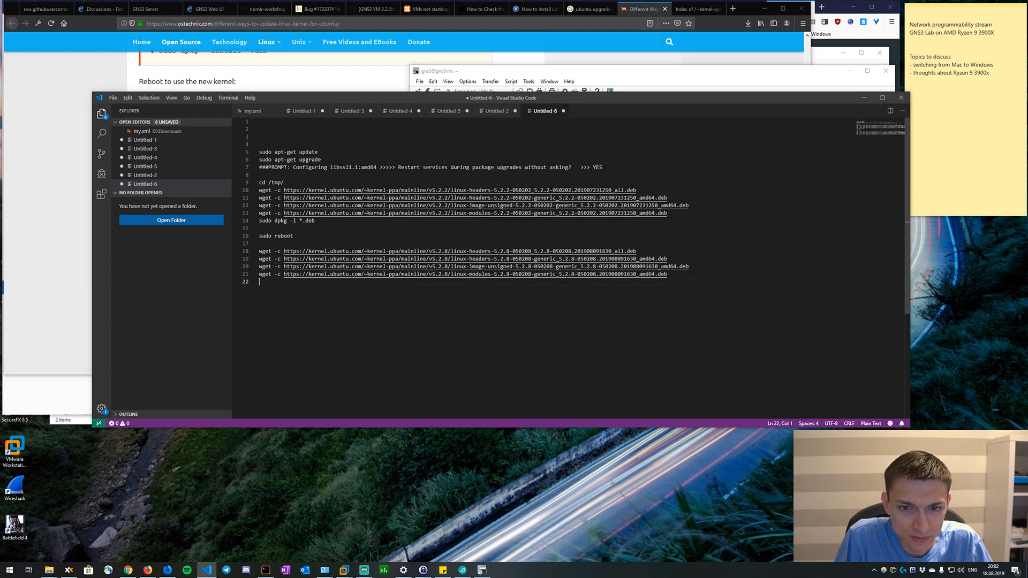
drag(246, 282, 250, 255)
key(alt+Tab)
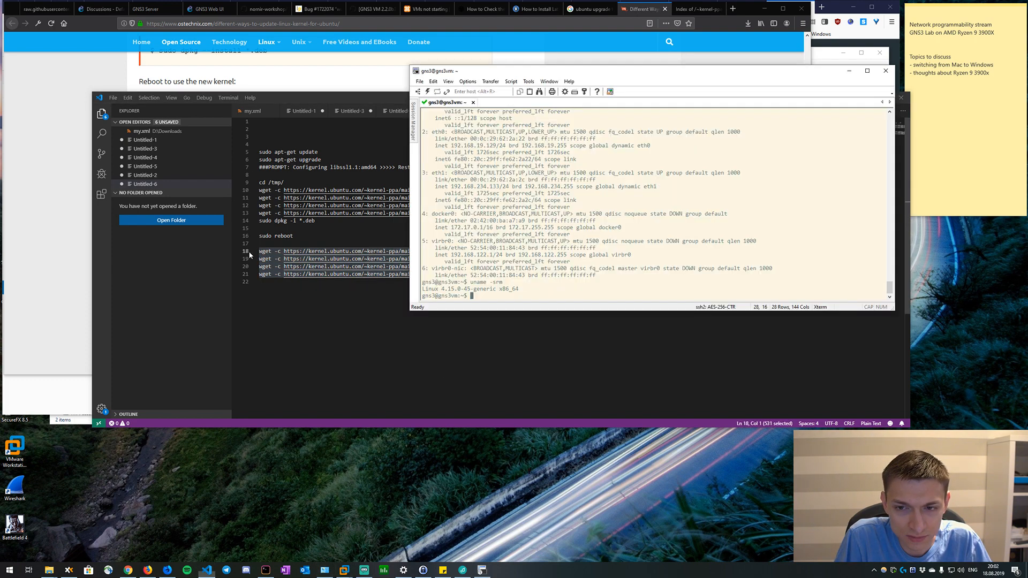
right_click(536, 268)
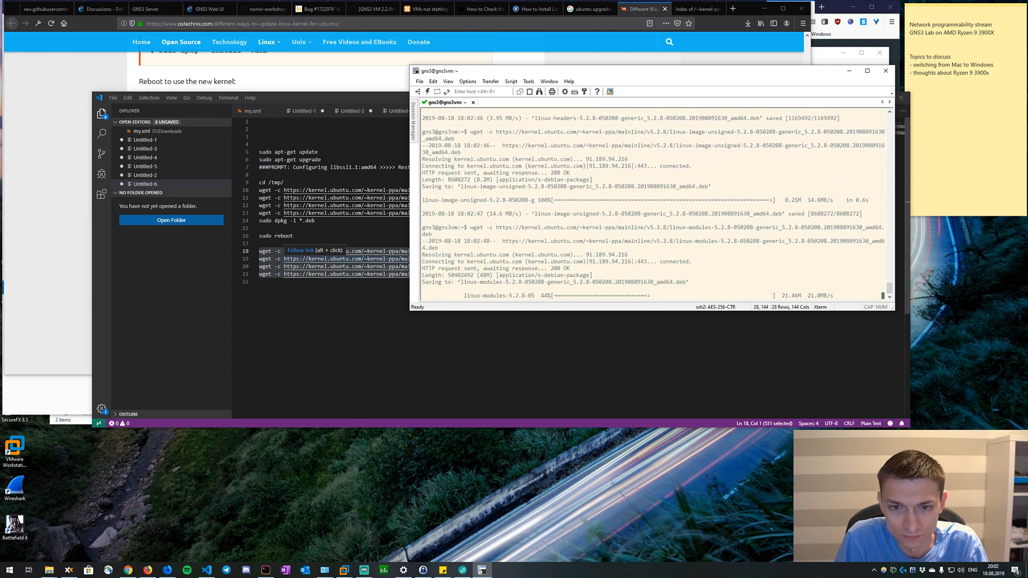
text(ls -la)
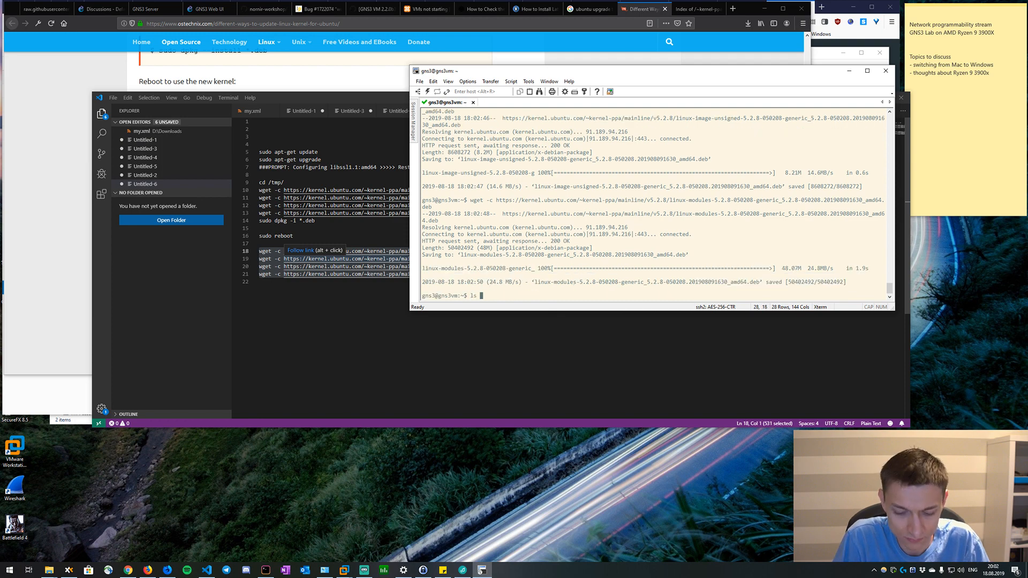
key(Return)
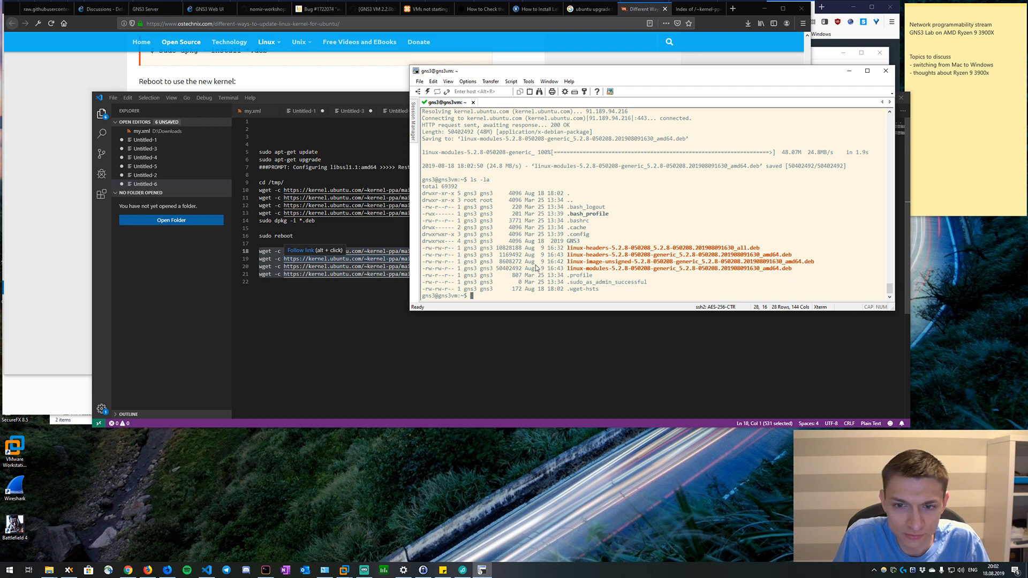
Copy "sudo dpkg -i *.deb" from Untitled-6 and run it in the gns3vm SSH session to install the downloaded kernel packages.
drag(327, 222, 244, 223)
key(super+c)
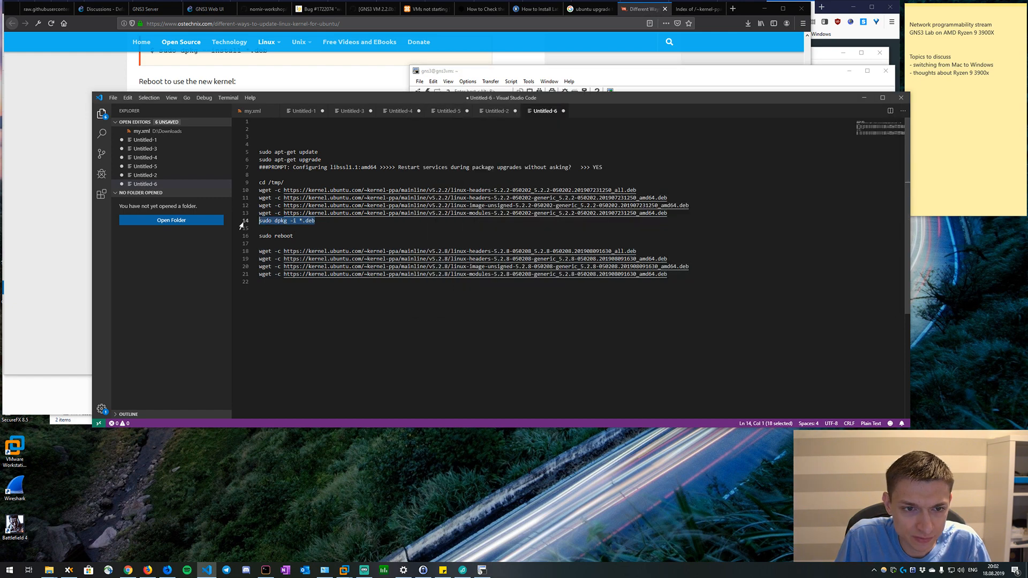
key(alt)
key(alt+Tab)
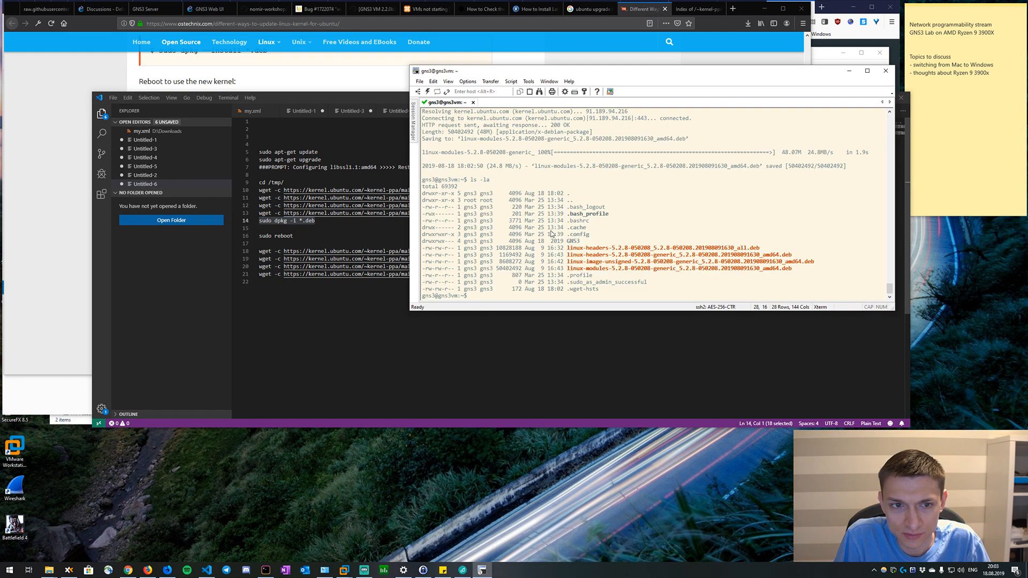
right_click(539, 222)
key(Return)
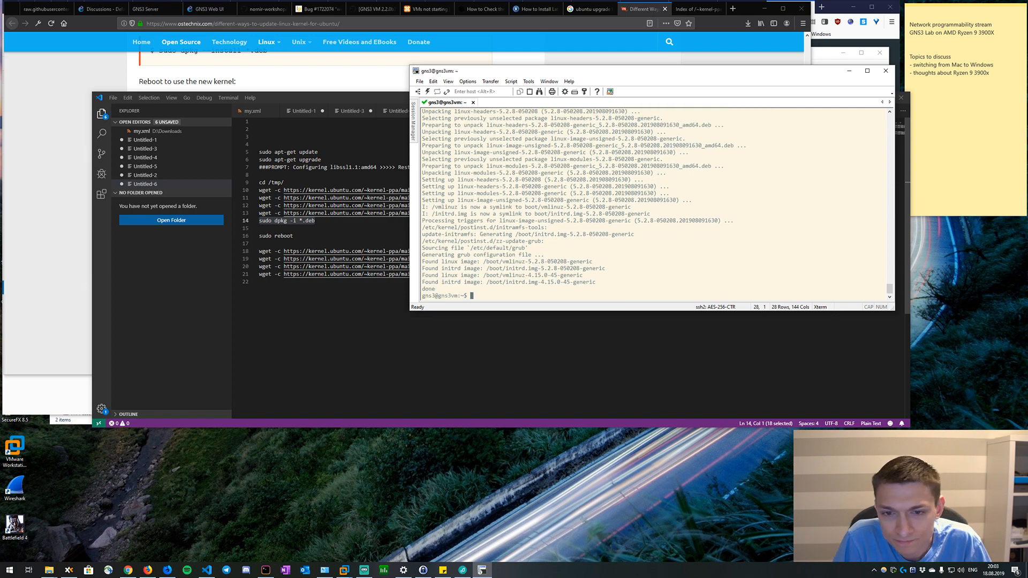
Reboot the GNS3 VM from its SSH session with "sudo shutdown -r now".
text(sudd)
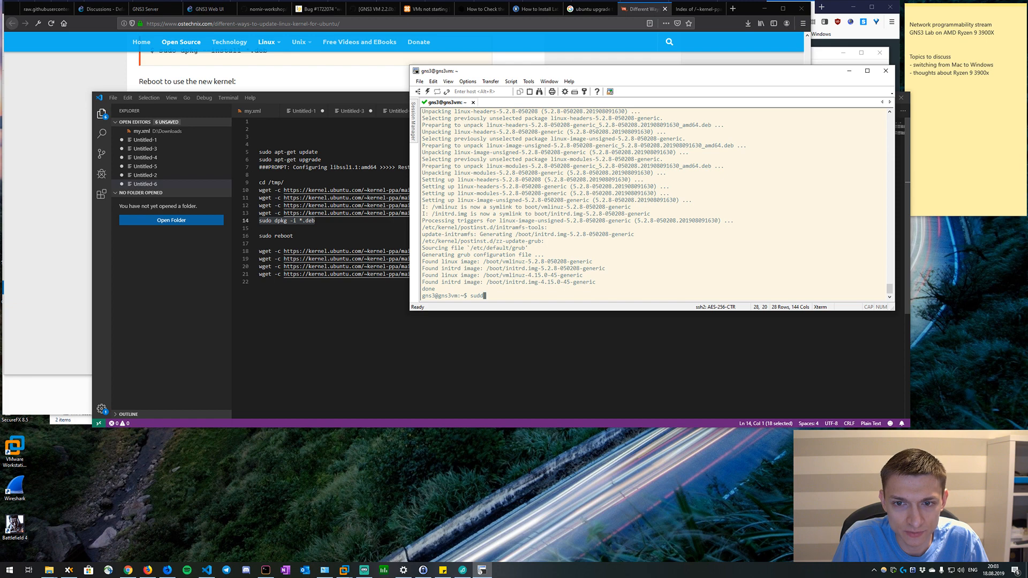
key(BackSpace)
text(o rebo)
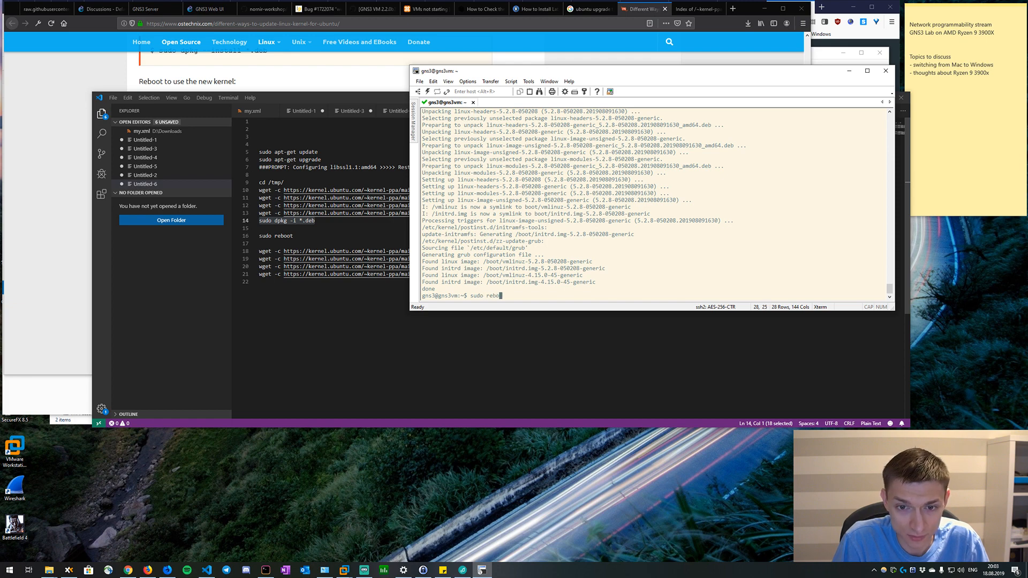
key(BackSpace)
key(BackSpace)
key(BackSpace)
key(BackSpace)
text(sht)
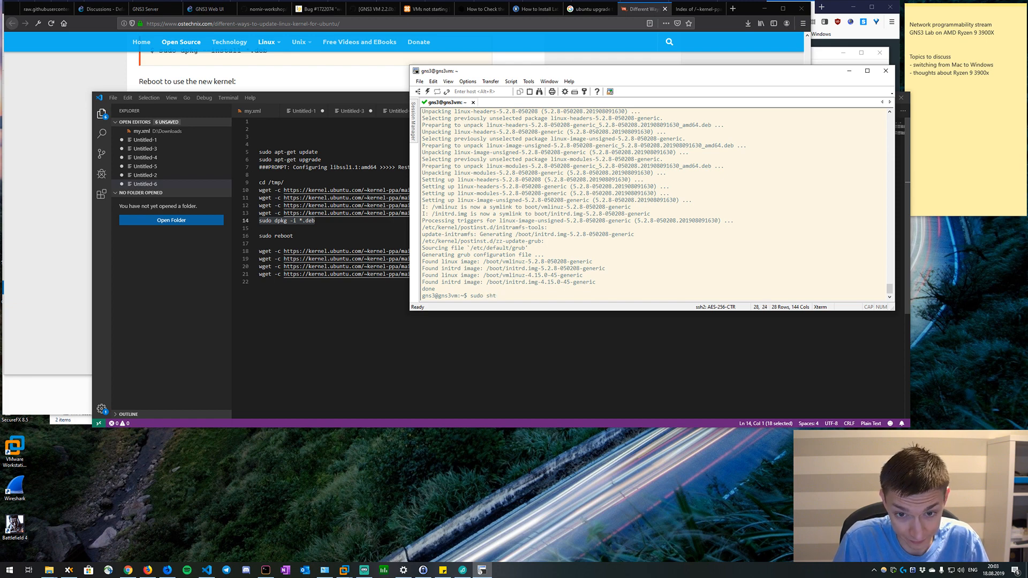
key(BackSpace)
text(utdown -r no)
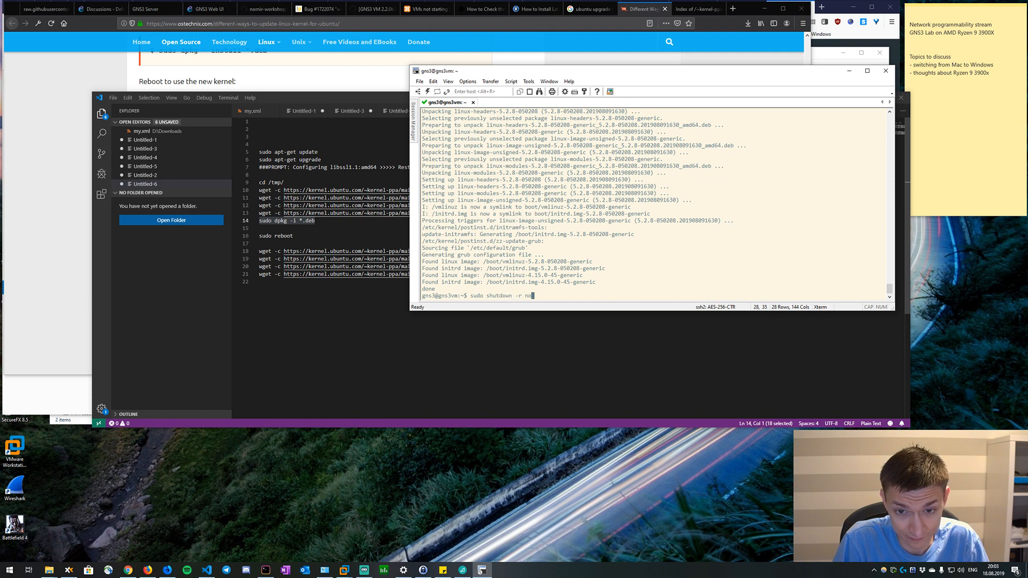
text(w)
key(Return)
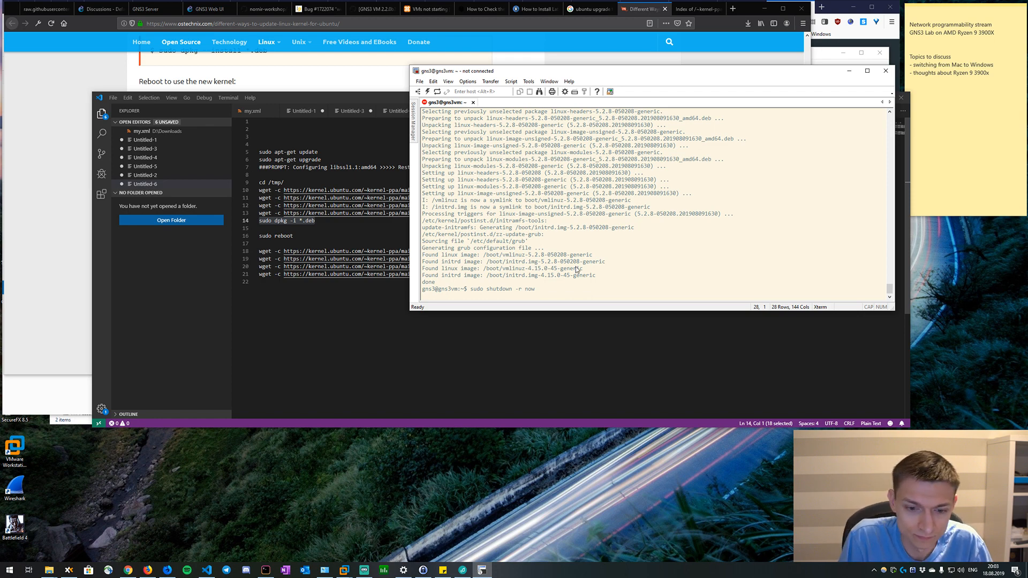
Check the GNS3 VM's console in VMware Workstation to see whether the reboot has finished.
mouse_move(344, 570)
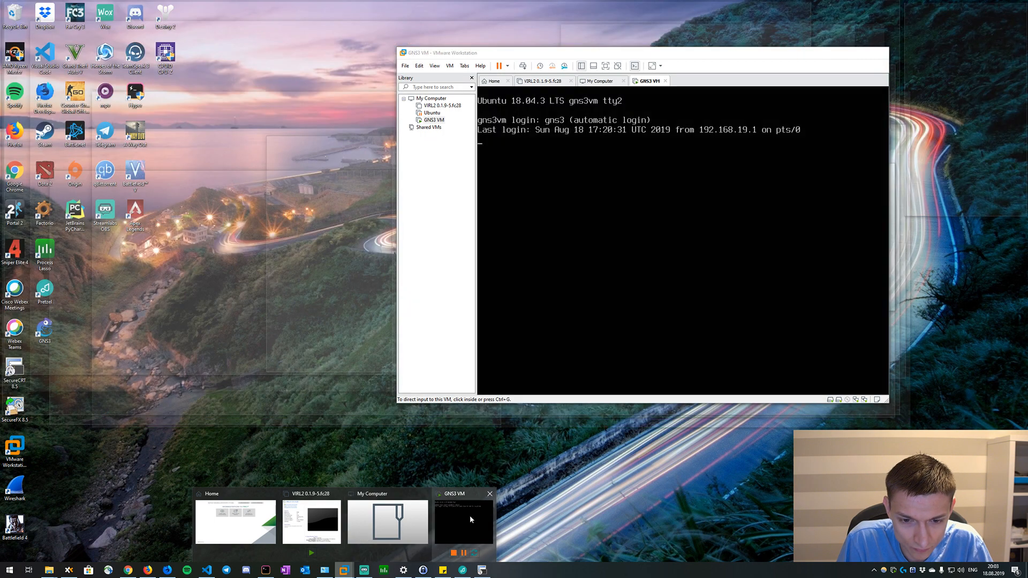
click(471, 516)
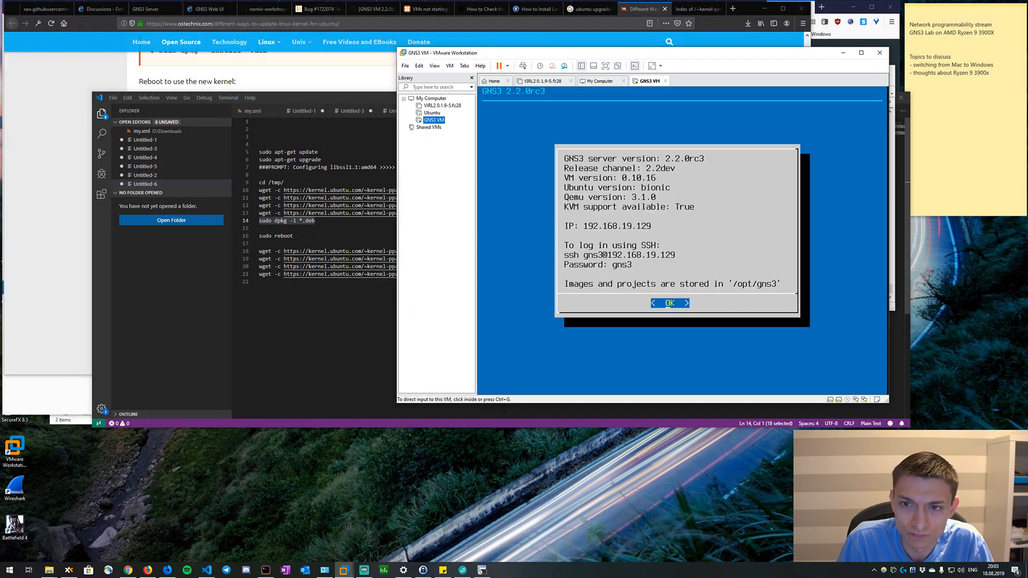
key(alt)
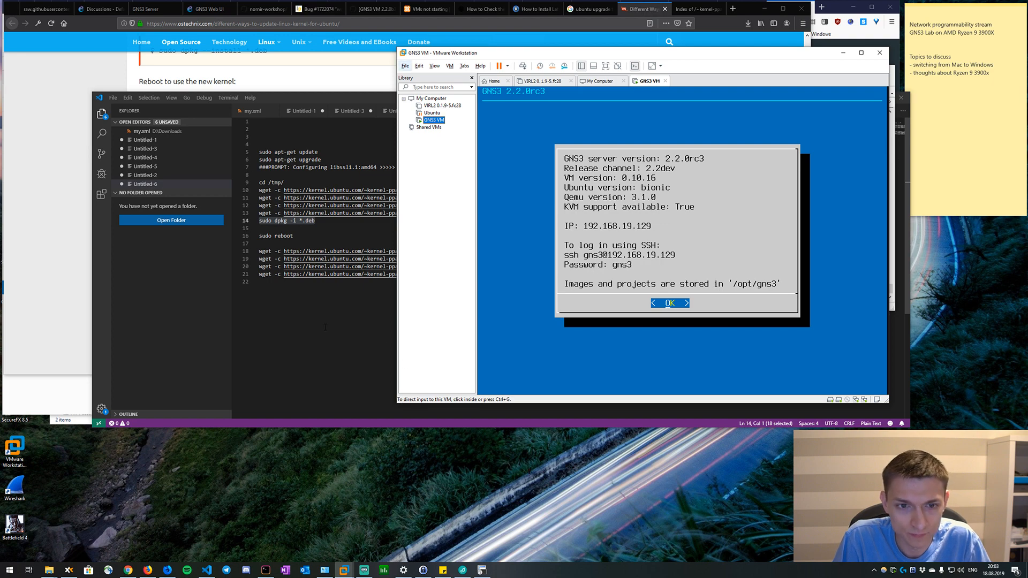
Switch to the gns3vm session in SecureCRT, dismiss the VM information screen and open a shell.
click(480, 573)
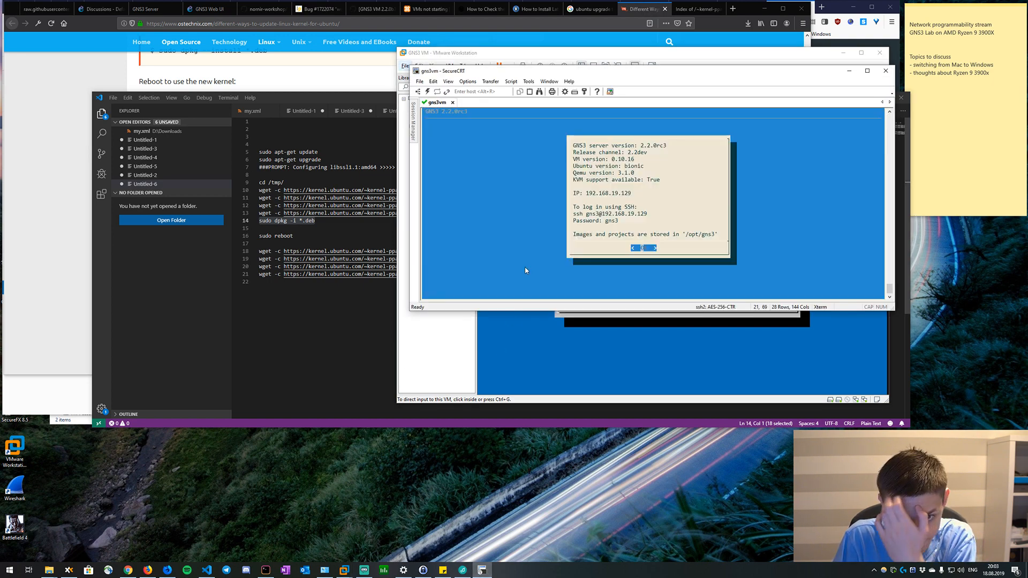
key(Return)
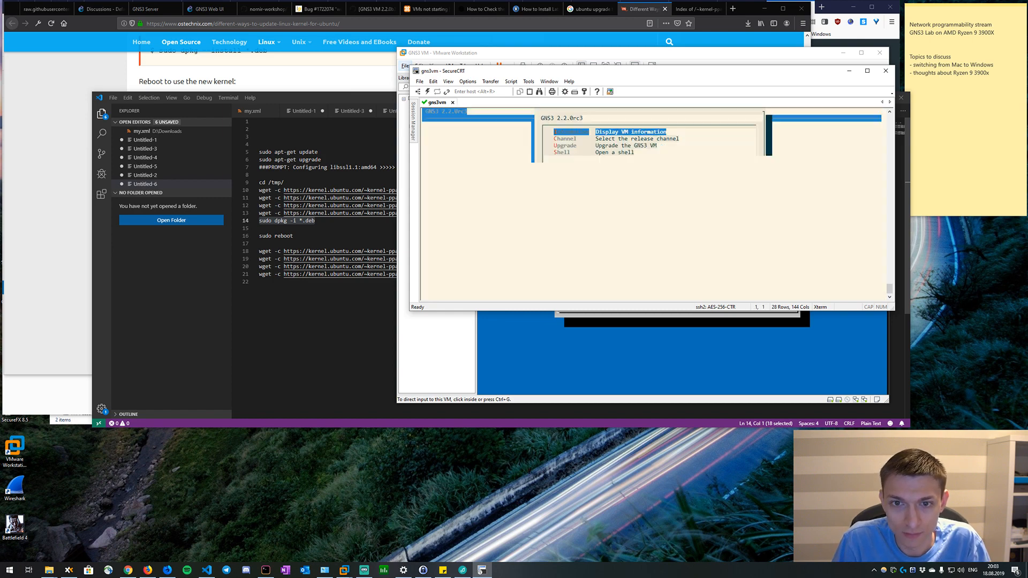
key(Down)
key(Down)
key(Down)
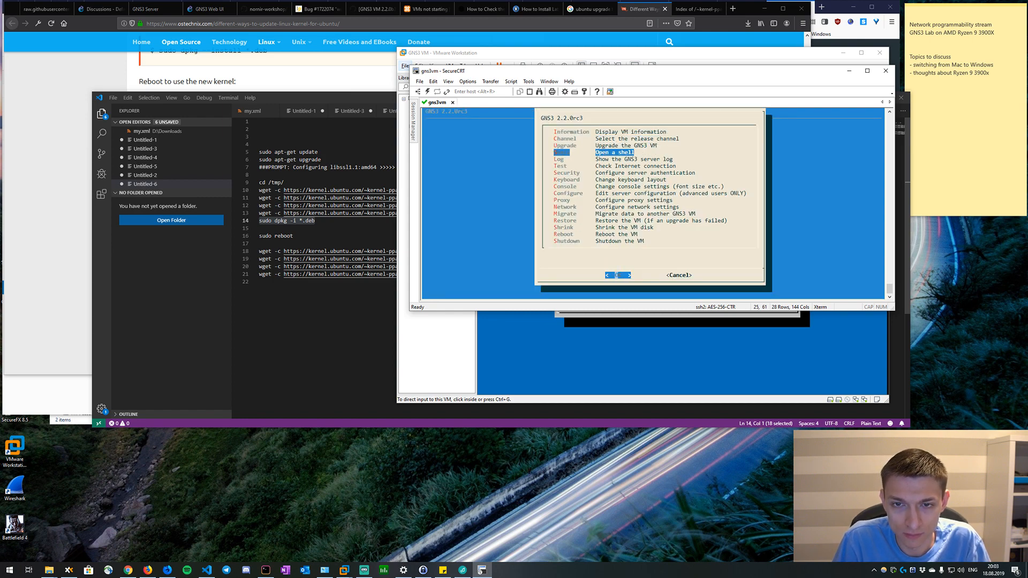
key(Return)
List the home directory with "ls -la" and check the running kernel version with "uname -a".
key(Return)
key(Return)
text(ls -la)
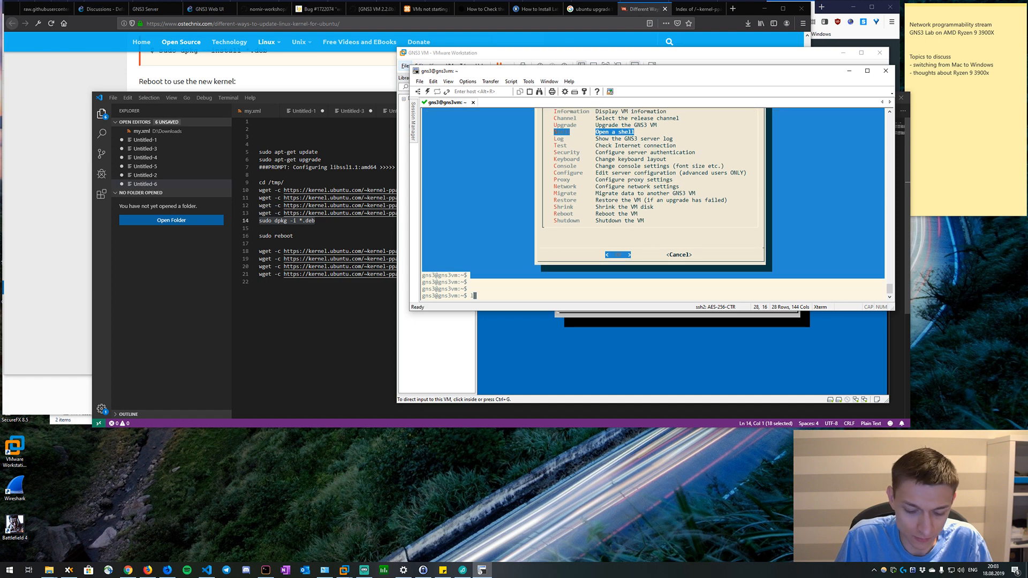
key(Return)
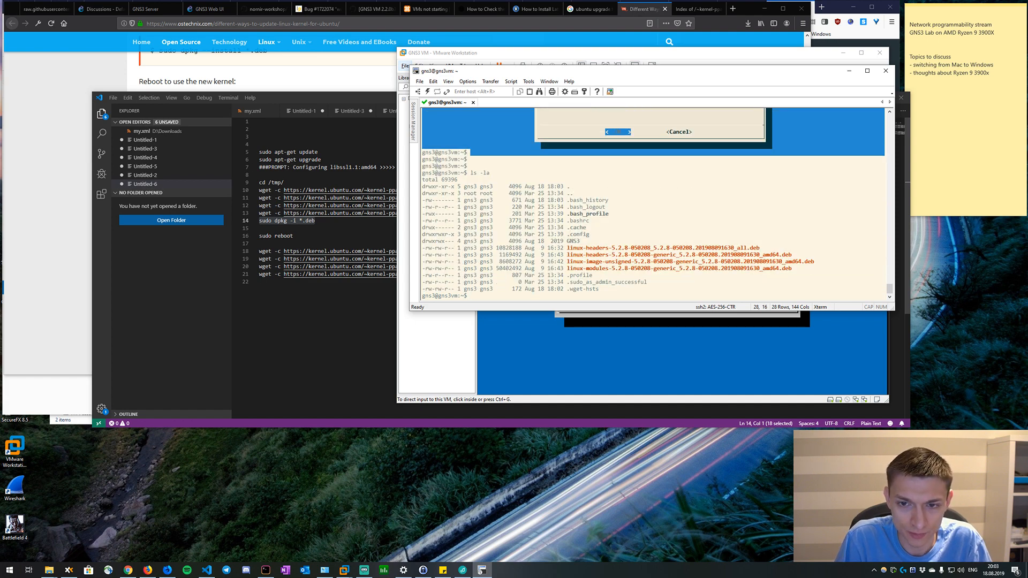
text(unam)
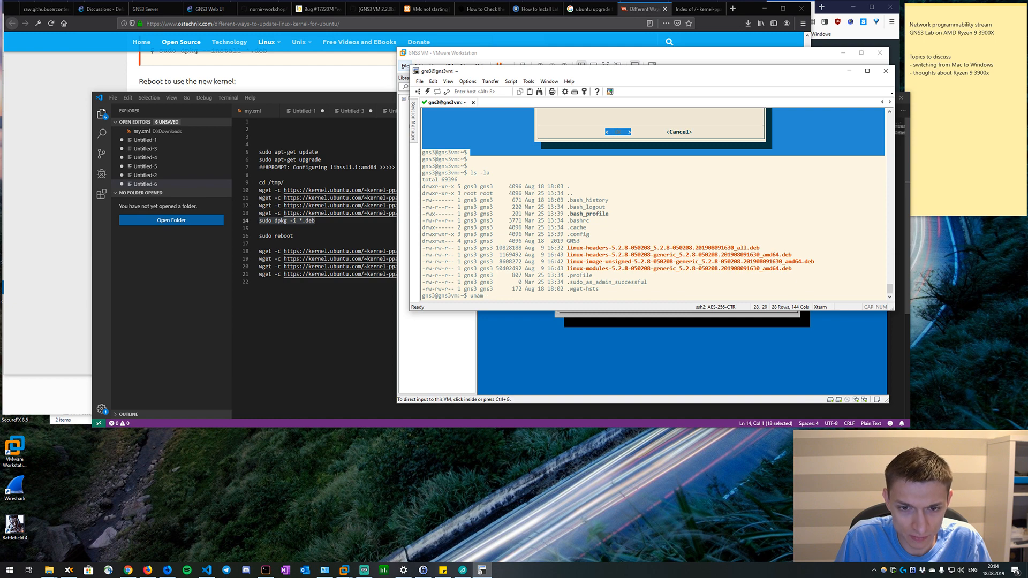
text(e -a)
key(Return)
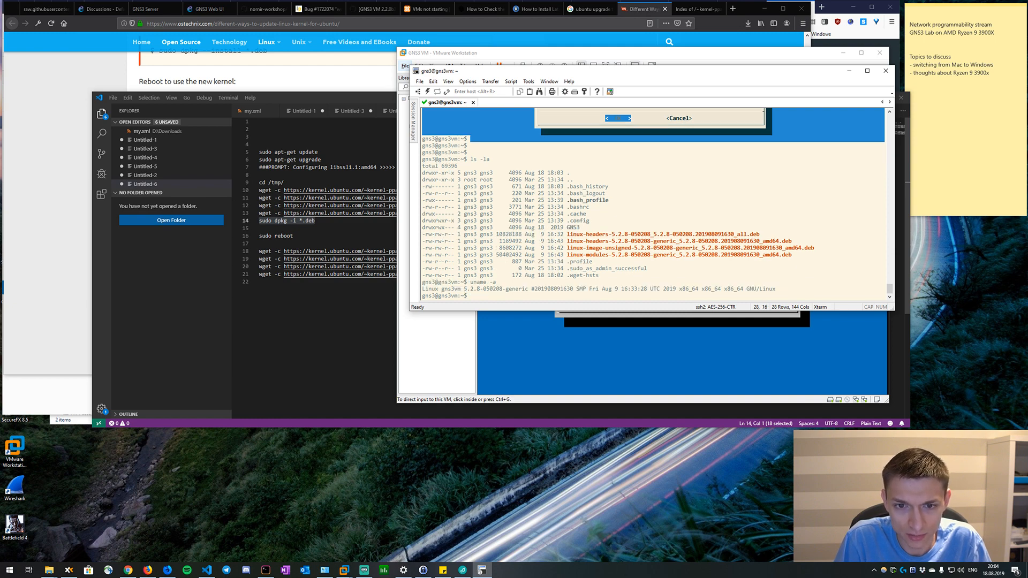
drag(470, 296, 522, 288)
click(522, 287)
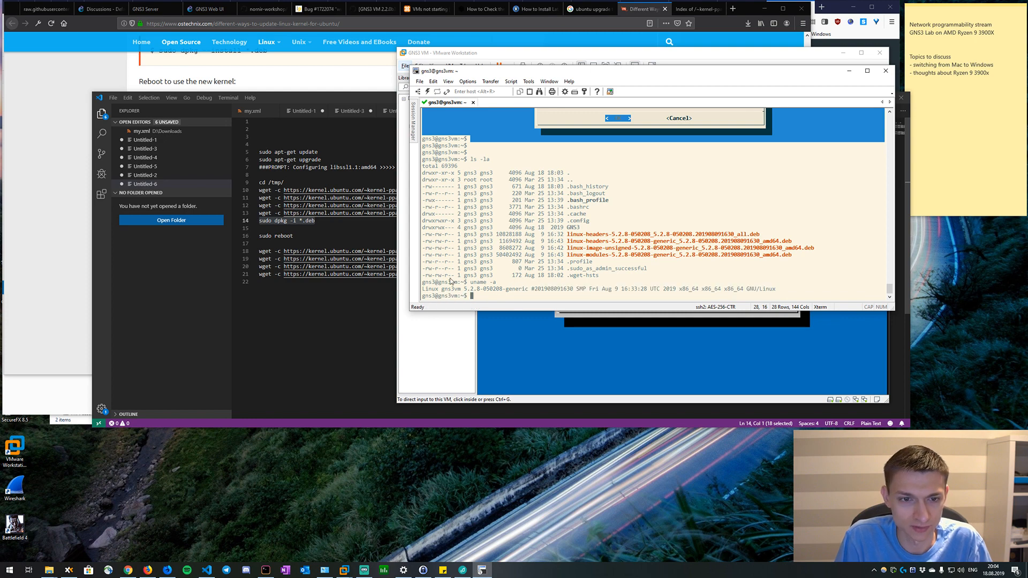
Review the post-upgrade checks and comments in GitHub issue #130 about QEMU 3.1.0 crashing on AMD Ryzen in Firefox.
click(52, 271)
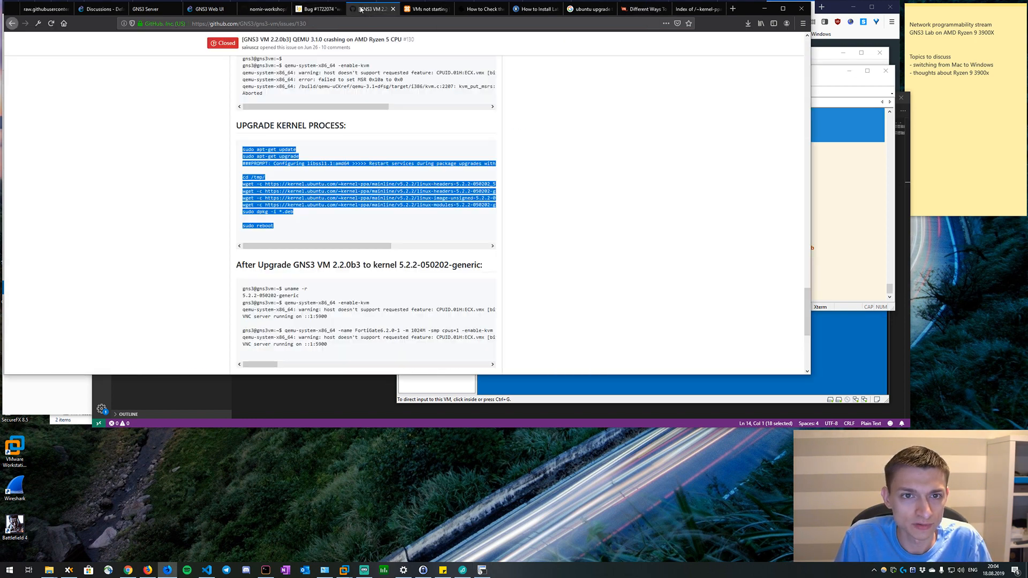
click(374, 9)
scroll(300, 256, down, 1)
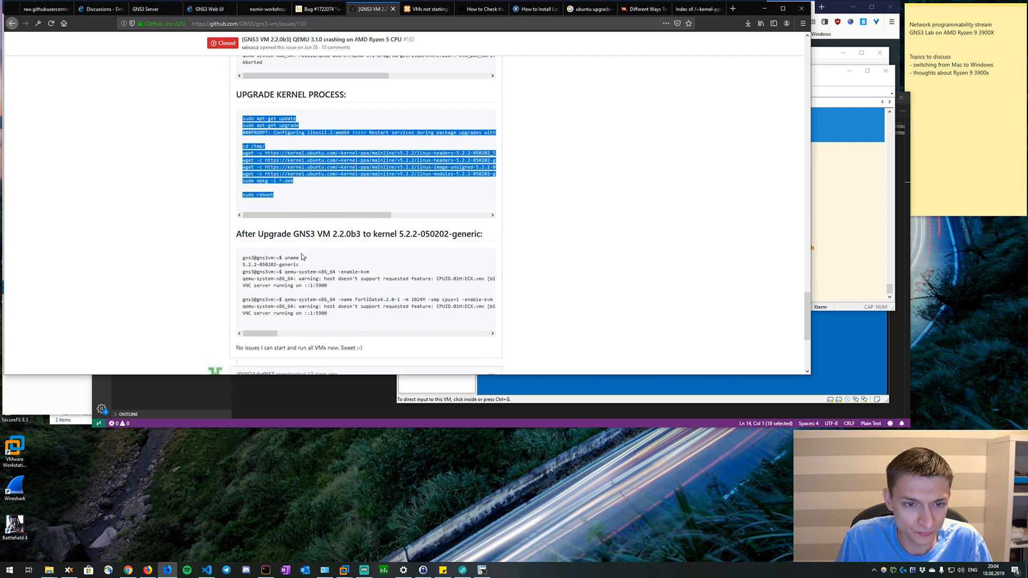
scroll(375, 270, down, 2)
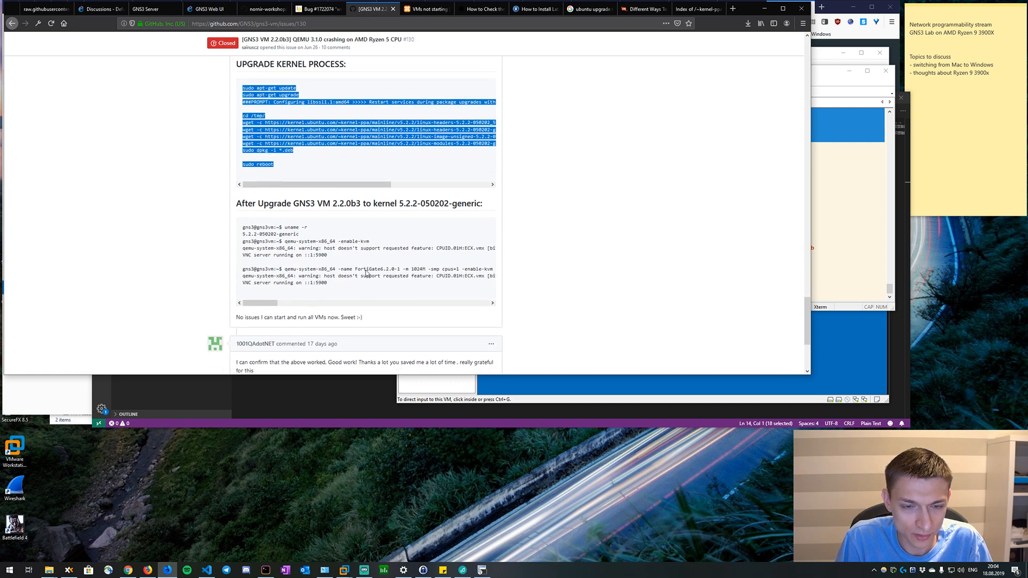
scroll(367, 273, down, 1)
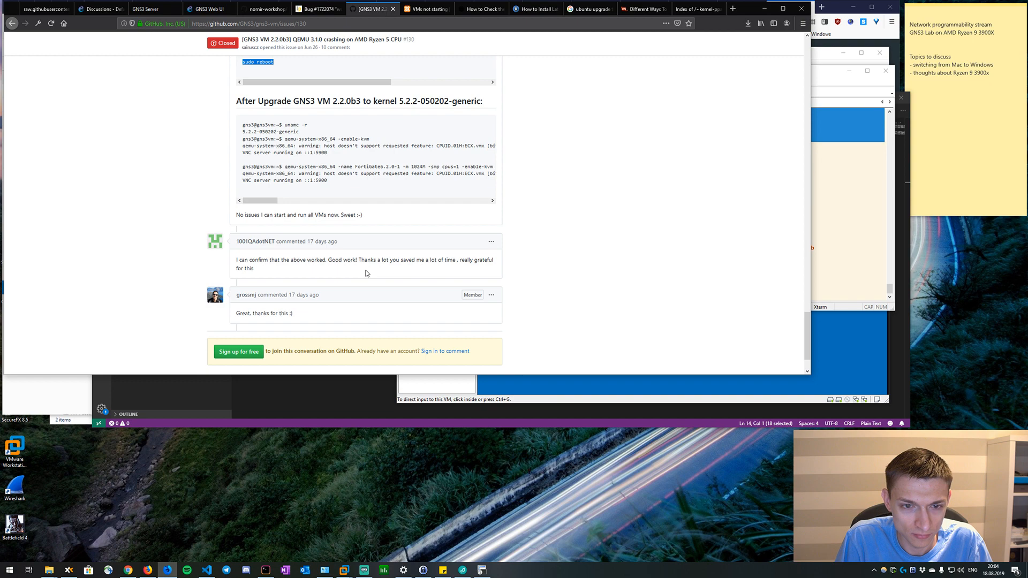
scroll(367, 273, up, 20)
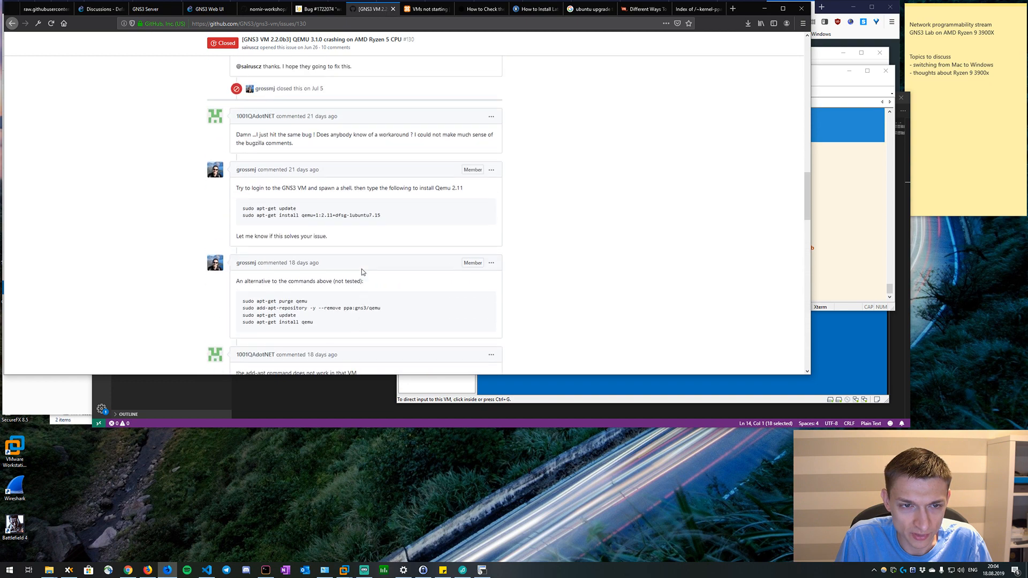
scroll(361, 270, up, 20)
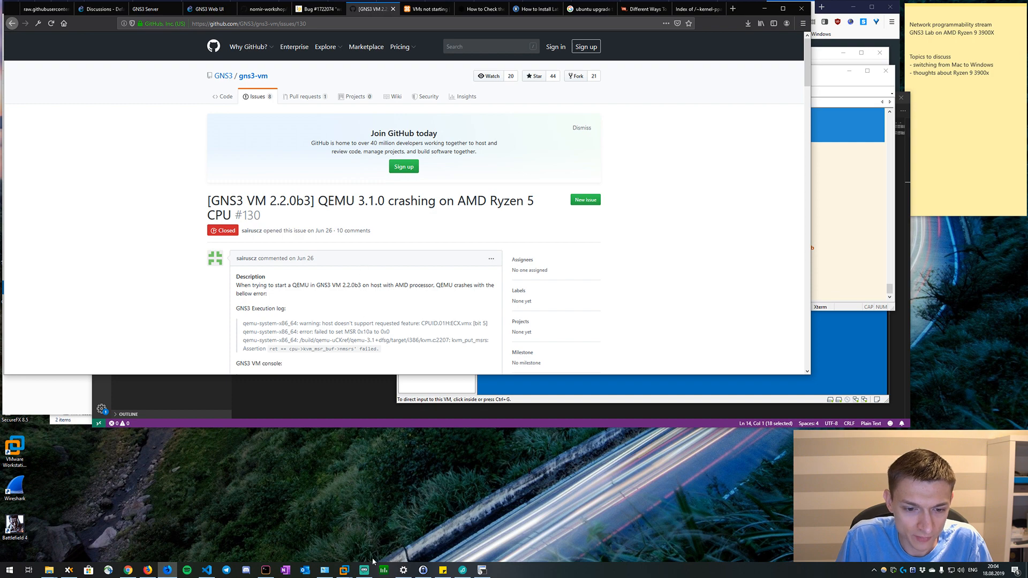
click(482, 570)
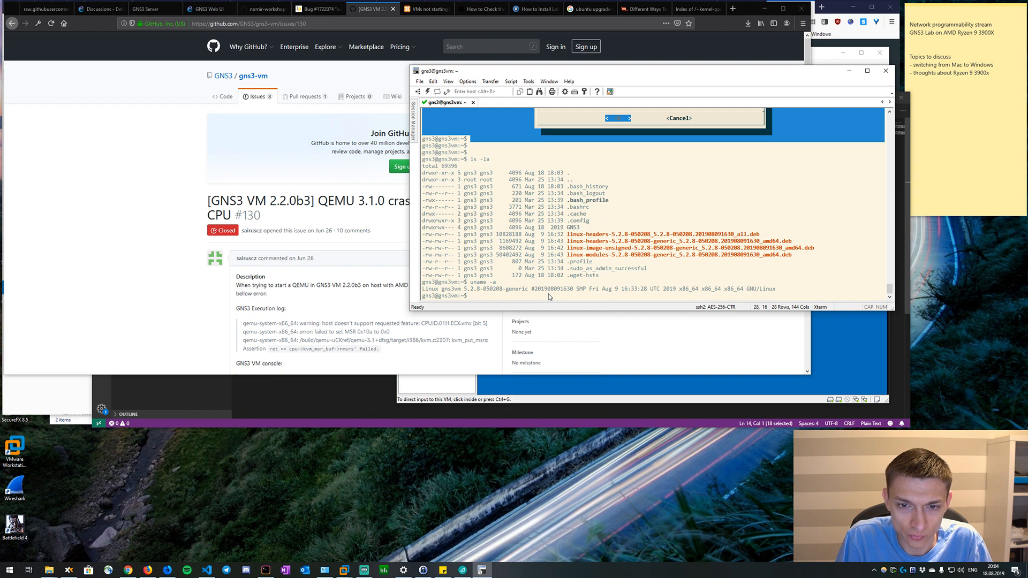
key(Return)
key(Return)
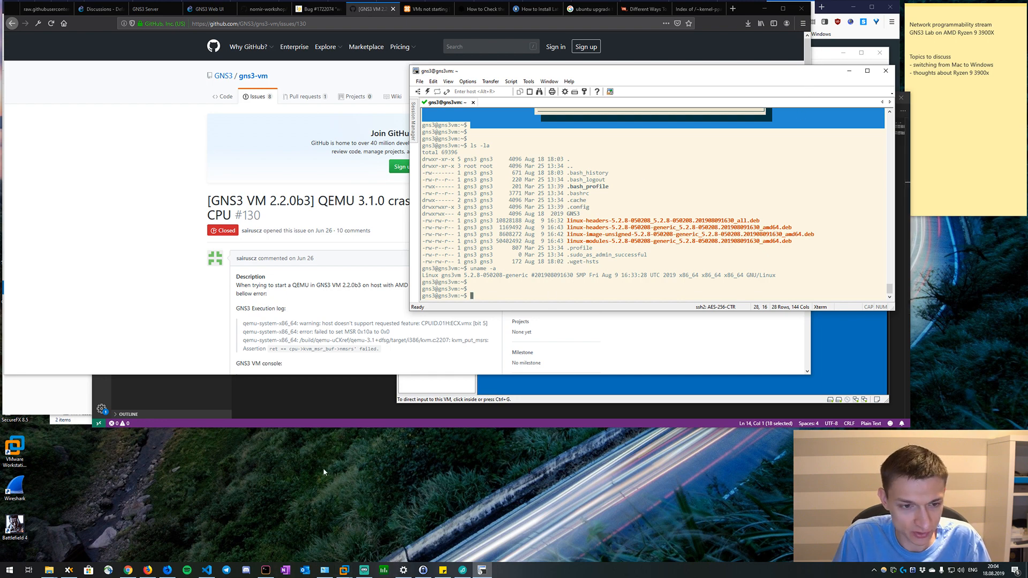
Launch the GNS3 desktop app and open the recent project 10-csrs.
key(super)
text(gn)
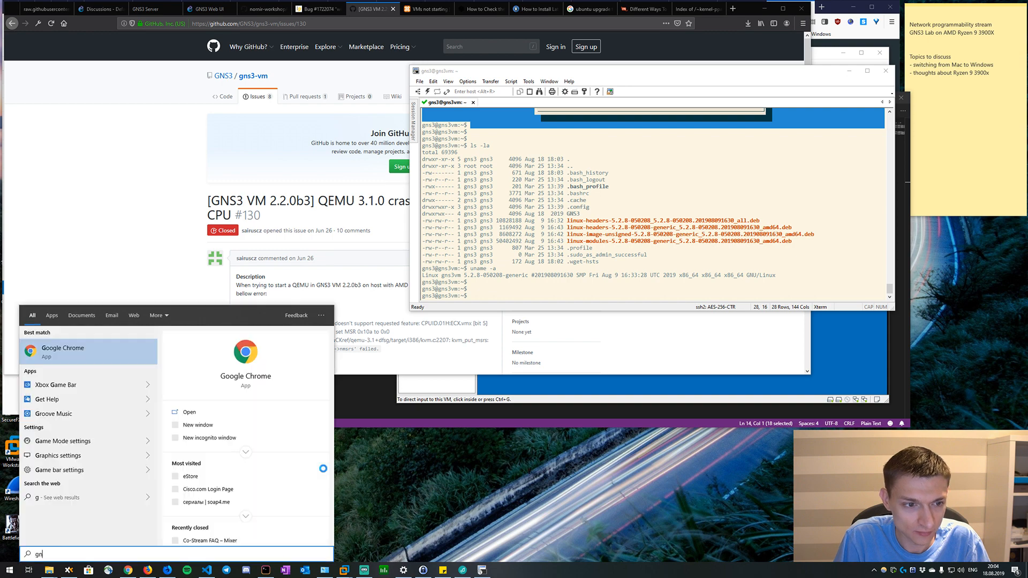
text(s3)
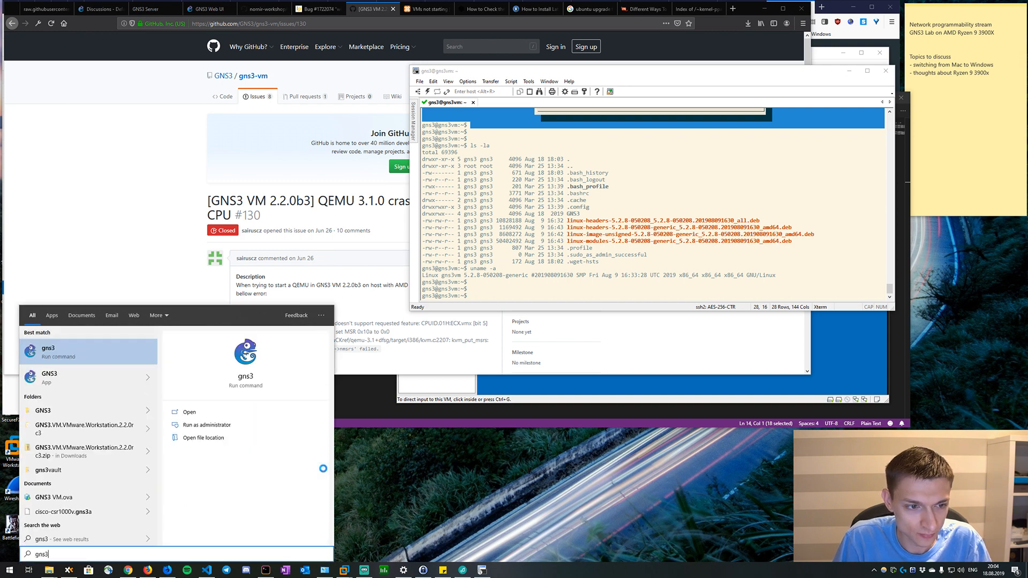
key(BackSpace)
key(BackSpace)
key(BackSpace)
key(BackSpace)
text(GNS3\)
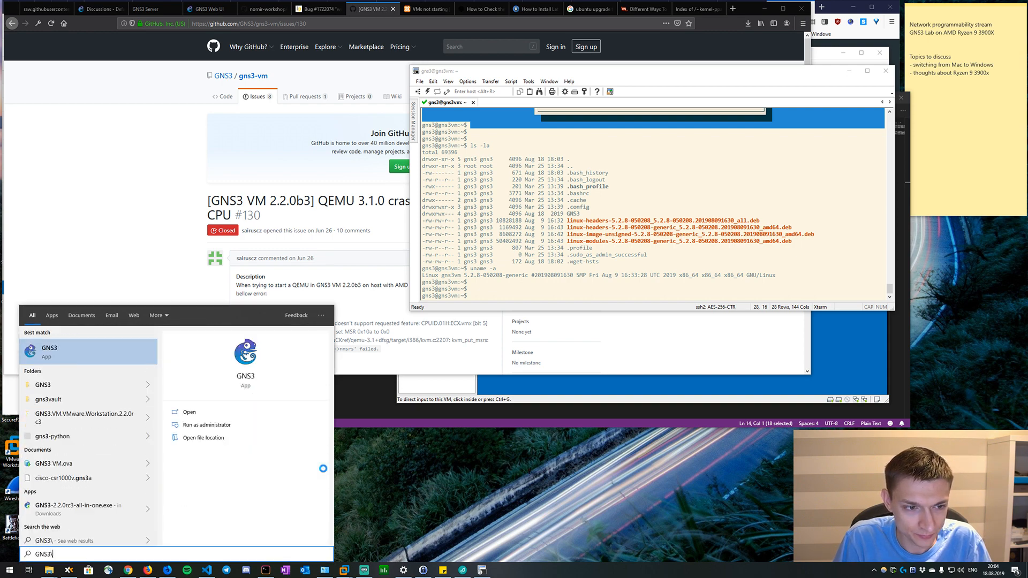
key(Return)
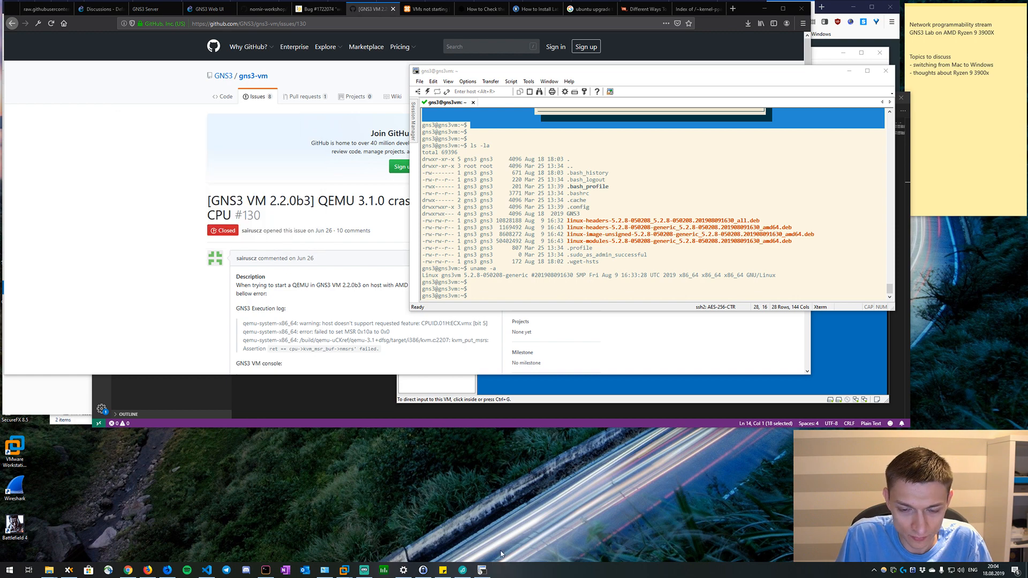
right_click(487, 571)
right_click(502, 569)
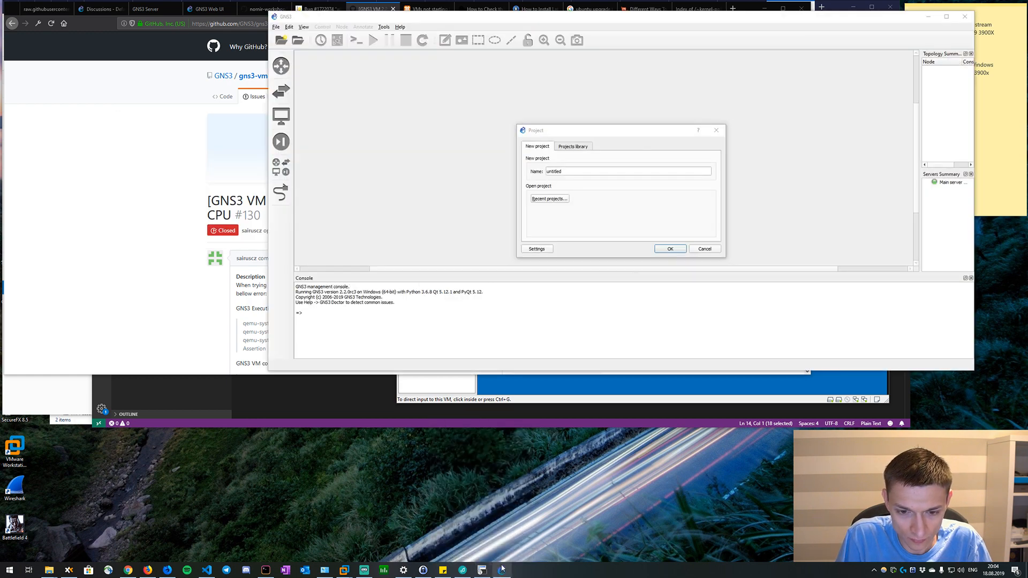
click(493, 542)
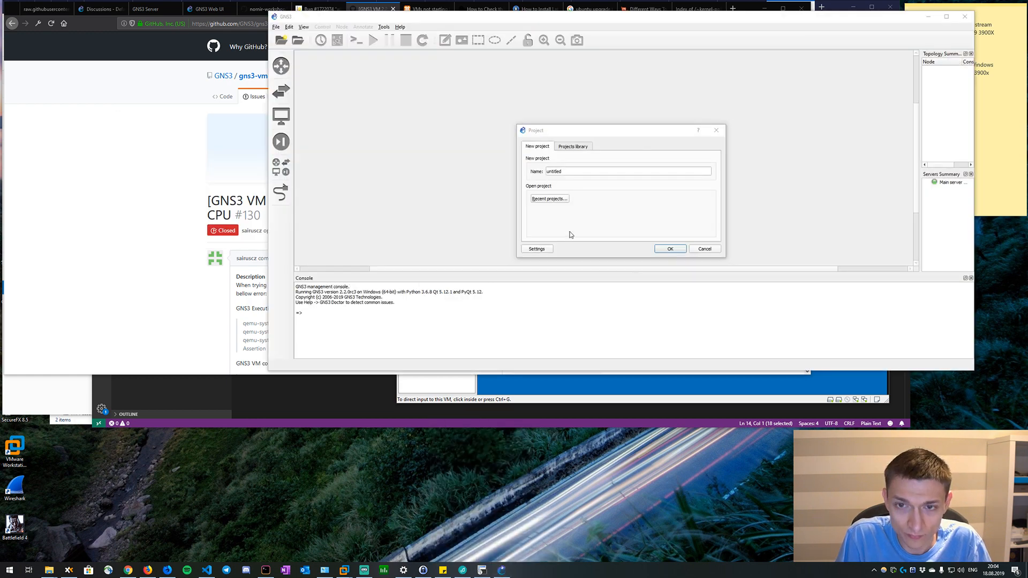
click(565, 199)
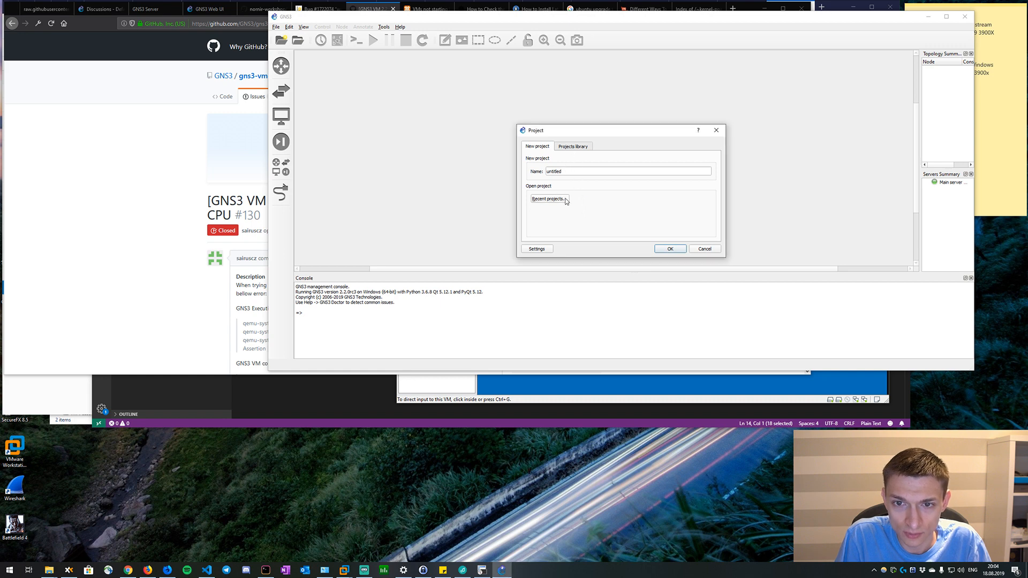
click(589, 203)
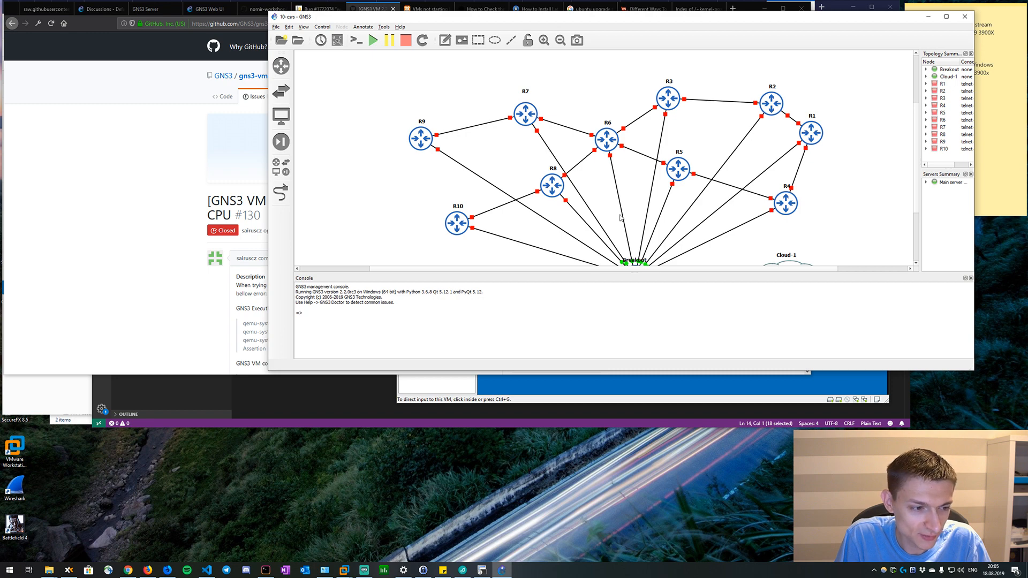
Select routers R1 and R2 in the 10-csrs topology and start them together.
scroll(620, 217, down, 1)
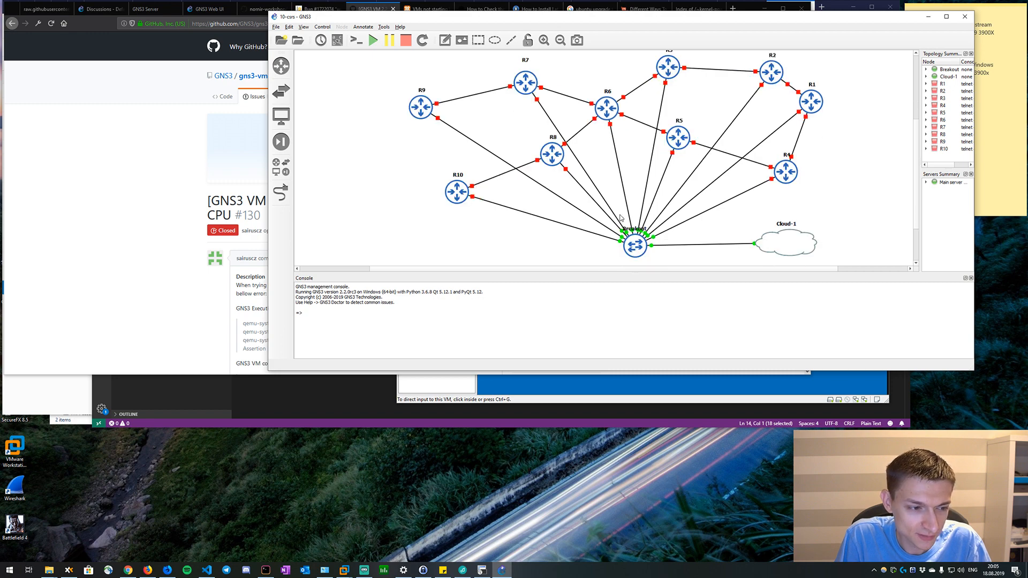
scroll(620, 218, up, 1)
drag(743, 73, 852, 155)
right_click(824, 145)
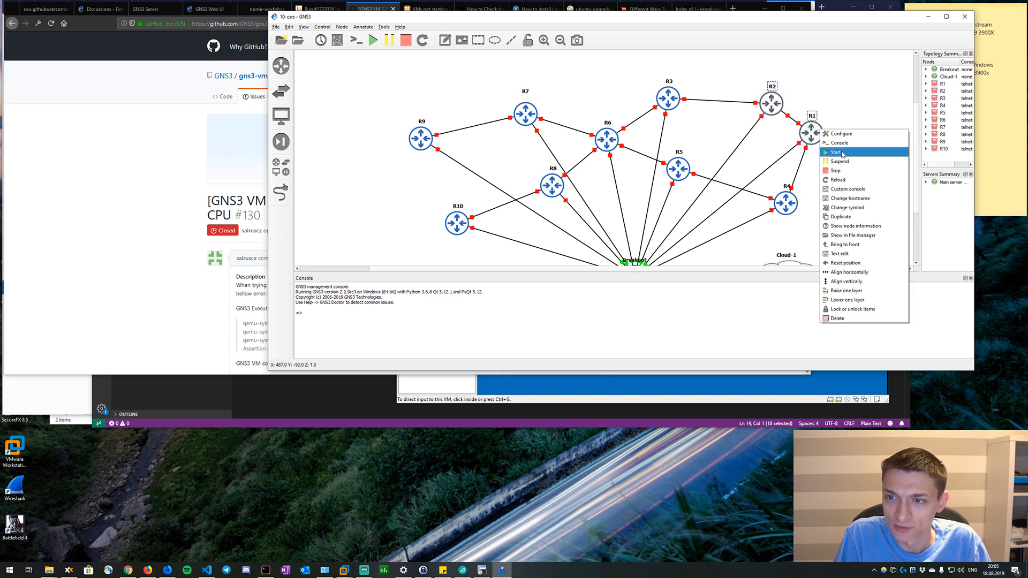
click(838, 152)
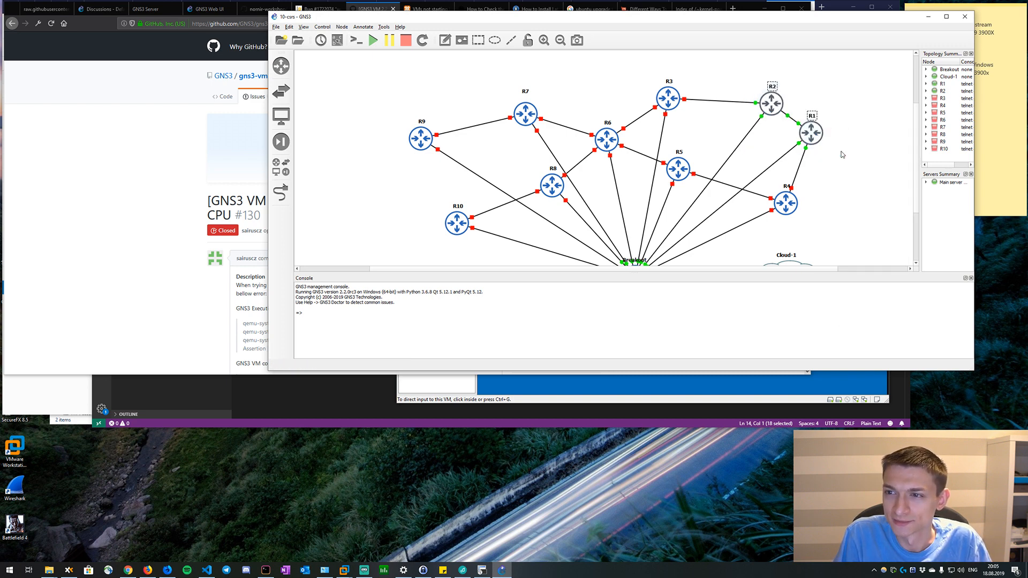
Try to open the Telnet console of router R1 in the 10-csrs topology.
click(807, 129)
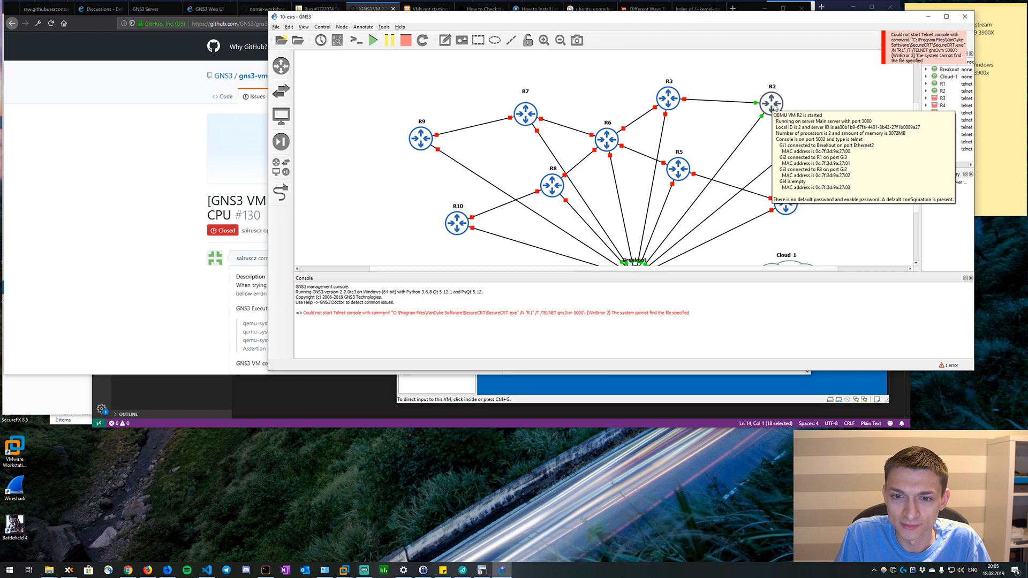
click(861, 109)
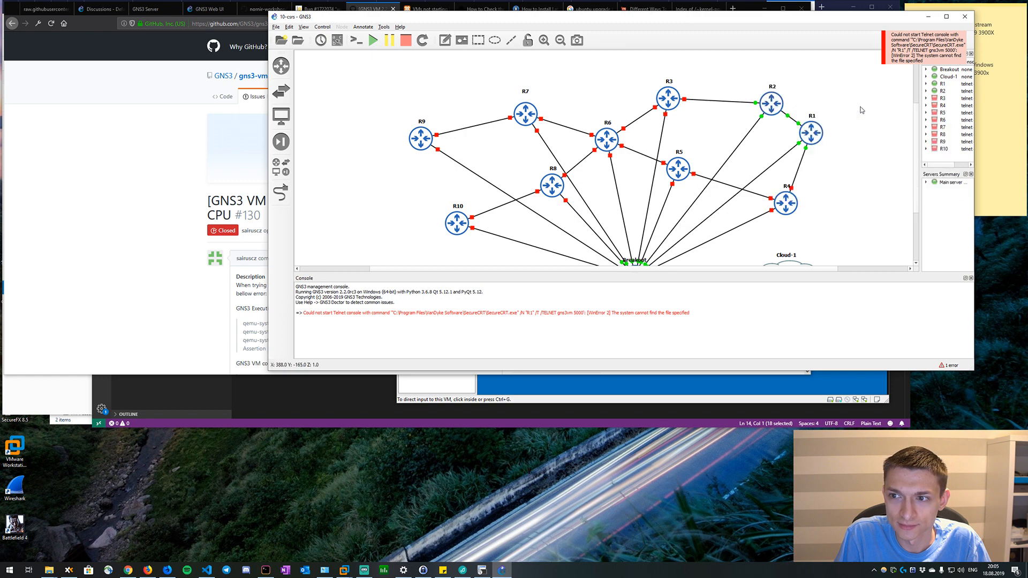
double_click(812, 132)
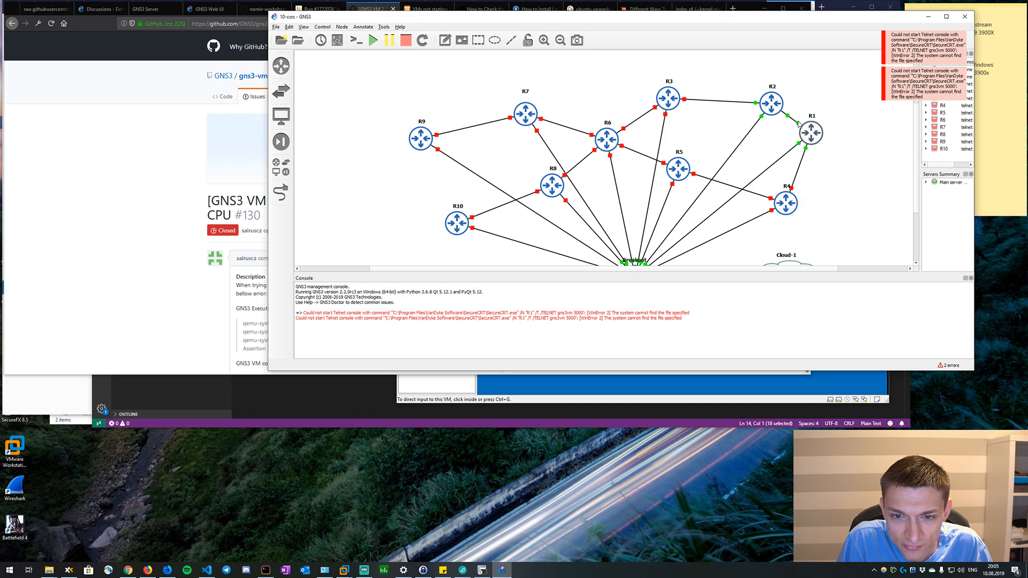
Examine the target path in the SecureCRT 8.5 shortcut's properties against the path in the GNS3 console error.
right_click(482, 570)
right_click(487, 531)
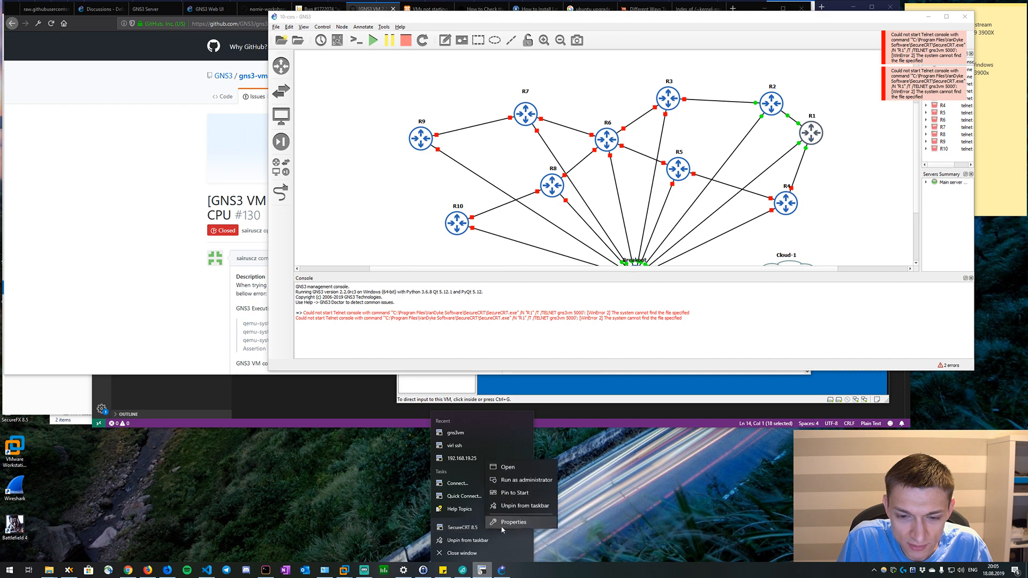
click(506, 523)
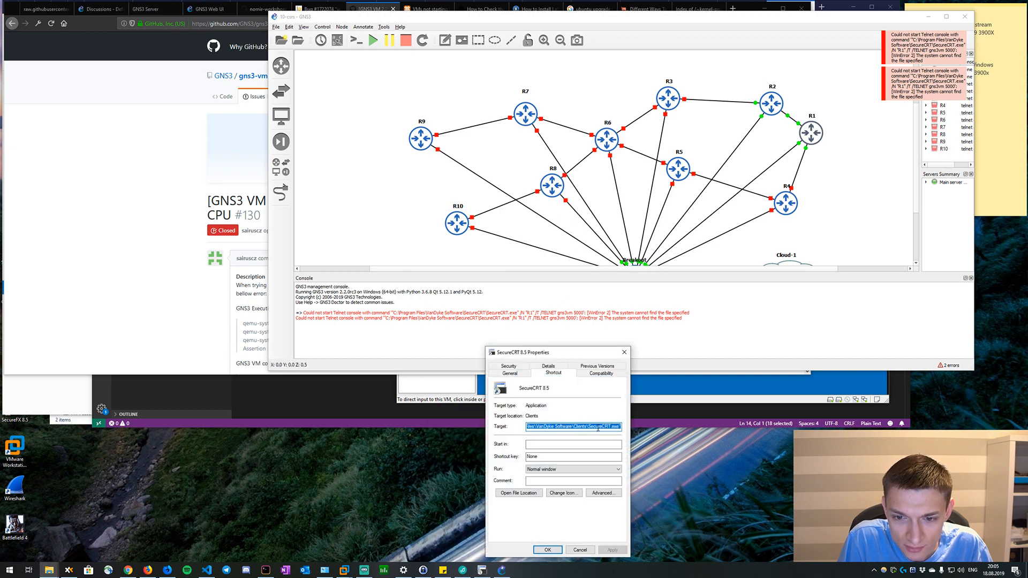
click(606, 427)
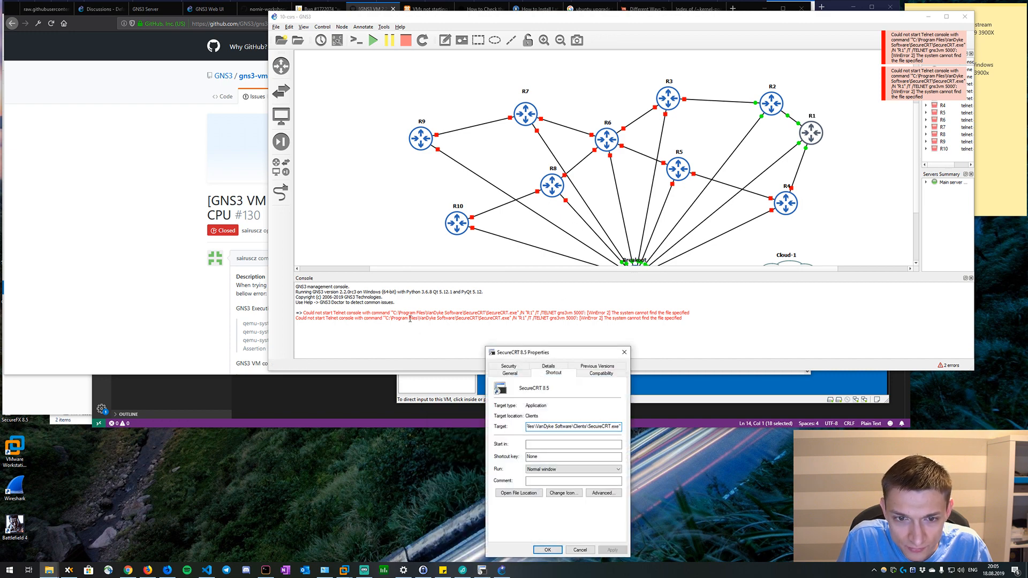
drag(560, 426, 507, 427)
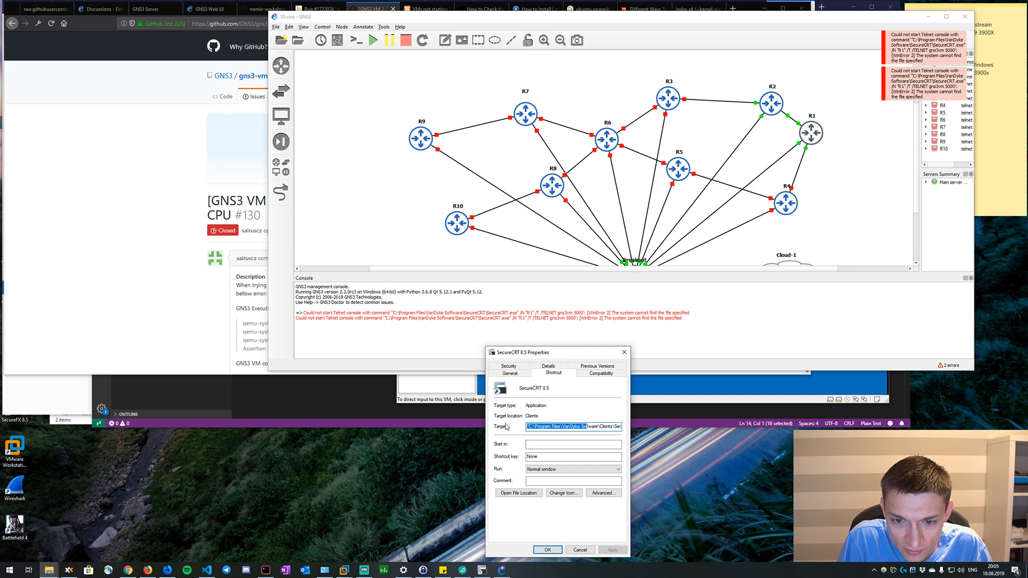
click(573, 427)
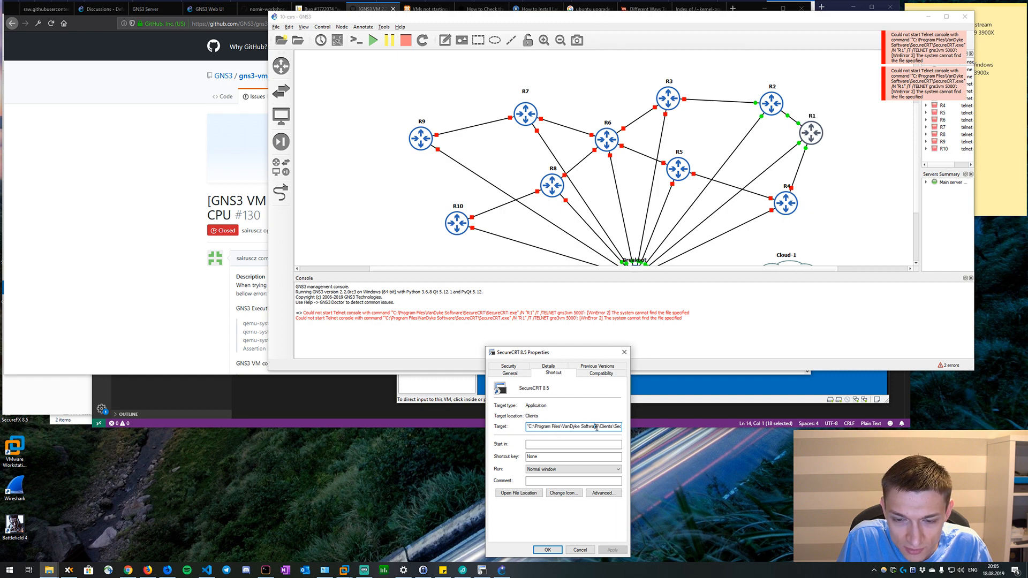
drag(595, 426, 622, 427)
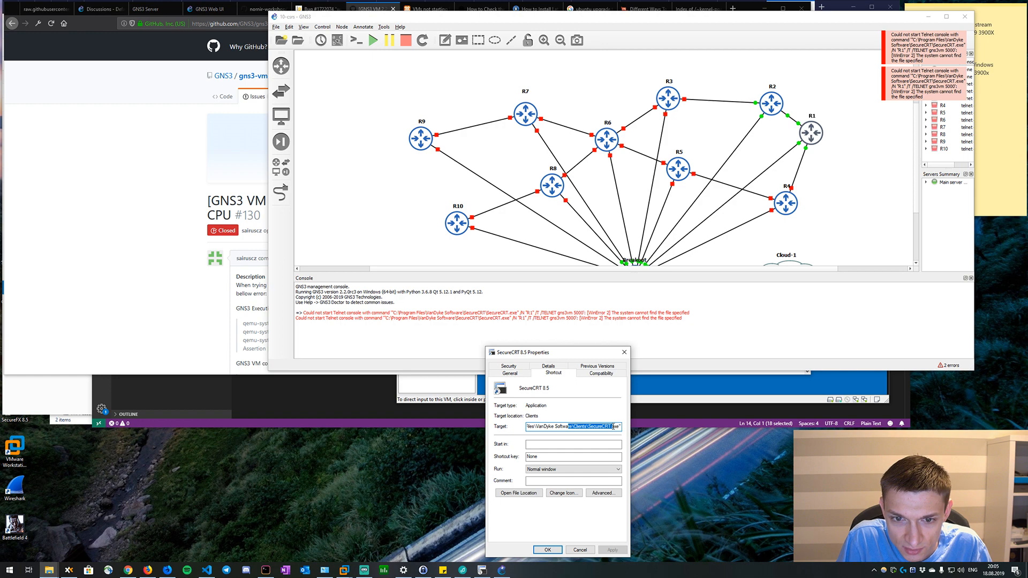
click(624, 352)
Open the Telnet console command in the GNS3 console application preferences and choose the predefined SecureCRT command.
click(289, 27)
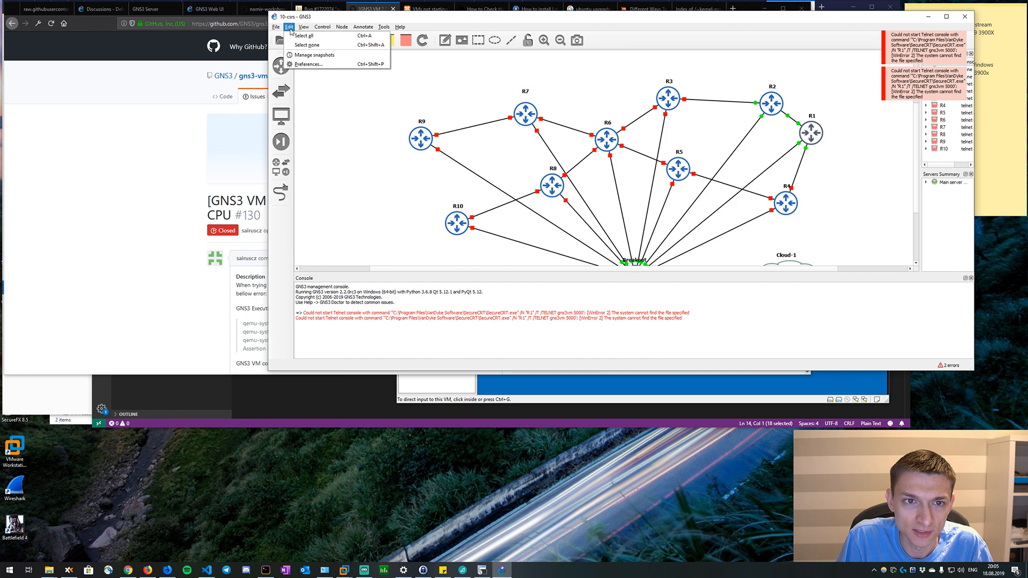
click(309, 64)
click(570, 171)
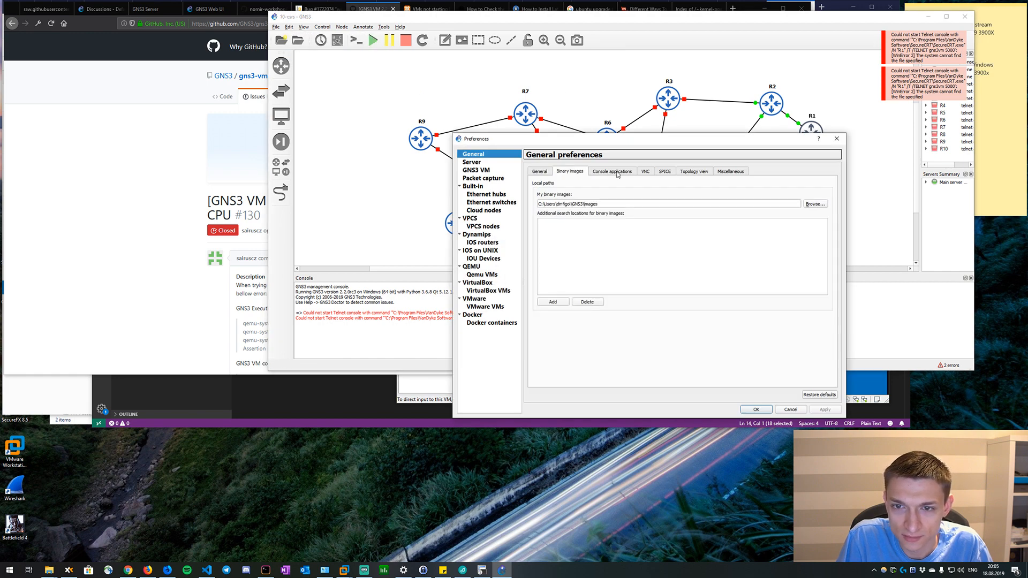
click(612, 171)
double_click(621, 204)
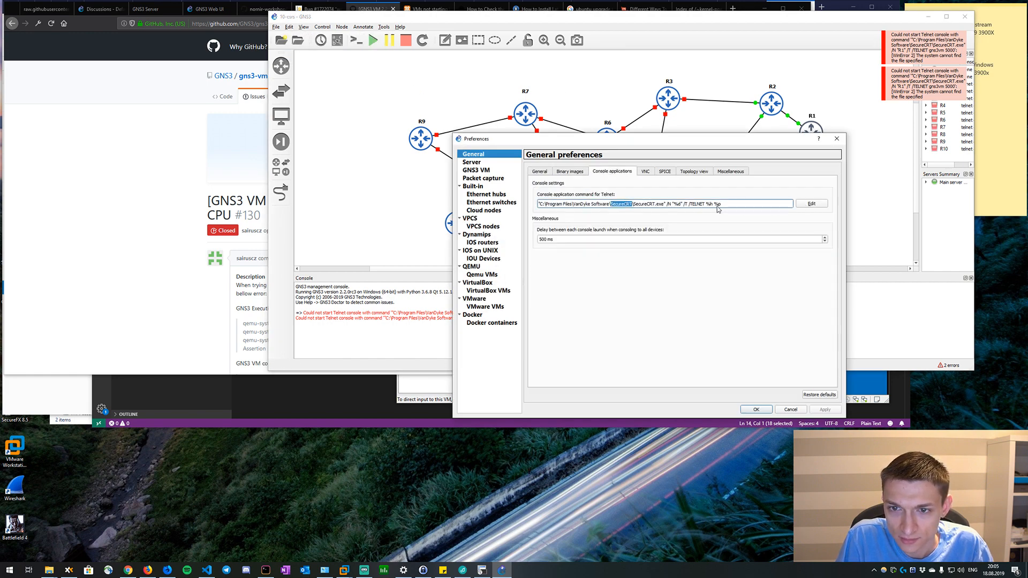
click(821, 208)
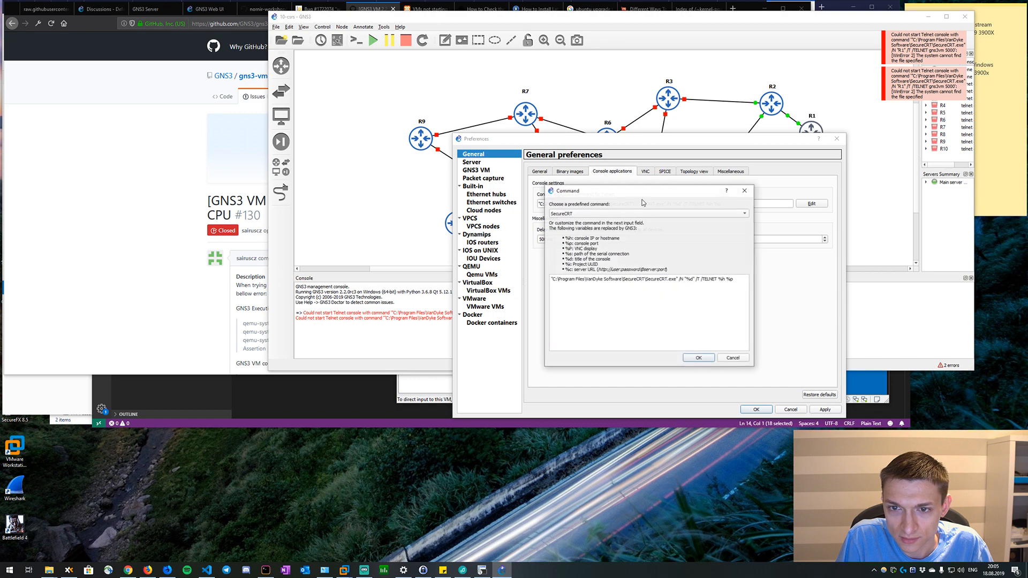
click(614, 214)
click(611, 221)
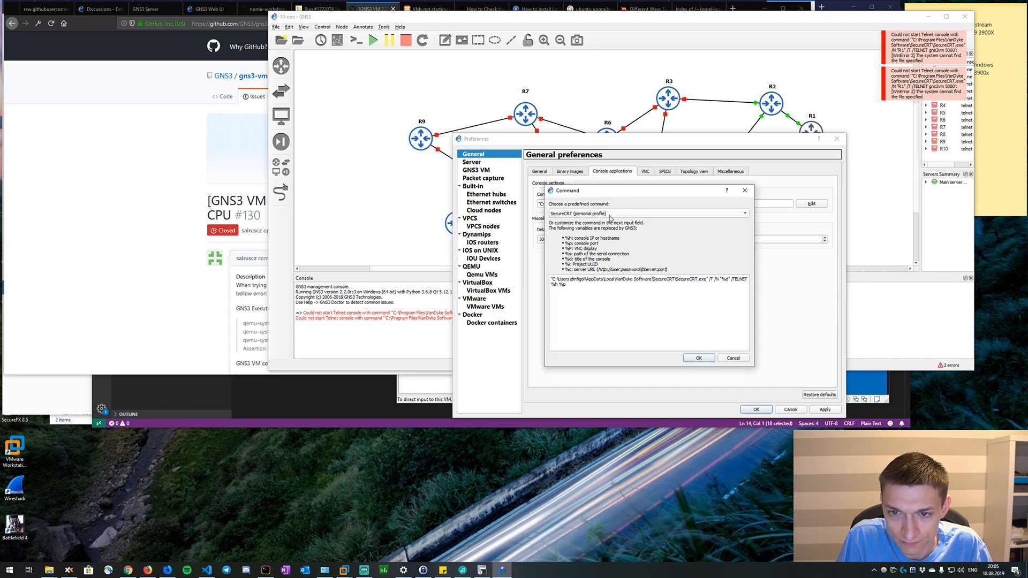
click(624, 213)
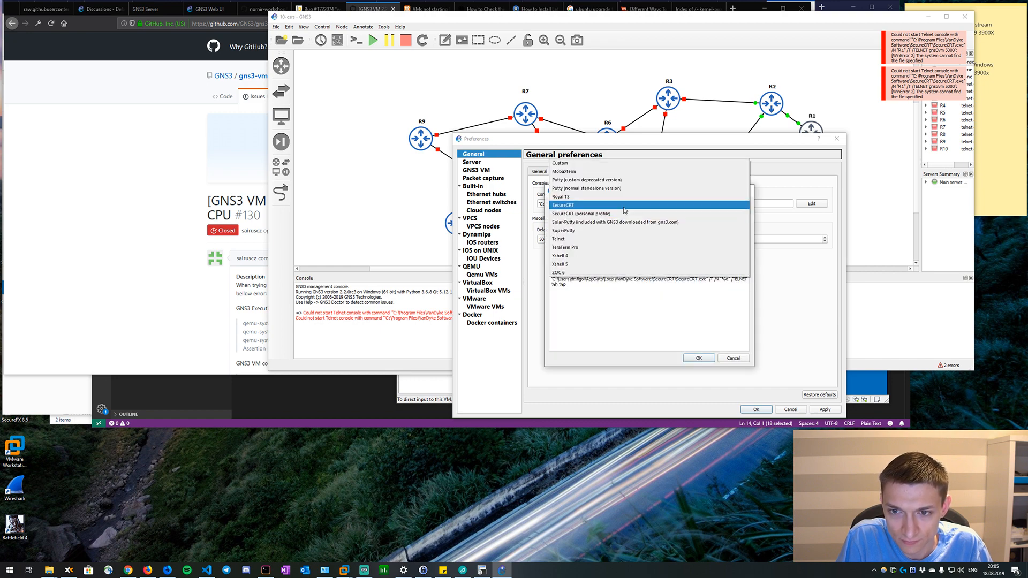
click(625, 206)
Replace the SecureCRT folder in the Telnet command's path with "Clients" and apply the preferences.
double_click(631, 278)
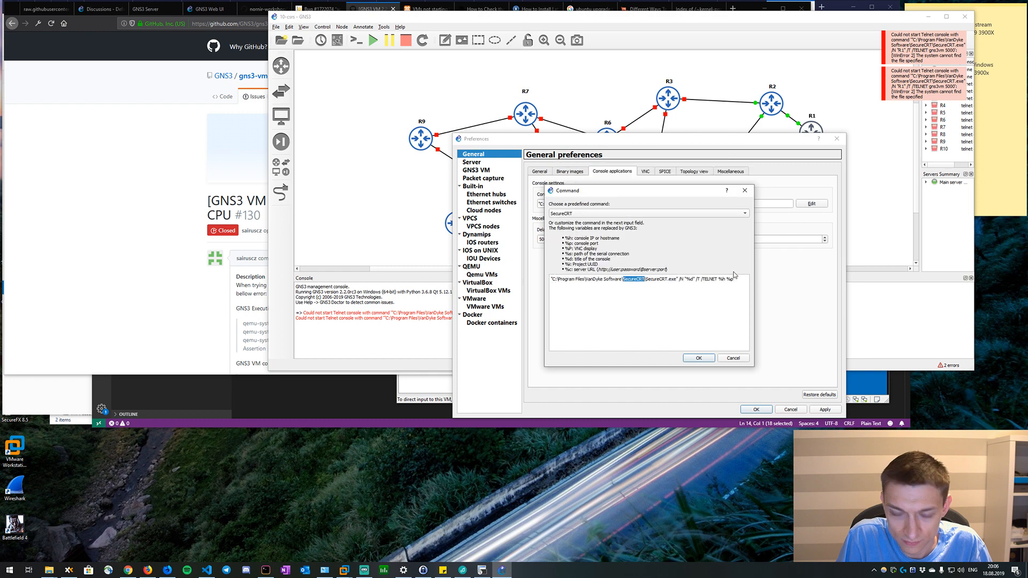
text(Clients)
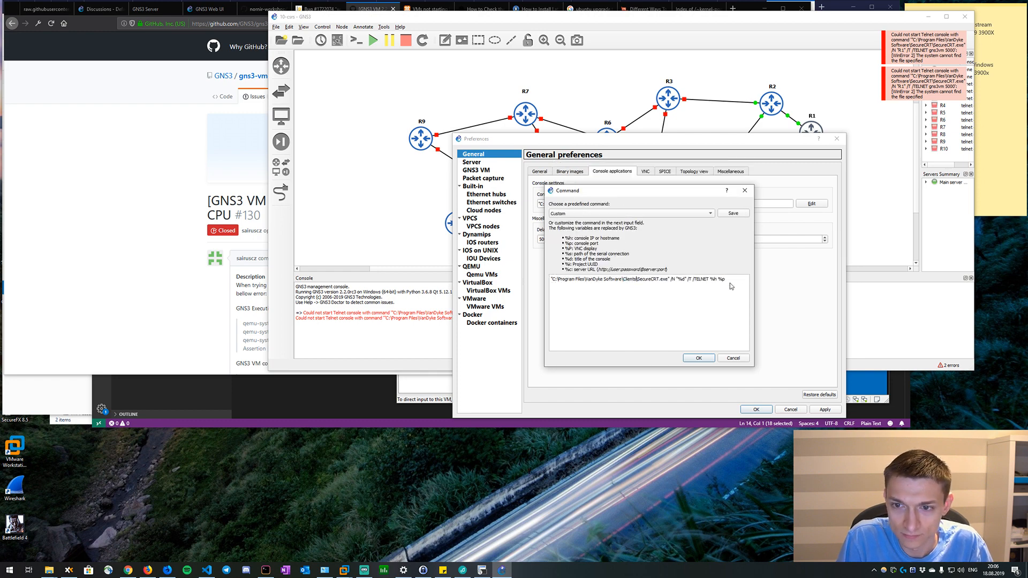
click(695, 358)
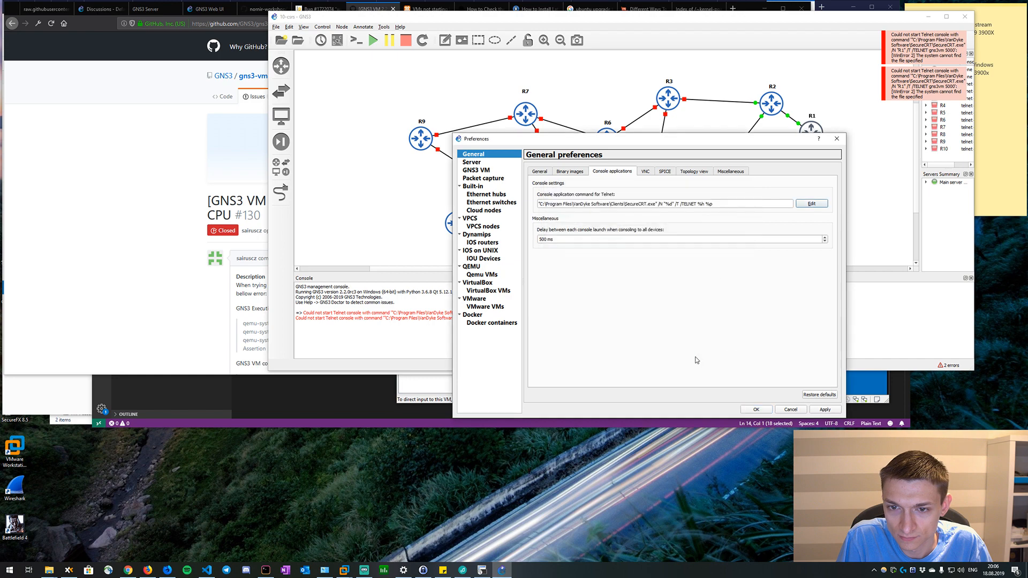
click(825, 409)
click(758, 410)
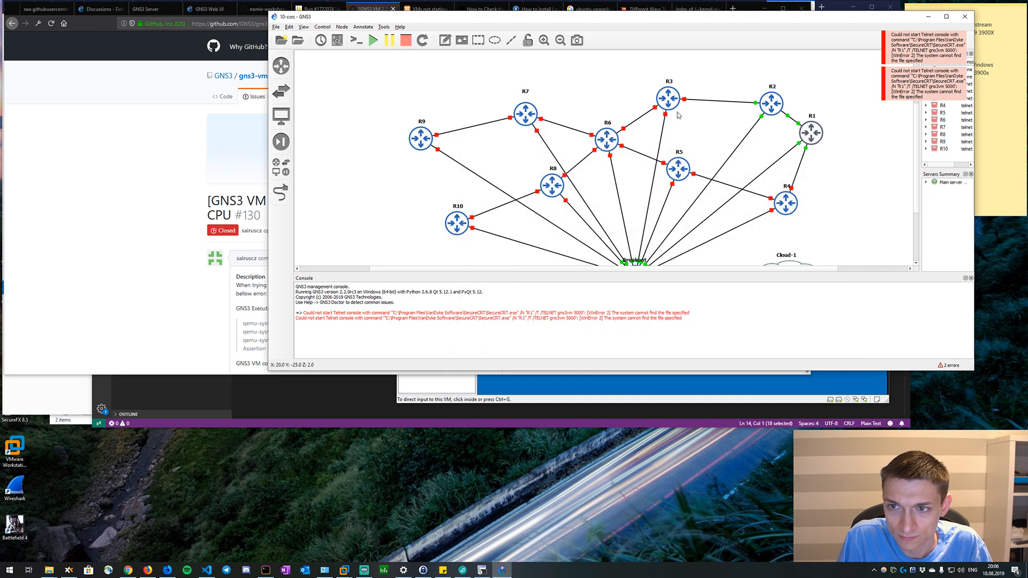
Open R1's console in SecureCRT and move its window clear of routers R1 and R2.
double_click(811, 133)
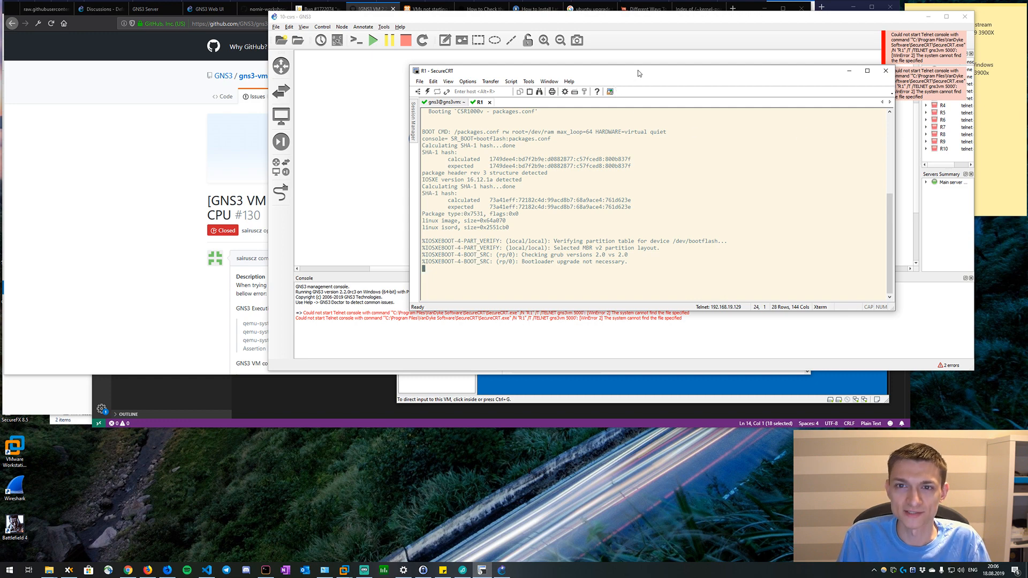
drag(638, 71, 418, 63)
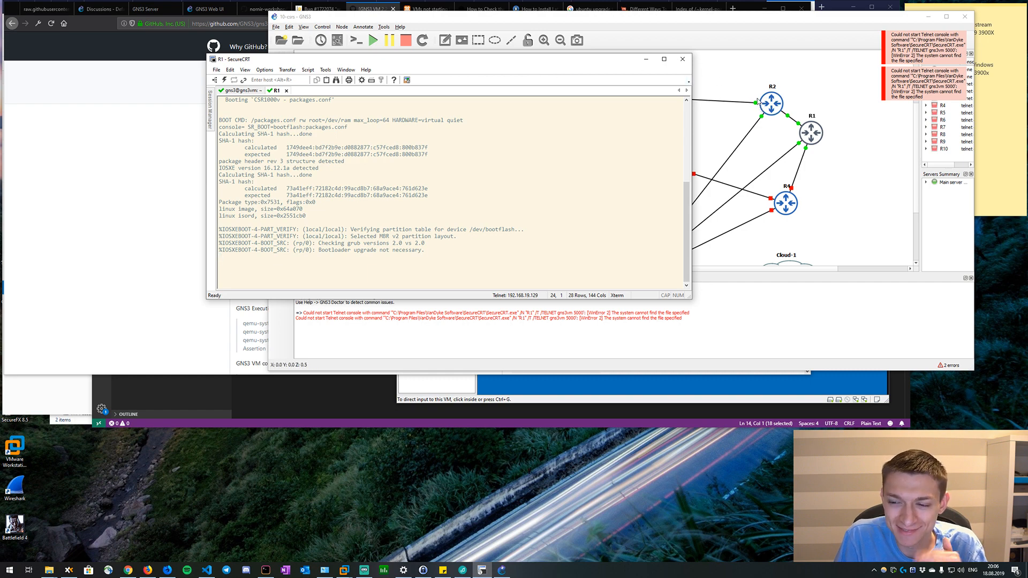
Search Google Images for "meme nice" in a new Firefox tab, preview the first image, and close the tab.
click(166, 83)
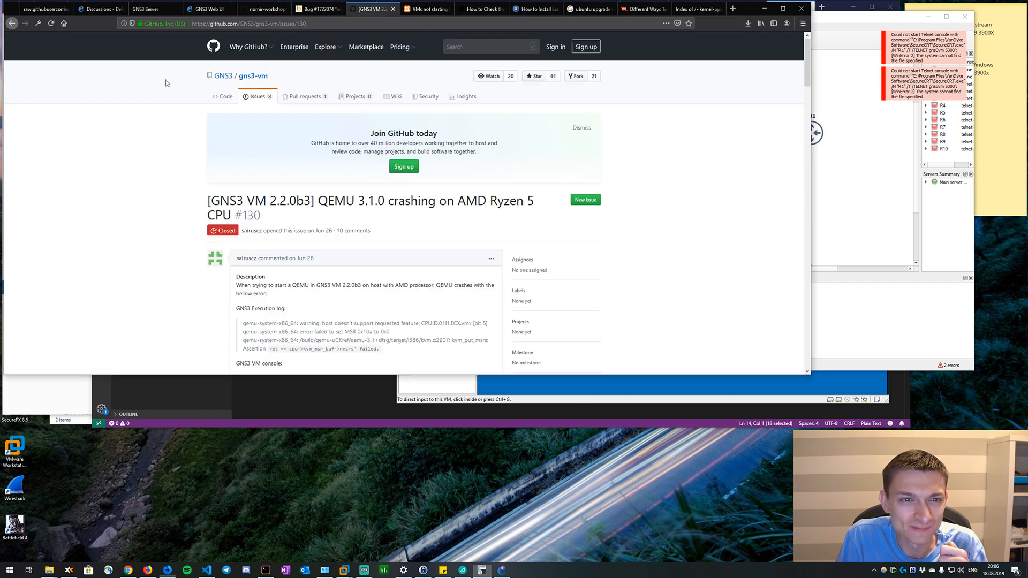
click(732, 11)
text(meme )
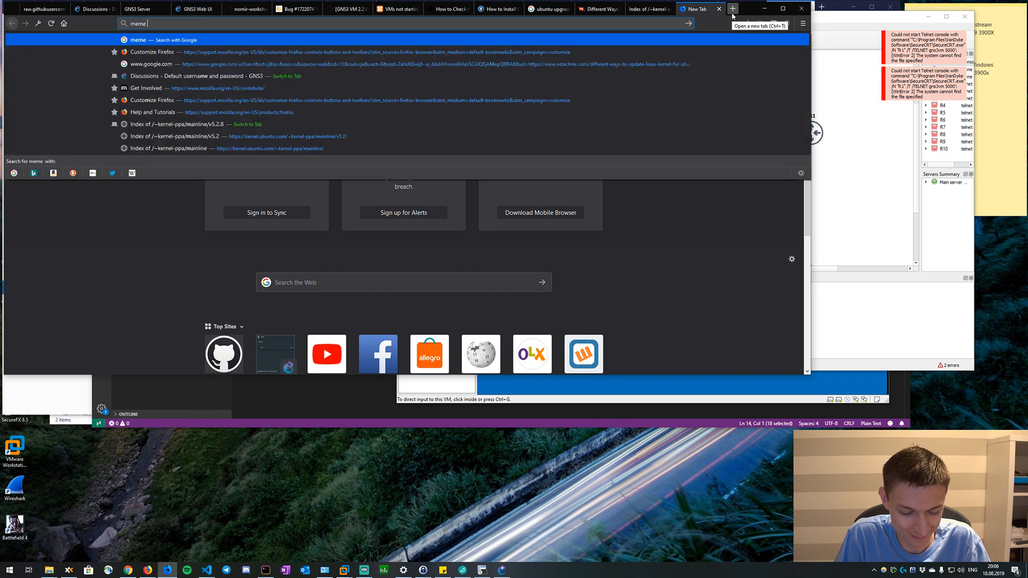
text(nice)
key(Return)
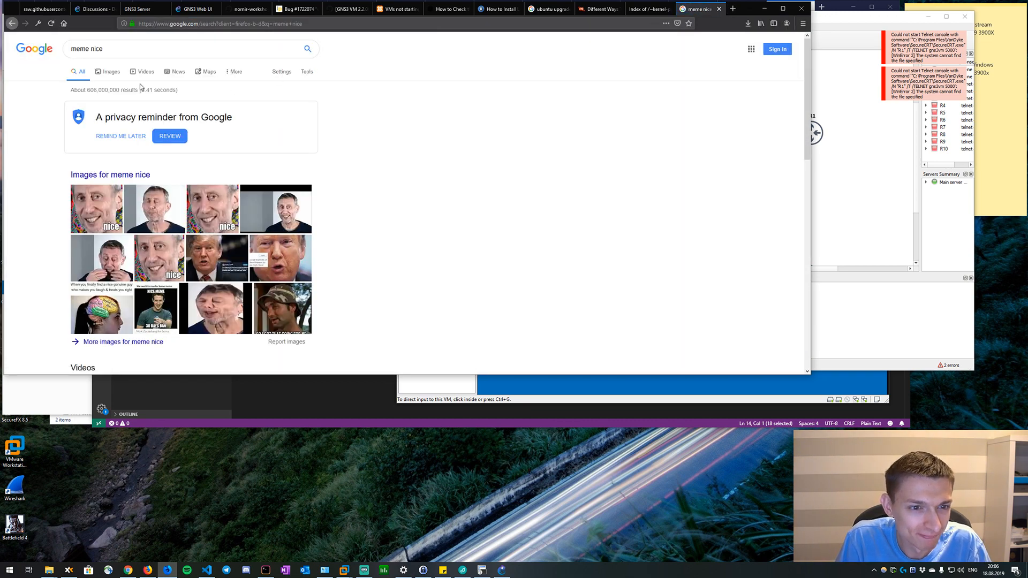
click(113, 72)
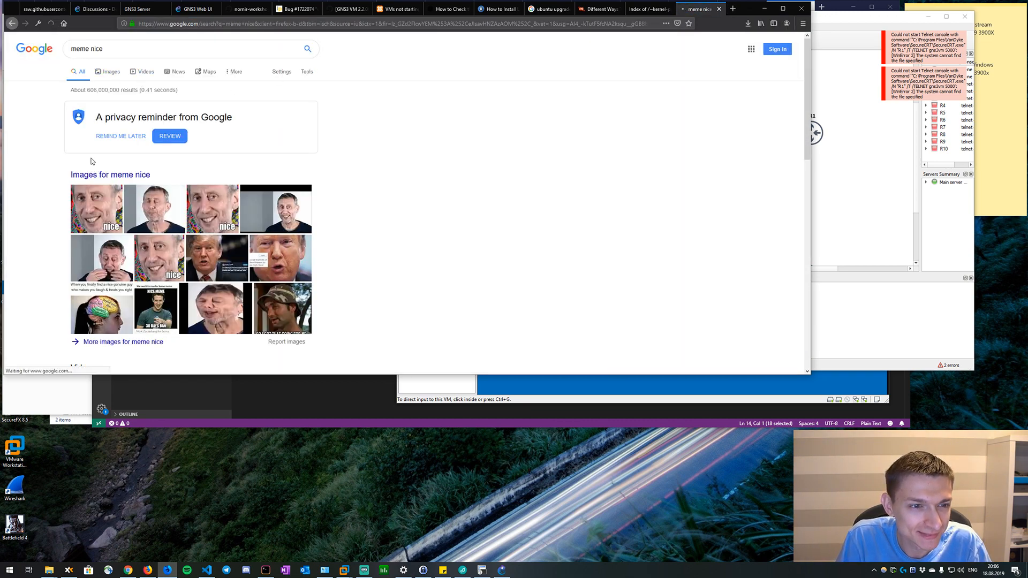
click(86, 145)
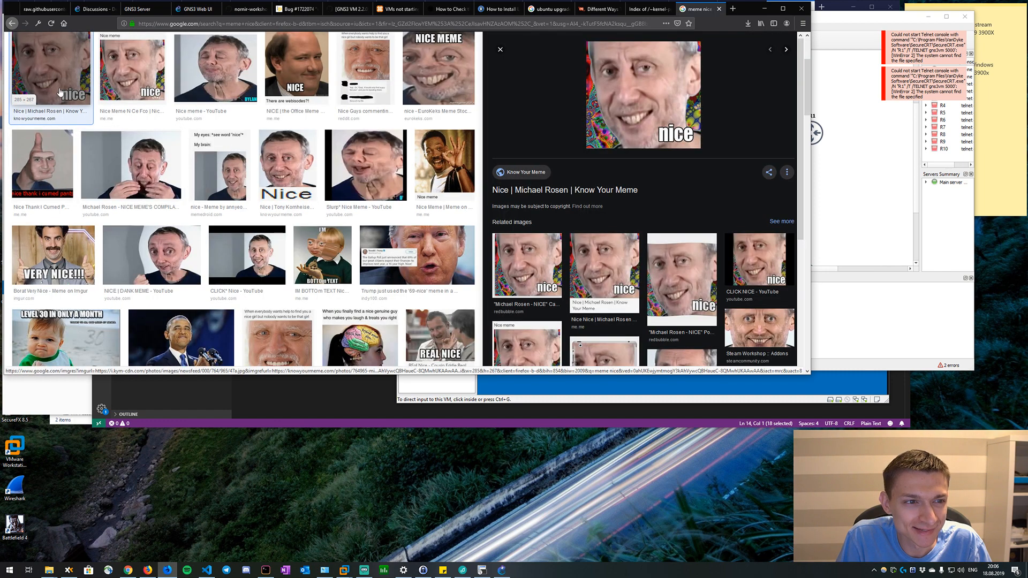
scroll(60, 92, up, 3)
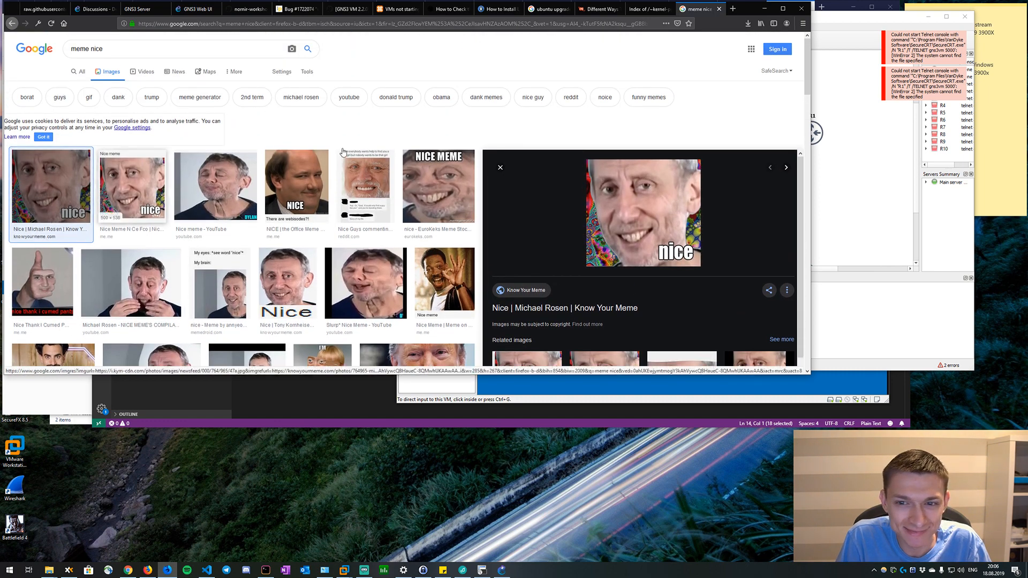
key(alt+Left)
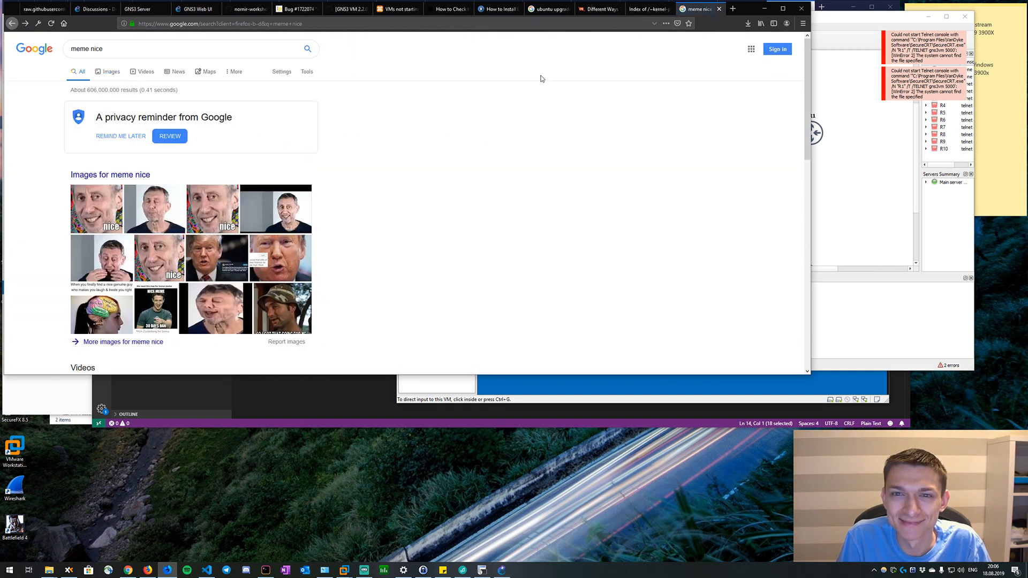
click(720, 8)
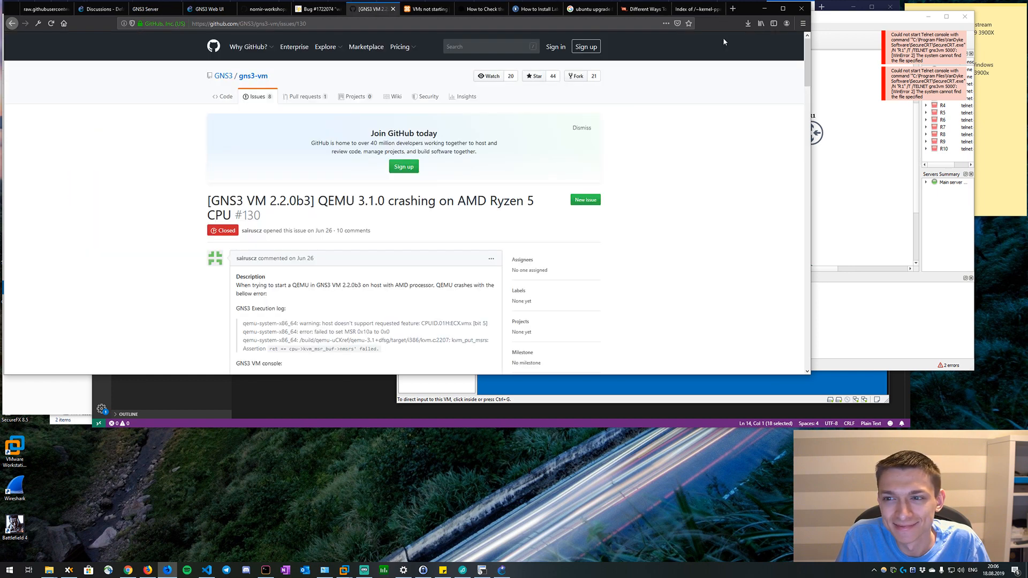
Open R2's console from the GNS3 topology and review the boot output of R2 and R1.
click(819, 189)
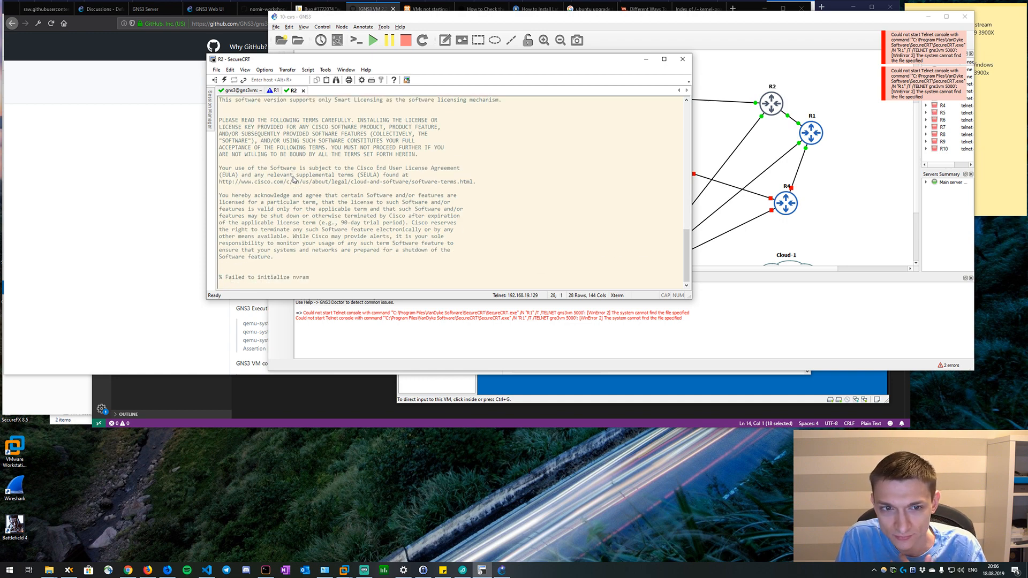
scroll(300, 180, up, 5)
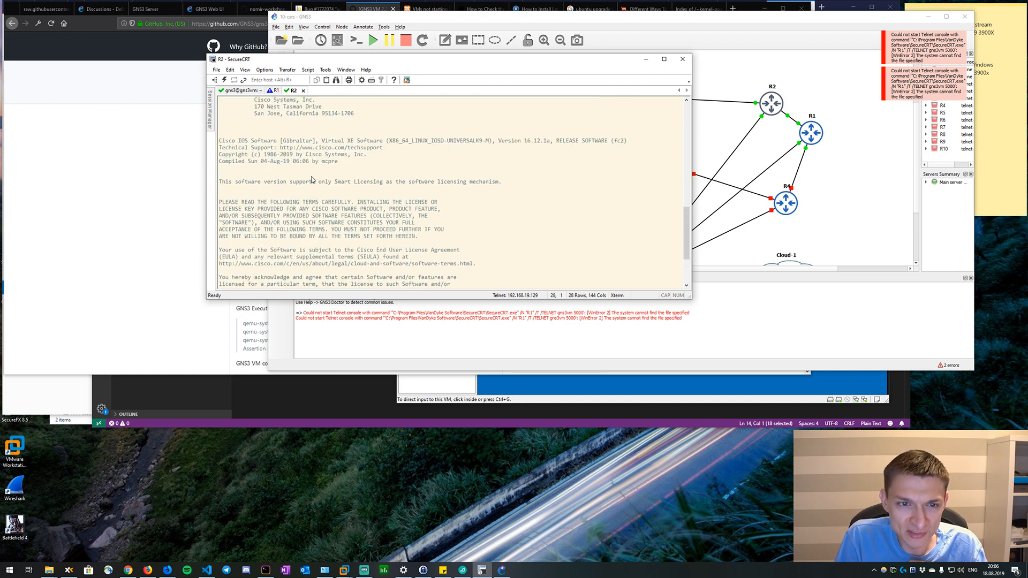
drag(552, 161, 524, 158)
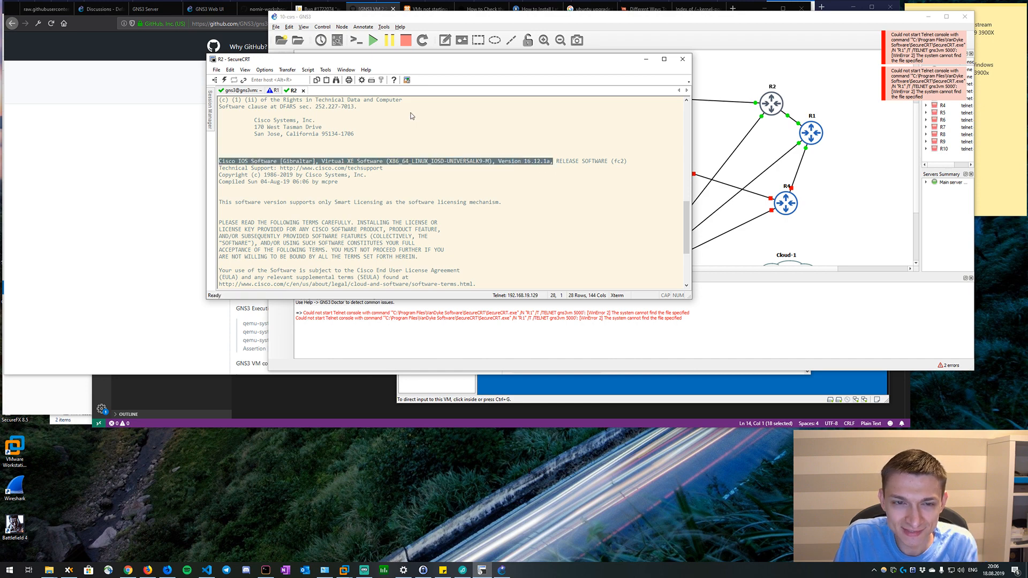
click(275, 91)
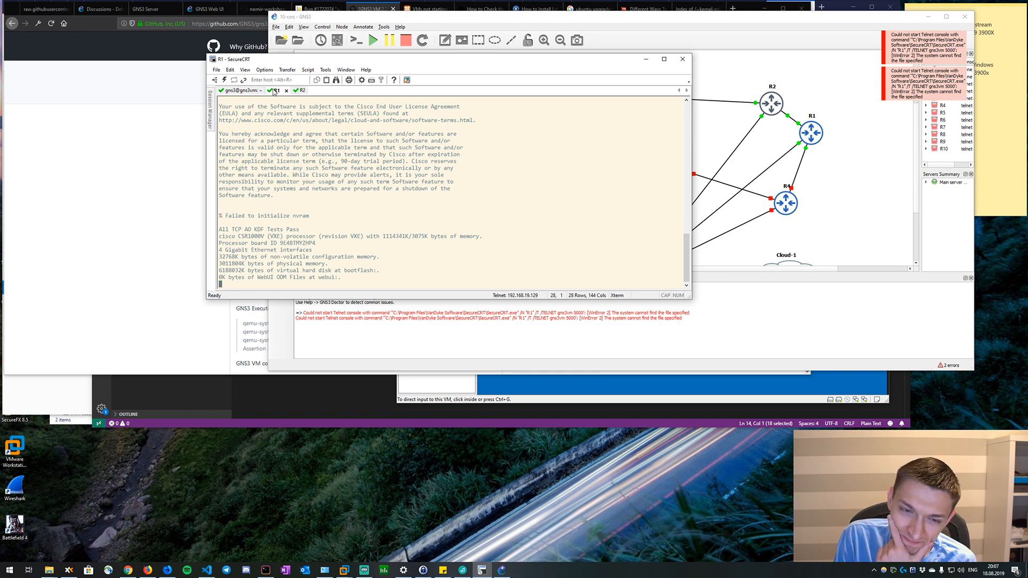
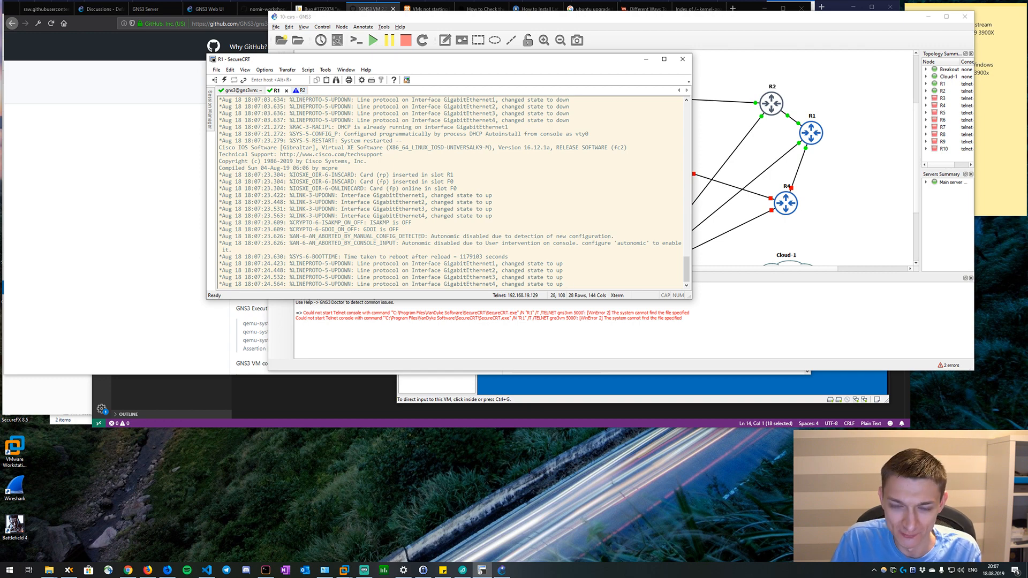
Enter privileged EXEC mode with "en" on the R1 console and on the R2 console.
key(Return)
text(en)
key(Return)
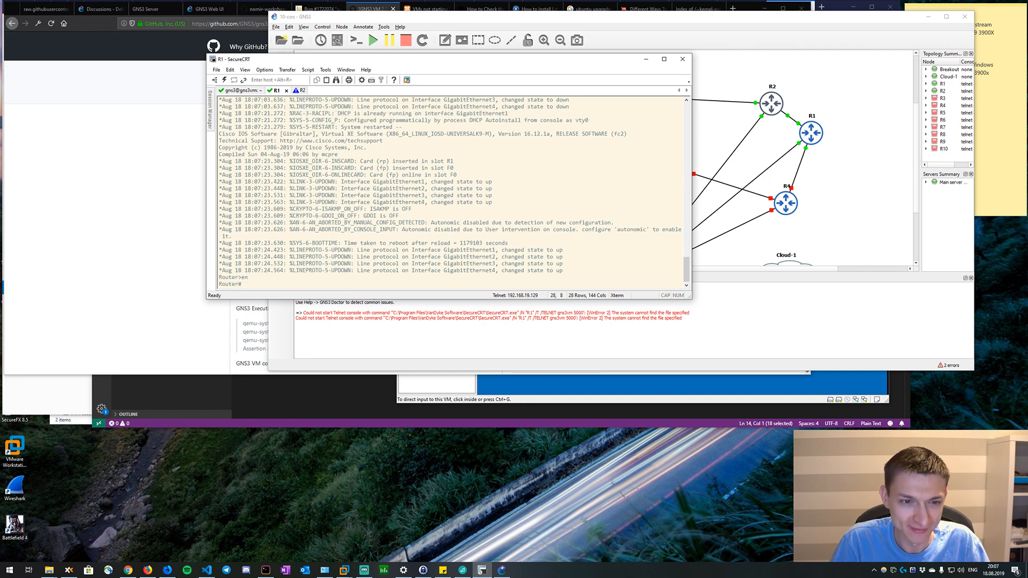
click(300, 91)
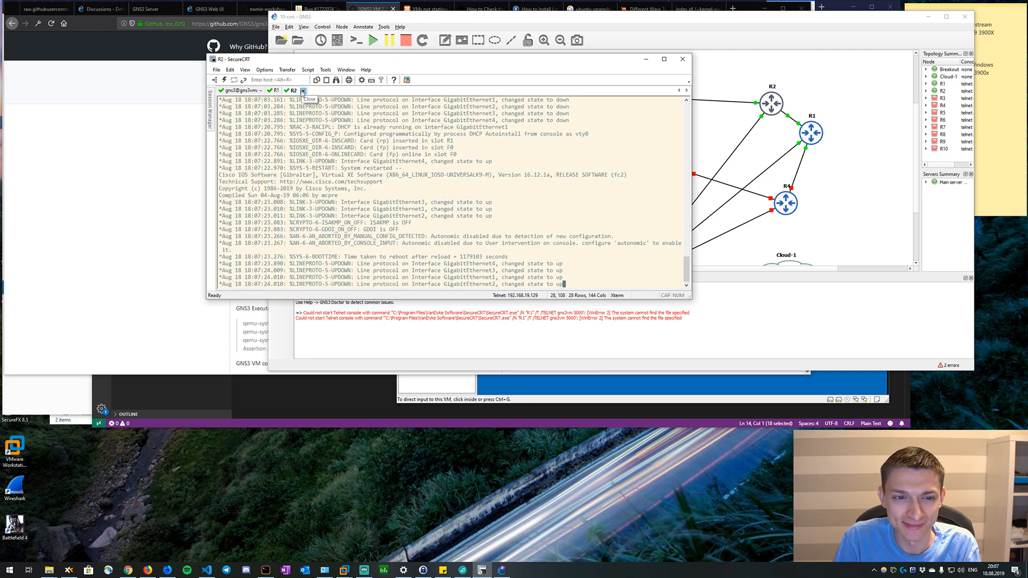
key(Return)
key(Return)
key(Return)
text(en)
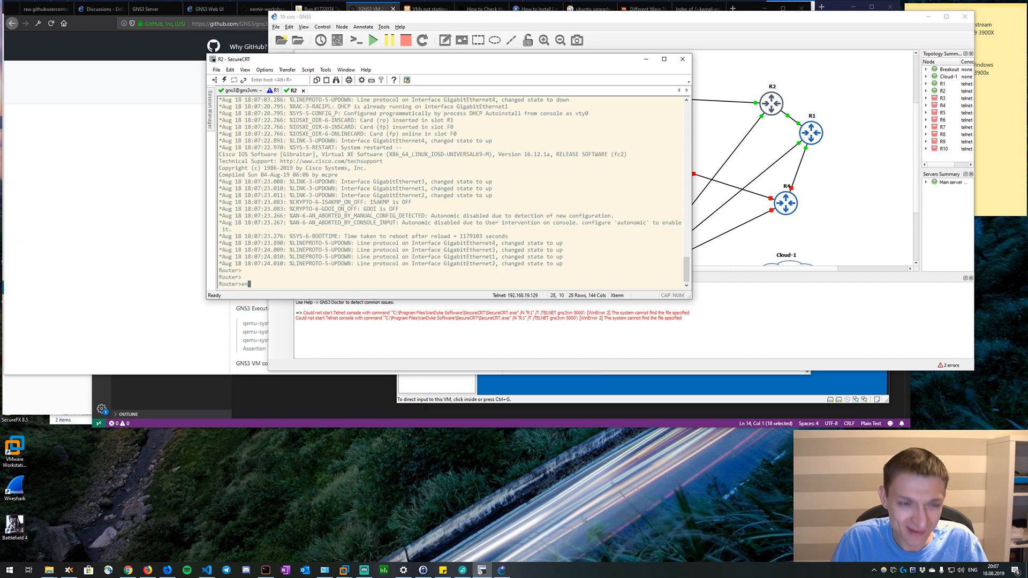
key(Return)
Run "show version" on R2, page through the output and return to the prompt.
text(show)
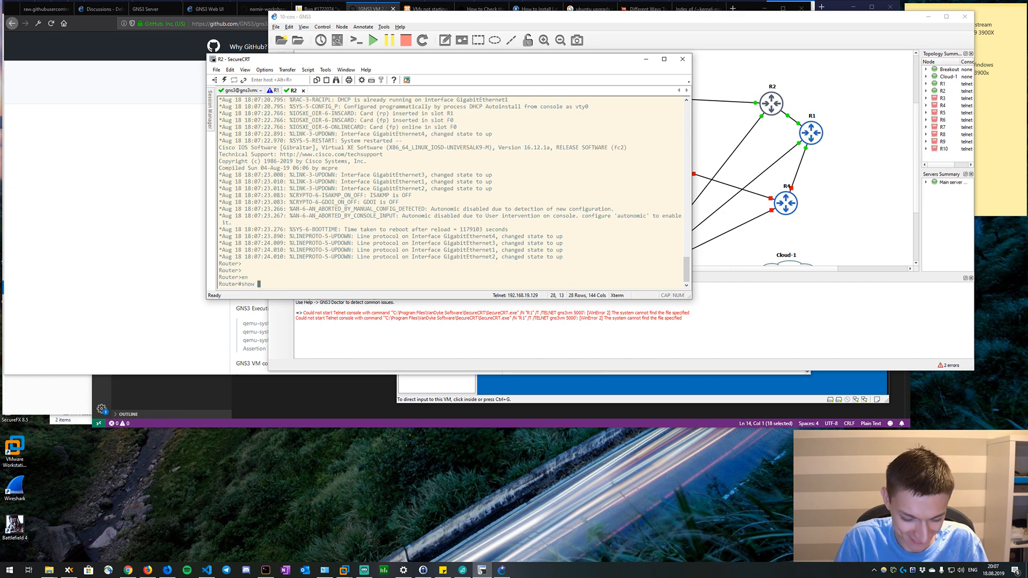
text( version)
key(Return)
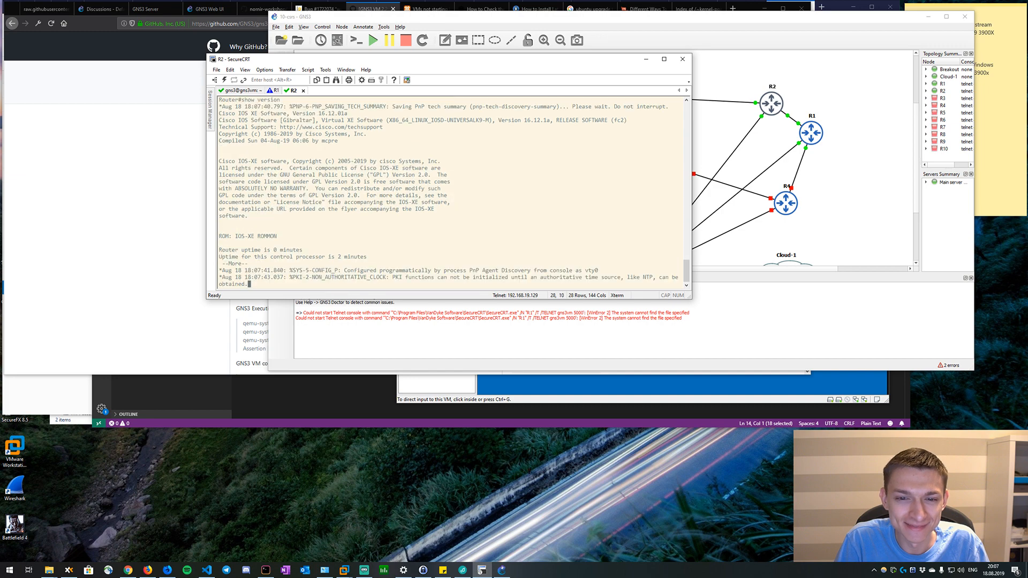
key(Return)
key(Return)
key(Return)
key(Return)
key(Return)
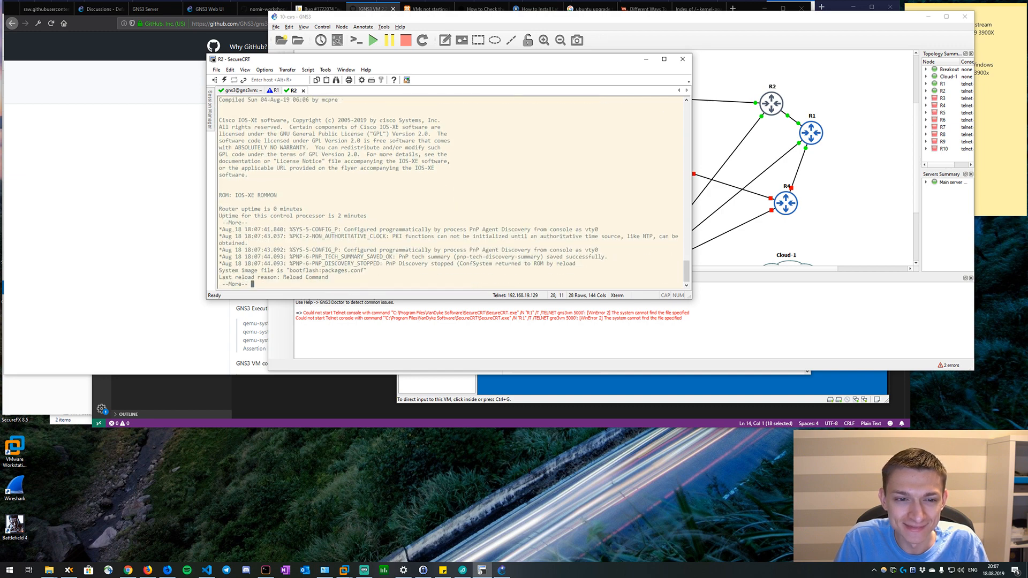
key(Return)
key(Return)
key(q)
key(Return)
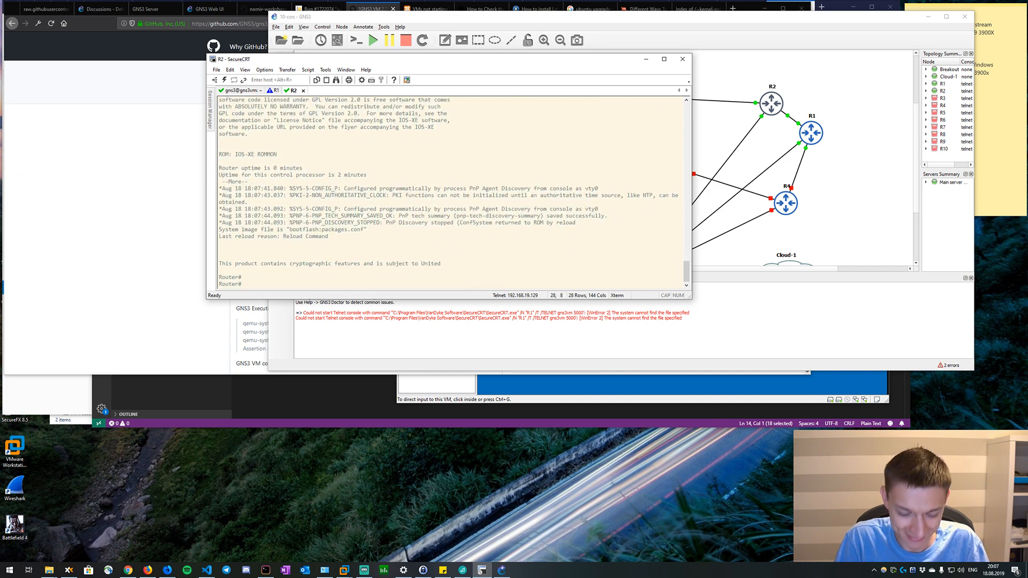
click(245, 70)
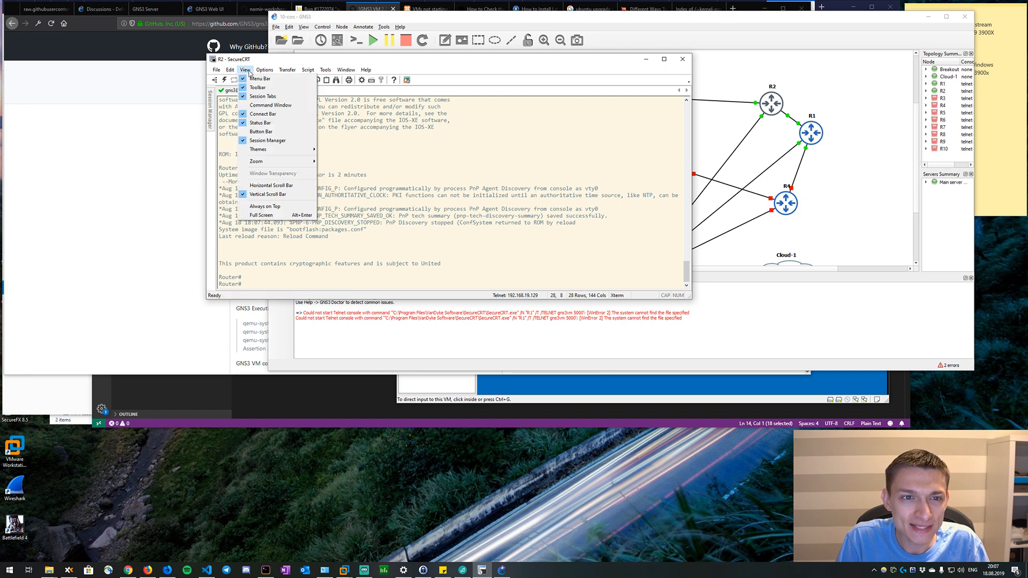
mouse_move(266, 71)
click(270, 89)
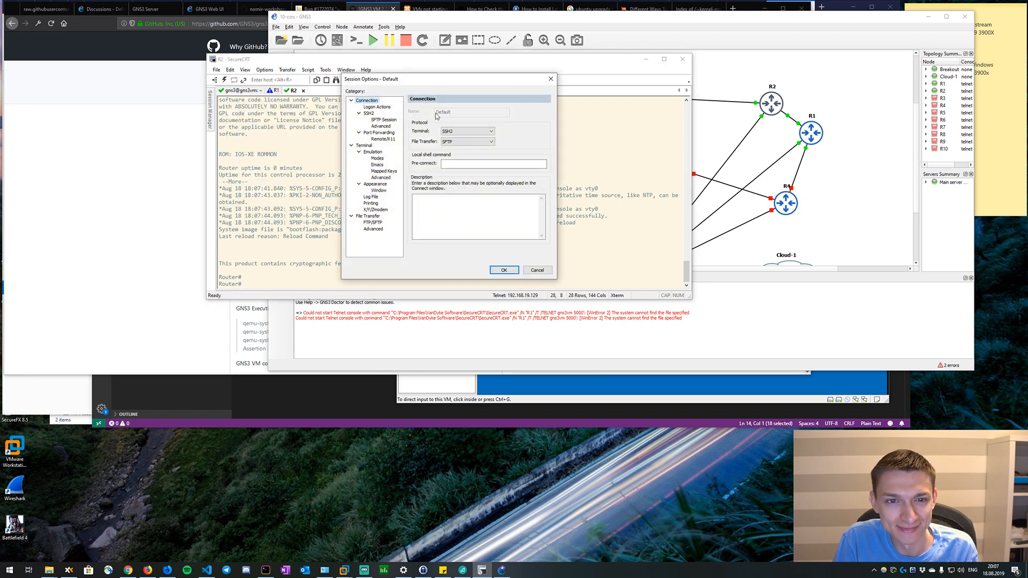
click(550, 79)
Set the normal font size to 15 pt in the default session's appearance settings, reached through the global options.
click(264, 70)
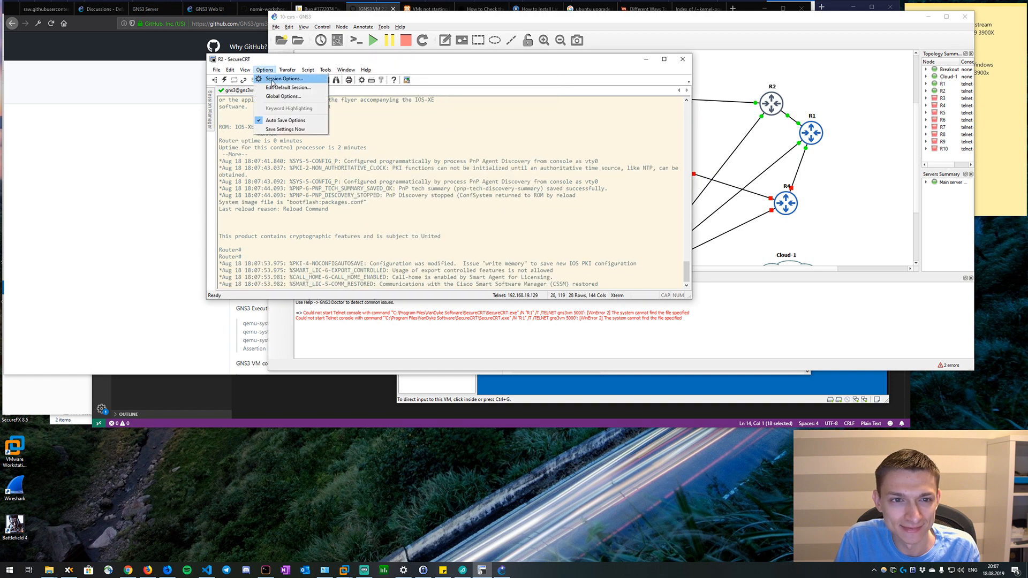
click(280, 96)
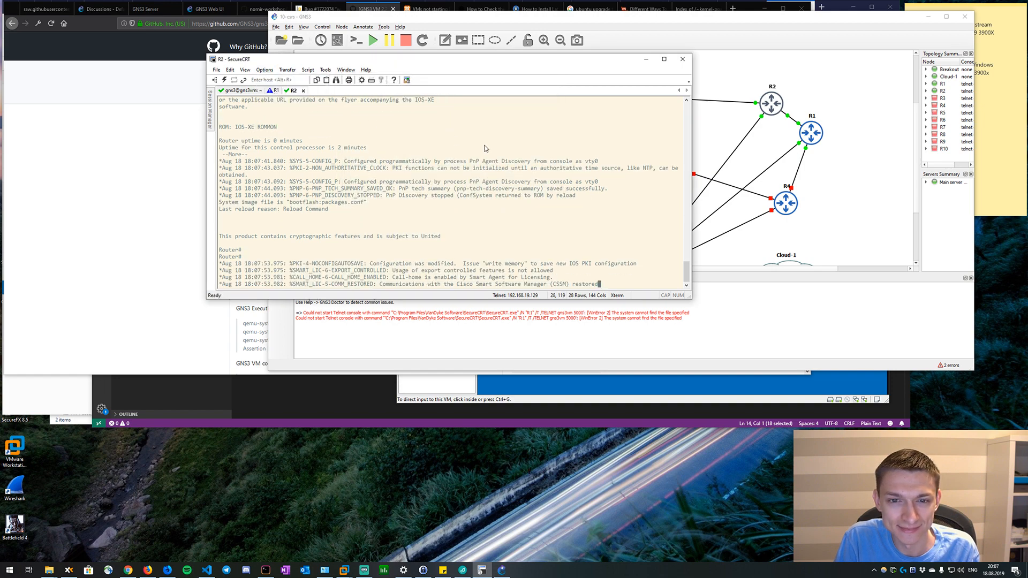
click(365, 103)
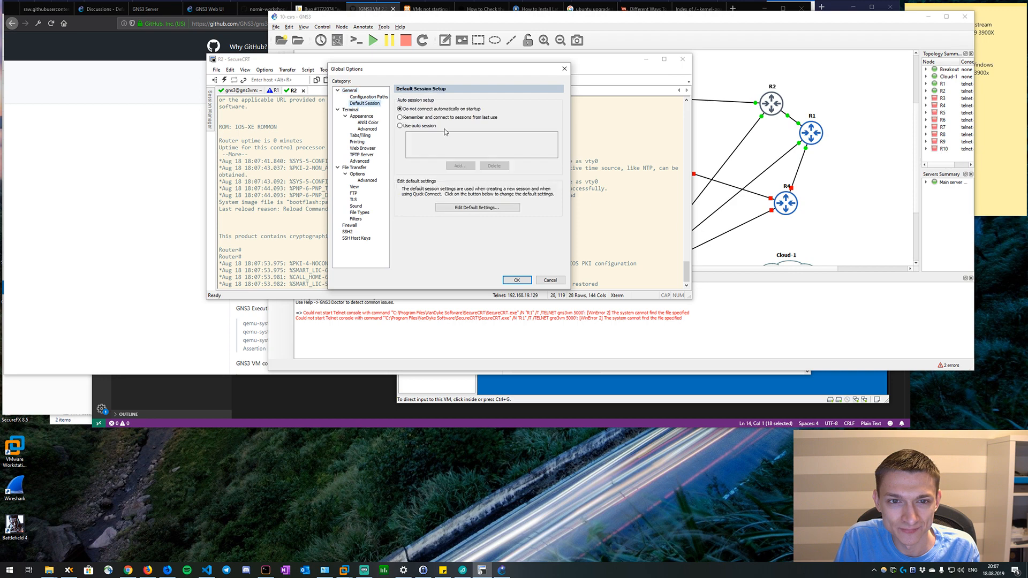
click(483, 207)
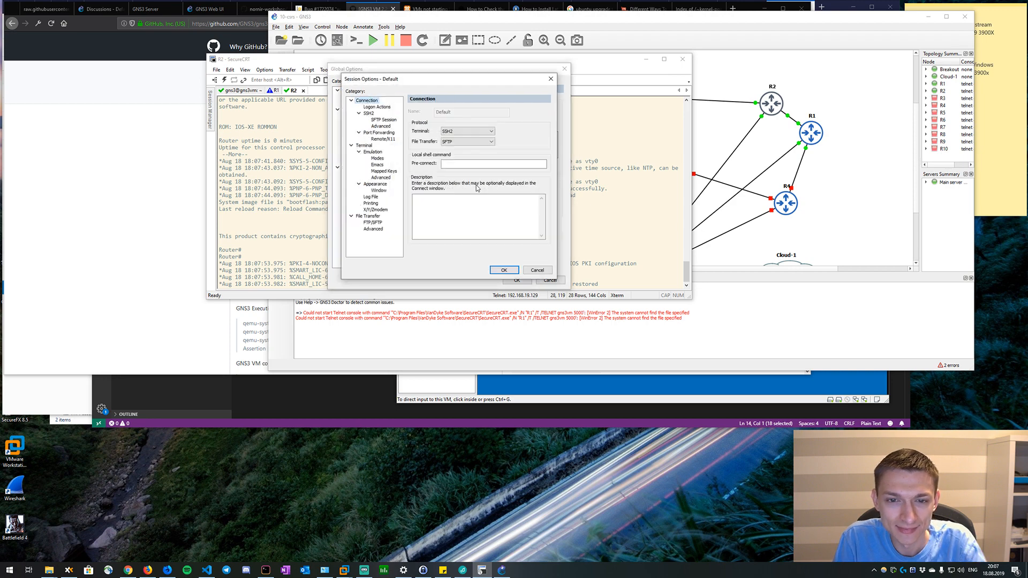
click(368, 145)
click(379, 190)
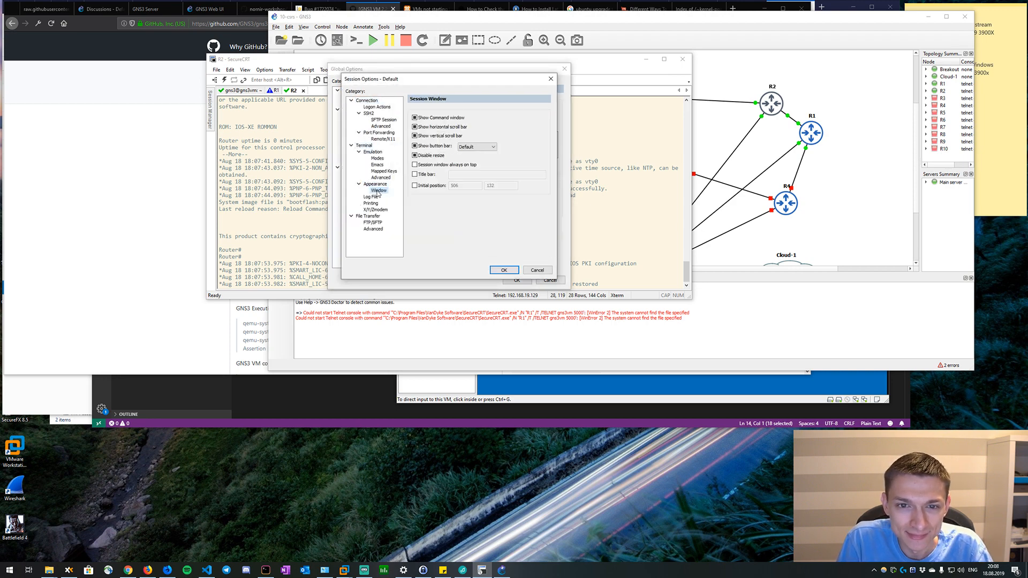
click(377, 183)
click(526, 142)
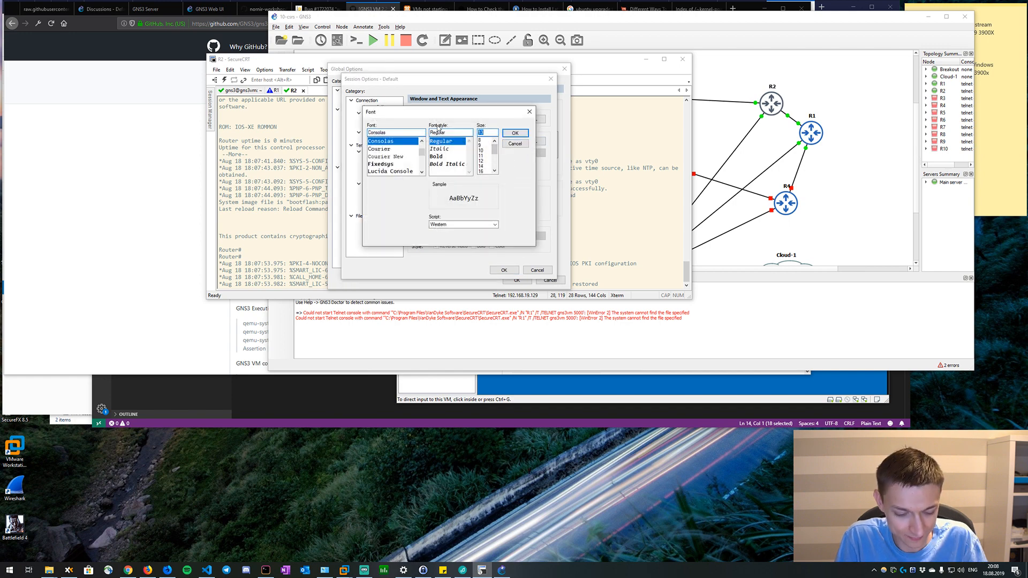
text(15)
click(515, 133)
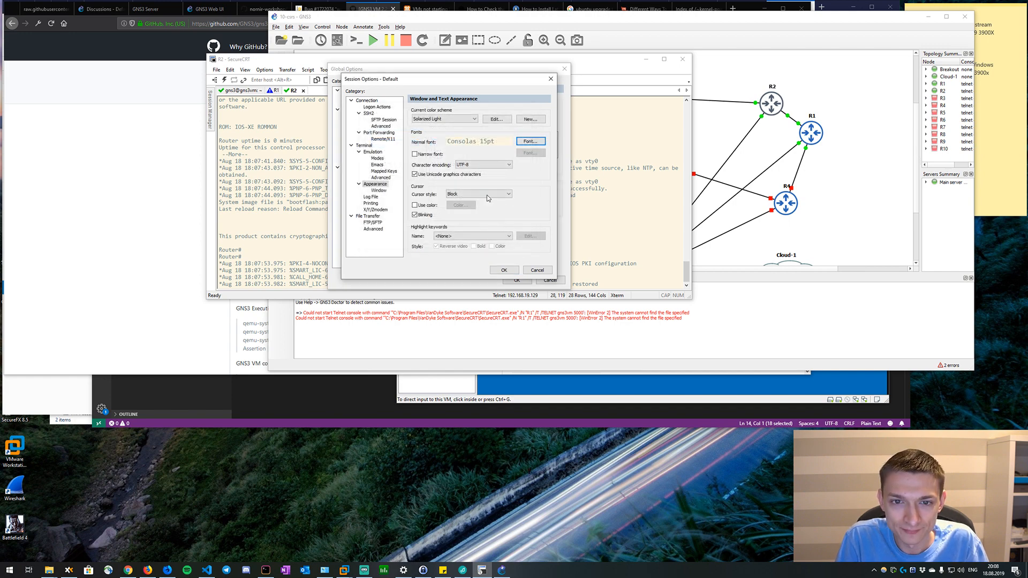
Preview color schemes such as Black / Cyan, Chalkboard, Solarized Darcula, White / Black and White / Blue for the default session.
click(445, 120)
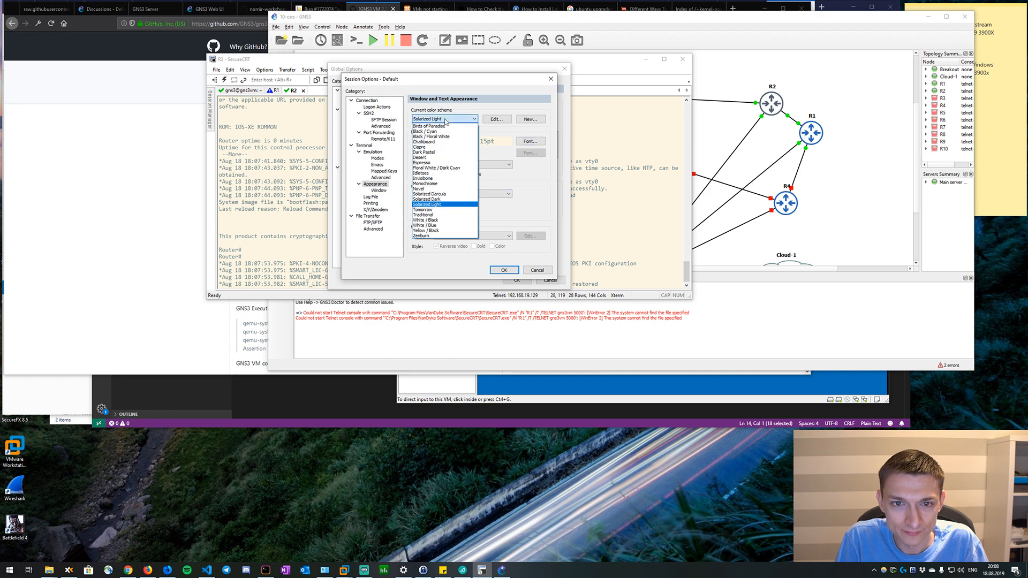
click(446, 124)
click(446, 121)
click(431, 131)
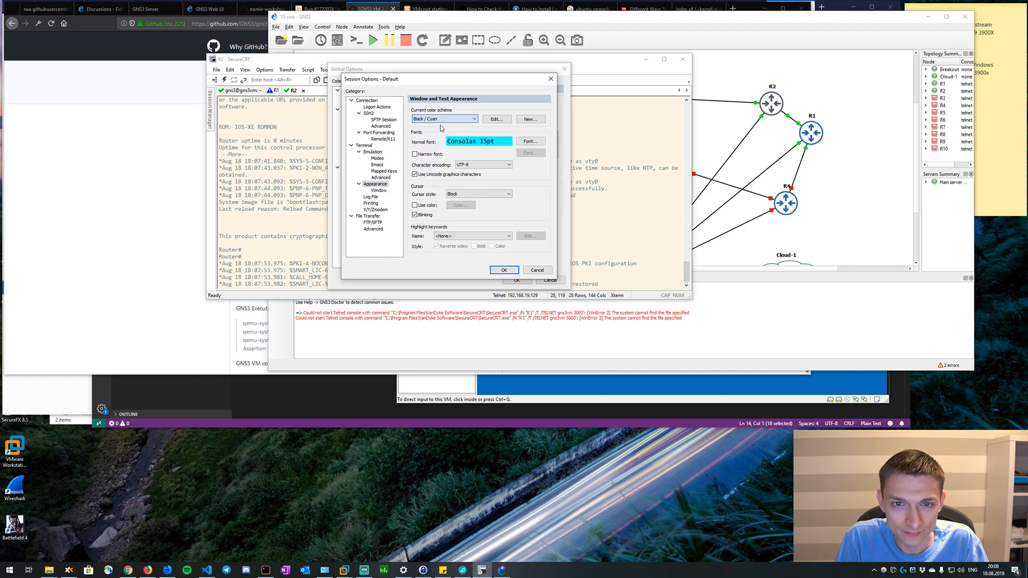
click(445, 118)
click(439, 136)
click(445, 119)
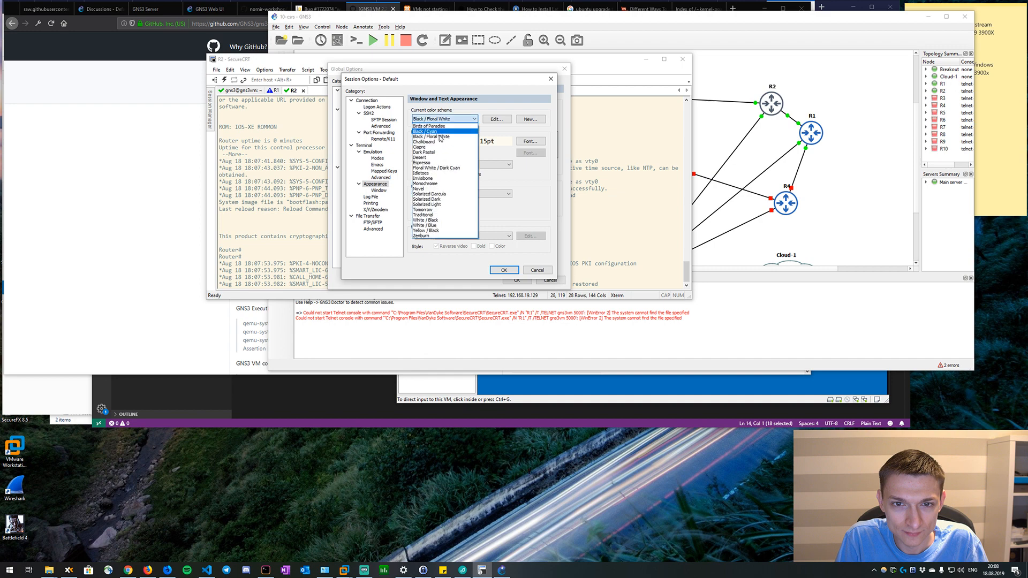
click(440, 141)
key(Down)
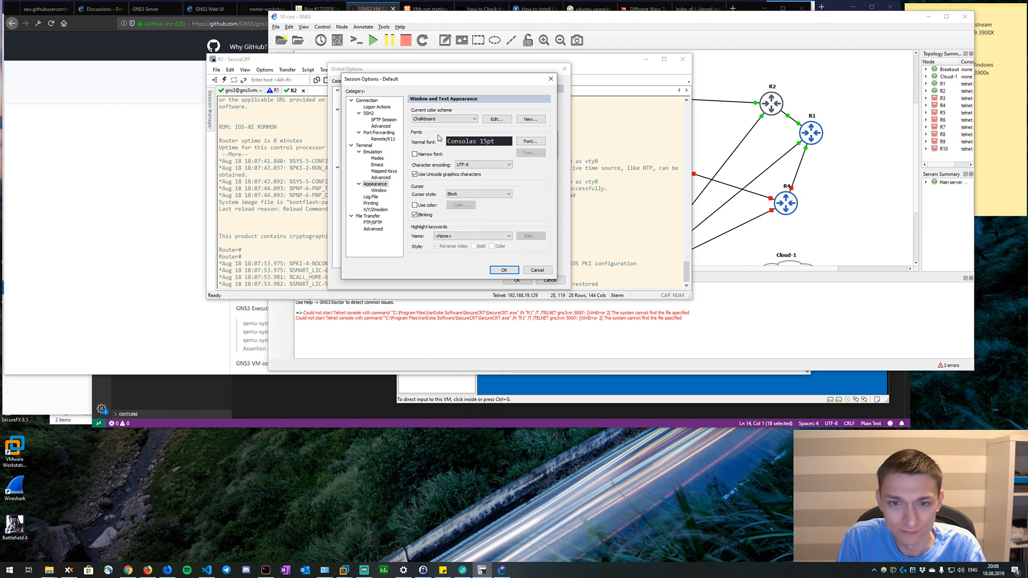
key(Down)
key(Down)
key(Down)
key(Down)
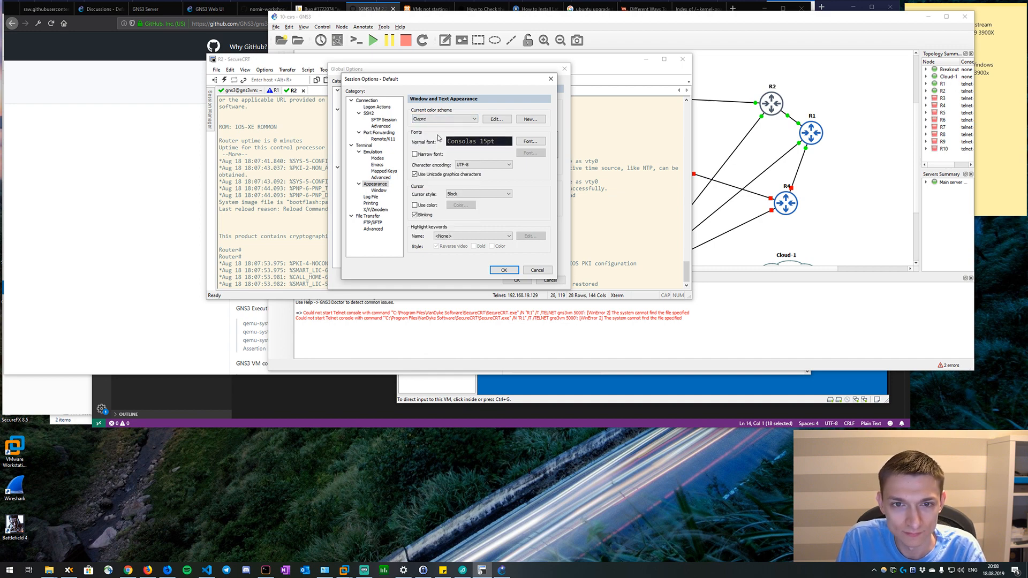
key(Down)
key(Down)
key(Down)
key(Down)
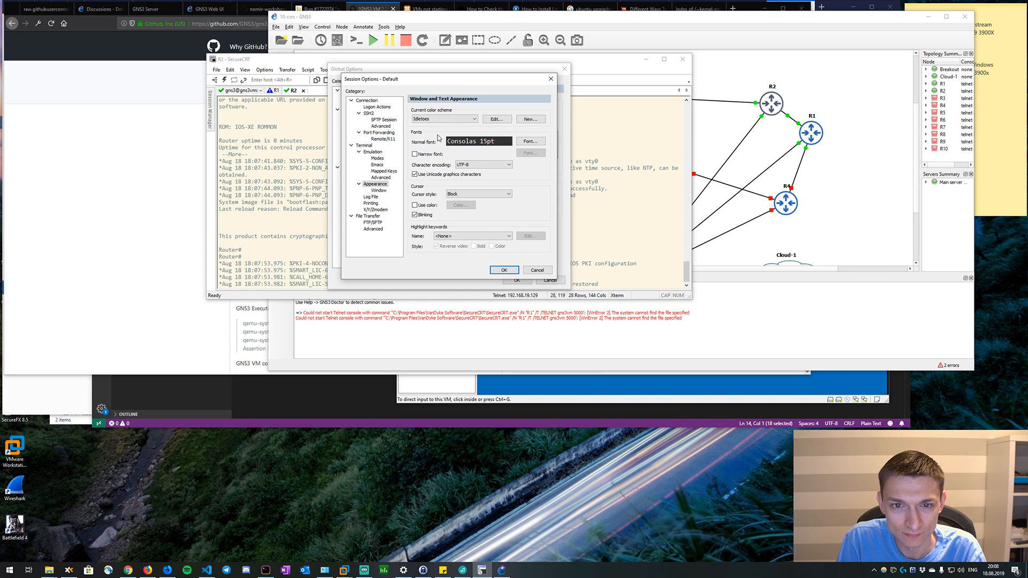
key(Down)
key(Down)
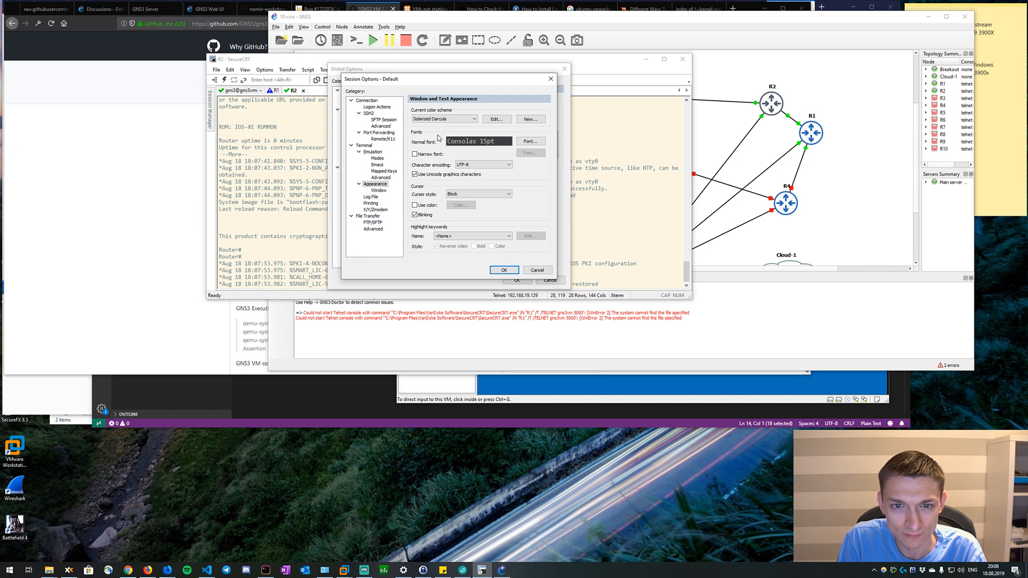
key(Down)
key(Down)
key(Down)
key(Down)
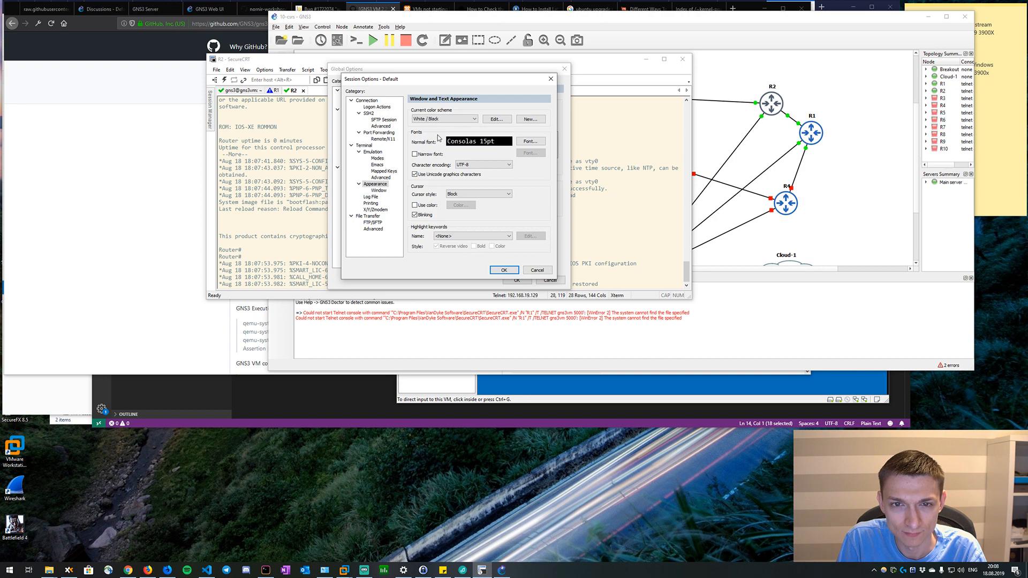
key(Down)
key(Down)
key(Up)
key(Up)
key(Up)
key(Up)
key(Up)
key(Up)
key(Up)
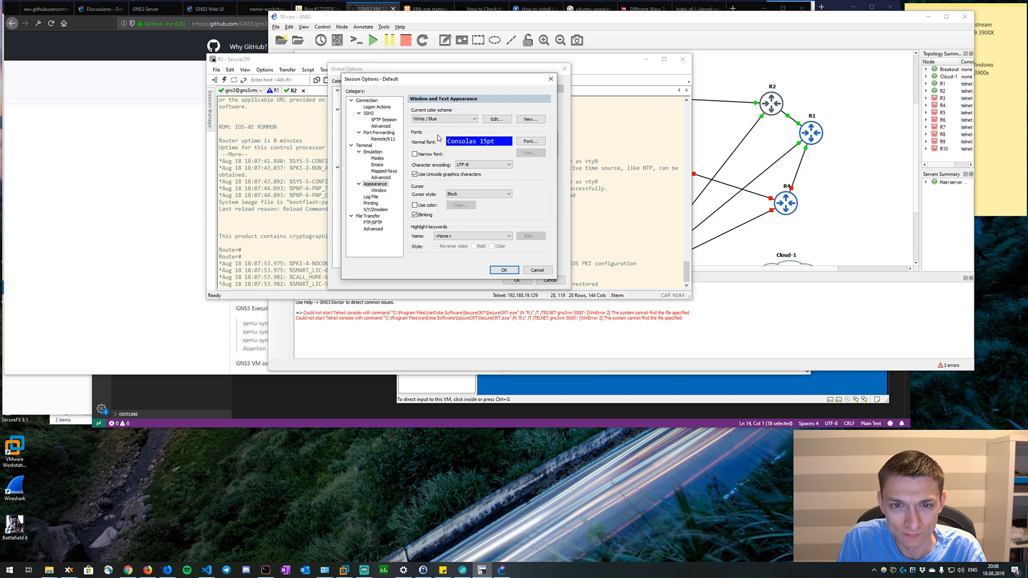
key(Up)
key(Up)
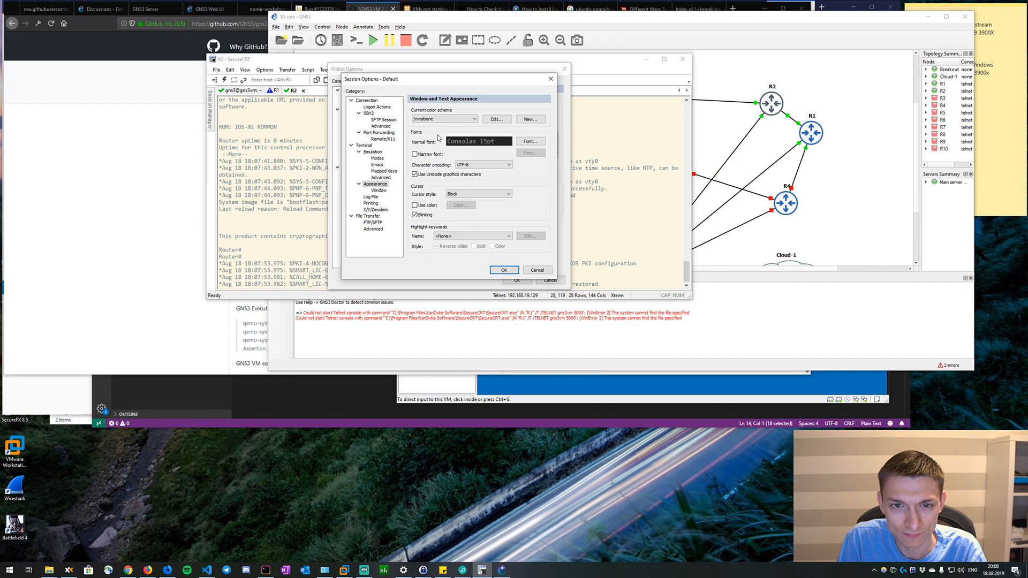
key(Up)
key(Up)
key(Up)
key(Up)
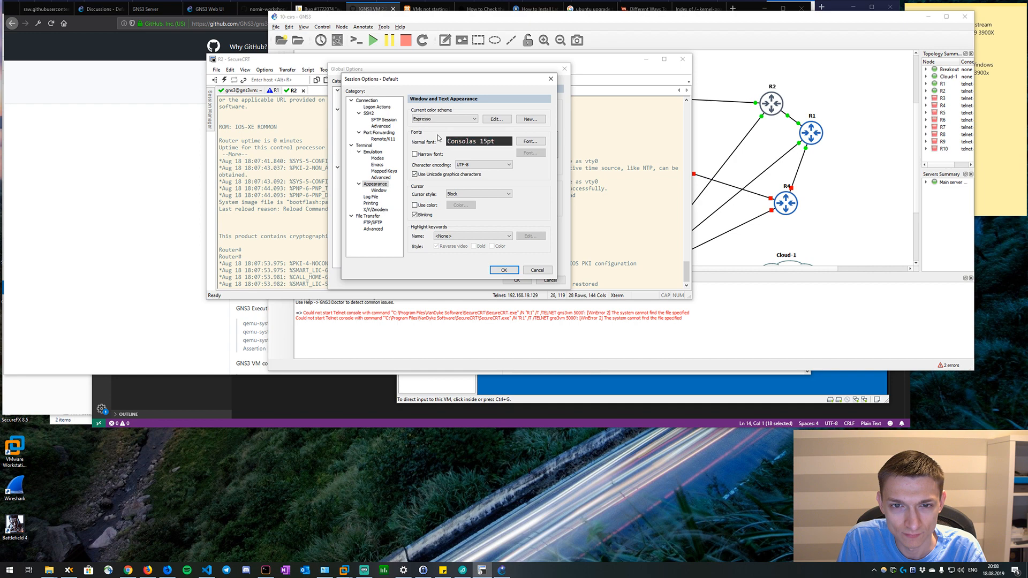
key(Up)
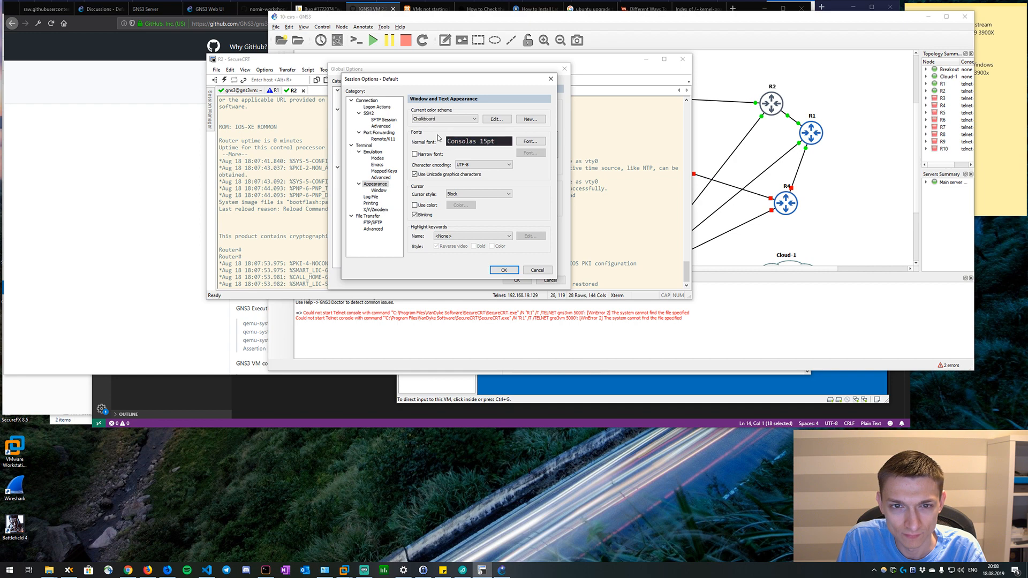
key(Down)
Accept the default session settings, apply the changes to all sessions, and confirm the global options.
click(492, 271)
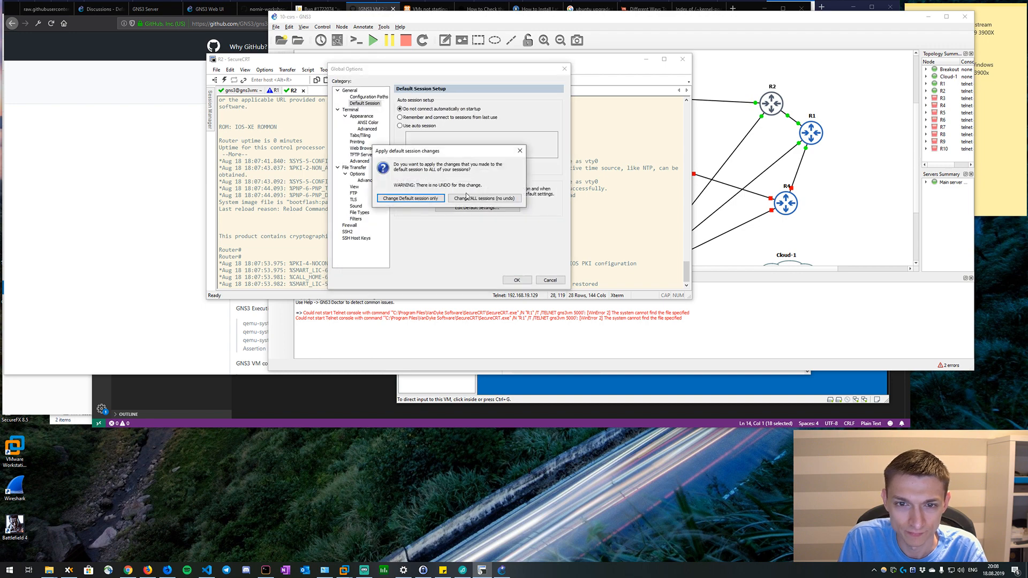
click(483, 198)
click(517, 280)
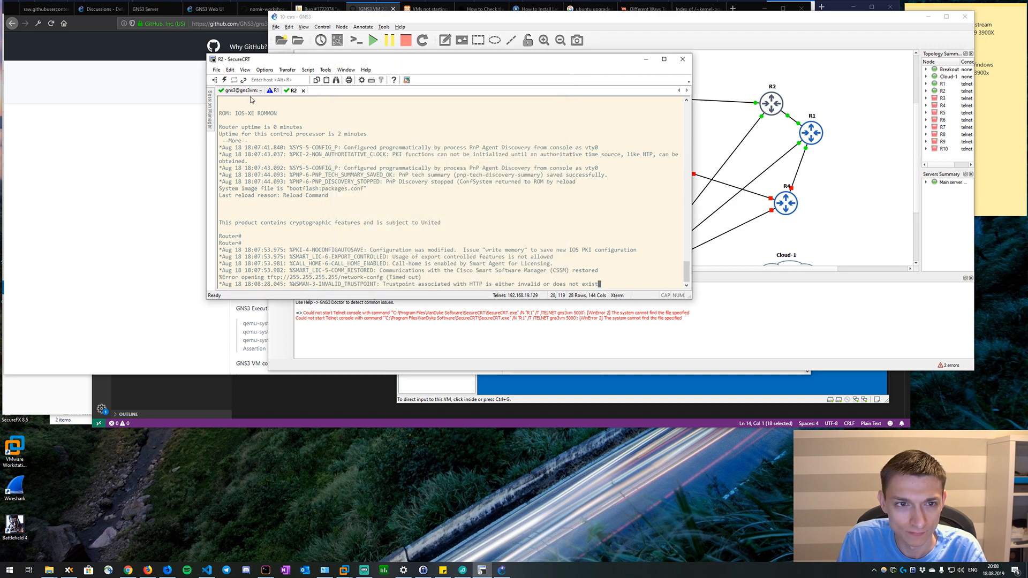
Refresh the prompts on the R2 and R1 consoles, leaving R1 active, and reposition the terminal window.
key(Return)
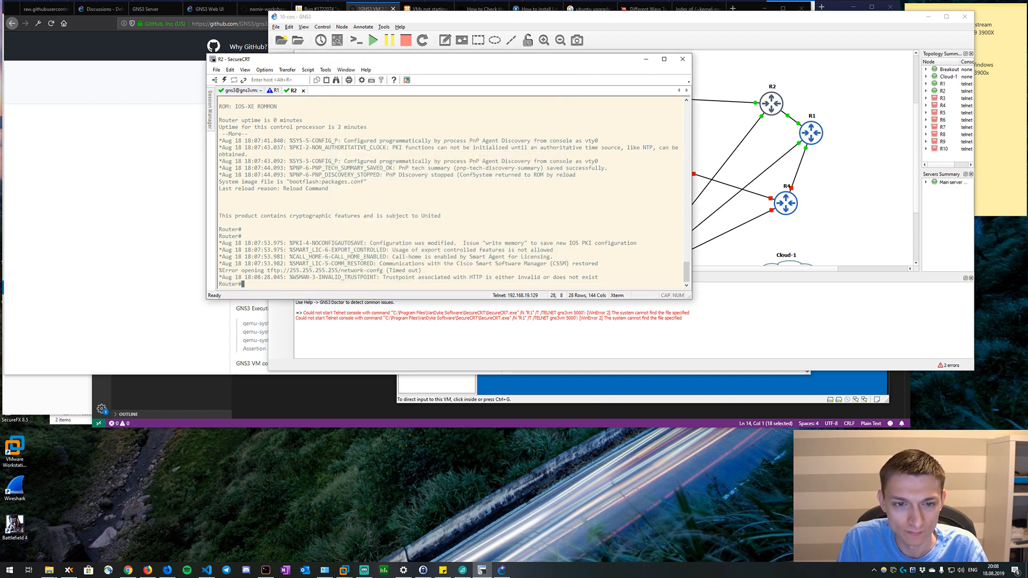
click(274, 91)
key(Return)
key(Return)
key(Return)
key(Return)
key(Return)
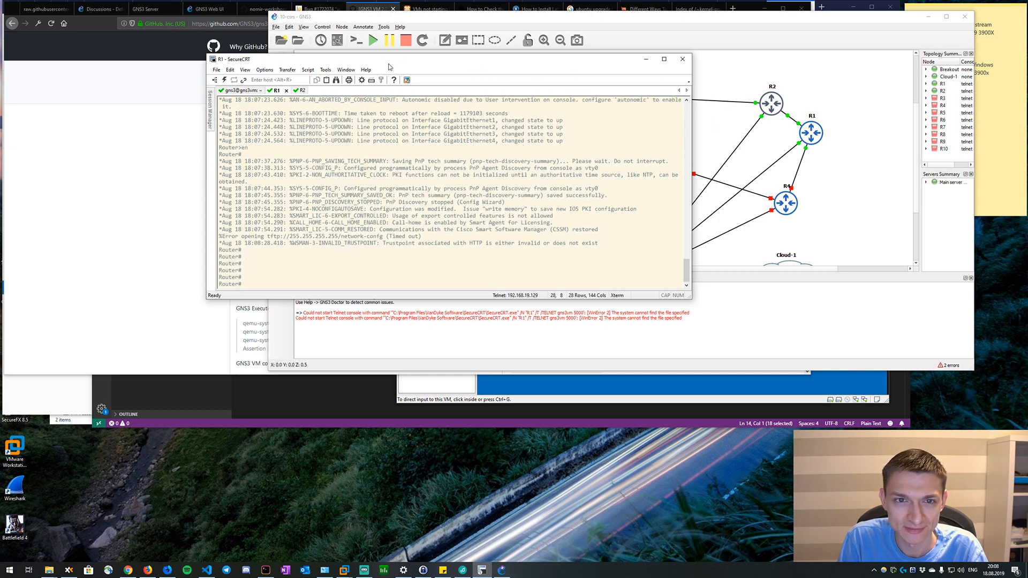
drag(388, 60, 421, 73)
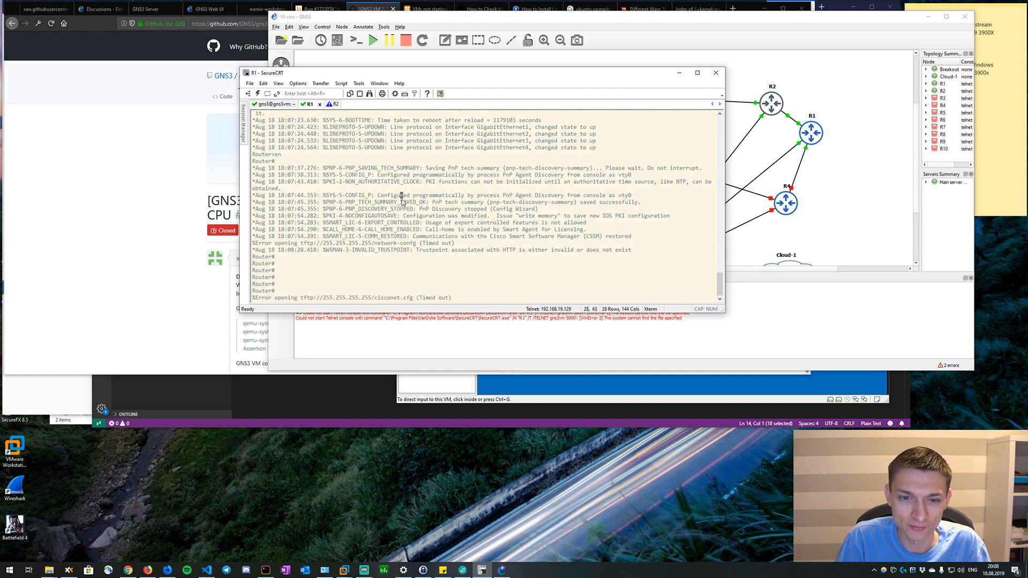
Bring up a fresh prompt on the R1 console and enter global configuration mode with conf t.
key(Return)
key(Return)
key(Return)
text(co)
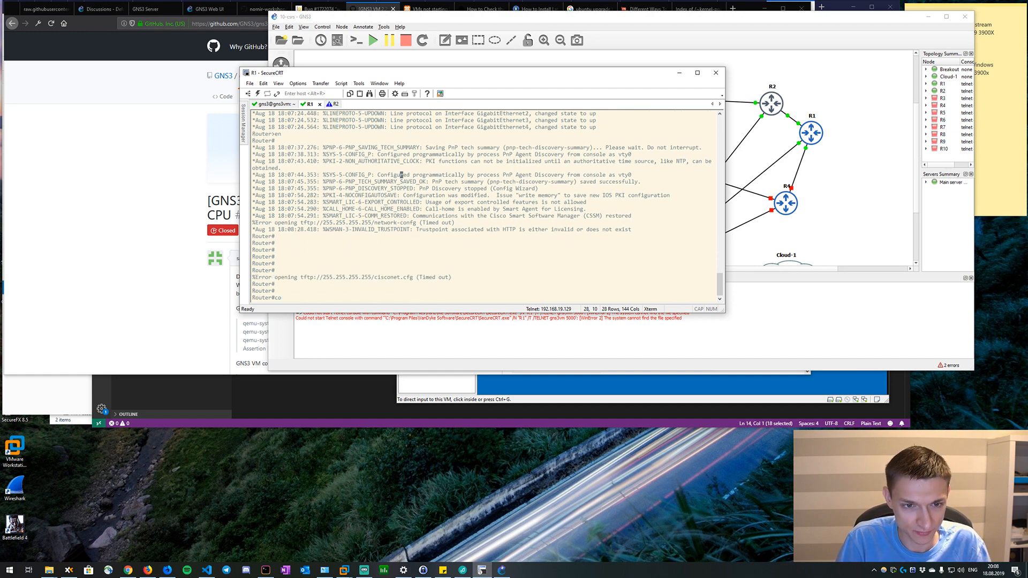
text(nf t)
key(Return)
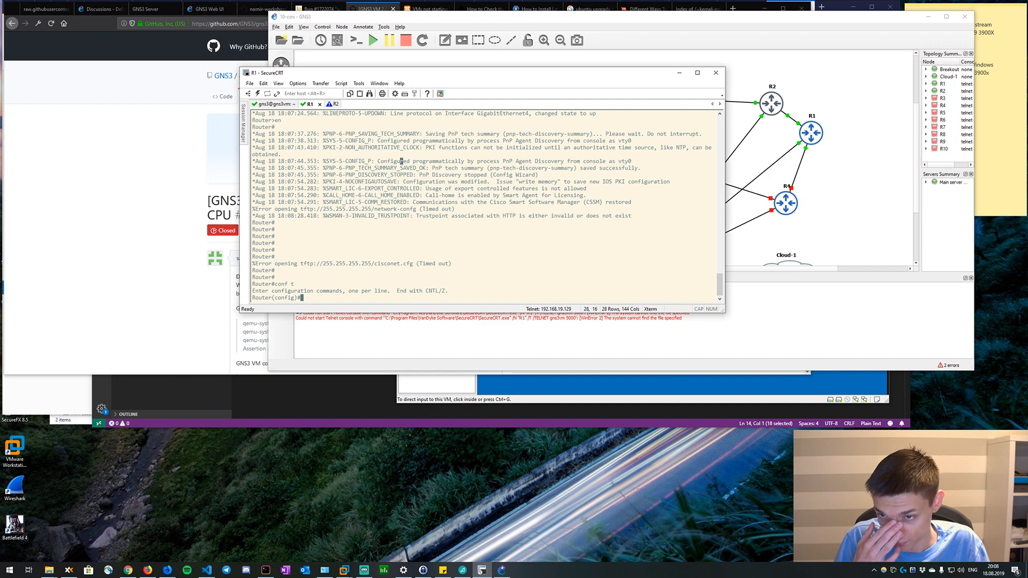
Enter configuration of interface g1 on R1 and enable the interface with no sh.
text(in)
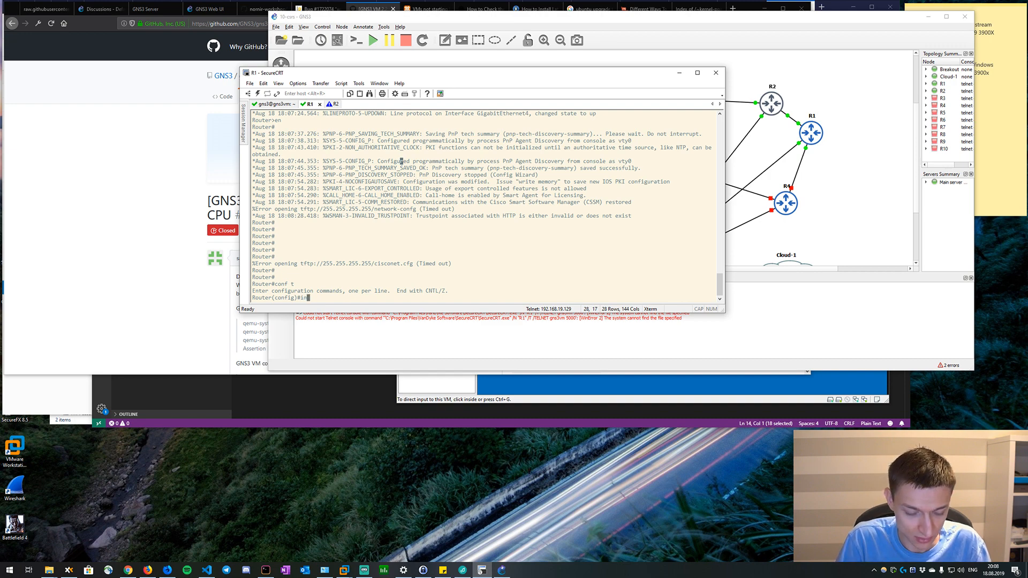
text(t gi)
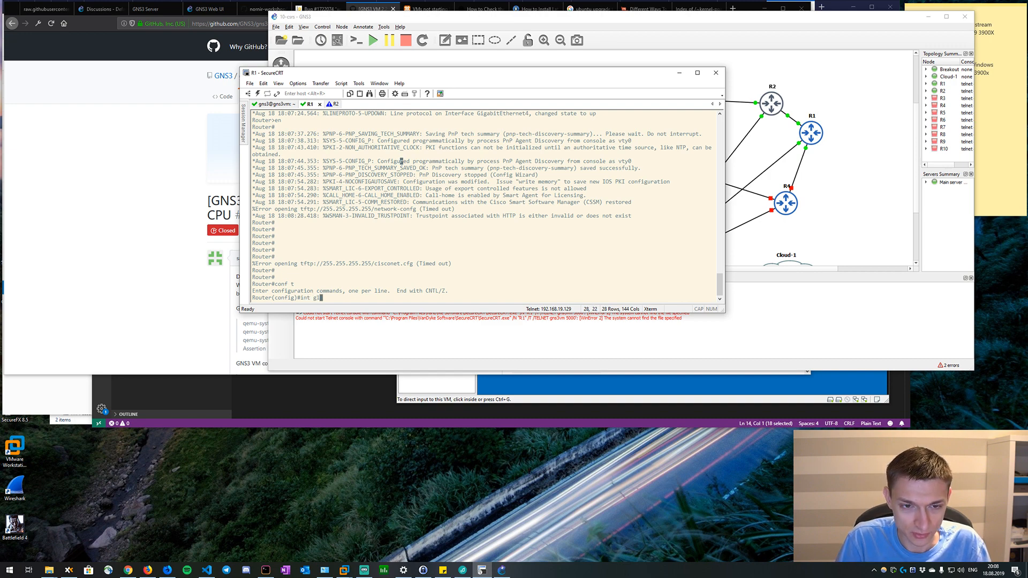
key(Return)
text(ig-if)#no)
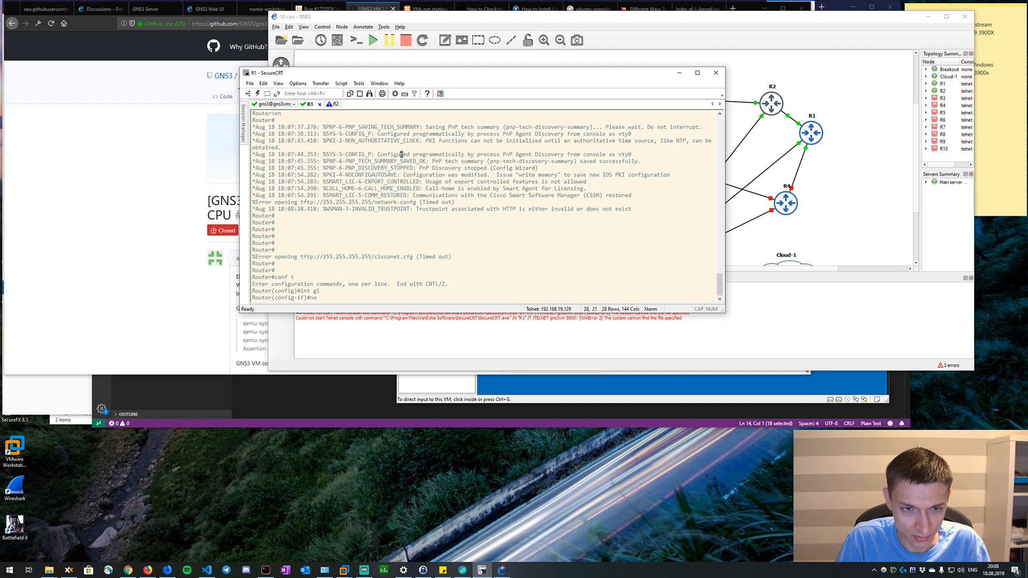
key(BackSpace)
text(no sh)
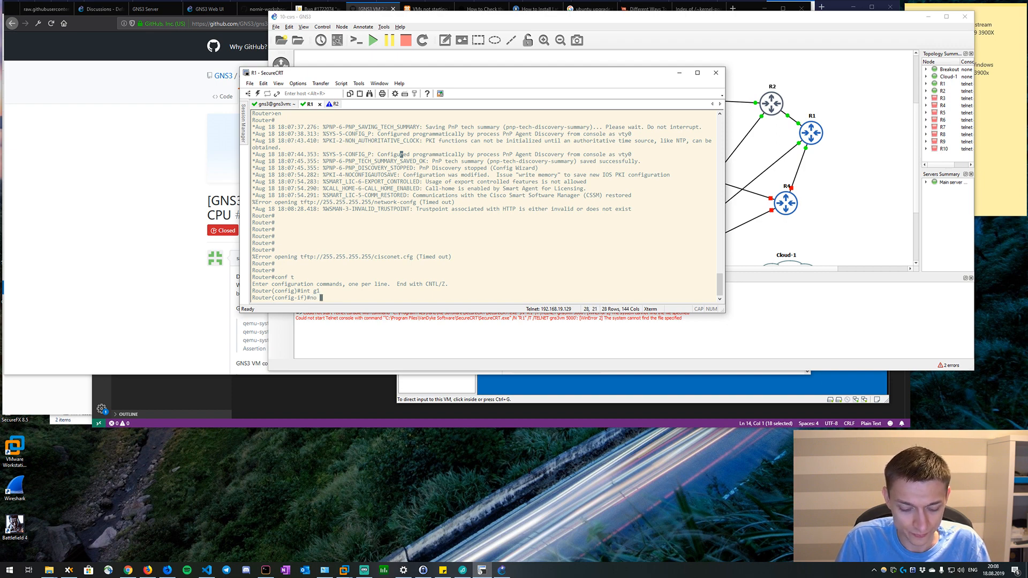
key(Return)
Assign IP address 192.168.19.101 with mask 255.255.255.0 to R1's interface g1.
text(ip add 192.1)
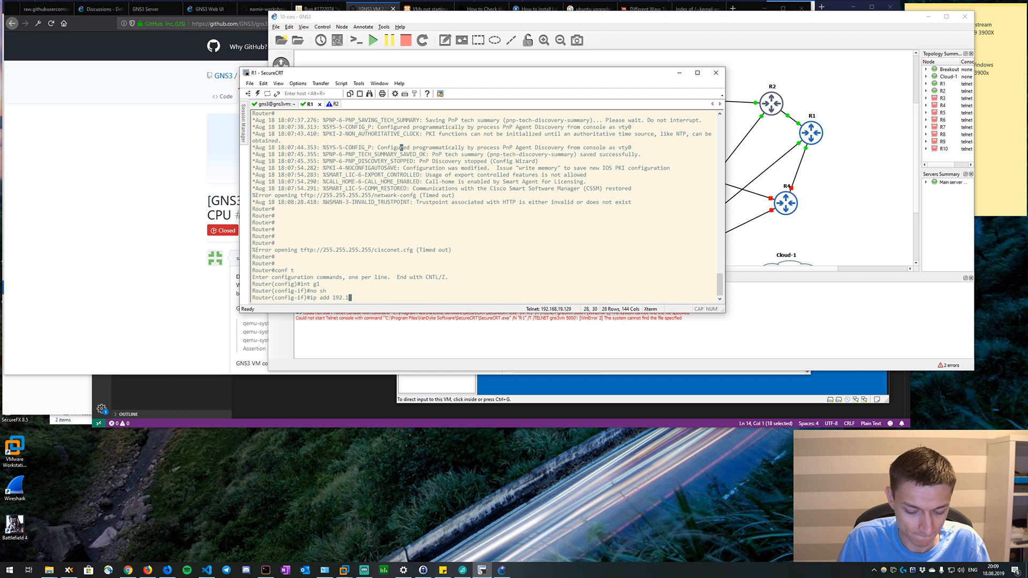
text(68.19.1)
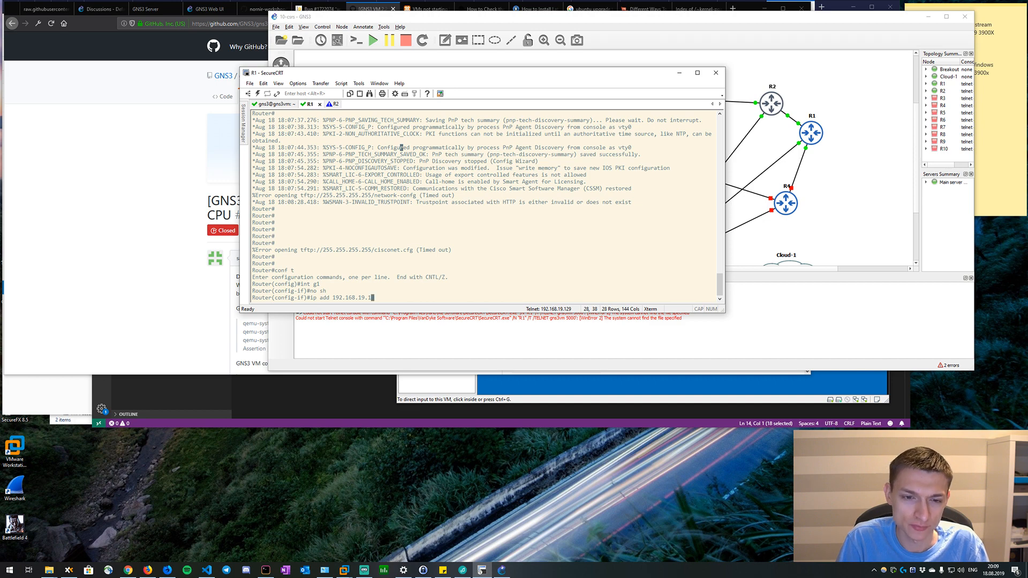
text(01 255.255.2)
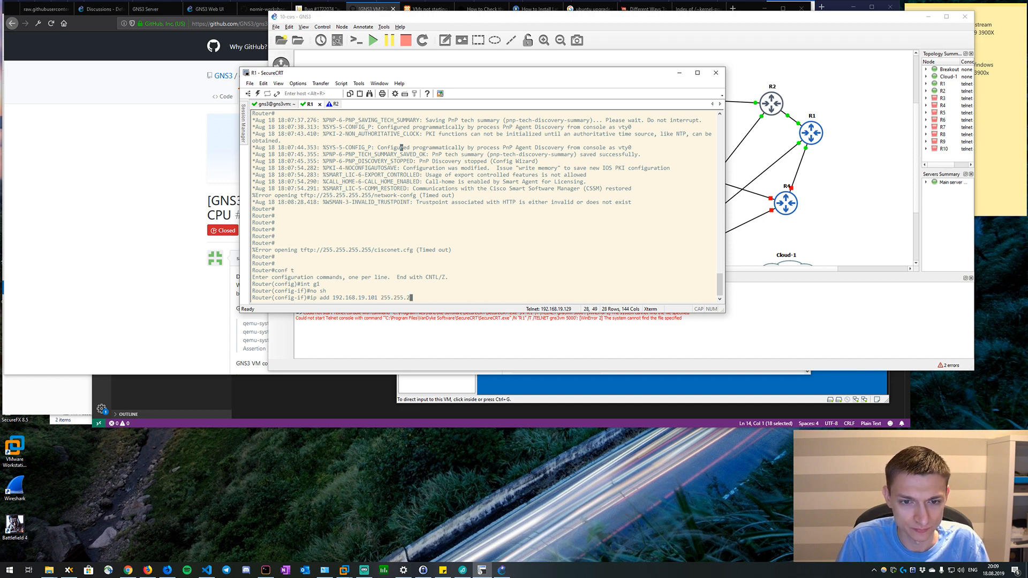
text(55.255.0)
key(Return)
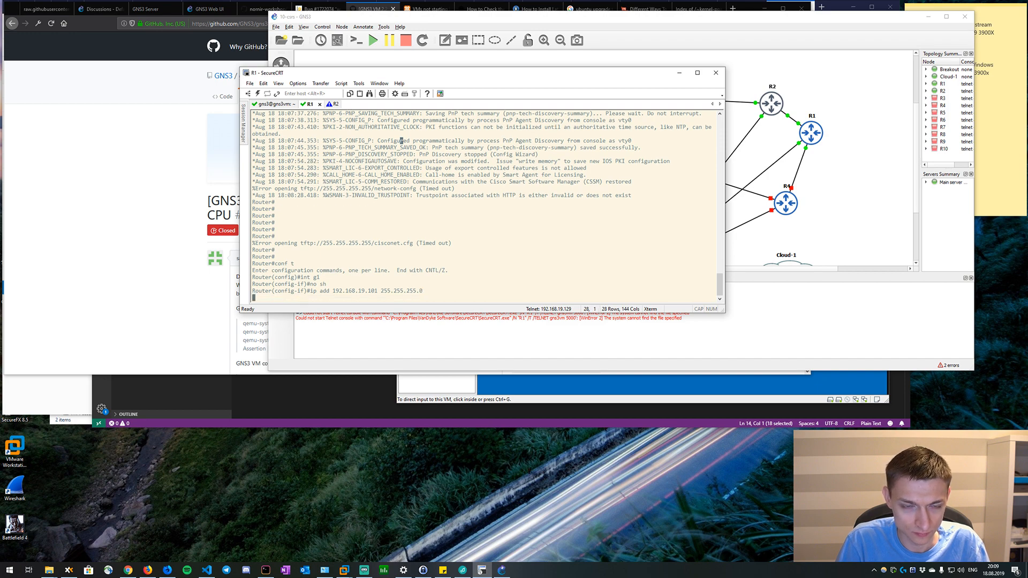
Ping 192.168.19.1 from R1's interface configuration mode using the do prefix.
text(do ping)
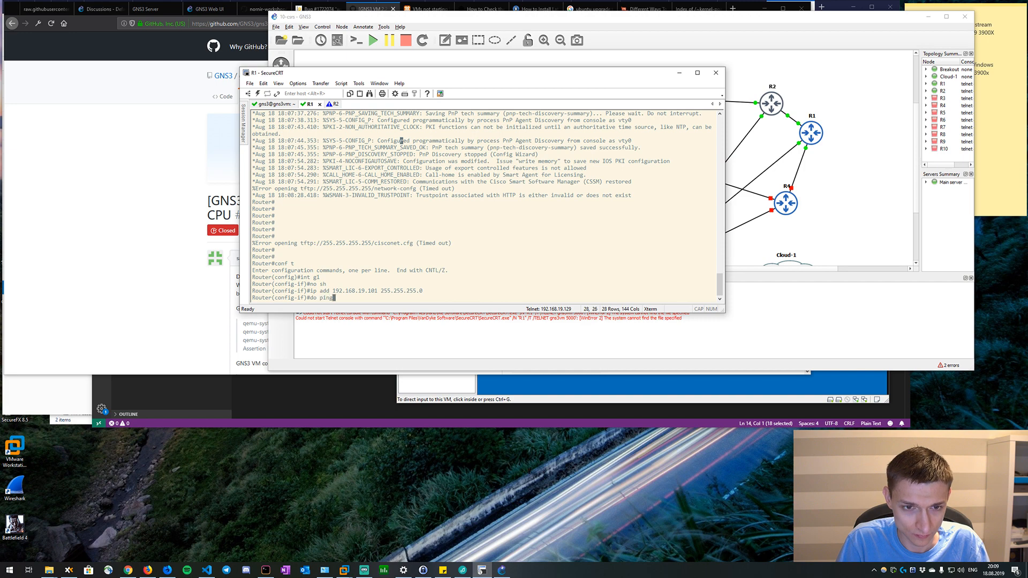
text( 192.178.)
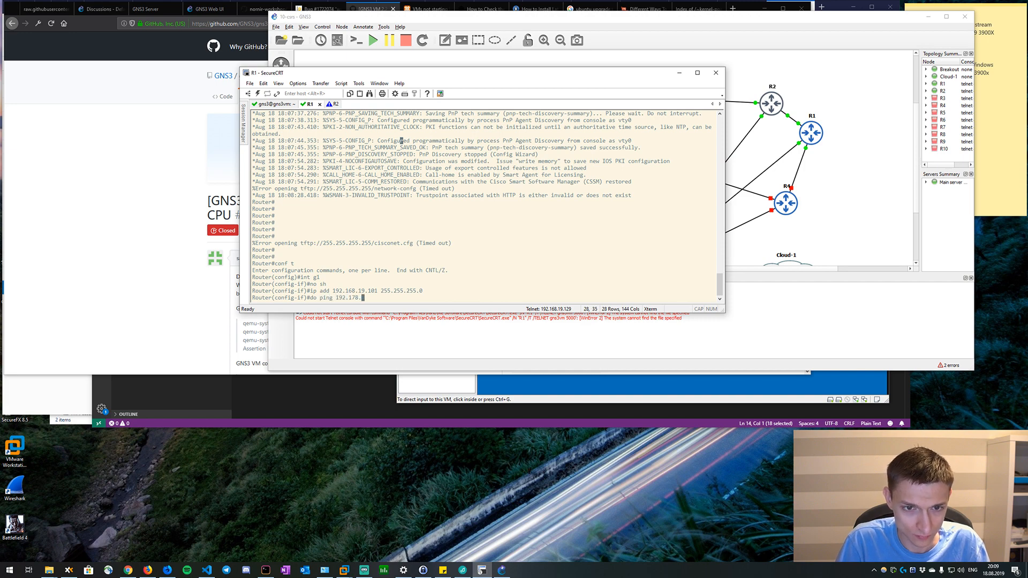
key(BackSpace)
key(BackSpace)
key(BackSpace)
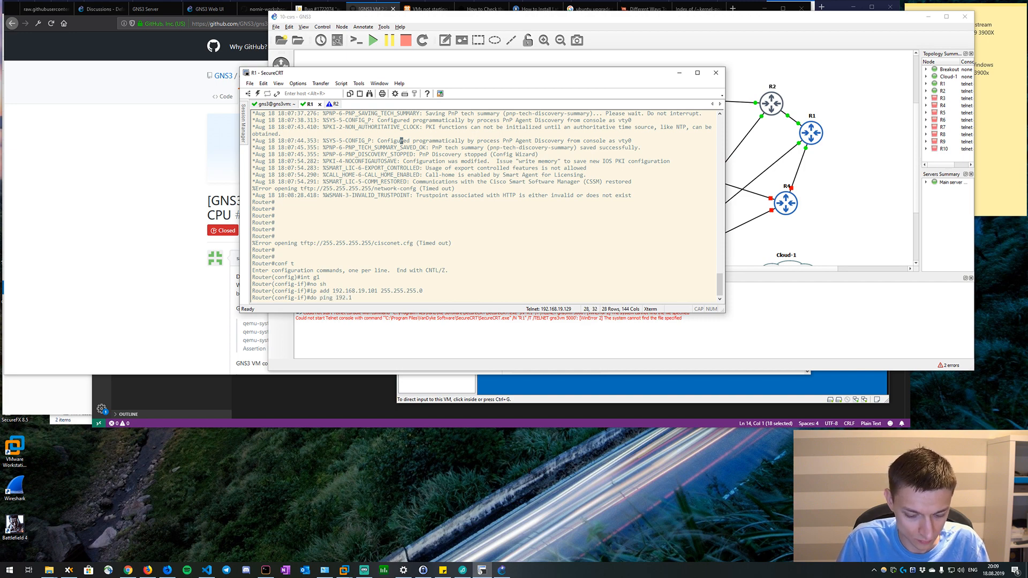
text(68.)
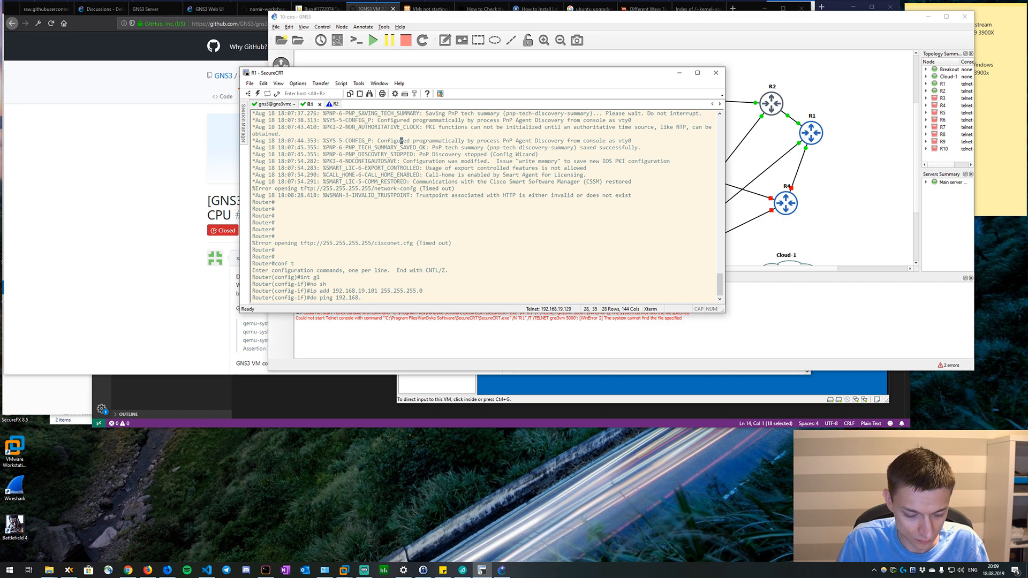
text(19.1)
key(Return)
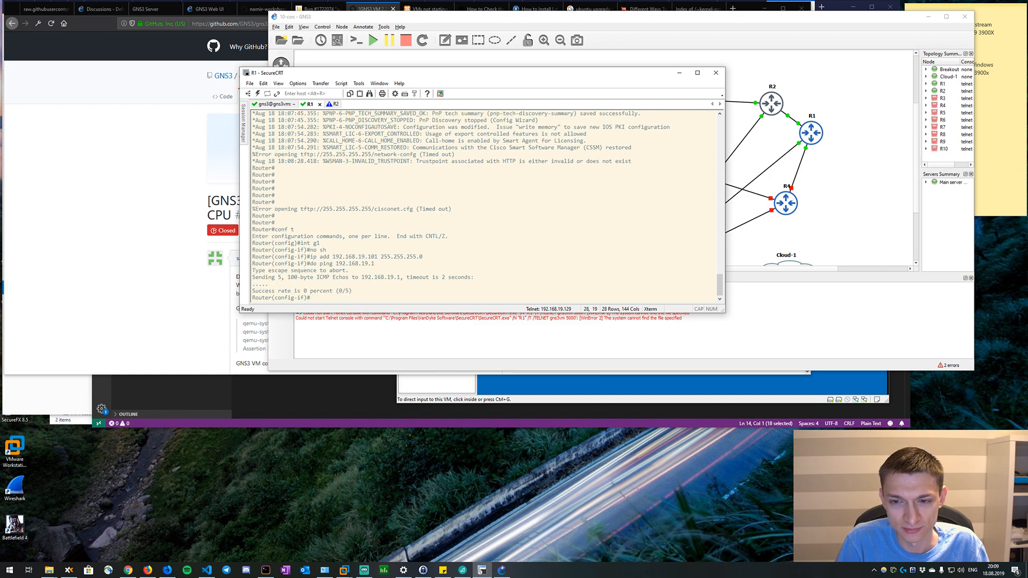
Repeat the ping from R1 with 192.168.19.129 as the target.
key(Up)
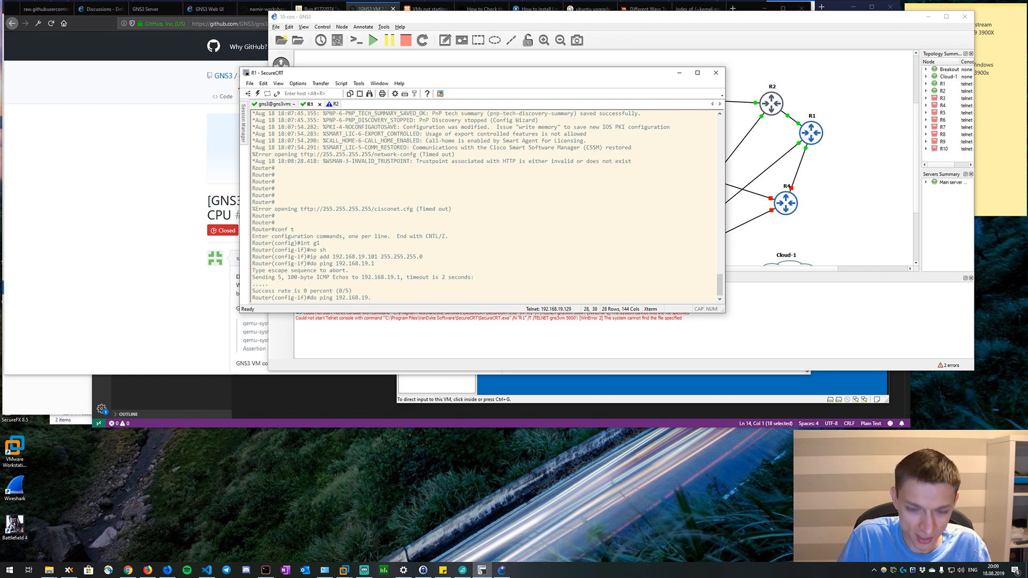
text(29)
key(Return)
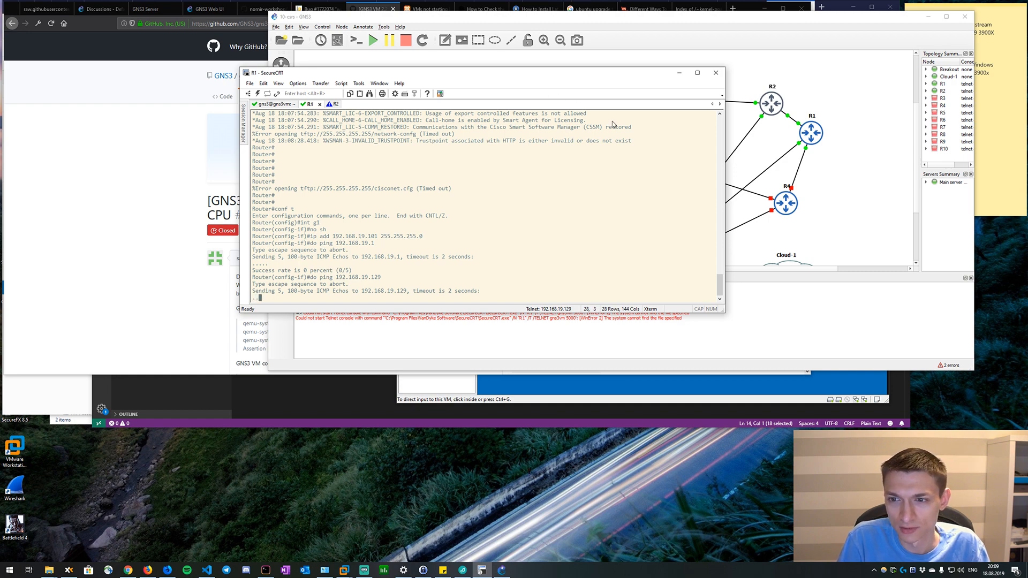
Switch to GNS3 and inspect the topology links between the routers, the Breakout switch and Cloud-1.
click(829, 227)
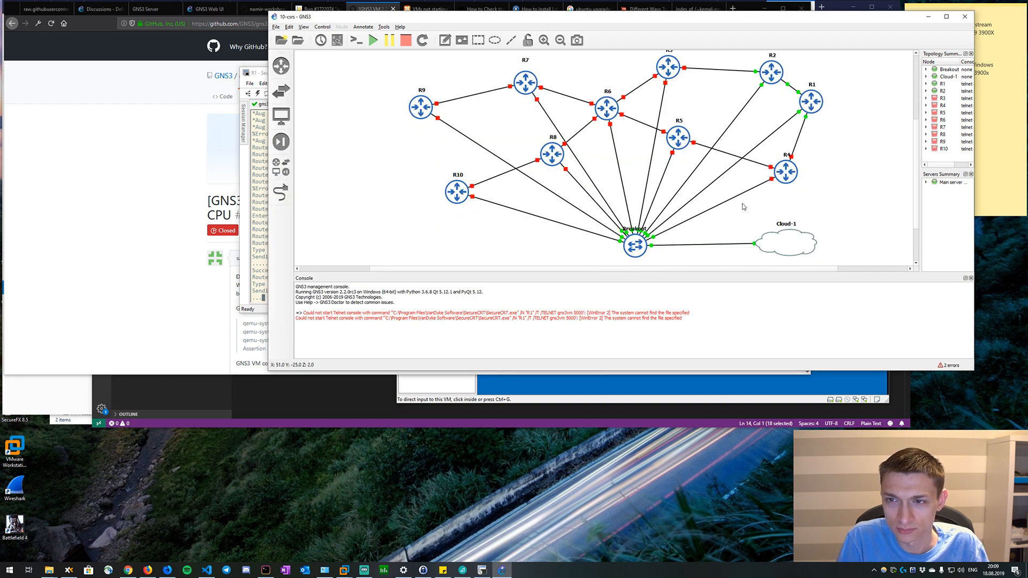
key(alt+Tab)
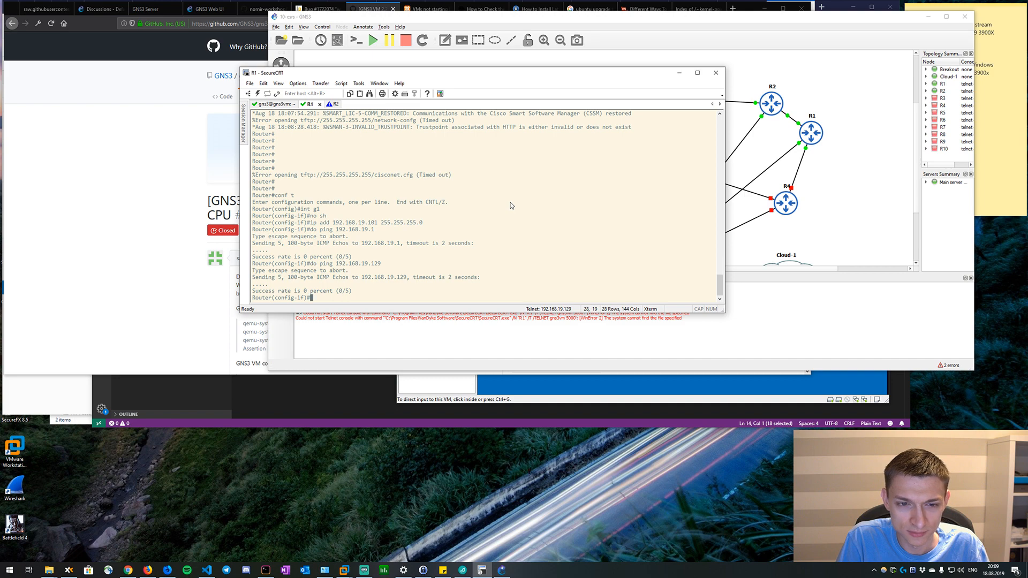
click(827, 169)
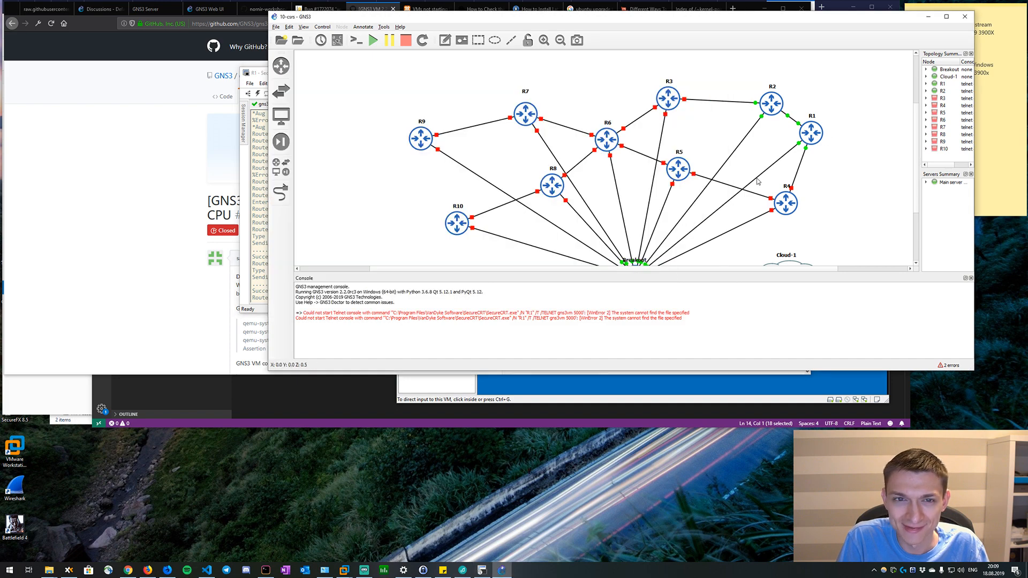
Return to SecureCRT, list the GNS3 VM's network interfaces with ip a, and highlight the eth0 IP address.
key(alt+Tab)
click(274, 104)
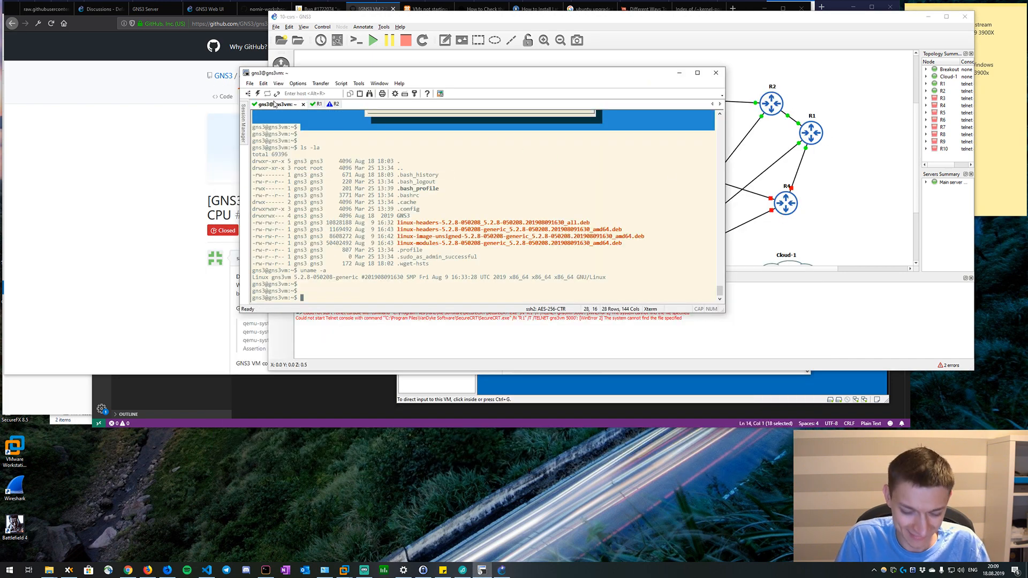
text(ip a)
key(Return)
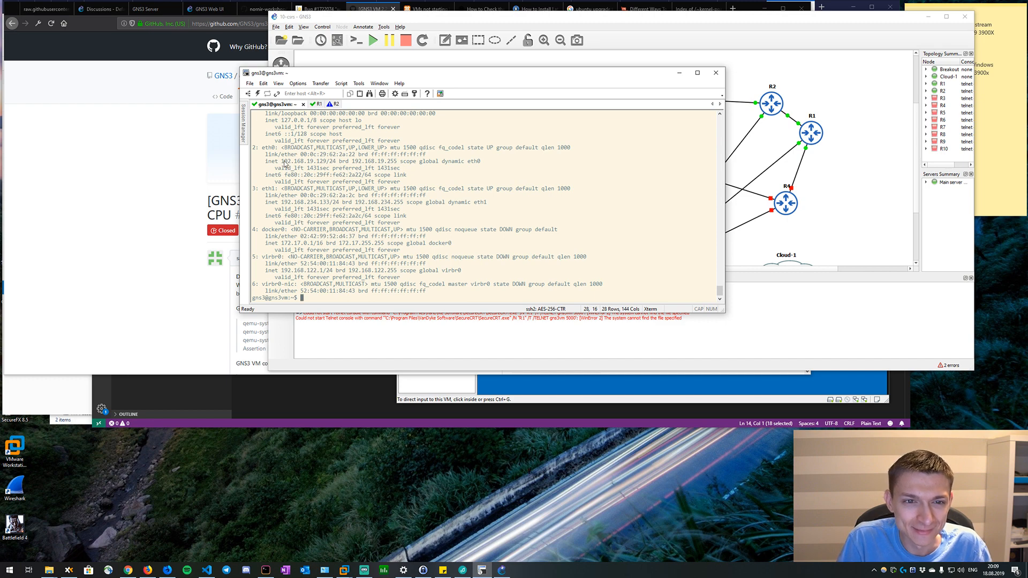
drag(282, 161, 326, 161)
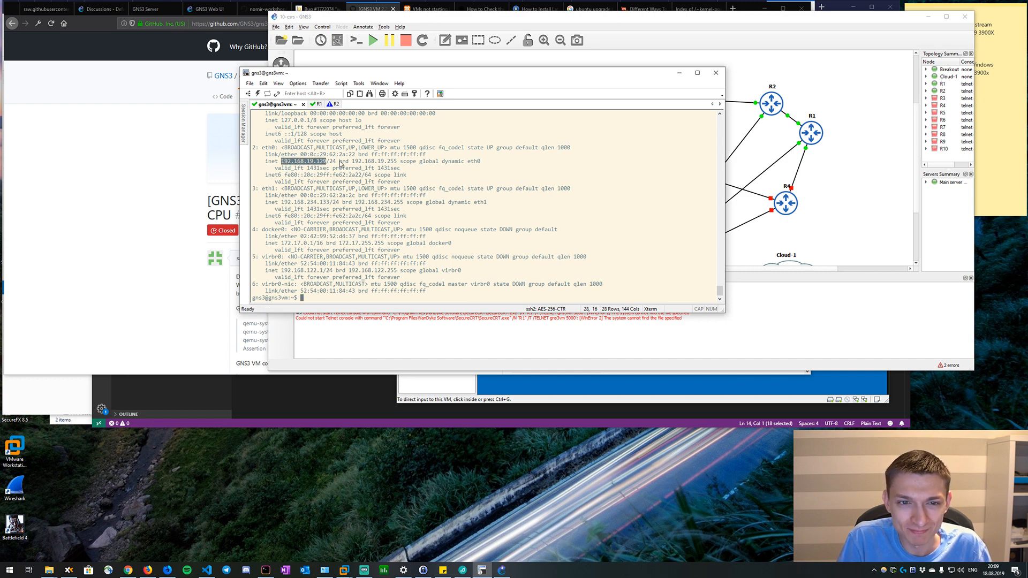
Open the R2 console and bring up fresh command prompts.
click(333, 105)
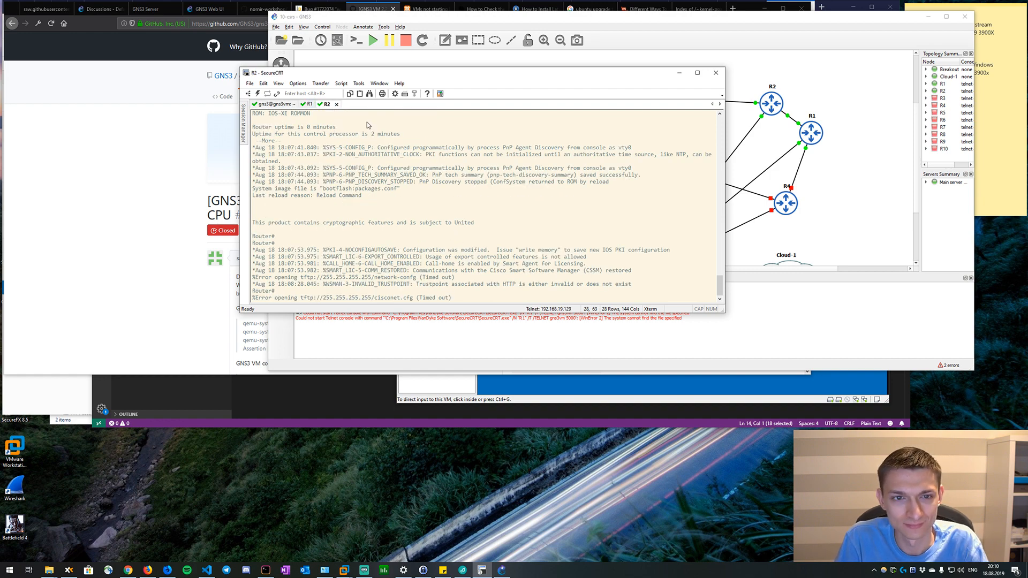
key(Return)
key(Return)
Set the hostname to R1 on the R1 console and refresh its prompt.
click(311, 105)
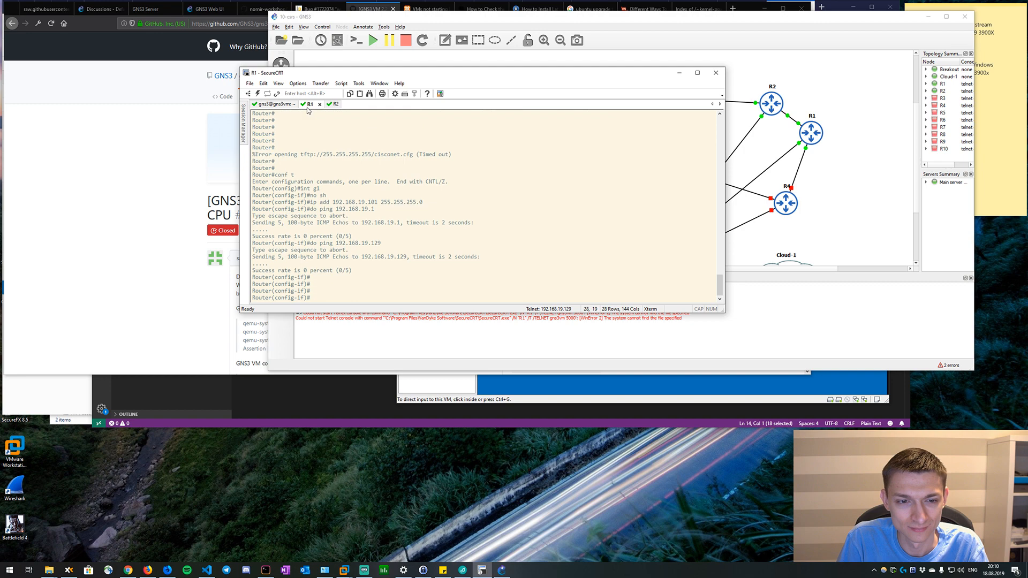
text(hostnn)
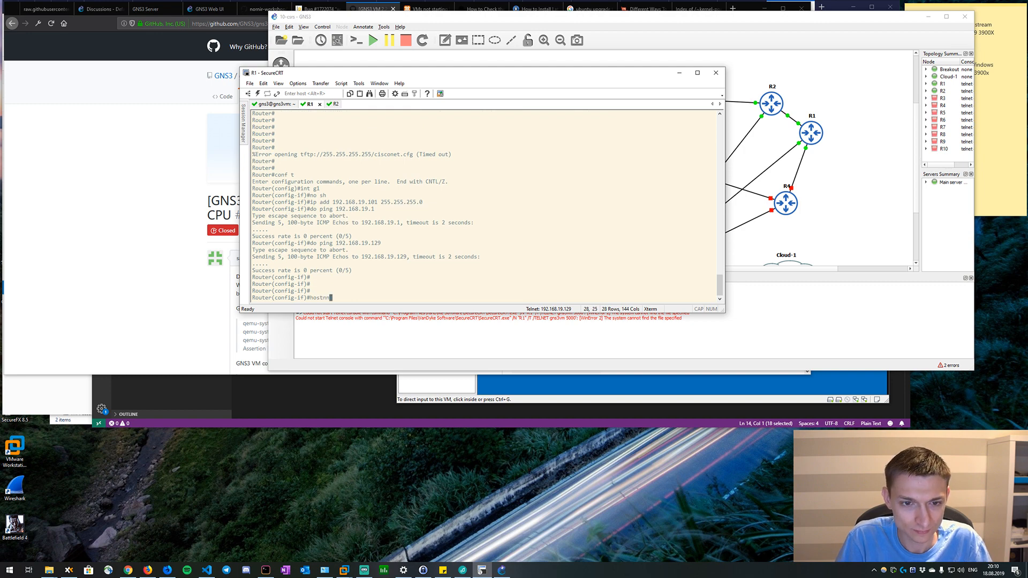
text(me R1)
key(Return)
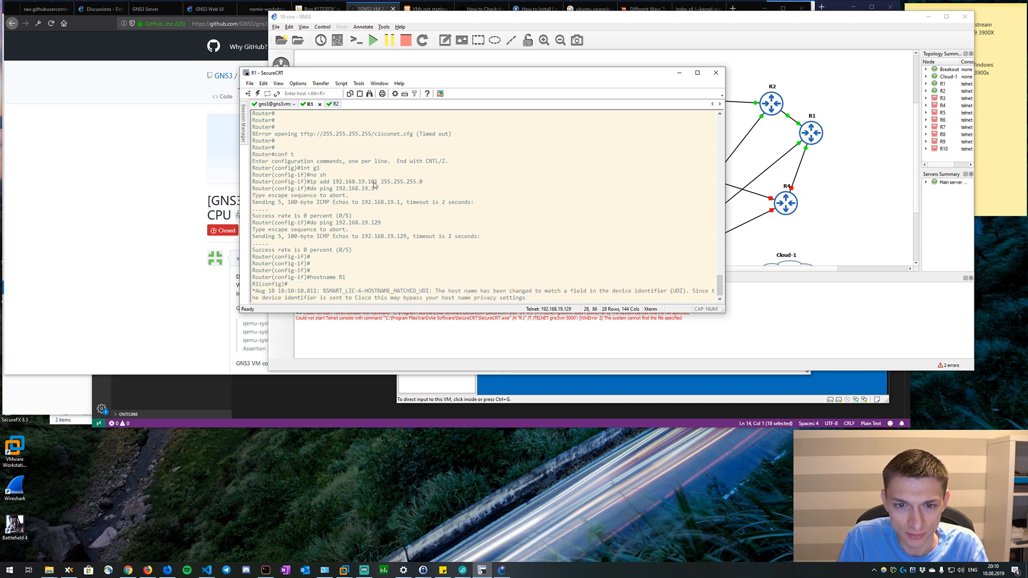
key(Return)
key(Return)
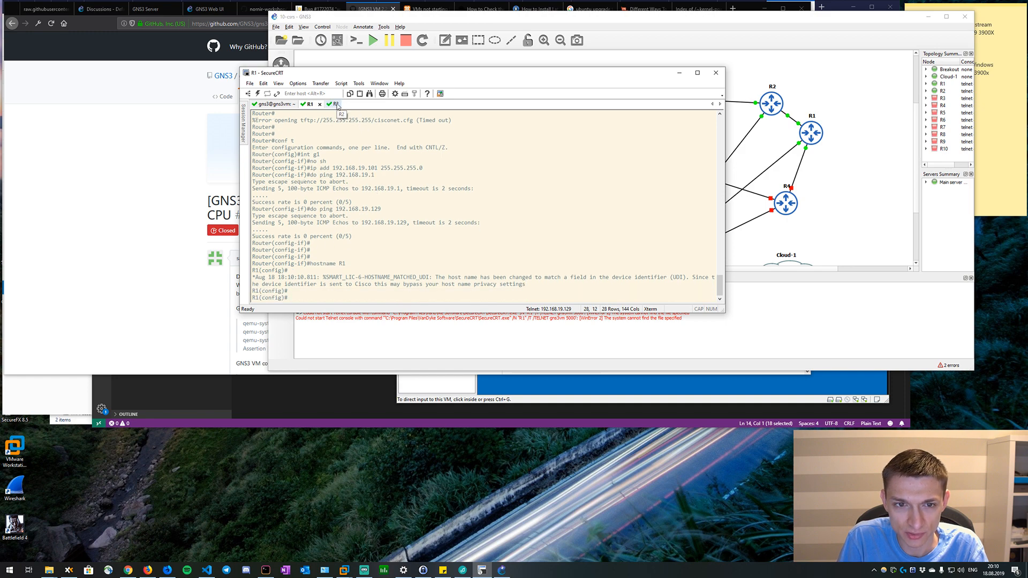
On the R2 console, enter configuration mode, select interface g1 and enable it with no sh.
click(335, 104)
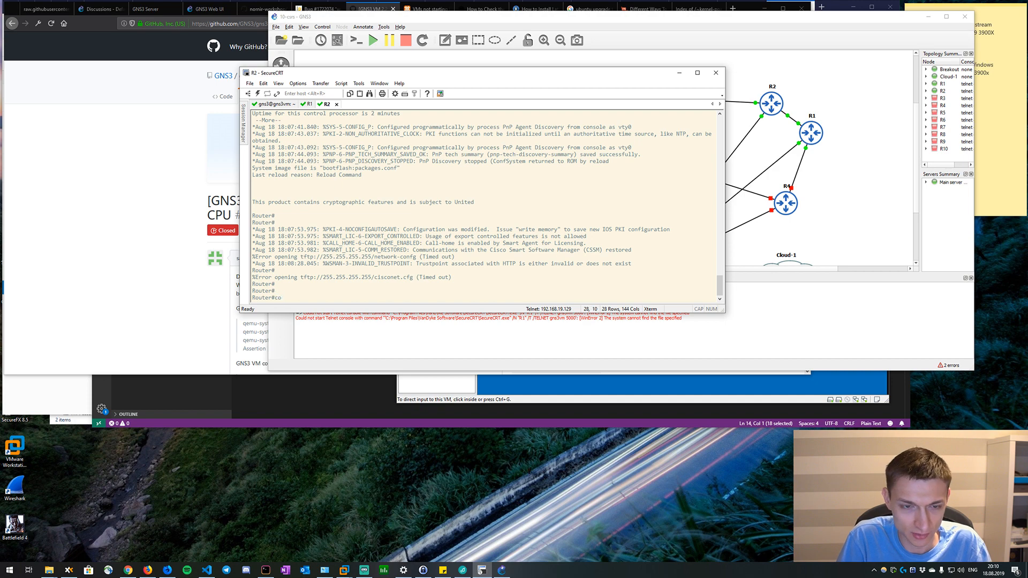
text(conf t)
key(Return)
text(int g1)
key(Return)
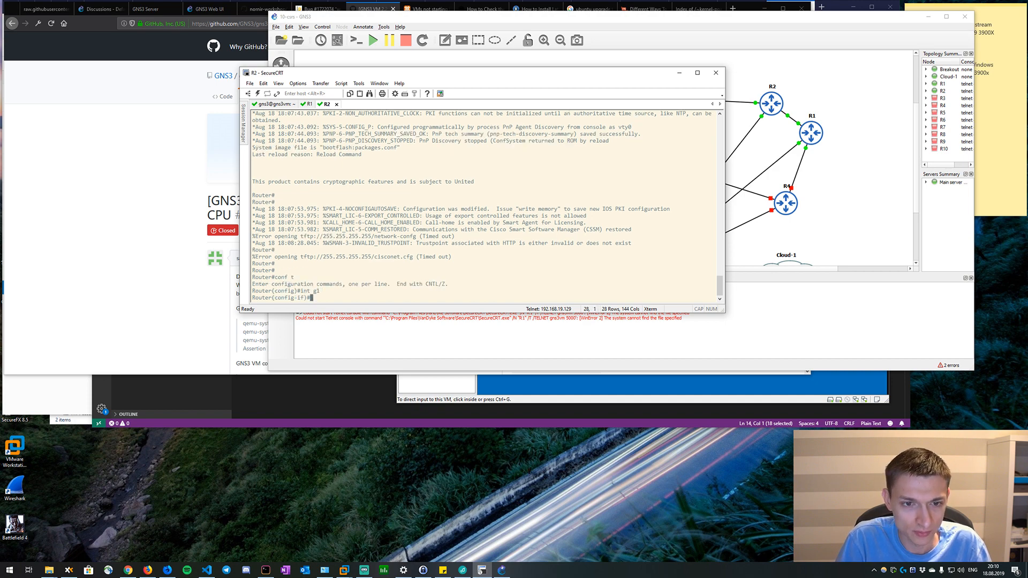
text(no sh)
key(Return)
Assign IP address 192.168.19.102 with mask 255.255.255.0 to R2's interface g1 and issue no sh again.
text(ip ad)
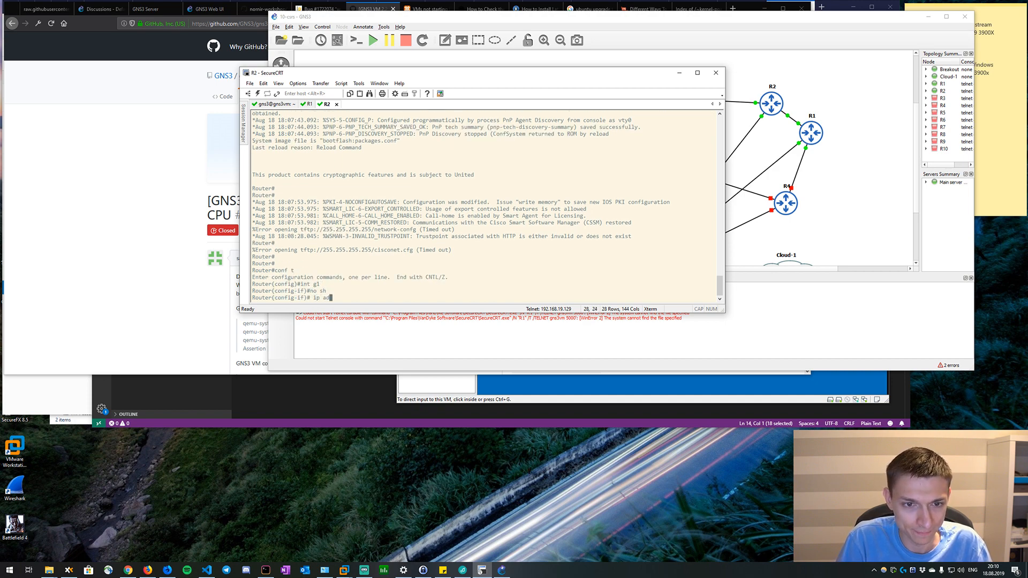
text(d 192.168.19)
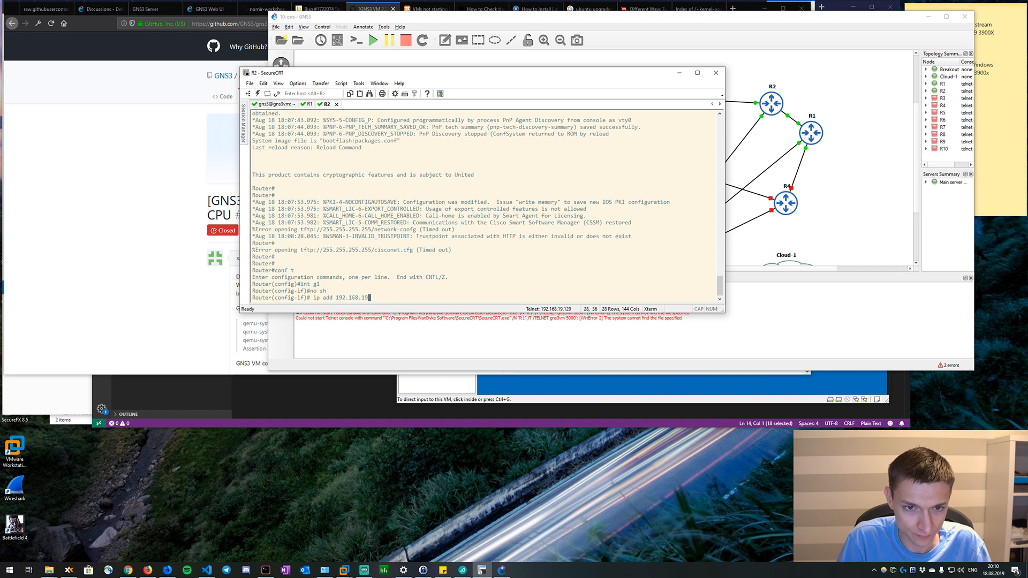
text(.102 255.255)
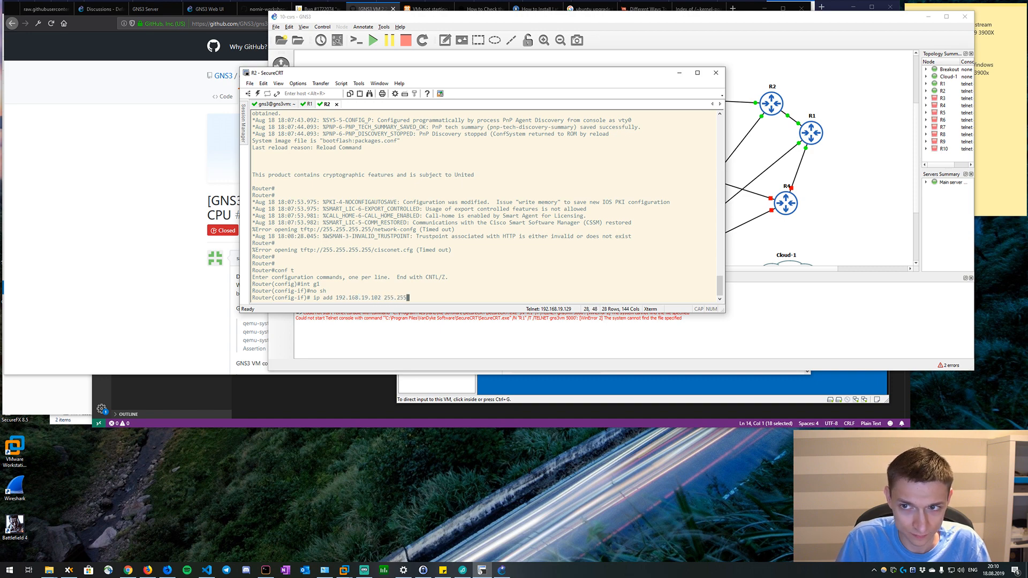
text(.255.0)
key(Return)
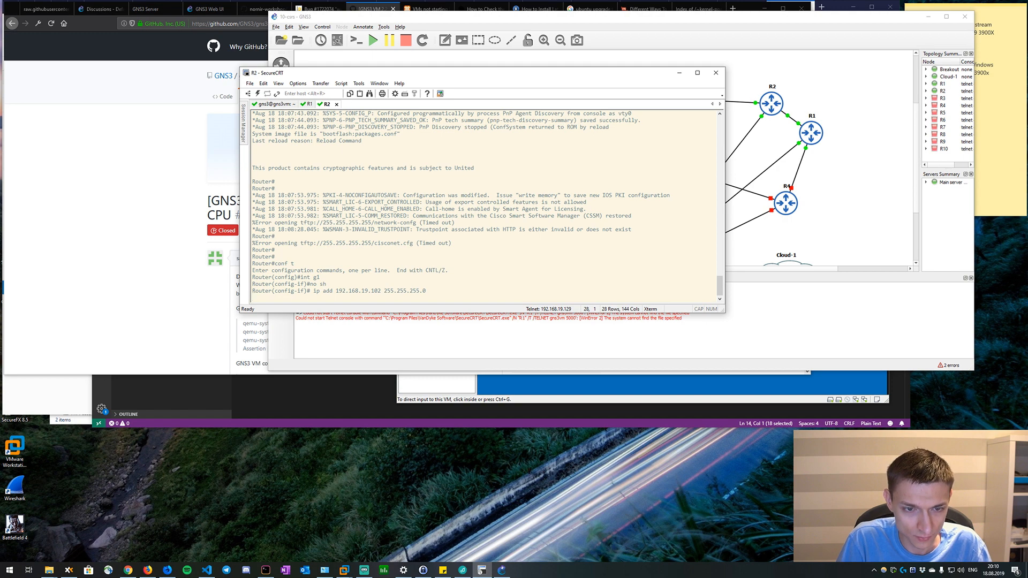
text(no sh)
key(Return)
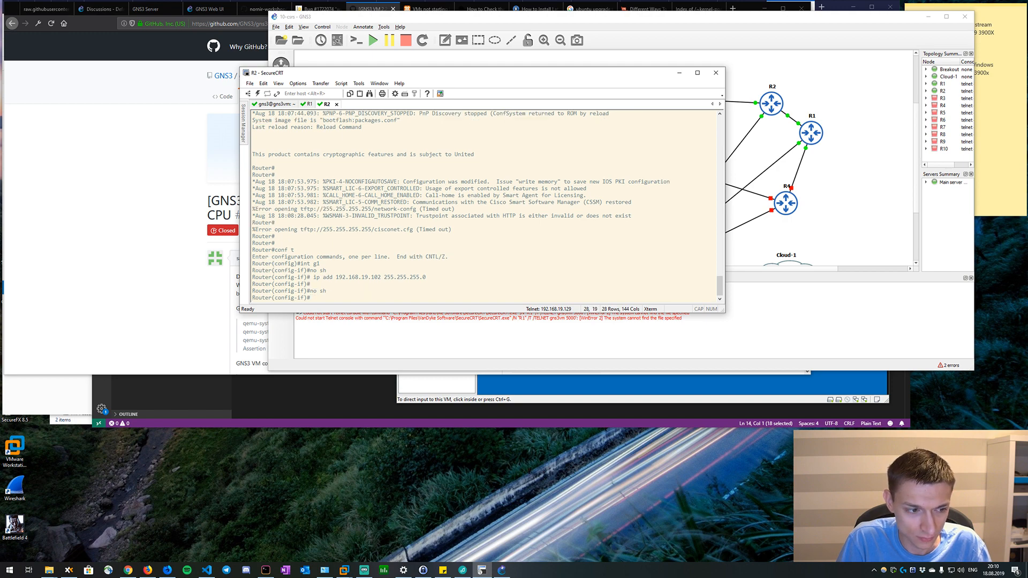
Ping 192.168.19.101 from R2's interface configuration mode using the do prefix.
text(do p)
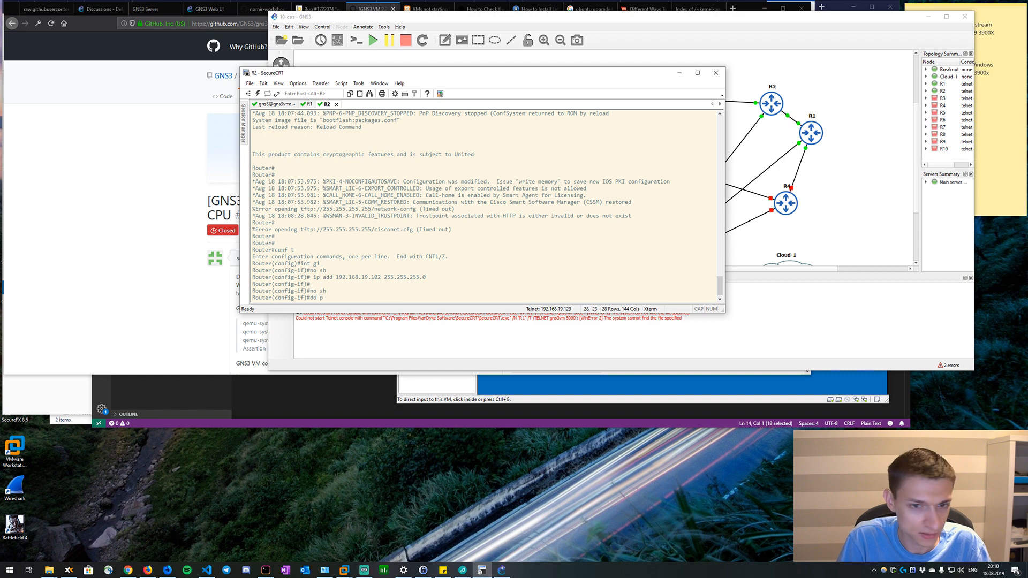
text(ing 192.168.19.101)
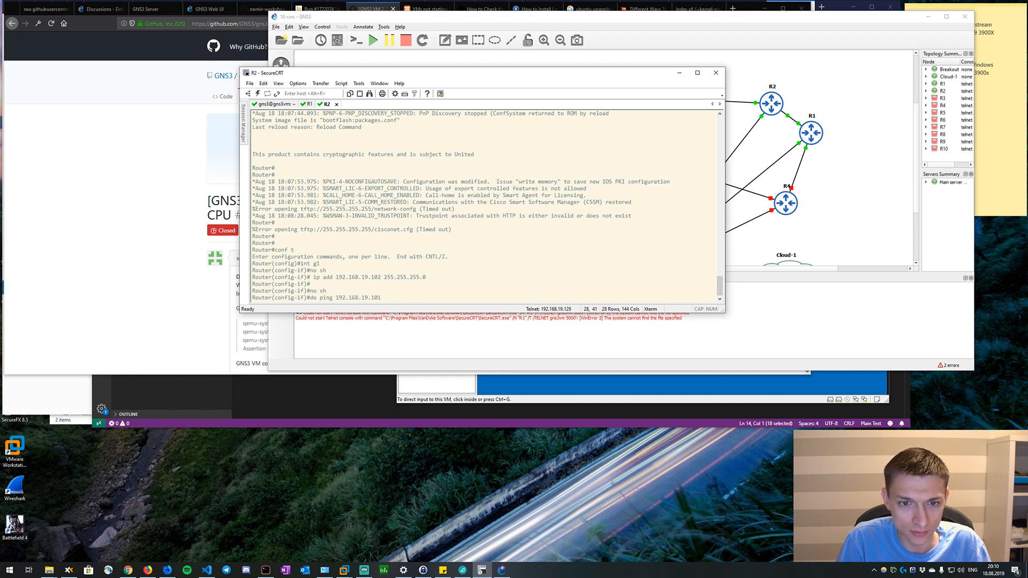
key(Return)
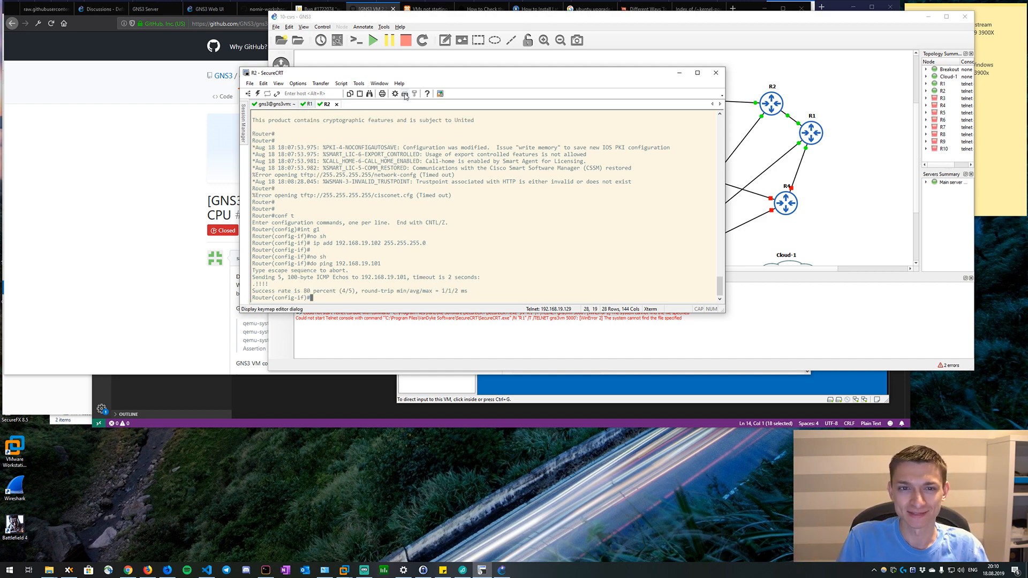
Move the console window off the topology and inspect Cloud-1's Ethernet and TAP interface configuration, leaving it unchanged.
drag(428, 72, 262, 100)
click(752, 250)
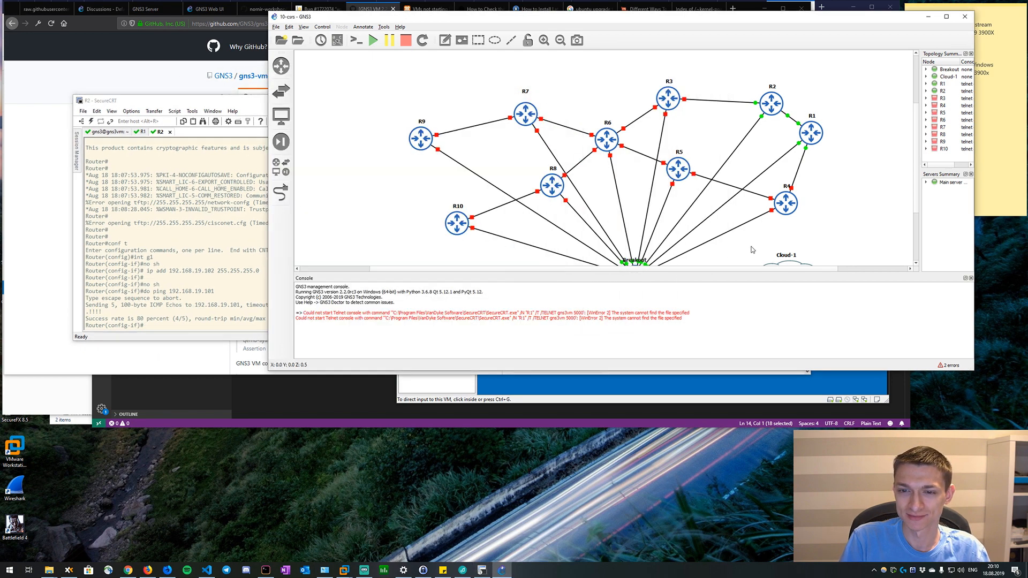
scroll(752, 250, down, 1)
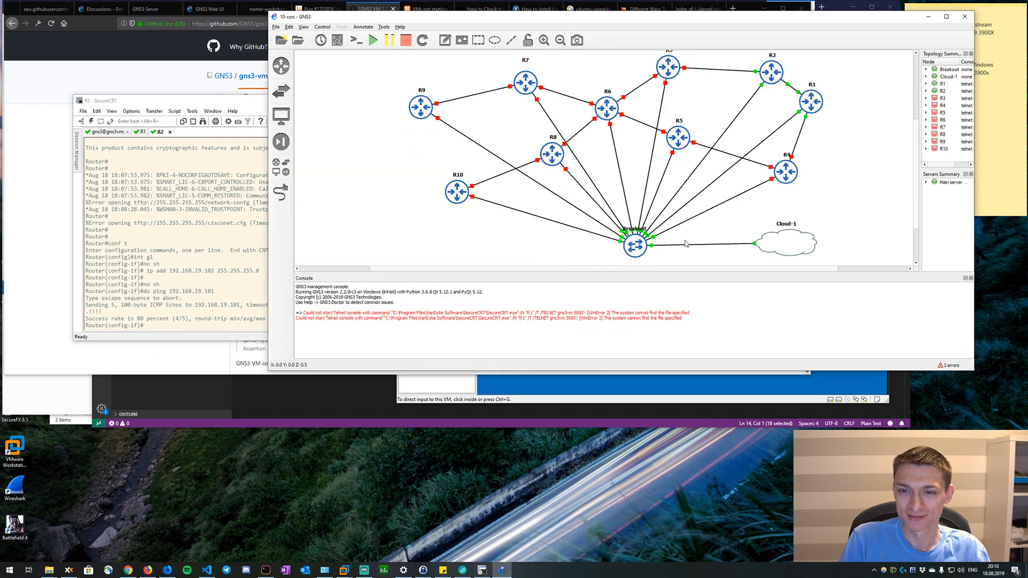
right_click(772, 242)
click(787, 246)
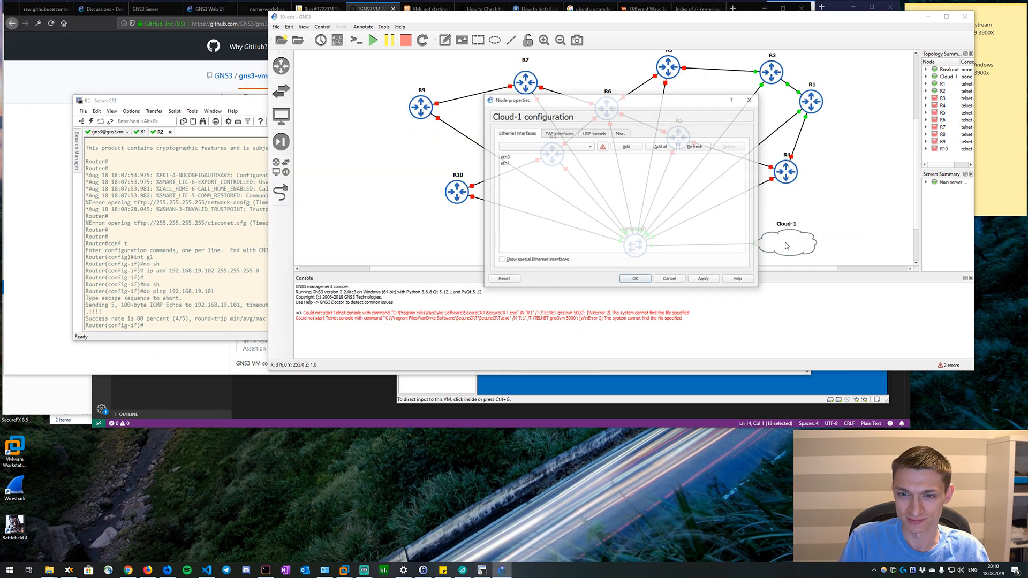
click(565, 135)
click(585, 133)
click(571, 133)
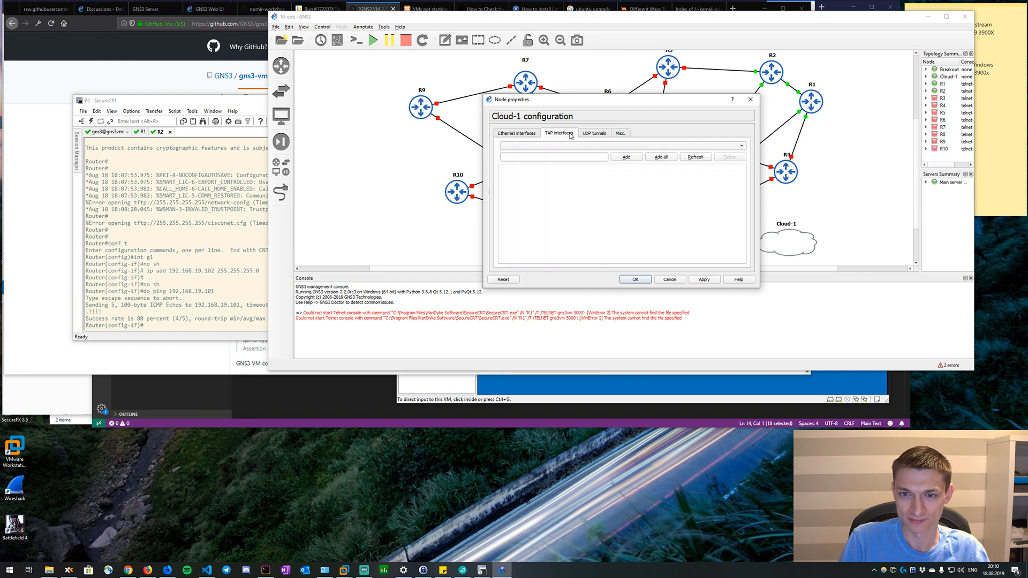
click(627, 158)
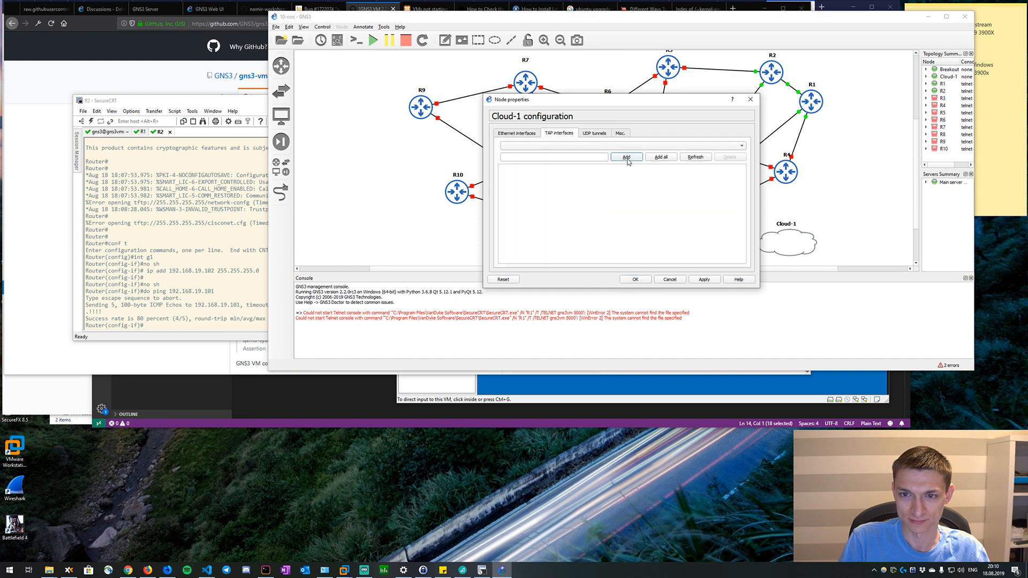
click(538, 138)
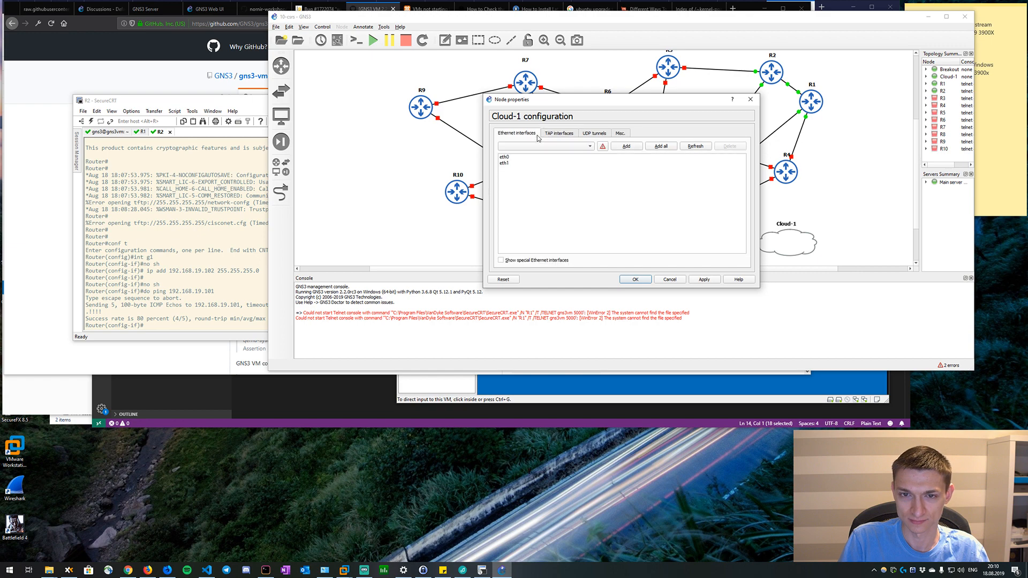
click(752, 100)
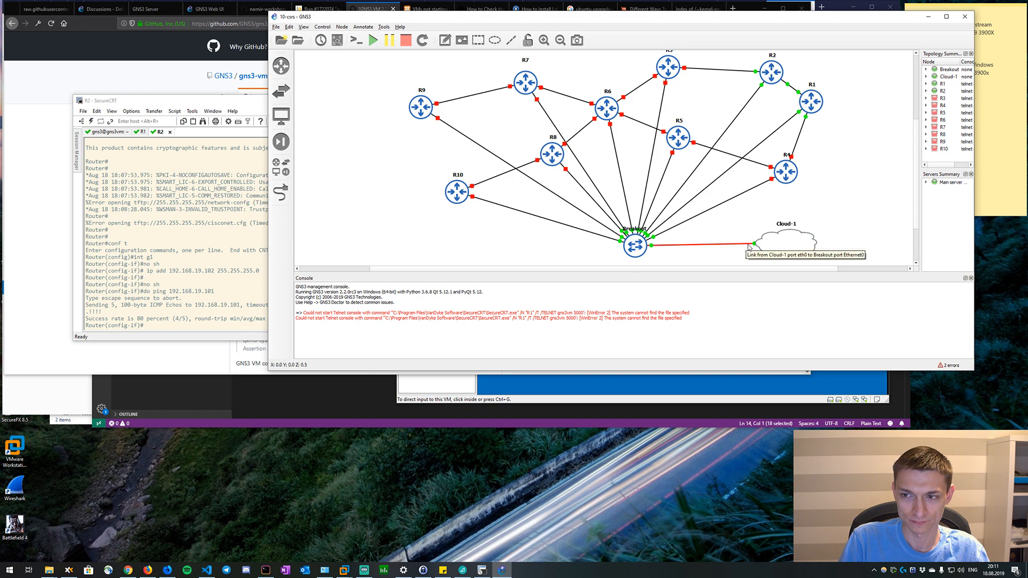
Widen the Topology Summary and its Node column, and expand Cloud-1 to read its link.
drag(920, 106, 847, 106)
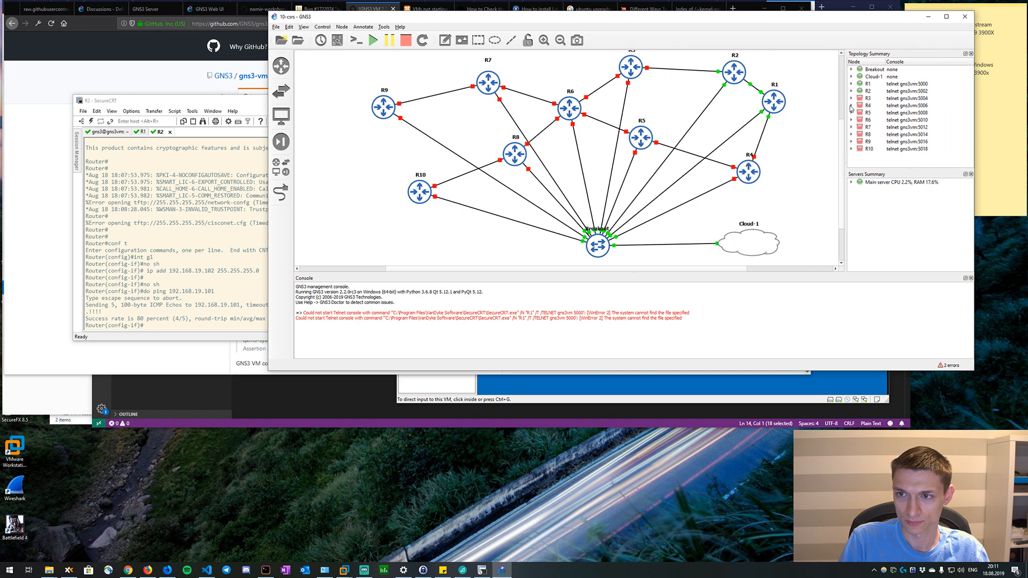
click(852, 76)
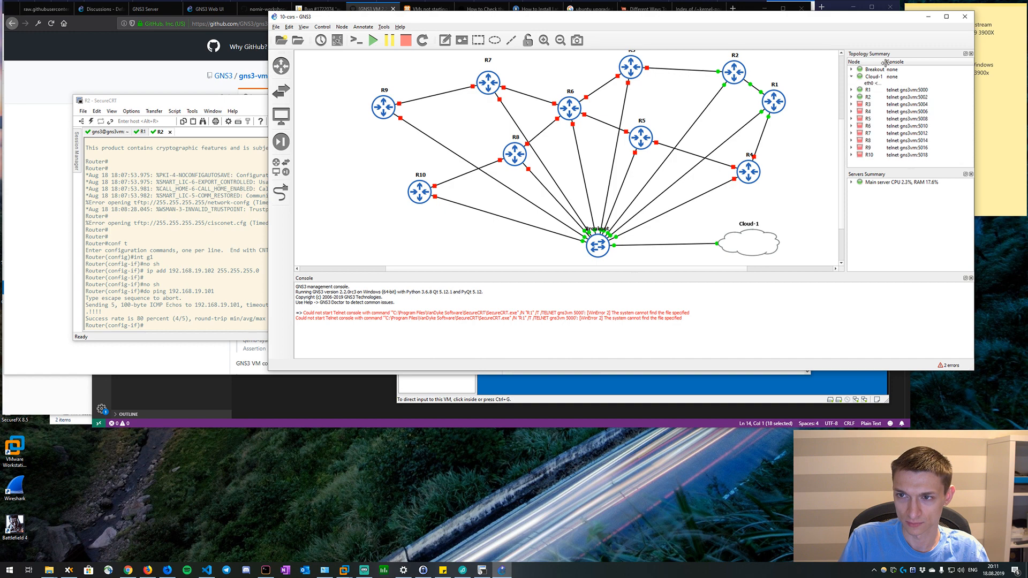
drag(885, 62, 924, 62)
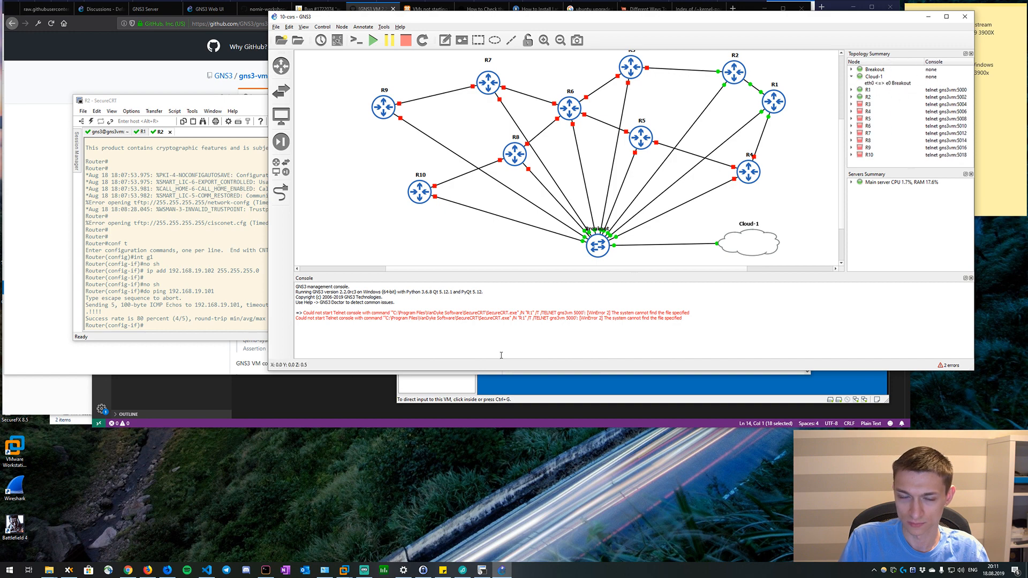
Check the interface listing in the gns3vm session against the topology and highlight eth0's IP address.
click(142, 234)
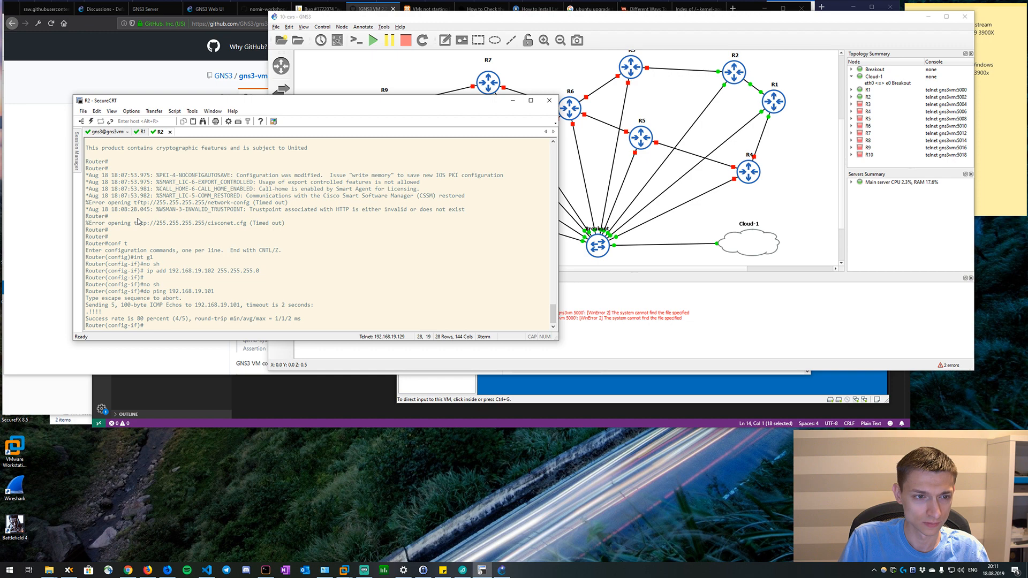
click(108, 132)
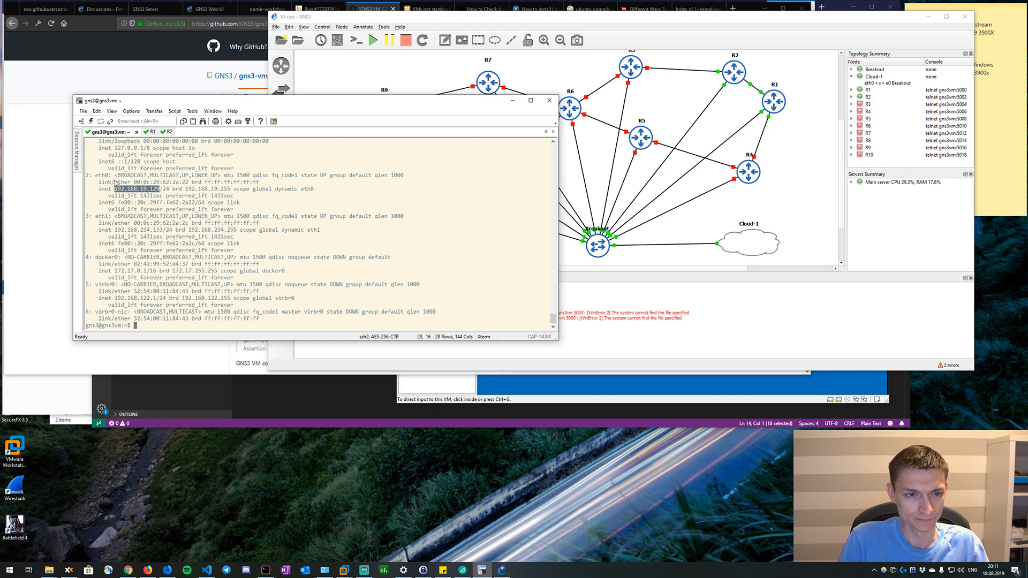
click(707, 221)
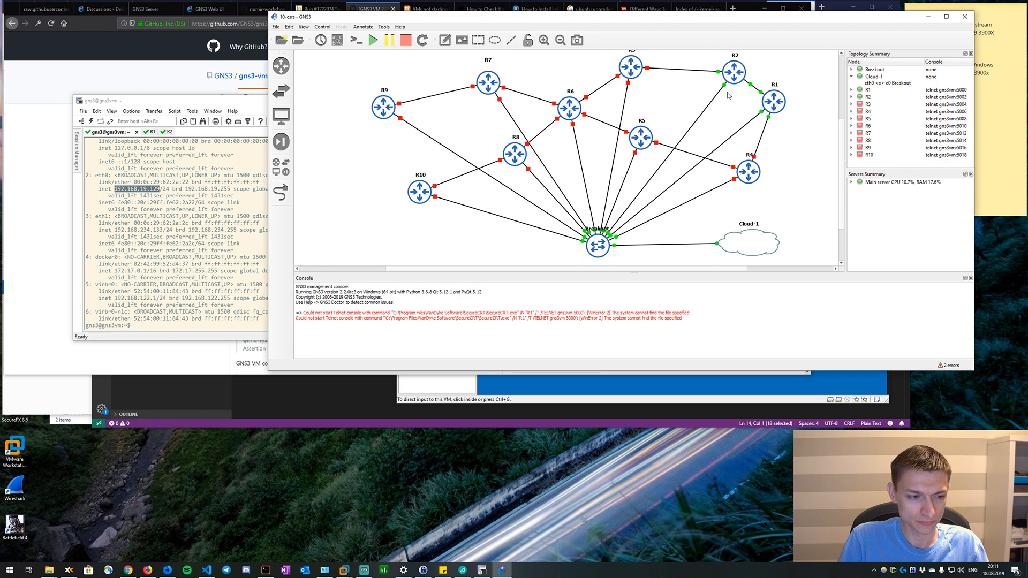
mouse_move(722, 81)
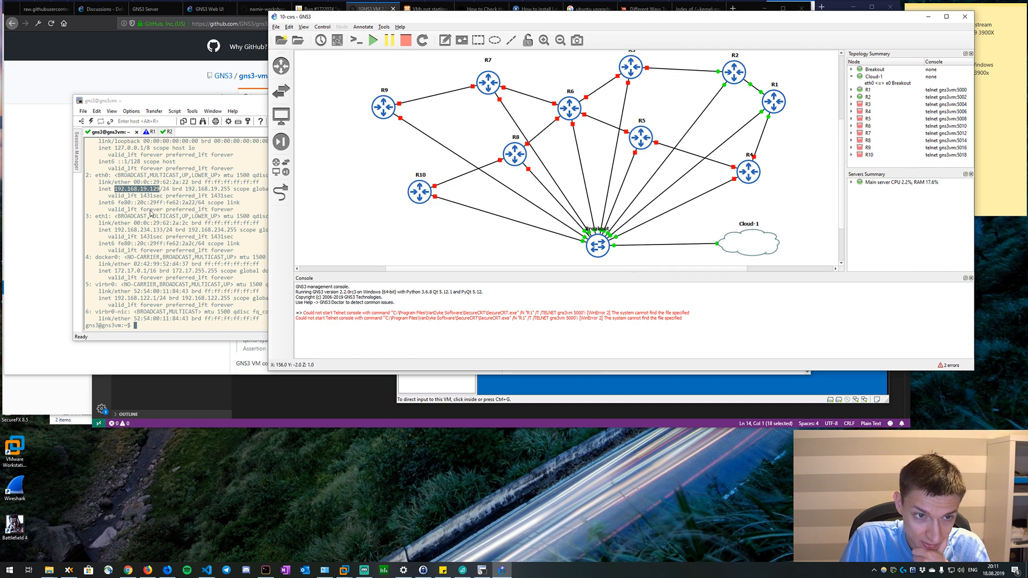
click(157, 194)
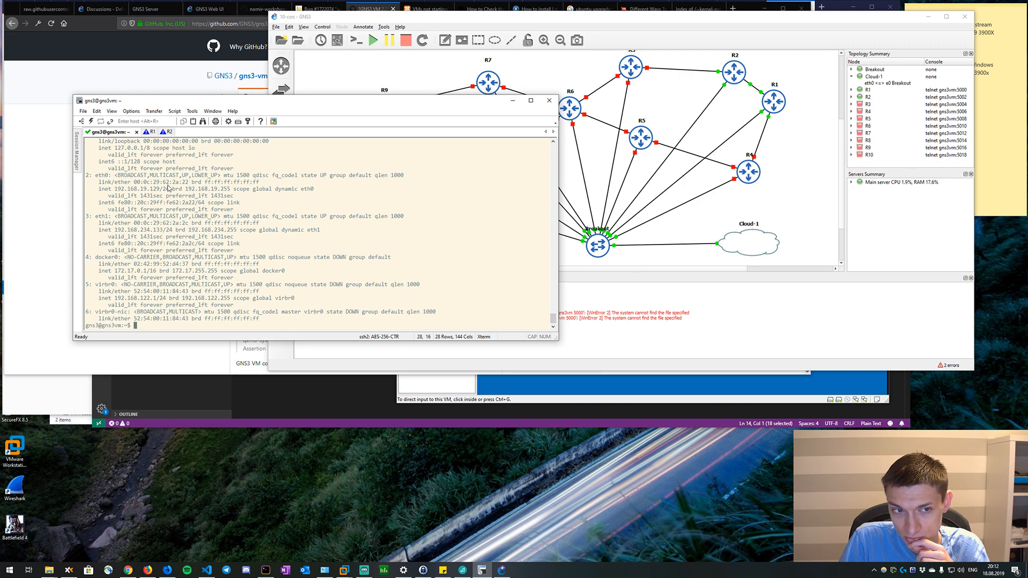
drag(160, 190, 116, 185)
click(115, 187)
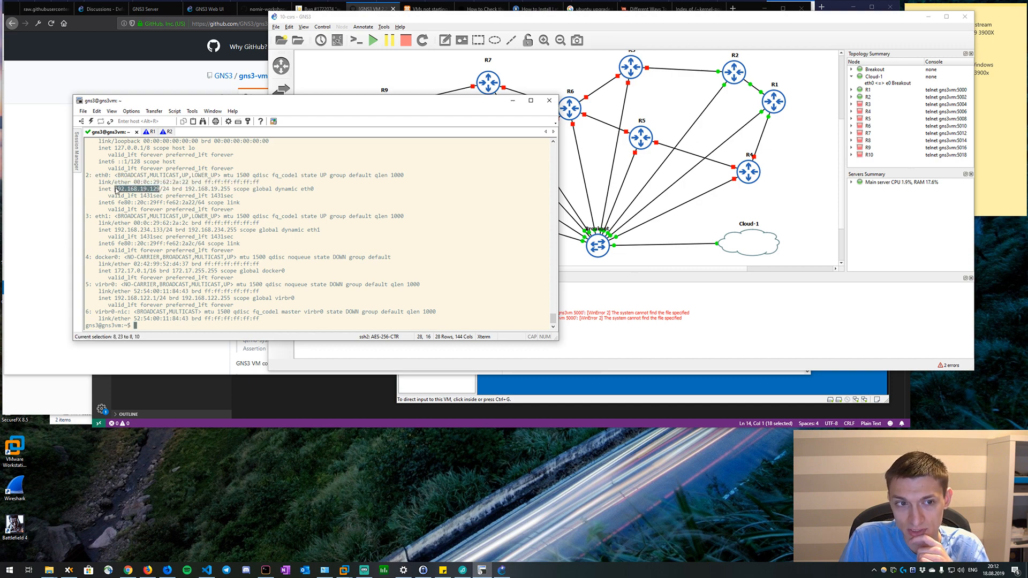
Refresh the R1 console prompt and review the earlier ping to 192.168.19.1.
click(150, 132)
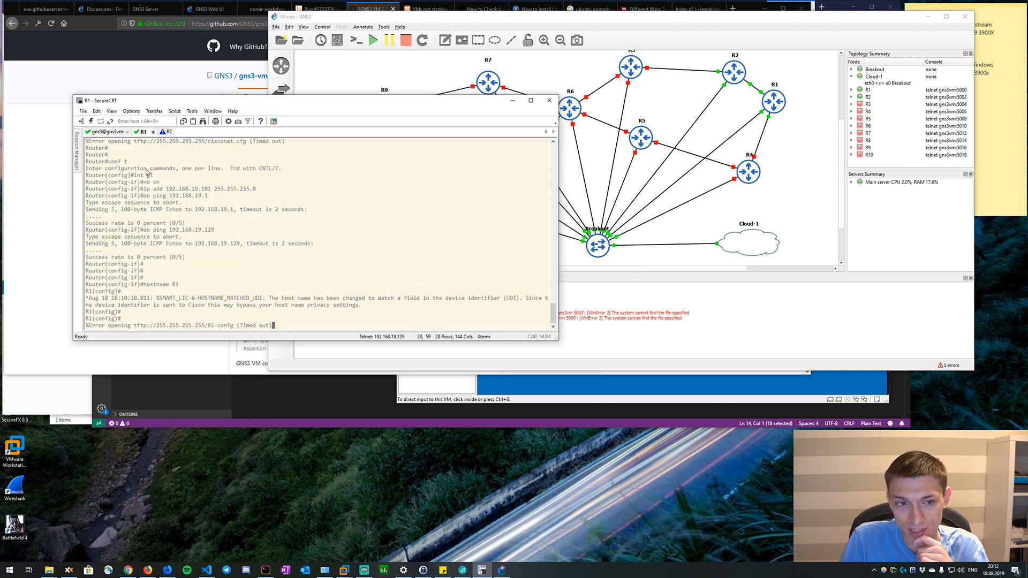
key(Return)
key(Return)
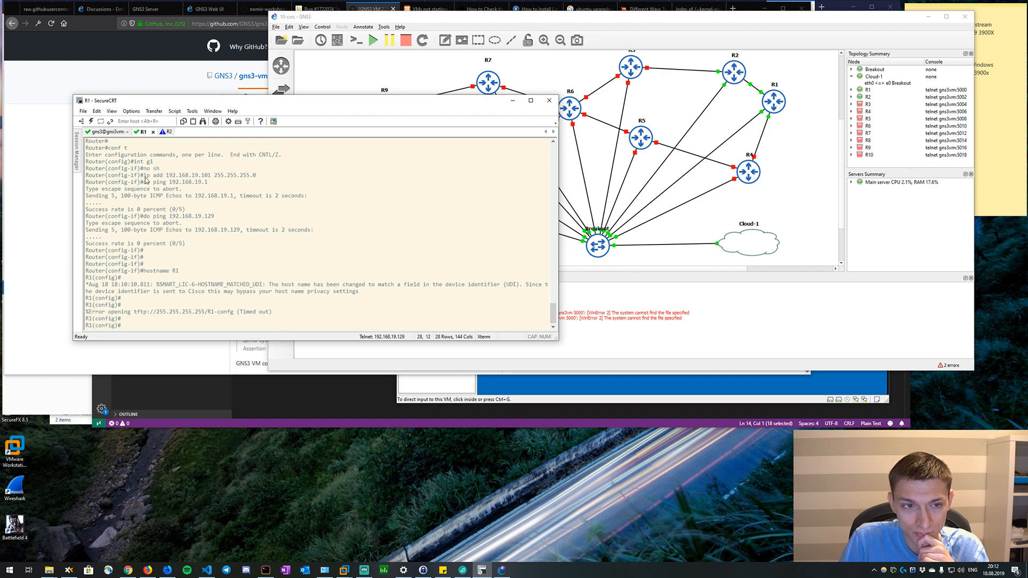
drag(212, 183, 191, 188)
click(207, 185)
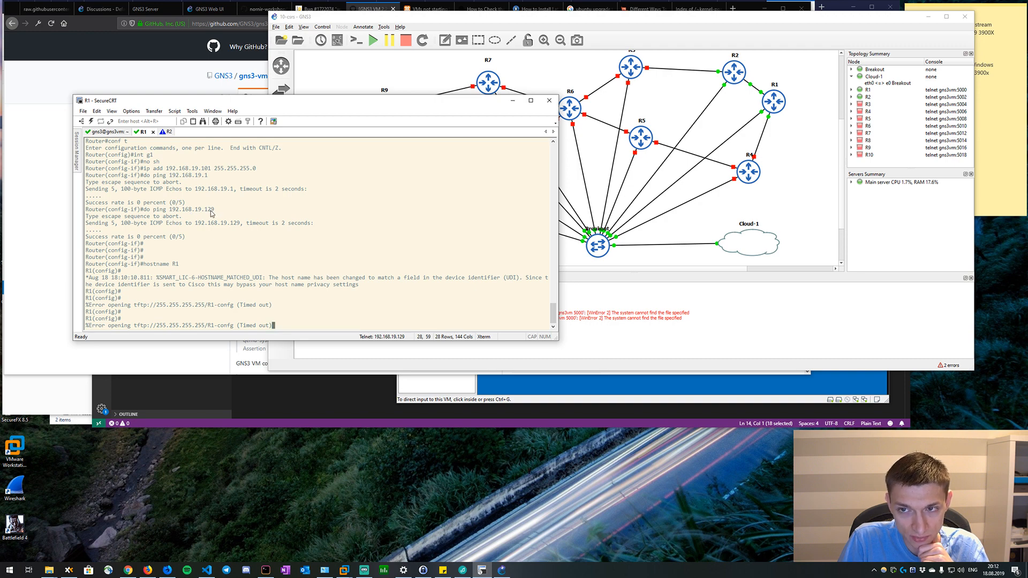
Check the topology again and bring up fresh prompts in the R1 and gns3vm sessions.
click(714, 221)
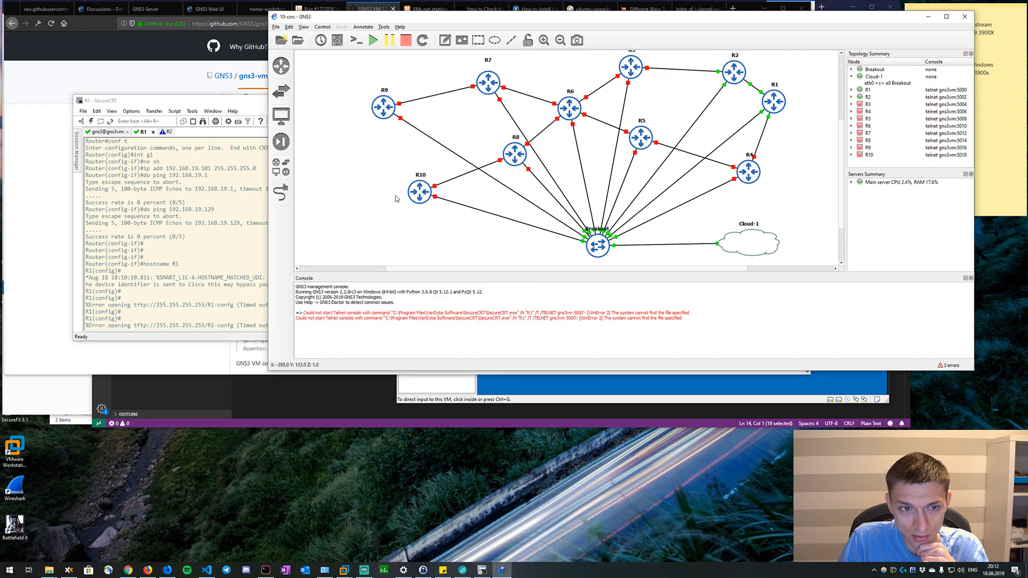
click(221, 222)
key(Return)
key(Return)
key(Return)
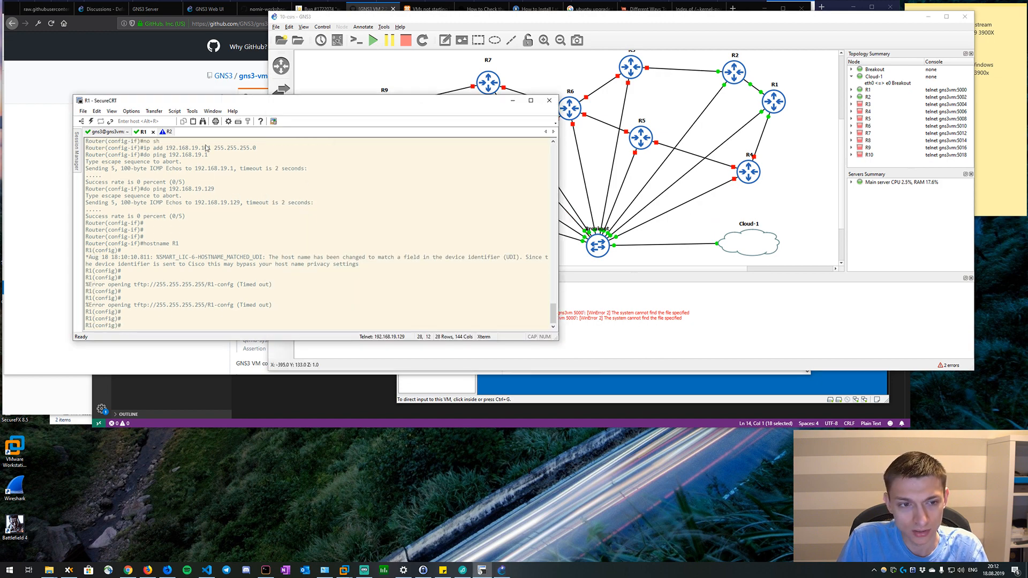
click(107, 132)
key(Return)
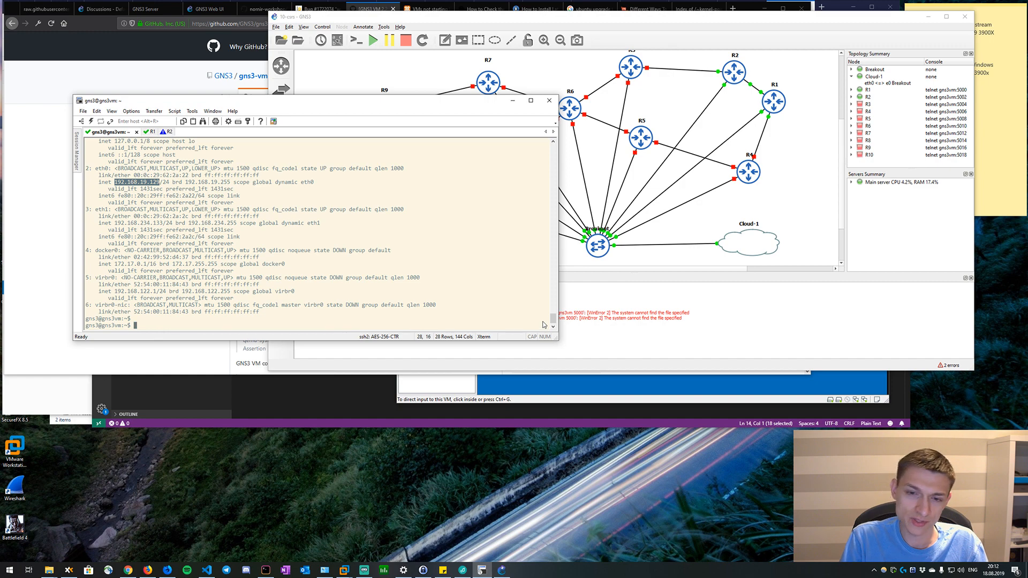
Switch to VMware Workstation and open the Virtual Network Editor with administrator privileges to change settings.
mouse_move(403, 570)
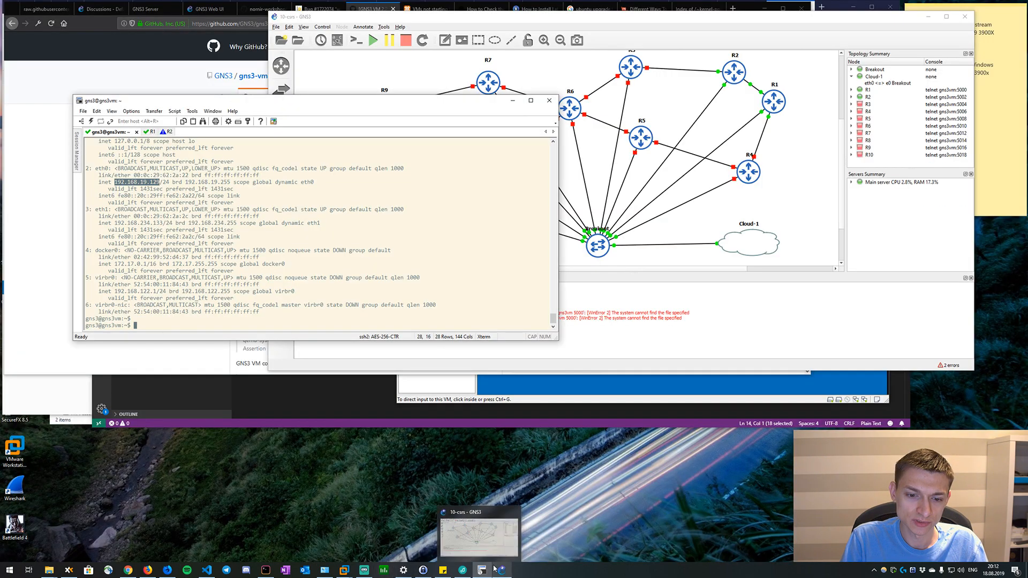
mouse_move(345, 572)
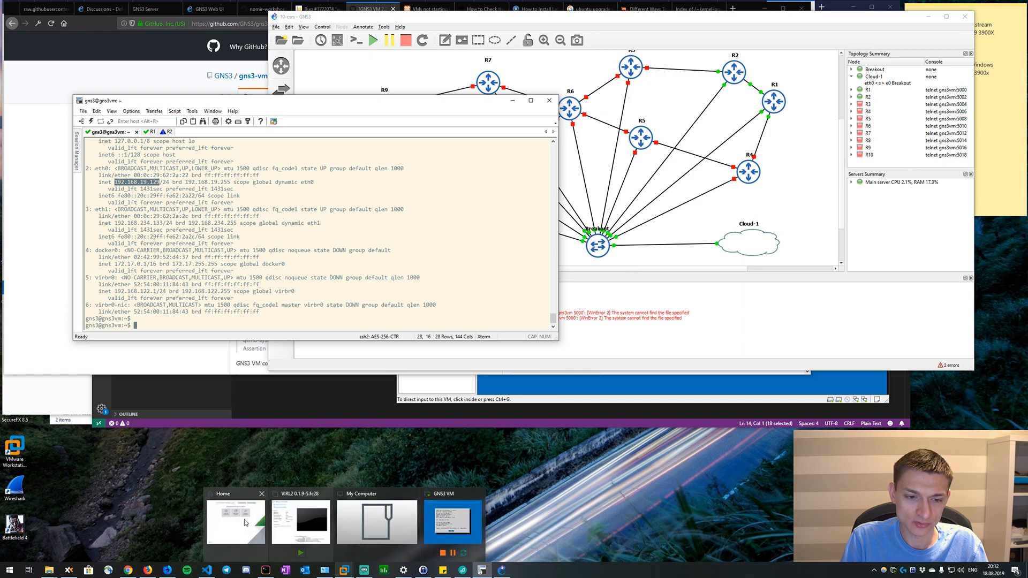
click(254, 522)
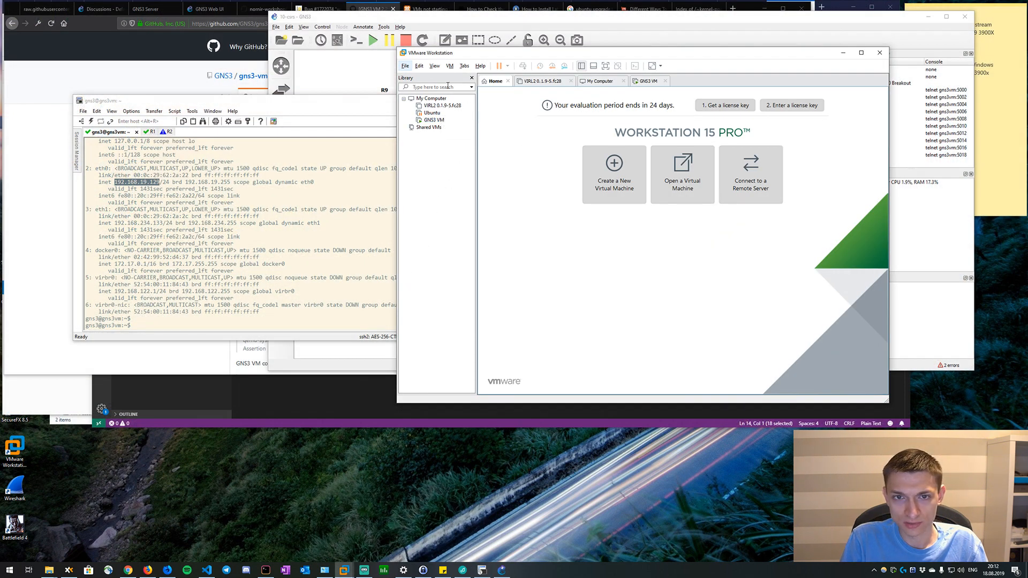
click(420, 66)
click(447, 106)
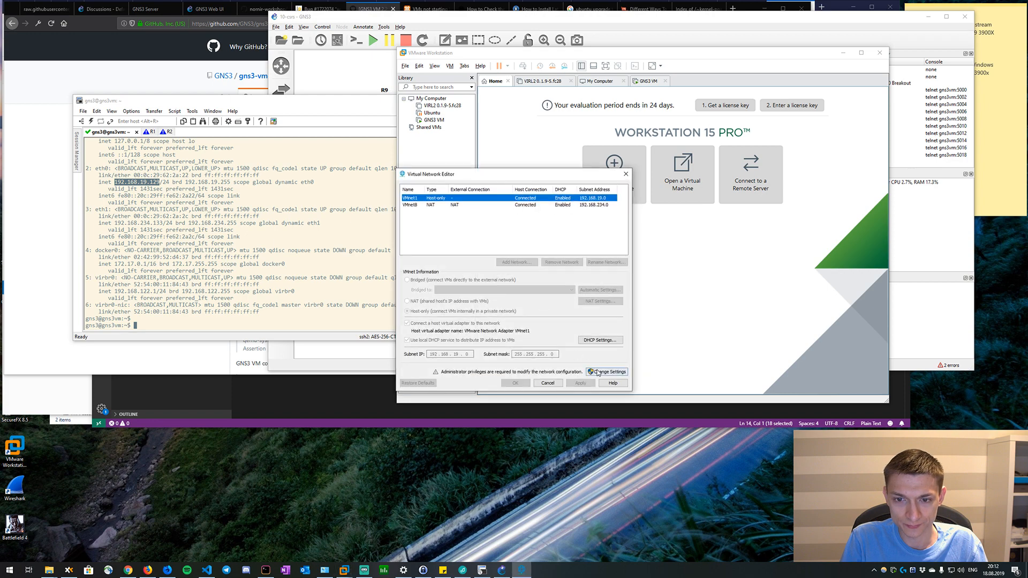
click(600, 371)
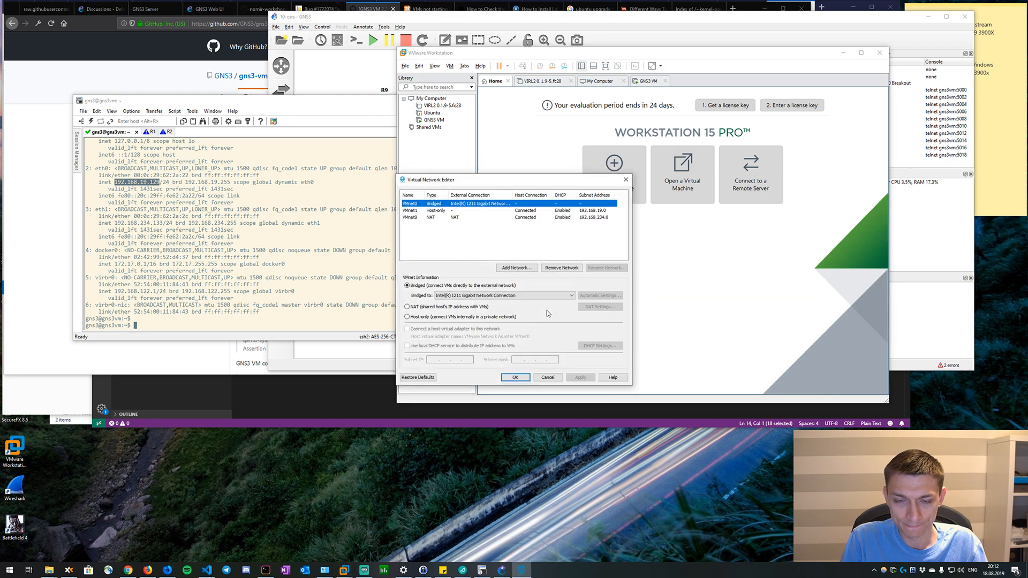
Examine the DHCP settings of the host-only network VMnet1, then dismiss them without changes.
click(460, 211)
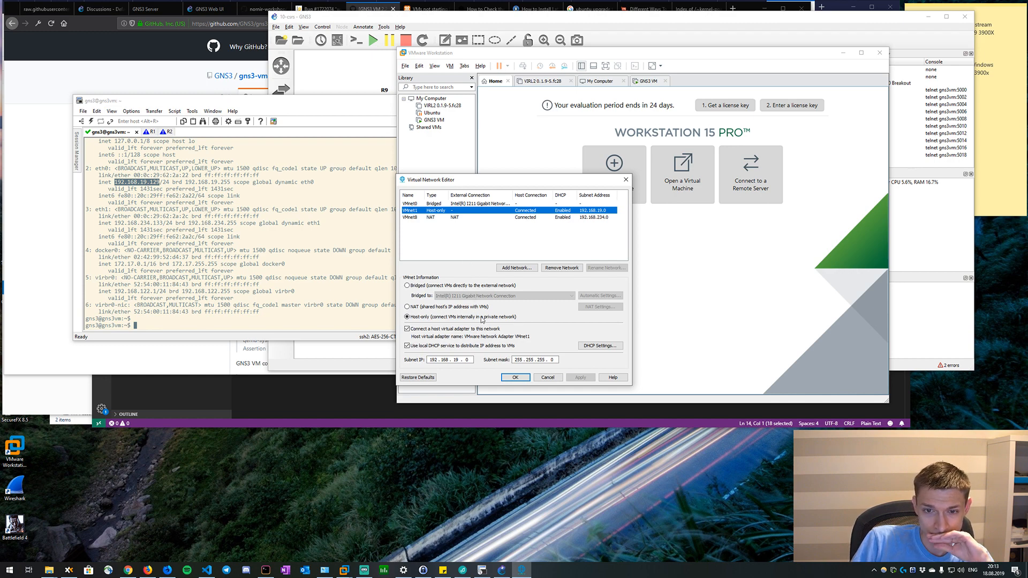
click(600, 344)
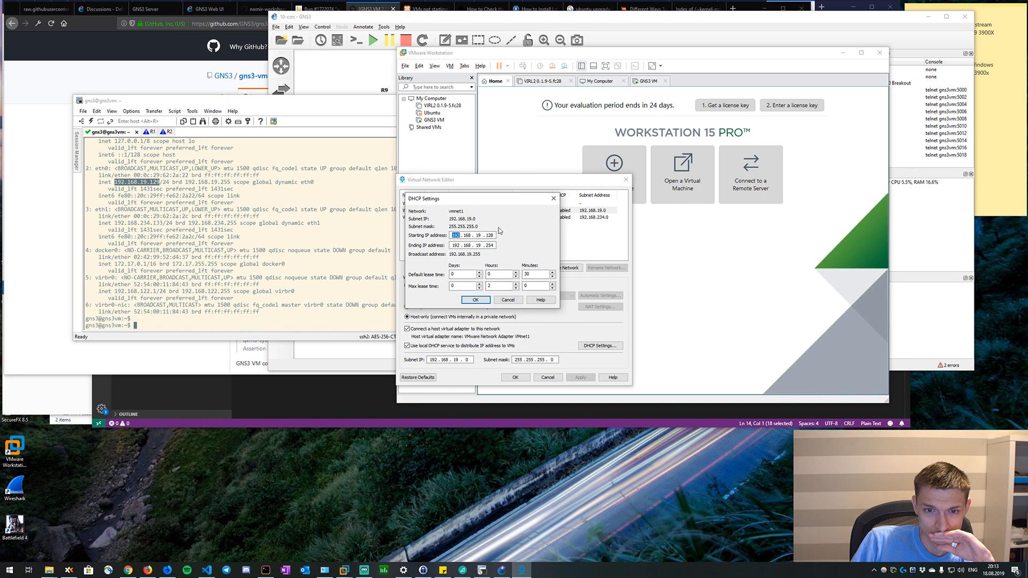
click(552, 200)
Return to the R1 console in SecureCRT, refresh its prompt and leave configuration mode with end.
click(149, 155)
click(150, 134)
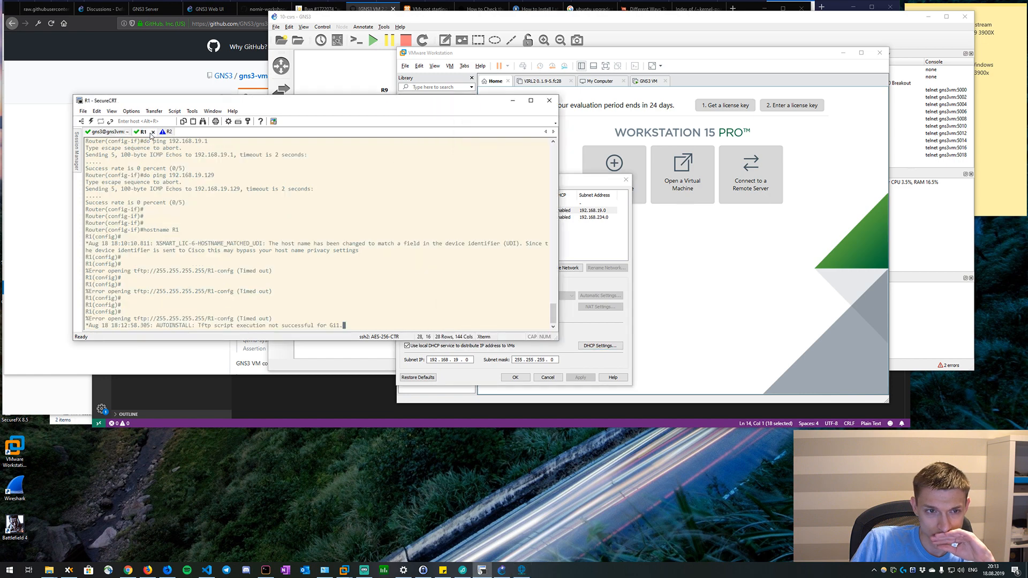
key(Return)
key(Return)
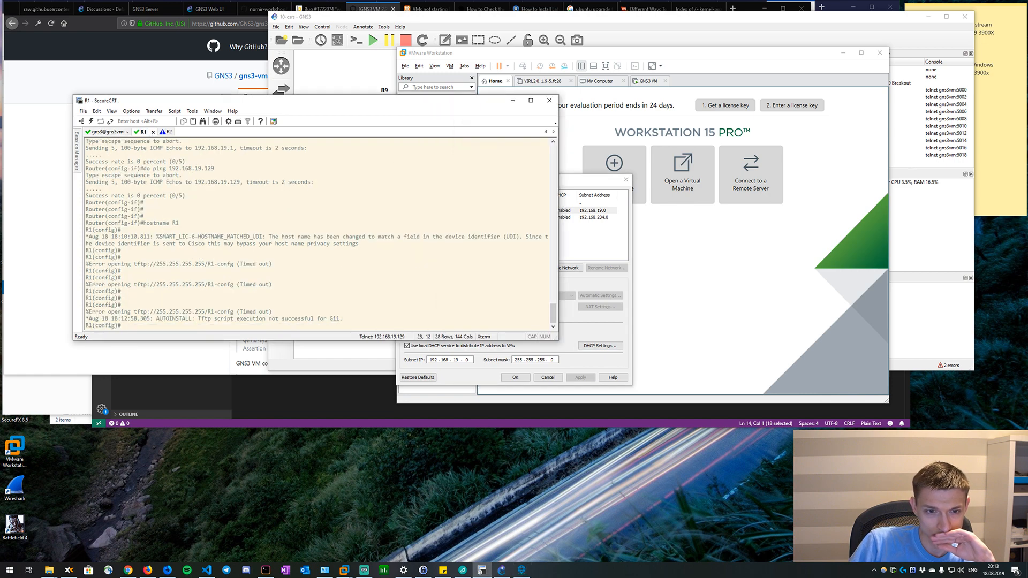
text(end)
key(Return)
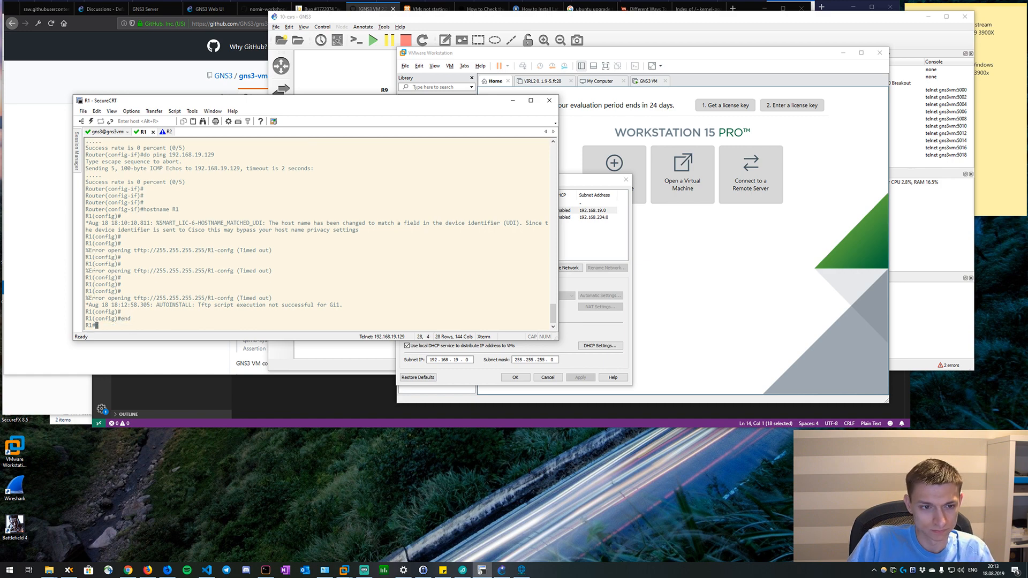
Ping 192.168.19.1 from R1 and discard the recalled ping command.
text(ping 192.168.1)
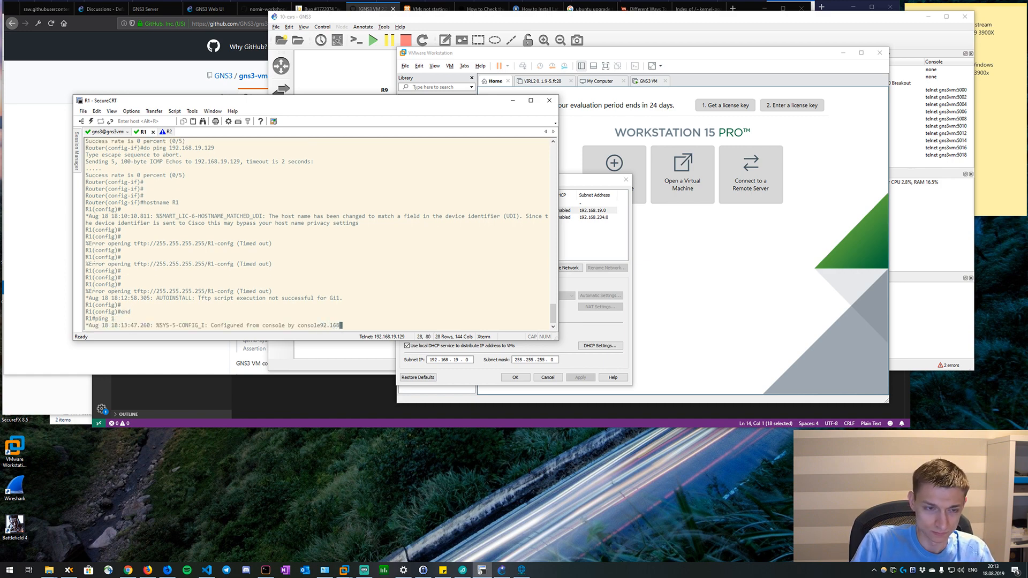
text(9.1)
key(Return)
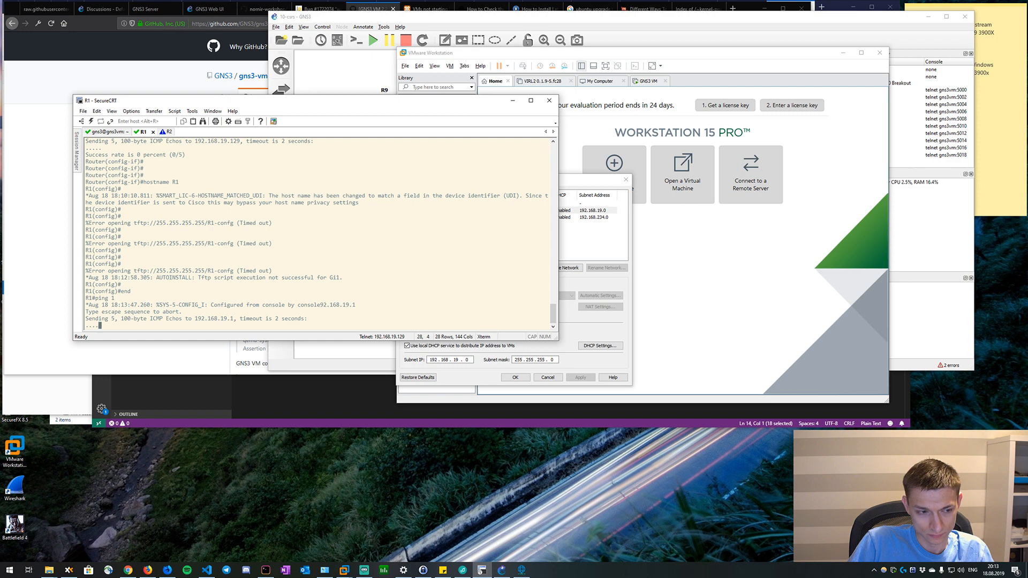
key(Up)
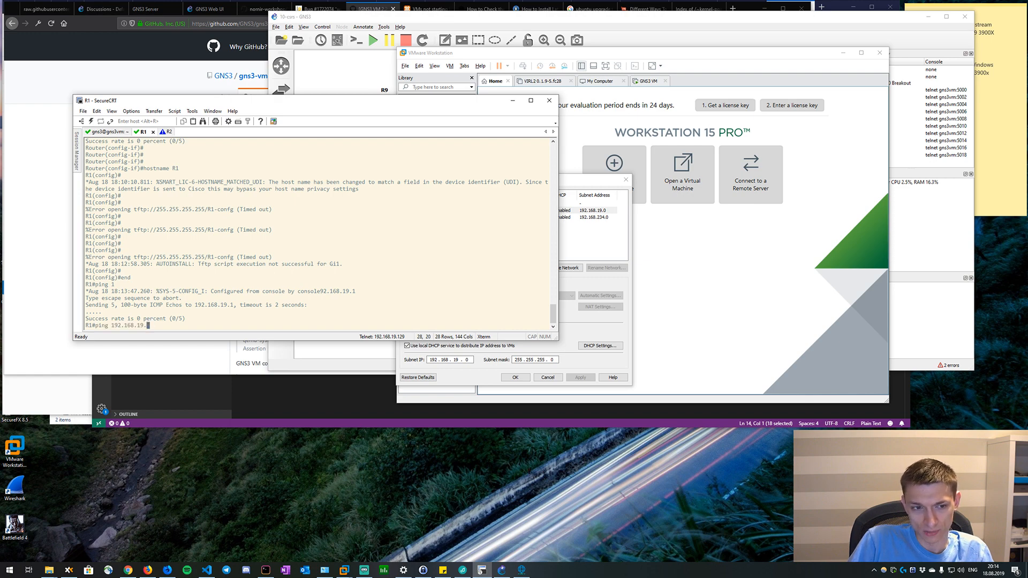
key(BackSpace)
key(BackSpace)
key(BackSpace)
key(BackSpace)
key(BackSpace)
key(BackSpace)
key(BackSpace)
key(BackSpace)
key(BackSpace)
key(BackSpace)
key(BackSpace)
key(BackSpace)
key(BackSpace)
key(BackSpace)
key(BackSpace)
key(BackSpace)
Configure R1's interface g1 to obtain its IP address through DHCP and leave configuration mode.
text(conf t)
key(Return)
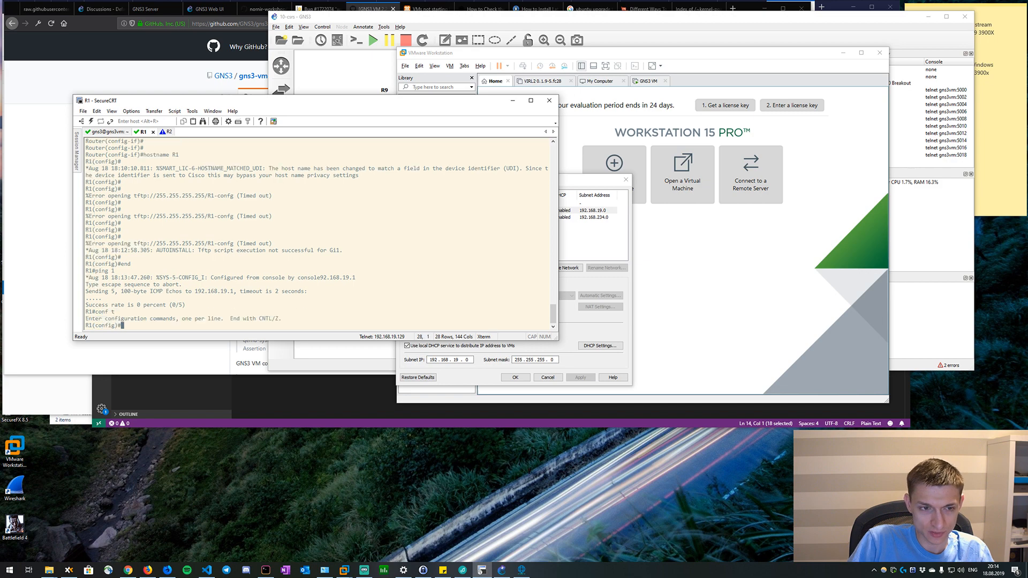
text(int g1)
key(Return)
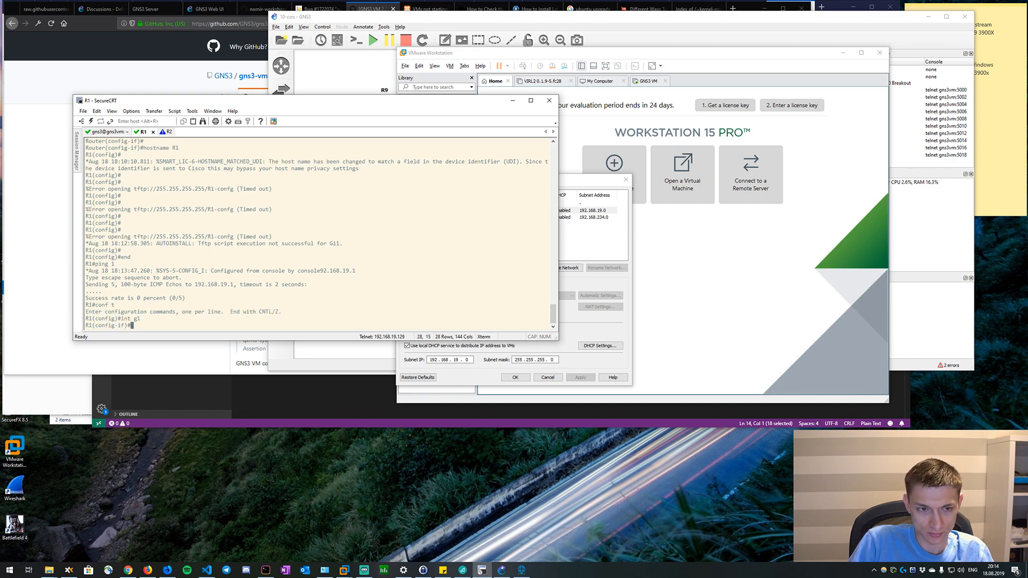
text(ip addr)
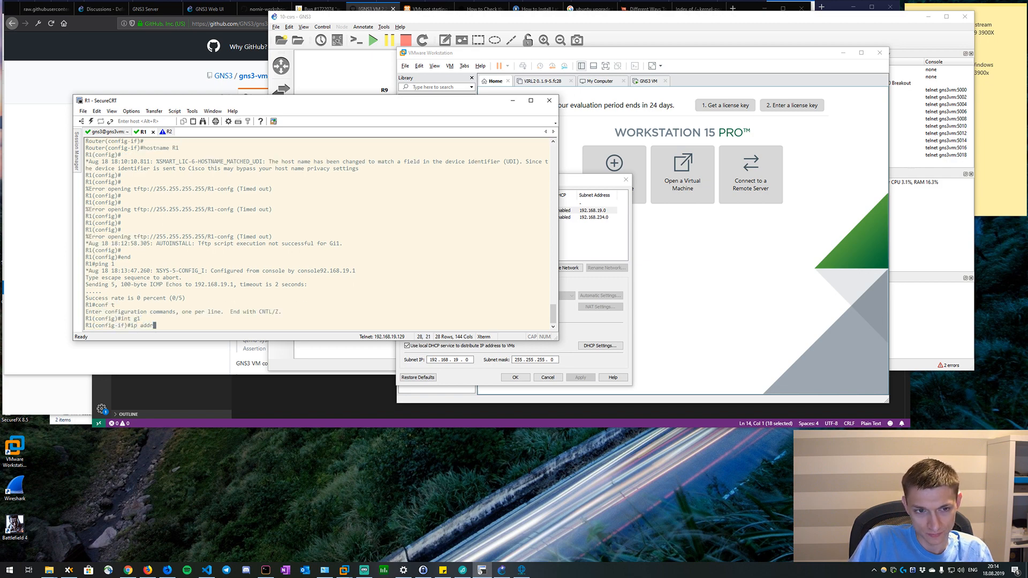
text( dhcp)
key(Return)
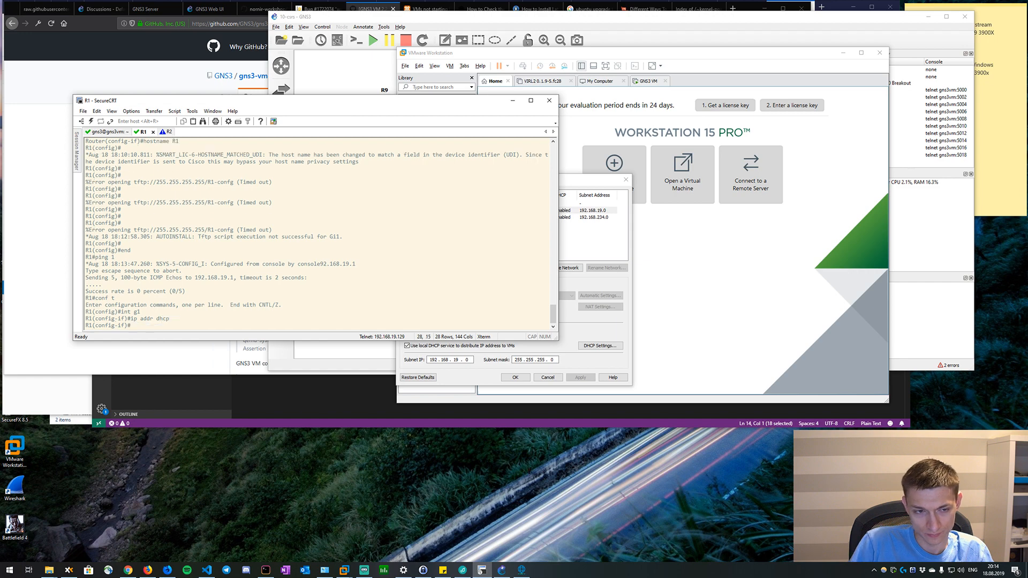
text(end)
key(Return)
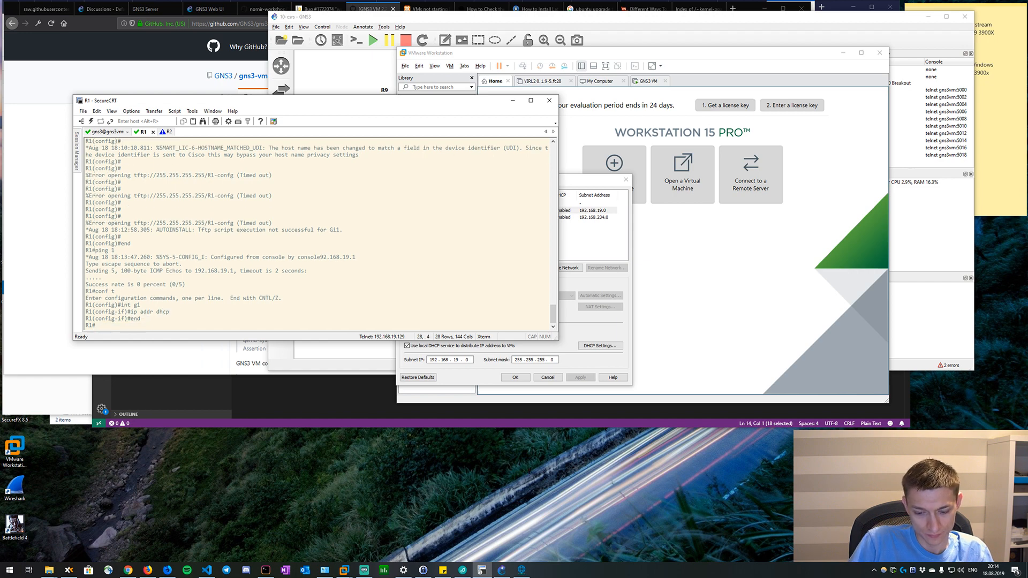
Run show ip int br repeatedly on R1 to check whether GigabitEthernet1 has received a DHCP address.
text(show ip int br)
key(Return)
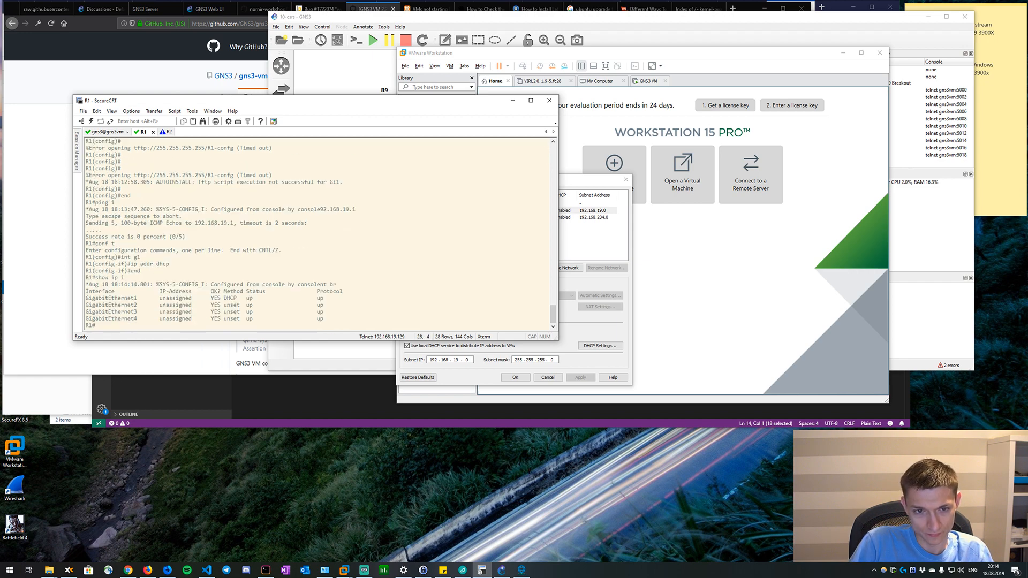
key(Up)
key(Return)
key(Up)
key(Return)
key(Up)
key(Up)
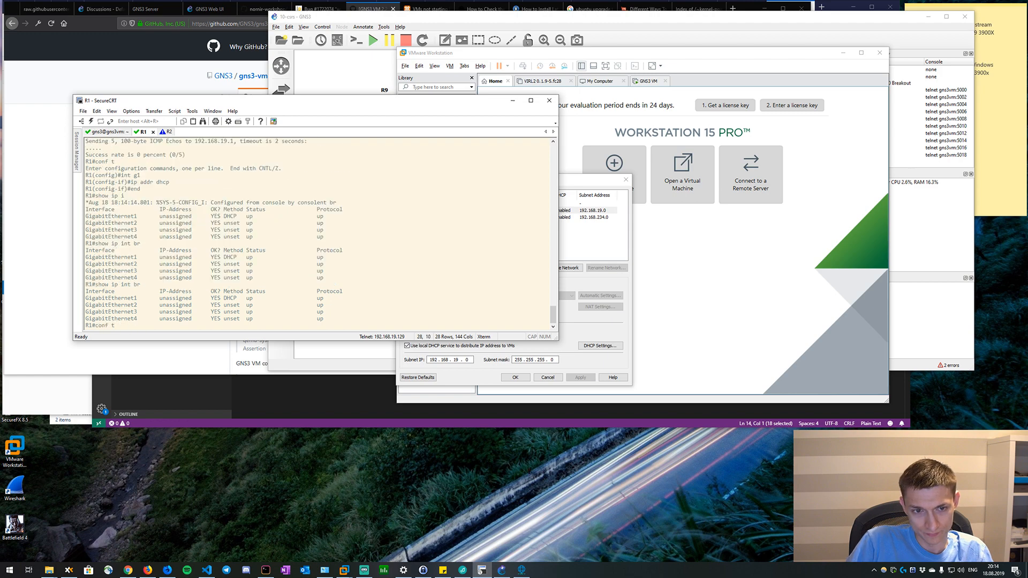
key(Return)
key(Up)
key(Return)
key(Up)
key(Up)
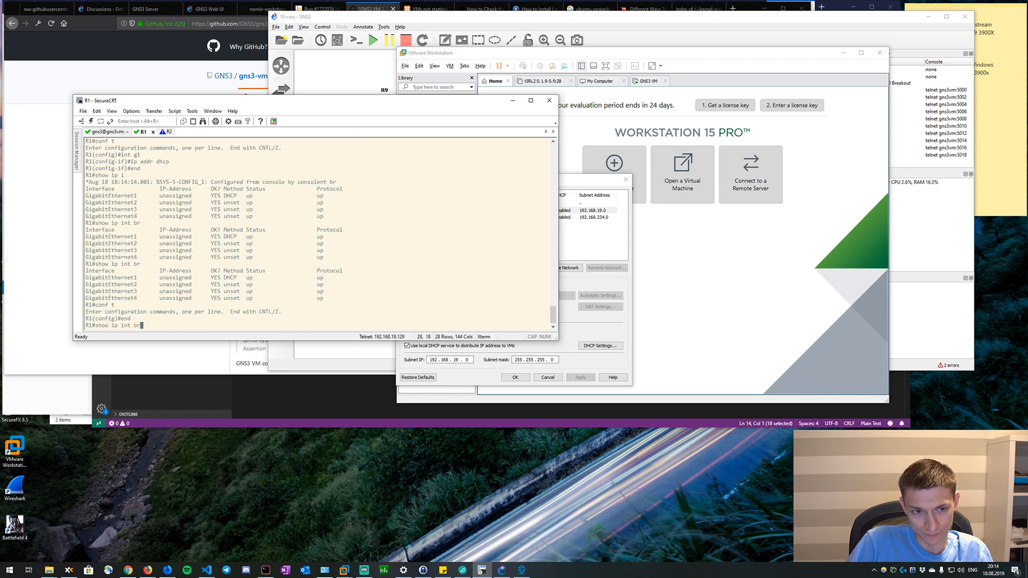
key(Return)
key(Up)
key(Return)
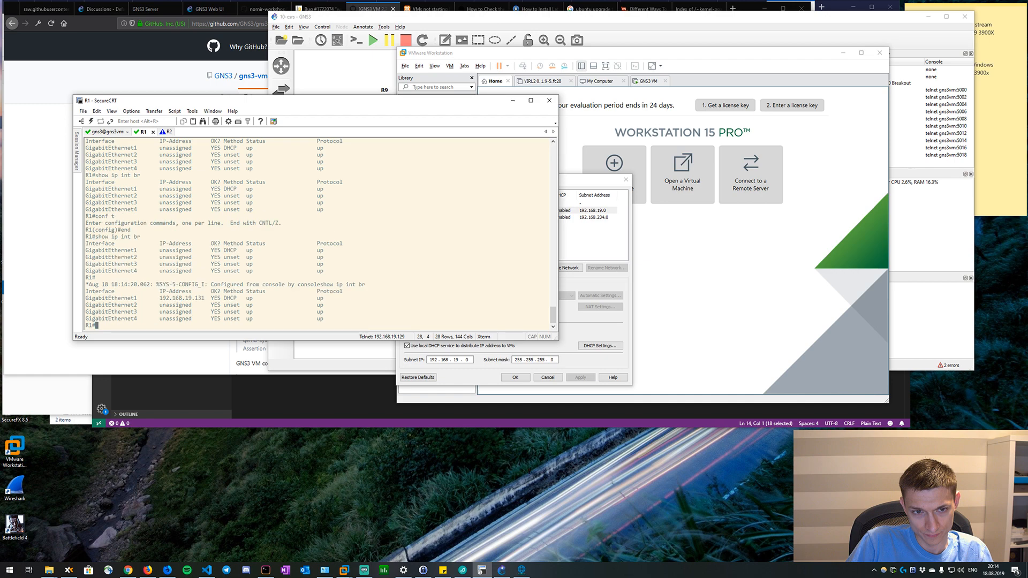
key(Up)
key(Return)
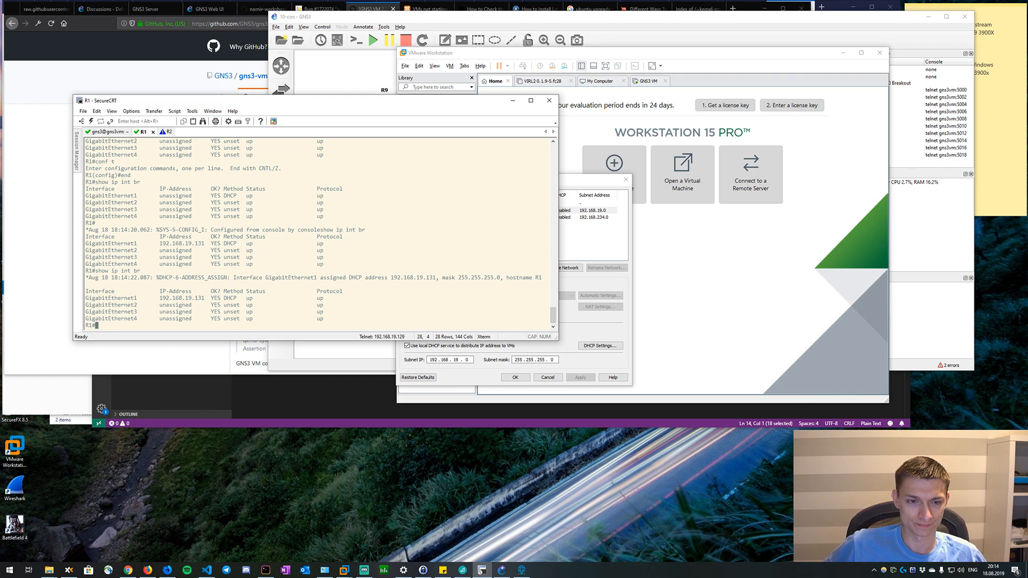
Ping 192.168.19.129 from R1 and display the running configuration of interface g1.
text(p)
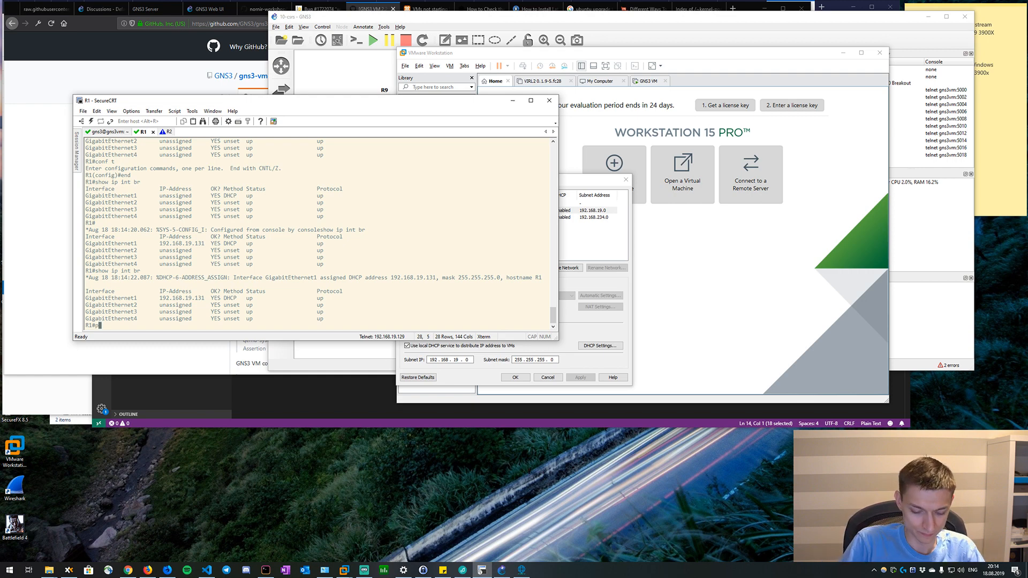
text(ing 192.168)
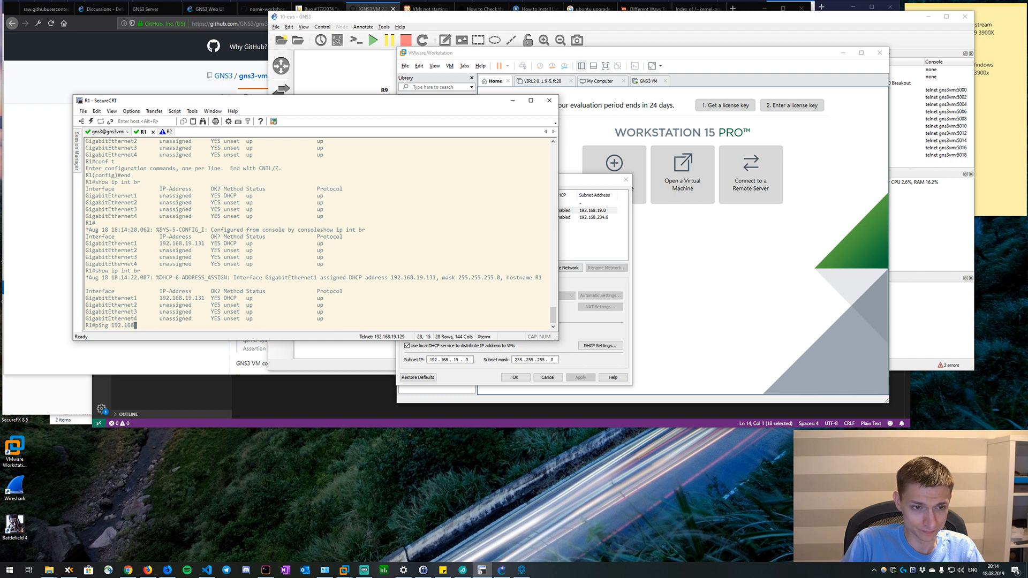
text(.19.)
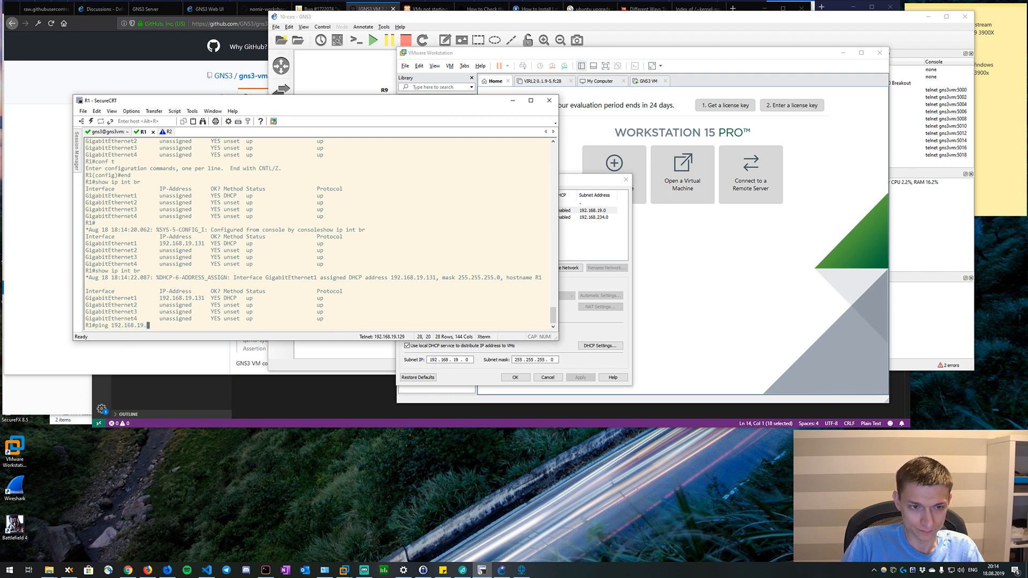
text(129)
key(Return)
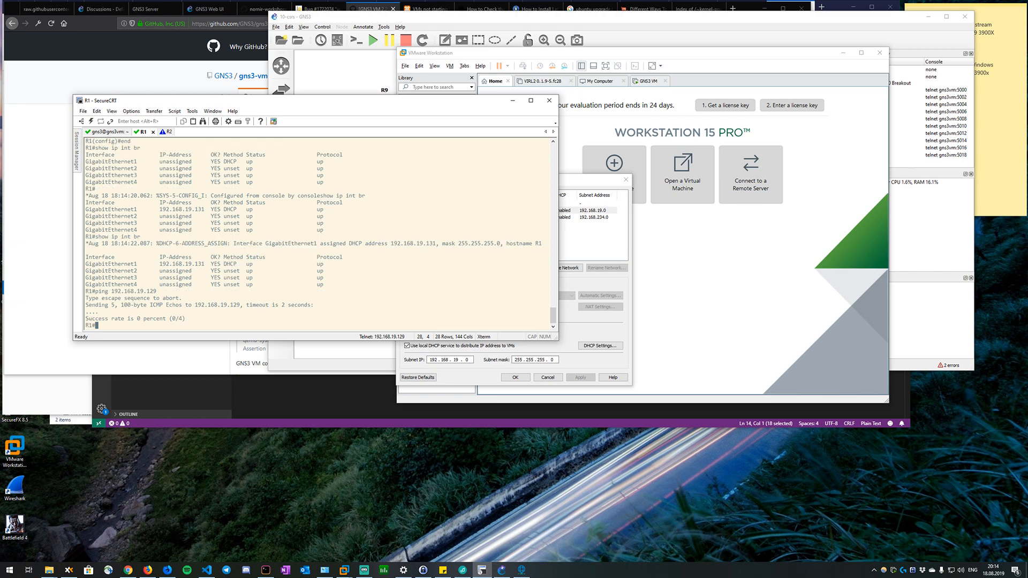
text(sh run int g1)
key(Return)
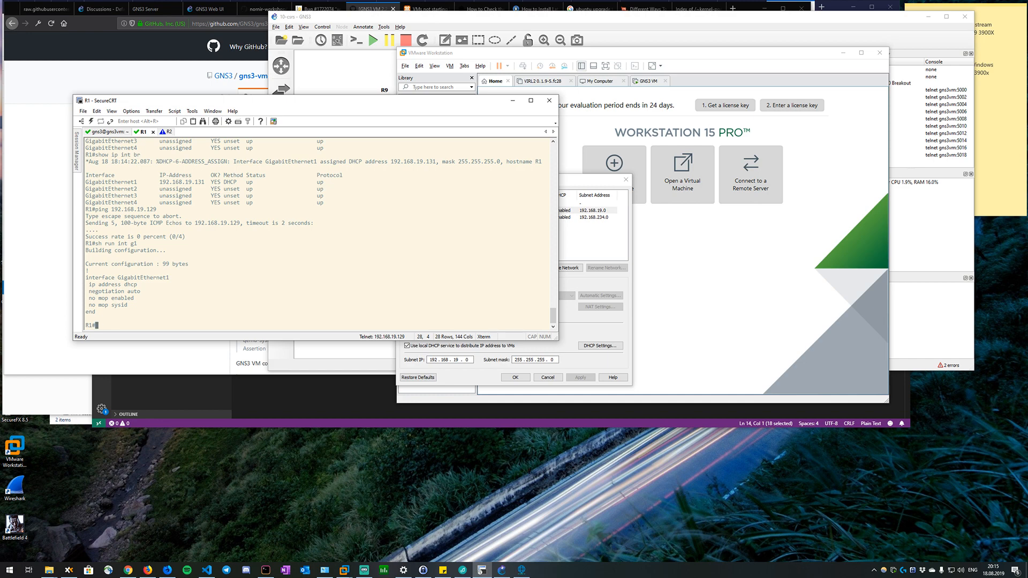
Switch to Firefox and search the web in a new tab for "workstation pro gns3 ping through cloud is not working".
click(168, 570)
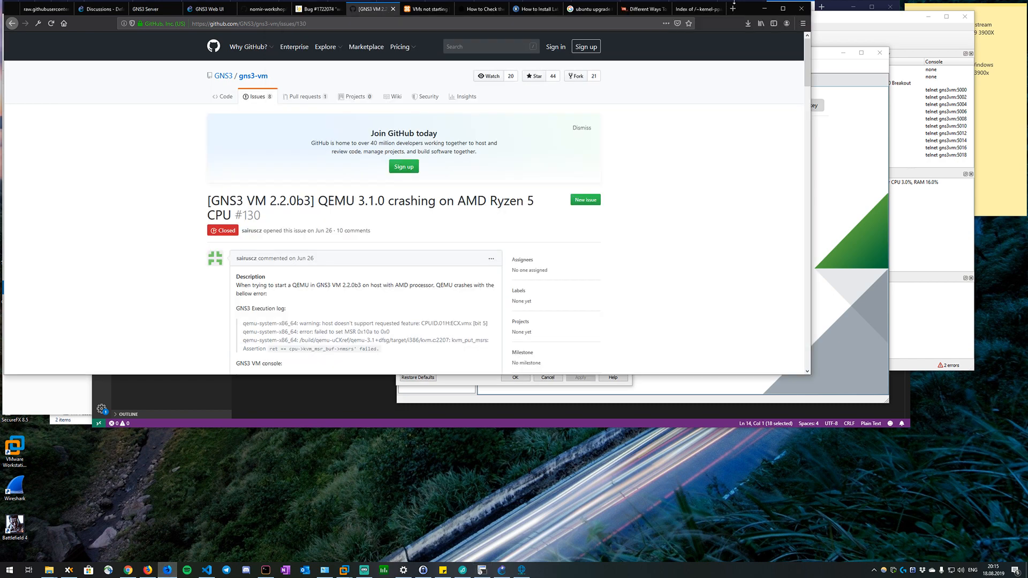
click(730, 11)
text(workstation ptro)
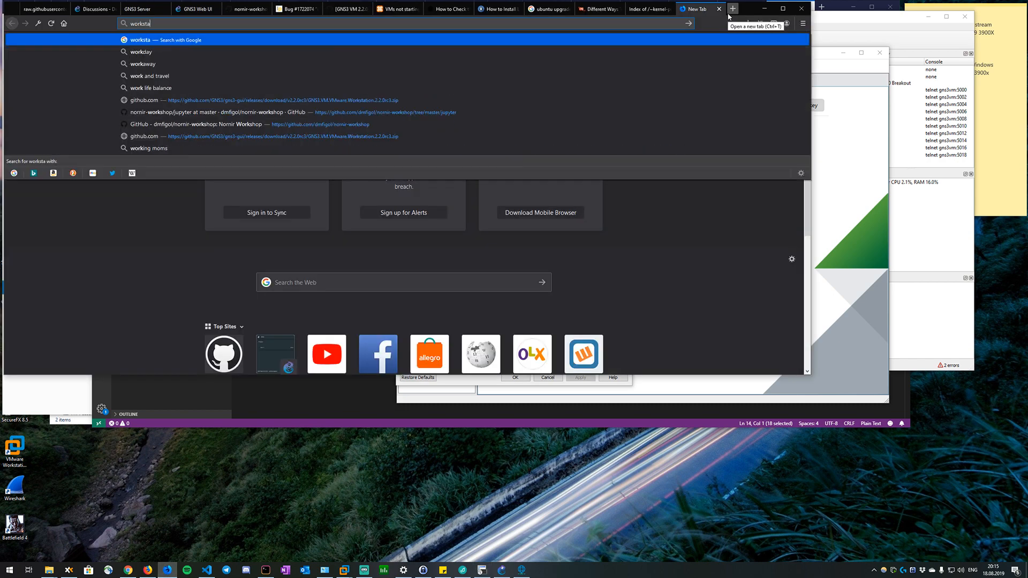
key(BackSpace)
key(BackSpace)
key(BackSpace)
text(ro)
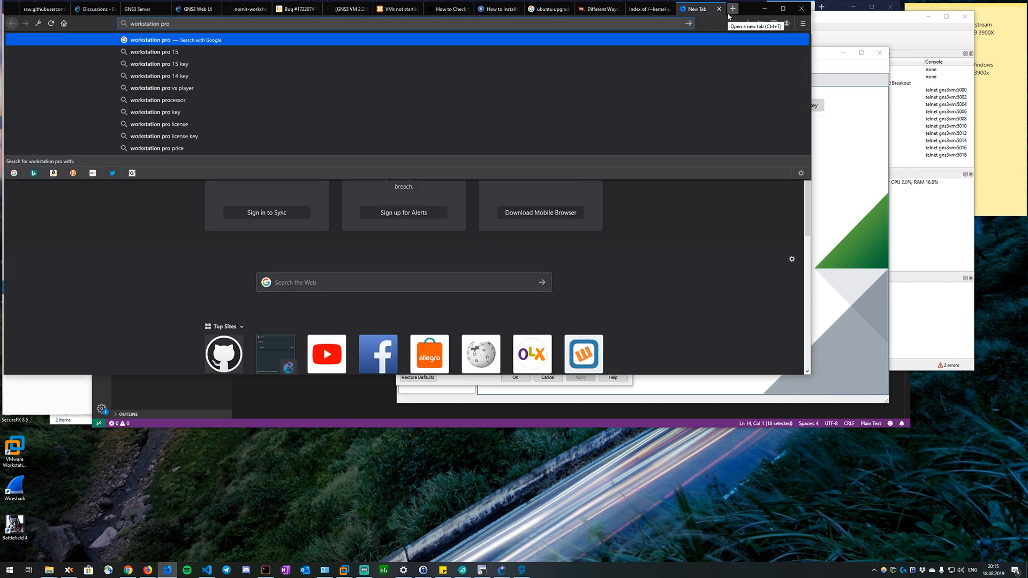
text( gns3)
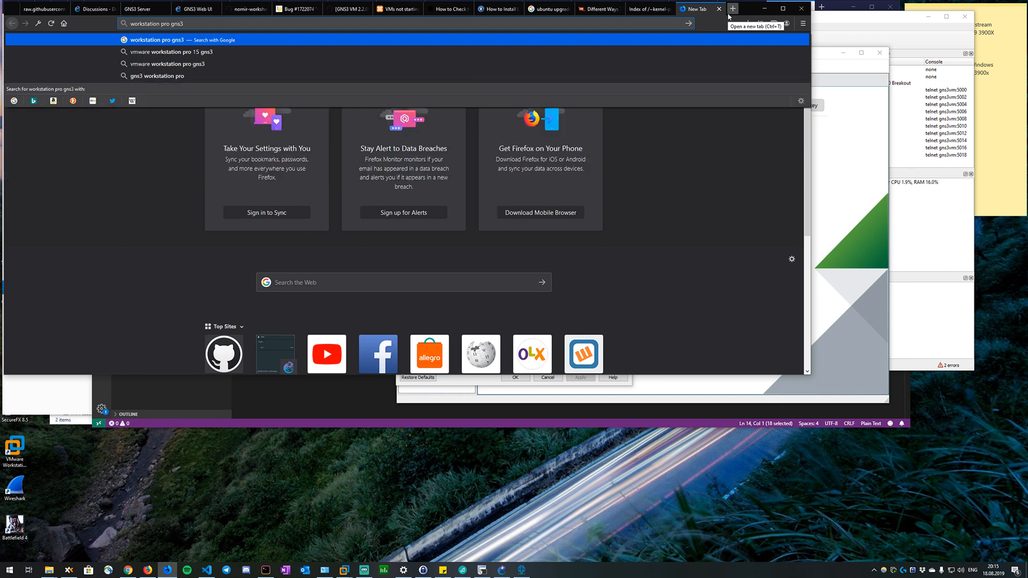
text( ping to vm)
key(BackSpace)
key(BackSpace)
key(BackSpace)
key(BackSpace)
key(BackSpace)
text(through cloud is not )
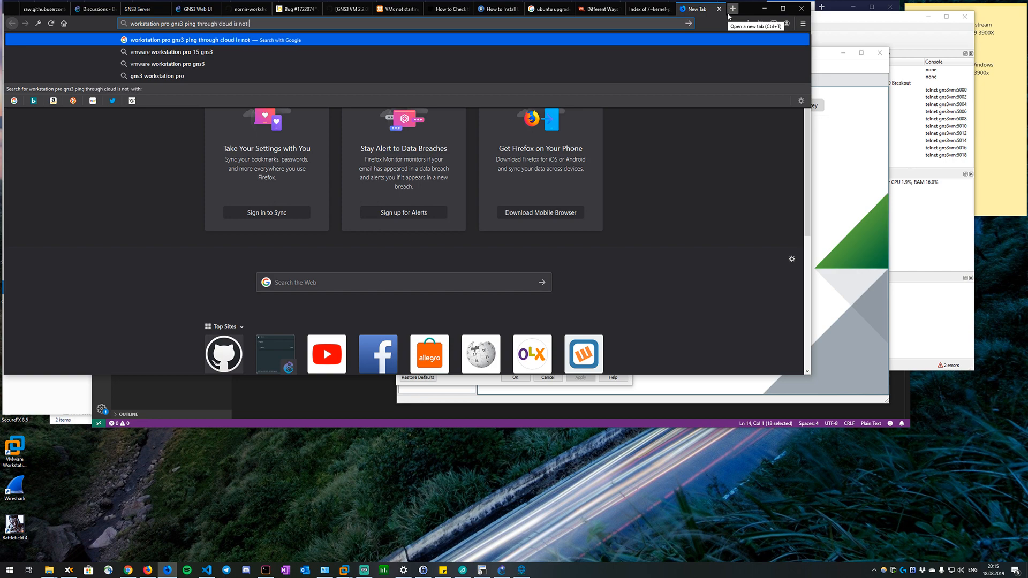
text(working)
key(Return)
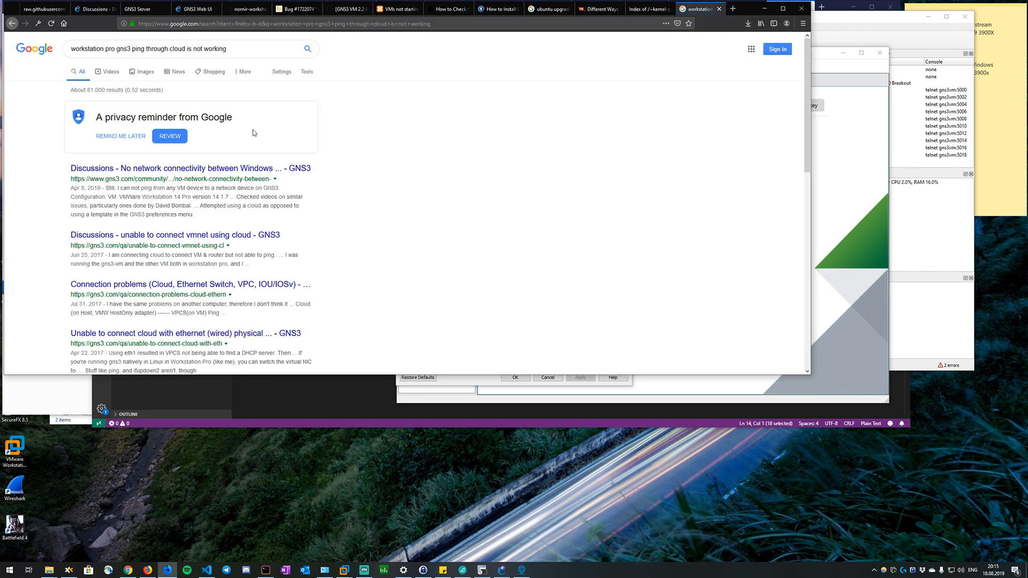
Open the GNS3 discussion on missing connectivity between a Windows Server VM and GNS3 devices, and read through its configuration screenshots and replies.
click(216, 170)
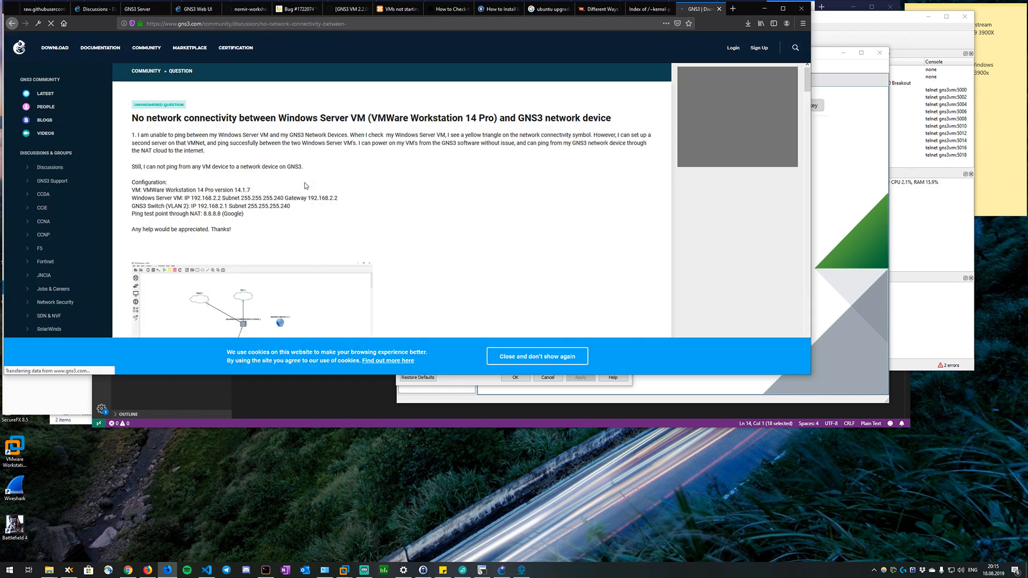
scroll(238, 168, down, 1)
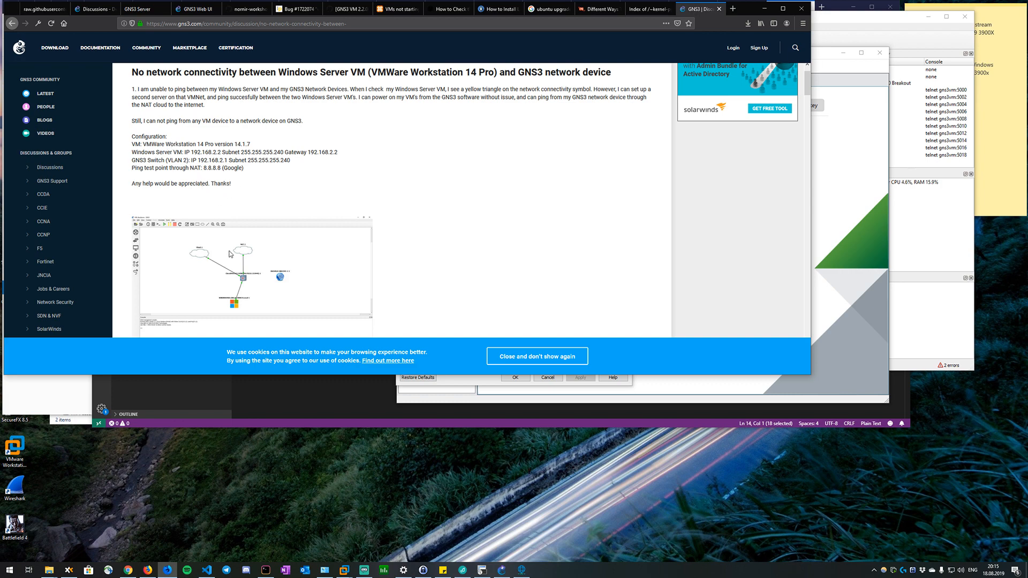
scroll(232, 260, down, 2)
scroll(231, 261, down, 4)
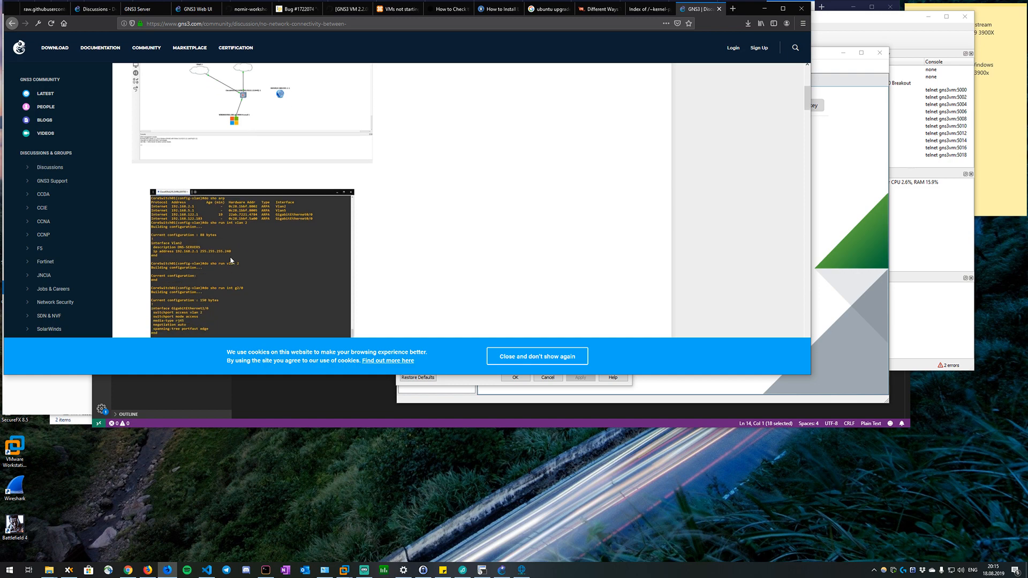
scroll(231, 261, down, 3)
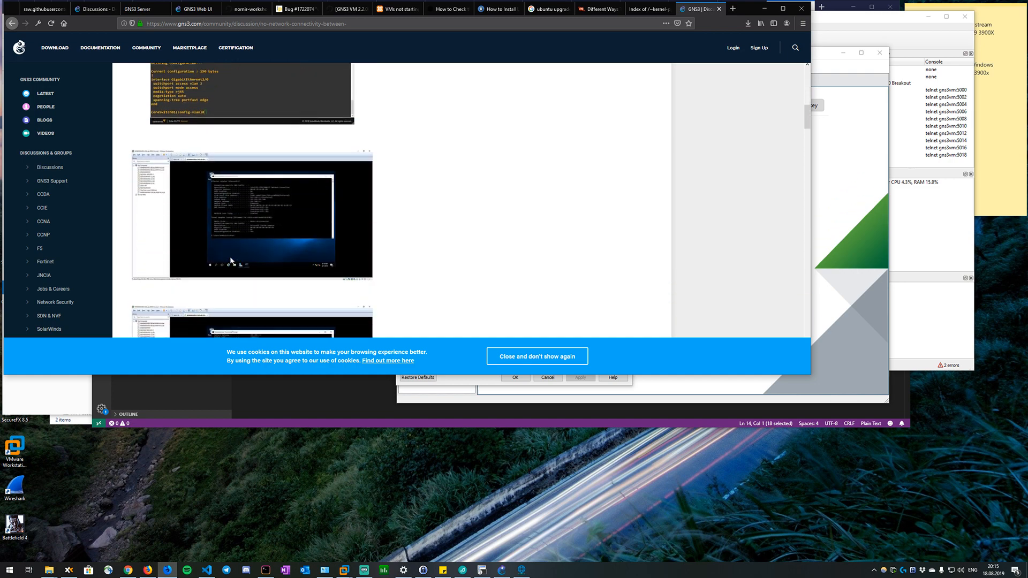
scroll(231, 260, down, 5)
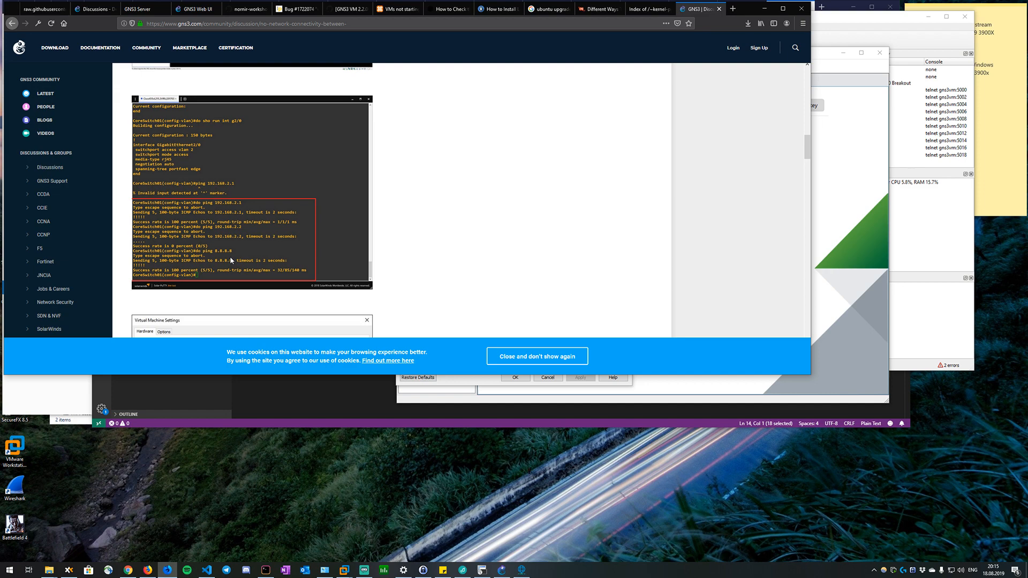
scroll(232, 259, down, 4)
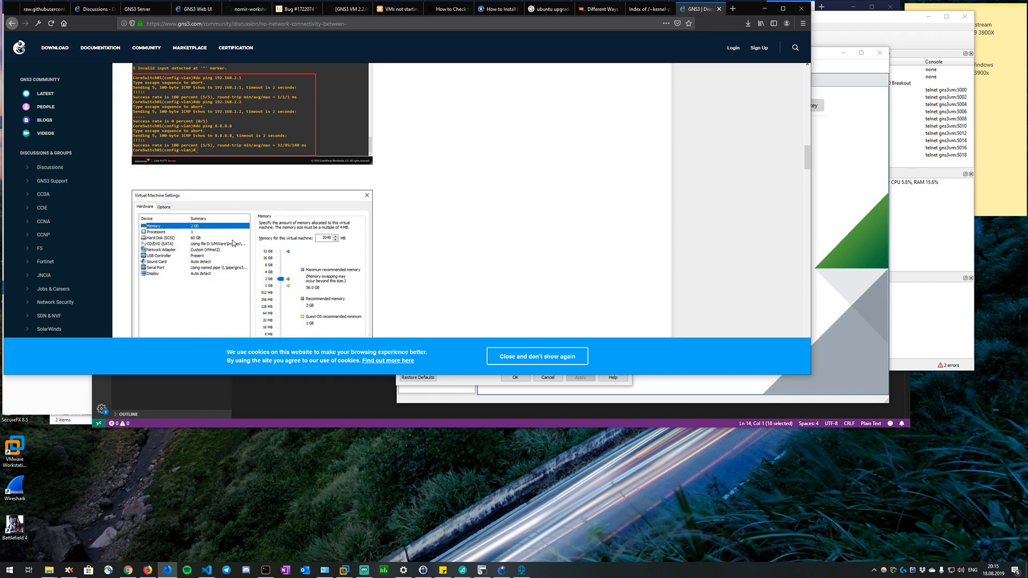
scroll(233, 244, down, 8)
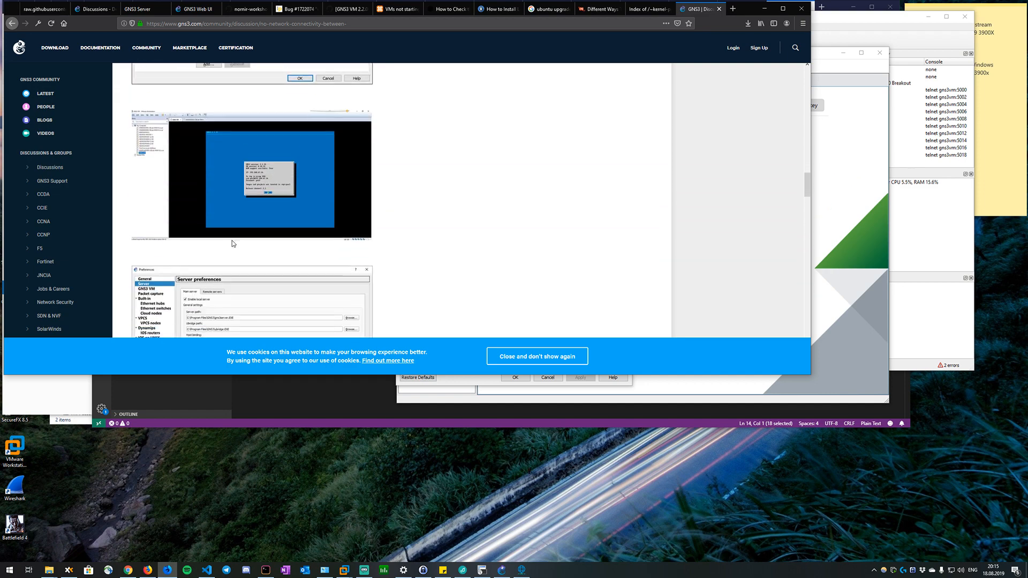
scroll(233, 243, down, 4)
scroll(233, 244, down, 2)
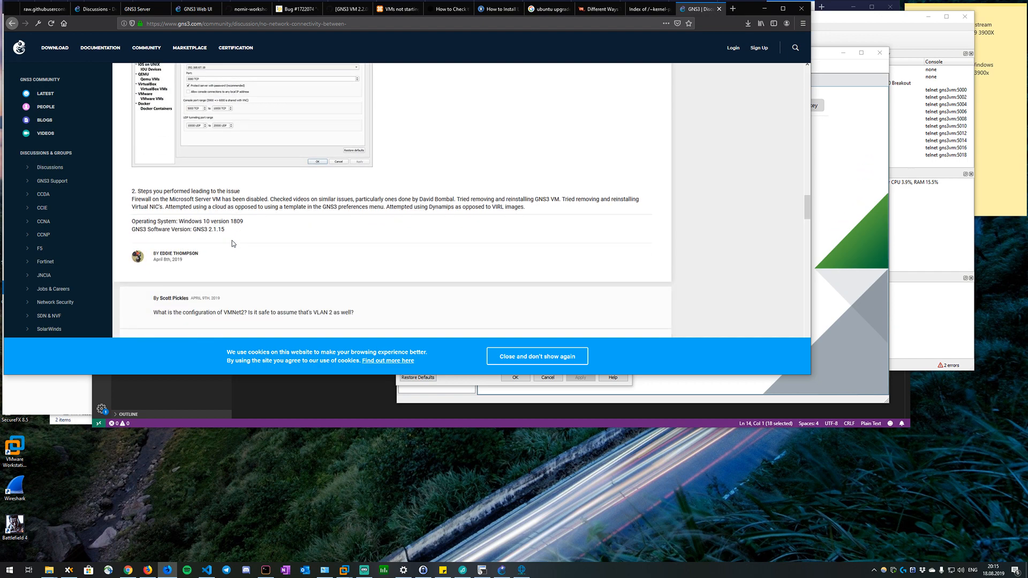
scroll(232, 244, down, 1)
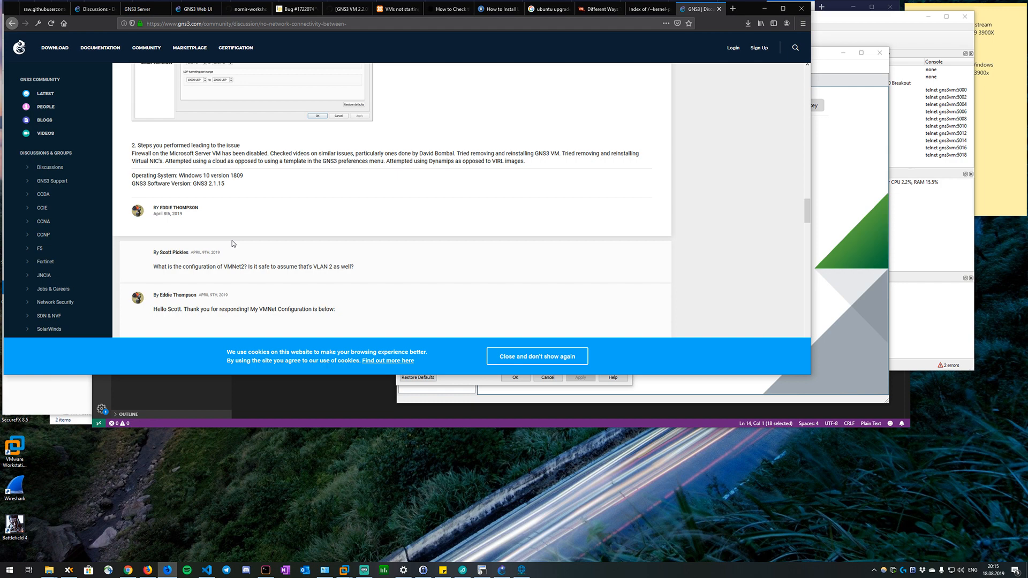
scroll(232, 244, down, 2)
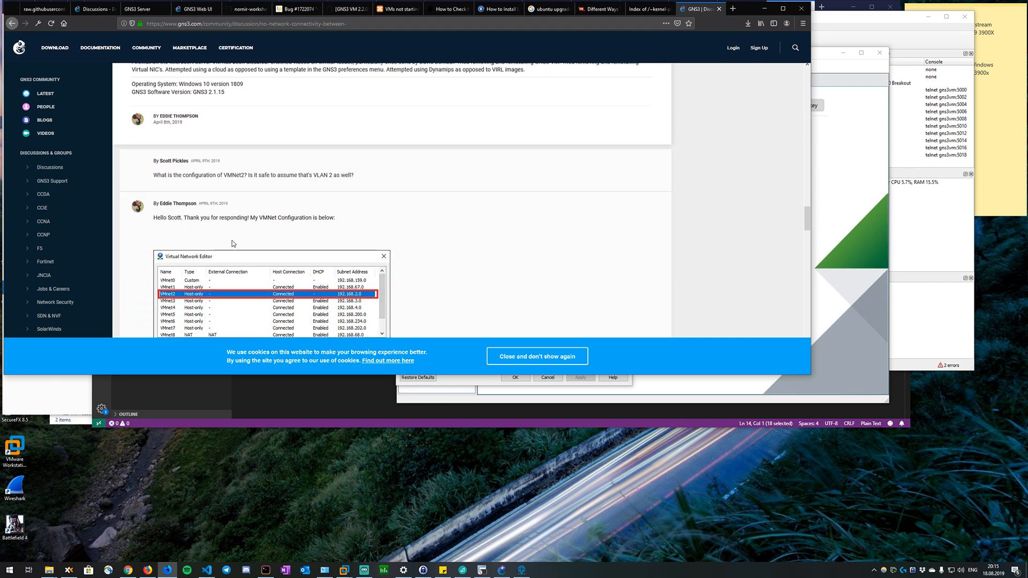
scroll(232, 244, down, 1)
scroll(233, 240, down, 1)
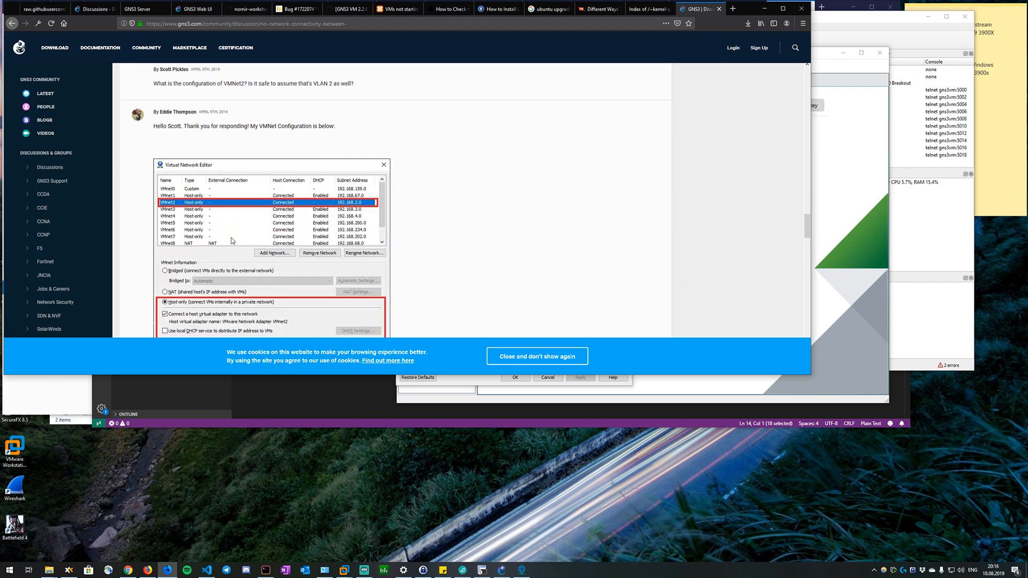
Read the VMnet2 configuration screenshot and the explanation below it in the GNS3 discussion.
scroll(233, 240, down, 1)
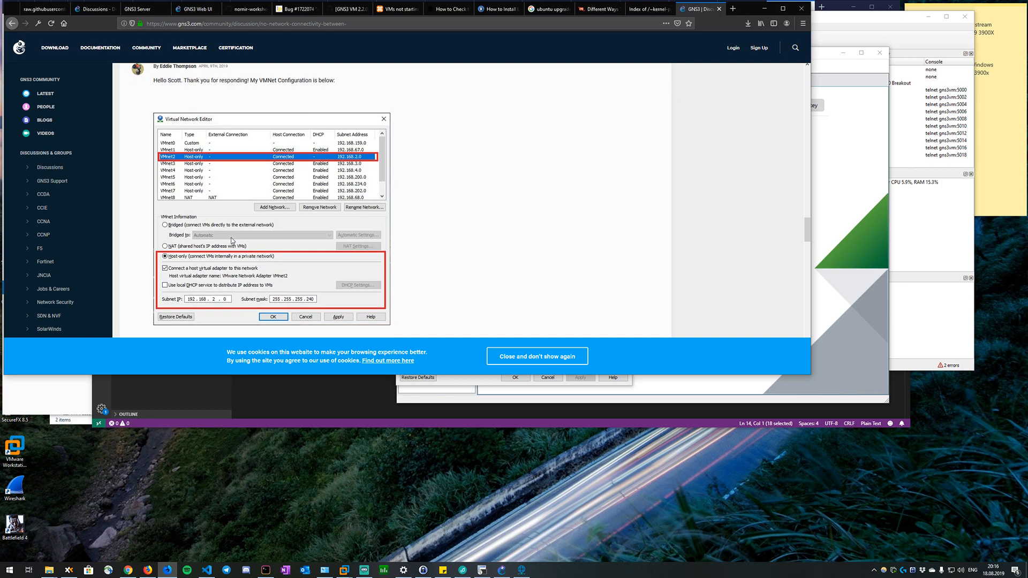
scroll(232, 241, down, 2)
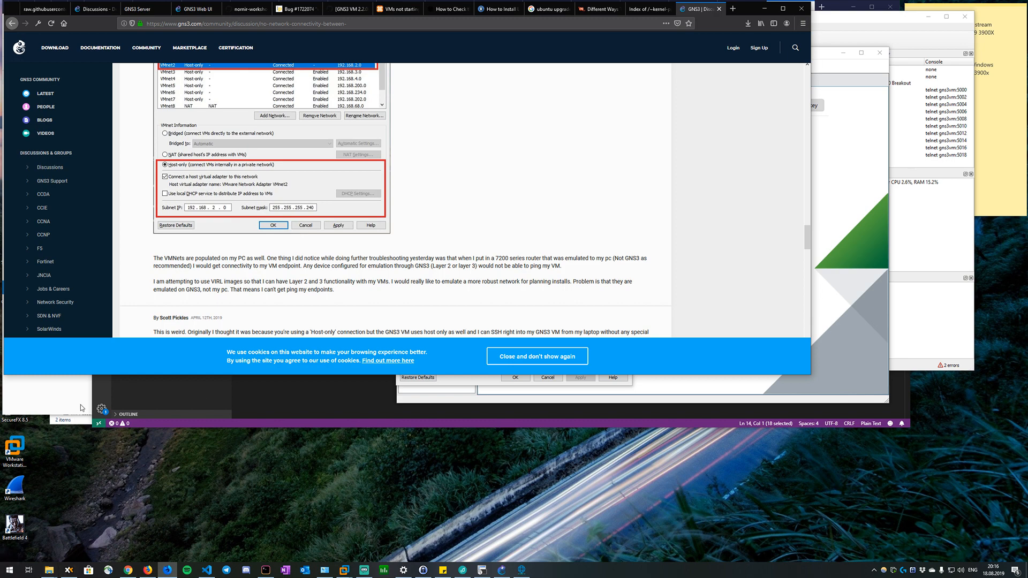
Open the Windows Defender Firewall settings and turn the firewall off for both private and public networks.
key(super)
text(fire)
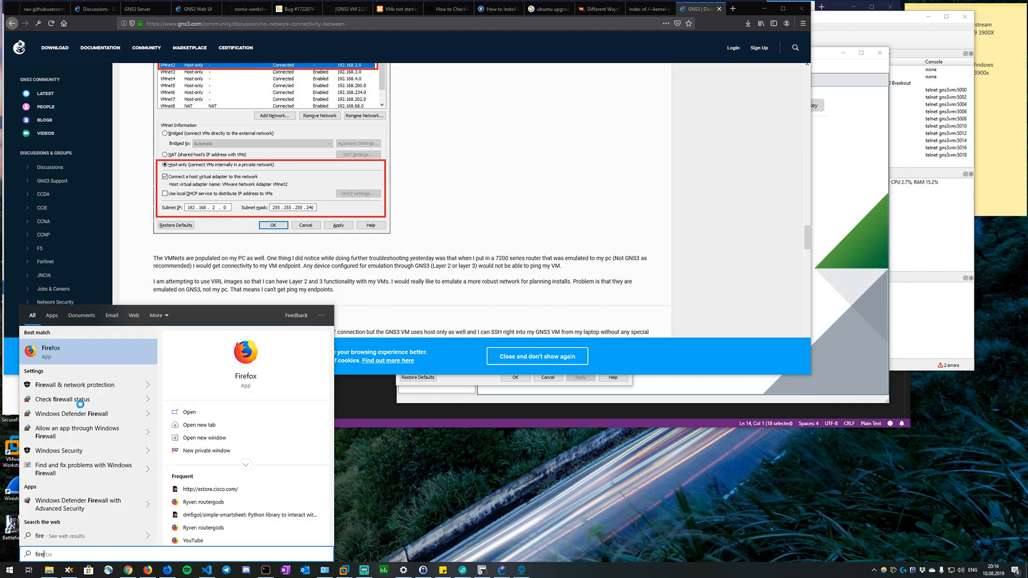
text(wall)
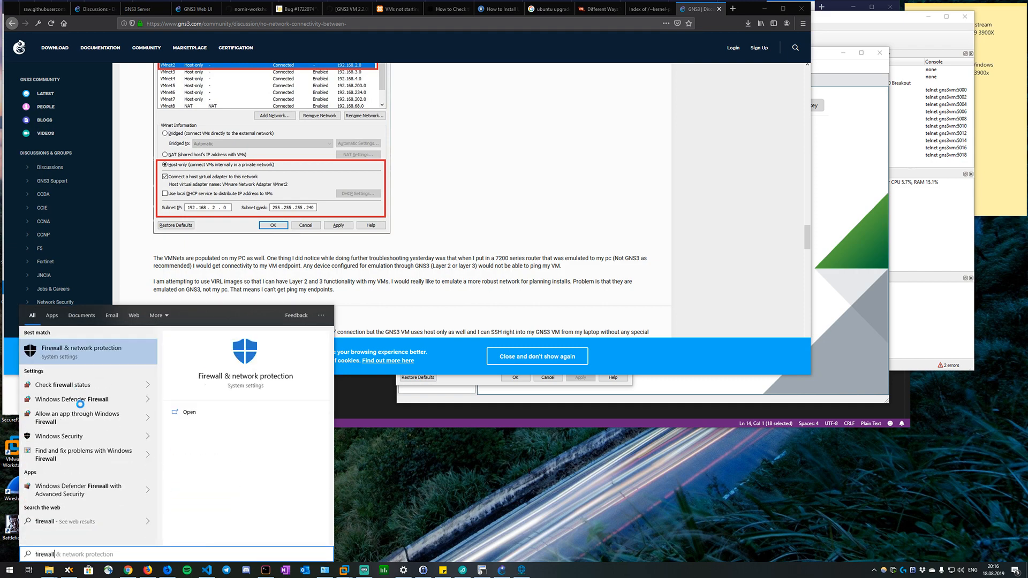
click(79, 401)
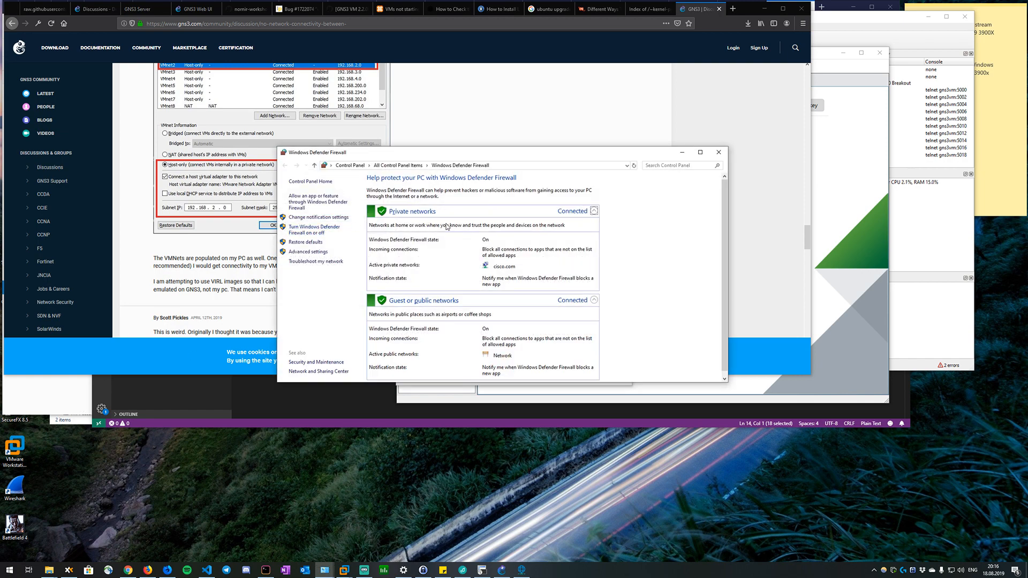
click(593, 211)
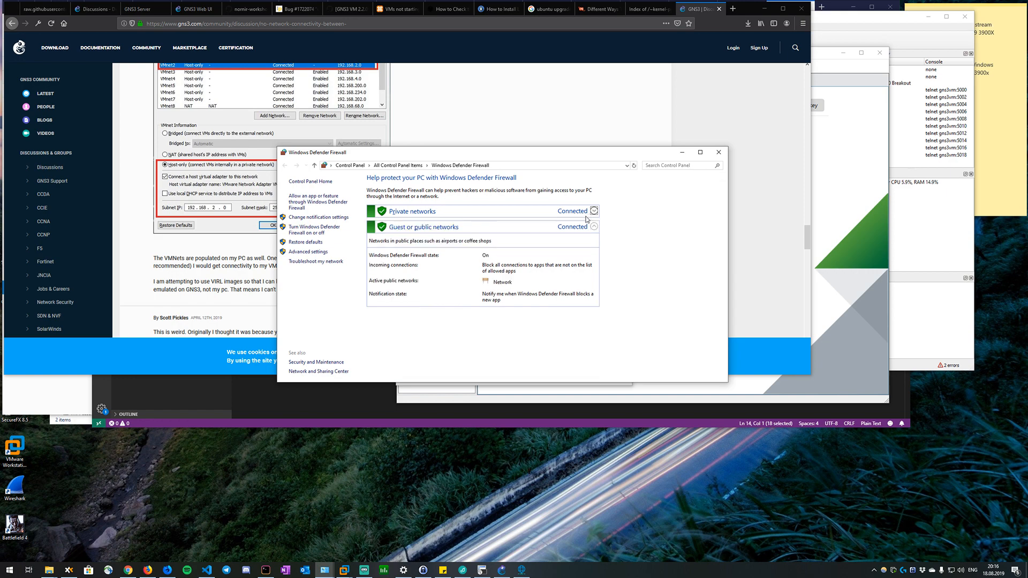
click(315, 230)
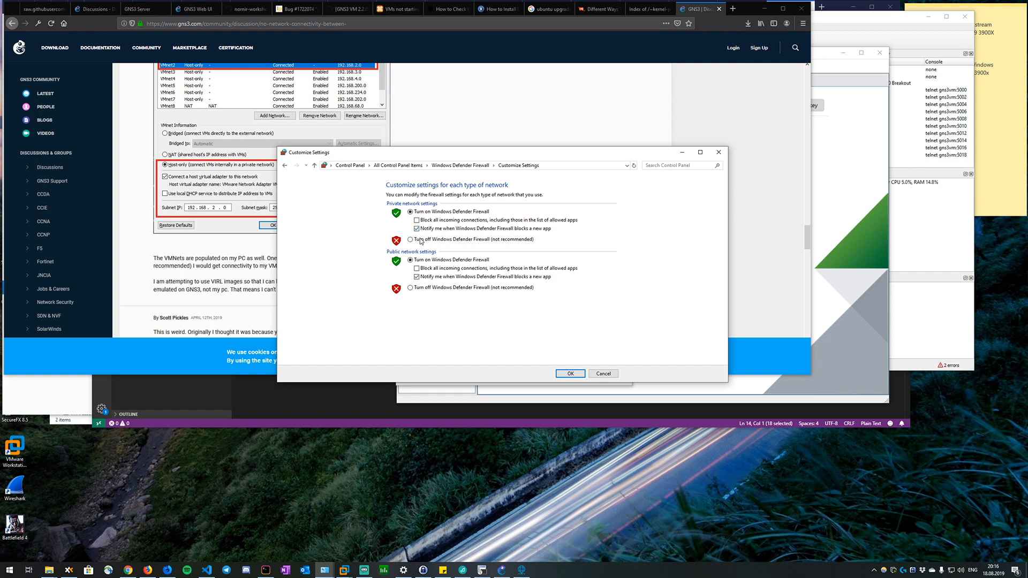
click(420, 240)
click(410, 287)
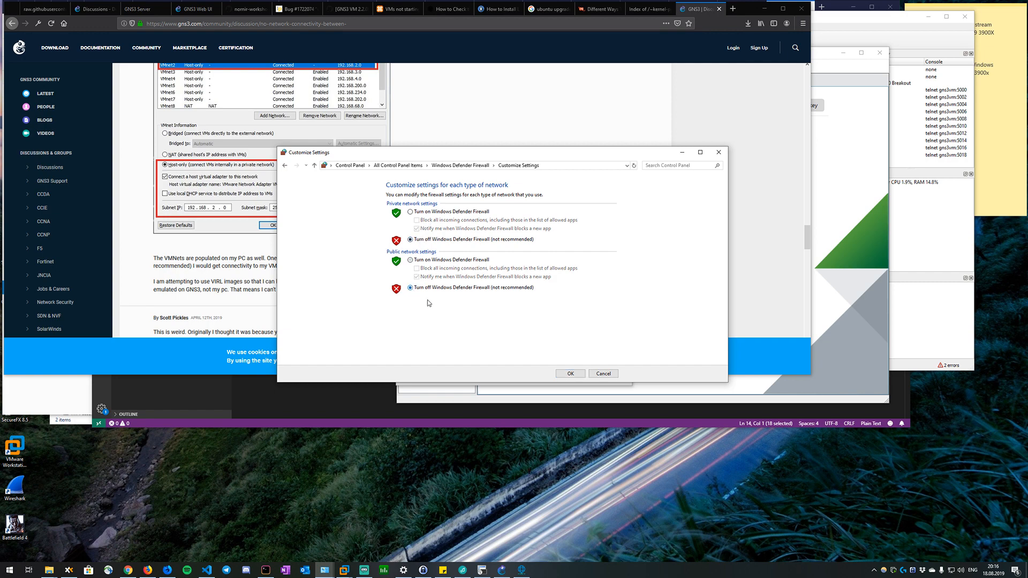
click(561, 373)
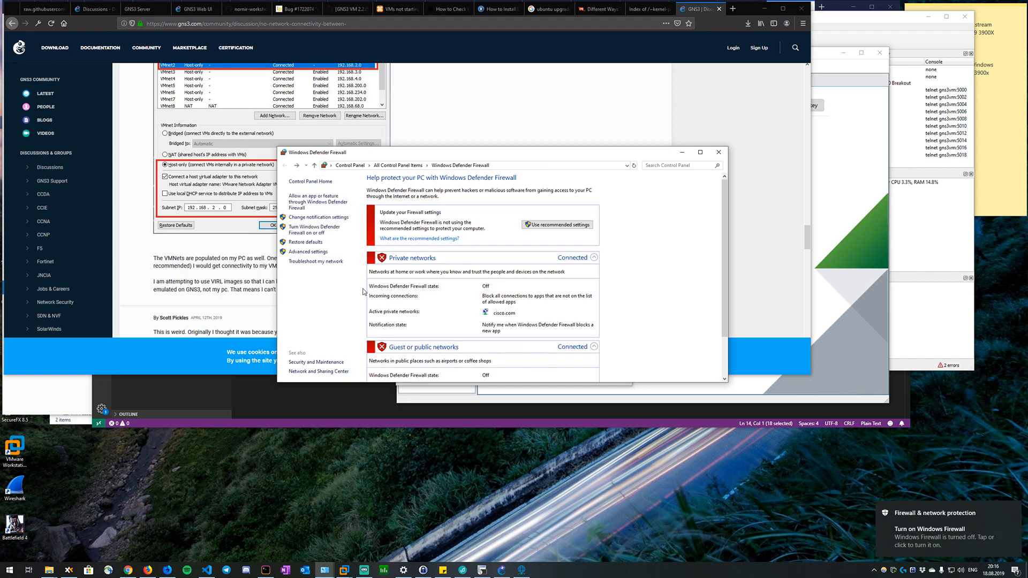
Switch to the R1 session in SecureCRT, repeat the ping to 192.168.19.129 and abort it.
mouse_move(258, 572)
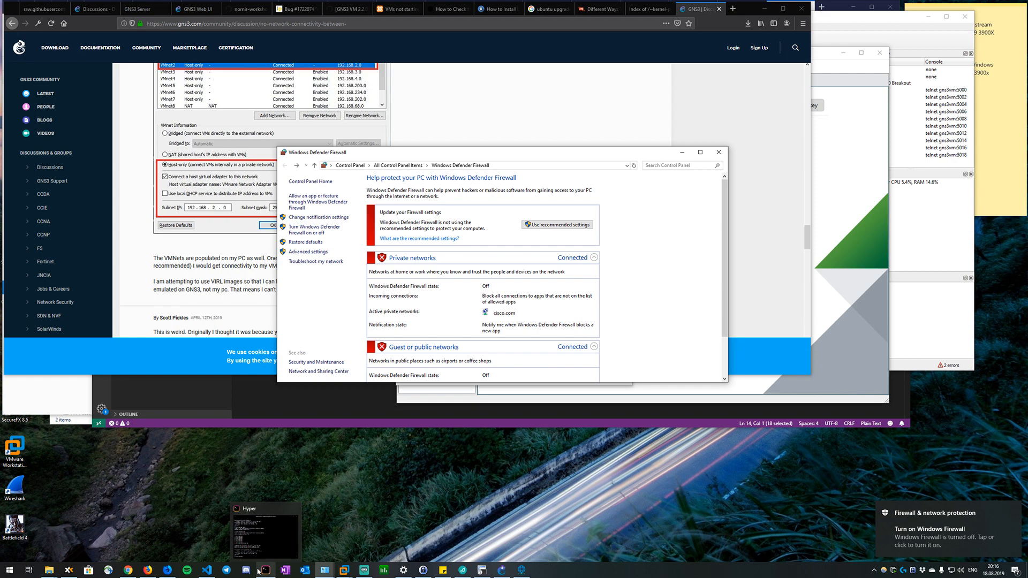
mouse_move(522, 573)
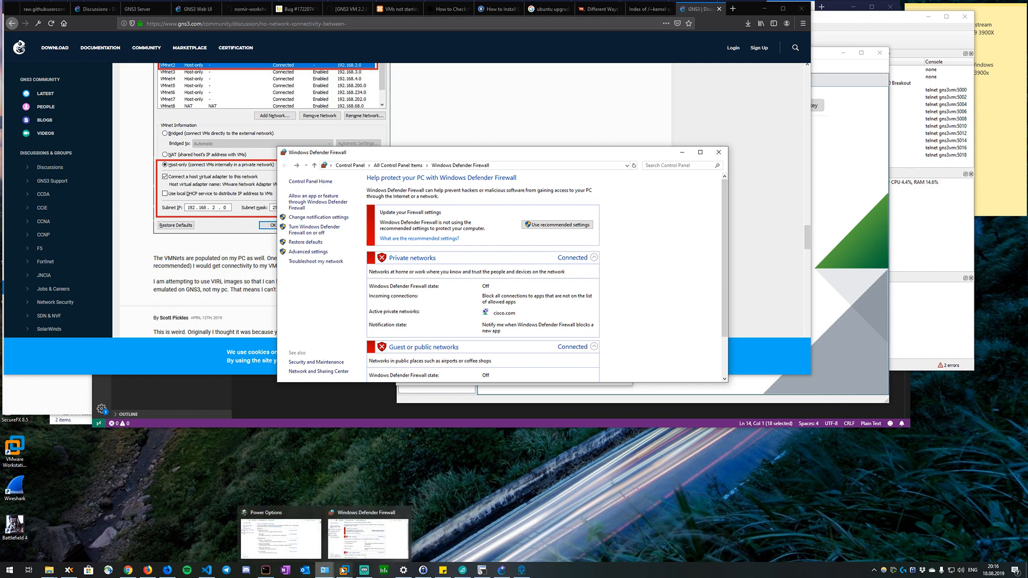
mouse_move(344, 571)
click(482, 570)
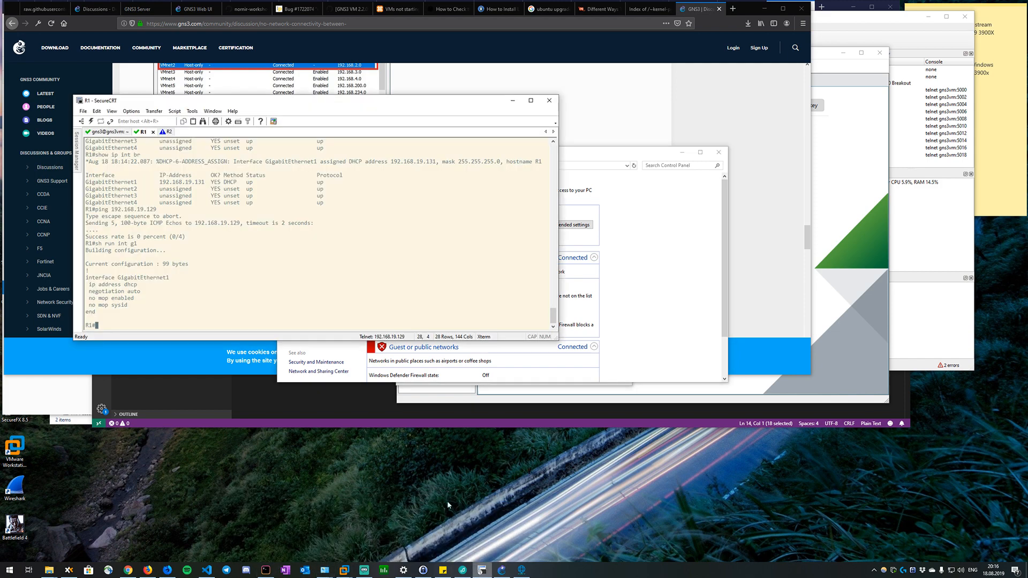
key(Up)
key(Up)
key(Return)
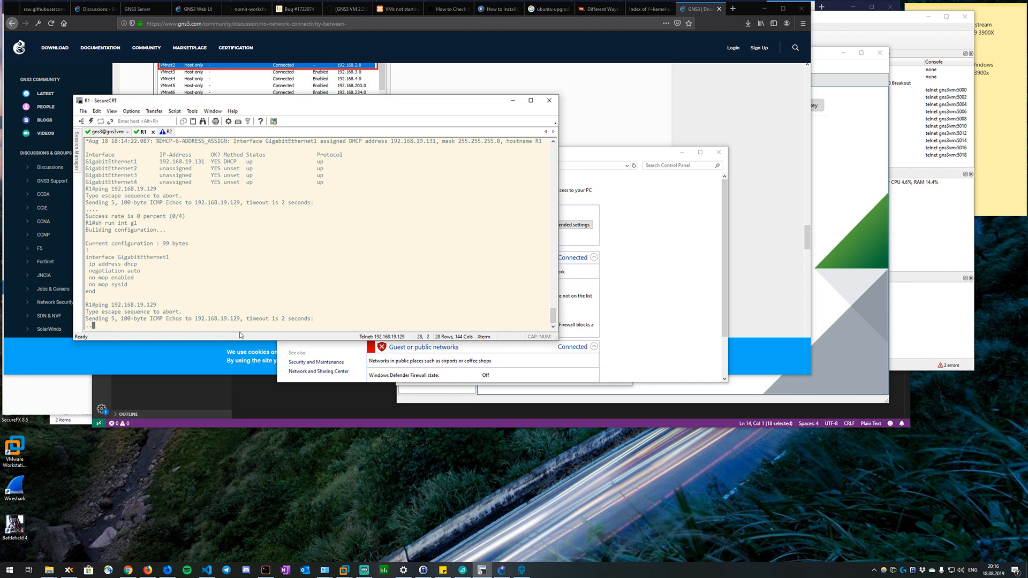
key(ctrl+shift+6)
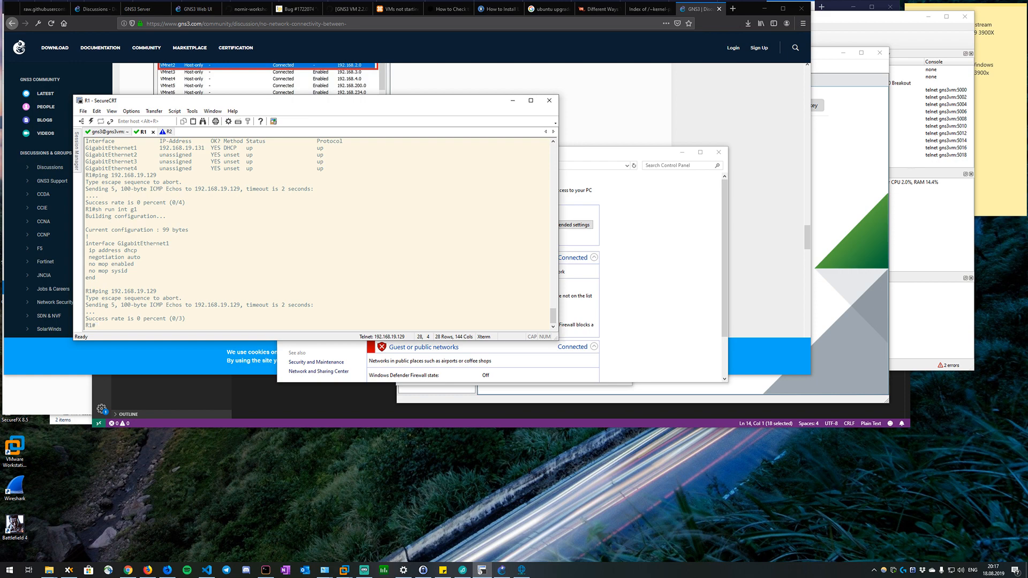
Ping 192.168.19.1 from R1.
key(Up)
key(BackSpace)
key(BackSpace)
key(Return)
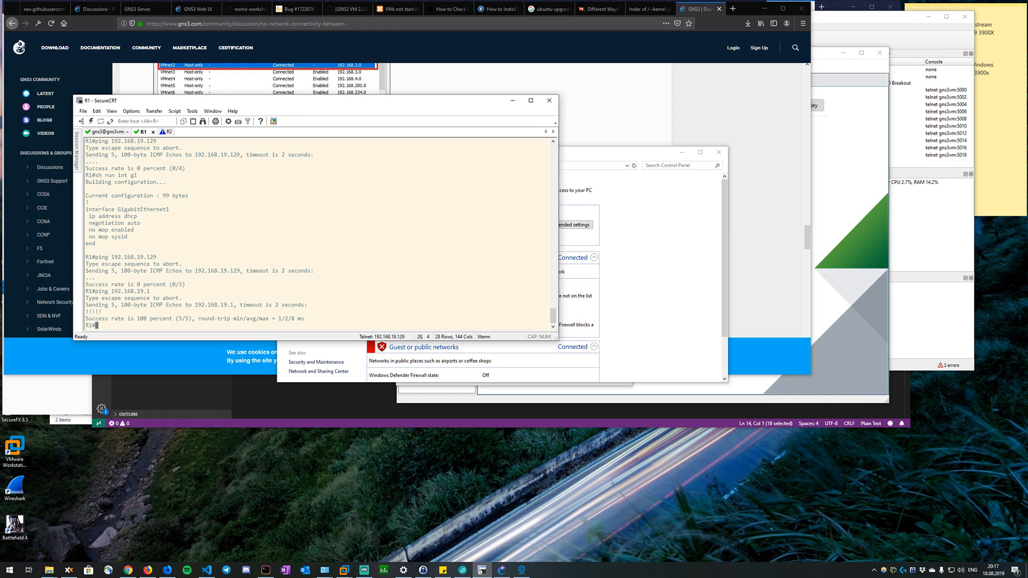
Switch to Firefox and search the web for "gns3 cloud interface can't ping gns3vm itself".
click(234, 23)
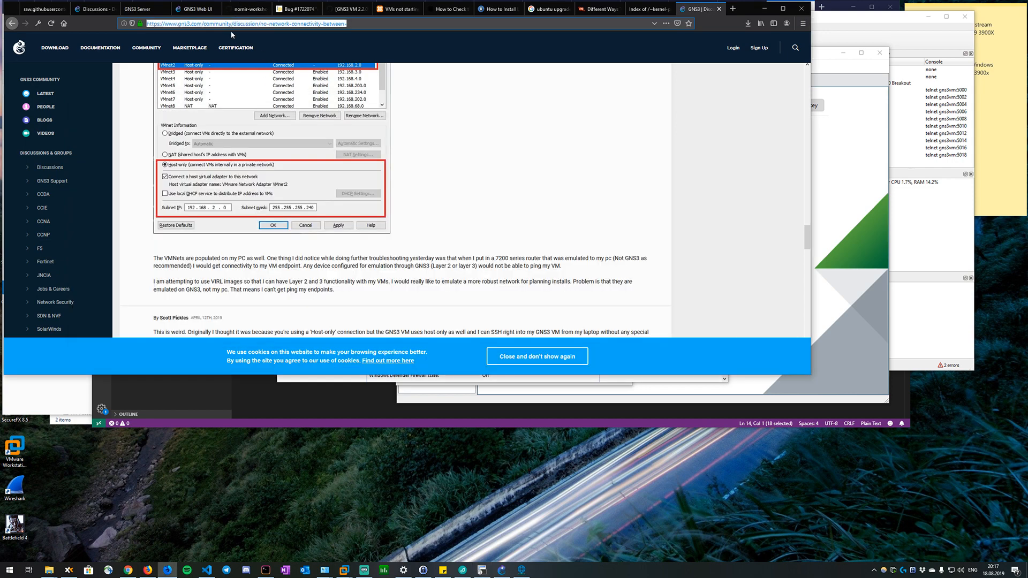
text(gns3 cloud)
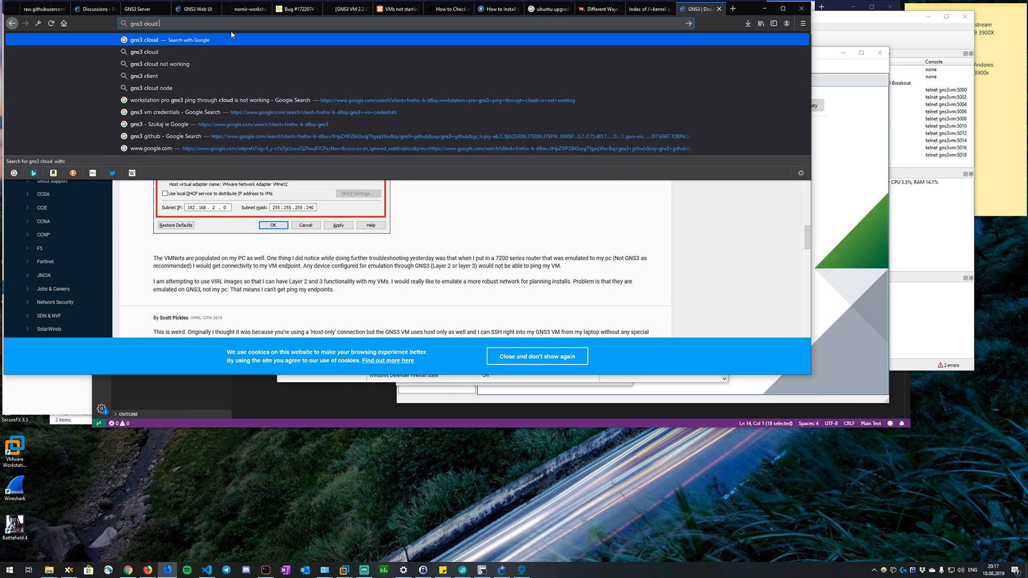
text( interface can')
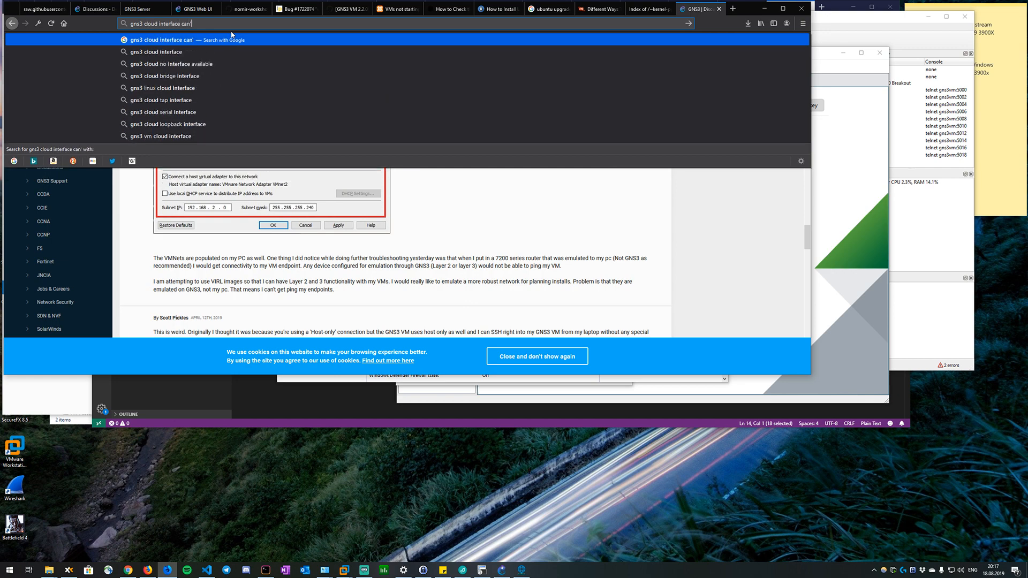
text(t ping gns3vm itself)
key(Return)
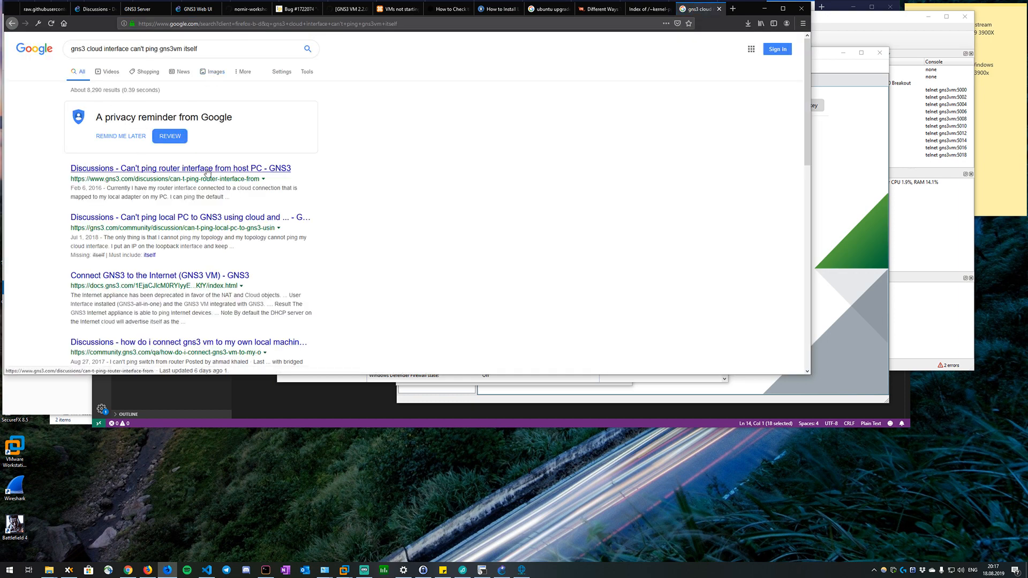
Open the GNS3 discussion about a local PC that can't ping GNS3 using cloud and Loopback adapter, and read its replies.
click(208, 169)
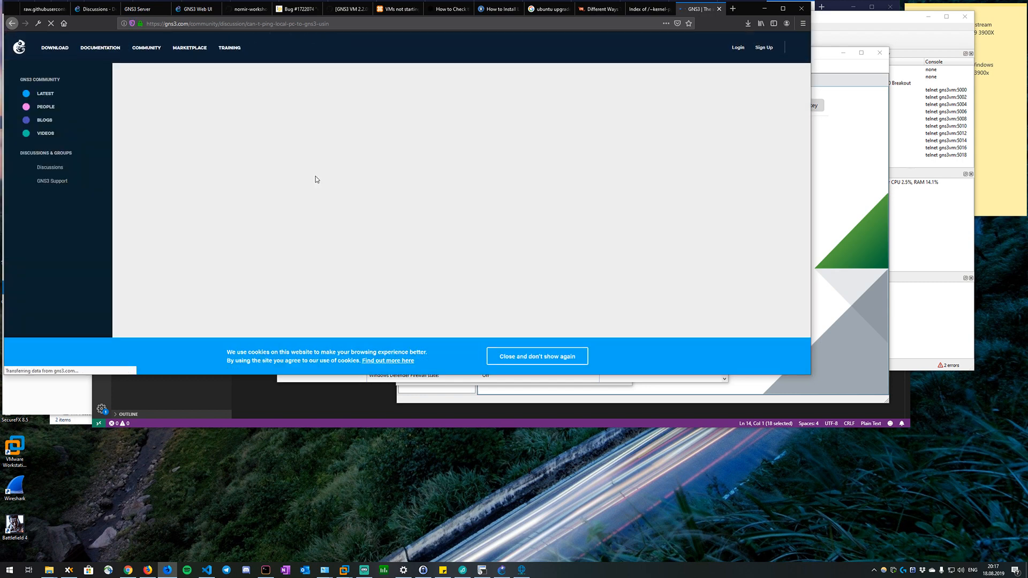
scroll(315, 179, down, 2)
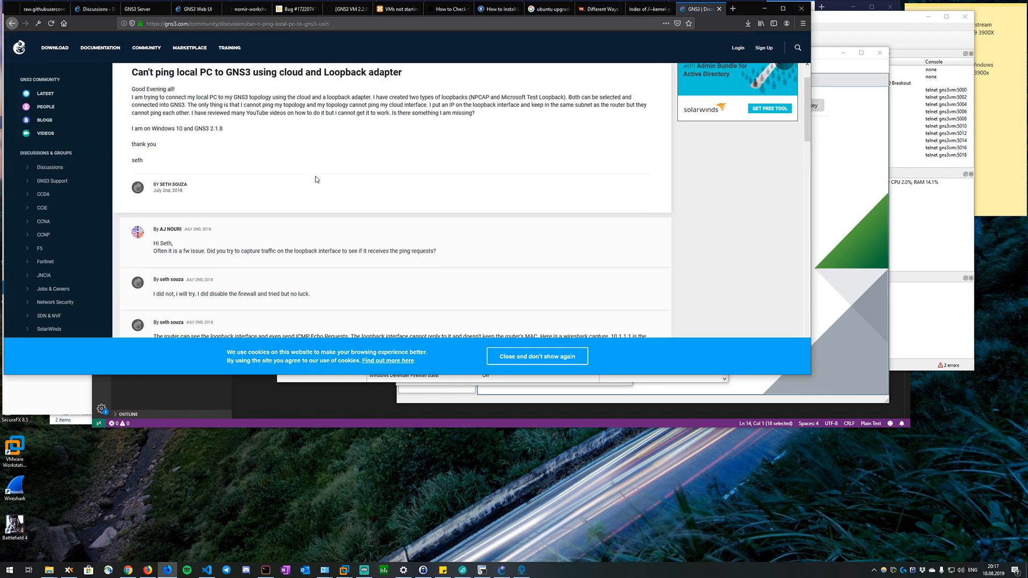
scroll(316, 179, down, 3)
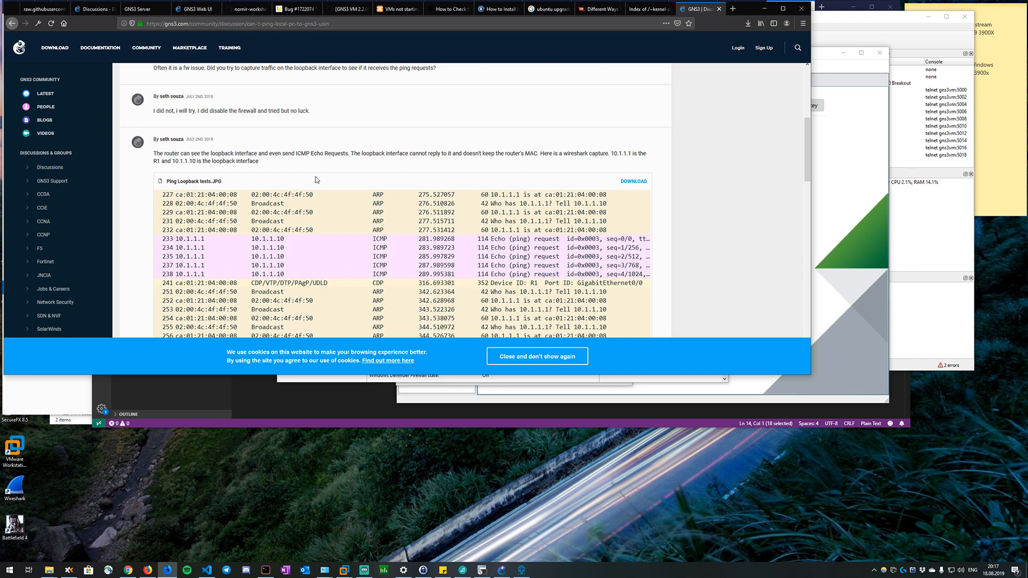
scroll(315, 178, down, 10)
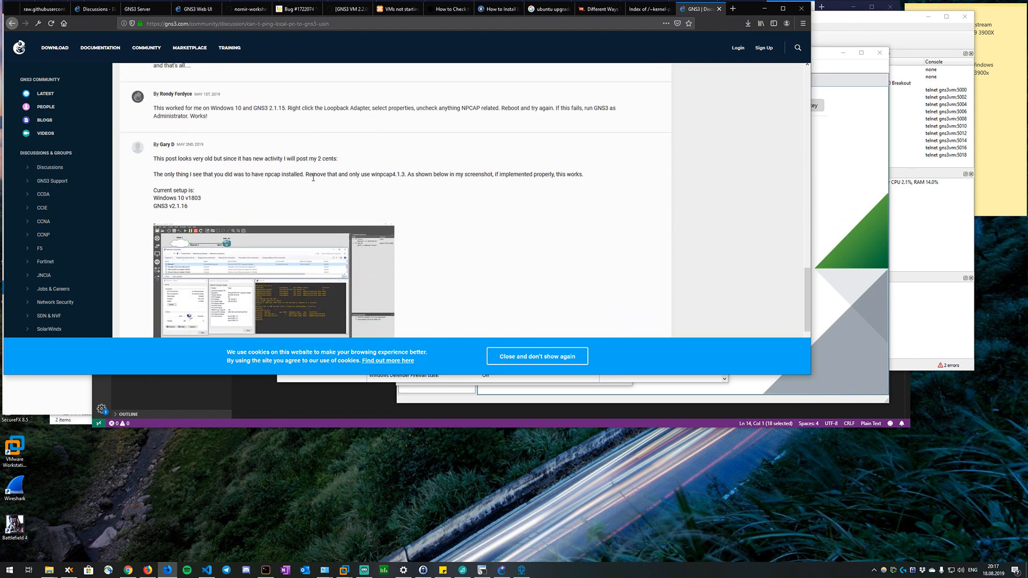
scroll(314, 177, down, 3)
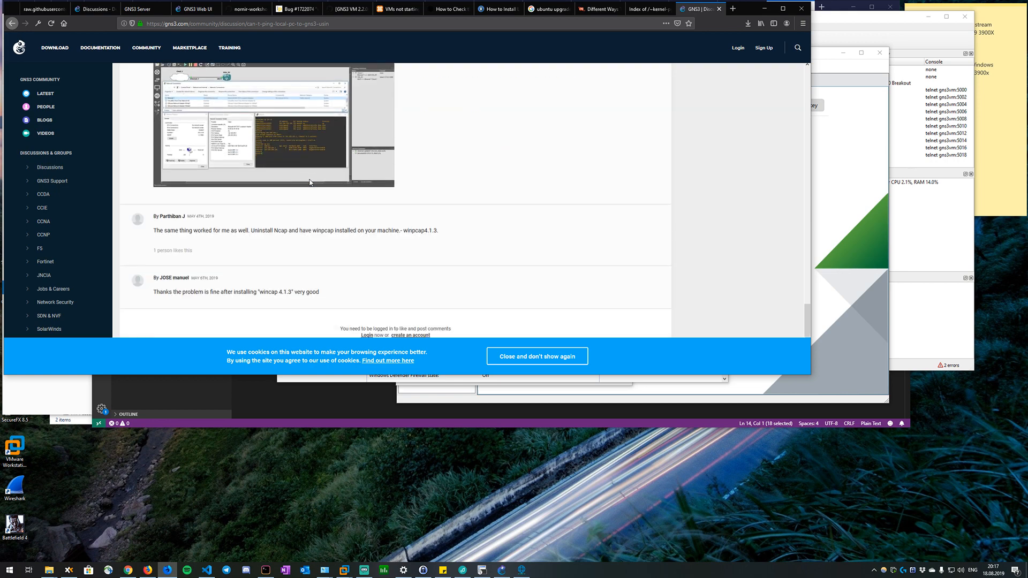
Return to the search results and look through the remaining discussions on GNS3 cloud ping problems.
key(alt+Left)
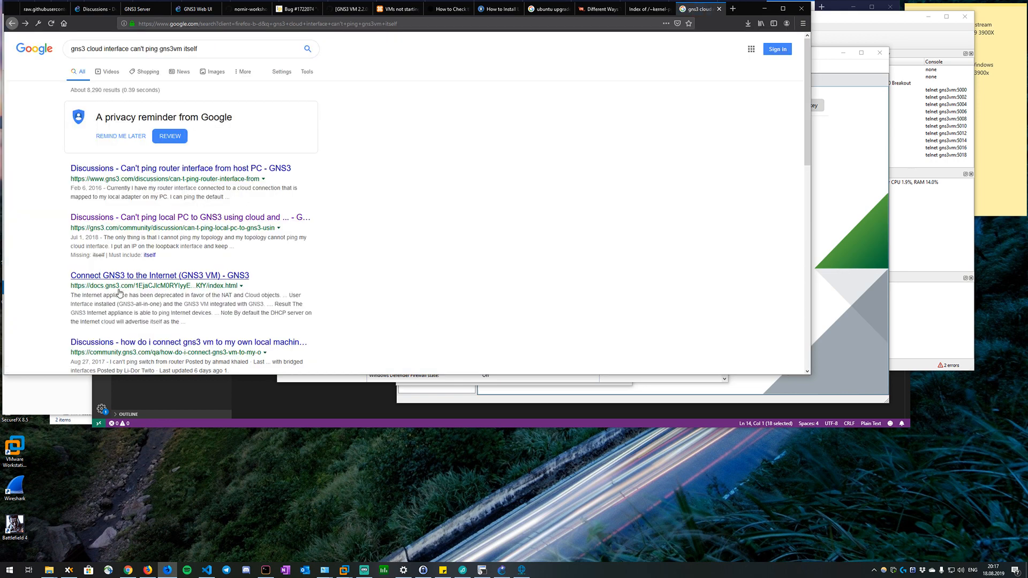
scroll(123, 294, down, 1)
scroll(294, 295, down, 1)
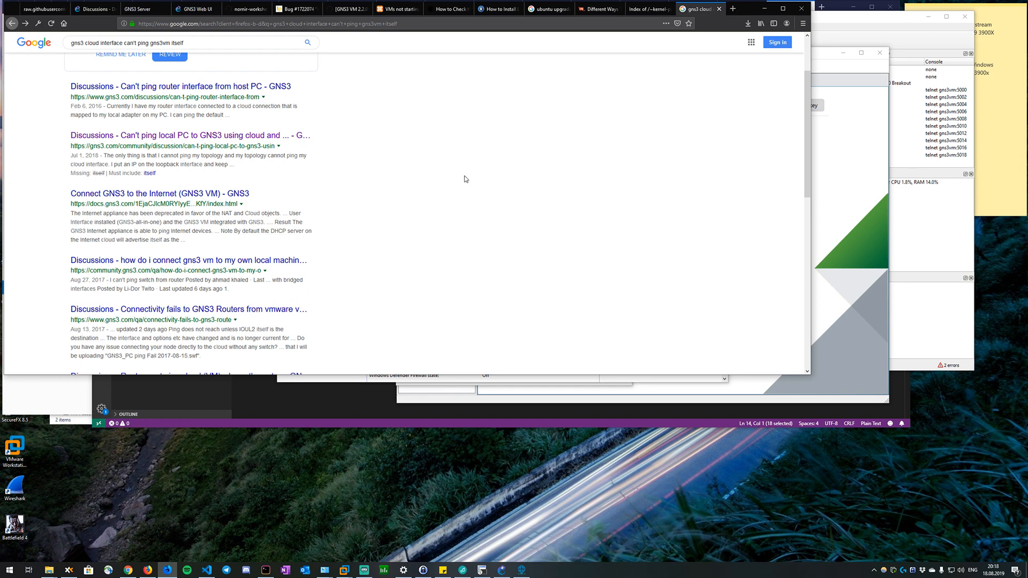
scroll(464, 179, down, 5)
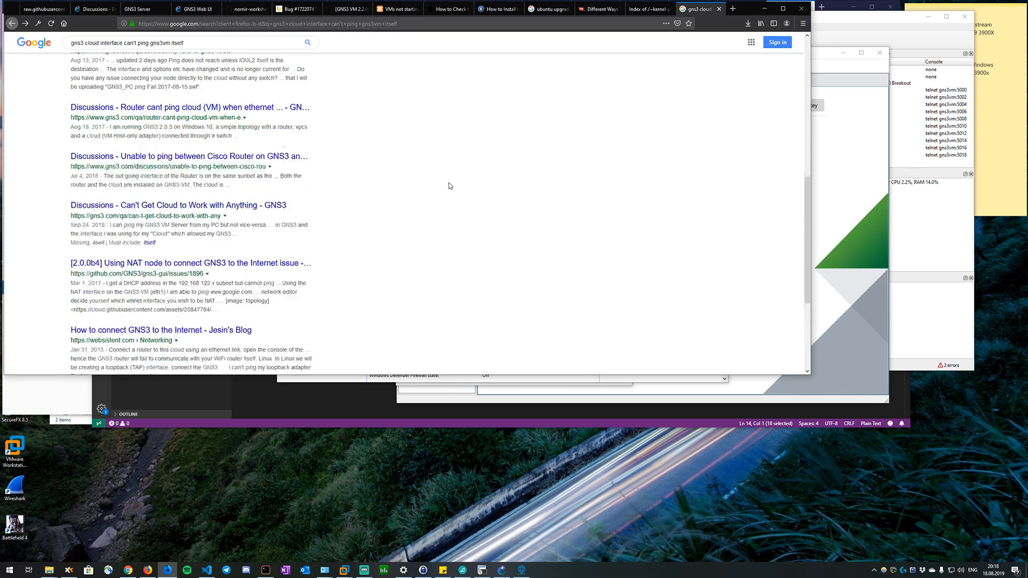
scroll(449, 185, up, 7)
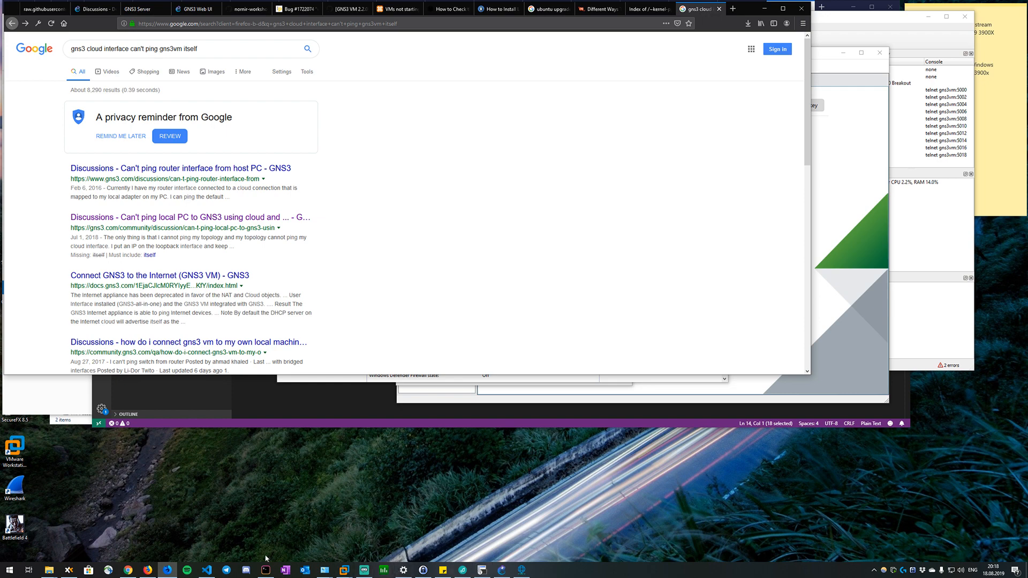
Check the GNS3 VM's IP address, then on R1 in SecureCRT set interface g1 to 192.168.19.101 with mask 255.255.255.0.
mouse_move(344, 570)
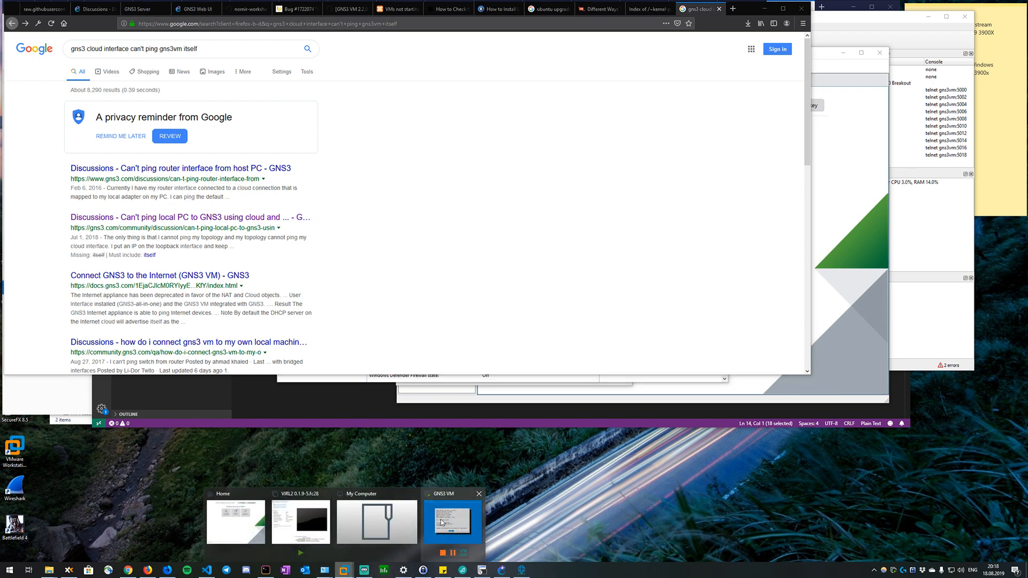
mouse_move(339, 503)
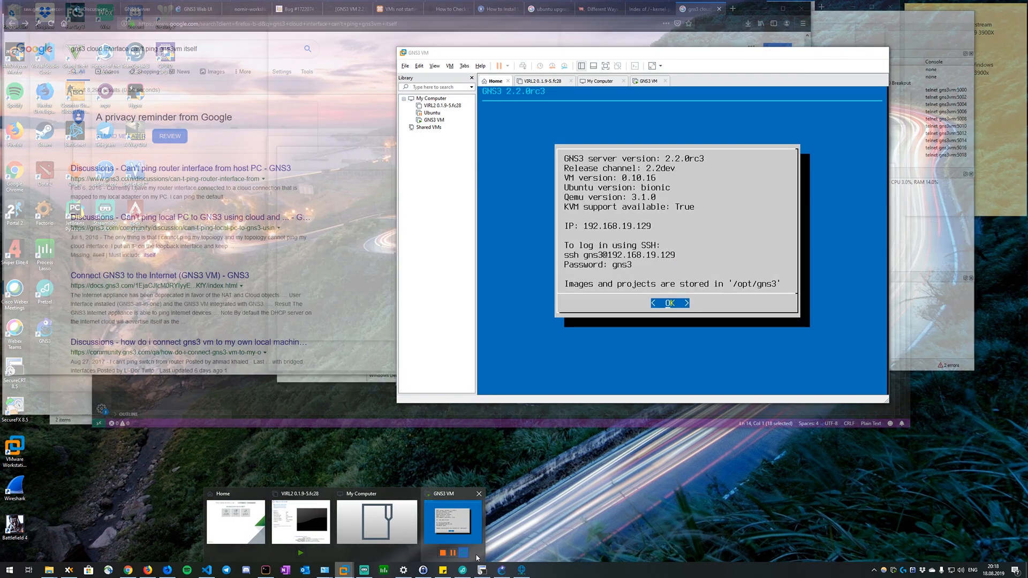
text(conf t)
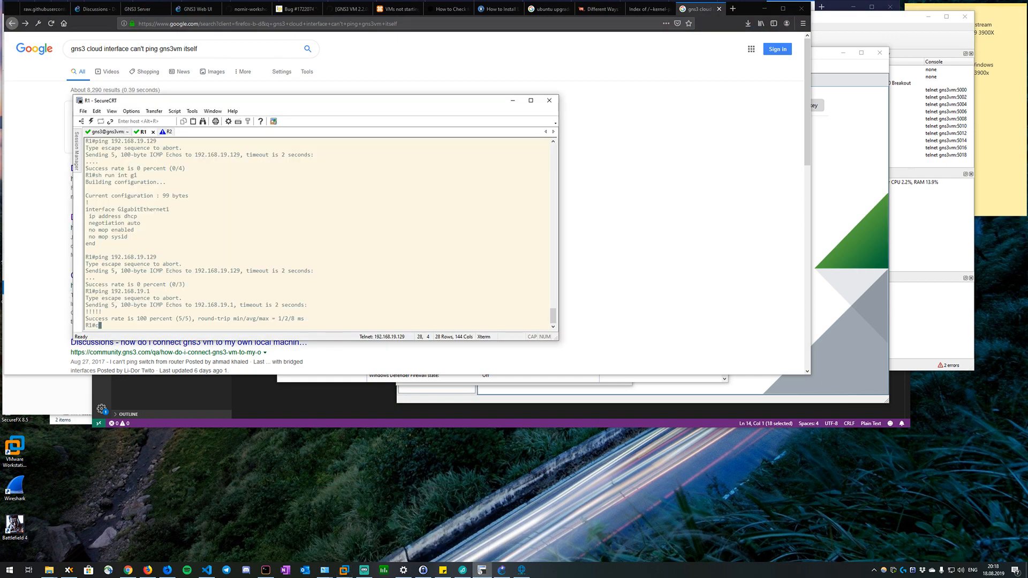
key(Return)
text(int g1)
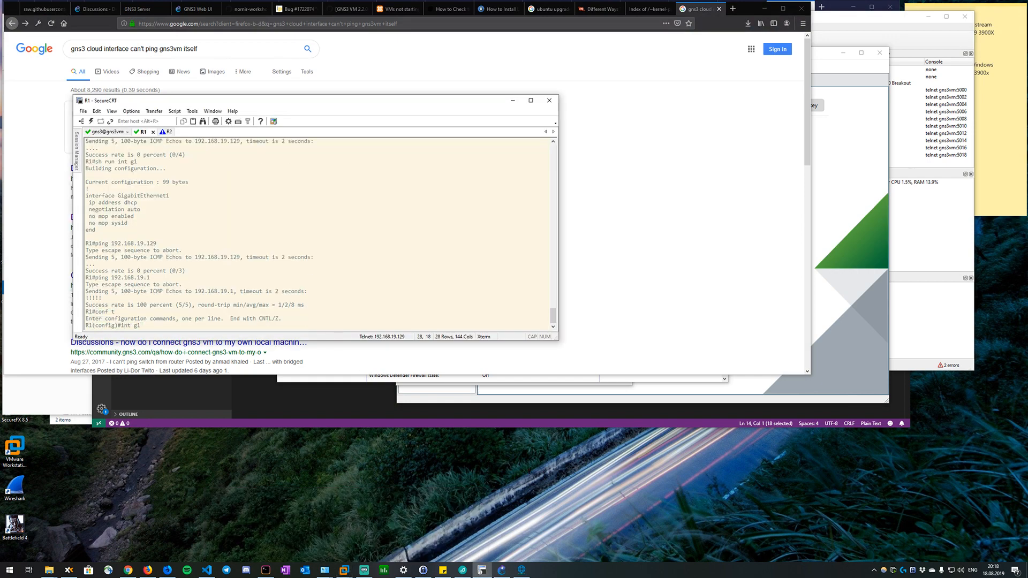
key(Return)
text(ip ad)
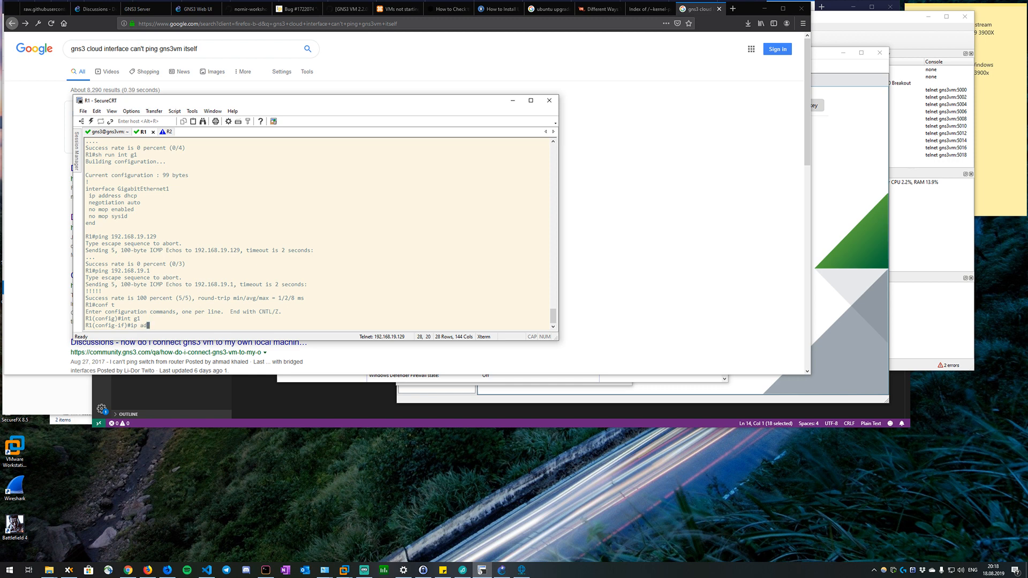
text(dr 192.168.19.101 255.255.255.0)
key(Return)
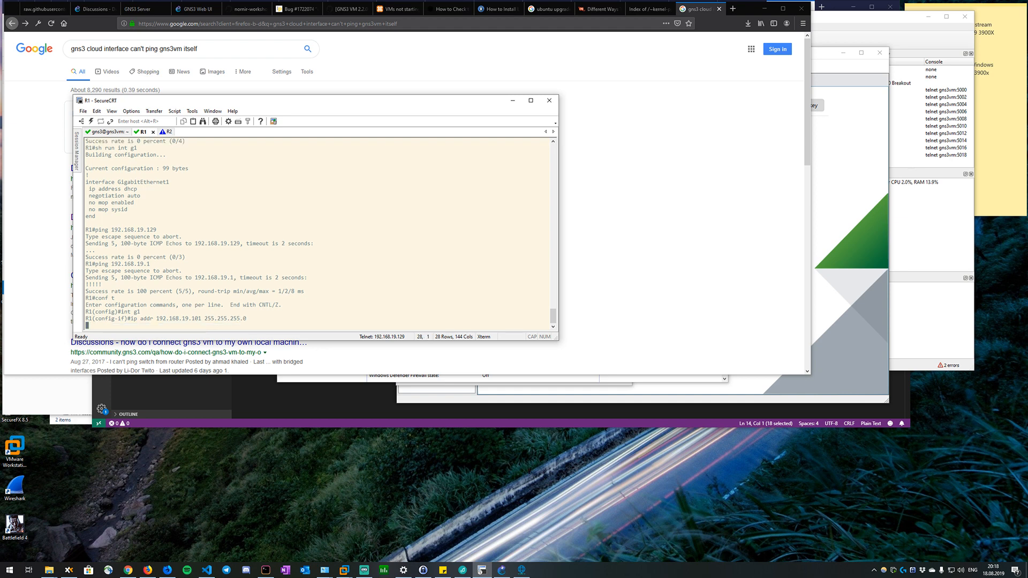
Exit configuration mode on R1 and save the configuration with wr.
text(end)
key(Return)
text(wr)
key(Return)
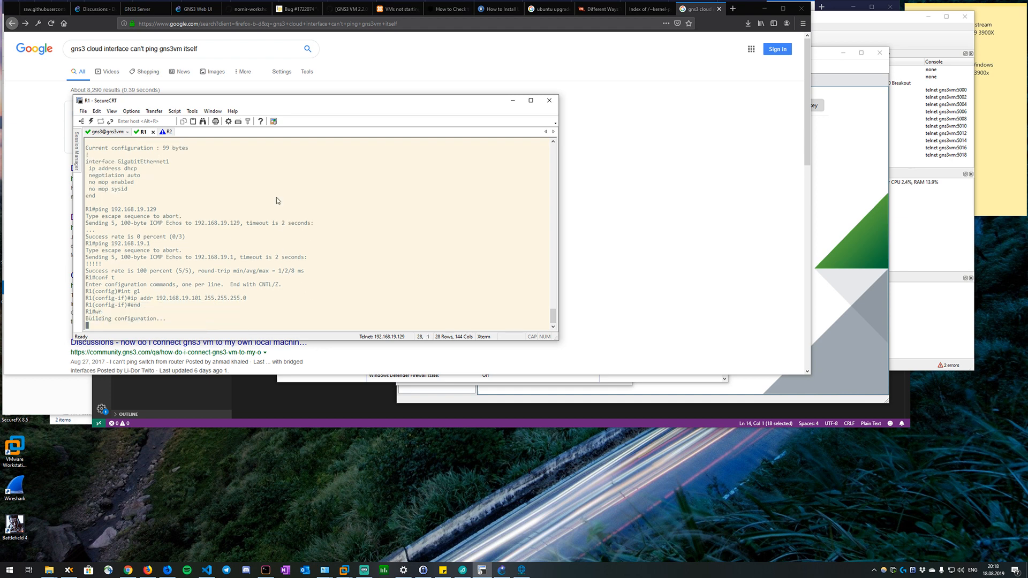
On R2, exit configuration mode and save the configuration with wr.
click(164, 132)
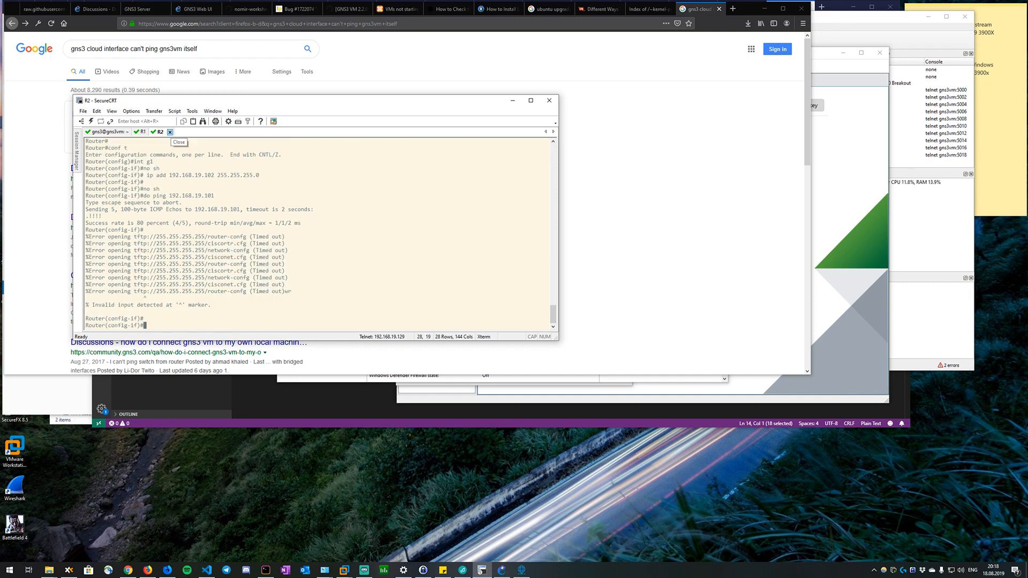
text(end)
key(Return)
text(wr)
key(Return)
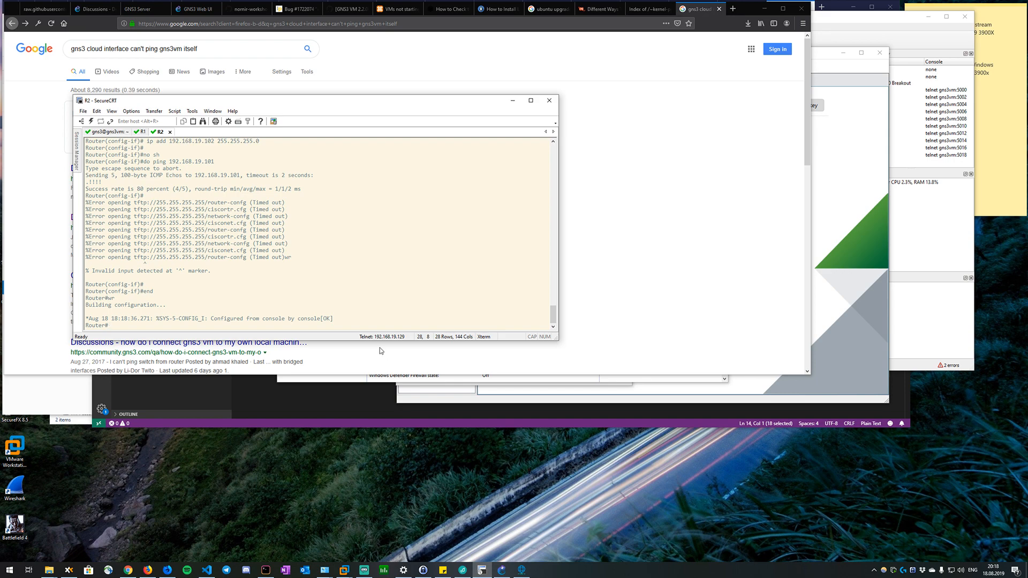
Switch to the Windows command prompt, ping R1 at 192.168.19.101, and stop the ping after the first replies.
click(265, 569)
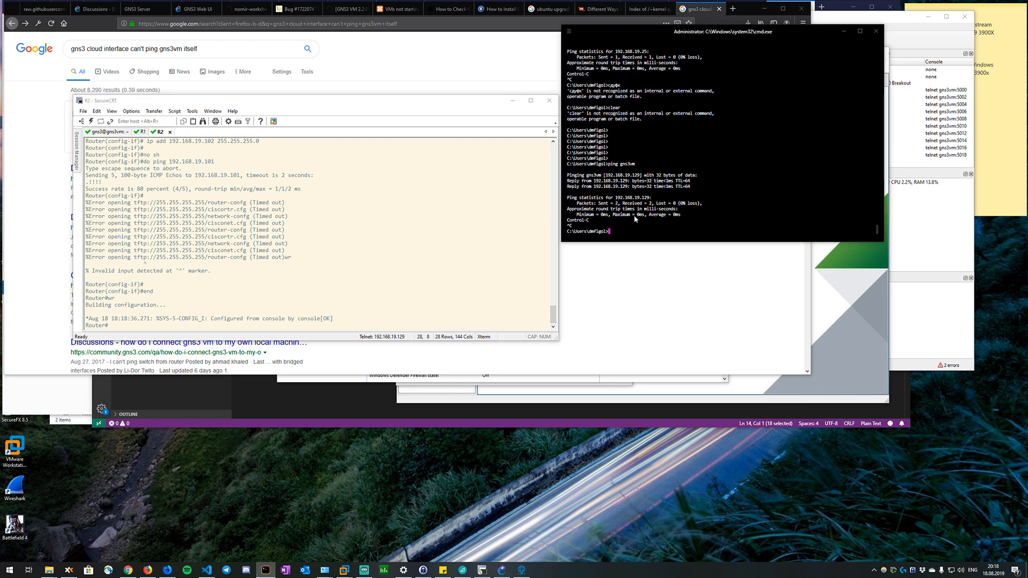
key(Up)
key(BackSpace)
key(BackSpace)
key(BackSpace)
text(192.168.1.)
key(BackSpace)
text(9.101)
key(Return)
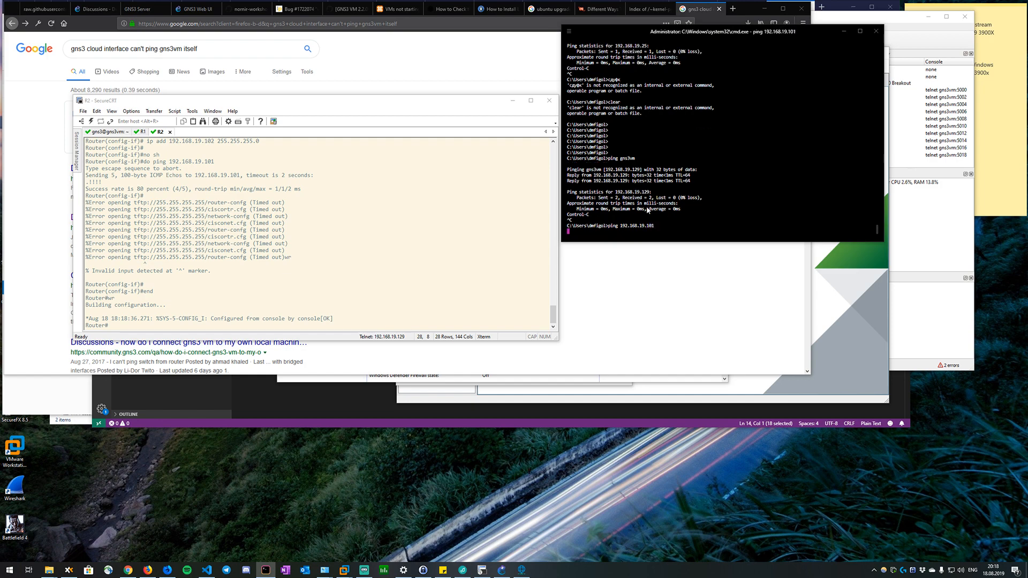
key(ctrl+c)
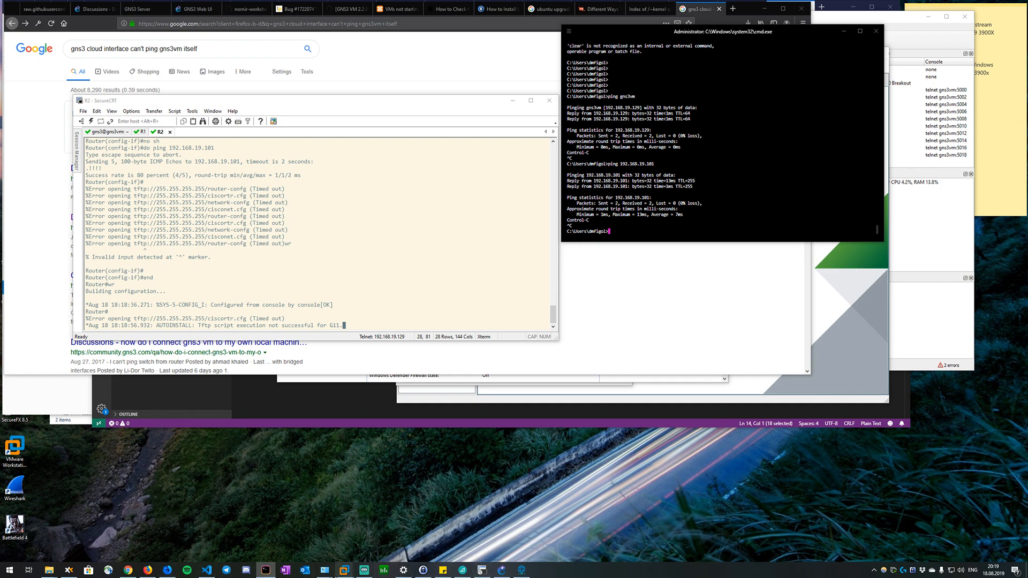
Switch to VMware Workstation, resume the suspended Ubuntu virtual machine, and reposition the window so the guest desktop fits on screen.
mouse_move(345, 569)
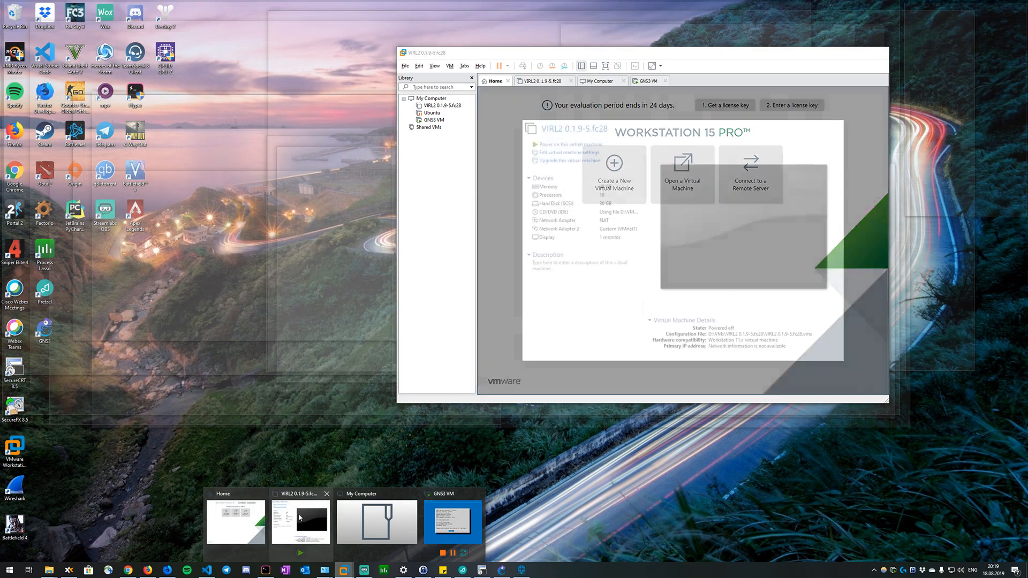
mouse_move(464, 525)
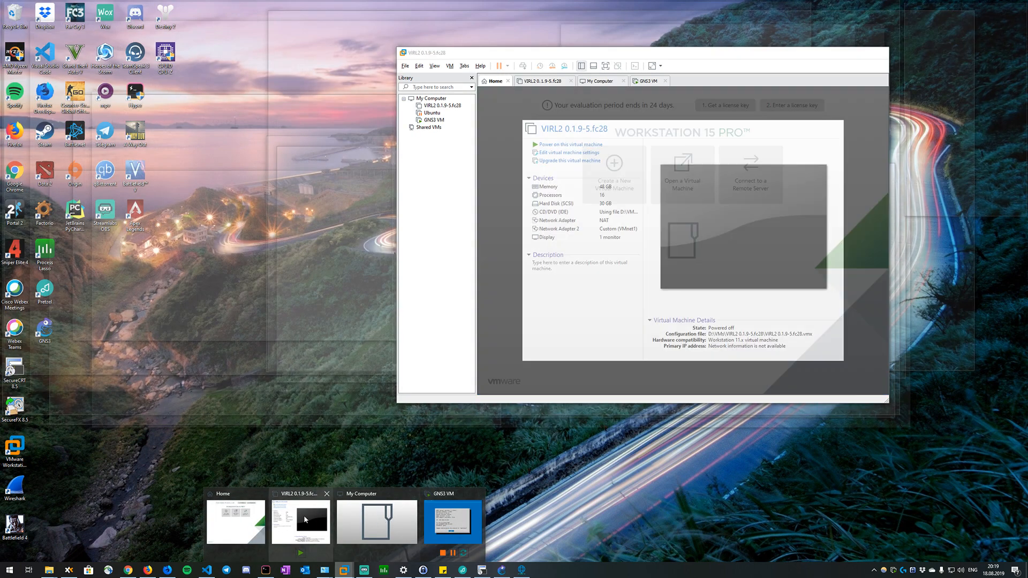
mouse_move(236, 509)
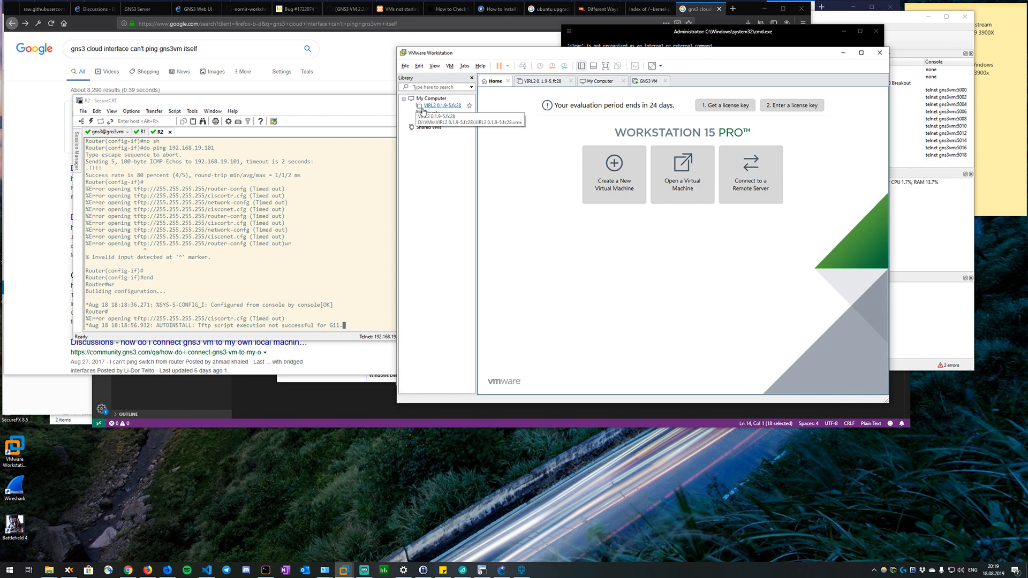
right_click(433, 114)
click(449, 119)
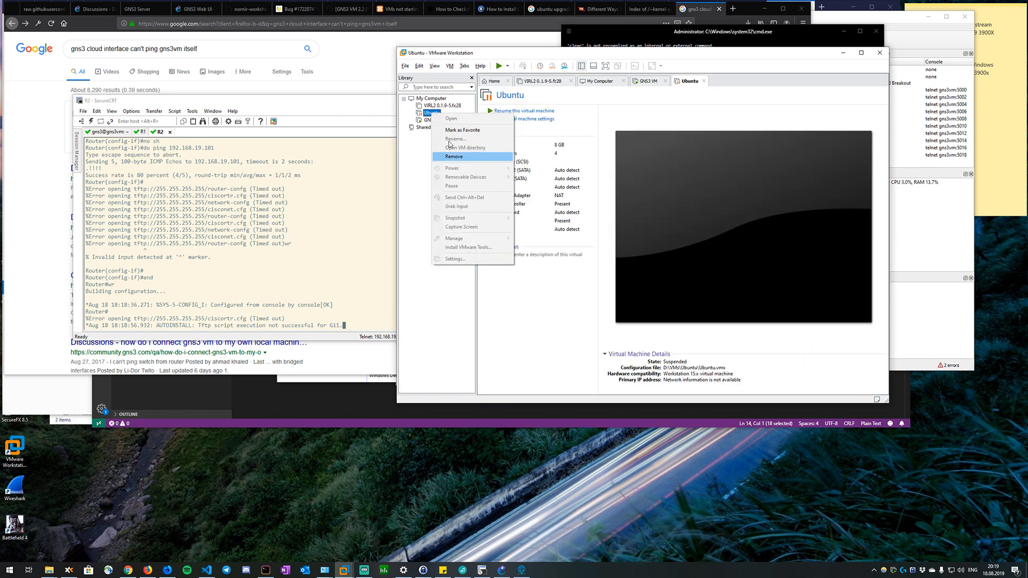
click(424, 169)
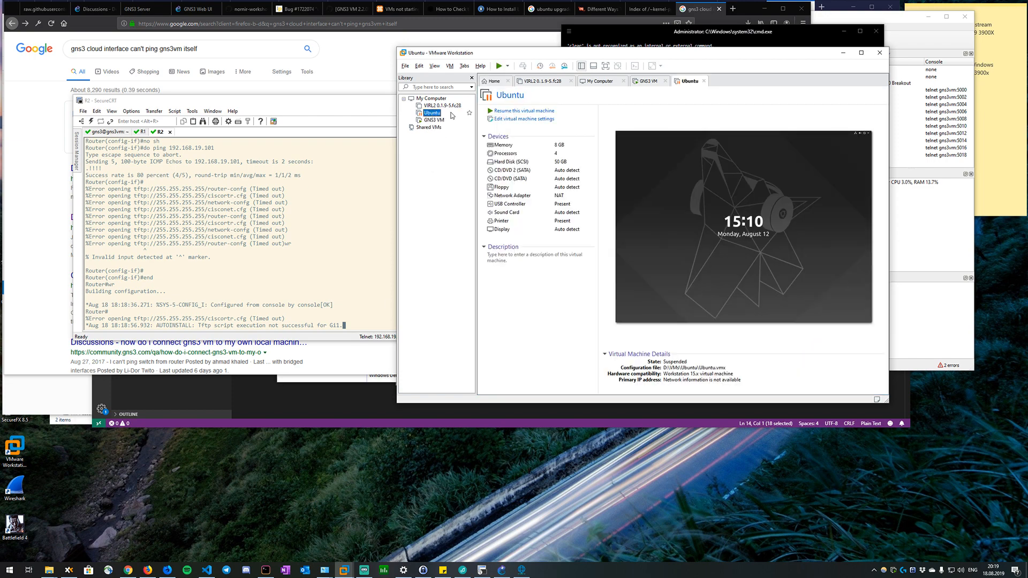
click(499, 66)
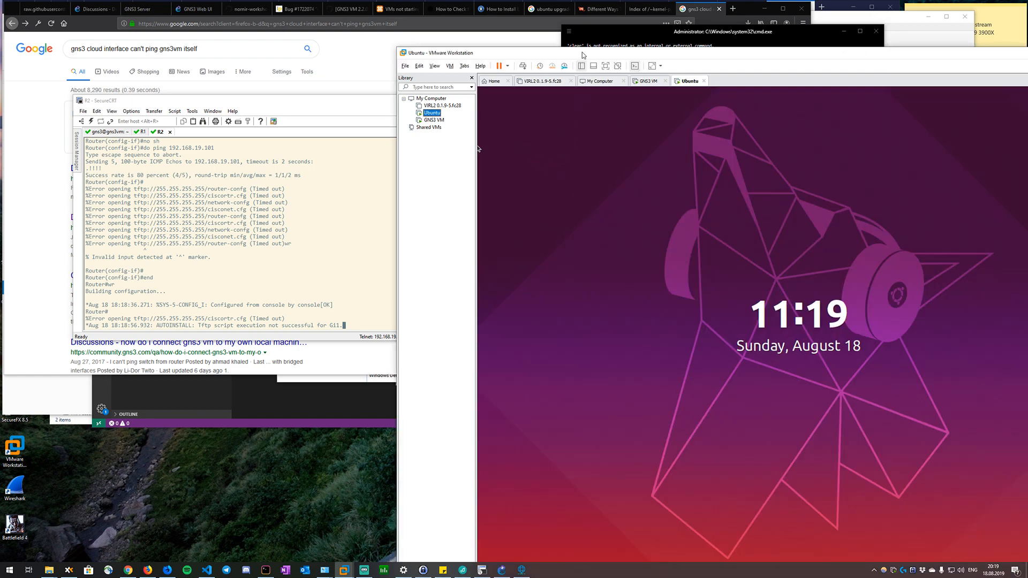
drag(584, 53, 470, 39)
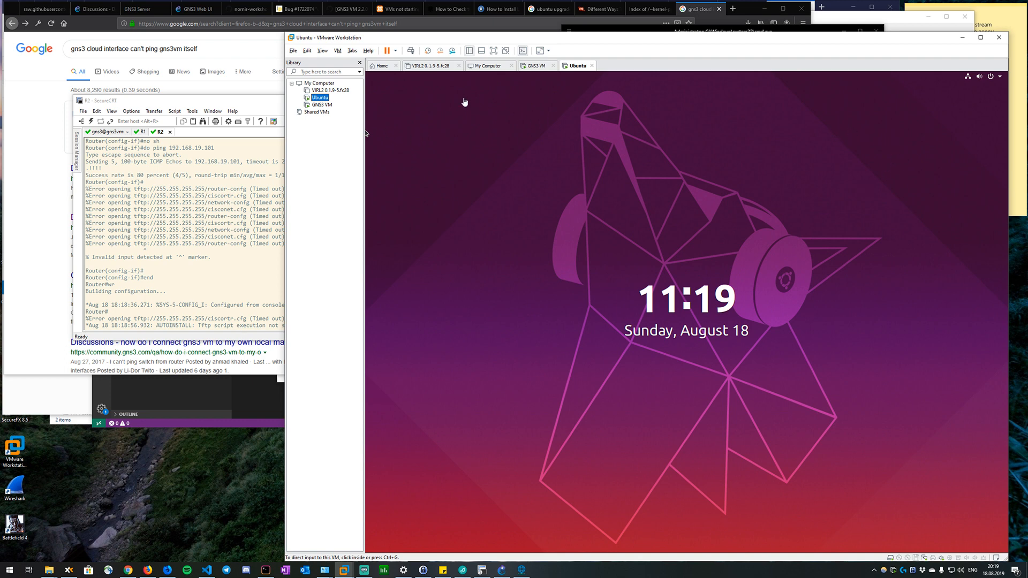
Unlock the Ubuntu guest session by entering the account password, retrying it after the first attempt.
click(491, 110)
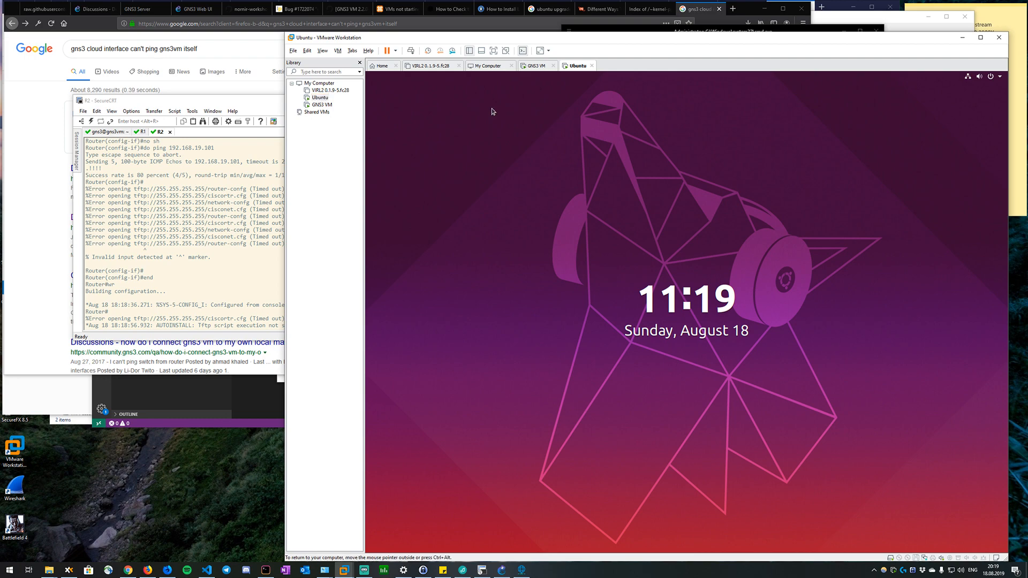
click(660, 307)
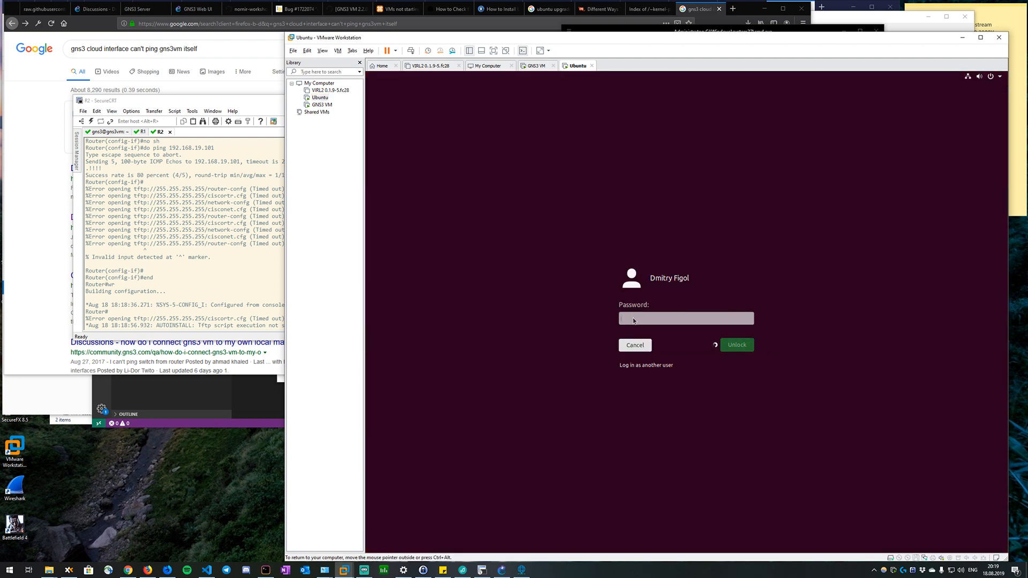
text(*******)
key(Return)
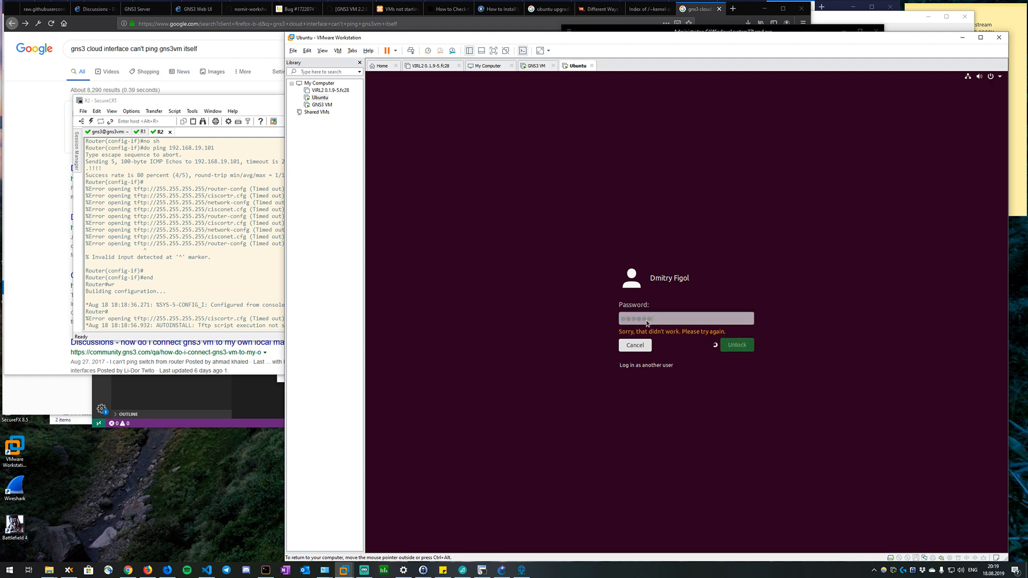
text(*****)
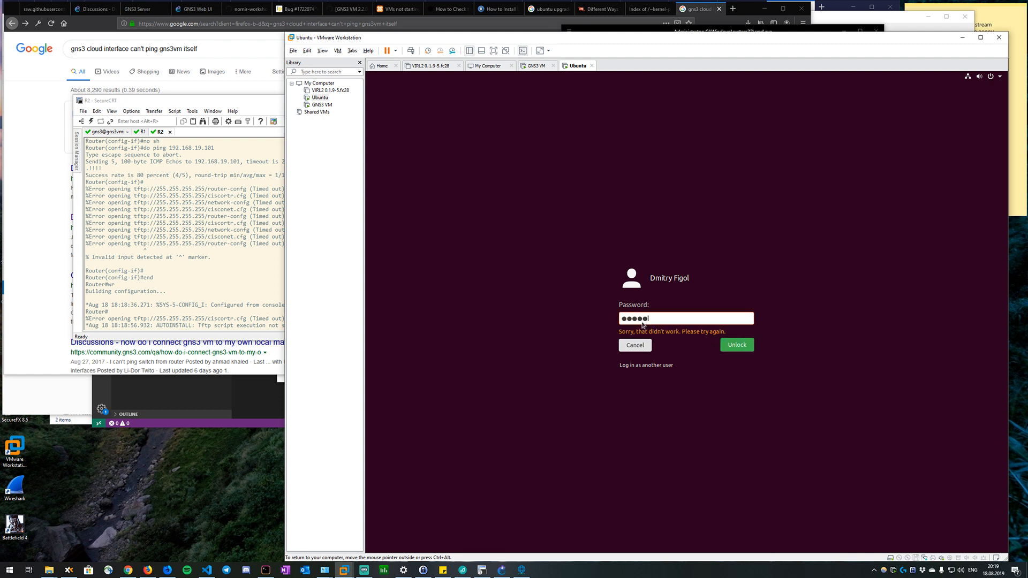
text(**)
key(Return)
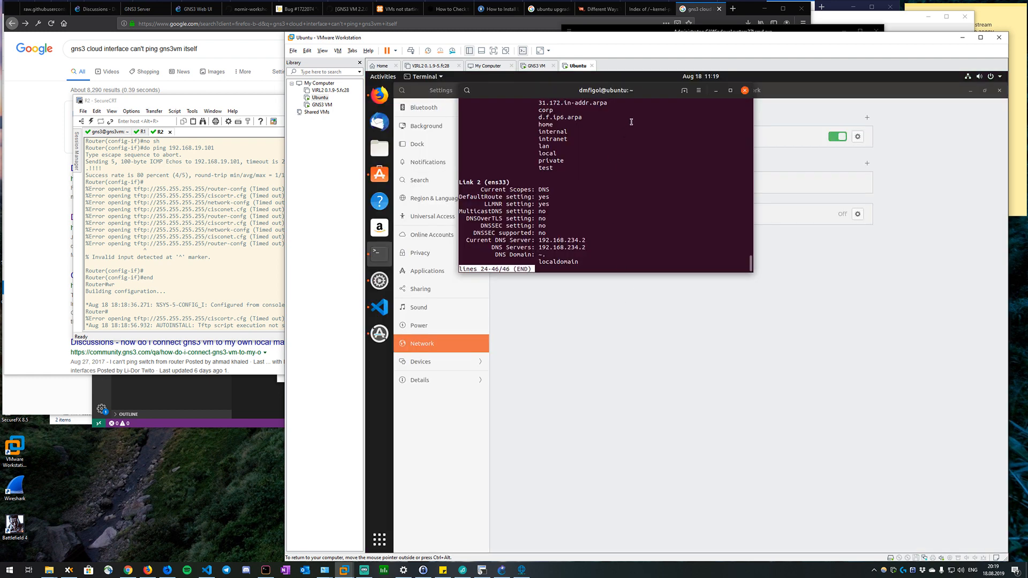
Quit the pager in the Ubuntu terminal and list the guest's network interfaces and addresses with ip a.
key(q)
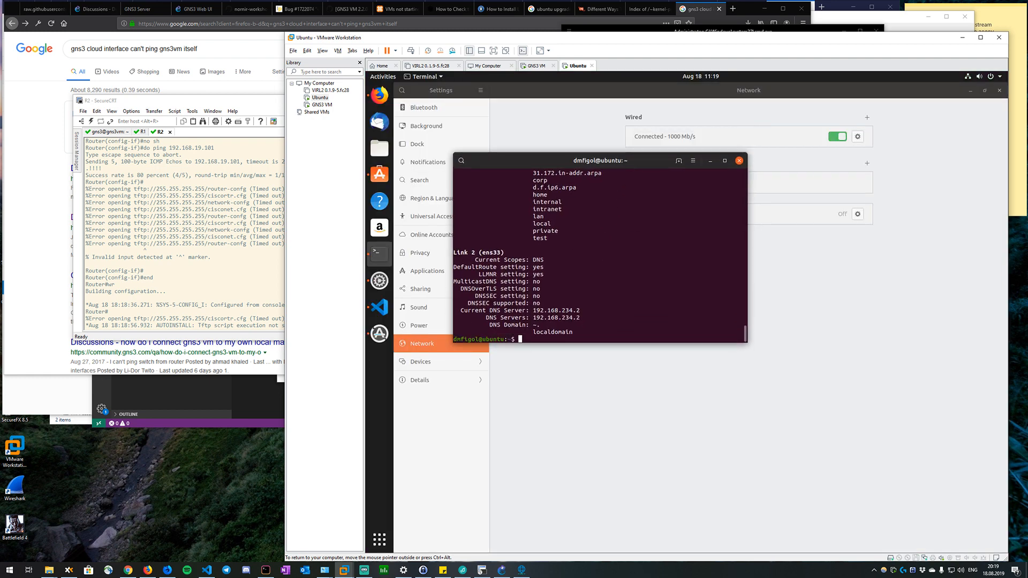
key(Return)
key(Return)
key(Return)
text(ip a)
key(Return)
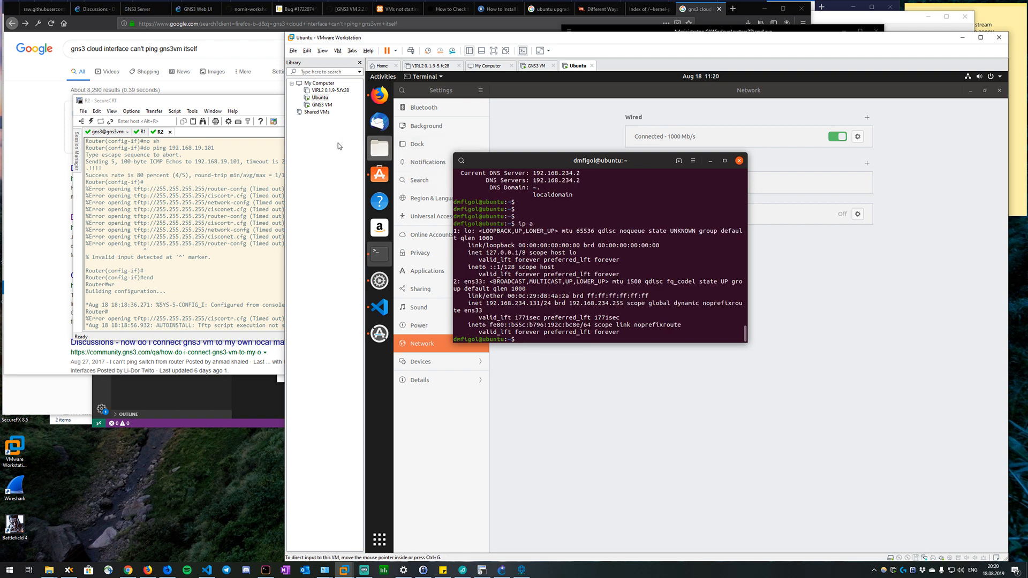
drag(502, 156, 589, 152)
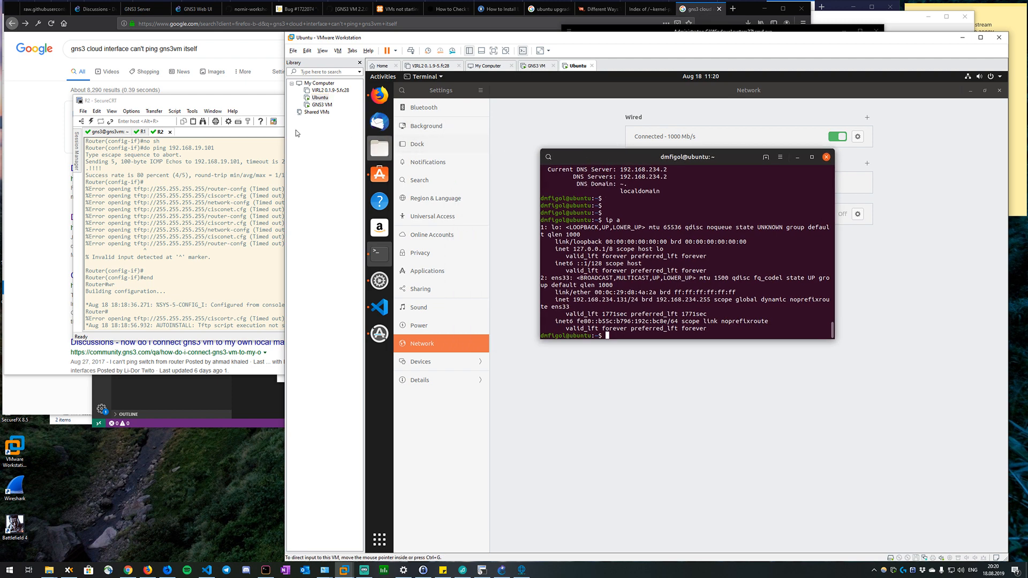
In the Ubuntu VM's hardware settings, remove both CD/DVD (SATA) drives and try to remove the floppy drive.
right_click(318, 98)
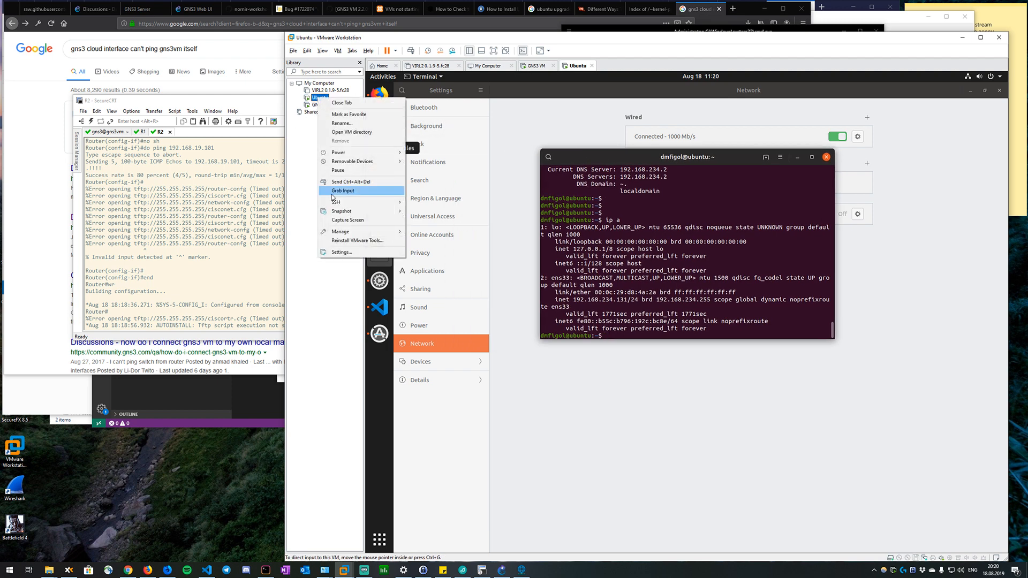
click(343, 252)
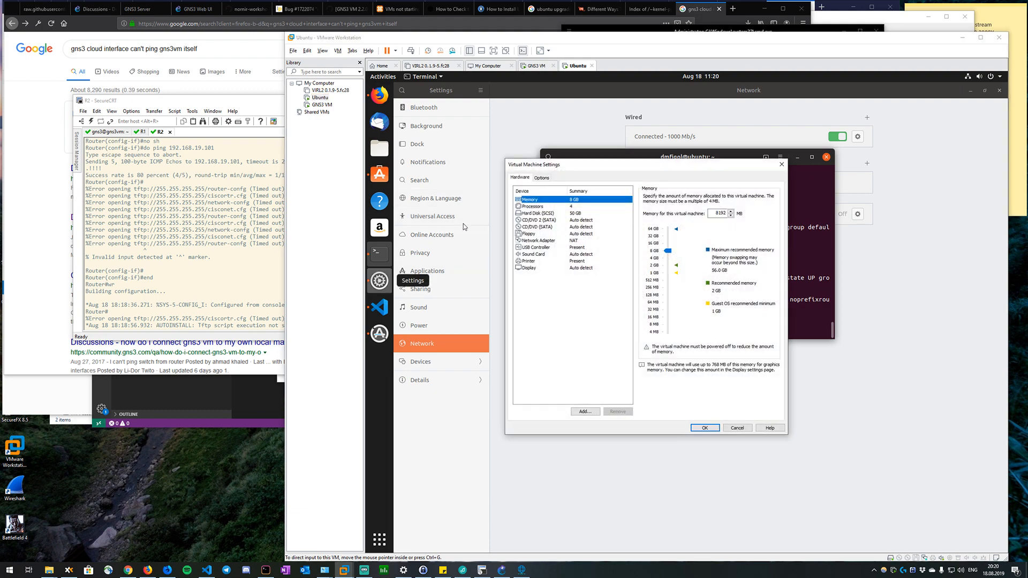
click(541, 241)
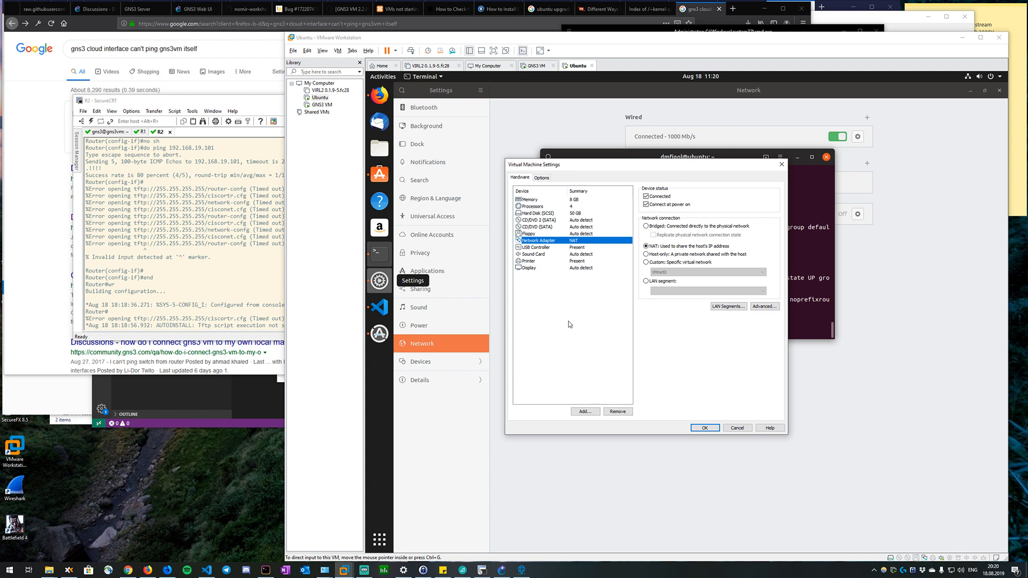
click(544, 220)
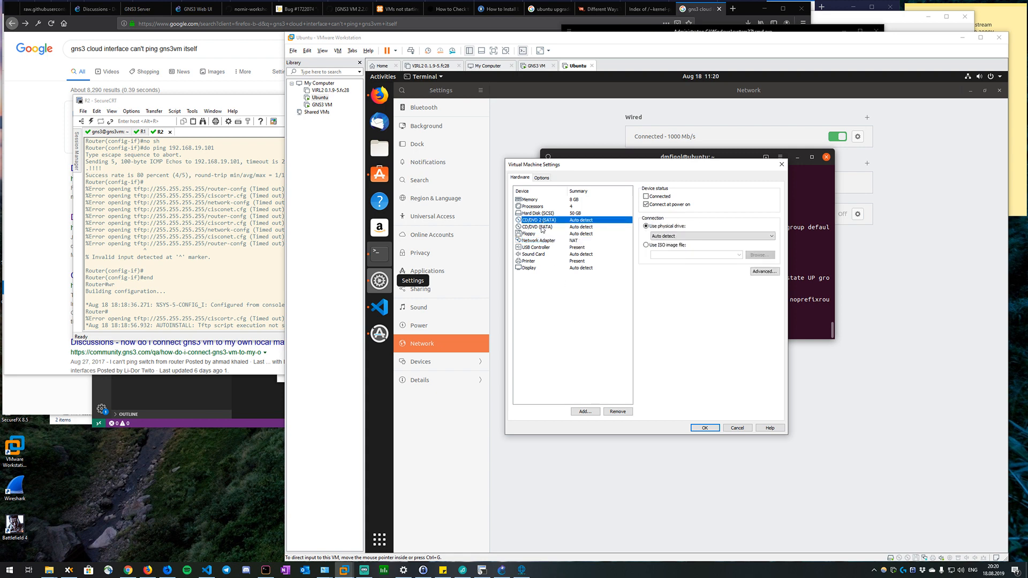
click(552, 229)
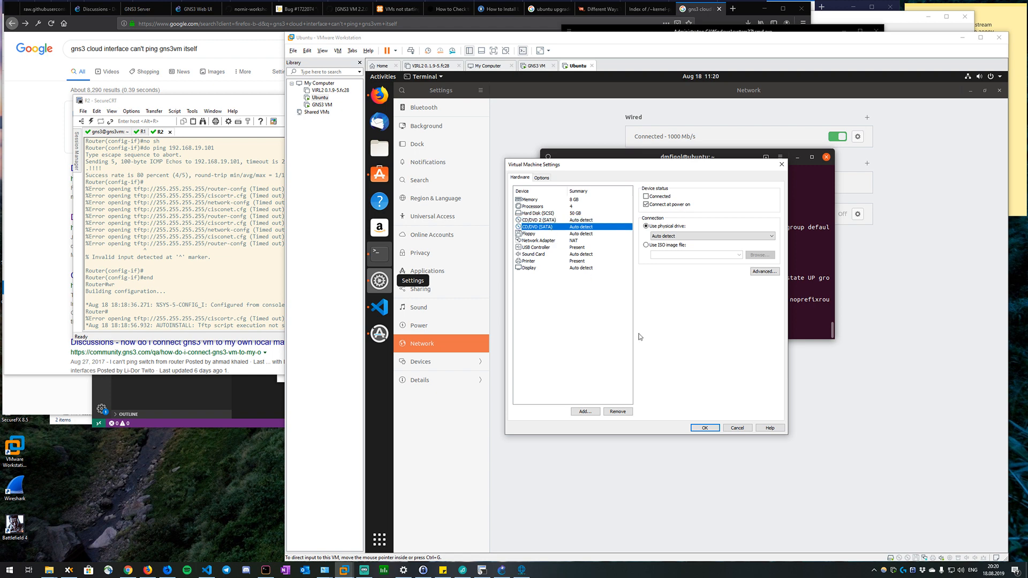
click(617, 411)
click(591, 221)
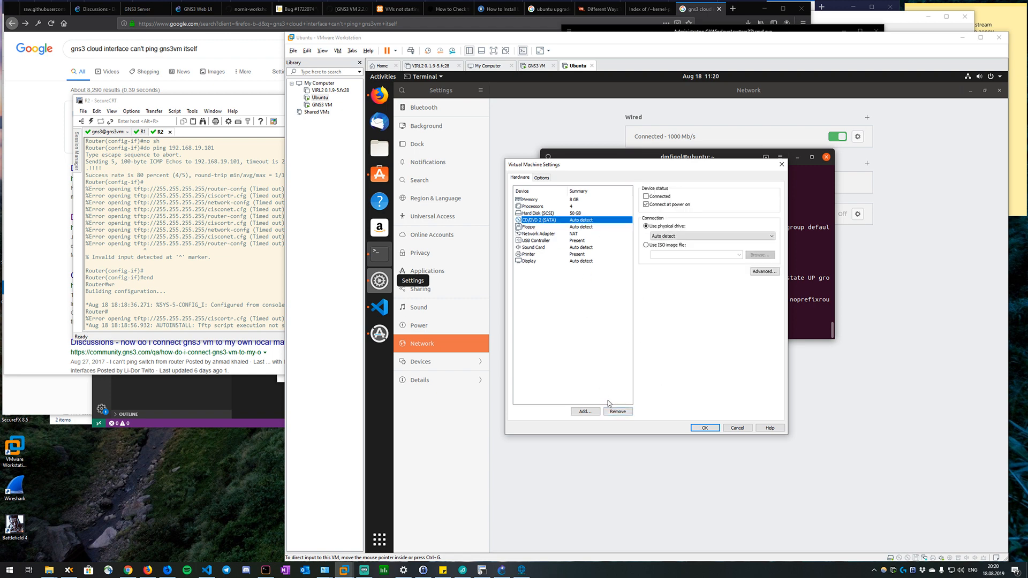
click(613, 409)
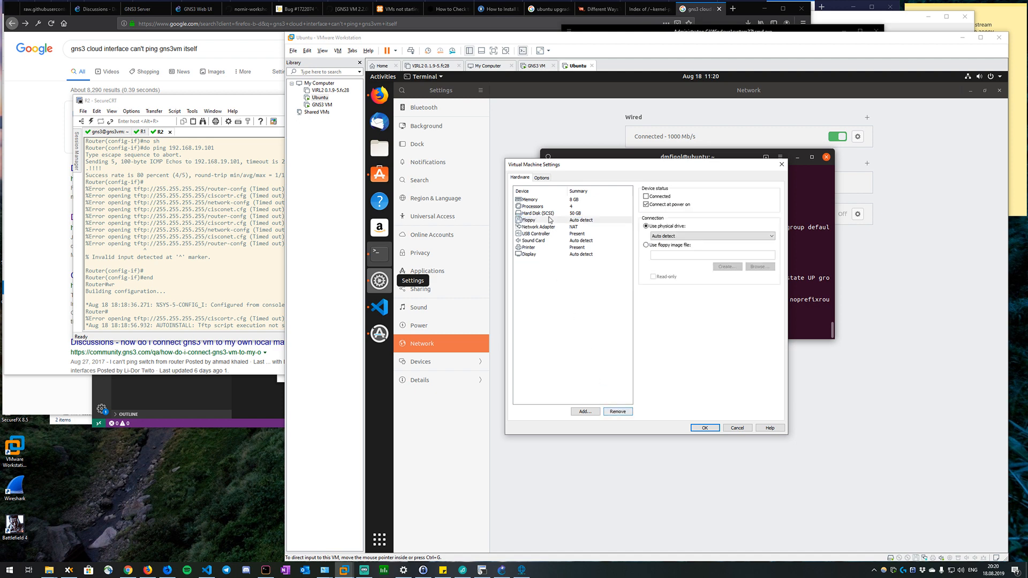
click(618, 411)
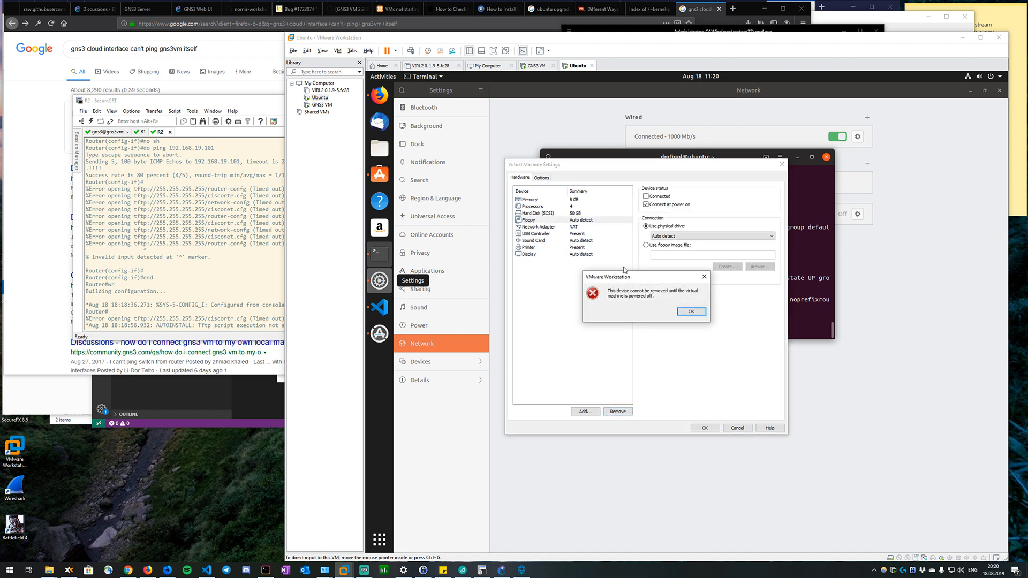
click(691, 312)
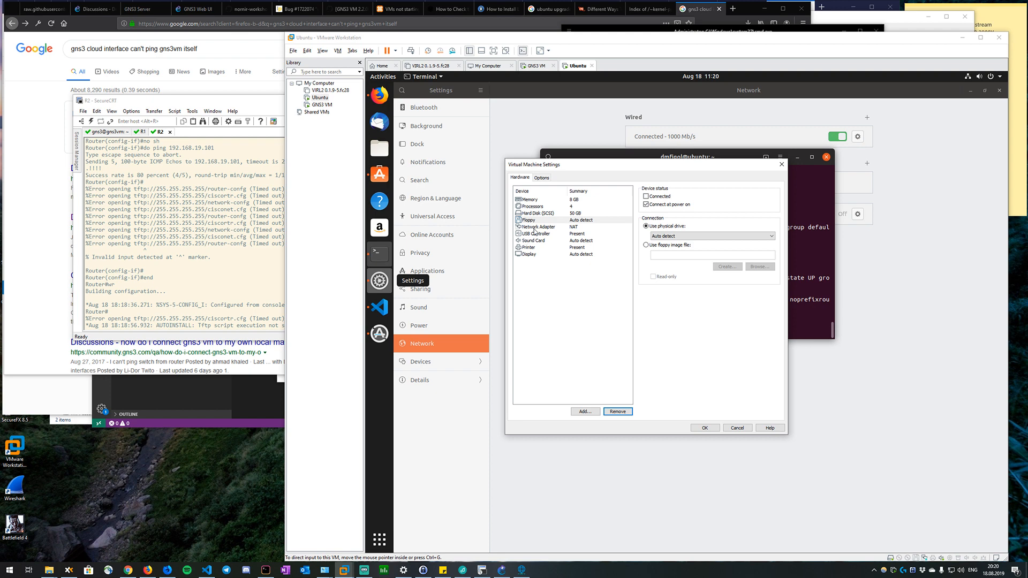
Add a second network adapter to the Ubuntu VM, connect it to custom network VMnet1 (Host-only), and apply the hardware settings.
click(586, 411)
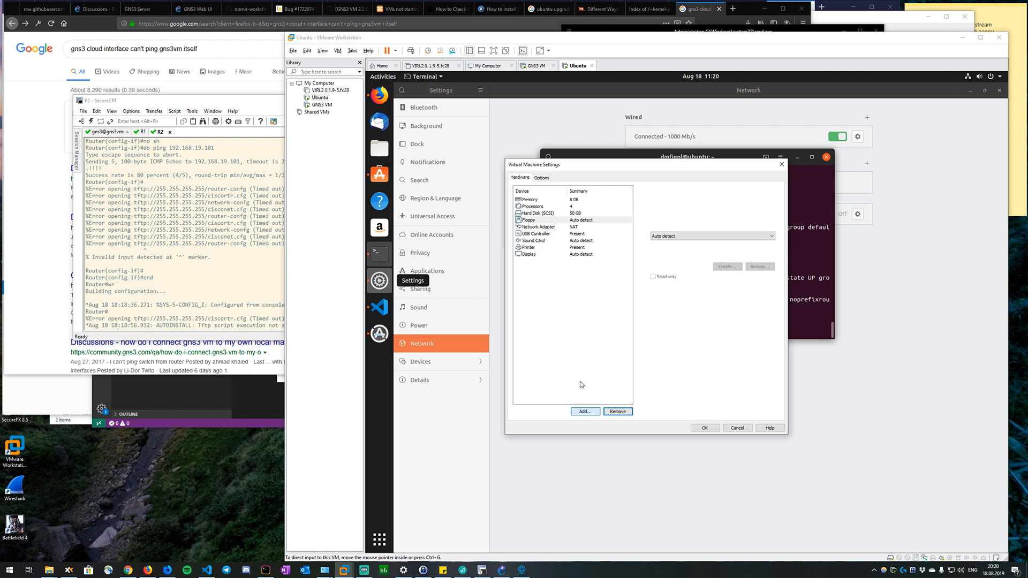
click(587, 283)
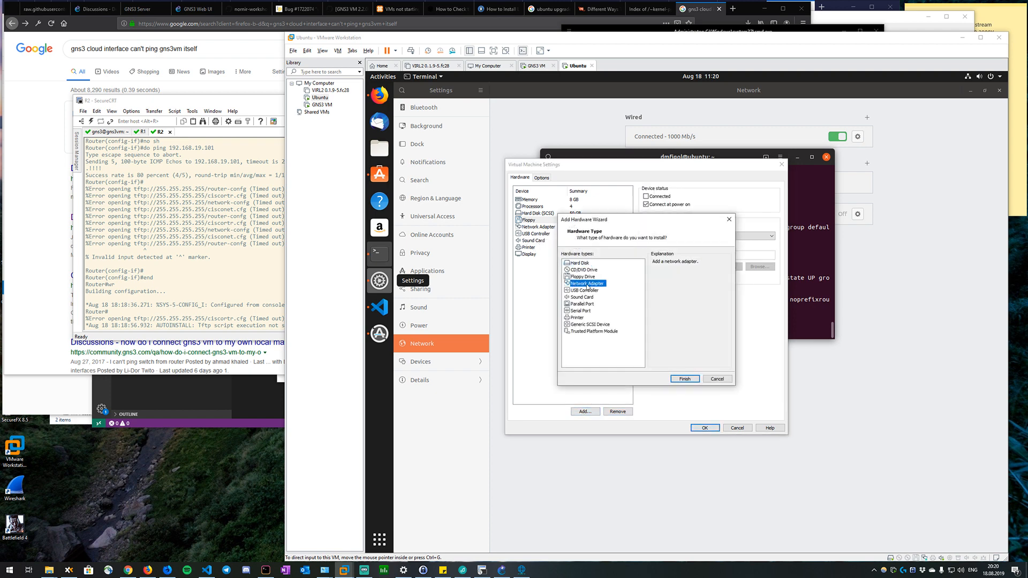
click(681, 379)
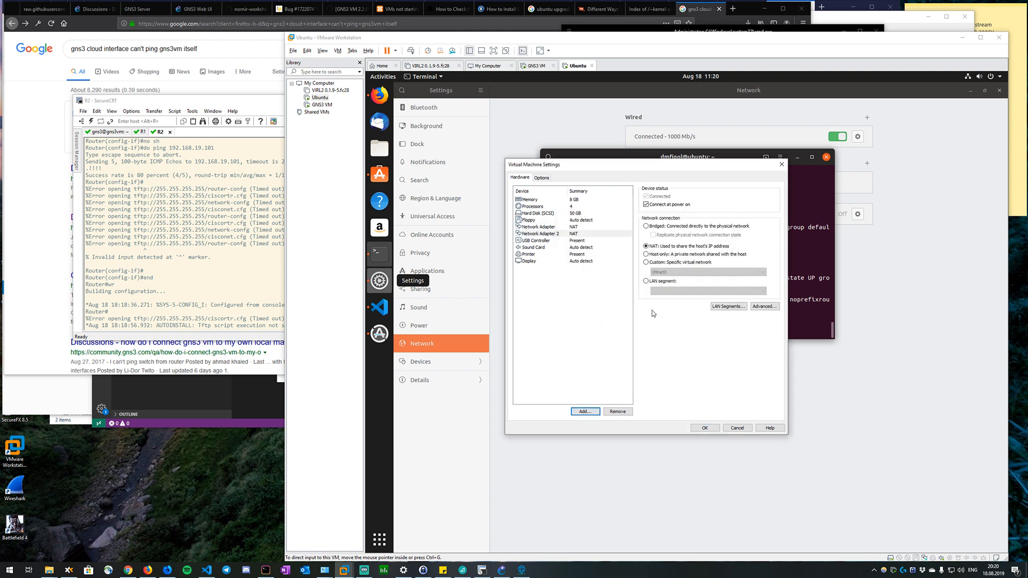
click(661, 262)
click(721, 272)
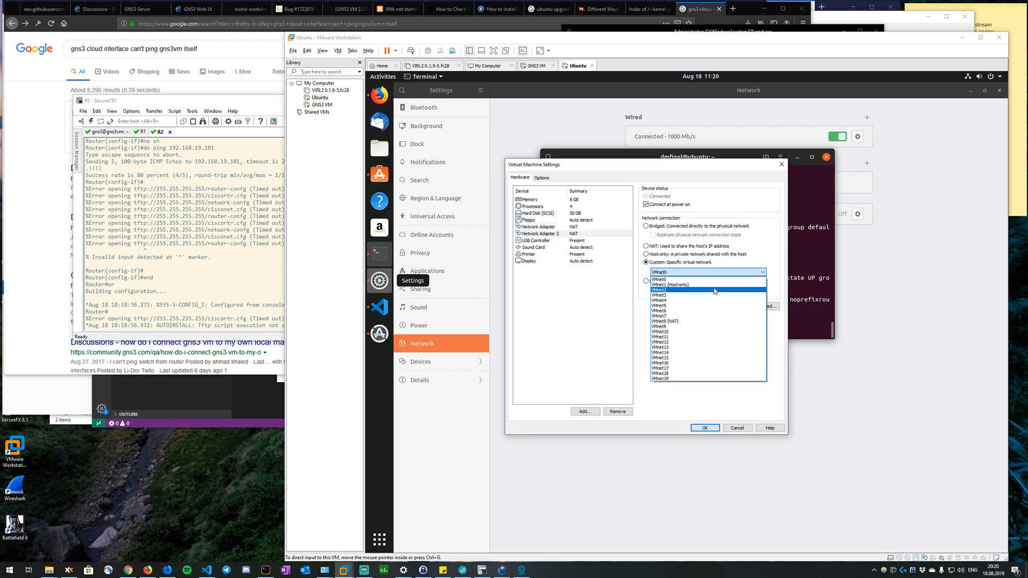
click(716, 285)
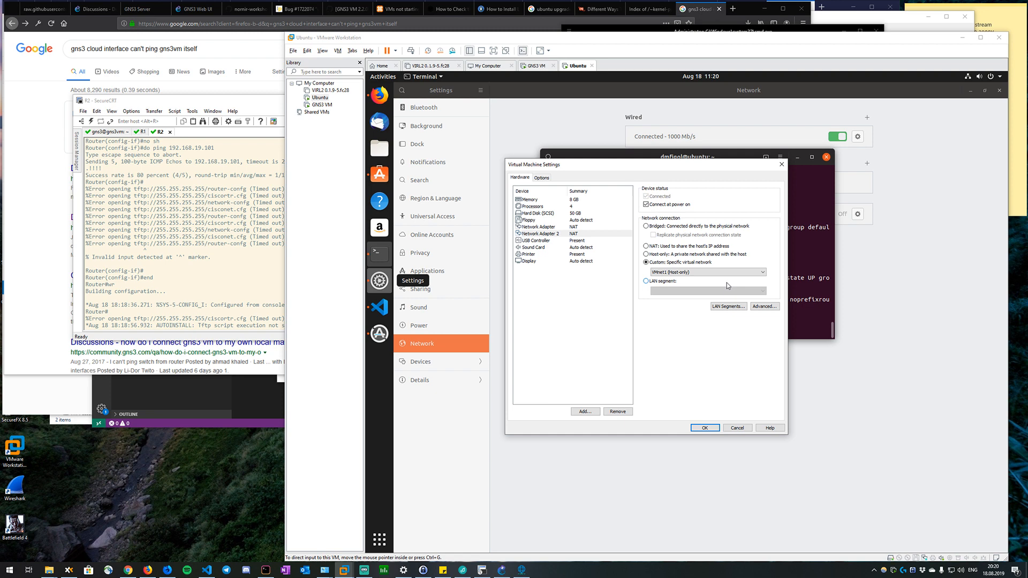
click(753, 310)
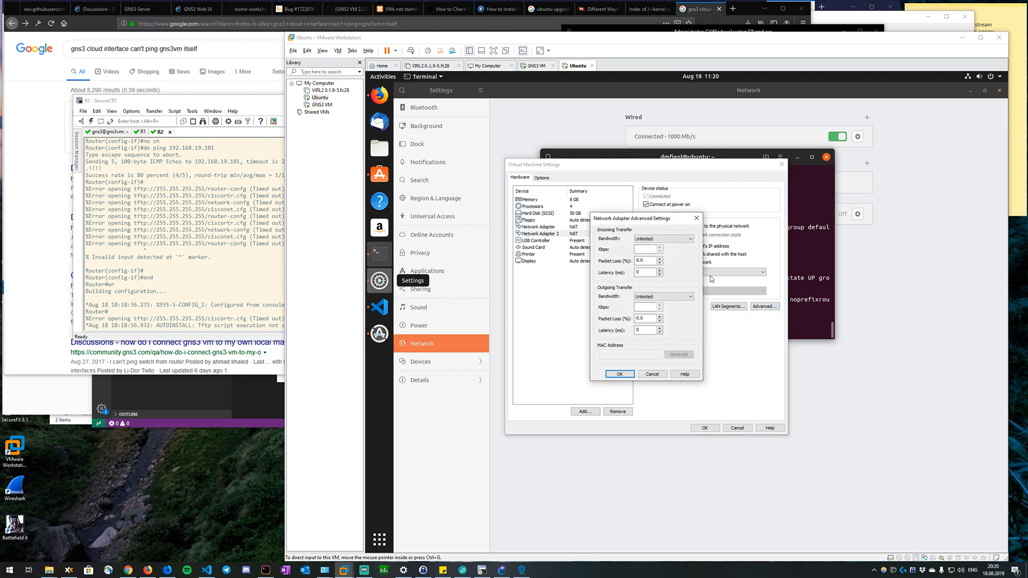
click(696, 220)
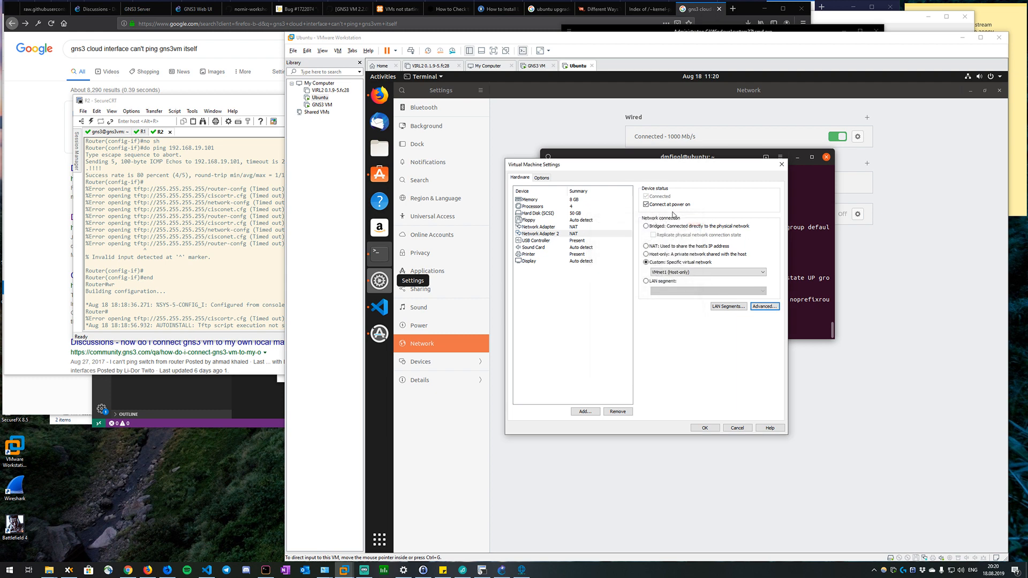
click(708, 429)
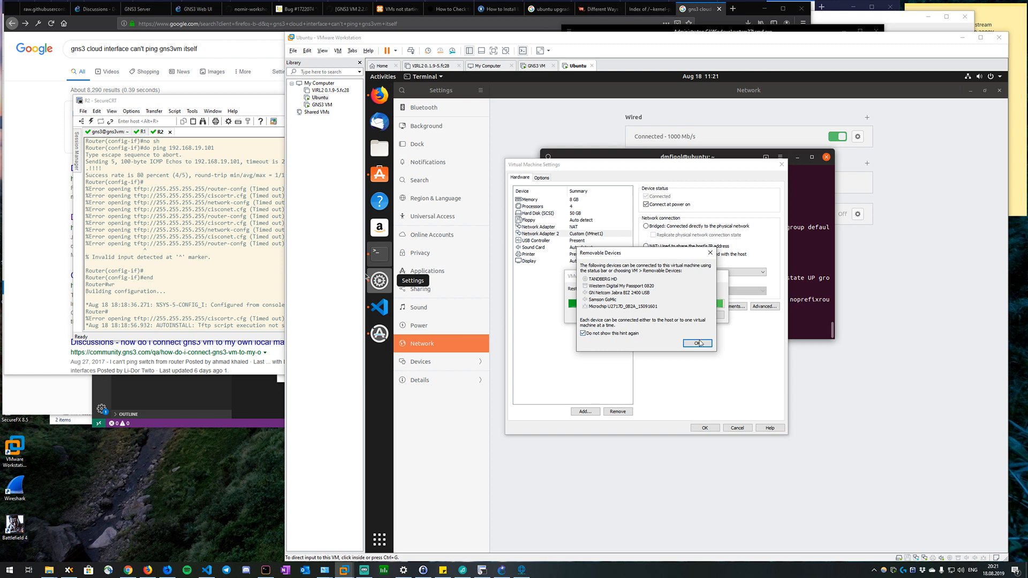
click(697, 343)
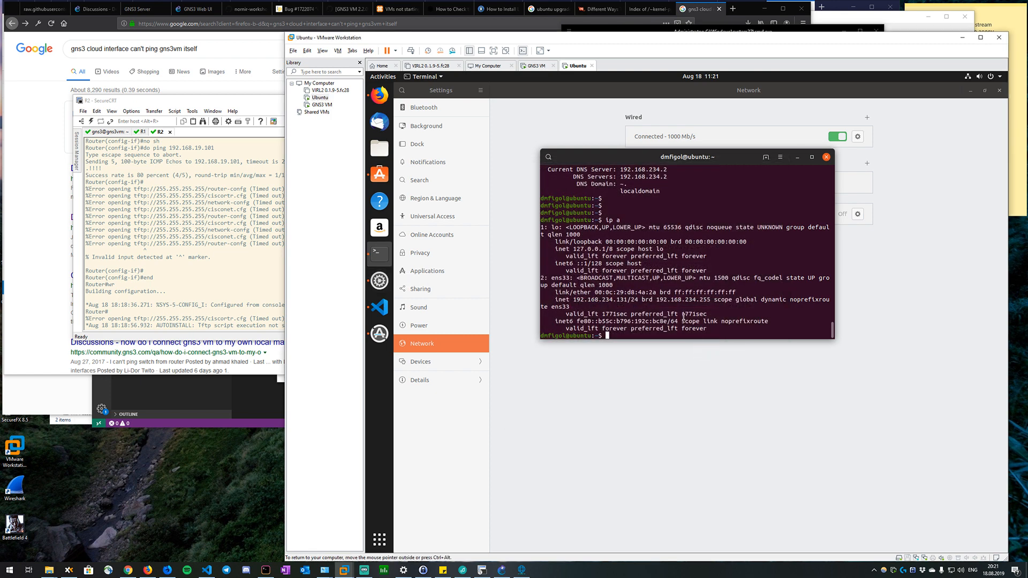
Restart the Ubuntu guest from its terminal with sudo shutdown -r now, authorizing it with the account password.
text(sudo sh)
text(utdown -r )
text(l)
text(ow)
key(Return)
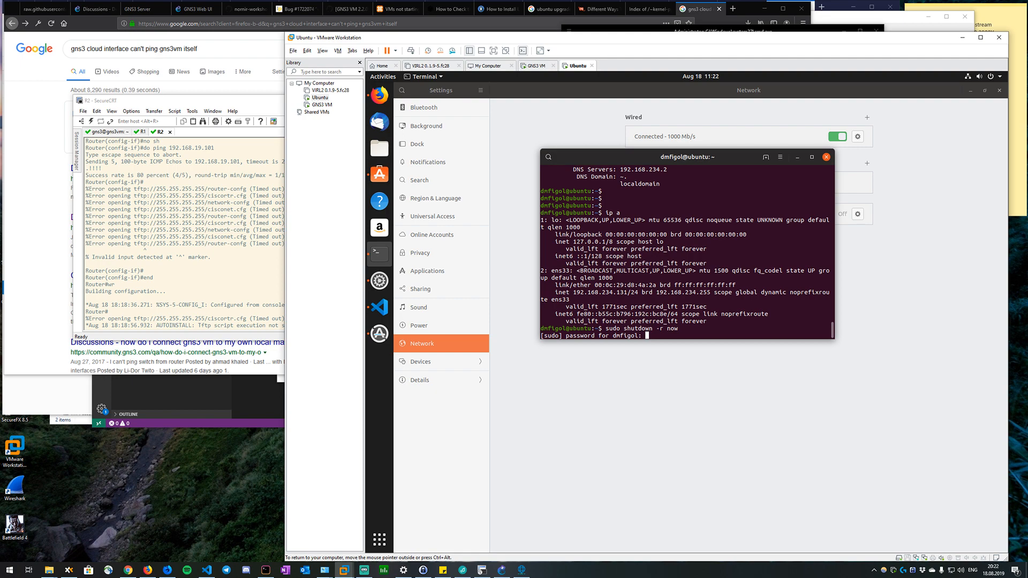
key(Return)
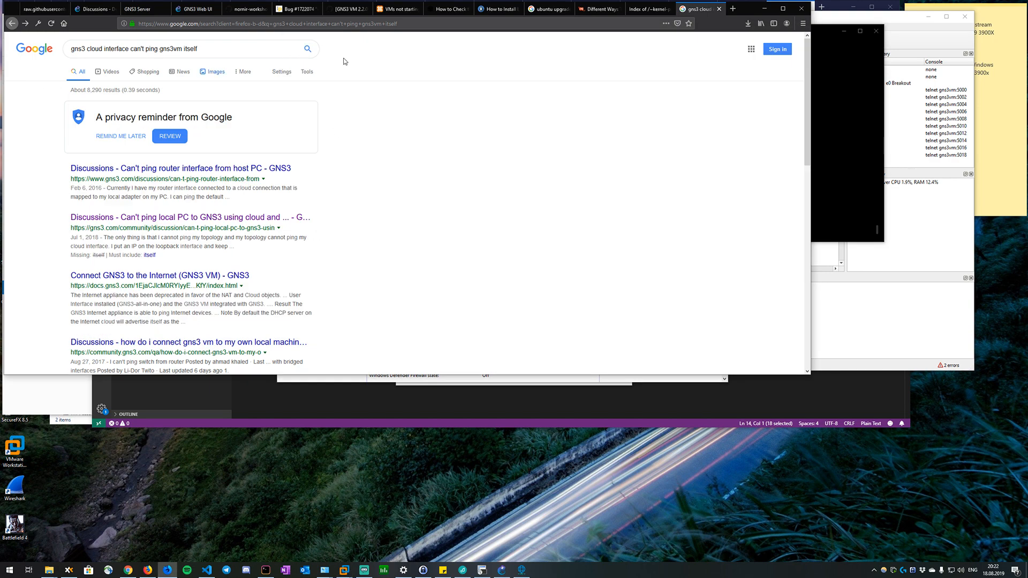
Switch to Firefox and search in a new tab for "vmwaare host only vs nat vs bridged".
click(726, 14)
click(731, 10)
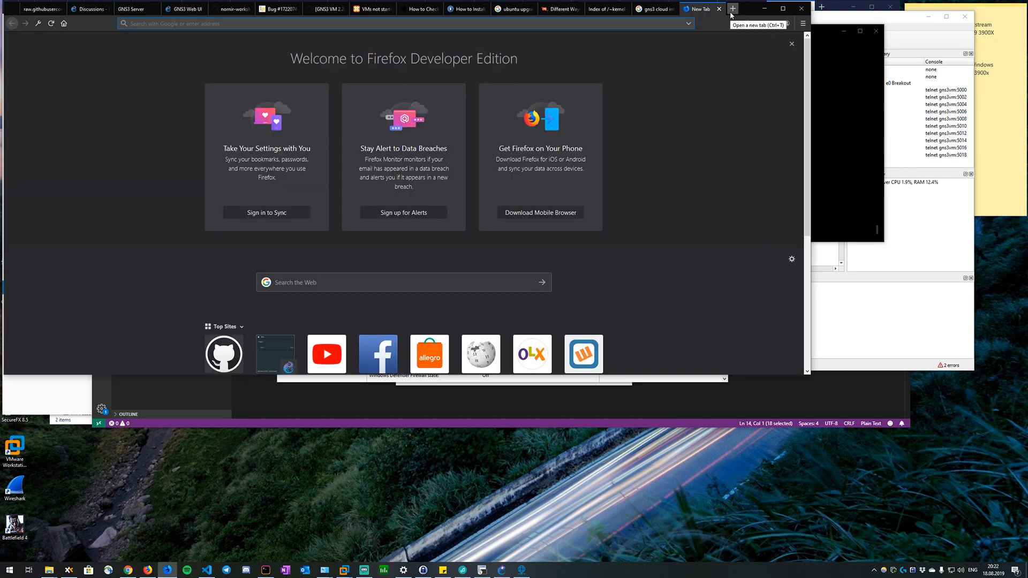
text(vmwaare)
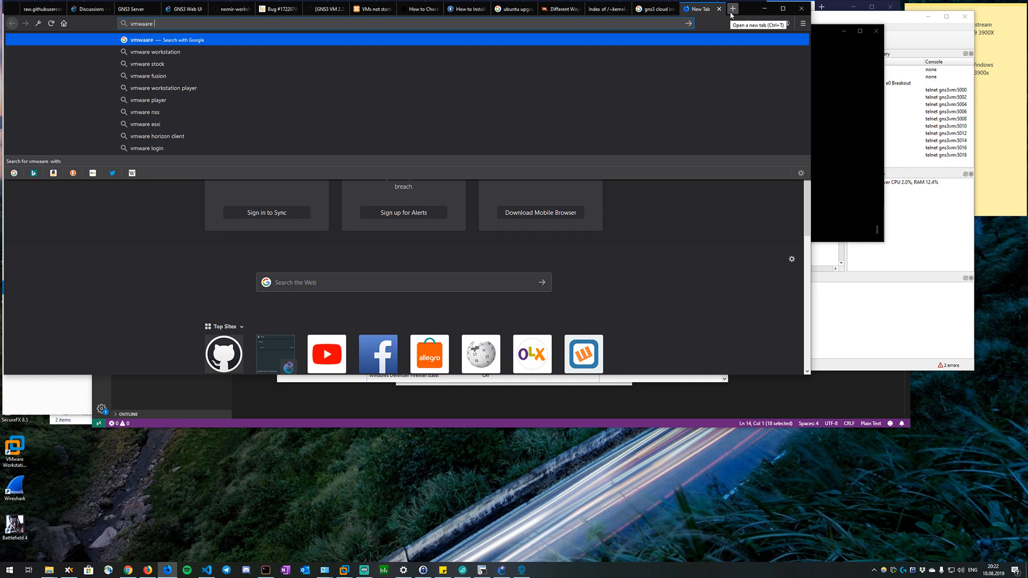
text( host only vs nat b)
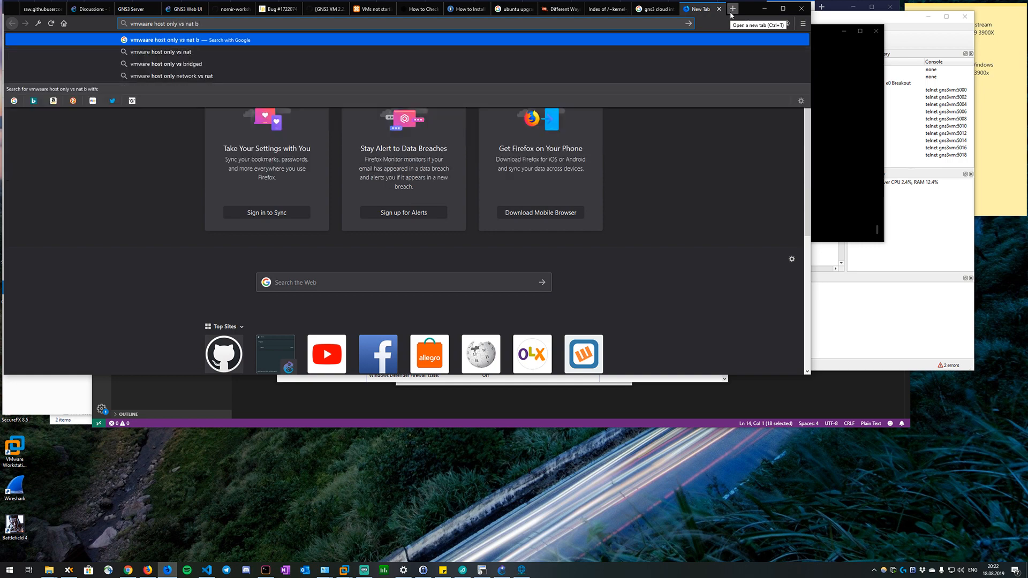
key(BackSpace)
text(vs bridged)
key(Return)
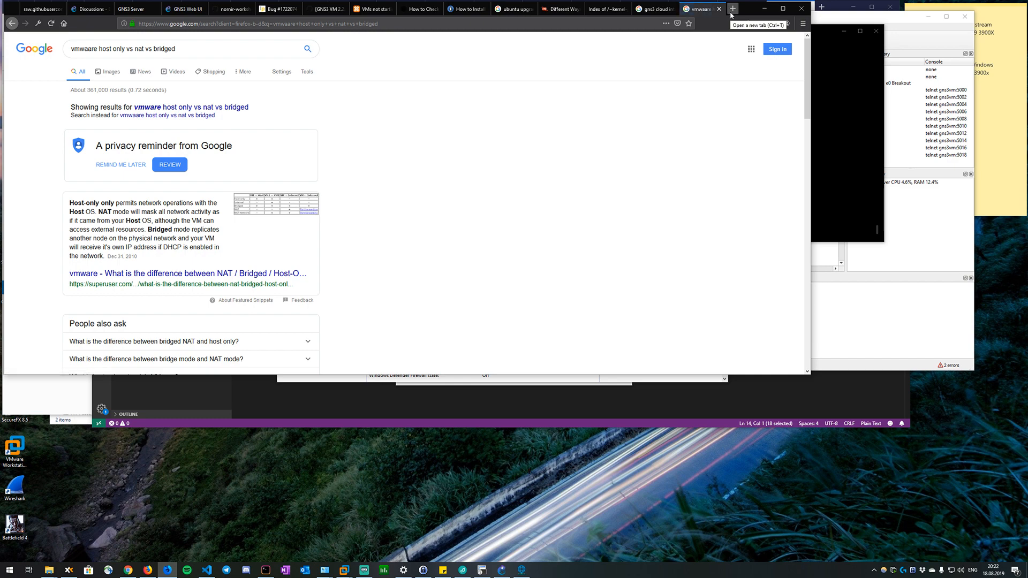
Open the Super User question on NAT, Bridged and Host-Only networking and examine the answers' connectivity table by network type.
click(234, 276)
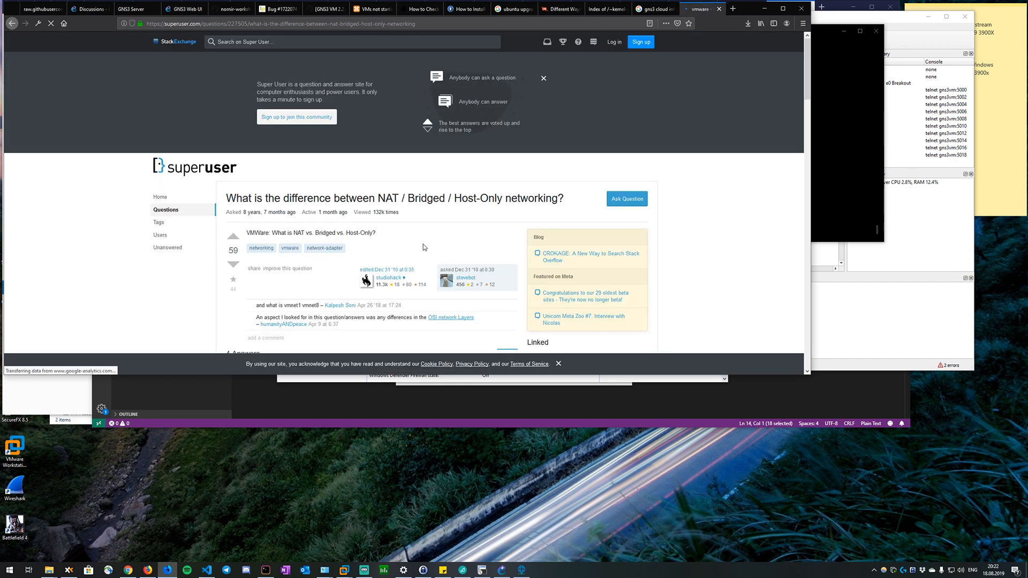
scroll(423, 248, down, 15)
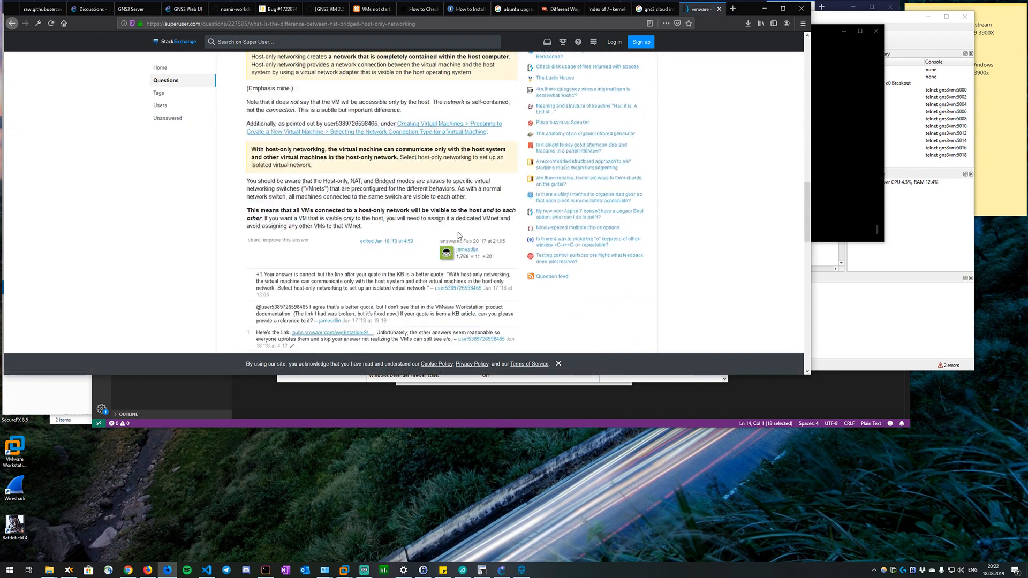
scroll(459, 236, down, 5)
scroll(332, 225, up, 1)
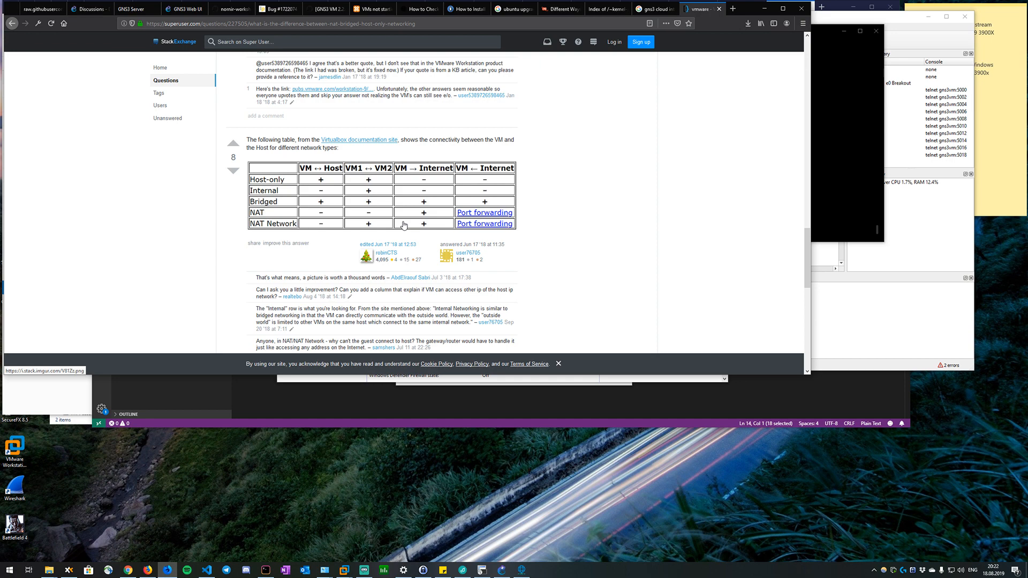
Switch to VMware Workstation and sign in to the Ubuntu guest with the account password.
key(alt+Tab)
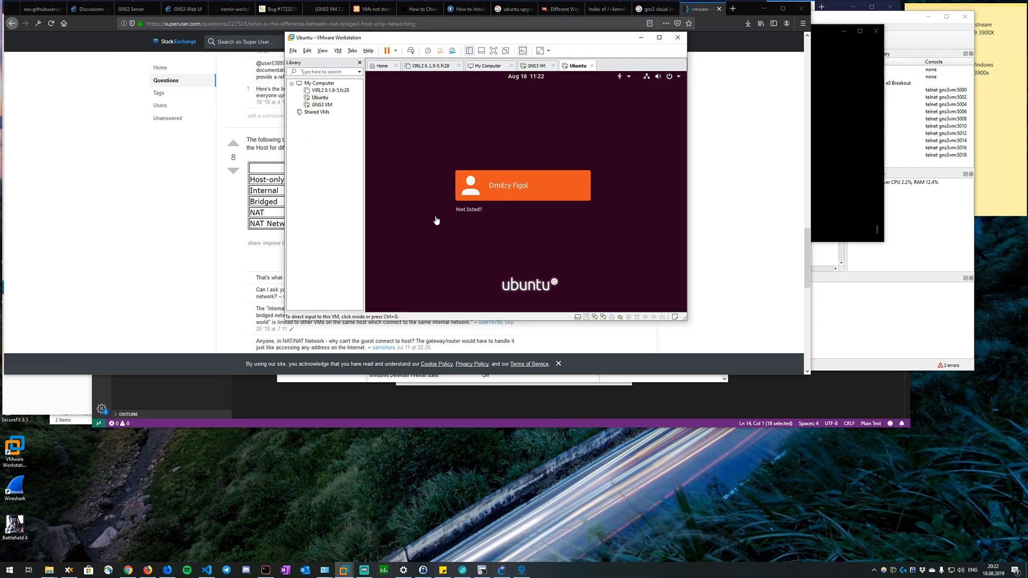
click(526, 185)
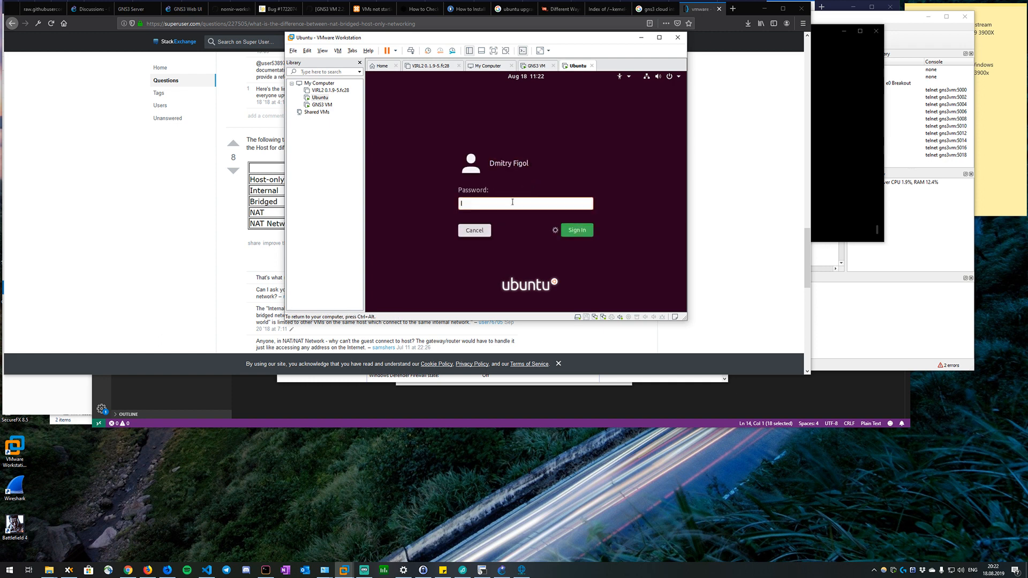
text(************)
key(Return)
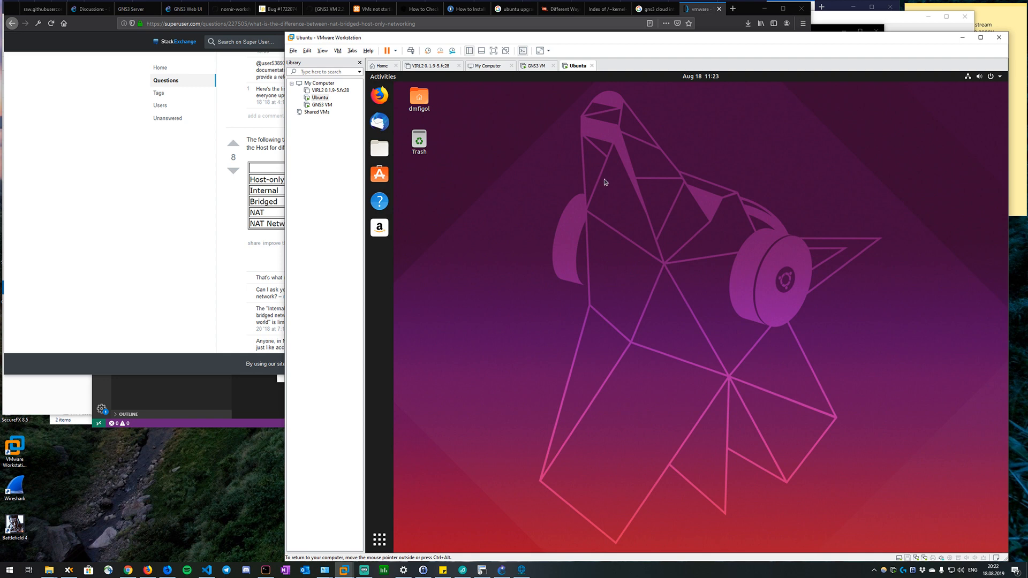
Open a terminal in the Ubuntu guest and list the network interface addresses with ip a.
key(ctrl+alt+t)
key(Return)
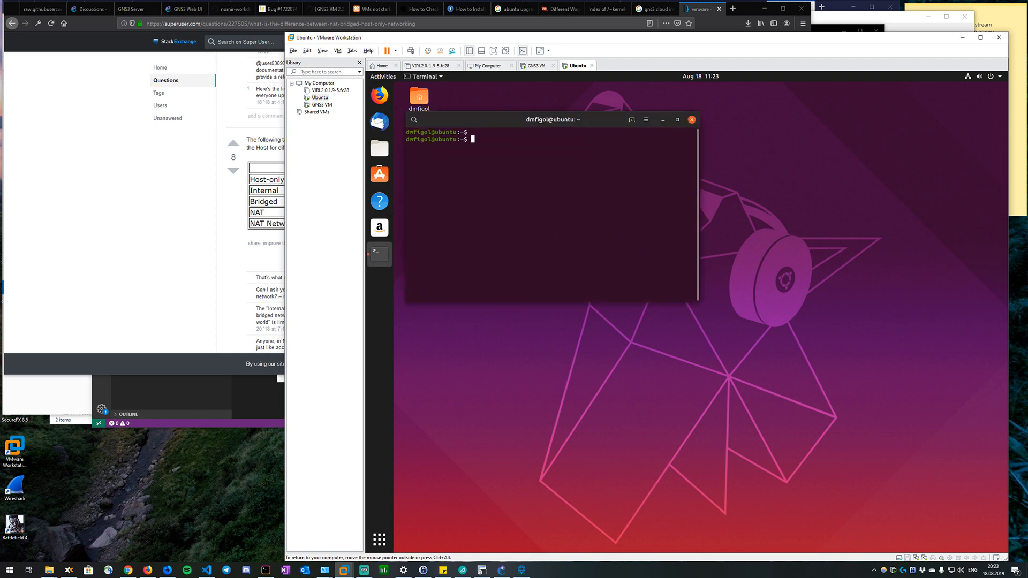
key(Return)
text(ip a)
key(Return)
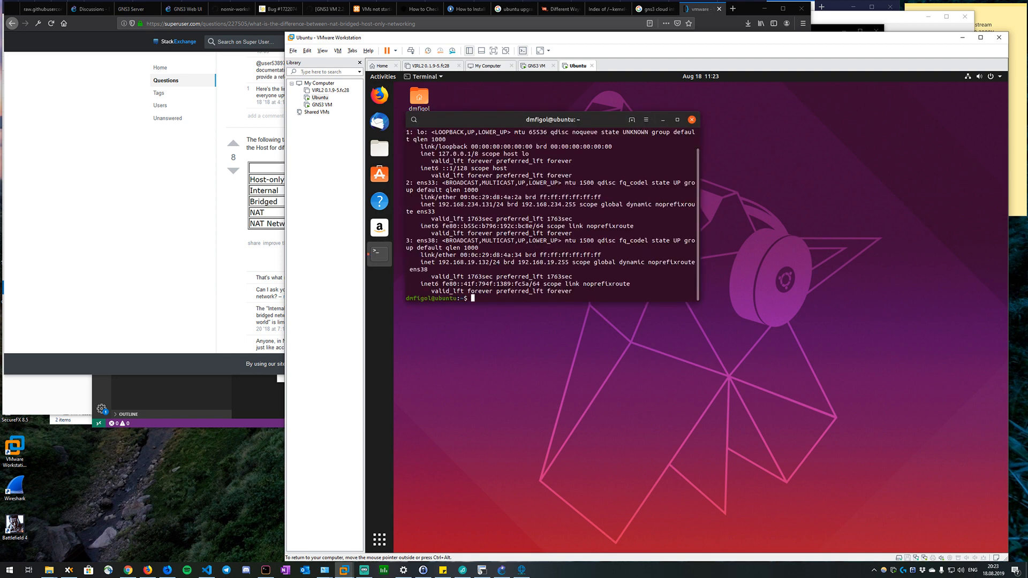
List the netplan configuration file in /etc/netplan/ with ls -la.
text(ls -la /etc/net)
key(Tab)
key(Tab)
key(Tab)
key(Tab)
text(p)
key(Tab)
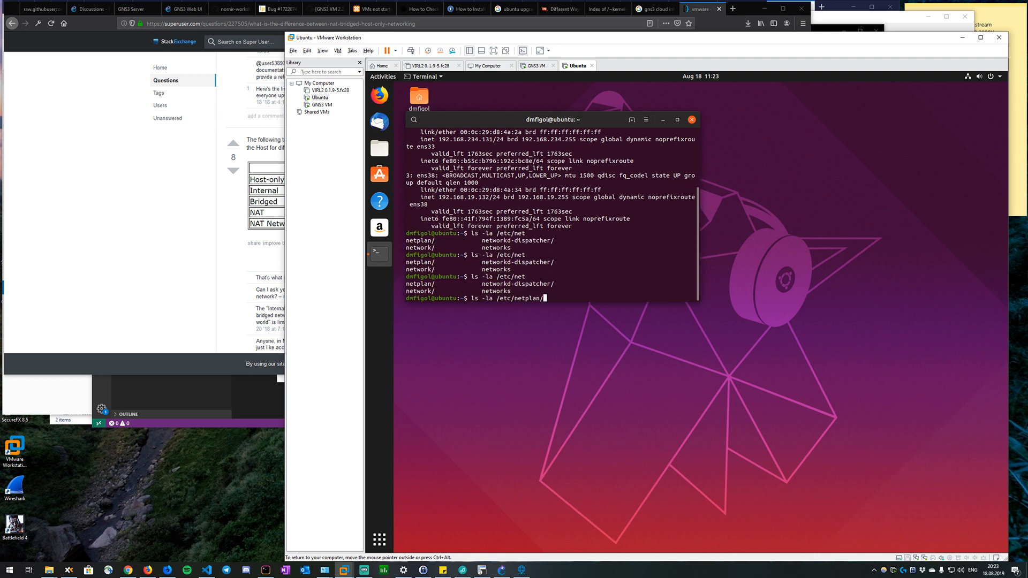
key(Tab)
key(Return)
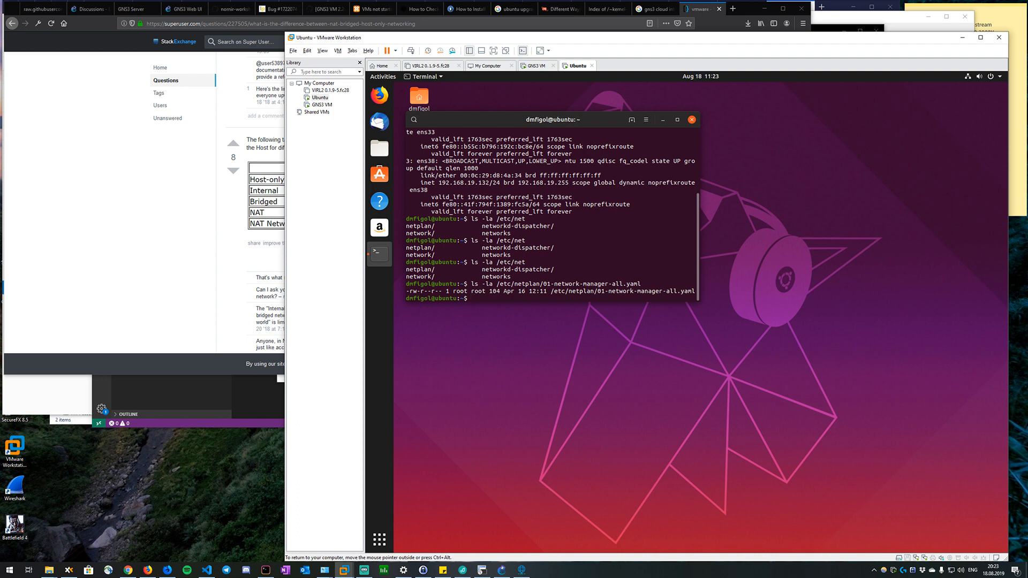
Print /etc/netplan/01-network-manager-all.yaml with cat and check which renderer it specifies.
key(Up)
key(Home)
key(Right)
key(Right)
key(Right)
key(Right)
key(Right)
key(Right)
key(BackSpace)
key(BackSpace)
key(BackSpace)
key(BackSpace)
key(BackSpace)
key(BackSpace)
text(CAT)
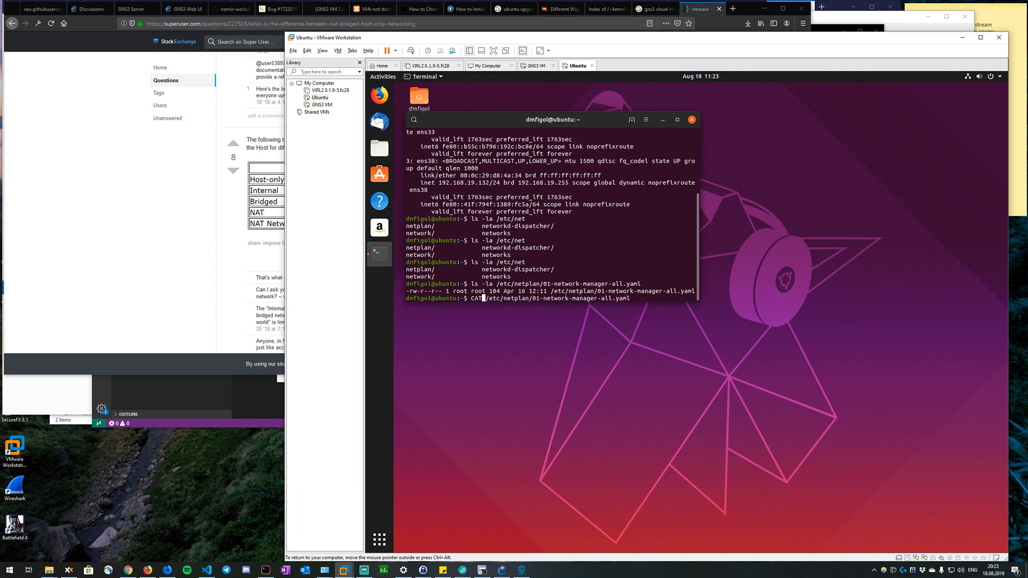
key(Return)
key(Up)
key(Home)
key(Right)
key(Right)
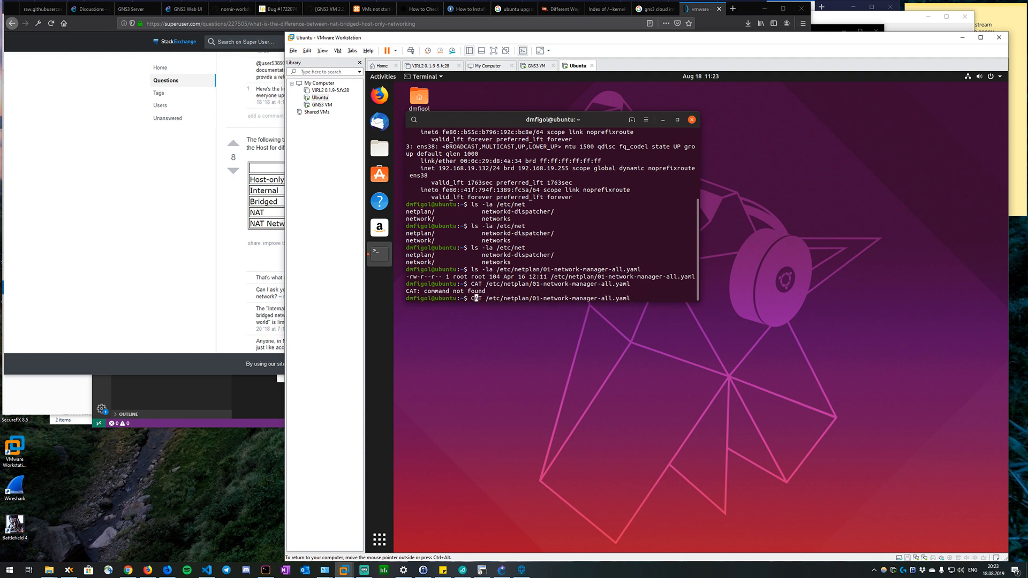
key(BackSpace)
key(BackSpace)
key(BackSpace)
text(cat)
key(Return)
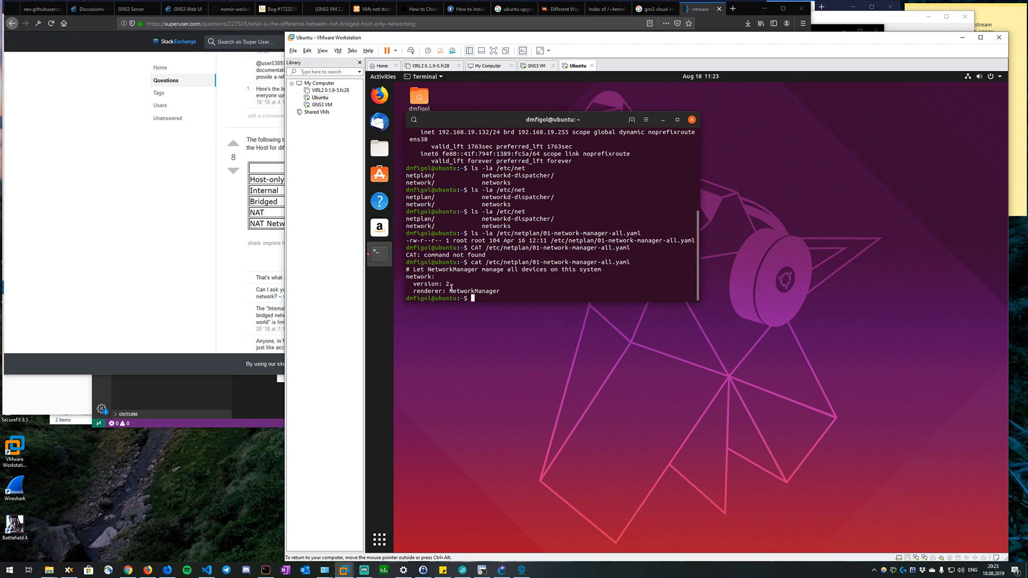
drag(451, 290, 479, 290)
In the wired settings of Ethernet (ens38), set the IPv4 method to Manual with address 192.168.19.30.
click(965, 79)
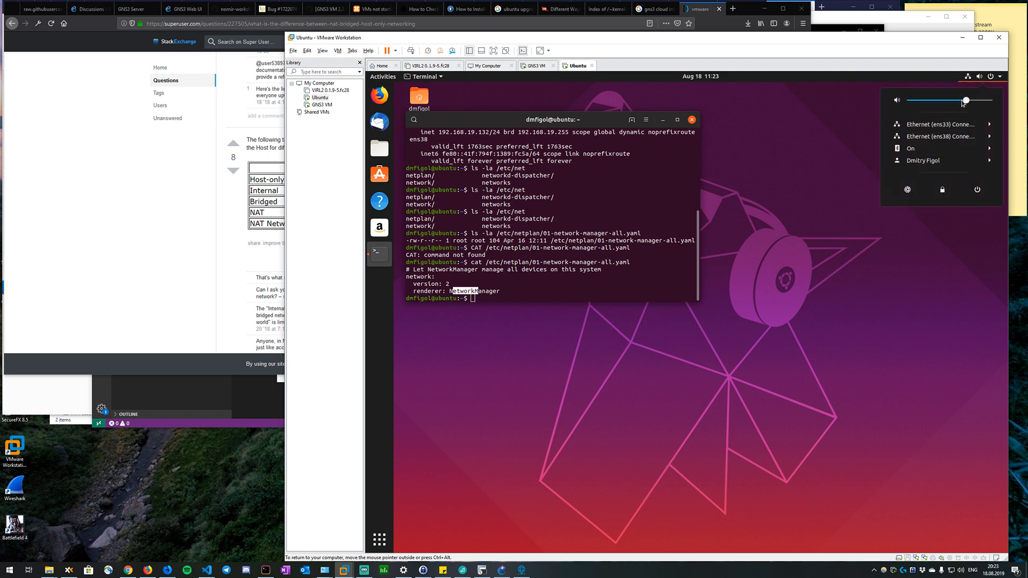
click(964, 138)
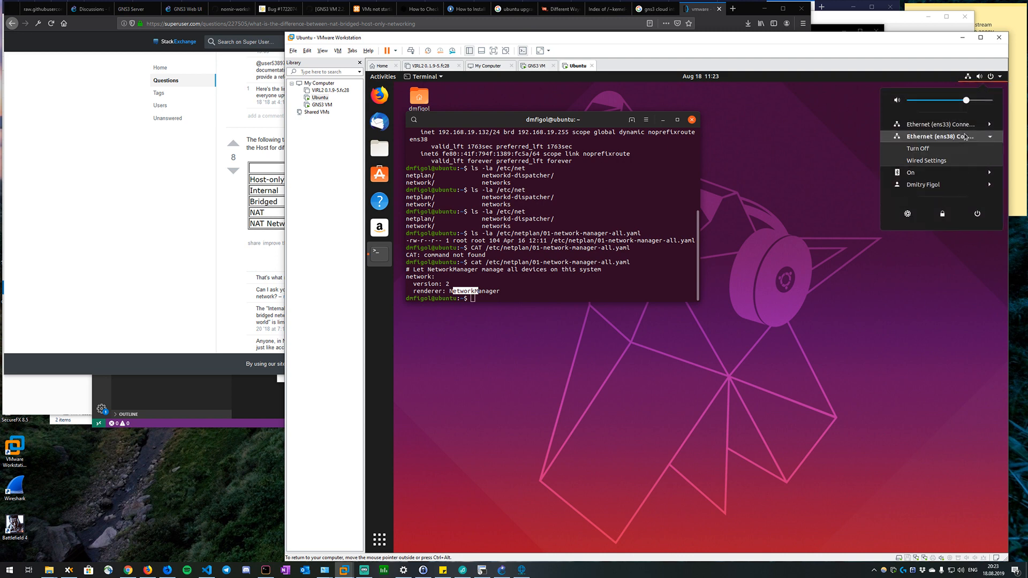
click(934, 161)
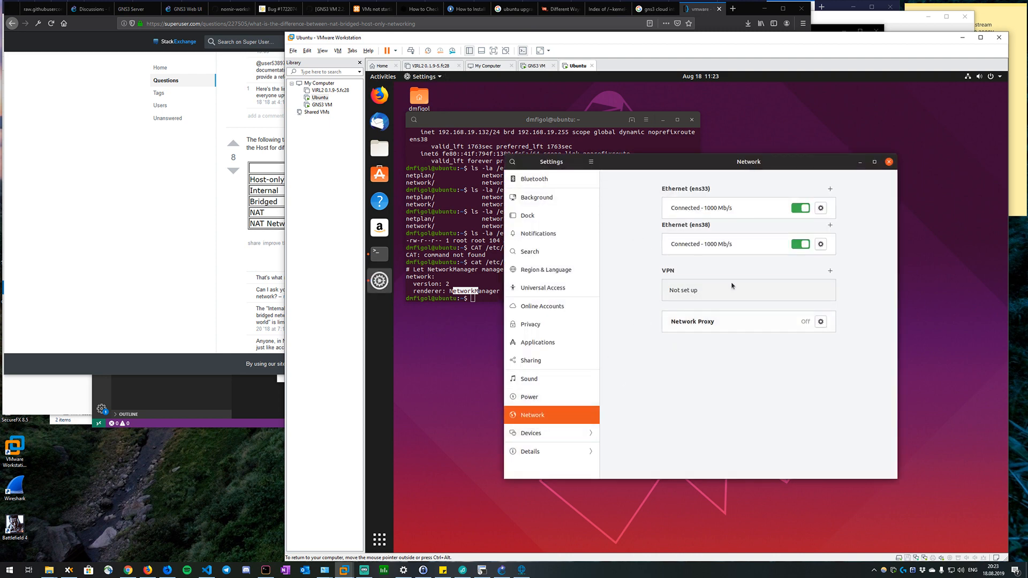
click(821, 244)
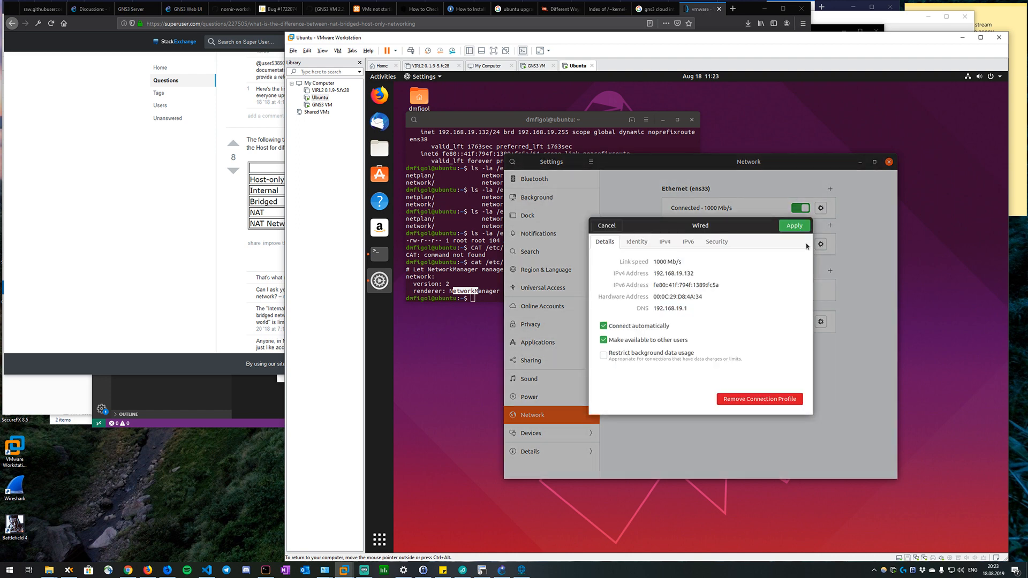
click(670, 244)
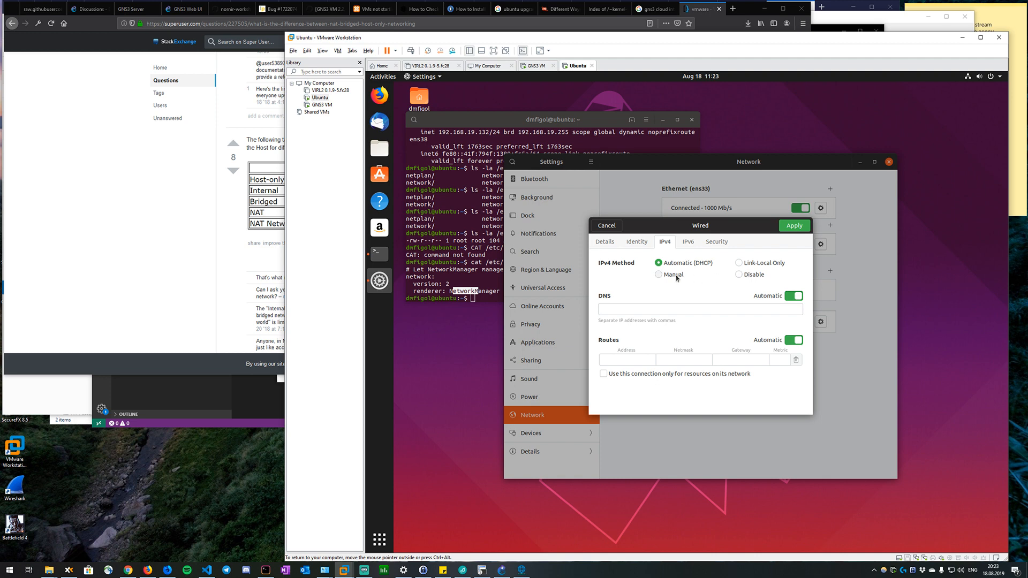
click(675, 276)
text(192.16)
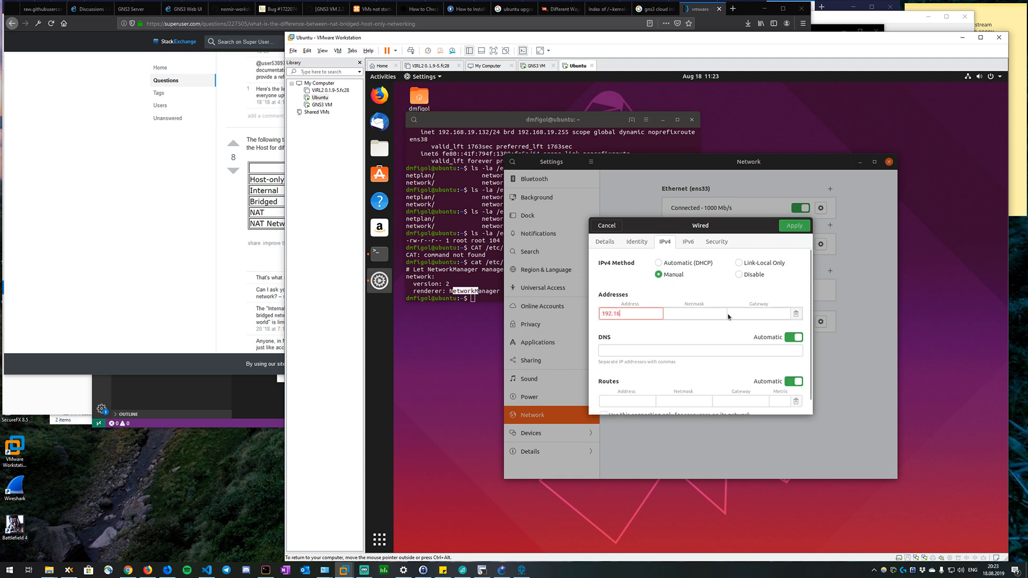
text(8.19.30)
key(Tab)
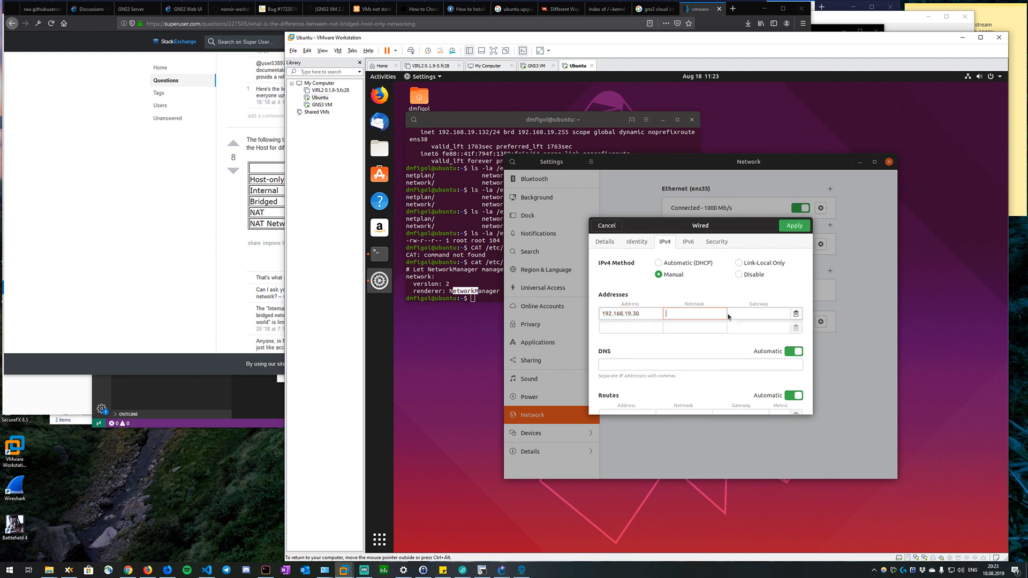
Set the ens38 netmask to 255.255.255.0 and its gateway to 192.168.19.1.
text(255.255.255.0)
key(Tab)
text(1)
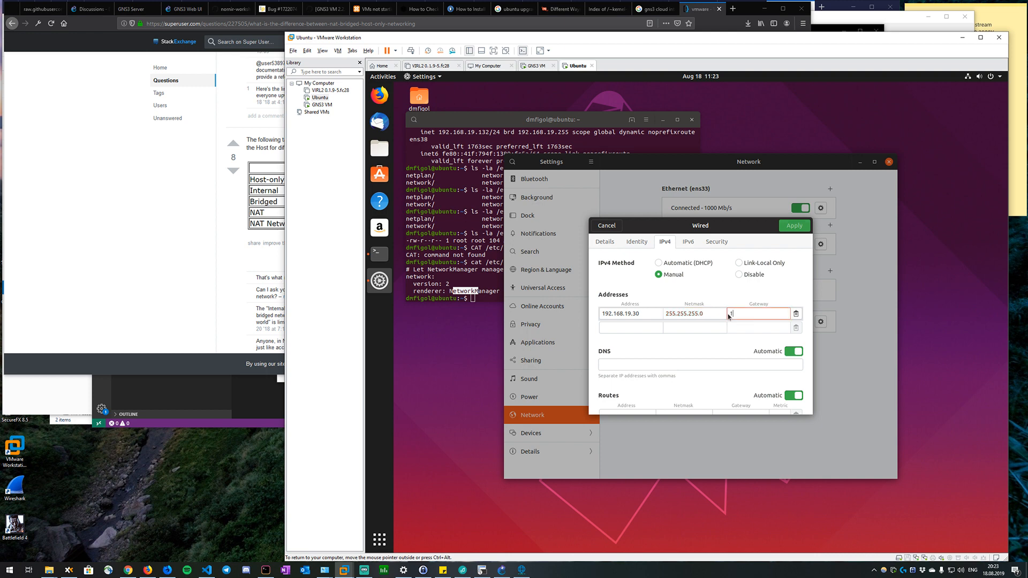
text(92.168.19.1)
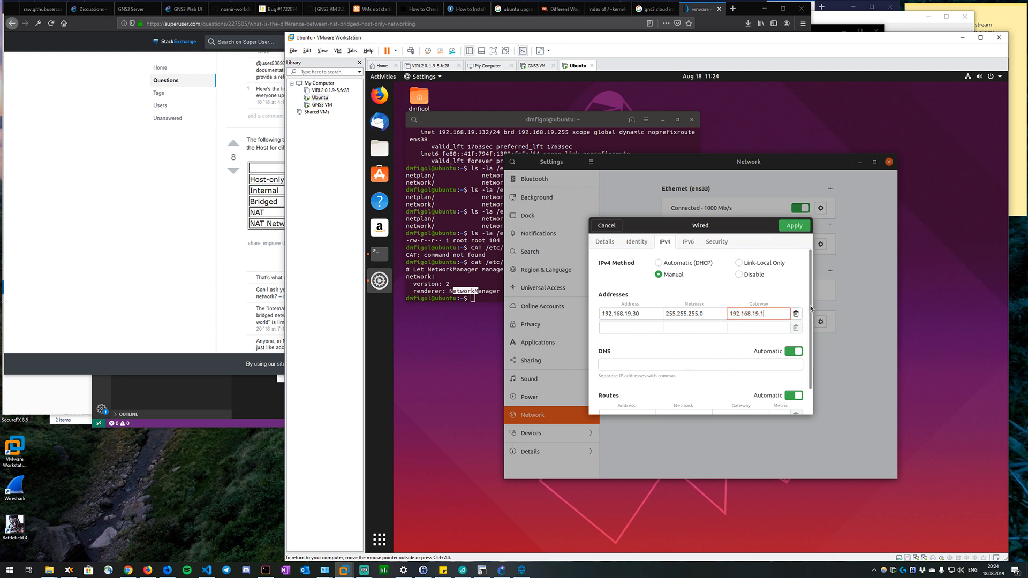
Turn off automatic DNS and automatic routes for ens38 and apply the IPv4 settings.
scroll(811, 344, down, 1)
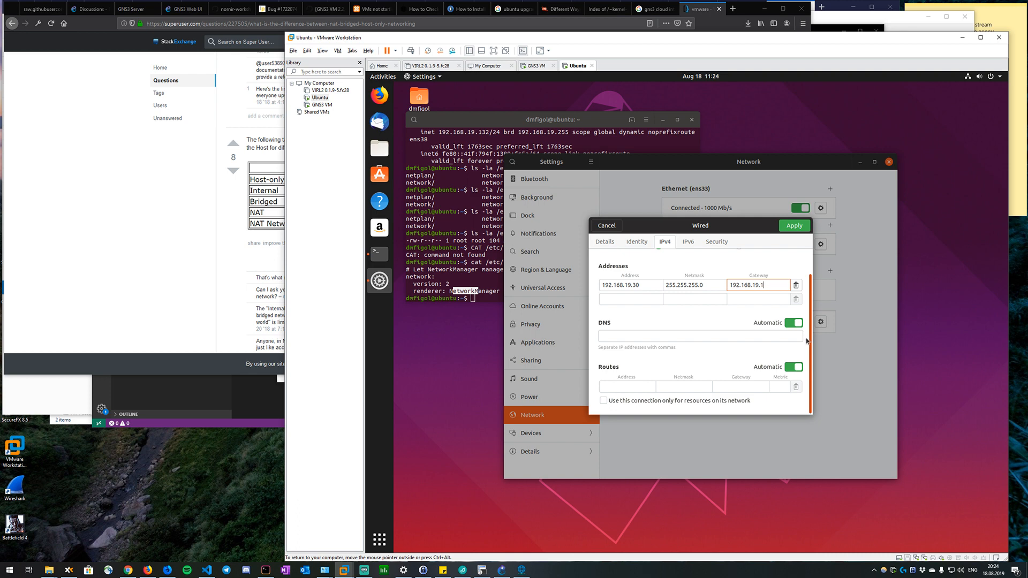
scroll(805, 341, up, 1)
click(791, 341)
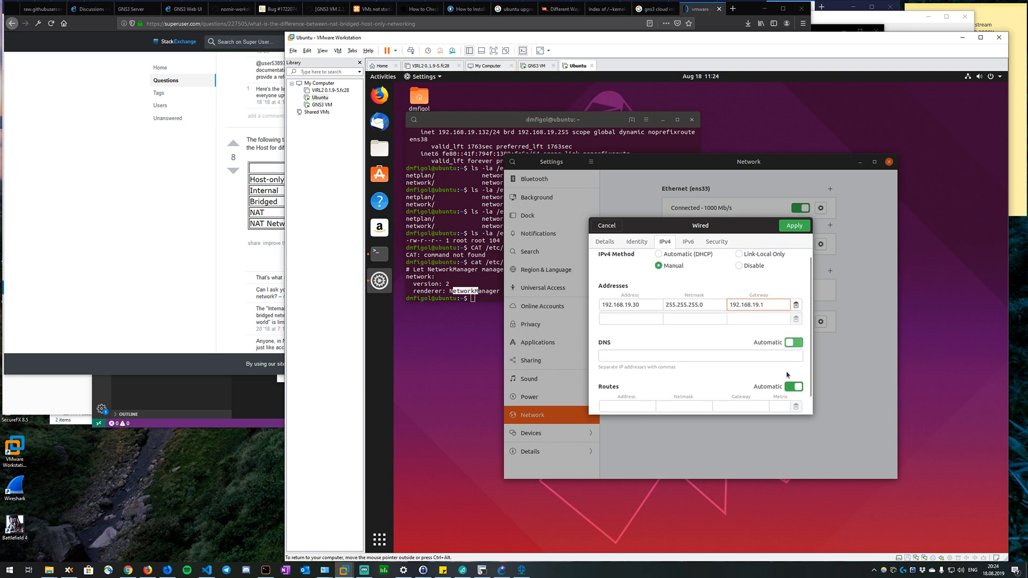
click(793, 387)
scroll(748, 381, down, 1)
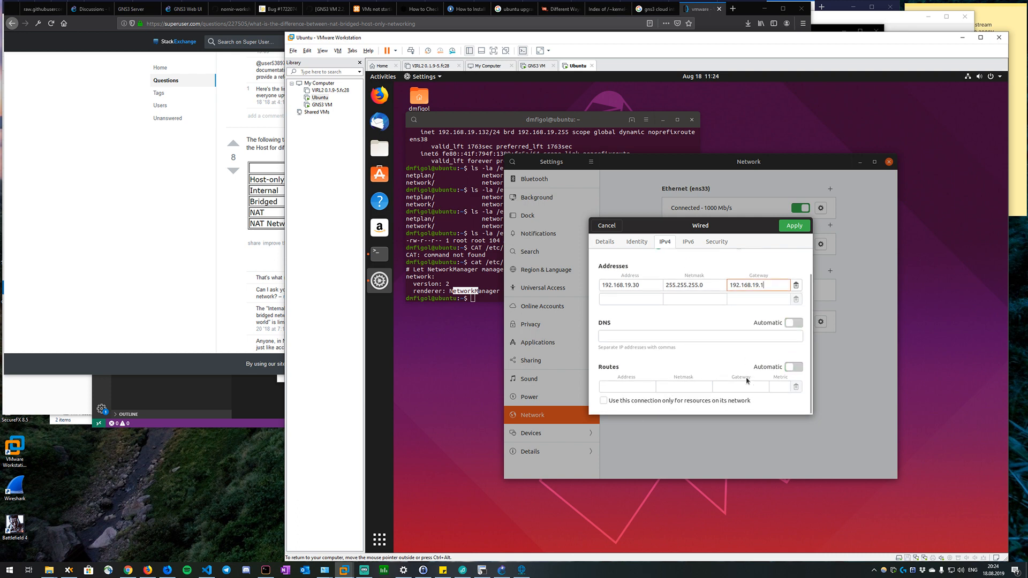
scroll(750, 353, up, 1)
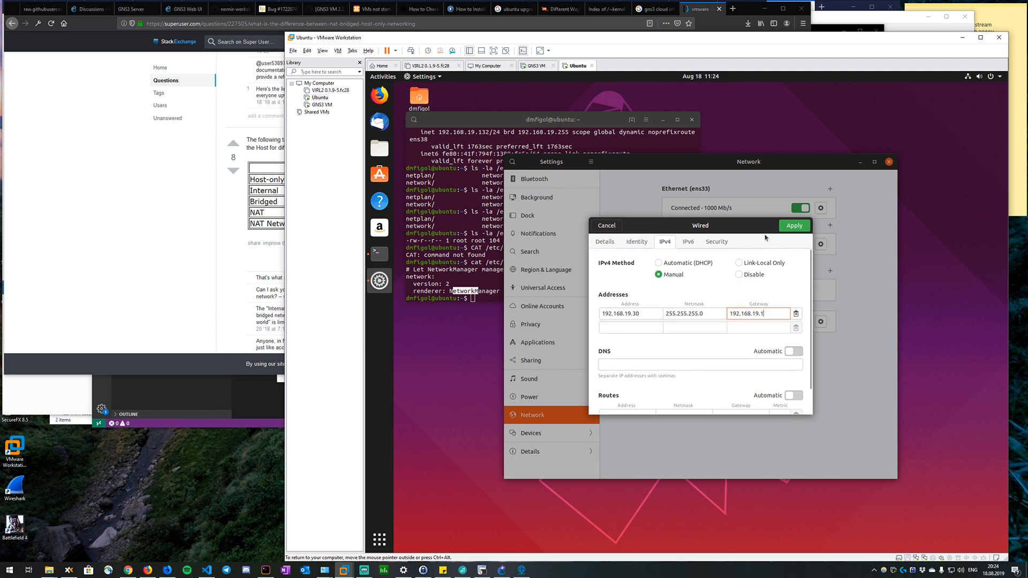
click(795, 225)
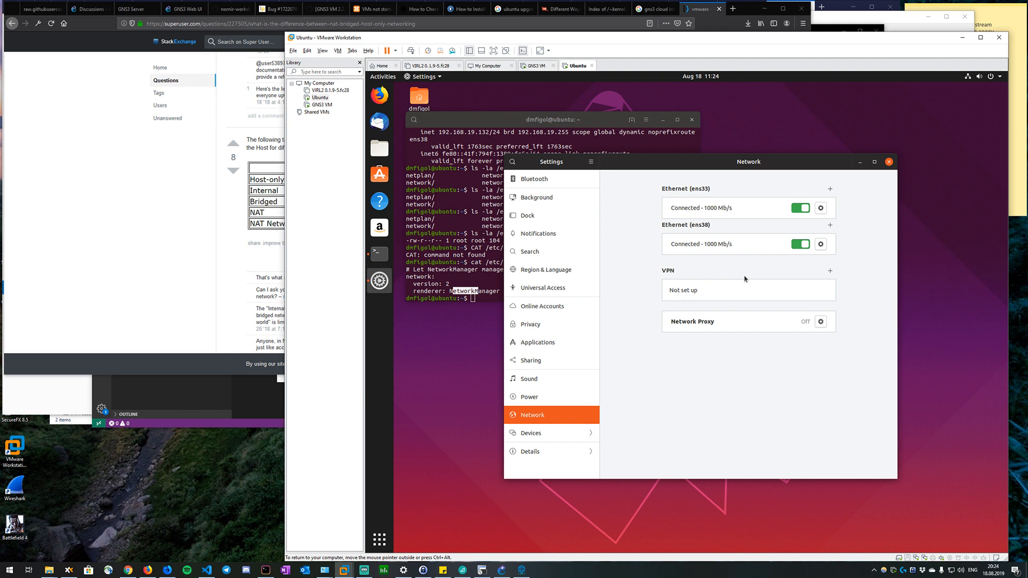
Check the Ethernet (ens33) connection details and list the interface addresses again in the terminal with ip a.
click(821, 208)
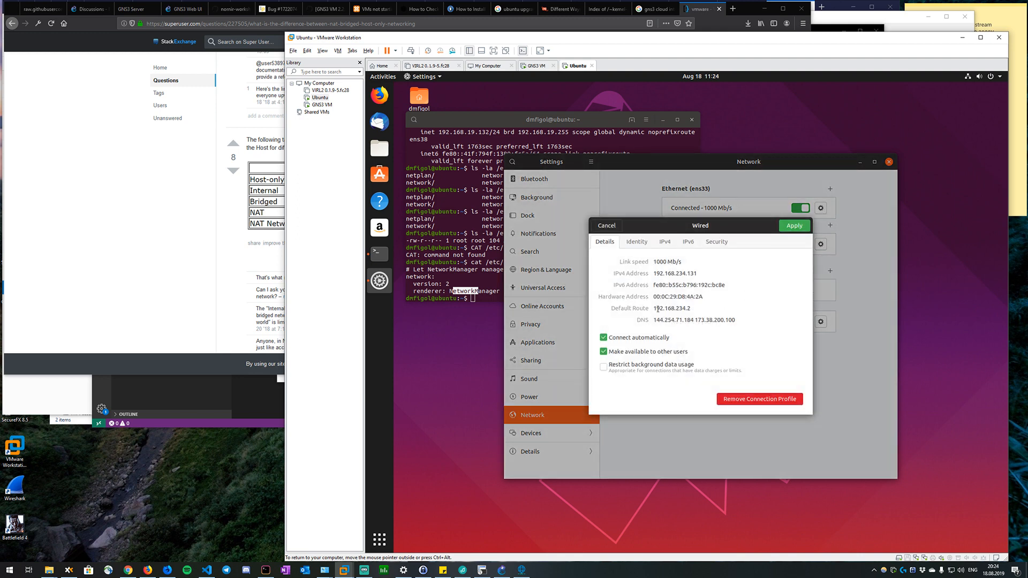
click(796, 226)
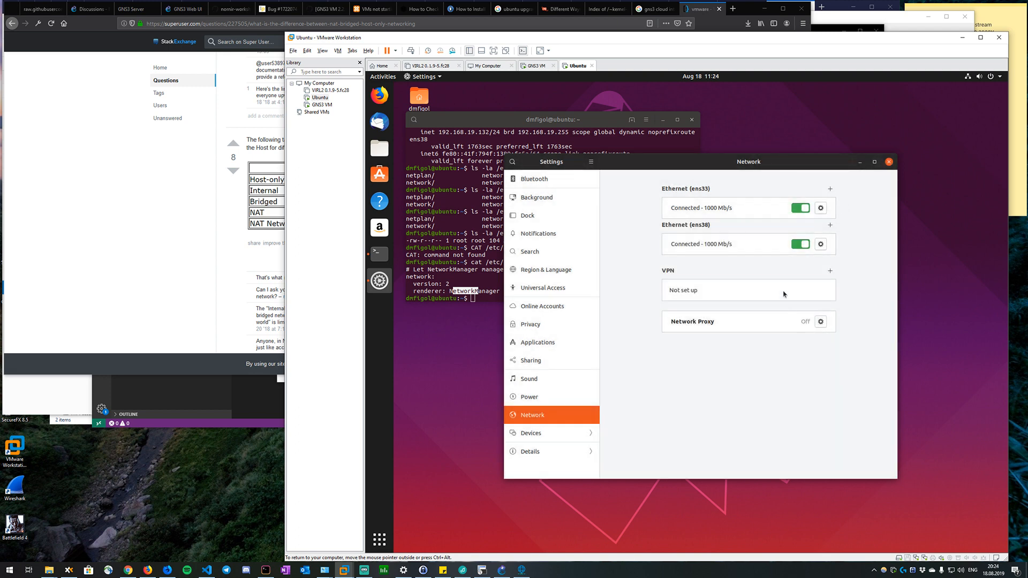
click(468, 256)
text(ip a)
key(Return)
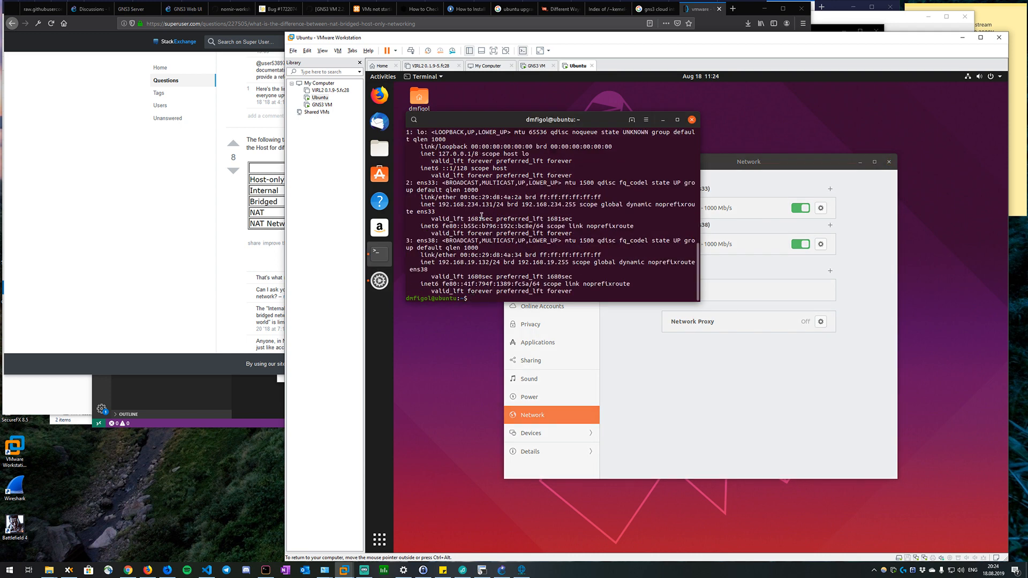
Ping 192.168.19.129 from the Ubuntu terminal and stop after a few replies.
text(ping 192.168.19.129)
key(Return)
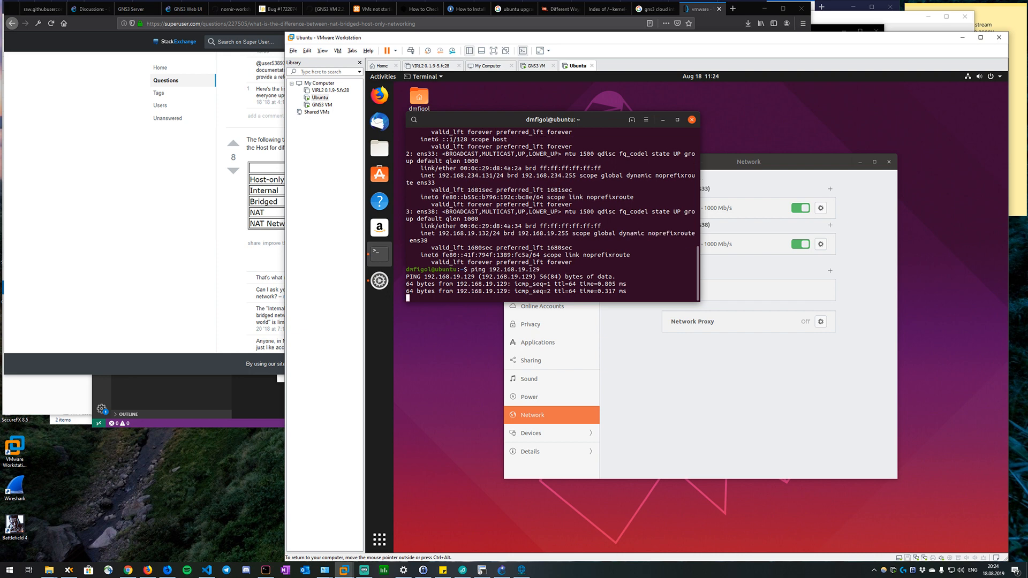
key(ctrl+c)
Ping 192.168.19.101 from the Ubuntu terminal and stop after a few replies.
key(Up)
key(BackSpace)
key(BackSpace)
text(01)
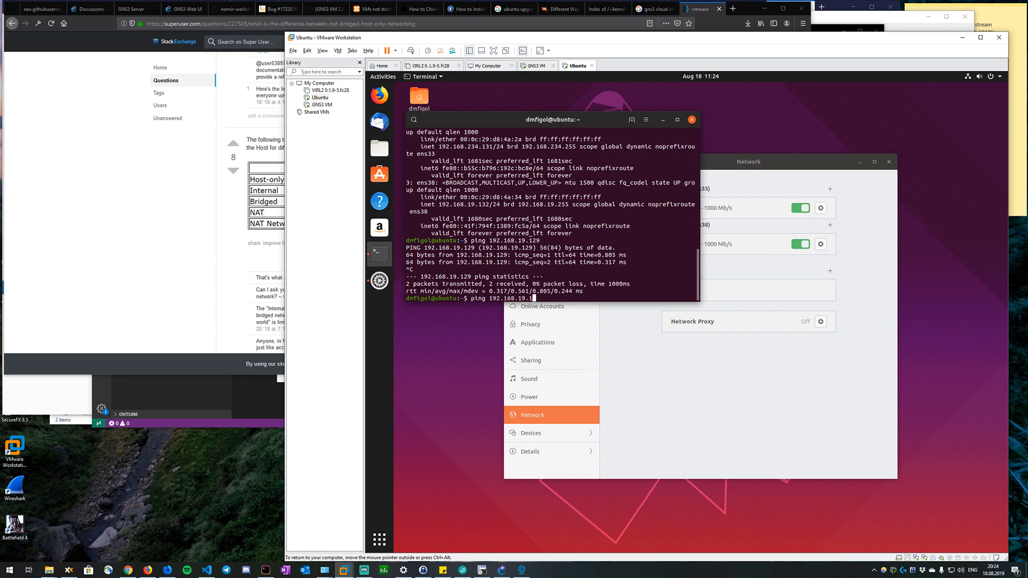
key(Return)
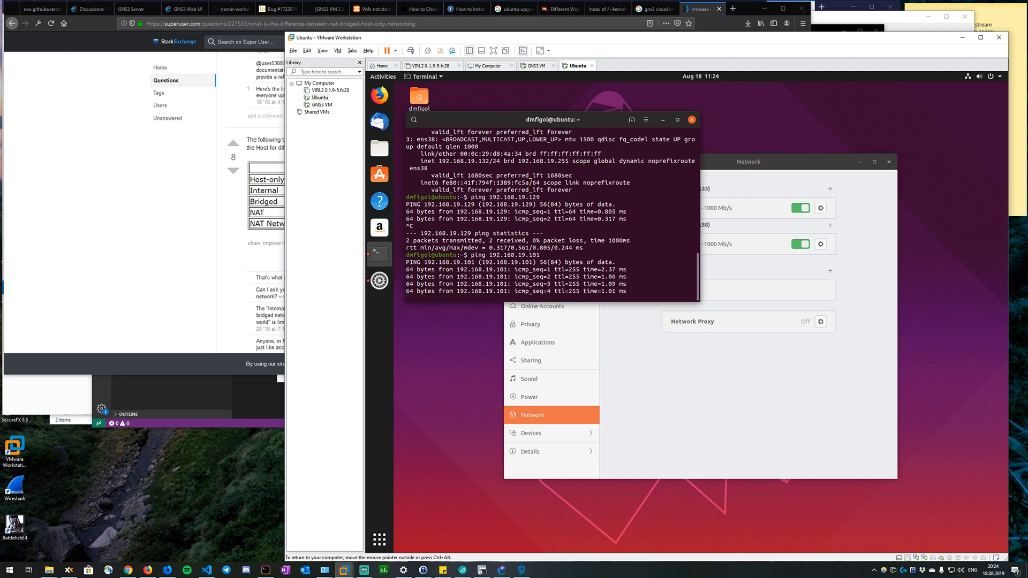
key(ctrl+c)
Ping 192.168.19.102 from the Ubuntu terminal and stop after a few replies.
key(Up)
key(BackSpace)
text(2)
key(Return)
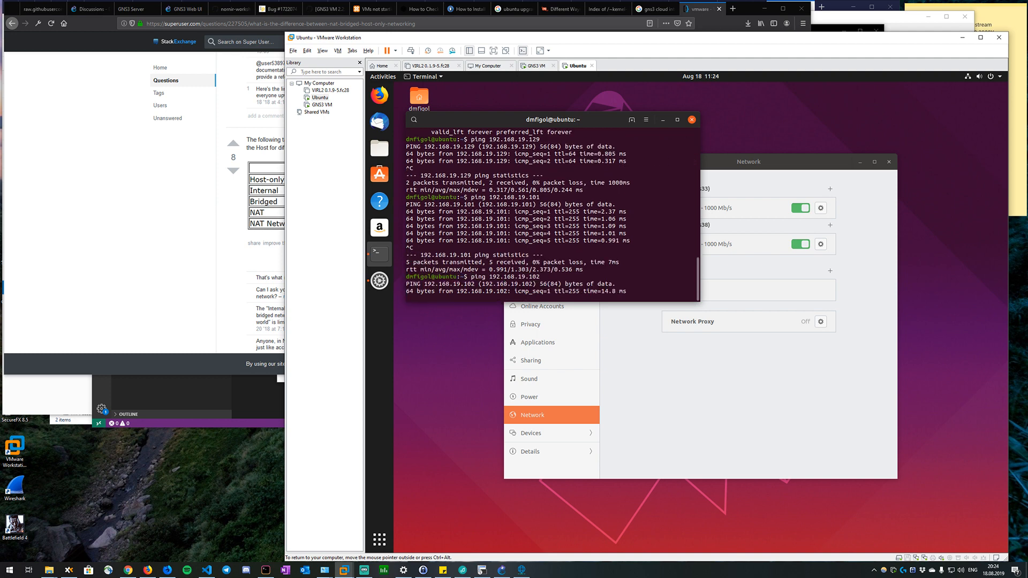
key(ctrl+c)
Switch to R1's console session in SecureCRT and enter global configuration mode with conf t.
text(sh)
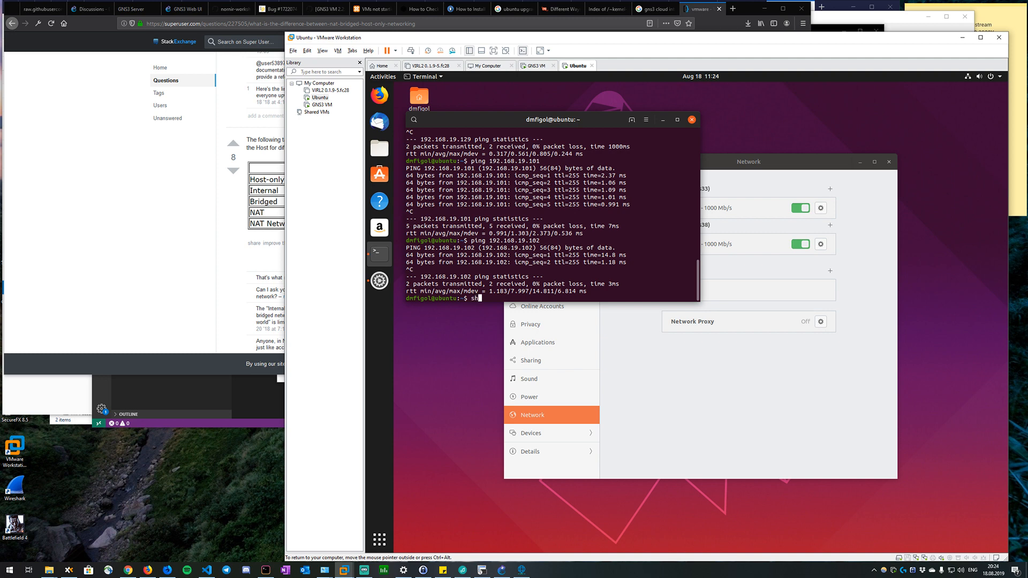
click(482, 570)
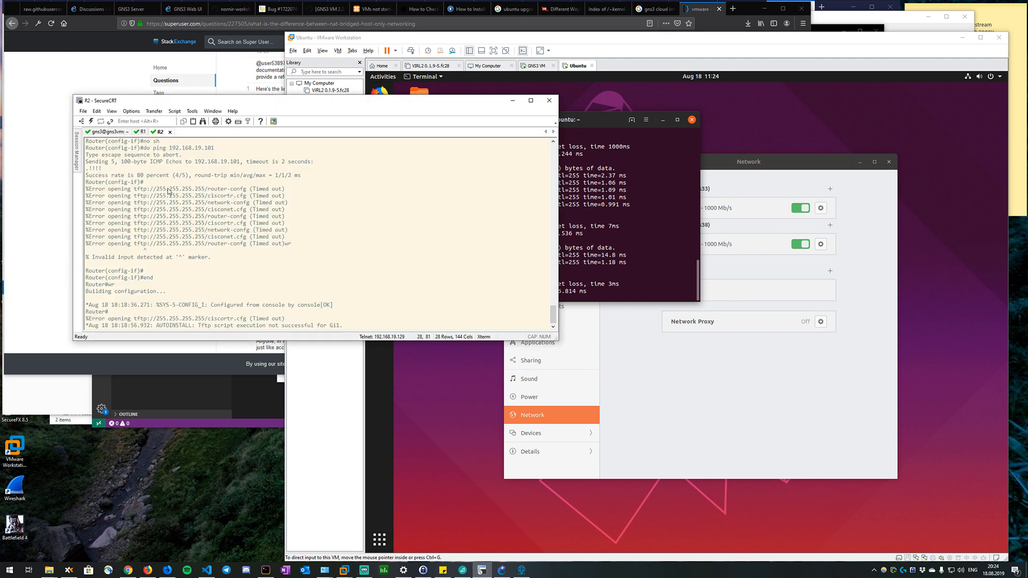
click(141, 131)
key(Return)
key(Return)
key(Return)
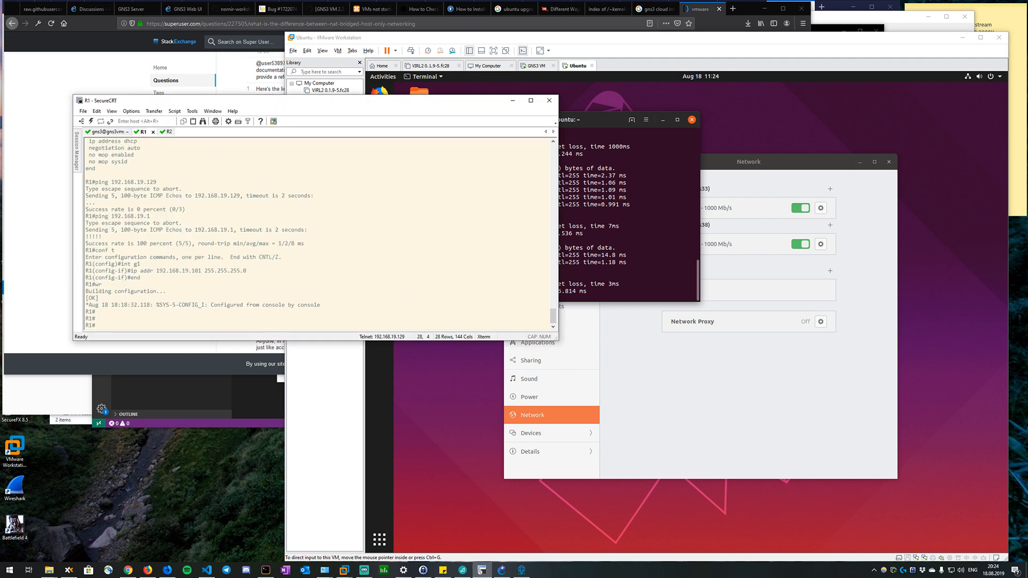
key(Return)
text(conf t)
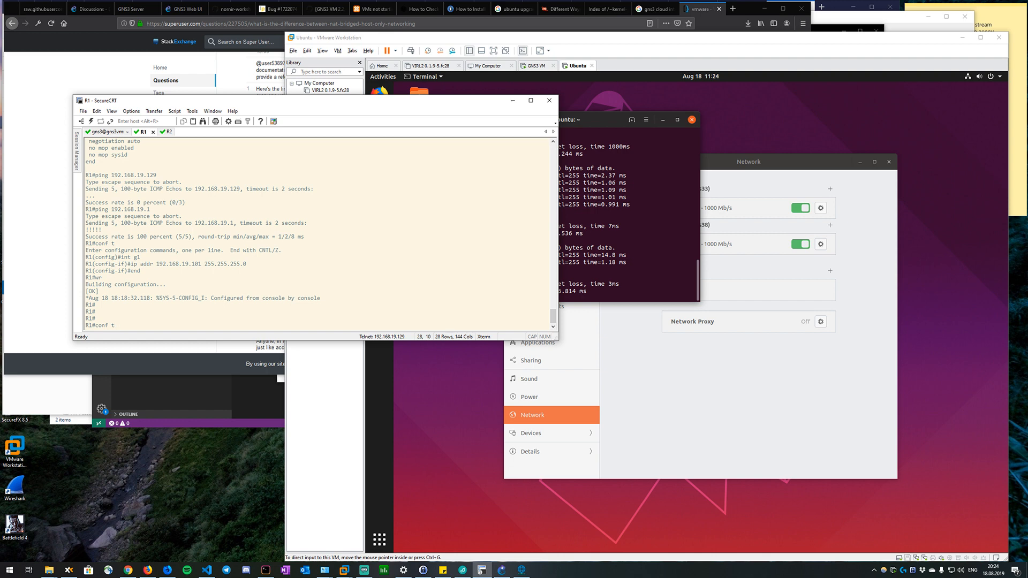
key(Return)
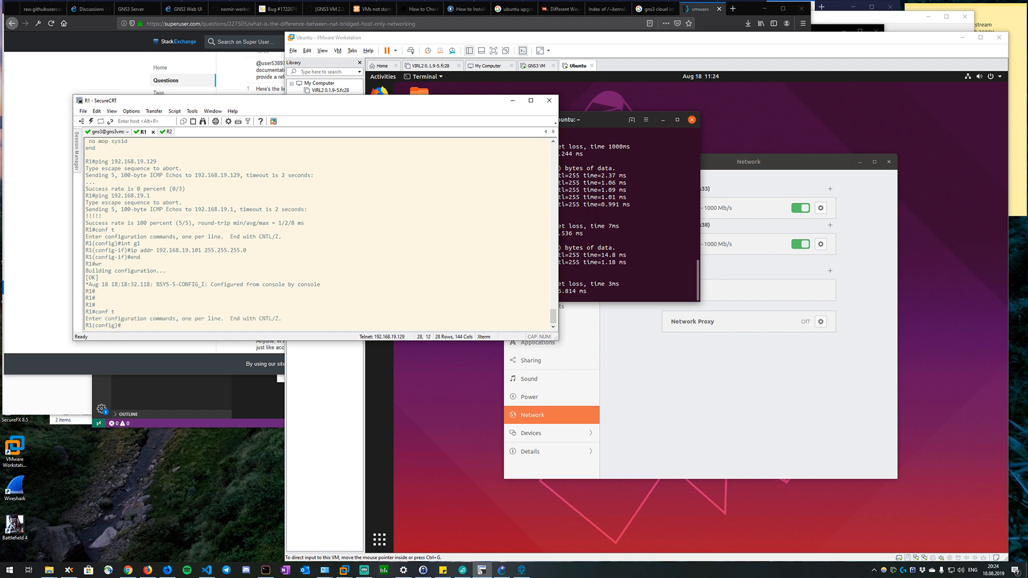
text(ip doma)
key(Tab)
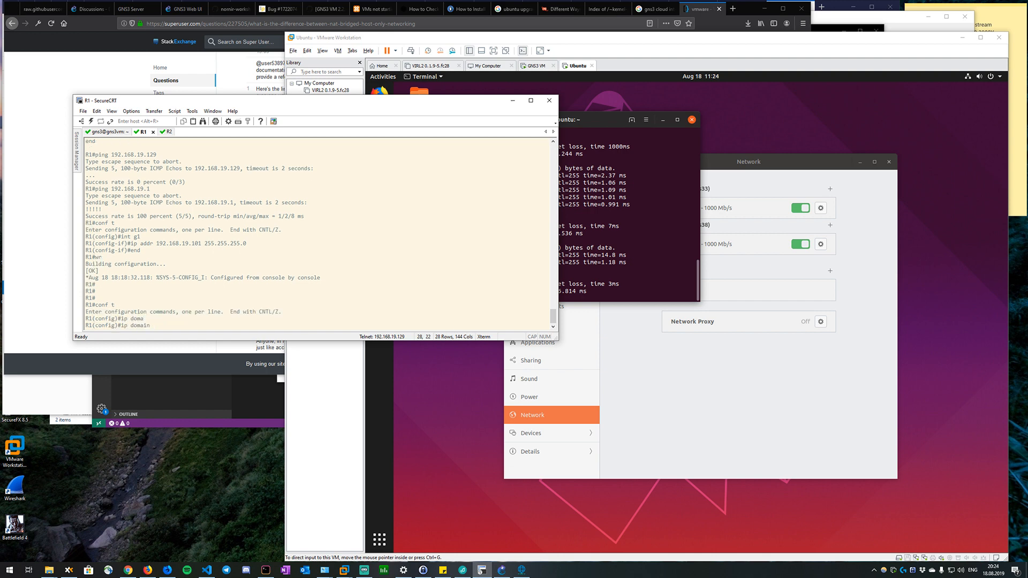
text(na)
key(BackSpace)
key(BackSpace)
key(BackSpace)
text(-name)
key(Tab)
key(Tab)
key(Tab)
key(Tab)
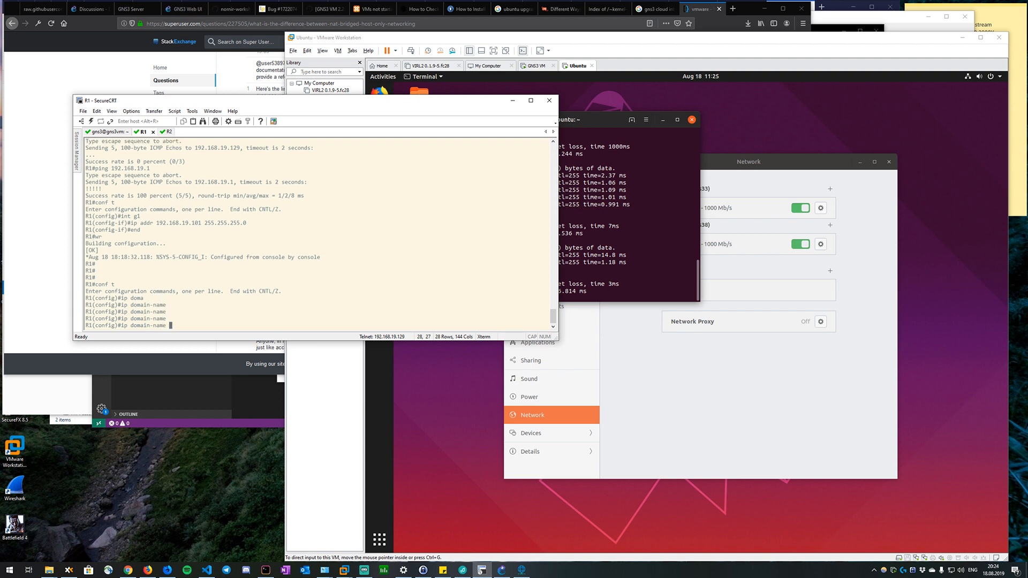
key(BackSpace)
key(BackSpace)
key(BackSpace)
key(BackSpace)
key(BackSpace)
key(BackSpace)
key(BackSpace)
key(BackSpace)
key(BackSpace)
key(BackSpace)
key(BackSpace)
key(BackSpace)
key(BackSpace)
key(BackSpace)
key(BackSpace)
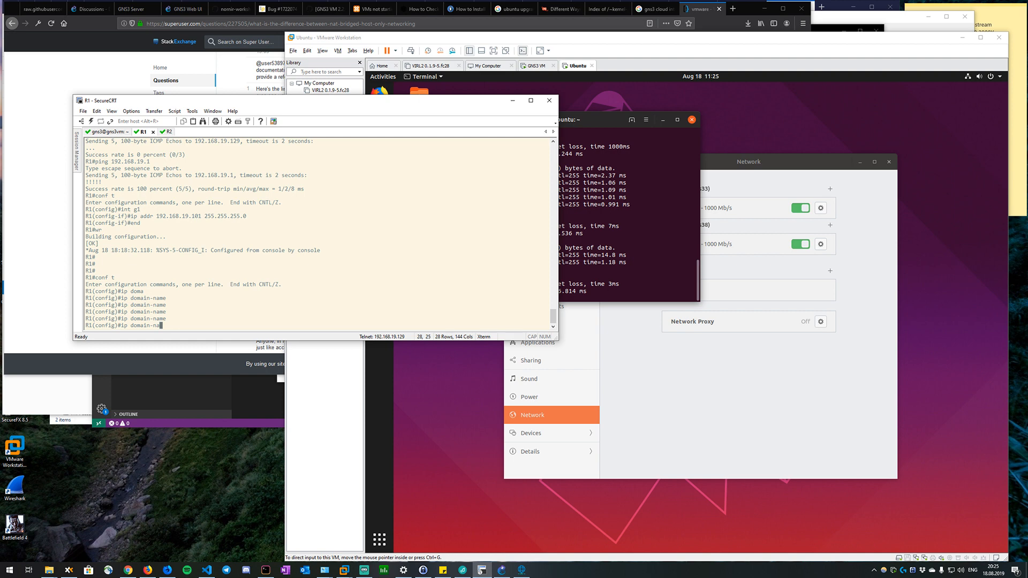
List the ip domain options on R1 and set the default domain name to dmfigol.lab.
text(ip do)
key(Tab)
text(main)
key(Tab)
text(?)
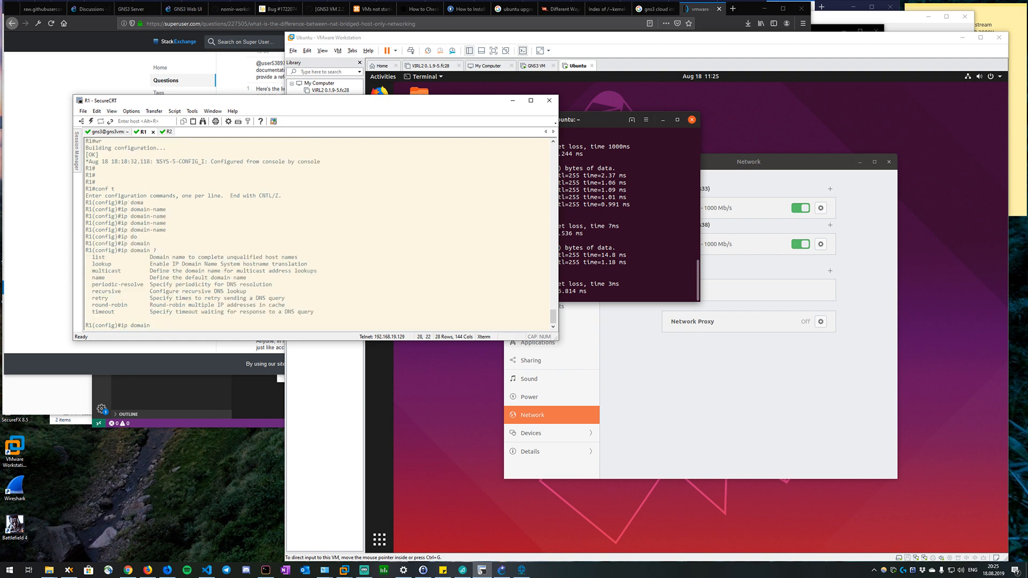
text(name)
text(lo)
key(BackSpace)
key(BackSpace)
text(dmfigol.m)
key(BackSpace)
text(lab)
key(Return)
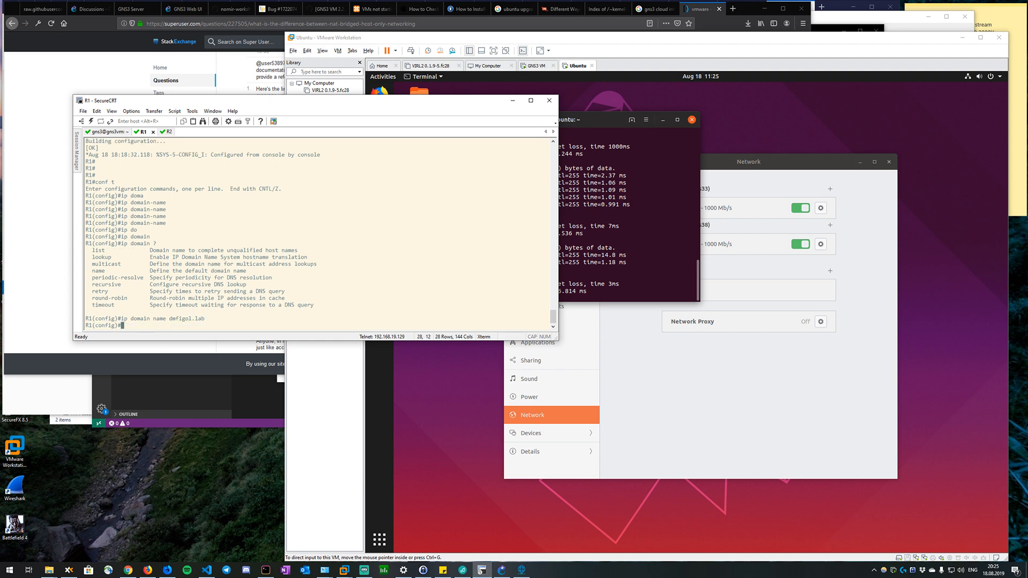
Set R1's SSH version to 2 with ip ssh ver 2.
text(cr)
key(BackSpace)
key(BackSpace)
text(ip ssh ver 2)
key(Return)
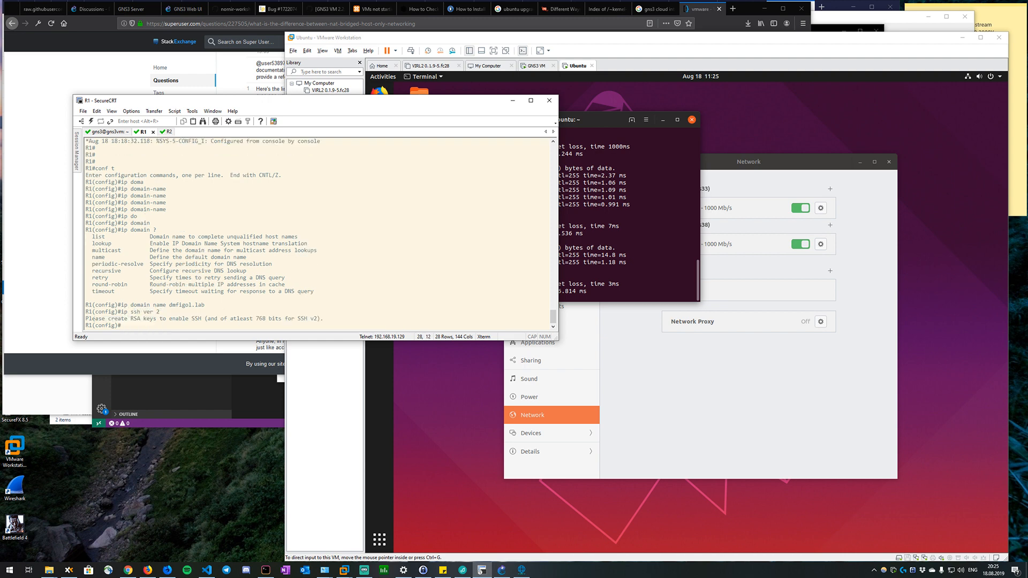
Generate an RSA key pair on R1 with a 2048-bit modulus using crypto key gen rsa.
text(crypto key gen rsa mod 2048)
key(Return)
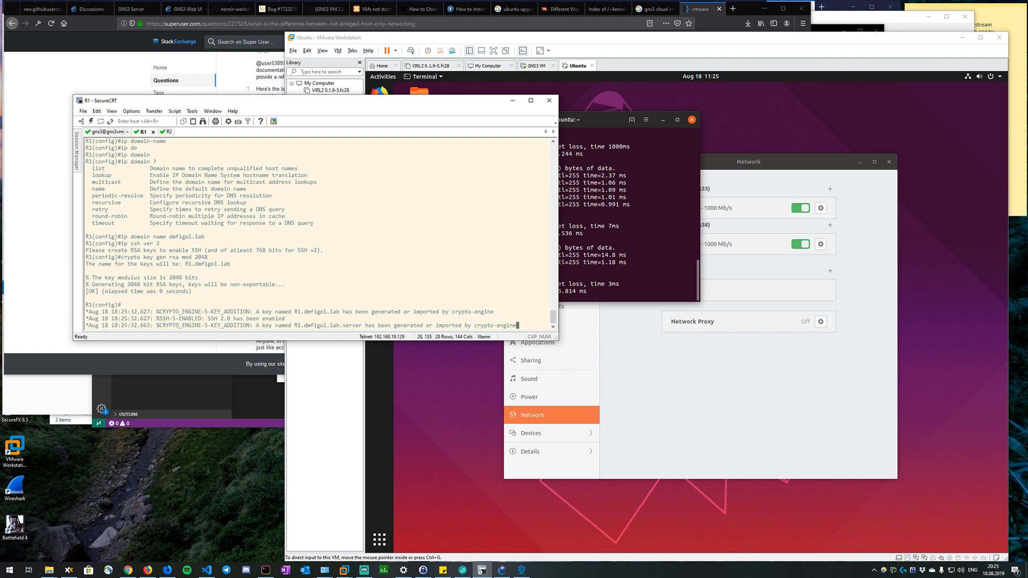
Create the local user cisco on R1 and enter the account password in the username command.
text(username cisco )
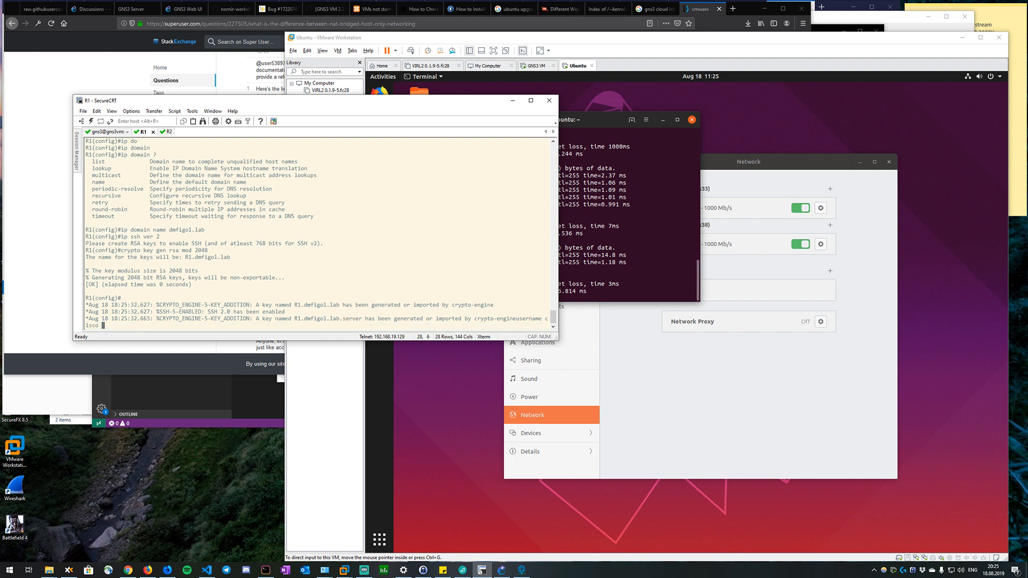
text(password cisco)
key(Return)
Try to open R1's VTY line configuration with login vty 0 15 and login vty 0 14.
text(lo)
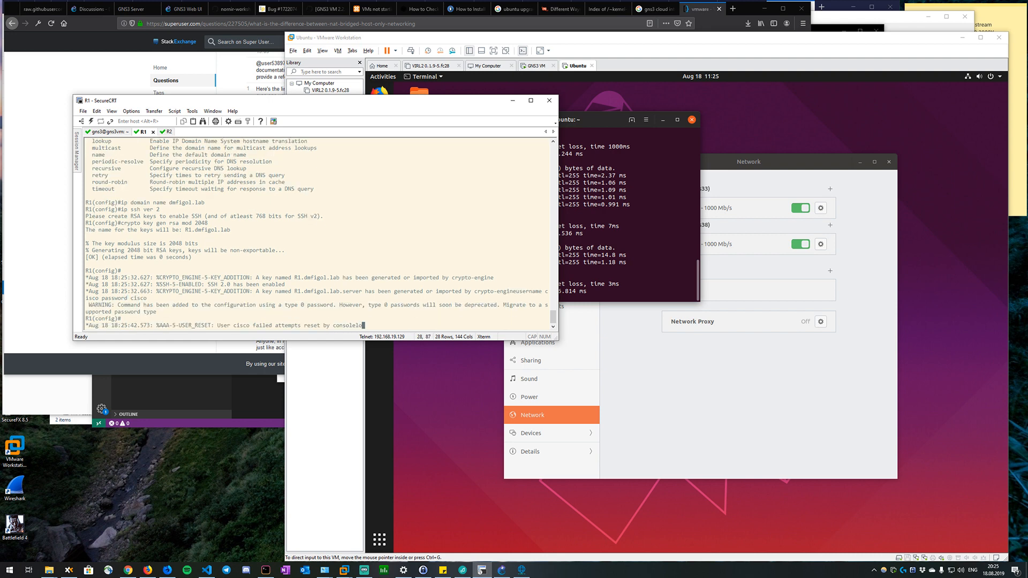
text(gin vty 0)
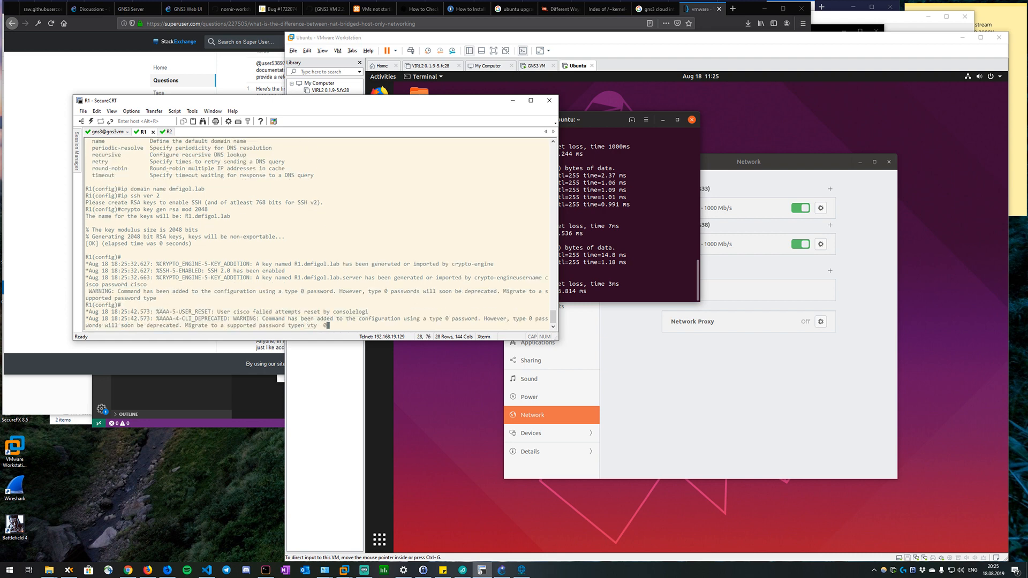
text( 15)
key(Return)
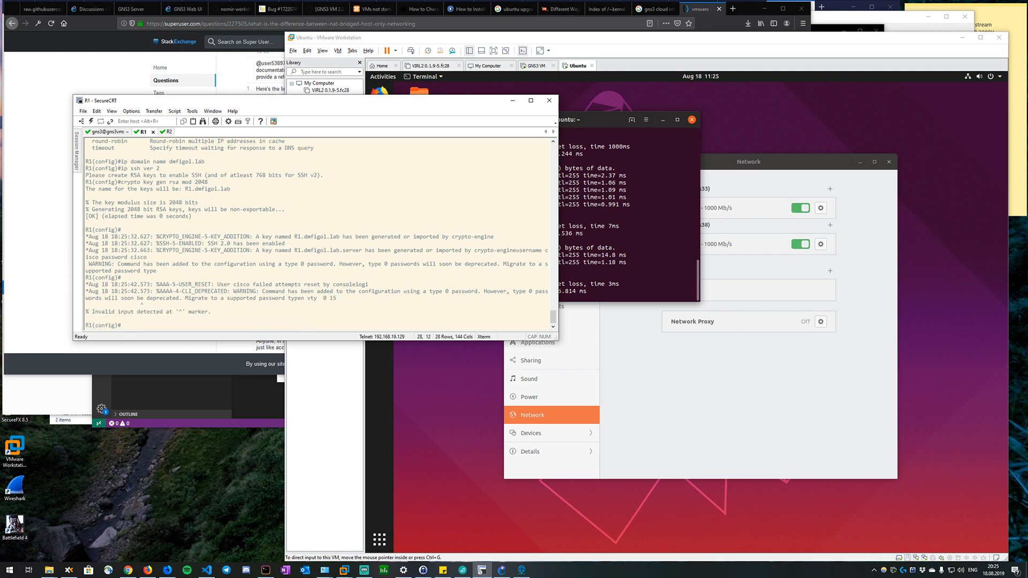
key(Up)
text(4)
key(Return)
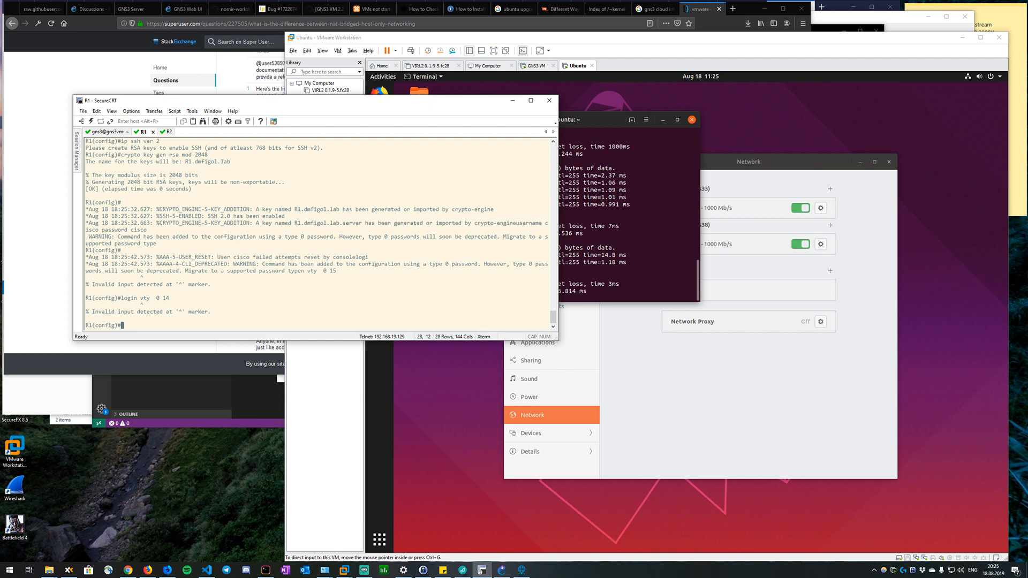
Configure R1's VTY lines 0 15 with login local and a preferred transport of none.
text(line vty 0 15)
key(Return)
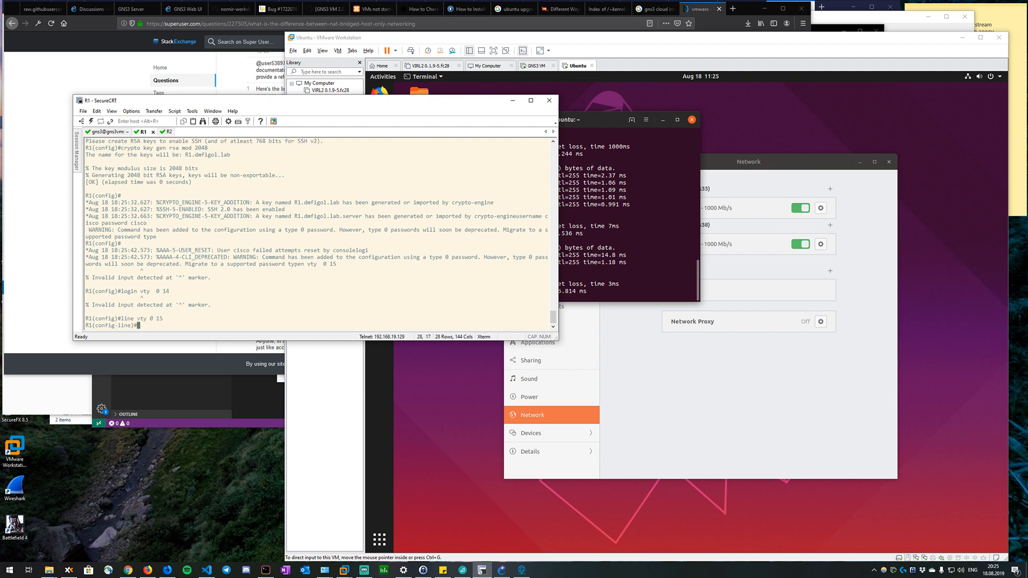
text(login local)
key(Return)
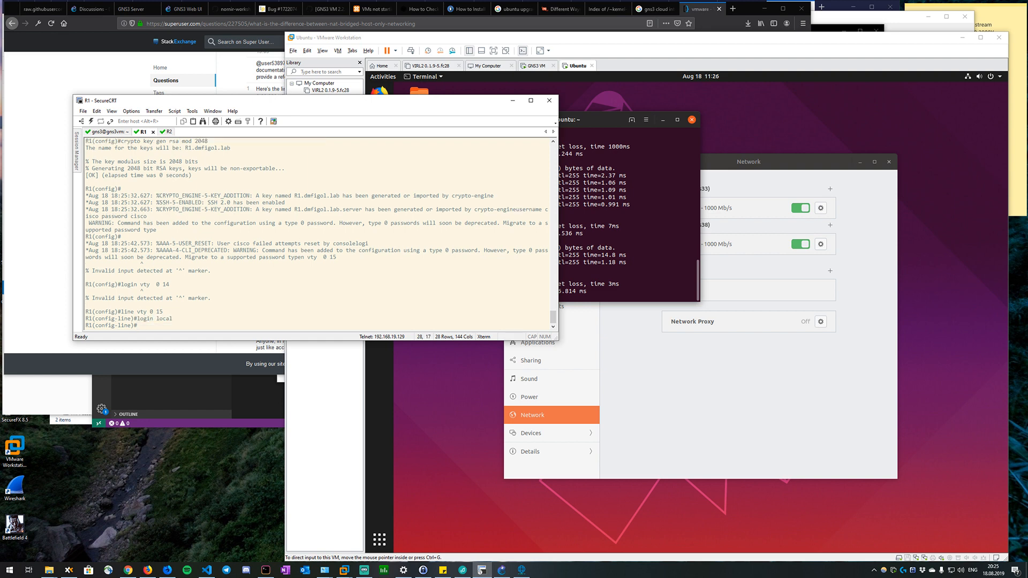
text(end)
key(BackSpace)
key(BackSpace)
key(BackSpace)
text(tran pref none)
key(Return)
Save R1's configuration from line configuration mode with do wr.
text(end)
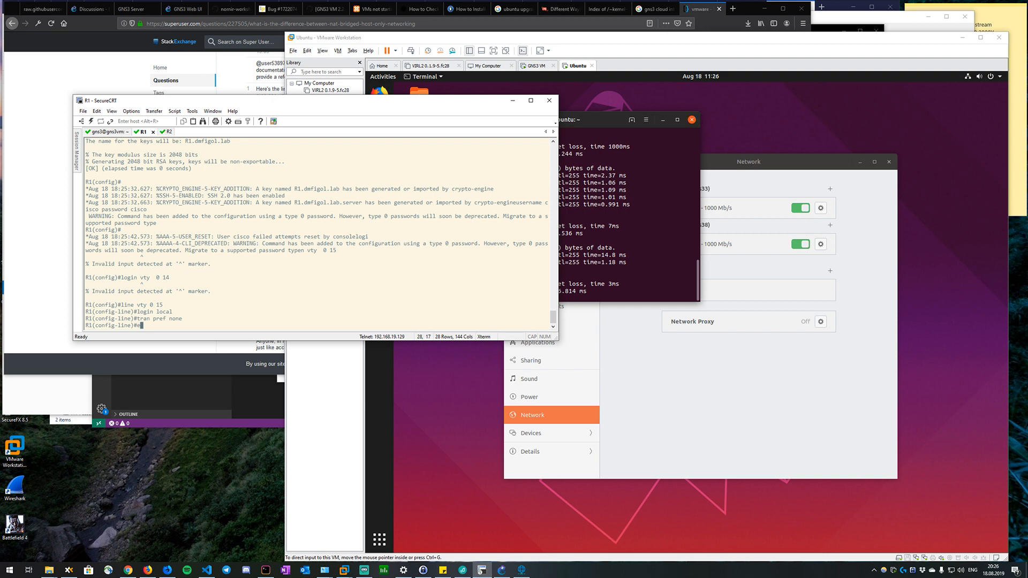
key(BackSpace)
key(BackSpace)
key(BackSpace)
text(do wr)
key(Return)
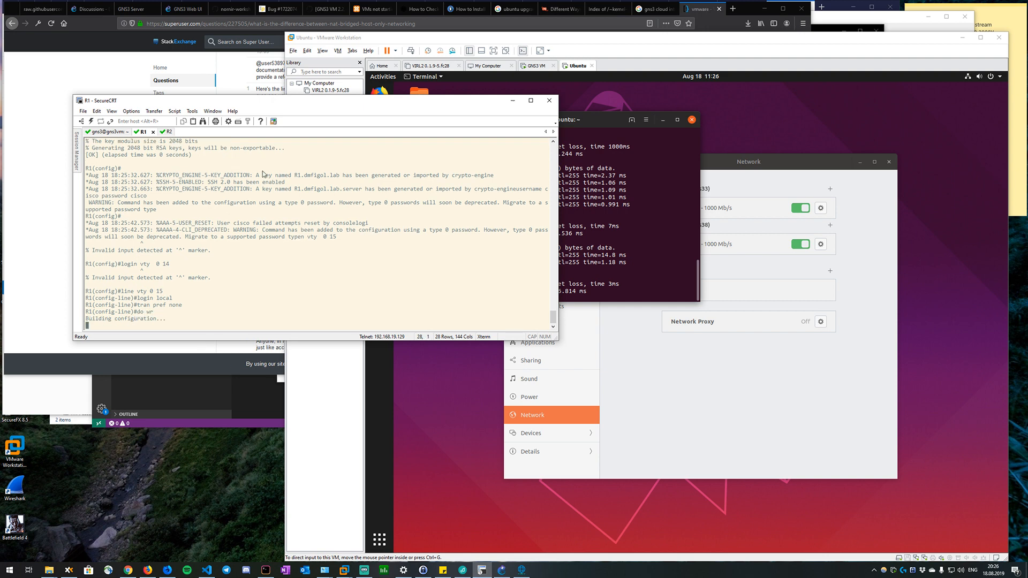
Start an SSH connection from the Ubuntu terminal to 192.168.19.101 as user cisco and accept the host key.
click(614, 219)
text(sh)
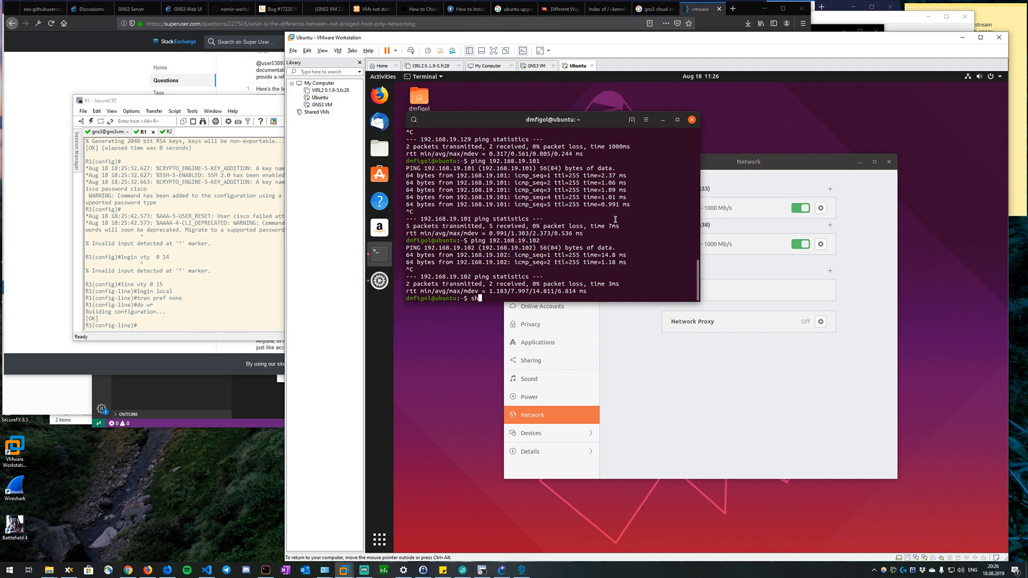
key(BackSpace)
key(BackSpace)
text(ssh cisco@192.168.19.101)
key(Return)
text(yes)
key(Return)
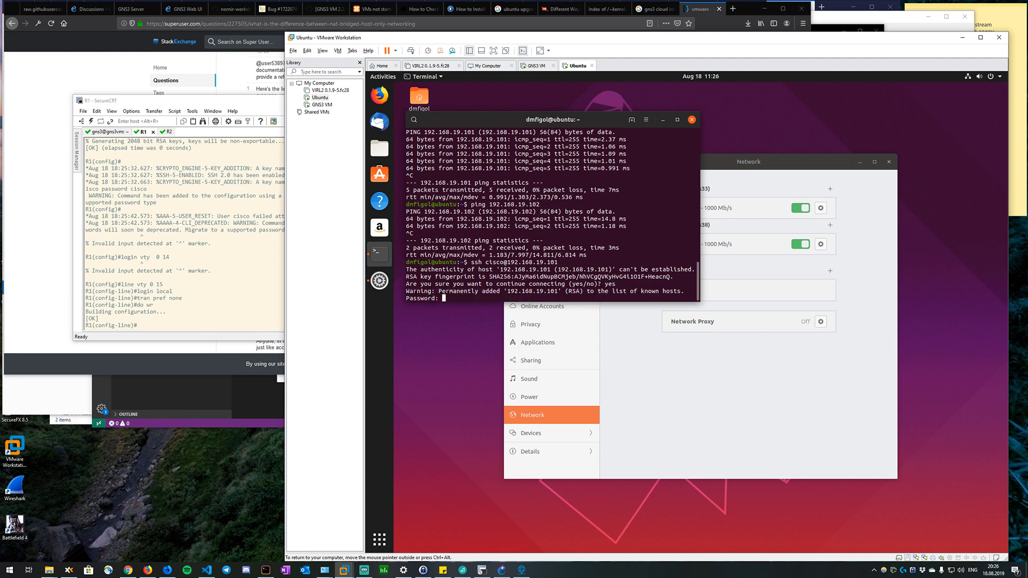
Enter the account password at the SSH login and try to enter privileged mode with en.
text(cisco)
key(Return)
text(en)
key(Return)
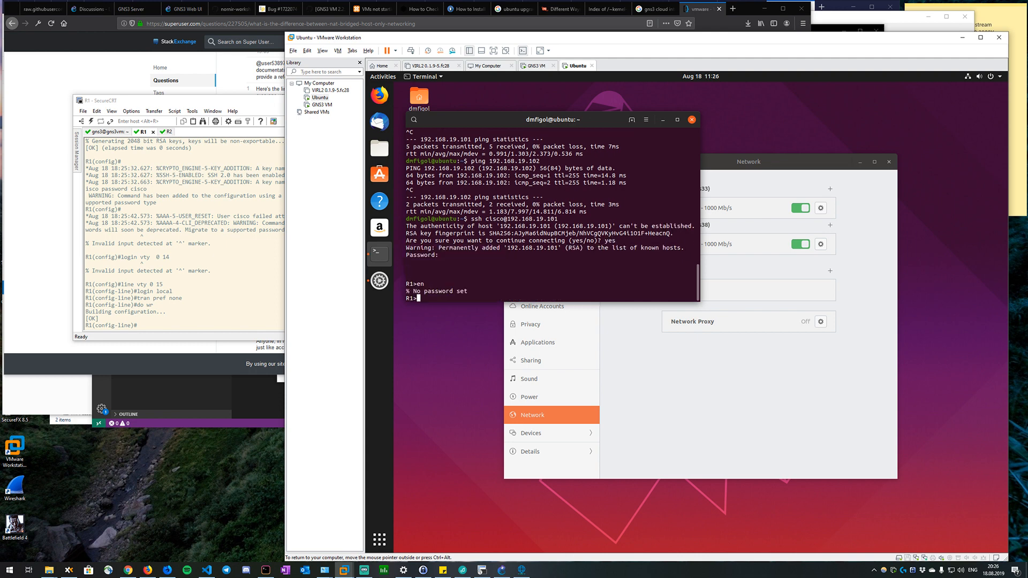
Return to R1's console session in SecureCRT and exit VTY line configuration mode.
click(163, 287)
key(Return)
text(priv)
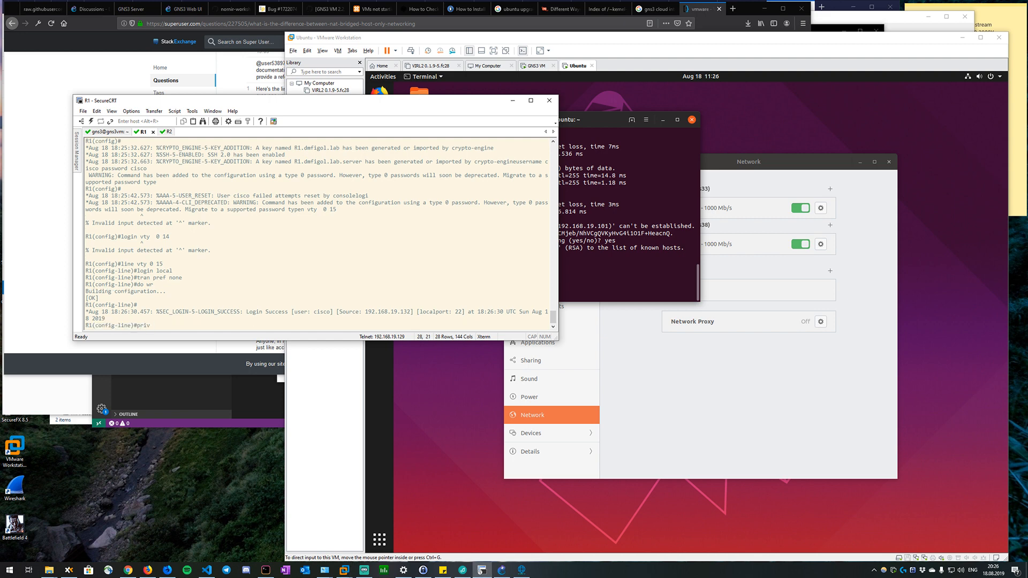
text(i level 15)
key(ctrl+u)
text(exit)
key(Return)
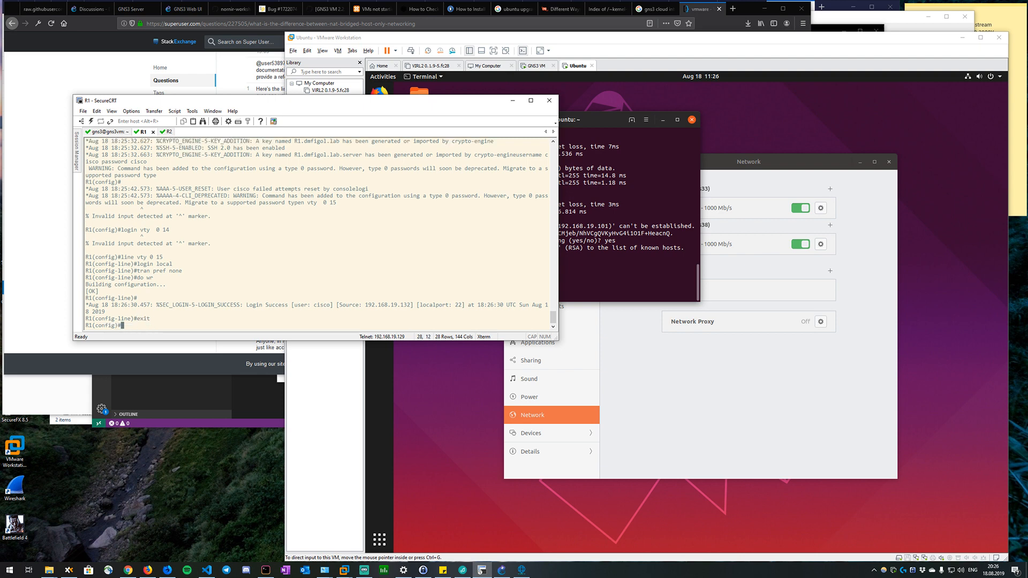
Give R1's local user cisco privilege level 15 and enter the account password in the same username command.
text(username cisco priv)
key(Tab)
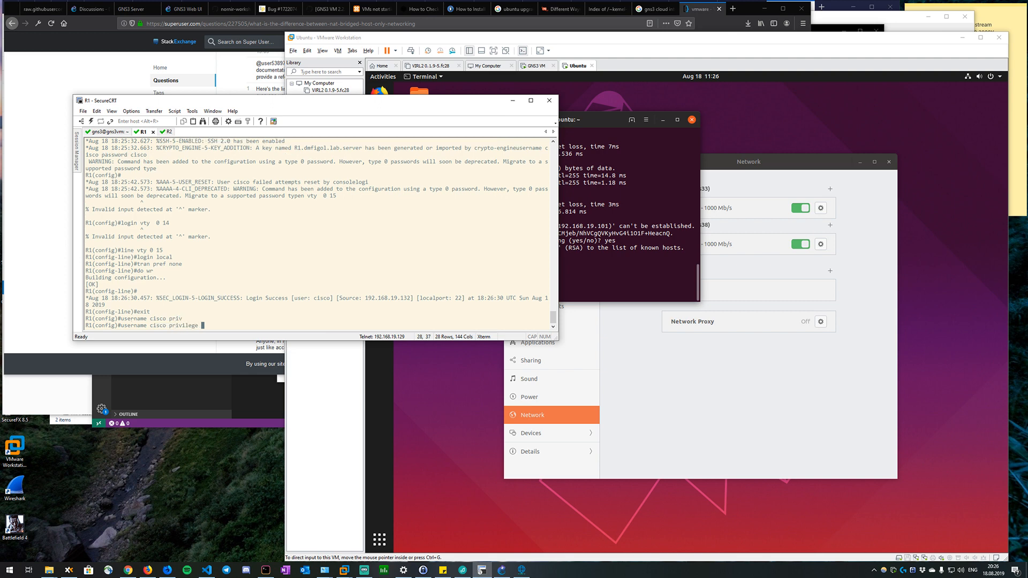
text(15)
key(Tab)
key(Tab)
key(Tab)
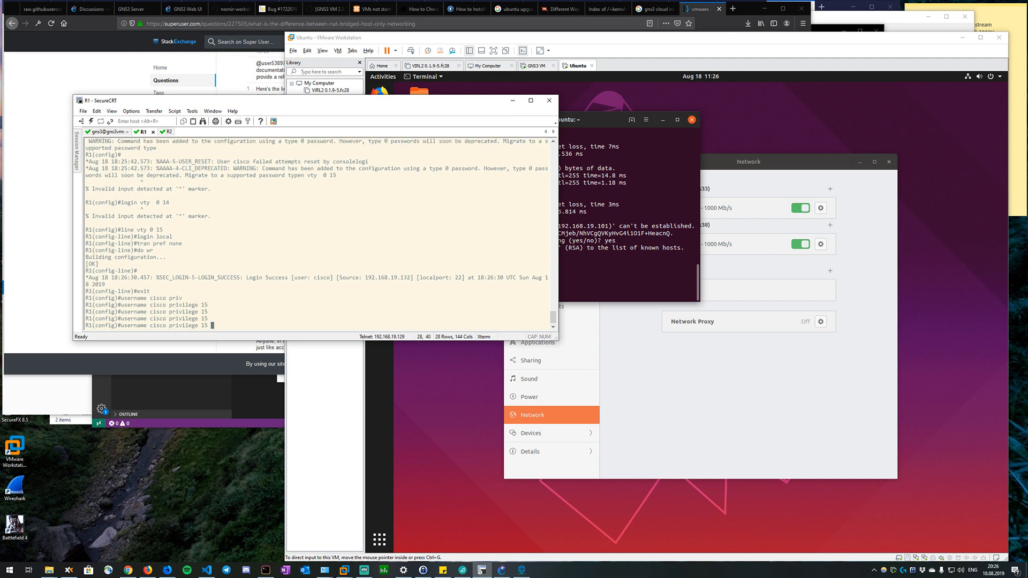
key(BackSpace)
key(BackSpace)
key(BackSpace)
key(Tab)
text(15 )
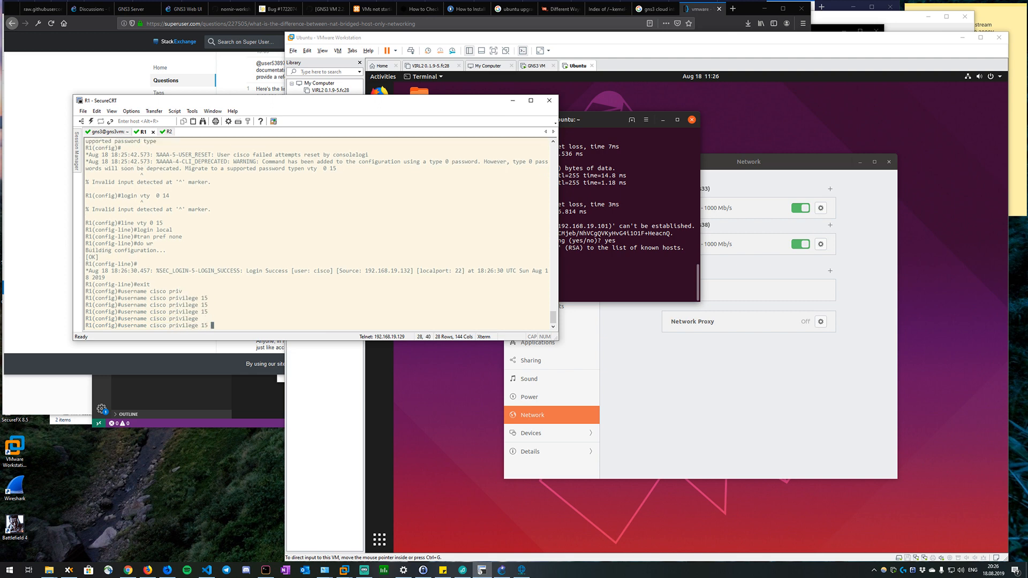
text(password cisco)
key(Return)
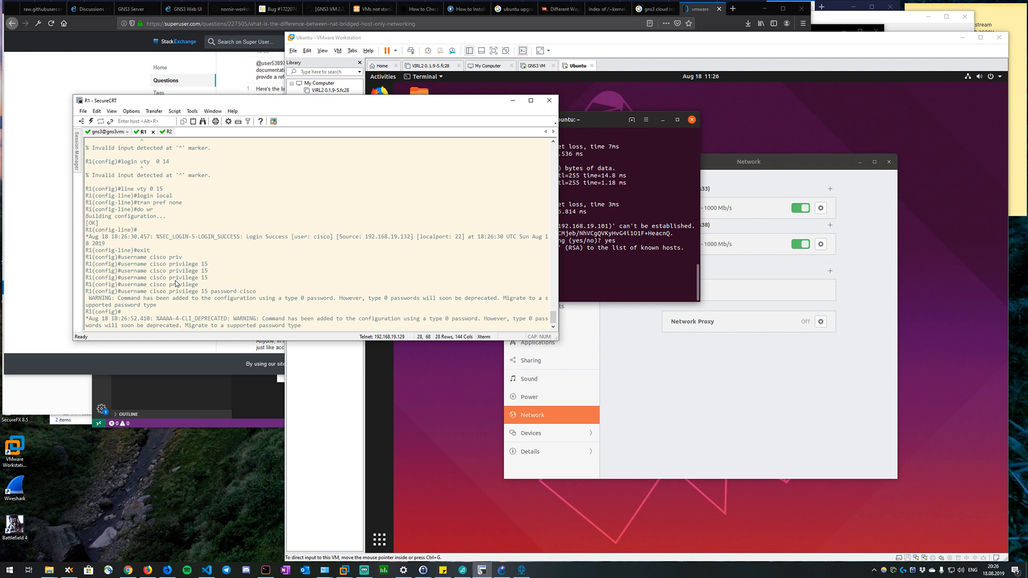
key(Return)
key(Return)
Close the SSH session in the Ubuntu terminal, reconnect to 192.168.19.101 as cisco and enter the account password.
click(590, 285)
text(exit)
key(Return)
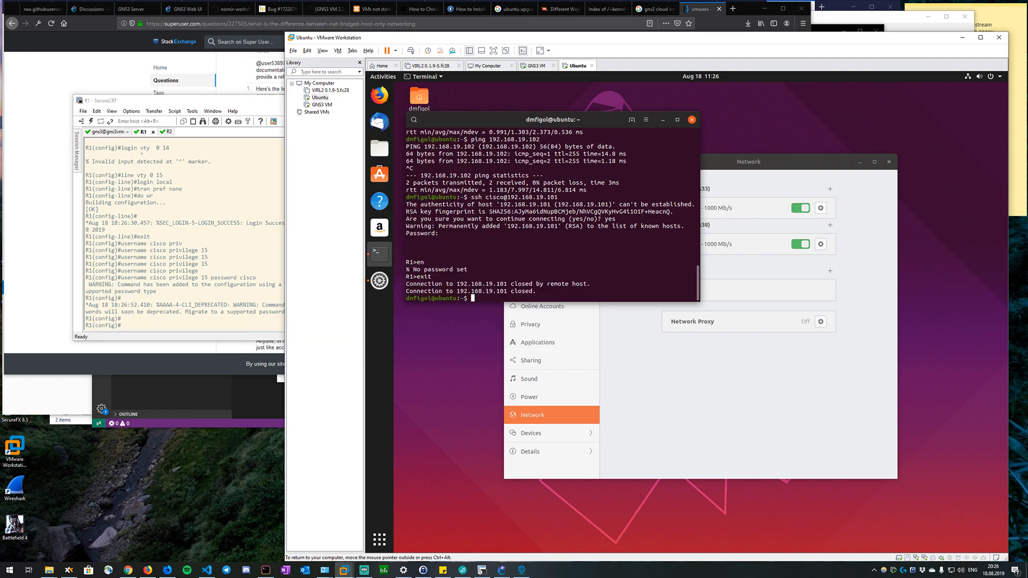
key(Return)
key(Up)
key(Return)
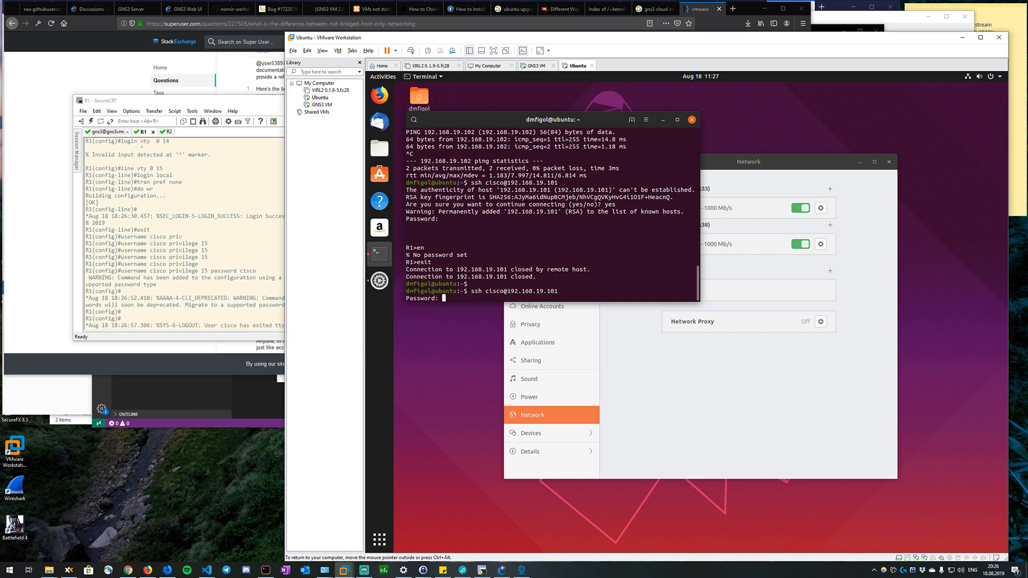
text(cisco)
key(Return)
Display R1's version information over SSH with sh ver and return to R1's console session in SecureCRT.
key(Return)
key(Return)
text(sh )
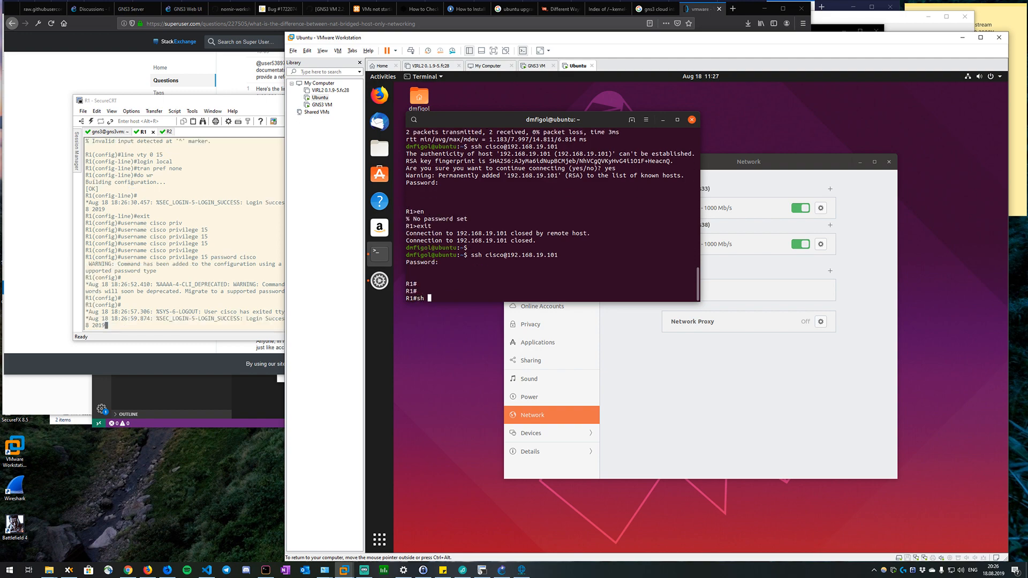
text(ver)
key(Return)
key(space)
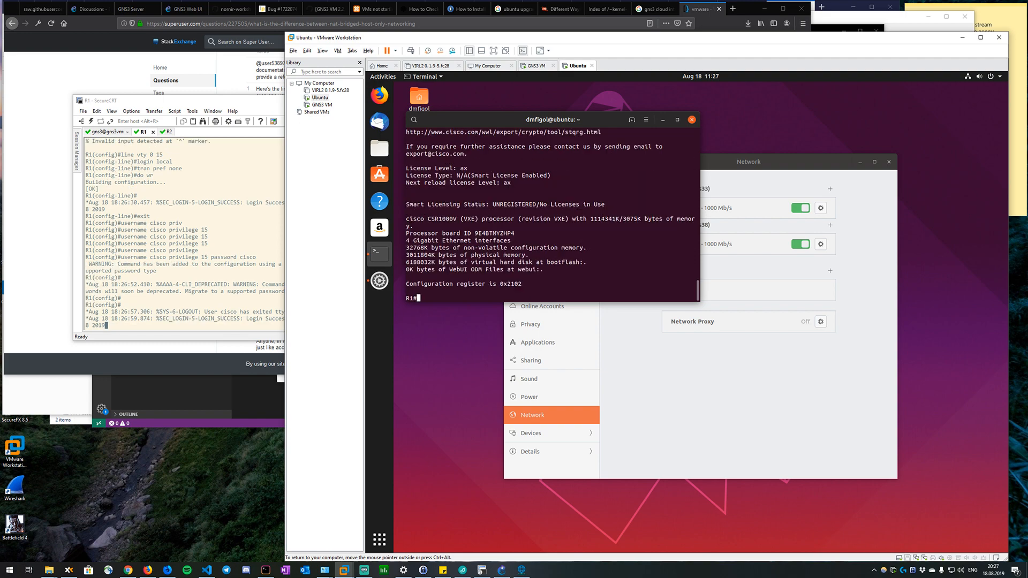
text(q)
click(227, 235)
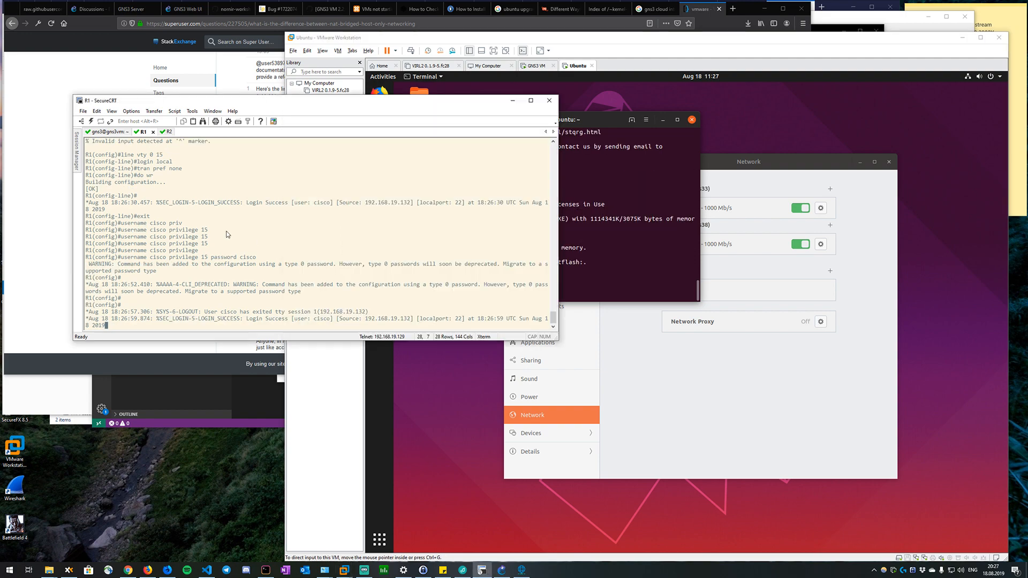
Refresh R1's console prompt and rearrange the SecureCRT and VMware Workstation windows so the Ubuntu VM's terminal is fully visible.
key(Return)
key(Return)
key(Return)
key(Return)
key(Return)
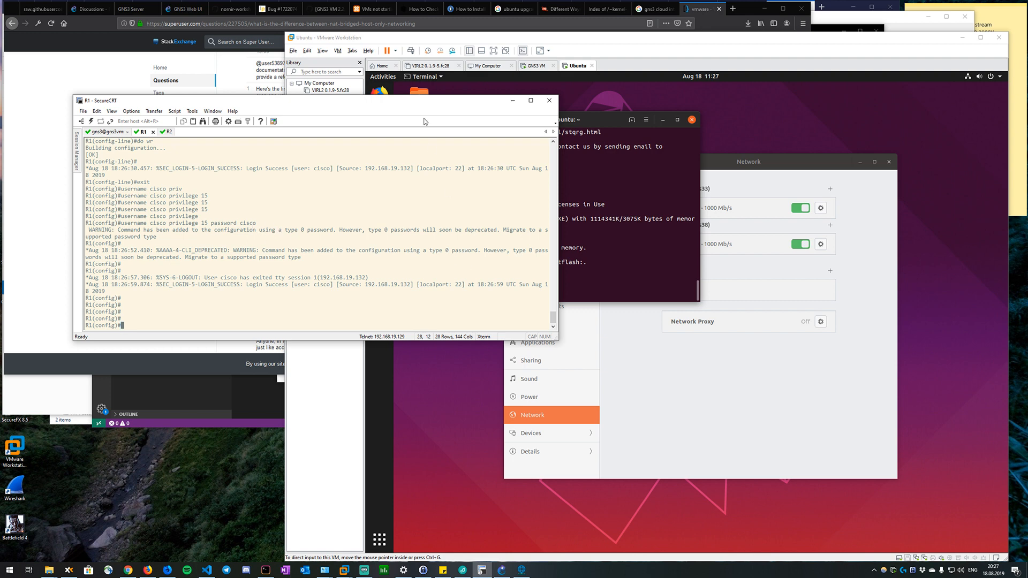
drag(432, 108, 481, 127)
drag(361, 39, 283, 24)
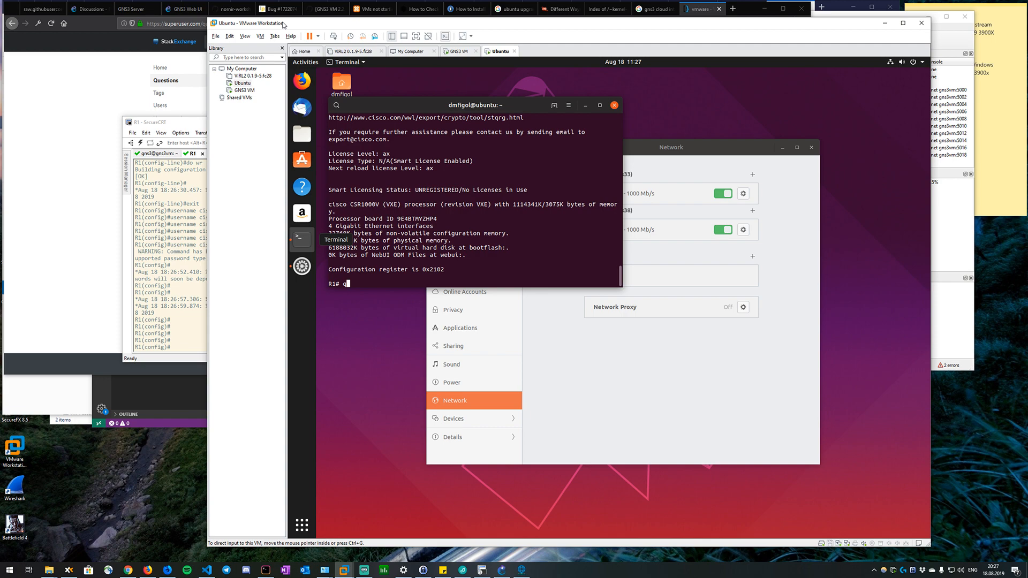
drag(283, 24, 237, 27)
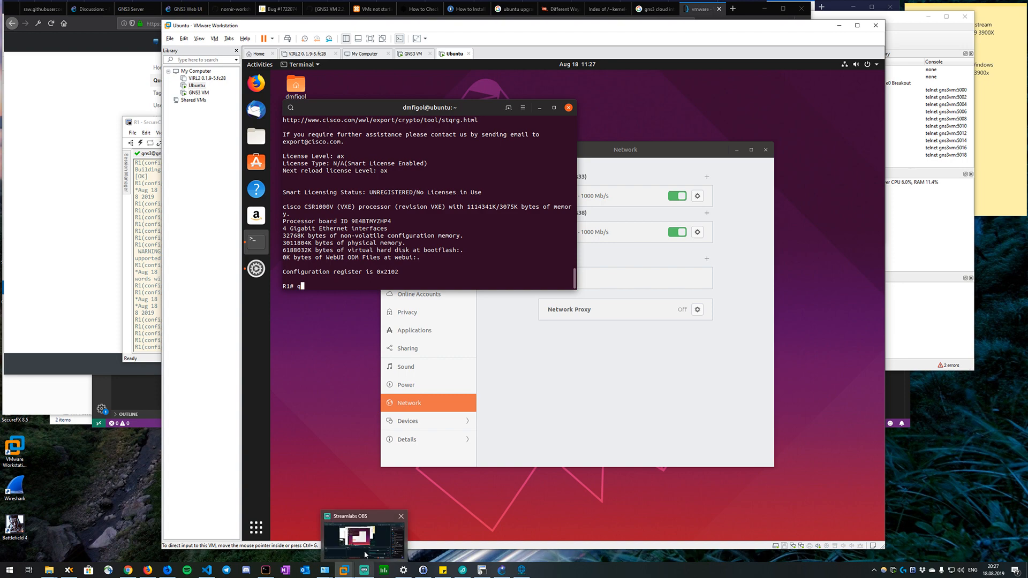
Switch to Streamlabs OBS, show the Webcam source in the scene and return to the Ubuntu VM in VMware Workstation.
click(366, 553)
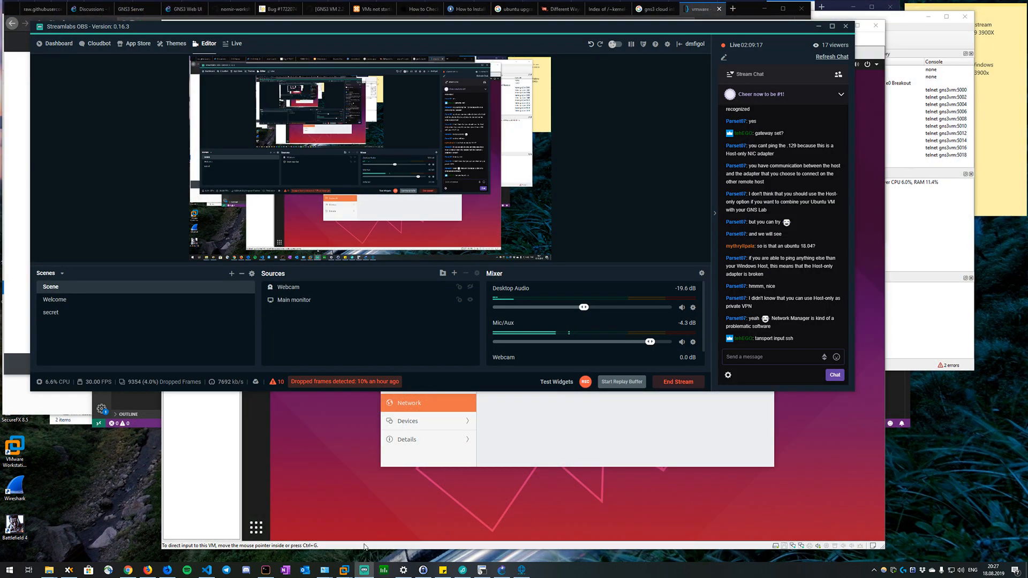
click(470, 287)
click(473, 283)
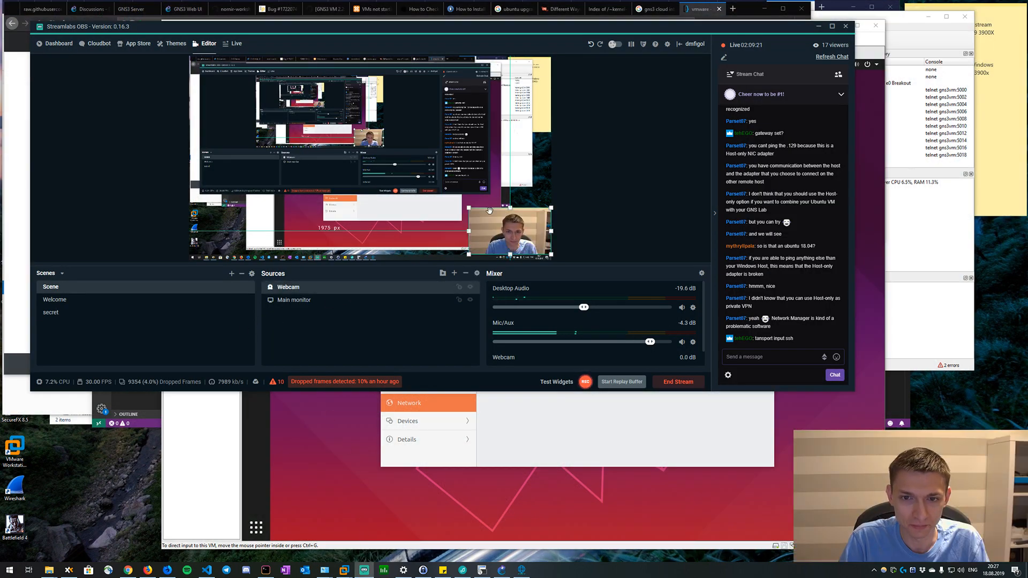
click(386, 410)
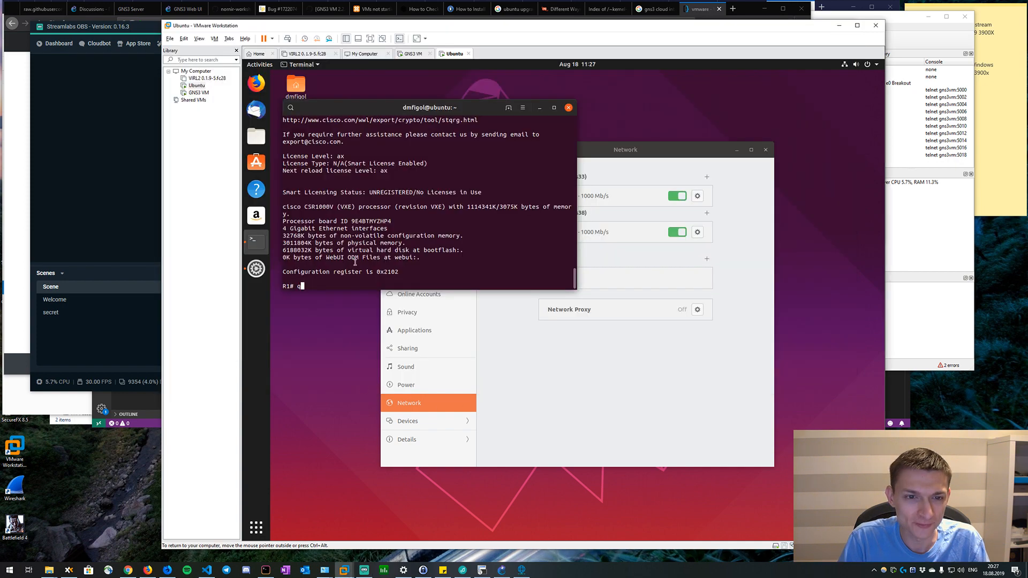
click(344, 570)
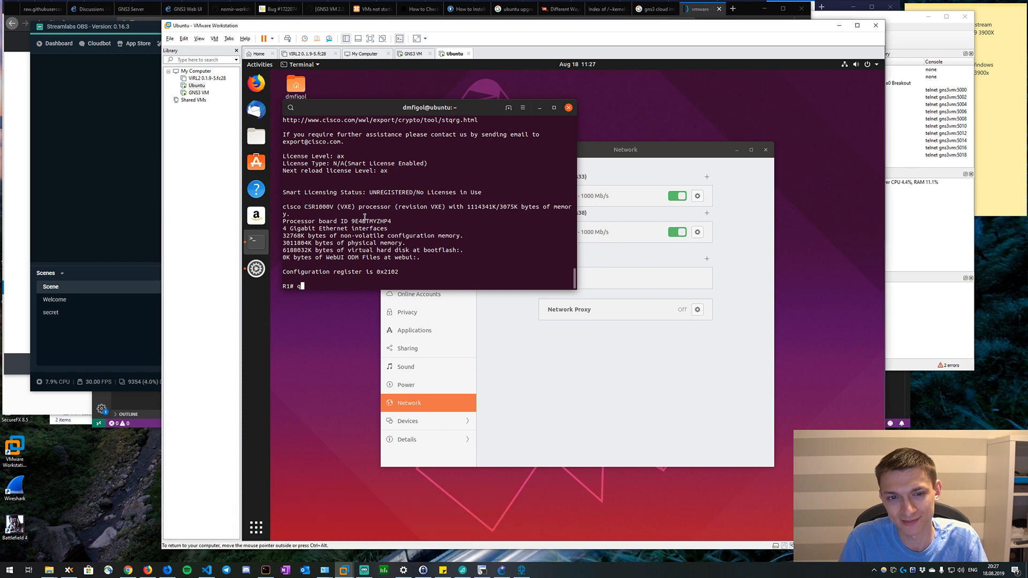
Clear the stray character at R1's SSH prompt and examine the smart licensing status in the version output.
key(BackSpace)
key(BackSpace)
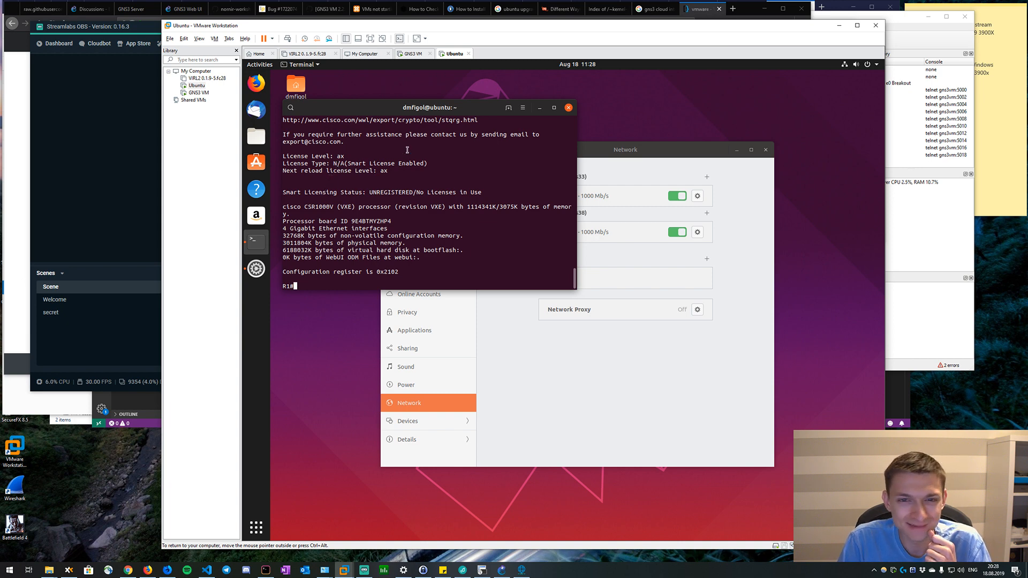
drag(399, 112, 454, 136)
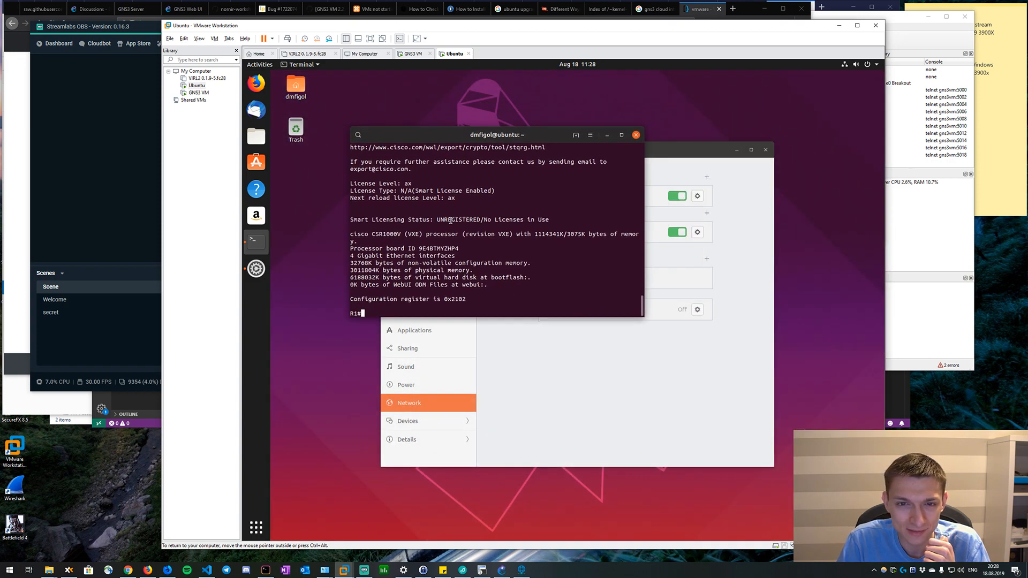
triple_click(450, 220)
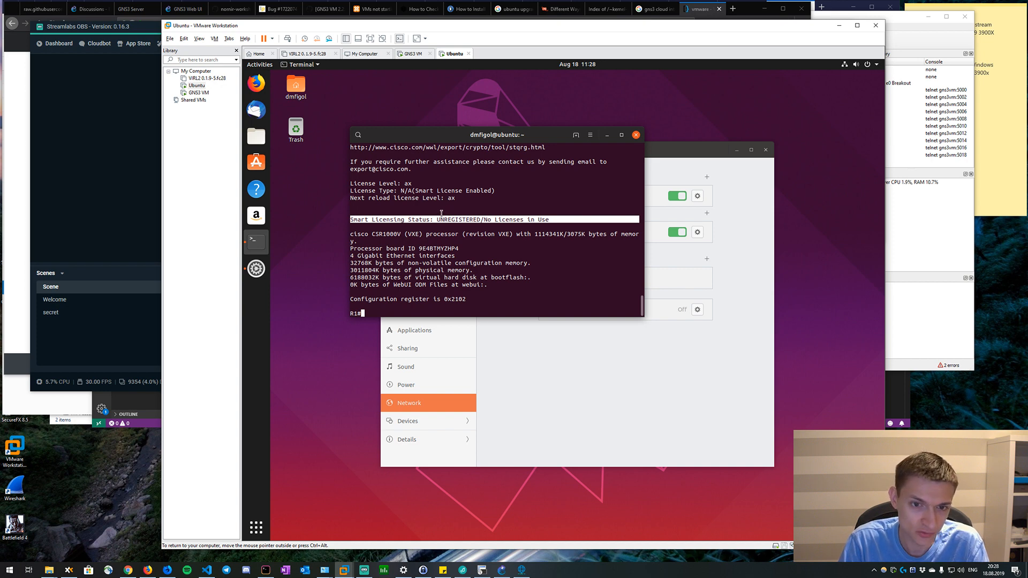
click(420, 238)
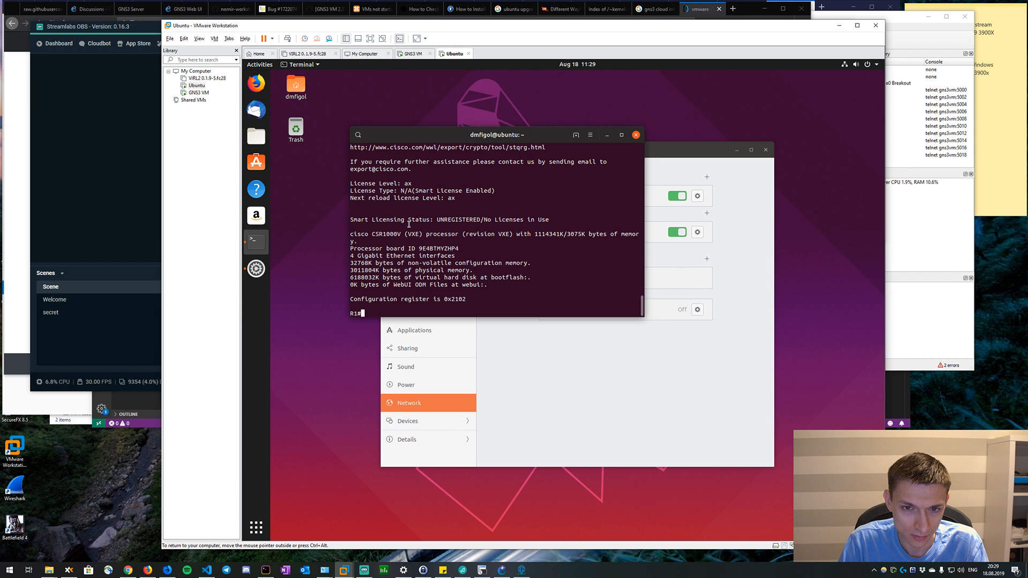
scroll(409, 225, up, 2)
scroll(405, 225, down, 2)
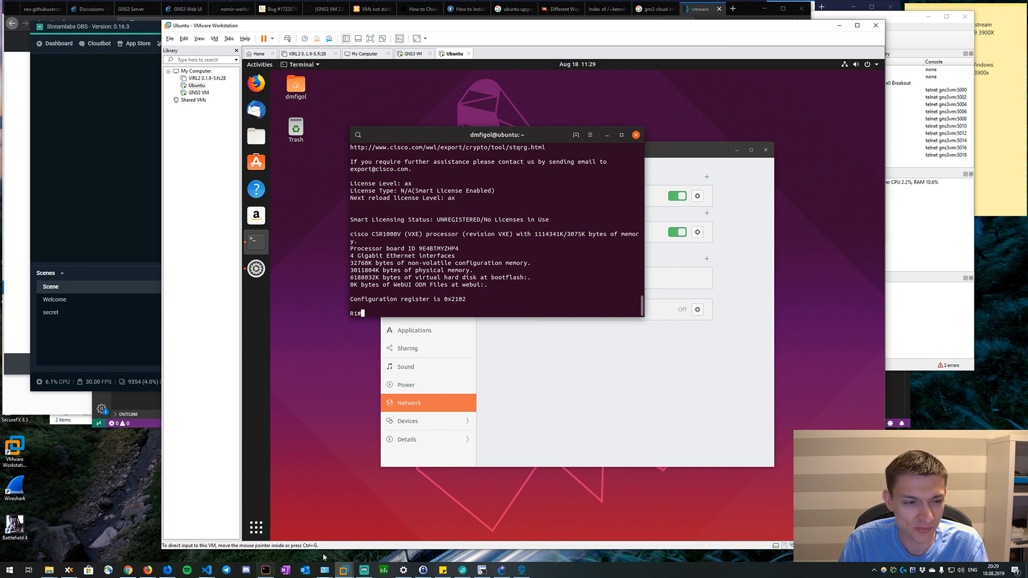
Switch to the GNS3 topology, select routers R3 and R5 through R10, and open Windows Task Manager beside it.
click(482, 571)
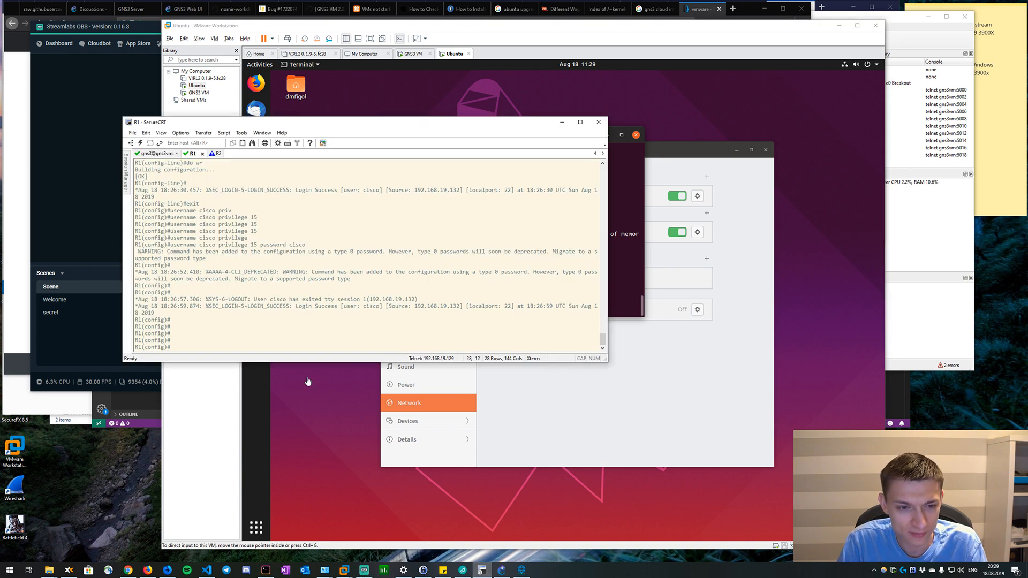
click(502, 571)
scroll(347, 89, up, 1)
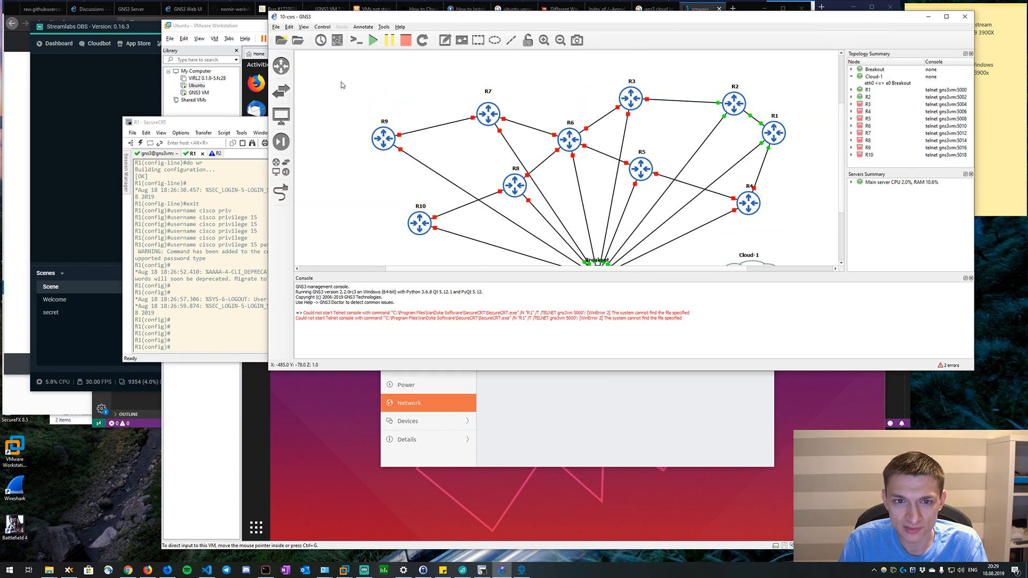
drag(347, 67, 669, 244)
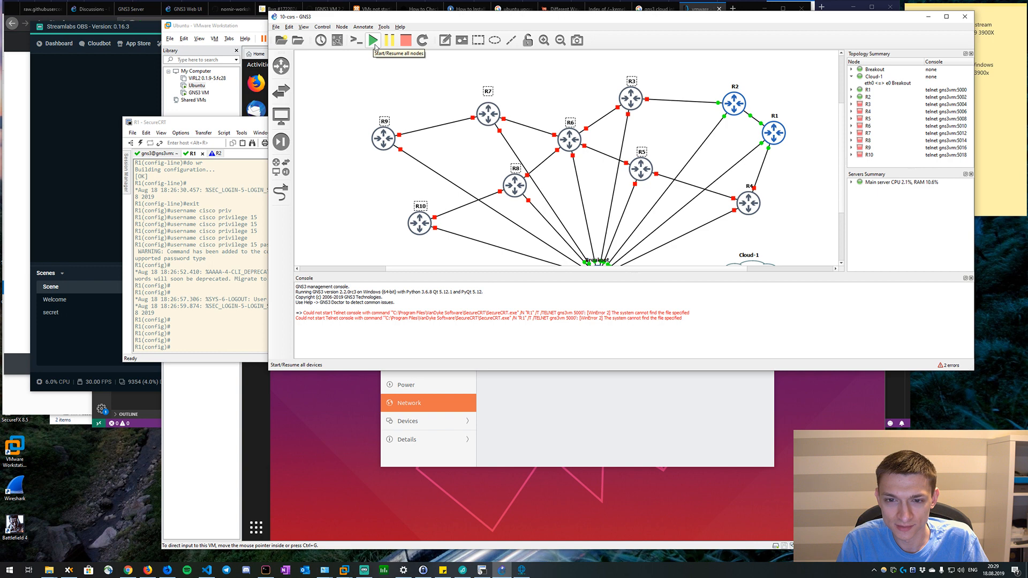
right_click(575, 571)
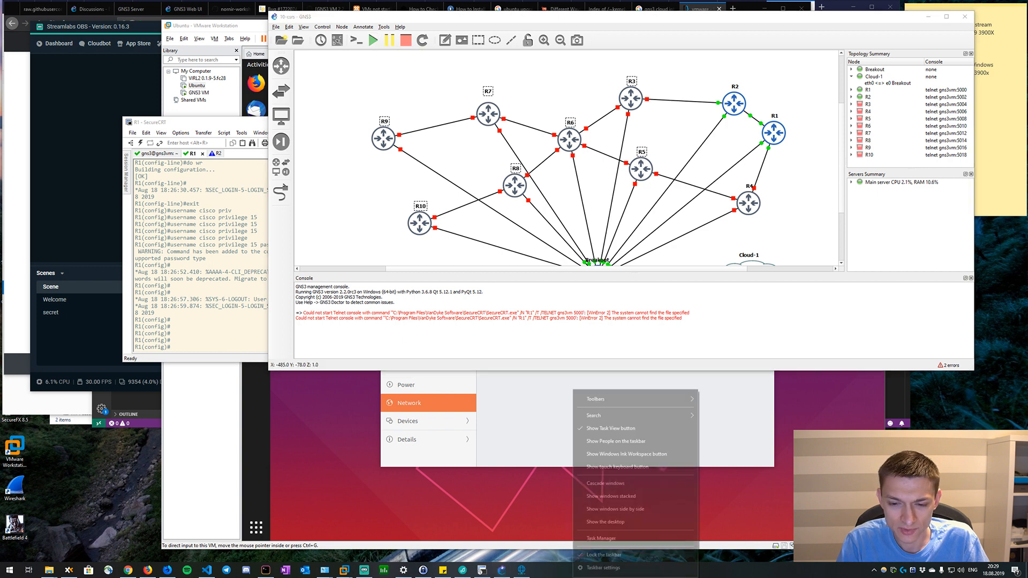
click(600, 538)
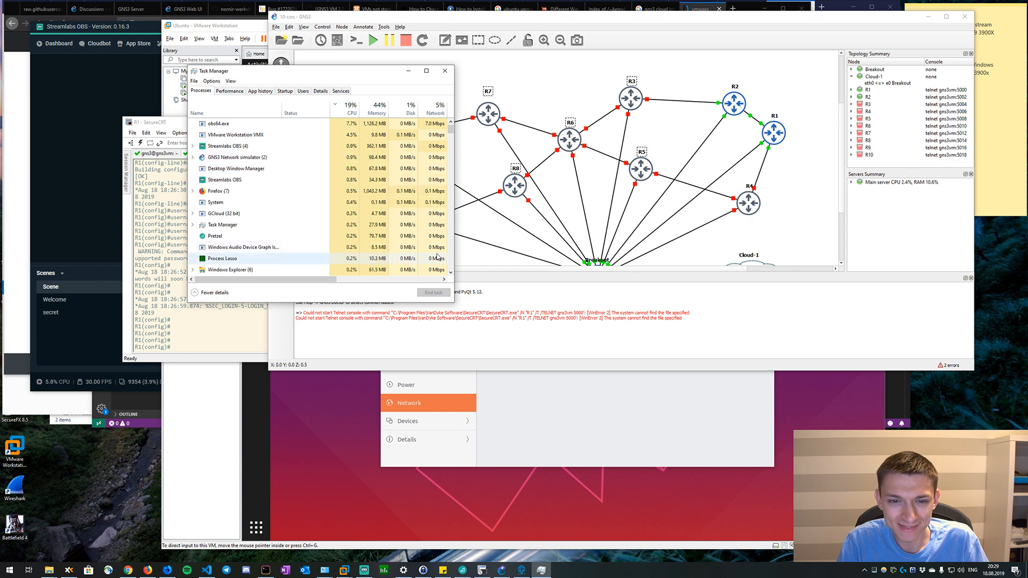
Start all nodes in the GNS3 topology, check the load in Task Manager and clear the router selection.
click(372, 43)
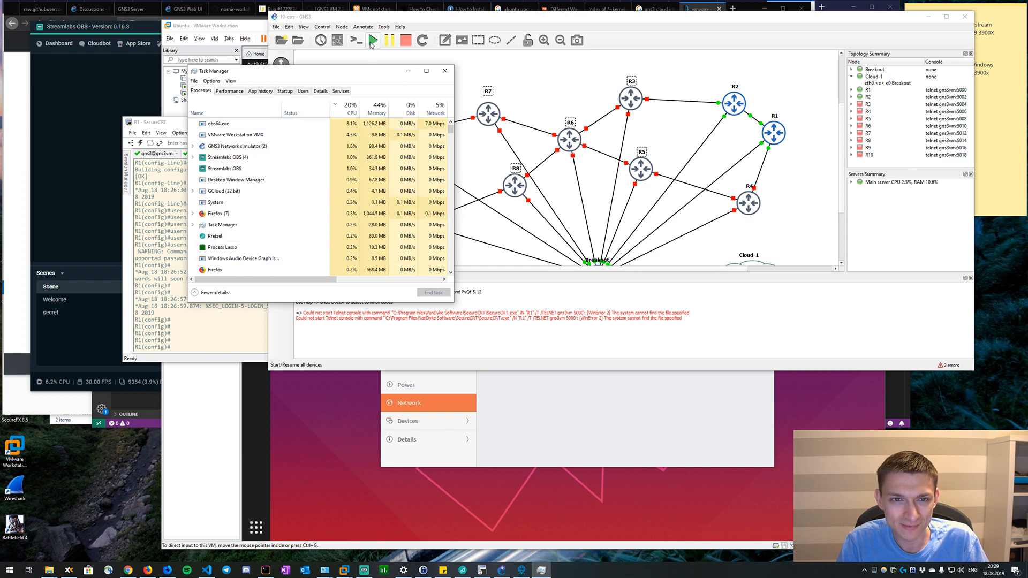
click(255, 82)
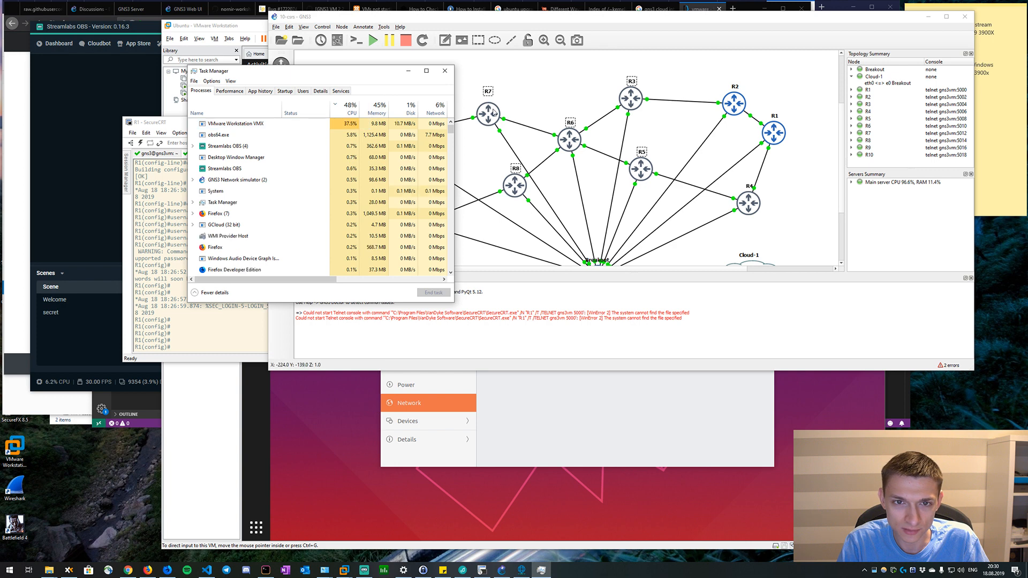
click(543, 92)
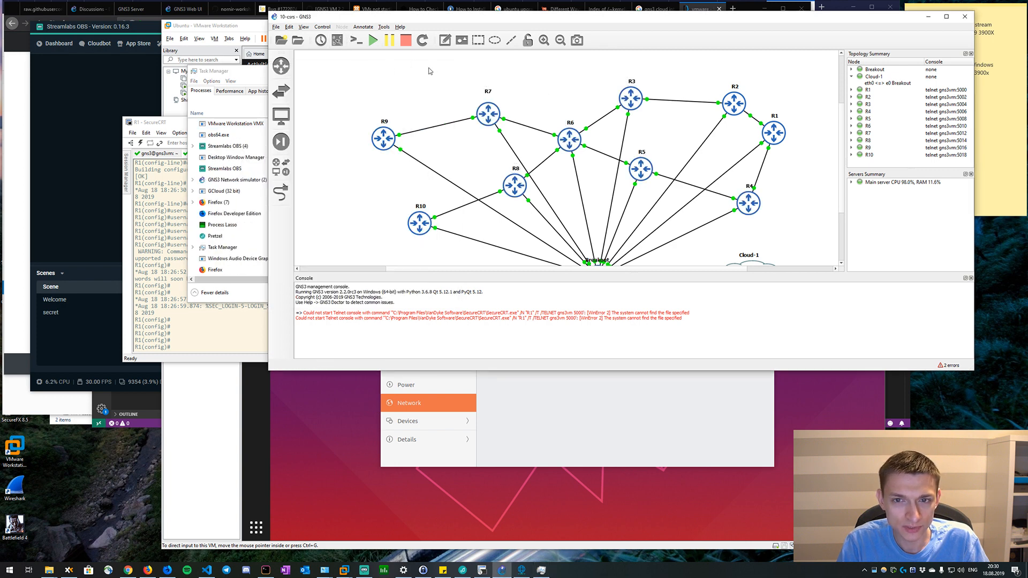
Select all ten routers in the topology, open their consoles in SecureCRT, and enlarge and reposition the SecureCRT window.
click(869, 105)
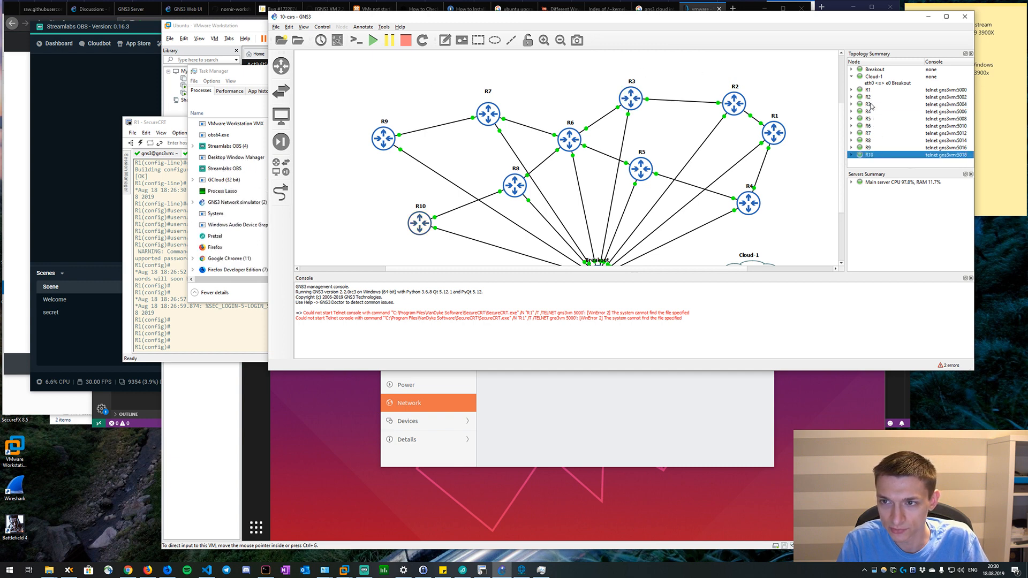
click(869, 155)
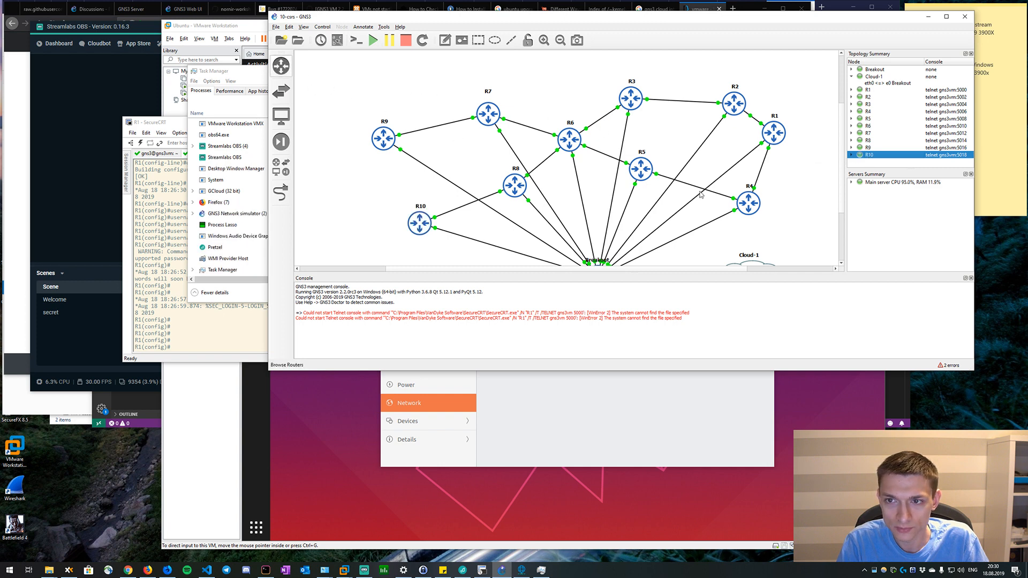
drag(815, 230, 662, 154)
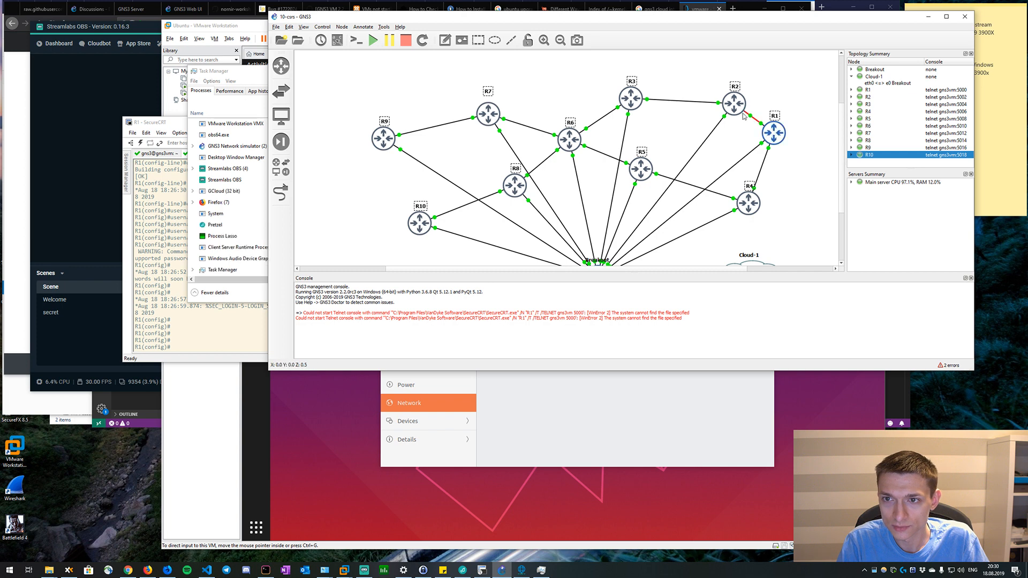
right_click(635, 100)
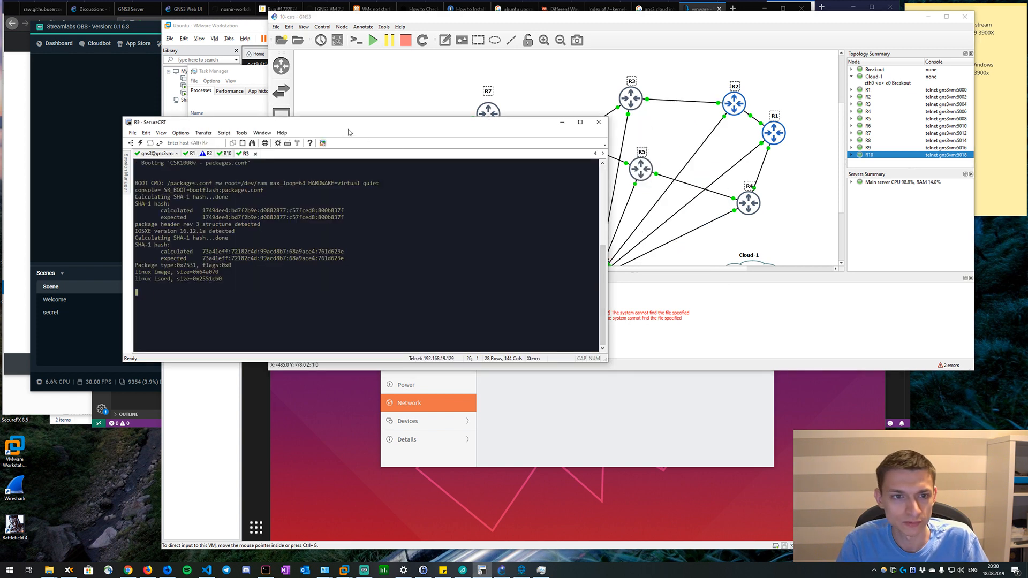
drag(355, 129, 549, 103)
drag(445, 116, 444, 88)
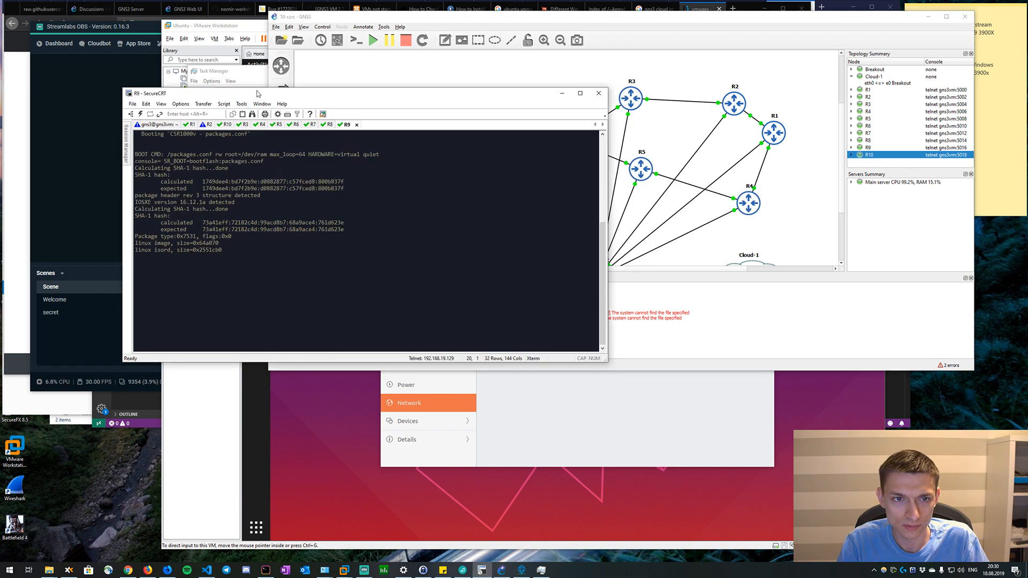
drag(257, 90, 473, 60)
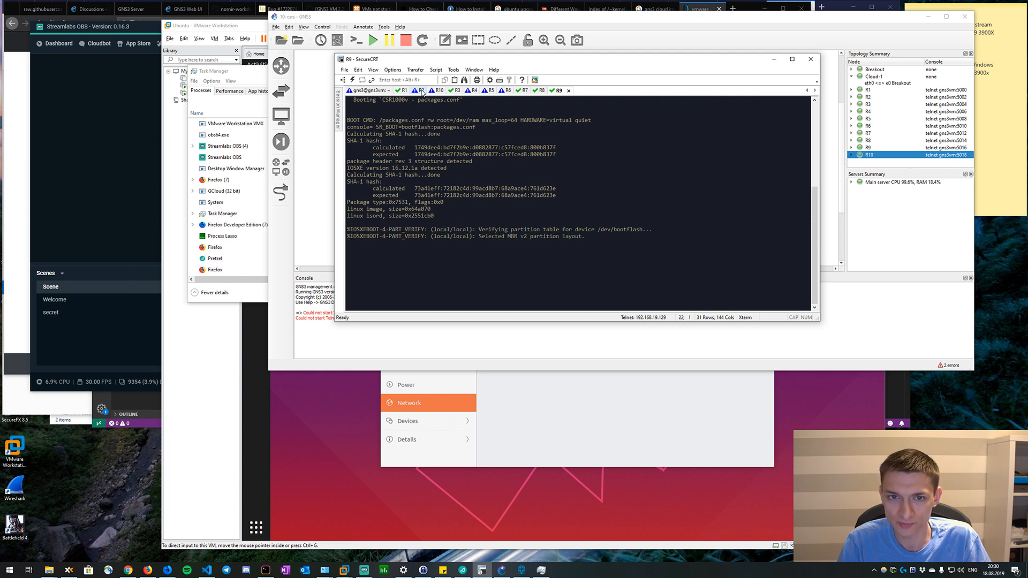
Wake R2's console session, return to R1's session and enable NETCONF in global configuration with netconf-yang.
click(422, 91)
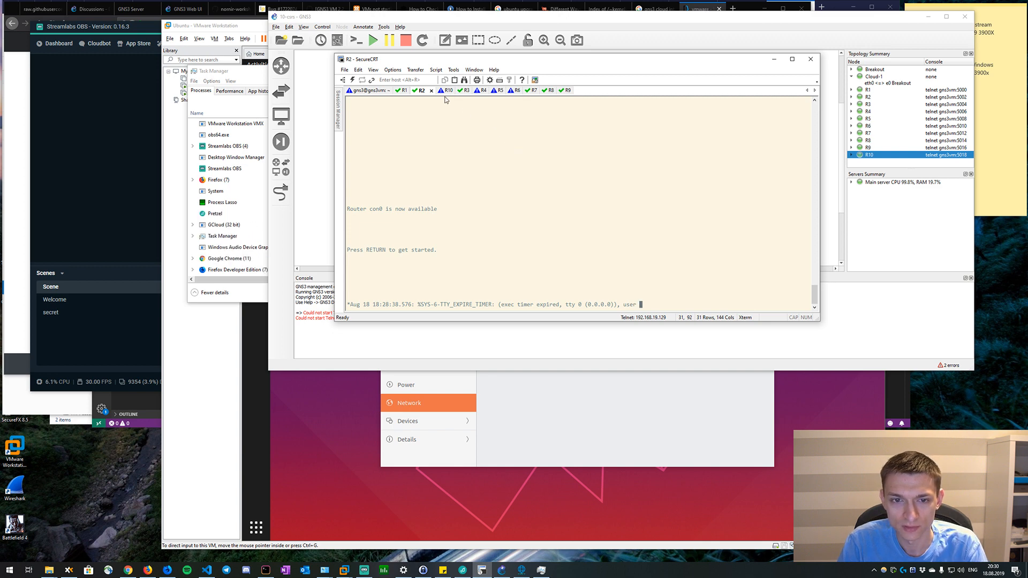
key(Return)
click(405, 92)
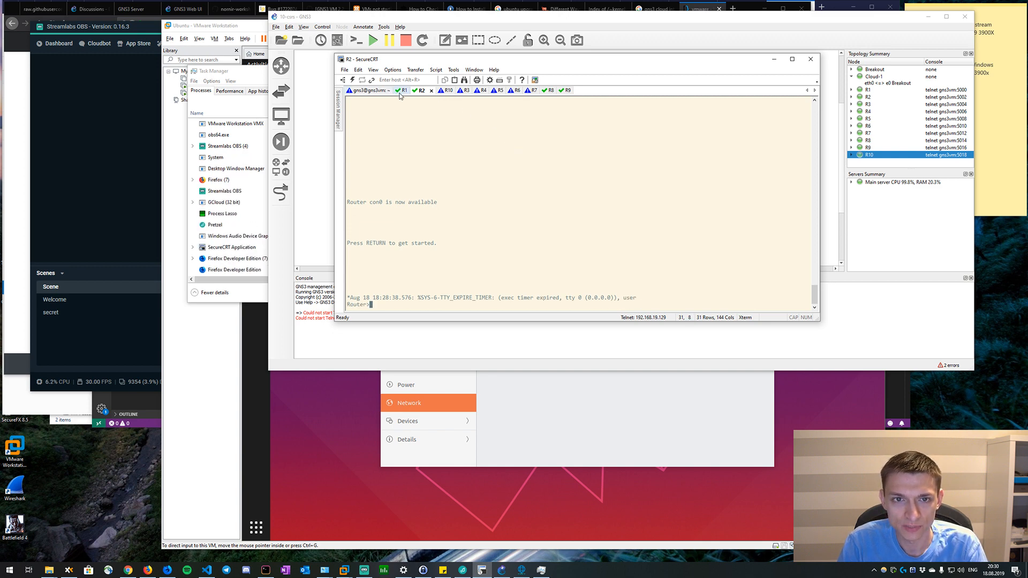
text(netconf-yang)
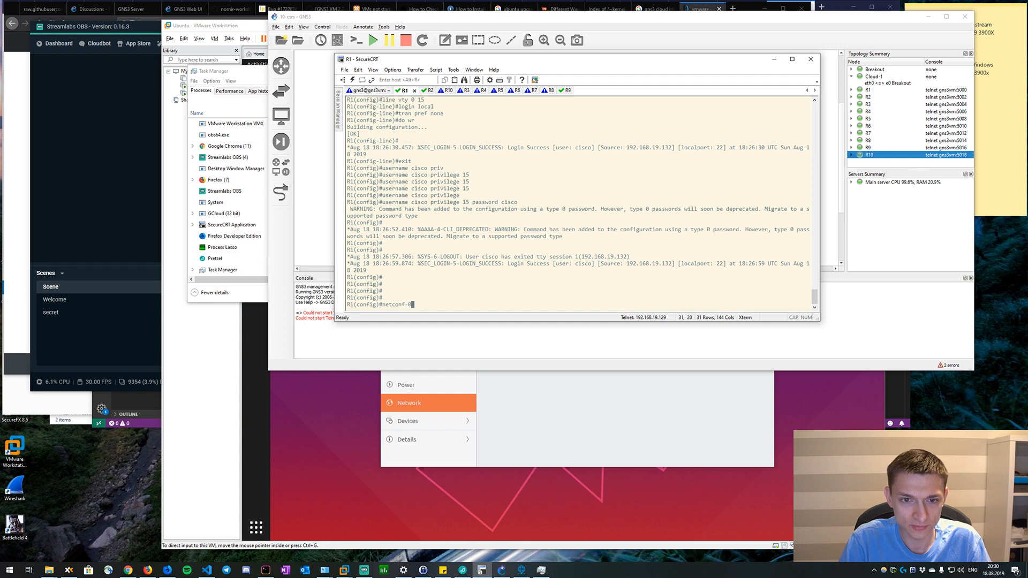
key(Return)
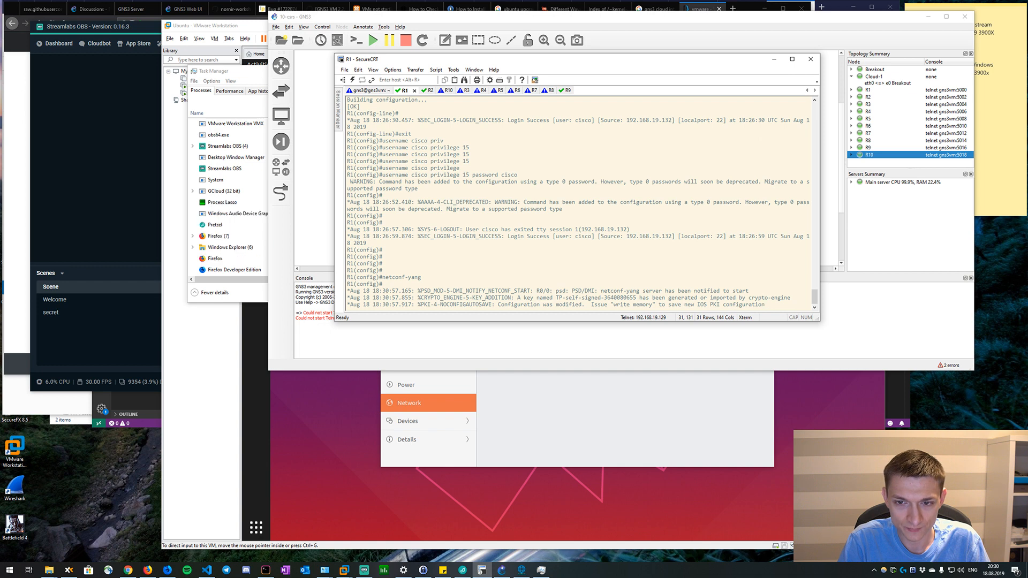
key(Return)
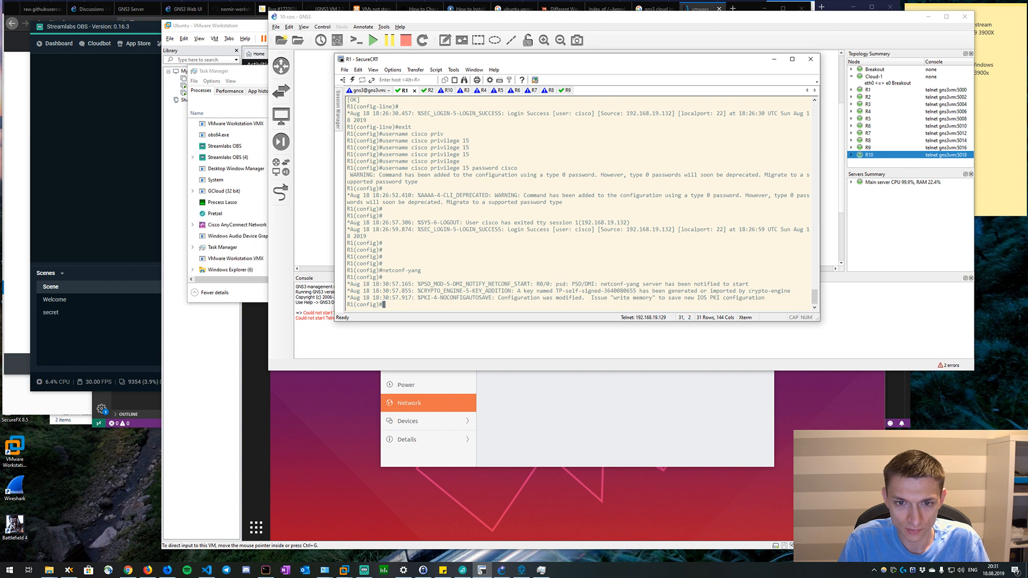
Enable the HTTPS server with ip http secure-server and RESTCONF with restconf on R1, and leave configuration mode.
text(http secure)
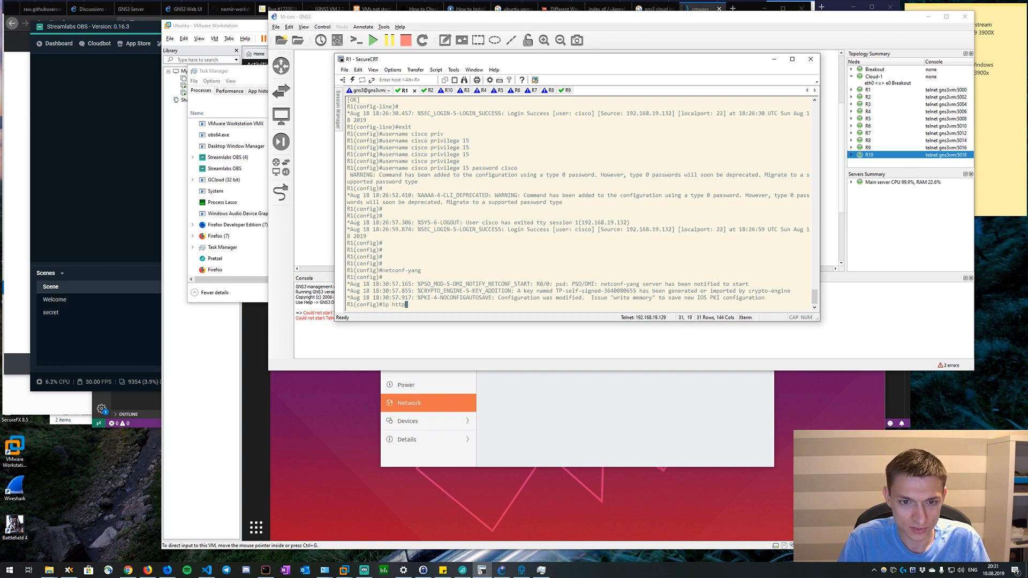
key(Tab)
text(ser)
key(Tab)
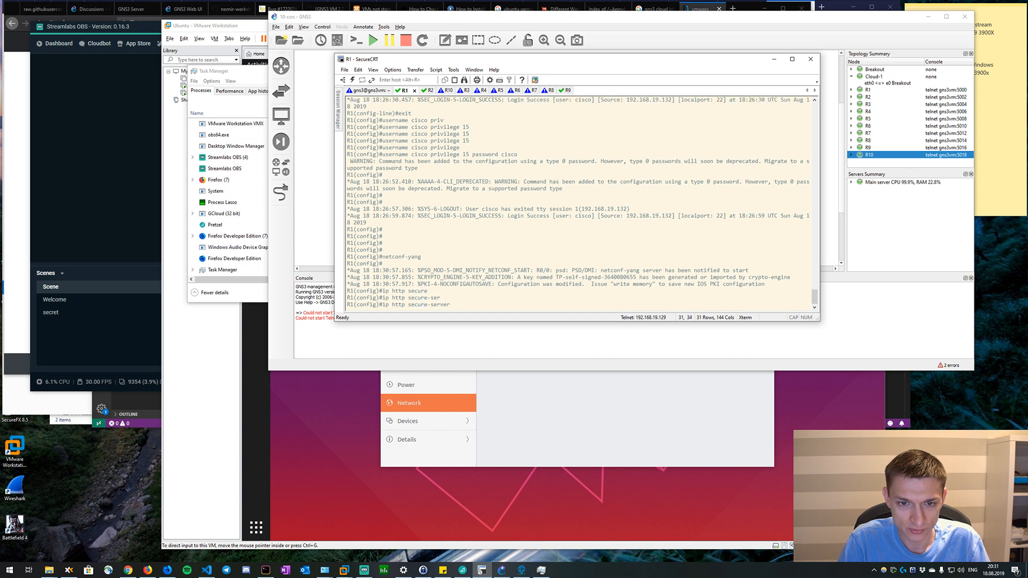
key(Return)
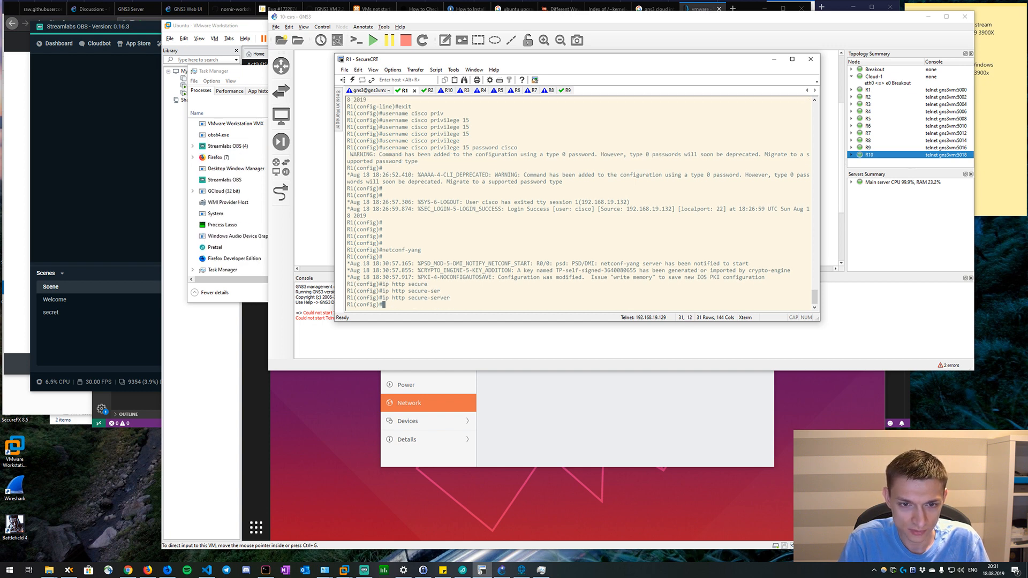
text(restconf)
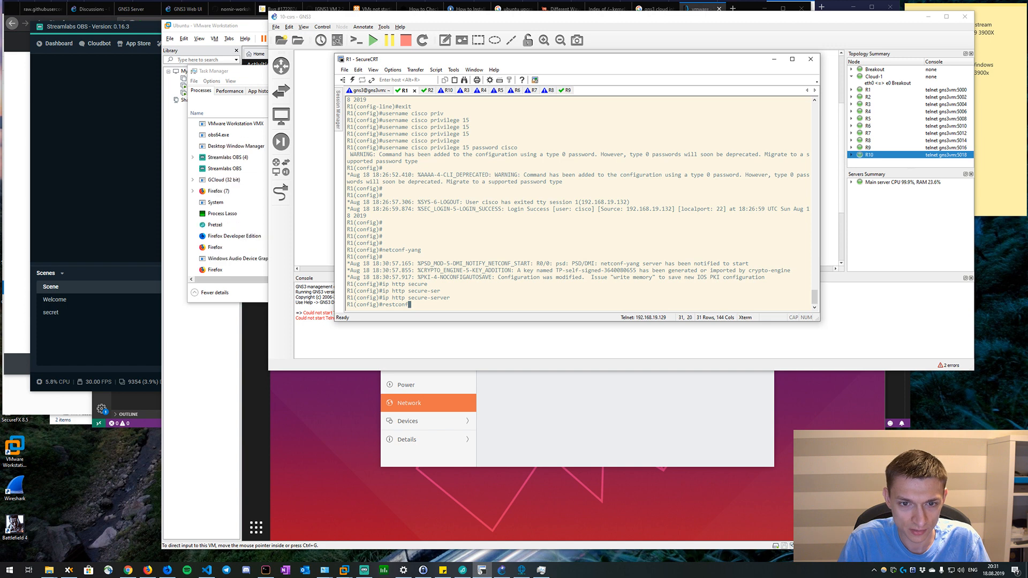
key(Return)
text(end)
key(Return)
Find the YANG keyword under show platform software on R1 and try show platform software yang-management.
text(sh)
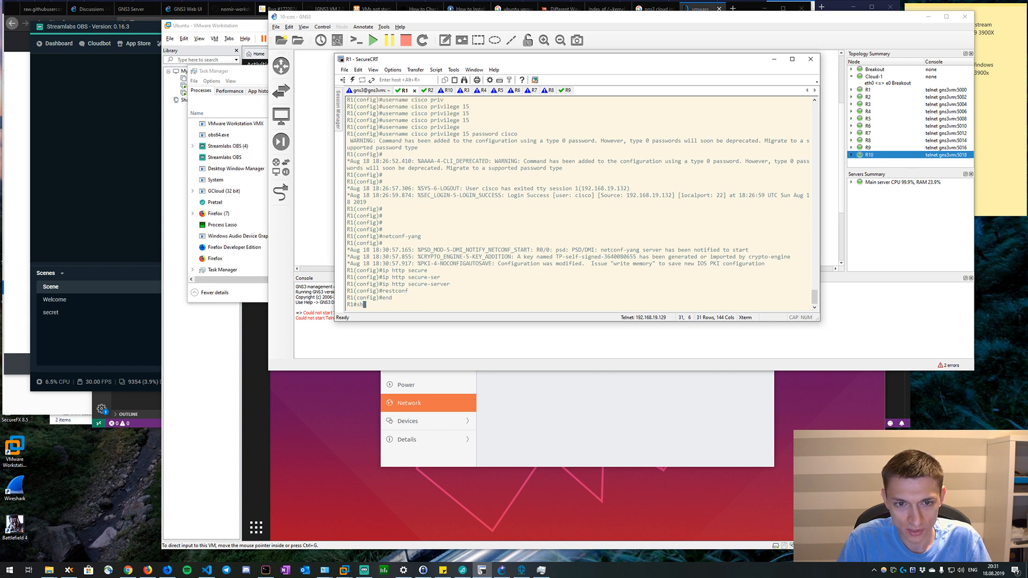
text(ow platform )
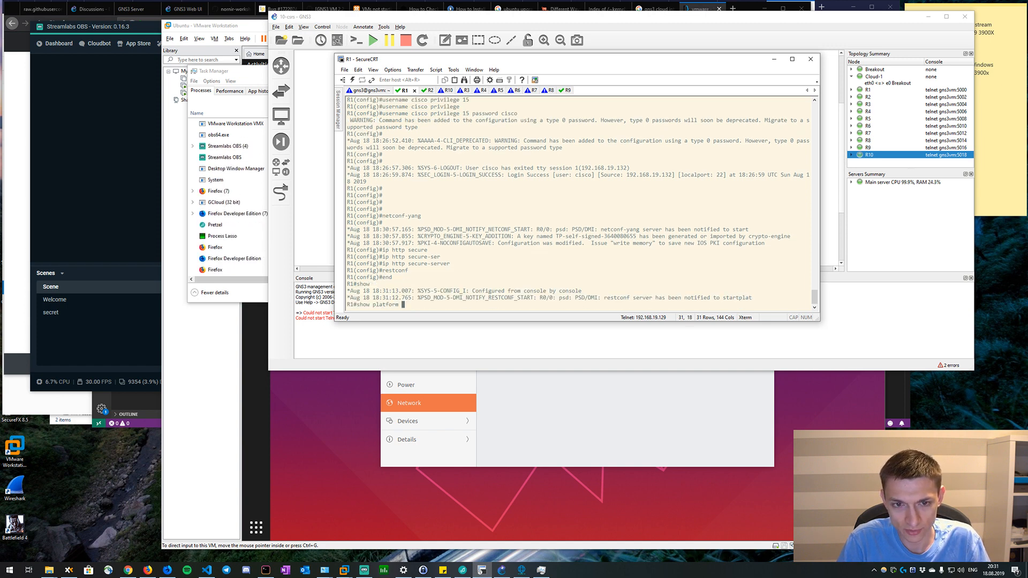
text(so)
key(Tab)
key(Tab)
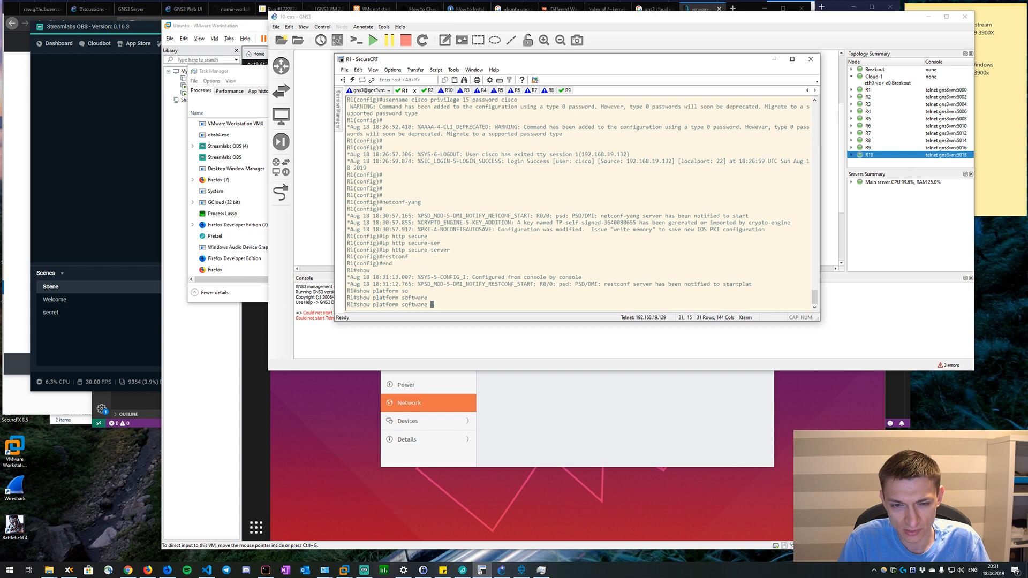
text(i)
key(Tab)
text(o)
key(Tab)
key(Tab)
key(BackSpace)
text(s)
key(Tab)
key(BackSpace)
text(o)
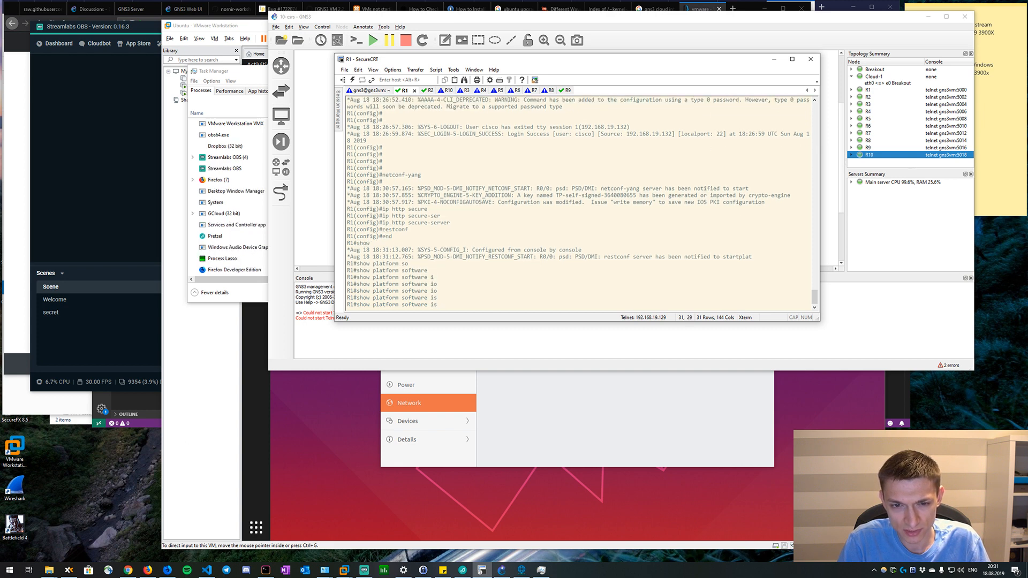
key(Tab)
text(s)
key(Tab)
key(BackSpace)
text(yan)
key(Tab)
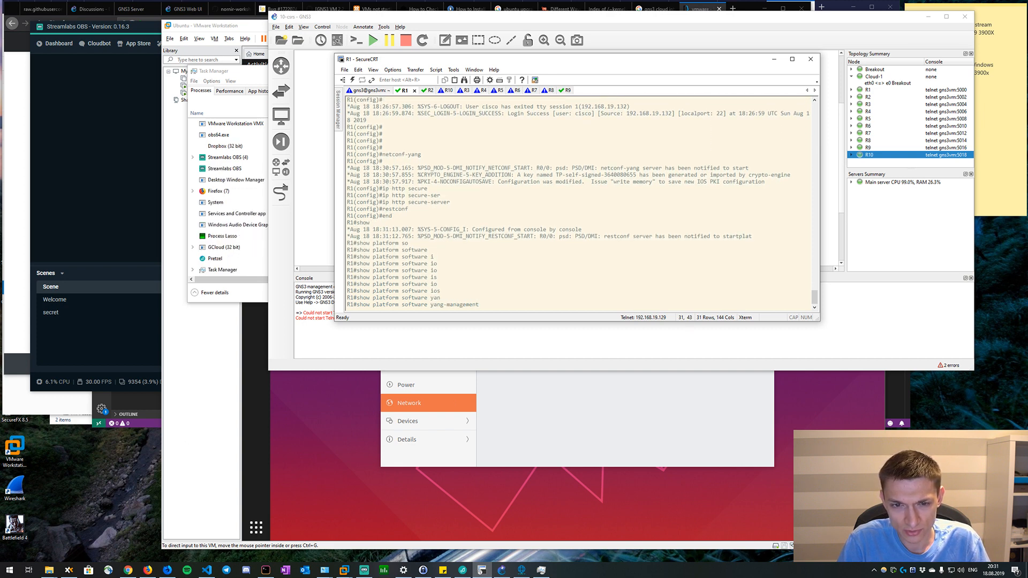
key(Return)
Run show platform software yang-management process on R1 and examine the status of the listed processes.
text(pro)
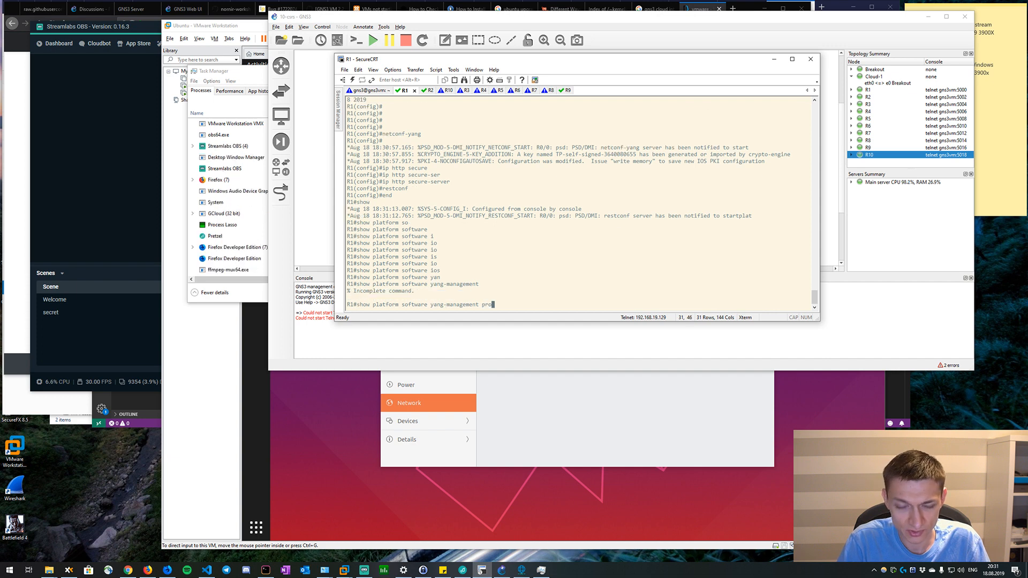
text(cess)
key(Return)
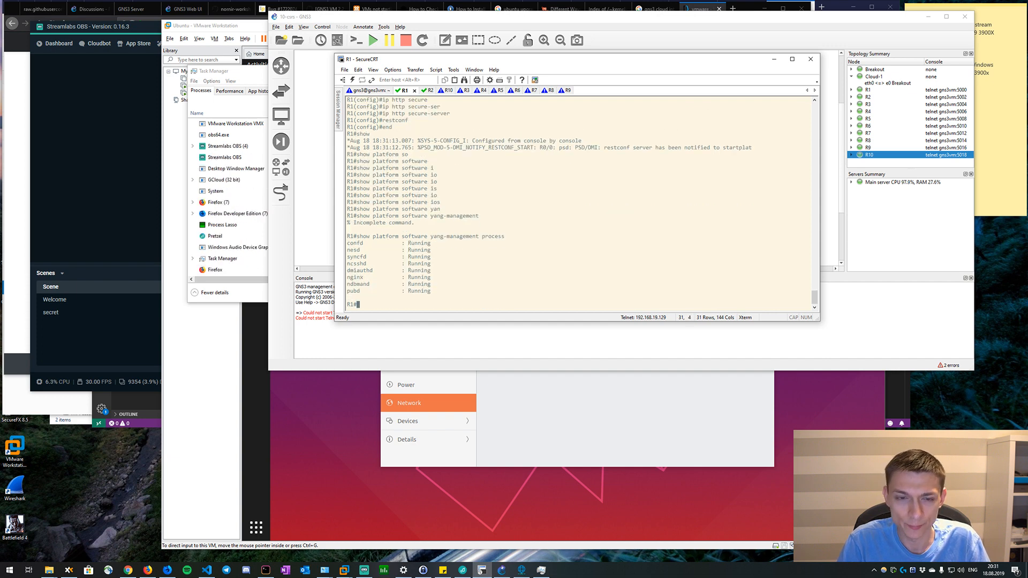
drag(406, 234, 447, 288)
click(540, 257)
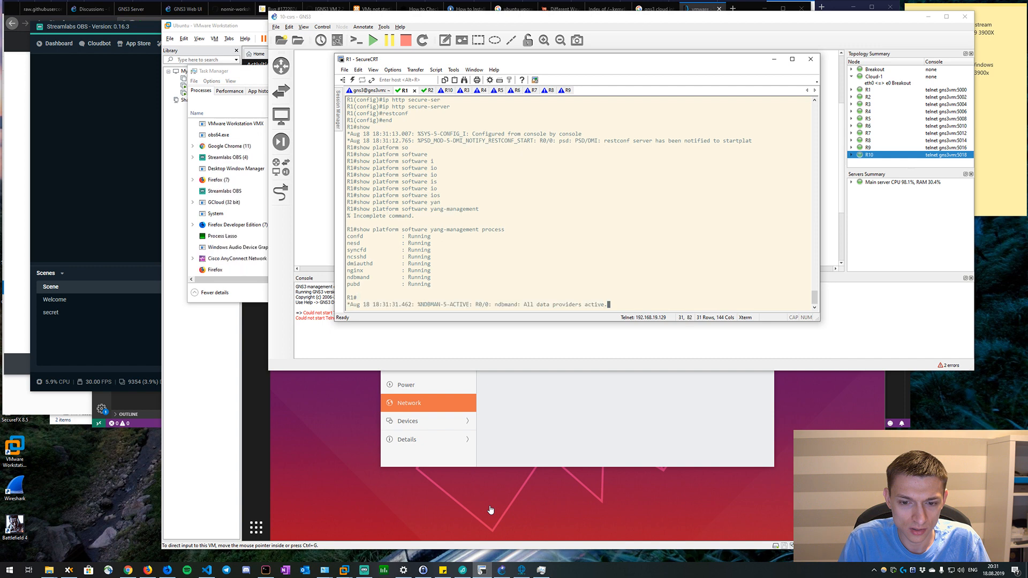
Switch to the Ubuntu VM in VMware Workstation and exit the terminal's SSH session to R1.
click(523, 413)
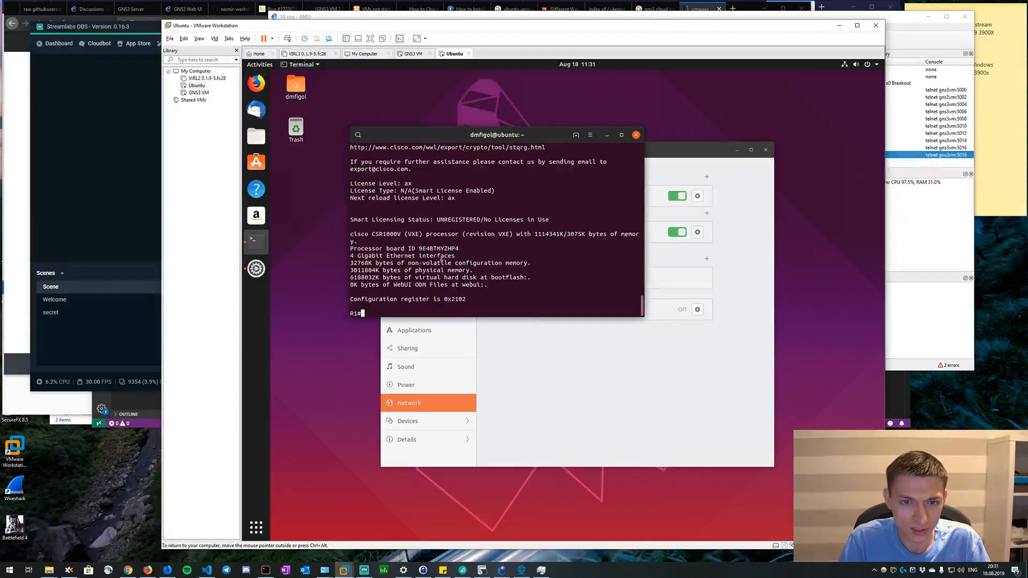
text(exit)
key(Return)
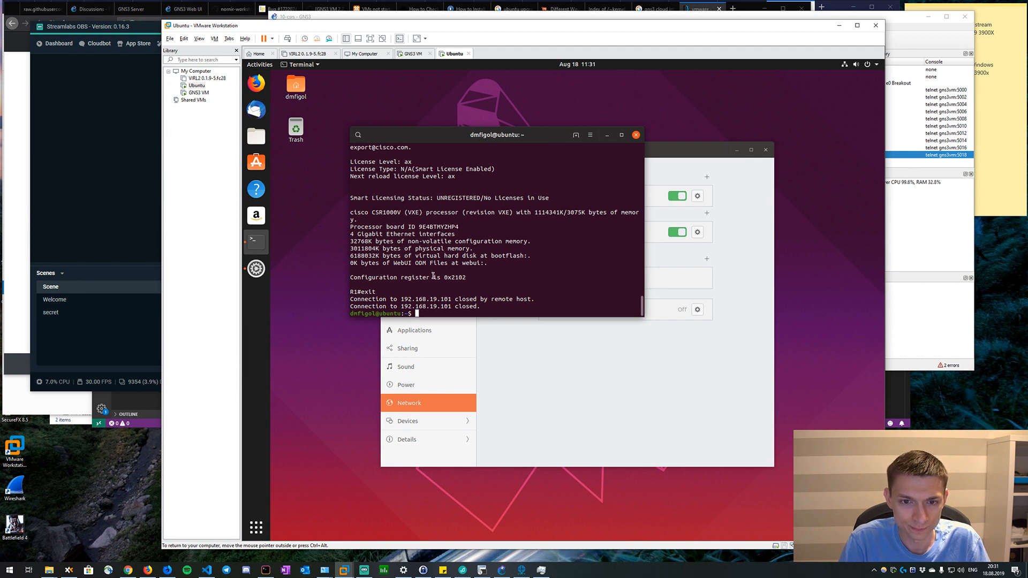
Start an SSH connection as cisco to 192.168.19.101 on port 830 using the netconf subsystem.
text(ssh)
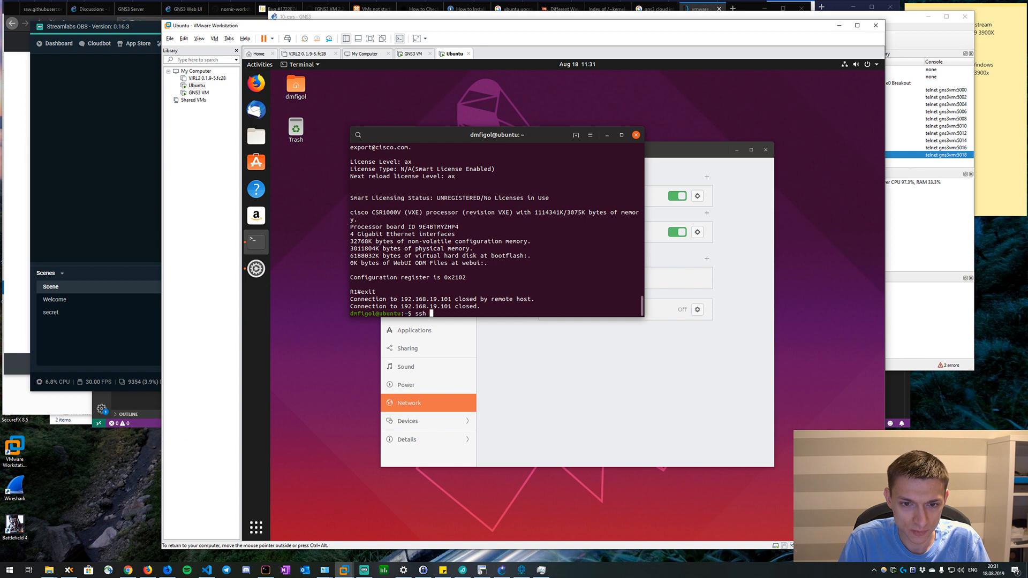
key(BackSpace)
key(BackSpace)
key(BackSpace)
key(BackSpace)
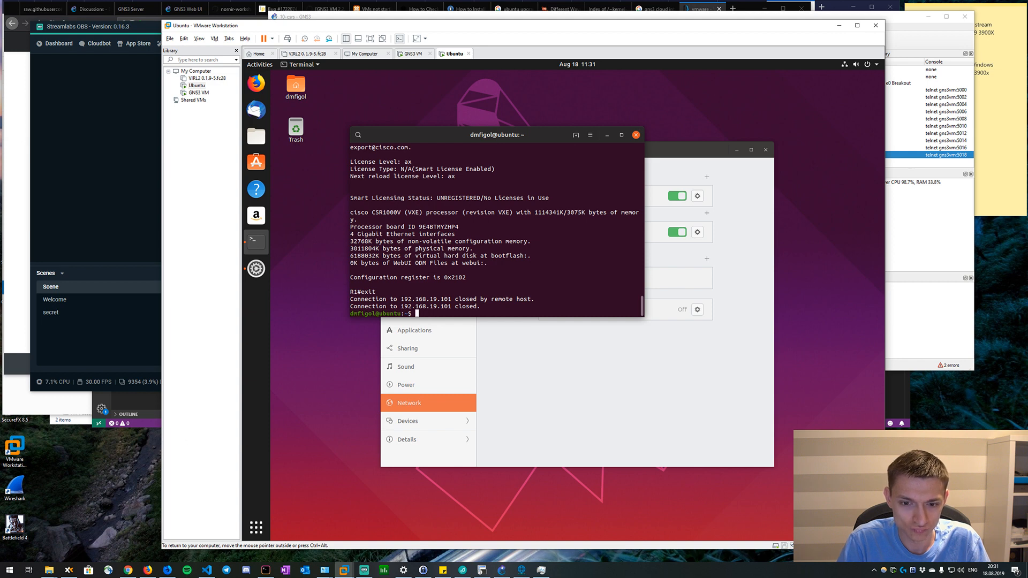
text(ssh)
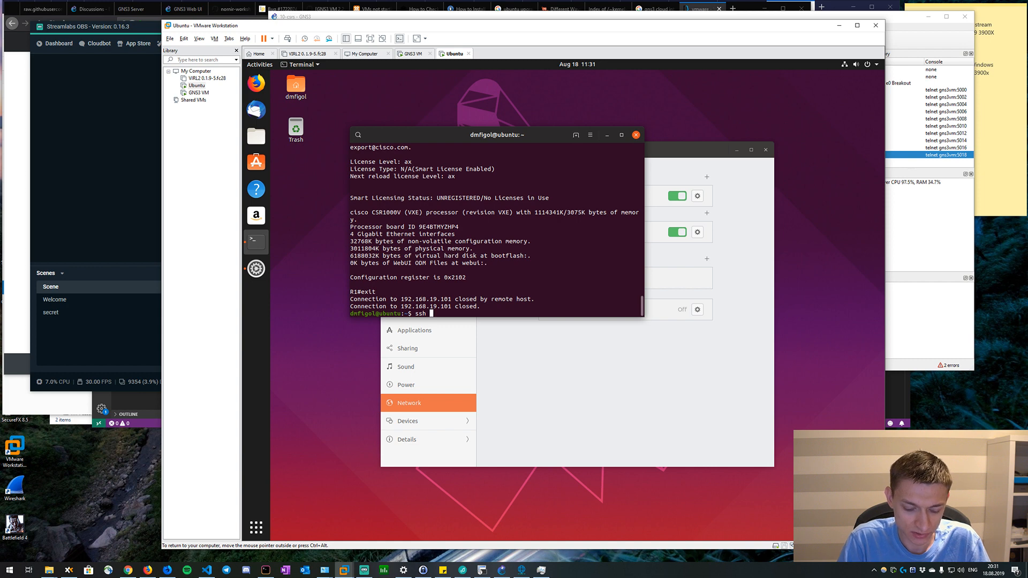
key(BackSpace)
key(BackSpace)
key(BackSpace)
key(BackSpace)
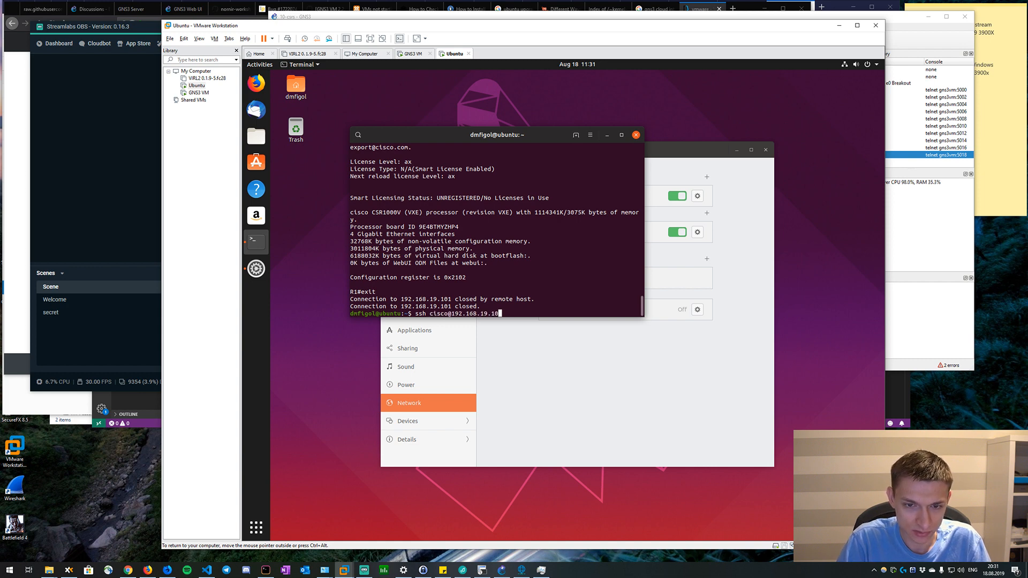
text(.1)
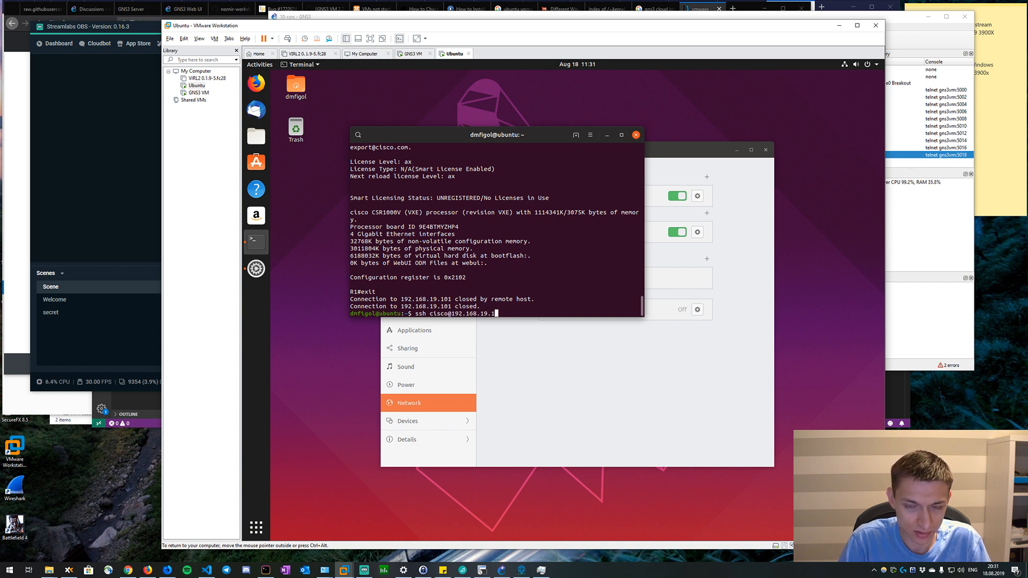
text(01 -p )
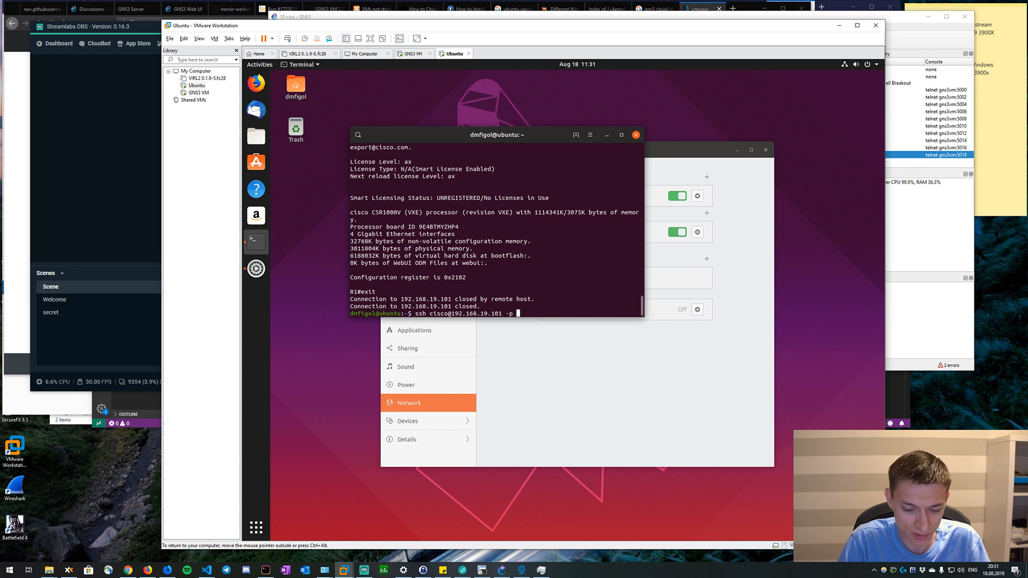
text(830 -s netconf)
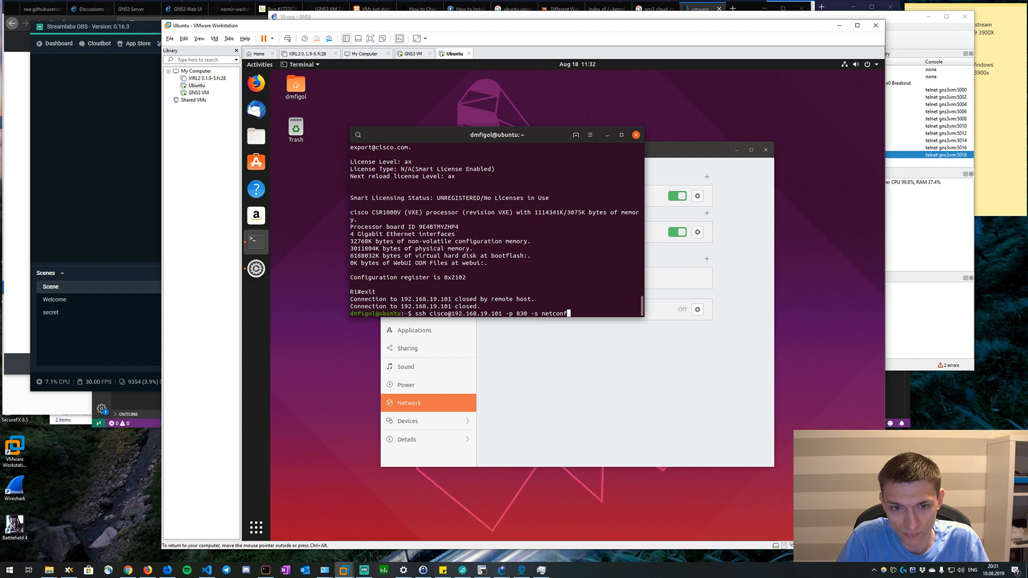
key(Return)
Accept the host key with yes, enter the account password and review R1's NETCONF capabilities.
text(yes)
key(Return)
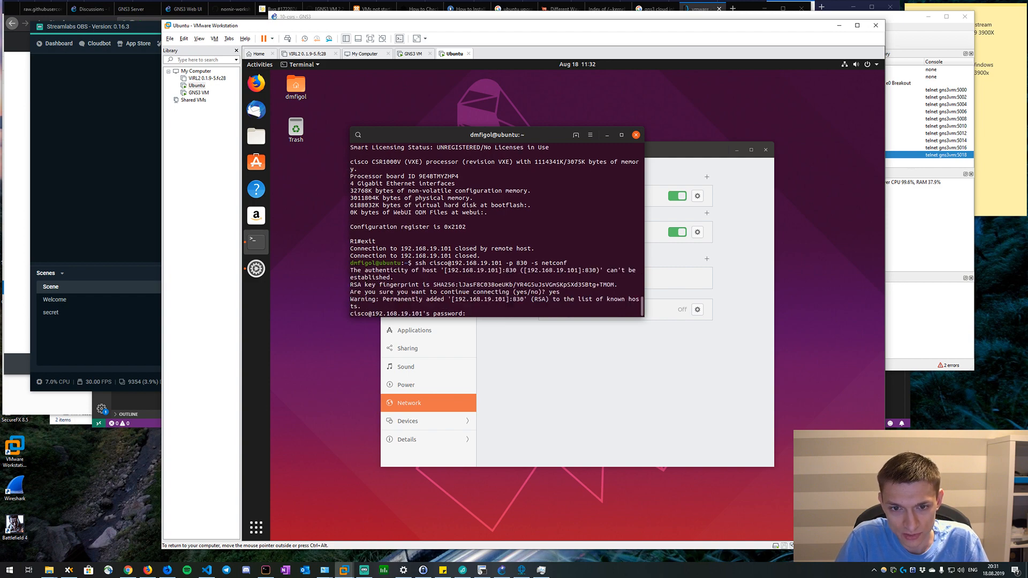
key(Return)
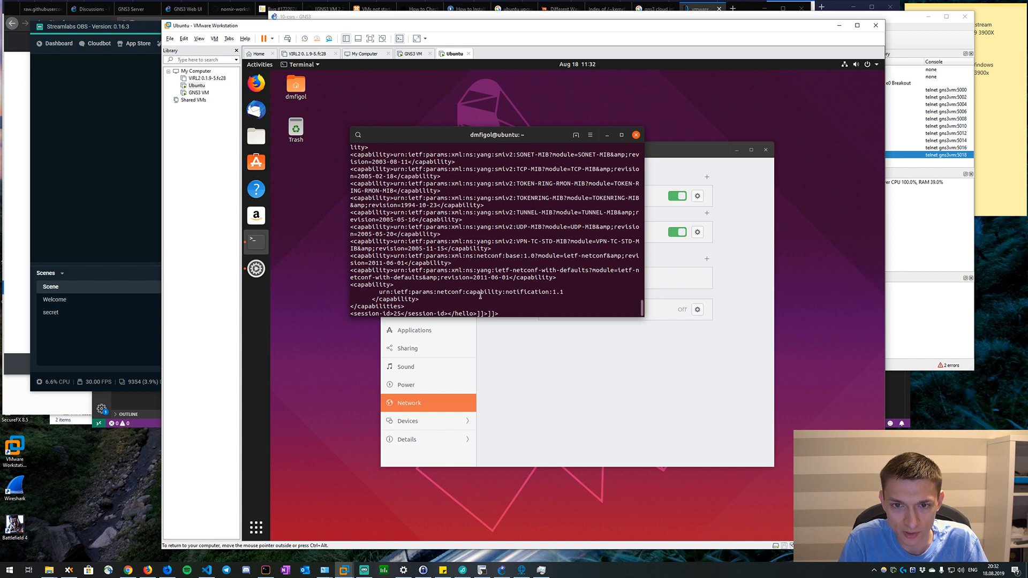
scroll(484, 288, up, 3)
scroll(483, 289, down, 3)
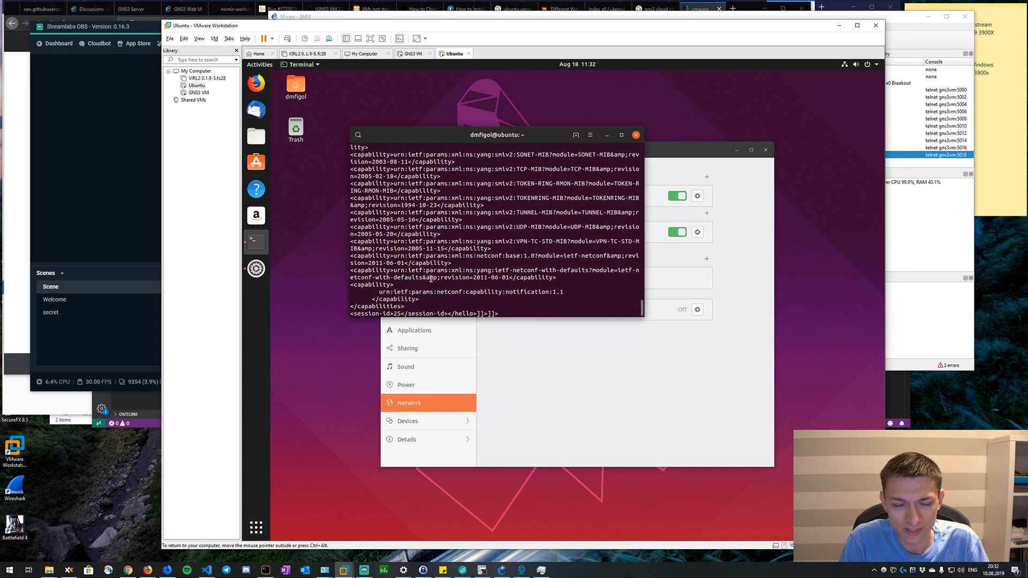
Remove the Amazon shortcut from the Ubuntu dock's favorites.
right_click(267, 226)
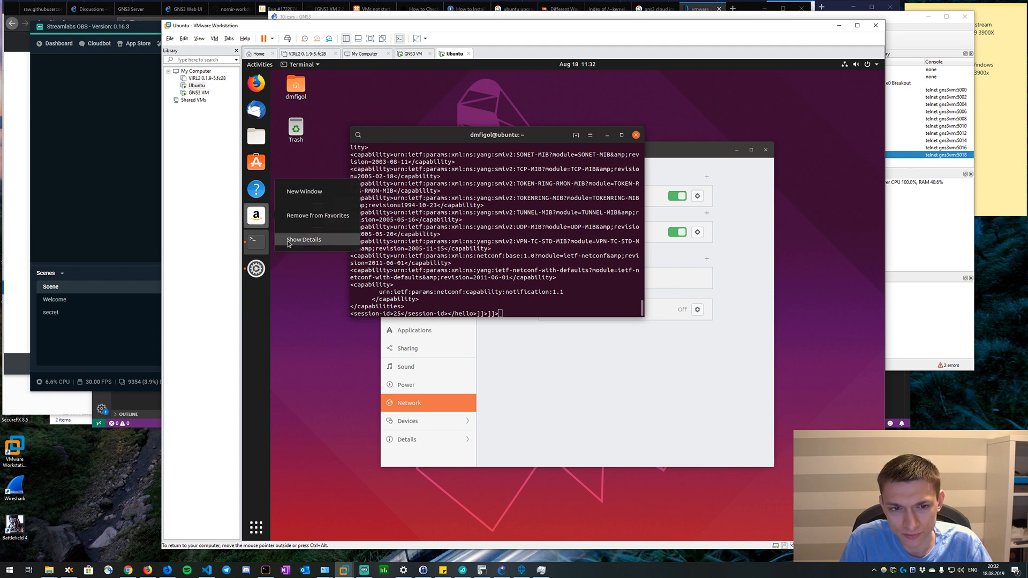
click(315, 217)
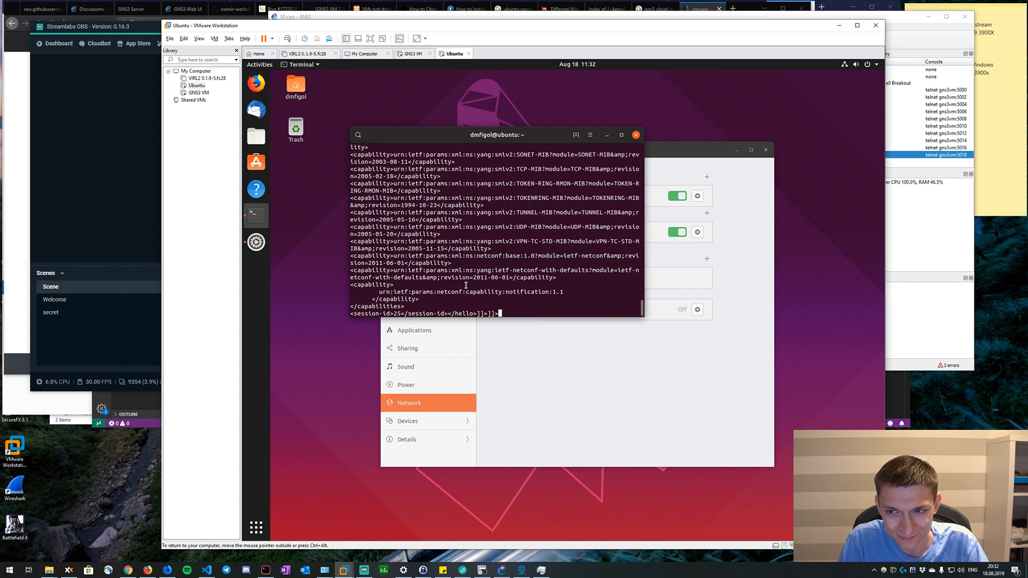
Switch to SecureCRT and check the boot progress in the console sessions of R10, R3, R4, R5 and R6.
click(892, 189)
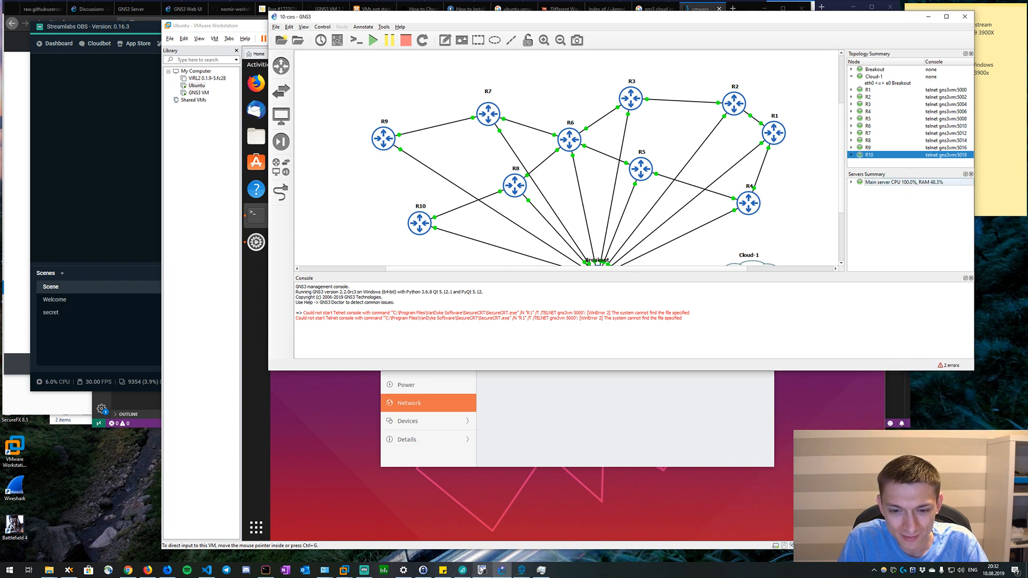
click(480, 569)
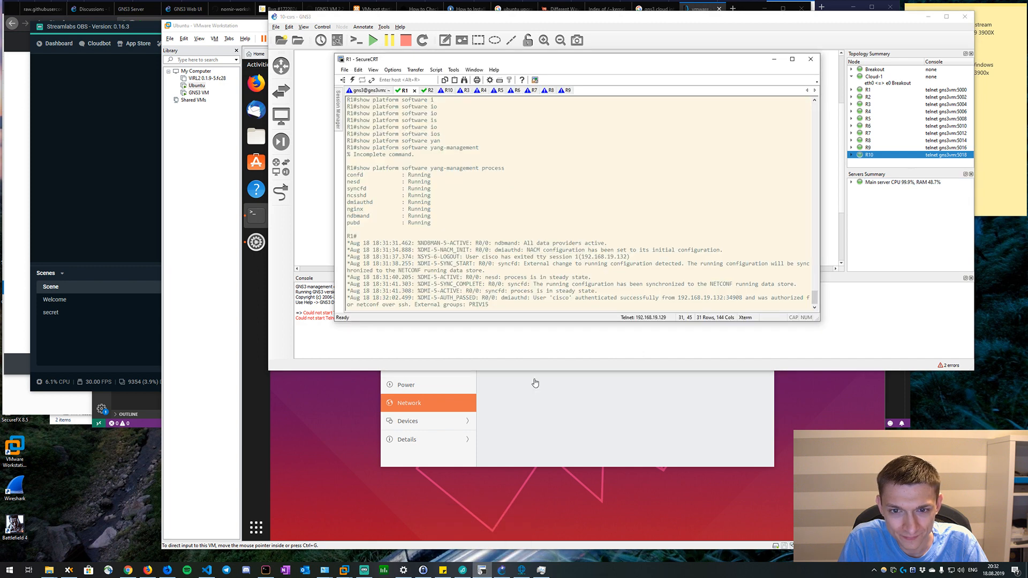
click(444, 90)
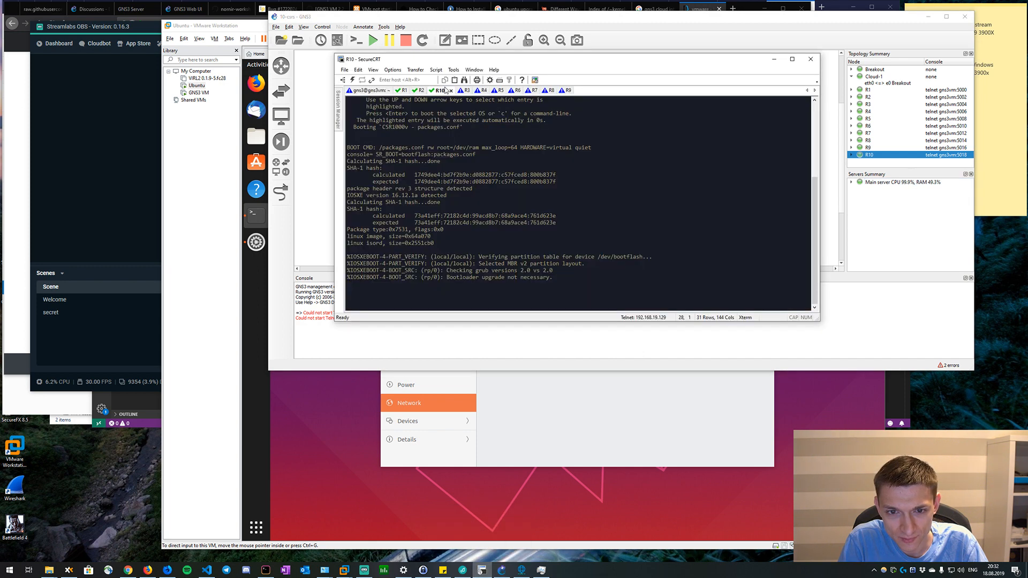
click(464, 90)
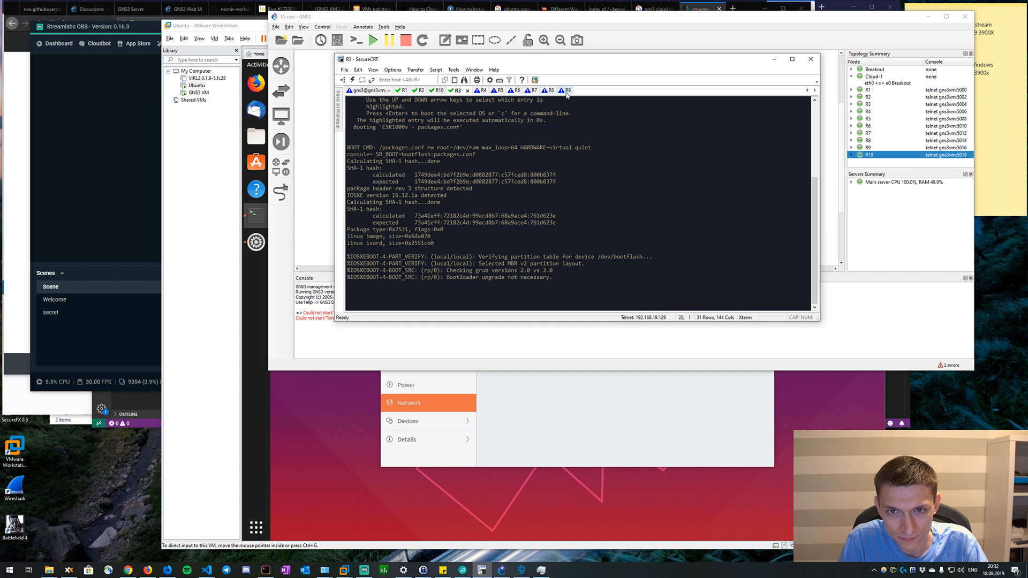
click(474, 90)
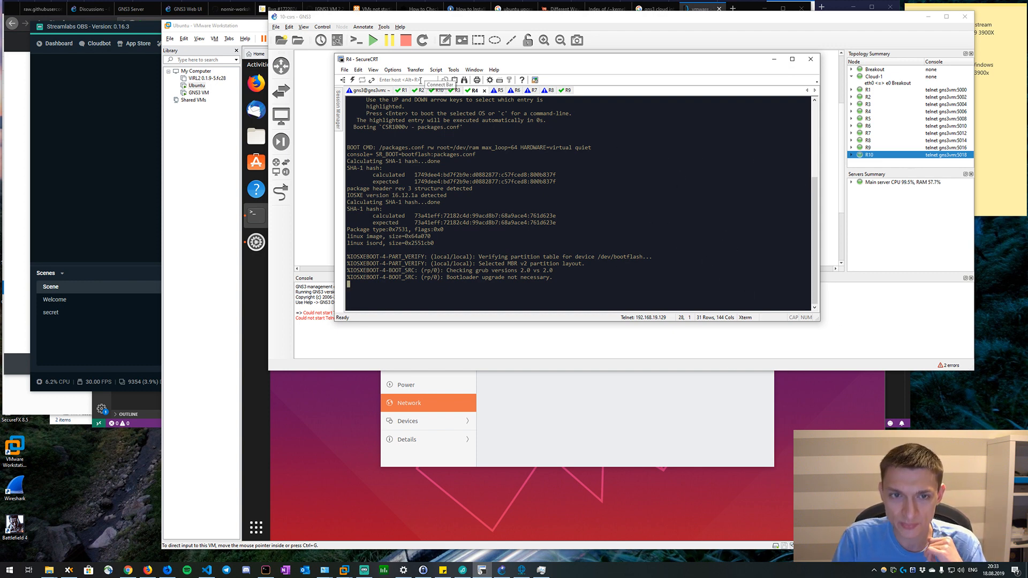
click(363, 91)
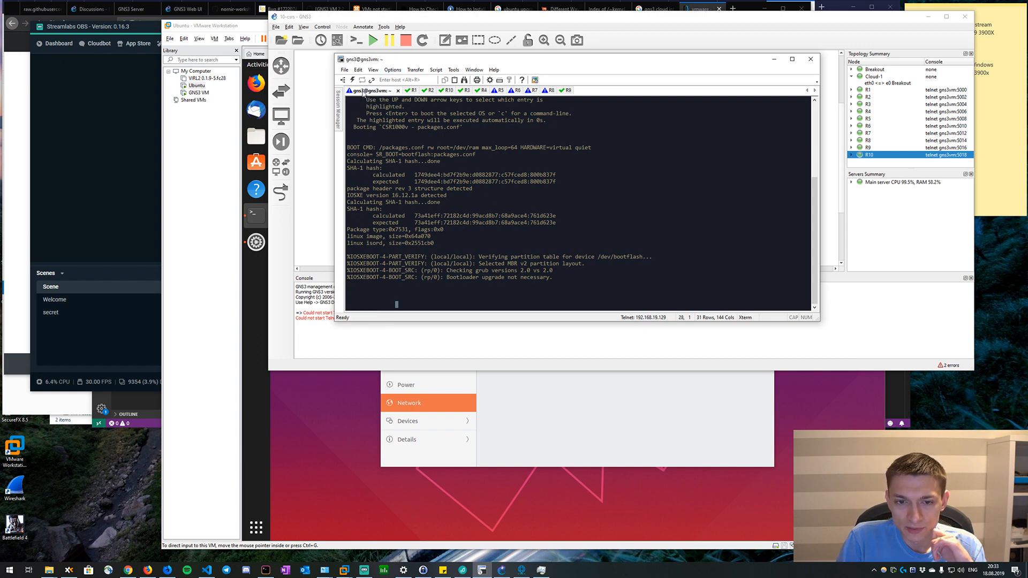
click(481, 91)
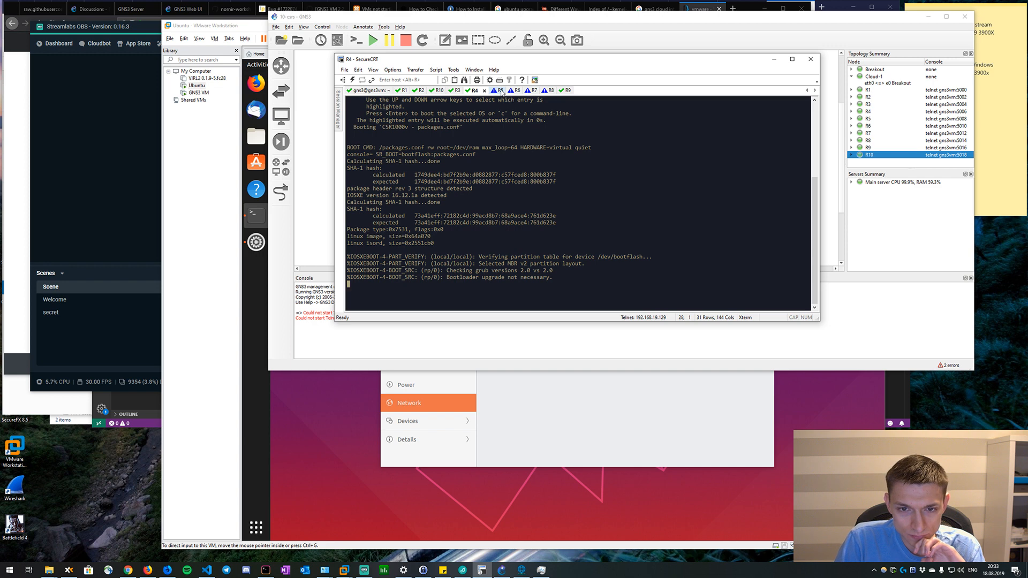
click(502, 91)
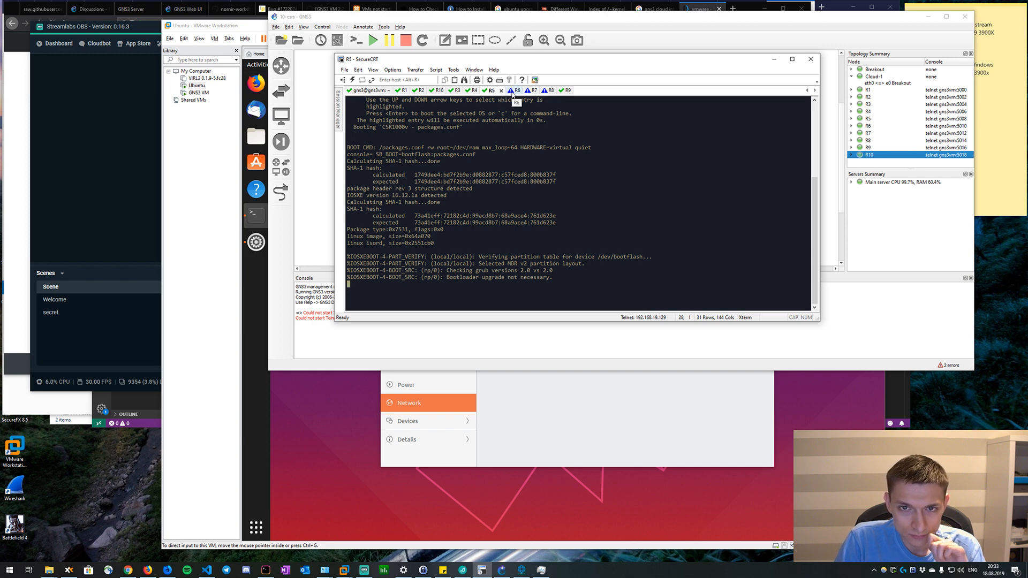
click(514, 91)
click(475, 92)
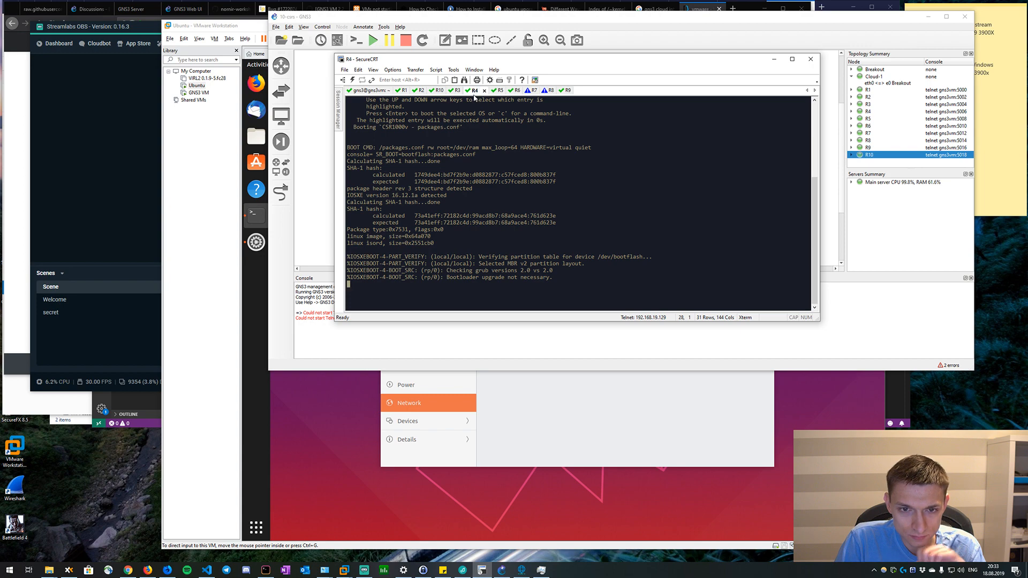
click(381, 91)
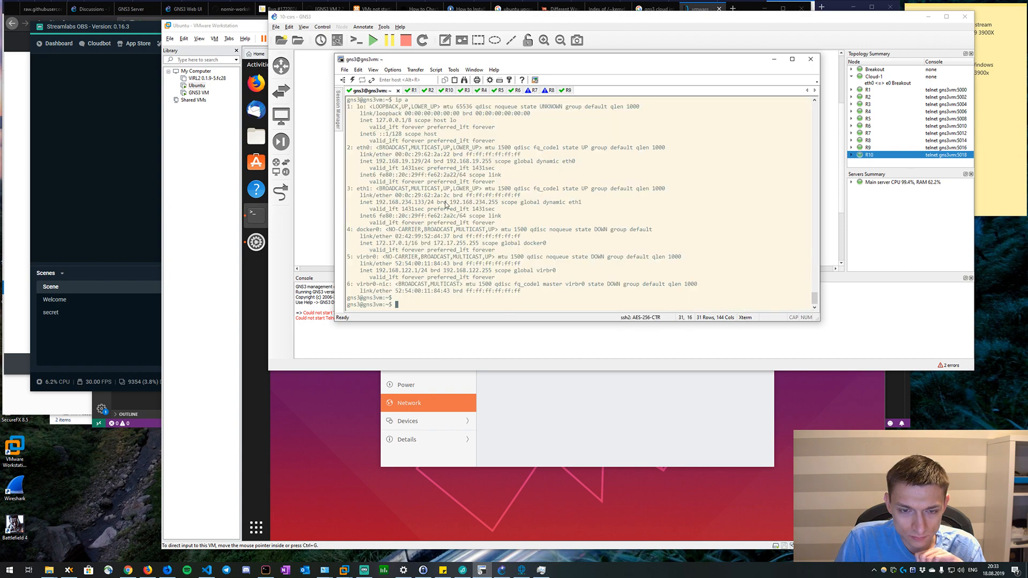
key(Return)
key(Return)
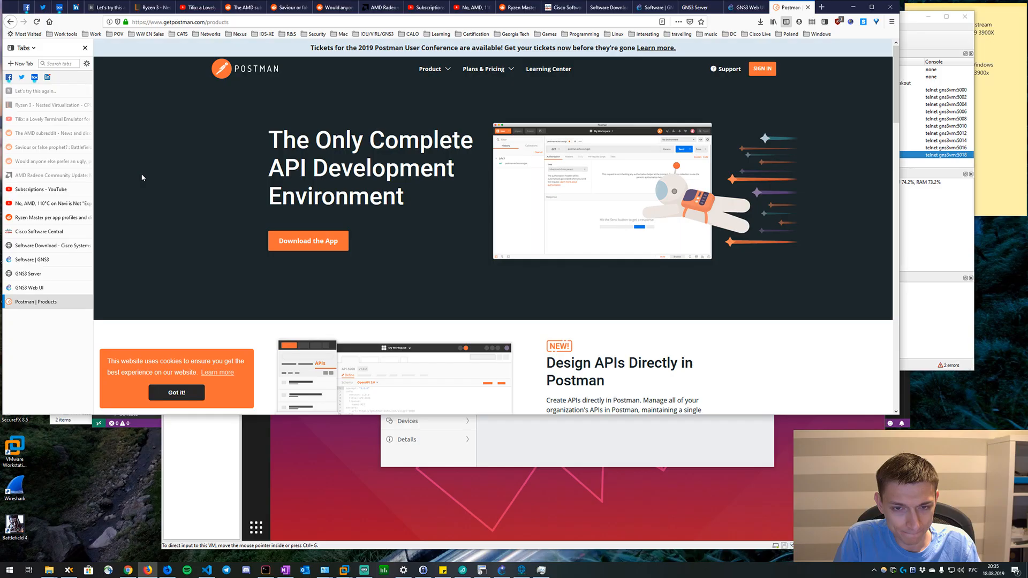
Download the Windows 64-bit Postman installer from the Postman website and save it in the Downloads folder.
click(283, 250)
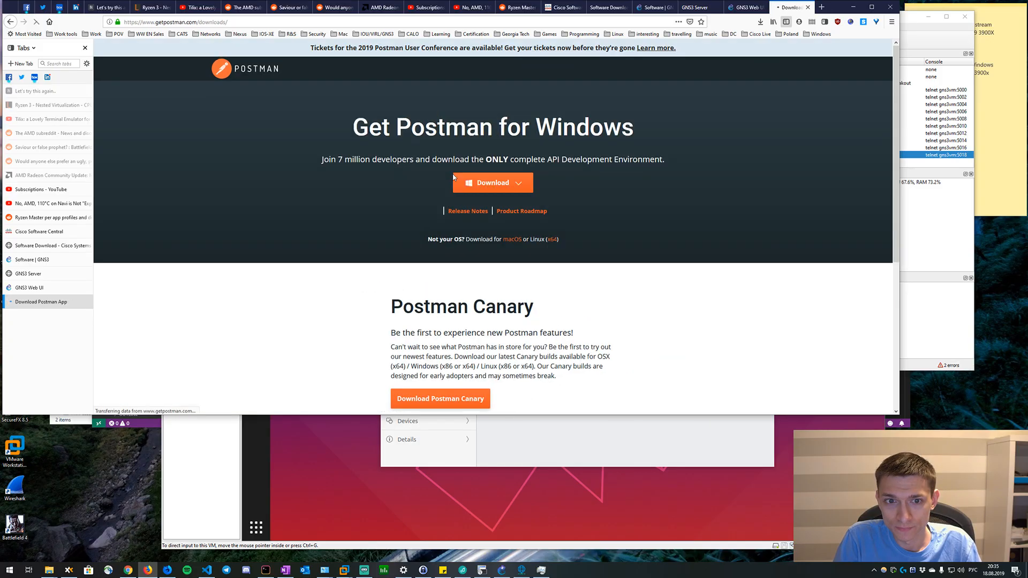
click(490, 182)
click(487, 217)
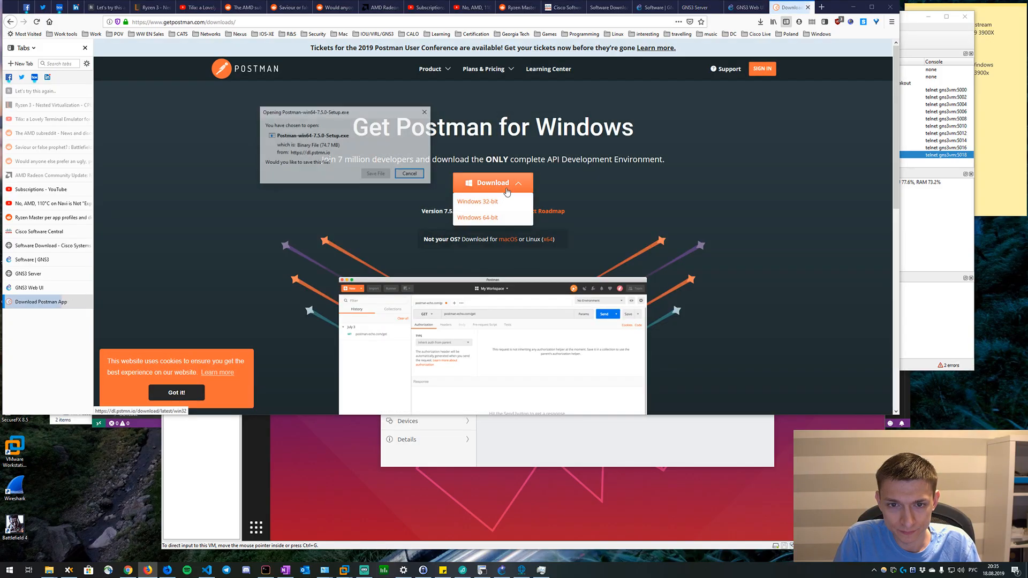
click(368, 179)
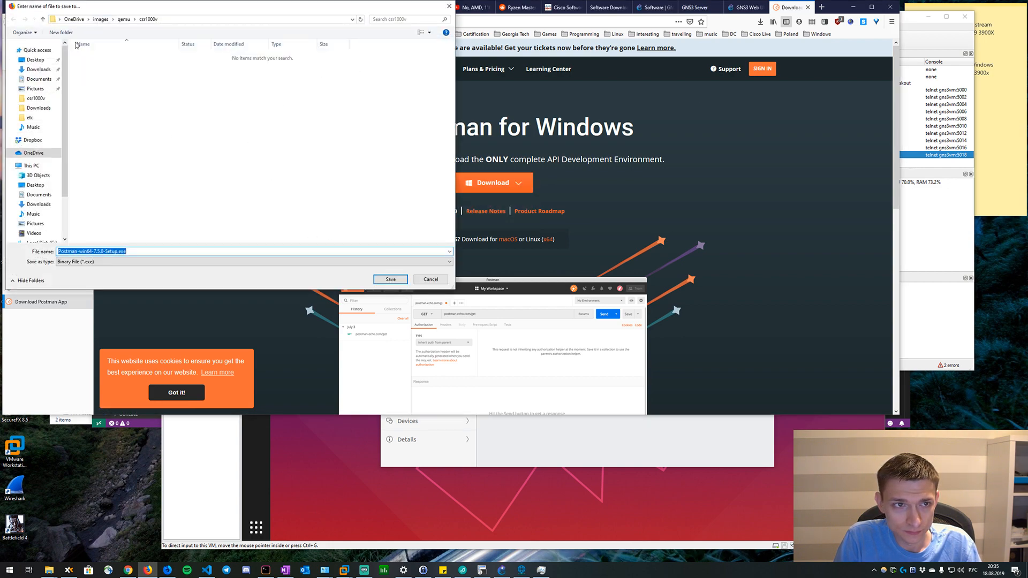
click(39, 204)
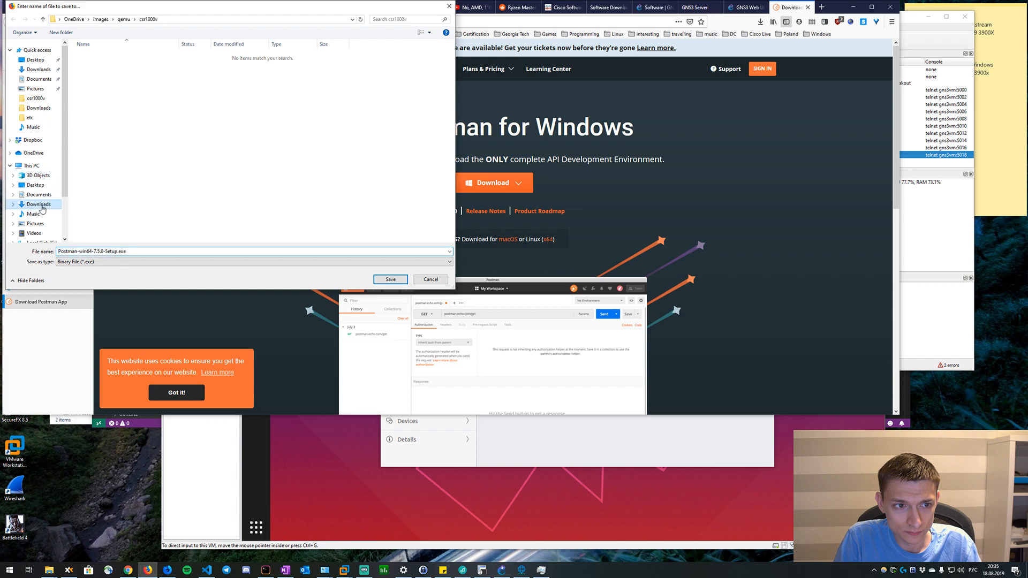
click(391, 279)
Launch the downloaded Postman installer and enlarge the other browser window showing the Super User page.
click(761, 22)
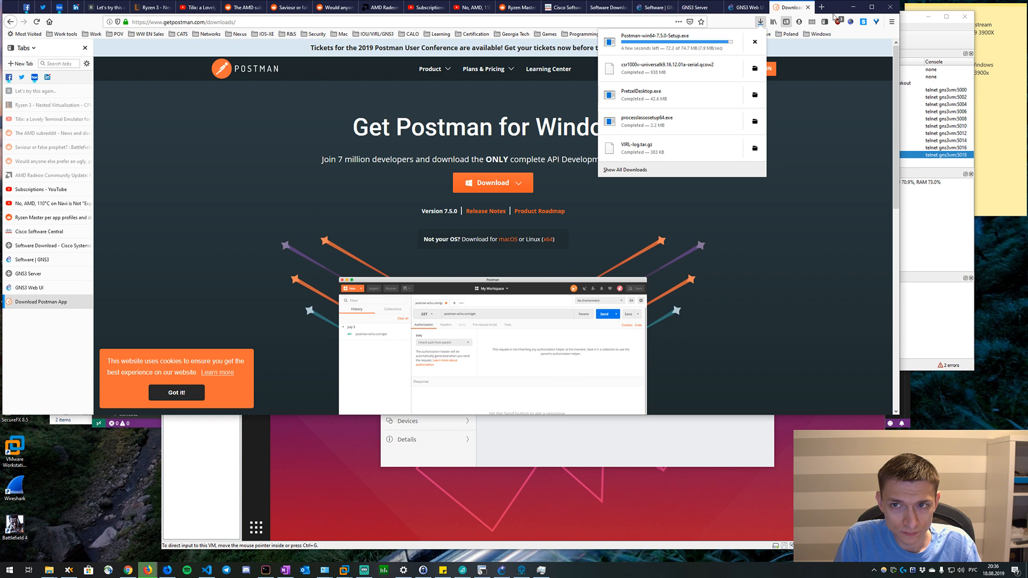
click(668, 45)
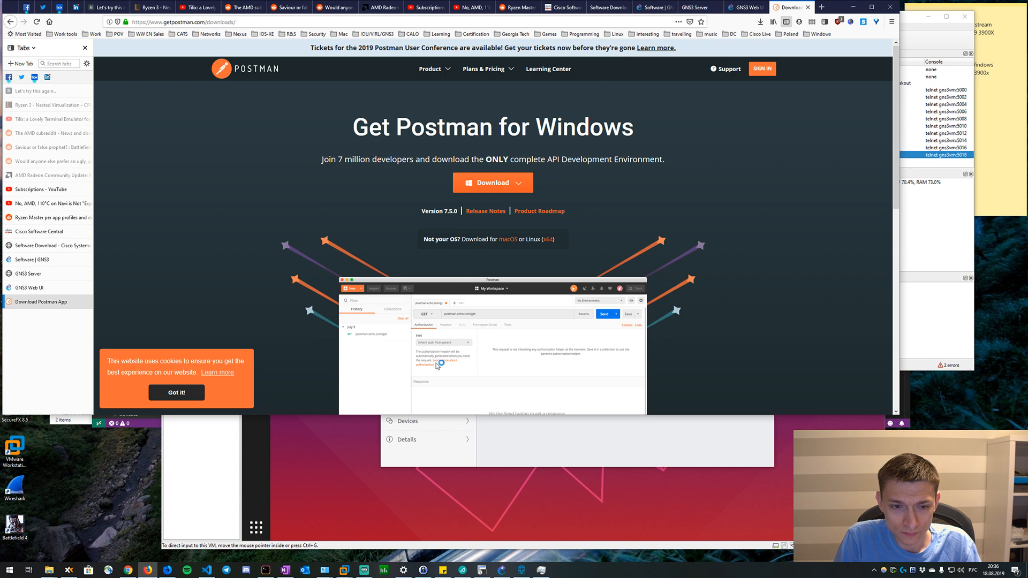
click(167, 570)
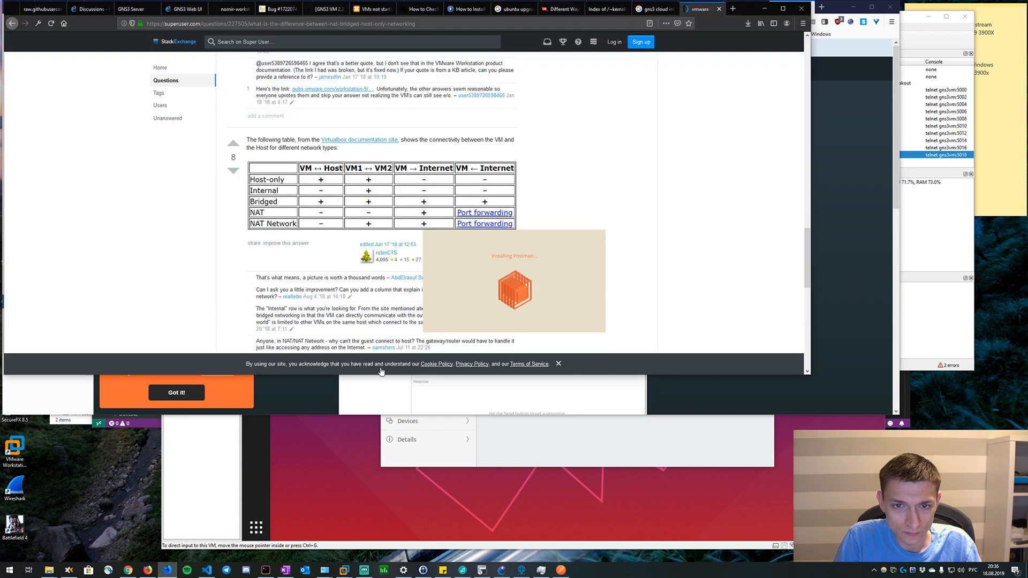
drag(838, 374, 900, 417)
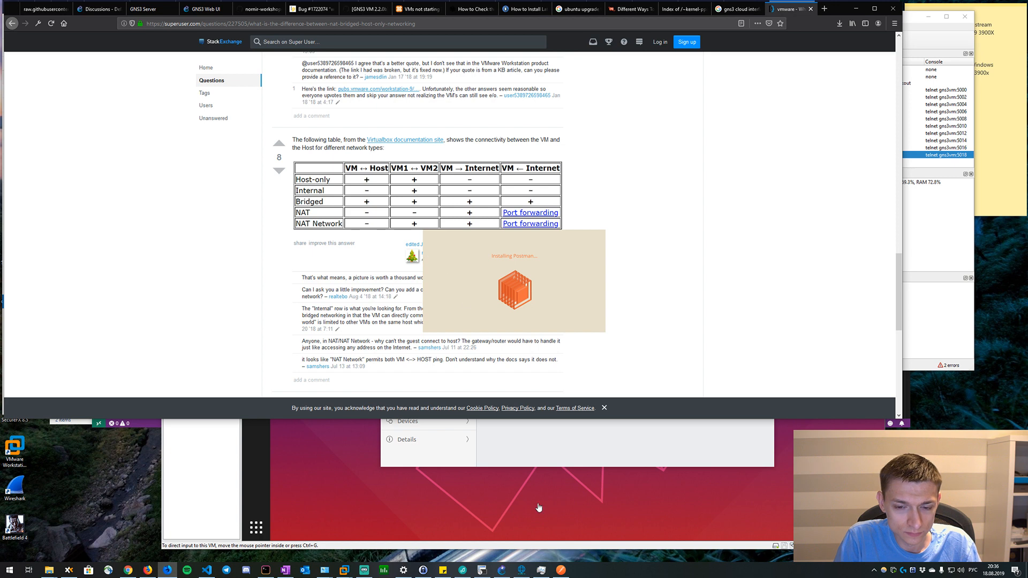
Switch to Postman, skip signing in and dismiss the Create New dialog to reach the empty untitled request.
click(561, 572)
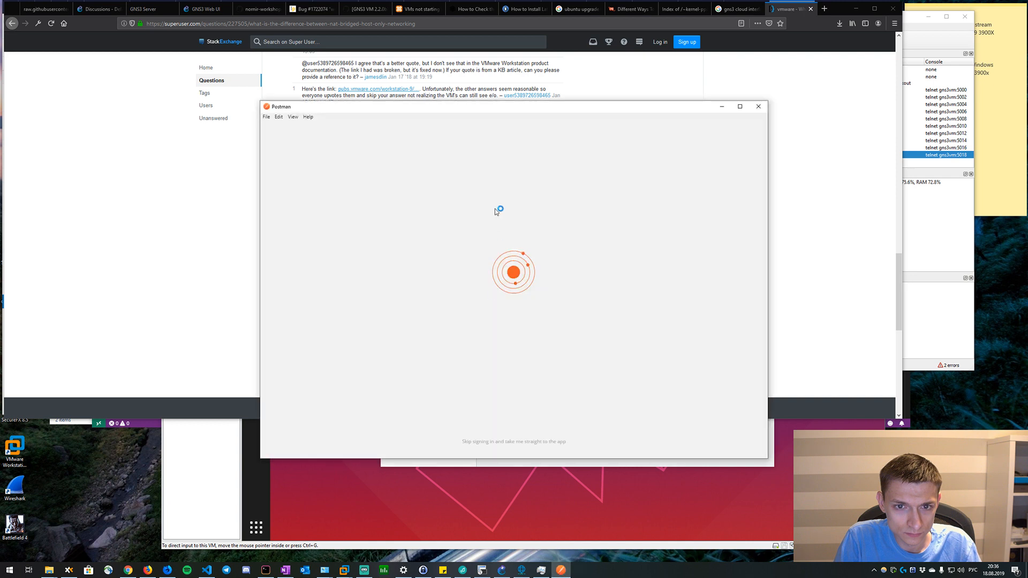
drag(429, 109, 348, 33)
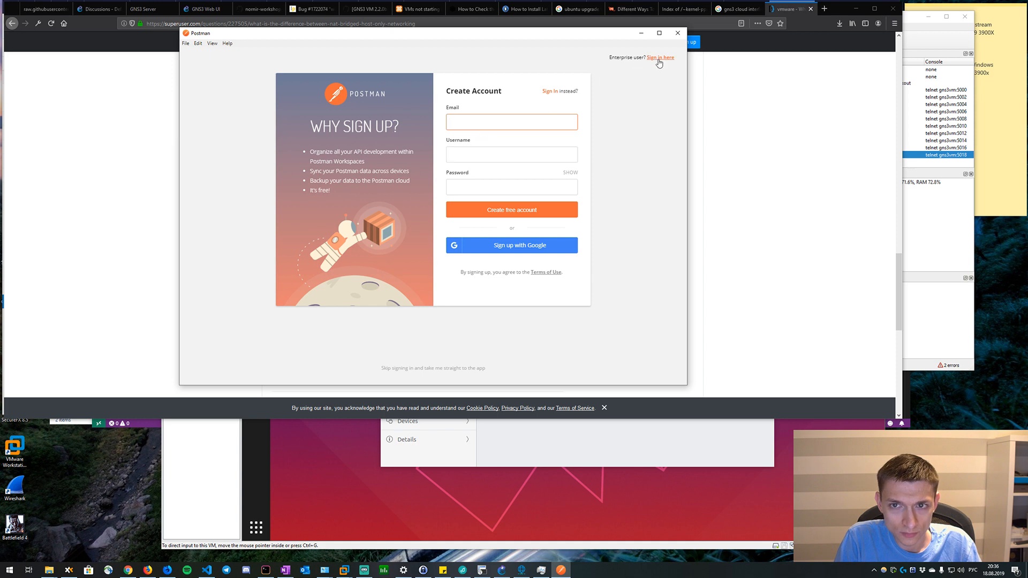
click(535, 188)
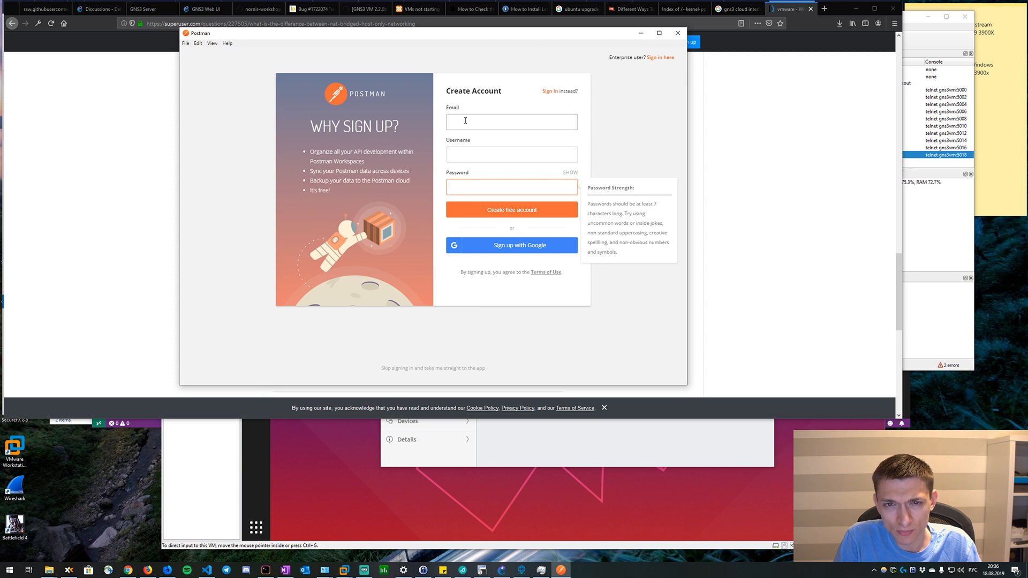
click(185, 43)
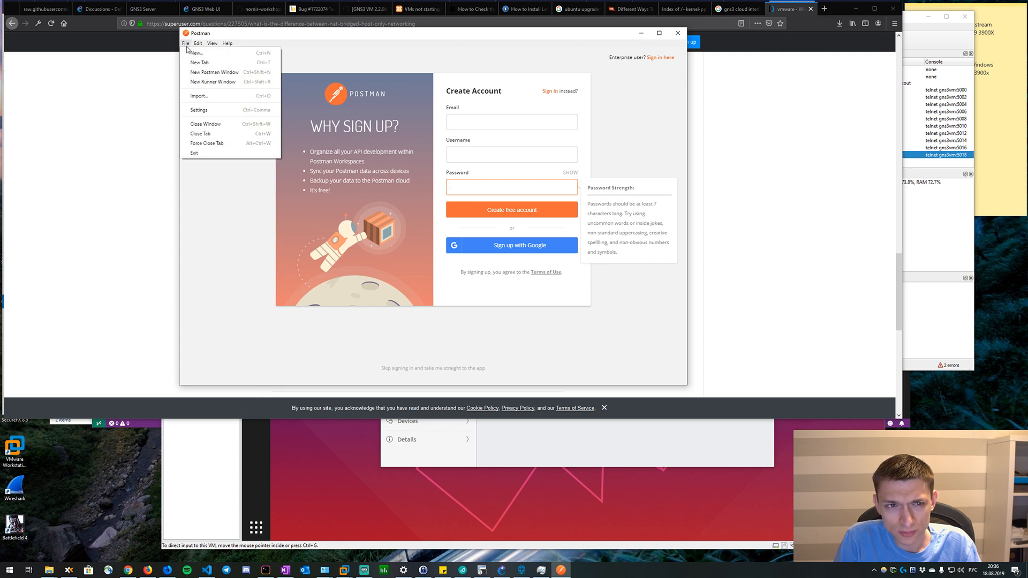
click(186, 45)
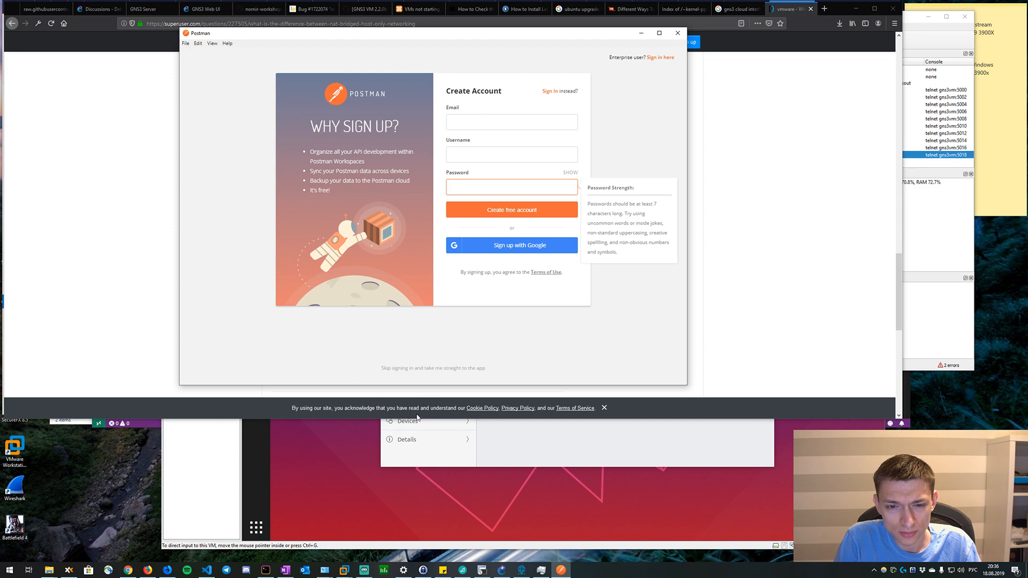
click(421, 369)
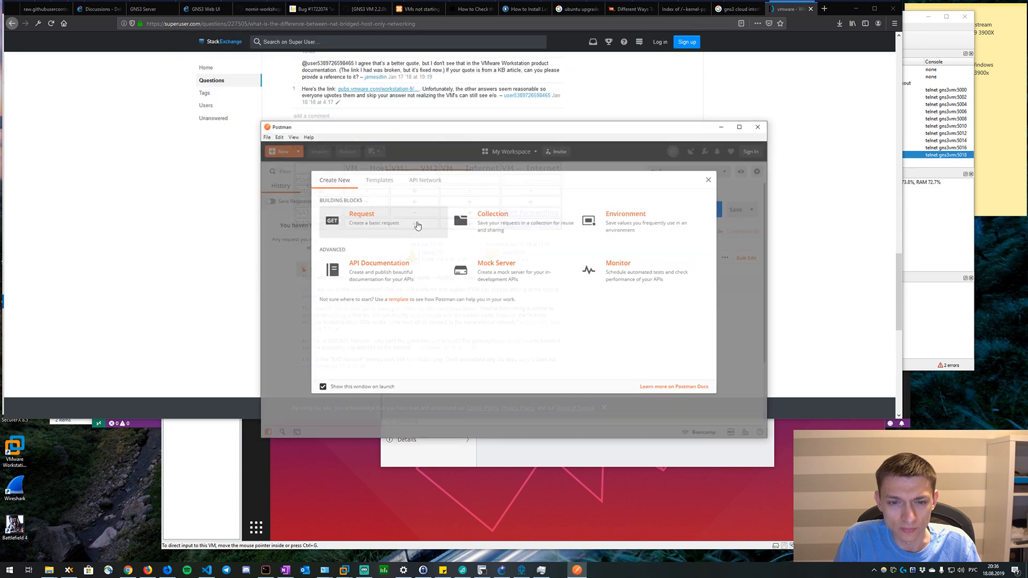
click(710, 178)
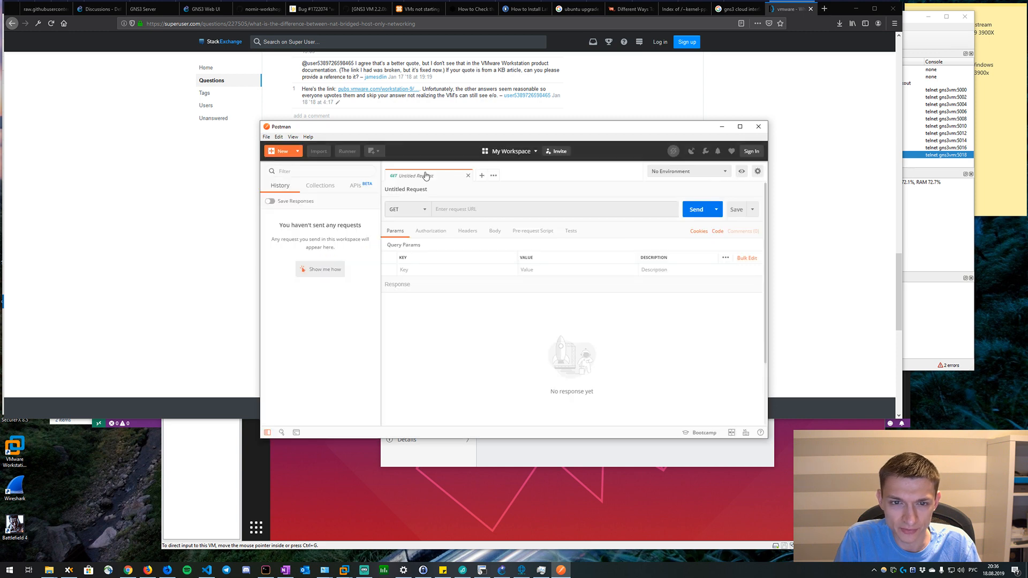
click(405, 209)
click(477, 209)
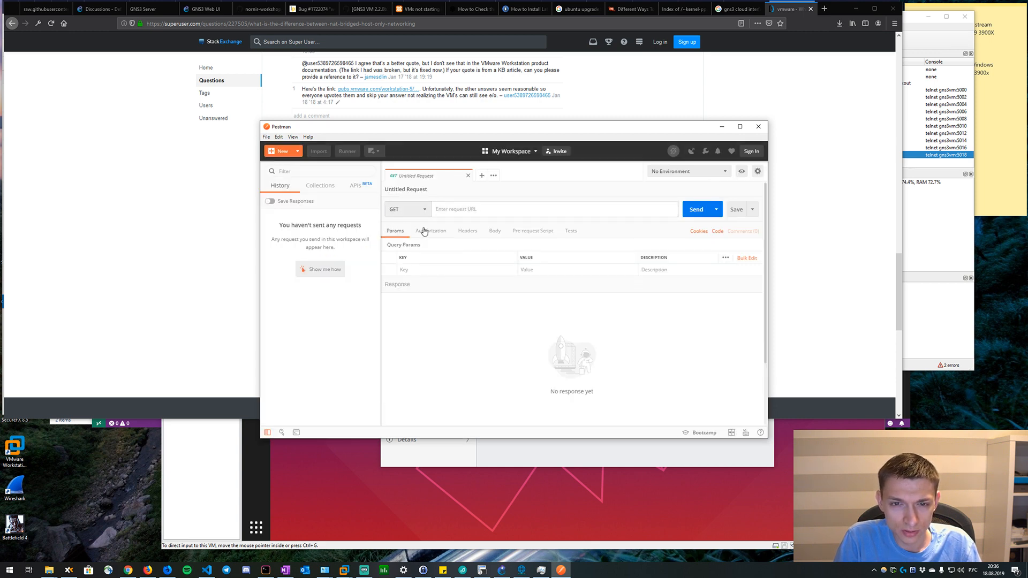
Search the web for "restconf rfc" in a new browser tab and open RFC 8040.
click(823, 10)
text(кые фз)
key(BackSpace)
key(BackSpace)
key(BackSpace)
key(BackSpace)
key(BackSpace)
key(BackSpace)
key(BackSpace)
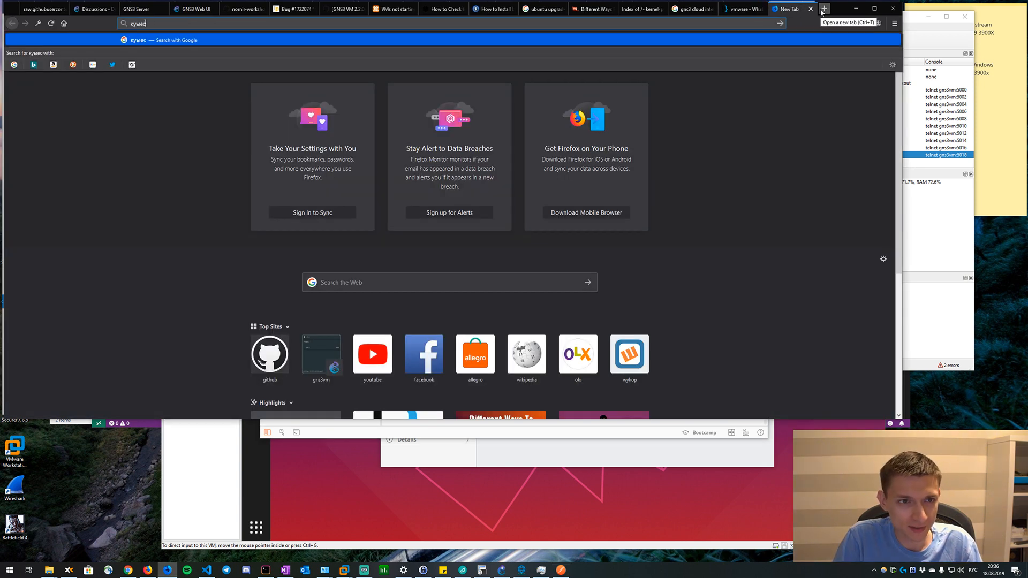
key(alt+shift)
text(restconf)
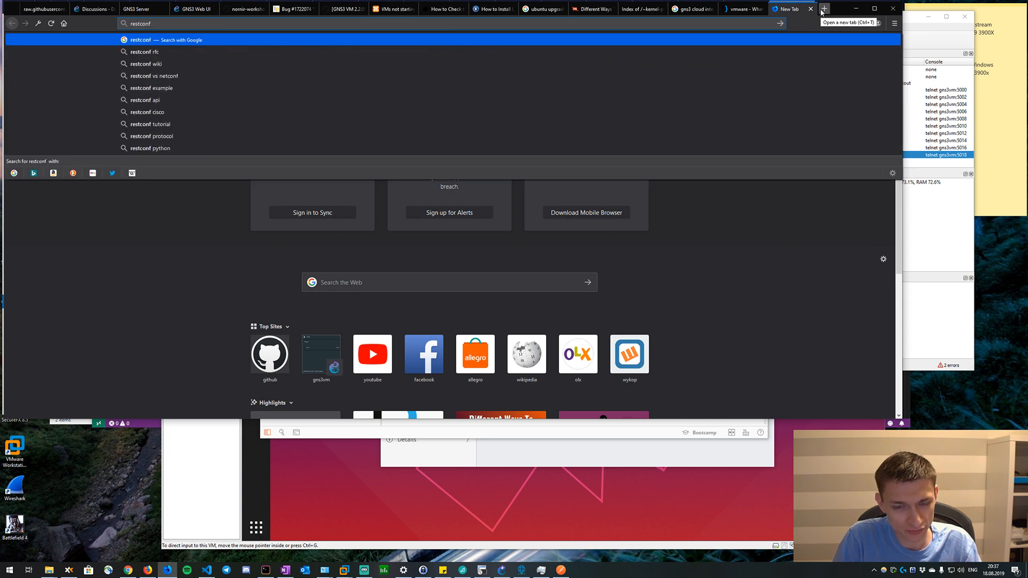
text( rfc)
key(Return)
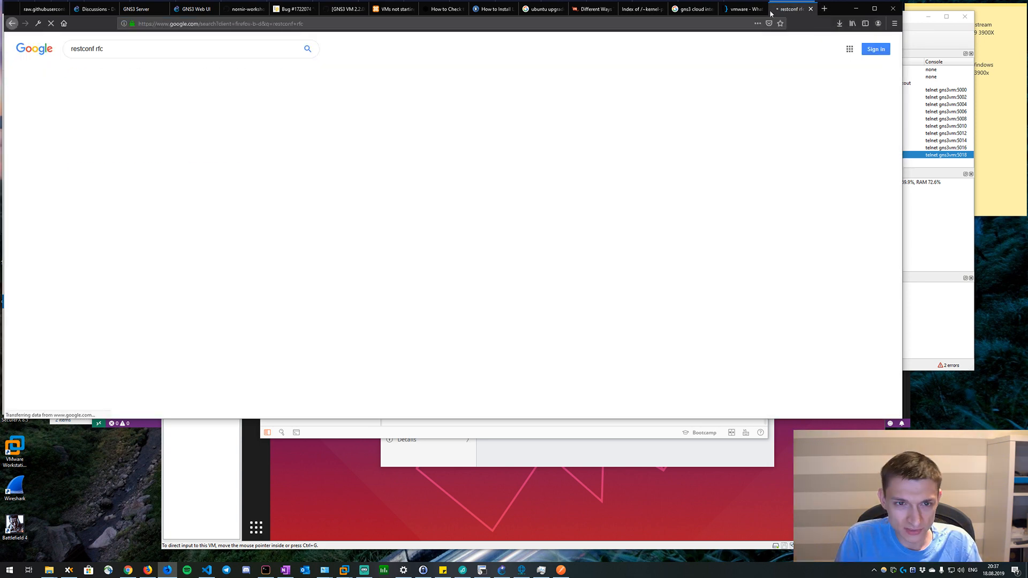
click(170, 177)
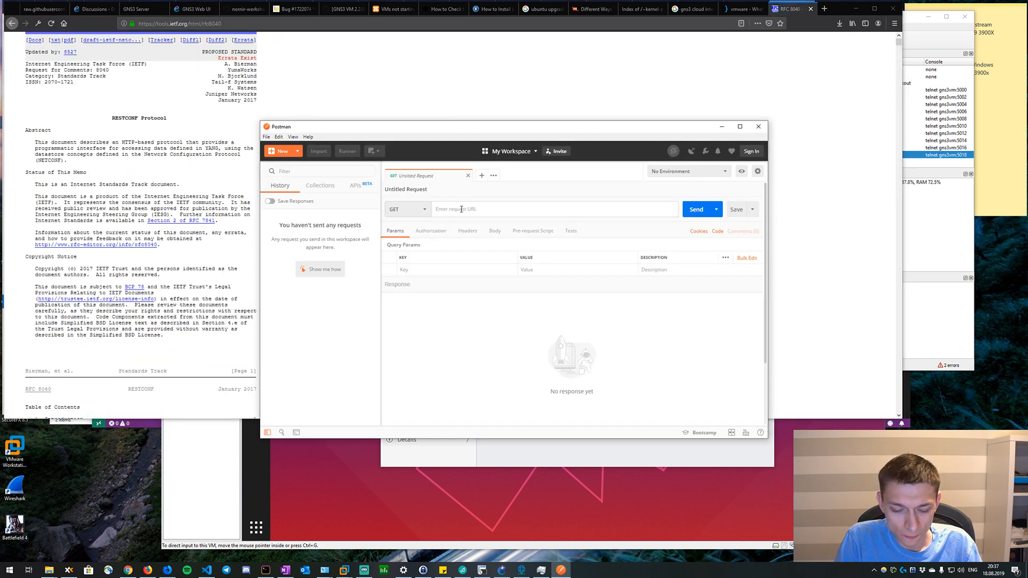
click(462, 209)
text(192.168.)
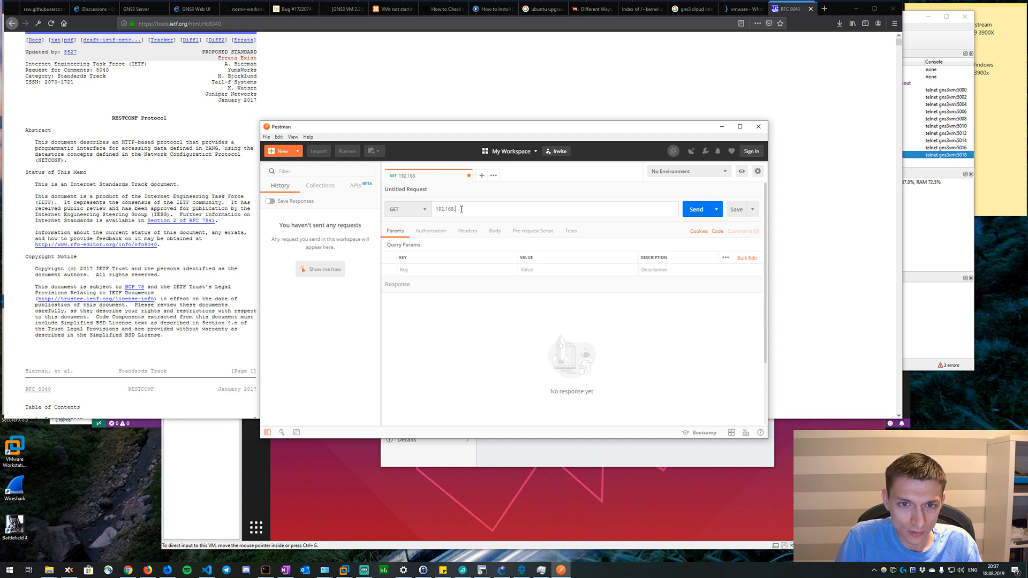
key(BackSpace)
key(BackSpace)
key(BackSpace)
key(BackSpace)
key(BackSpace)
key(BackSpace)
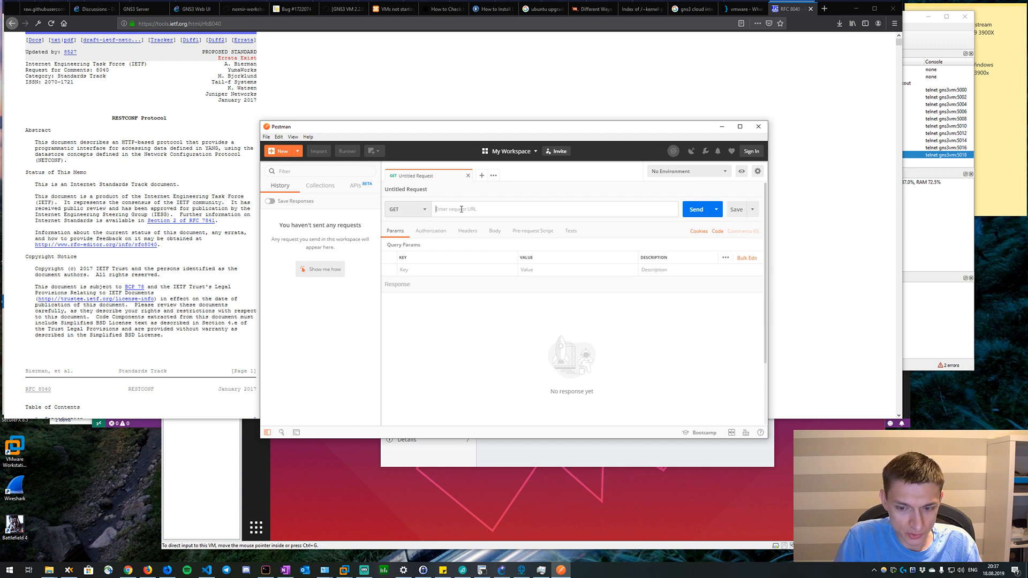
text(https://192.168)
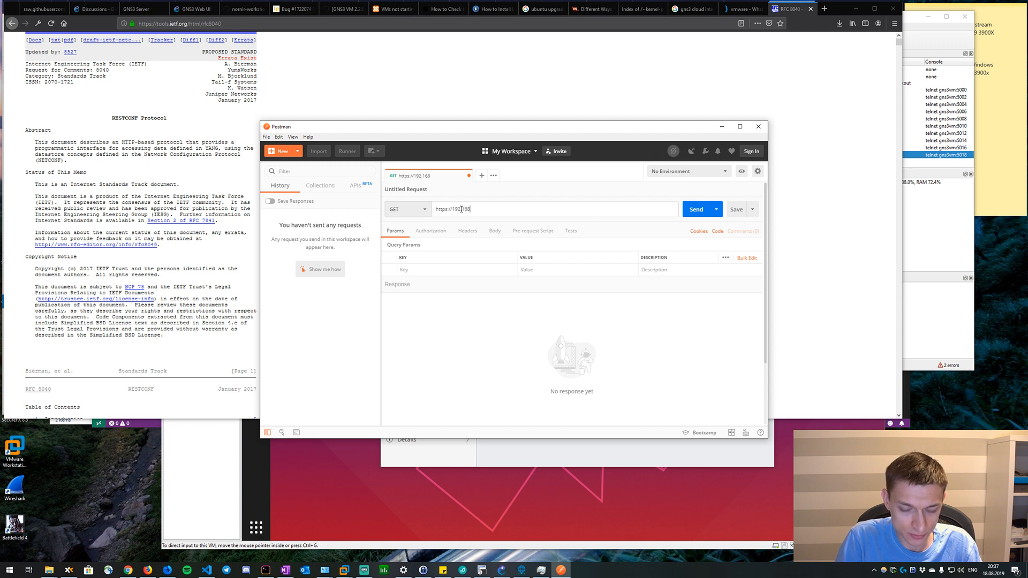
text(.19.101)
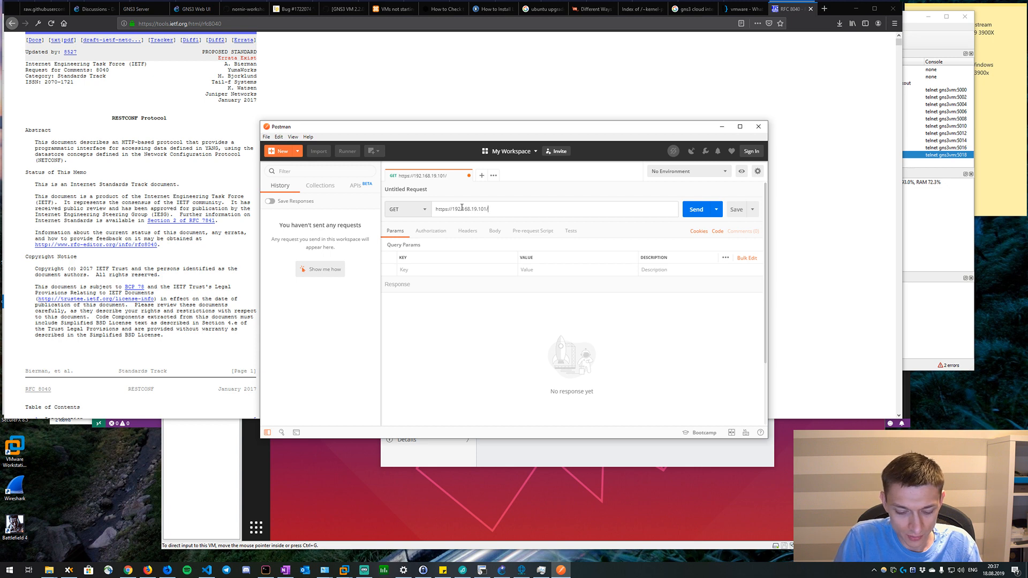
text(/.wel)
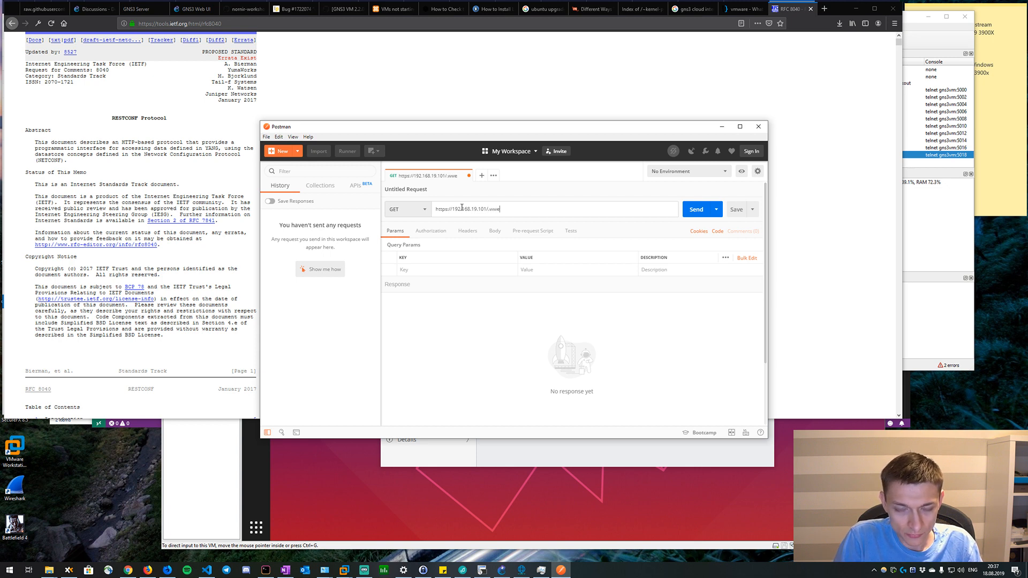
text(l-)
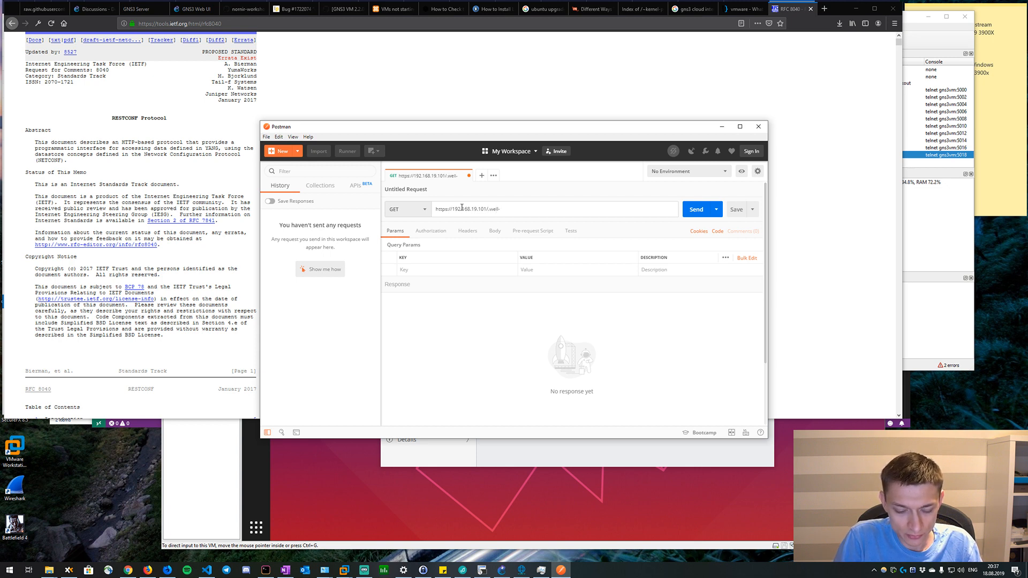
text(known)
Find ".well" in the RFC 8040 page and append /host-meta to the Postman request URL.
click(189, 186)
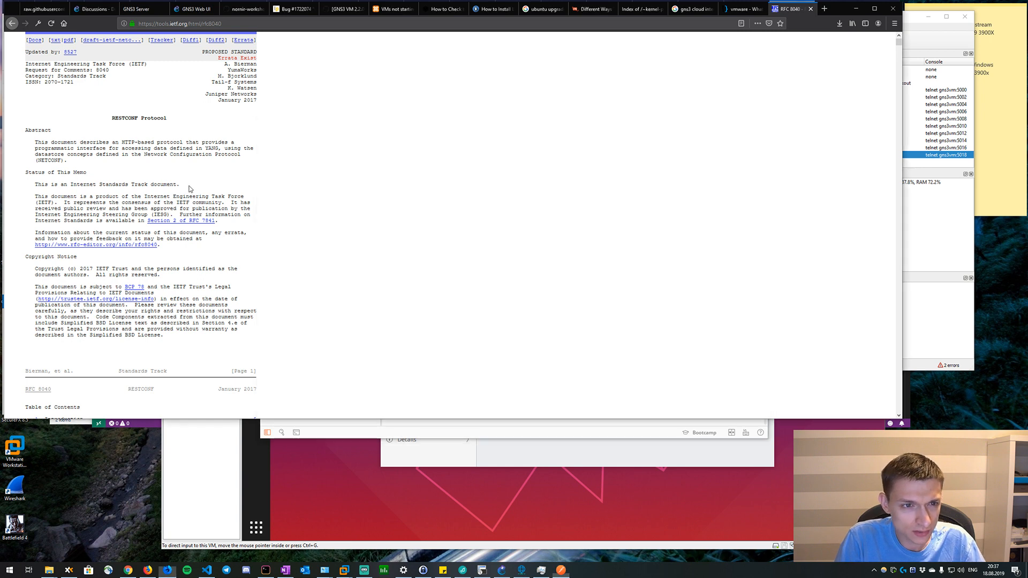
key(ctrl+f)
text(.well)
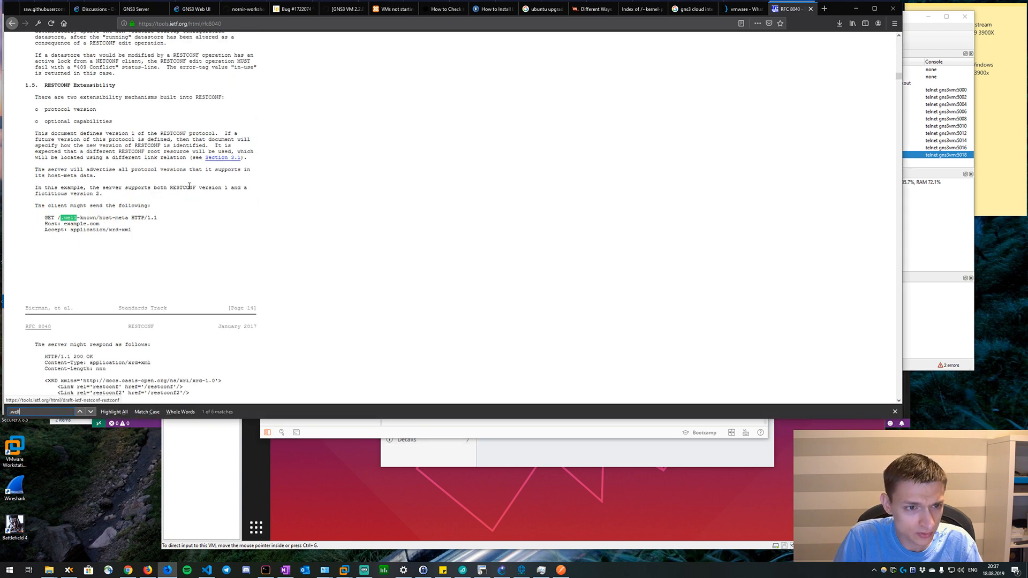
key(alt+Tab)
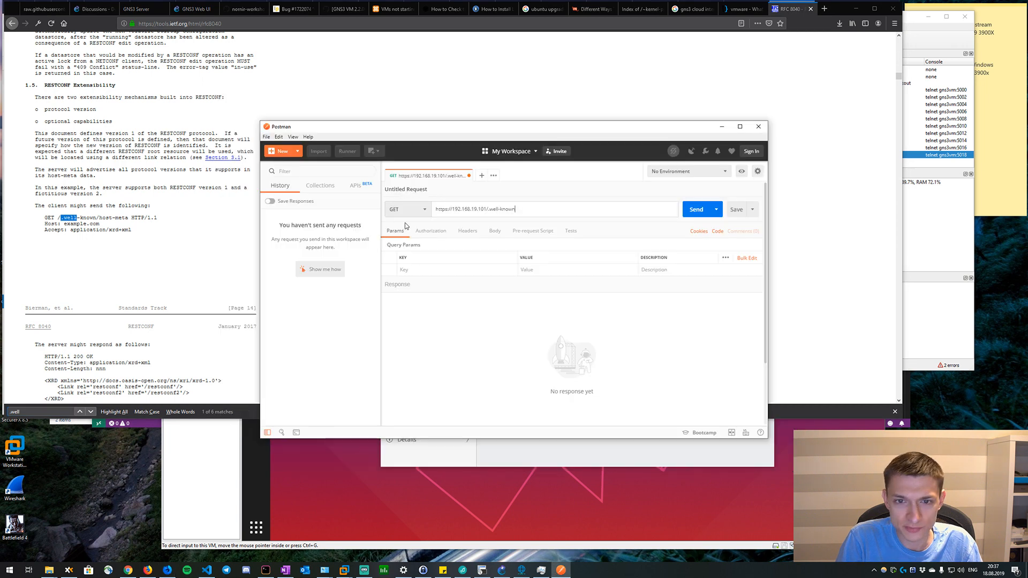
text(/host-meta)
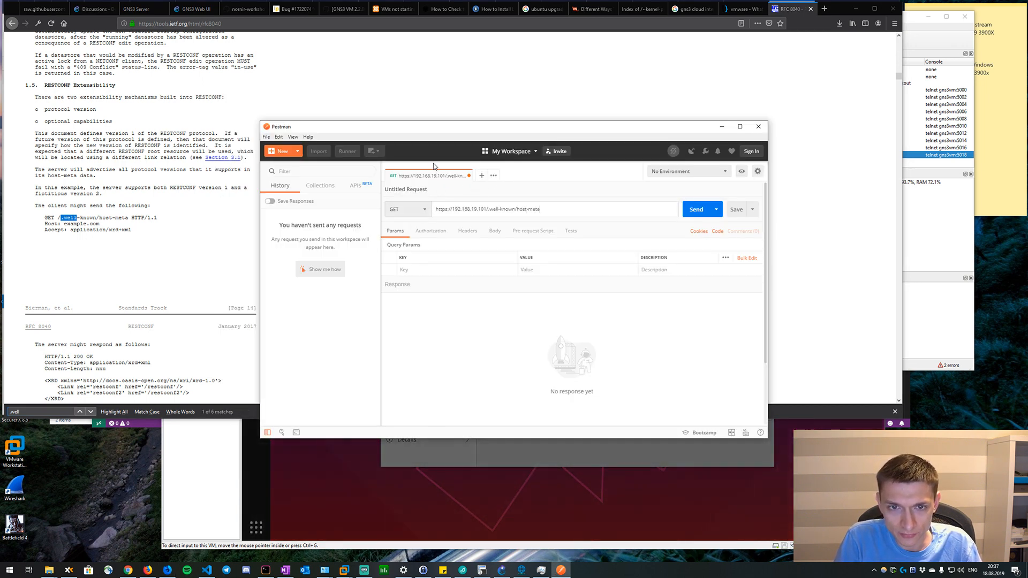
Set the authorization type of the host-meta request to Basic Auth.
click(423, 232)
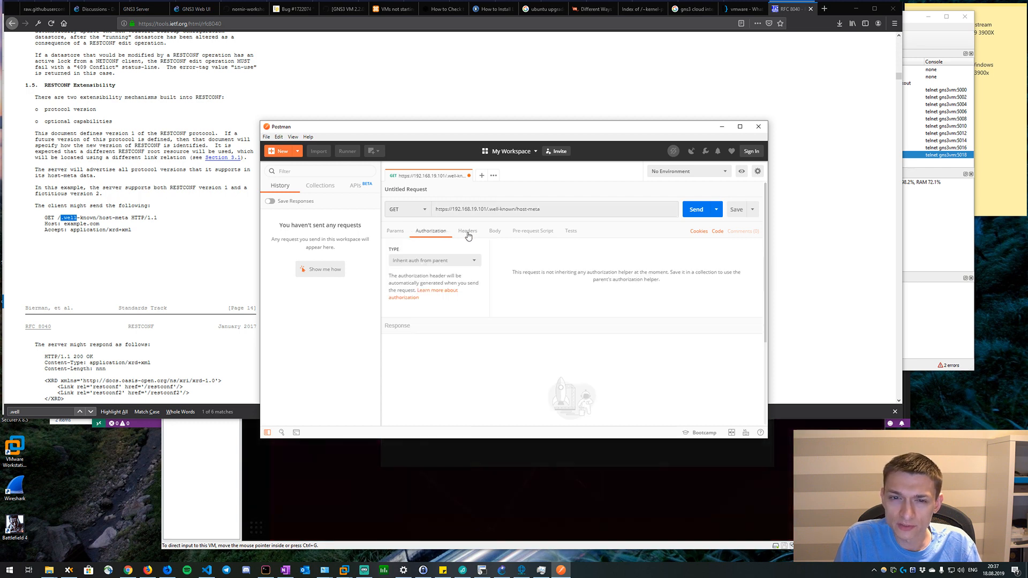
click(466, 235)
click(431, 231)
click(449, 260)
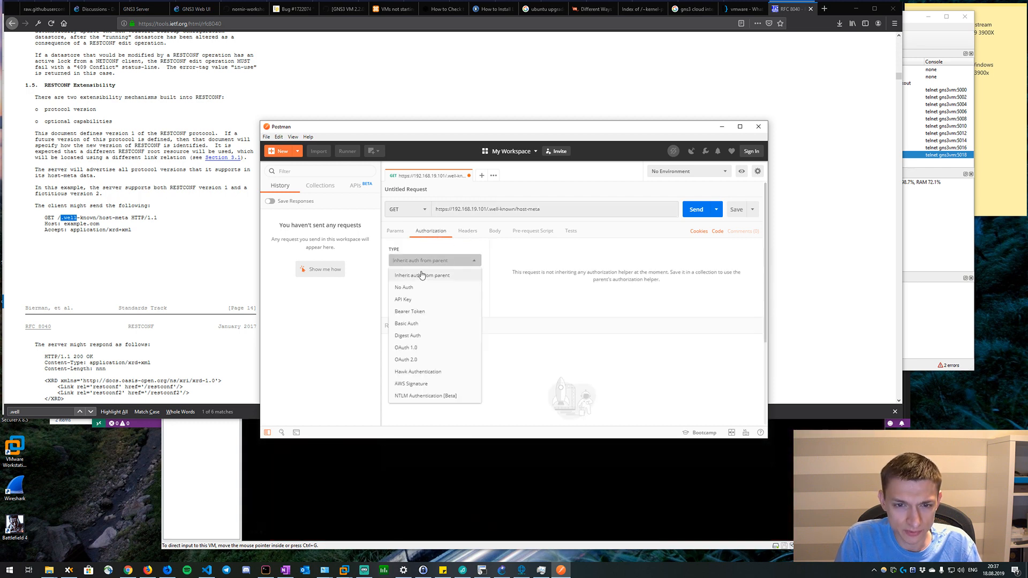
click(415, 323)
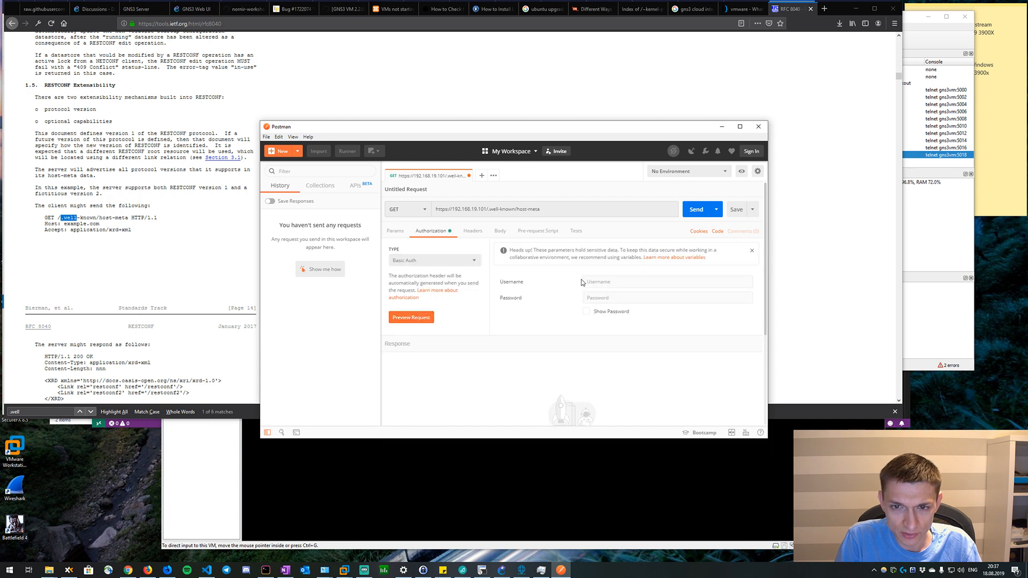
Enter the username and password for Basic Auth and send the host-meta request.
text(cisco)
key(Tab)
text(cisco)
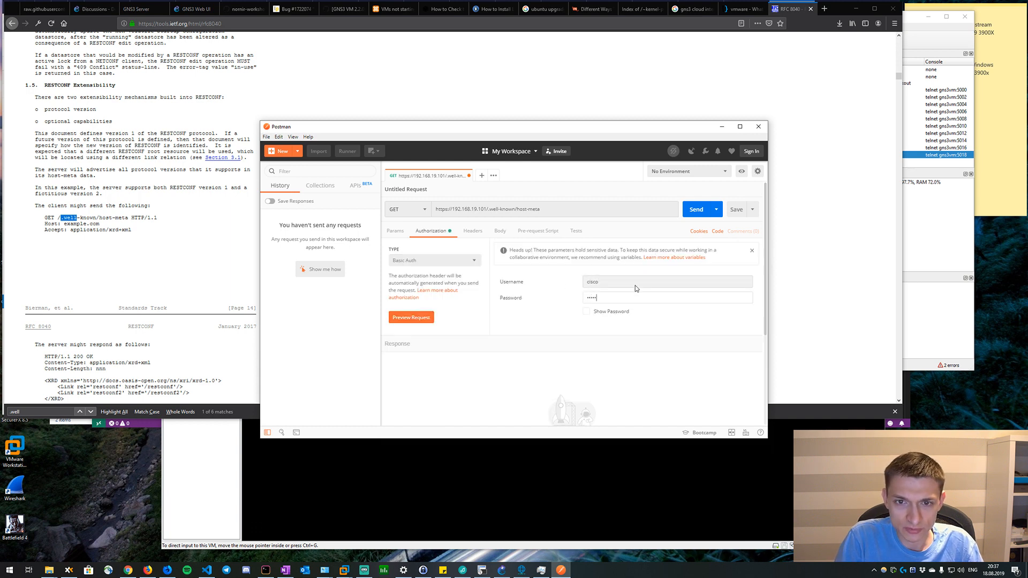
click(696, 209)
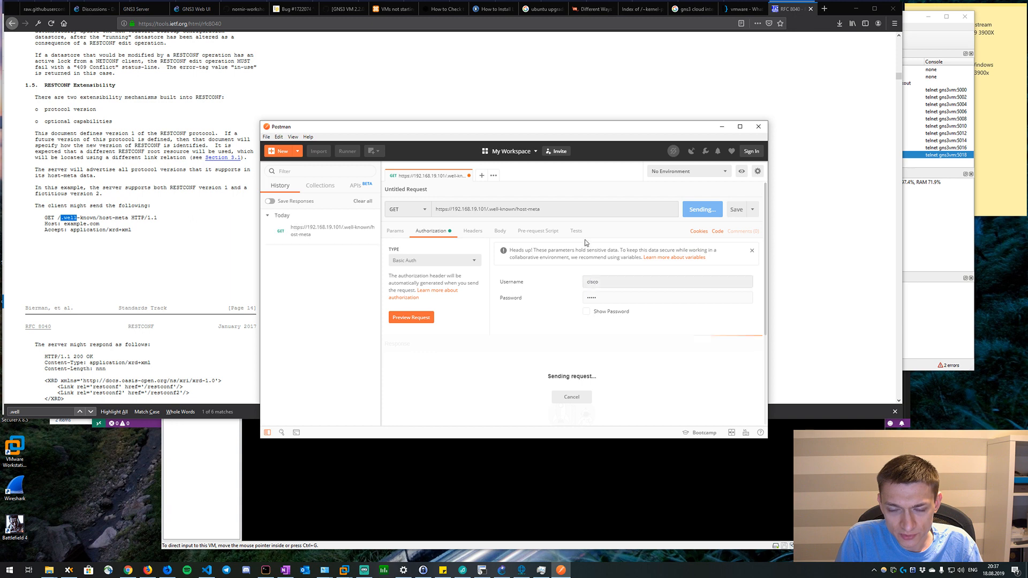
Move and enlarge the Postman window, and review the response to the host-meta request.
drag(577, 137, 496, 66)
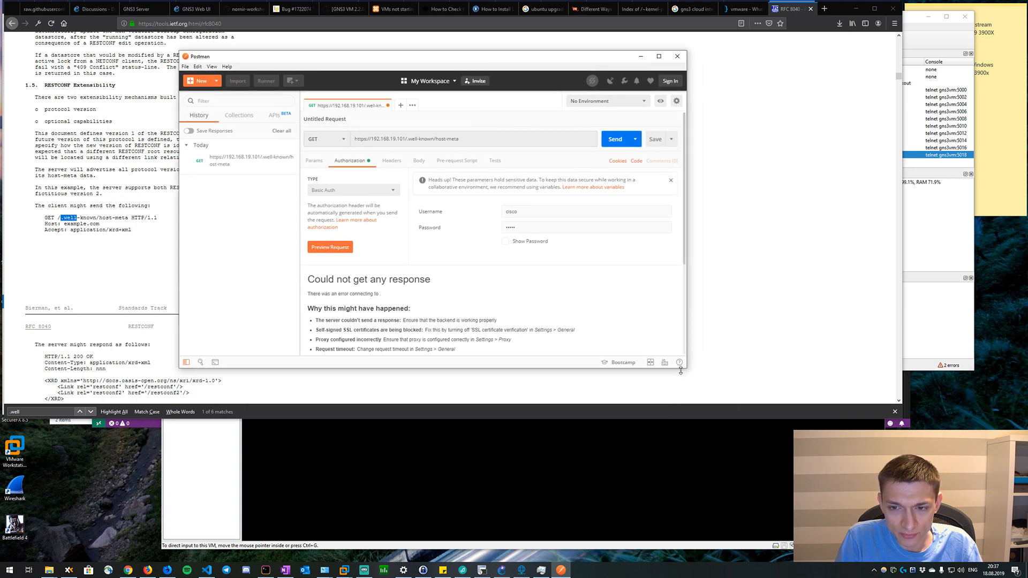
drag(686, 367, 791, 391)
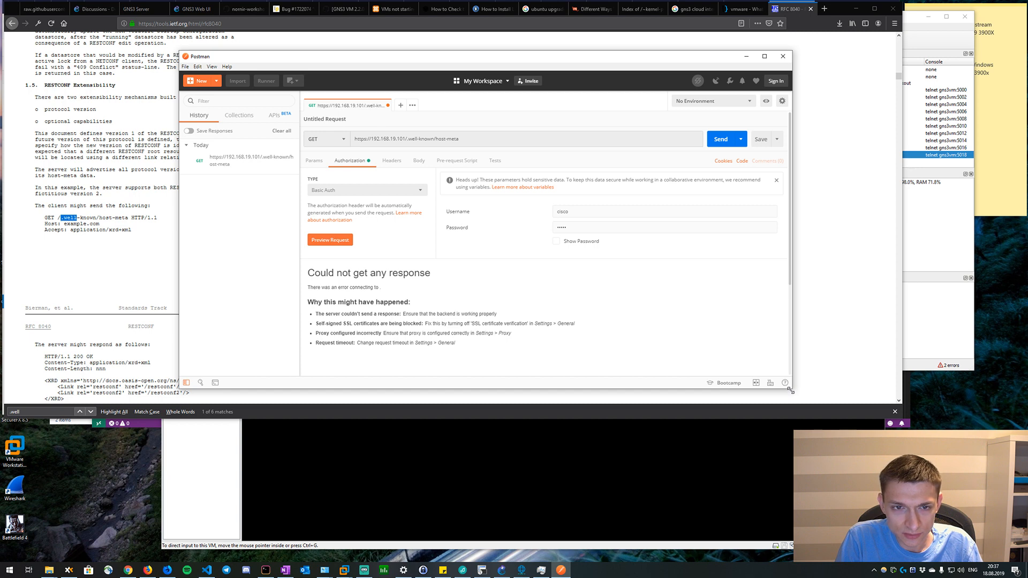
scroll(615, 325, down, 3)
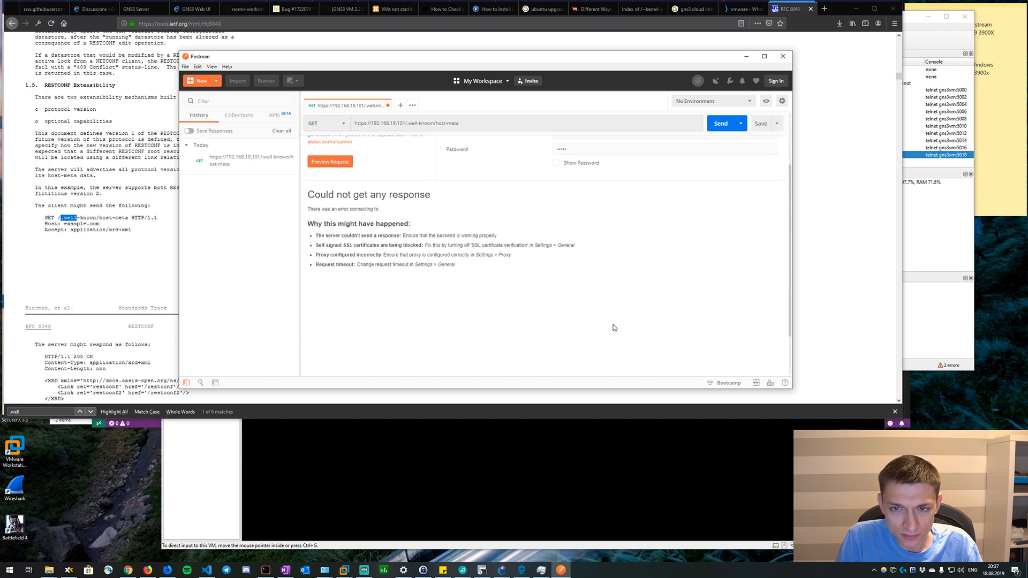
scroll(615, 328, up, 3)
Switch to RFC 8040 in the browser and examine the RESTCONF Extensibility section and the sections before it.
click(117, 213)
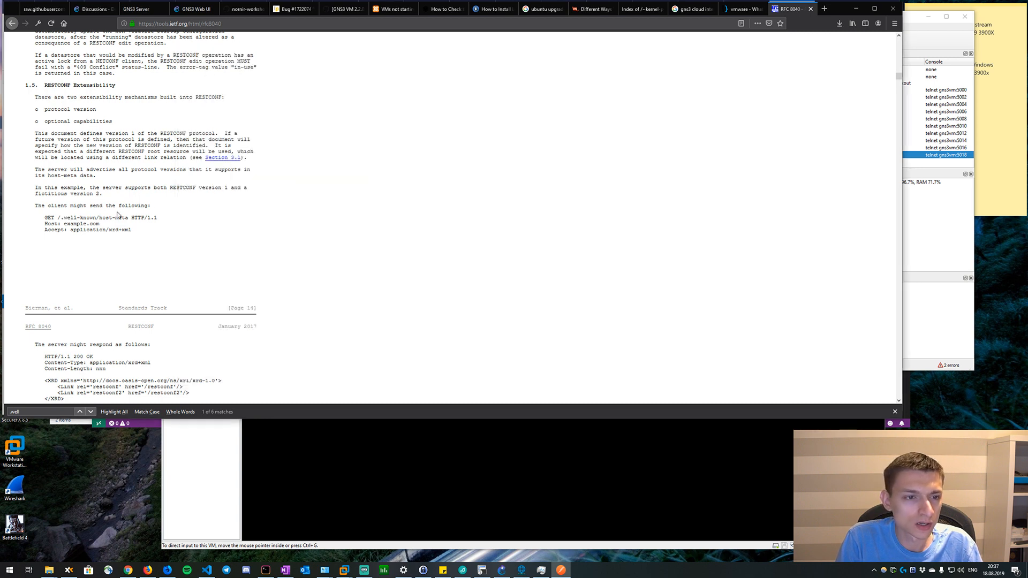
scroll(113, 137, up, 2)
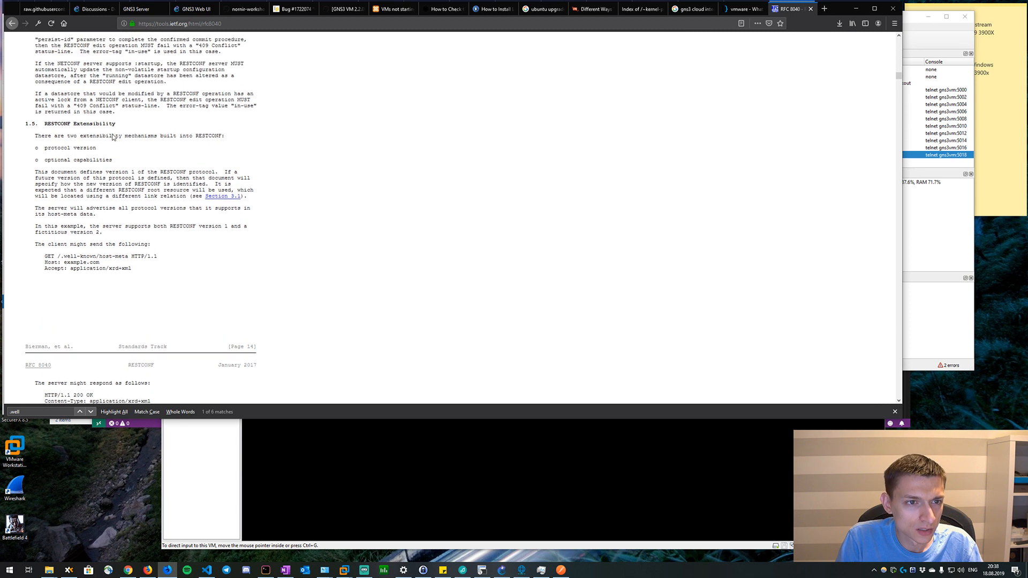
drag(158, 138, 162, 147)
click(112, 209)
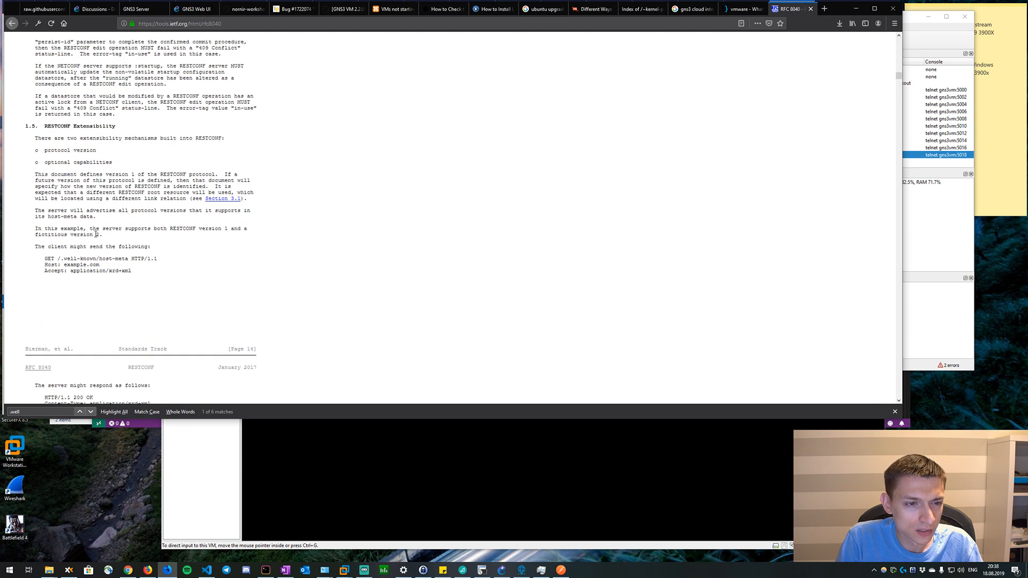
scroll(96, 234, down, 3)
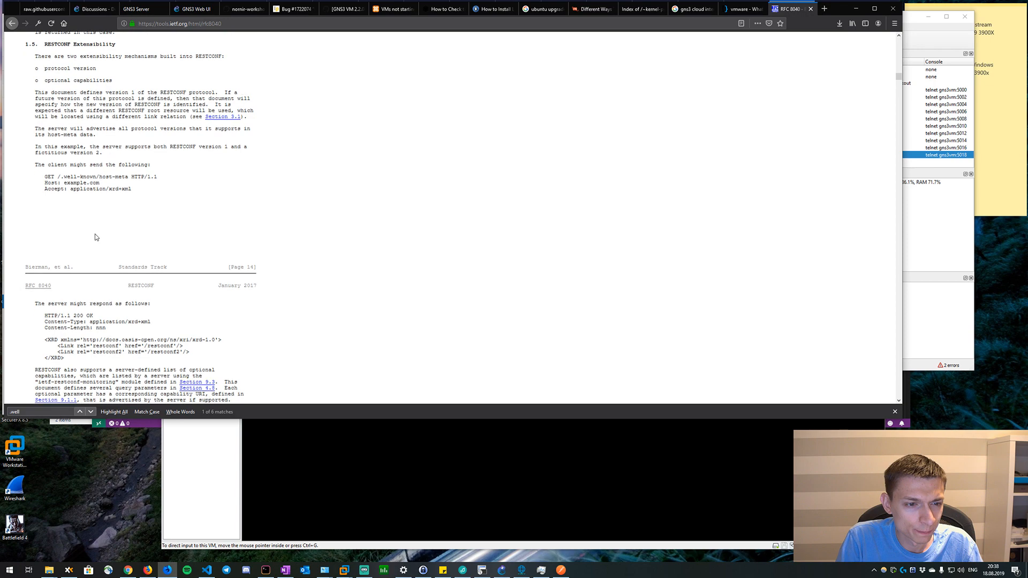
scroll(96, 237, down, 2)
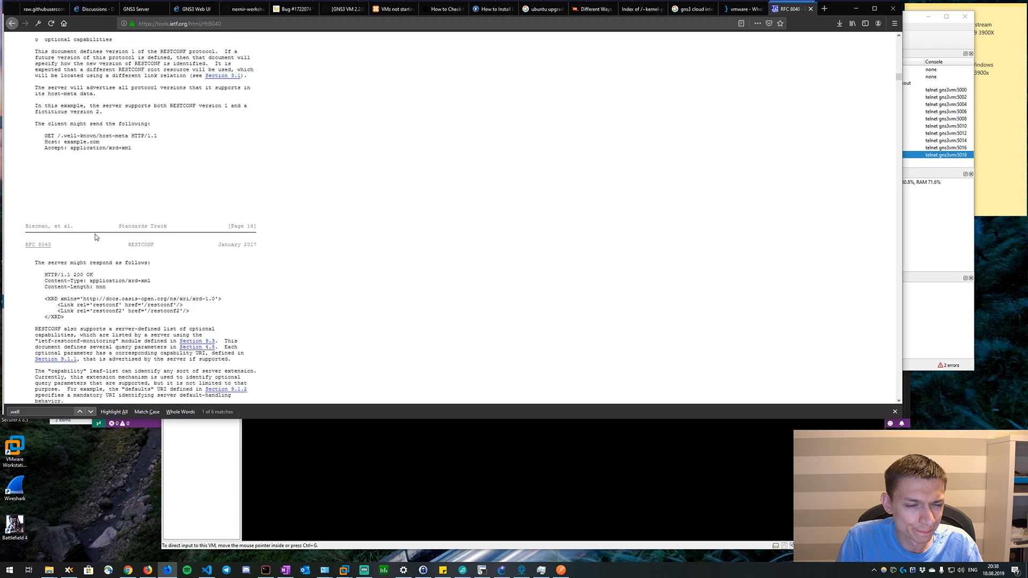
scroll(132, 218, up, 3)
scroll(132, 217, up, 12)
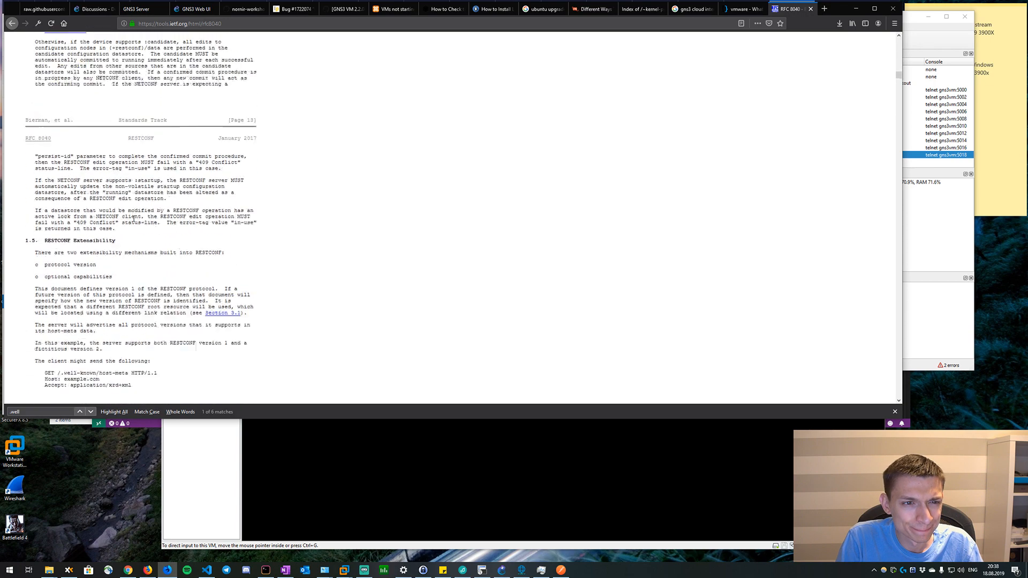
scroll(133, 219, up, 4)
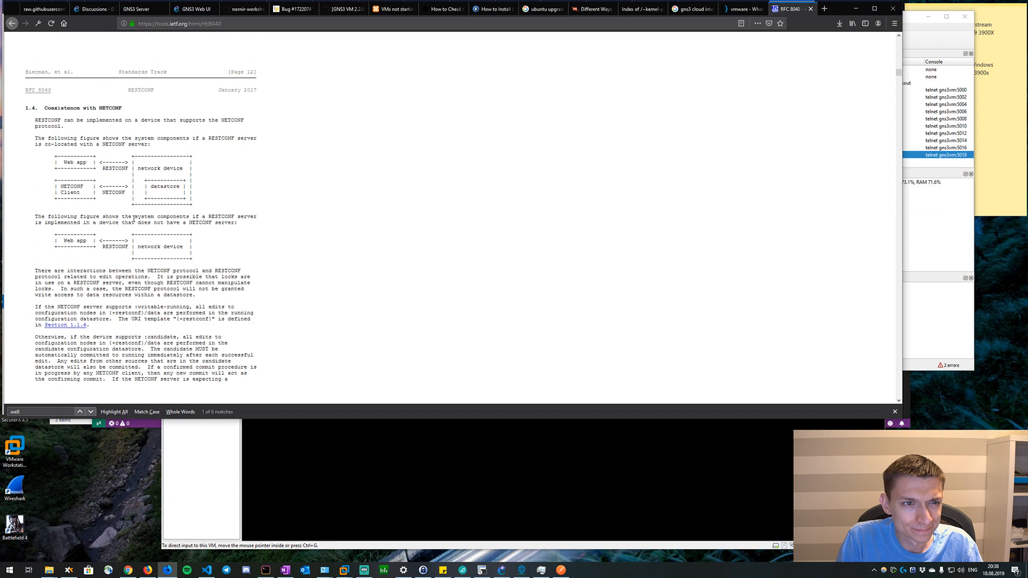
scroll(133, 219, up, 15)
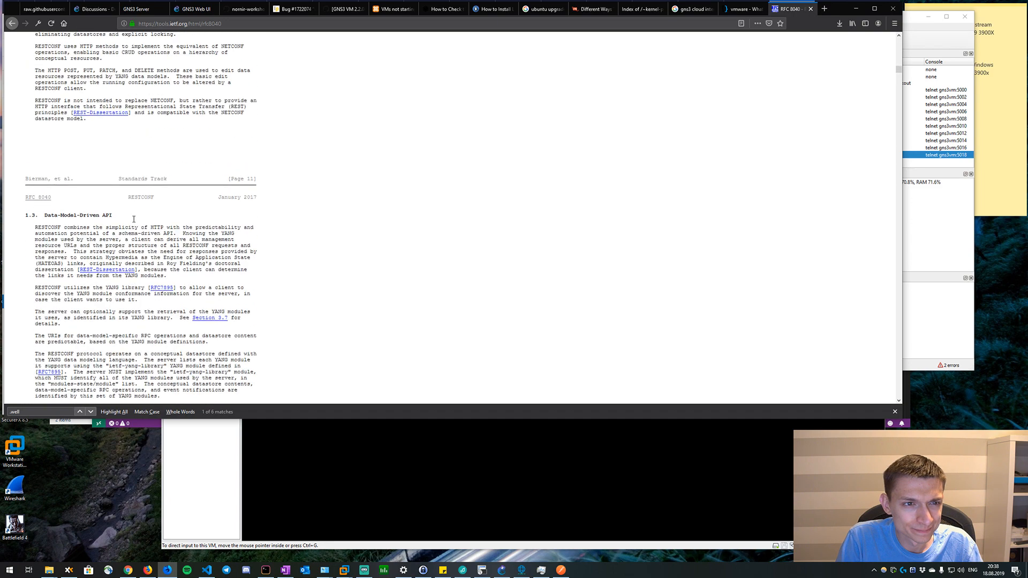
key(alt+Tab)
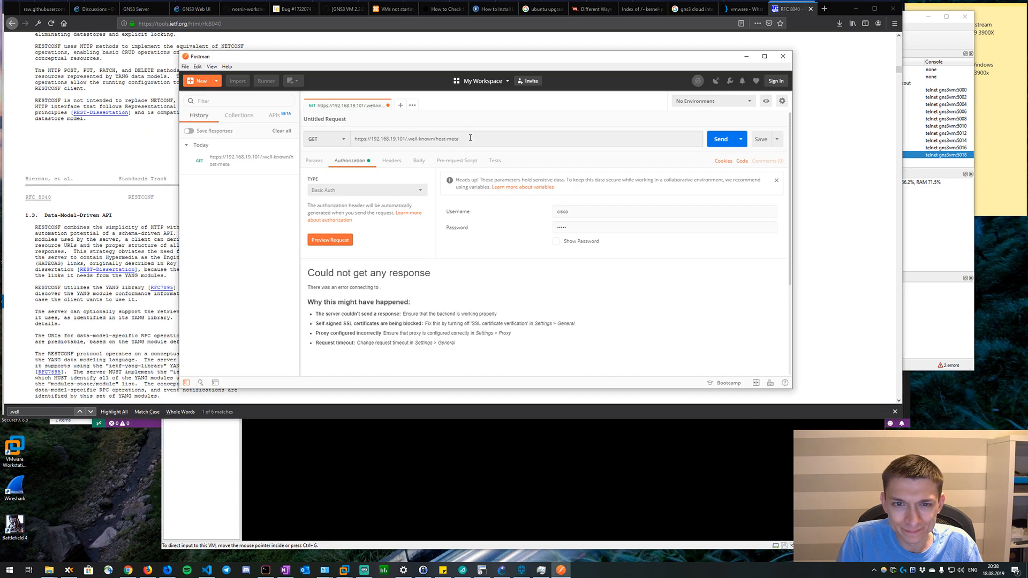
drag(459, 138, 407, 138)
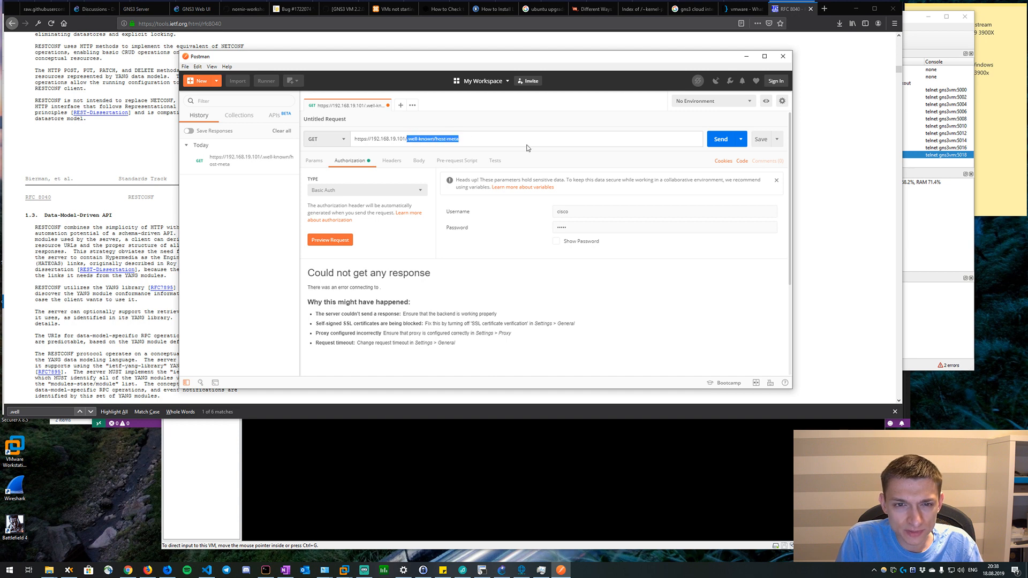
text(restcon)
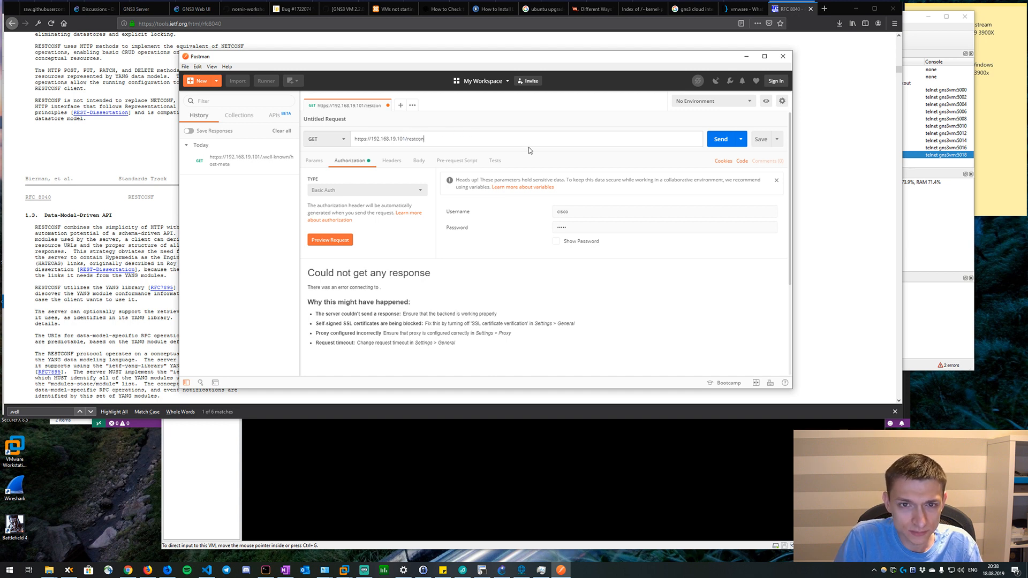
text(f/data/na)
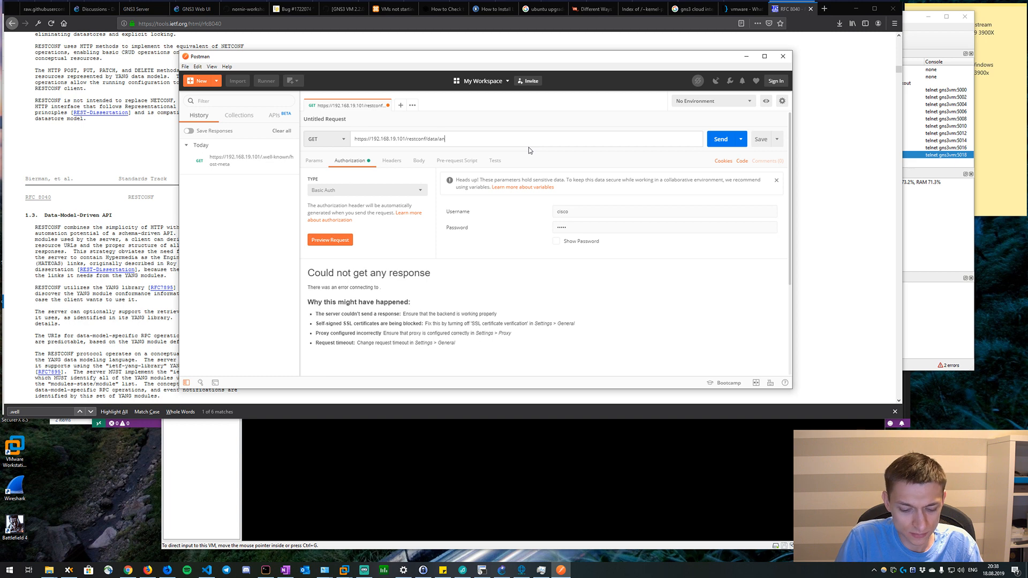
text(tive)
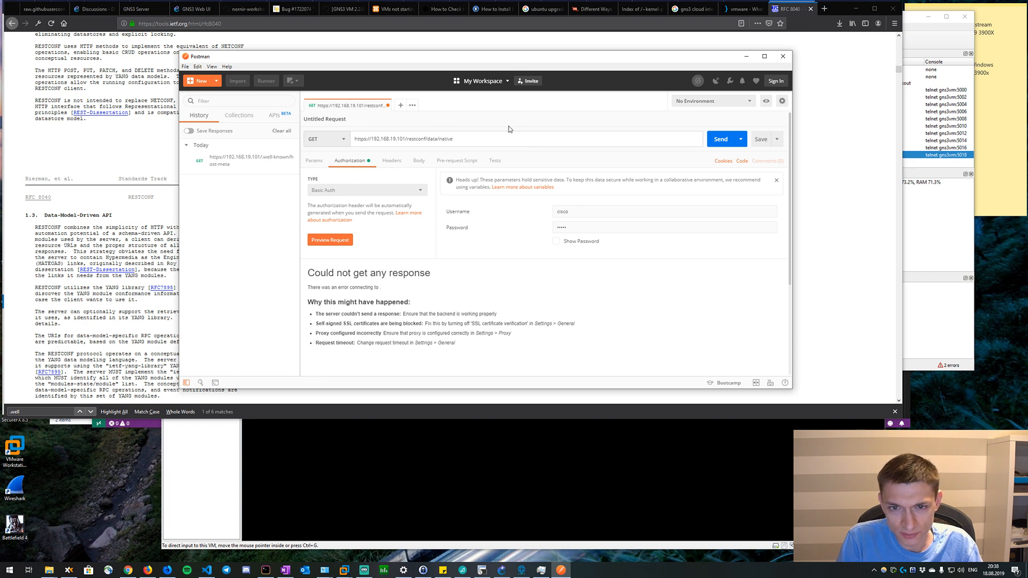
click(390, 162)
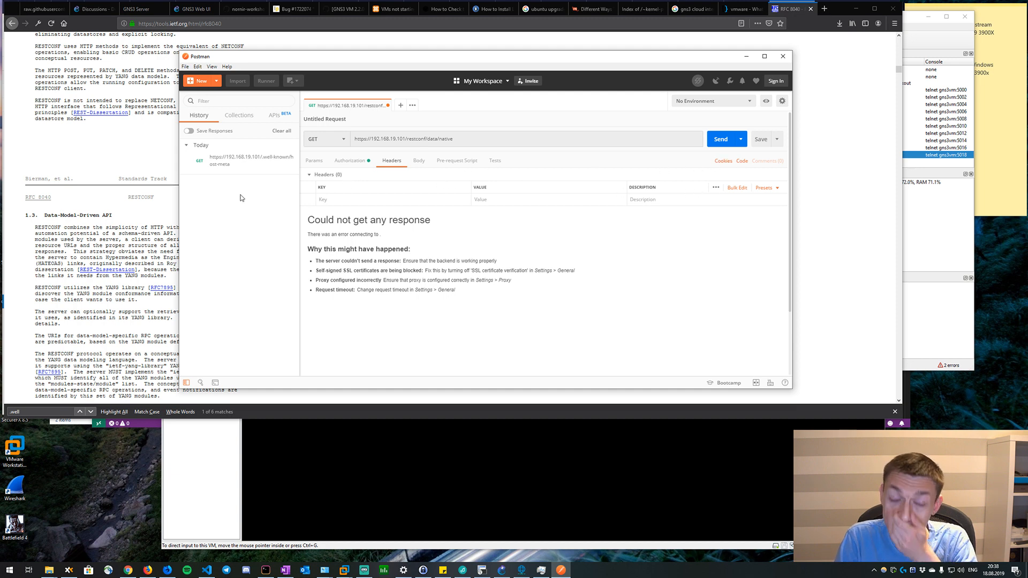
Find "yang-data" in the RFC 8040 page and copy the media type application/yang-data+xml from the RPC input example.
click(176, 193)
key(ctrl+f)
text(appl)
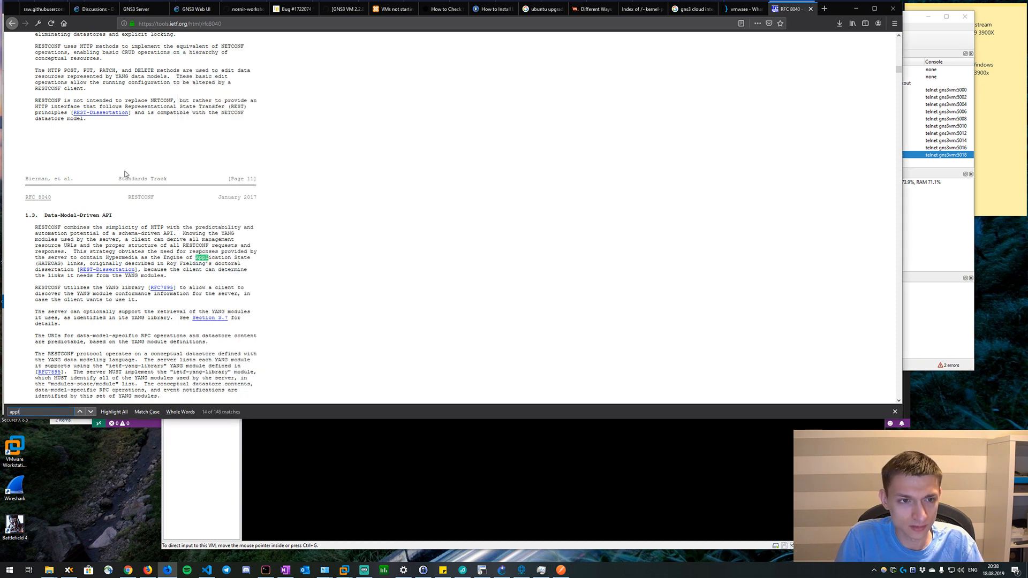
text(icatio)
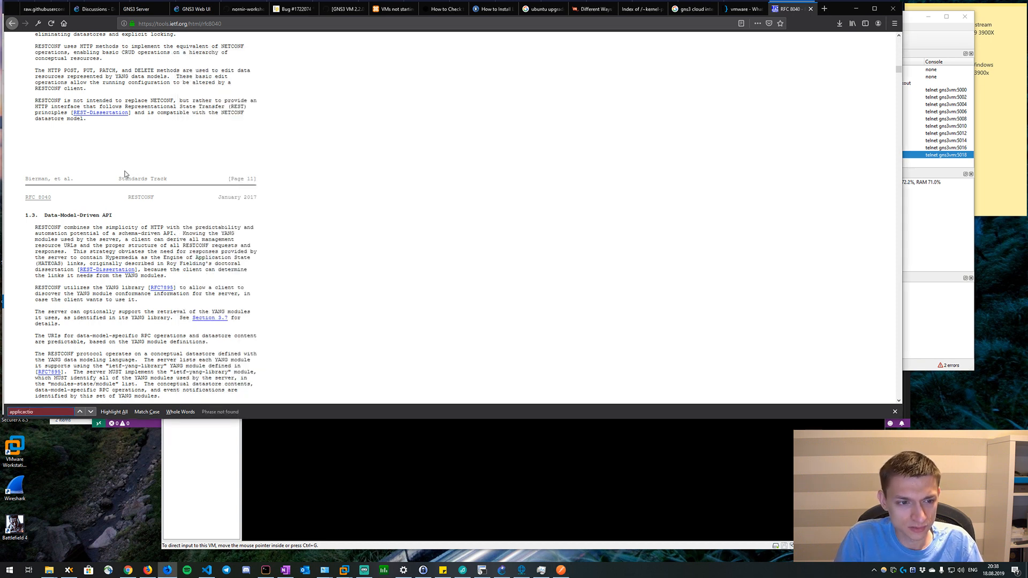
key(BackSpace)
key(BackSpace)
key(BackSpace)
key(BackSpace)
key(BackSpace)
key(BackSpace)
key(BackSpace)
key(BackSpace)
key(BackSpace)
key(BackSpace)
text(yang-dete)
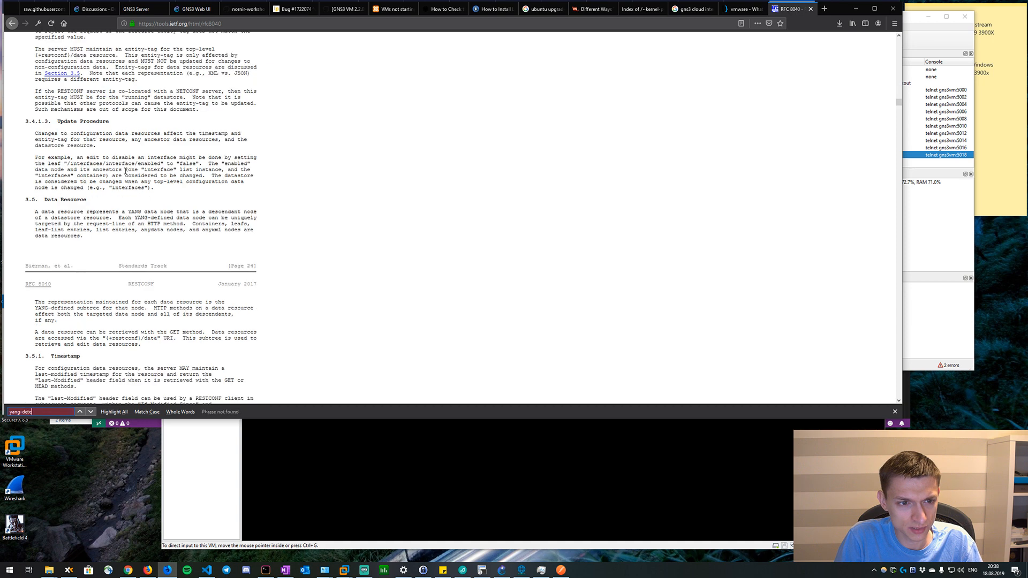
key(BackSpace)
key(BackSpace)
key(BackSpace)
text(ata)
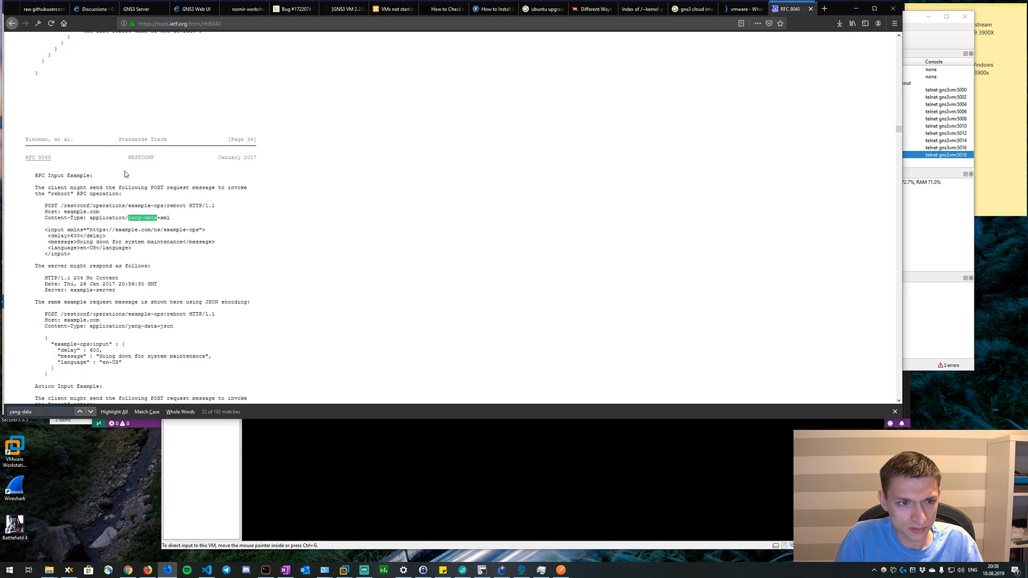
drag(89, 218, 210, 219)
key(ctrl+c)
Switch to Postman and add an Accept header with the value application/yang-data+json.
key(alt+Tab)
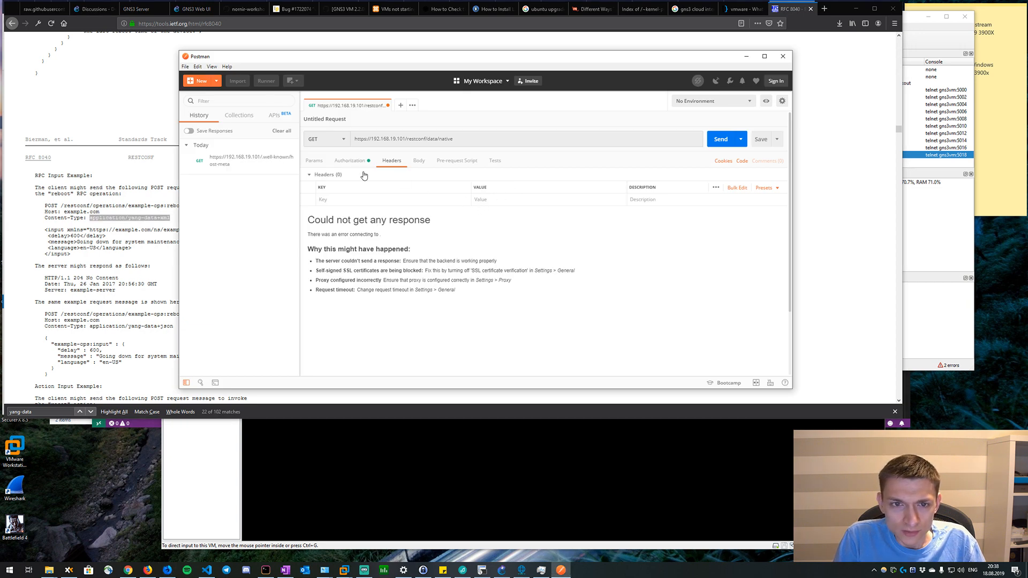
click(335, 200)
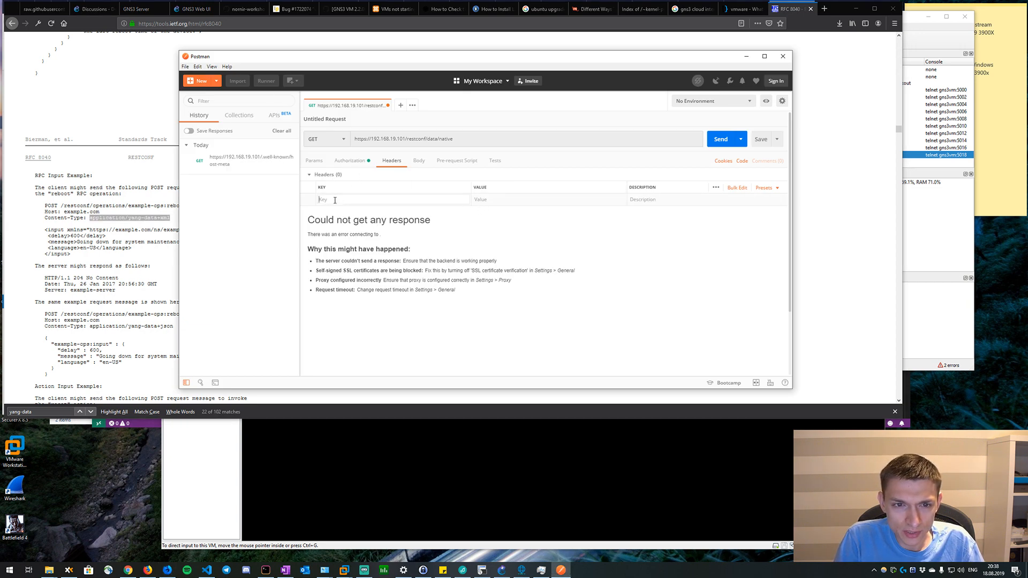
text(C)
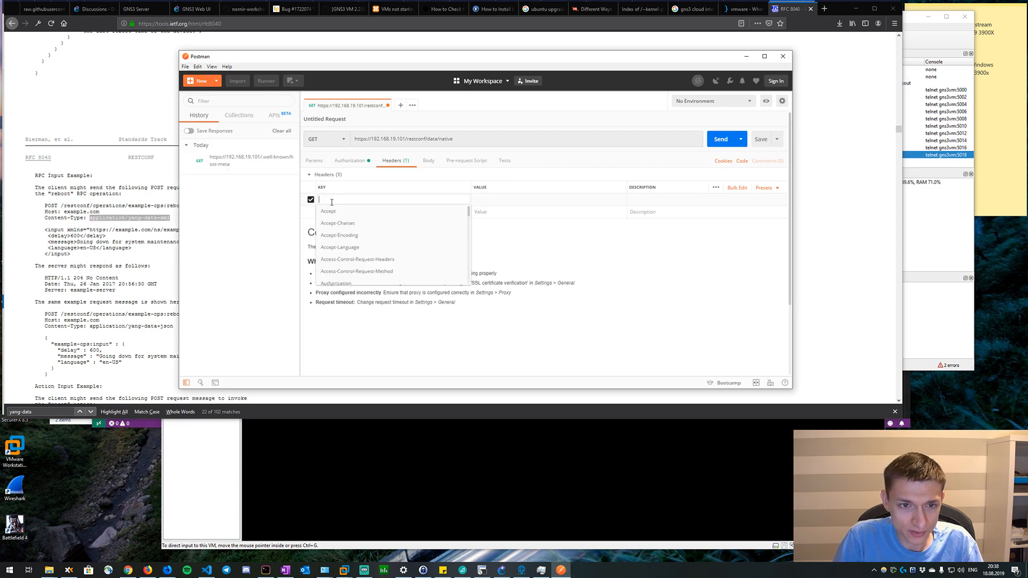
text(Accept)
click(360, 211)
click(506, 201)
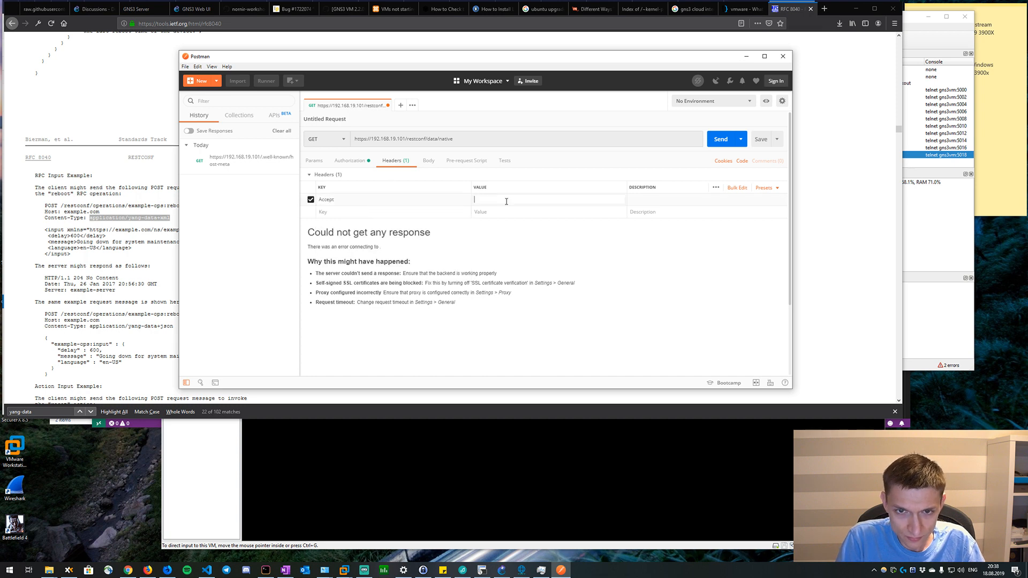
key(ctrl+v)
key(BackSpace)
key(BackSpace)
key(BackSpace)
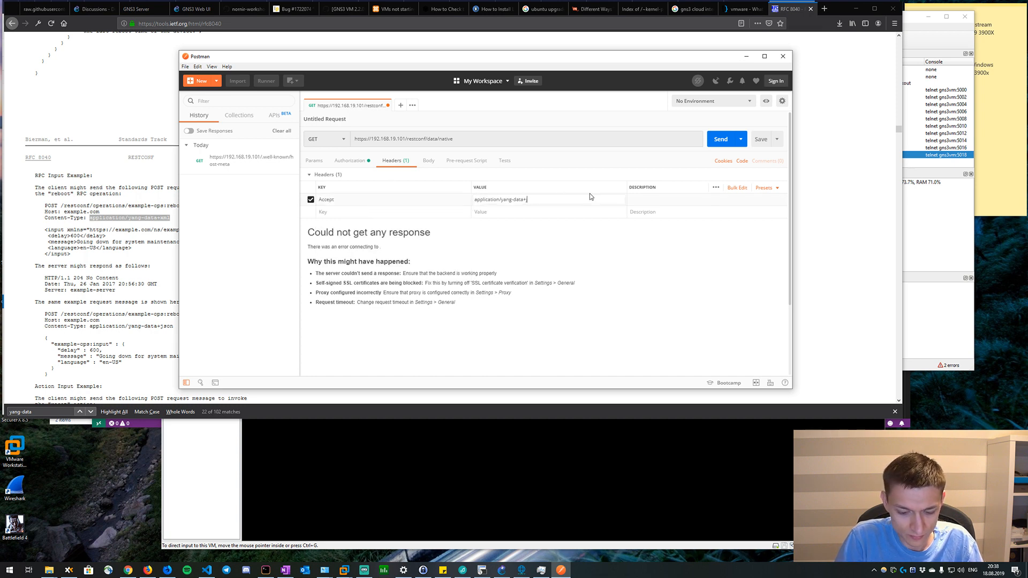
text(json)
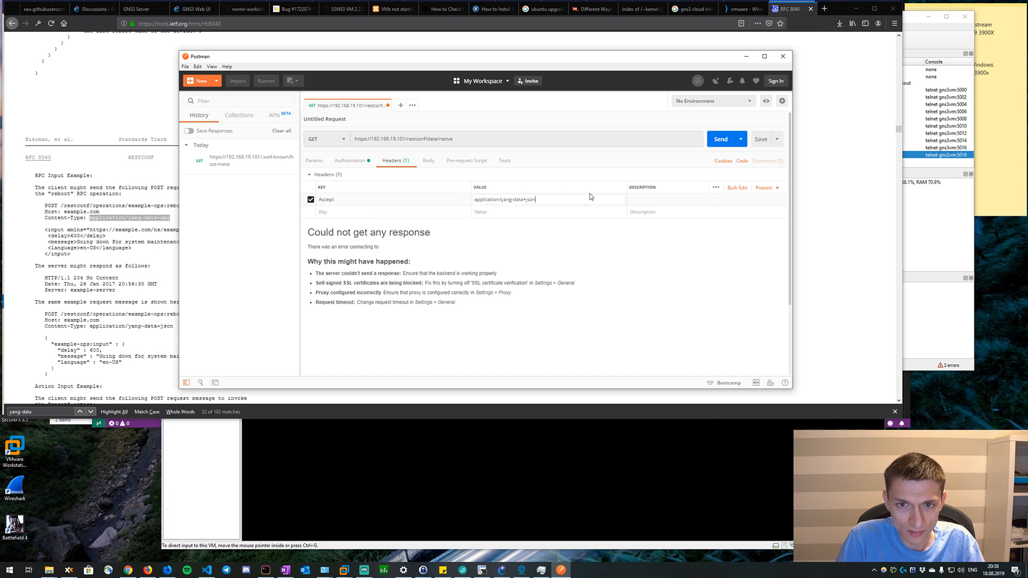
Add a Content-type header with the same value as the Accept header, application/yang-data+json, and send the GET request.
triple_click(514, 201)
key(ctrl+c)
click(387, 214)
text(C)
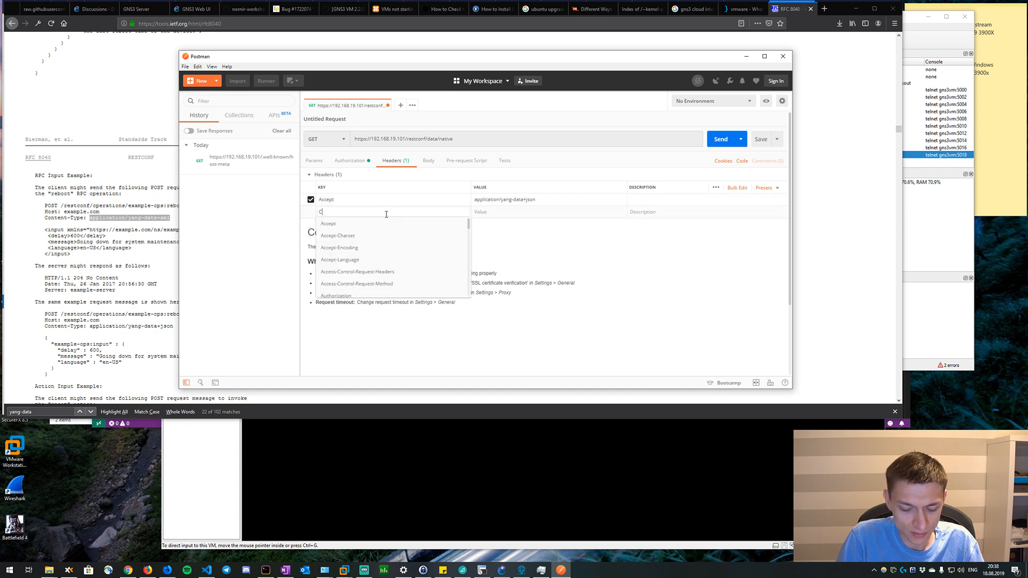
text(ontent-type)
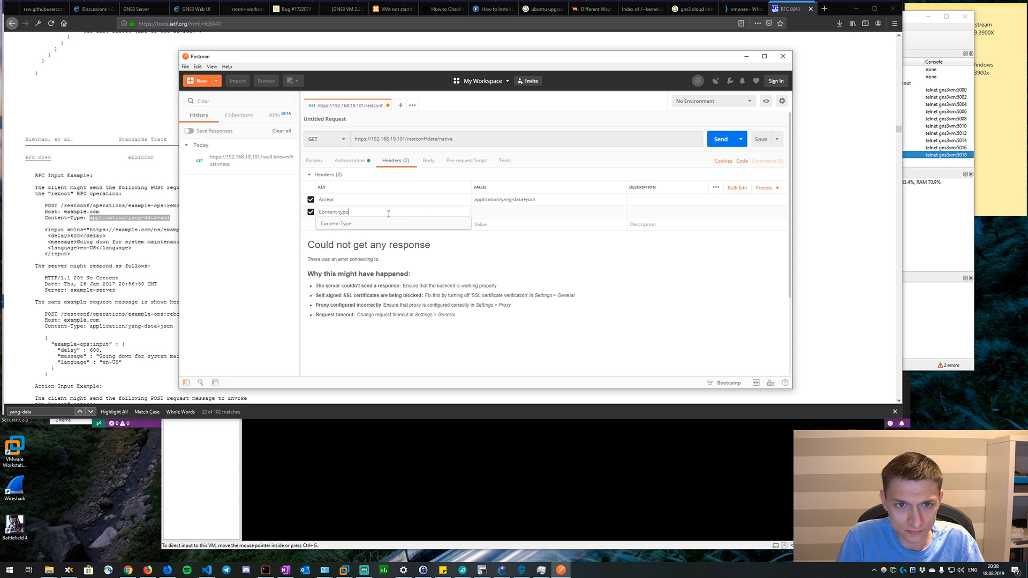
click(502, 222)
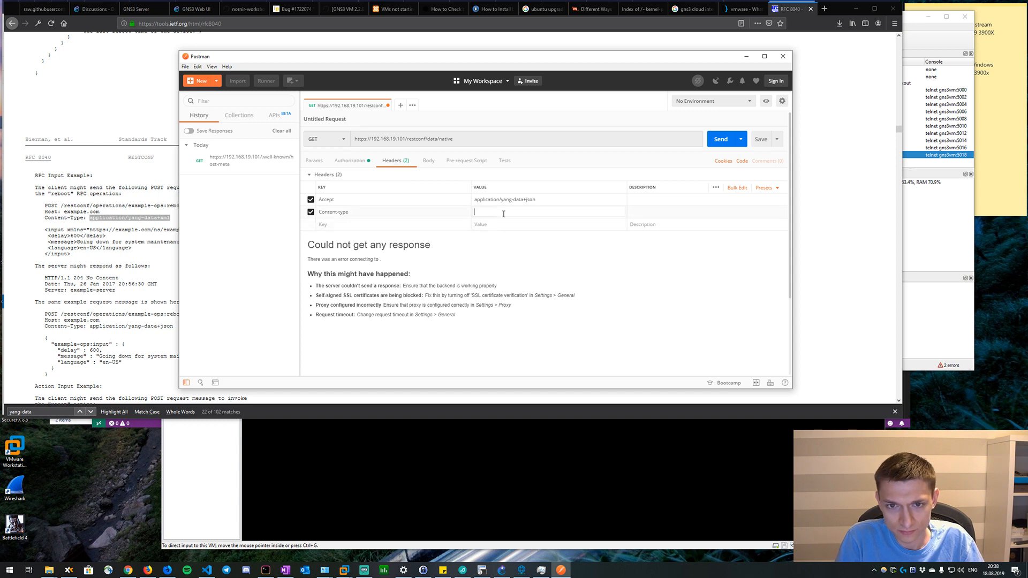
key(ctrl+v)
click(723, 143)
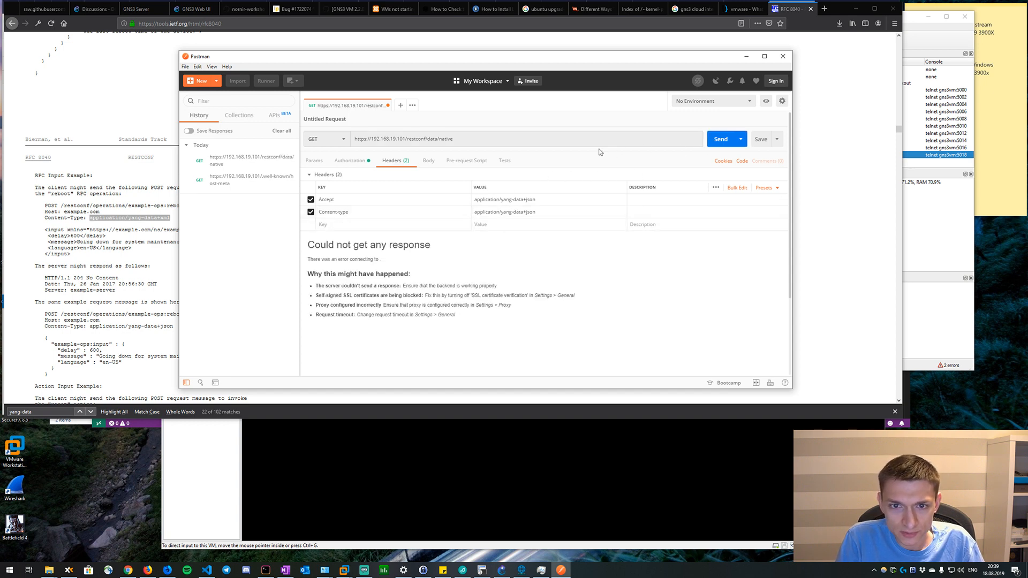
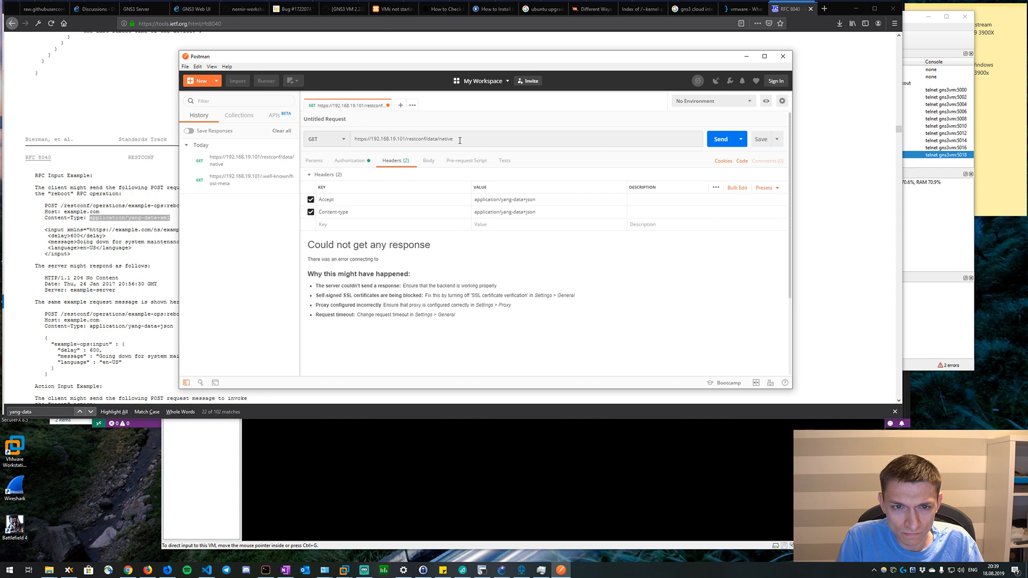
Turn off SSL certificate verification in Postman's general settings and close the settings.
click(185, 67)
click(200, 131)
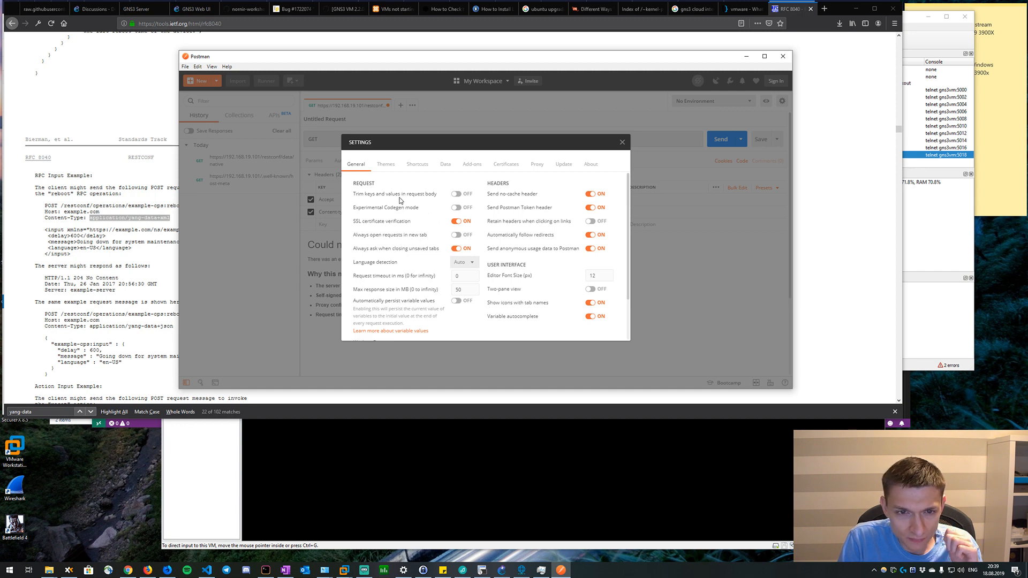
click(457, 222)
click(622, 142)
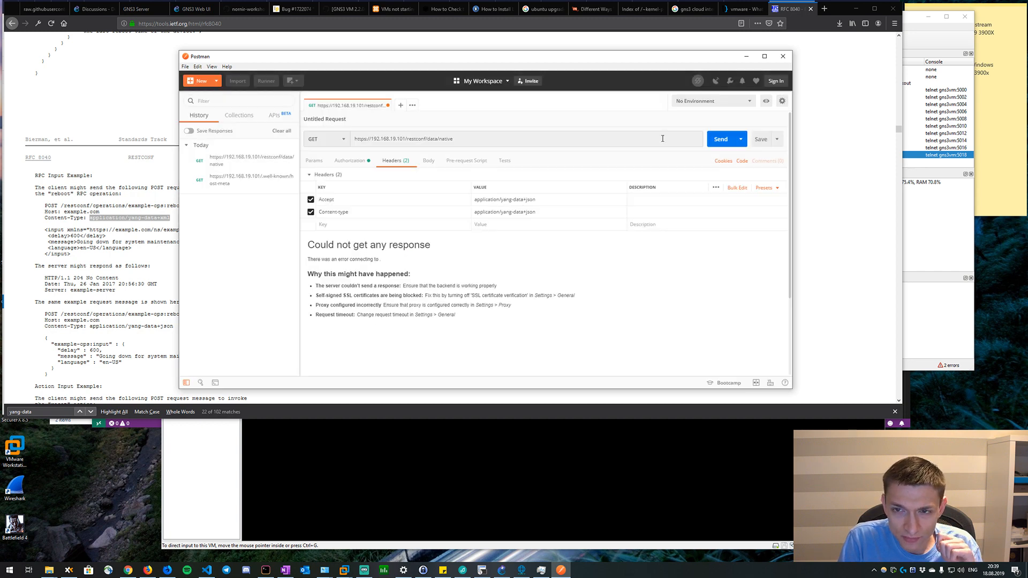
Resend the GET request for the native data at 192.168.19.101 several times.
click(720, 139)
click(720, 139)
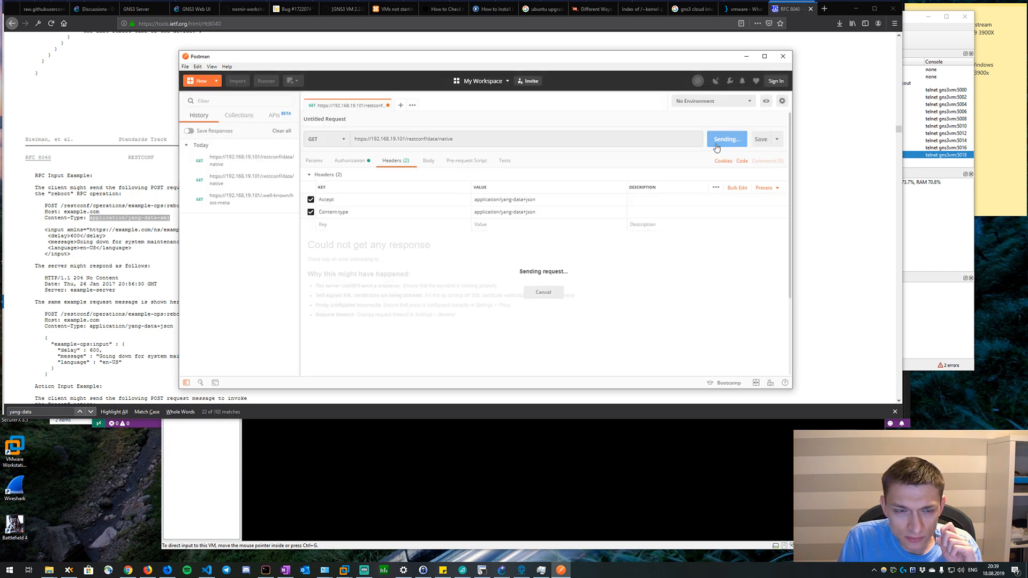
click(717, 144)
click(718, 146)
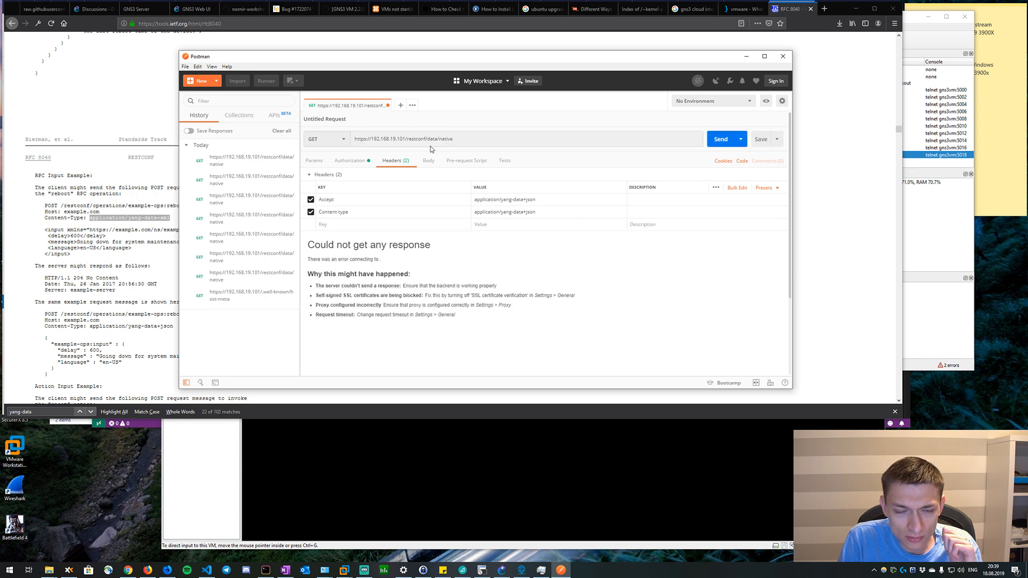
mouse_move(254, 299)
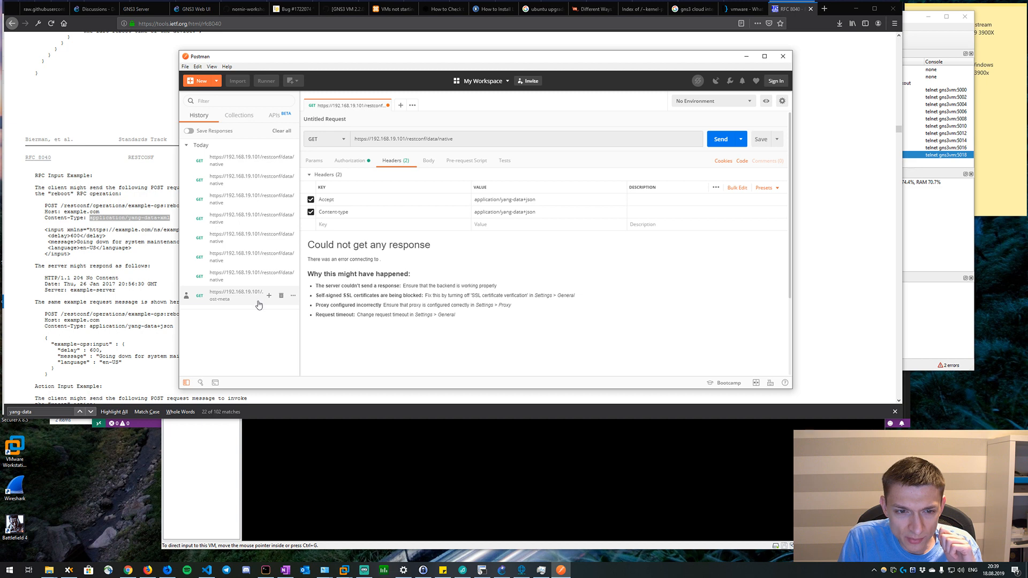
click(292, 296)
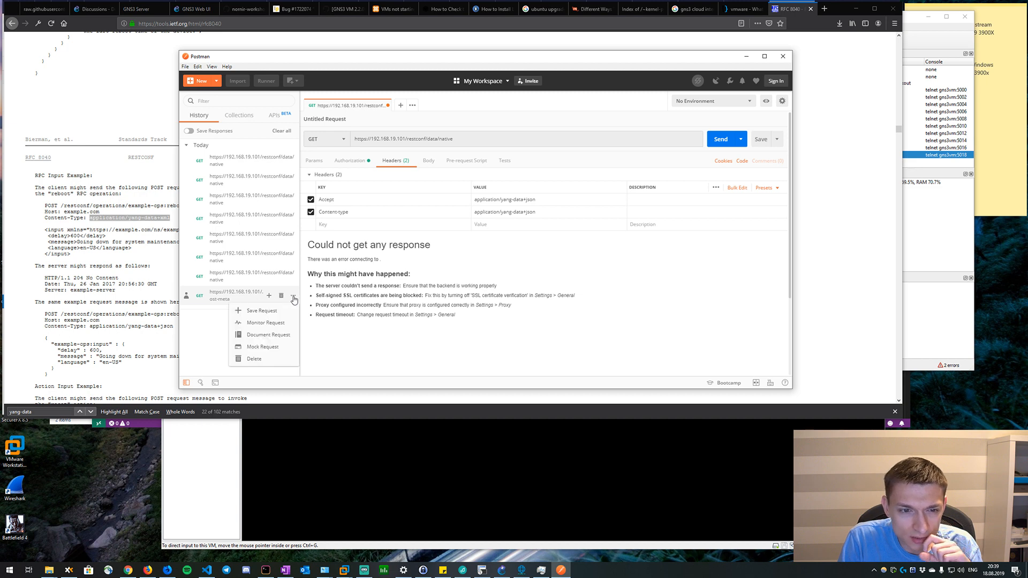
click(294, 300)
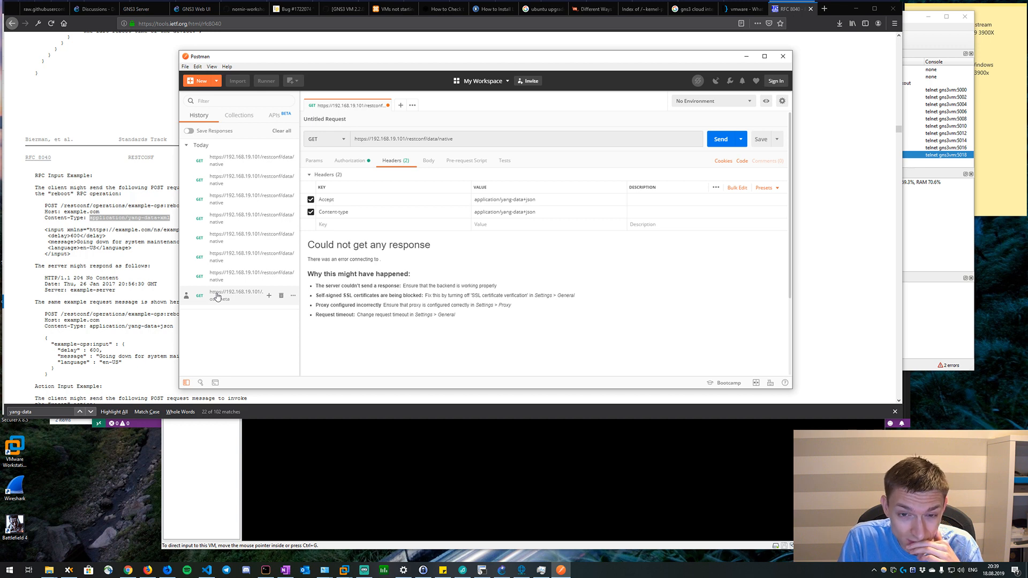
click(716, 141)
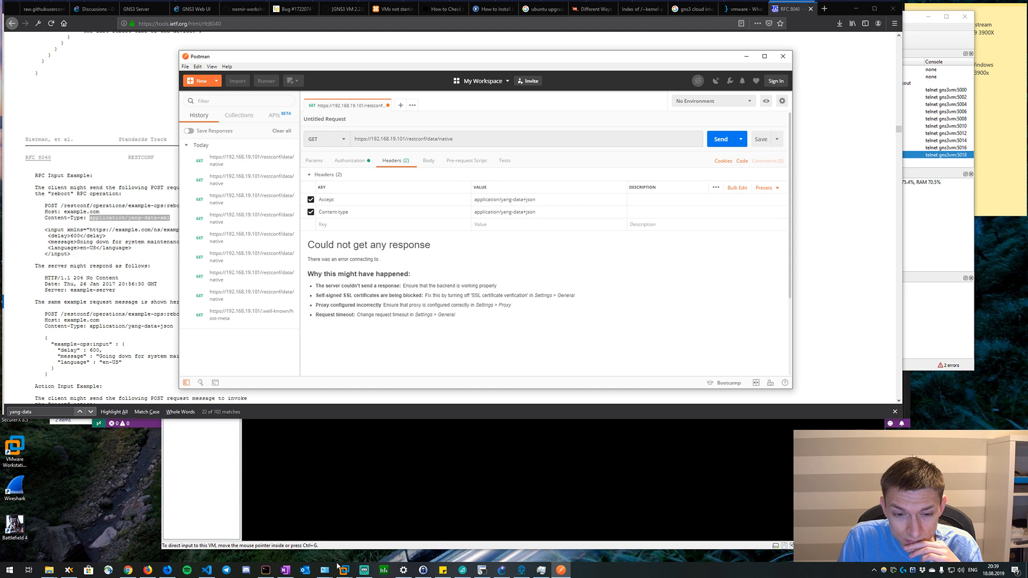
Switch to the Windows command prompt and ping 192.168.19.101 again.
click(266, 570)
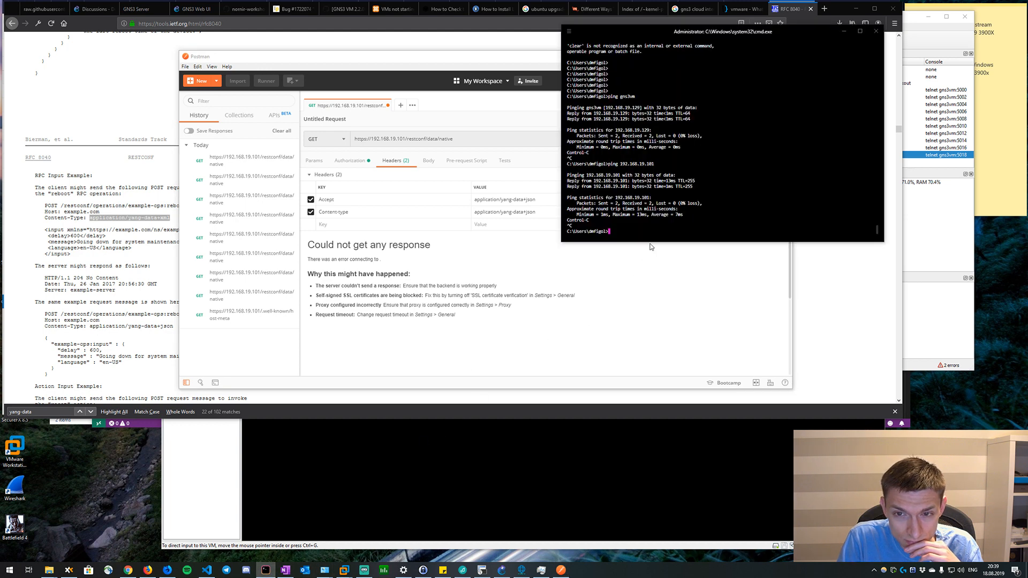
key(Up)
key(Return)
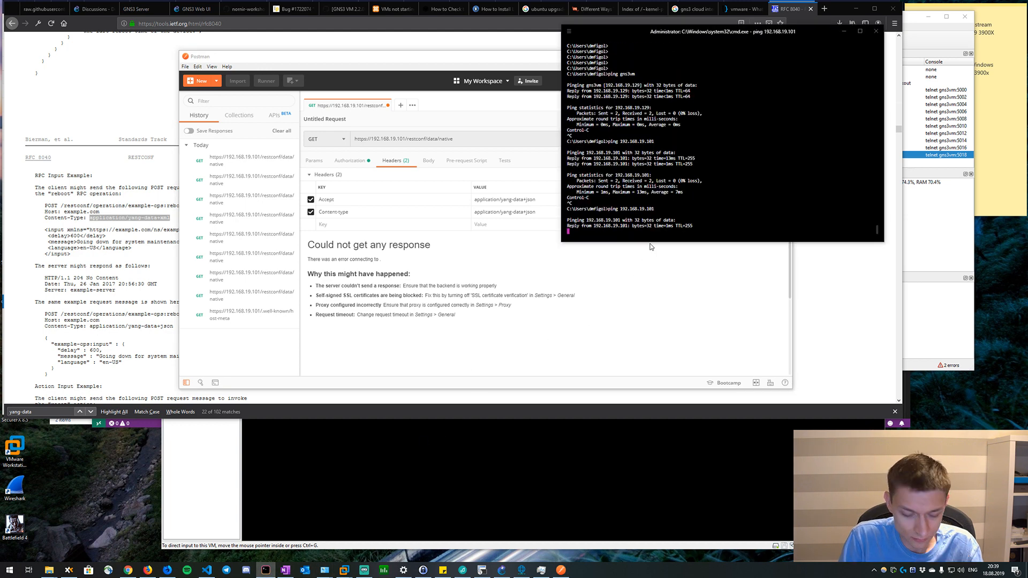
Switch to SecureCRT and check that the R3, R10 and R9 router consoles respond with a prompt.
click(481, 569)
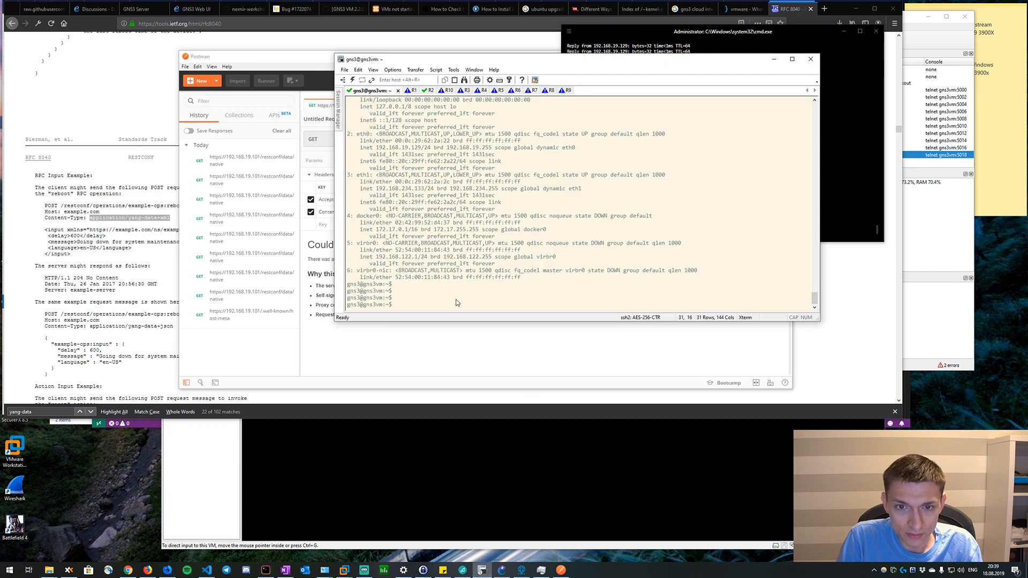
click(463, 91)
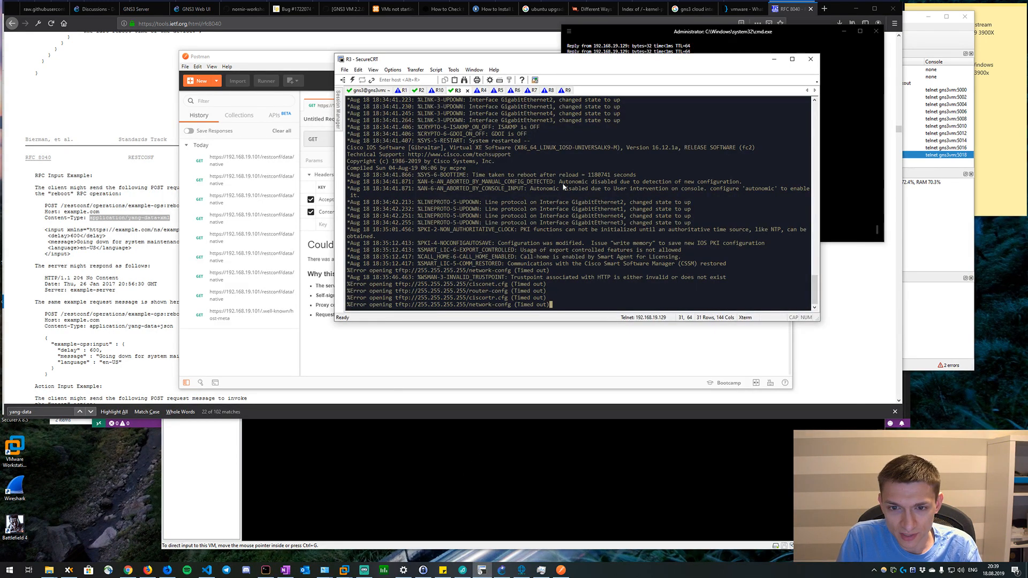
key(Return)
key(Return)
key(Return)
key(Return)
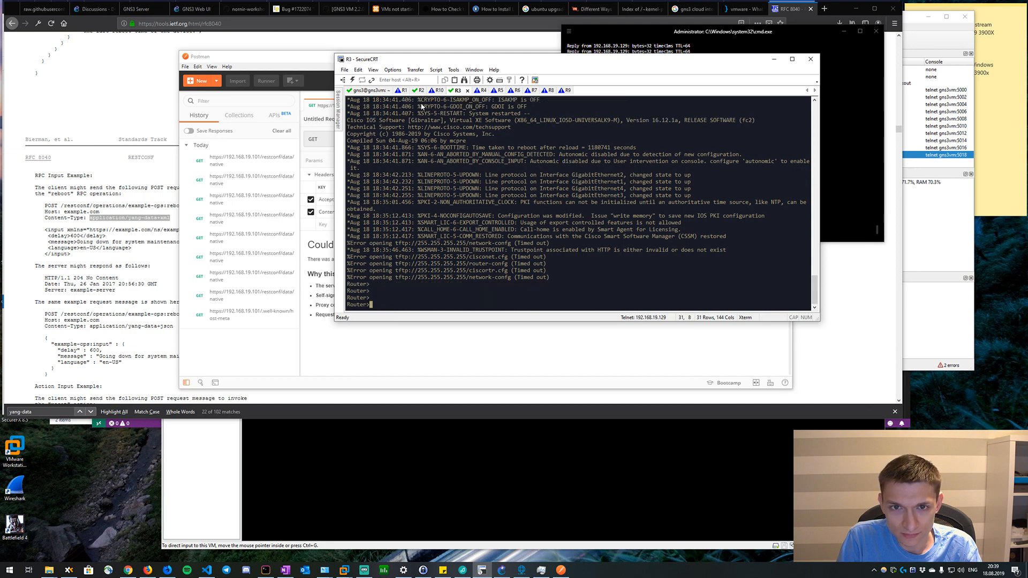
click(436, 91)
click(566, 91)
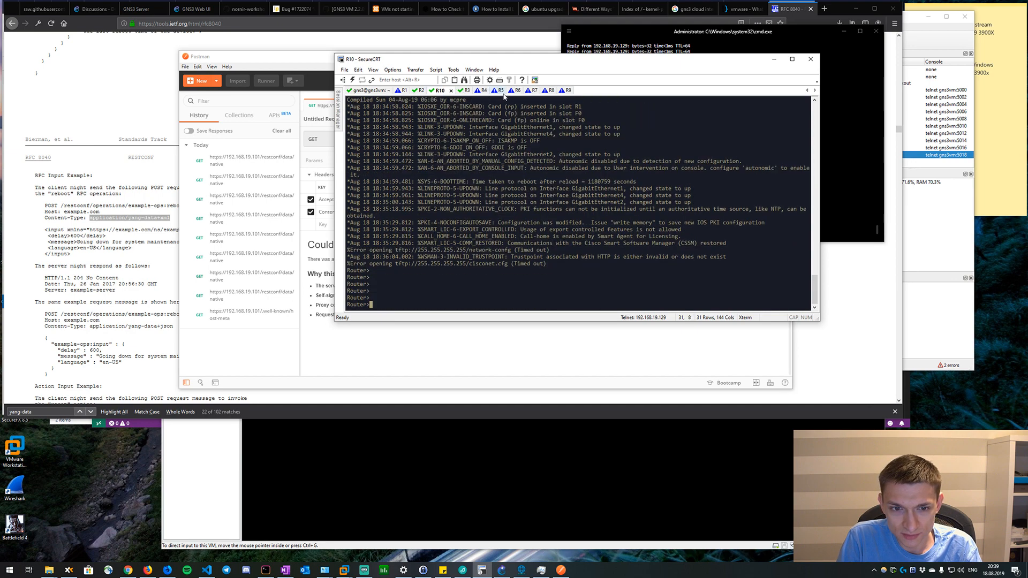
key(Return)
key(Return)
key(Return)
key(Return)
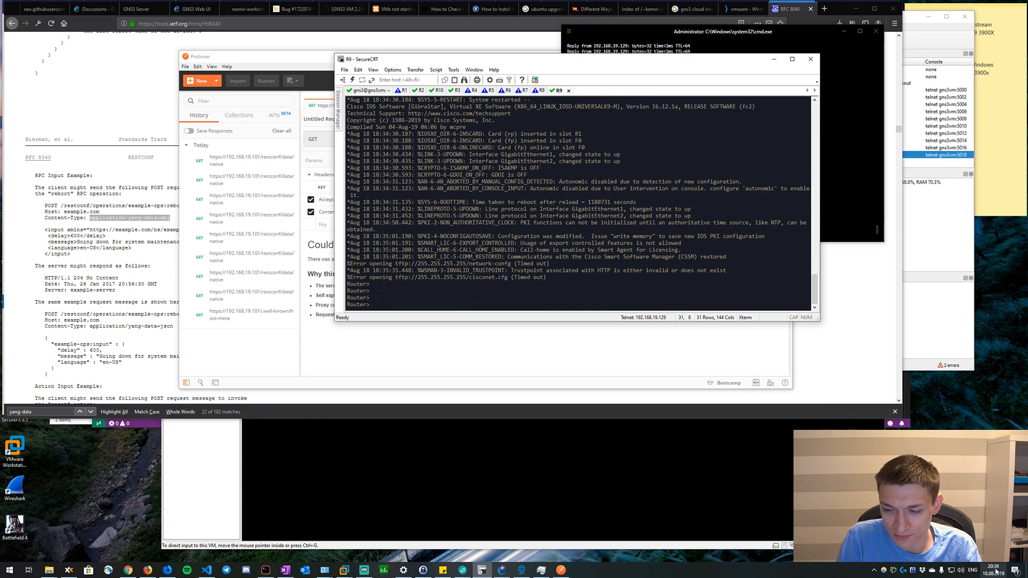
Check that the R7 and R8 router consoles respond with a prompt.
click(520, 91)
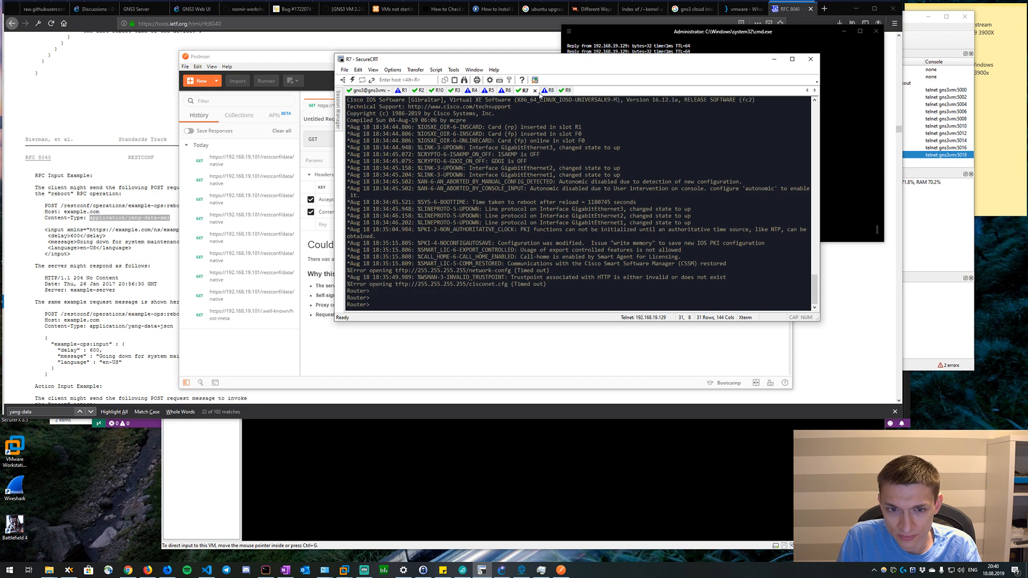
click(547, 90)
key(Return)
key(Return)
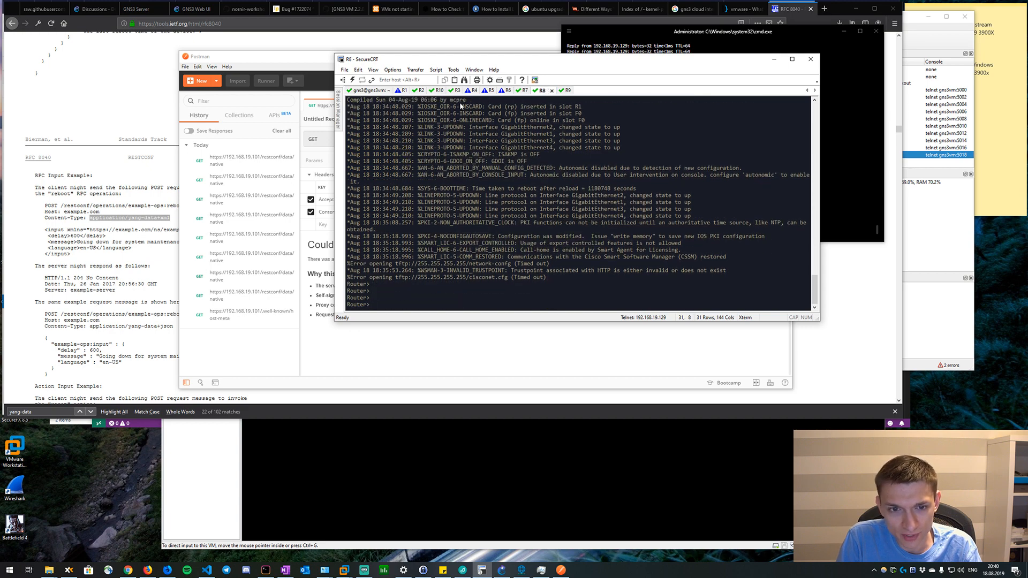
drag(381, 270, 390, 275)
click(389, 273)
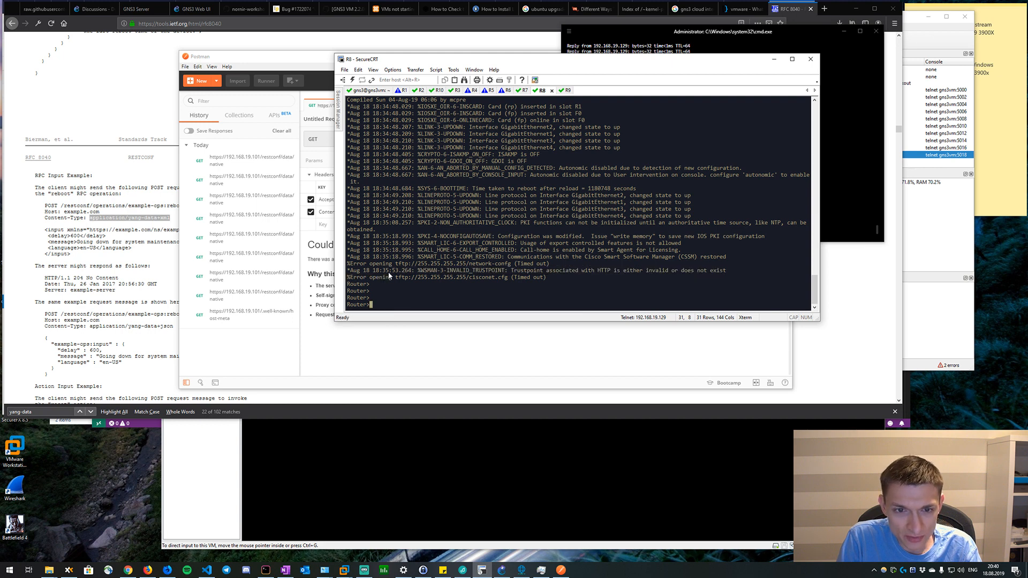
Go through the R2, R10, R3, R4, R5 and R6 consoles and check that each router responds.
click(421, 91)
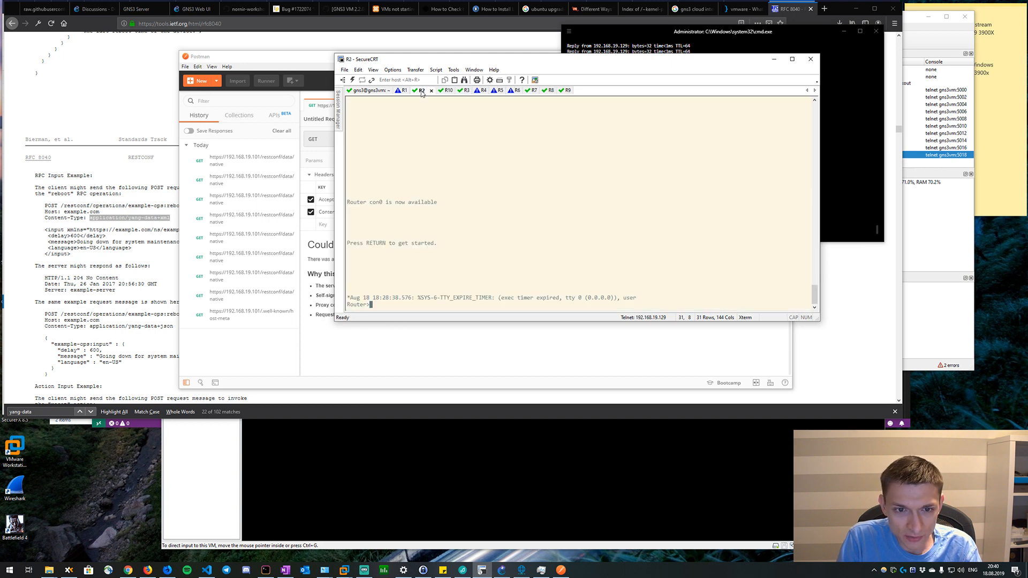
click(459, 91)
click(440, 91)
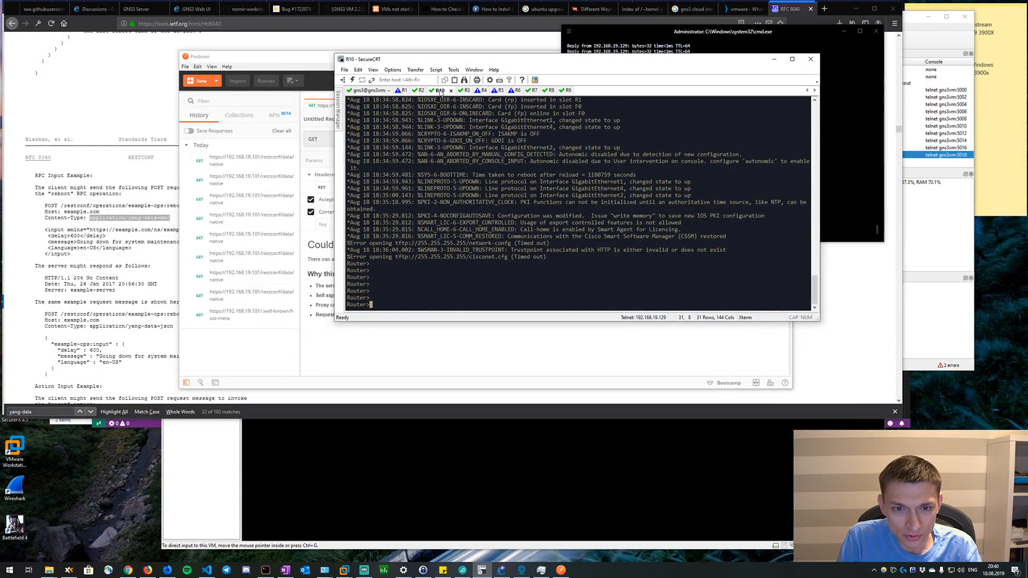
click(463, 92)
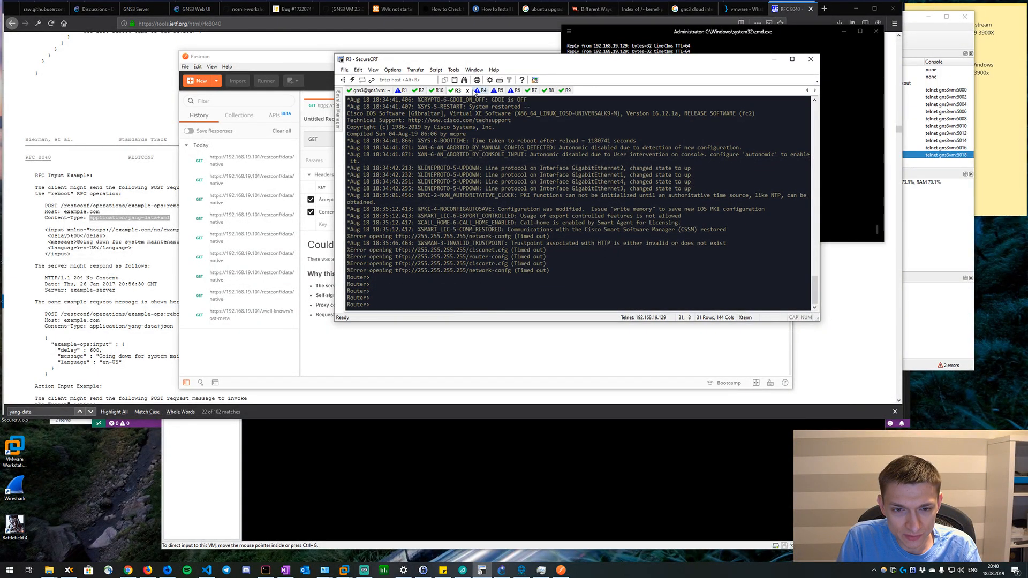
click(482, 91)
click(492, 92)
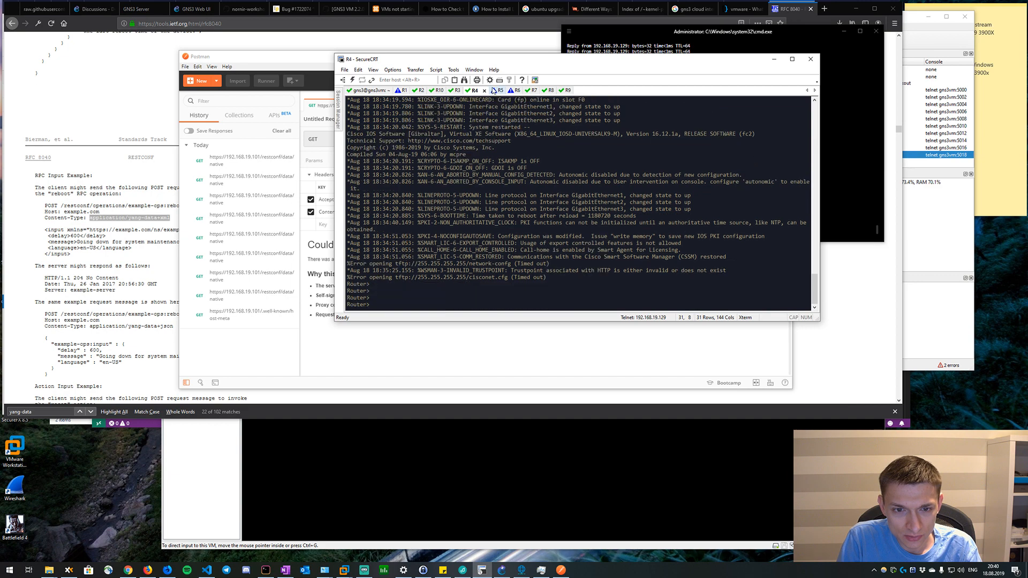
key(Return)
key(Return)
key(Return)
key(Return)
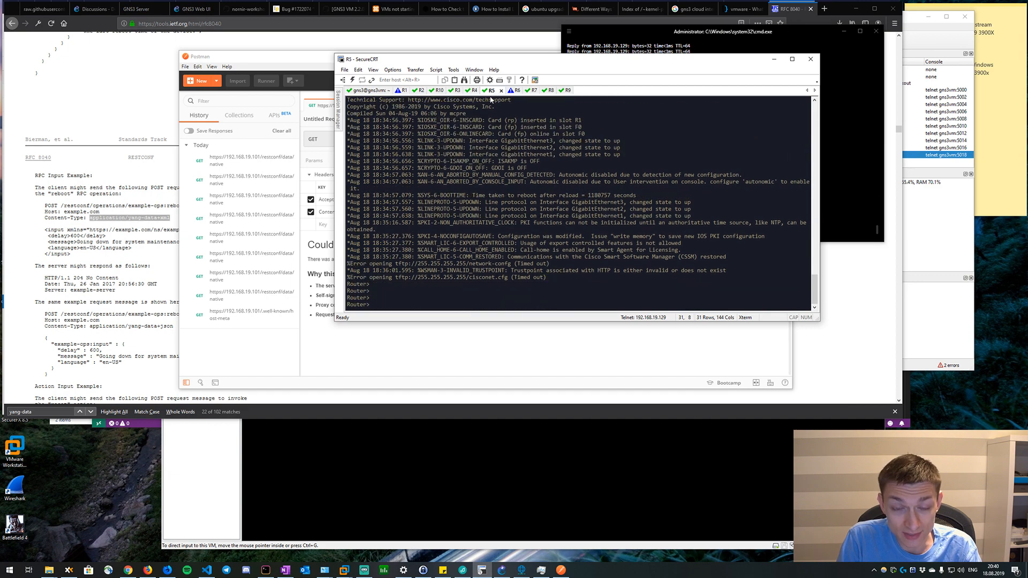
click(515, 91)
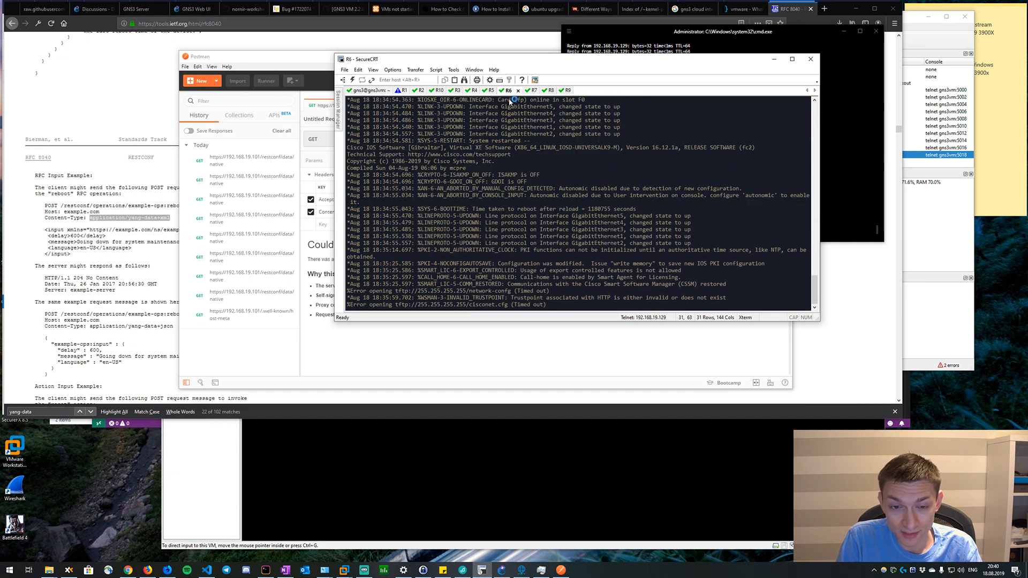
key(Return)
Return to the R2 console and bring up fresh router prompts.
click(421, 91)
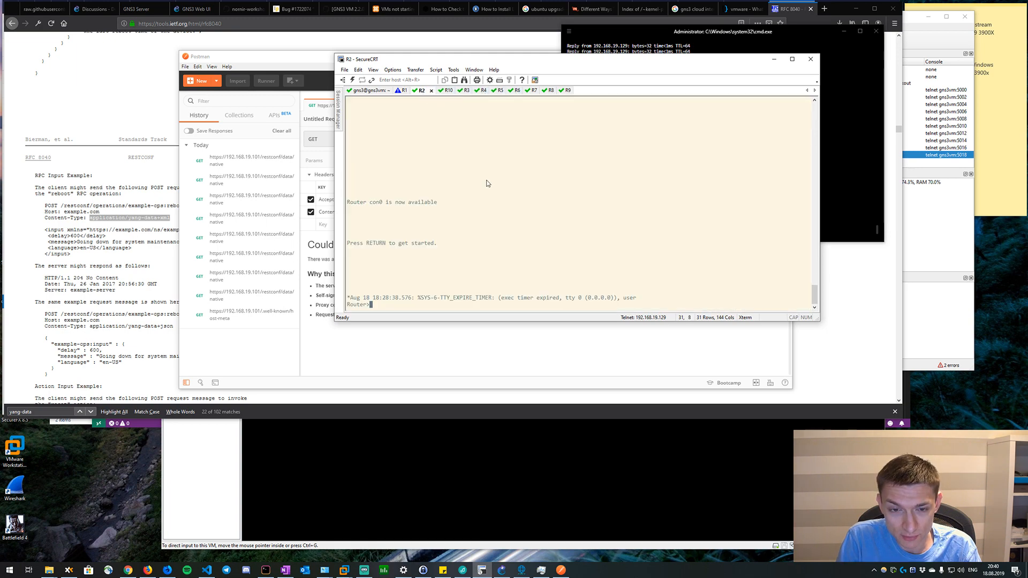
key(Return)
key(Return)
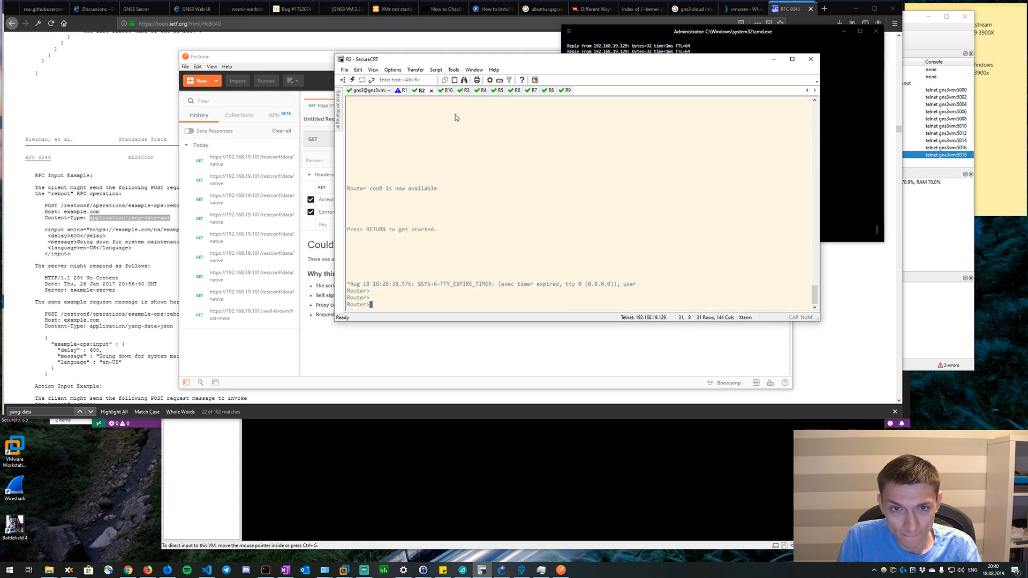
Show the R1 console in an enlarged window and copy "Cipher Mismatch/No shared cipher" from the nginx connection log messages.
click(402, 91)
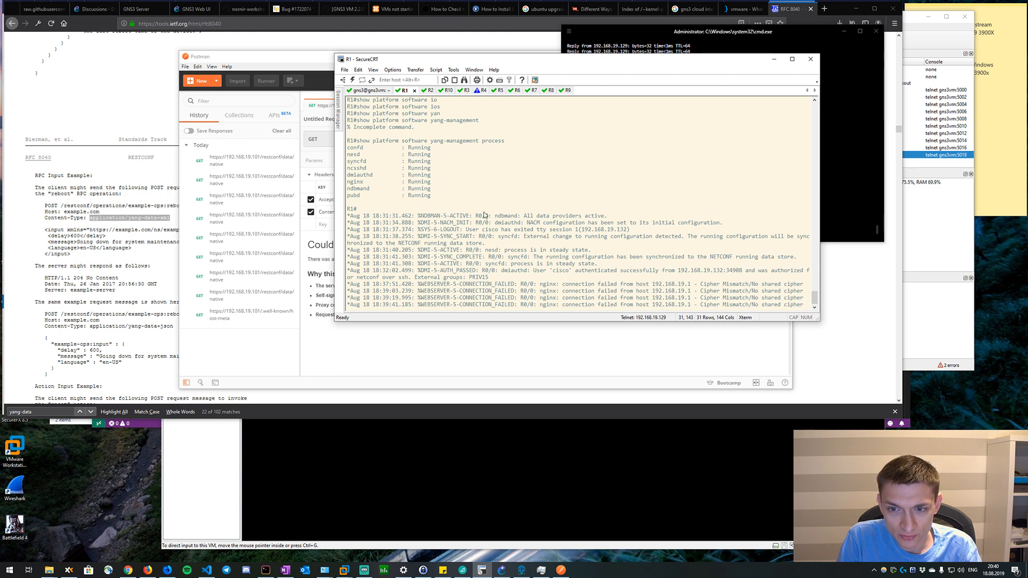
key(Return)
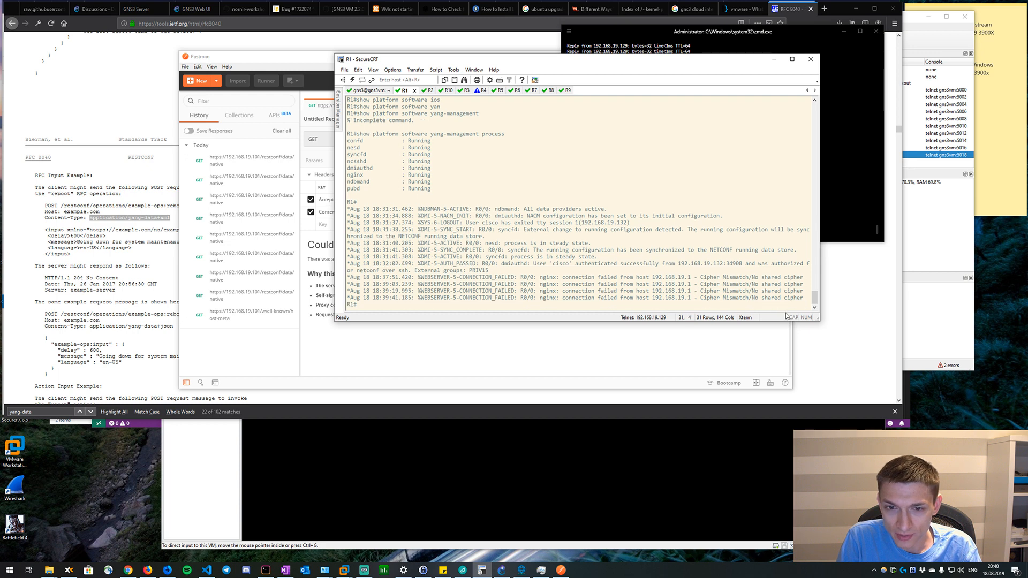
drag(819, 321, 871, 335)
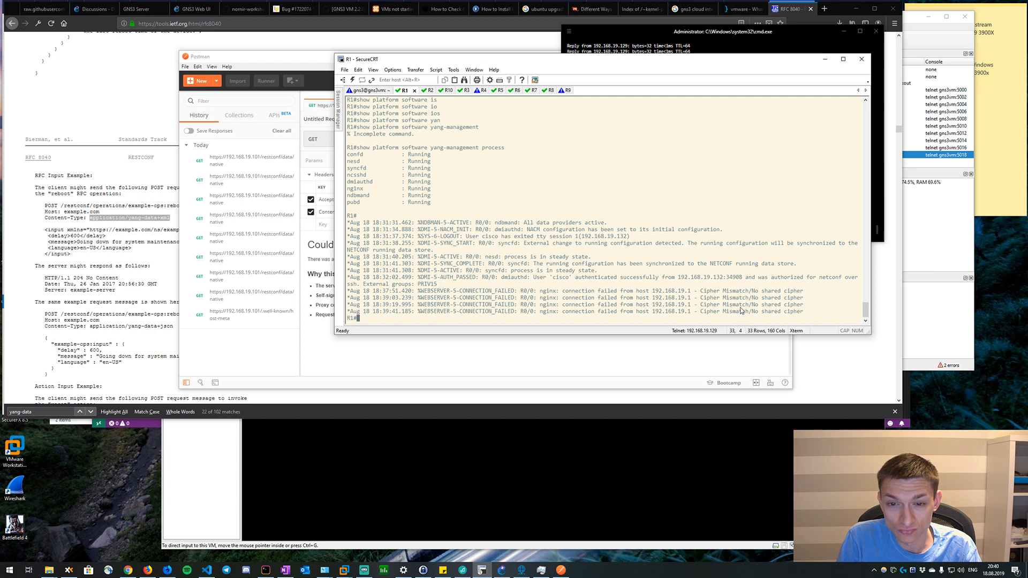
drag(806, 293, 697, 293)
key(ctrl+c)
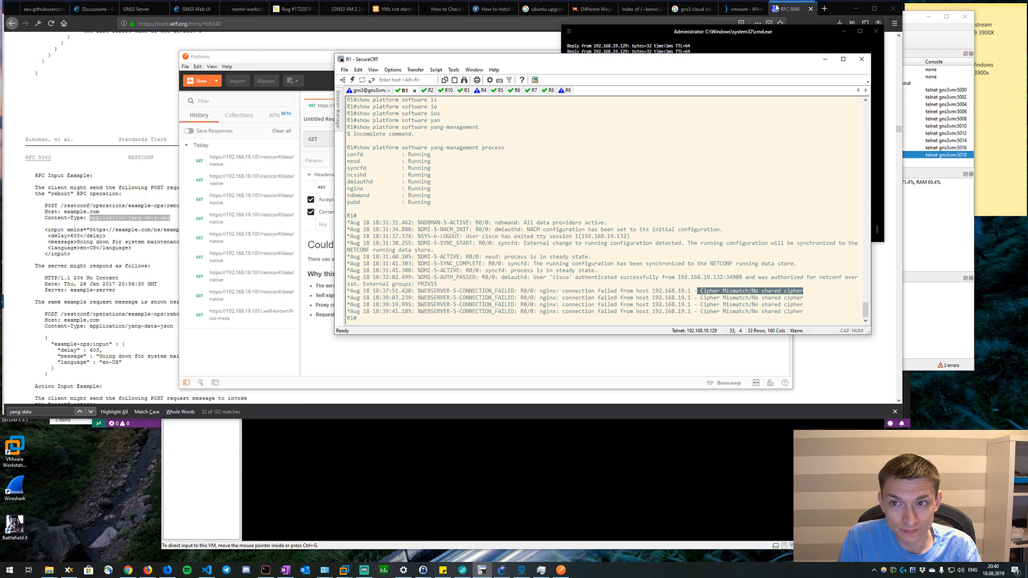
Search Google in a new browser tab for "nginx Cipher Mismatch/No shared cipher".
click(824, 9)
text(nginx)
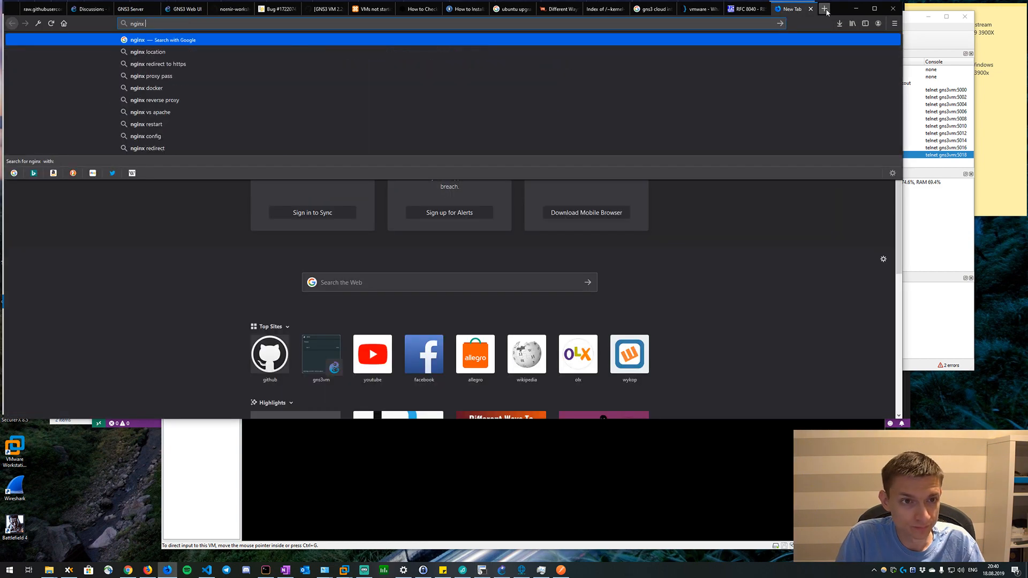
key(ctrl+v)
key(Return)
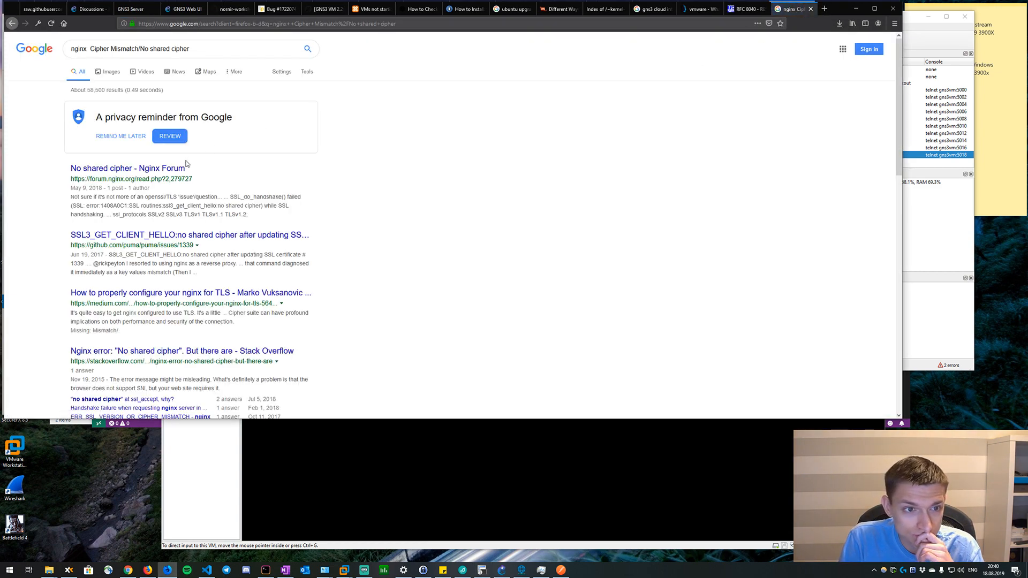
Open the Nginx Forum result "No shared cipher" and read through the post and its list of replies.
click(183, 168)
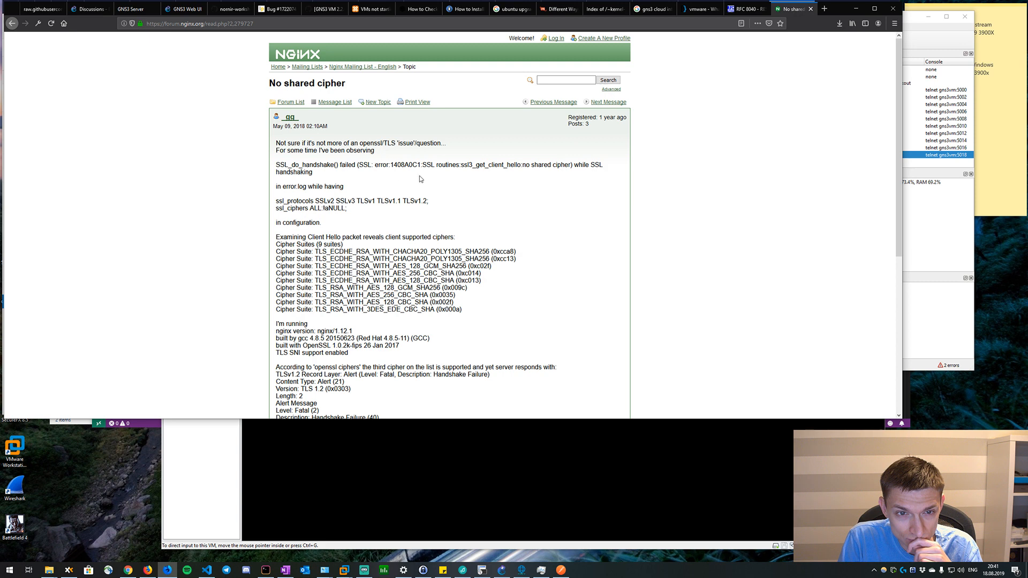
scroll(349, 214, down, 3)
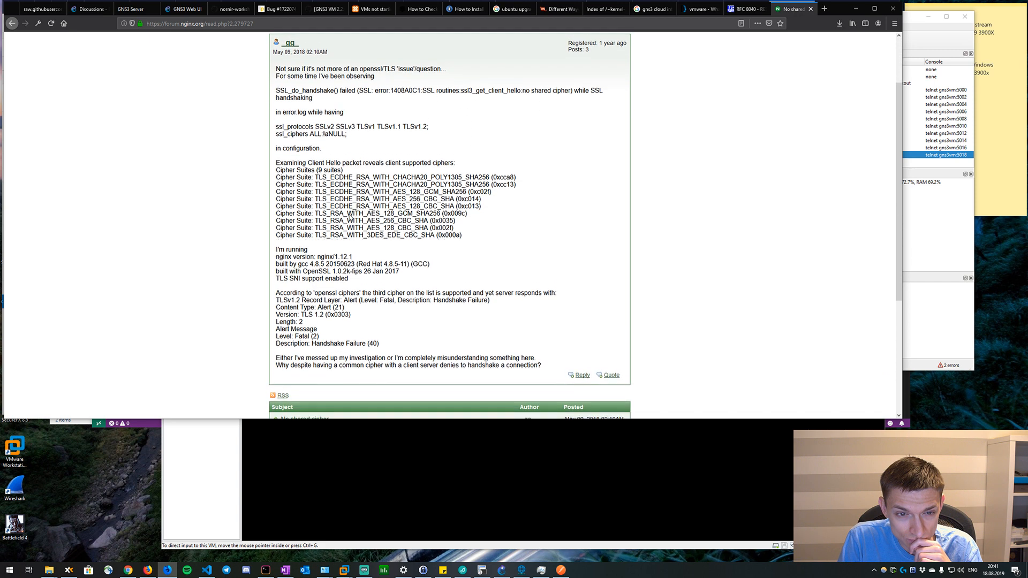
scroll(349, 214, down, 5)
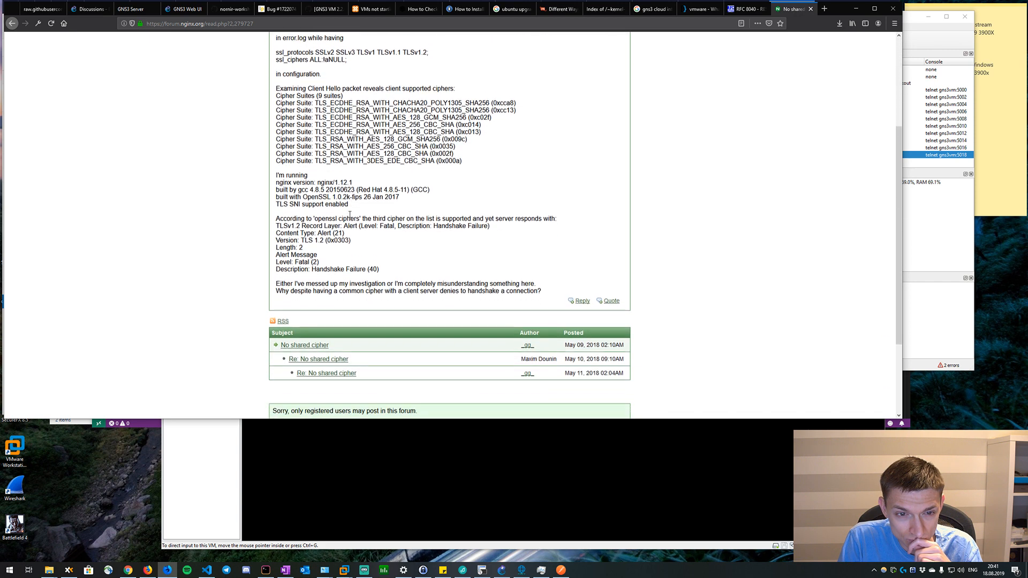
Read the replies in the "No shared cipher" thread, examining which factors decide whether a cipher suite can be used.
scroll(350, 214, down, 1)
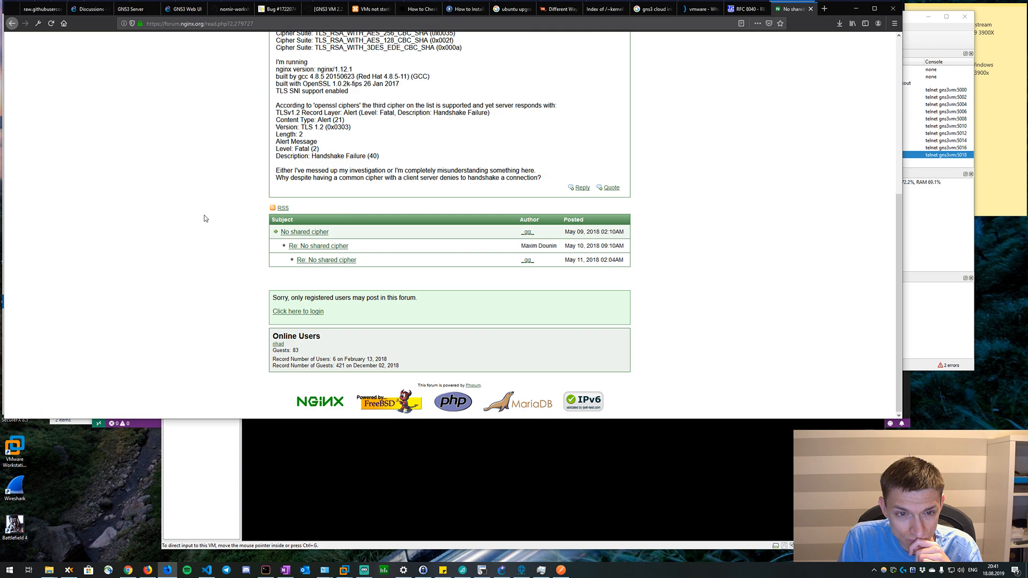
click(332, 246)
scroll(344, 230, down, 5)
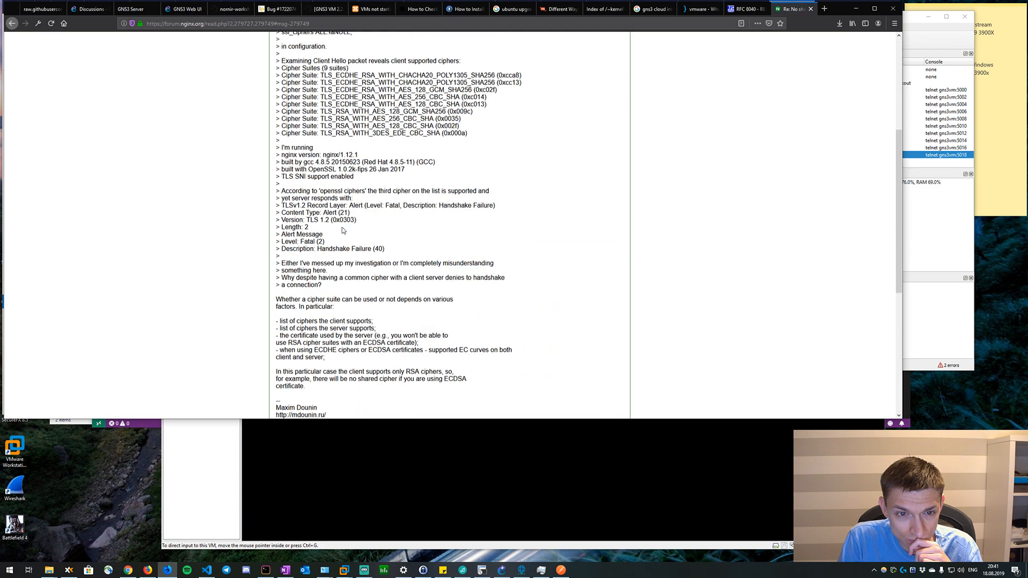
scroll(343, 231, down, 5)
click(330, 262)
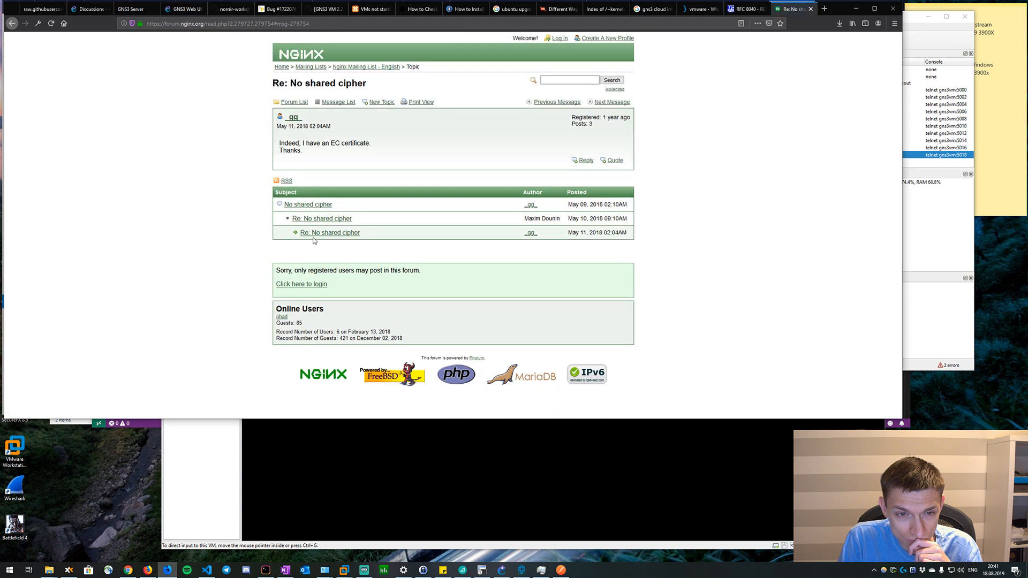
click(329, 219)
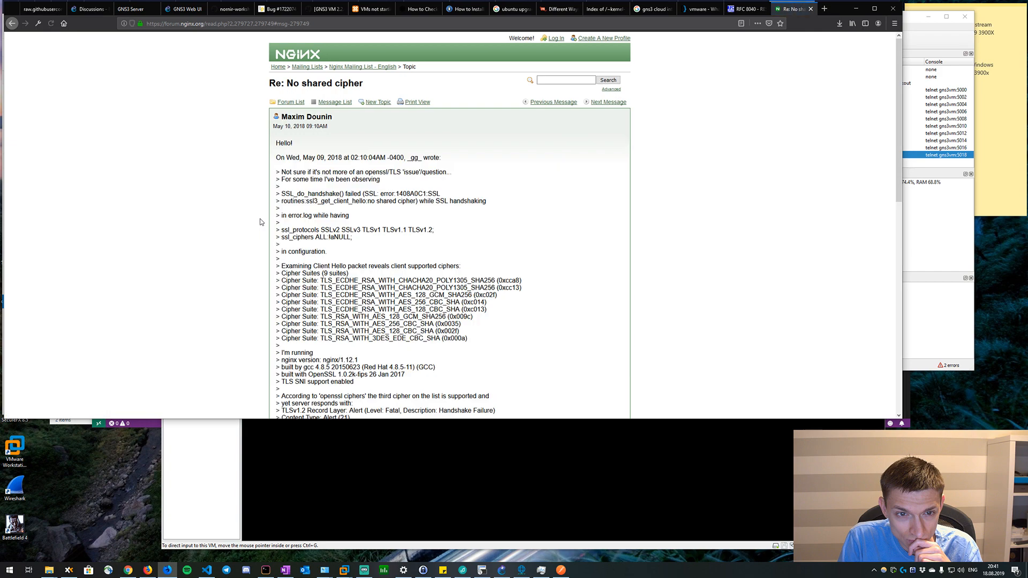
scroll(261, 222, down, 2)
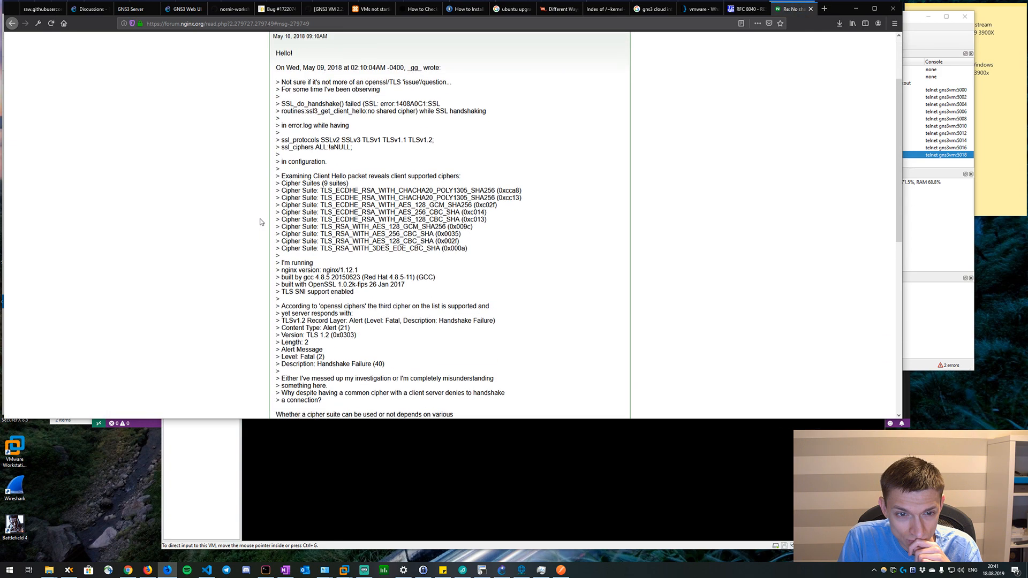
scroll(260, 222, up, 2)
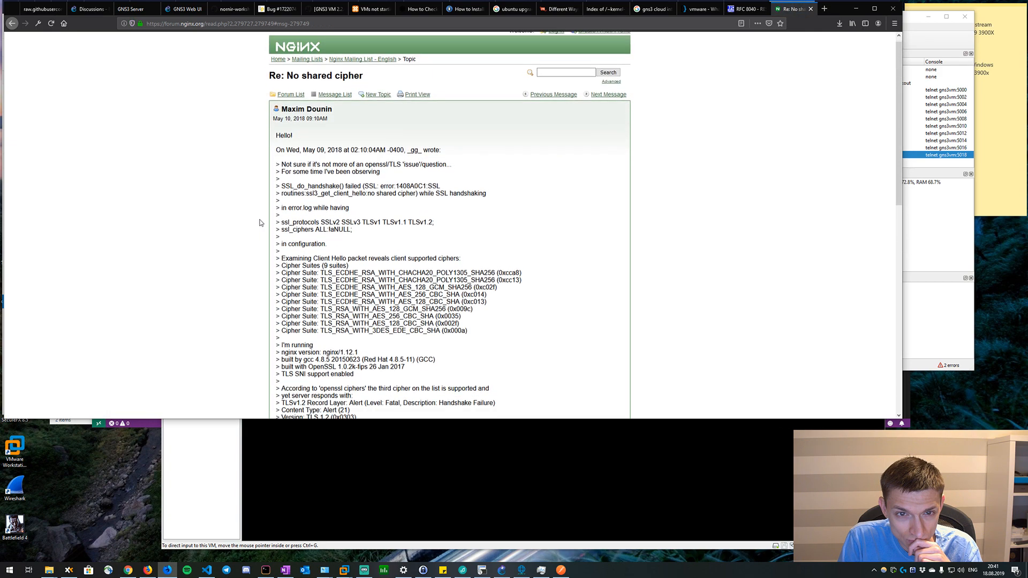
scroll(260, 222, down, 5)
scroll(261, 224, up, 1)
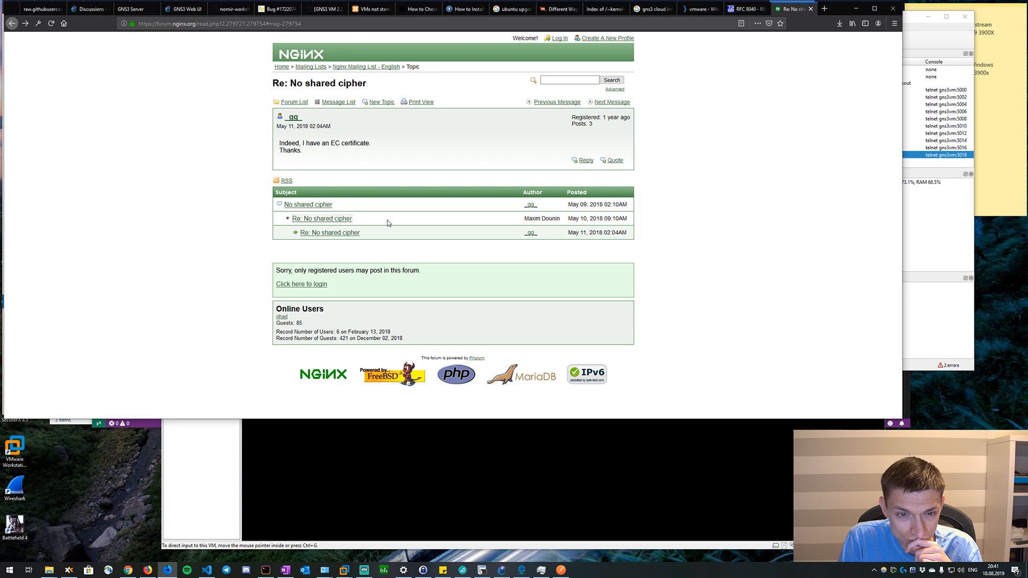
key(alt+Left)
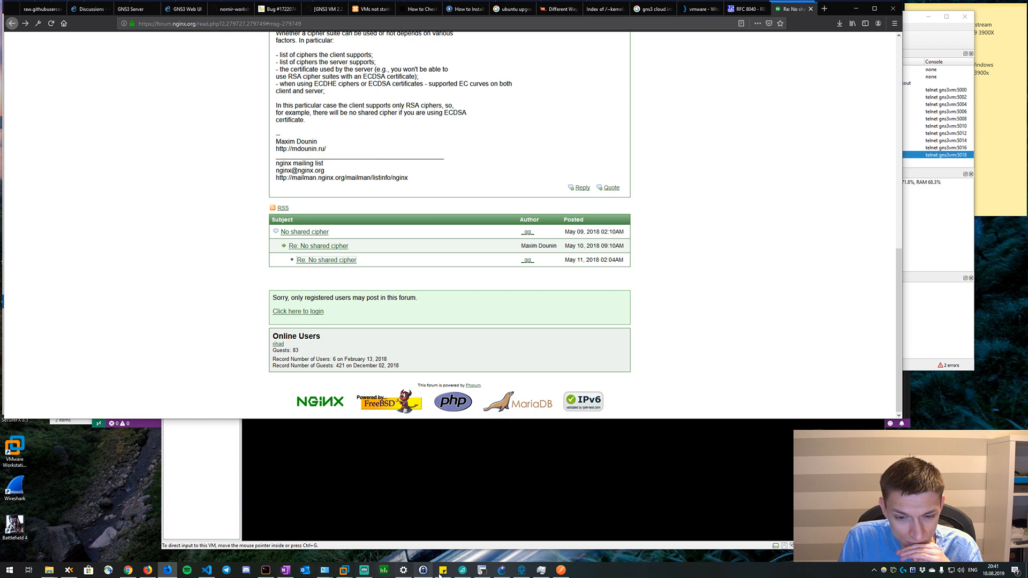
Review the cipher mismatch log messages on the R1 console in SecureCRT, and bring up the RESTCONF request in Postman.
mouse_move(482, 571)
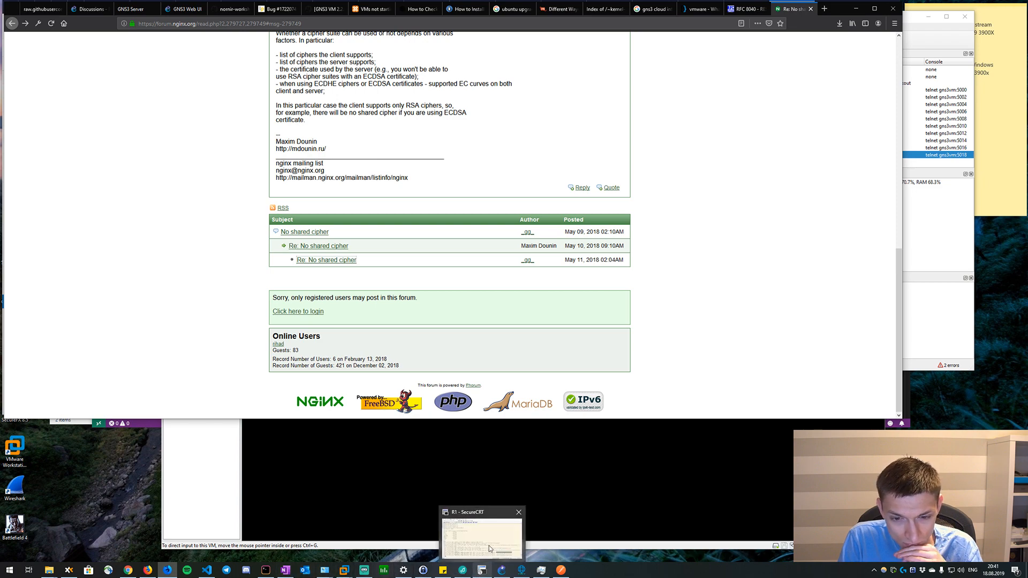
click(508, 553)
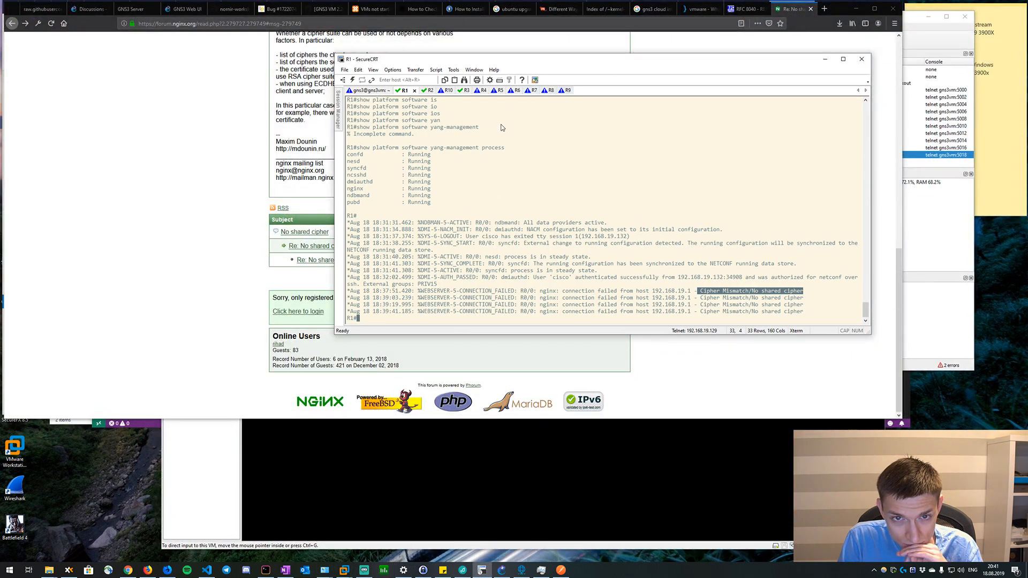
click(560, 571)
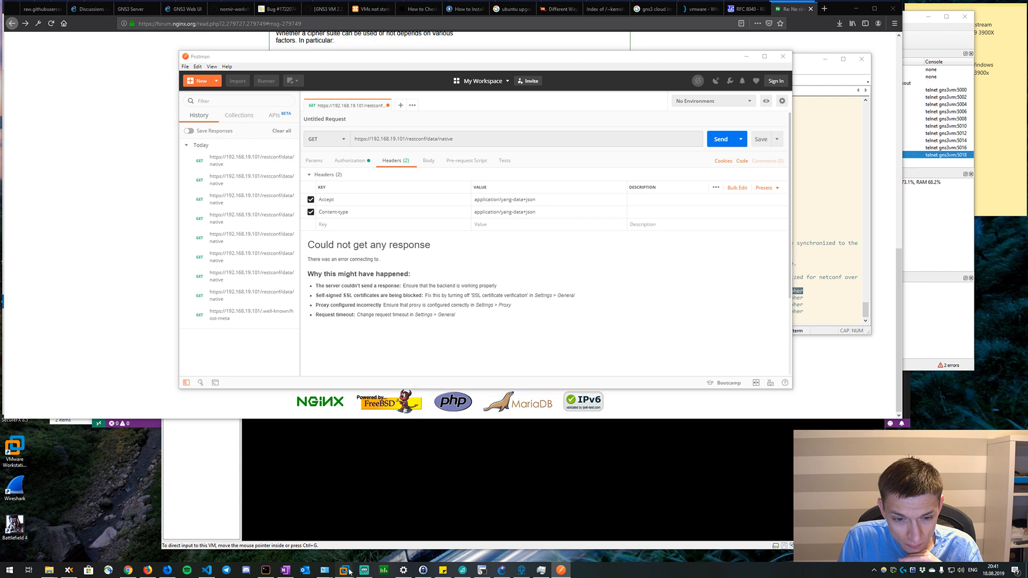
Switch to the Ubuntu virtual machine in VMware Workstation and unlock its session with the account password.
mouse_move(344, 568)
click(489, 499)
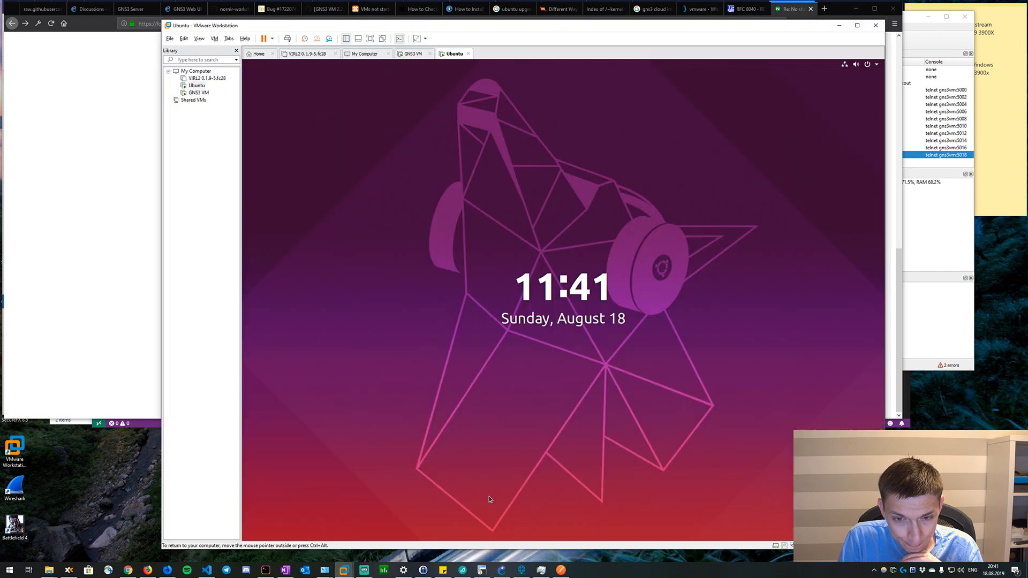
click(532, 294)
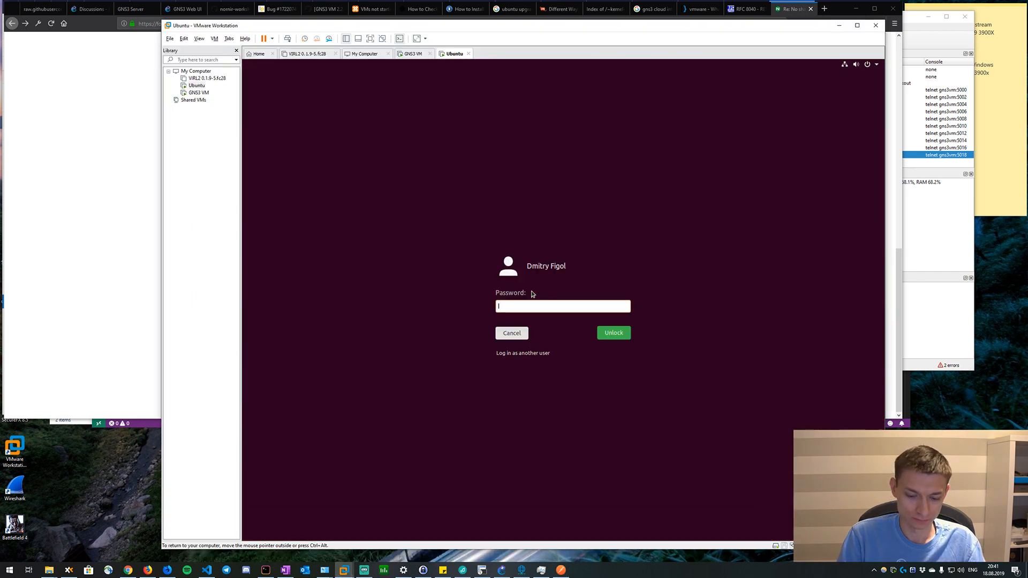
text(*******)
key(Return)
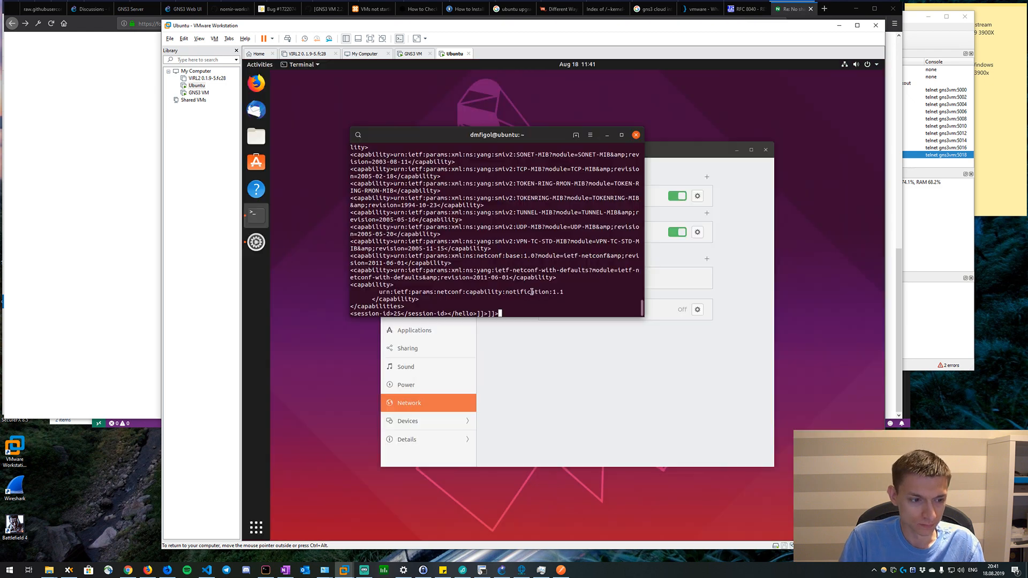
Interrupt the open NETCONF session in the Ubuntu terminal and begin a curl command at the shell prompt.
key(Return)
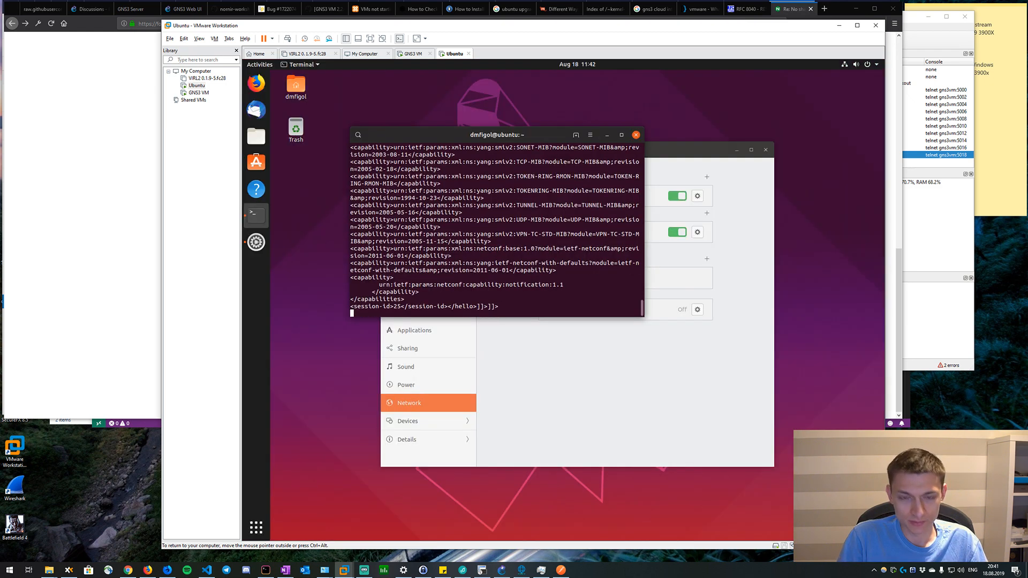
key(ctrl+c)
key(Return)
key(Return)
key(Return)
key(Return)
key(Return)
text(curl -)
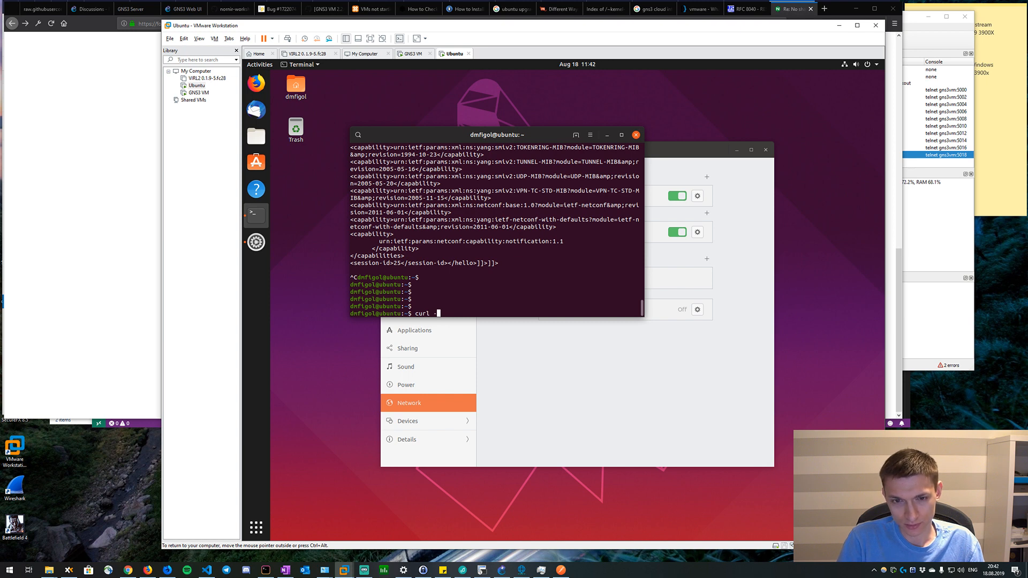
Open Firefox in the Ubuntu virtual machine and search Google for "curl skip ssl verification".
click(256, 83)
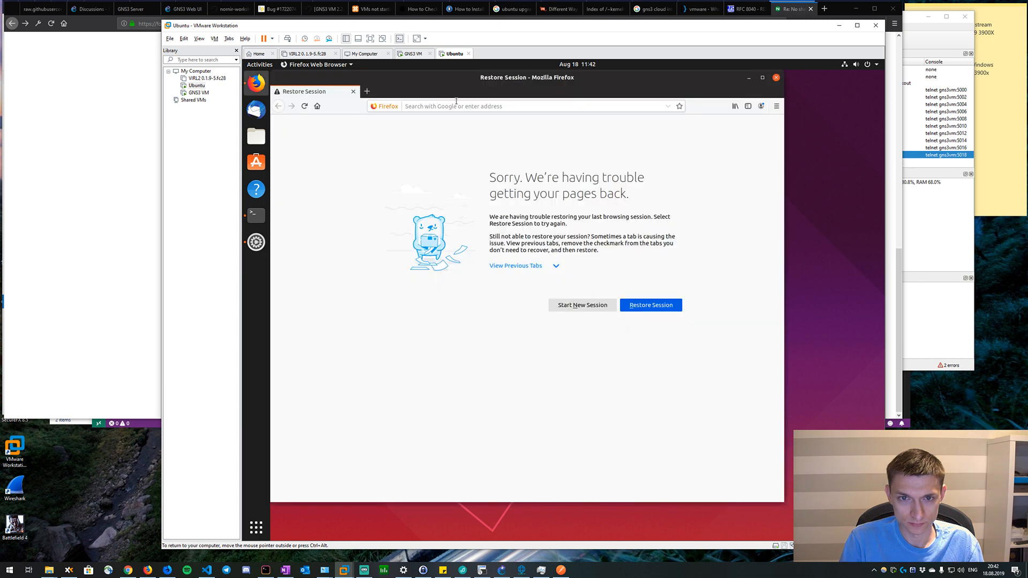
text(curl)
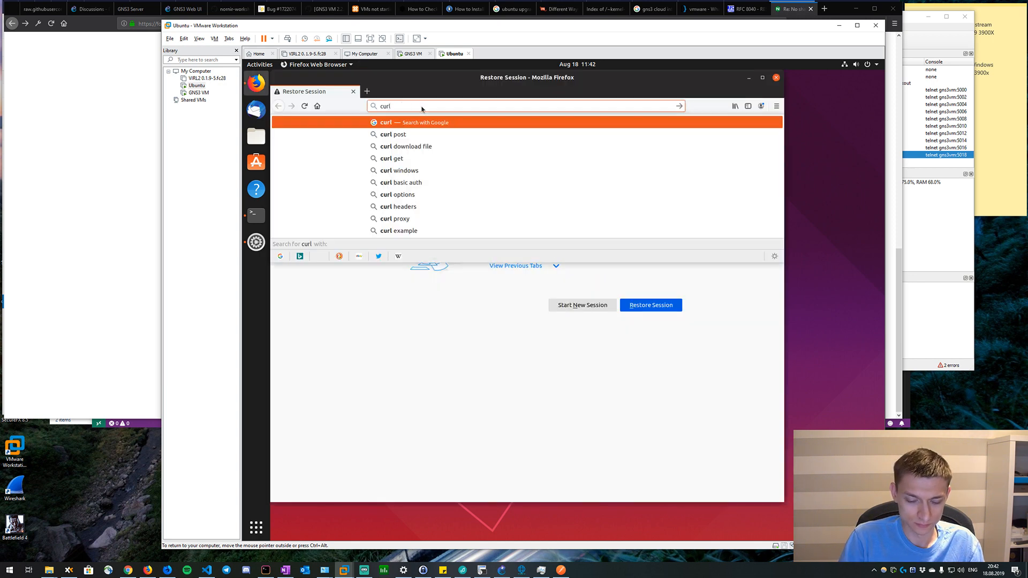
text( skip)
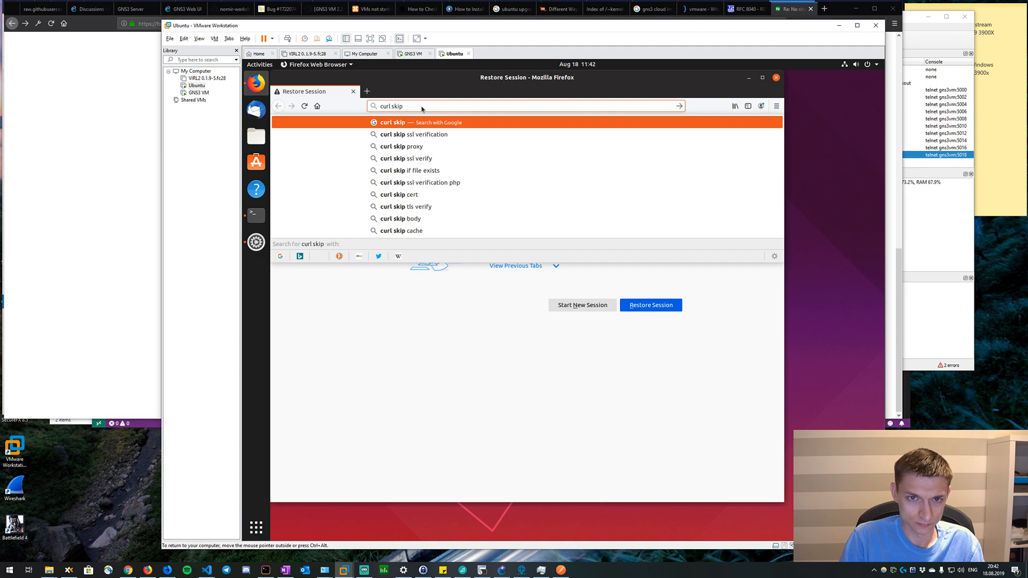
key(Down)
key(Down)
key(Up)
text(\)
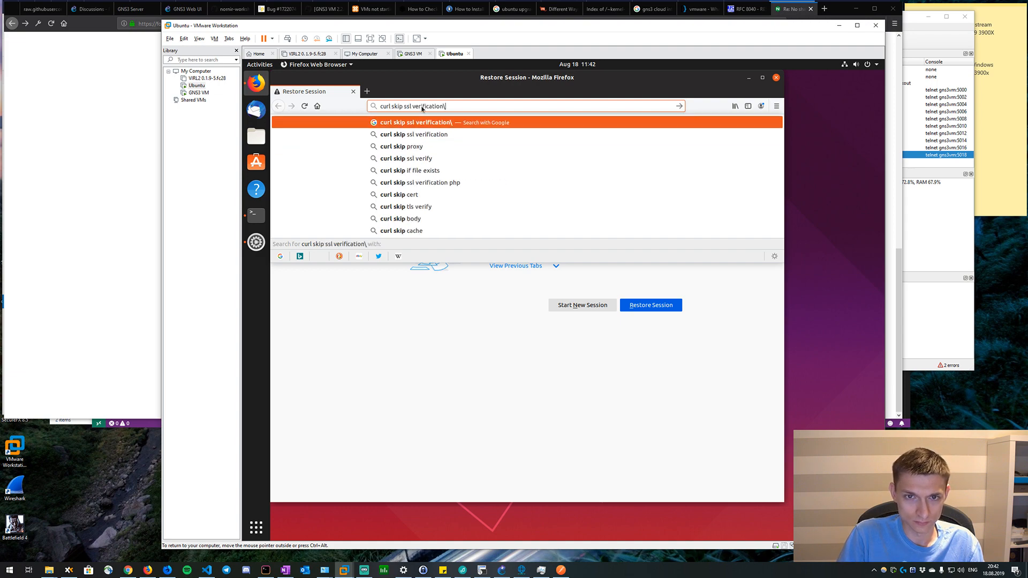
key(BackSpace)
key(Return)
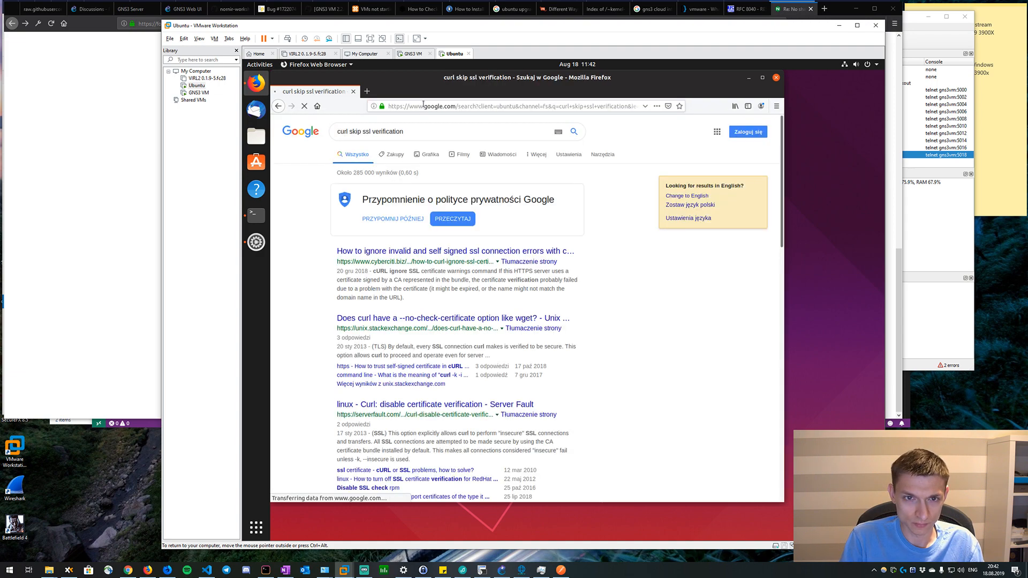
Open the Unix & Linux result about curl's --no-check-certificate option and read the accepted answer.
click(407, 320)
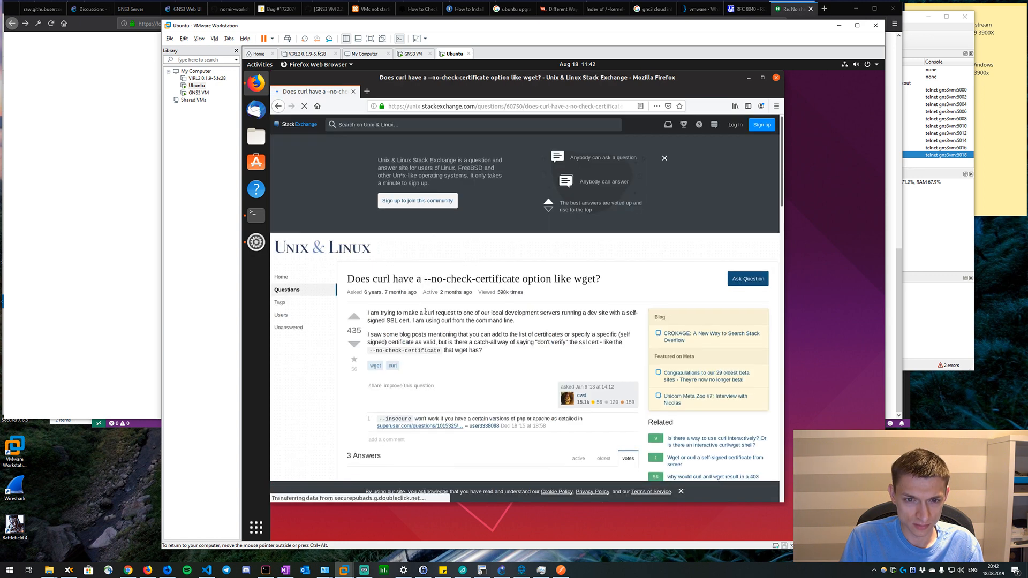
scroll(426, 313, down, 3)
scroll(426, 313, down, 1)
Return to the terminal and extend the command to "curl -k -u cisco".
key(alt+Tab)
text(curl -)
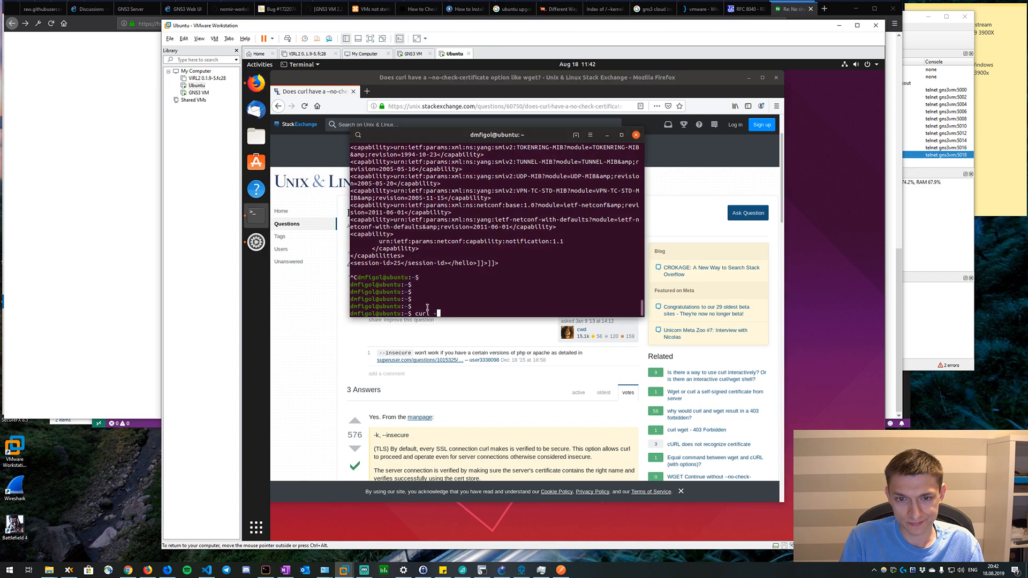
text(k )
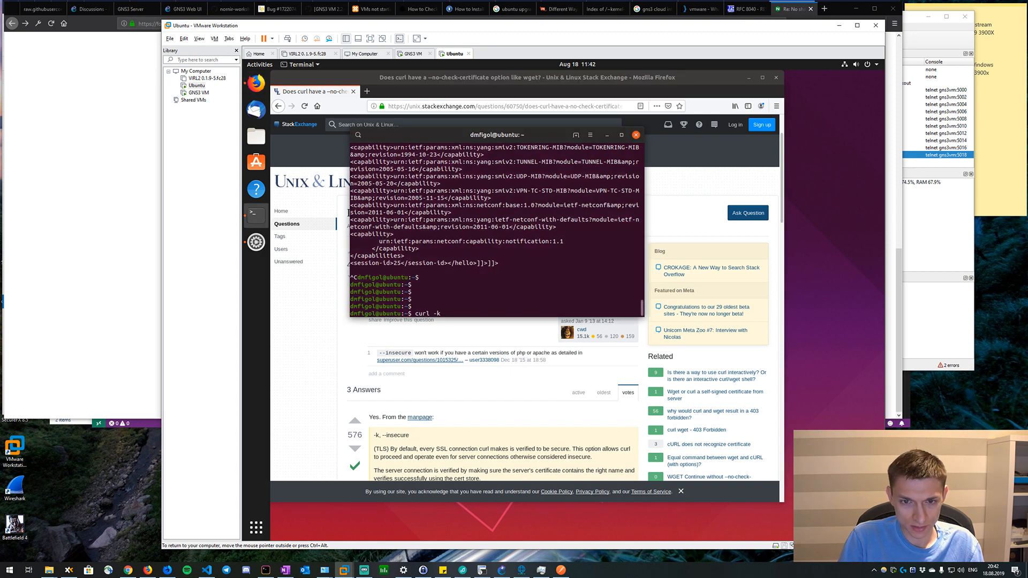
text(-u )
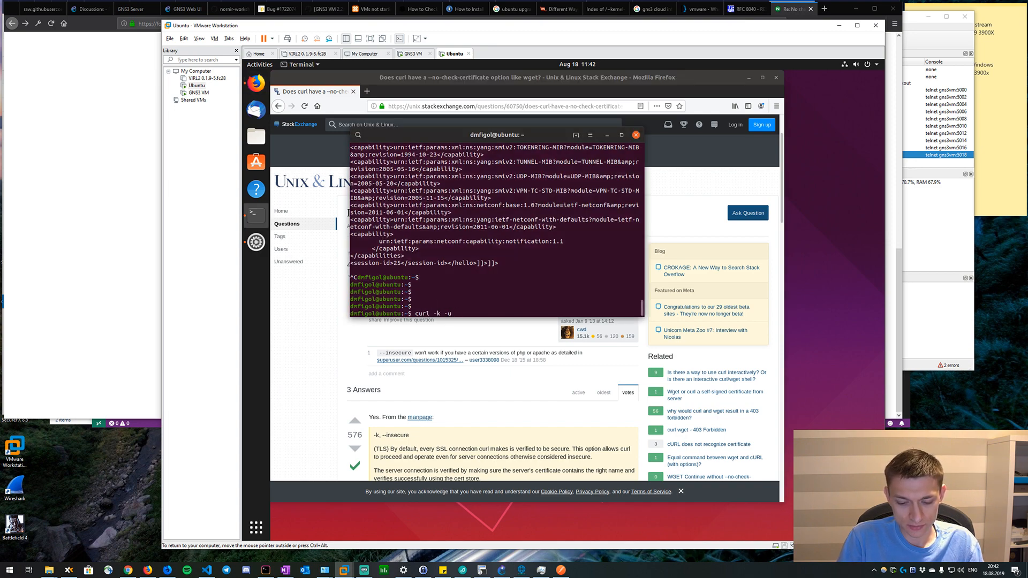
text(cisco)
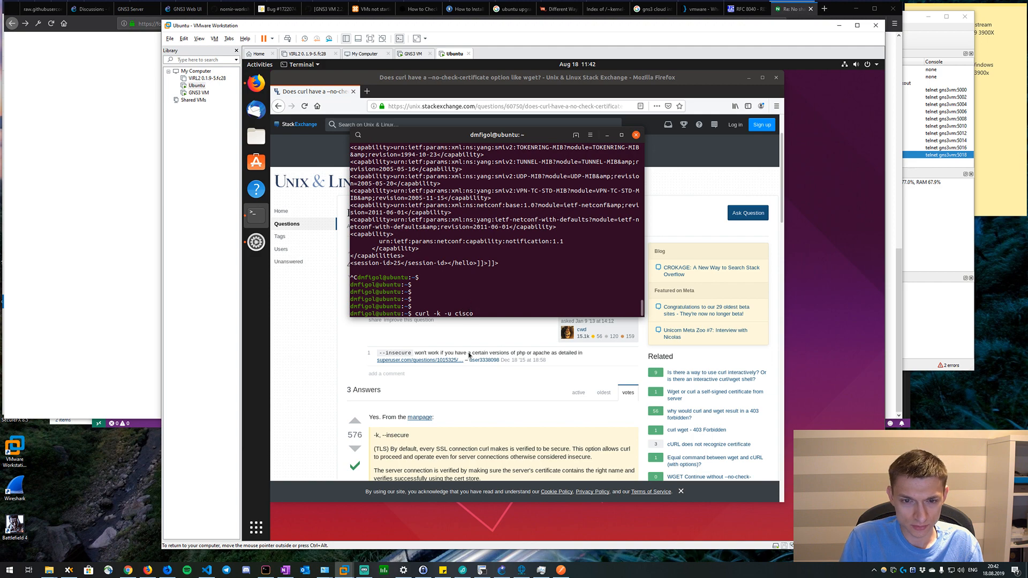
Open the curl manpage linked in the answer and look through its matches for the "-u" option.
click(477, 392)
click(432, 417)
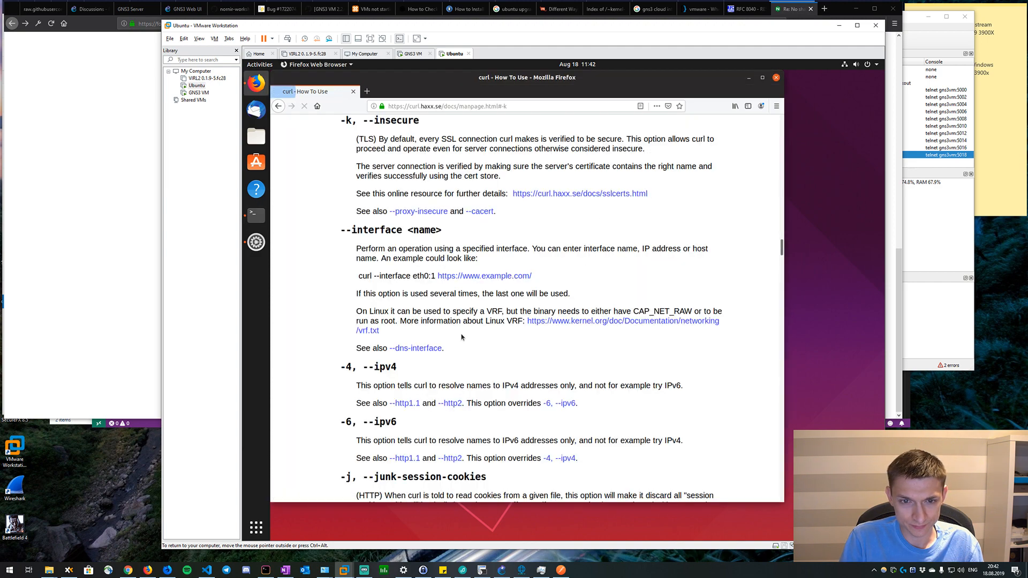
key(ctrl+f)
text(-u)
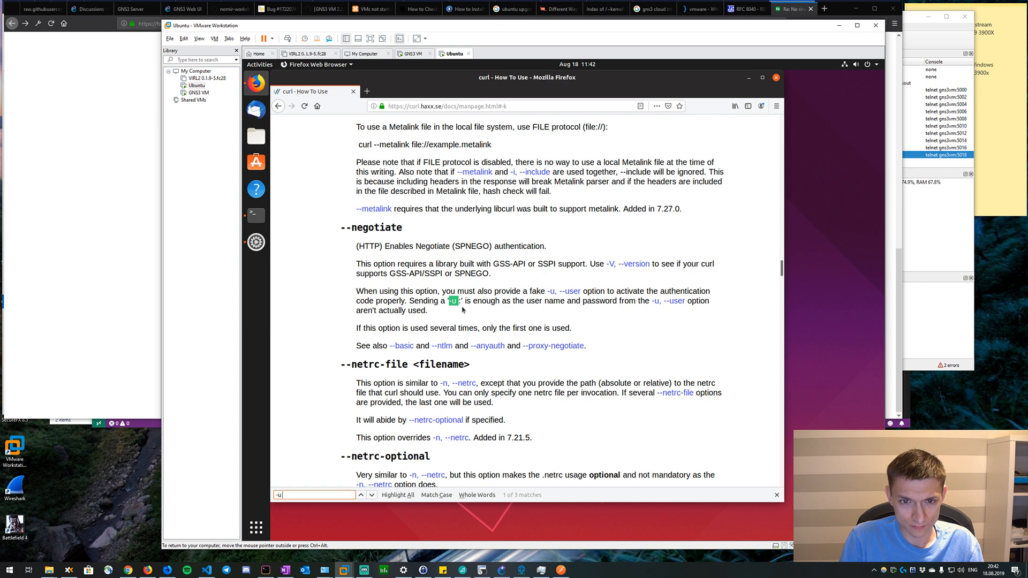
key(BackSpace)
text(U)
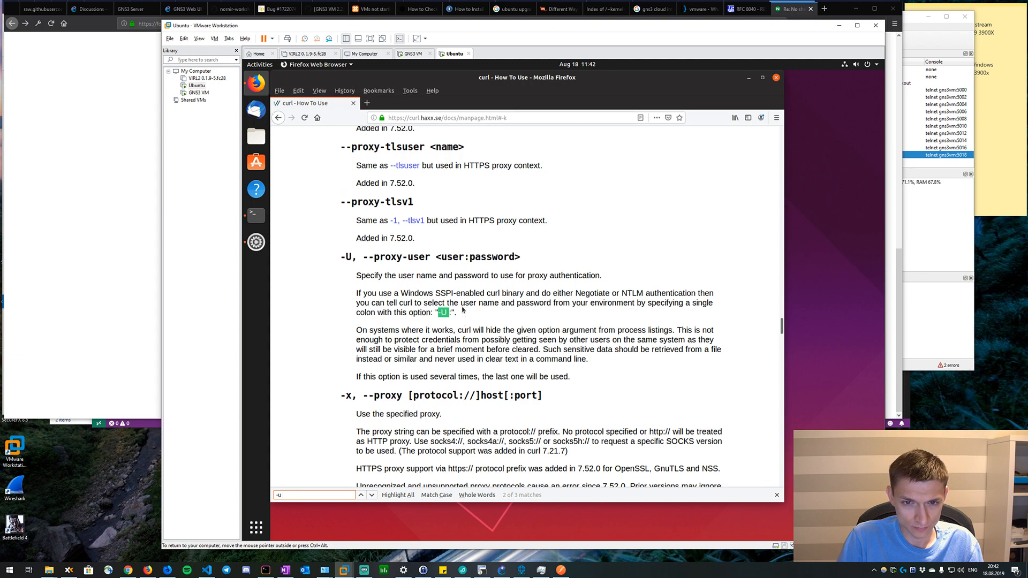
key(BackSpace)
text(u)
key(BackSpace)
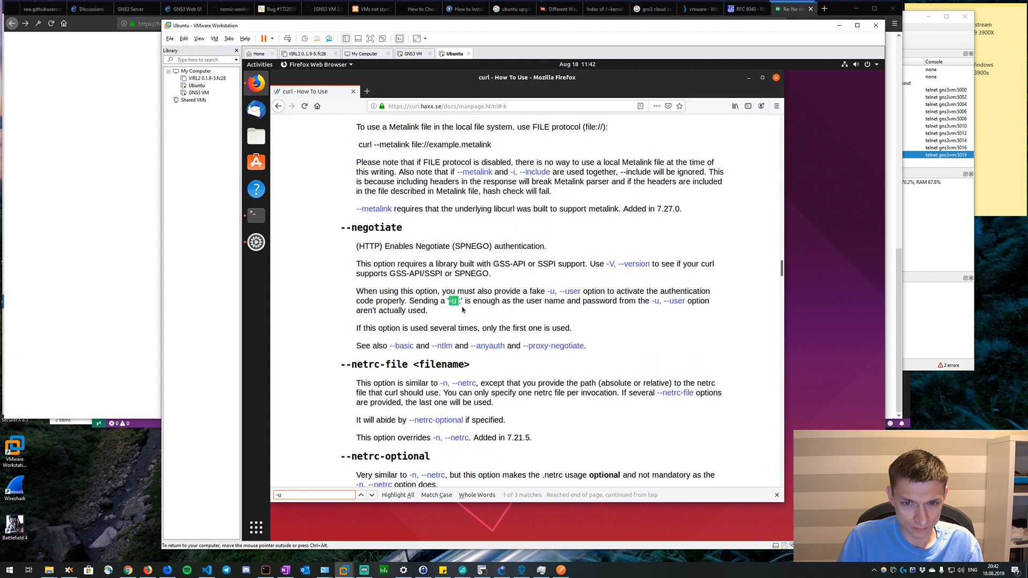
text(U)
key(Return)
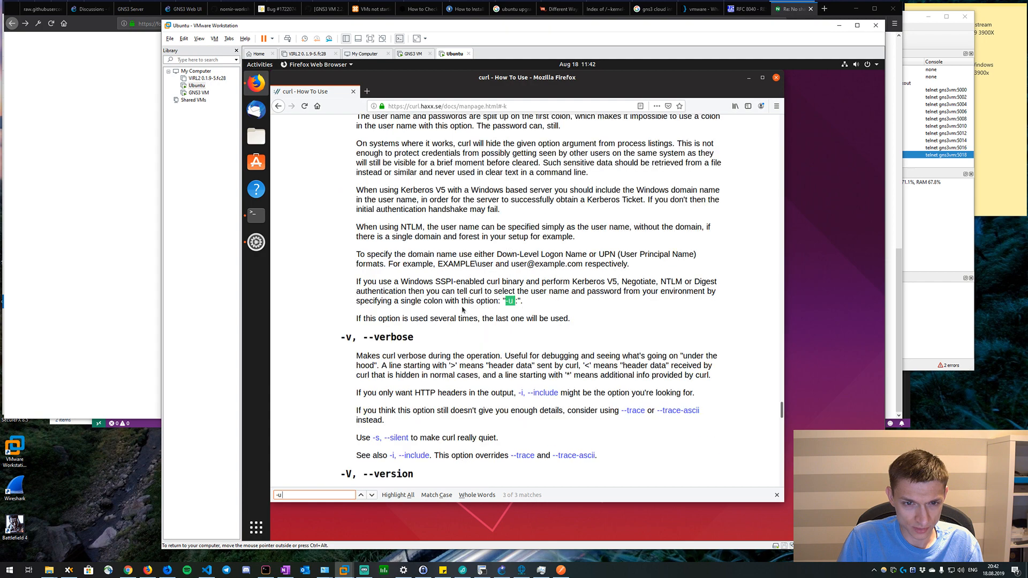
Find "username" in the curl manpage and step through the matches.
key(ctrl+a)
text(username)
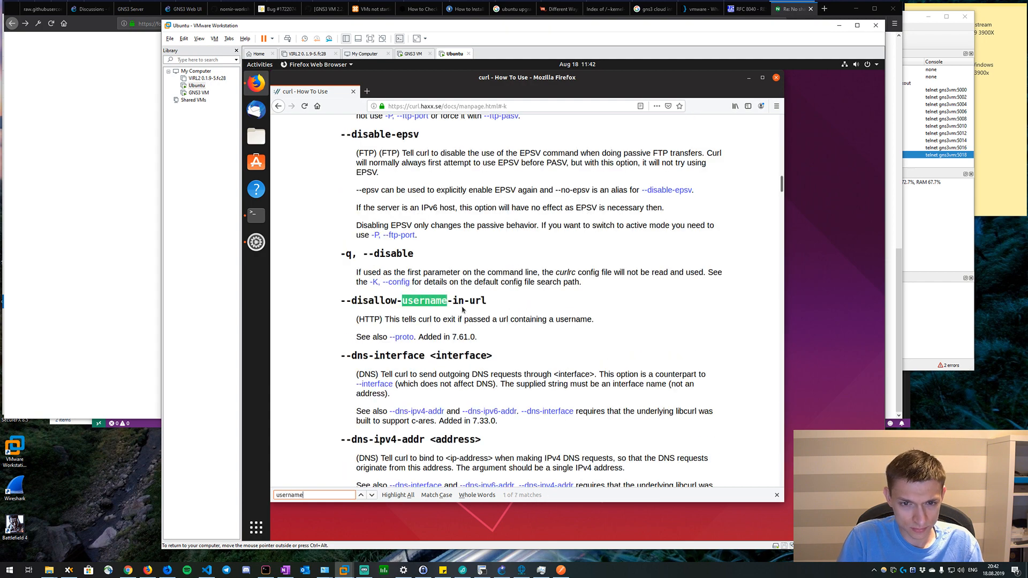
key(Return)
key(Return)
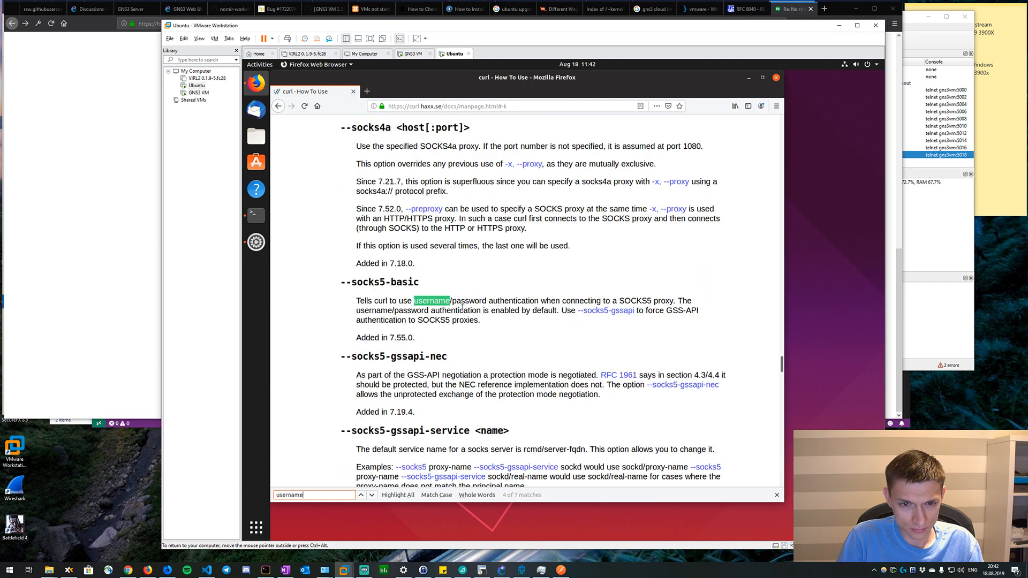
Find "basic auth" in the curl manpage and read the --basic option's description.
key(ctrl+a)
key(BackSpace)
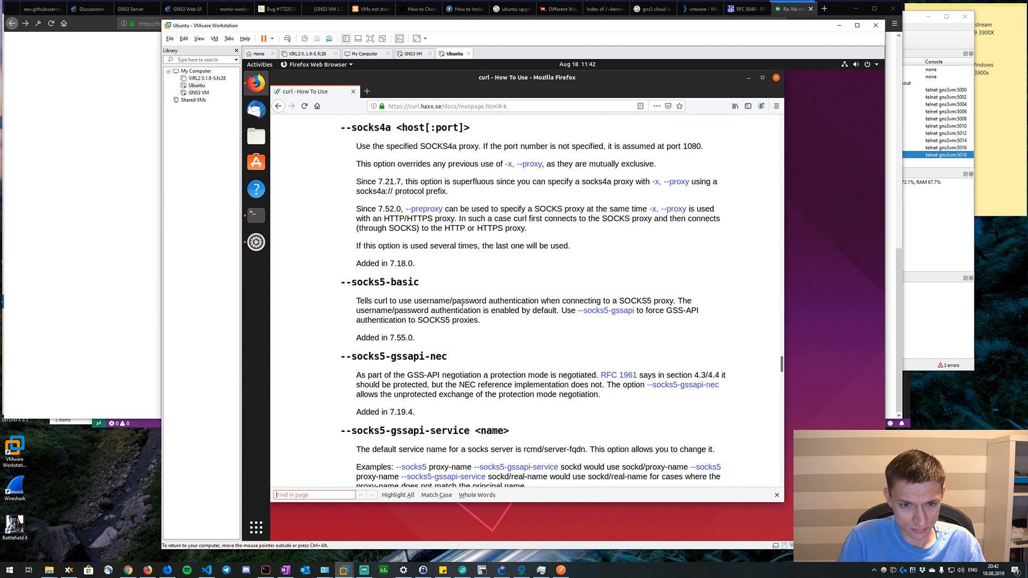
text(basic au)
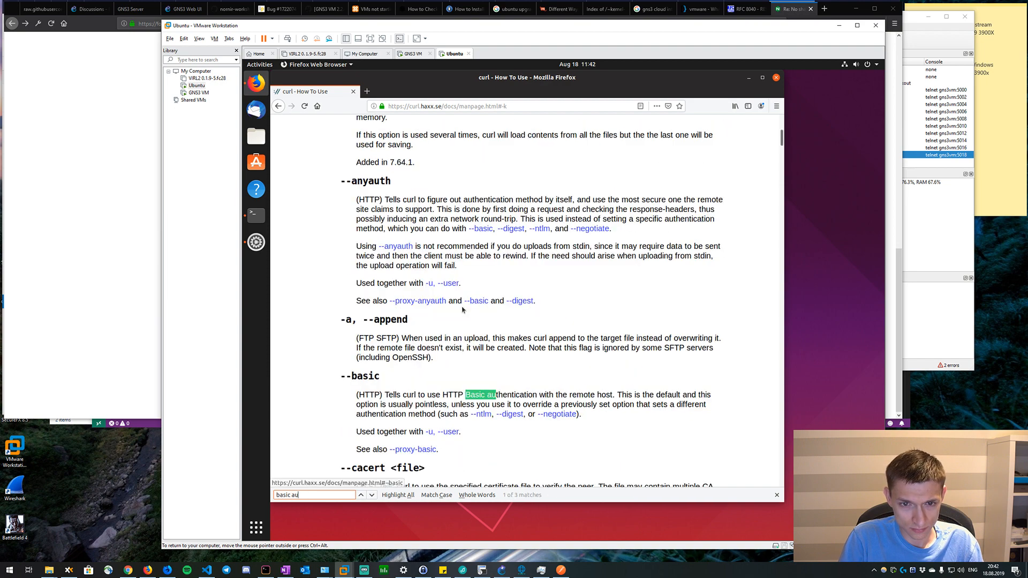
text(th)
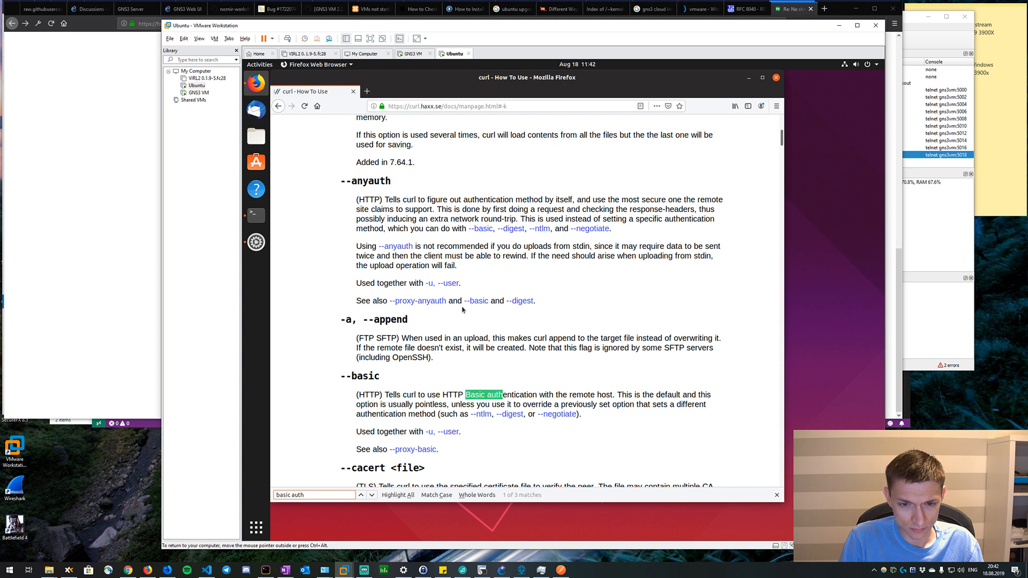
scroll(462, 307, down, 1)
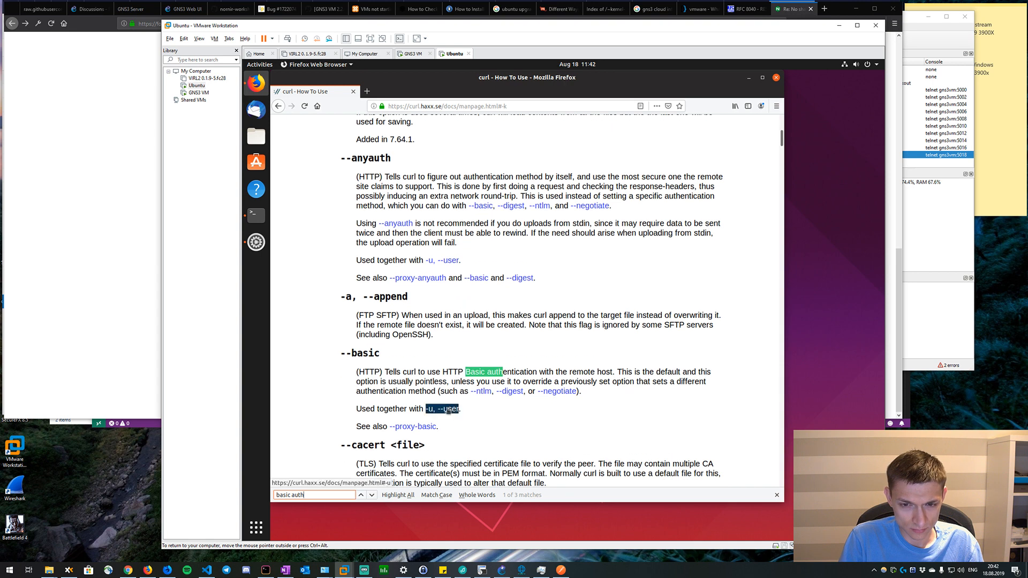
Follow the "-u, --user" link under --basic to view how the user name and password are specified.
click(445, 382)
key(ctrl+f)
text(-)
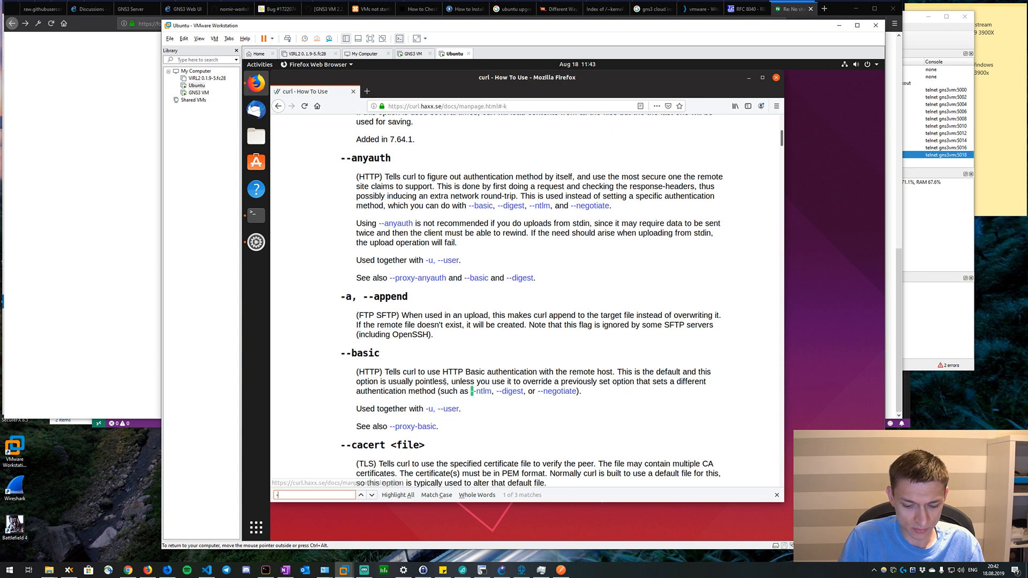
key(Return)
key(BackSpace)
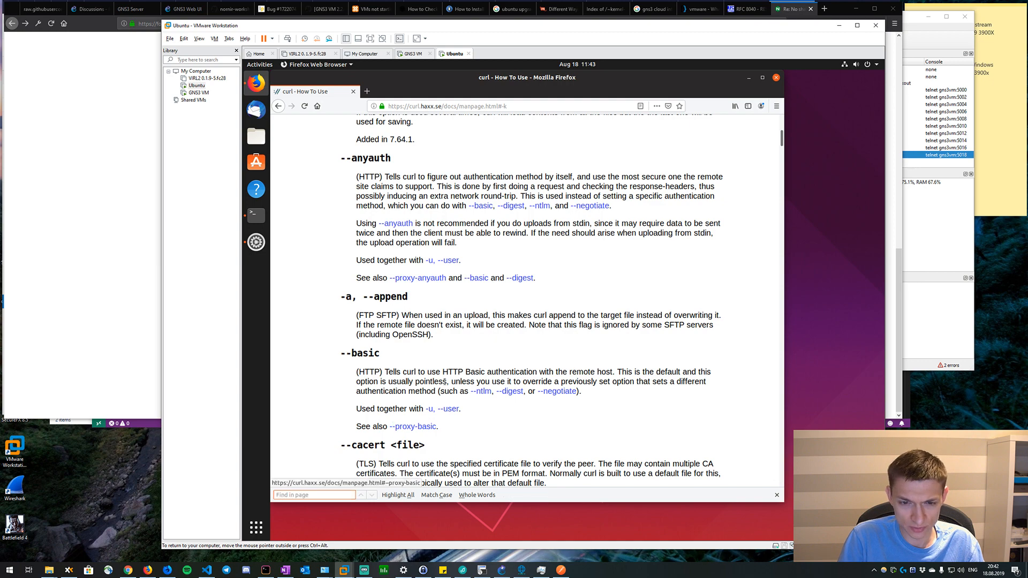
click(443, 409)
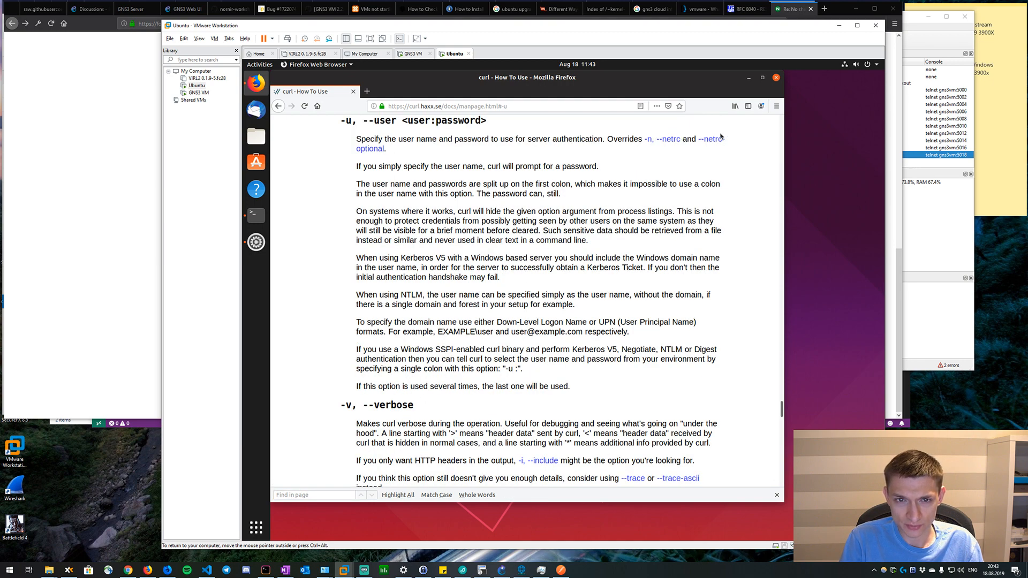
key(alt+Tab)
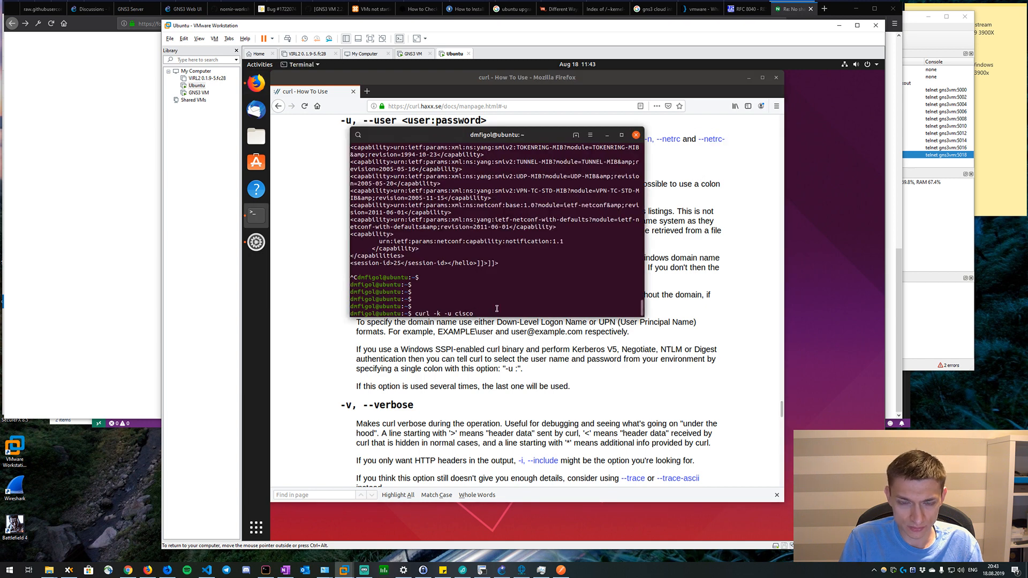
text(:cisco)
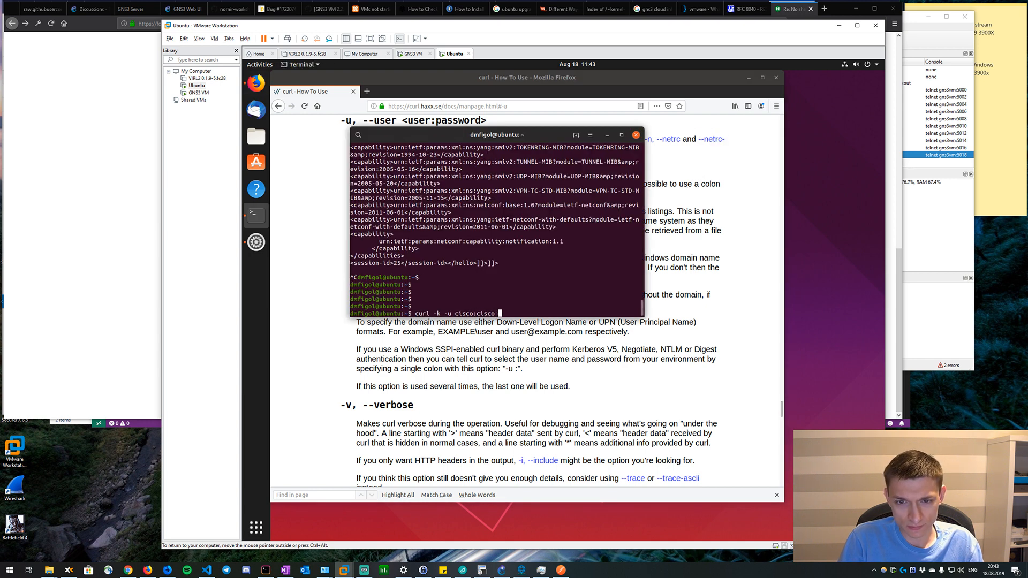
text( htt)
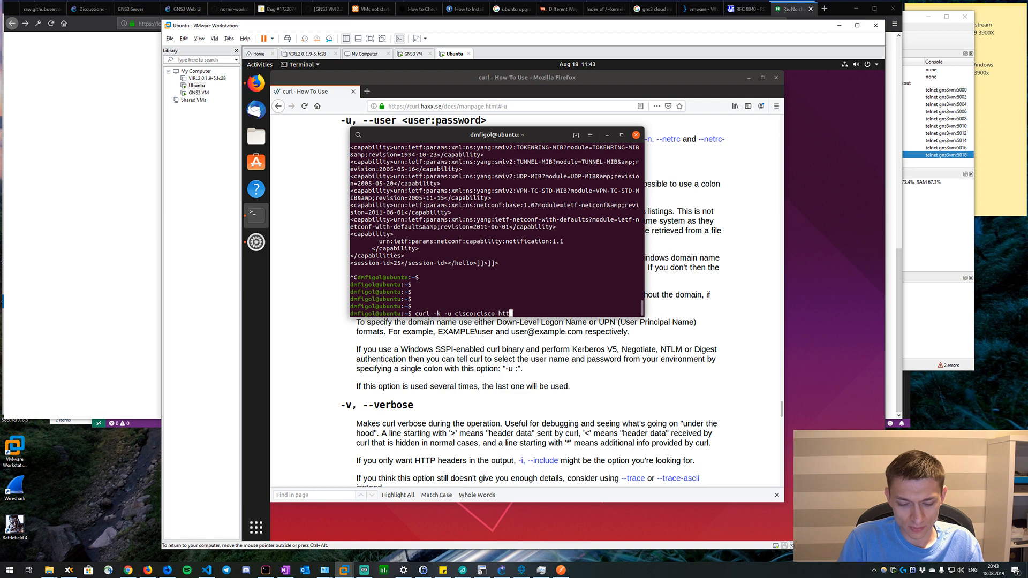
text(ps://19)
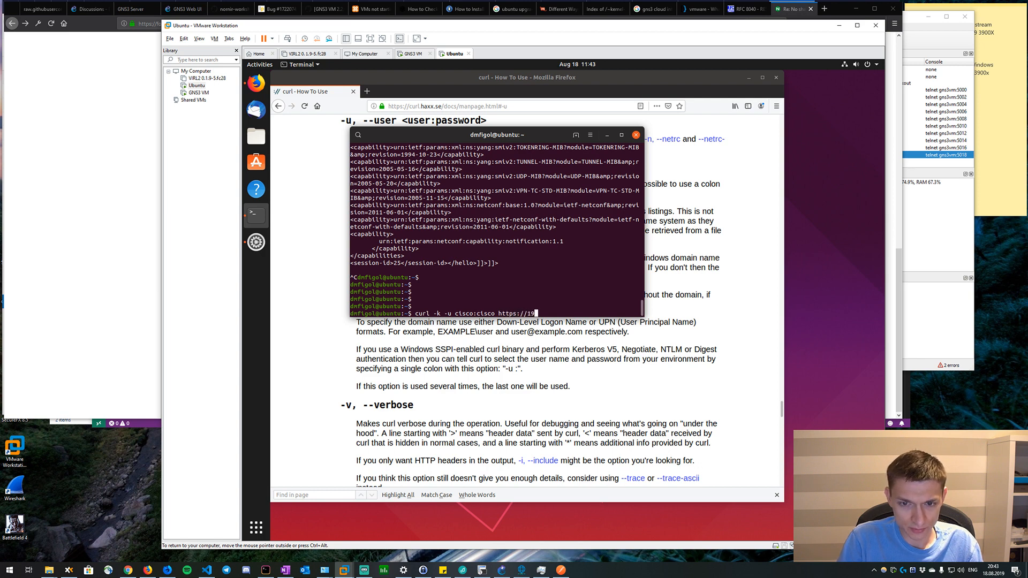
text(2.168.1)
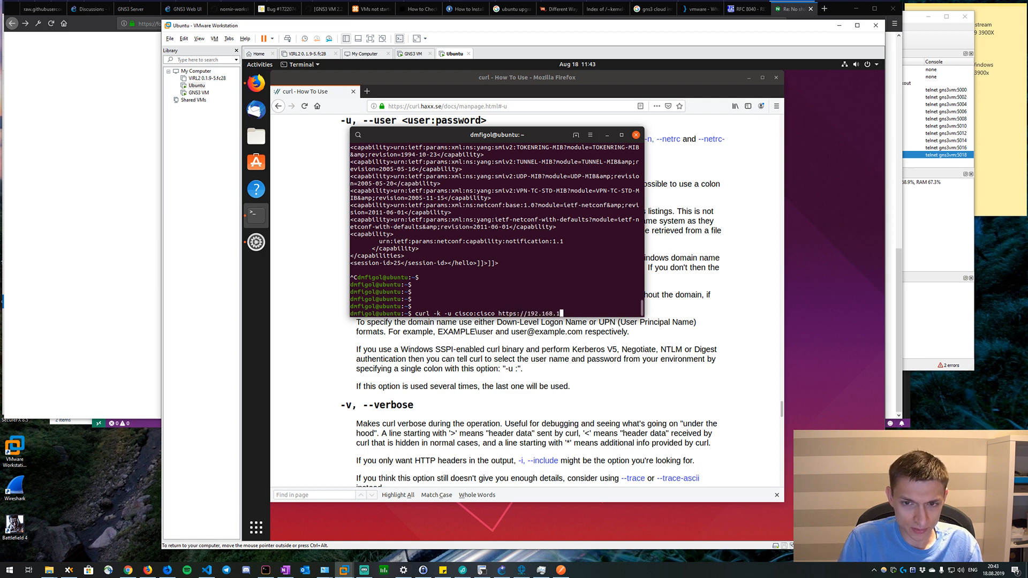
text(9.101/)
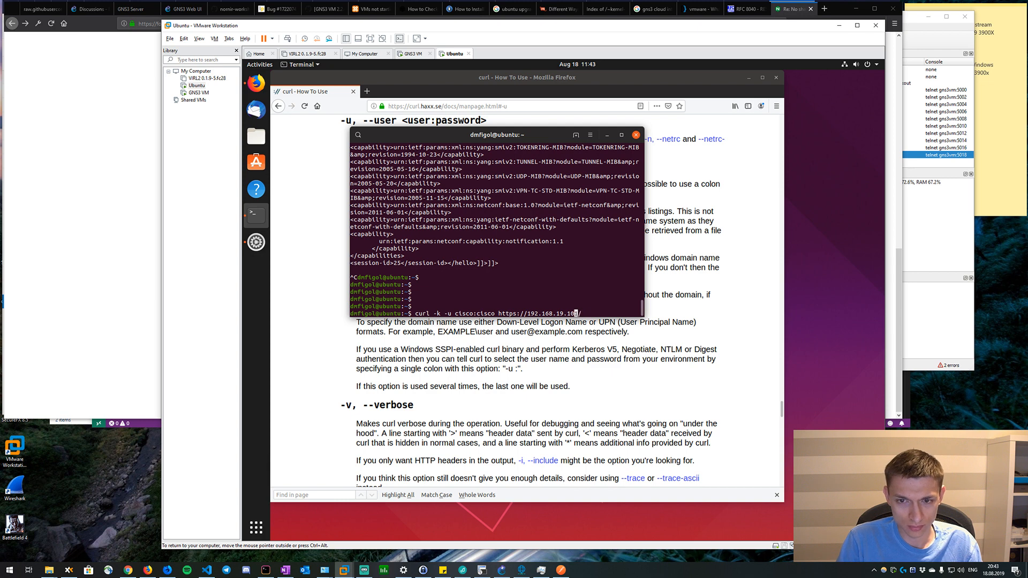
text(.well-)
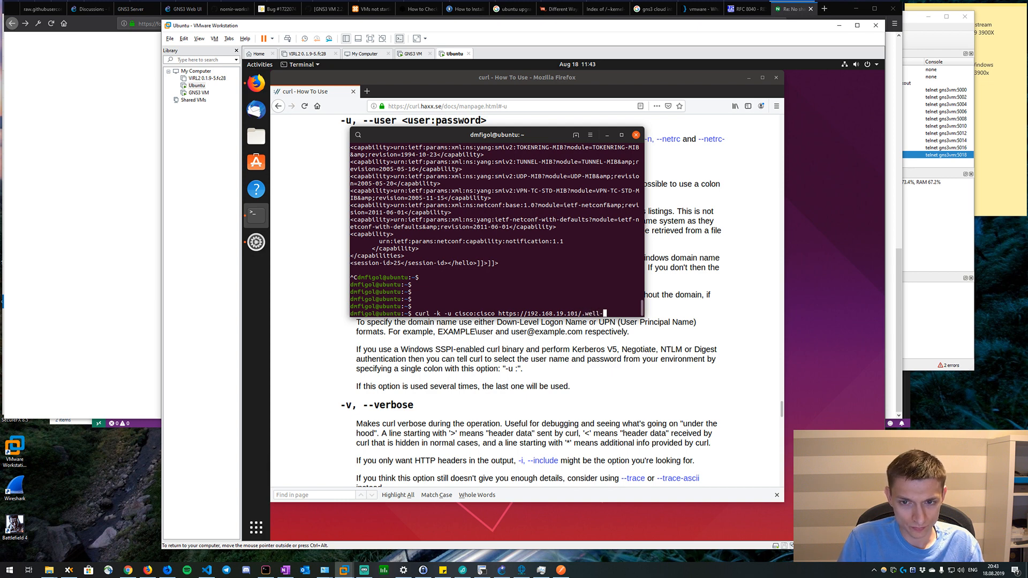
text(known/host-meta)
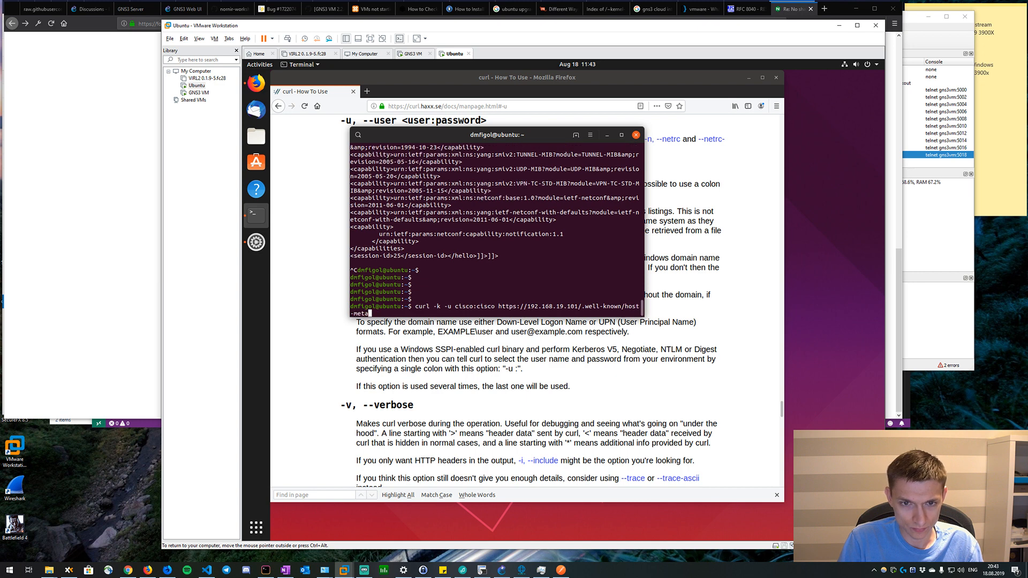
key(Return)
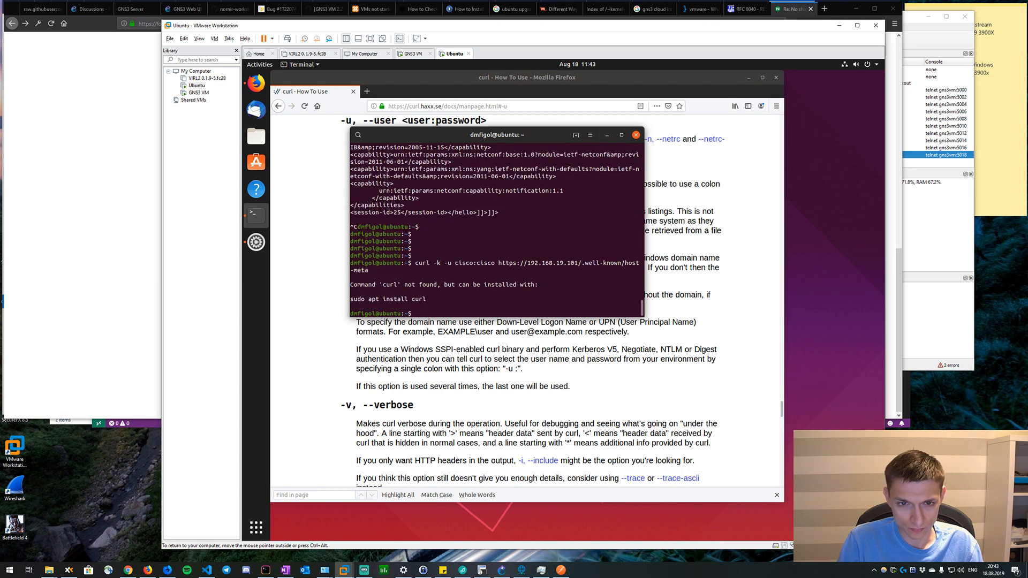
Update the Ubuntu package lists with "sudo apt-get update", authenticating with the sudo password.
text(sudo ap)
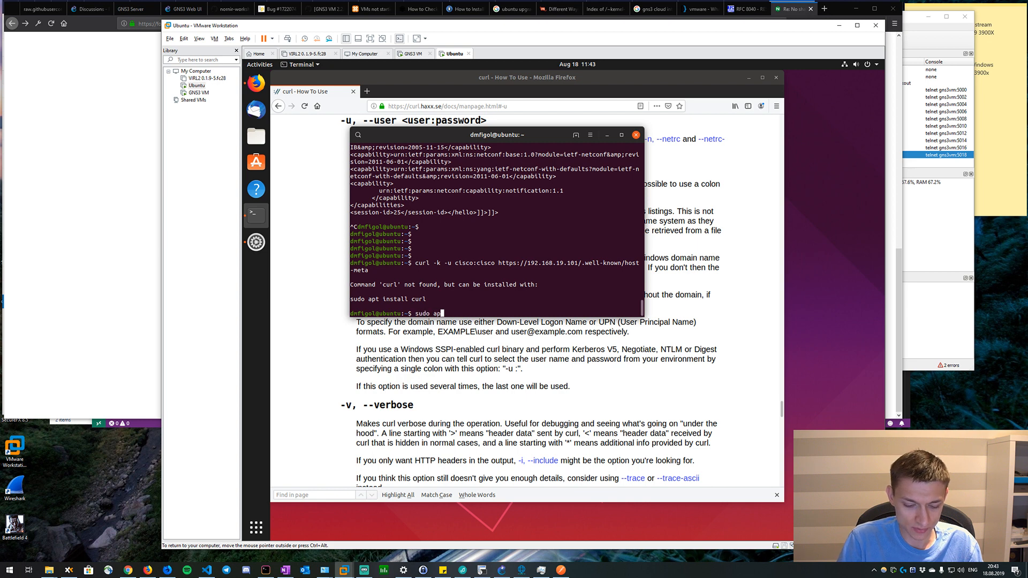
text(t-get update)
key(Return)
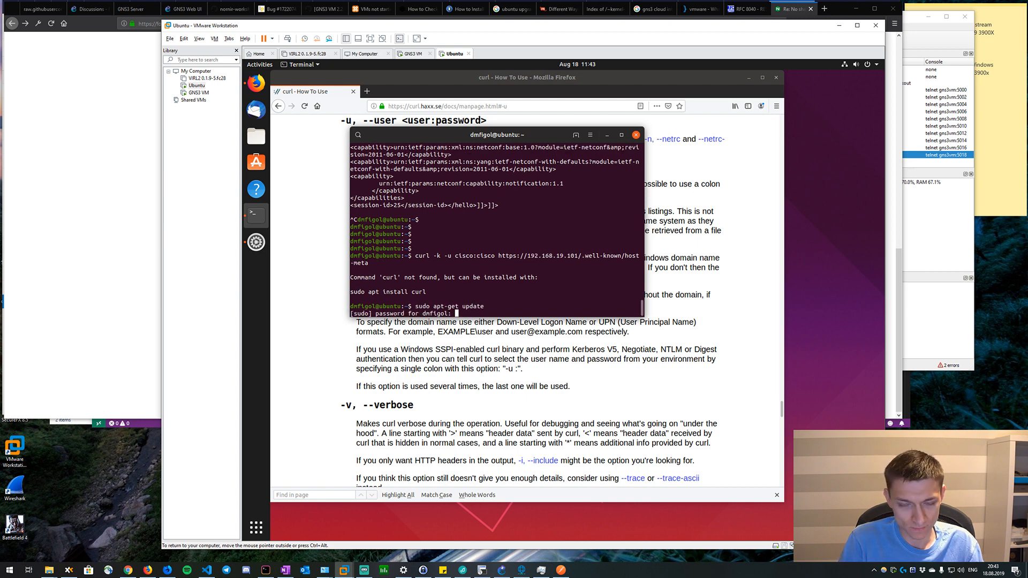
key(Return)
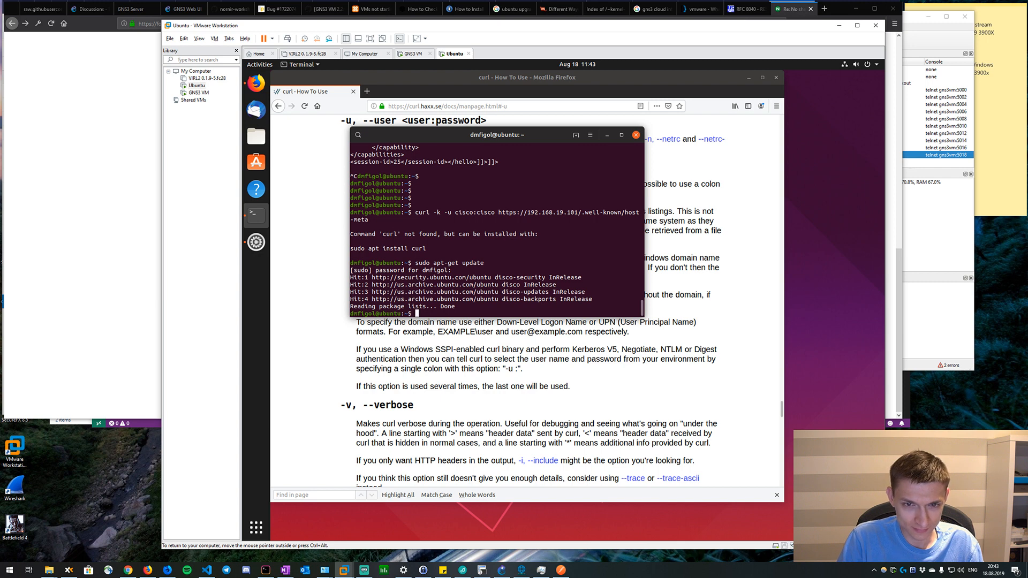
Install curl with "sudo apt-get install curl".
key(Up)
key(BackSpace)
key(BackSpace)
key(BackSpace)
key(BackSpace)
key(BackSpace)
key(BackSpace)
key(BackSpace)
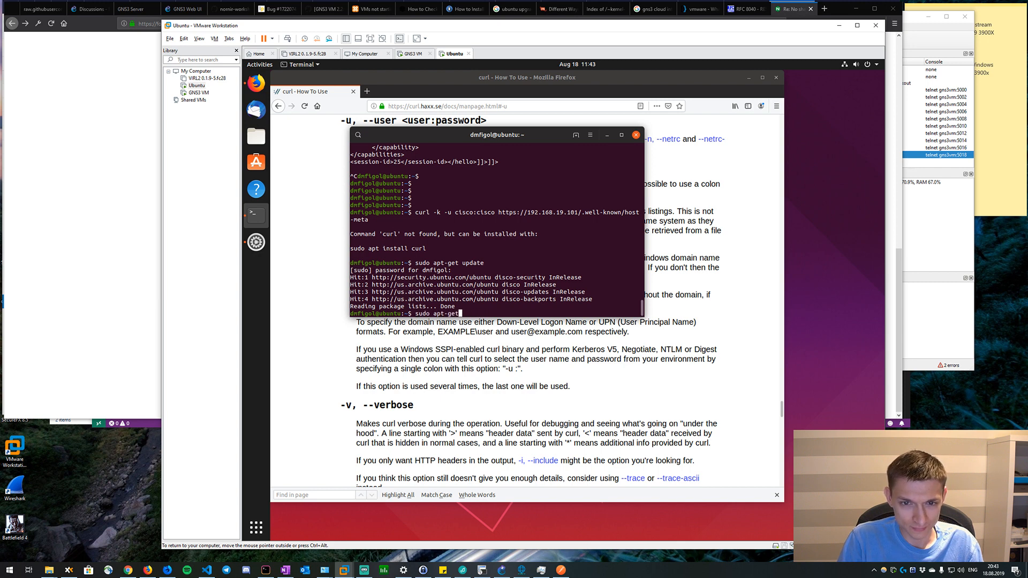
text(install)
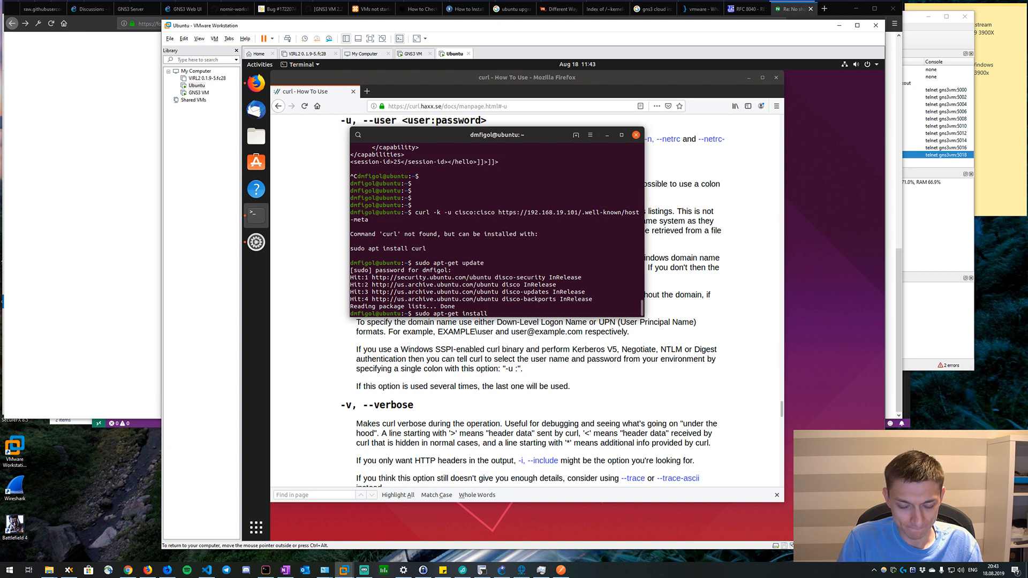
text(curl)
key(Return)
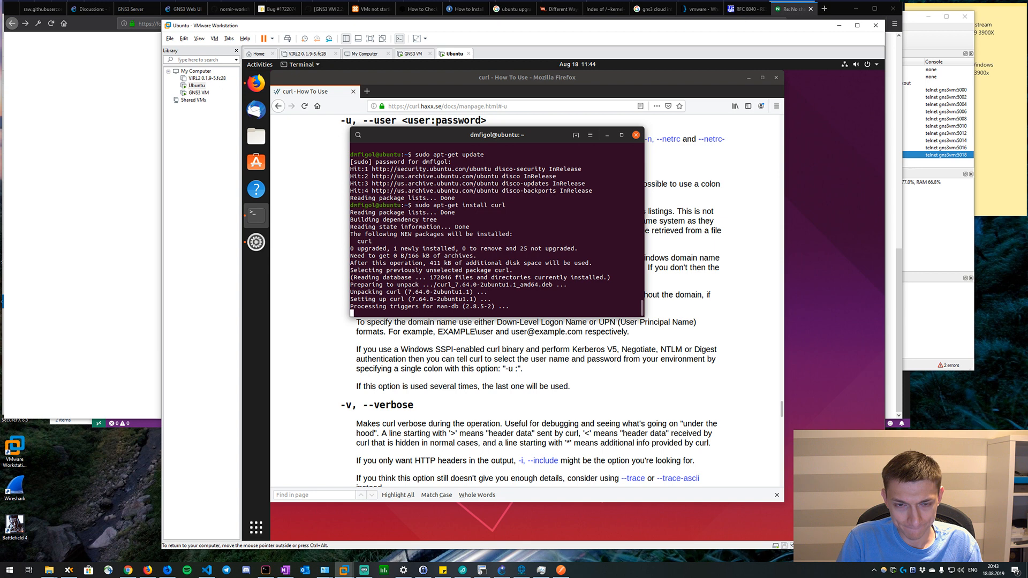
text(curl -k -u cisco:cisco https://192.168.19.101/.well-known/host-meta)
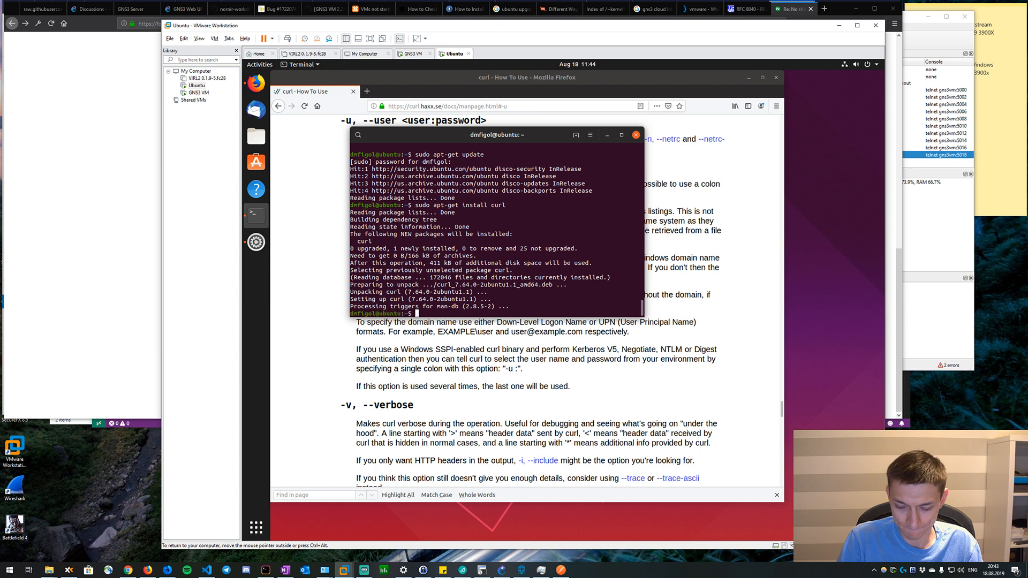
key(Return)
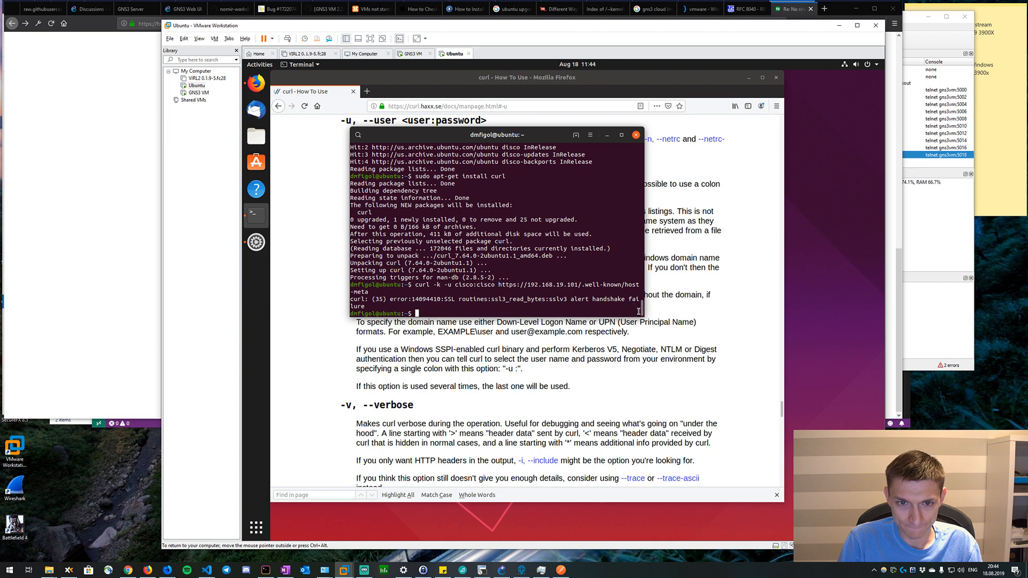
drag(645, 307, 699, 308)
Search the web for "curl log" in a new Firefox tab and read the "Curl -v logs" thread on Unix.com.
click(304, 245)
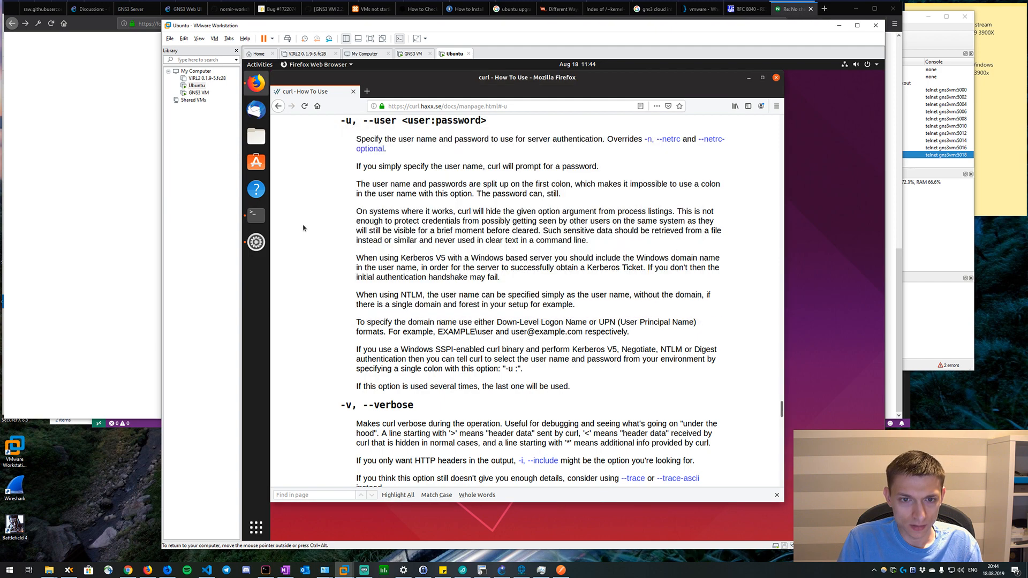
click(403, 106)
click(367, 91)
text(curl log)
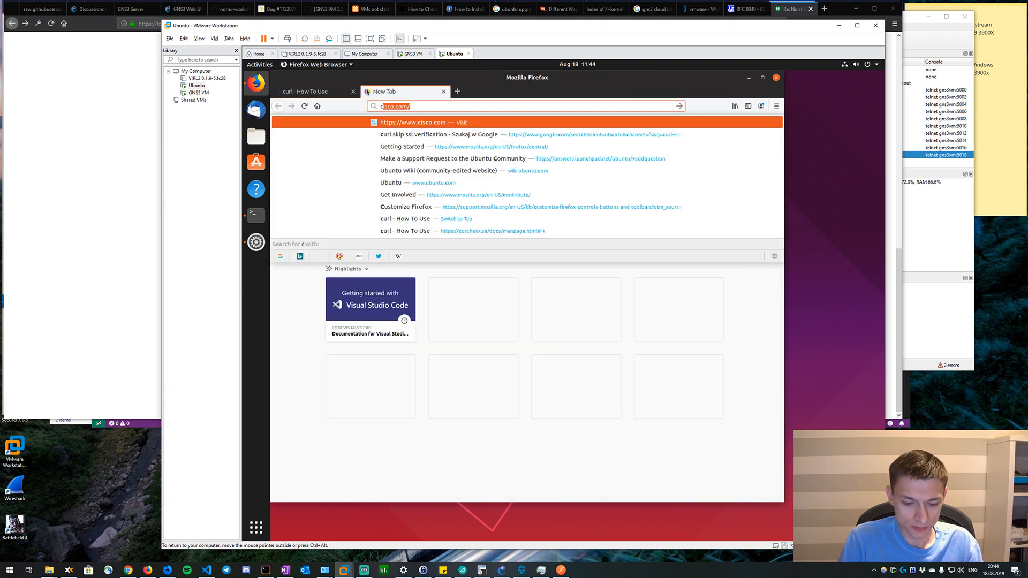
key(Return)
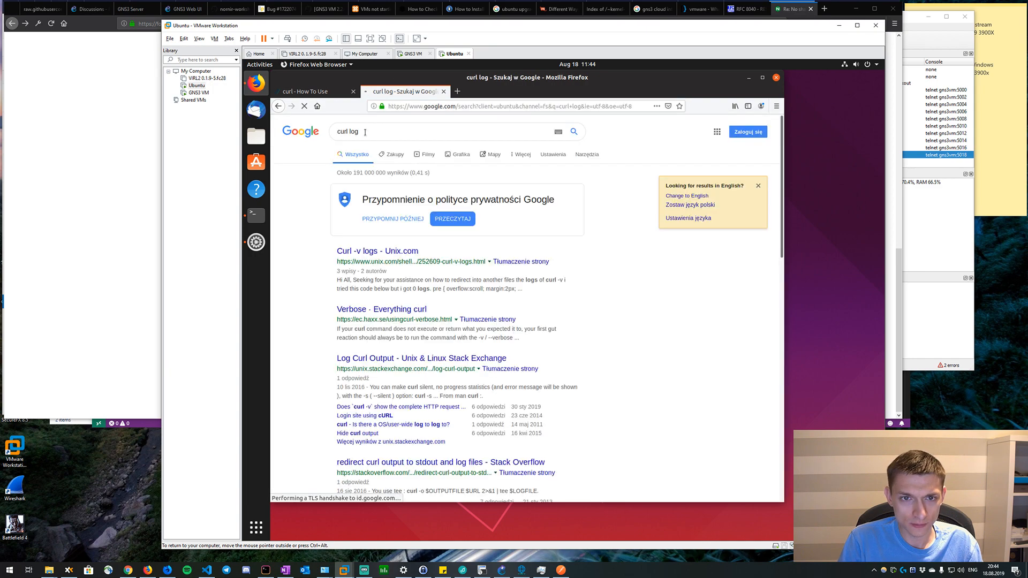
click(385, 252)
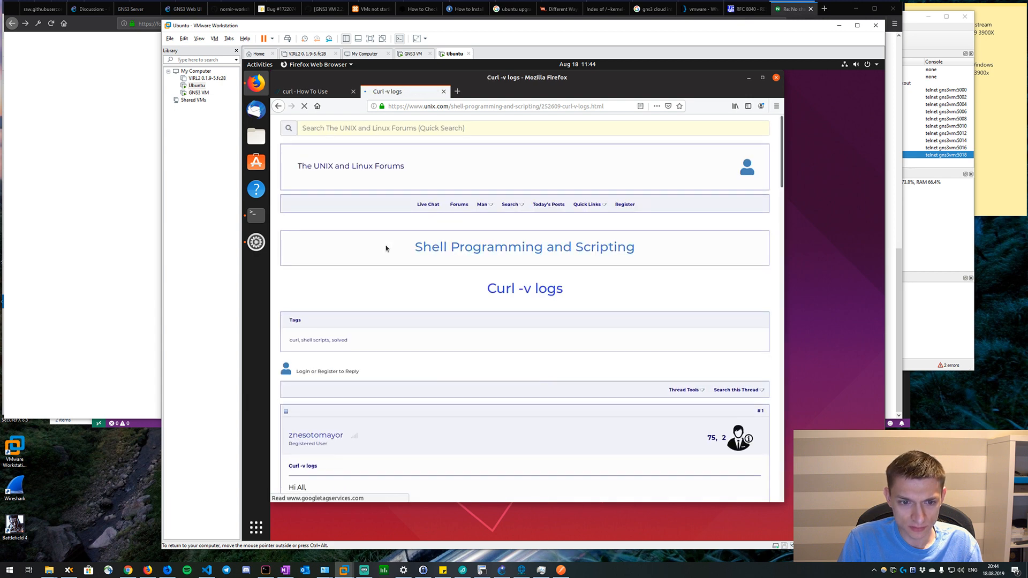
scroll(387, 248, down, 5)
scroll(386, 249, down, 1)
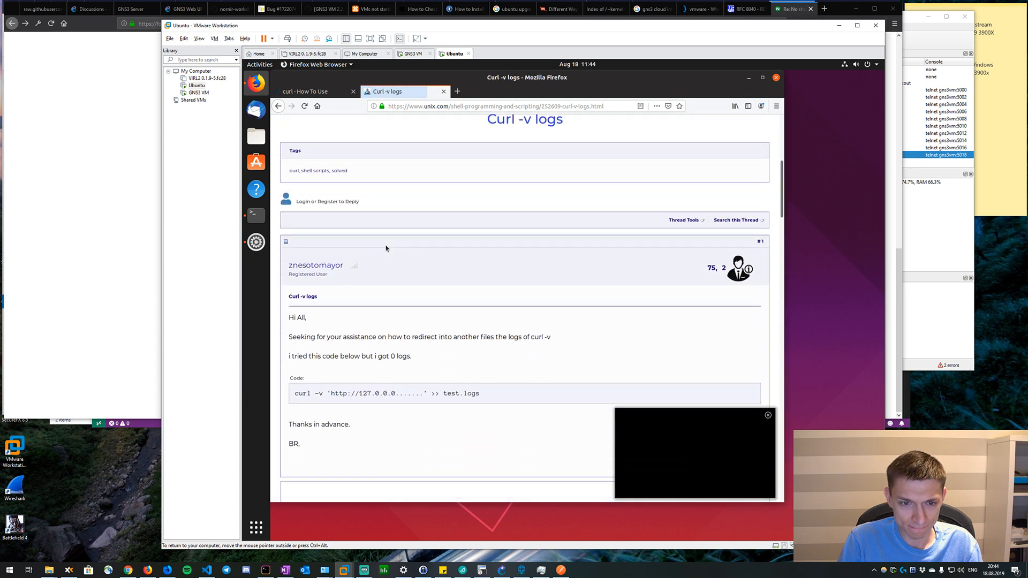
Return to the terminal and rerun the host-meta curl request with the verbose option "-v" added.
key(alt+Tab)
key(Up)
key(Home)
key(Right)
key(Right)
key(Right)
key(Right)
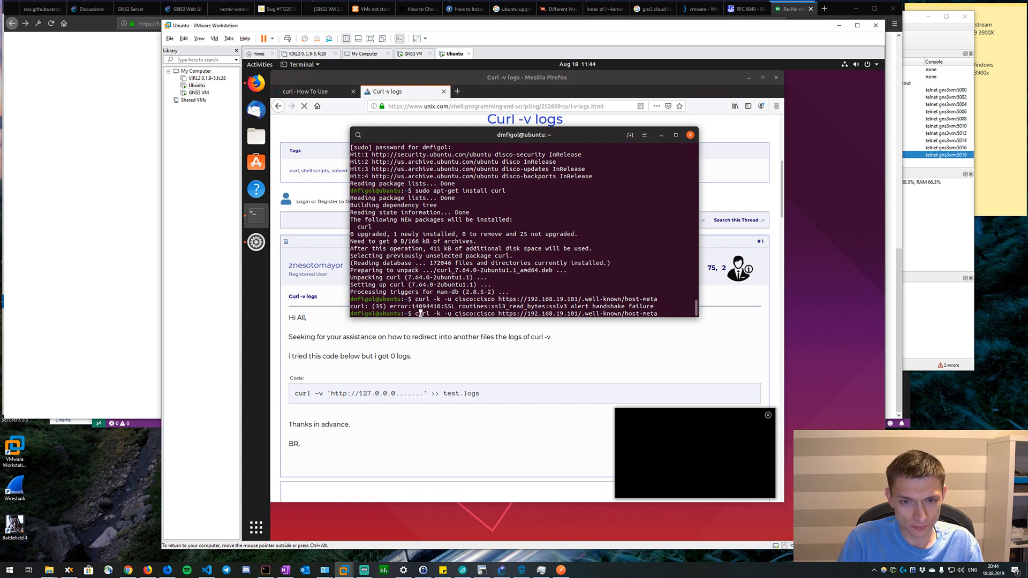
text(-v)
key(Return)
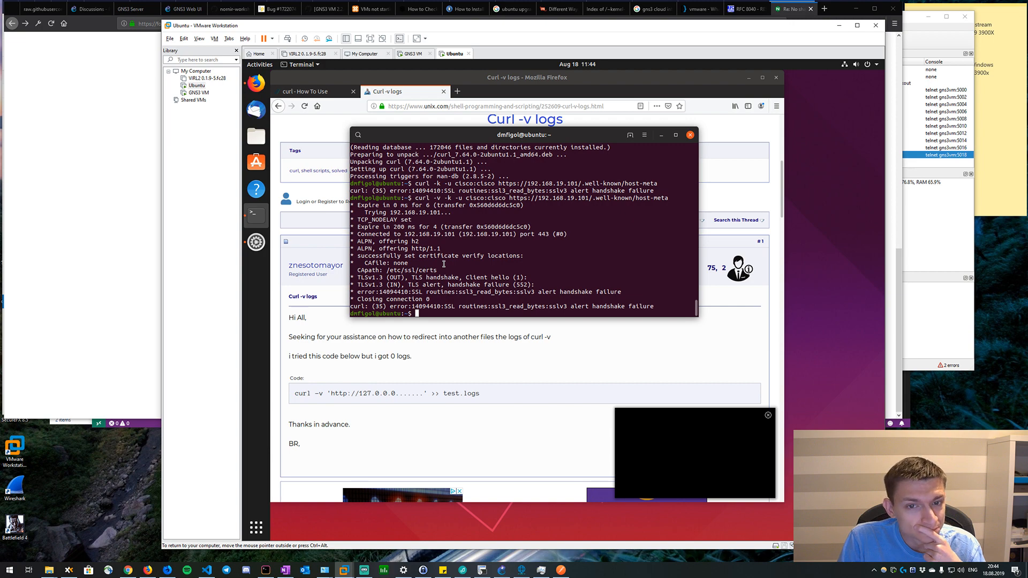
Switch to R1's SecureCRT console, enter global configuration mode and disable RESTCONF with "no restconf".
click(481, 569)
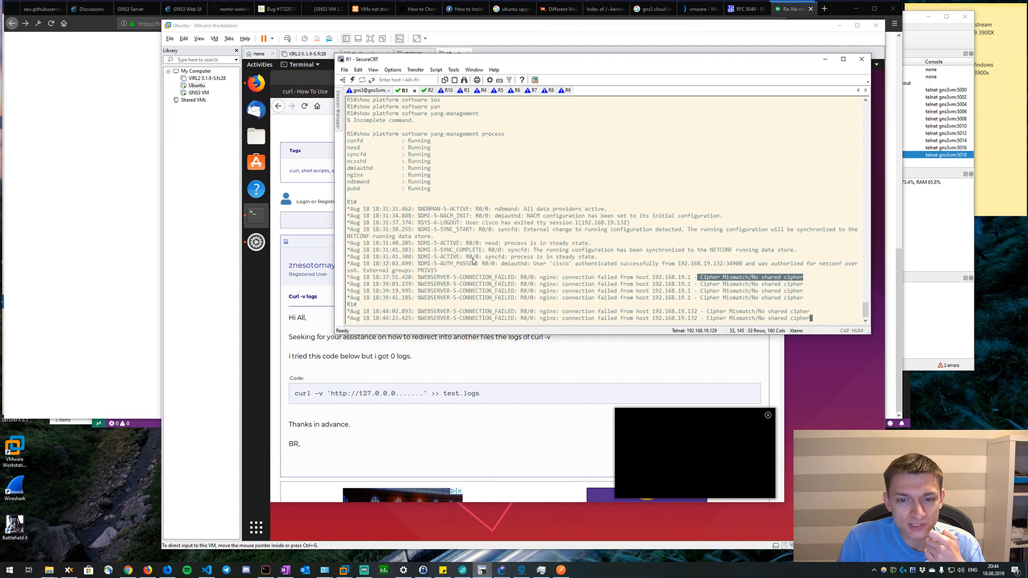
key(Return)
key(Return)
text(c)
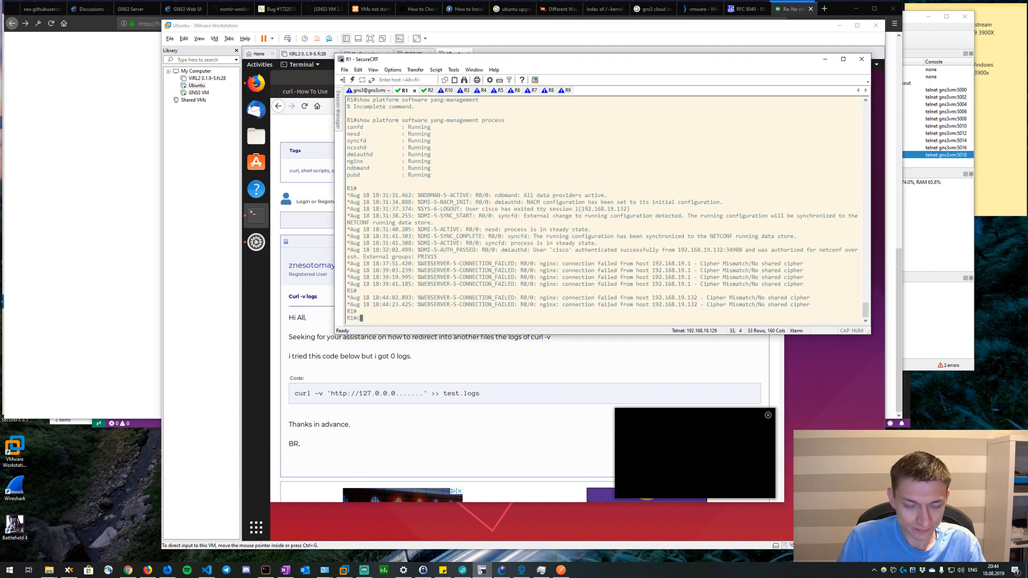
text(onf t)
key(Return)
text(no )
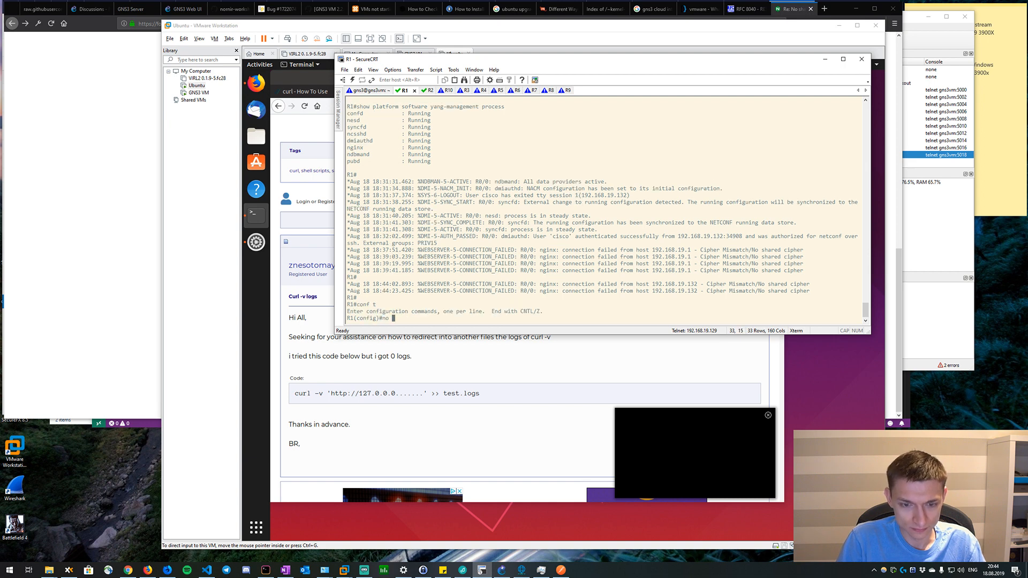
text(restconf)
key(Return)
Disable the HTTPS server on R1 with "no ip http secure-server" and wait for the configuration sync.
text(ip ht)
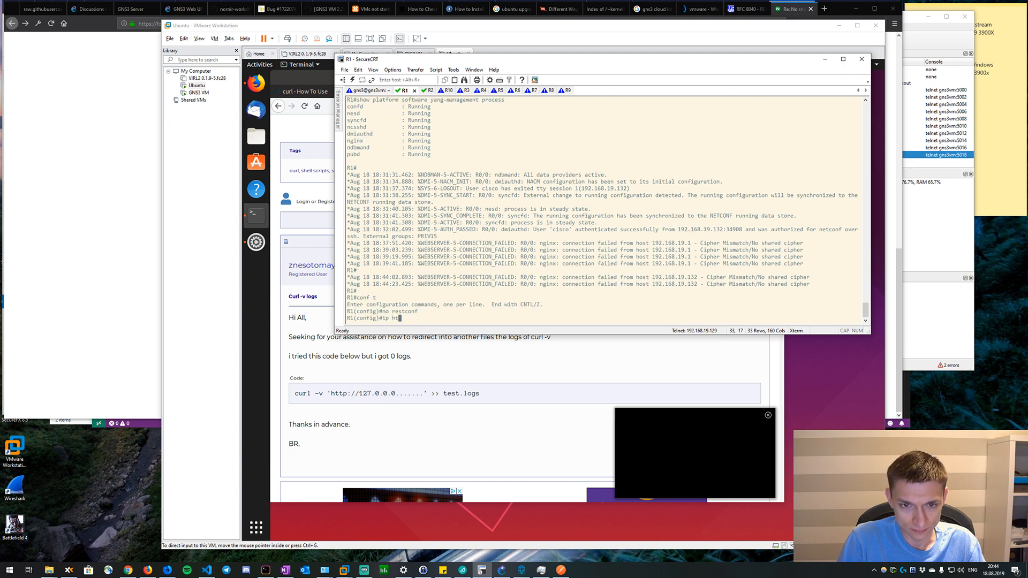
text(tp secure-server)
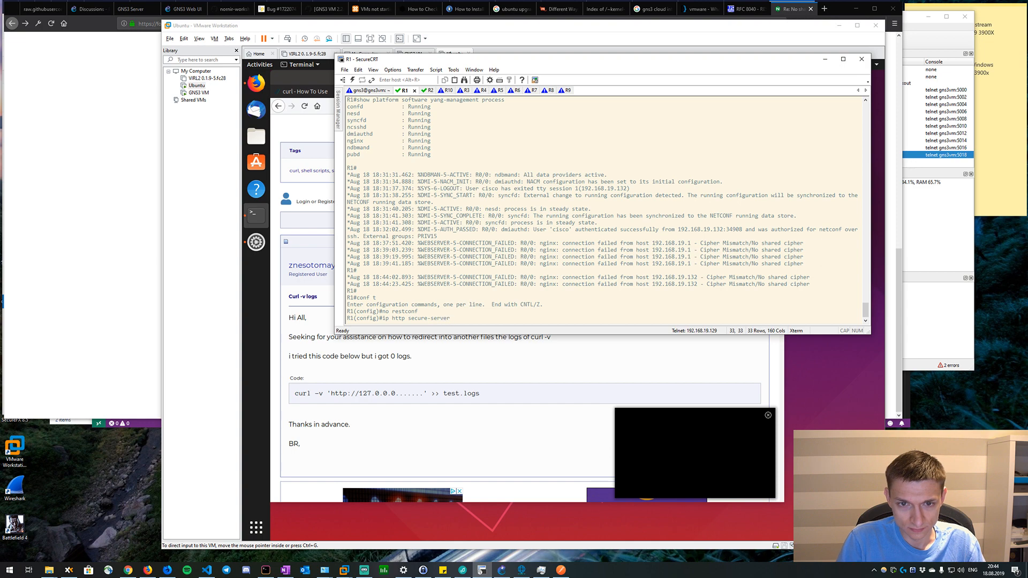
key(ctrl+a)
text(no)
key(Return)
key(Return)
key(Return)
key(Return)
key(Return)
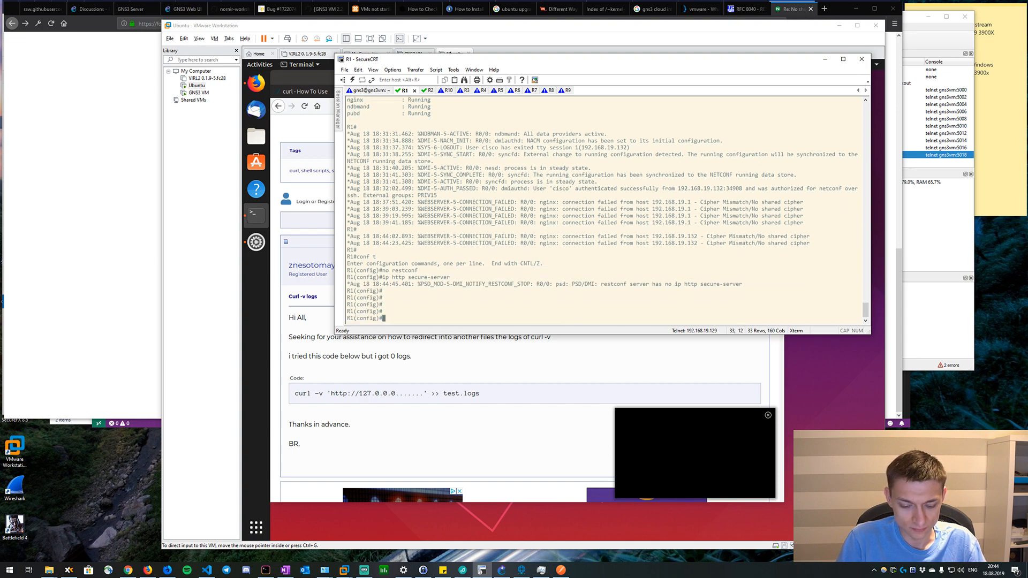
key(Return)
key(Return)
key(Return)
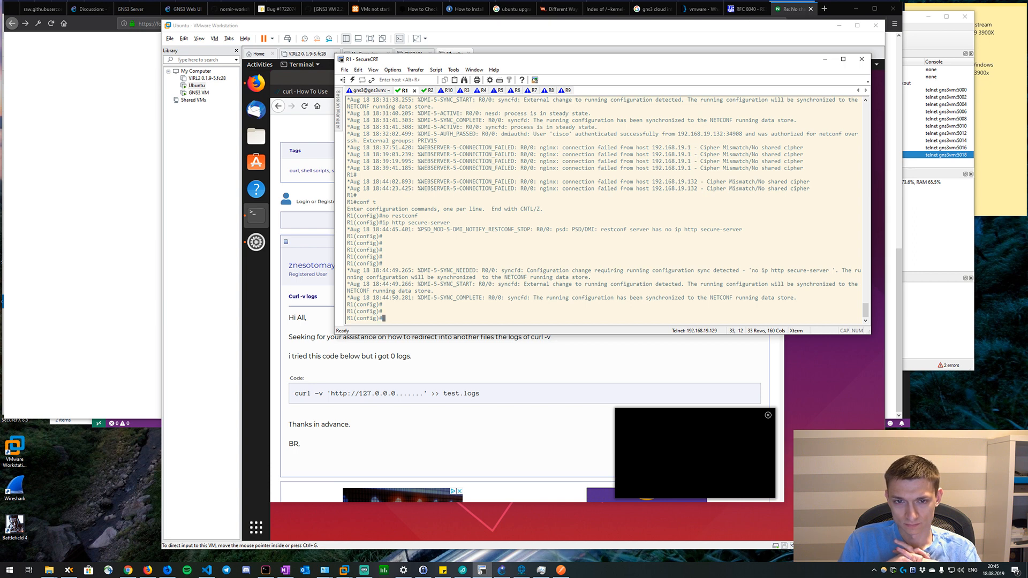
key(Return)
key(Return)
key(Return)
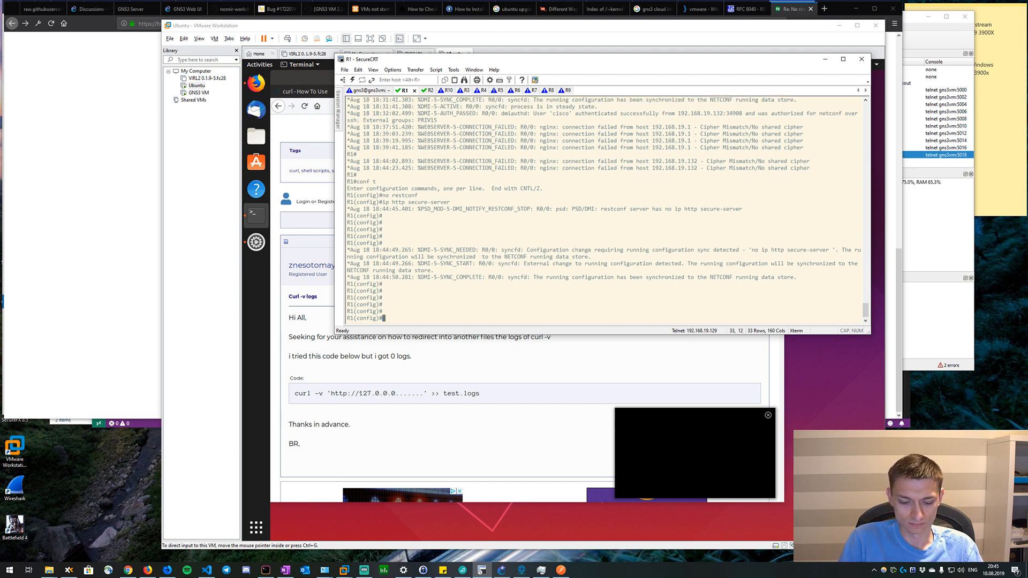
Re-enable the HTTPS server on R1 with "ip http secure-server".
text(ip http secure)
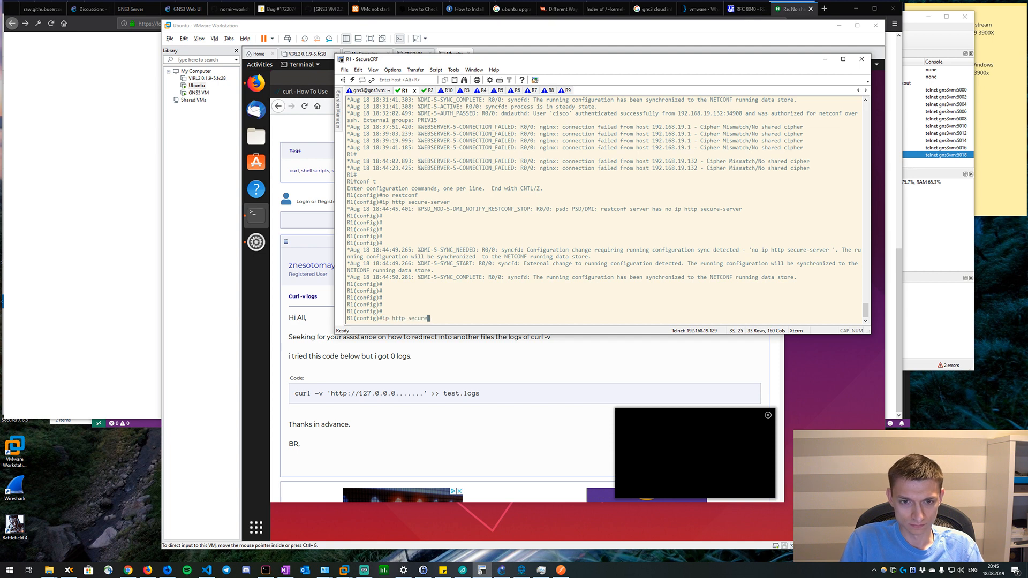
text(-server)
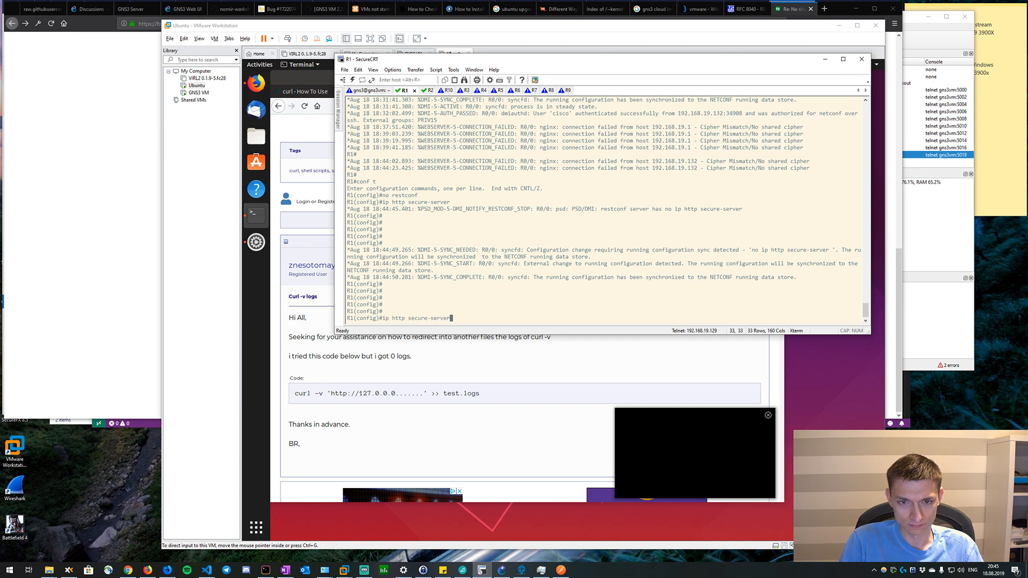
key(Return)
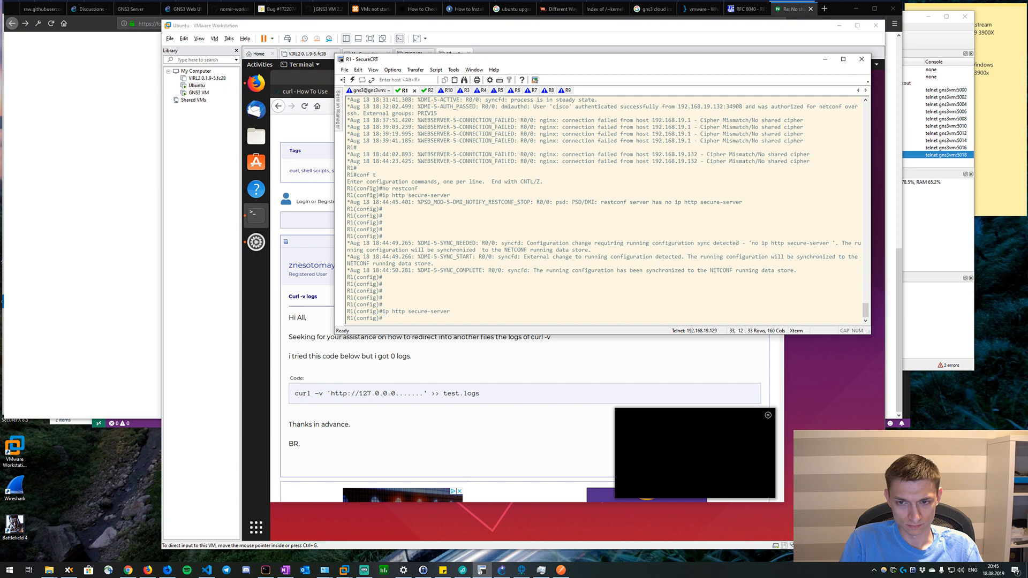
key(Return)
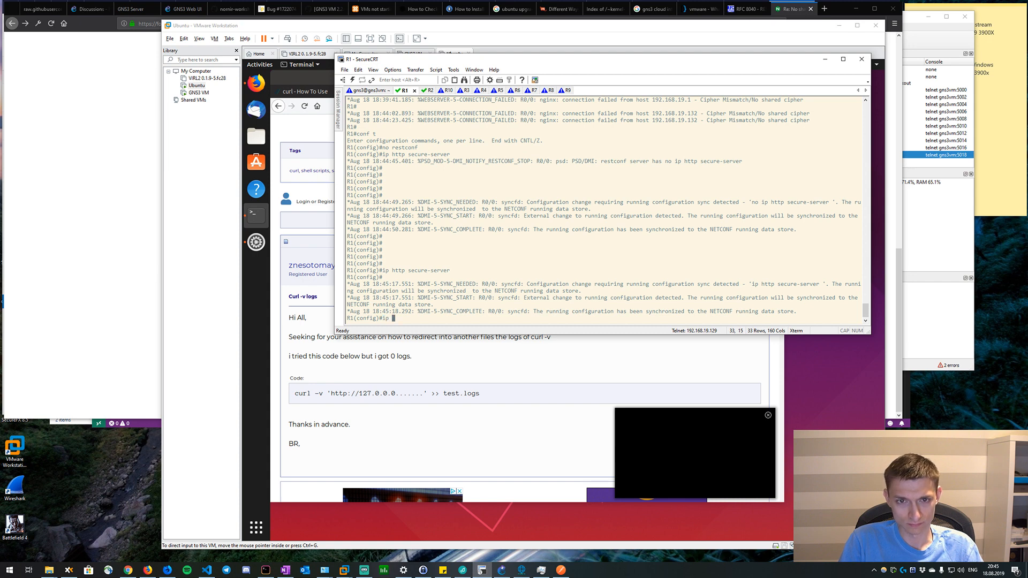
Check the available options of "restconf" and "restconf ipv4" on R1, and re-enable RESTCONF with plain "restconf".
text(restconf )
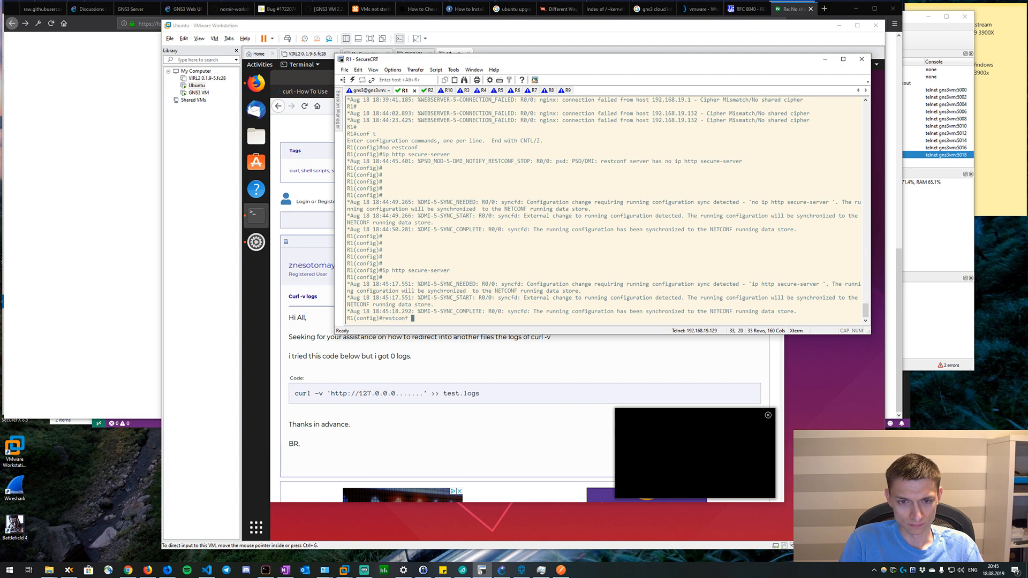
text(?i)
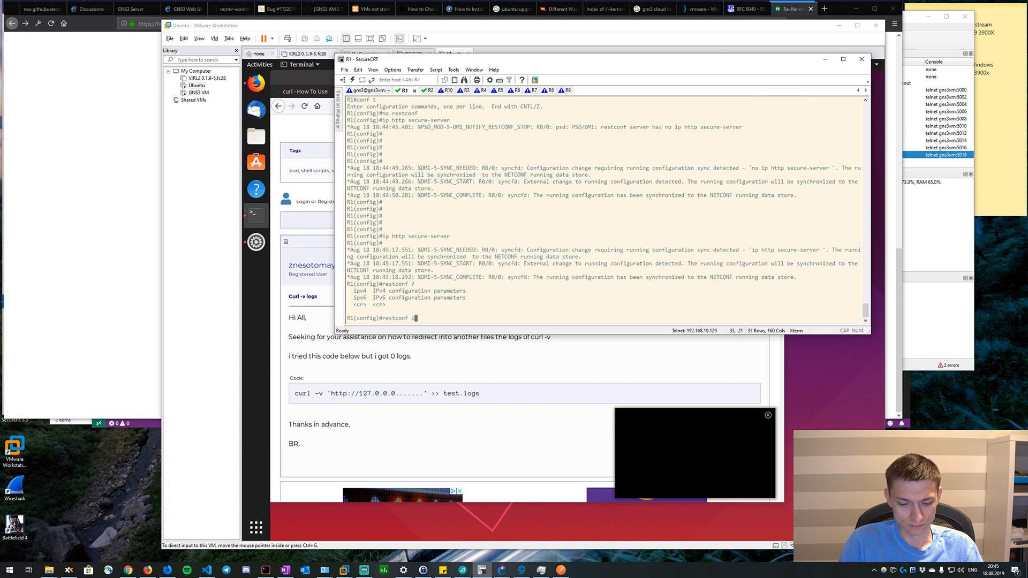
text(pv4 ?)
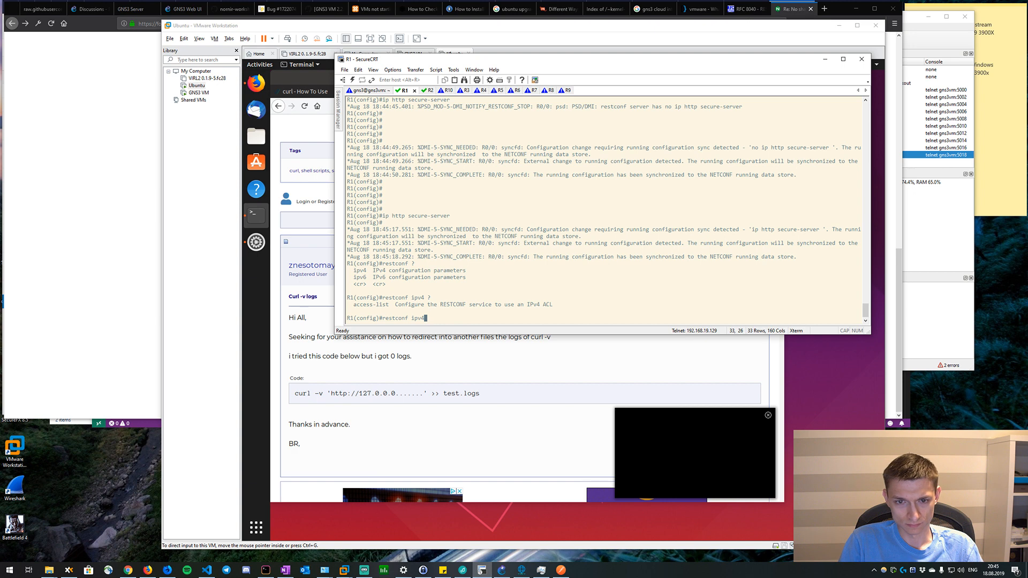
key(BackSpace)
key(BackSpace)
key(BackSpace)
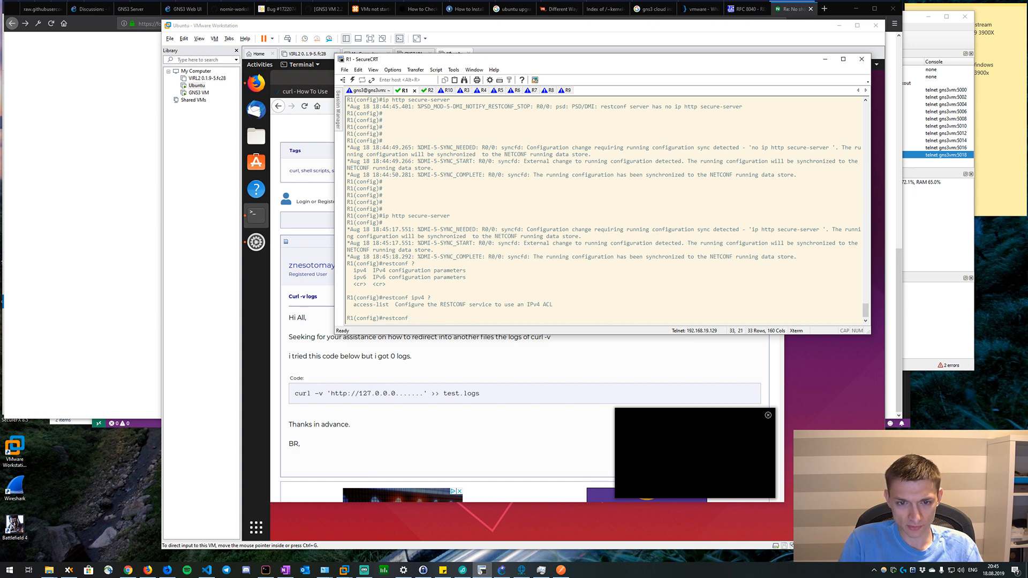
key(Return)
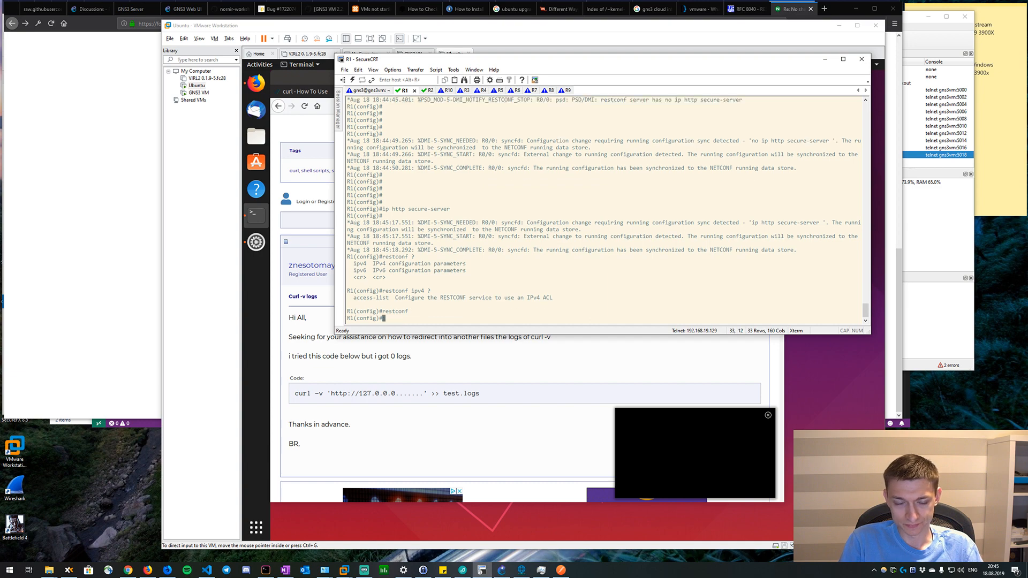
key(alt+Tab)
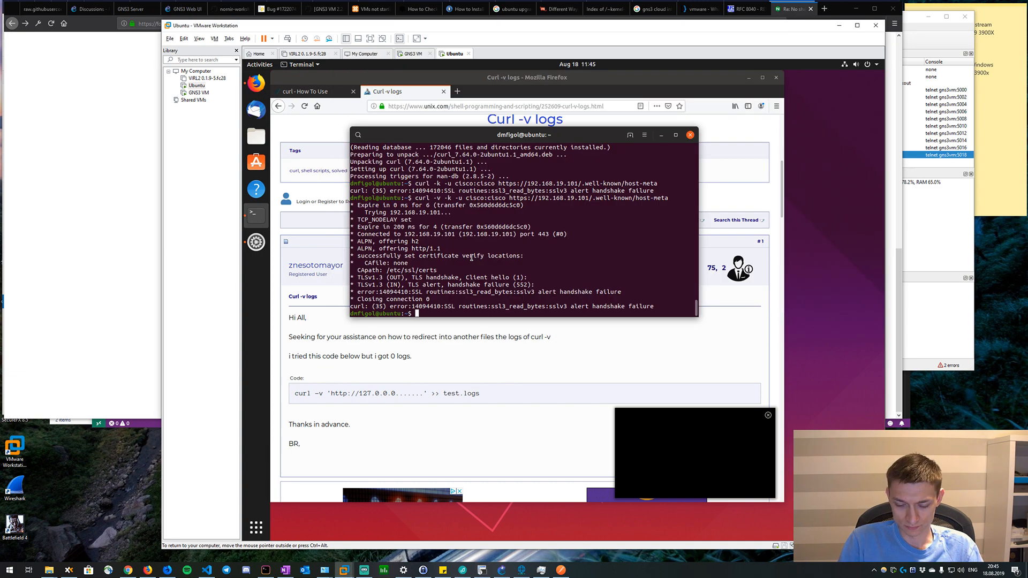
key(Up)
key(Return)
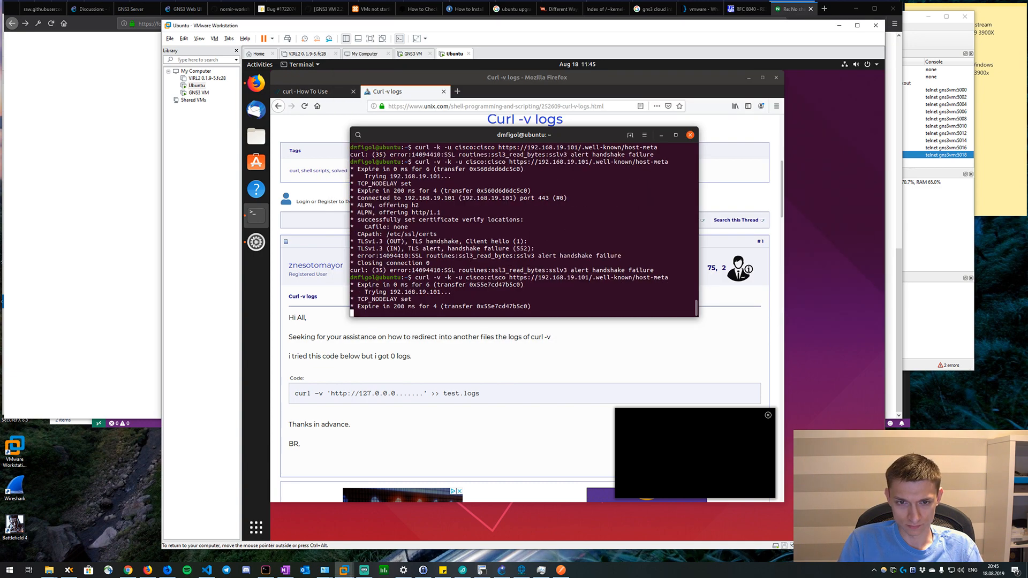
Move the SecureCRT window aside to check R1's and R10's consoles, and enlarge the Ubuntu terminal to read the curl response.
key(alt+Tab)
key(alt+Tab)
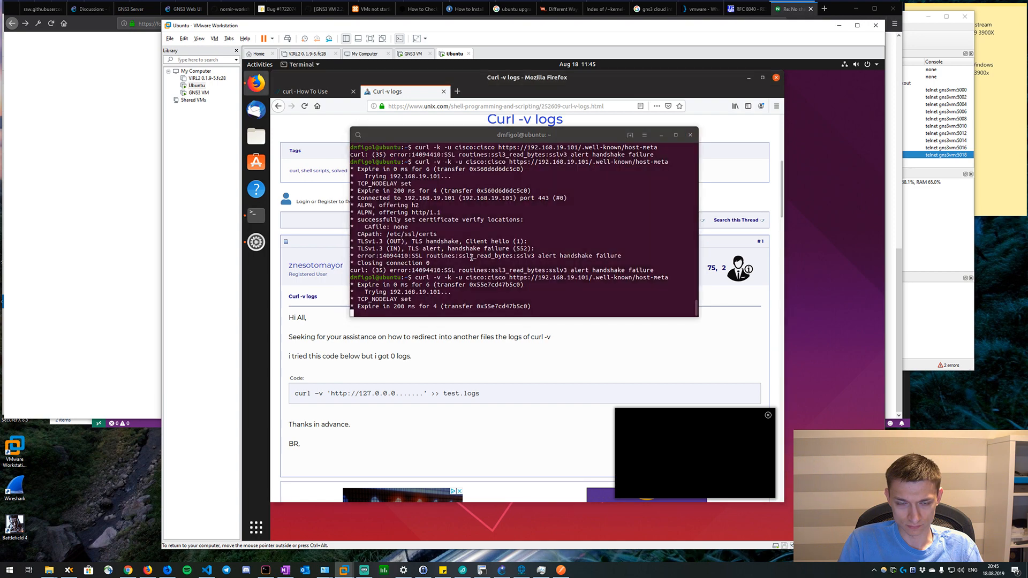
key(alt+Tab)
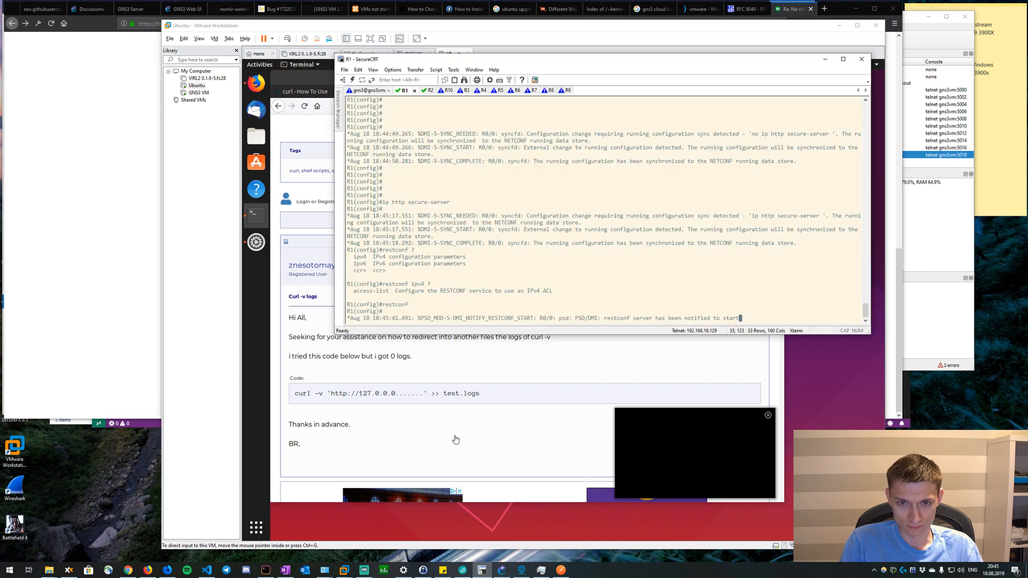
drag(555, 62, 345, 40)
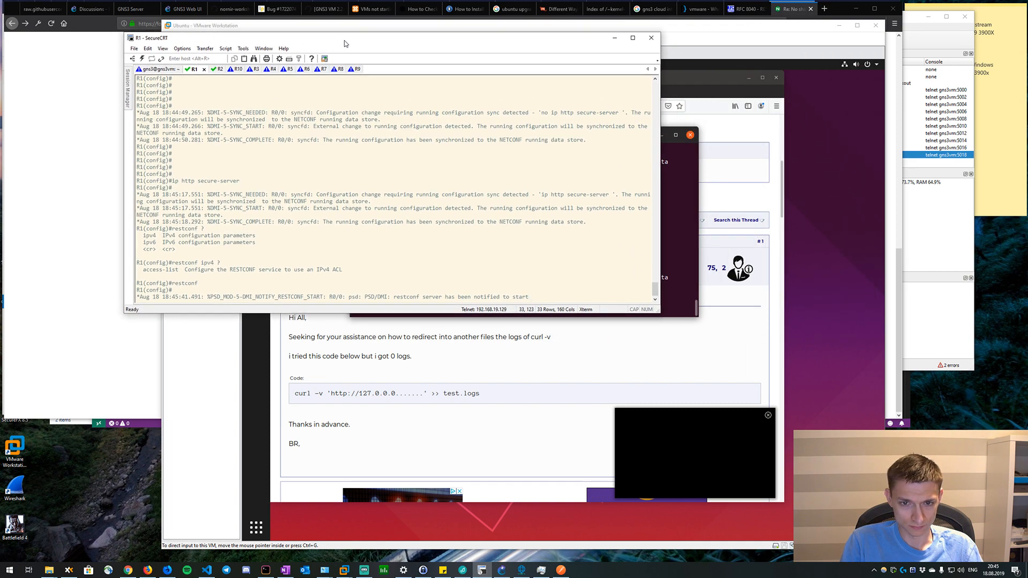
drag(426, 42, 363, 30)
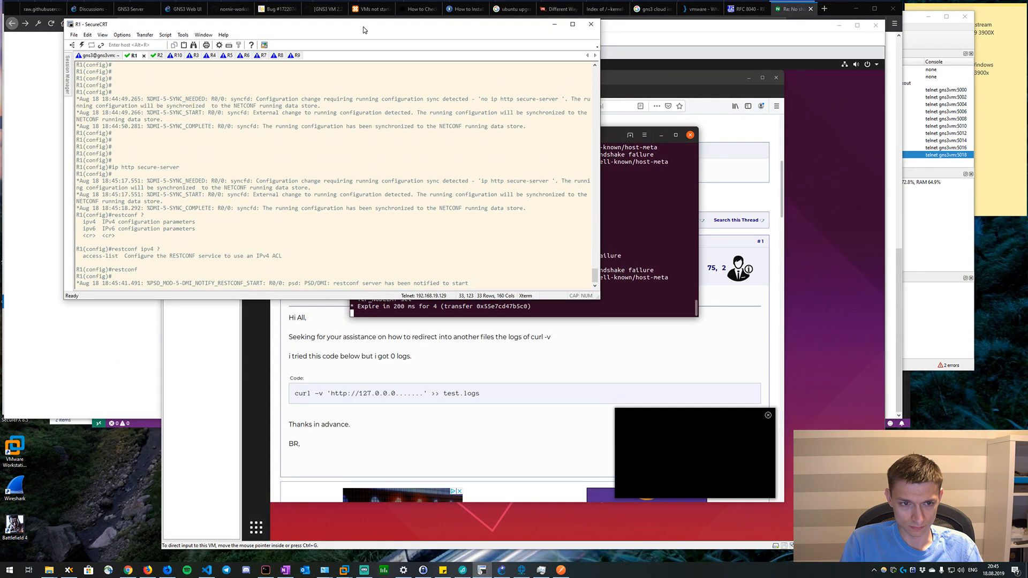
click(176, 55)
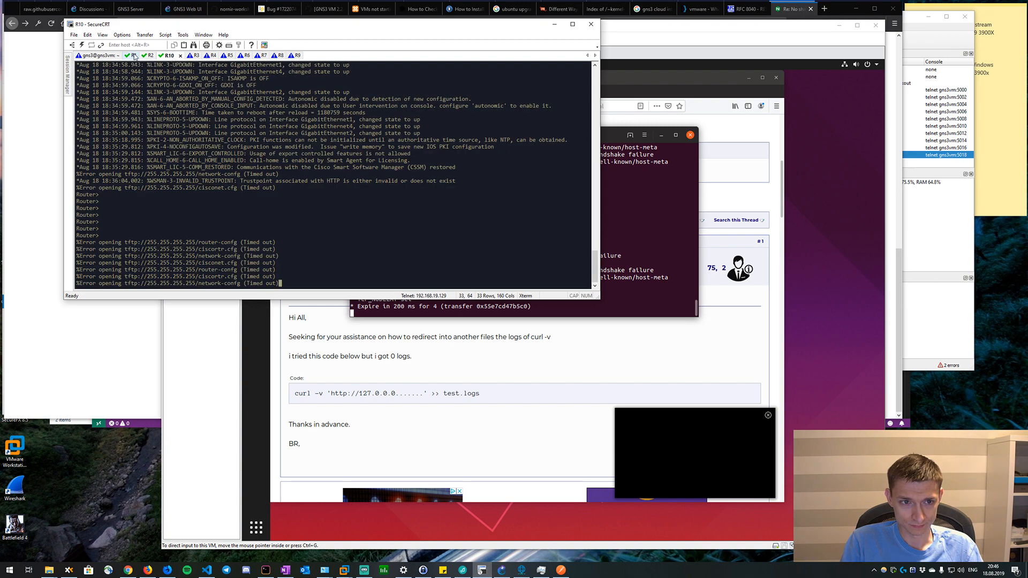
click(134, 55)
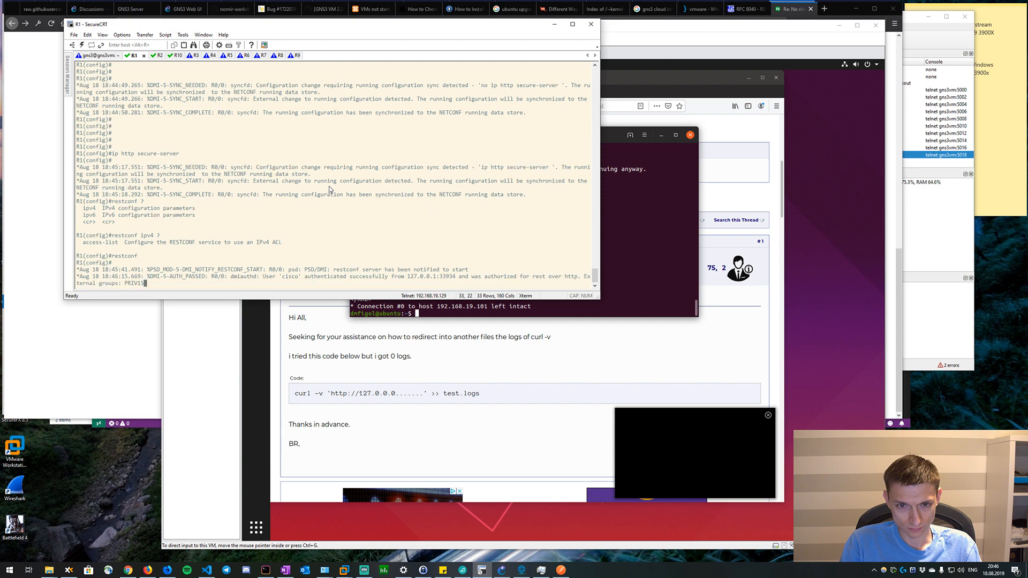
click(620, 252)
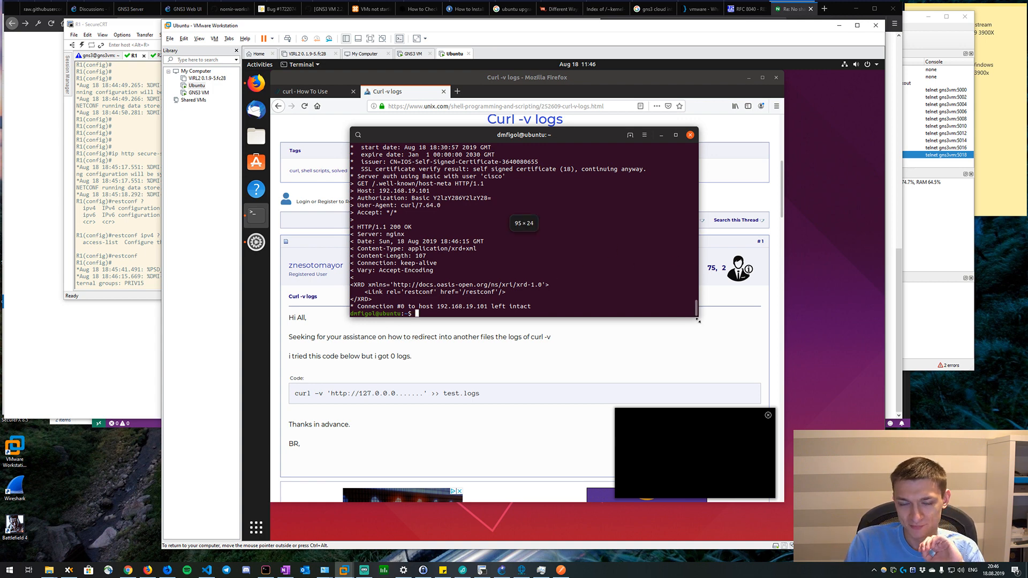
drag(697, 316, 723, 345)
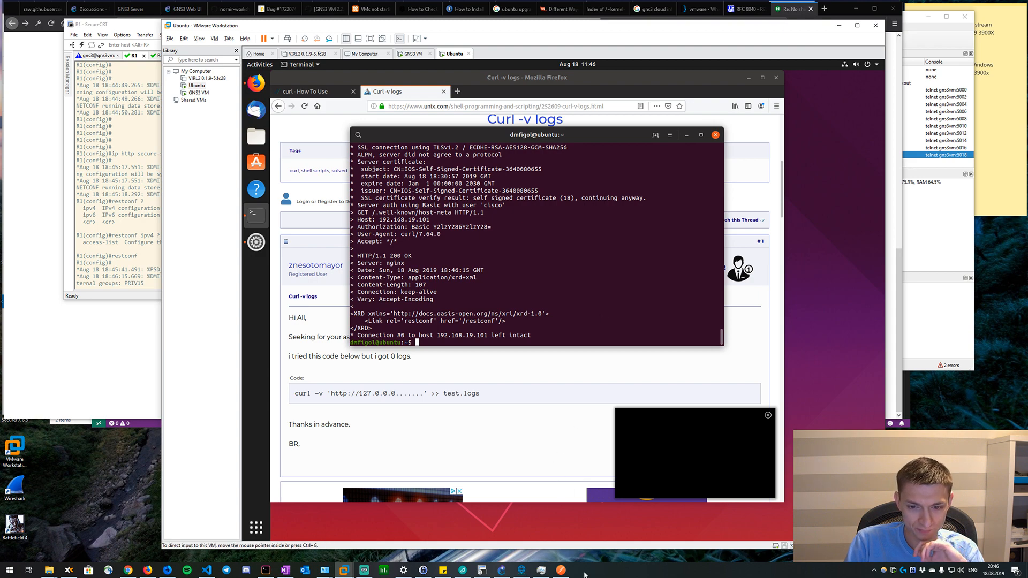
click(561, 570)
key(ctrl+Return)
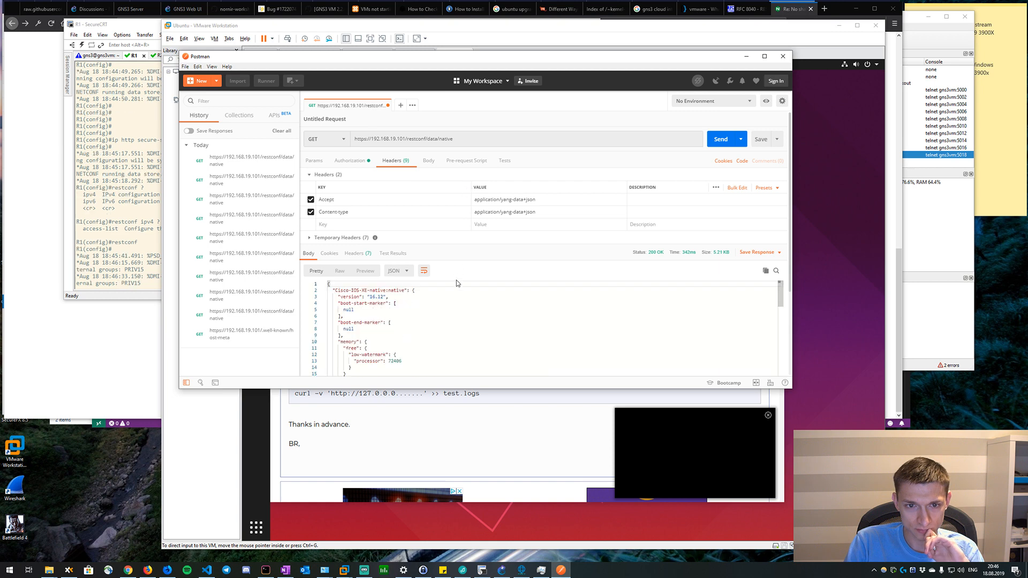
click(464, 323)
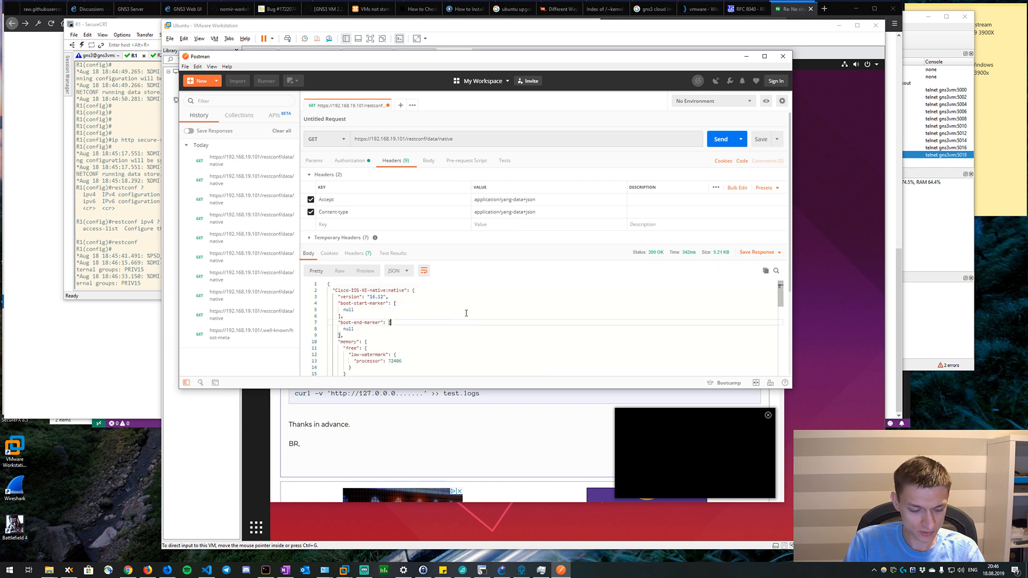
Zoom in on the Postman interface and look for a way to enlarge the response area, opening and closing the Find pane.
key(ctrl+equal)
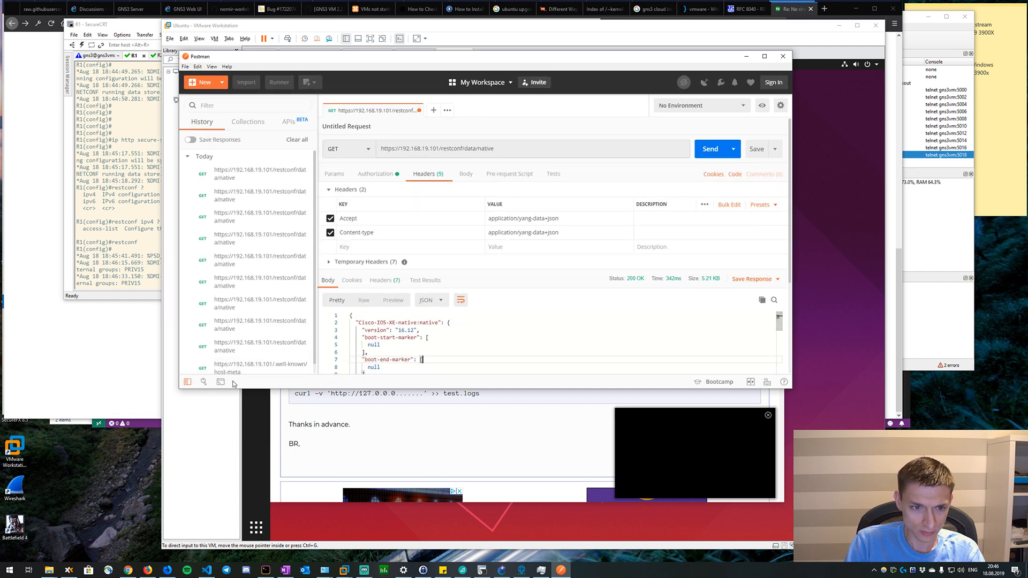
click(204, 382)
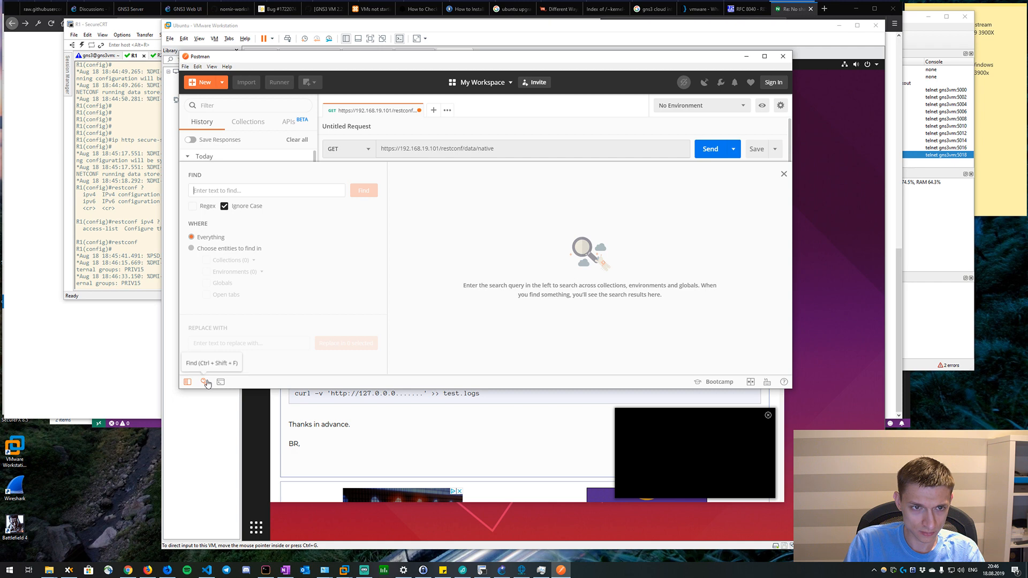
click(205, 382)
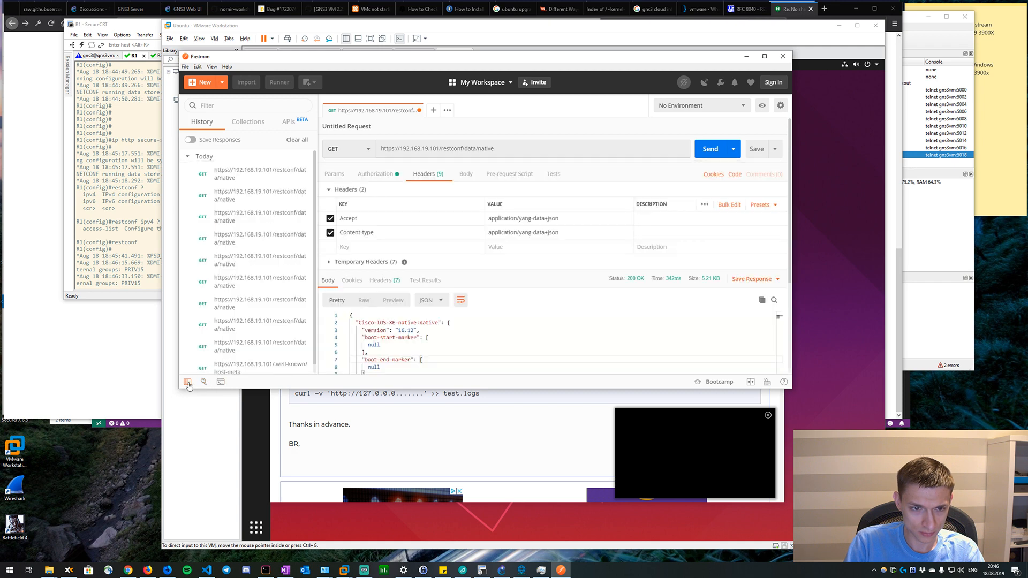
scroll(480, 326, down, 1)
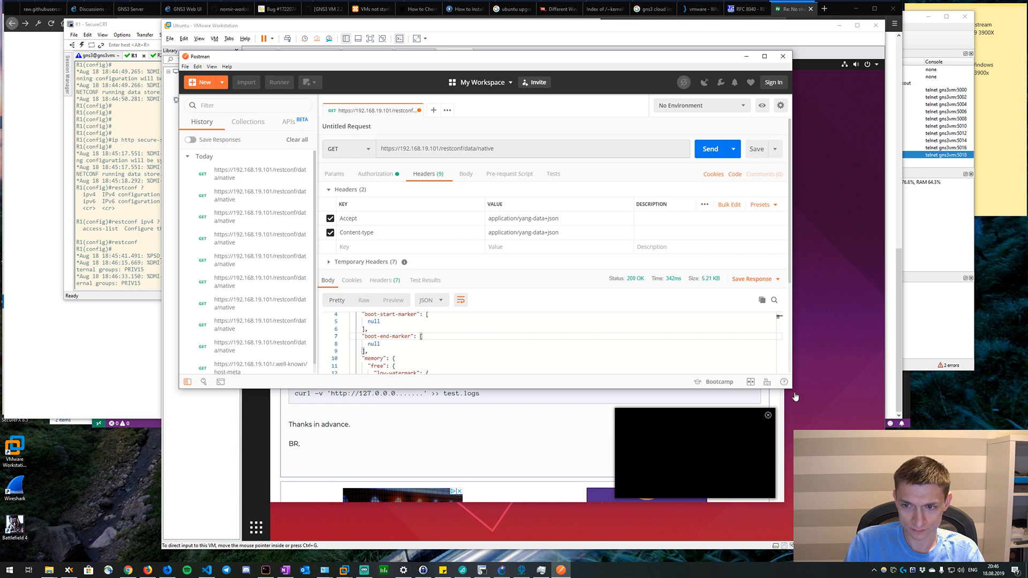
Search the web in Firefox for "postman bigger fonts" and read the Stack Overflow answers on increasing Postman's request font size.
click(830, 10)
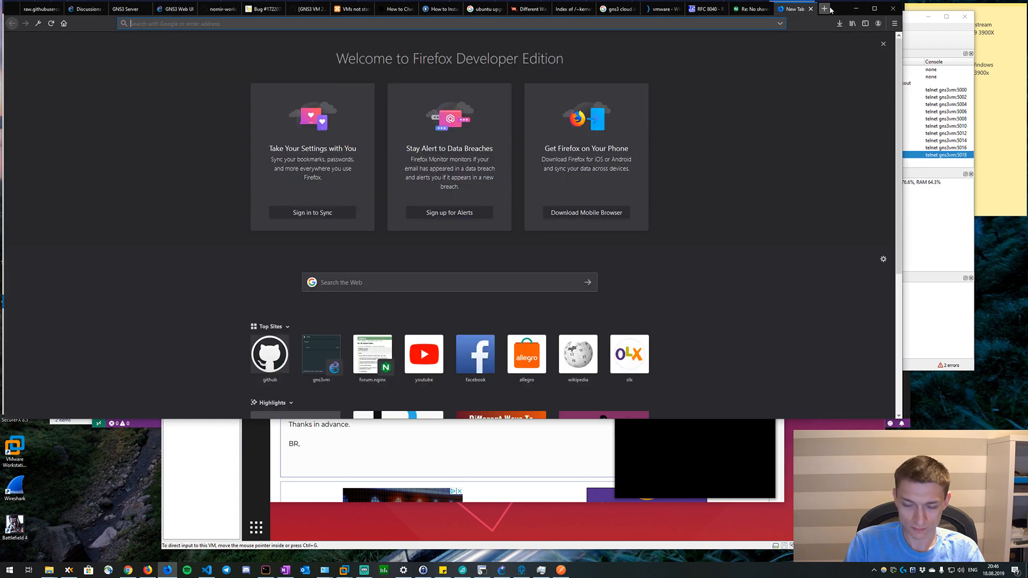
text(postman big)
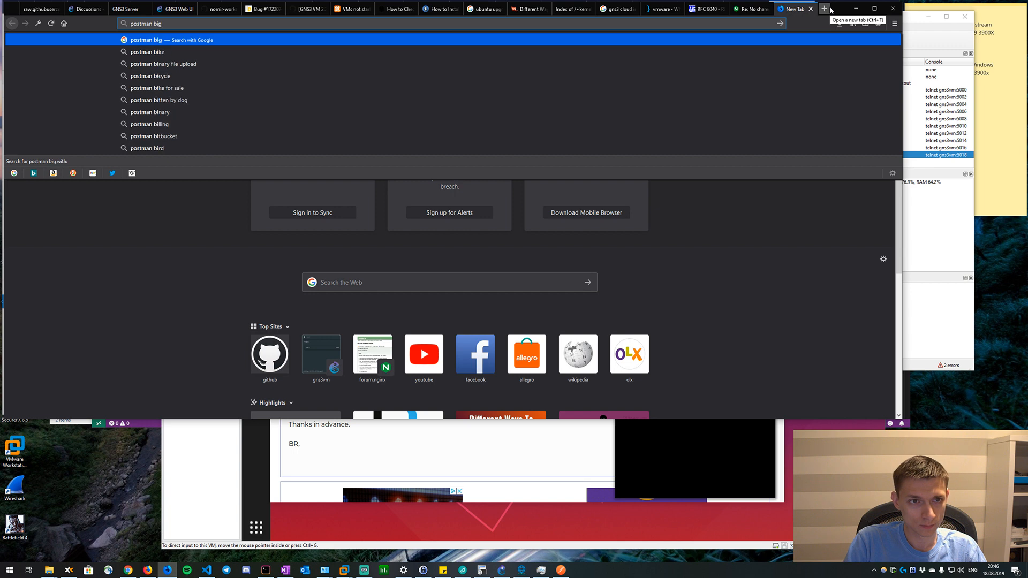
text(ger fonts)
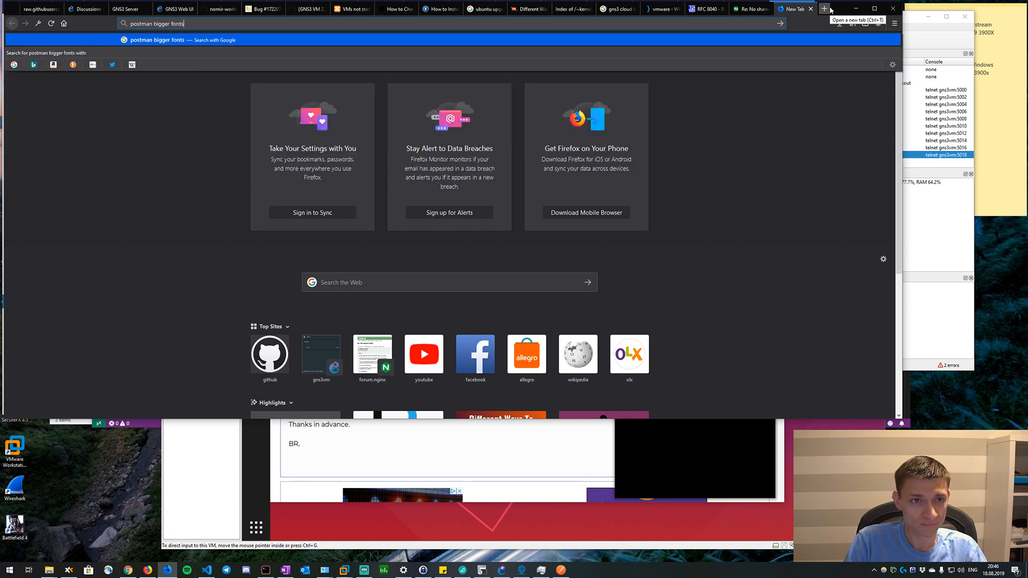
key(Return)
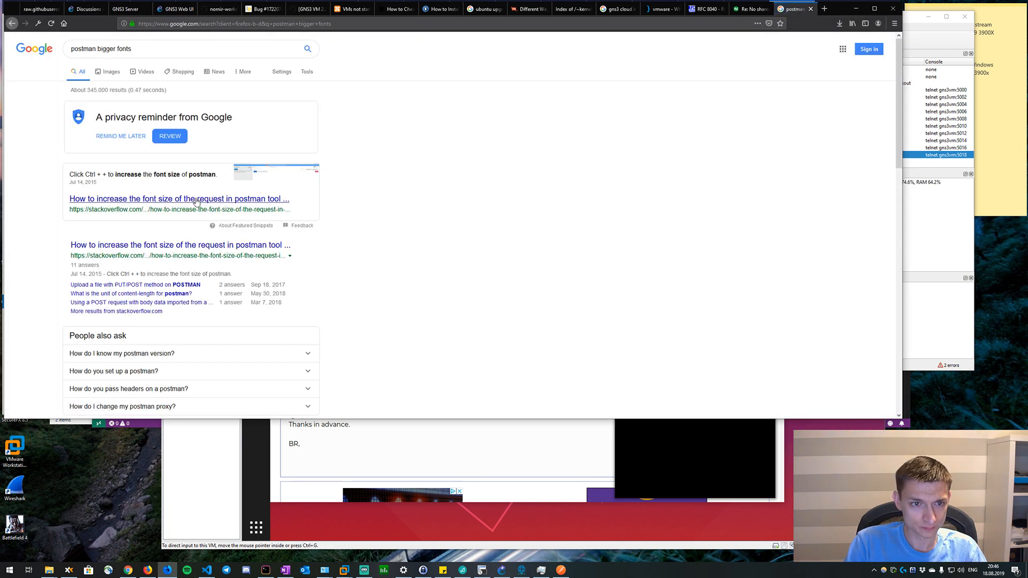
click(308, 198)
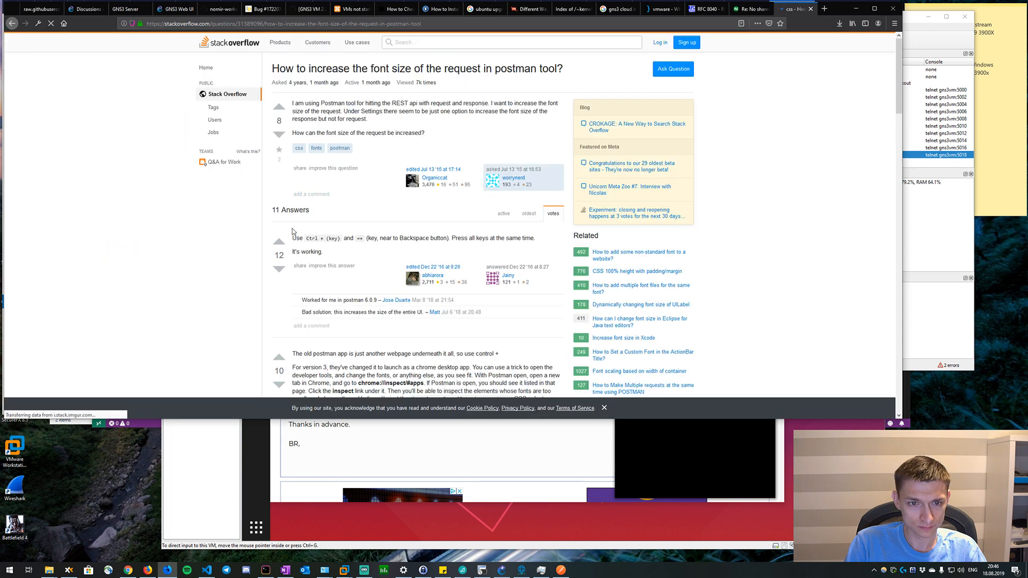
scroll(353, 270, down, 1)
scroll(354, 270, down, 3)
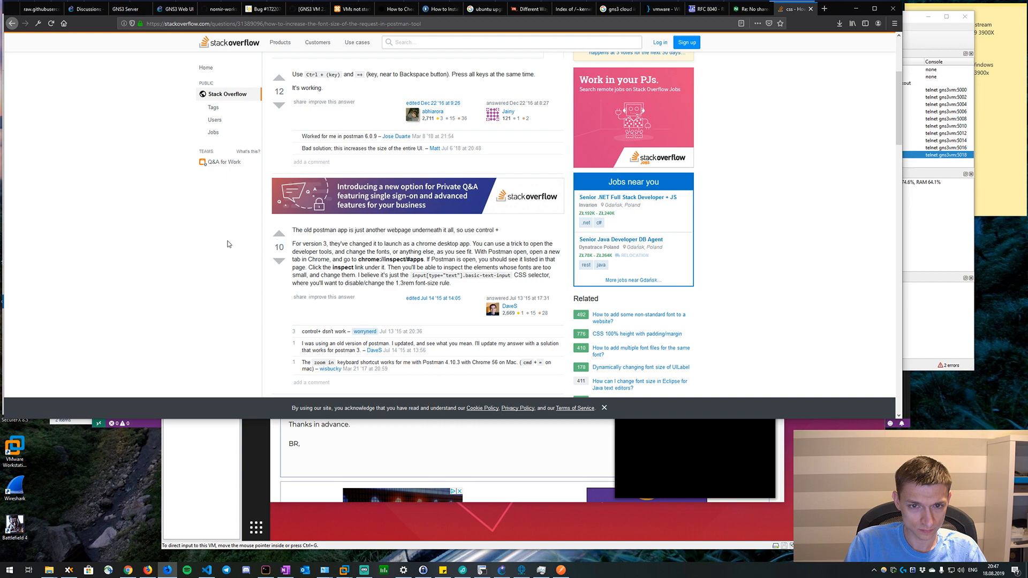
scroll(229, 244, down, 2)
Switch back to Postman and set the Editor Font Size to 16 px in the general settings.
key(alt+Tab)
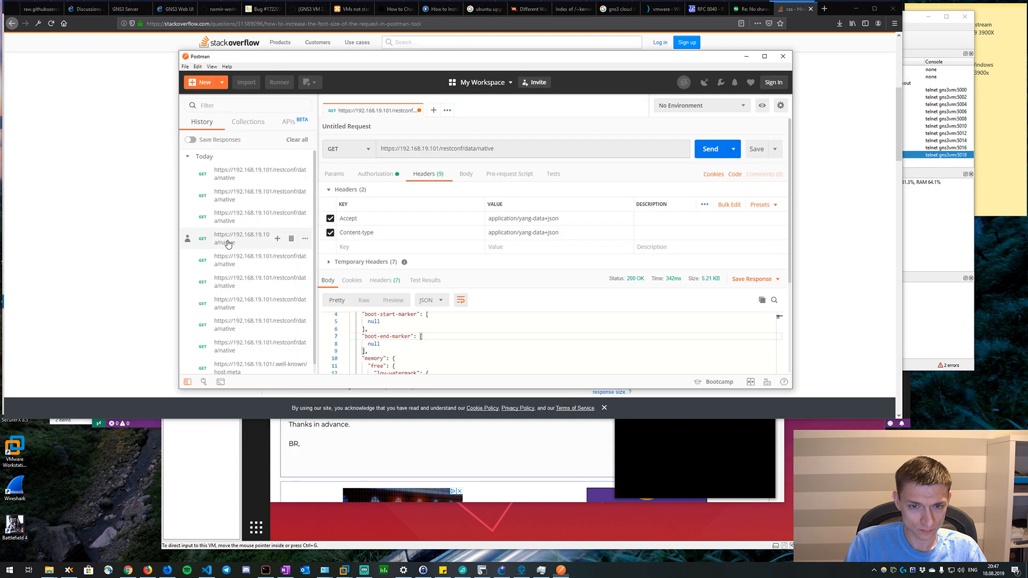
click(186, 67)
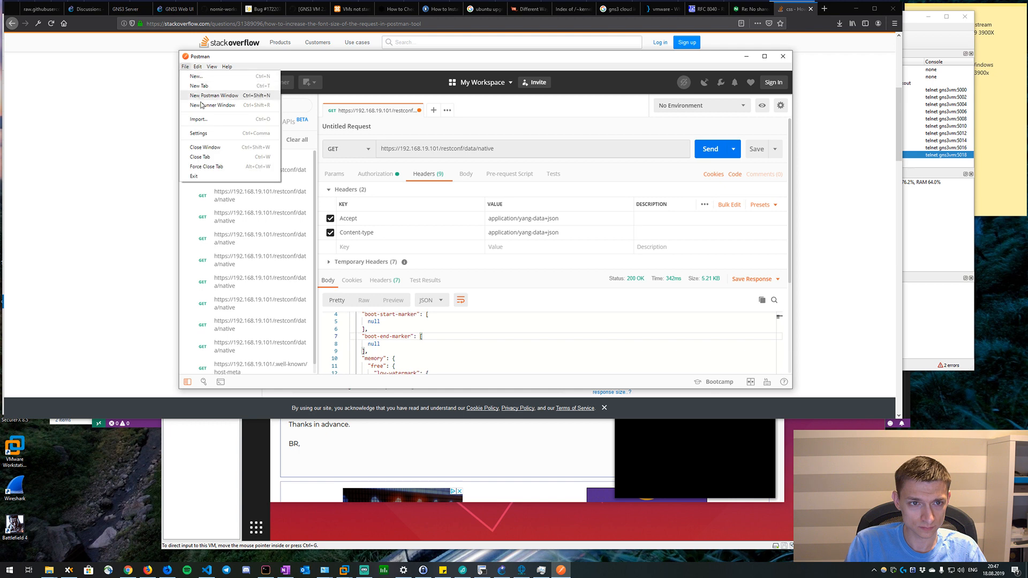
click(203, 132)
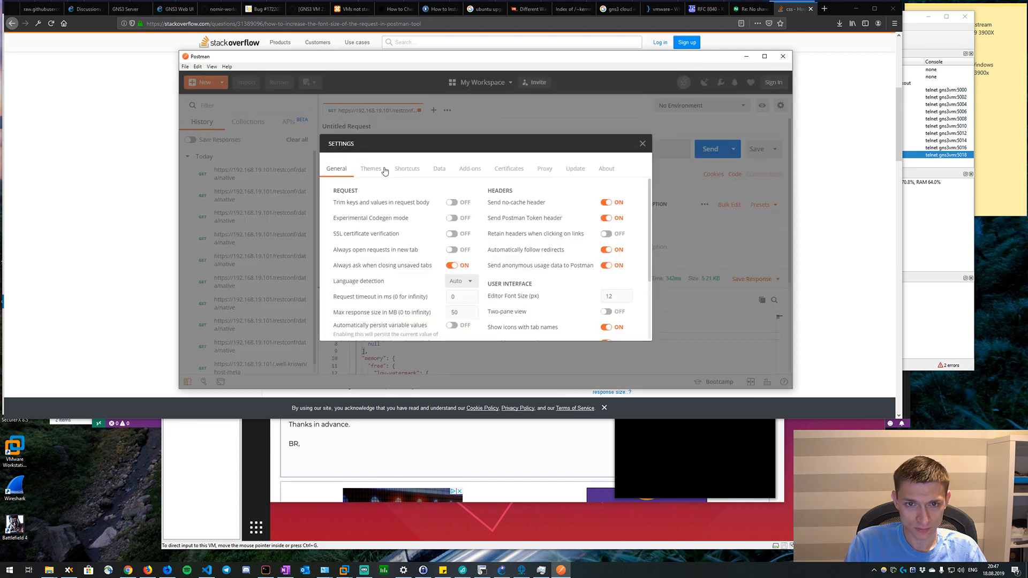
scroll(576, 231, down, 1)
click(617, 255)
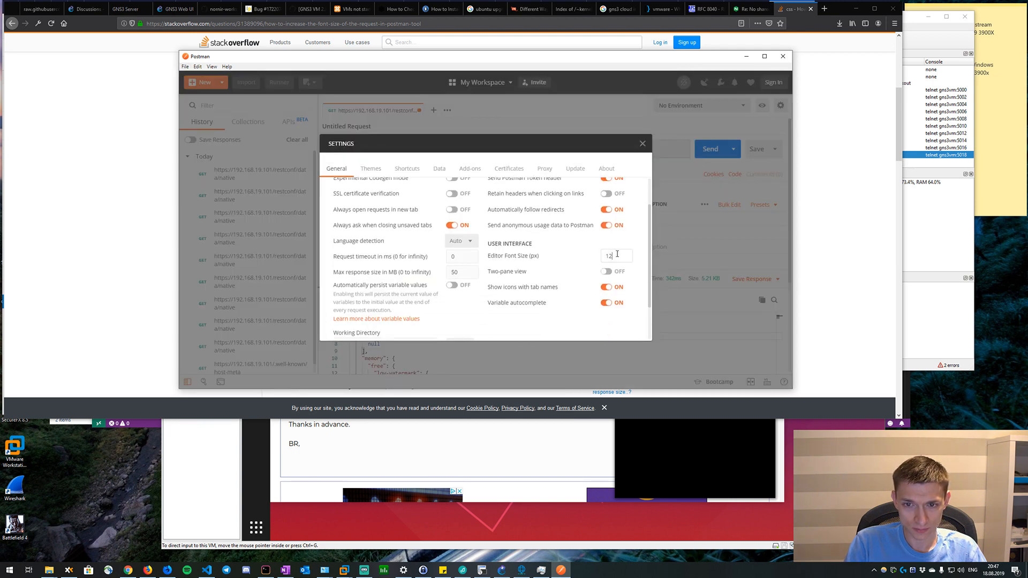
key(BackSpace)
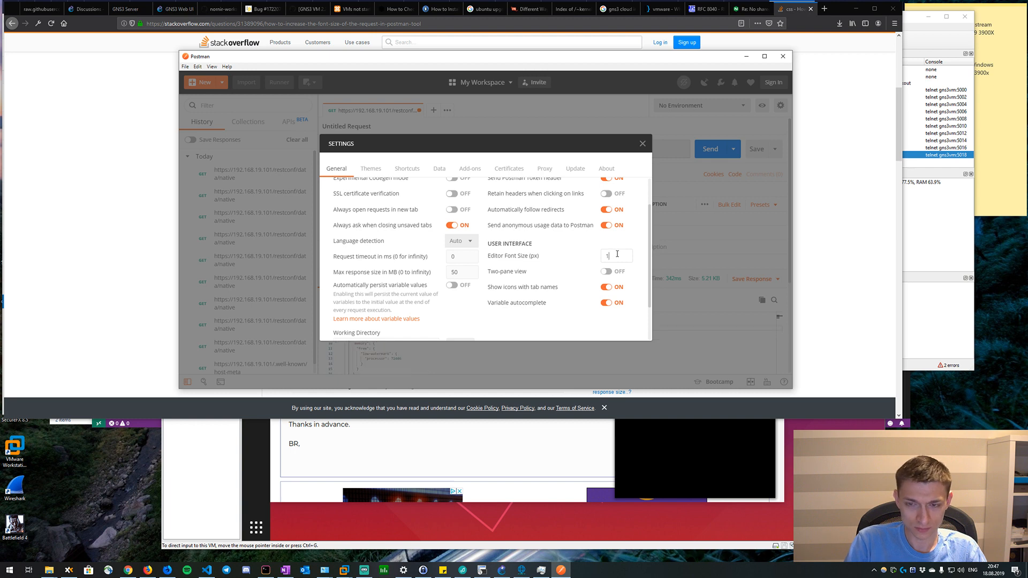
text(4)
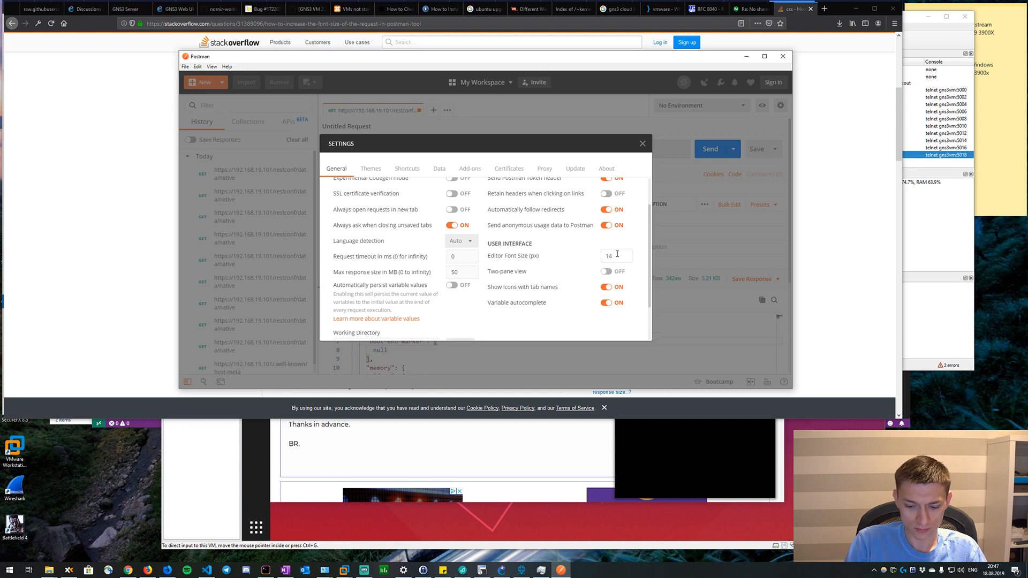
key(BackSpace)
text(6)
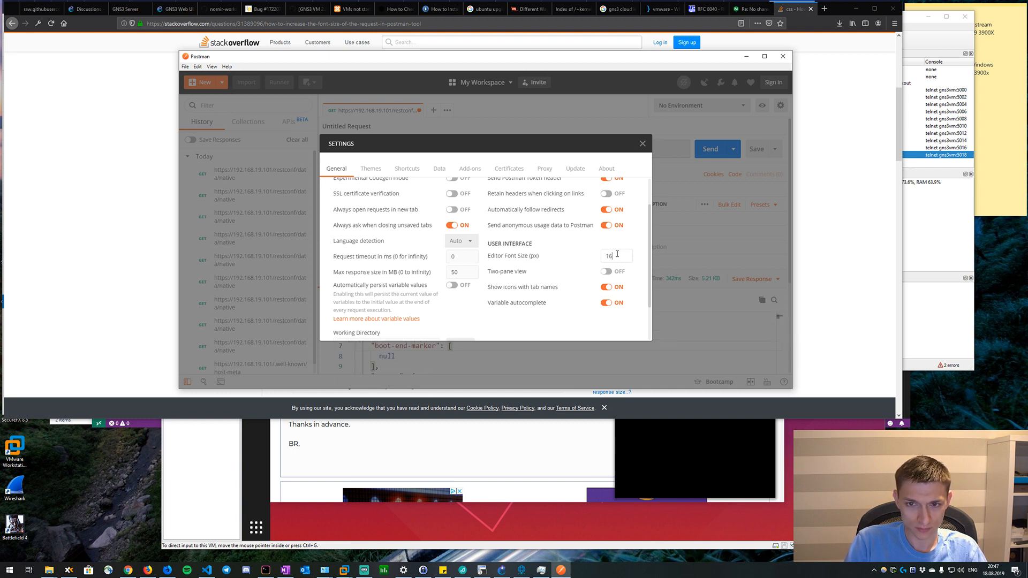
click(642, 144)
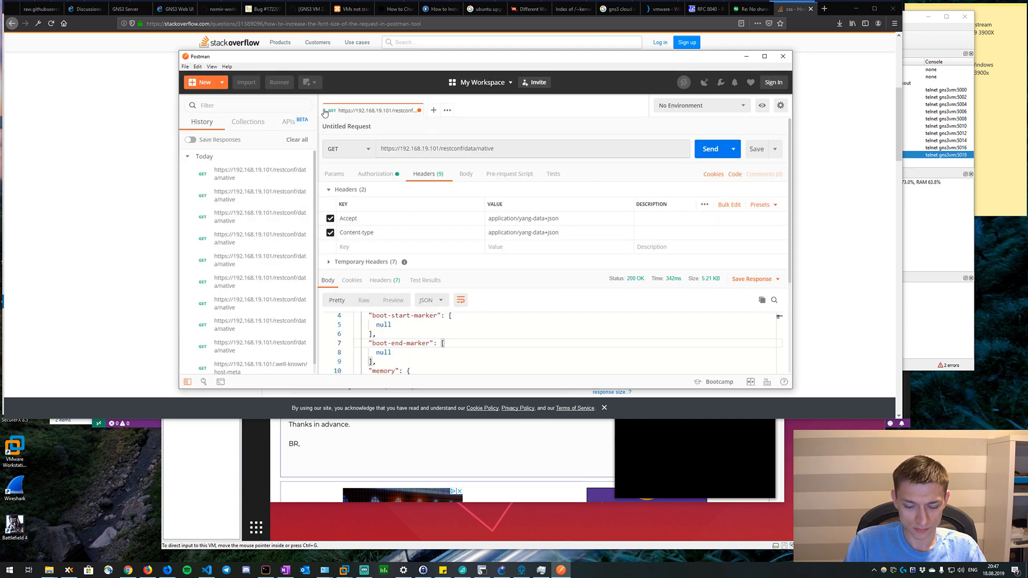
Reduce the Postman interface zoom by three levels to leave more room for the response body.
key(ctrl+minus)
key(ctrl+minus)
key(ctrl+minus)
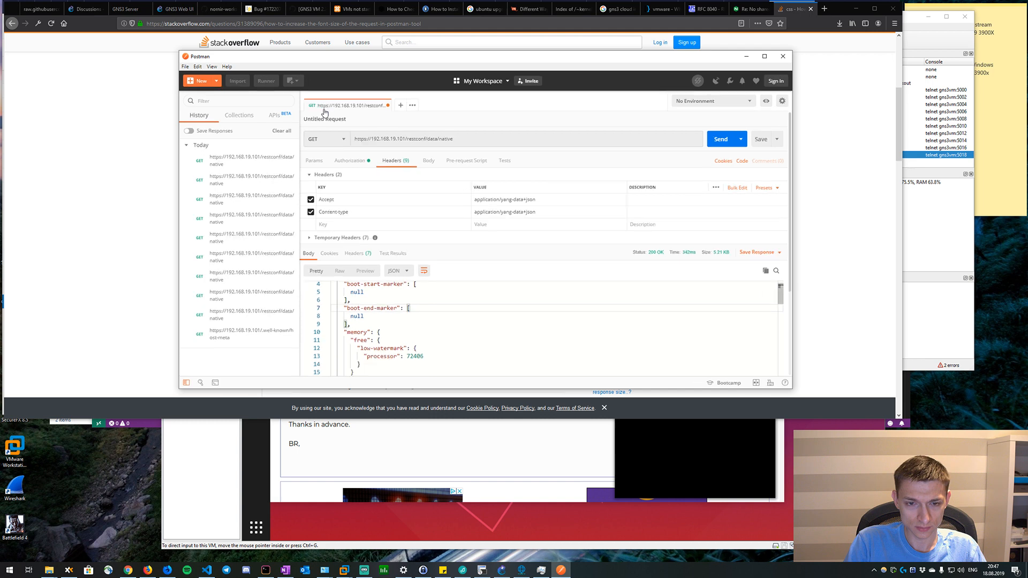
Examine the JSON response for the native configuration, from the version entry through users, IP, HTTP, interface and line settings.
scroll(407, 320, up, 1)
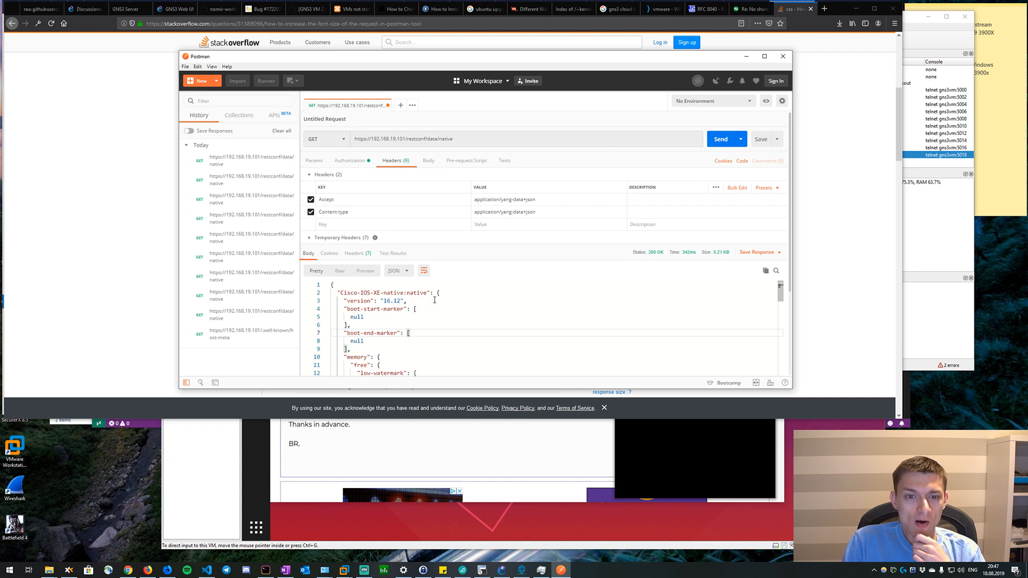
scroll(435, 316, down, 1)
scroll(435, 316, down, 4)
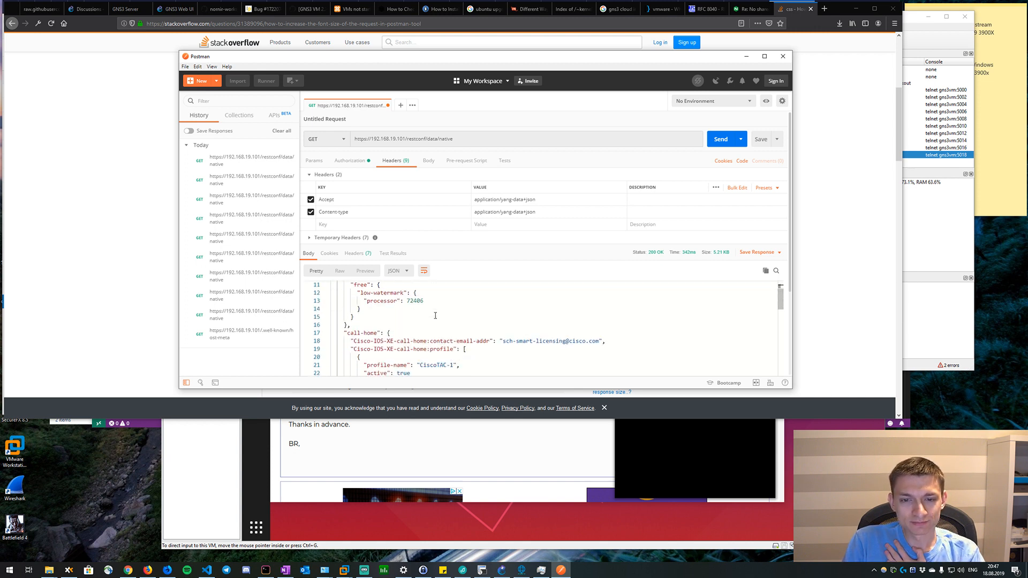
scroll(435, 315, up, 5)
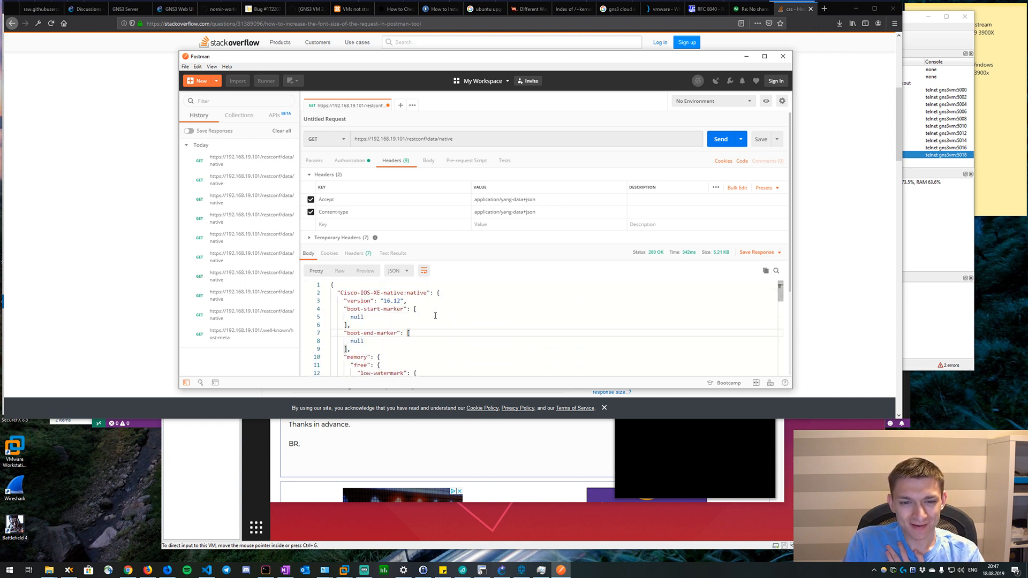
drag(384, 300, 408, 300)
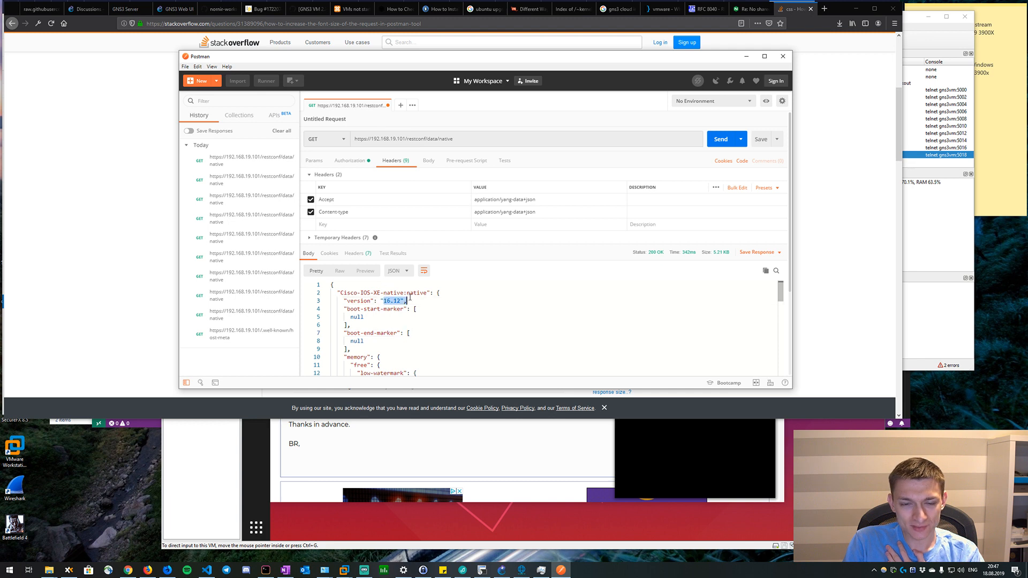
click(451, 308)
scroll(453, 309, down, 2)
scroll(453, 309, up, 2)
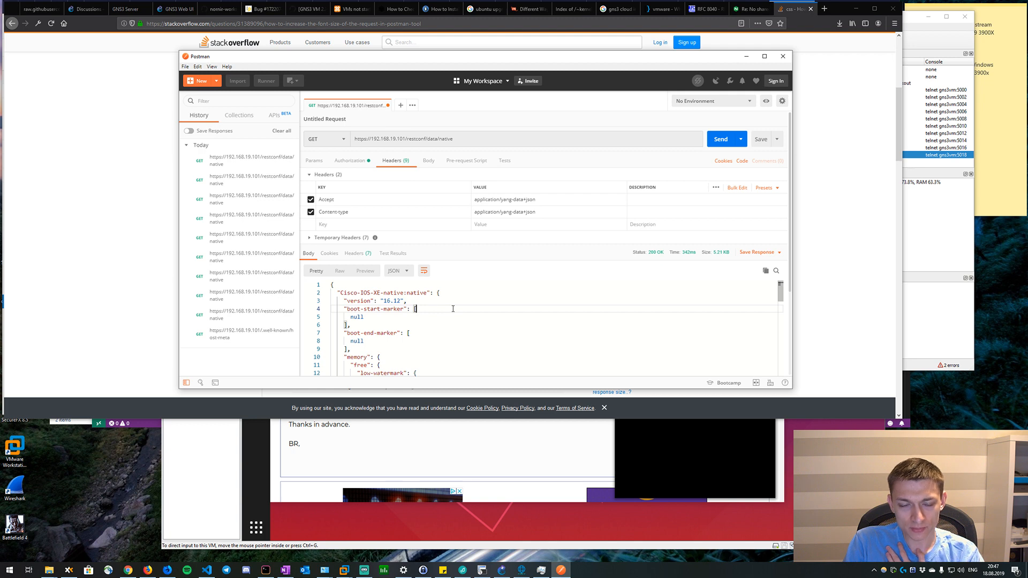
scroll(453, 309, down, 5)
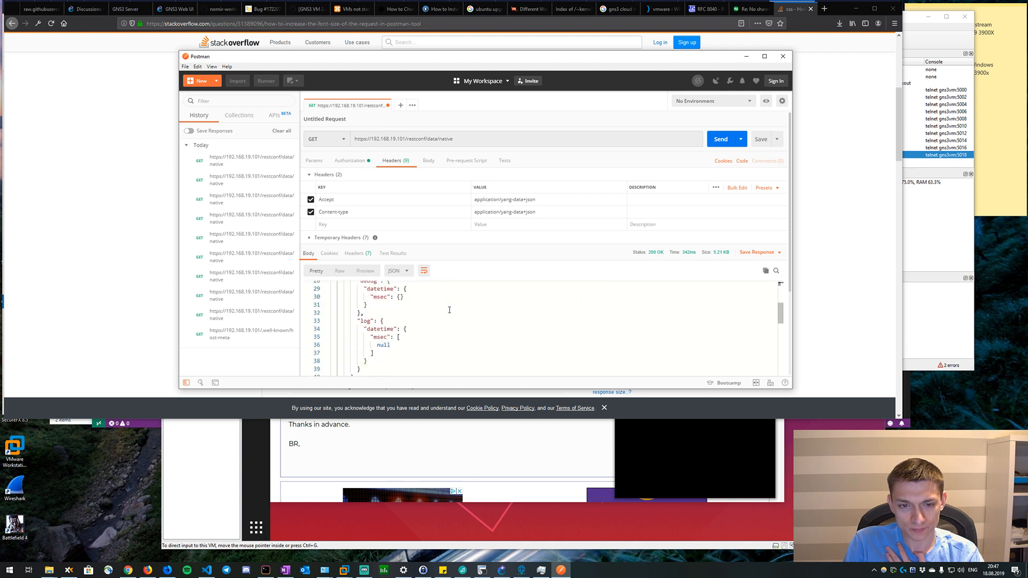
scroll(450, 310, down, 5)
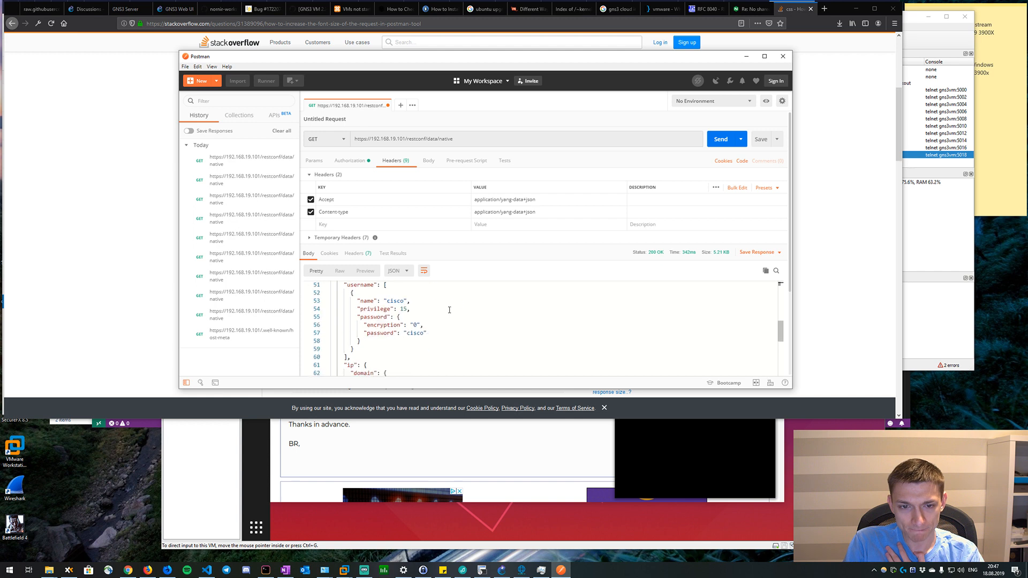
scroll(449, 310, down, 2)
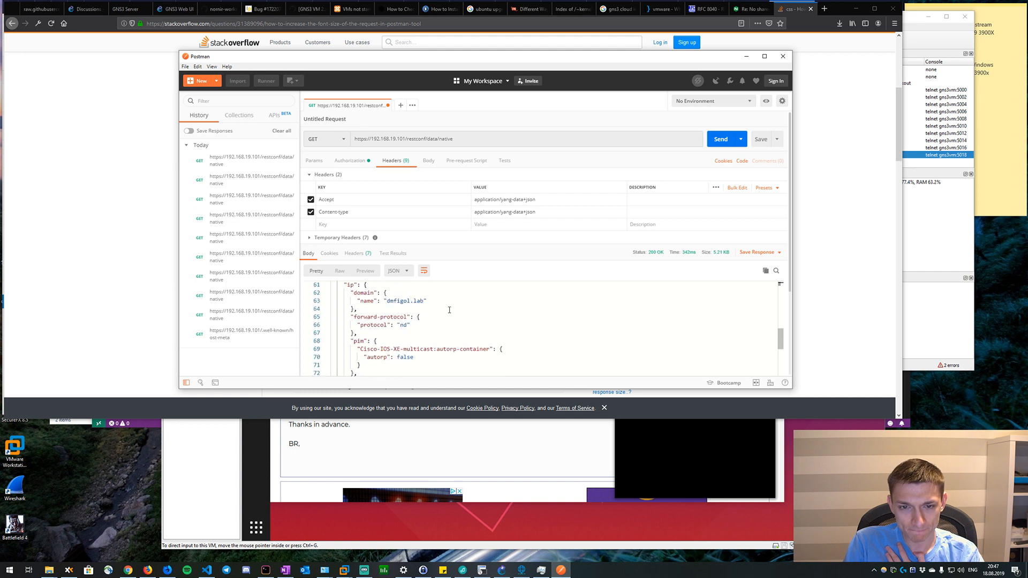
scroll(449, 310, down, 2)
scroll(449, 311, down, 2)
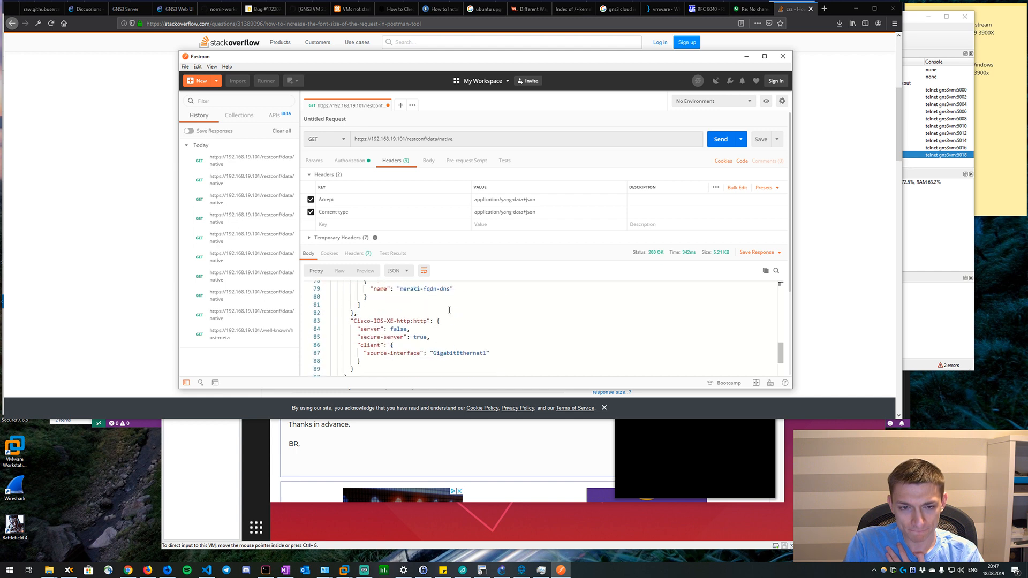
scroll(450, 310, down, 5)
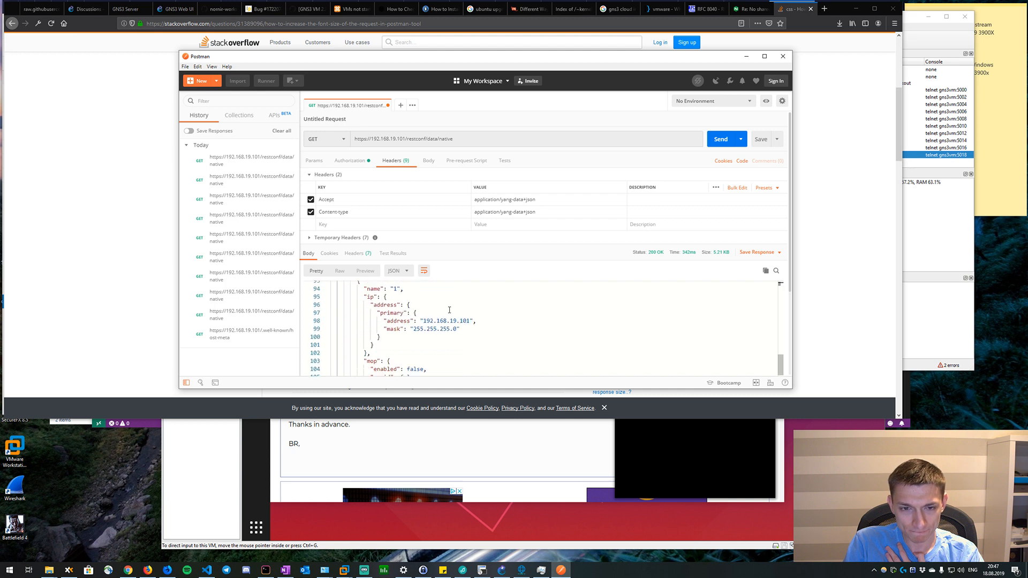
scroll(449, 310, down, 18)
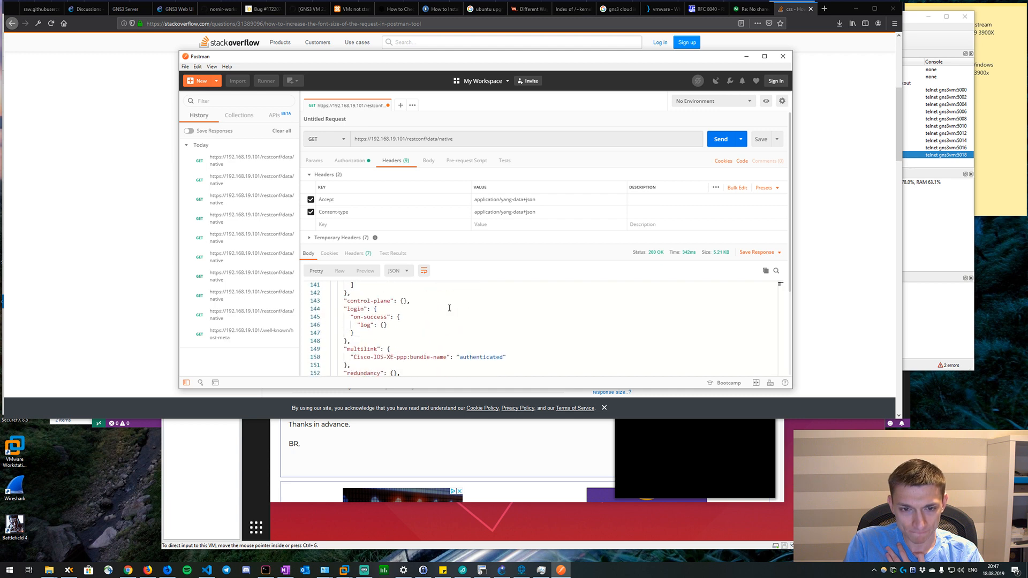
scroll(434, 316, down, 9)
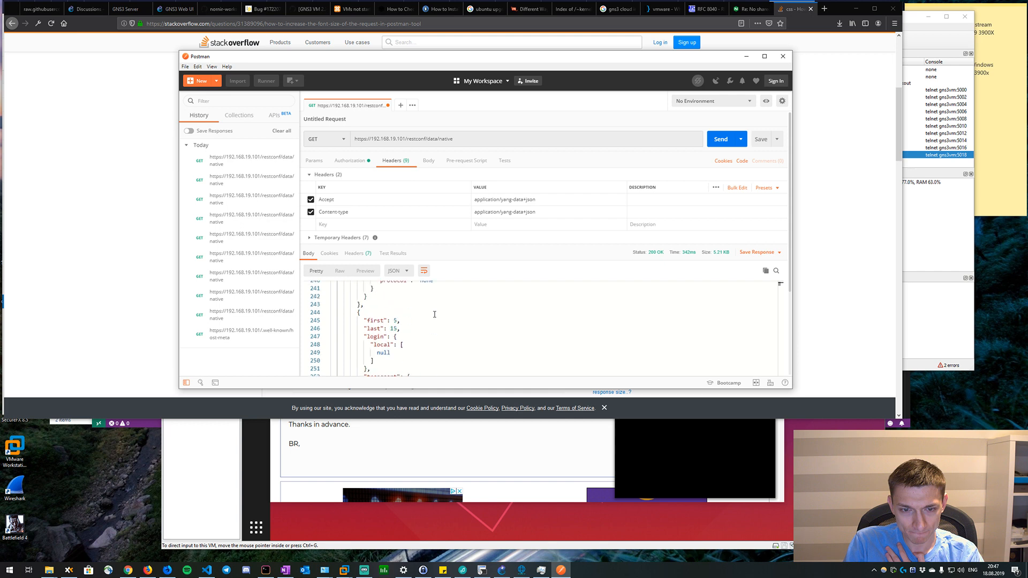
drag(432, 310, 320, 155)
click(464, 139)
text(/vers)
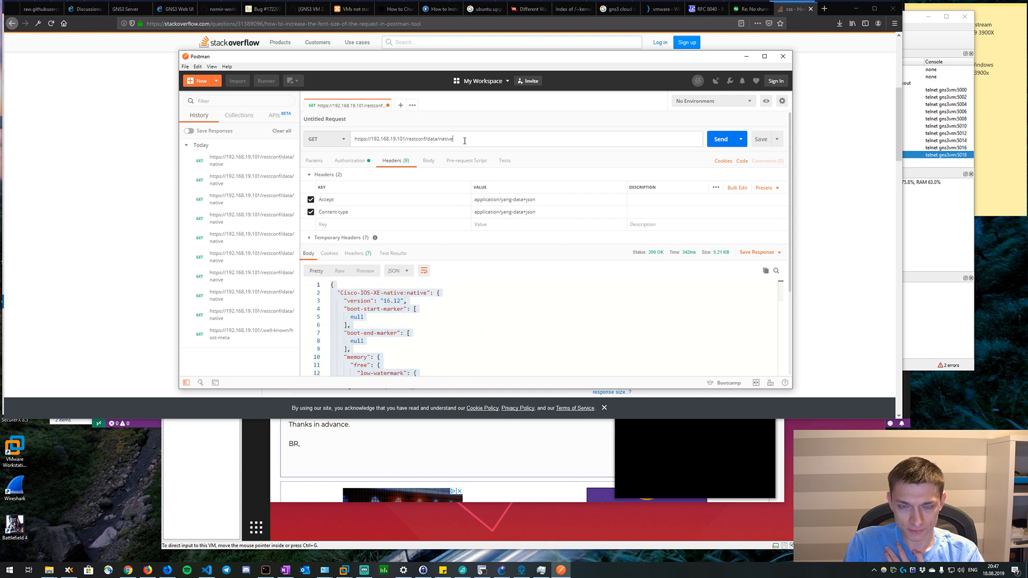
text(ion)
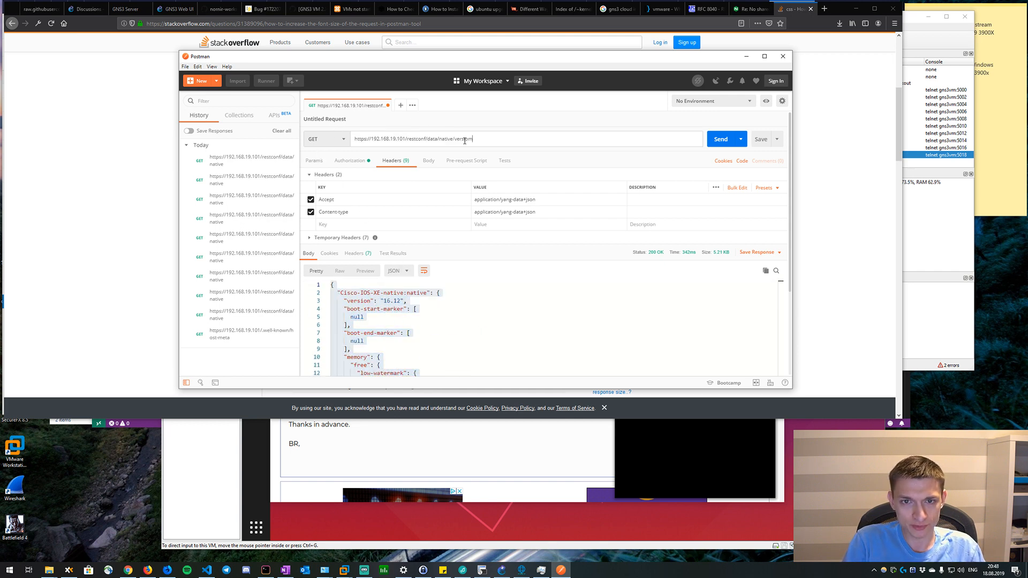
key(Return)
click(385, 314)
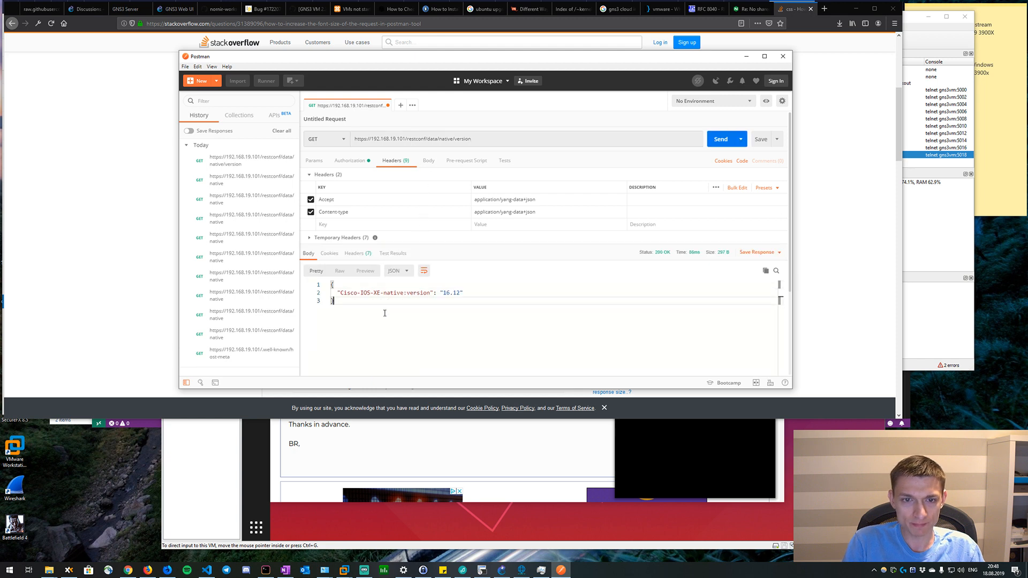
drag(378, 303, 315, 258)
click(416, 139)
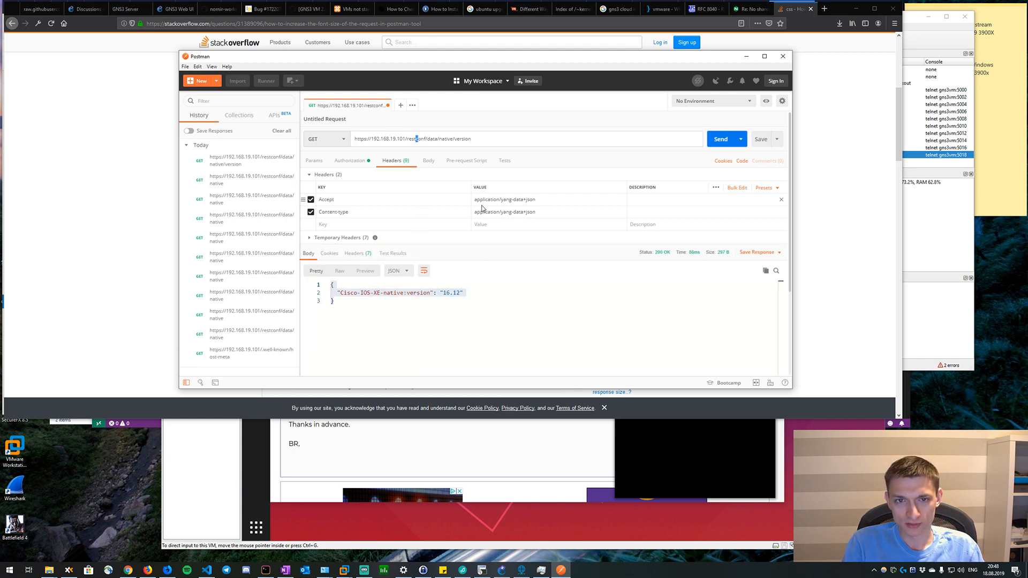
drag(300, 198, 306, 199)
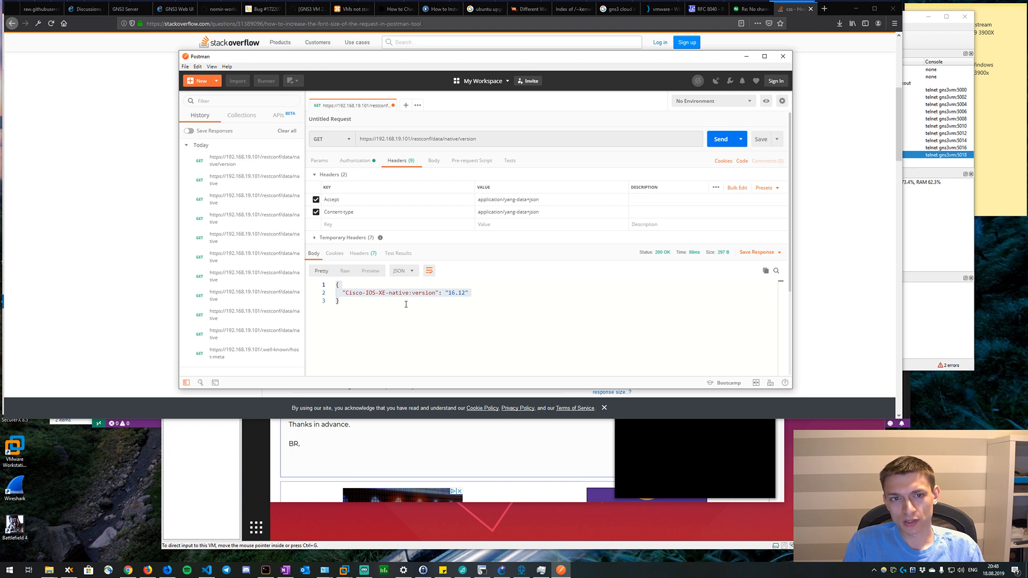
Switch to GNS3 and look over the topology of routers R1 to R10, the Breakout switch and Cloud-1.
click(502, 570)
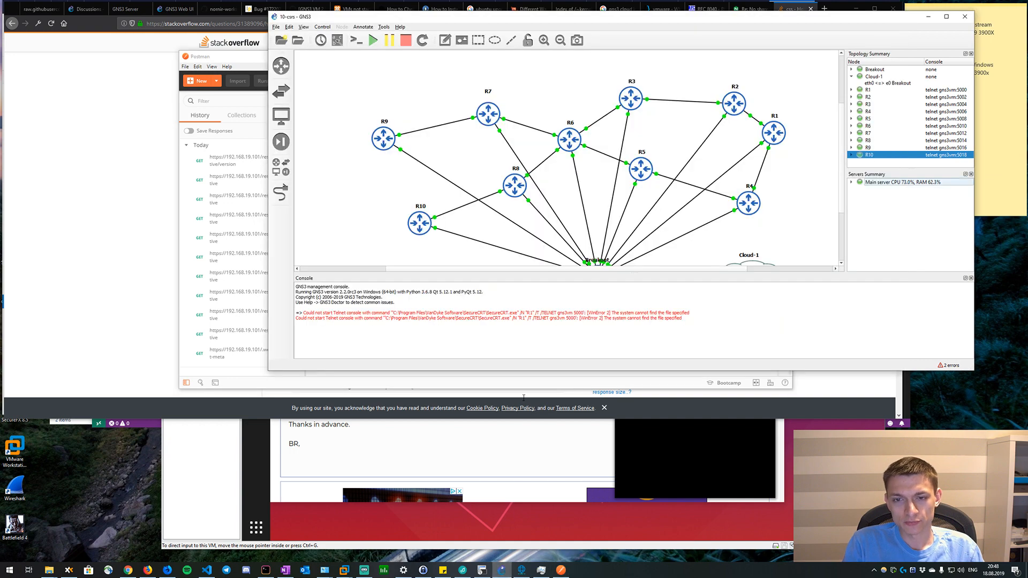
scroll(551, 182, down, 1)
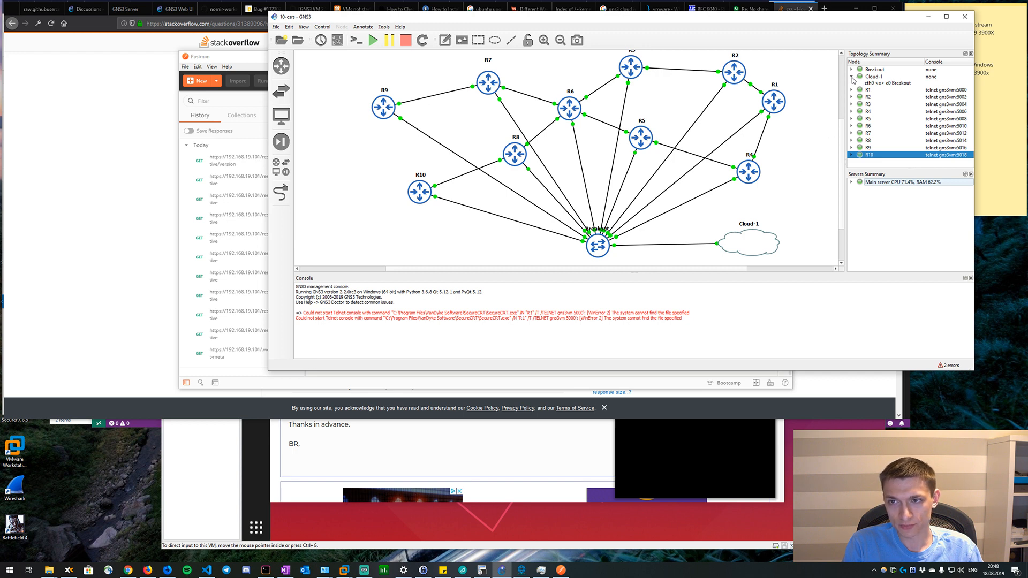
scroll(698, 82, up, 1)
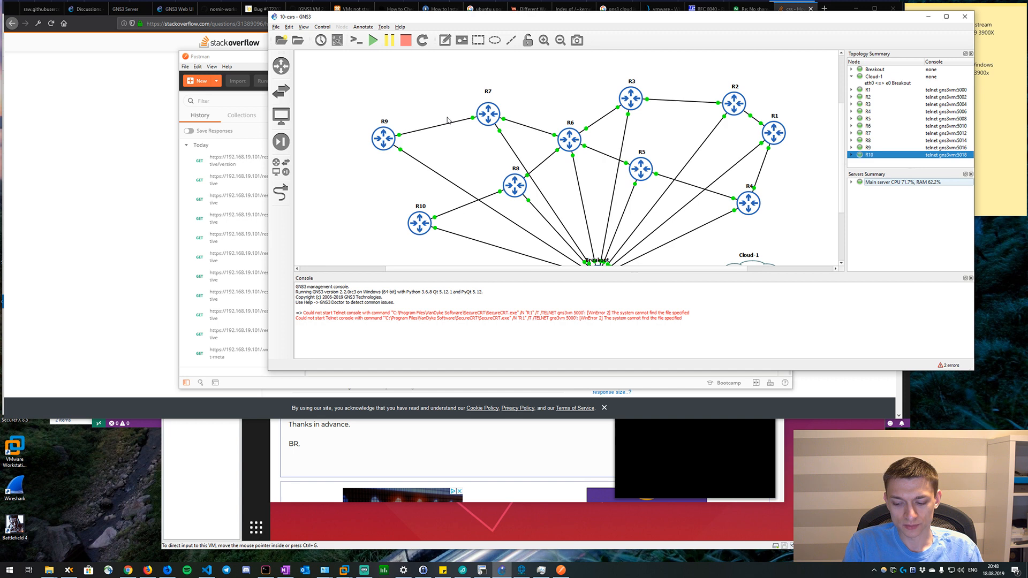
mouse_move(496, 127)
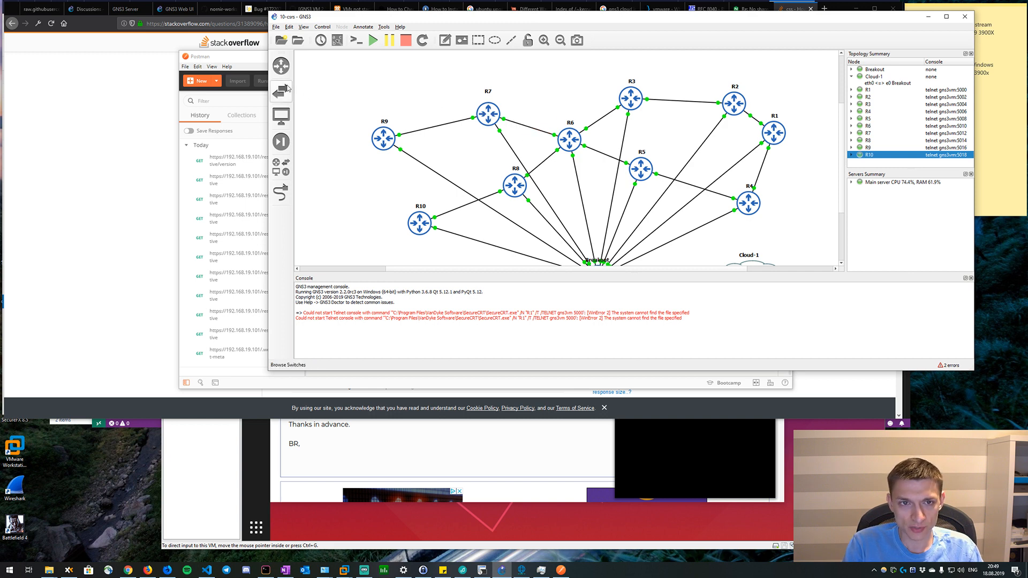
scroll(563, 80, down, 1)
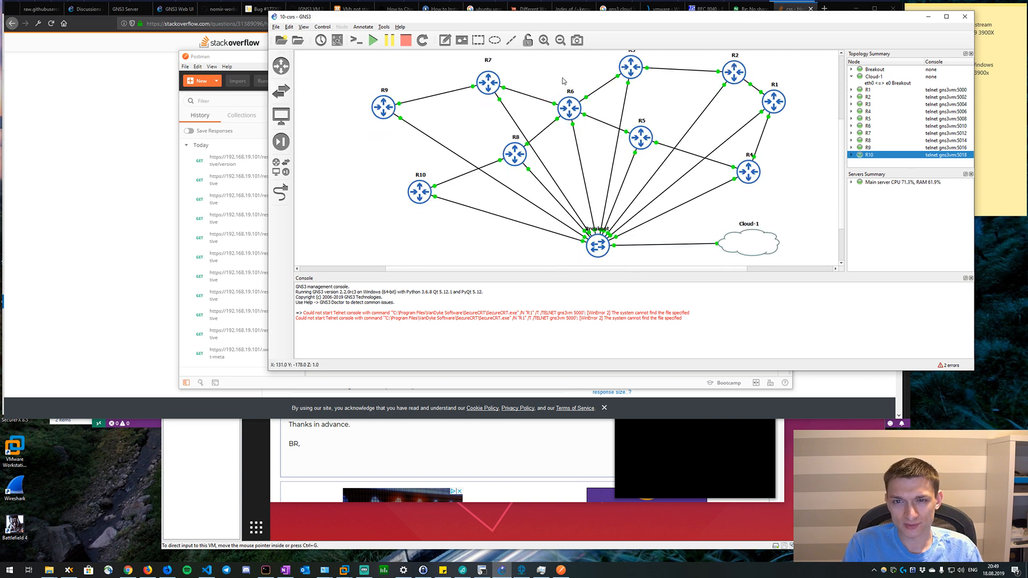
Switch to Firefox and close the kernel index, GNS3 cloud search and VMware tabs.
click(172, 130)
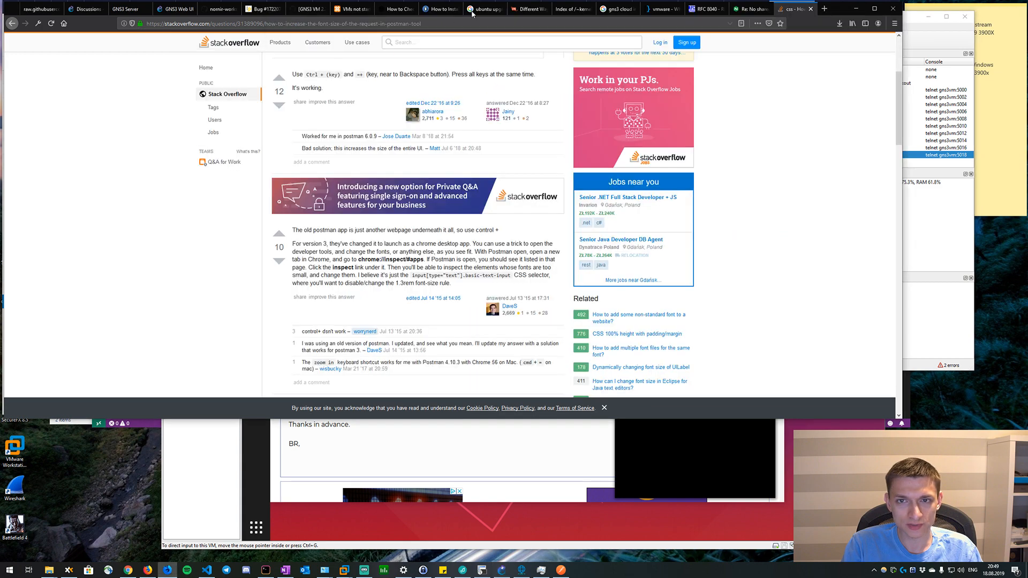
click(578, 9)
click(589, 9)
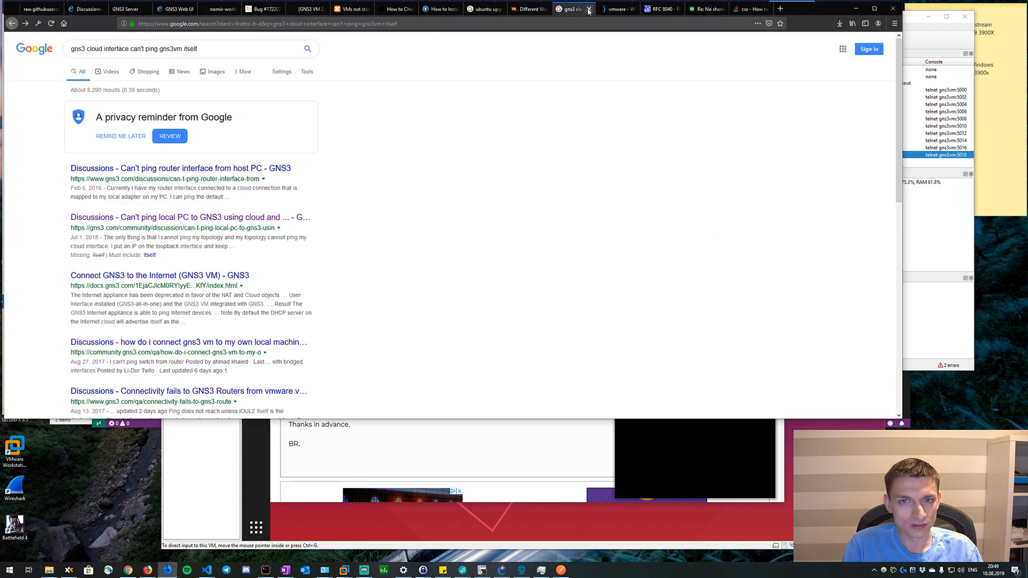
click(589, 9)
click(588, 9)
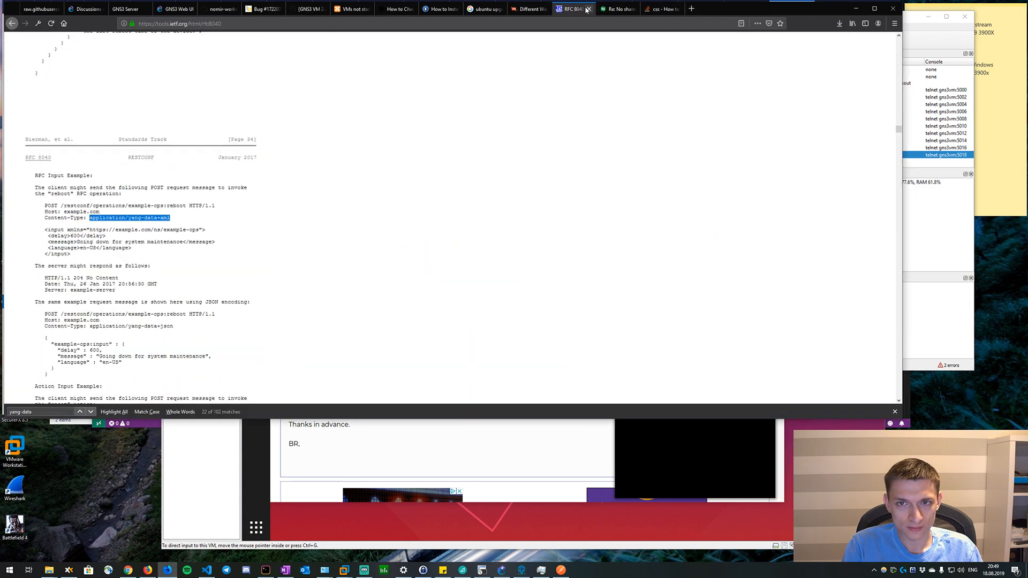
Look over the RFC 8040 operation examples and the nginx forum post about the missing shared cipher.
click(327, 206)
scroll(327, 207, down, 6)
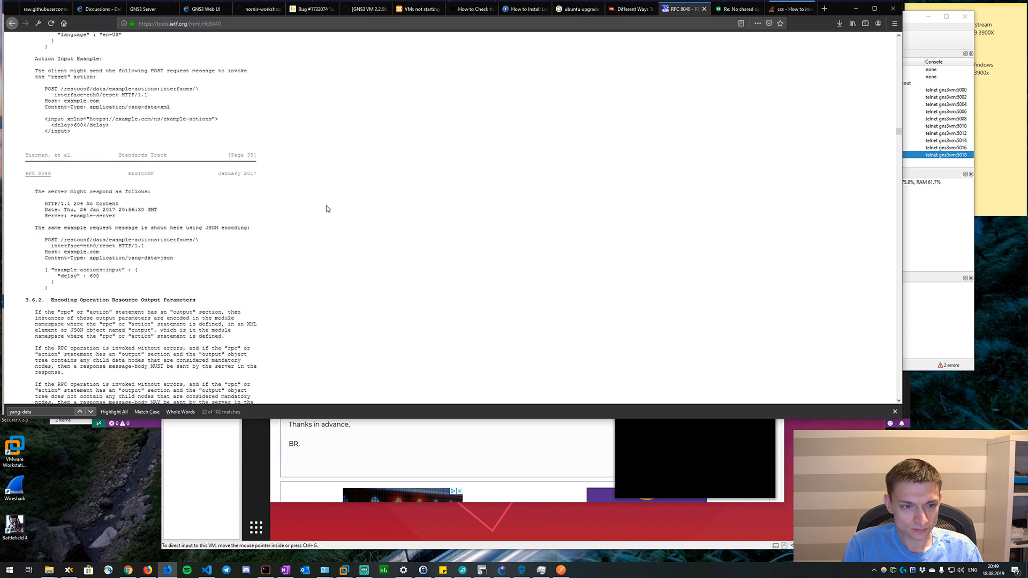
scroll(327, 206, up, 6)
click(731, 11)
scroll(544, 95, up, 4)
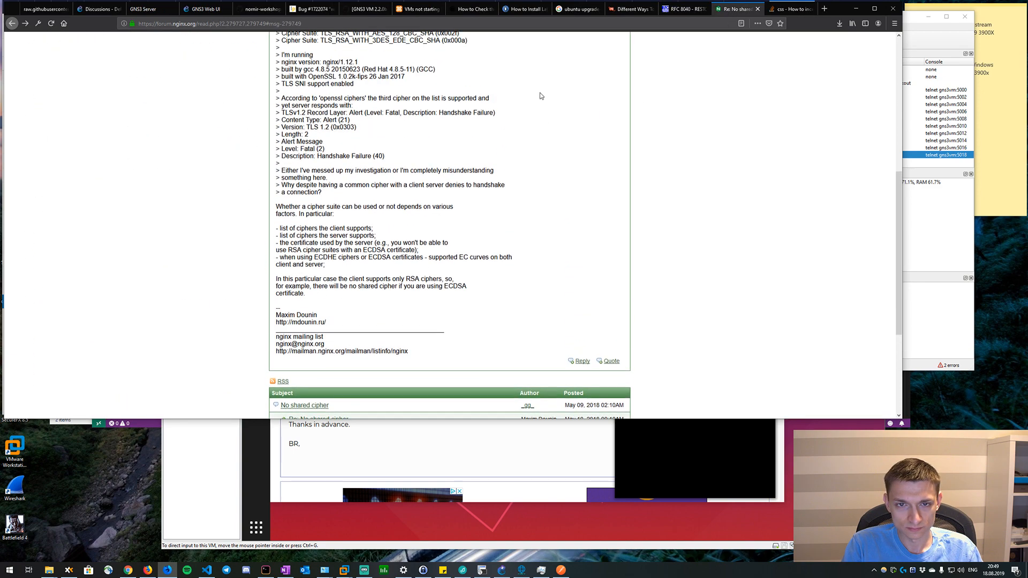
Replace the nginx forum page with a web search for "github yang models".
click(478, 23)
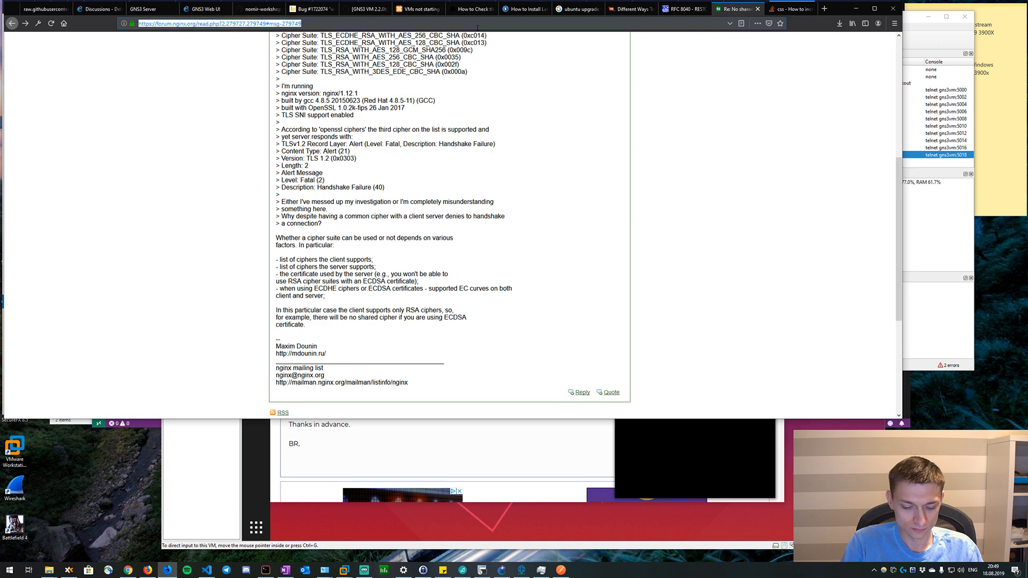
text(github y)
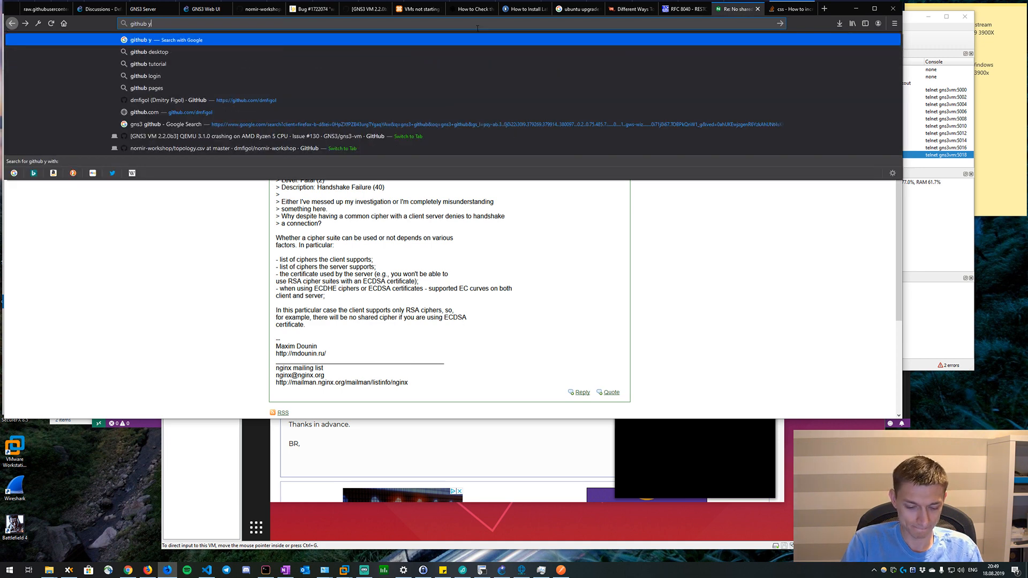
text(ang models)
key(Return)
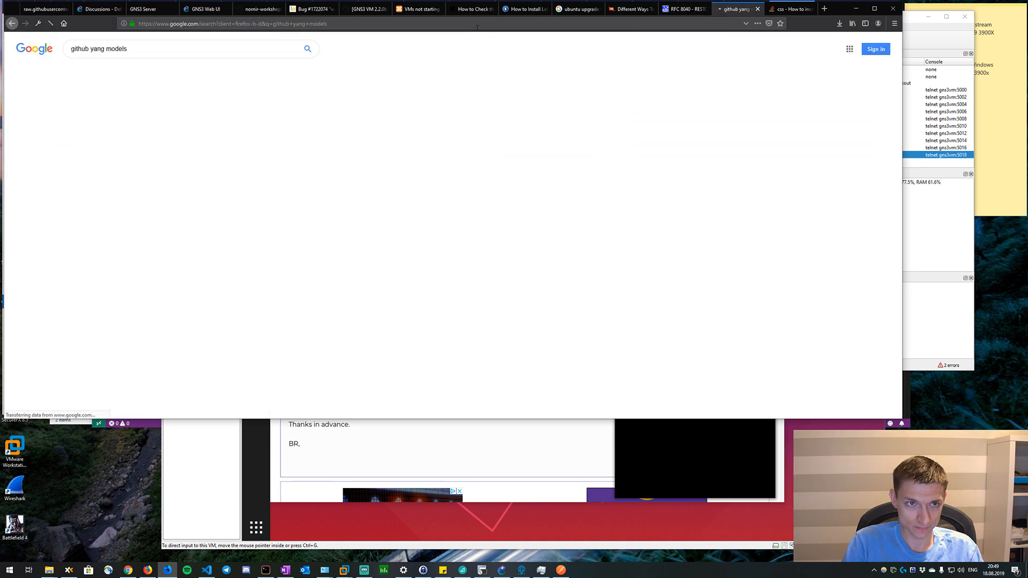
Open the YangModels yang repository on GitHub and browse to the vendor/cisco/xe/16121 folder.
click(125, 171)
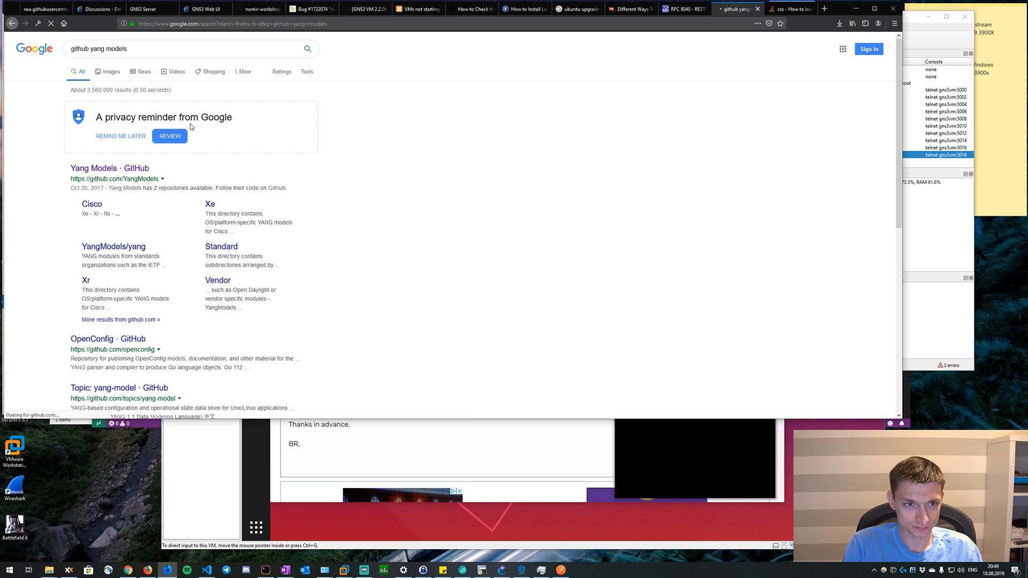
click(269, 271)
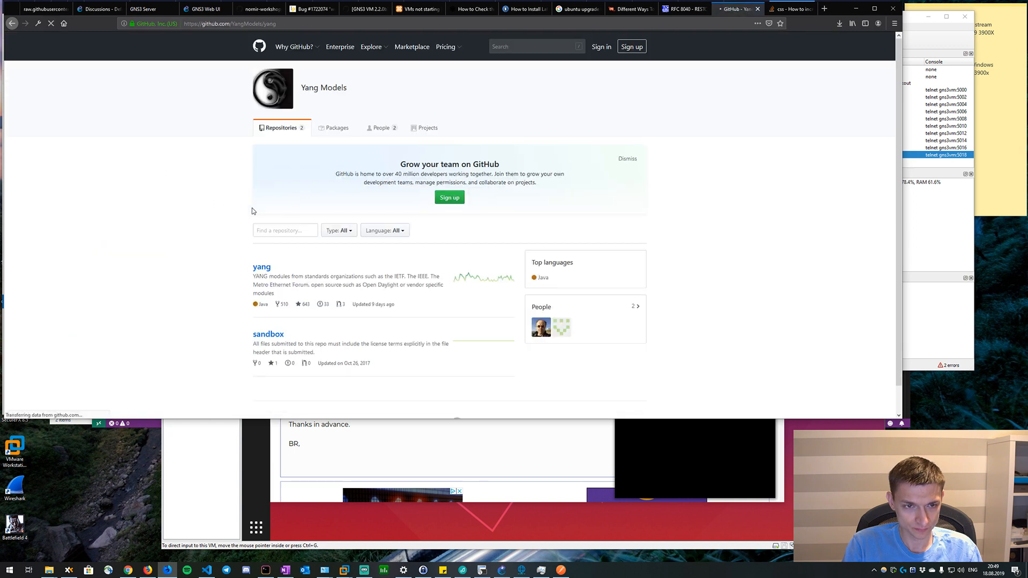
scroll(257, 289, down, 2)
click(279, 285)
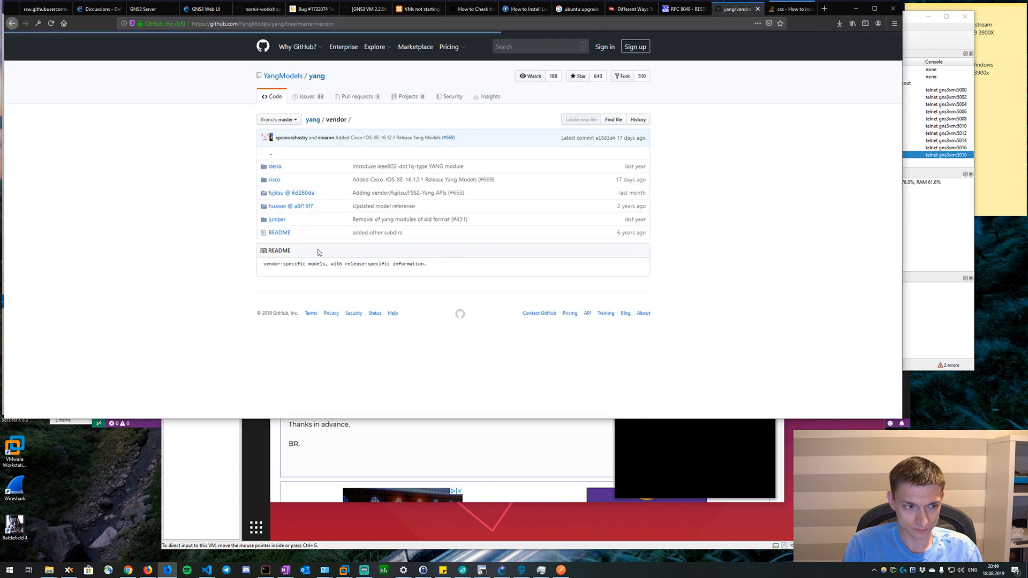
click(273, 180)
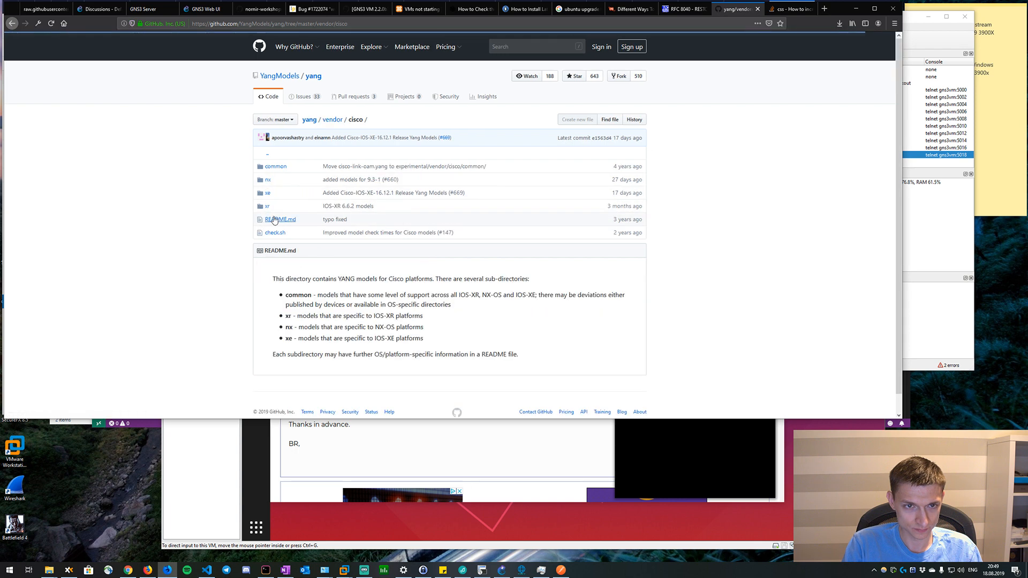
click(269, 194)
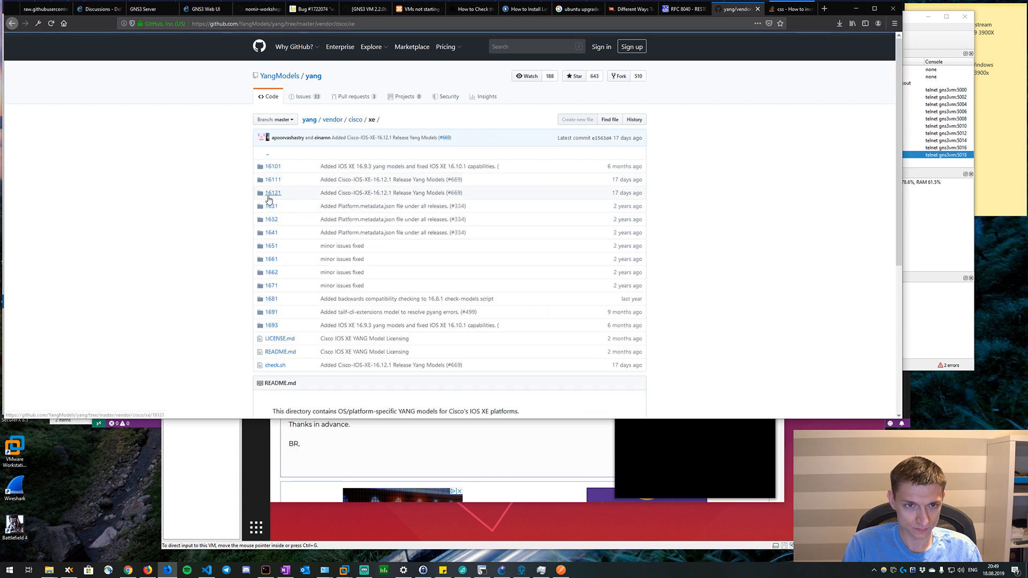
click(278, 194)
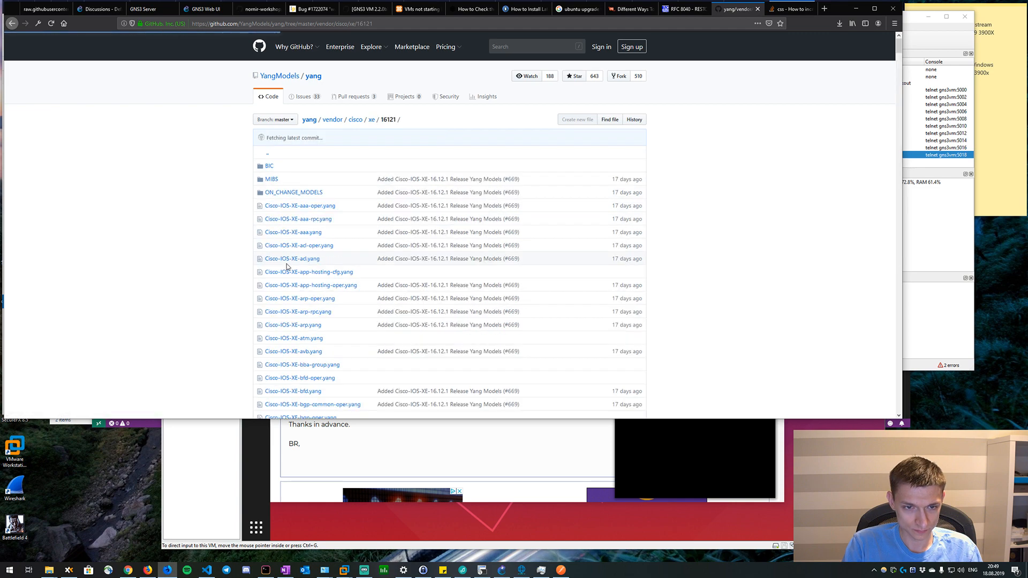
Skim the IOS-XE model files in folder 16121 and open ON_CHANGE_MODELS.MD from the ON_CHANGE_MODELS folder.
scroll(297, 208, down, 3)
scroll(296, 208, up, 3)
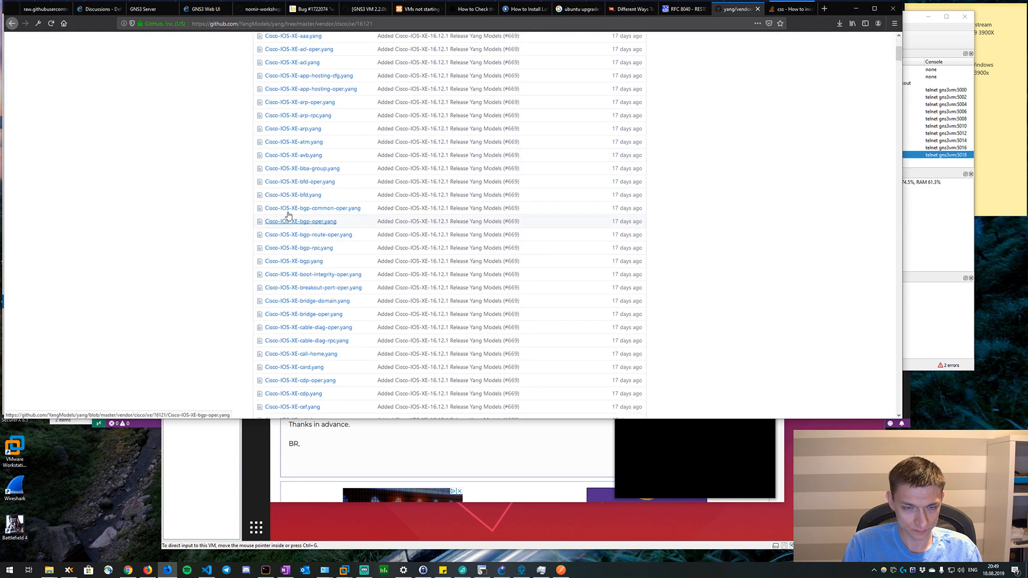
scroll(285, 212, down, 1)
scroll(286, 213, up, 2)
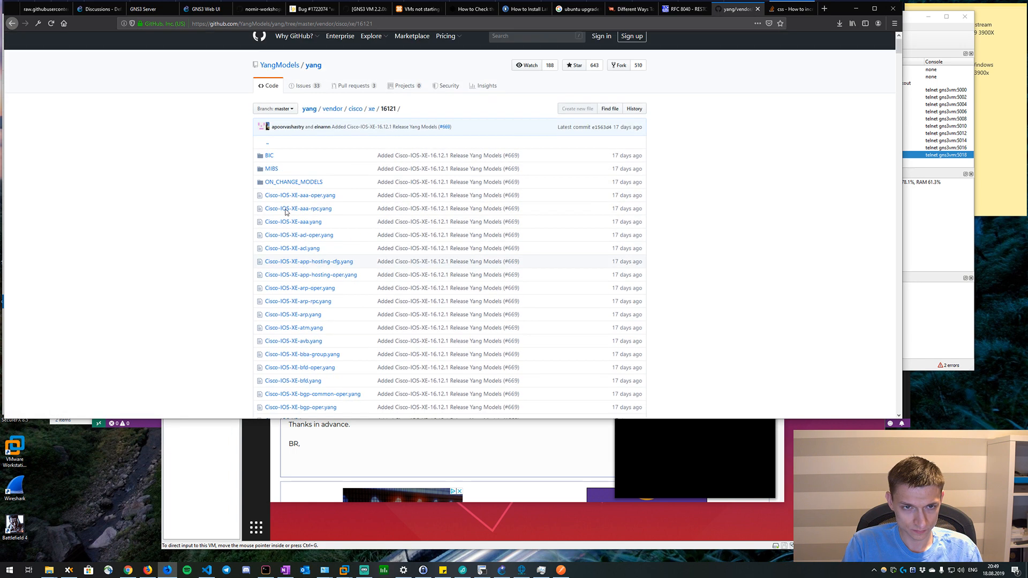
click(293, 197)
click(303, 167)
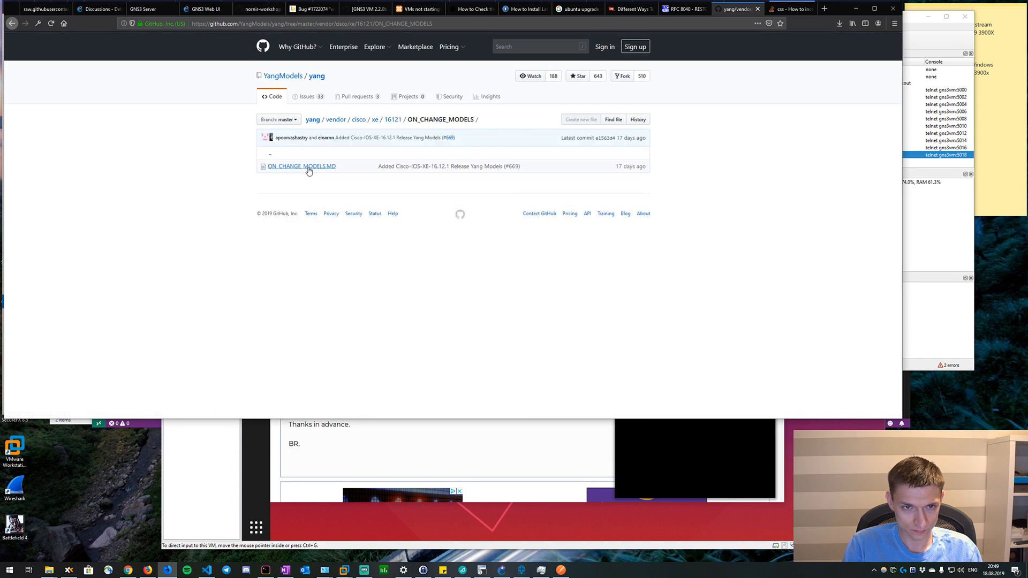
Examine the table of IOS-XE models and their XPaths that support the "On Change" capability.
scroll(163, 200, down, 2)
scroll(163, 200, down, 1)
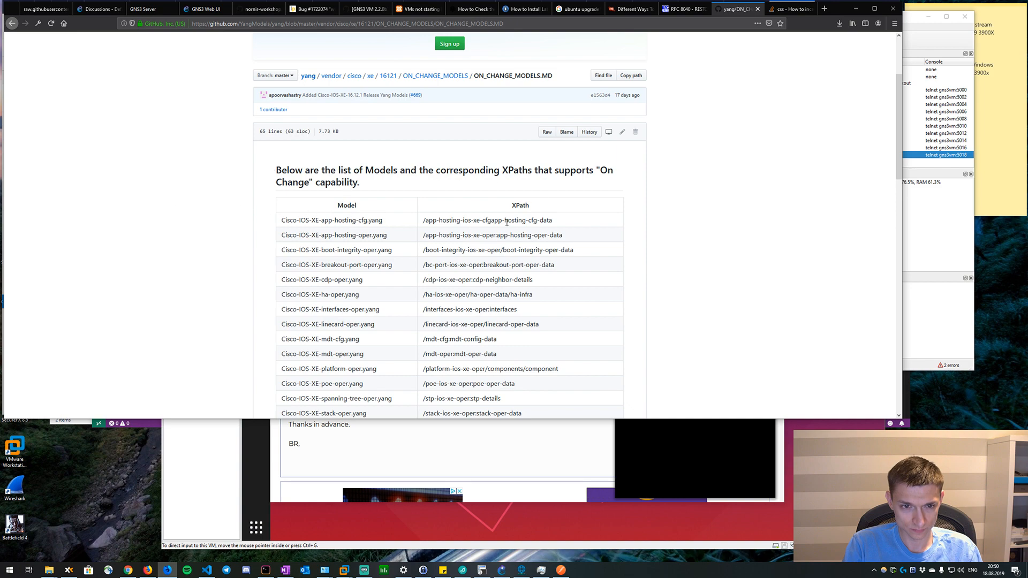
scroll(506, 221, down, 5)
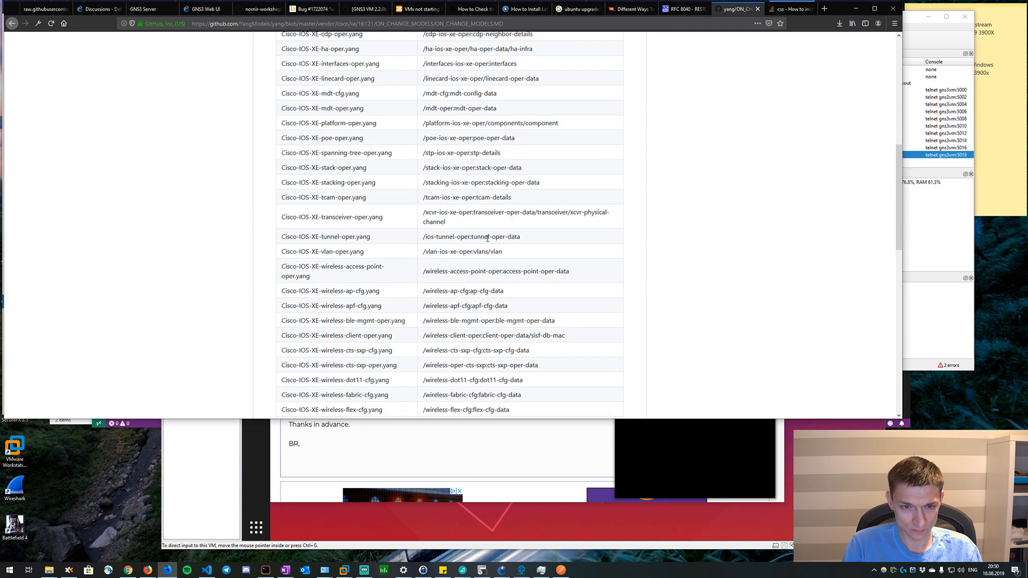
scroll(488, 238, down, 10)
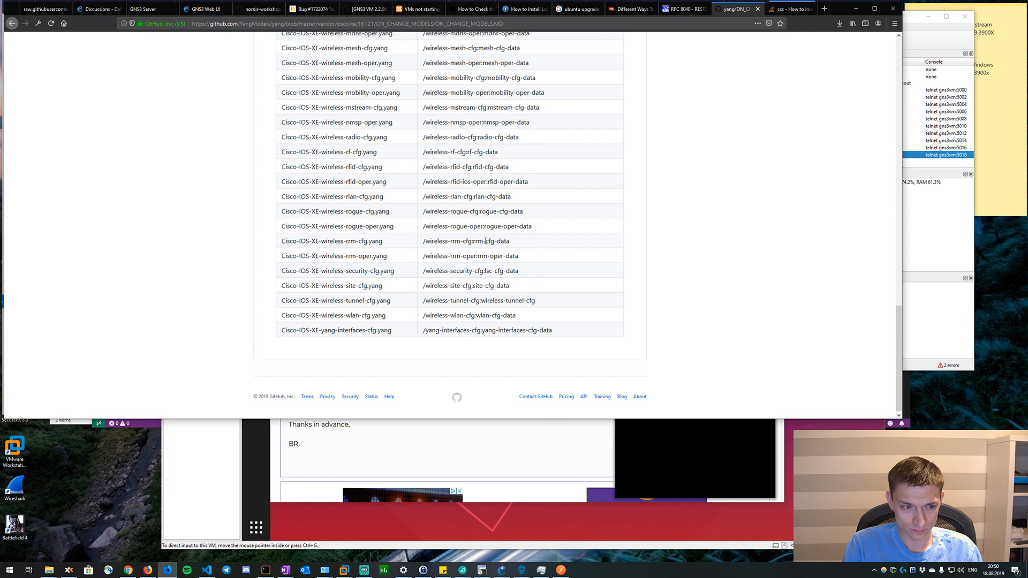
scroll(485, 241, up, 15)
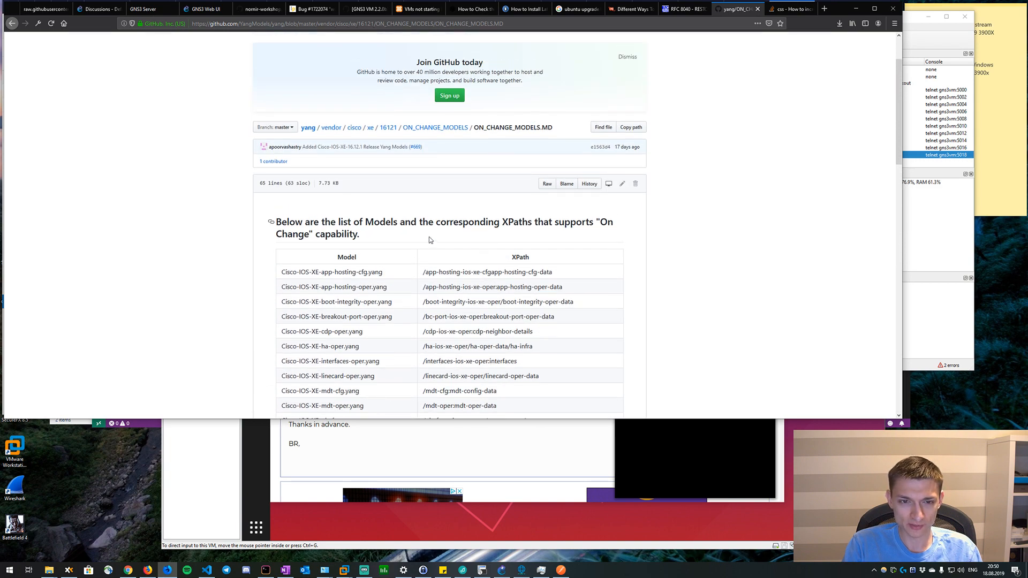
scroll(430, 236, up, 1)
scroll(430, 234, down, 1)
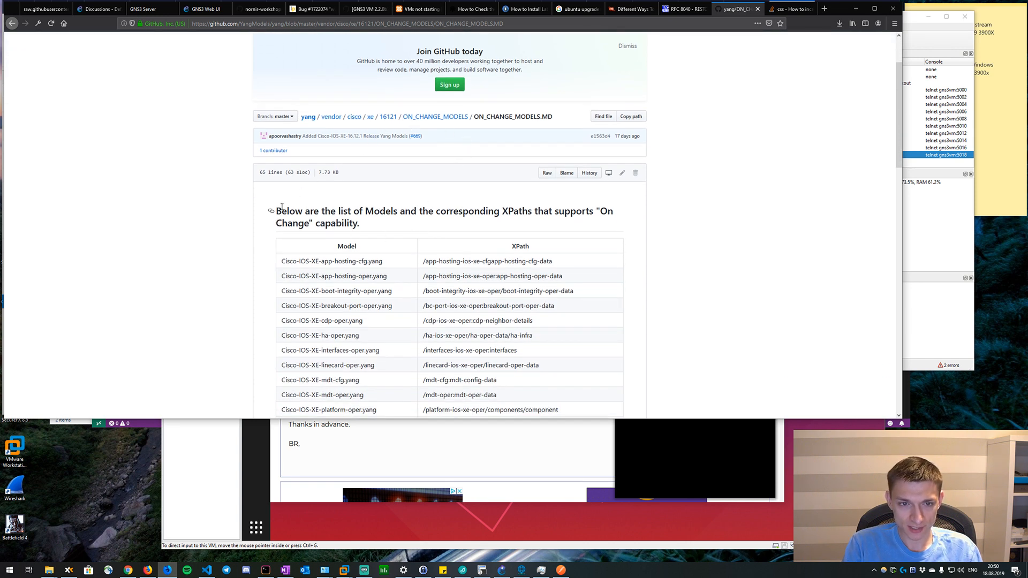
scroll(312, 183, down, 1)
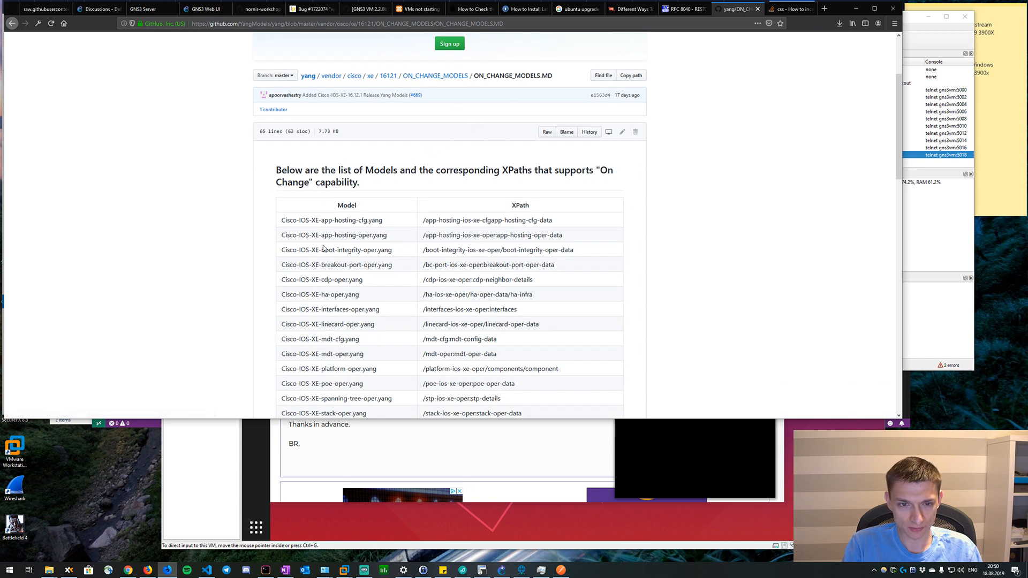
scroll(323, 248, down, 2)
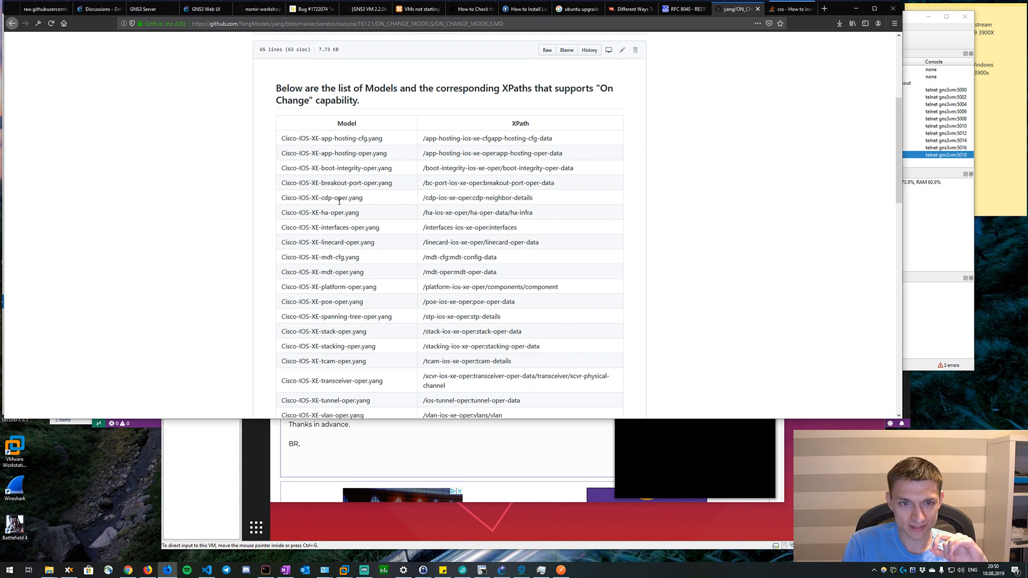
Highlight individual model names in the table, including Cisco-IOS-XE-cdp-oper.yang, Cisco-IOS-XE-stacking-oper.yang and Cisco-IOS-XE-vlan-oper.yang.
drag(368, 201, 279, 202)
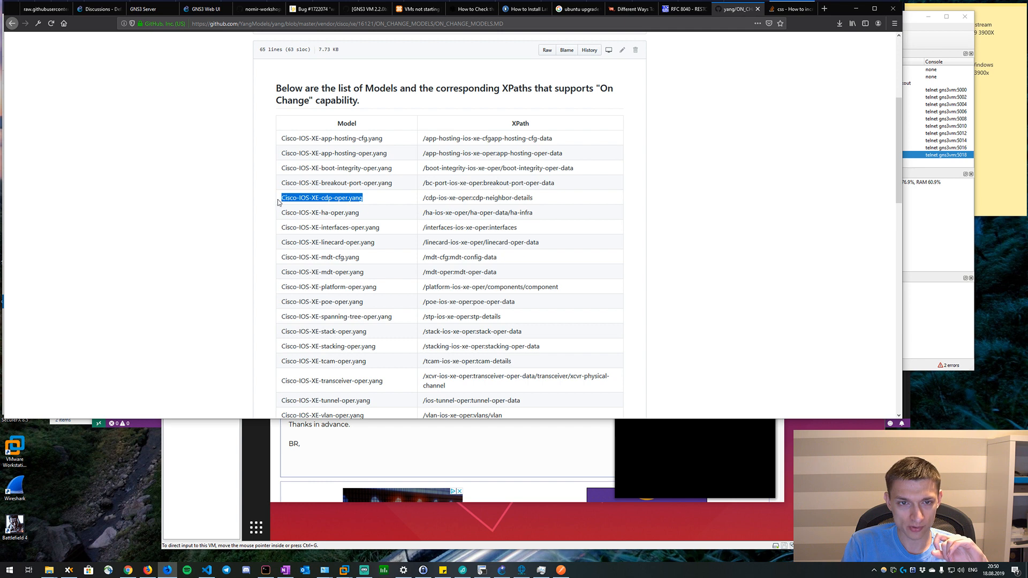
scroll(352, 165, down, 1)
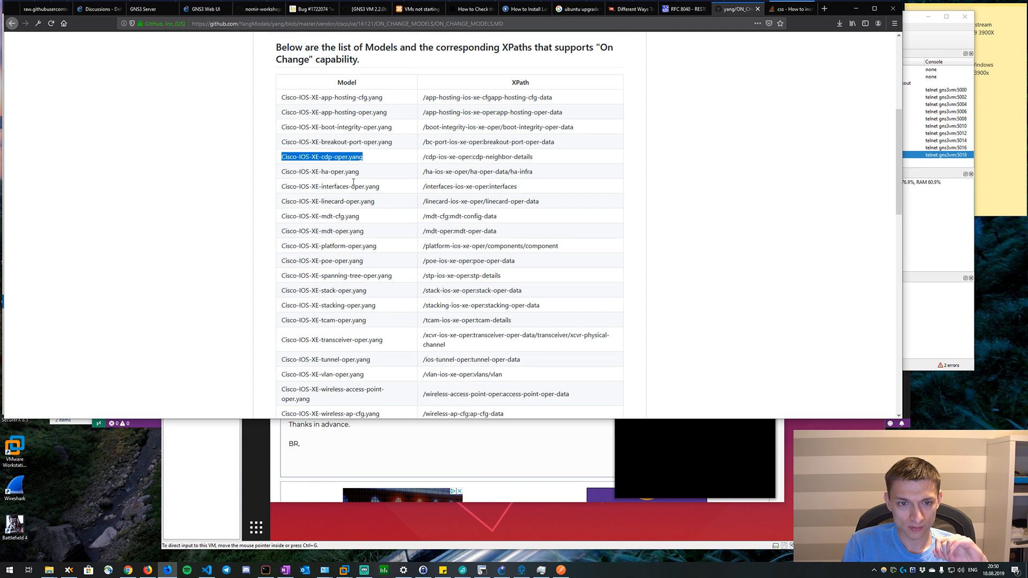
triple_click(378, 277)
click(378, 276)
scroll(353, 231, down, 2)
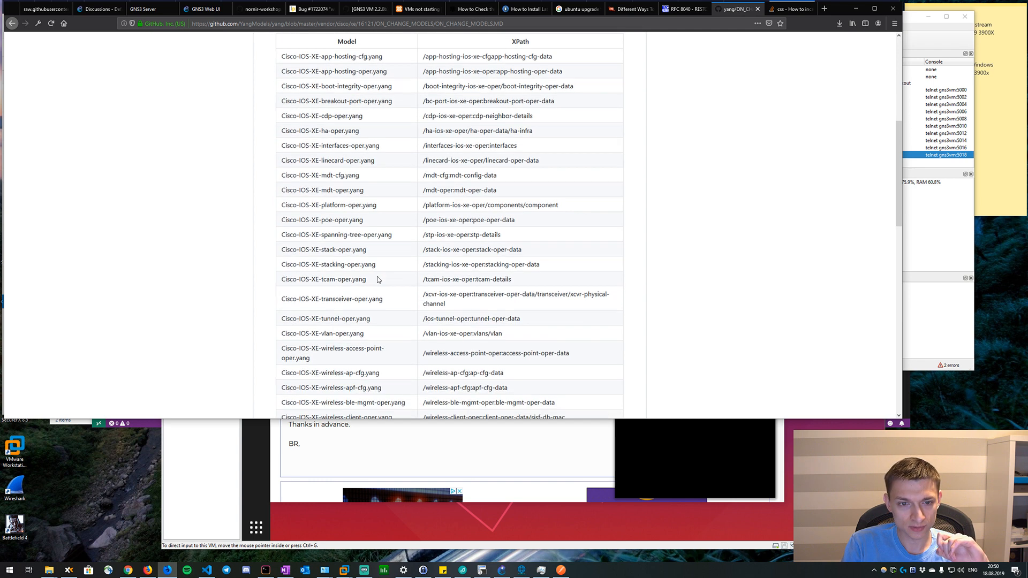
triple_click(349, 221)
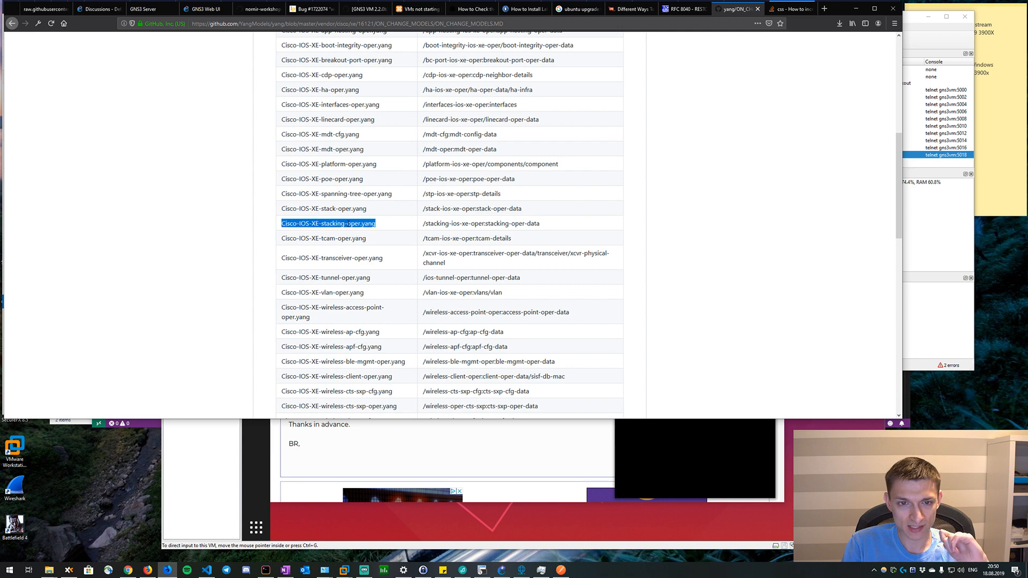
scroll(350, 251, down, 1)
triple_click(348, 254)
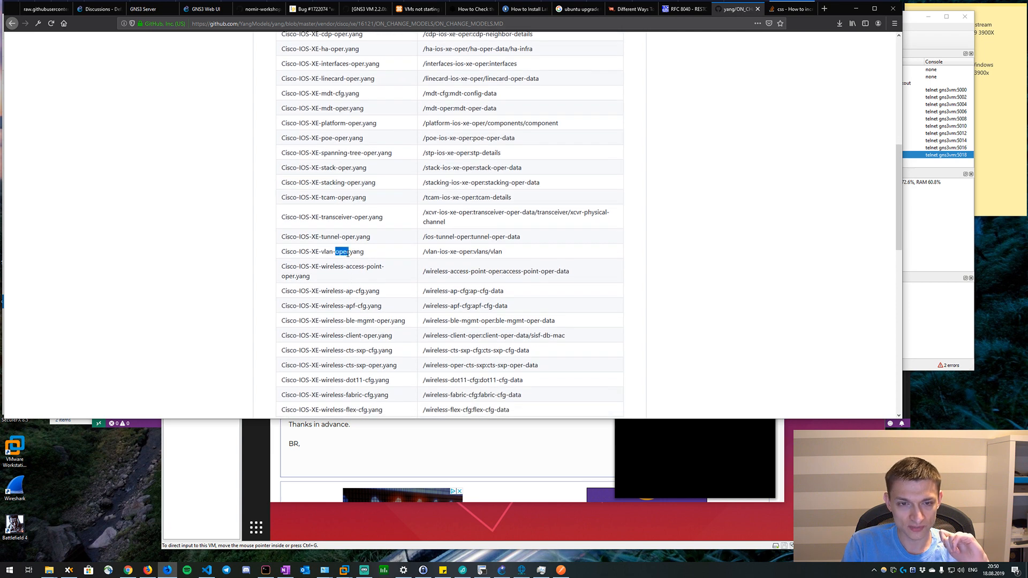
Review the model table again, from the app-hosting entries through the wireless models and their XPaths.
scroll(496, 255, up, 4)
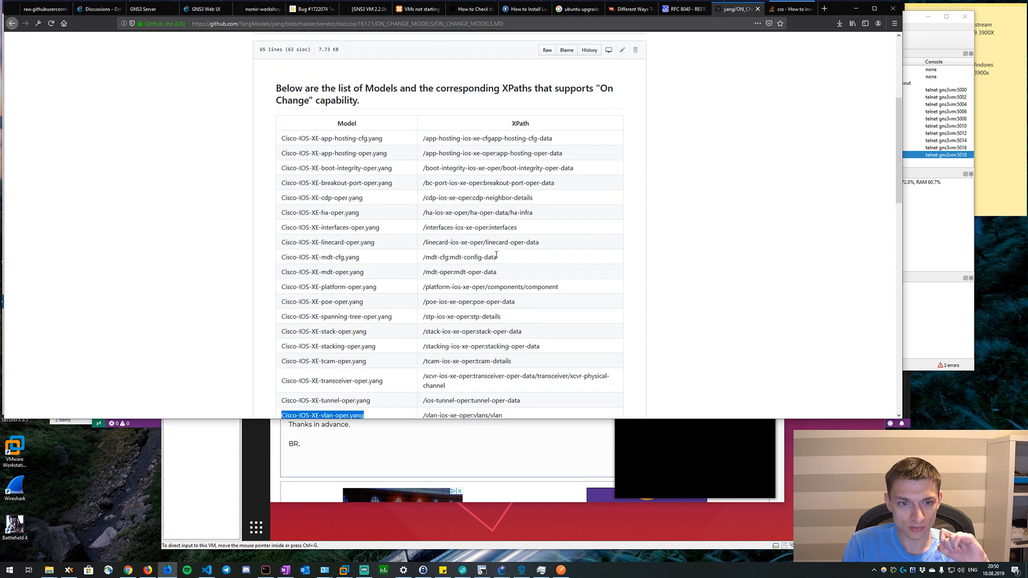
scroll(339, 240, down, 1)
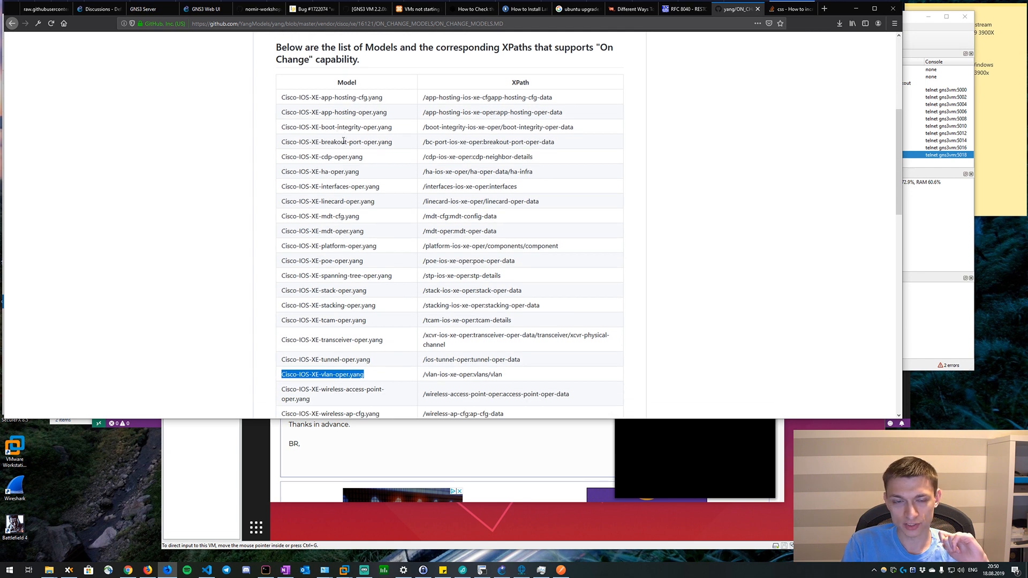
scroll(405, 205, down, 20)
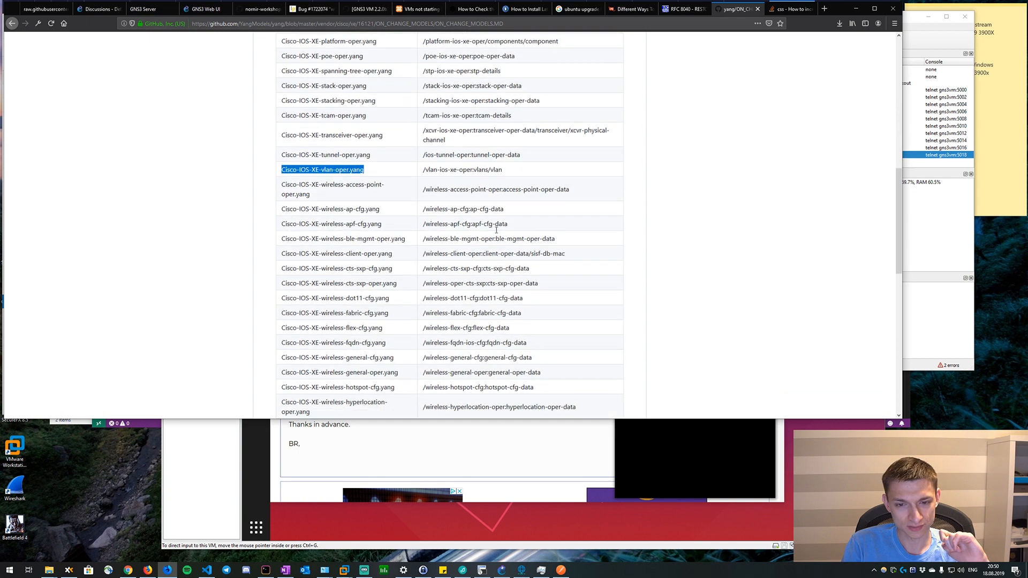
scroll(470, 222, up, 18)
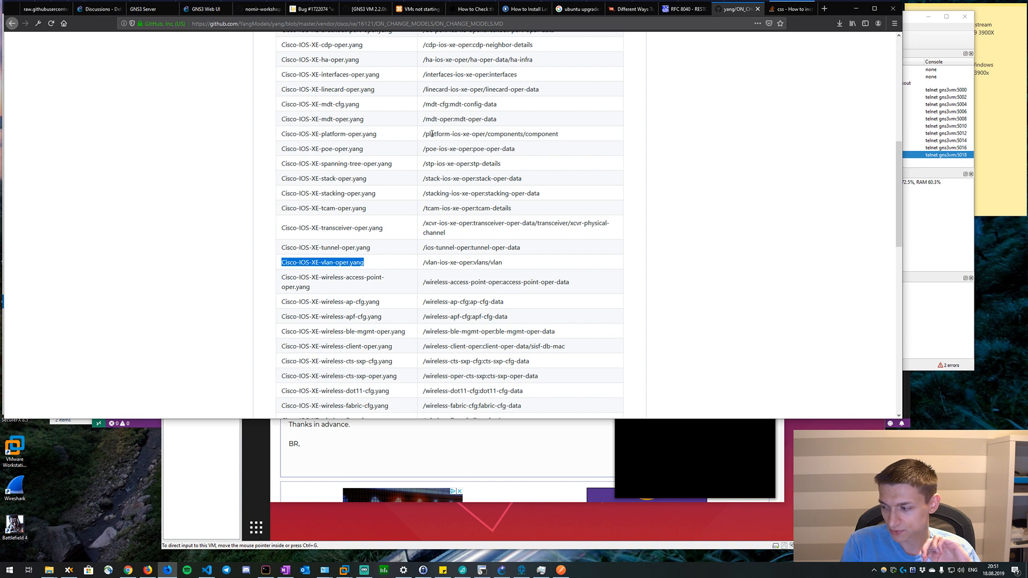
Leave ON_CHANGE_MODELS.MD and return to the listing of folder 16121 in the YangModels repository.
scroll(456, 145, up, 3)
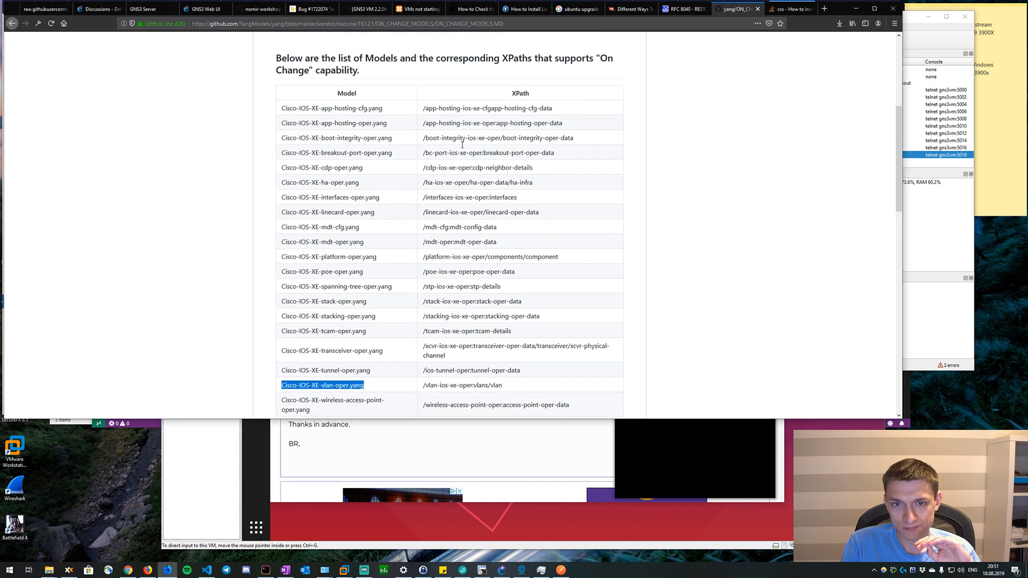
drag(281, 140, 286, 140)
scroll(548, 147, up, 4)
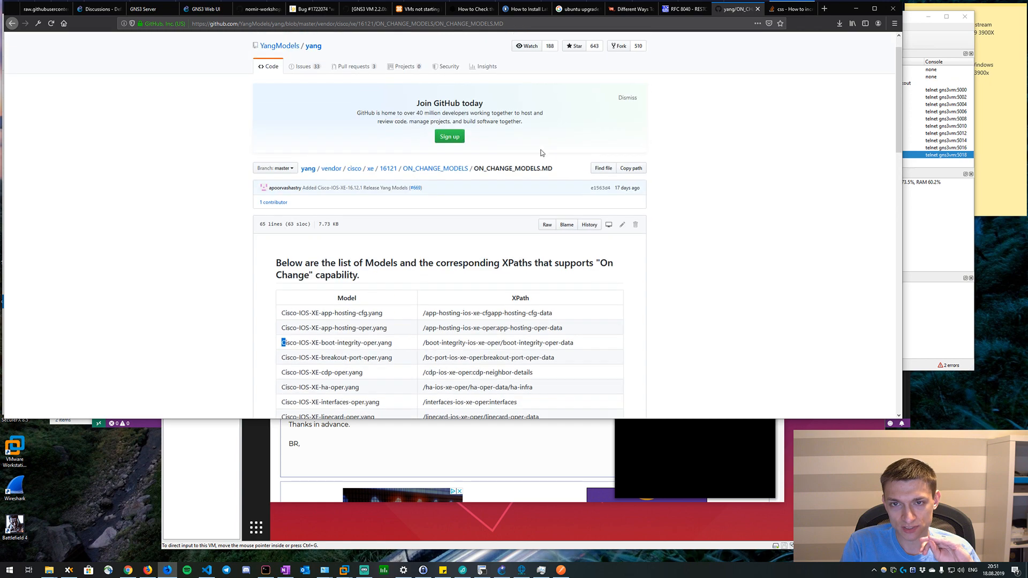
key(alt+Left)
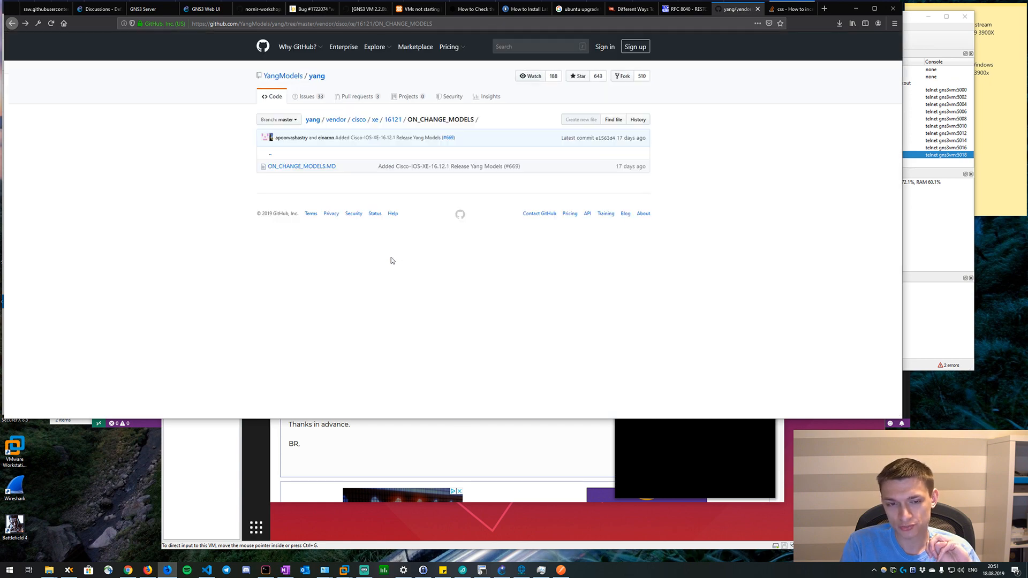
click(391, 121)
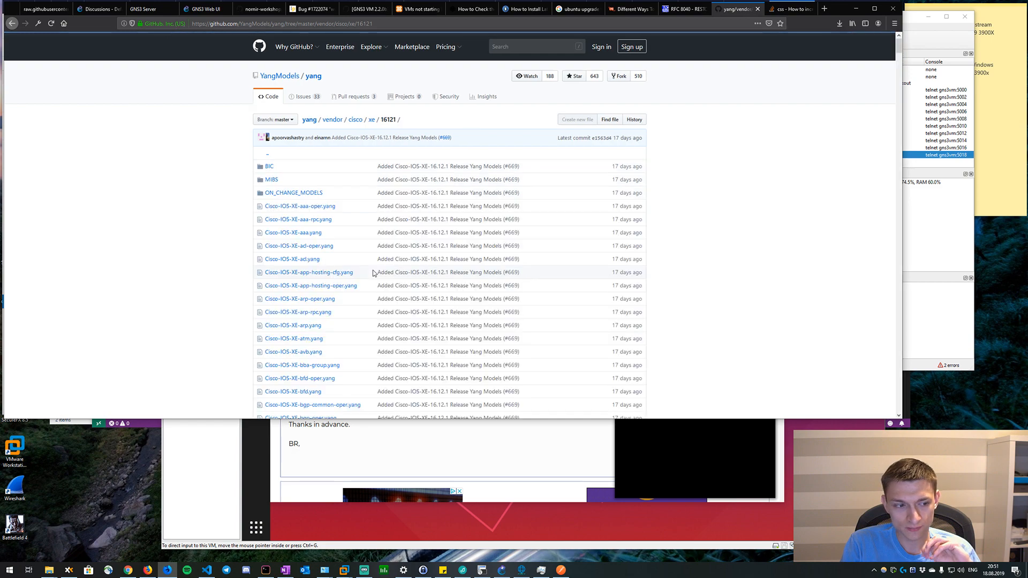
Search the listing of folder 16121 for "openconfig".
scroll(373, 273, down, 3)
scroll(374, 272, down, 20)
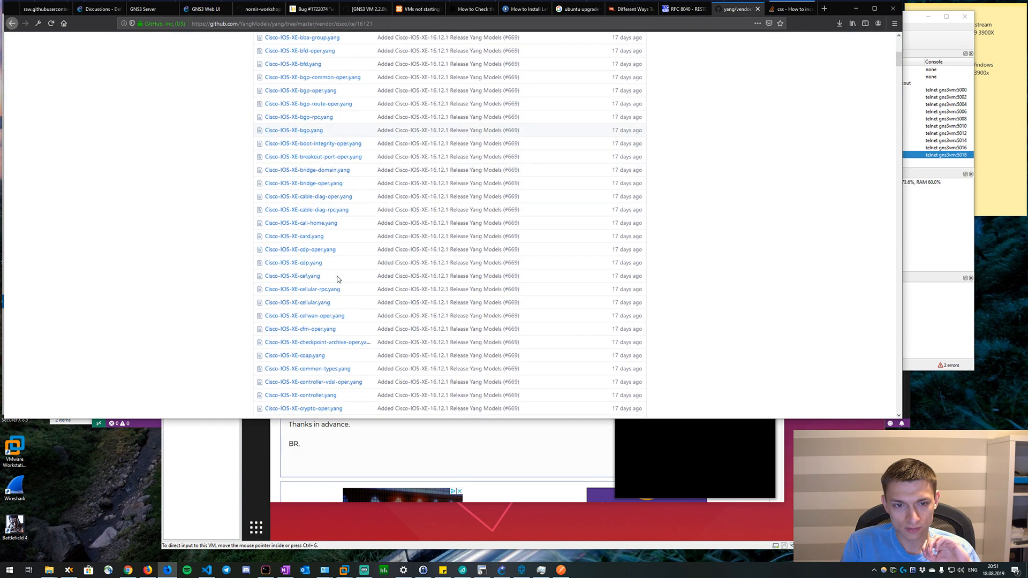
key(ctrl+f)
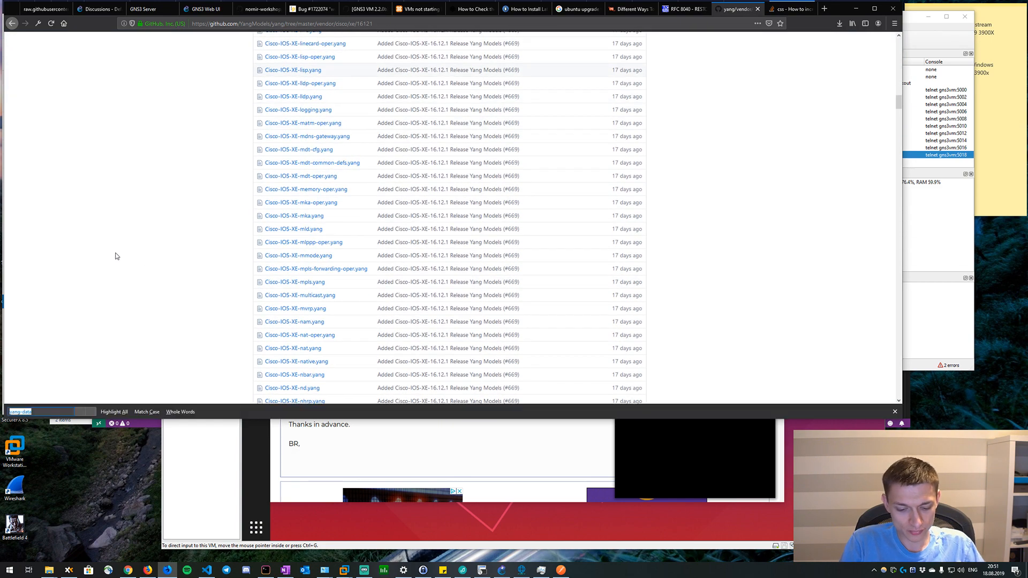
text(openconfi)
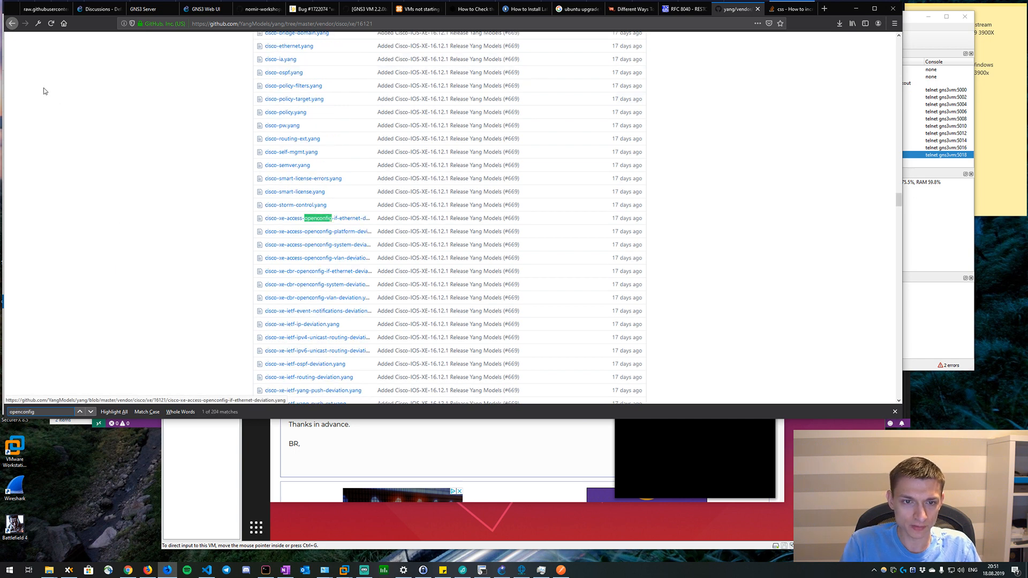
text(g)
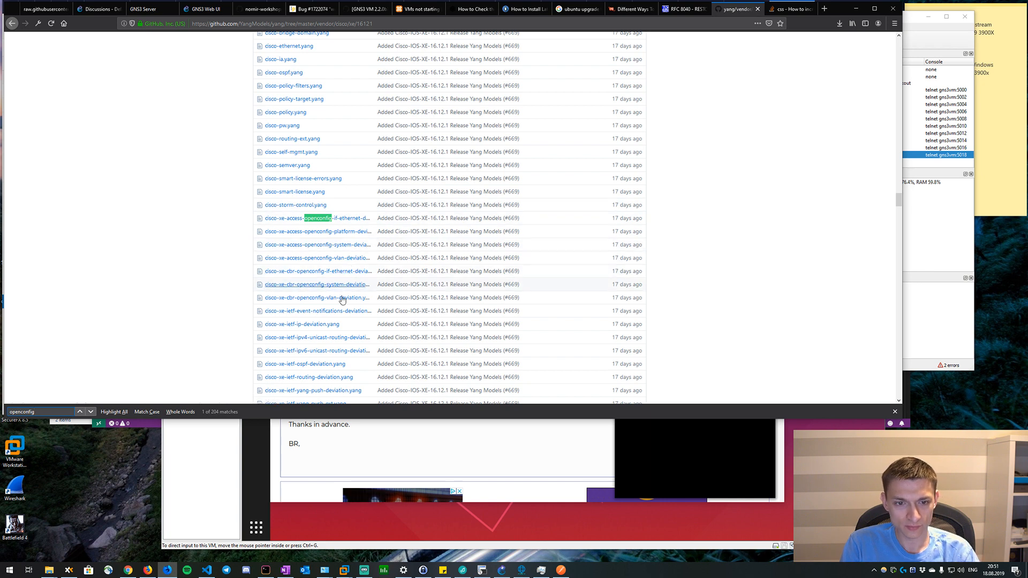
Go through the openconfig matches one after another, from the cisco-xe-access models to cisco-xe-openconfig-openflow-deviation.
key(Return)
key(Return)
key(Return)
key(Return)
key(Return)
key(Return)
key(Return)
key(Return)
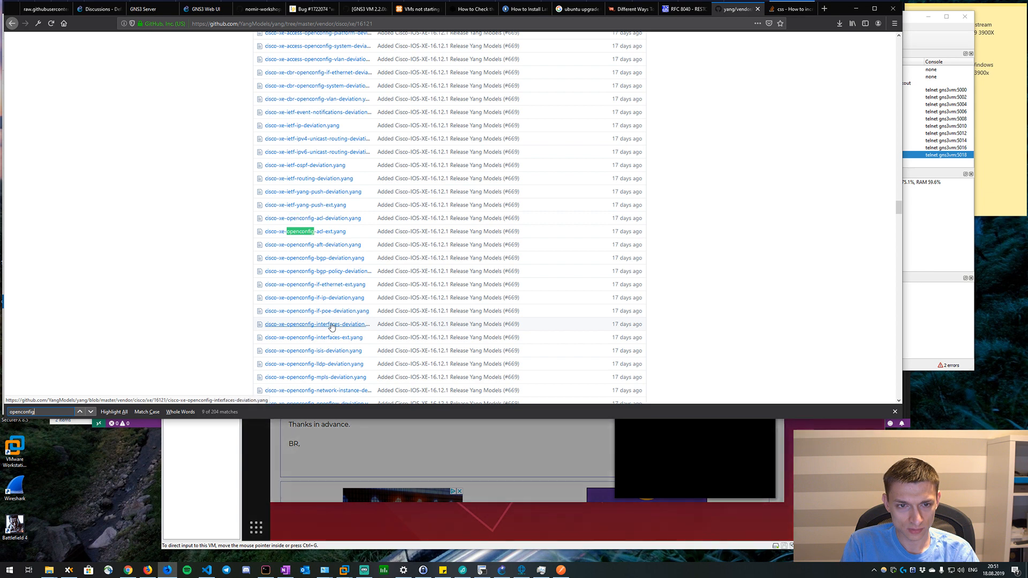
key(Return)
key(Return)
key(Return)
key(Return)
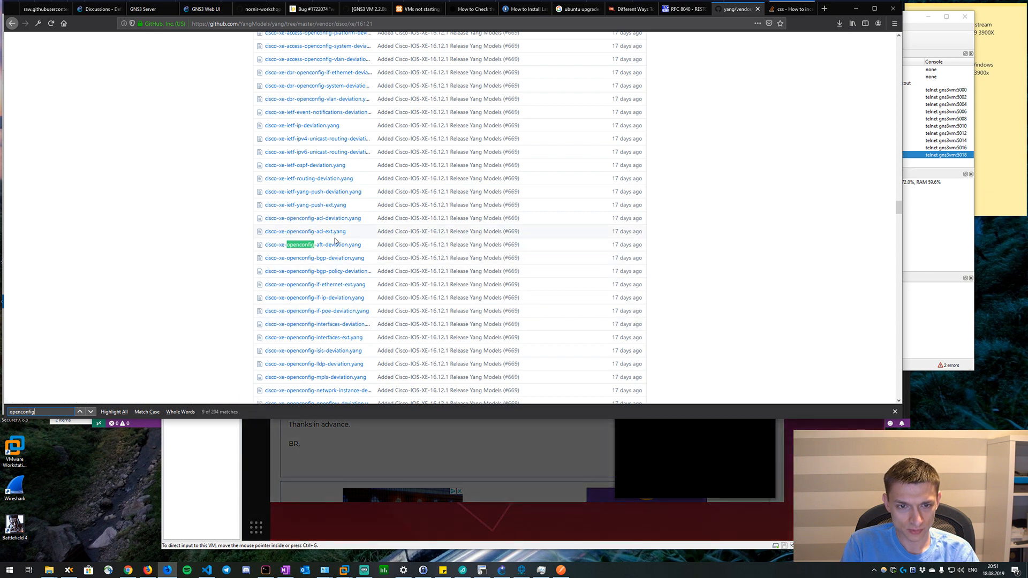
key(Return)
key(Return)
key(Return)
key(Return)
key(Return)
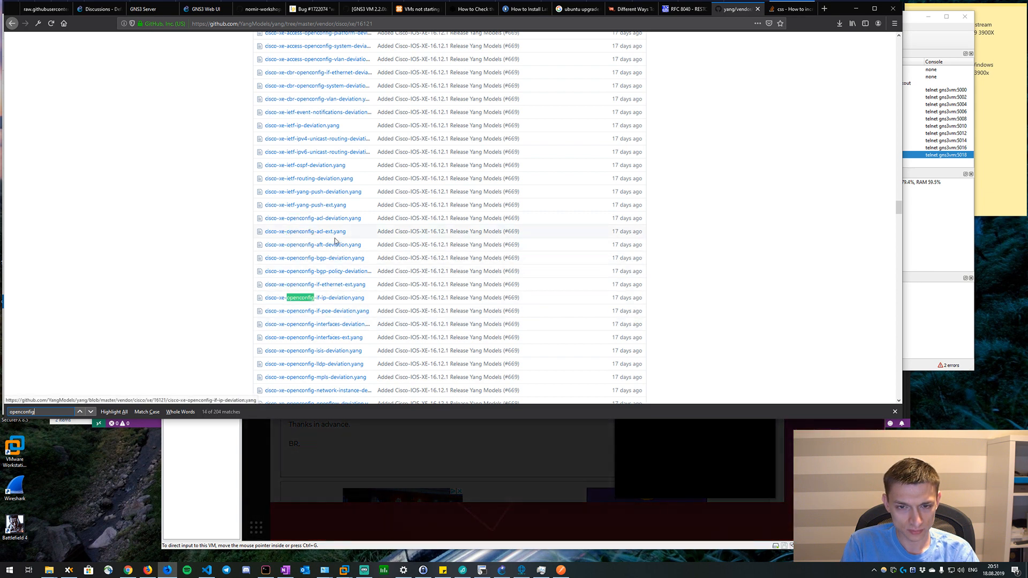
key(Return)
key(Return)
key(Return)
key(Return)
key(Return)
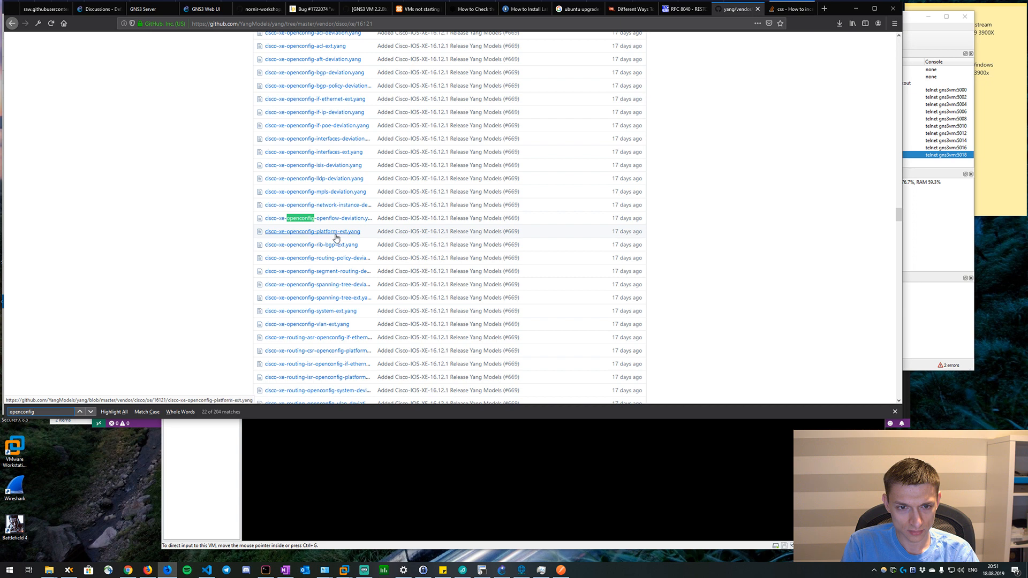
Open cisco-xe-openconfig-interfaces-deviation.yang from folder 16121 and read its namespace, imports and prefixes.
scroll(335, 236, up, 1)
scroll(336, 236, up, 2)
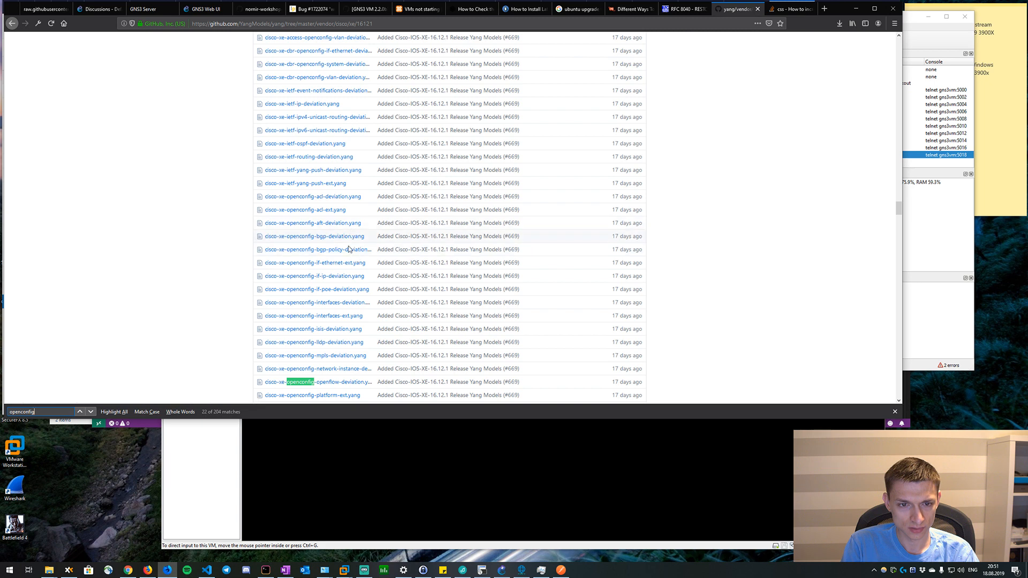
click(349, 304)
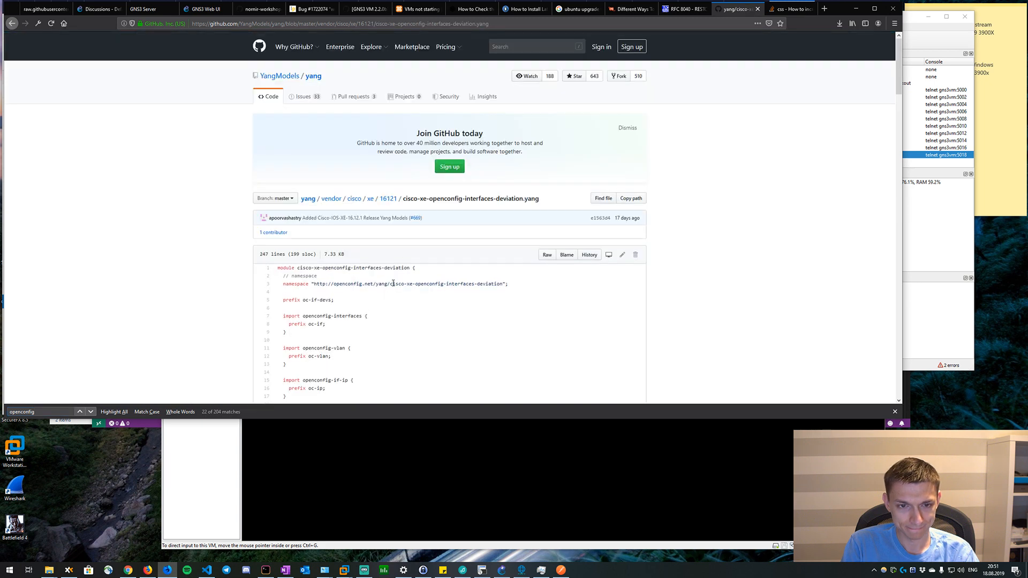
scroll(393, 284, down, 1)
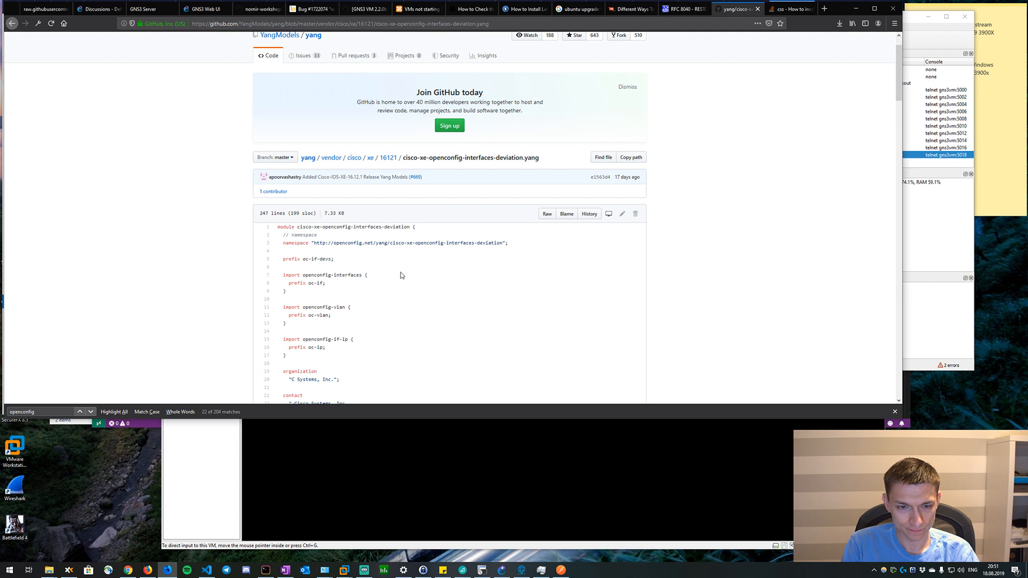
scroll(400, 272, down, 2)
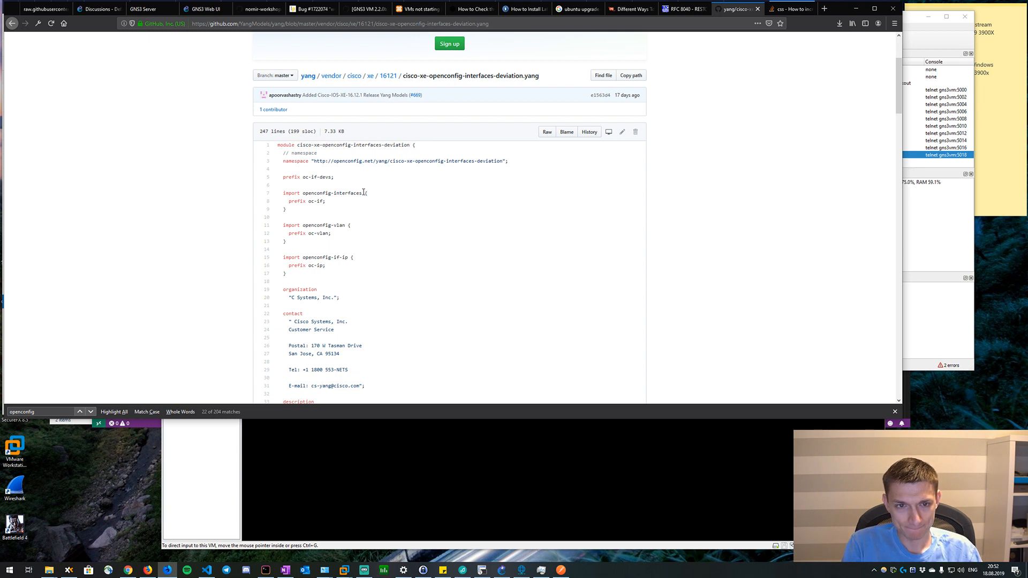
key(alt+Tab)
key(alt+Tab)
click(560, 571)
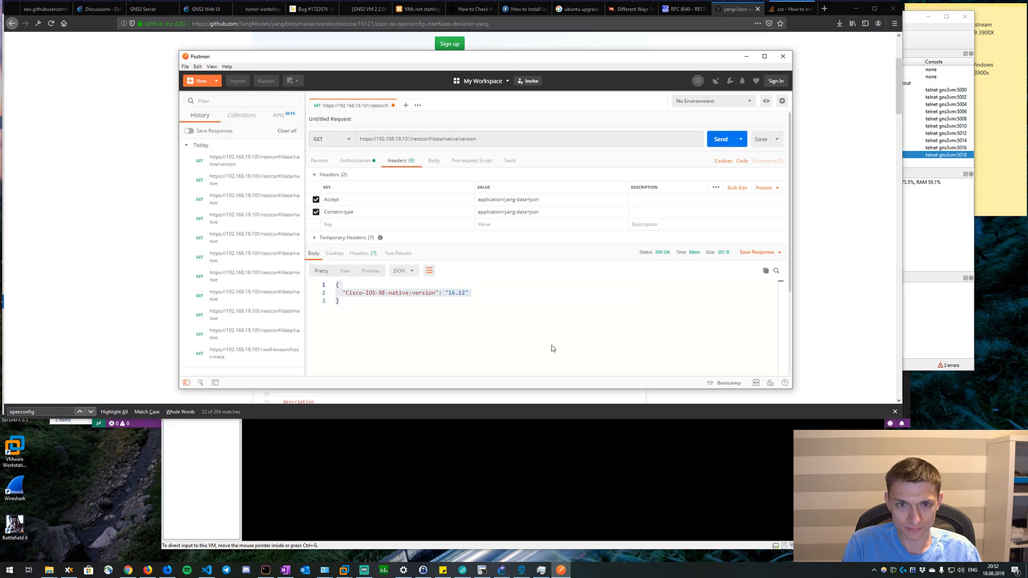
click(480, 139)
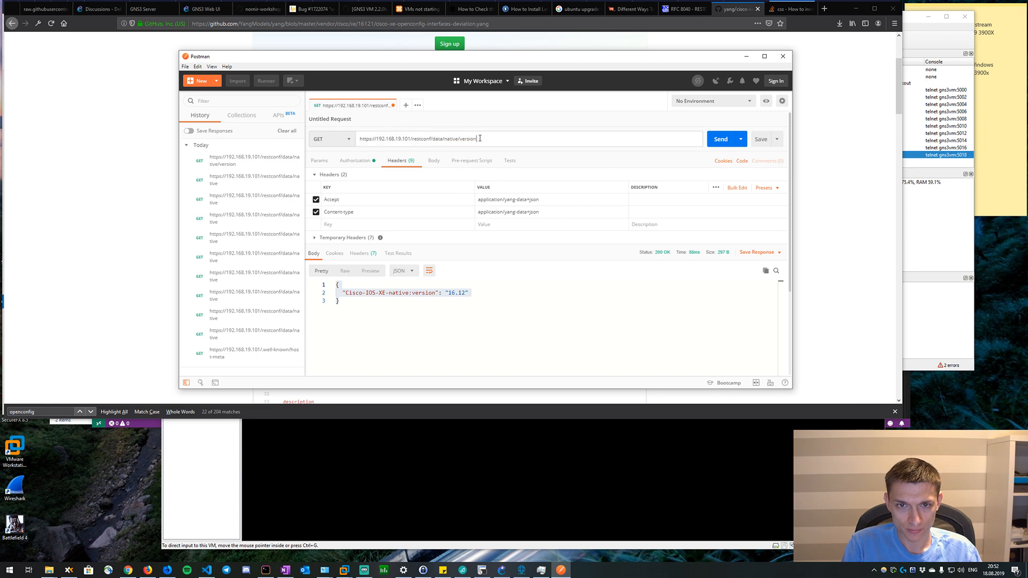
drag(480, 139, 444, 139)
key(BackSpace)
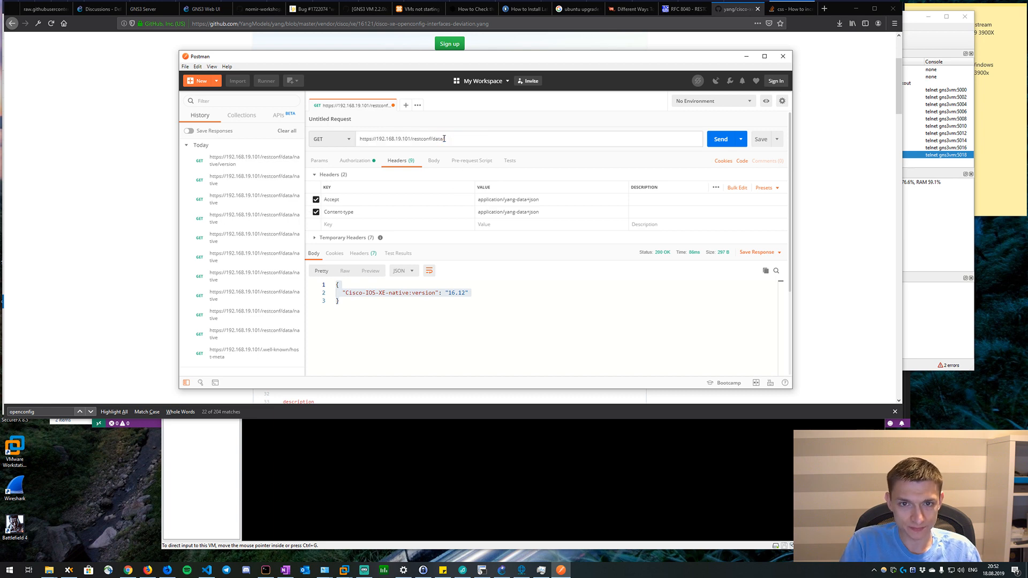
text(interfaces)
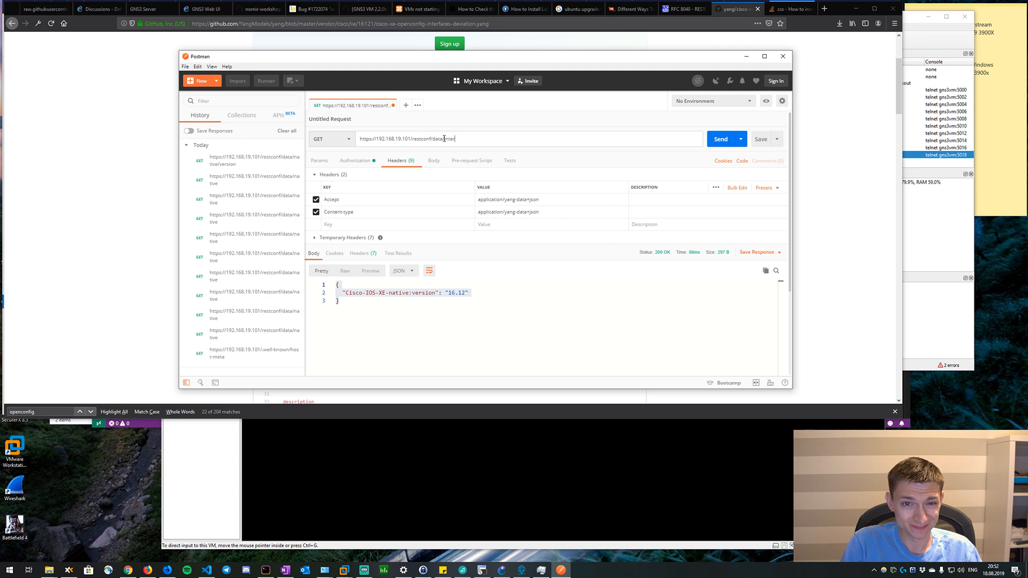
click(721, 140)
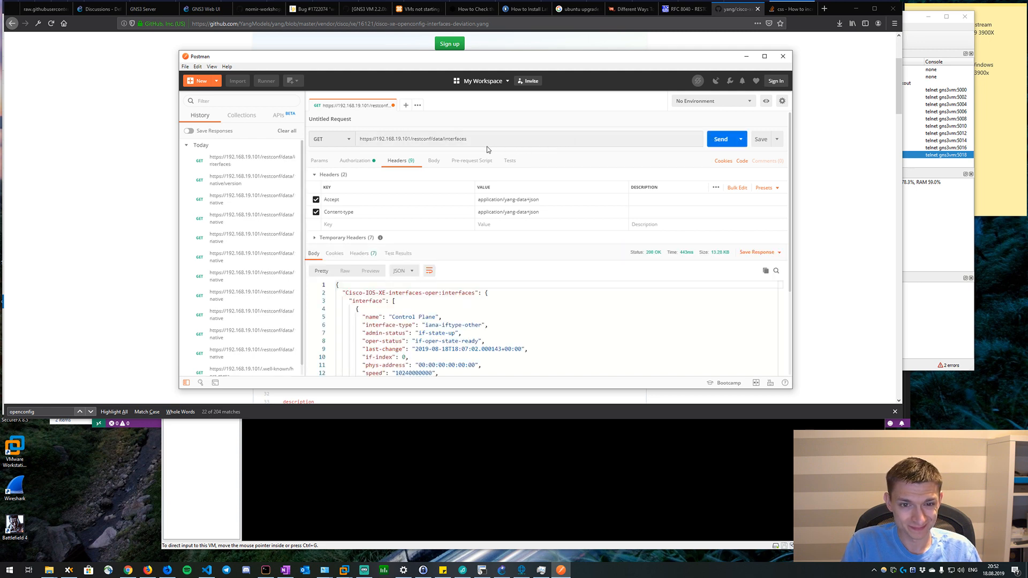
click(419, 304)
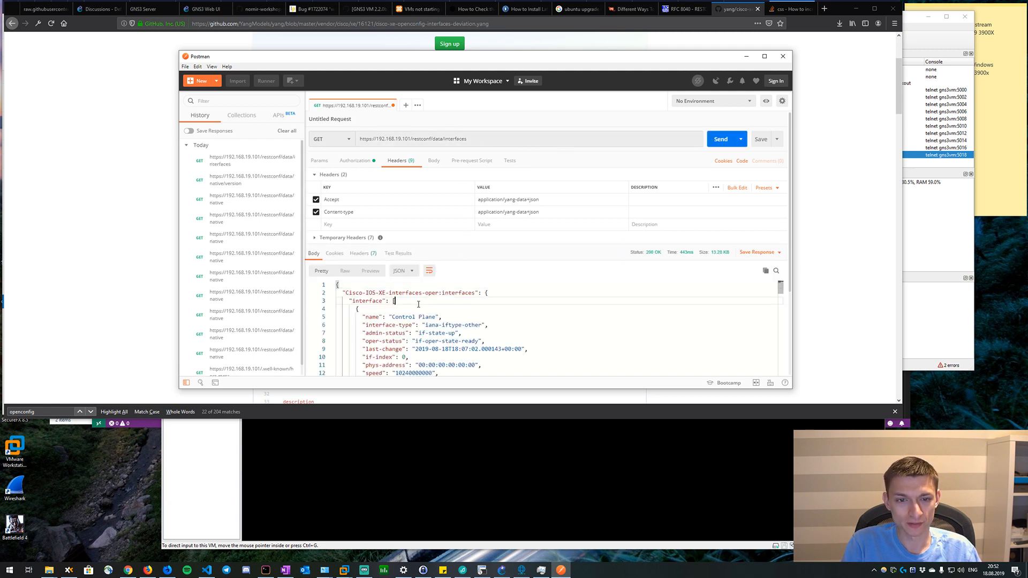
scroll(419, 304, down, 2)
scroll(419, 304, up, 2)
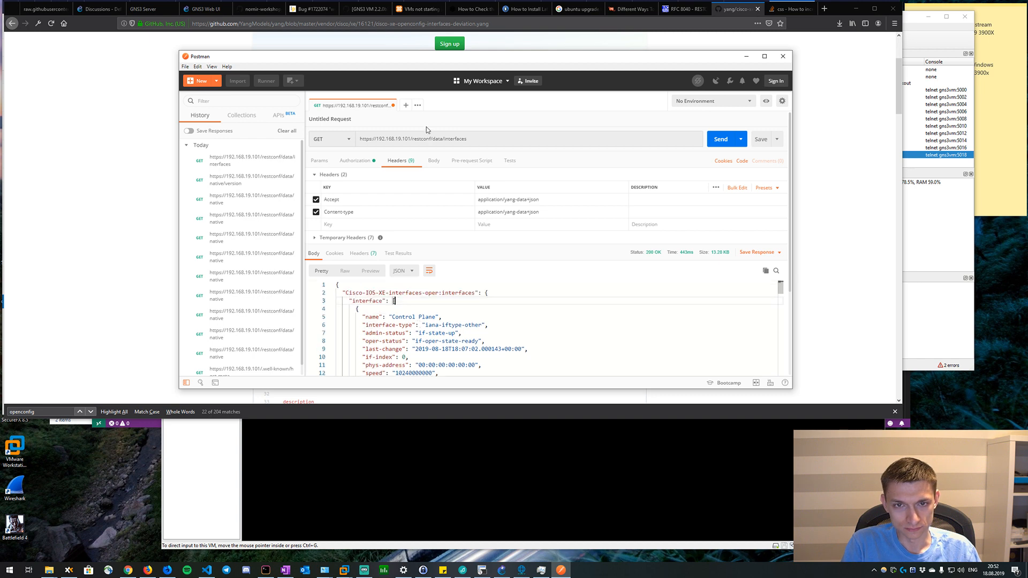
click(444, 140)
text(oc-if:)
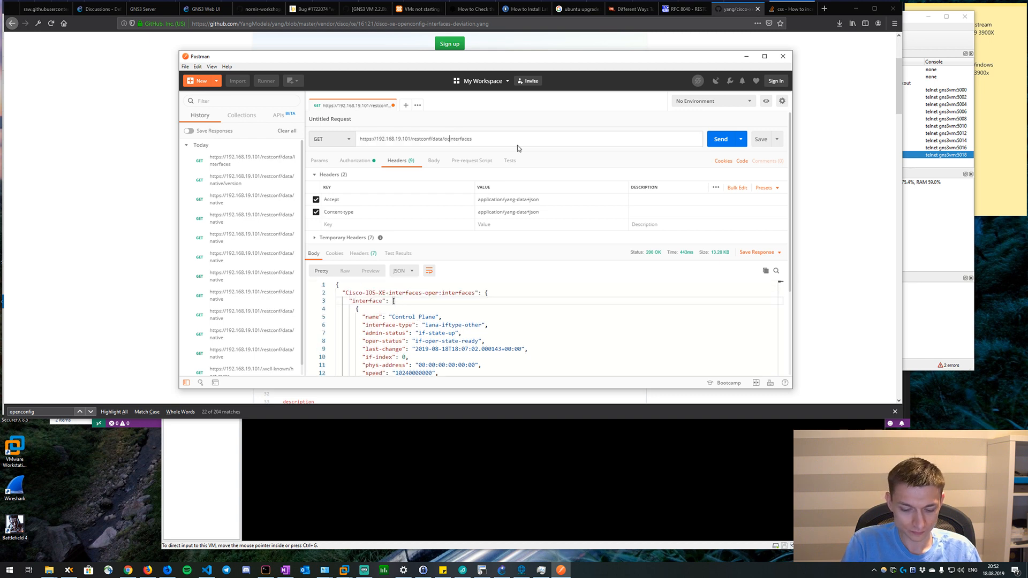
click(721, 139)
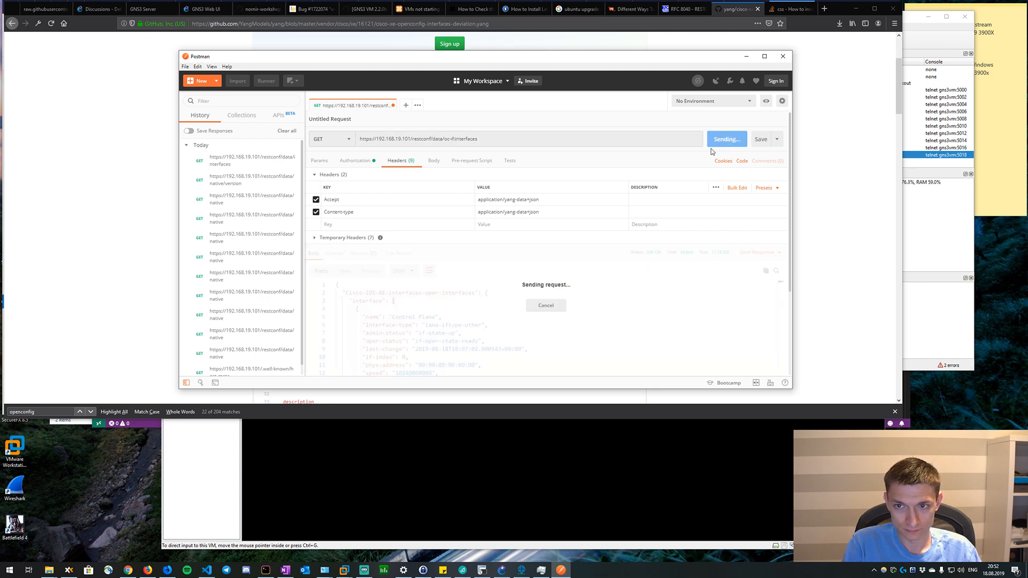
Switch back to the browser, read the imports and oc-if deviation paths in the YANG file, and check the Postman response against them.
click(98, 177)
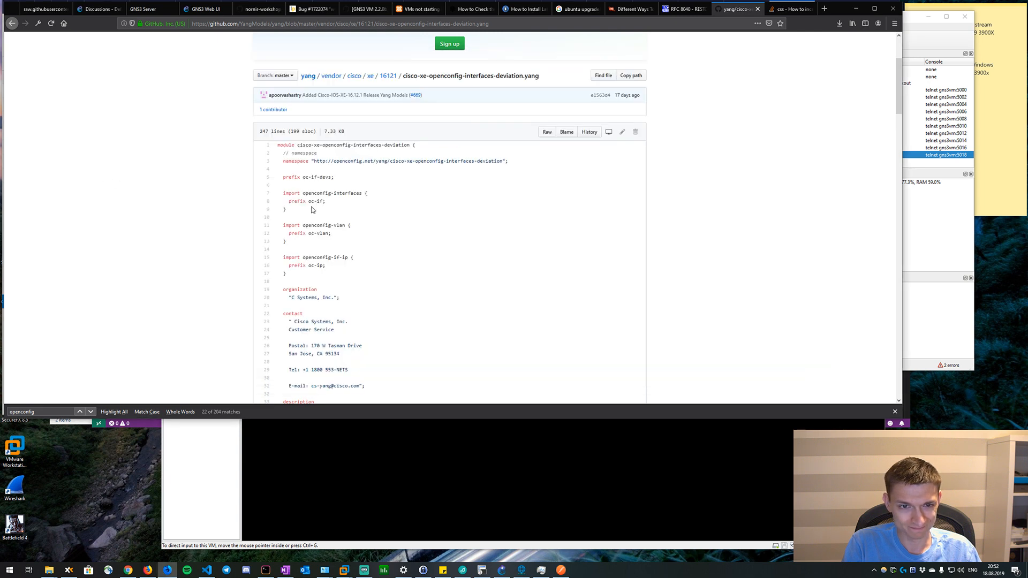
scroll(425, 231, down, 2)
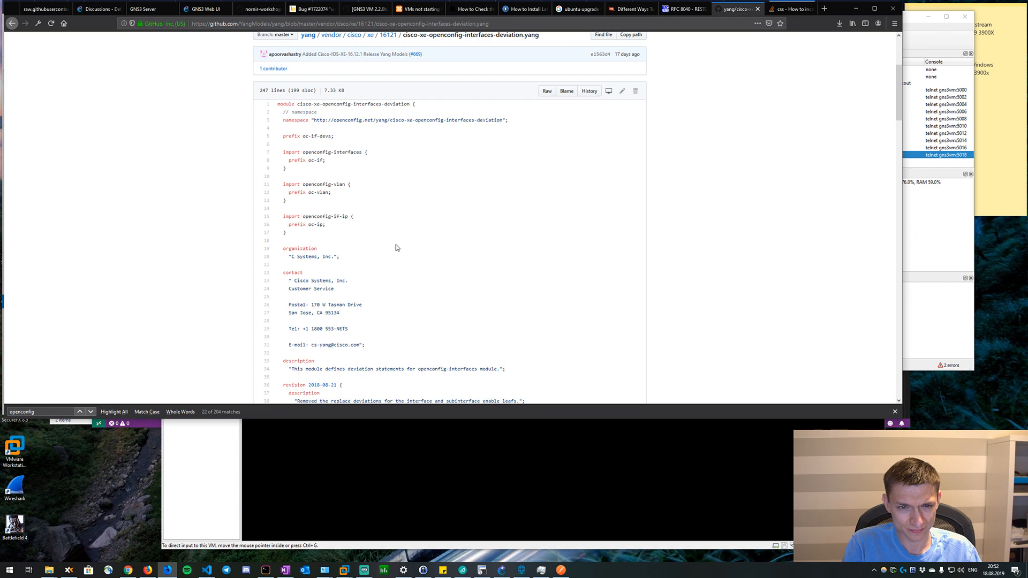
scroll(393, 250, down, 12)
scroll(393, 254, down, 5)
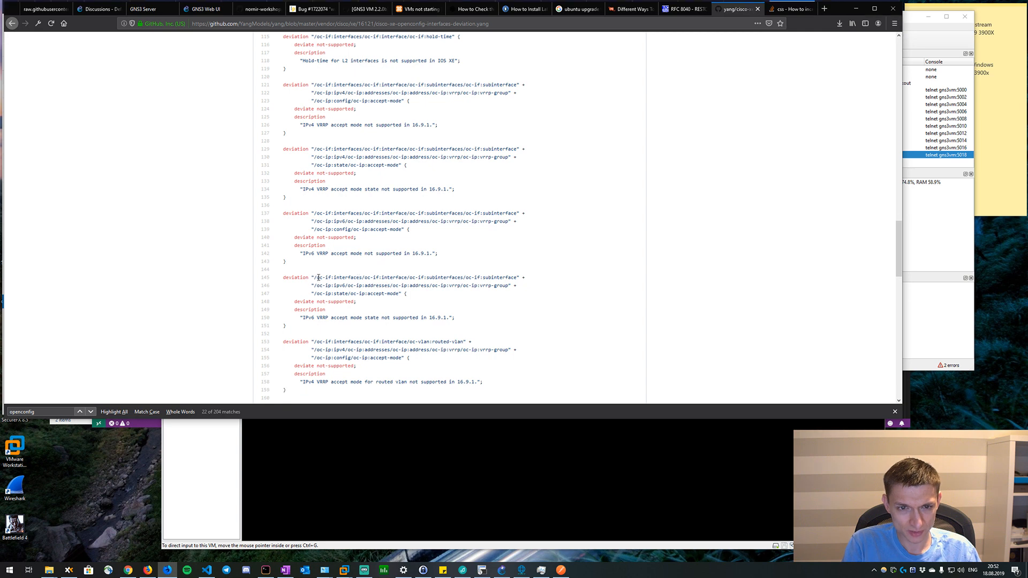
key(alt+Tab)
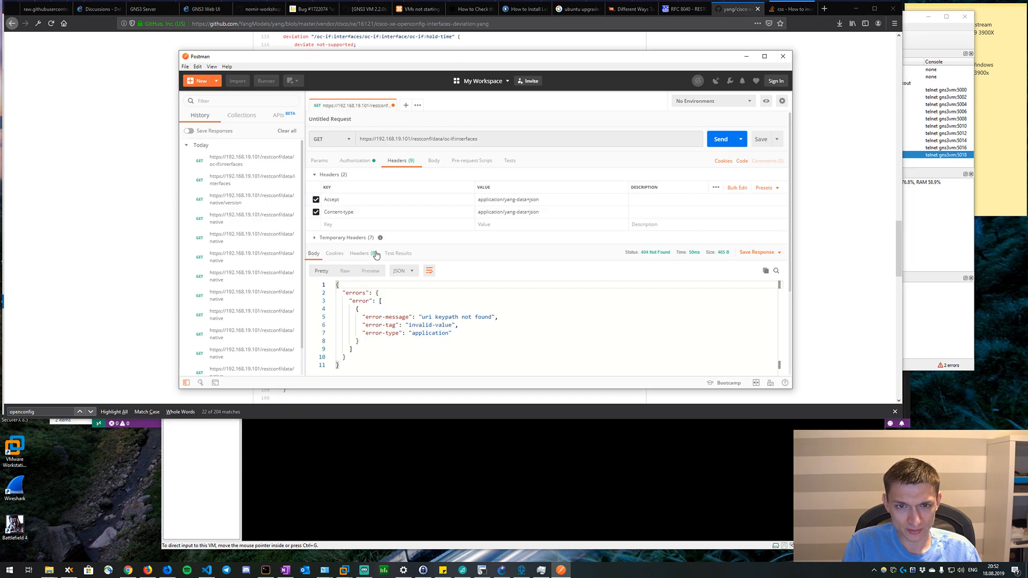
key(alt+Tab)
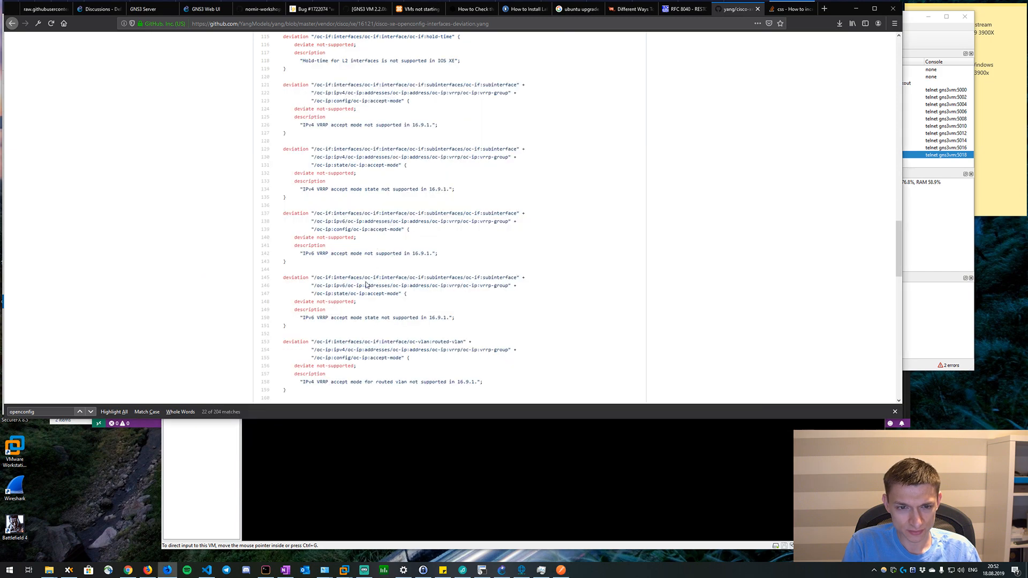
Review the remaining deviation statements in cisco-xe-openconfig-interfaces-deviation.yang through the end of the file and return to its header.
scroll(367, 285, down, 3)
scroll(367, 285, down, 5)
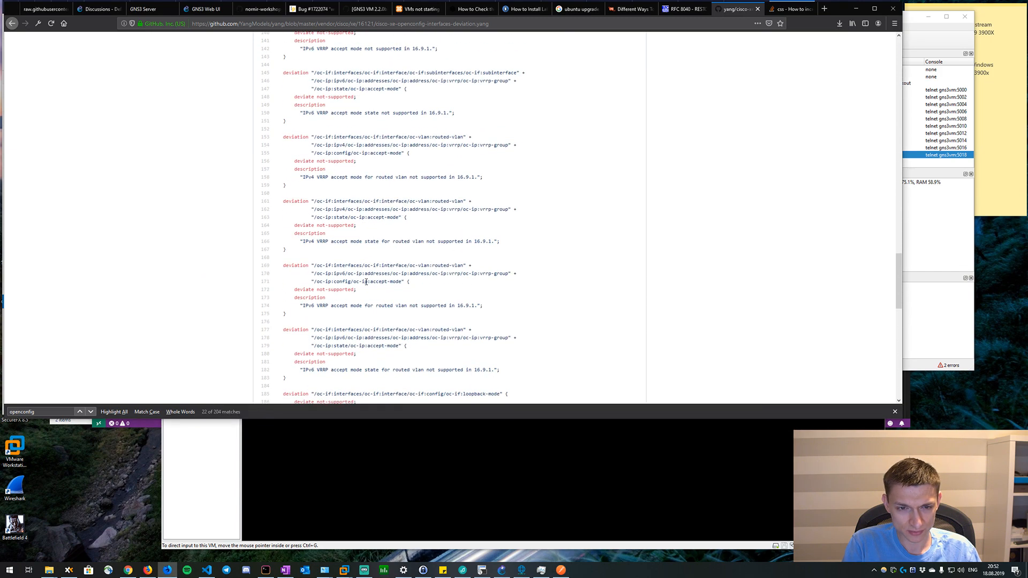
scroll(357, 284, down, 2)
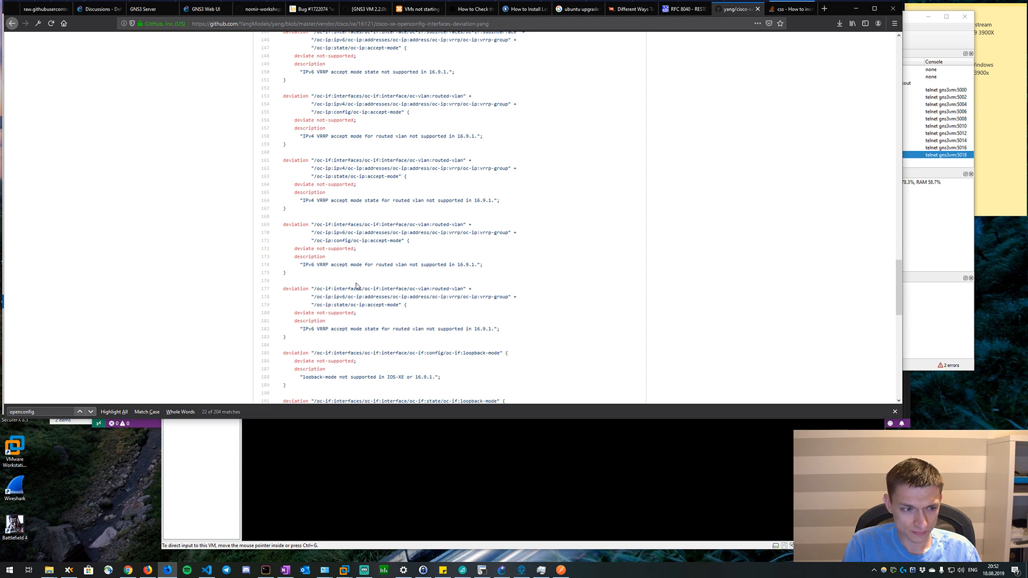
scroll(375, 284, down, 15)
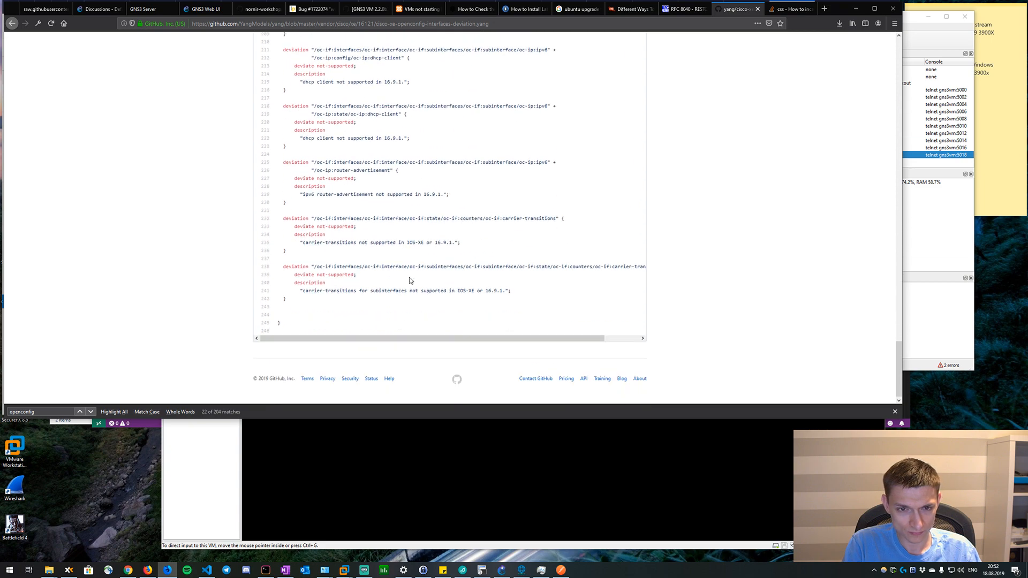
scroll(396, 263, up, 19)
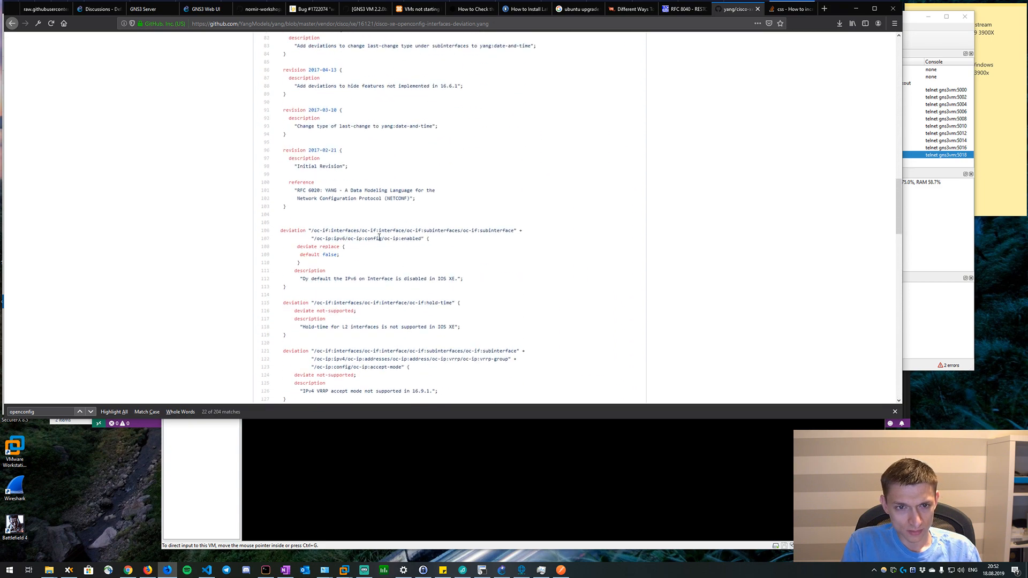
scroll(379, 237, up, 16)
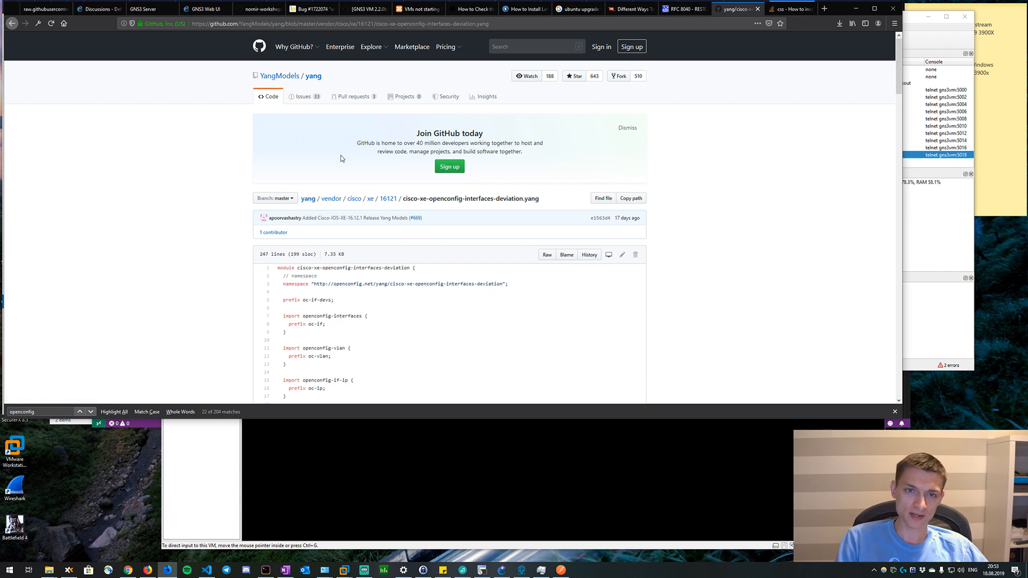
mouse_move(387, 47)
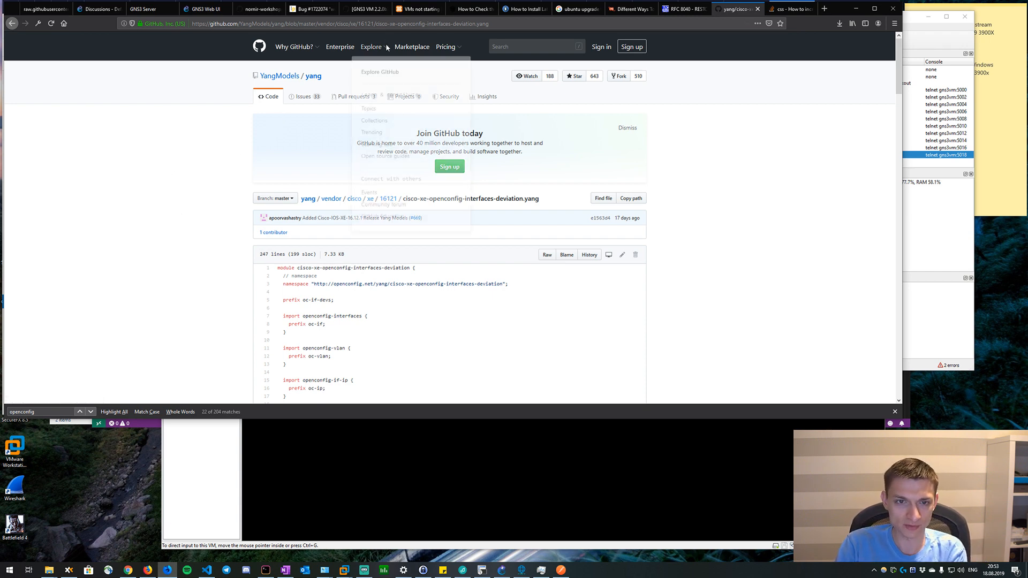
mouse_move(278, 81)
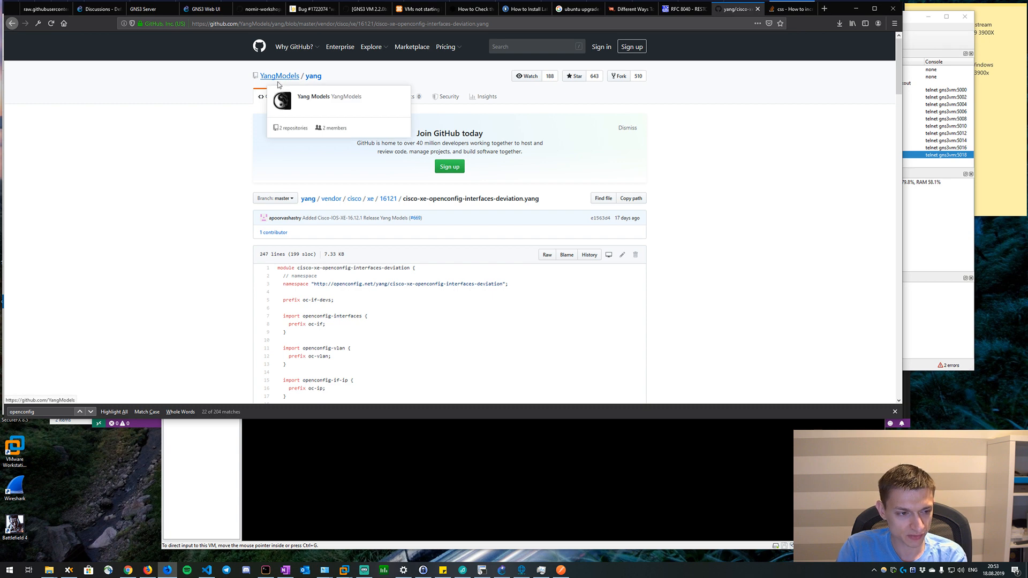
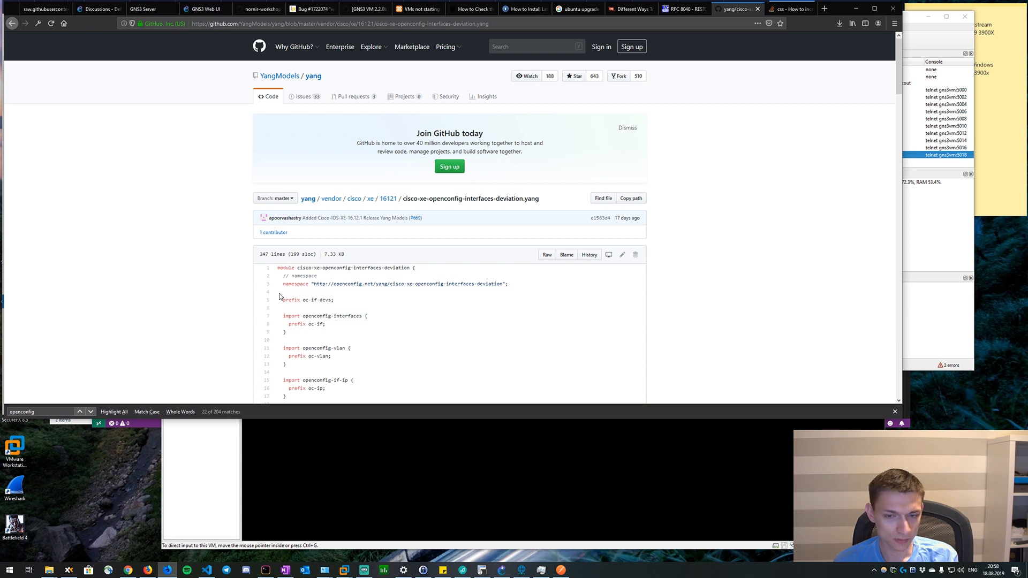
Examine the revision history and the not-supported deviation statements in cisco-xe-openconfig-interfaces-deviation.yang.
click(300, 450)
click(106, 284)
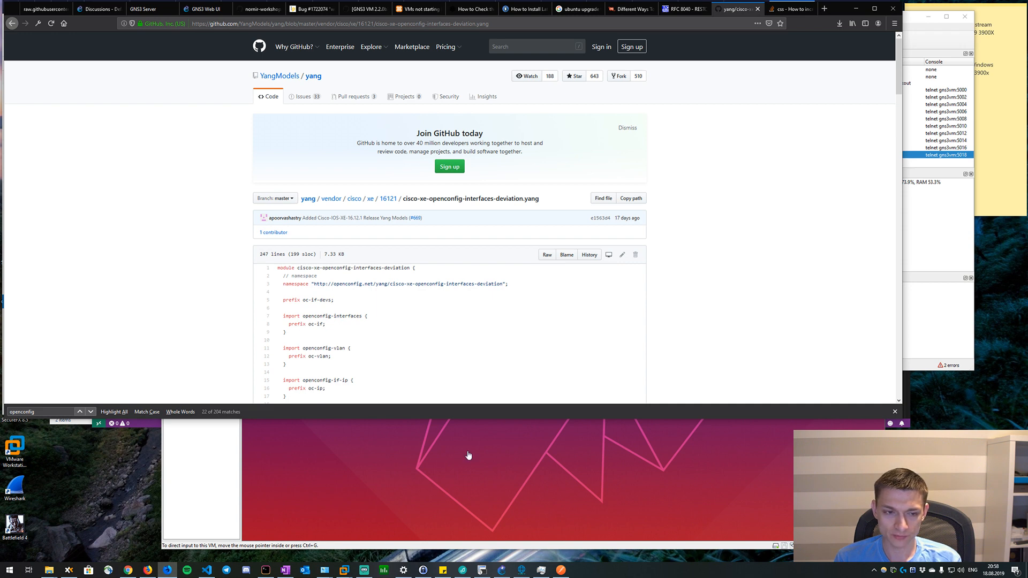
scroll(371, 366, down, 3)
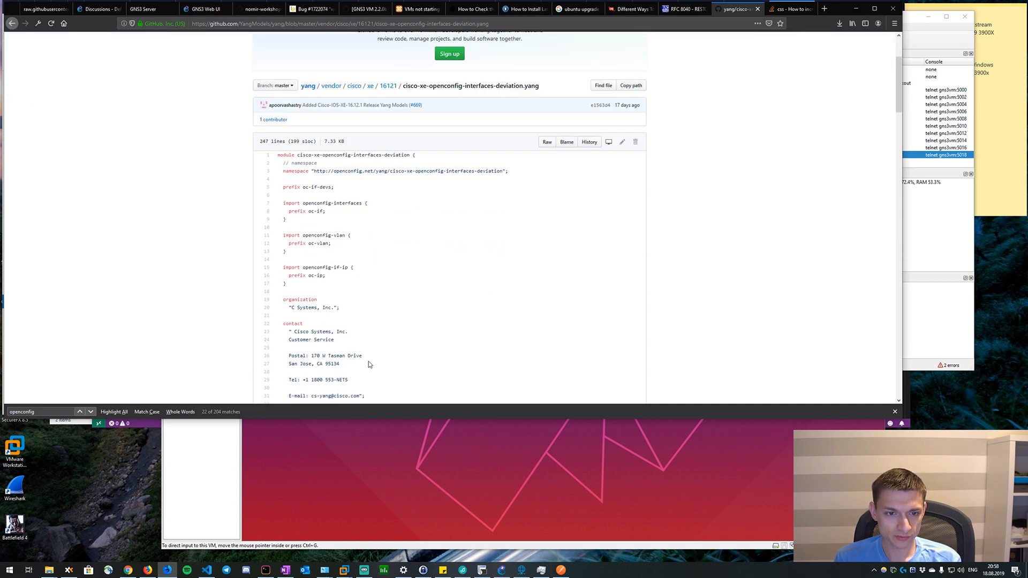
scroll(362, 316, down, 14)
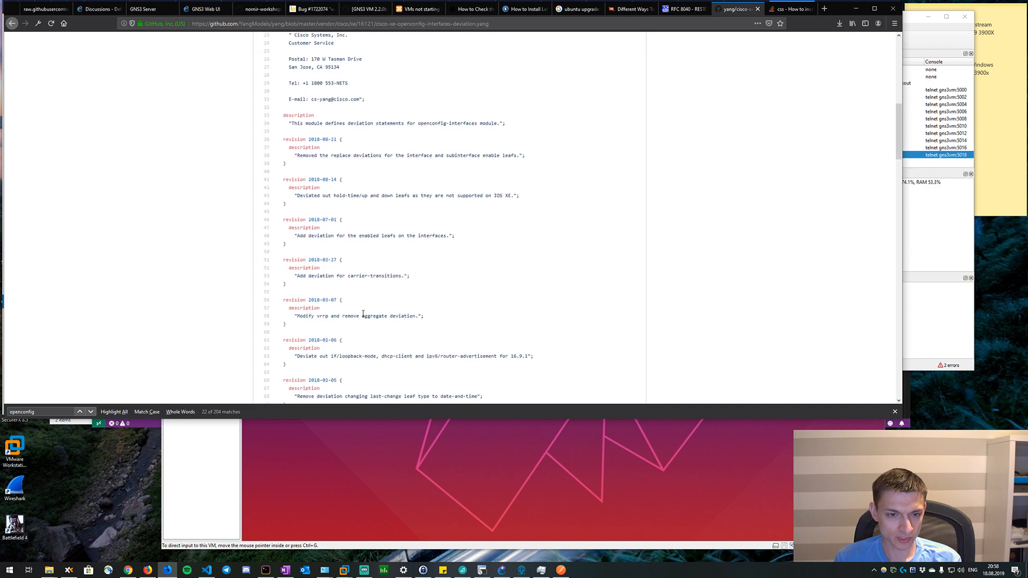
scroll(358, 311, down, 13)
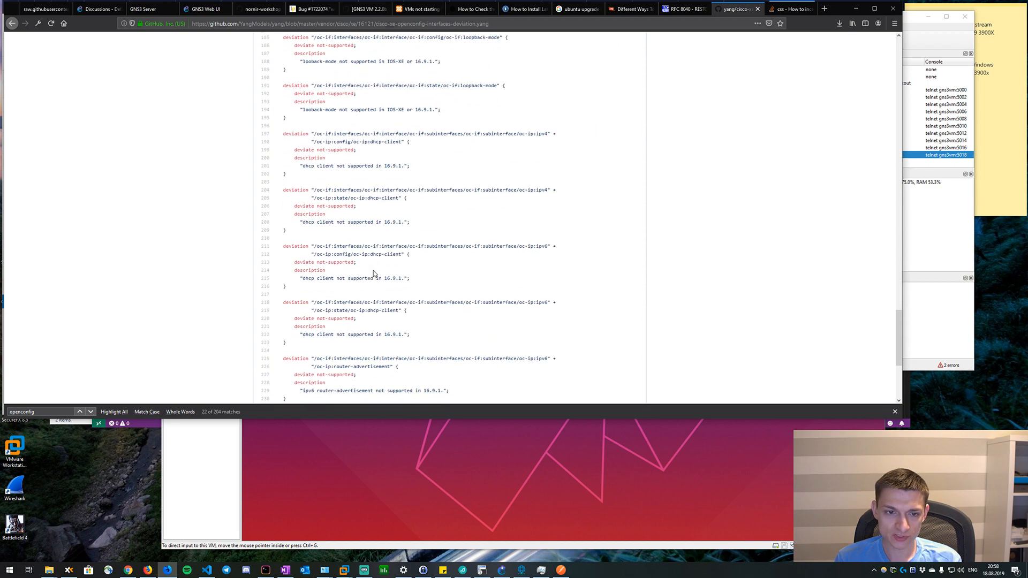
scroll(545, 246, down, 4)
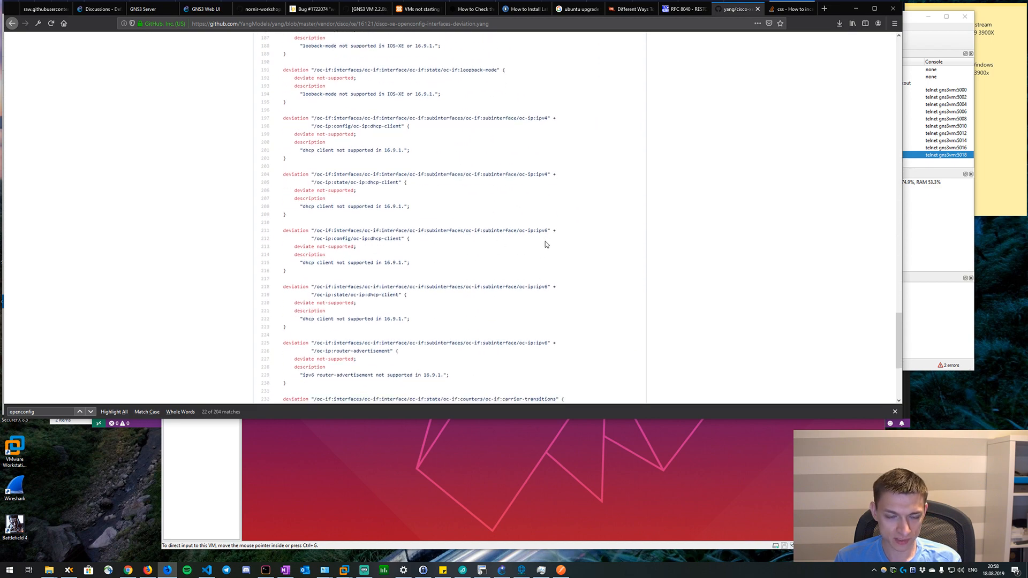
scroll(545, 242, up, 10)
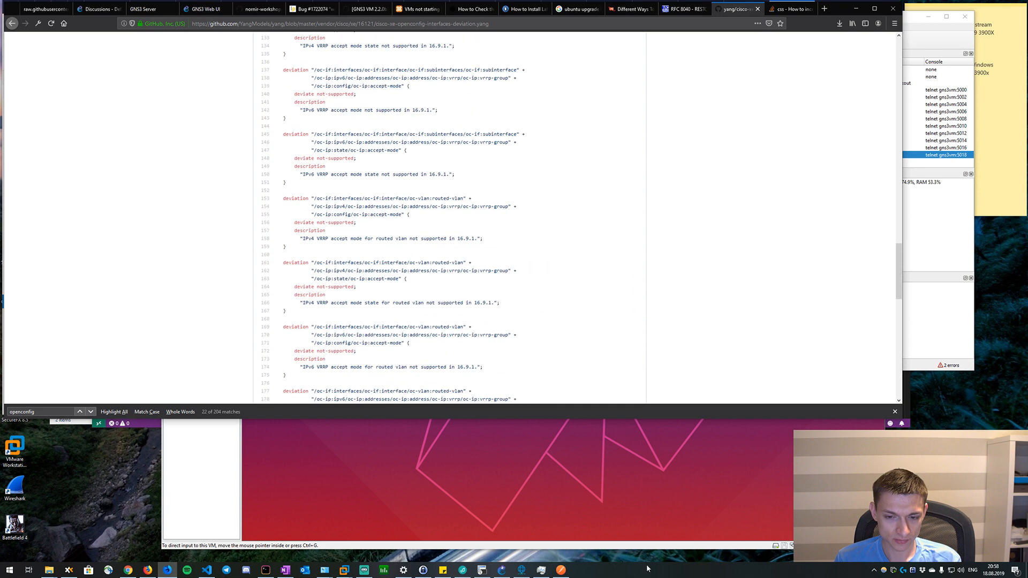
click(559, 573)
drag(493, 140, 443, 141)
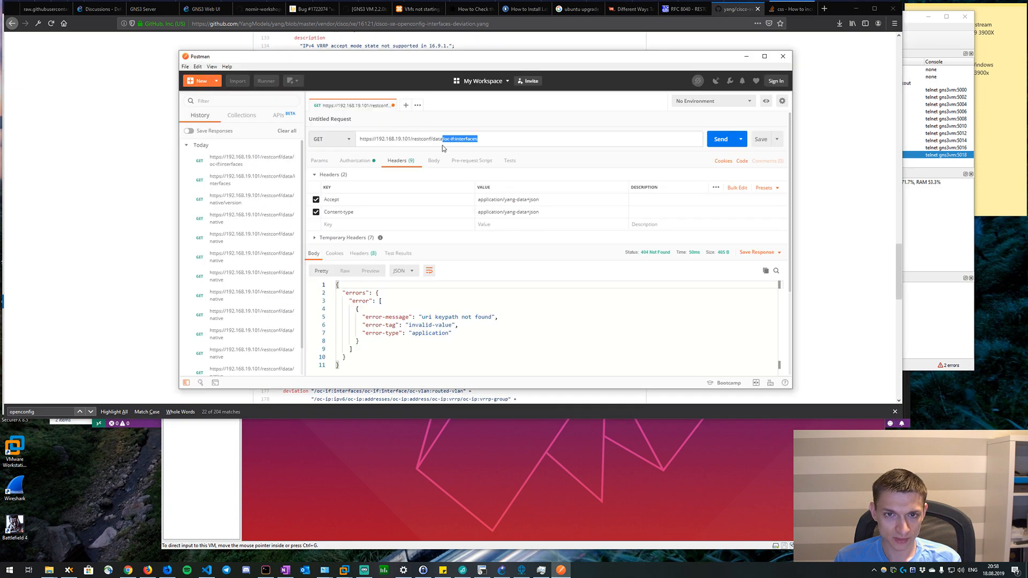
key(BackSpace)
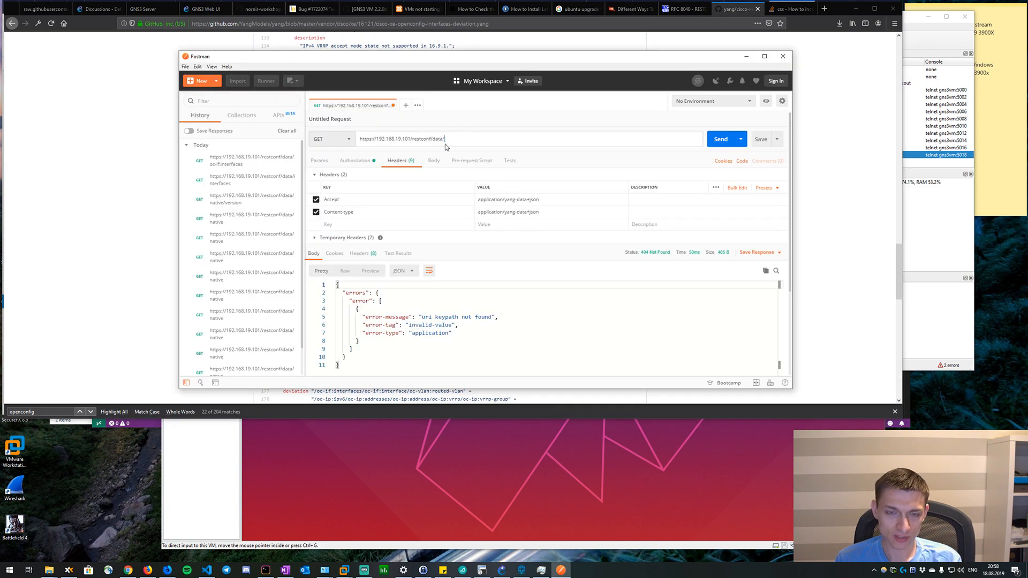
click(712, 140)
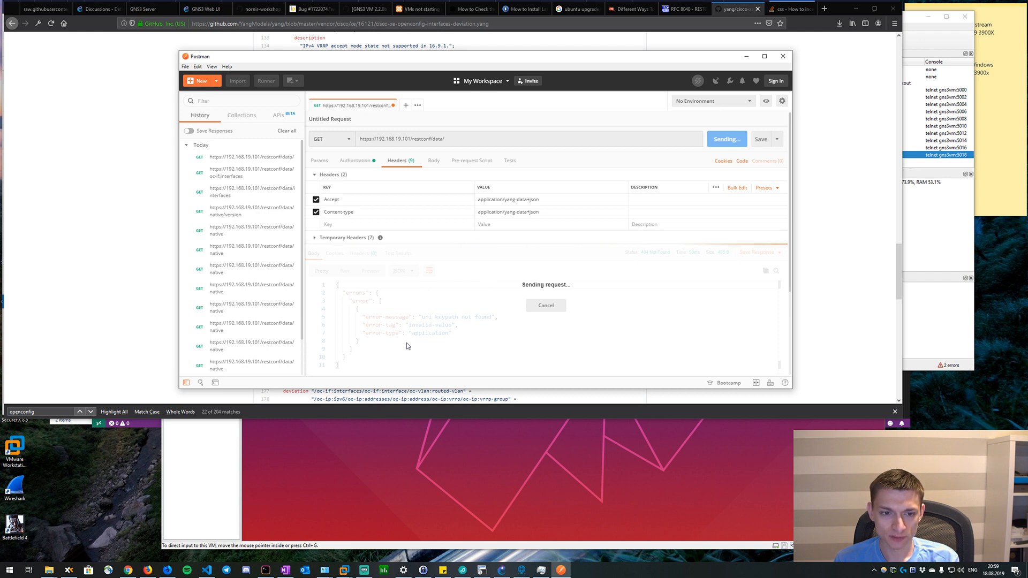
click(482, 571)
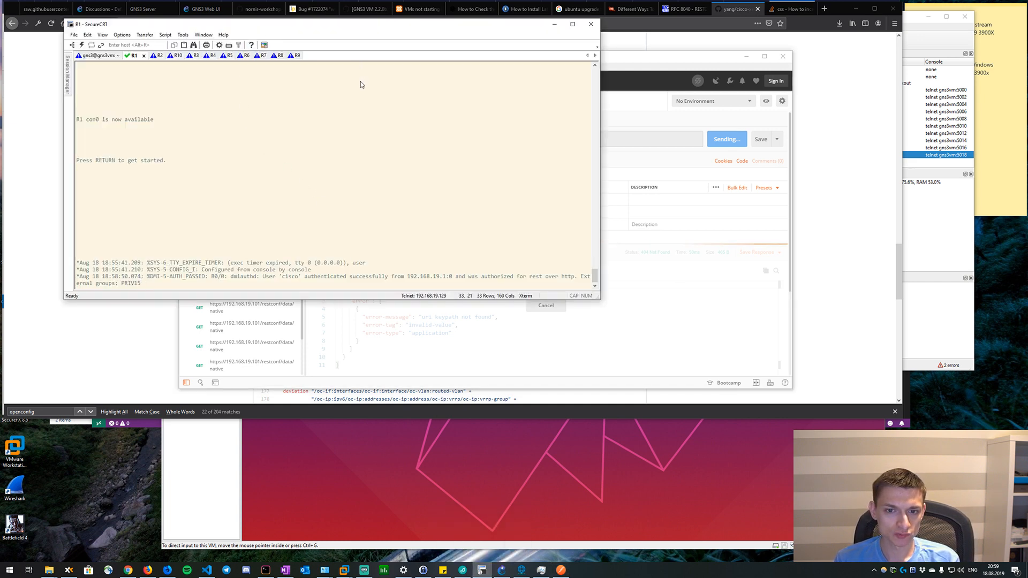
click(83, 46)
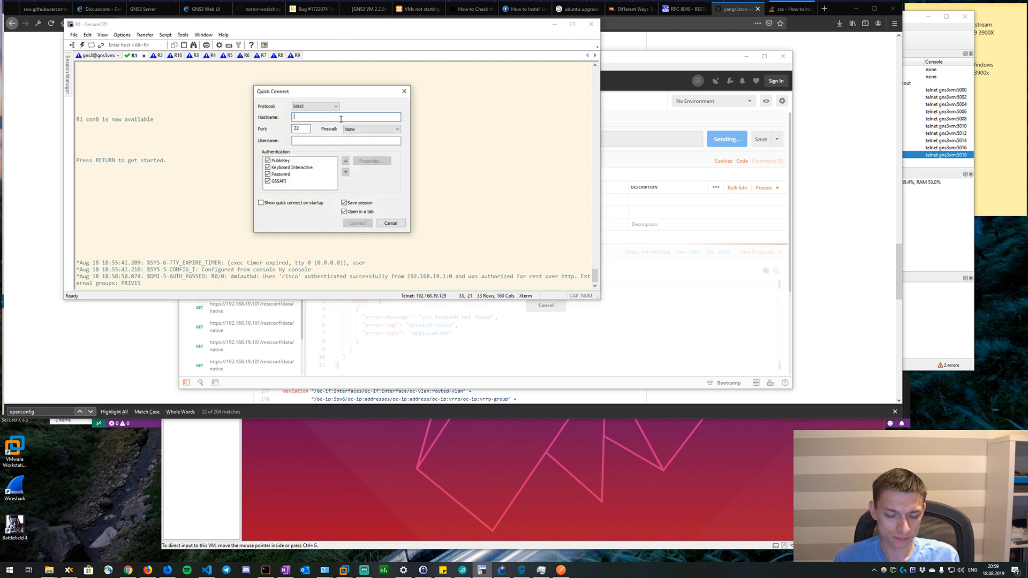
text(192.168.)
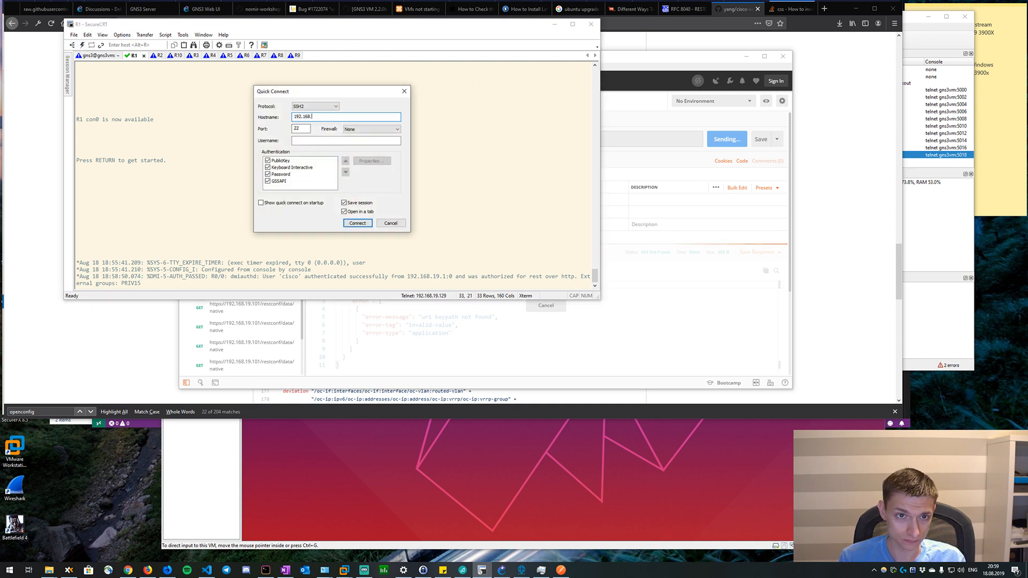
text(19.101)
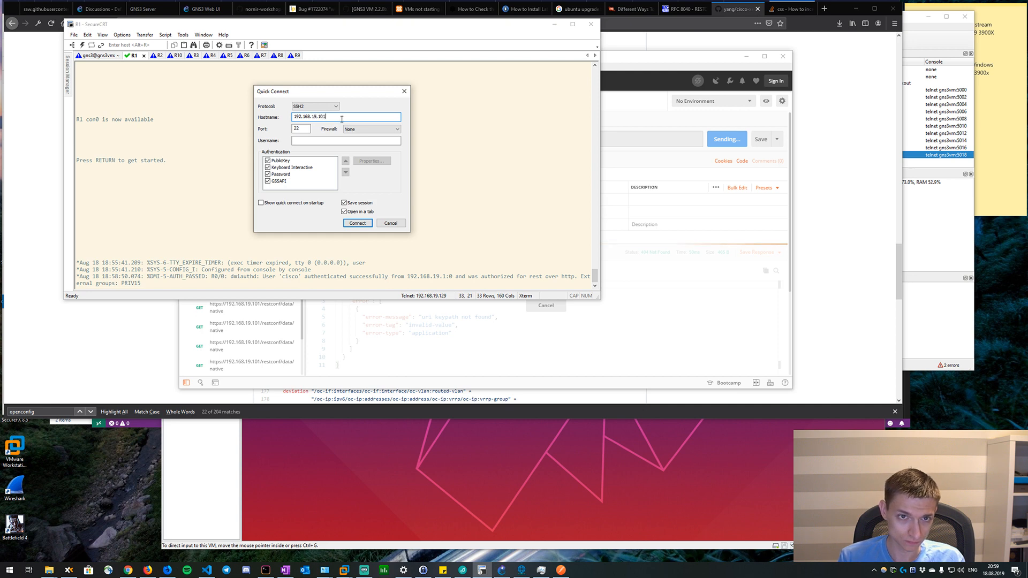
double_click(303, 128)
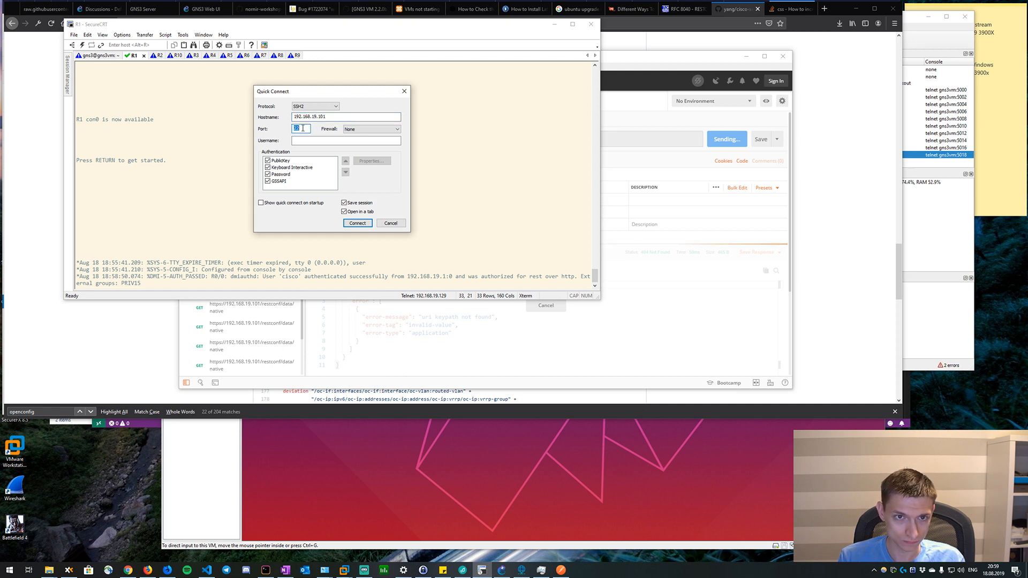
click(325, 107)
click(355, 104)
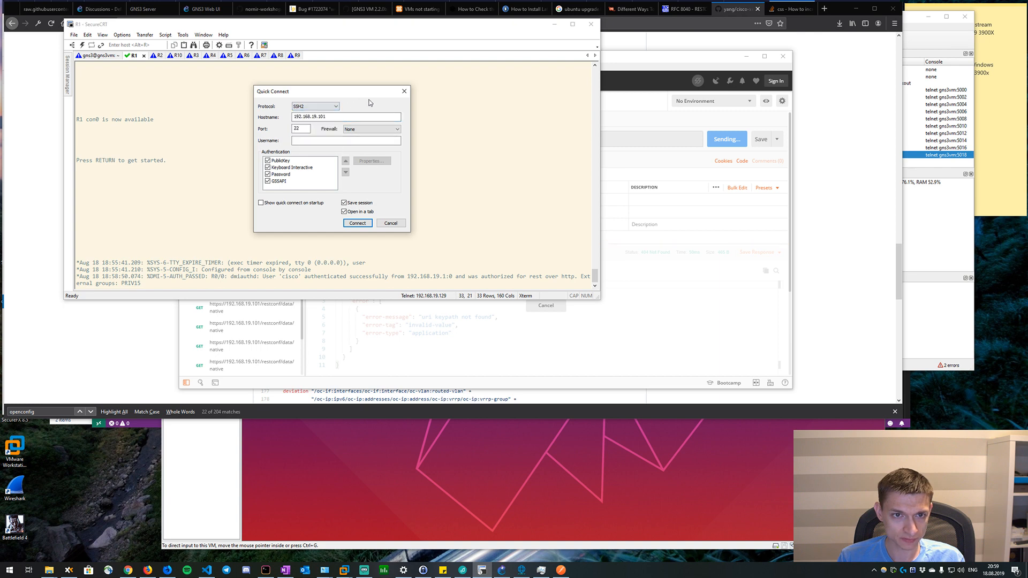
click(405, 92)
Search the web in a new browser tab for "securecrt specify subsystem" and refine the query to "securecrt specify ssh subsystem".
click(824, 8)
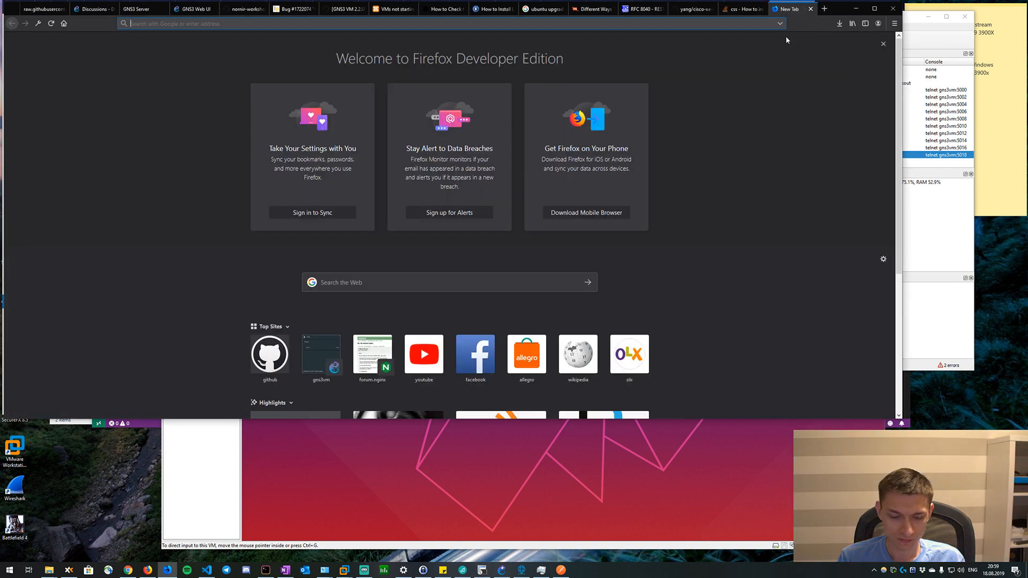
text(securecrt spec)
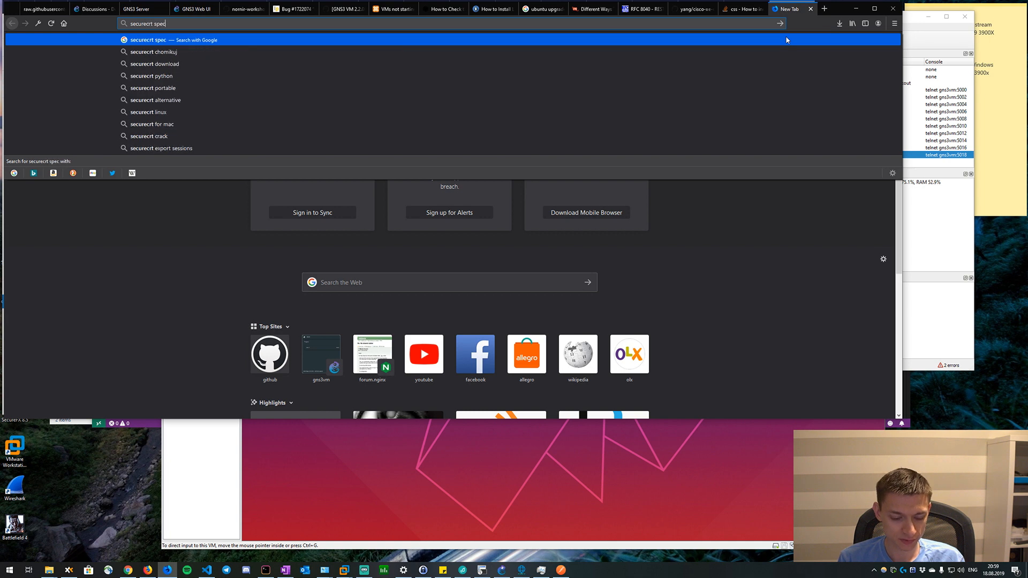
text(ifuy)
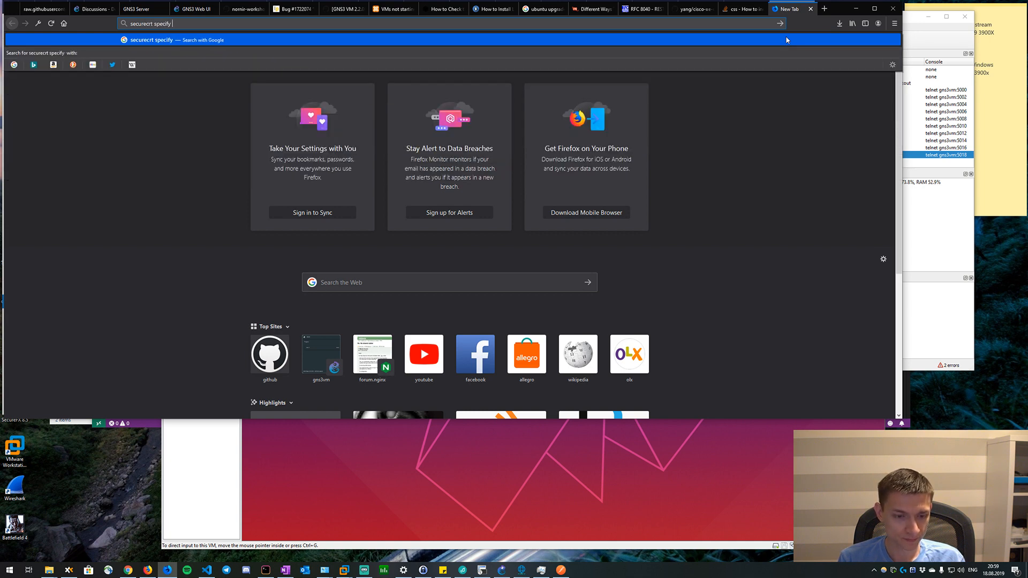
text( susbsyetme)
key(Return)
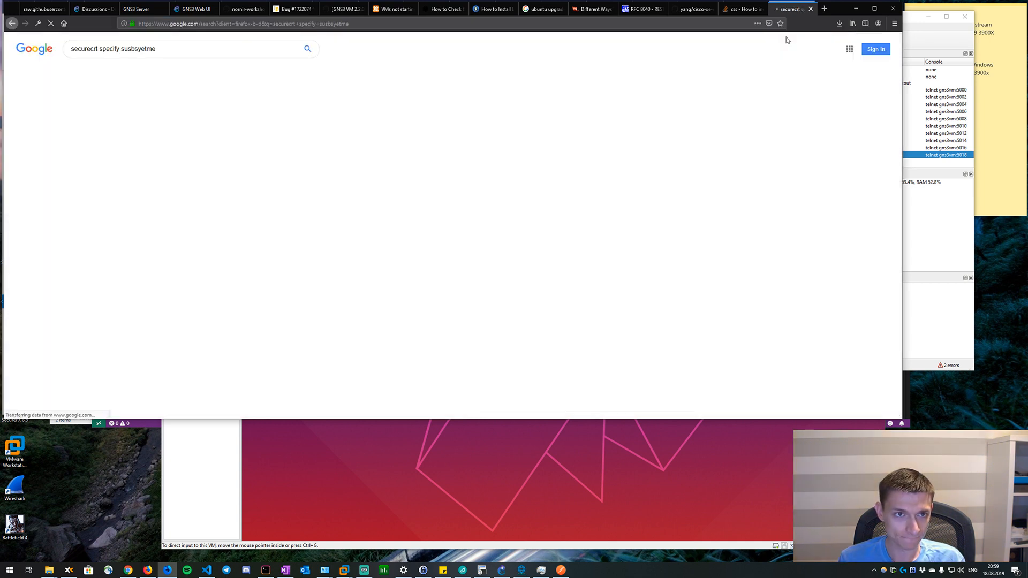
click(210, 107)
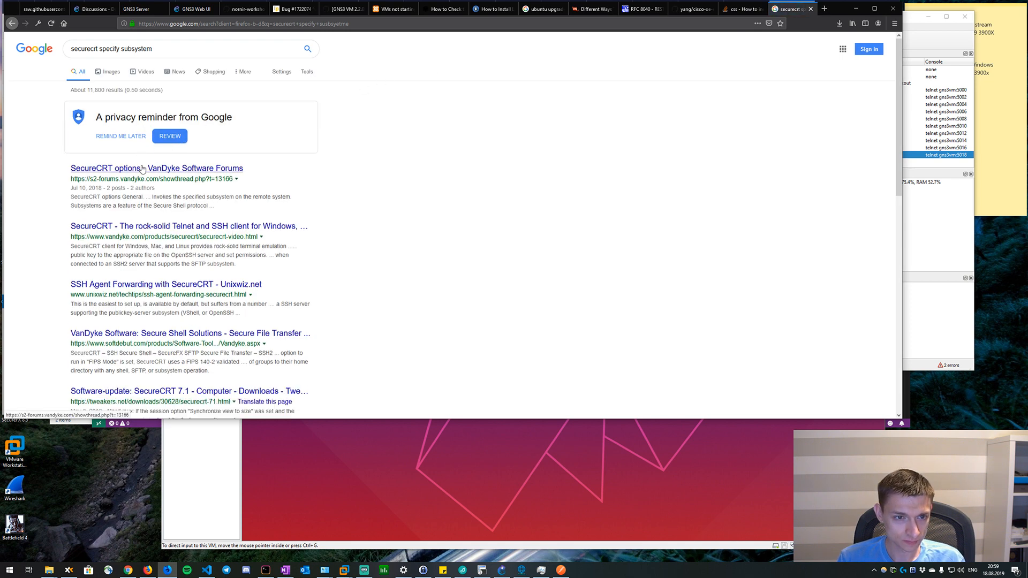
click(121, 49)
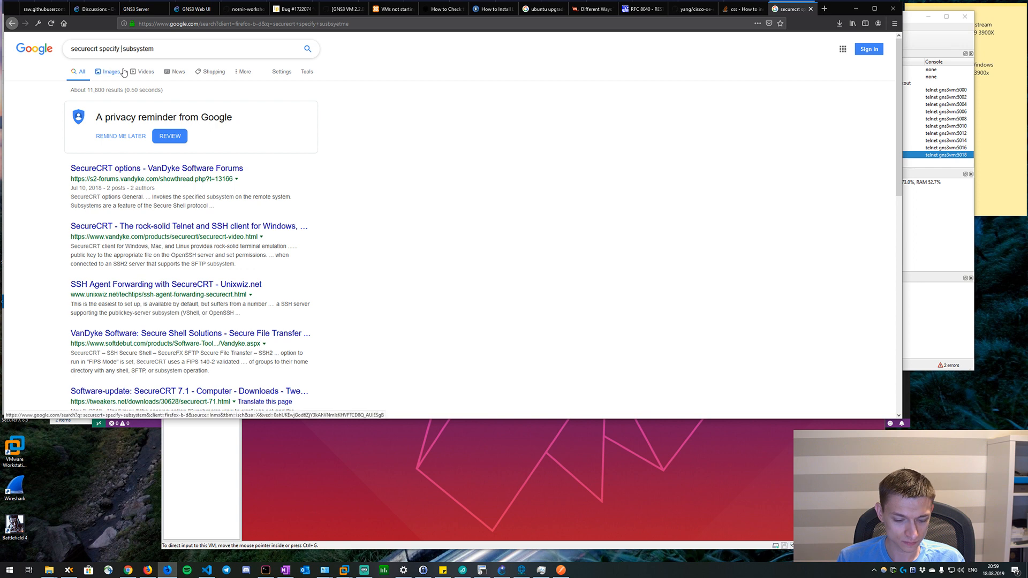
key(Return)
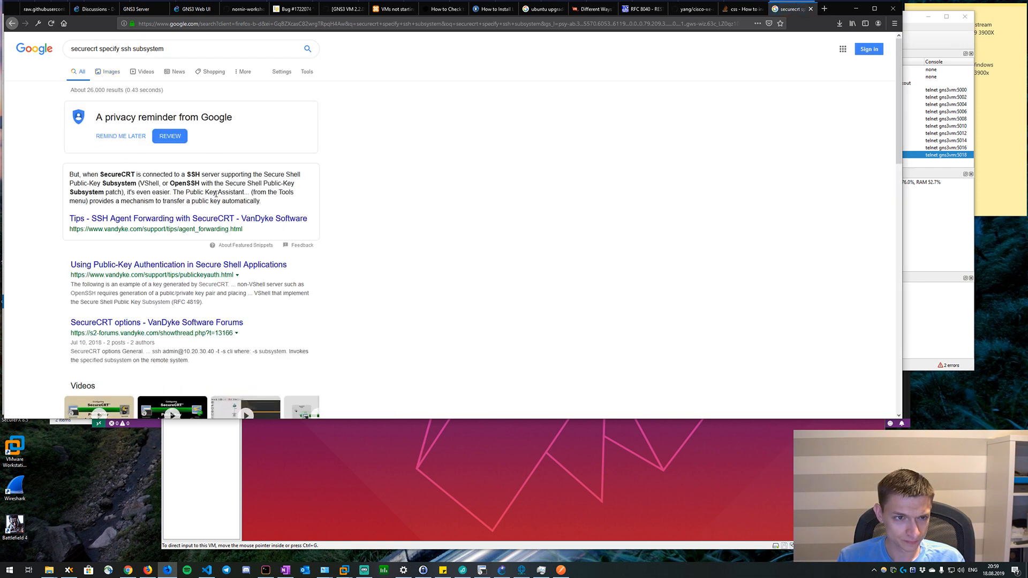
Change the web search to SecureCRT's netconf subsystem instead of the ssh subsystem and look over the results.
drag(166, 49, 119, 47)
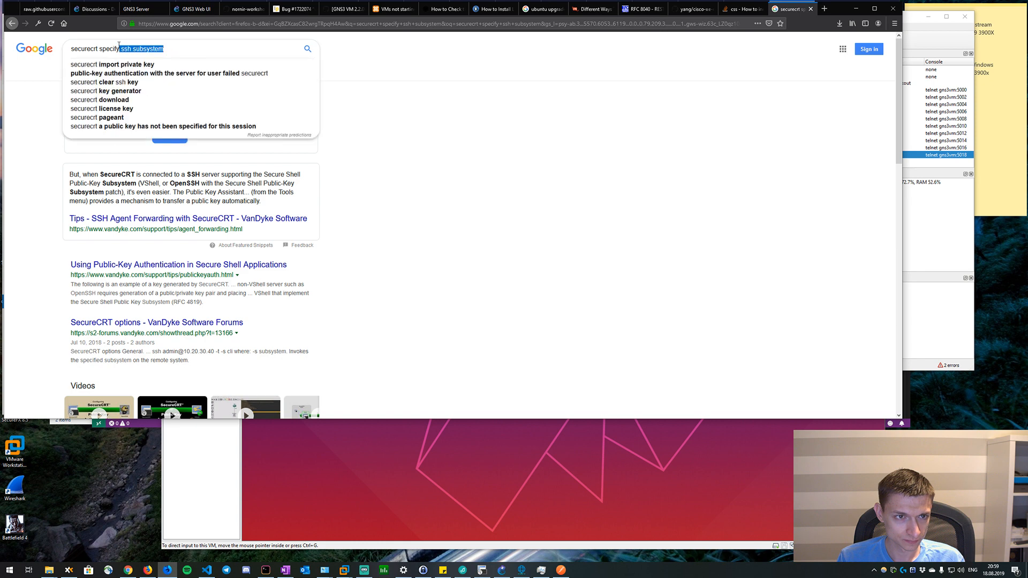
text(netco)
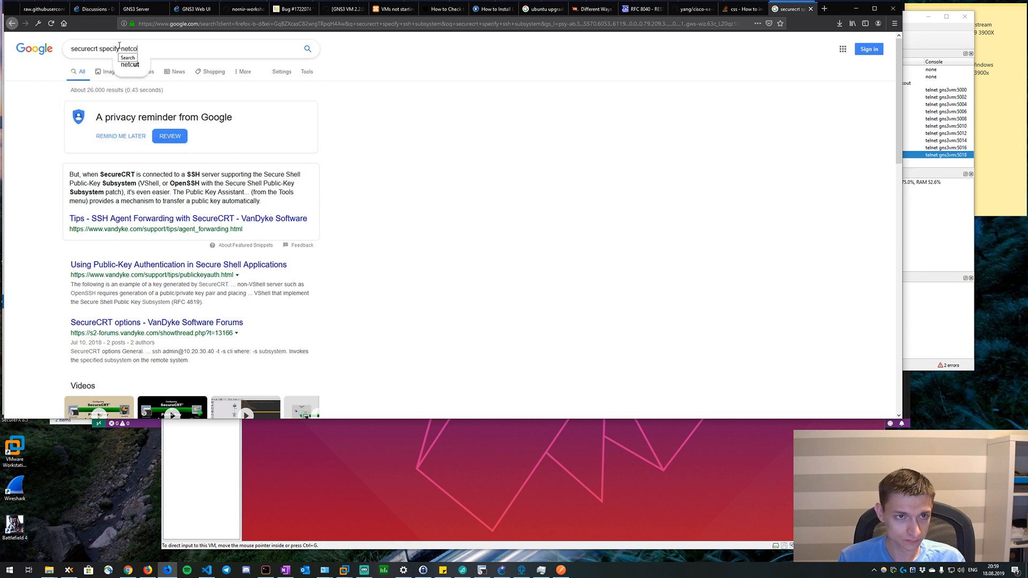
text(nf subsytem)
key(Return)
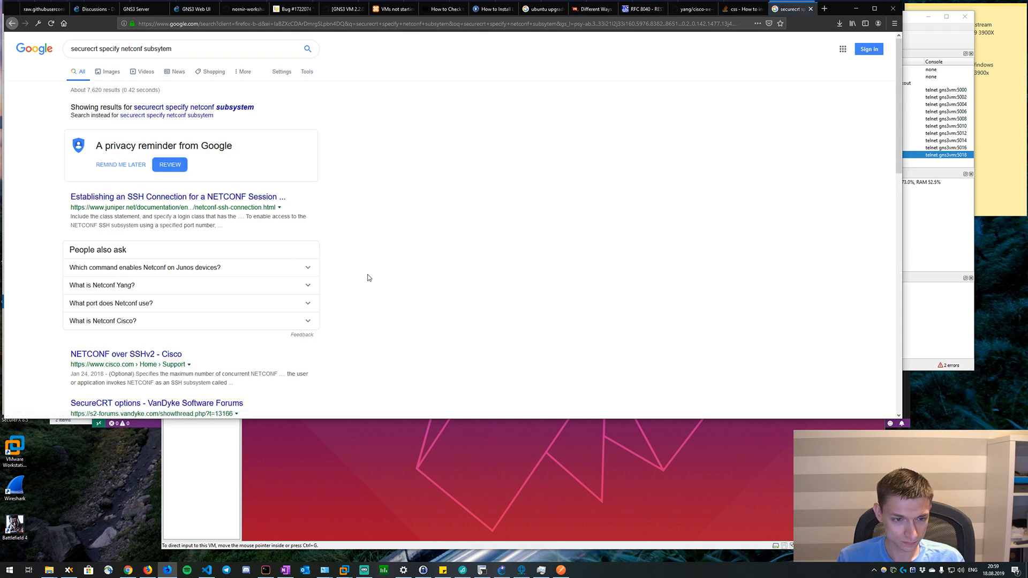
scroll(367, 278, down, 2)
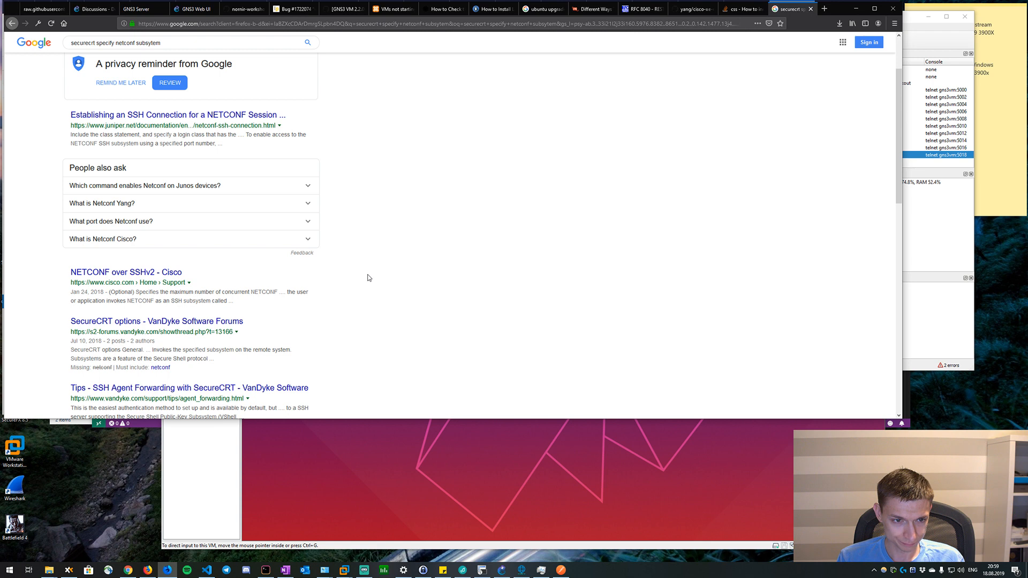
Check the R1 console in SecureCRT and the pending GET request in Postman, and return to the browser.
key(alt+Tab)
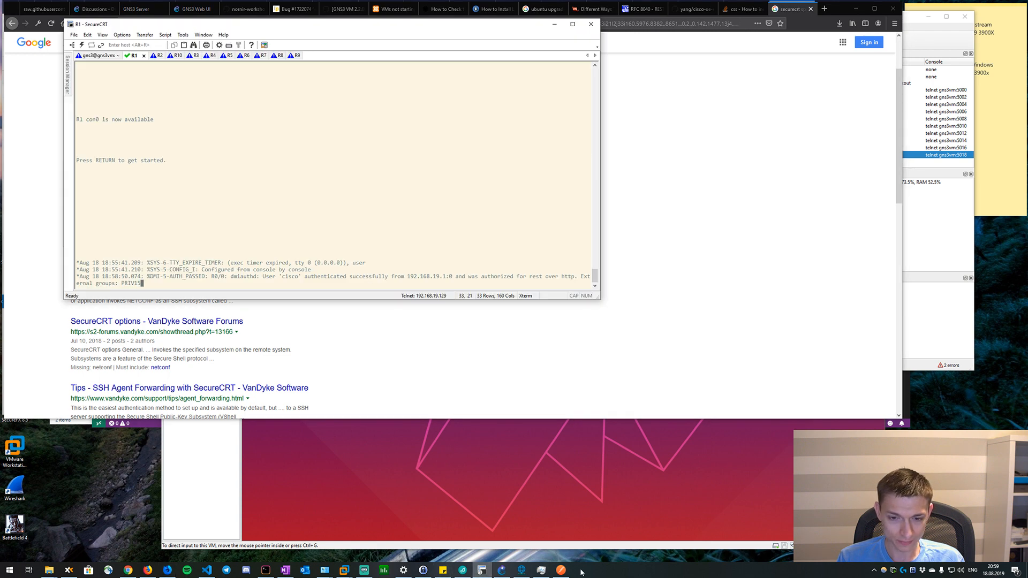
click(561, 570)
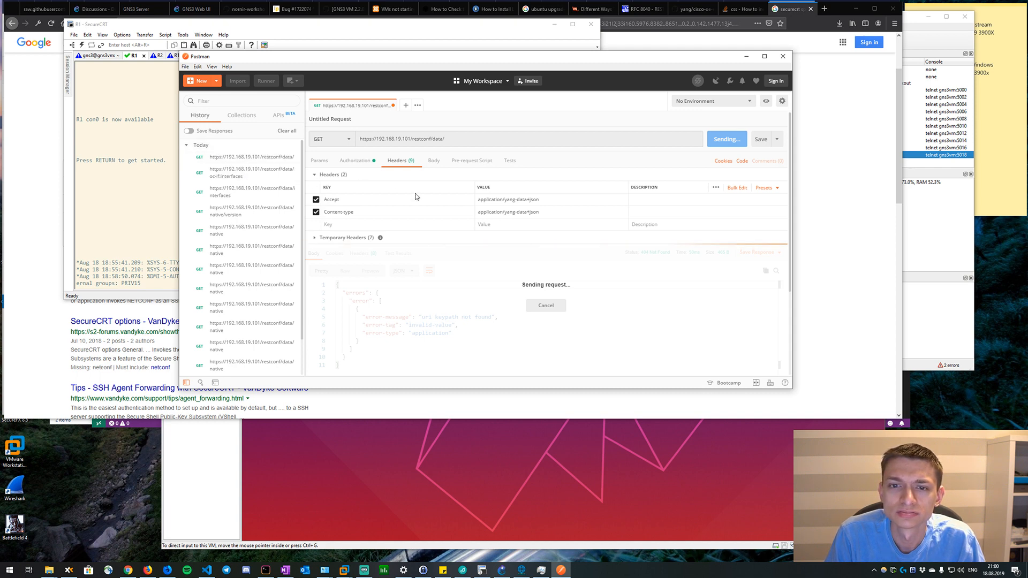
click(42, 229)
Reopen the openconfig-interfaces deviation file on GitHub and reread it from the module header through the dhcp-client and carrier-transitions deviations.
click(689, 9)
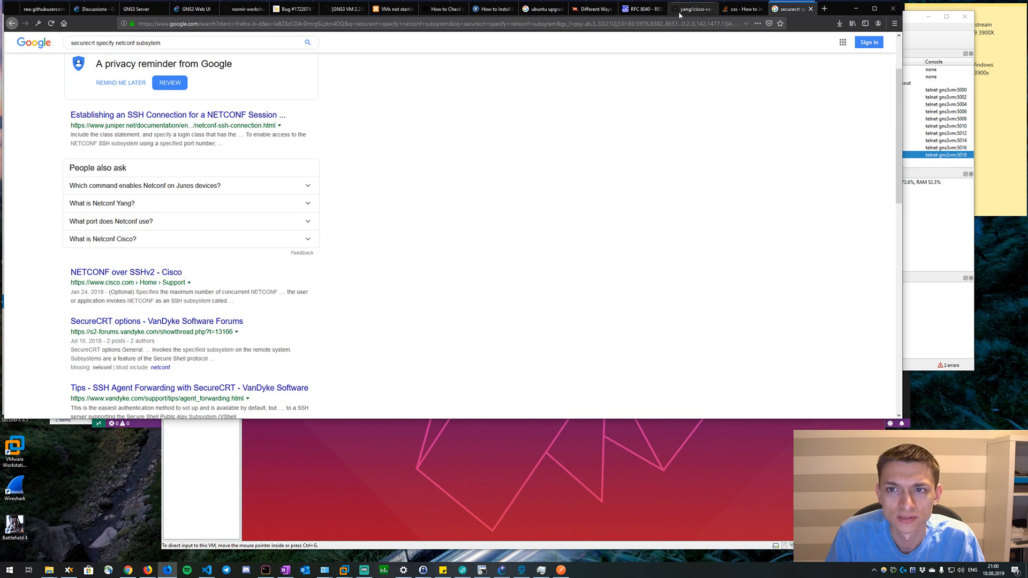
scroll(523, 193, up, 20)
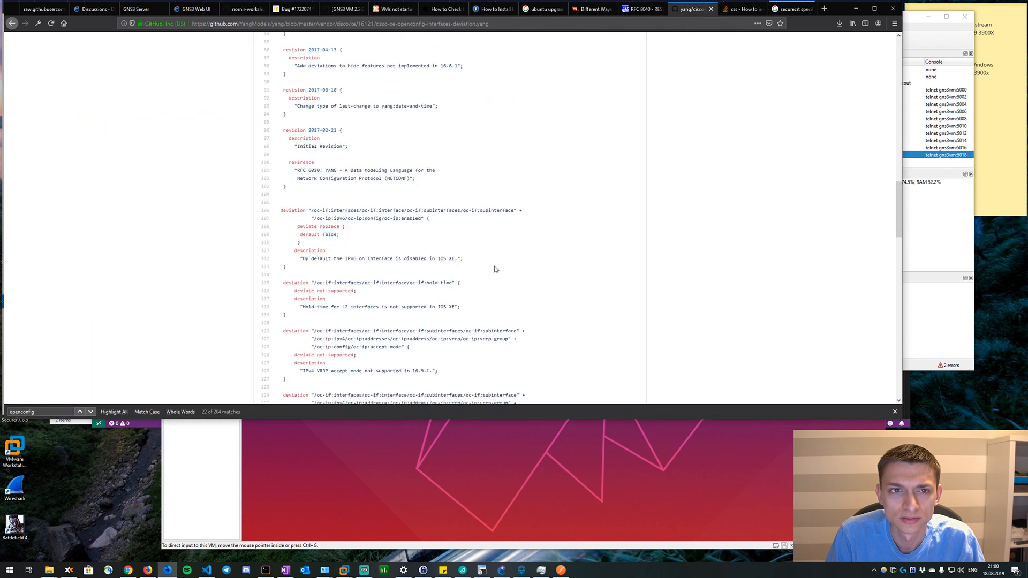
scroll(495, 293, up, 1)
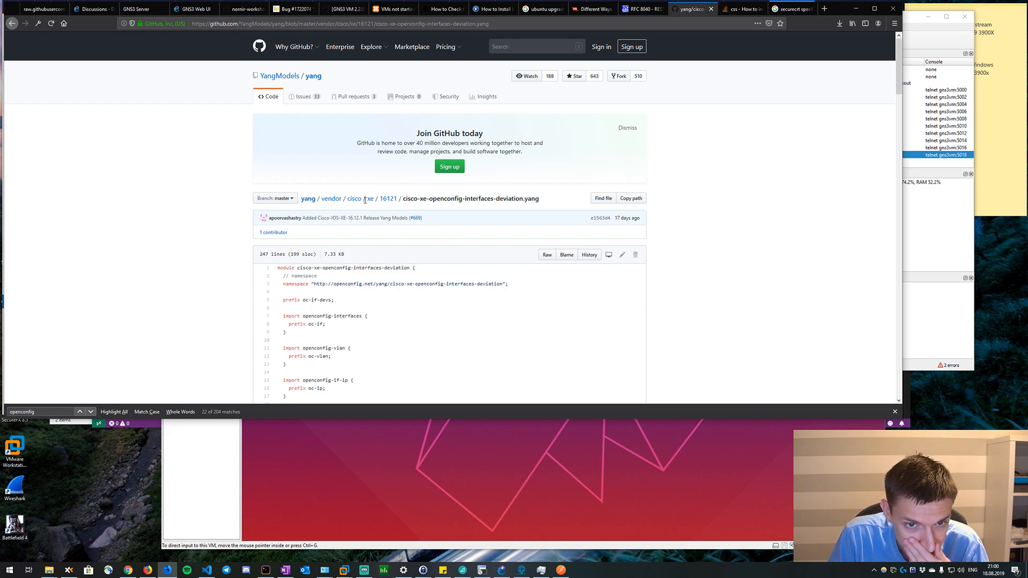
scroll(339, 316, down, 20)
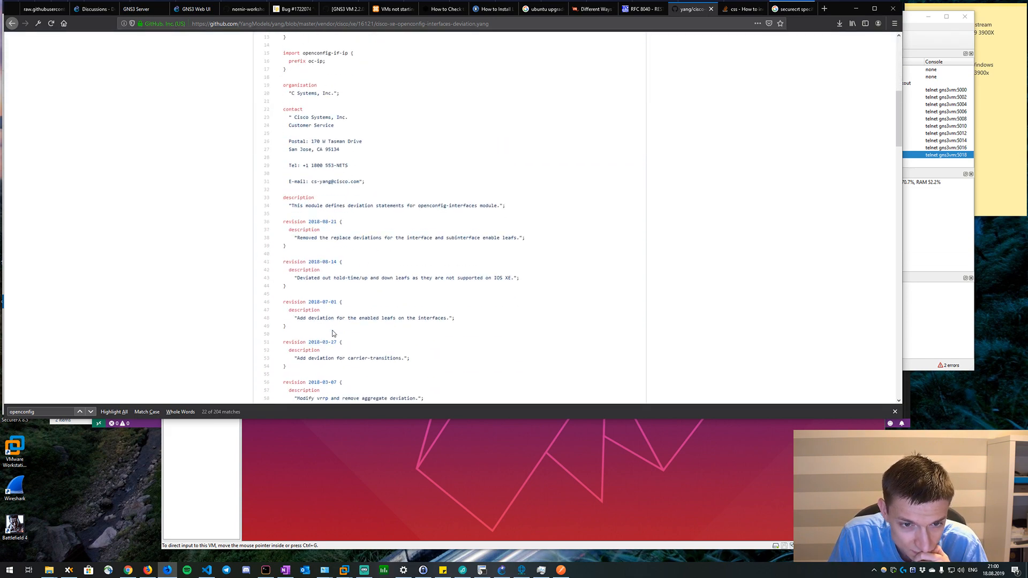
scroll(328, 333, down, 5)
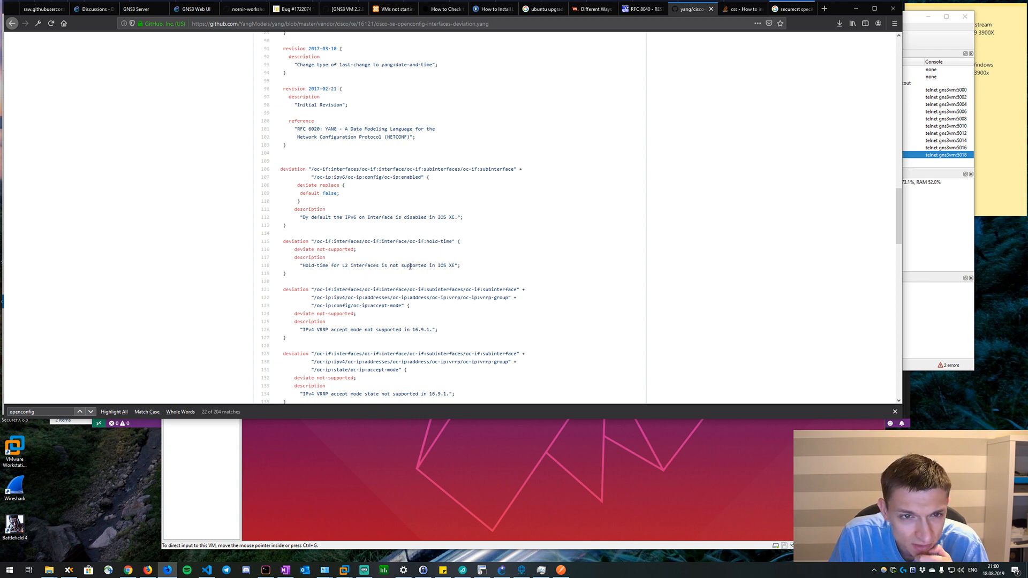
scroll(410, 266, down, 20)
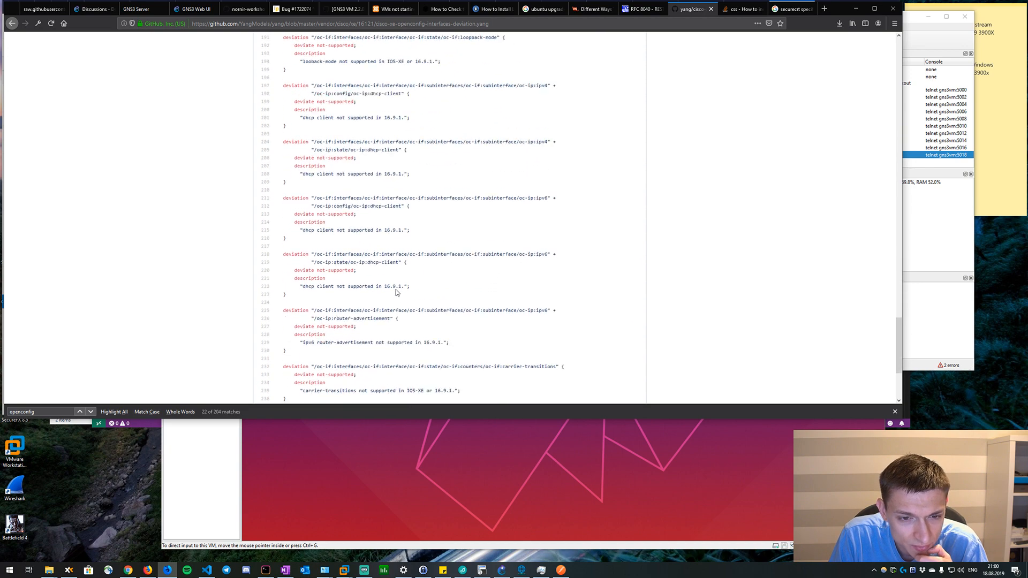
scroll(396, 292, down, 4)
scroll(407, 277, up, 3)
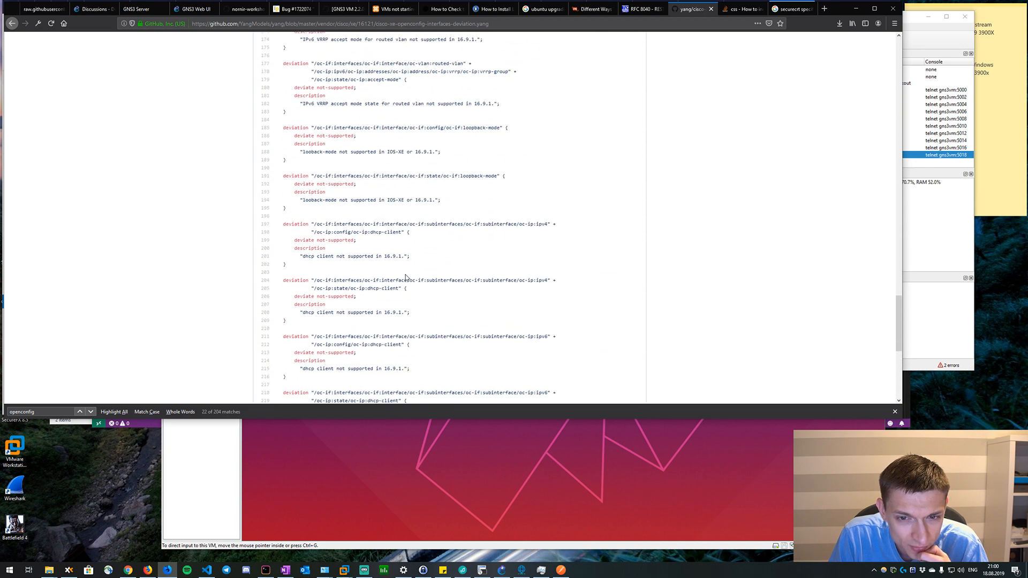
Return to the 16121 folder listing on GitHub and open the root of the YangModels yang repository in a new browser tab.
key(alt+Left)
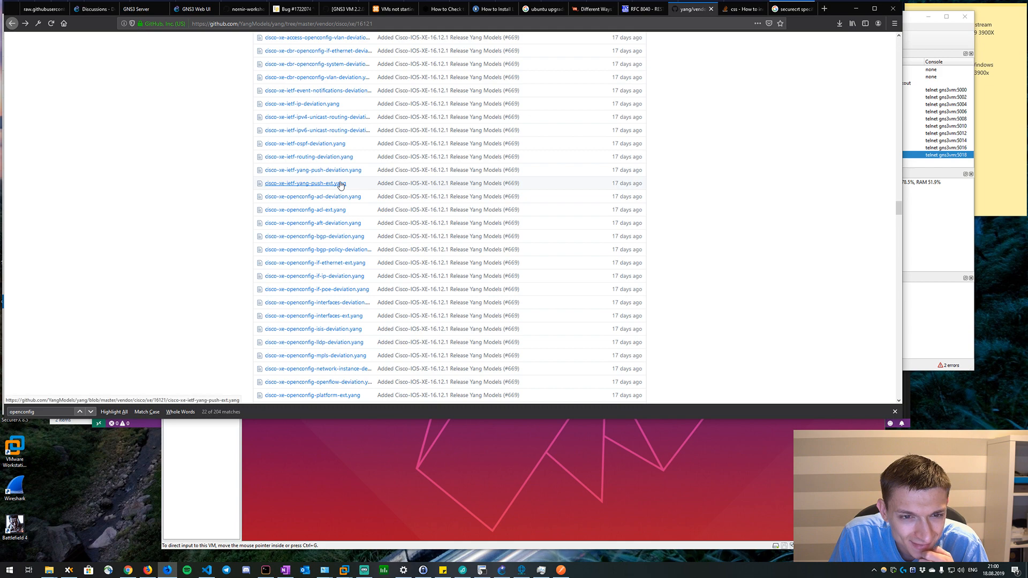
scroll(341, 185, up, 5)
scroll(341, 185, up, 2)
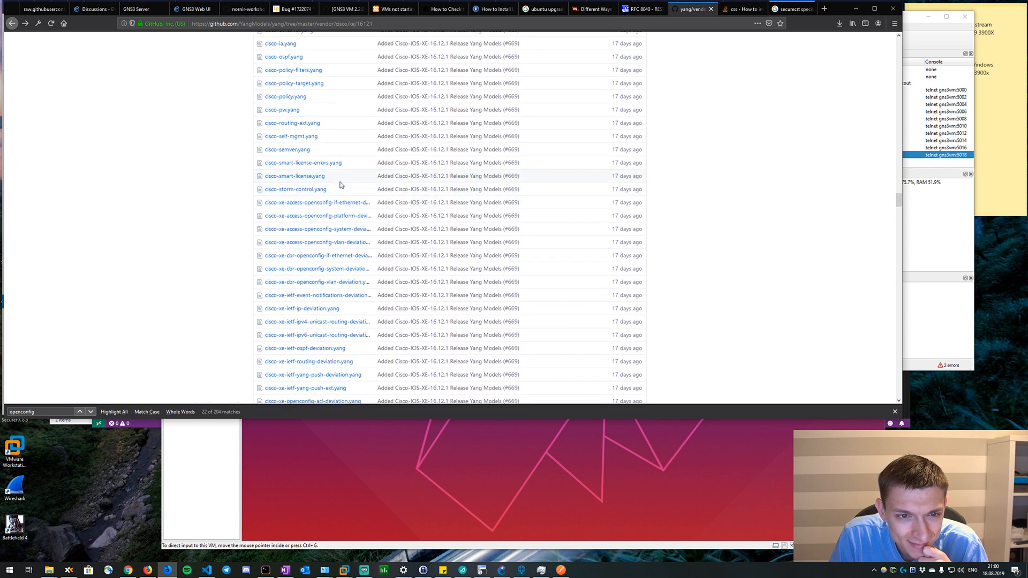
scroll(345, 226, up, 20)
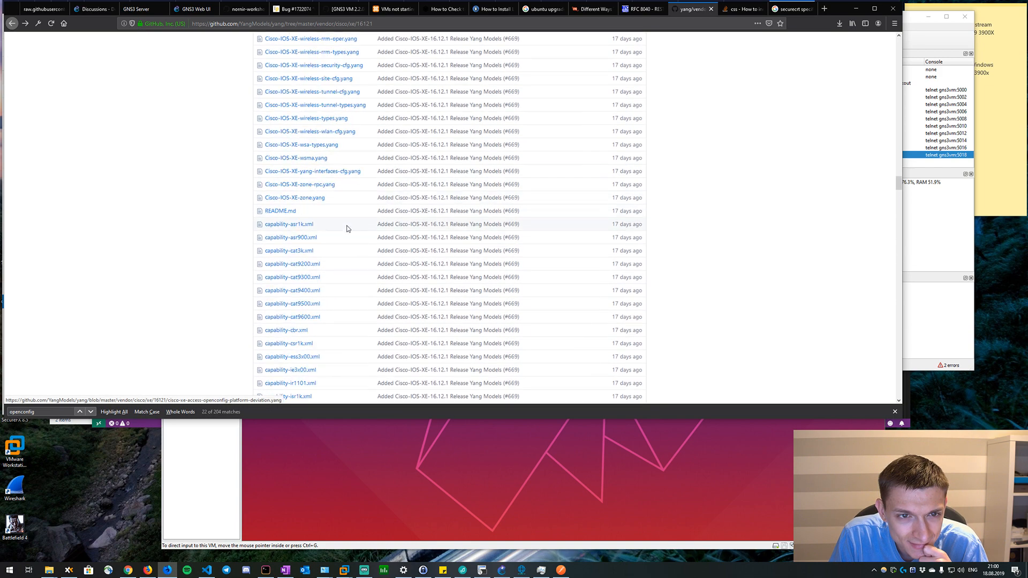
scroll(562, 259, up, 20)
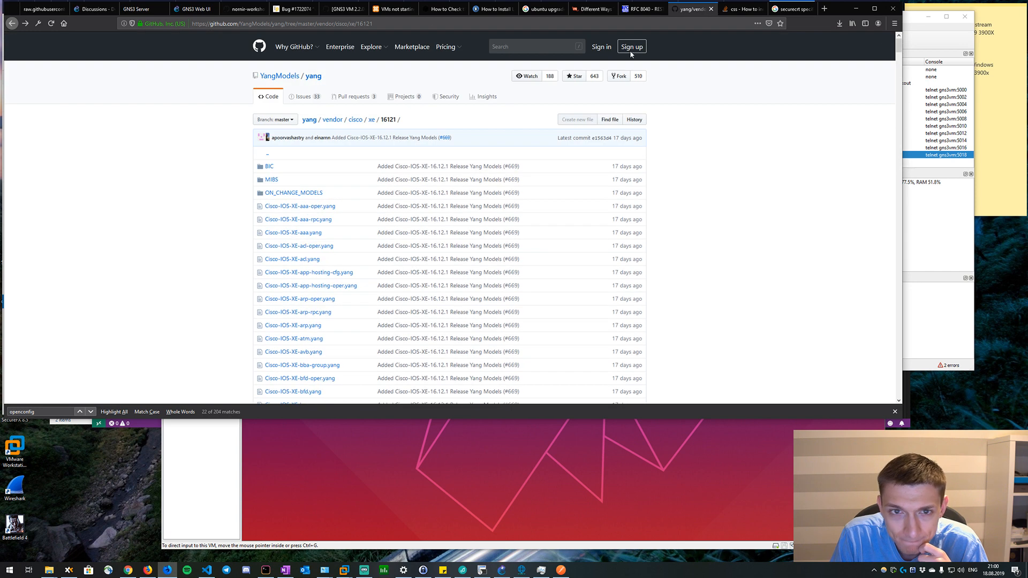
right_click(317, 123)
click(346, 128)
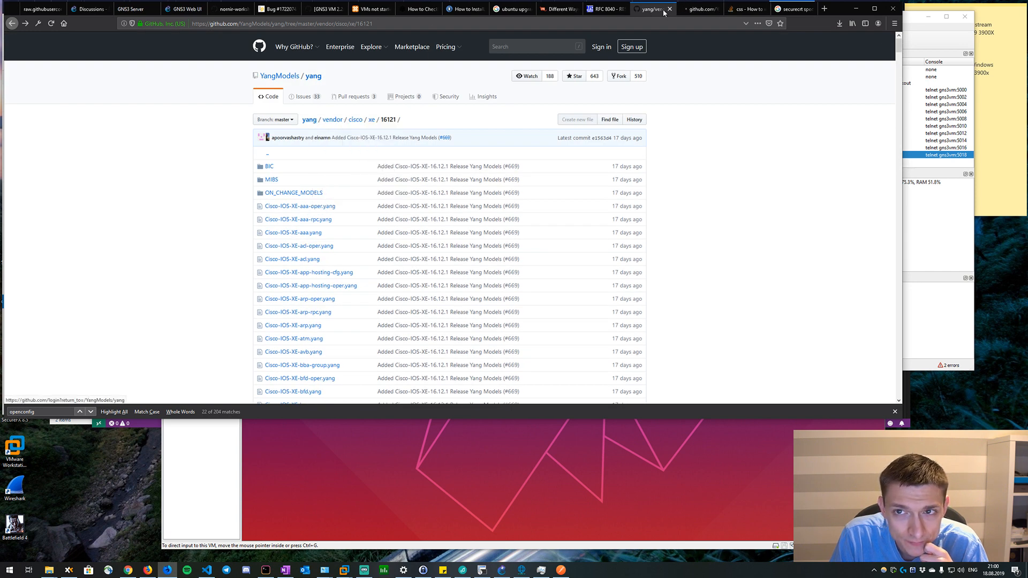
click(696, 8)
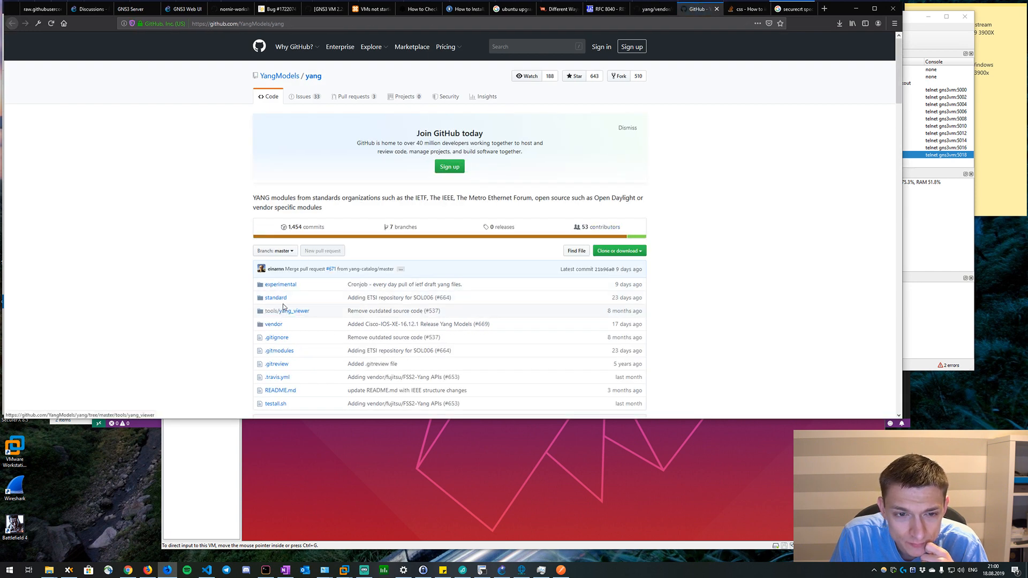
Look through the repository's vendor, tools/yang_viewer and standard folders for OpenConfig models, returning to the root after each one.
click(284, 322)
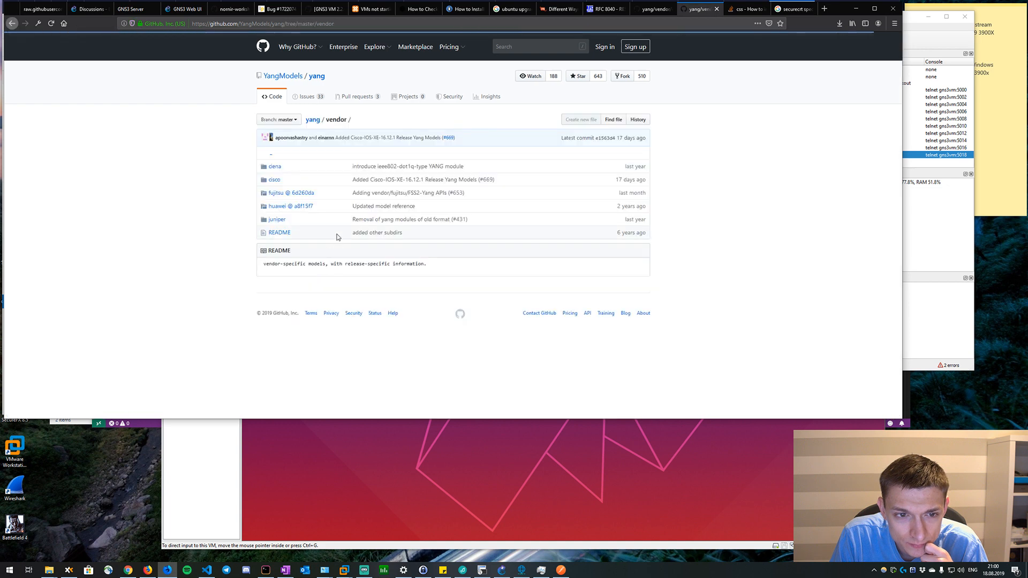
key(alt+Left)
click(284, 311)
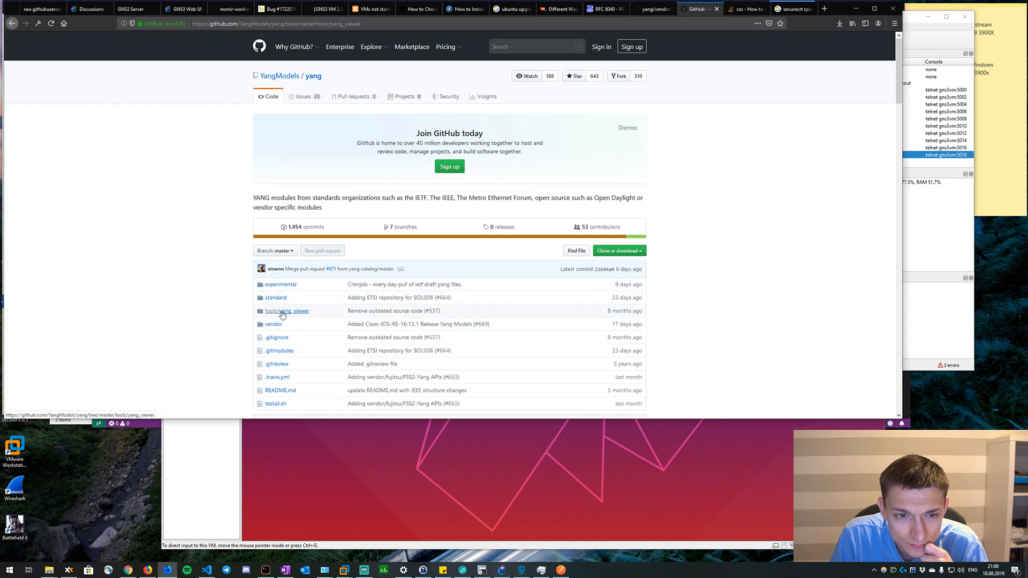
key(alt+Left)
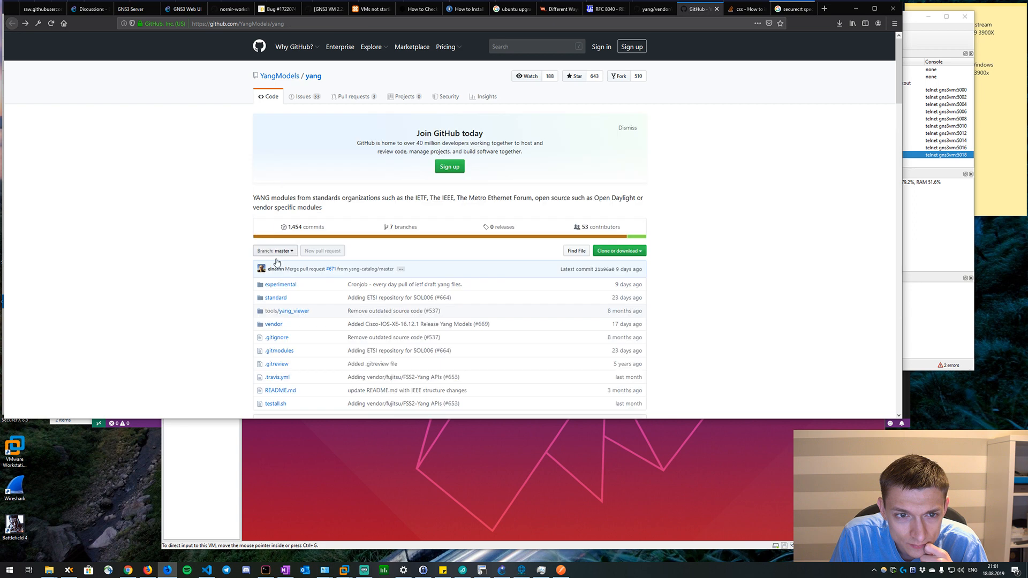
click(276, 298)
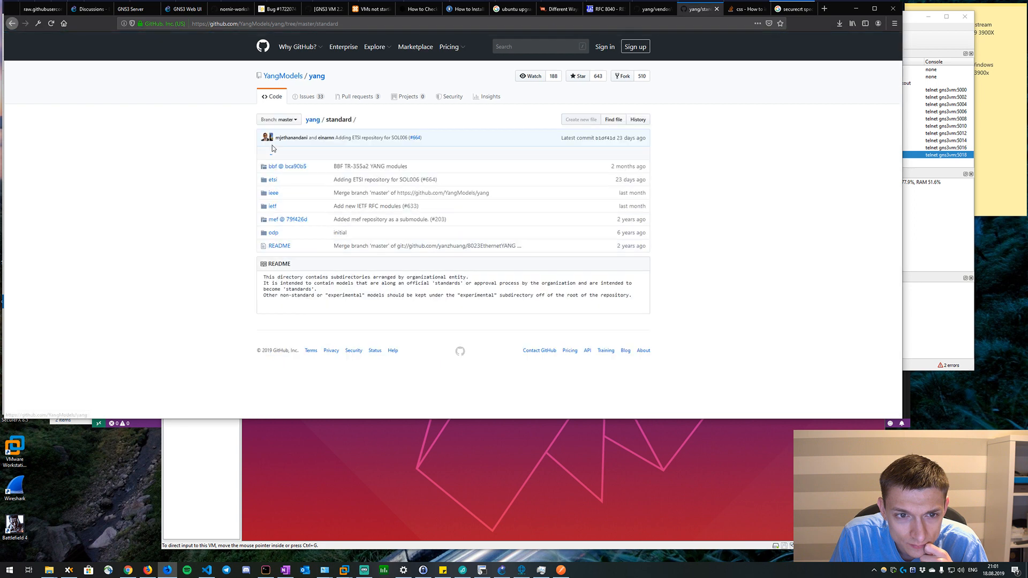
key(alt+Left)
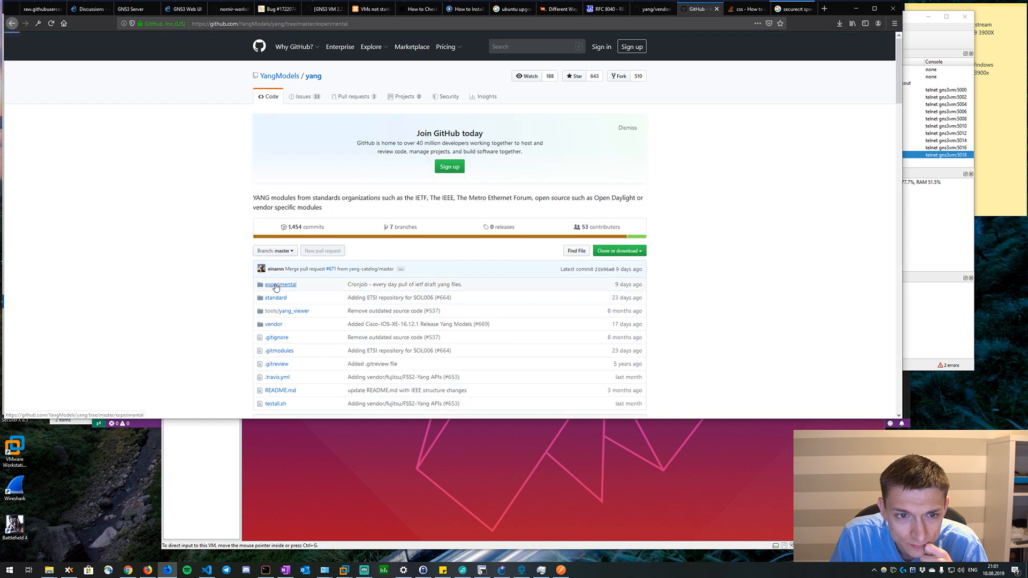
Open the experimental/openconfig folder and follow its README link to the OpenConfig public GitHub repository in a new tab.
click(259, 291)
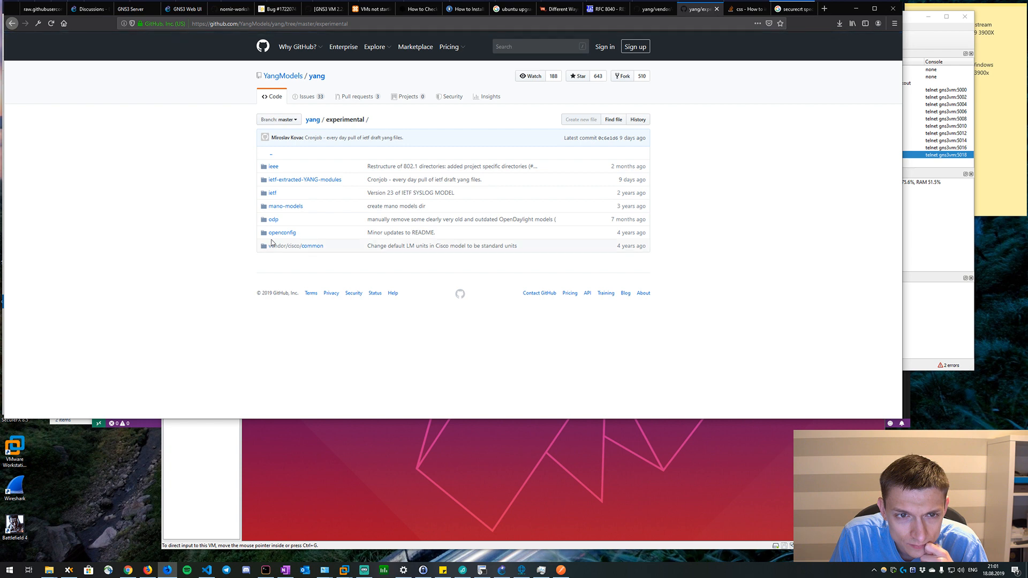
click(286, 232)
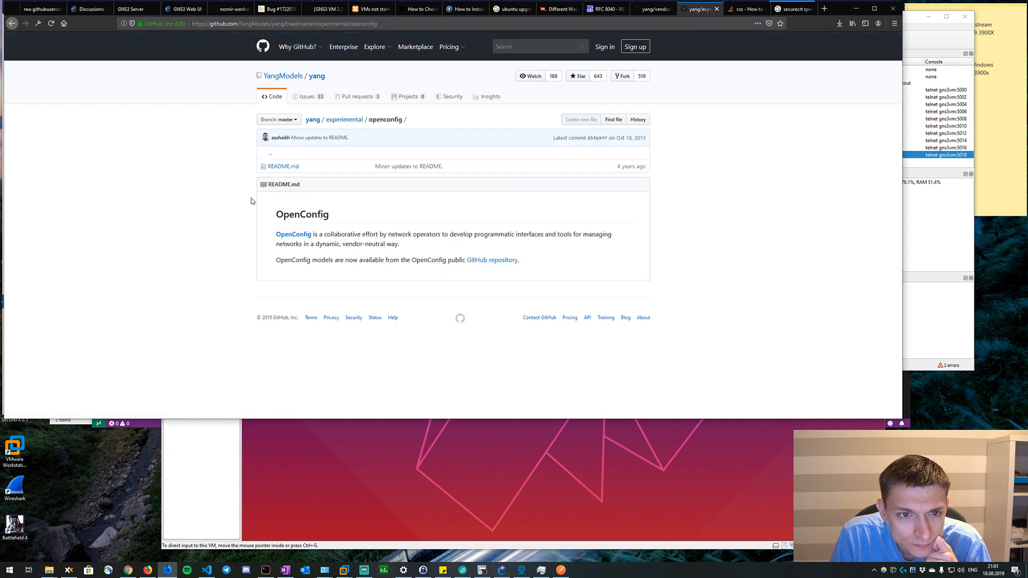
right_click(514, 264)
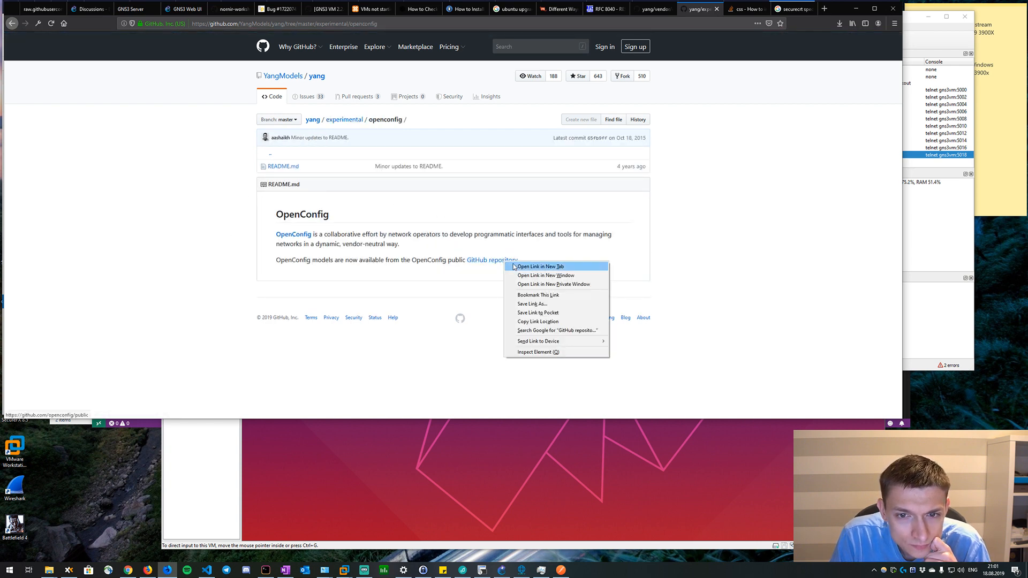
click(538, 267)
key(ctrl+Tab)
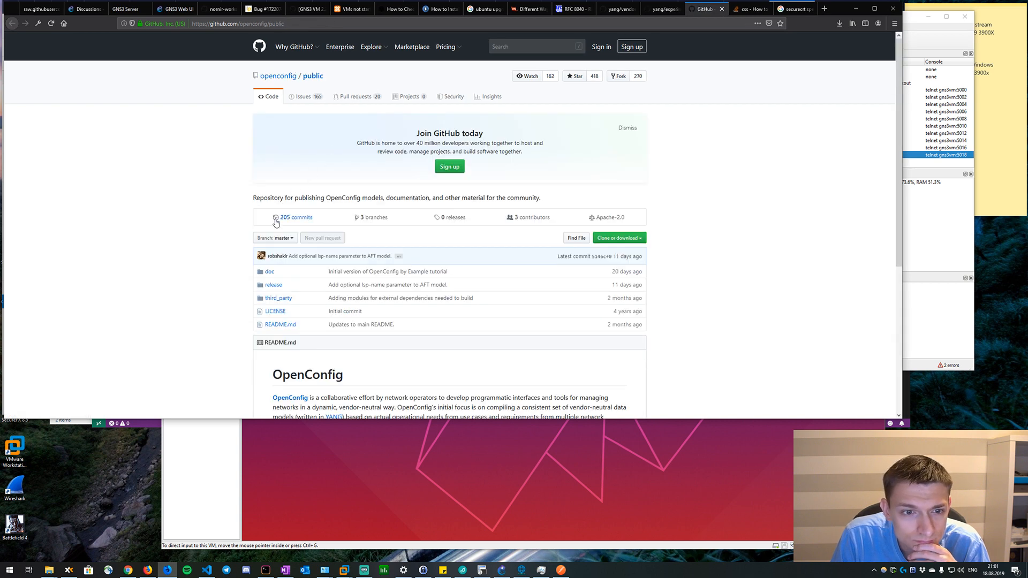
Open the release folder of the openconfig/public repository and read the README's list of published models.
scroll(276, 225, down, 1)
click(273, 242)
scroll(274, 246, down, 1)
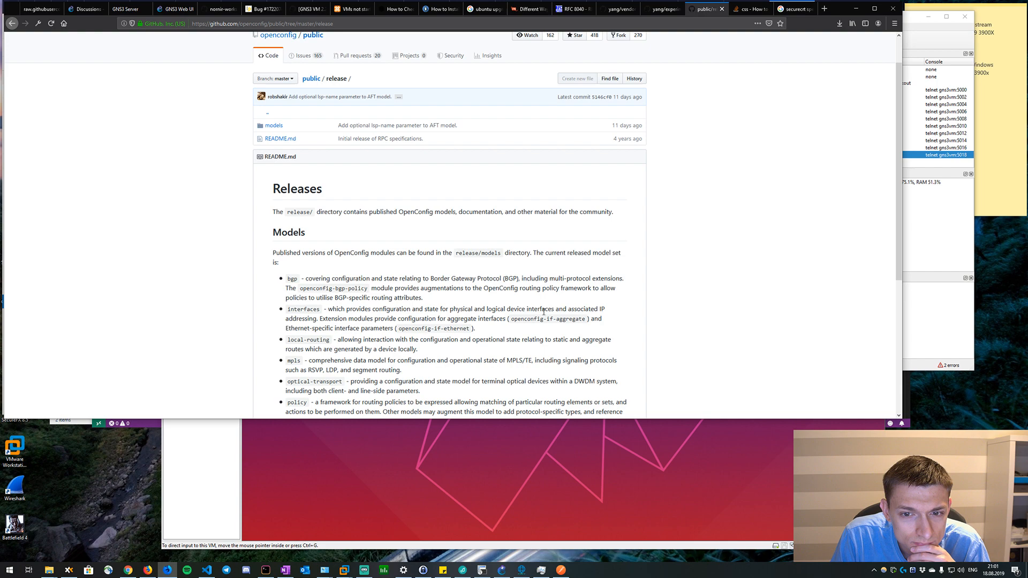
scroll(303, 309, down, 2)
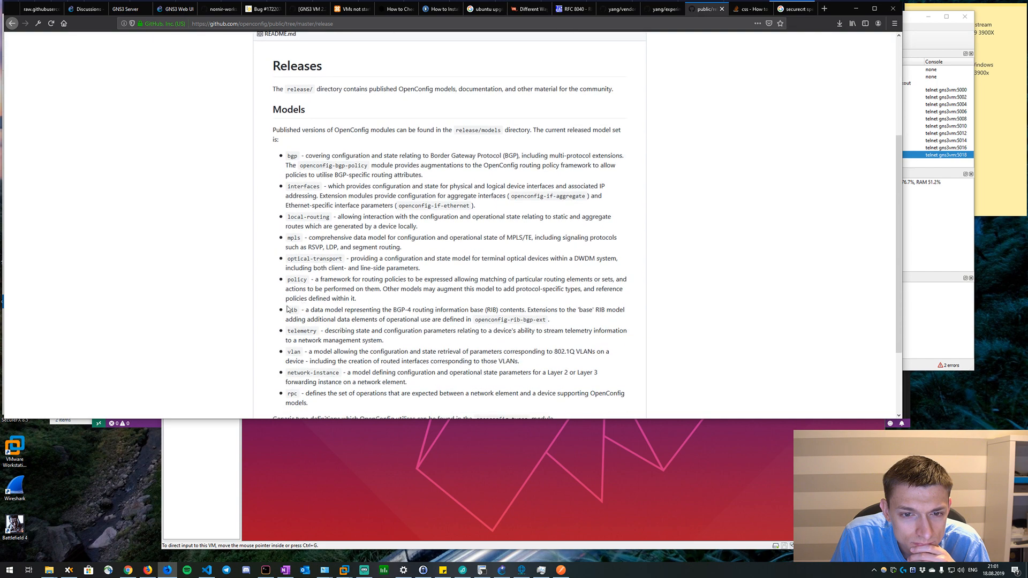
scroll(288, 309, up, 3)
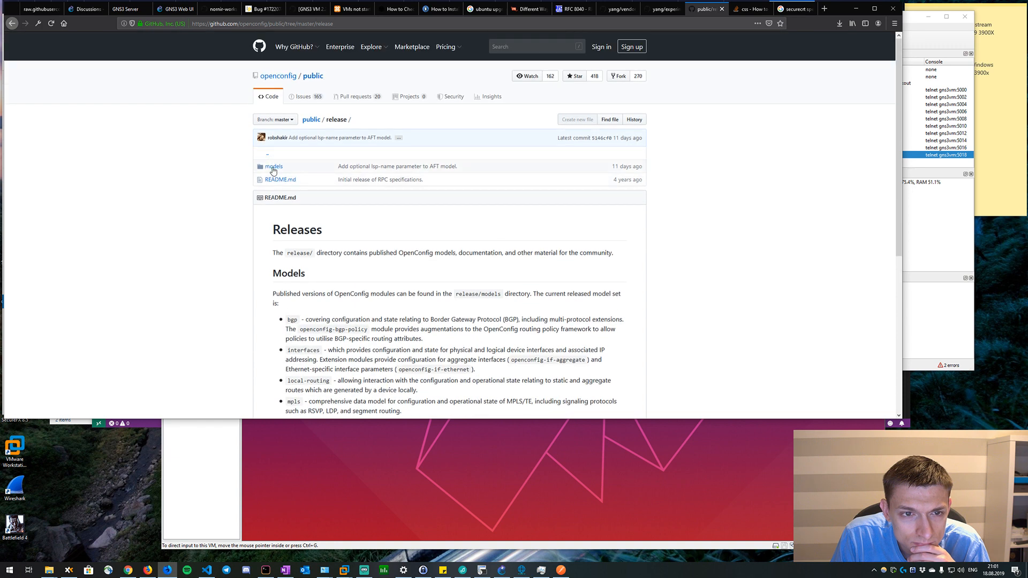
Open openconfig-rib-bgp.yang from the release/models/rib folder and examine its namespace, prefix and includes.
click(273, 167)
scroll(260, 267, down, 3)
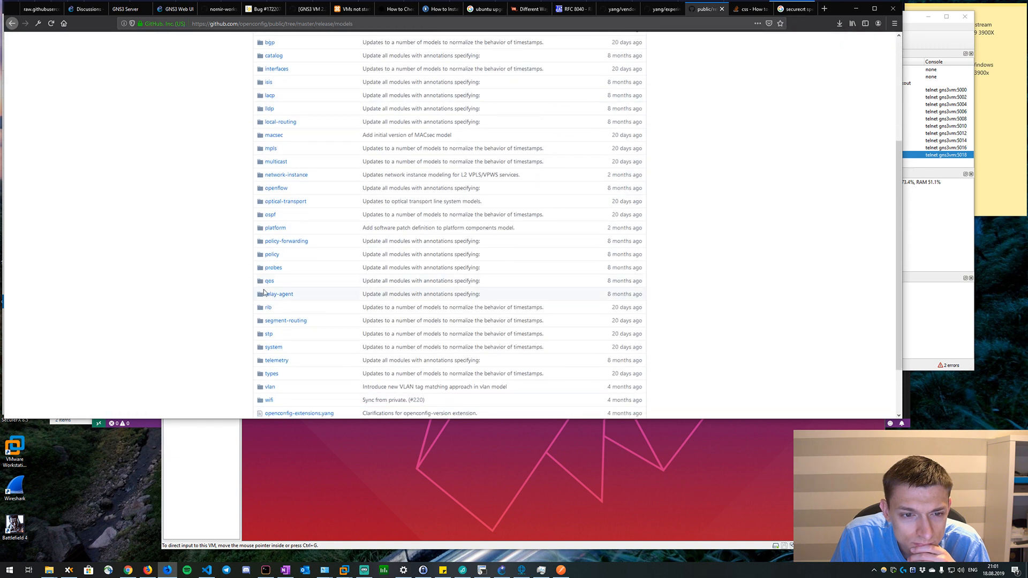
click(268, 308)
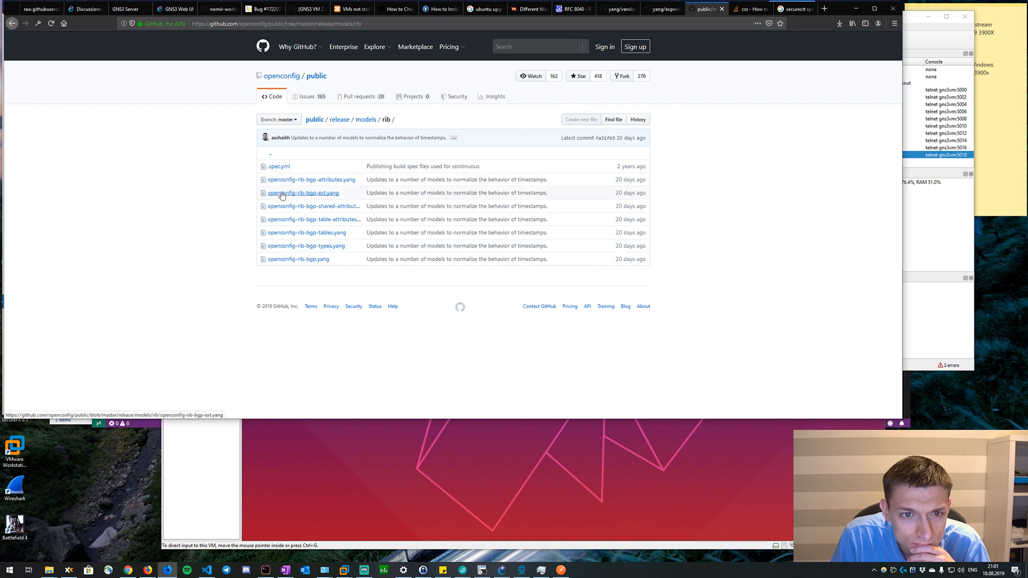
click(287, 260)
scroll(234, 249, down, 4)
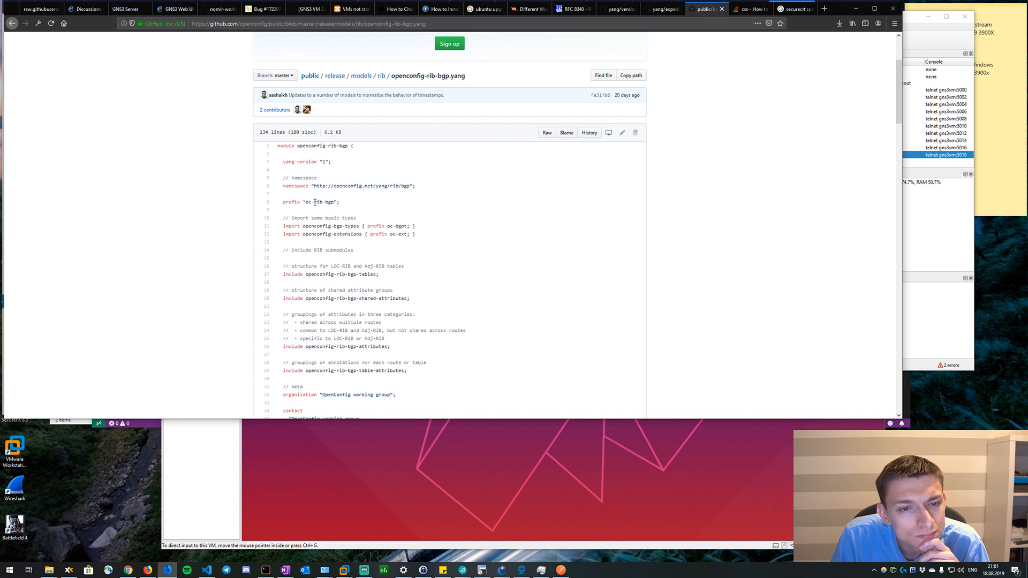
click(545, 563)
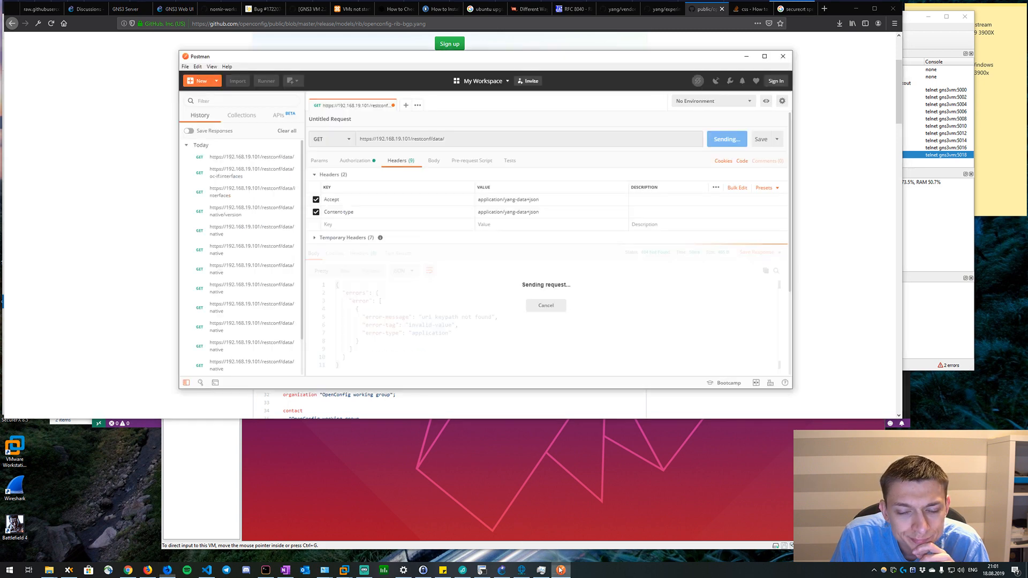
click(453, 140)
text(rib)
key(ctrl+Return)
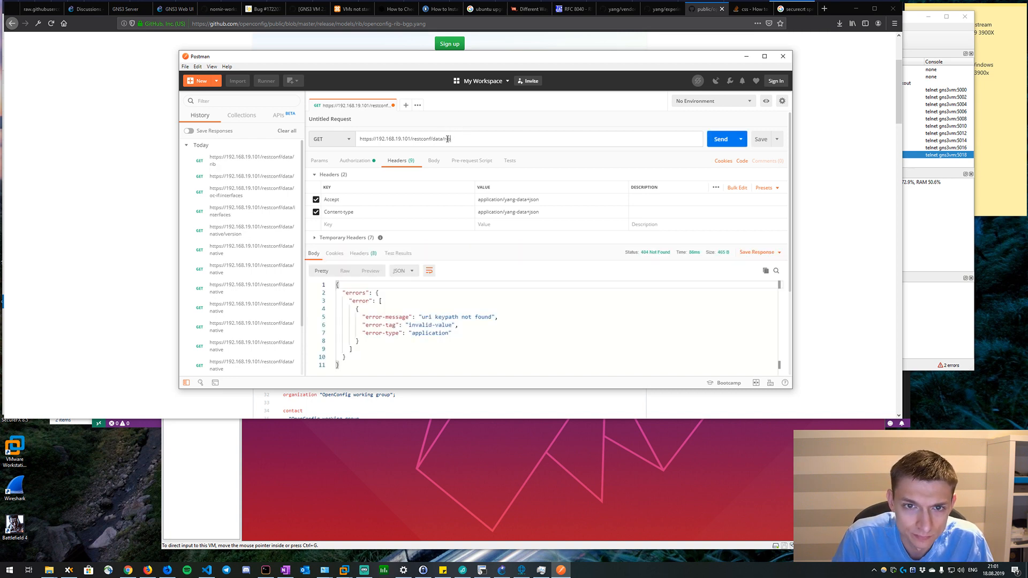
Change the last path segment of the request URL to oc-rib and send the GET request.
double_click(448, 139)
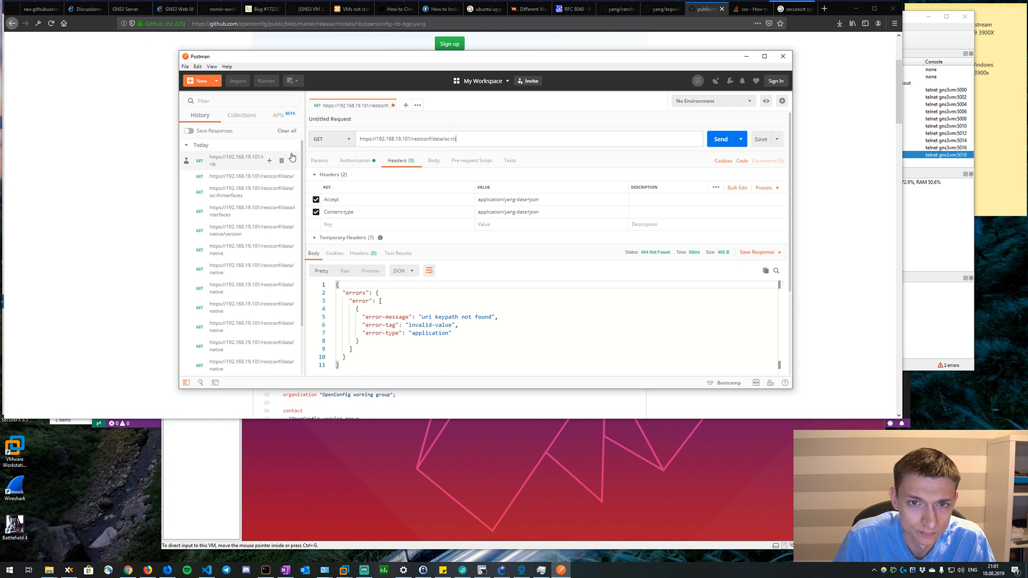
text(ib)
key(Return)
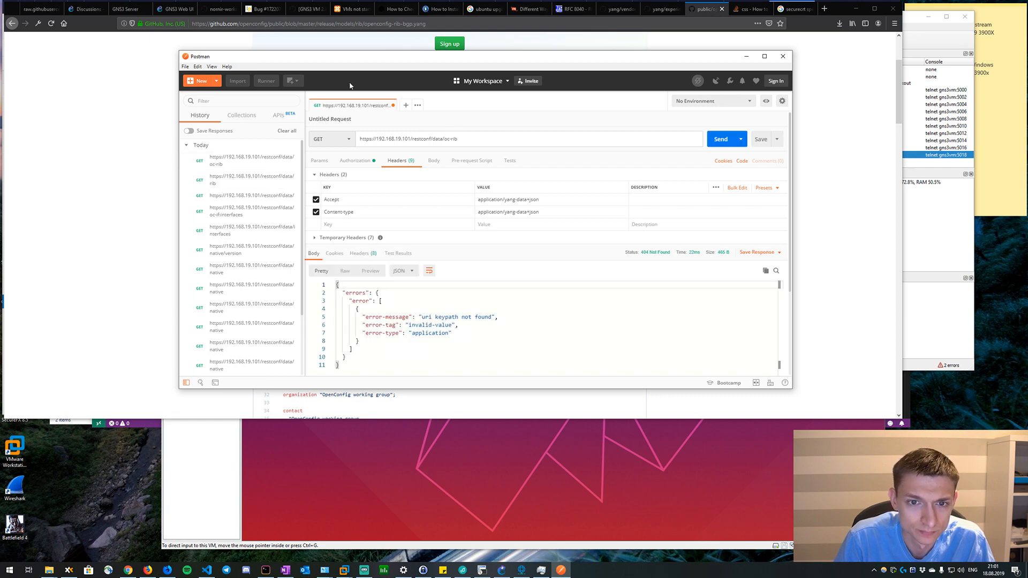
Switch back to the browser and return from the openconfig-rib-bgp module to the release/models folder listing.
click(106, 145)
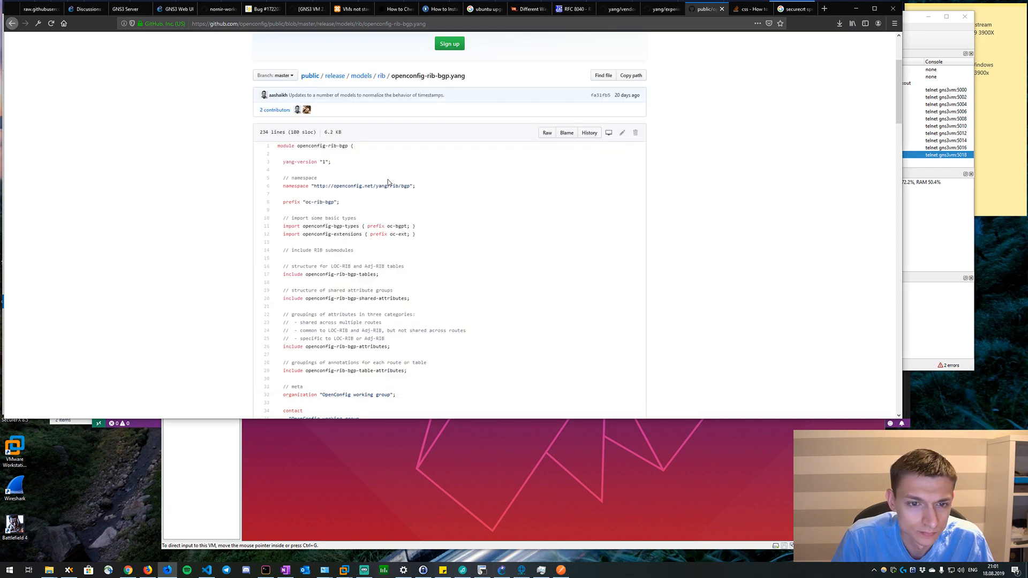
scroll(384, 185, down, 5)
key(alt+Left)
key(alt+Left)
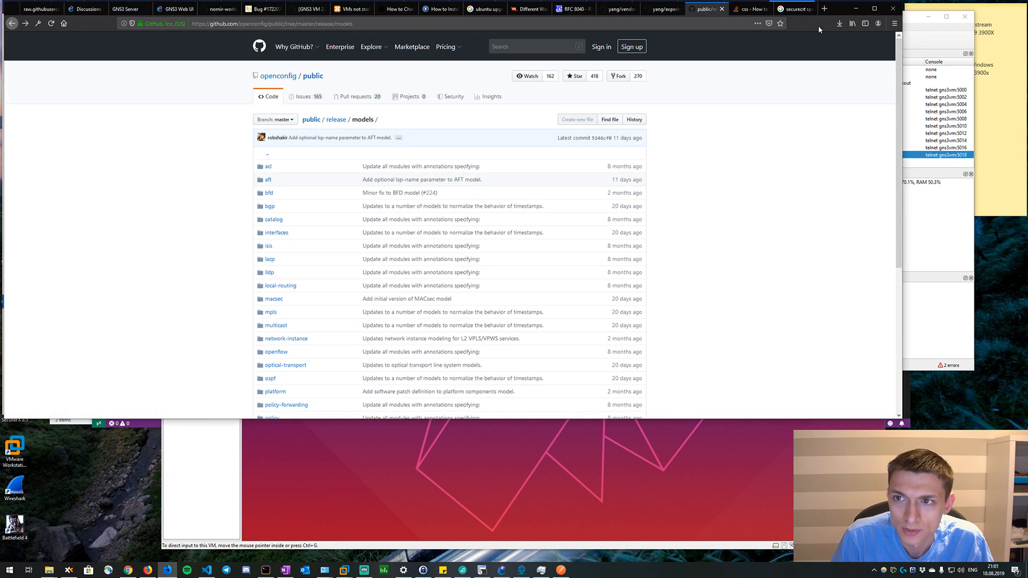
Search the web for "netconf hello" in a new browser tab.
click(822, 9)
text(netconf hello)
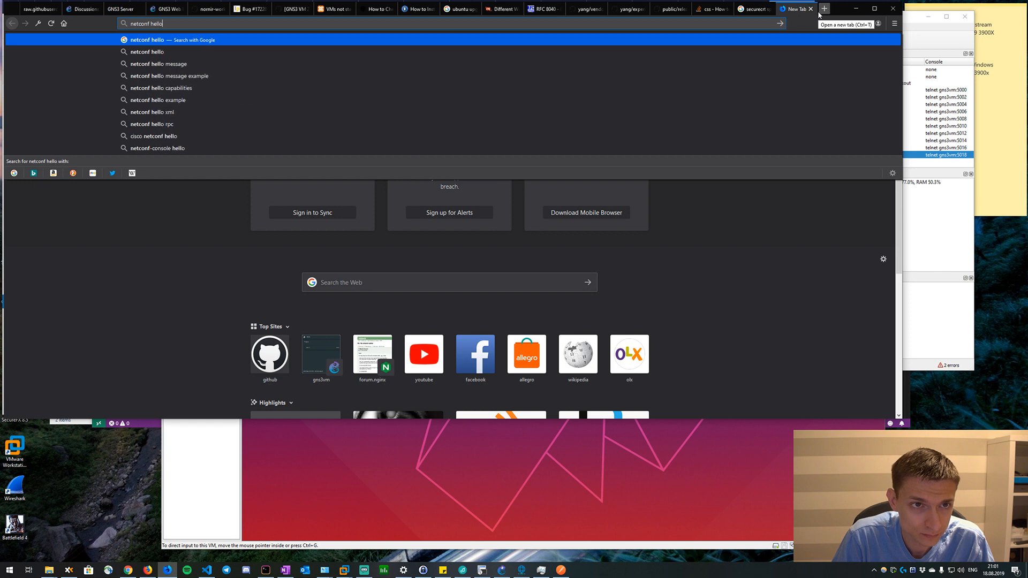
key(Return)
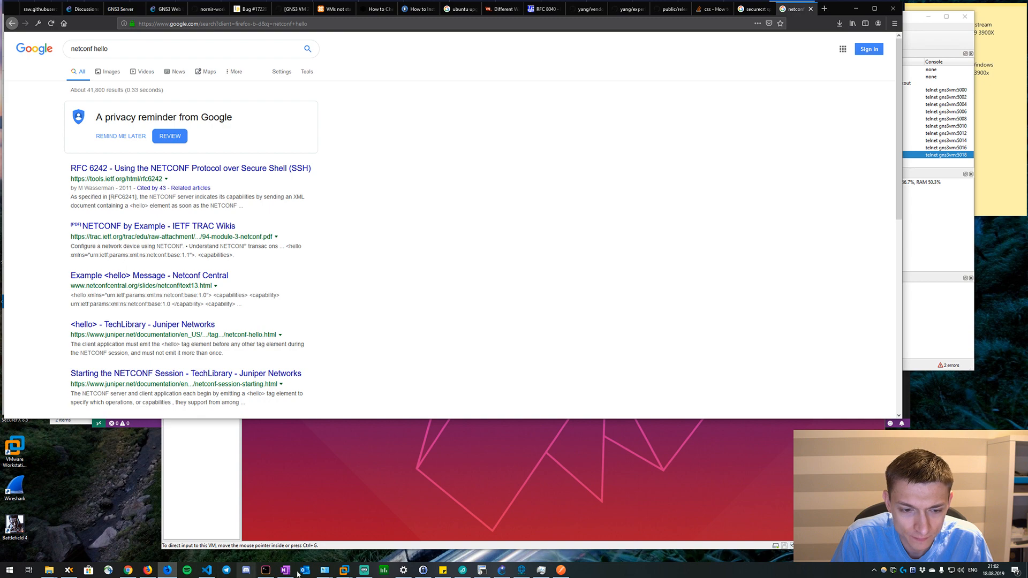
Switch to the Ubuntu virtual machine in VMware Workstation and unlock its desktop with the account password.
mouse_move(464, 569)
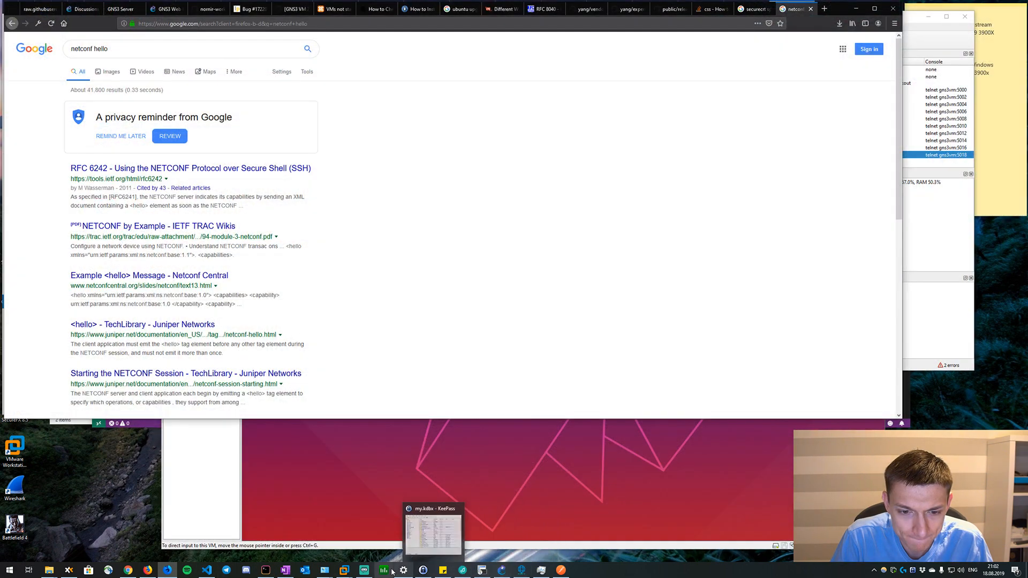
mouse_move(344, 569)
click(493, 529)
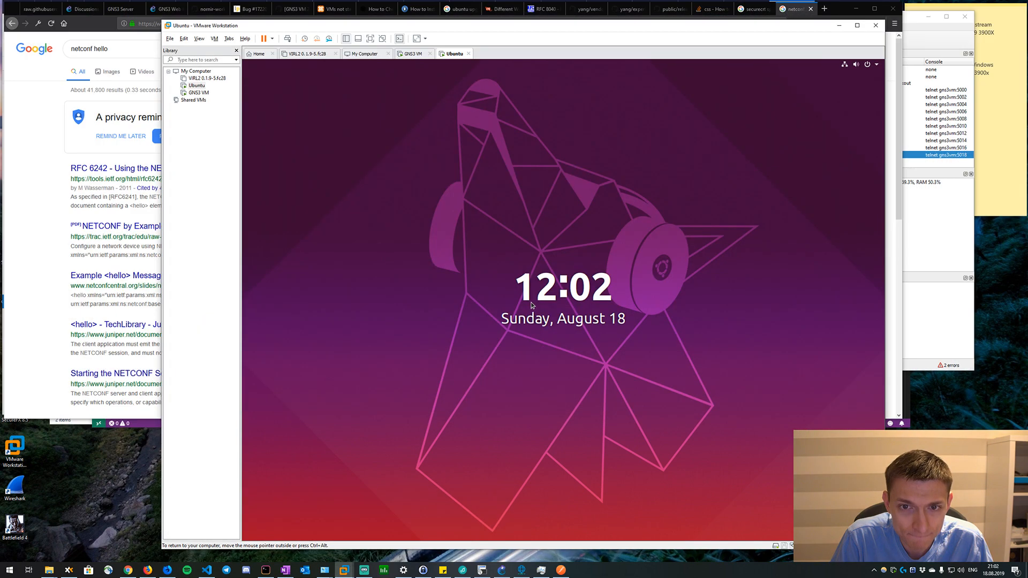
click(525, 337)
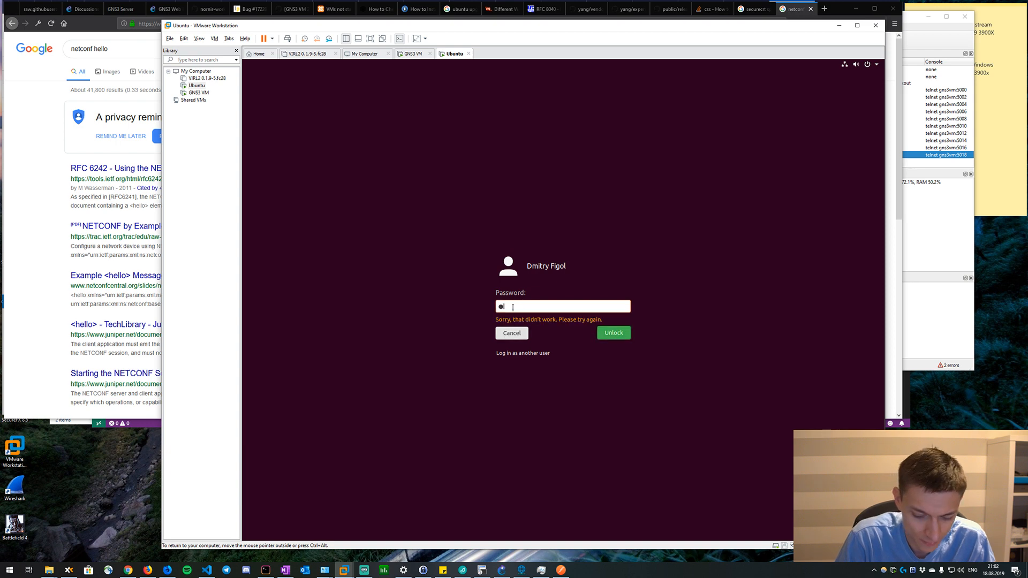
text(*******)
key(Return)
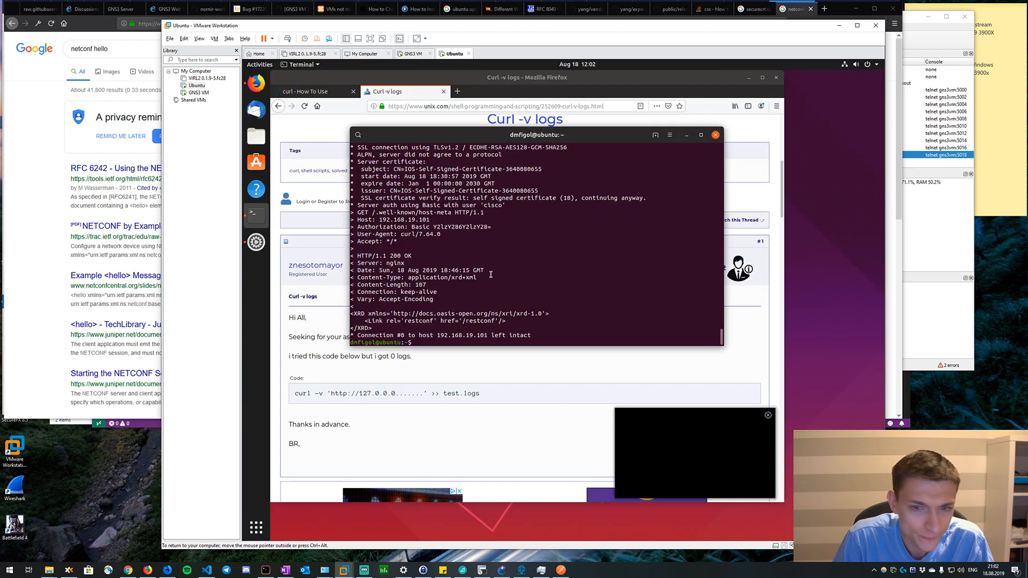
Search the web for "netconf hello" in a new tab of the Ubuntu machine's Firefox.
click(457, 91)
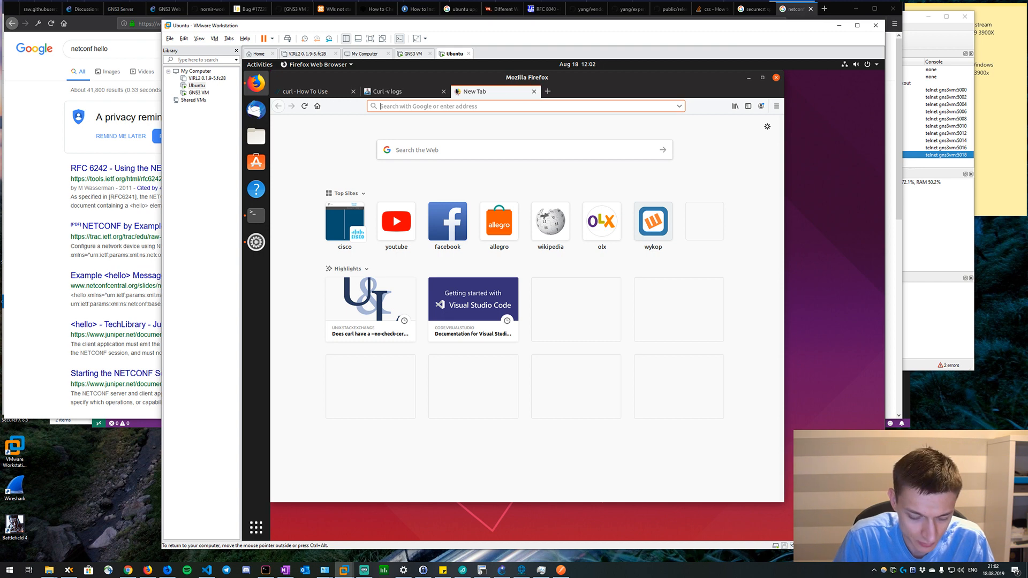
text(netconf hello)
key(Return)
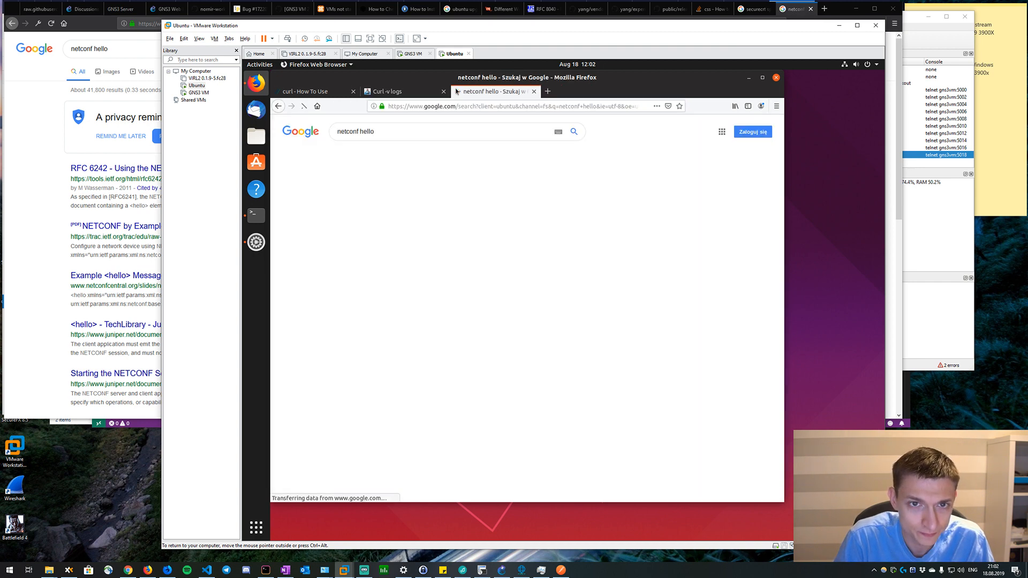
Open the RFC 6242 result on using the NETCONF protocol over Secure Shell.
click(392, 252)
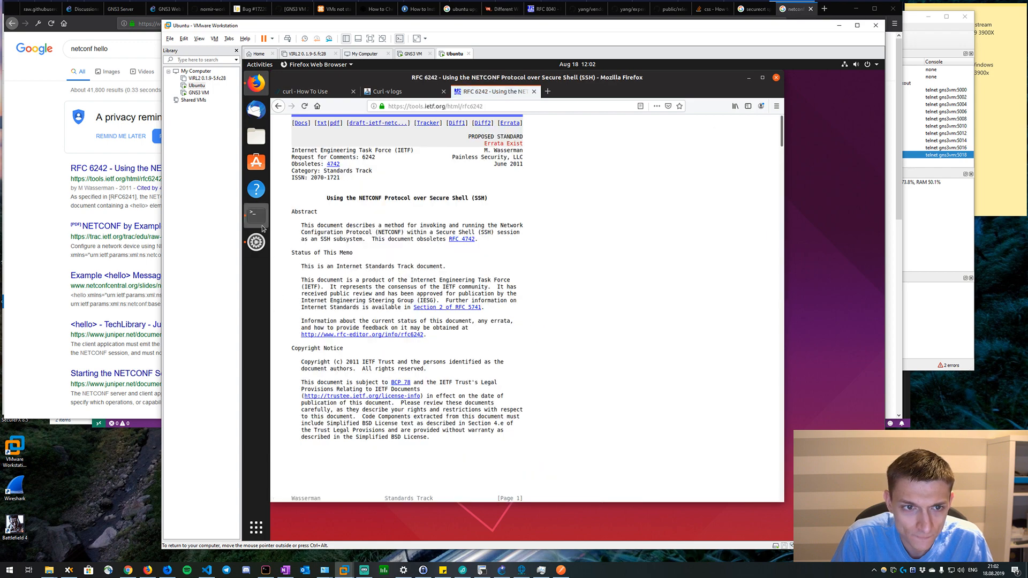
click(262, 226)
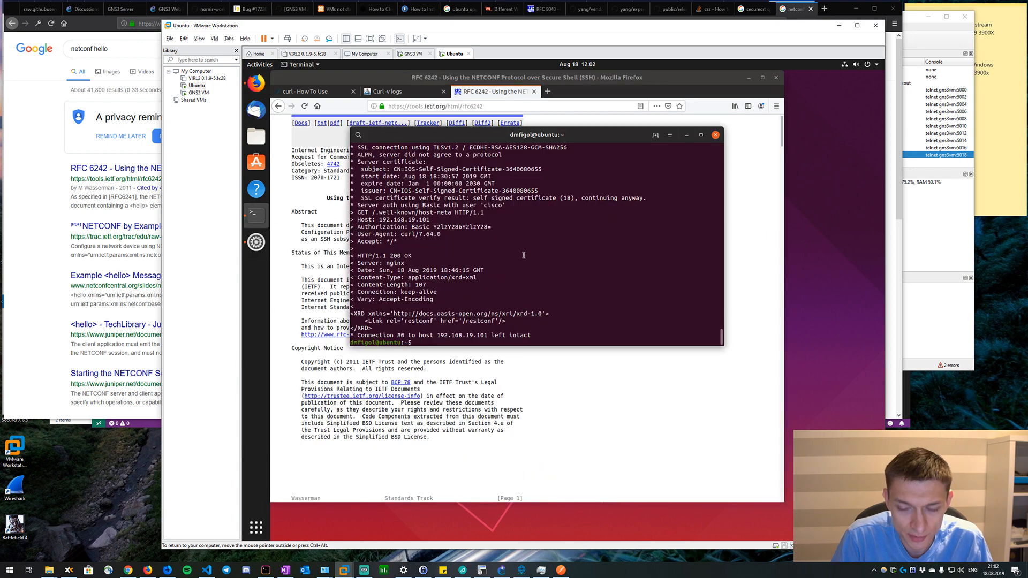
key(Up)
key(Up)
key(Up)
key(Up)
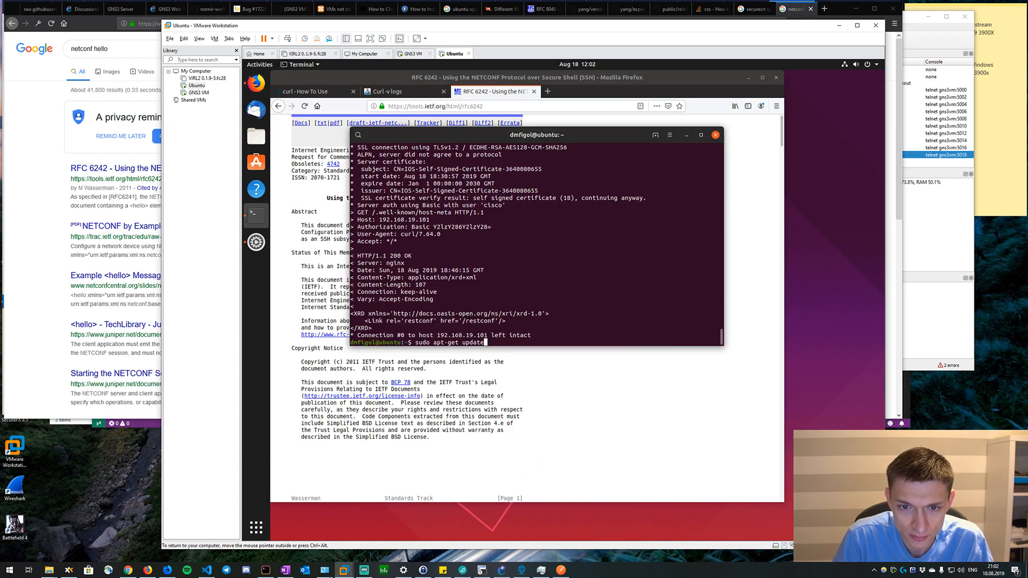
key(Up)
key(Up)
key(Up)
key(Down)
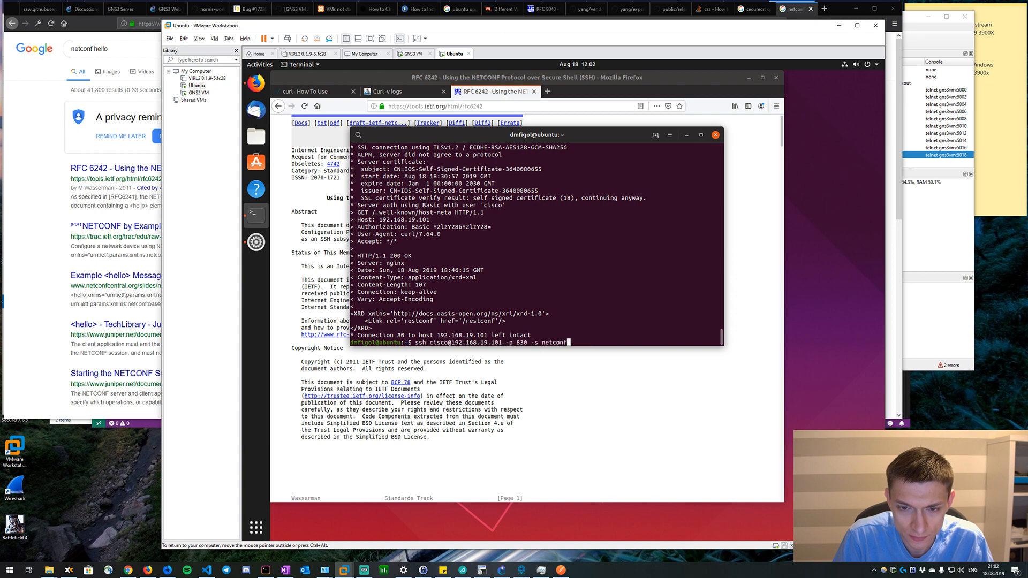
key(Return)
key(Return)
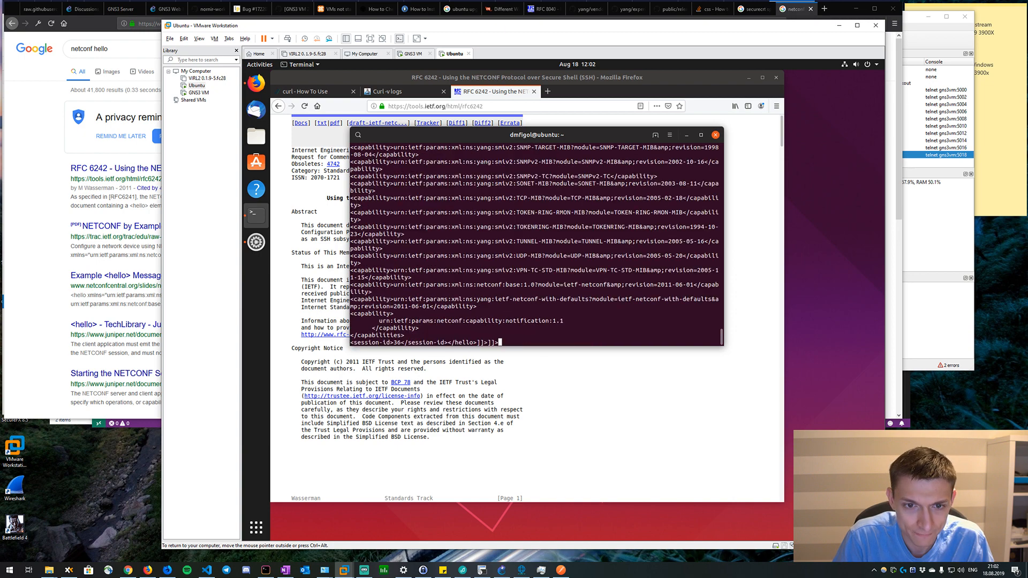
Return to the RFC 6242 page in the browser and search it for "hello" to reach the Capabilities Exchange section.
click(537, 418)
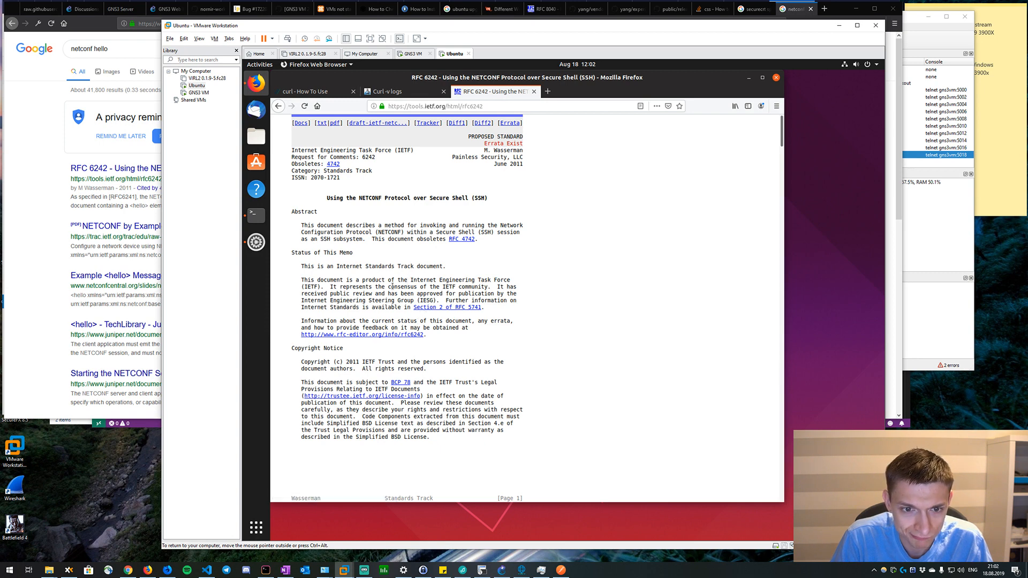
scroll(382, 292, down, 3)
key(ctrl+f)
text(hello)
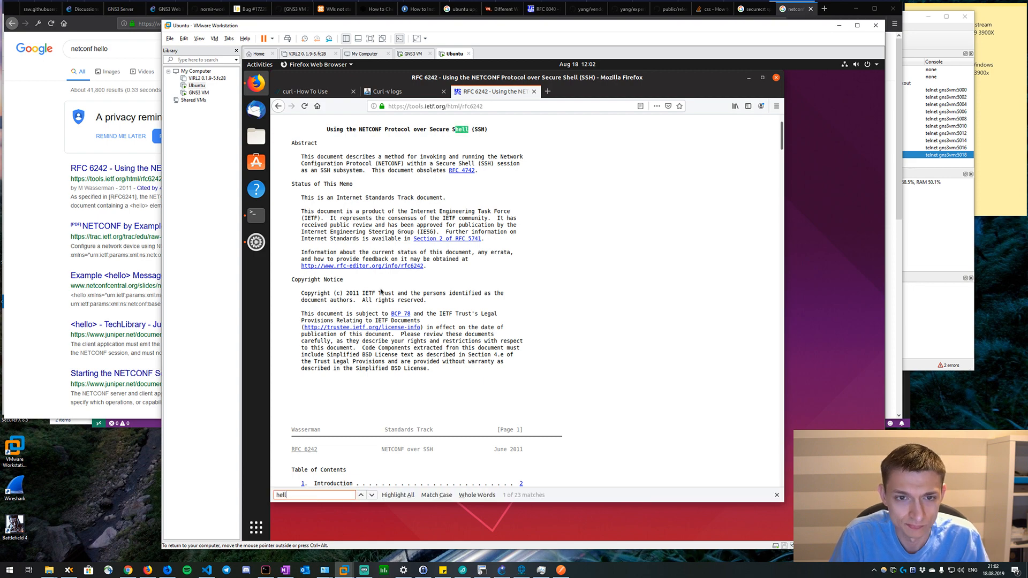
key(Return)
key(Return)
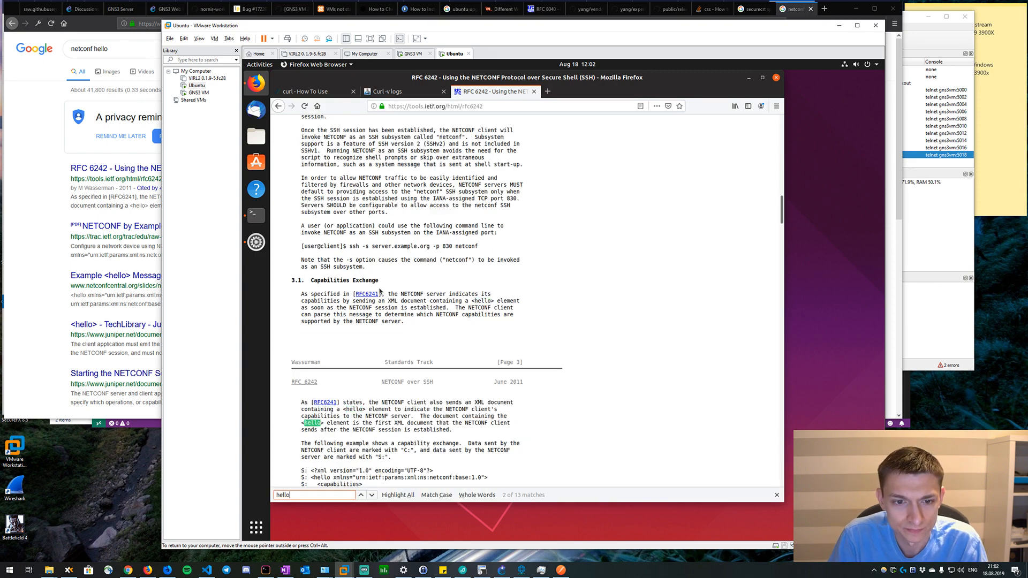
scroll(381, 292, down, 4)
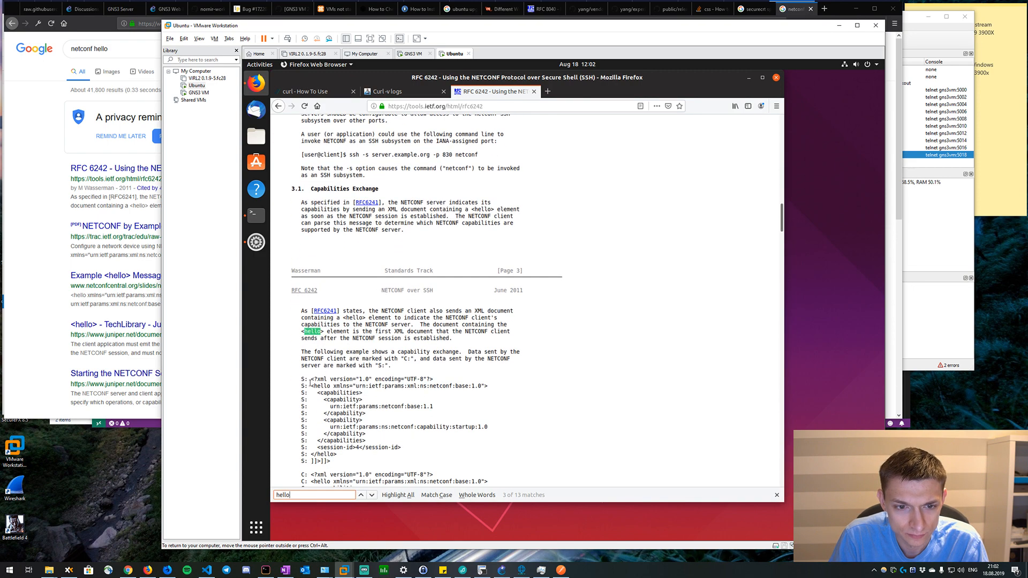
Examine the server and client hello message examples in section 3.1 of RFC 6242.
drag(302, 382, 332, 462)
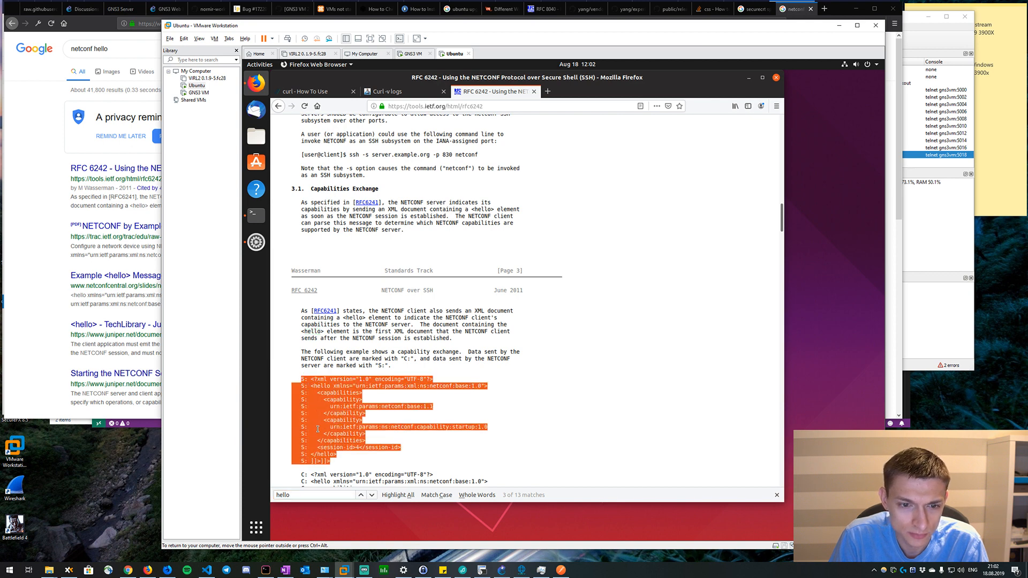
drag(314, 406, 308, 382)
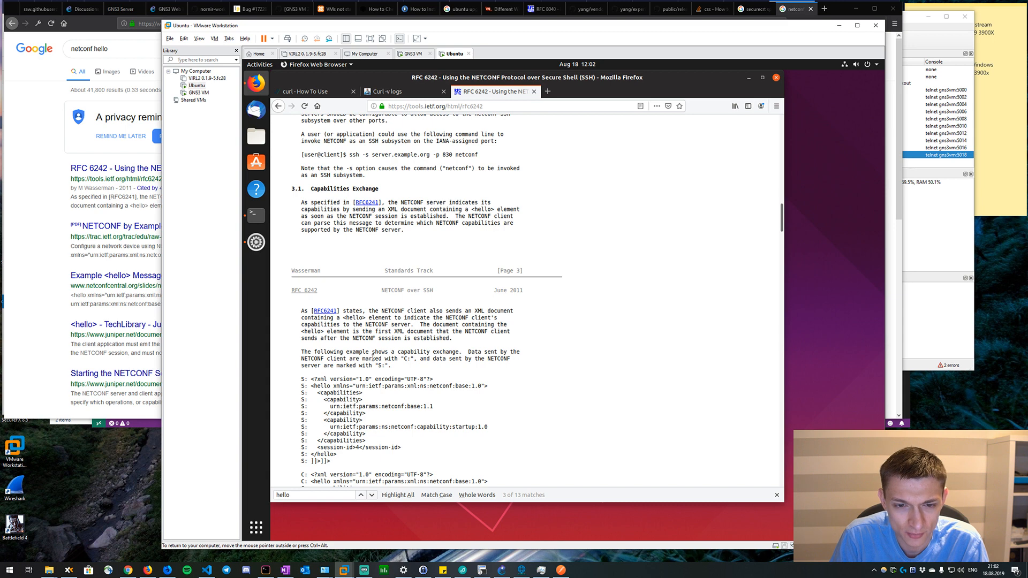
scroll(373, 358, down, 6)
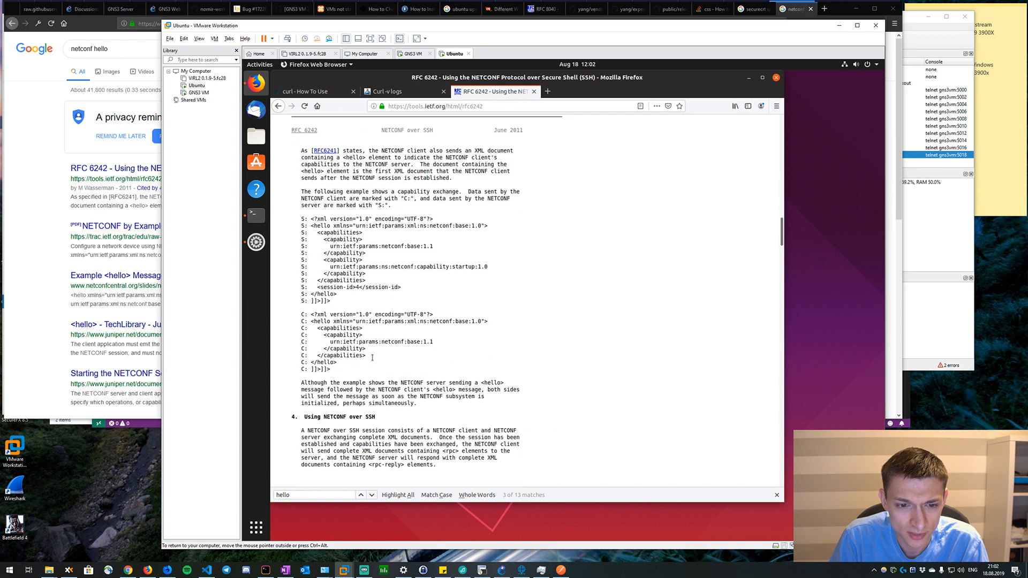
scroll(373, 359, up, 5)
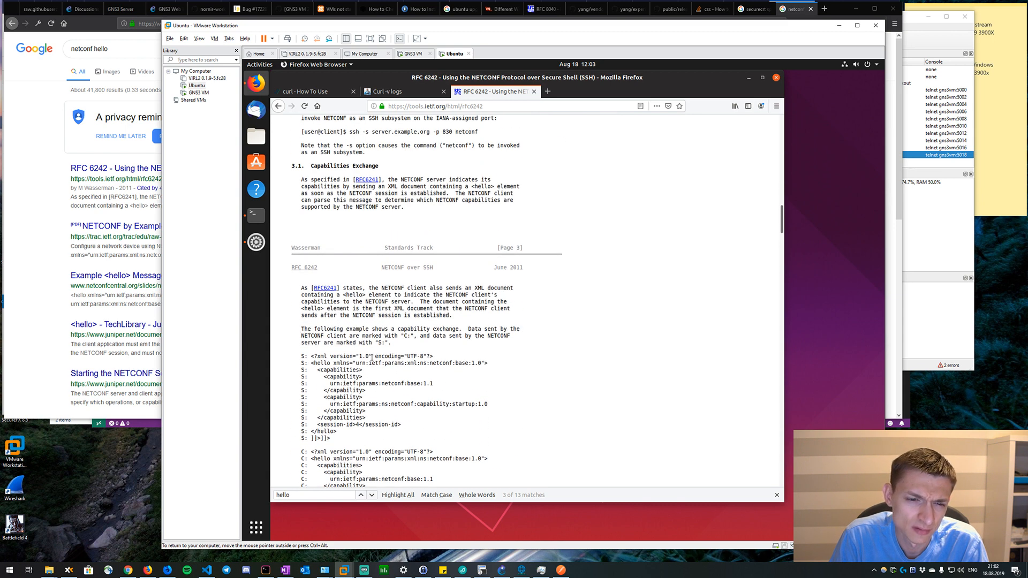
Search RFC 6242 for the selected text "<hello" and go through its matches to the client's hello example.
drag(315, 364, 312, 364)
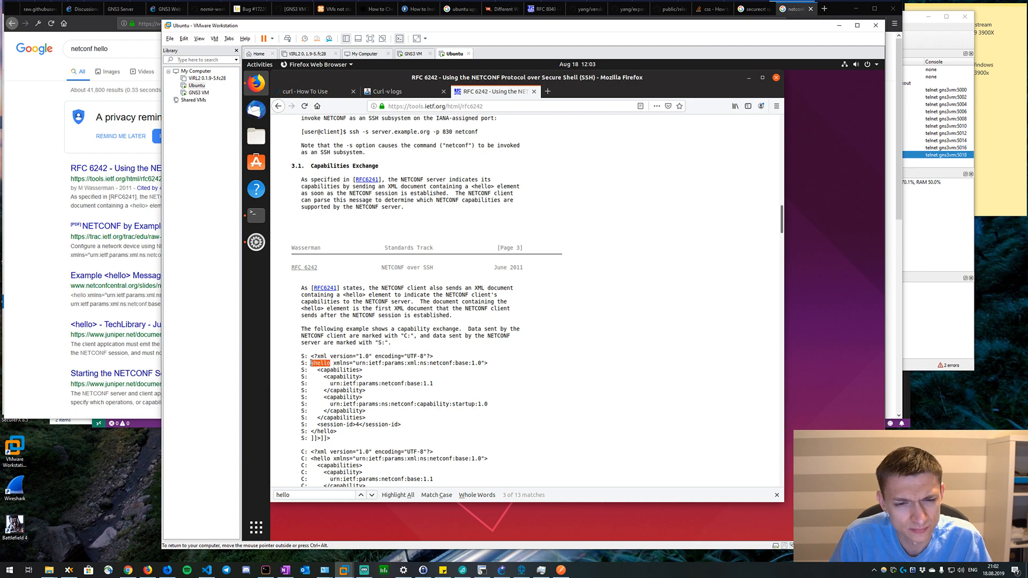
key(ctrl+f)
key(Return)
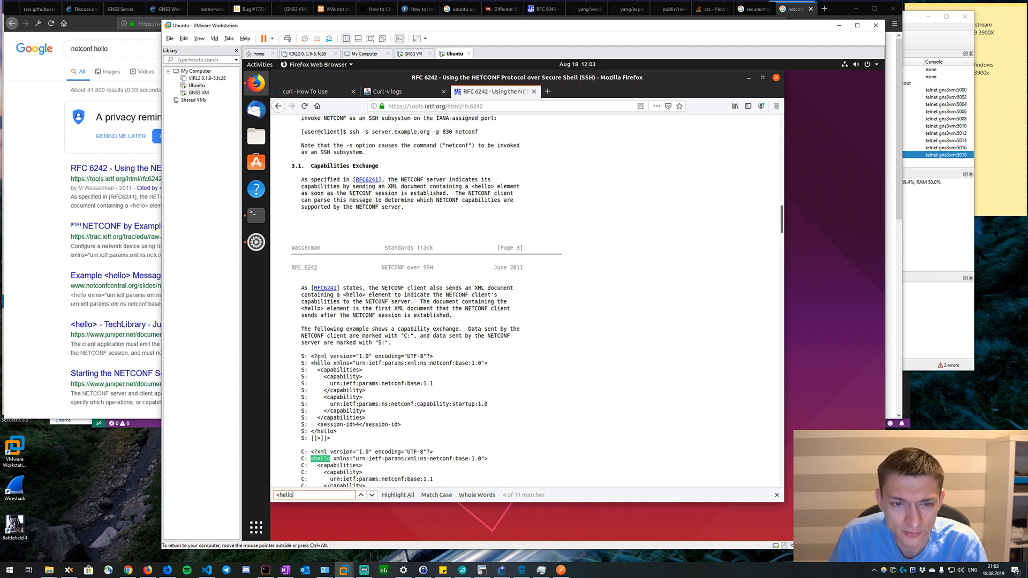
key(Return)
key(Return)
key(Return)
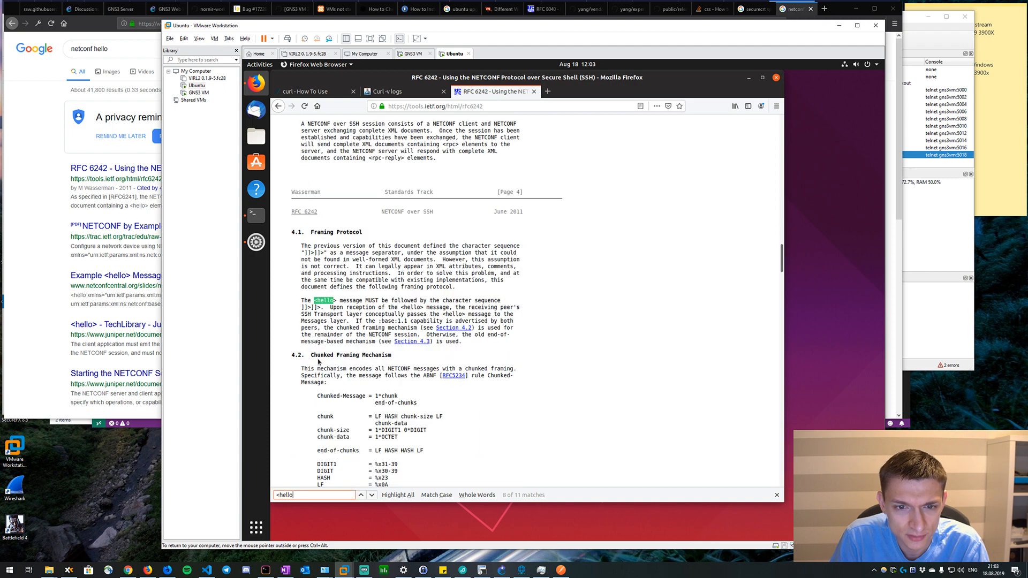
key(Return)
key(Return)
key(Return)
key(Return)
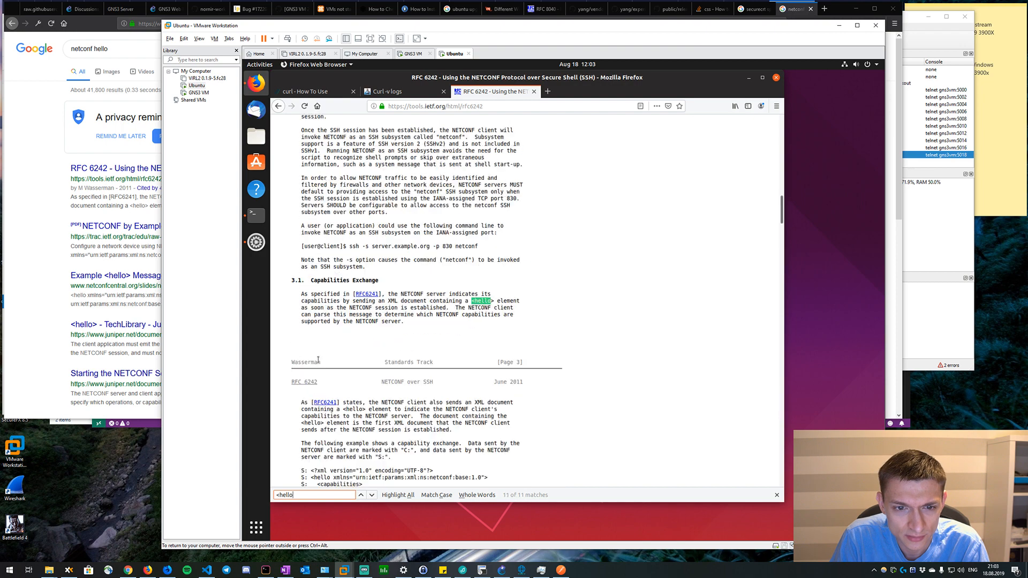
key(Return)
key(Return)
key(Return)
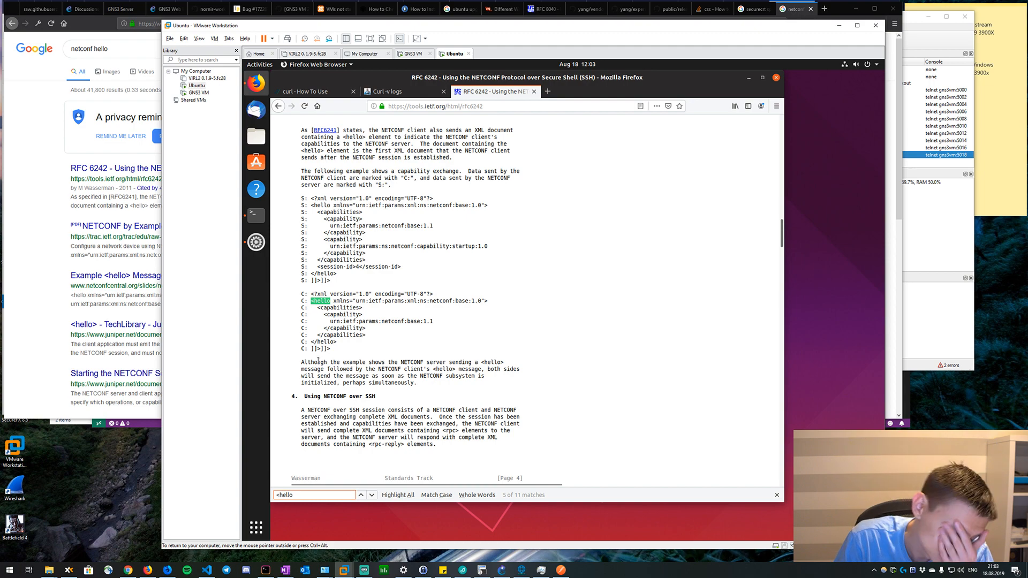
Search the web for "netconf hello" in another Firefox tab and try the "NETCONF by Example" PDF result.
click(546, 92)
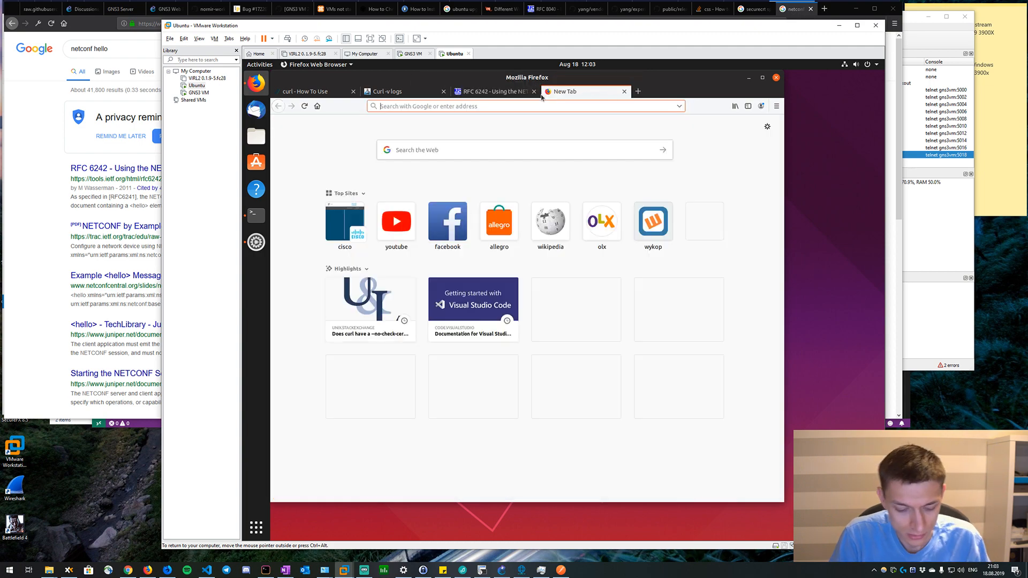
text(netconf hello)
key(Return)
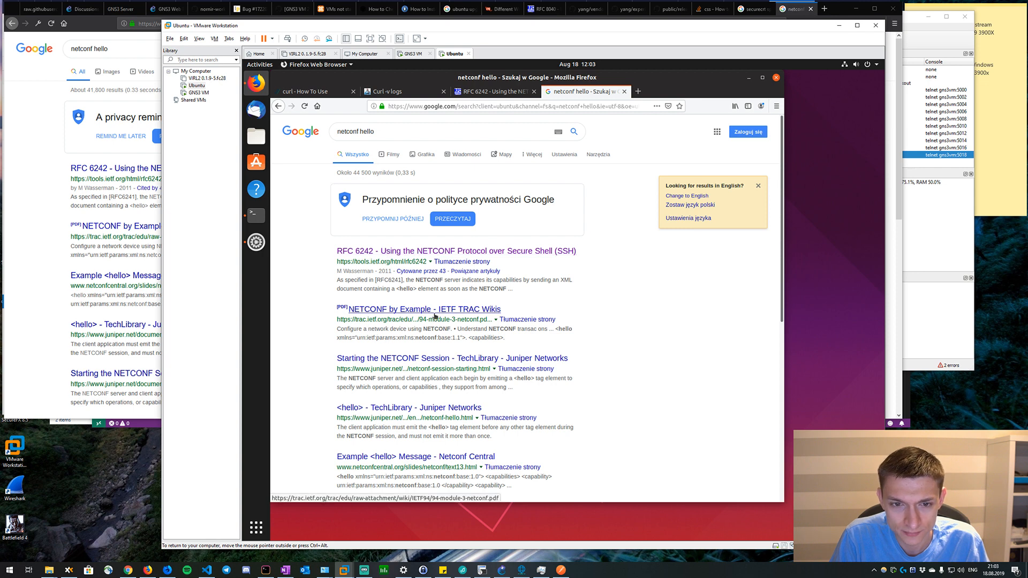
click(436, 316)
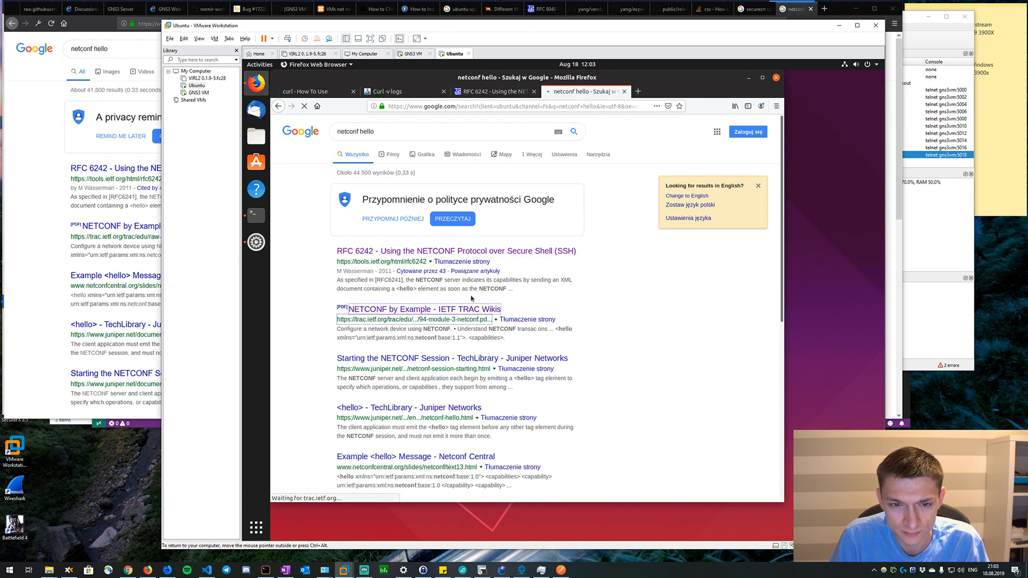
click(557, 345)
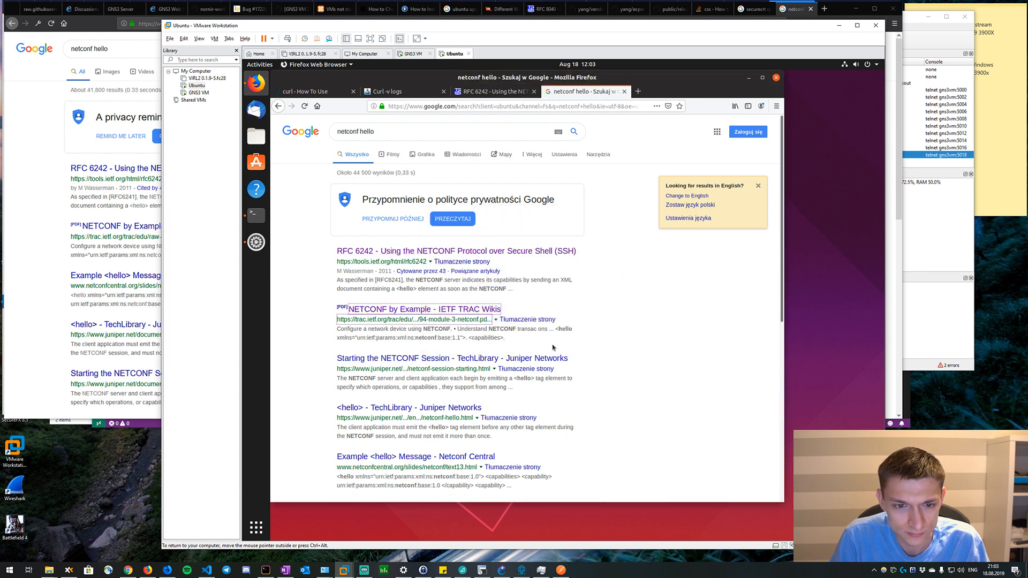
Open the Juniper TechLibrary <hello> result and read its usage examples and tag descriptions.
scroll(476, 346, down, 2)
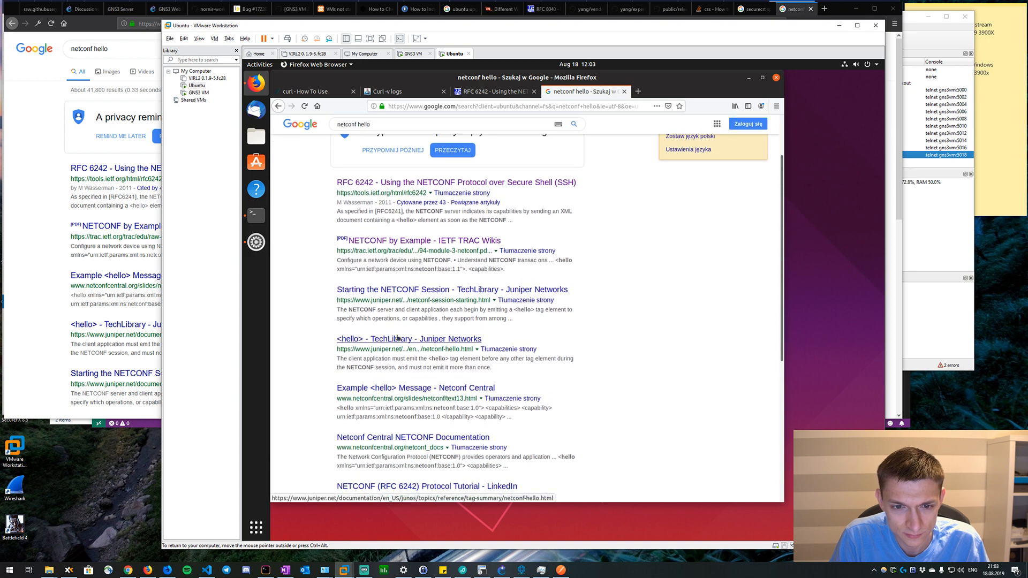
click(397, 339)
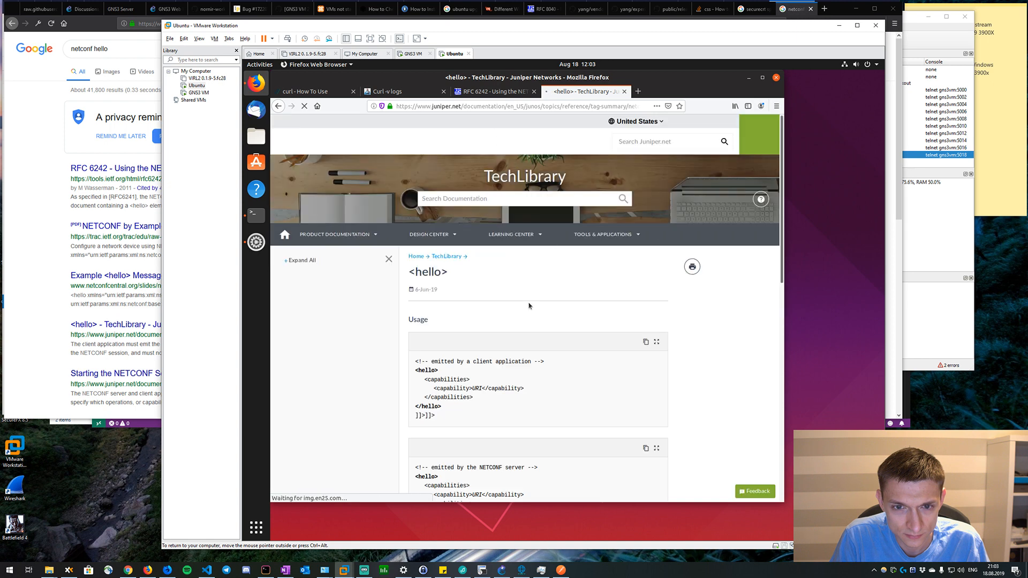
scroll(524, 314, down, 1)
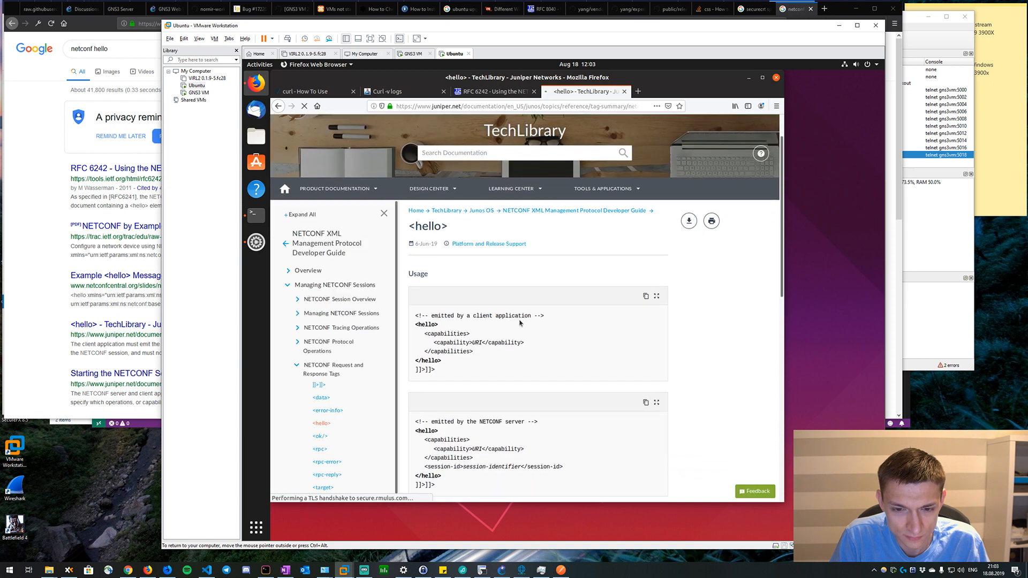
scroll(520, 322, down, 2)
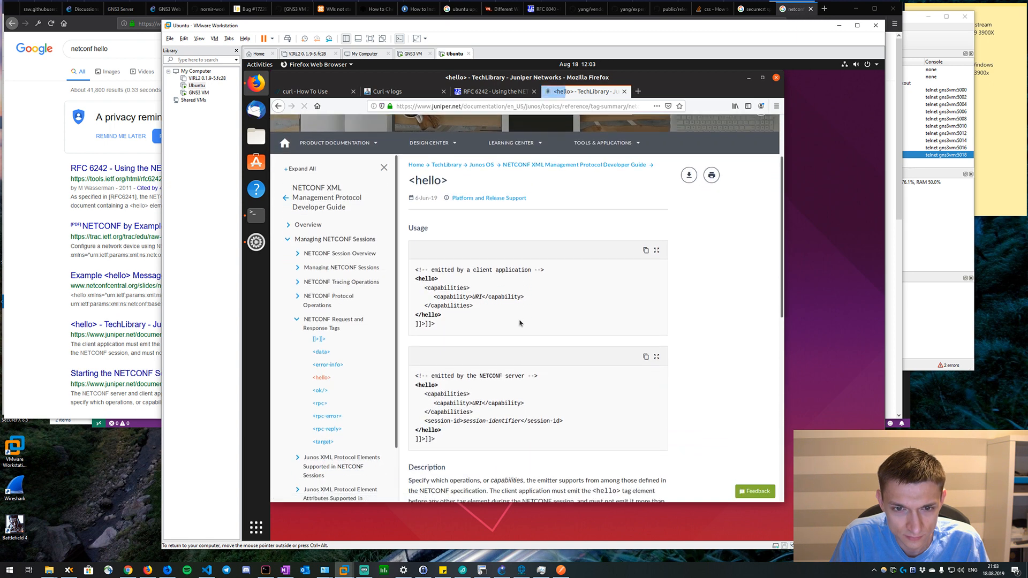
scroll(519, 323, down, 10)
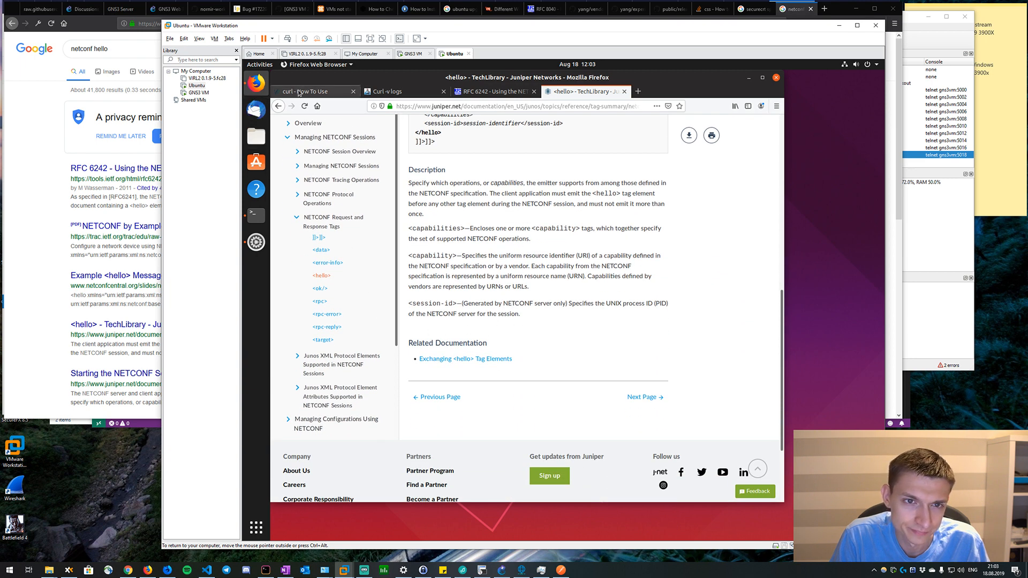
Go back from RFC 6242 to the search results and open Netconf Central's "Example <hello> Message" page.
click(490, 92)
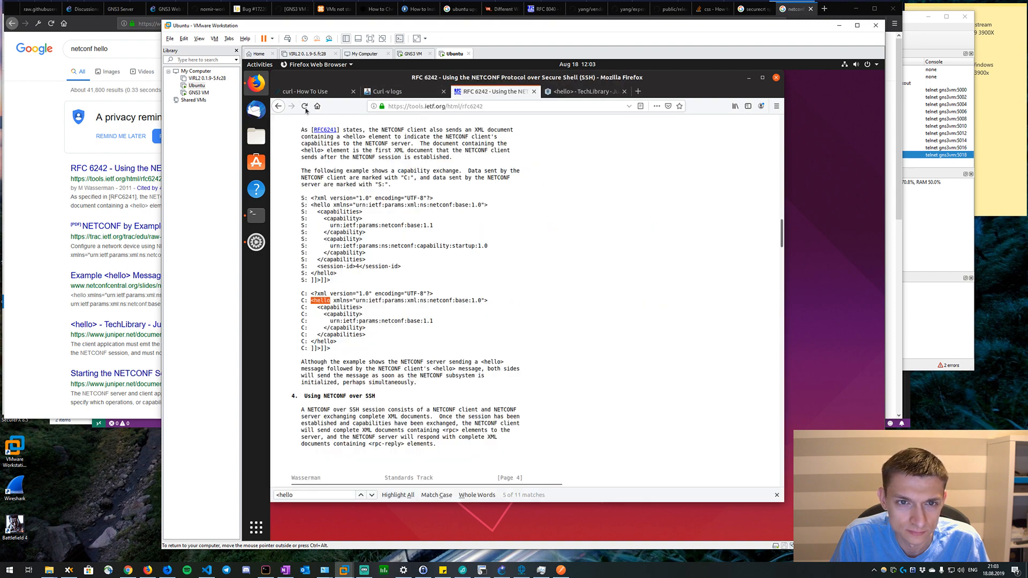
click(275, 107)
scroll(394, 324, down, 4)
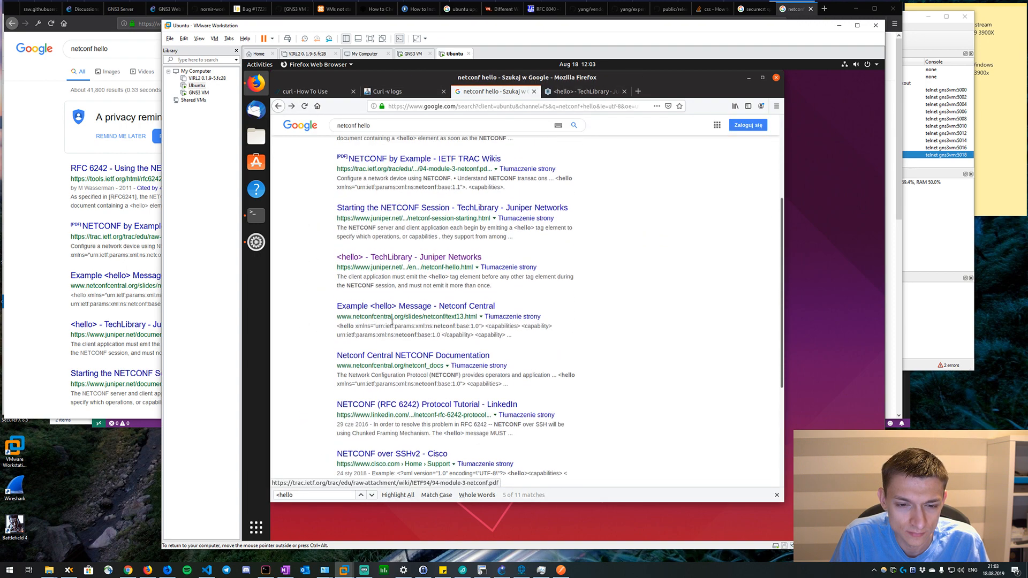
click(385, 298)
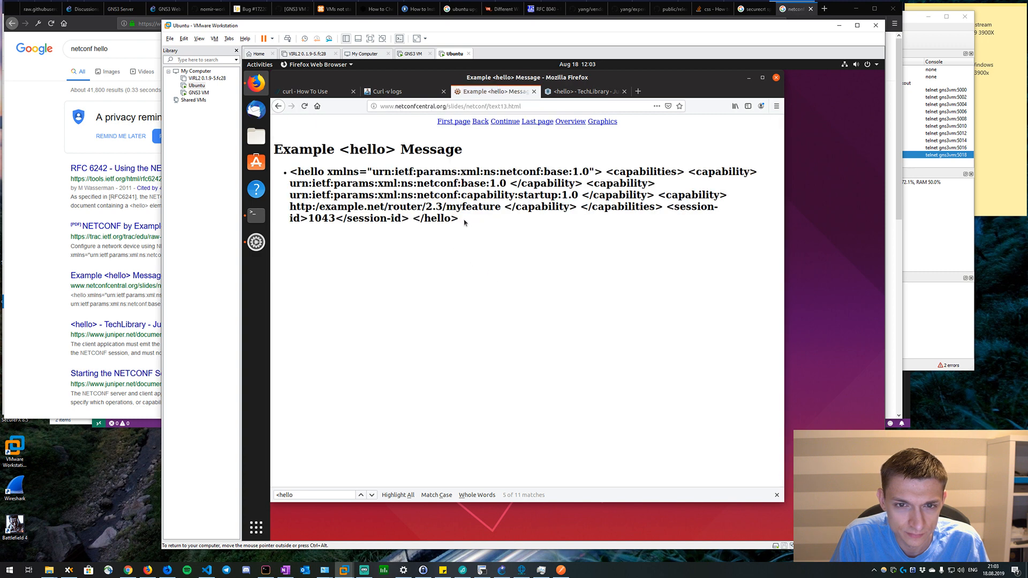
Copy the complete example hello message, from the opening <hello> tag through </hello>.
drag(464, 222, 284, 172)
right_click(328, 173)
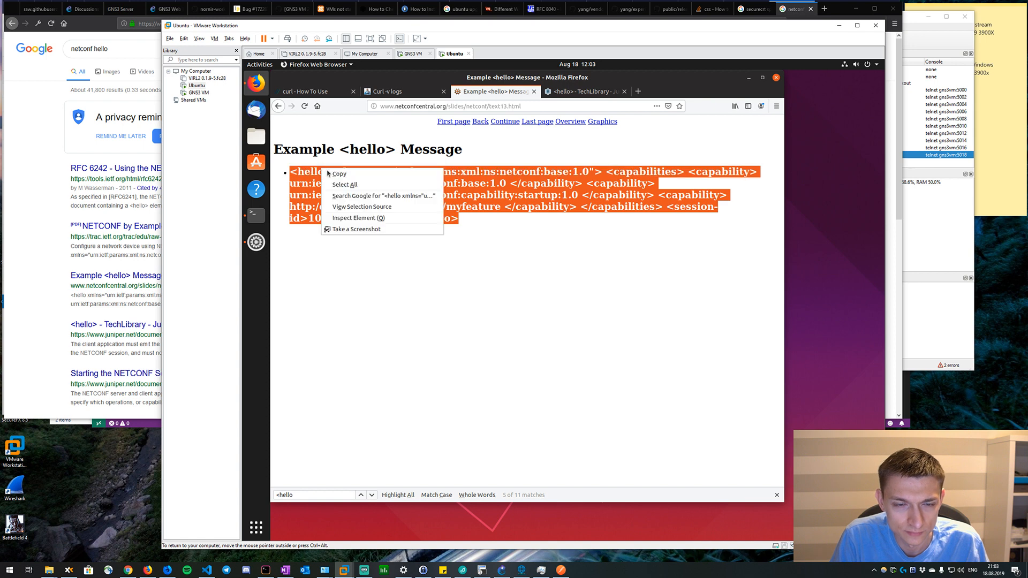
click(337, 174)
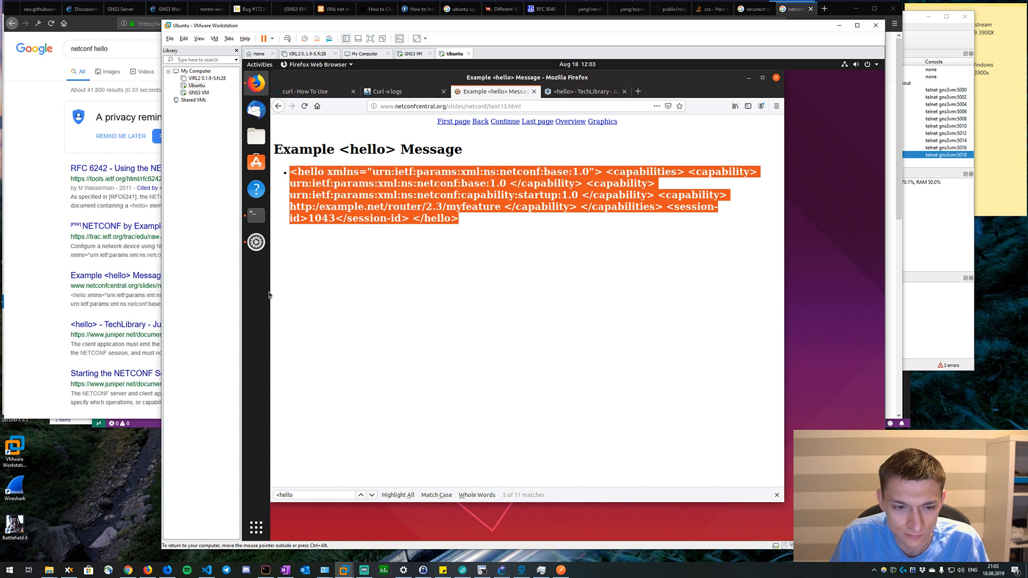
Paste the copied hello message into the open NETCONF session in the terminal, submit it, and return to the example page.
click(256, 215)
right_click(563, 288)
click(589, 316)
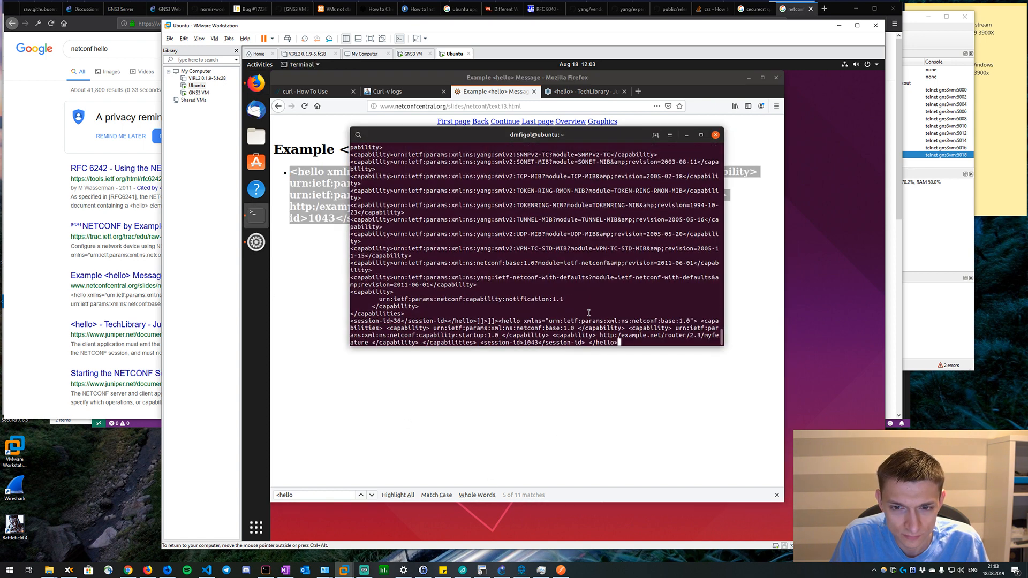
key(Return)
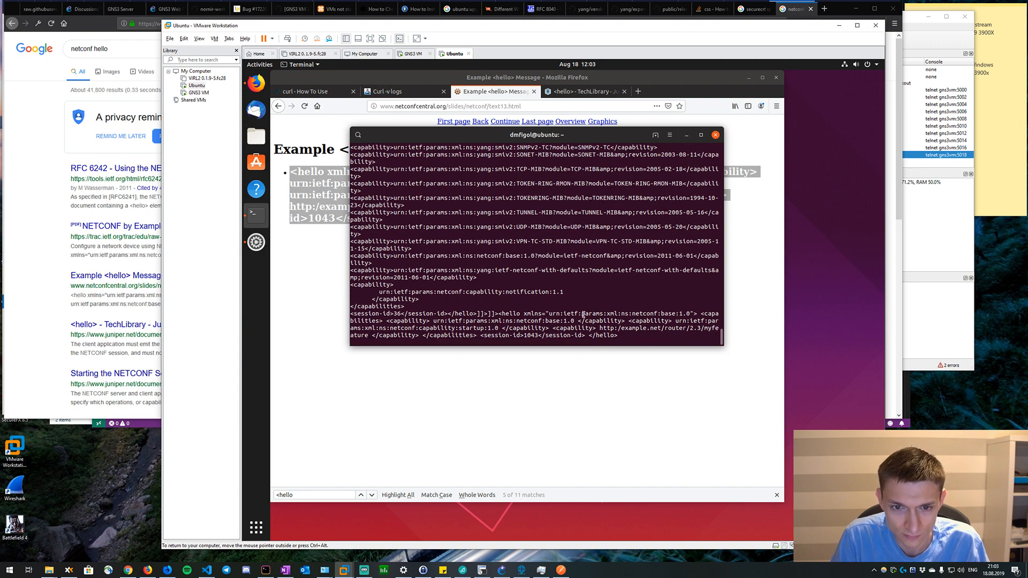
click(324, 262)
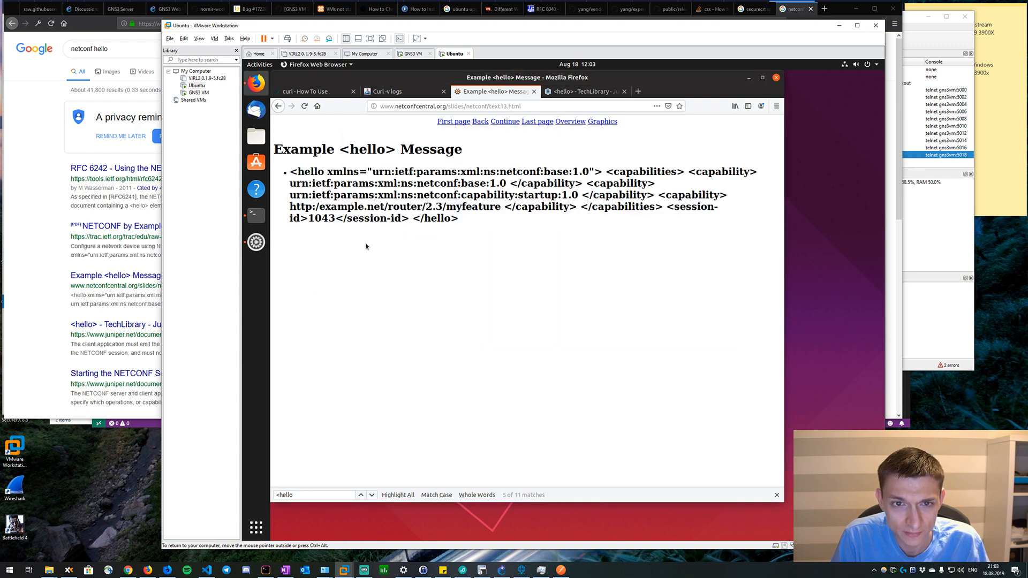
Leave the example hello page and search the web for "netconf get config" from the Juniper page's tab.
click(279, 106)
click(568, 92)
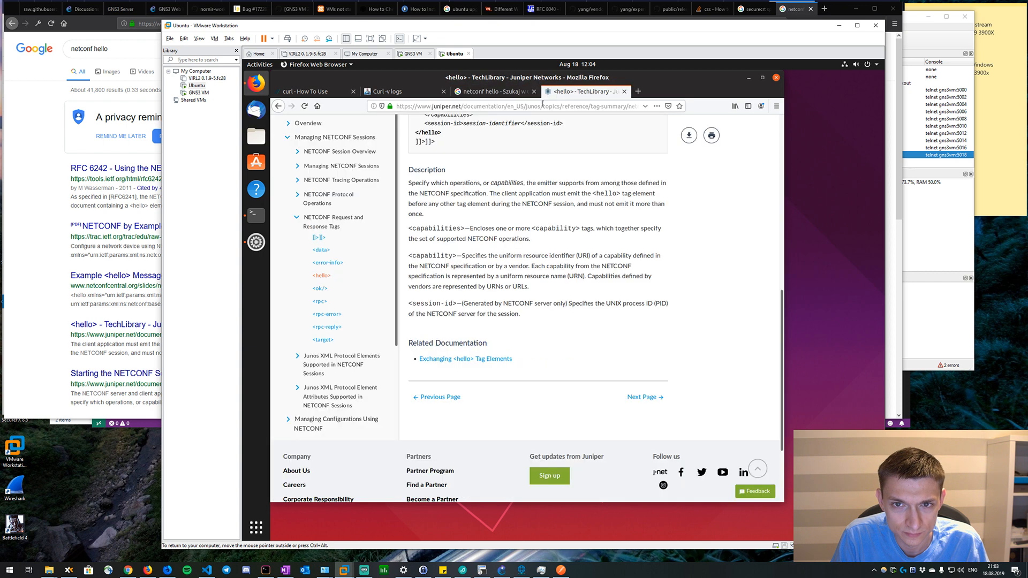
click(542, 106)
text(netconf)
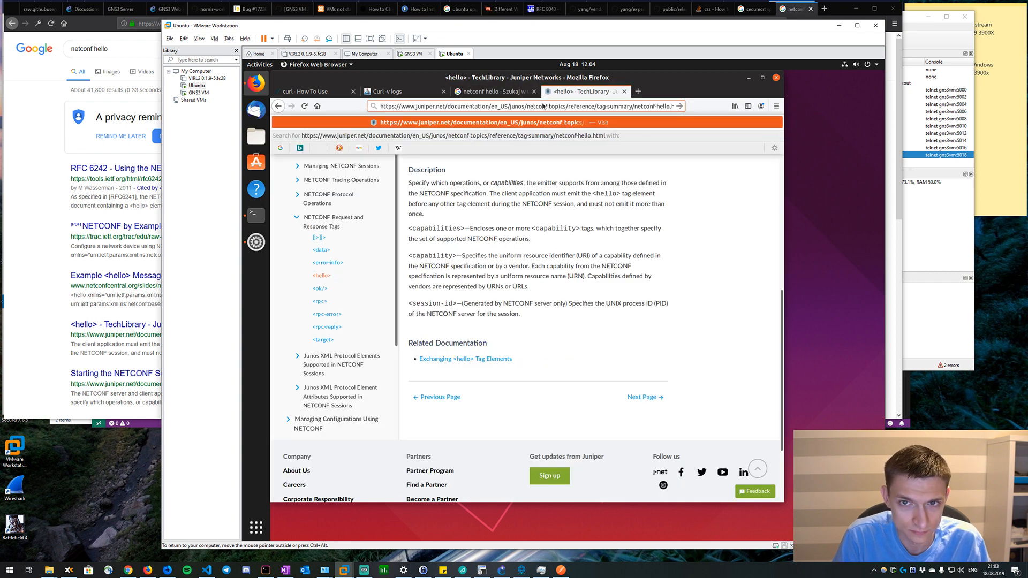
key(ctrl+a)
text(netcon)
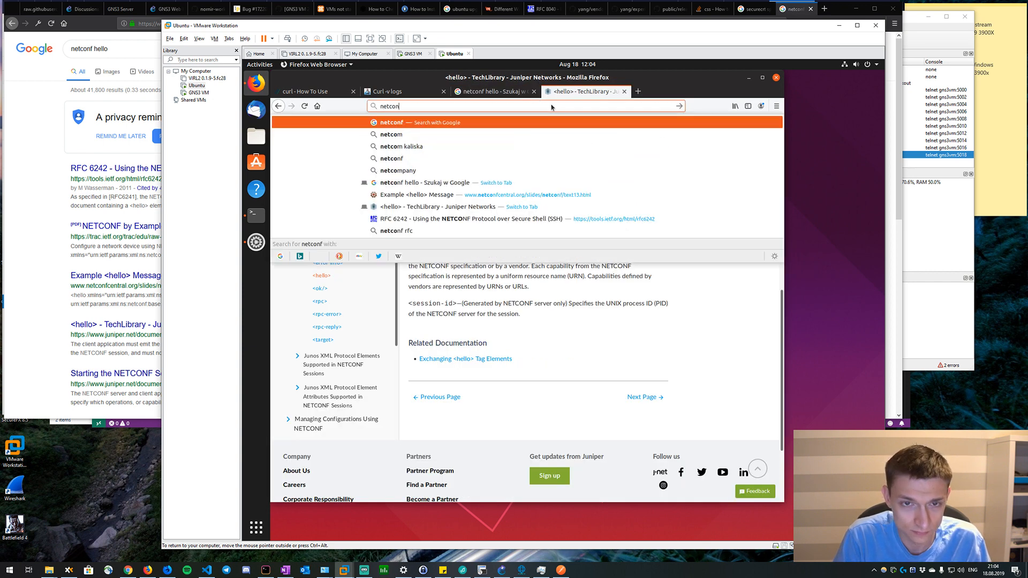
text(f get config)
key(Return)
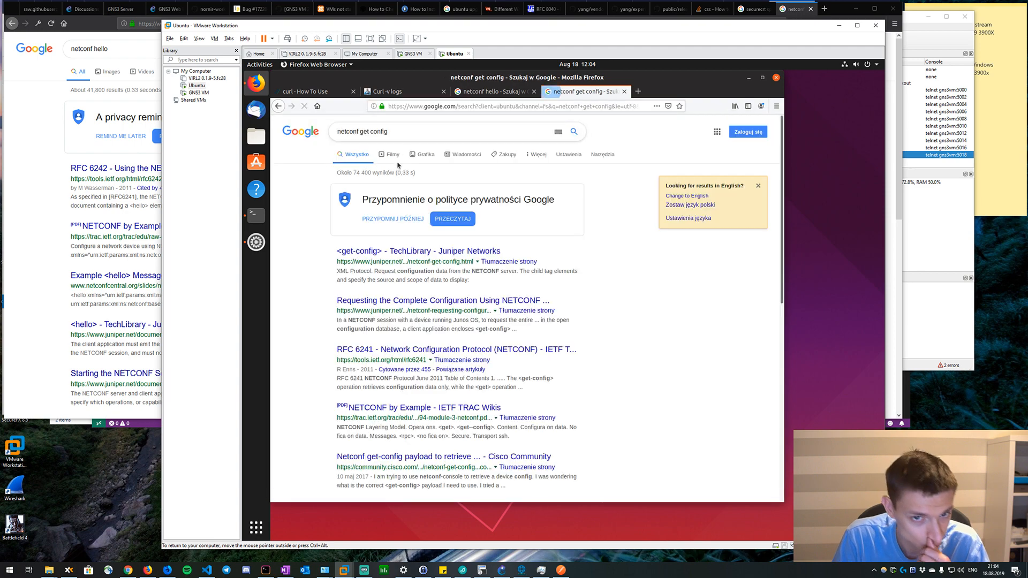
Open the Juniper TechLibrary <get-config> result, read its usage example, and return to the search results.
click(406, 252)
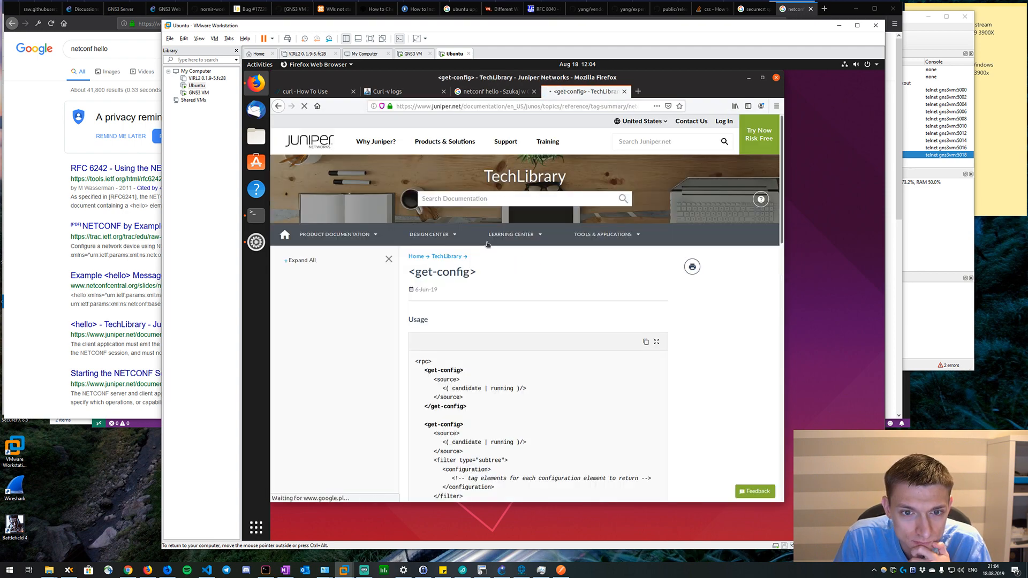
scroll(508, 341, down, 2)
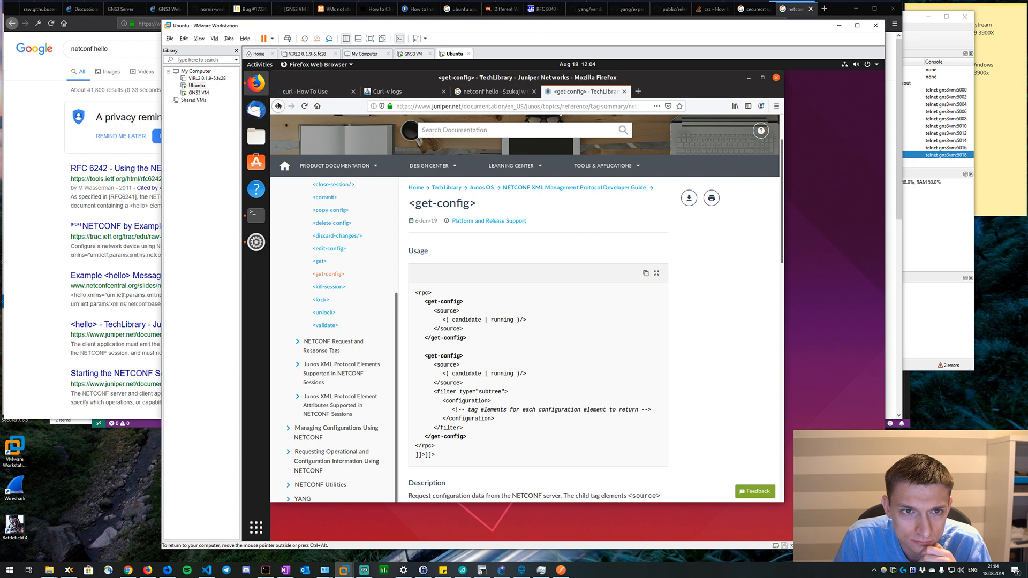
click(278, 105)
Open the presenter's GitHub profile page in a new browser tab.
click(639, 92)
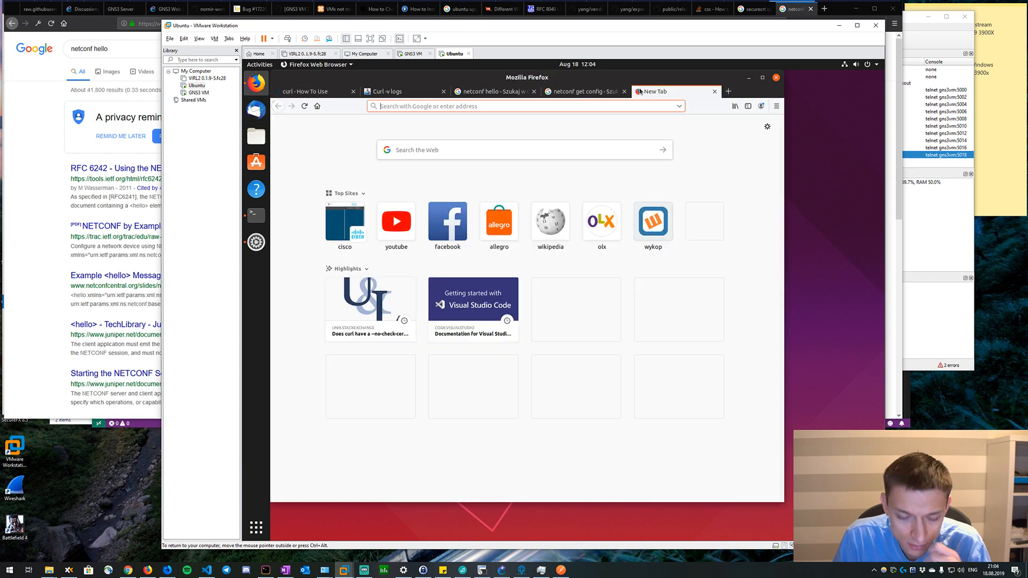
text(github.com)
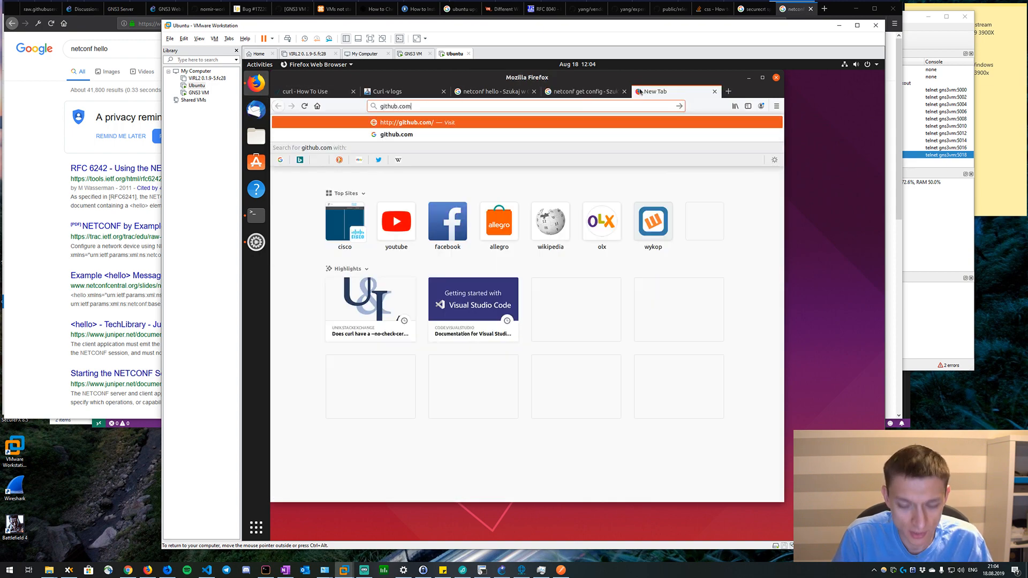
text(/dmfigol)
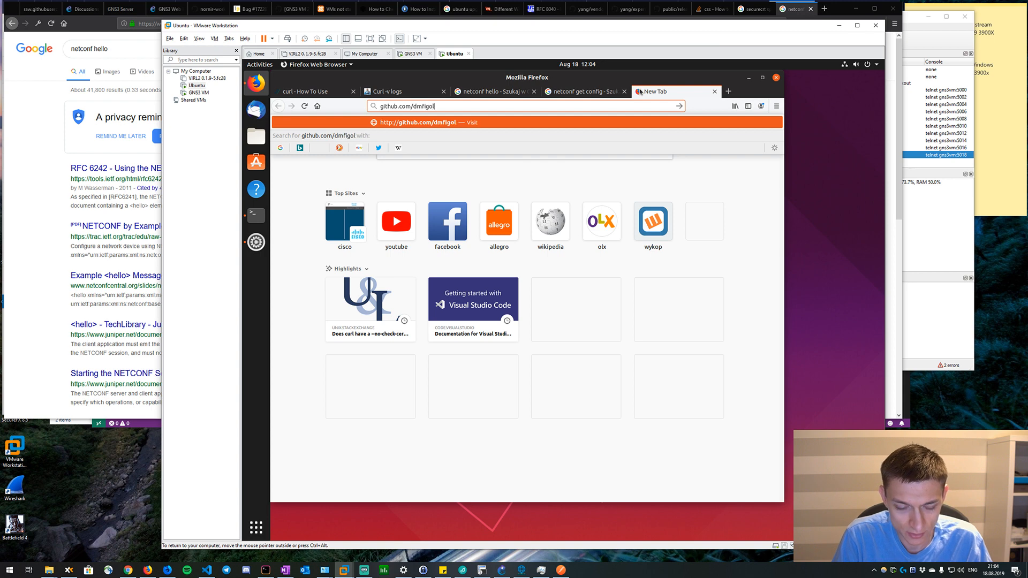
key(Return)
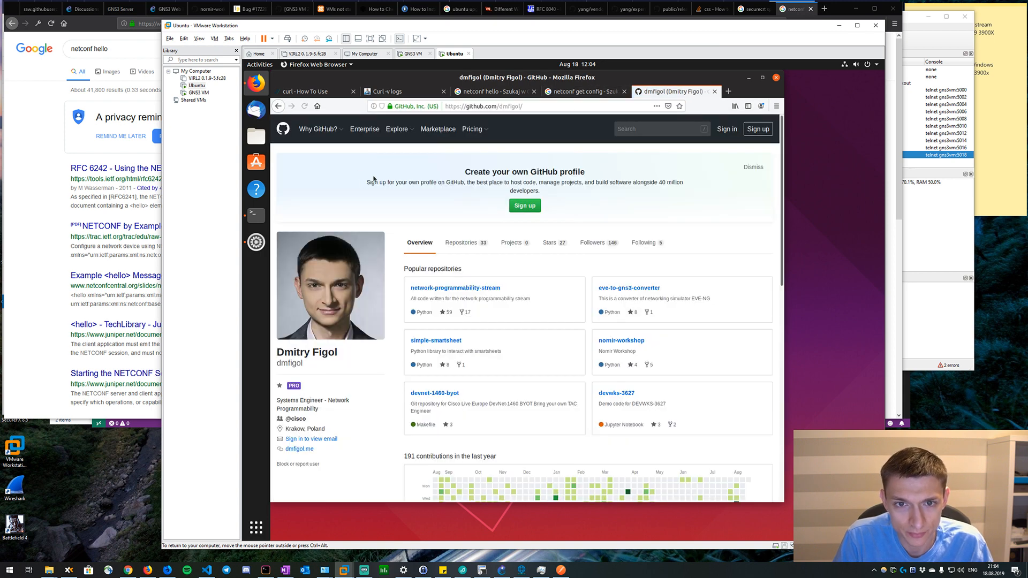
Search the presenter's GitHub content for "hello", check the code and repository results, and return to the profile.
click(648, 132)
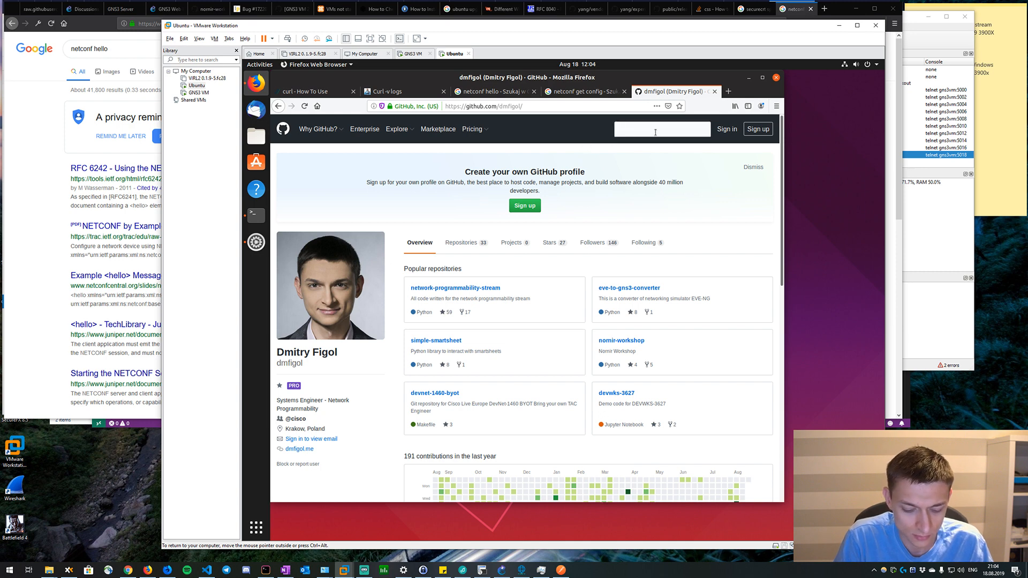
text(hello)
key(Return)
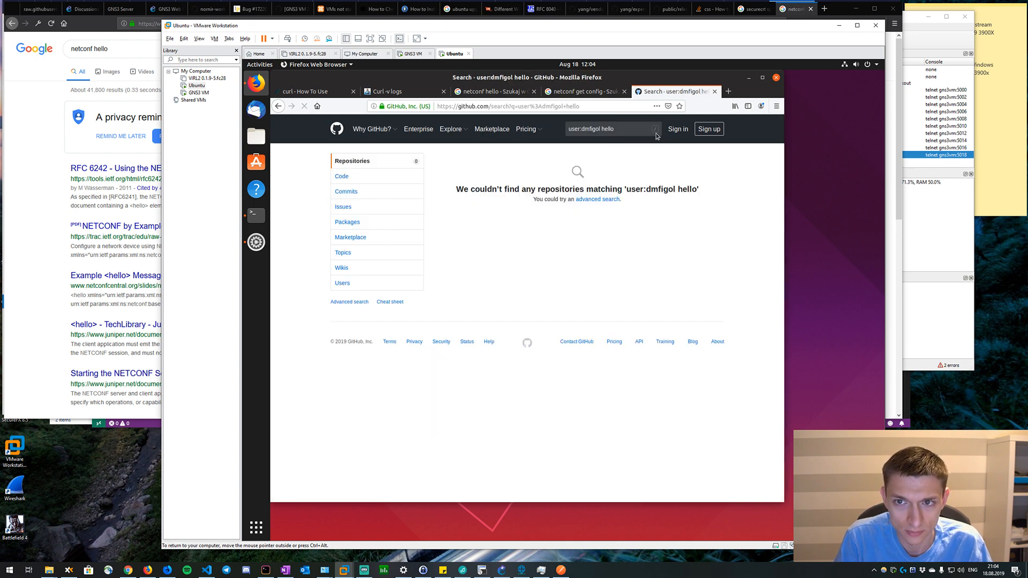
click(393, 179)
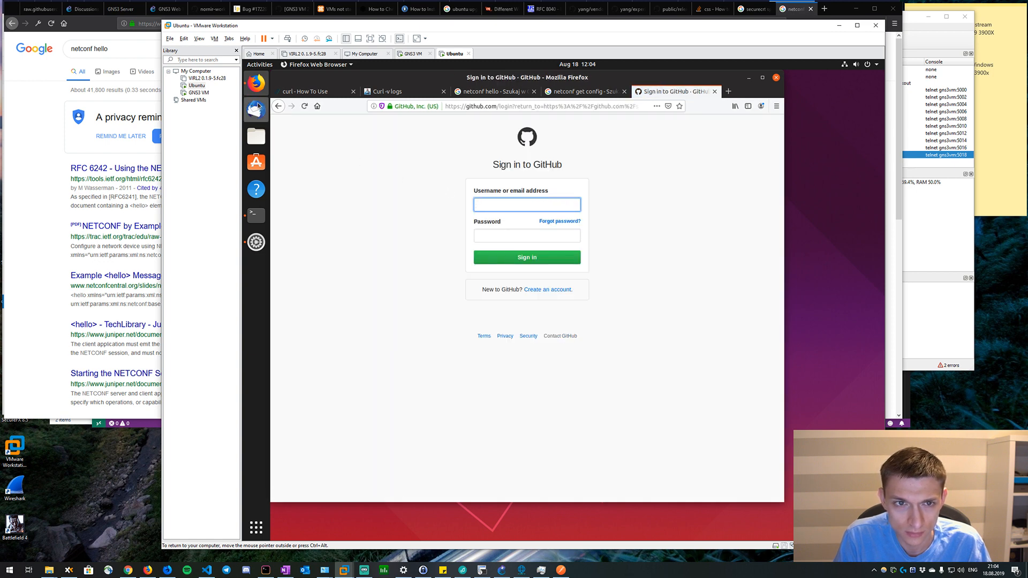
click(277, 106)
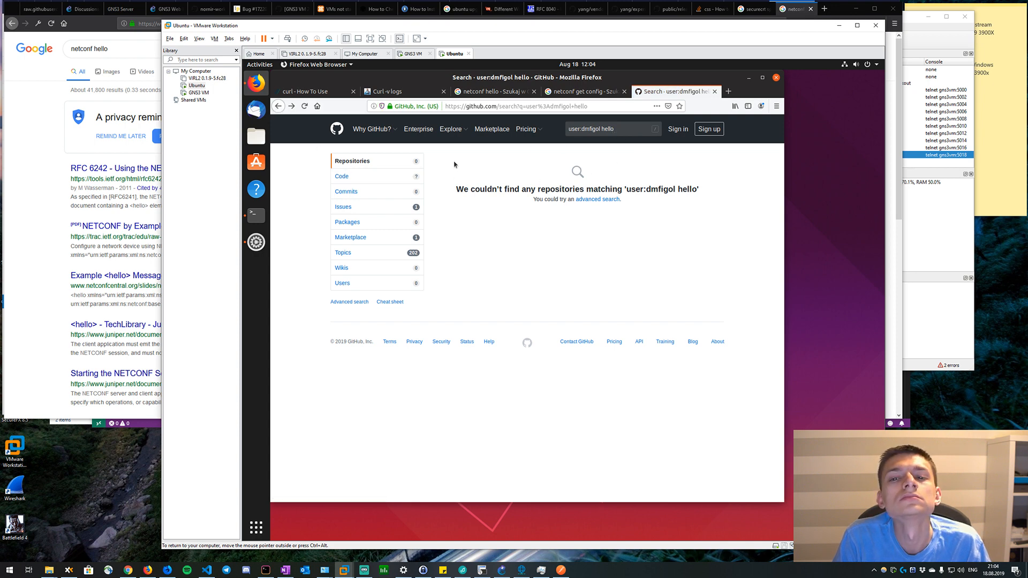
click(368, 162)
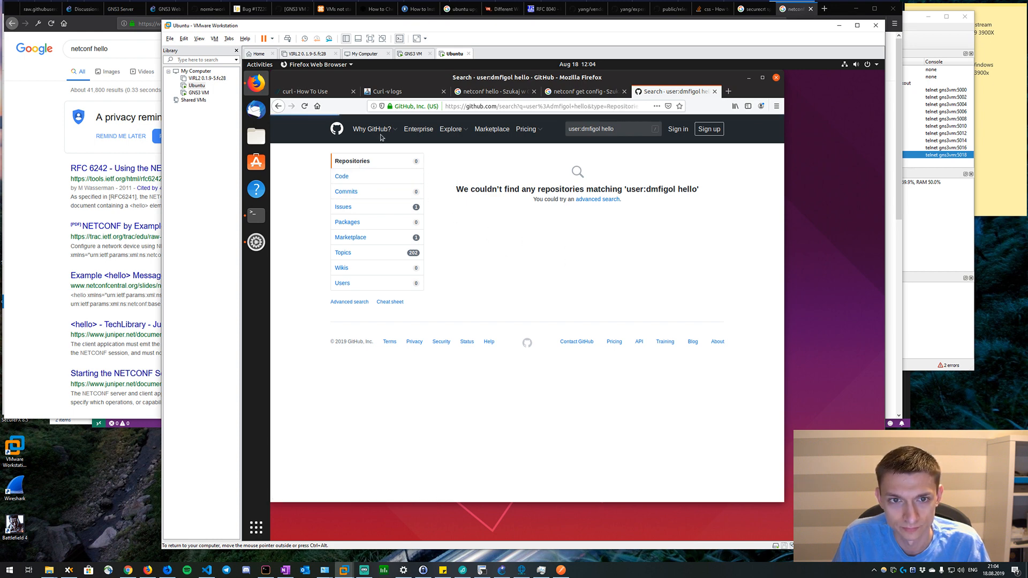
click(278, 107)
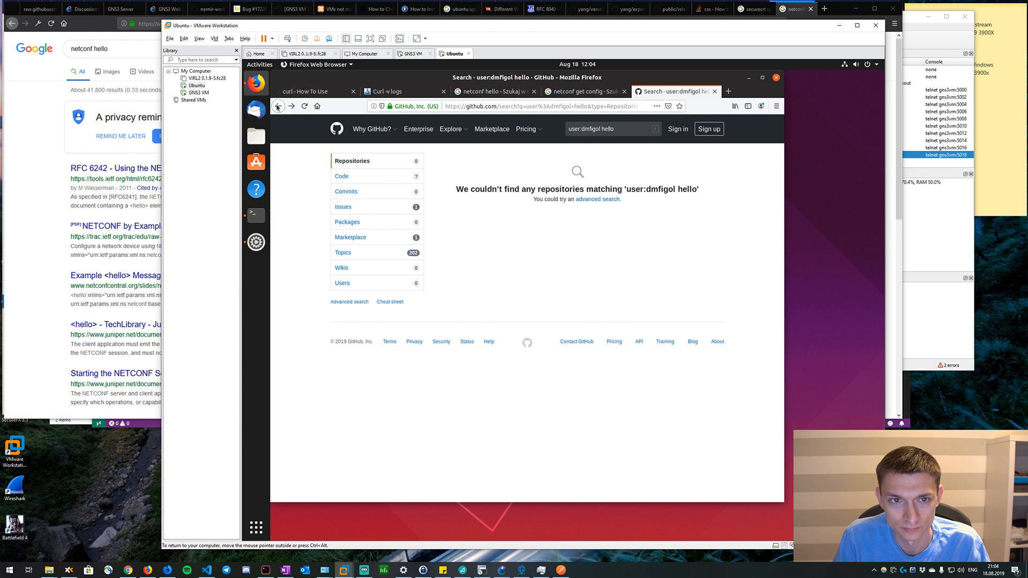
click(278, 107)
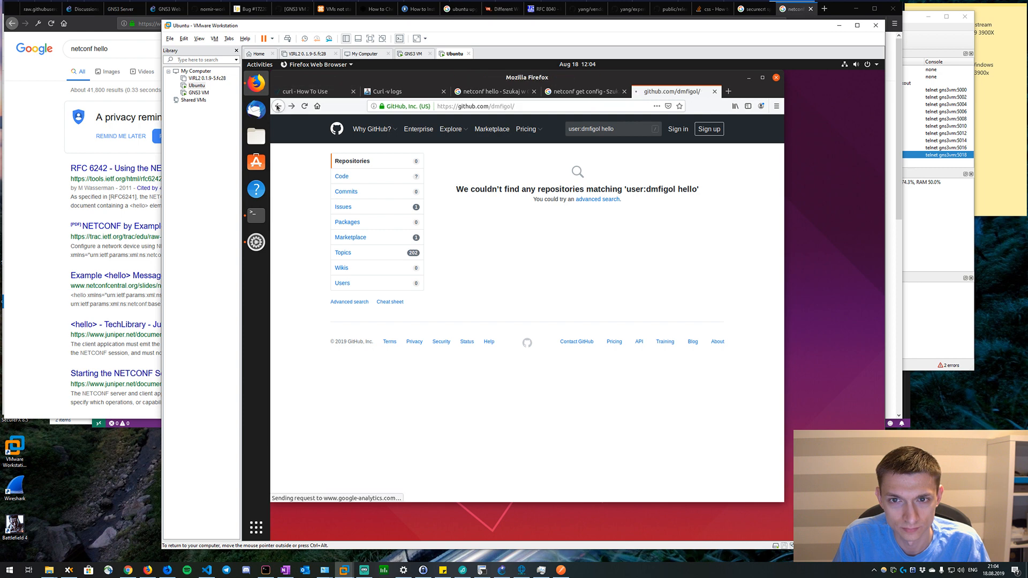
Browse the profile's repository list and open the network-programmability-stream repository.
click(446, 244)
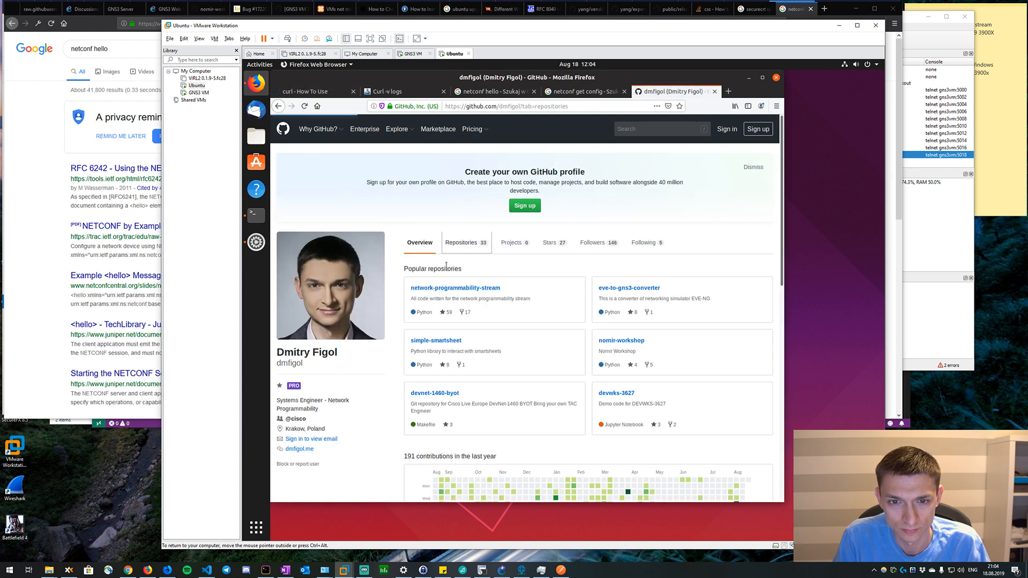
scroll(468, 288, down, 5)
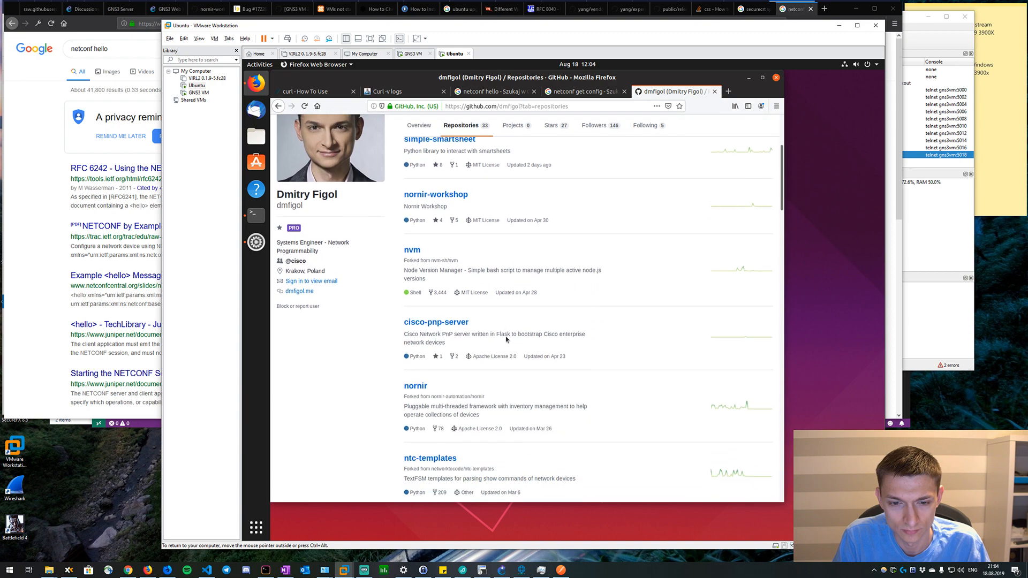
click(516, 406)
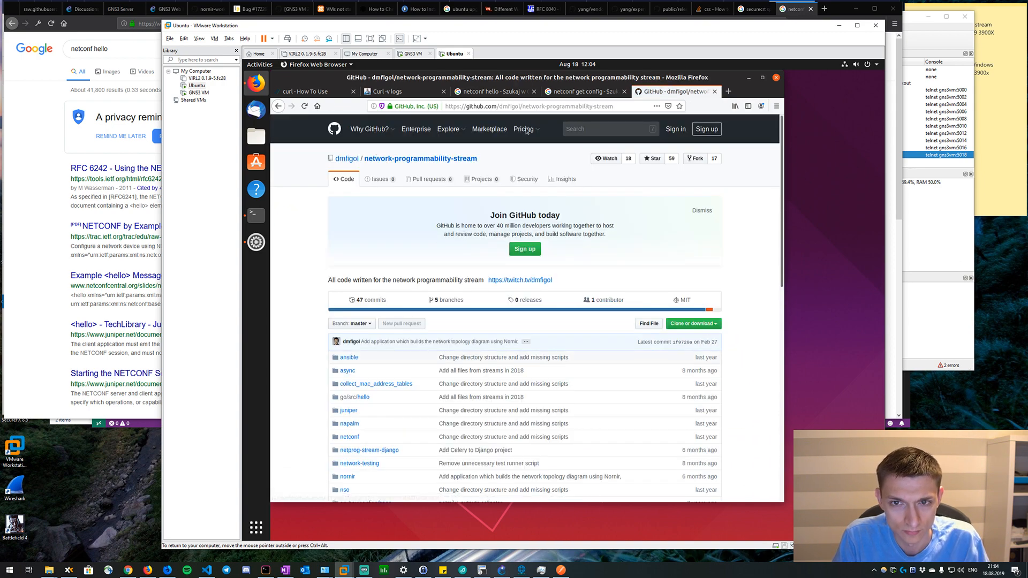
Search the network-programmability-stream repository for "get-config" and open the file netconf-rpc-examples.xml.
click(597, 126)
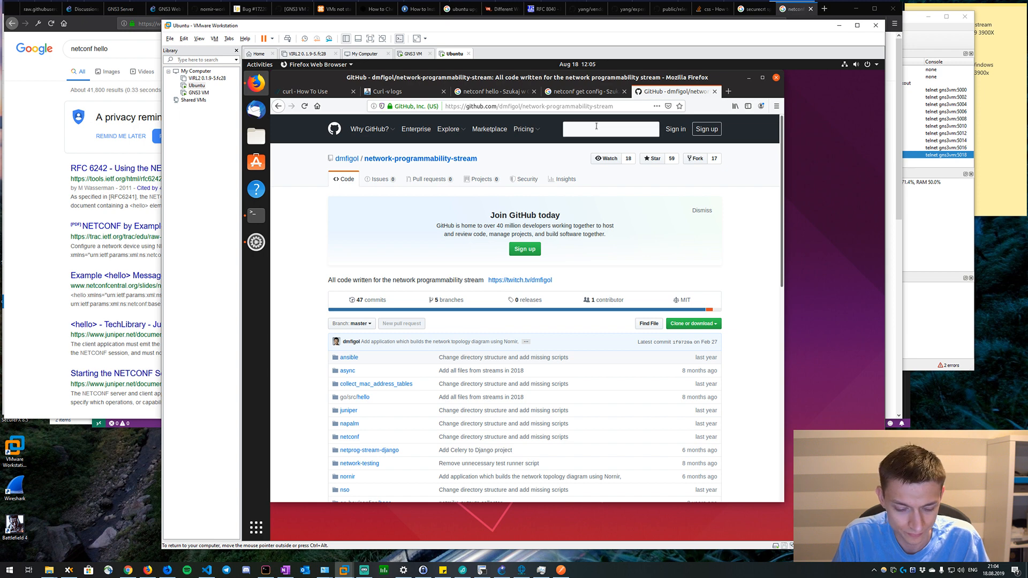
text(get-config)
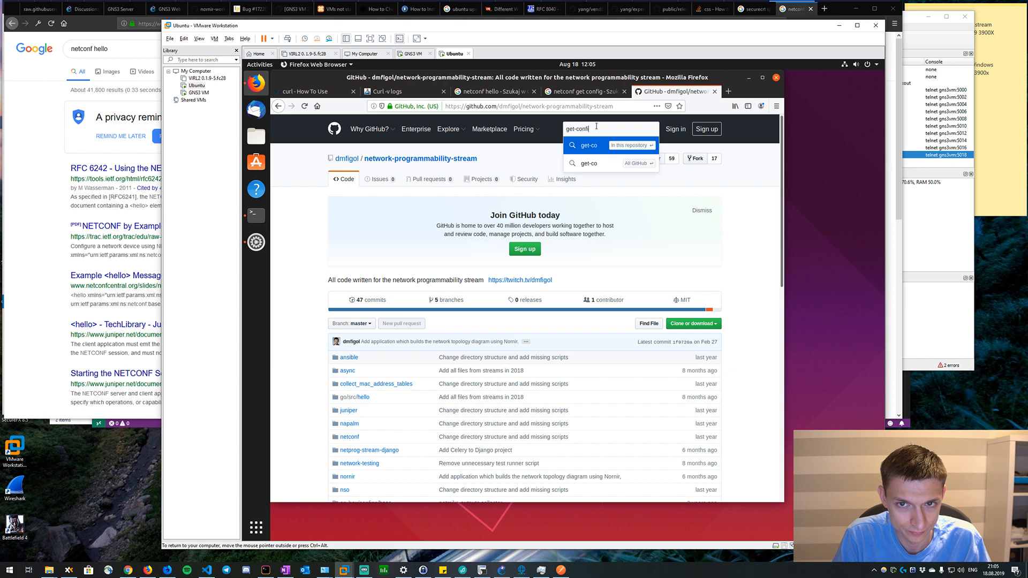
key(Return)
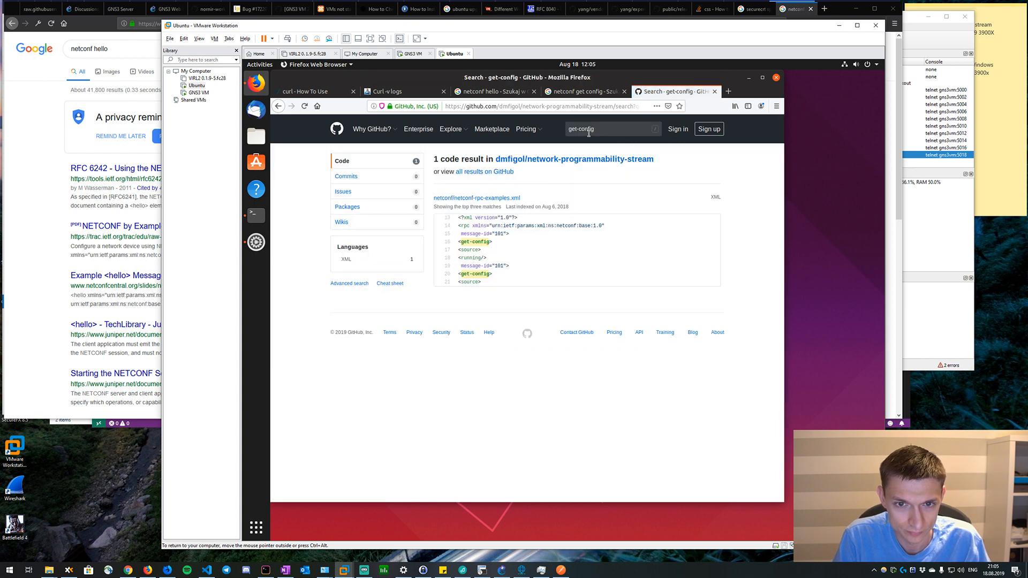
click(477, 198)
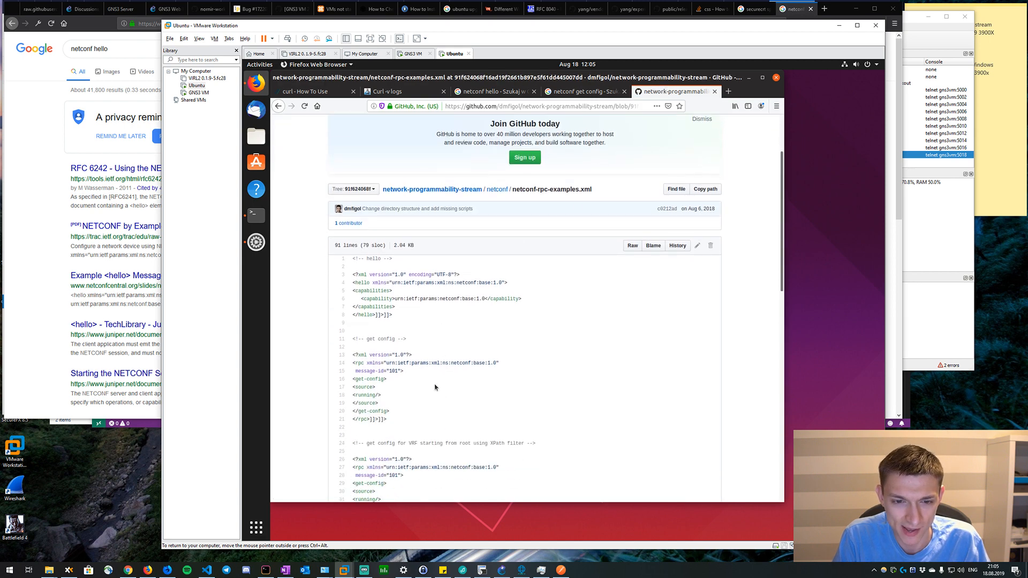
Copy the example get-config RPC for the running configuration, including its ]]>]]> terminator, and try sending it in the open NETCONF session.
scroll(435, 387, down, 1)
scroll(427, 387, down, 2)
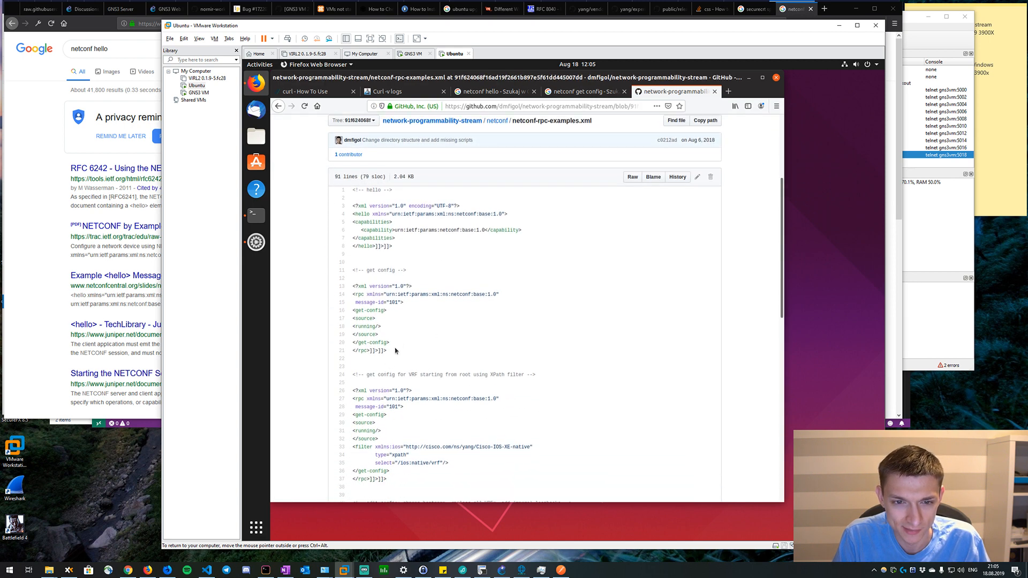
drag(395, 351, 351, 286)
right_click(349, 315)
click(369, 322)
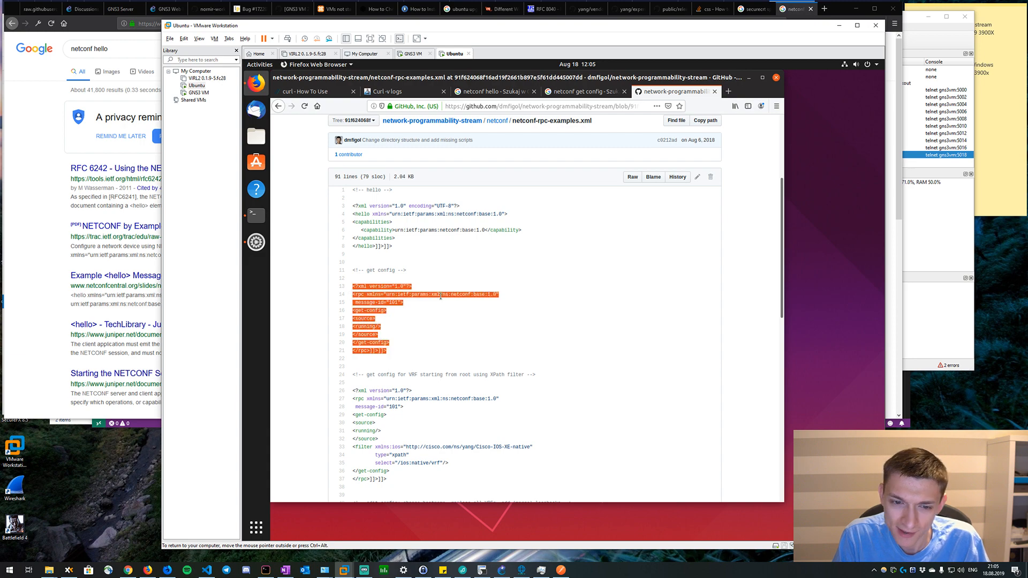
scroll(494, 312, down, 10)
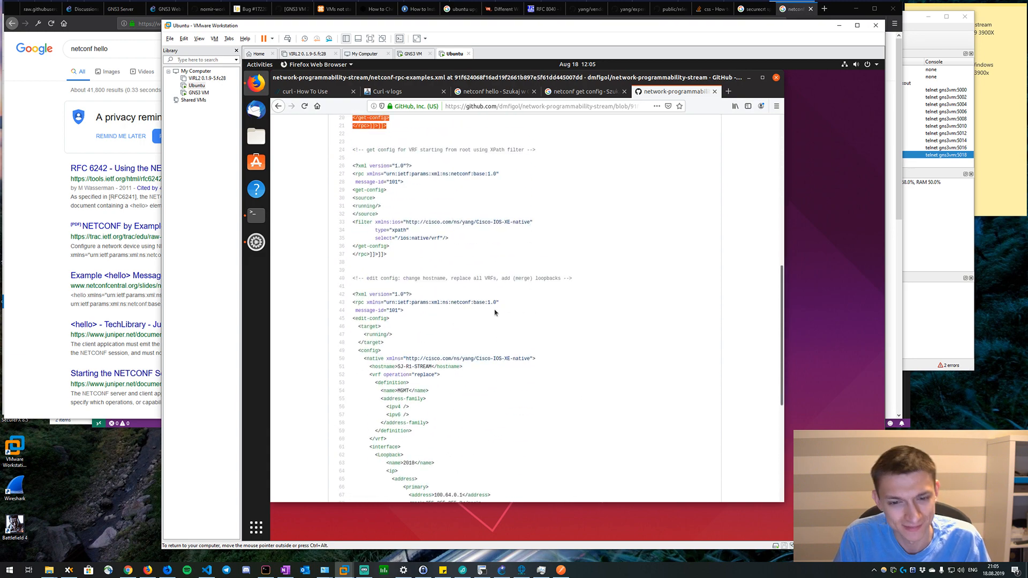
scroll(495, 312, up, 10)
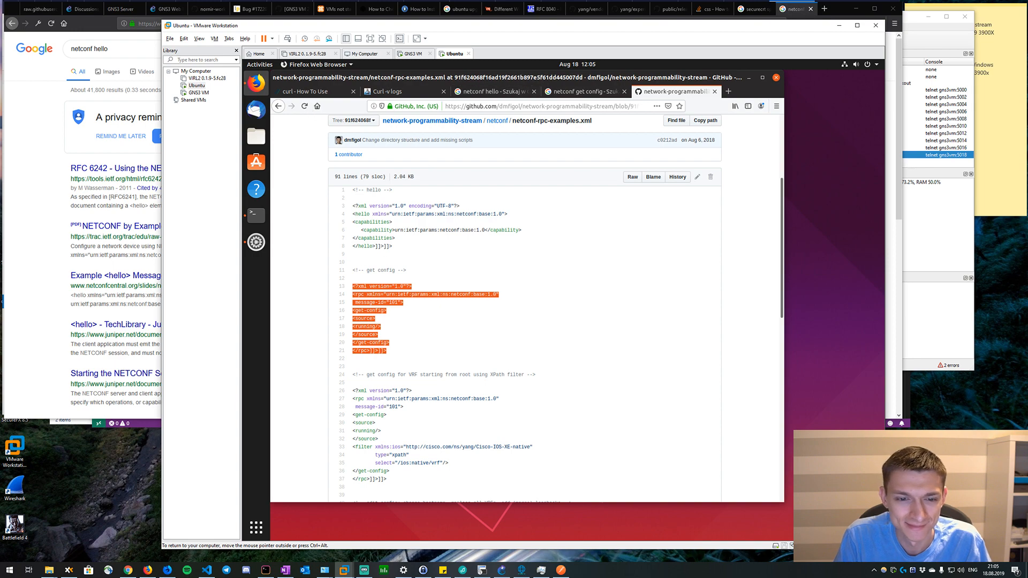
click(256, 214)
right_click(516, 279)
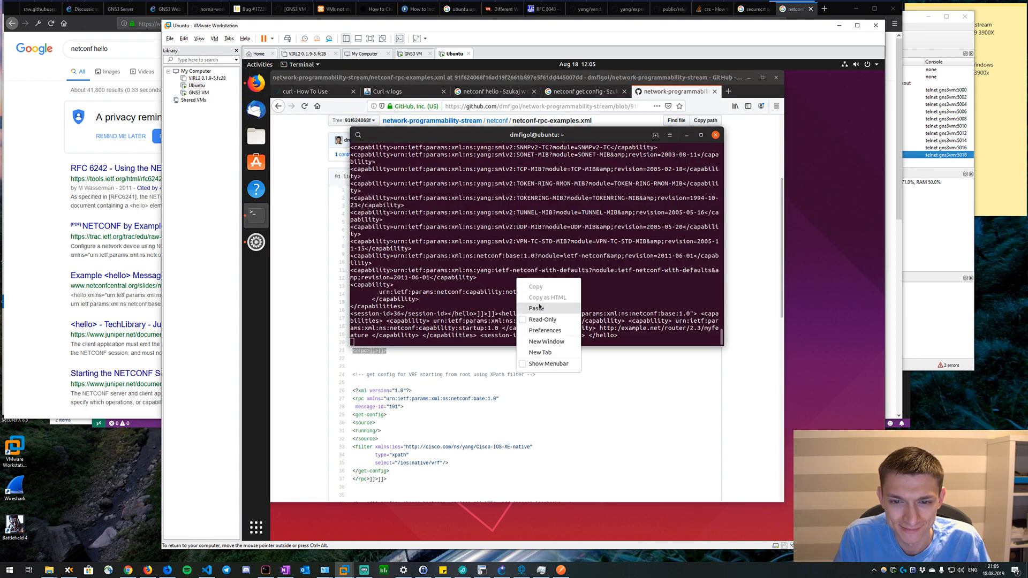
click(536, 307)
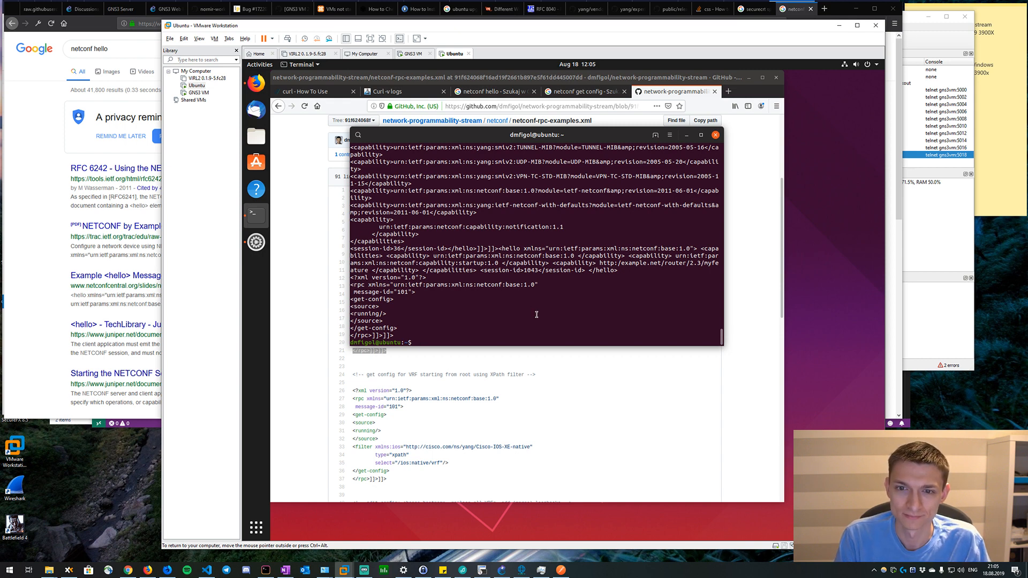
key(Up)
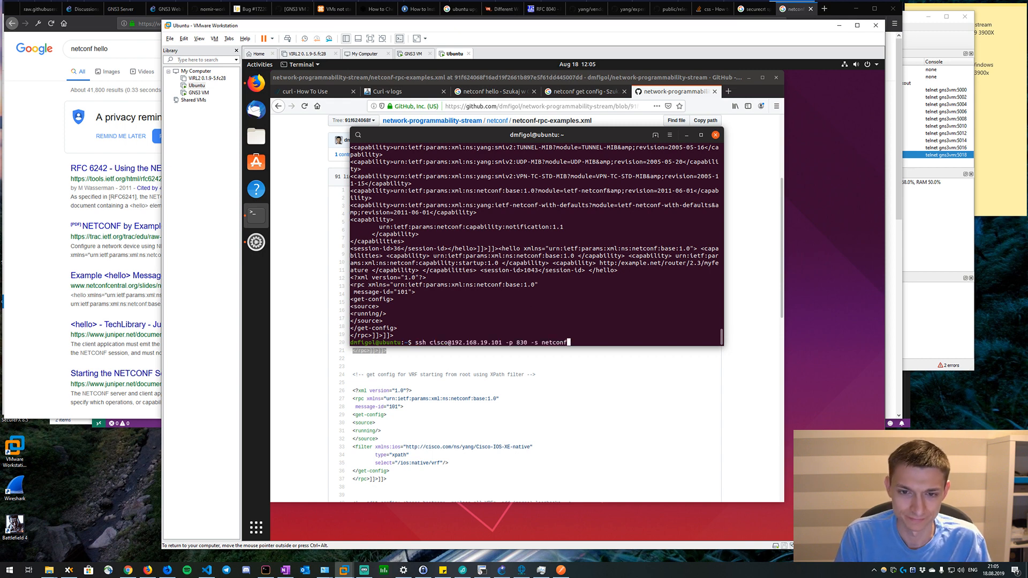
key(Return)
key(Return)
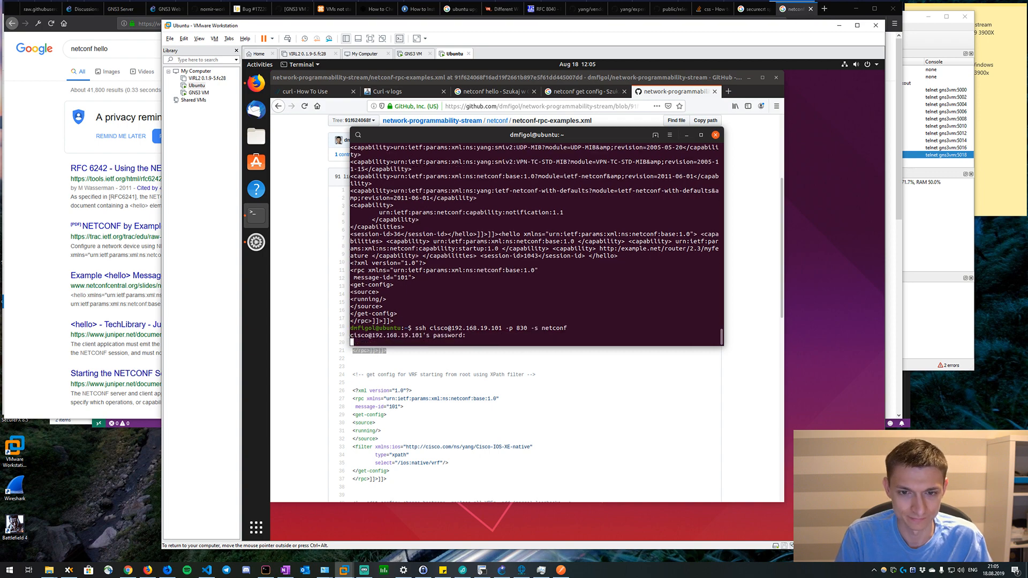
Copy the example hello message from its XML declaration through the ]]>]]> terminator and return to the terminal.
click(446, 356)
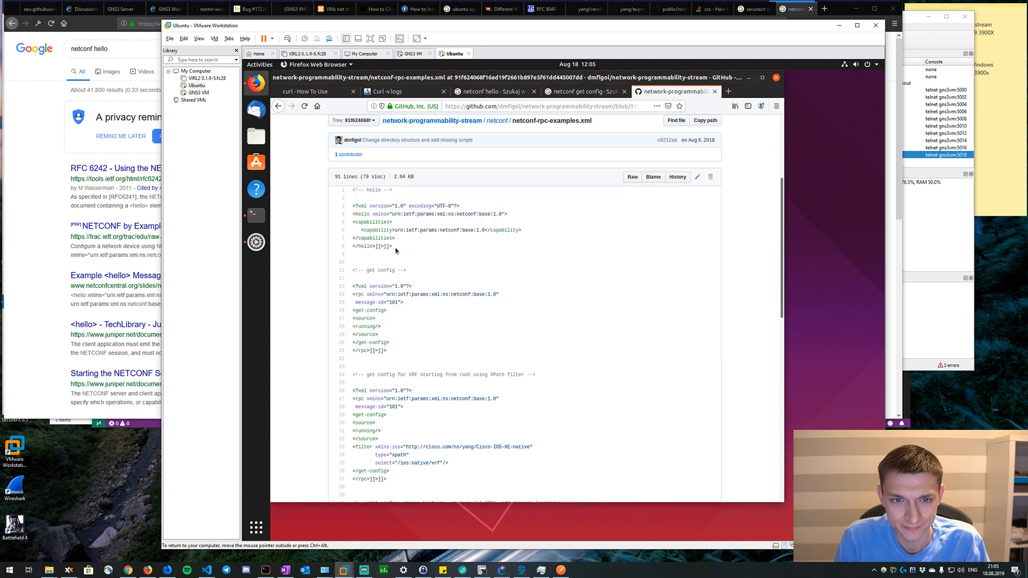
drag(383, 230, 354, 203)
click(402, 249)
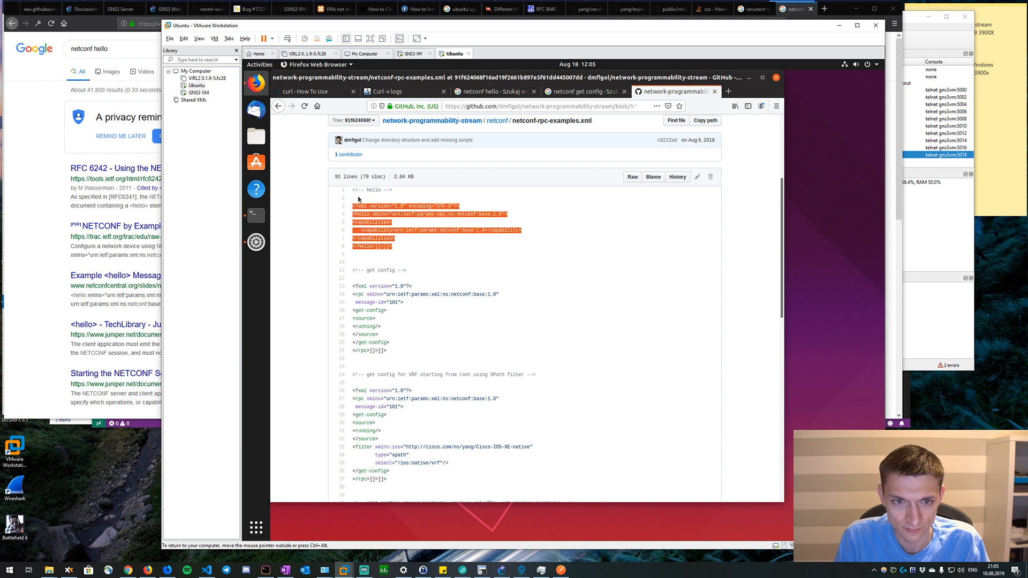
right_click(391, 215)
click(397, 217)
click(256, 215)
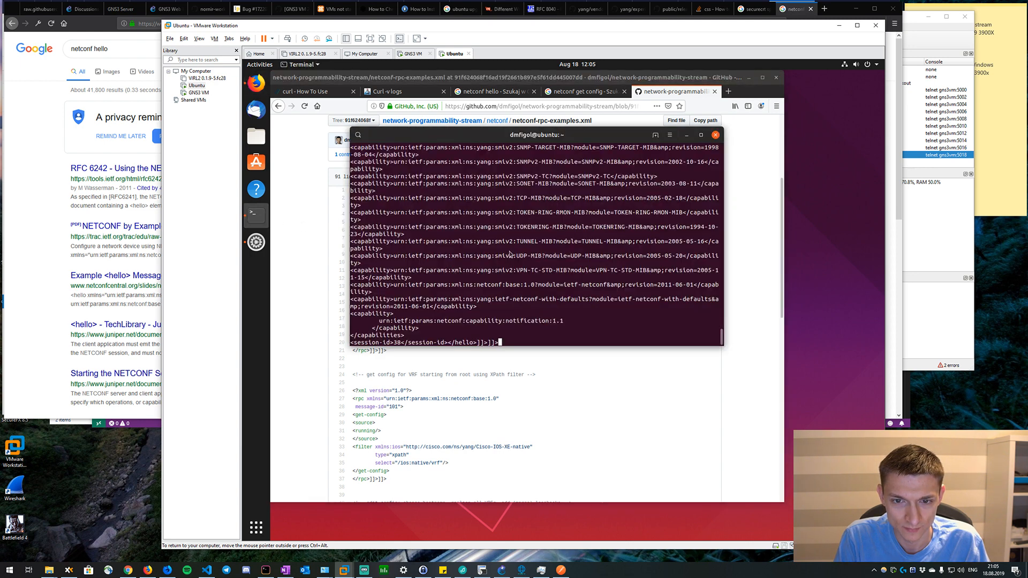
Send the copied hello message in the NETCONF session, followed by the example get-config RPC for the running configuration from the GitHub file.
right_click(510, 254)
click(530, 283)
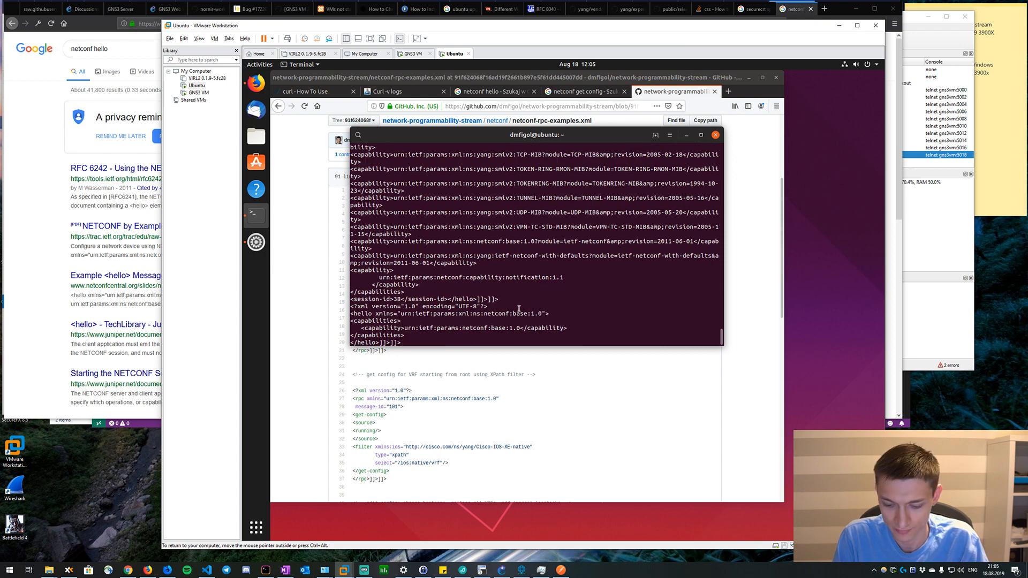
click(395, 355)
drag(395, 355, 349, 285)
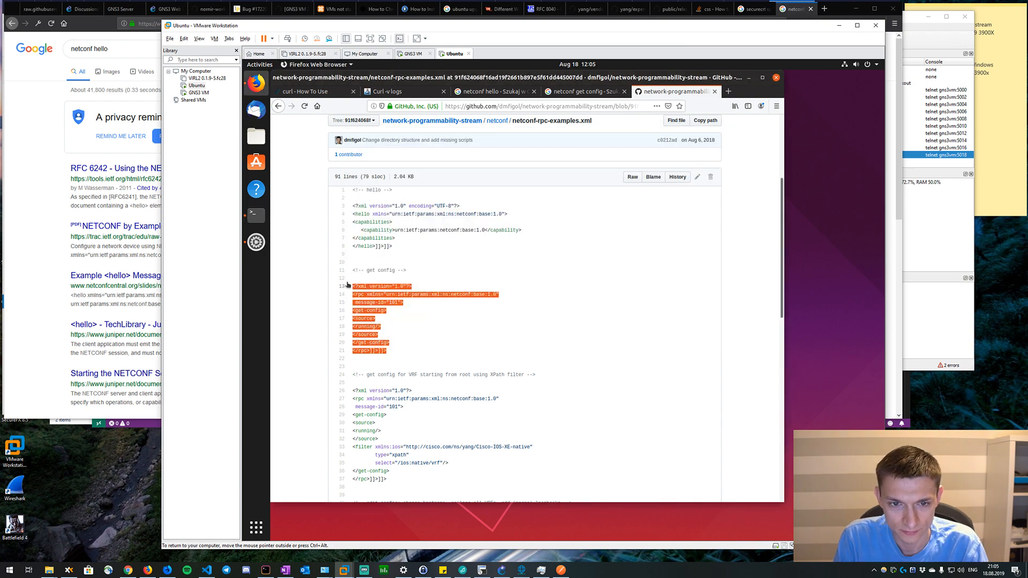
right_click(360, 290)
click(375, 299)
click(265, 218)
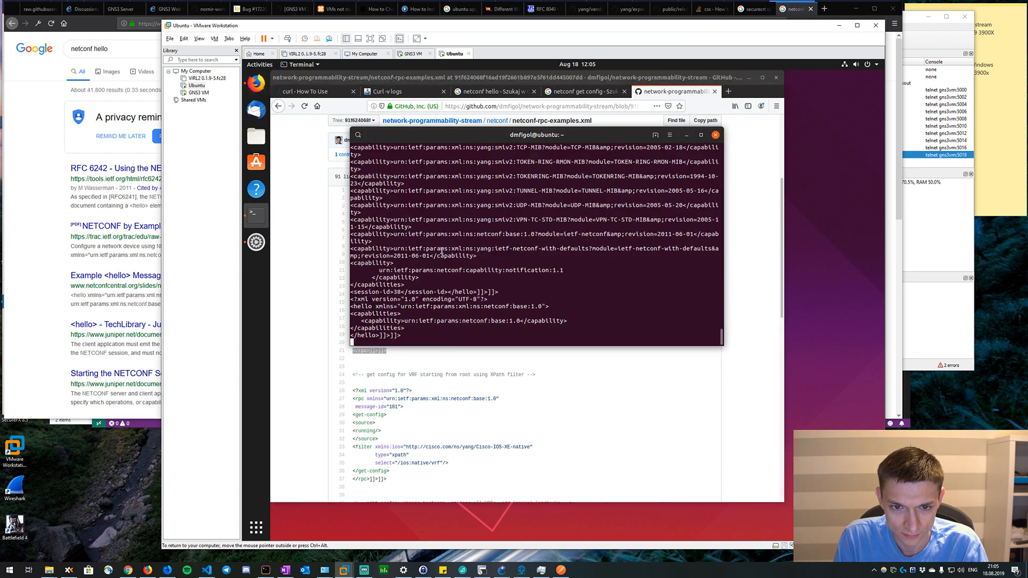
right_click(441, 249)
click(455, 275)
key(Return)
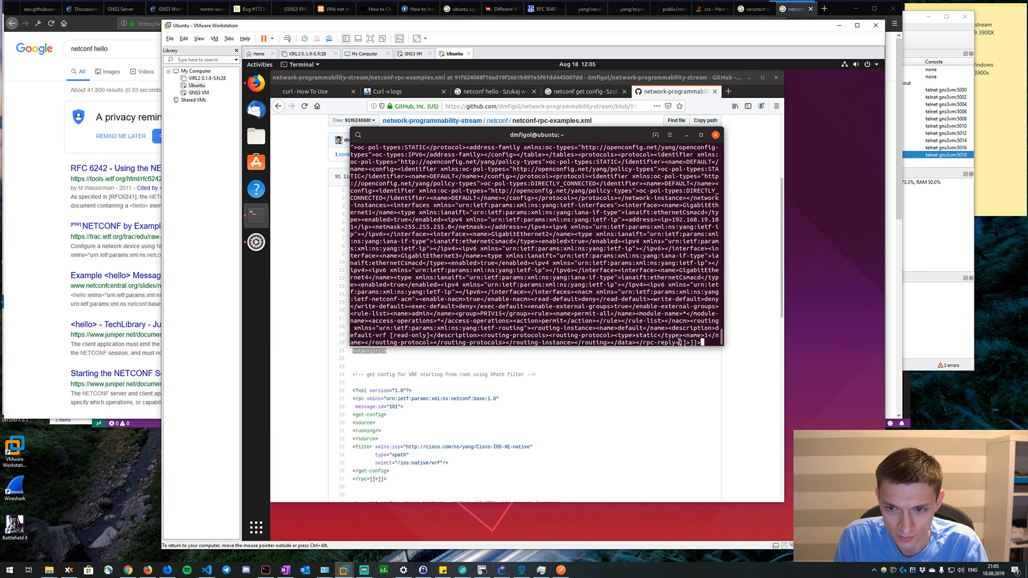
Copy the complete rpc-reply element from the terminal output, leaving out the ]]>]]> terminator.
drag(679, 342, 345, 296)
scroll(602, 279, up, 10)
scroll(602, 279, up, 8)
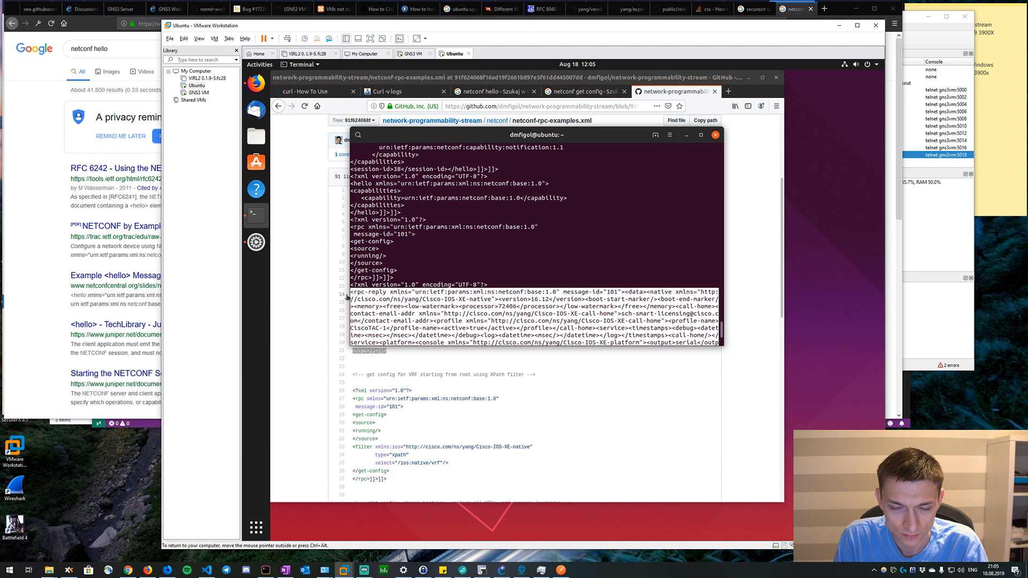
right_click(381, 295)
click(394, 301)
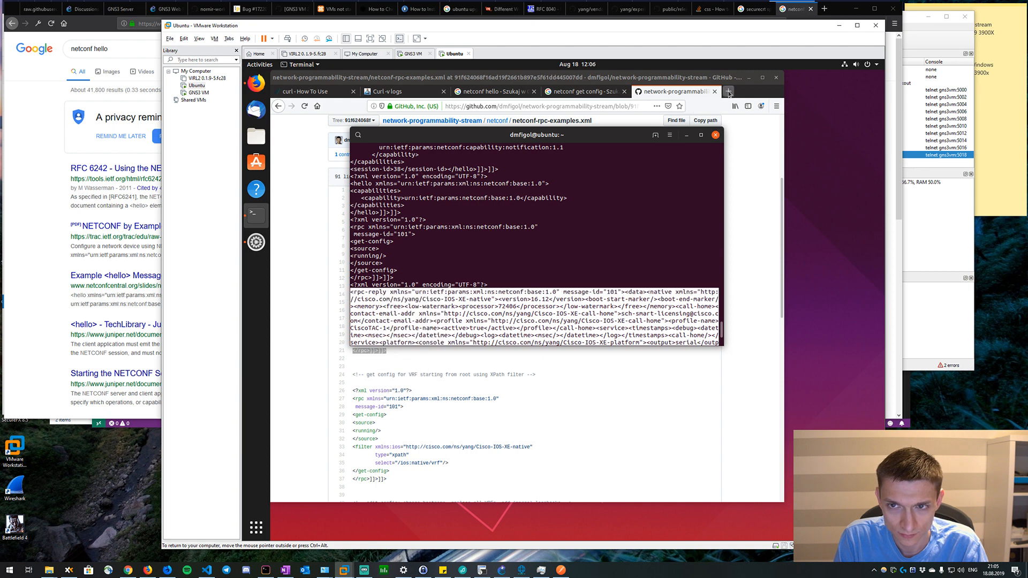
Search the web for "xml formatter" in a new browser tab and open the FreeFormatter.com XML Formatter.
click(729, 92)
text(xml formatter)
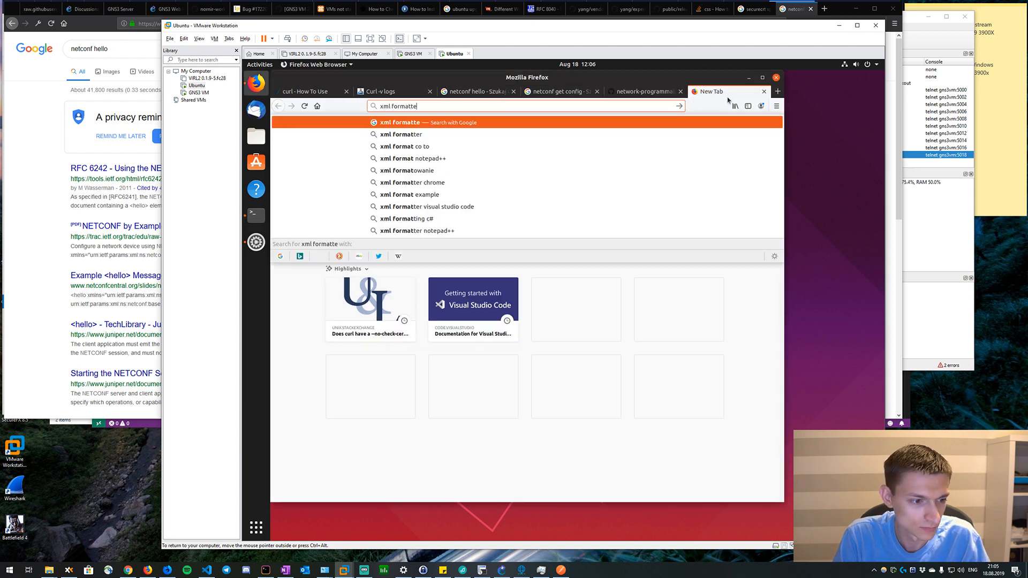
key(Return)
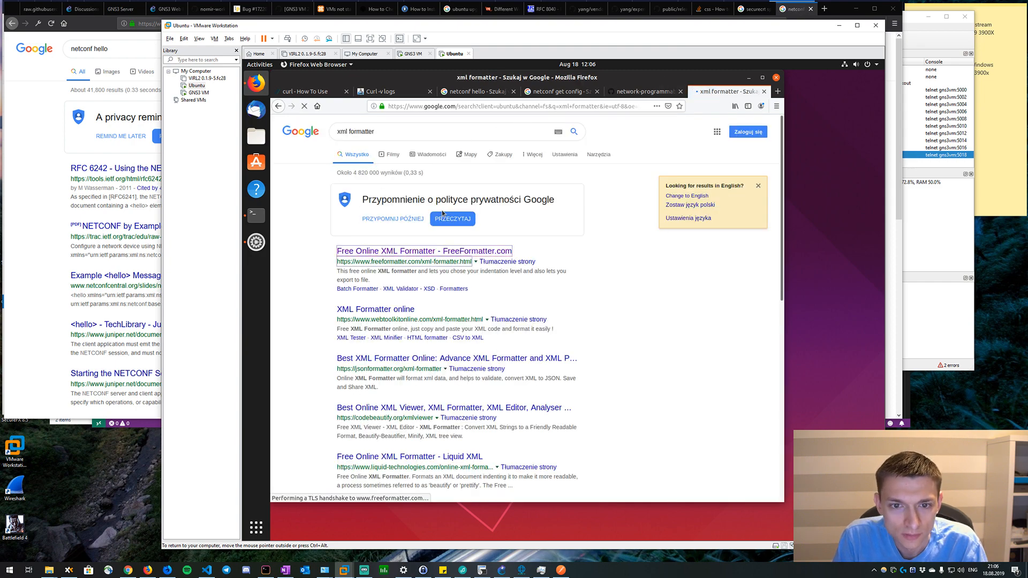
click(438, 257)
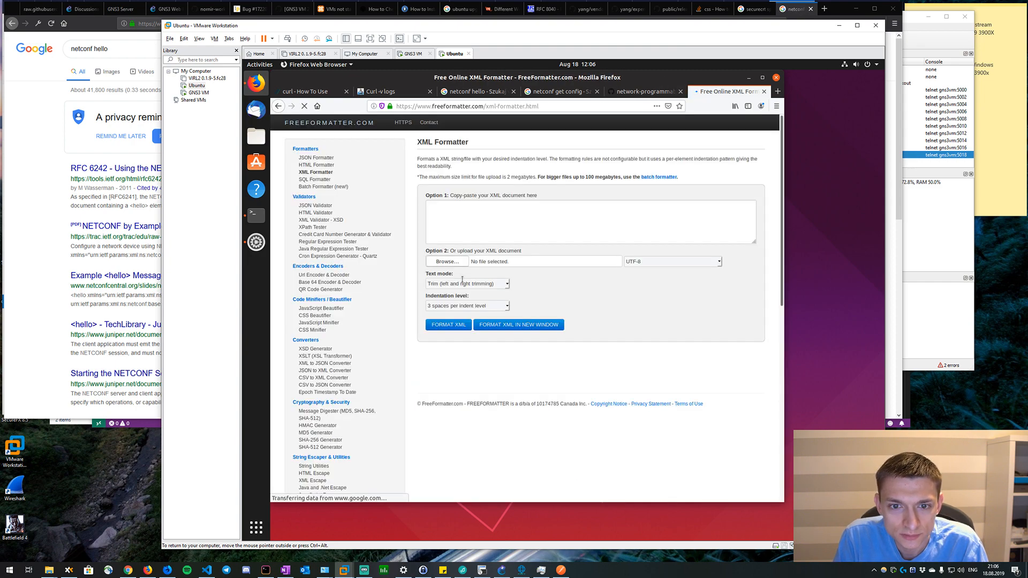
Format the copied rpc-reply in the XML Formatter and copy the formatted XML to the clipboard.
right_click(498, 219)
click(516, 257)
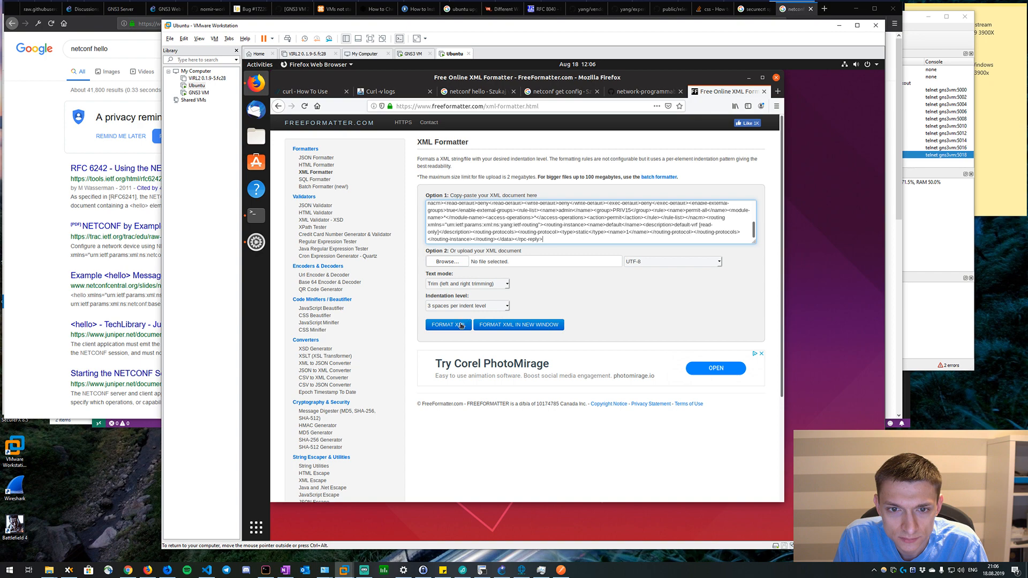
click(460, 324)
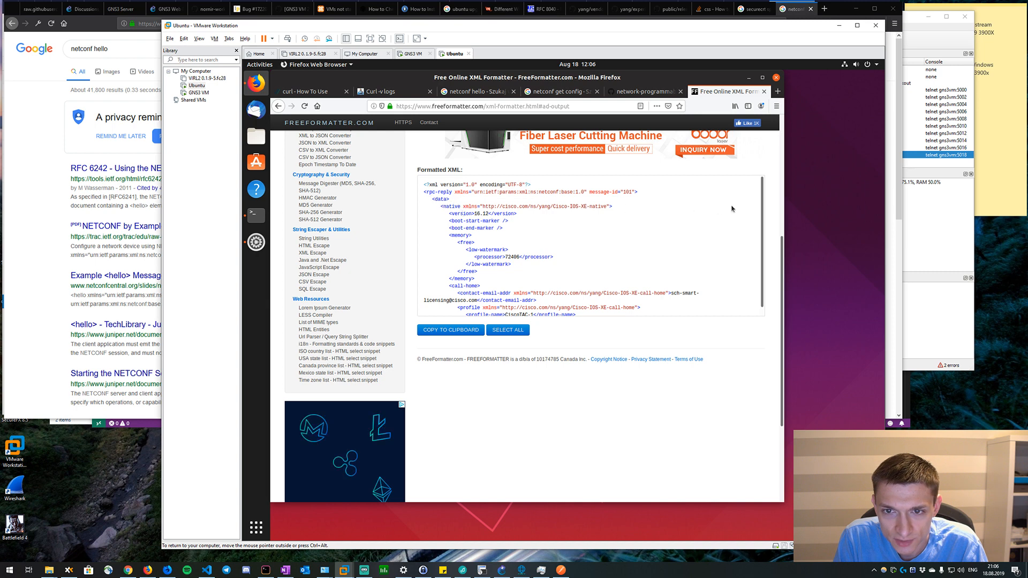
scroll(763, 202, down, 1)
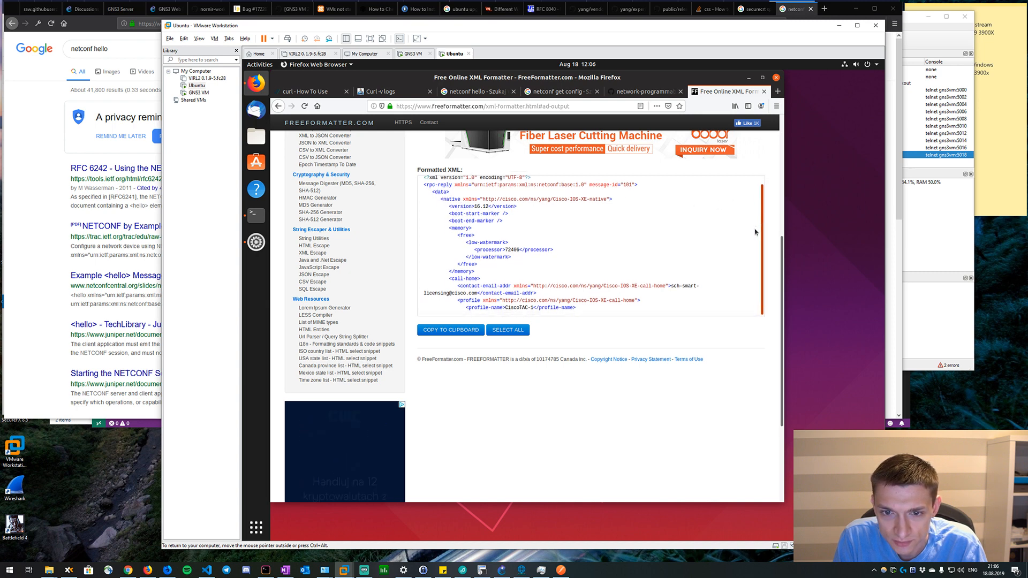
scroll(728, 253, down, 6)
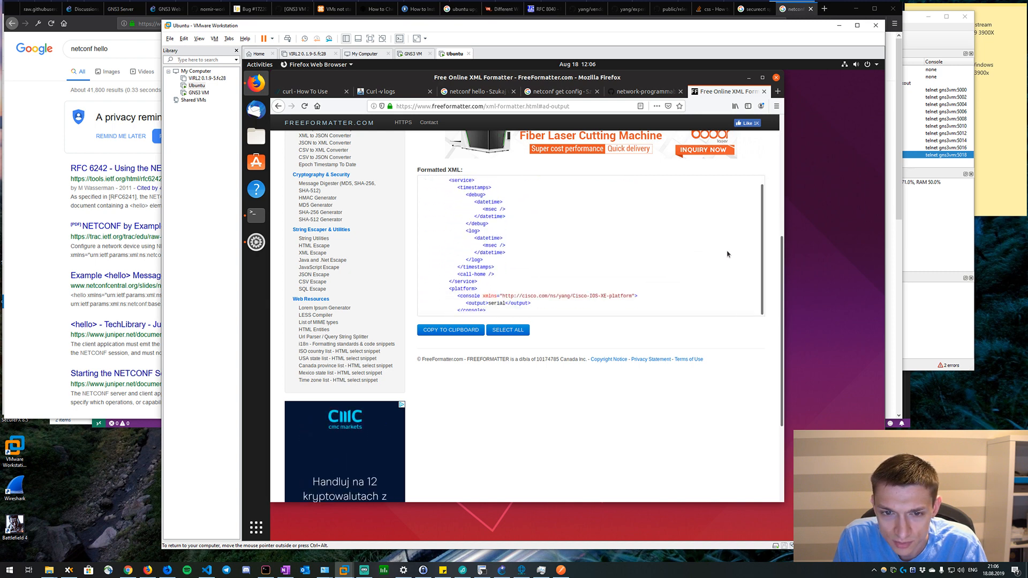
click(463, 331)
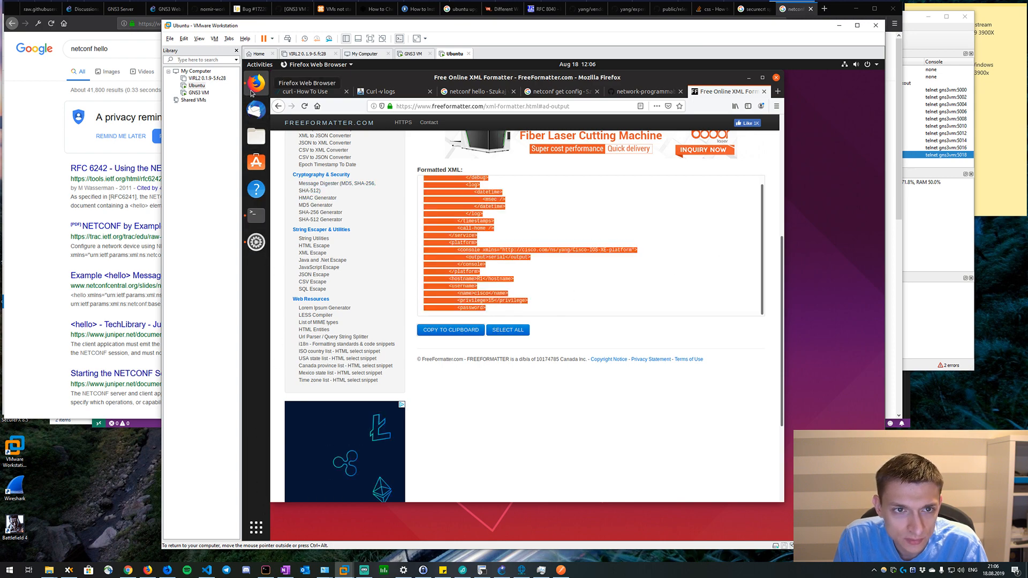
Switch to the gedit text editor and paste the formatted rpc-reply into a new document.
click(271, 65)
click(256, 527)
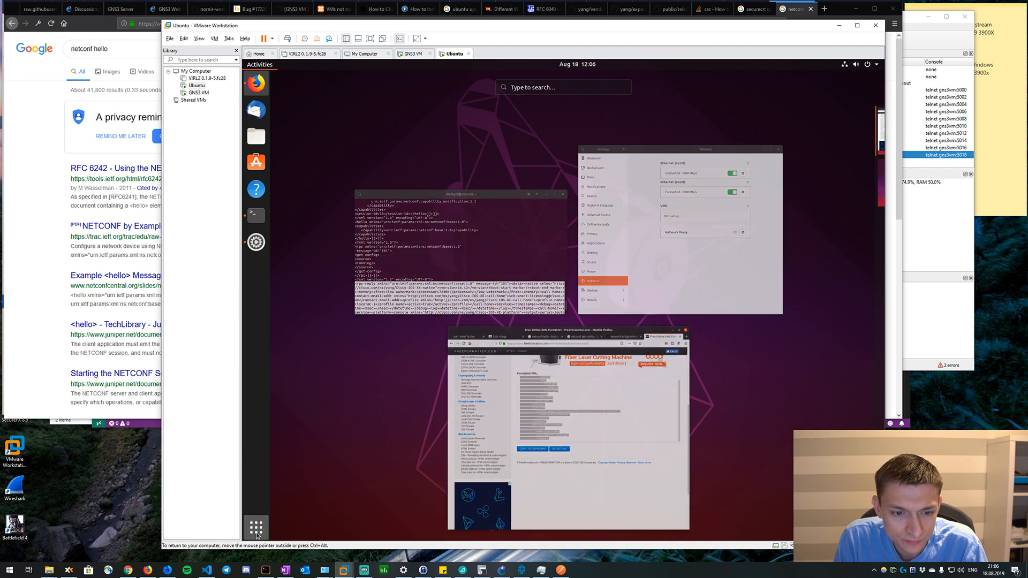
text(gedit)
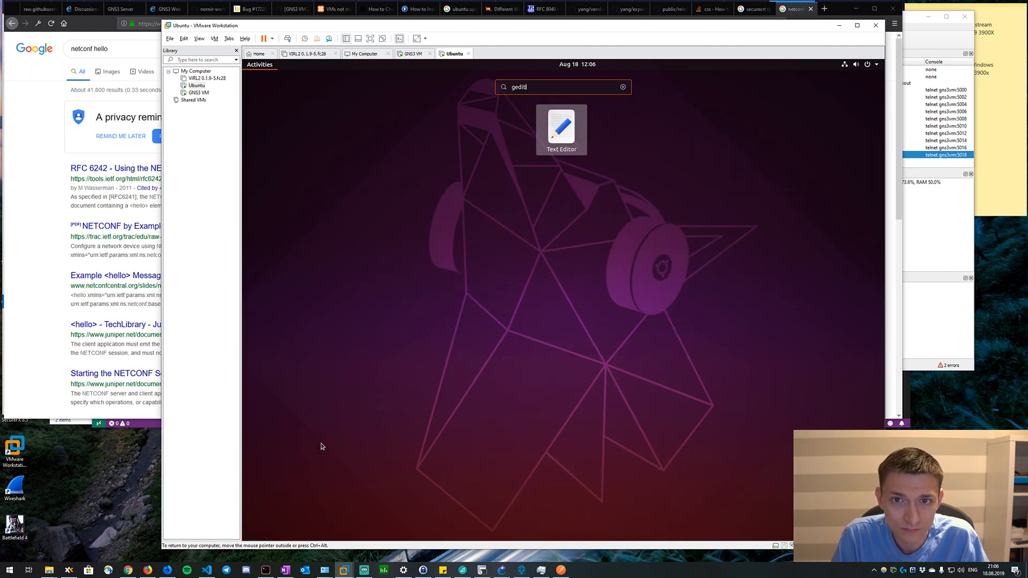
key(Return)
right_click(425, 194)
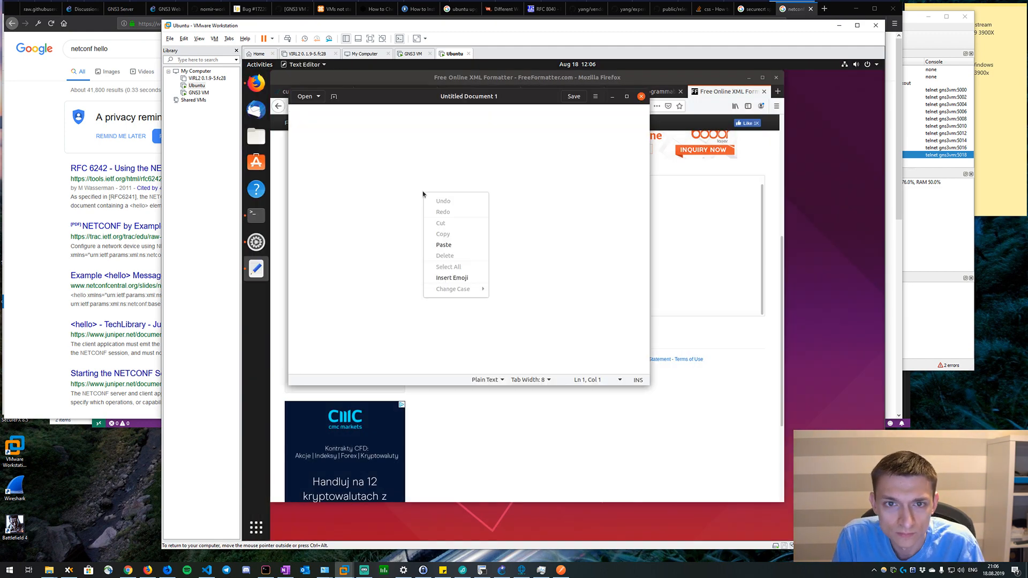
click(444, 244)
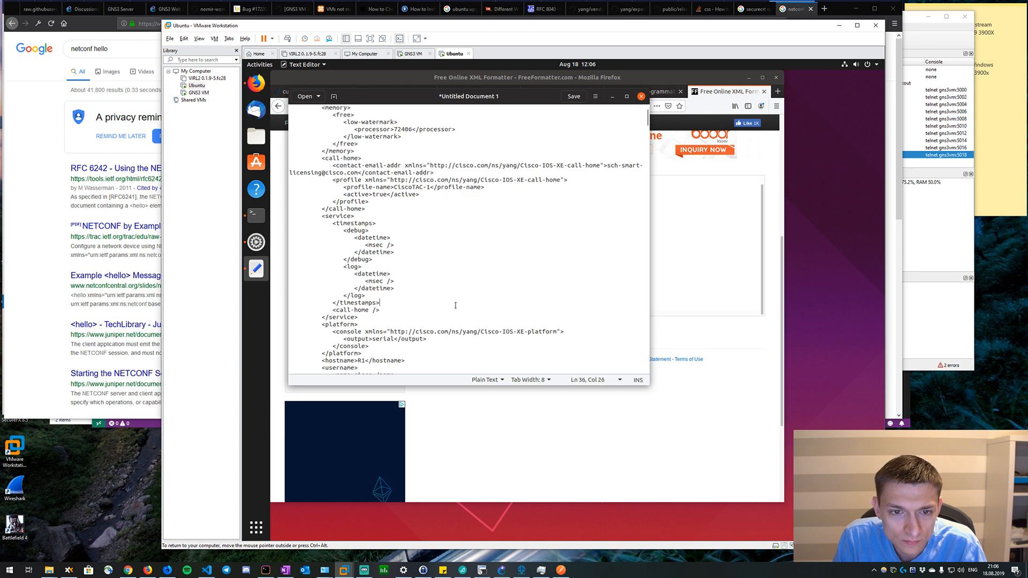
Set the document's syntax highlighting to XML.
click(486, 381)
text(xml)
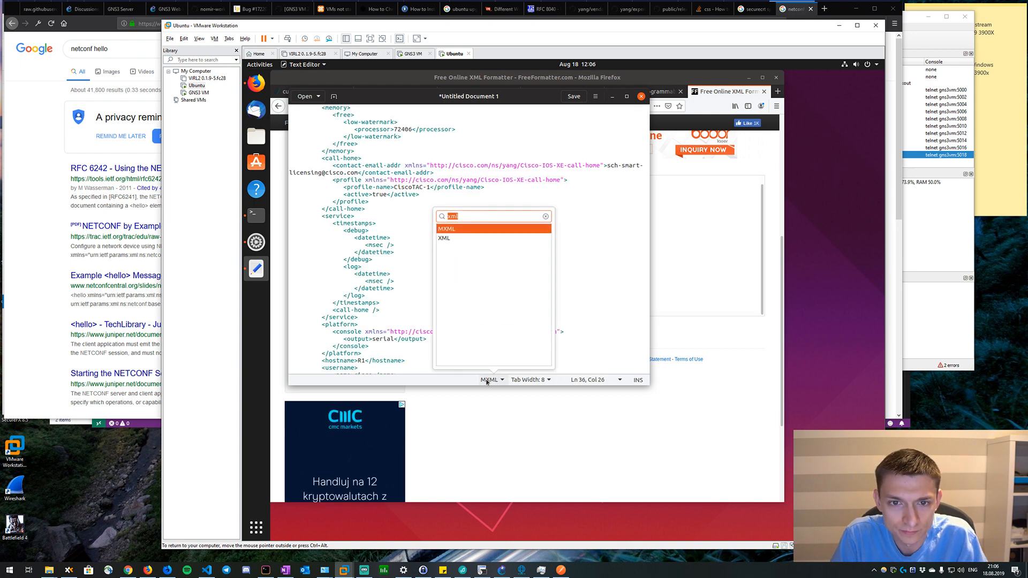
click(469, 239)
click(474, 251)
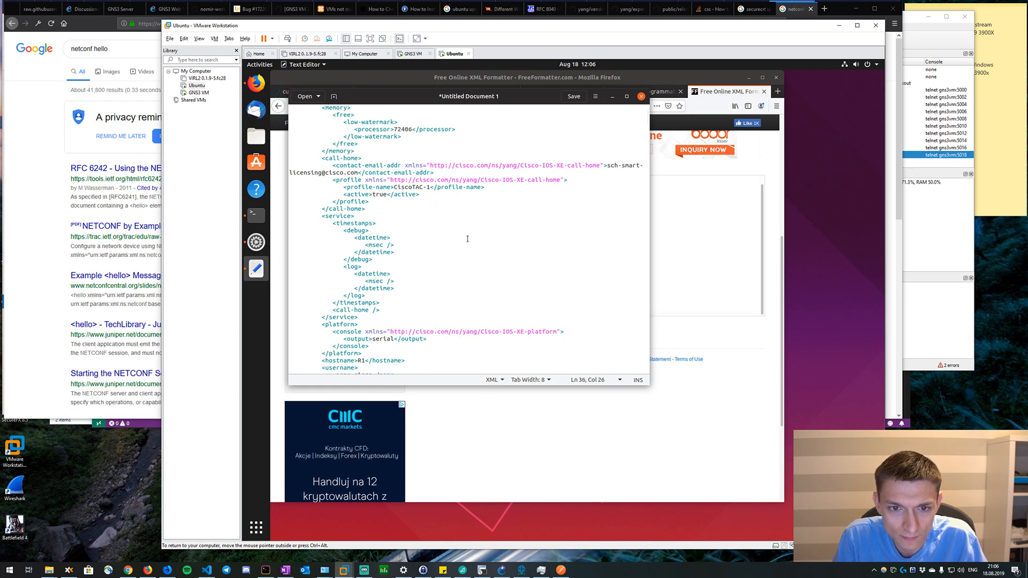
Review the native IOS-XE configuration in the reply, from hostname and interfaces through crypto and lines, down to the OpenConfig interfaces.
scroll(474, 251, down, 6)
scroll(474, 251, up, 1)
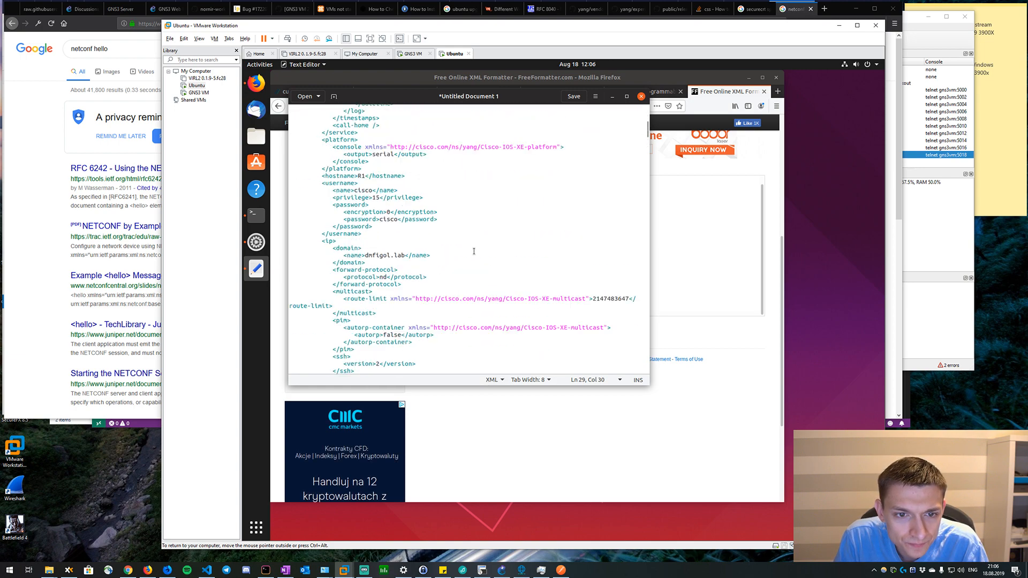
scroll(474, 251, up, 1)
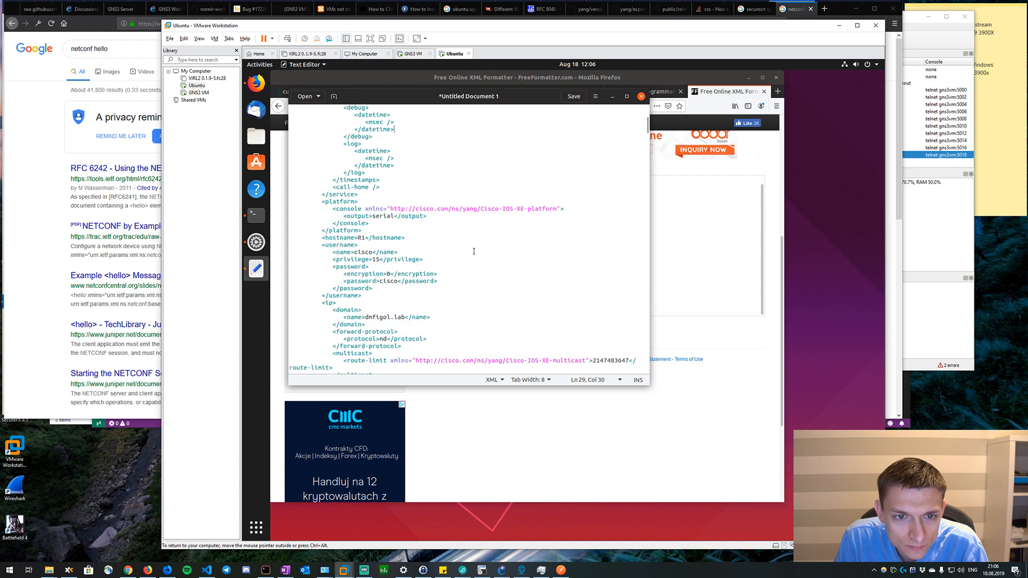
scroll(474, 251, down, 10)
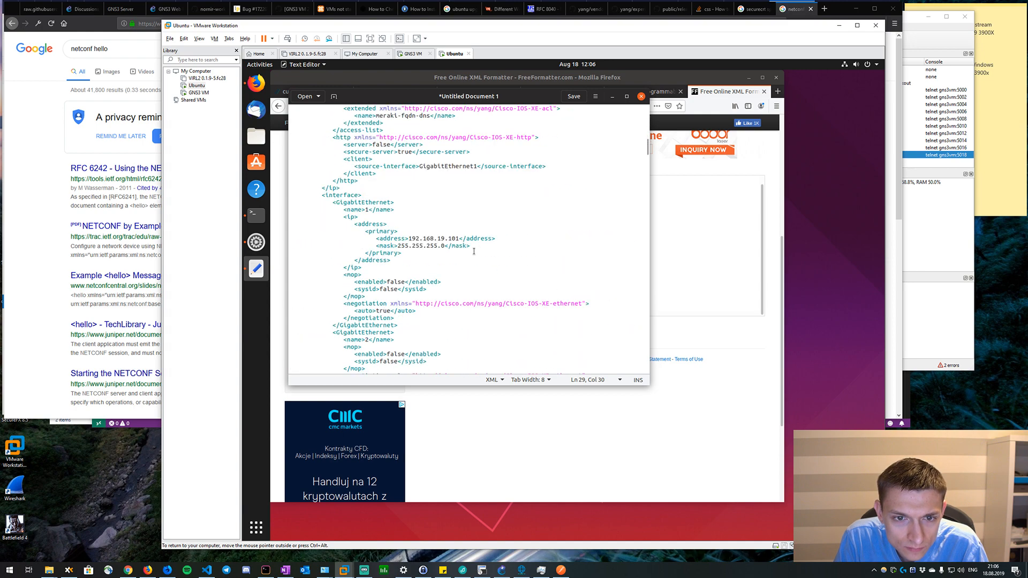
scroll(474, 251, down, 5)
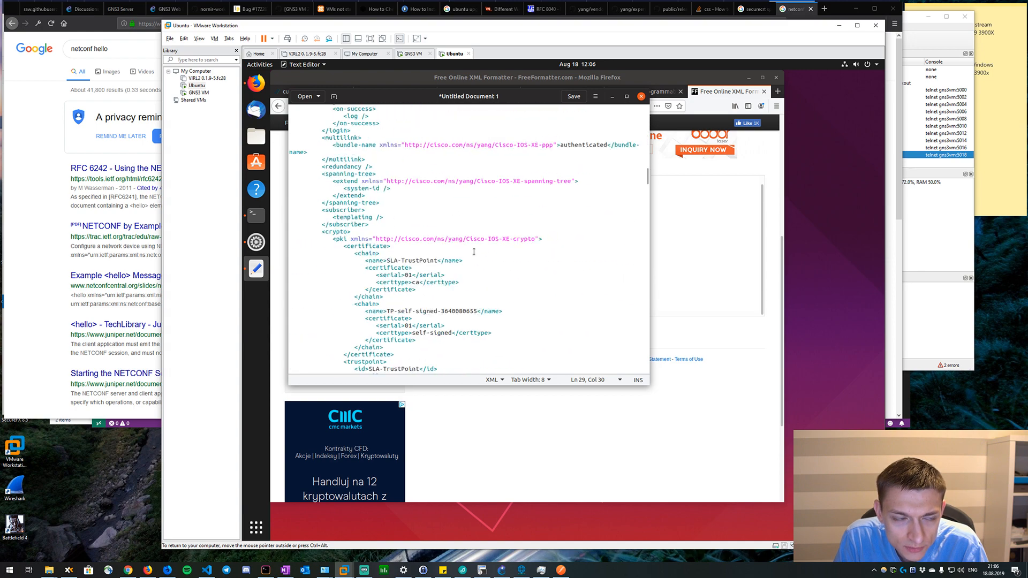
scroll(474, 251, down, 5)
scroll(473, 251, down, 4)
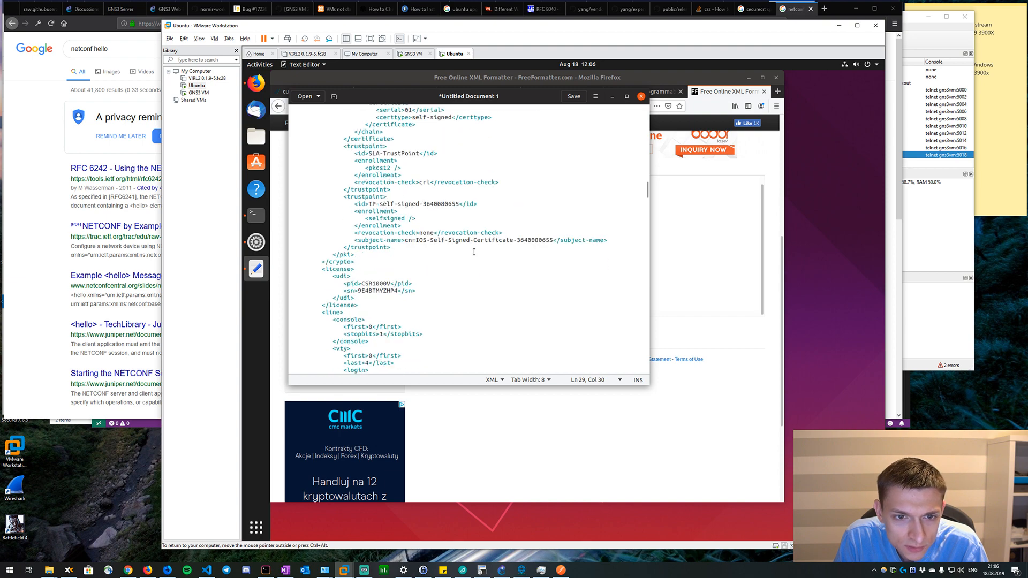
scroll(474, 252, down, 15)
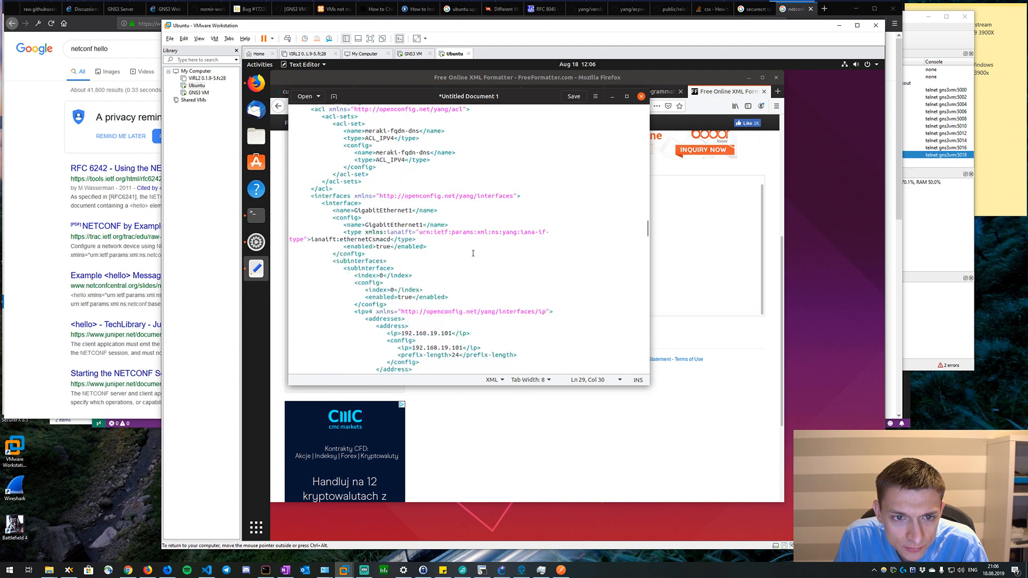
Examine the licensing, netconf-yang, acl and interfaces sections that follow the native configuration, along with their YANG namespaces.
scroll(473, 254, up, 1)
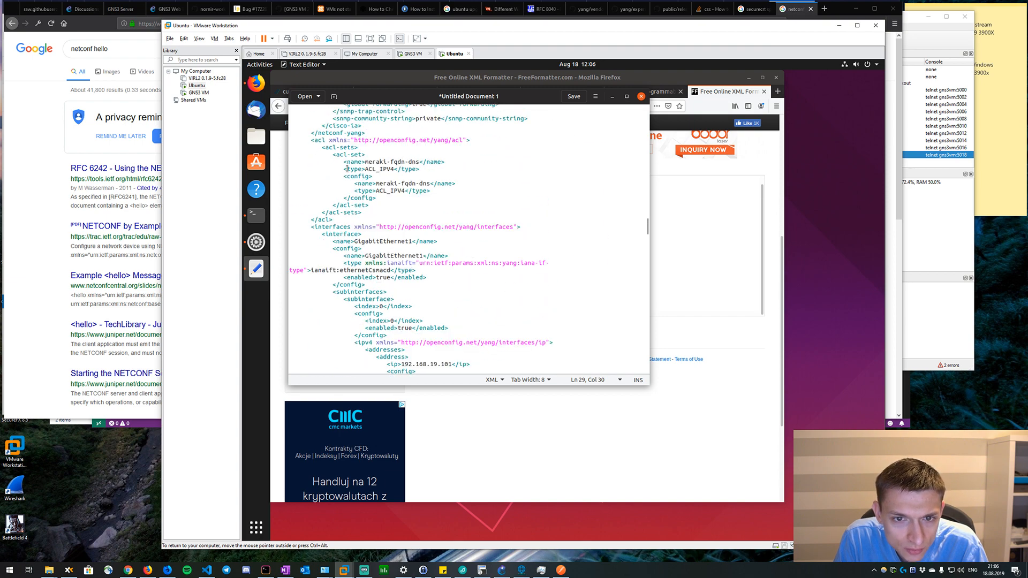
scroll(398, 198, up, 4)
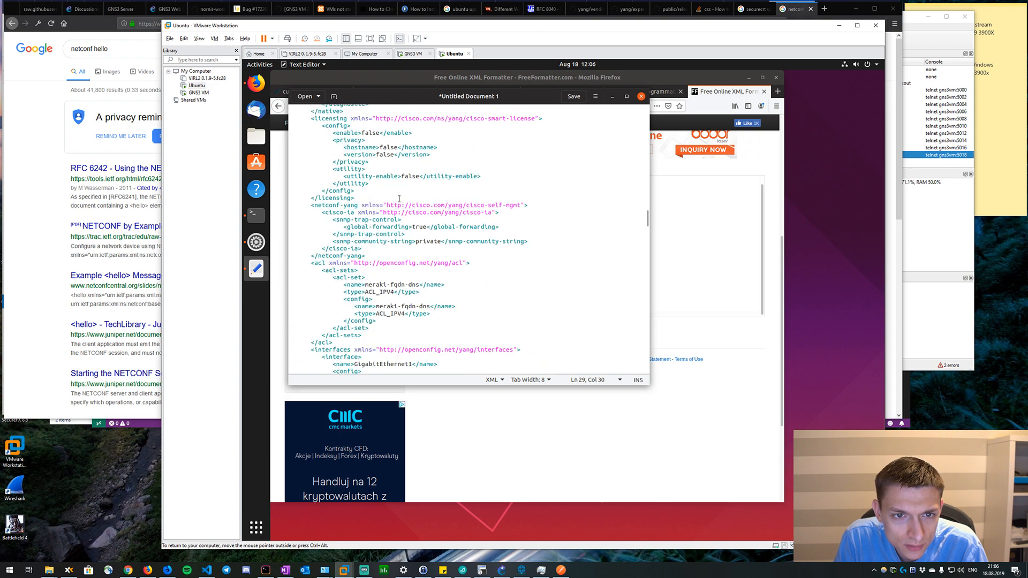
scroll(399, 199, up, 2)
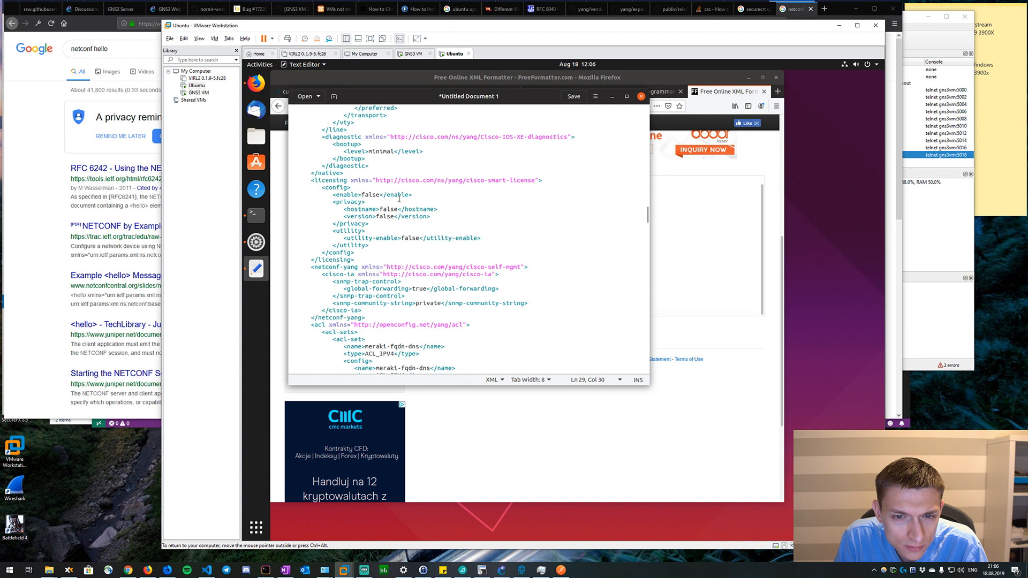
scroll(399, 199, down, 3)
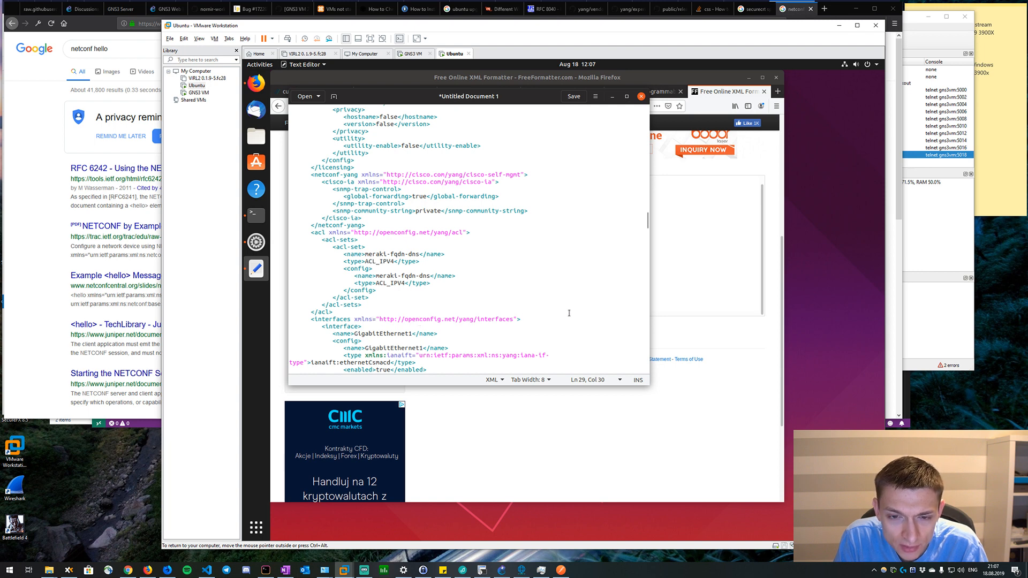
scroll(569, 314, down, 2)
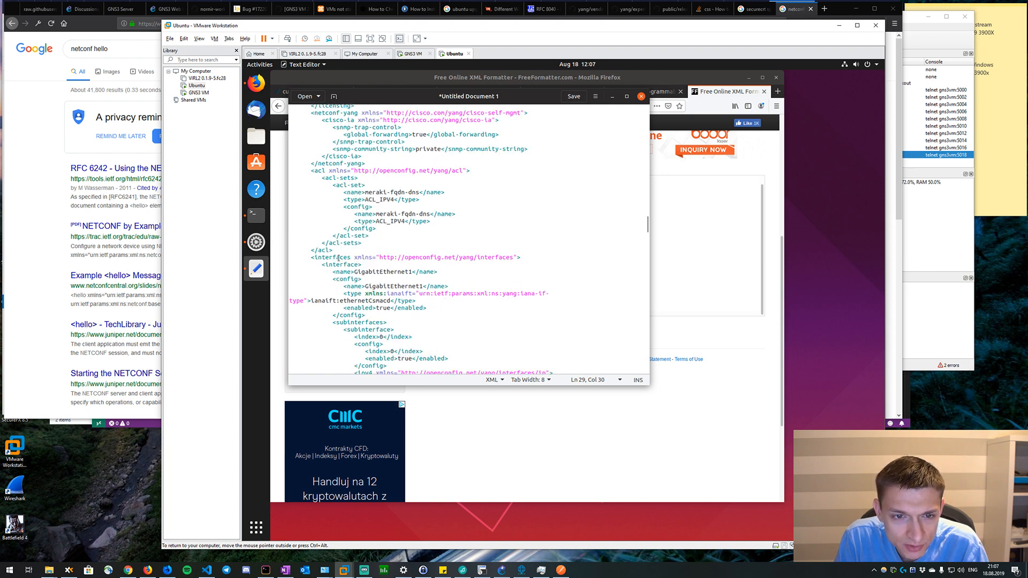
scroll(366, 258, up, 3)
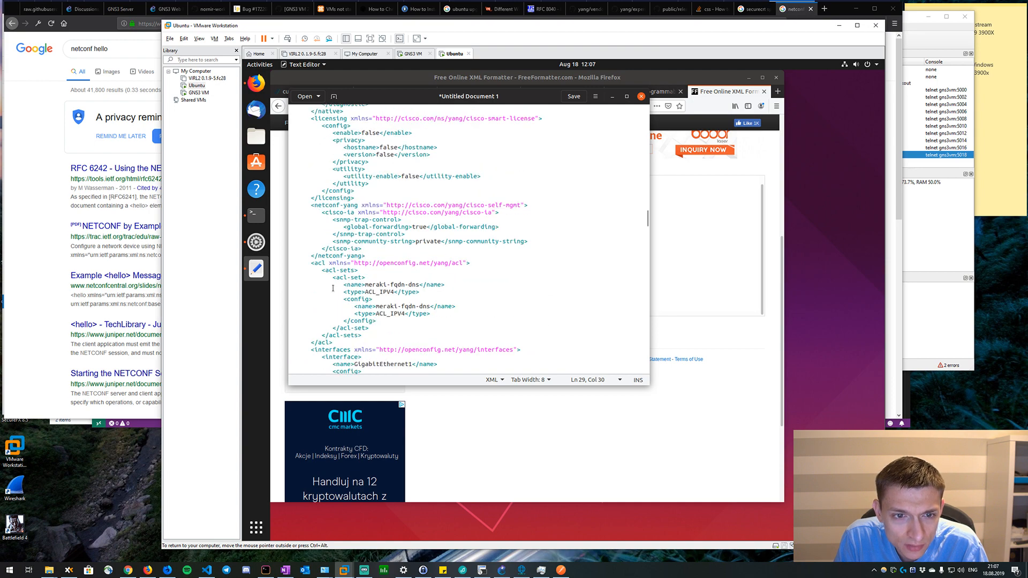
scroll(333, 288, up, 5)
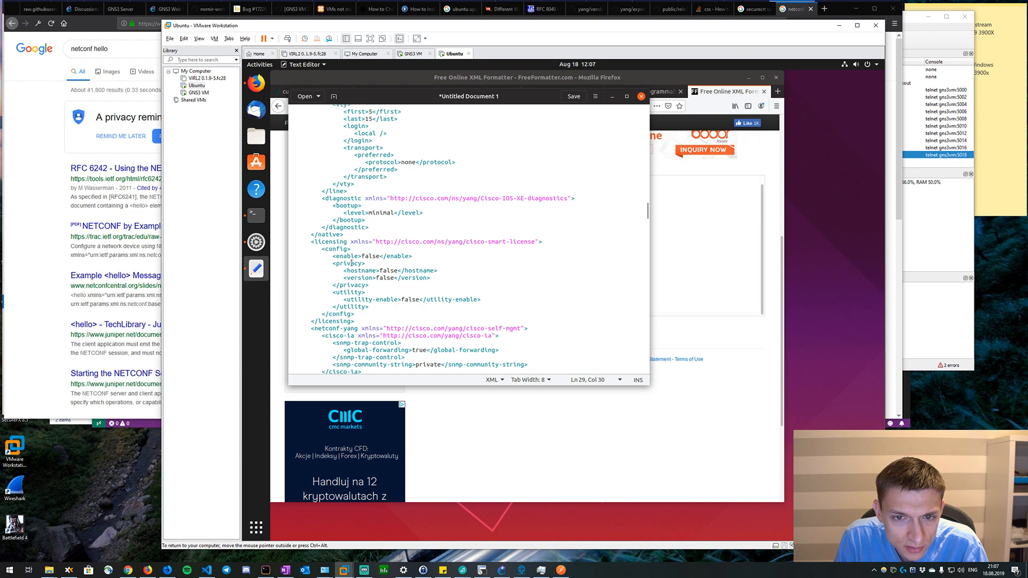
scroll(351, 263, down, 1)
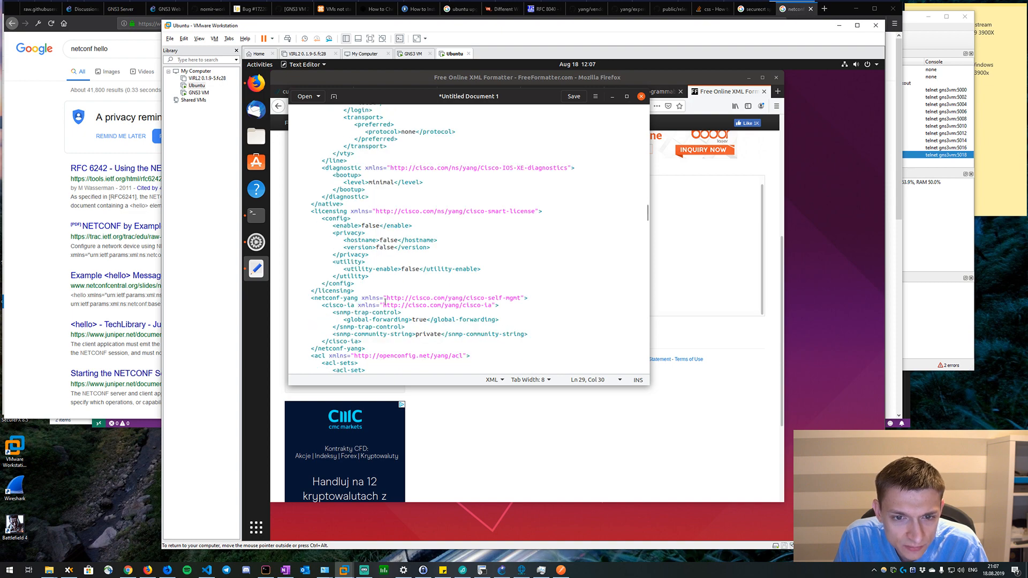
scroll(385, 302, down, 1)
scroll(385, 303, down, 1)
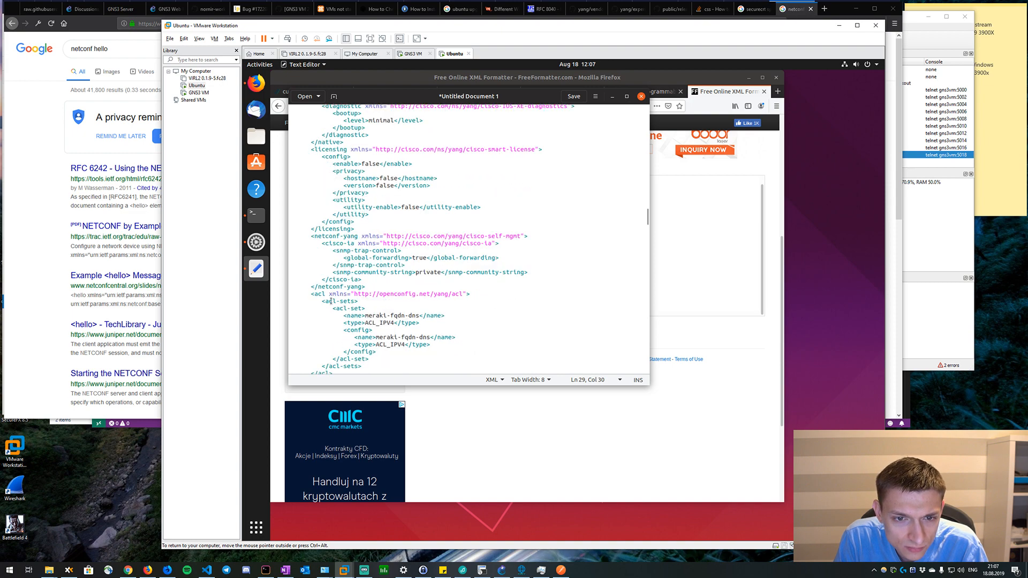
scroll(331, 301, down, 1)
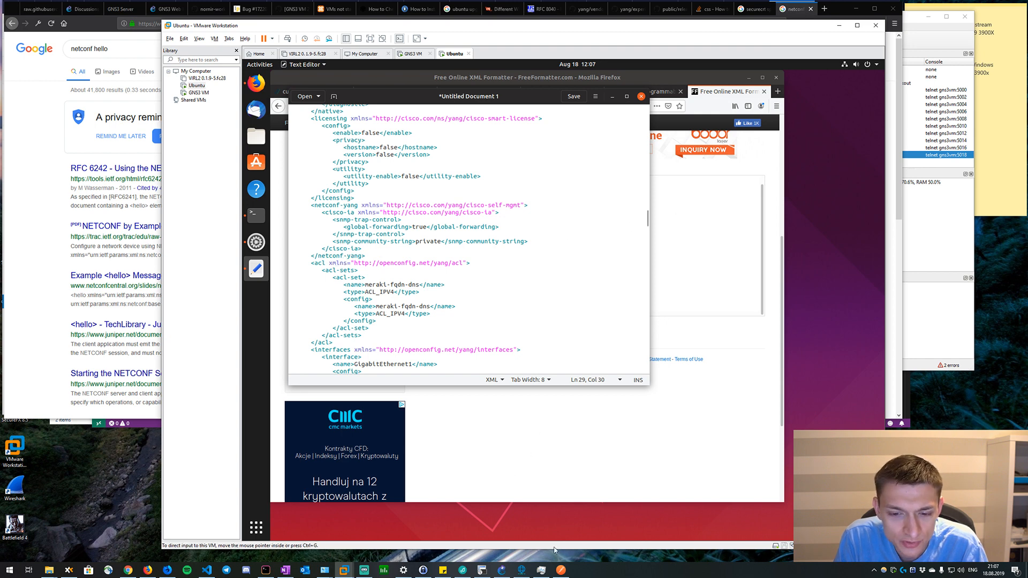
click(561, 569)
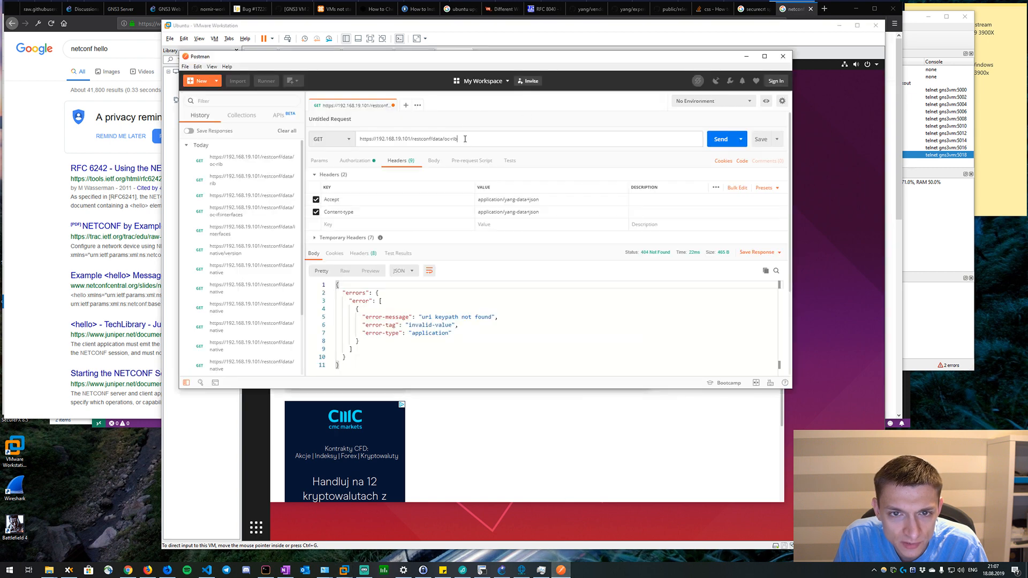
drag(459, 140, 447, 139)
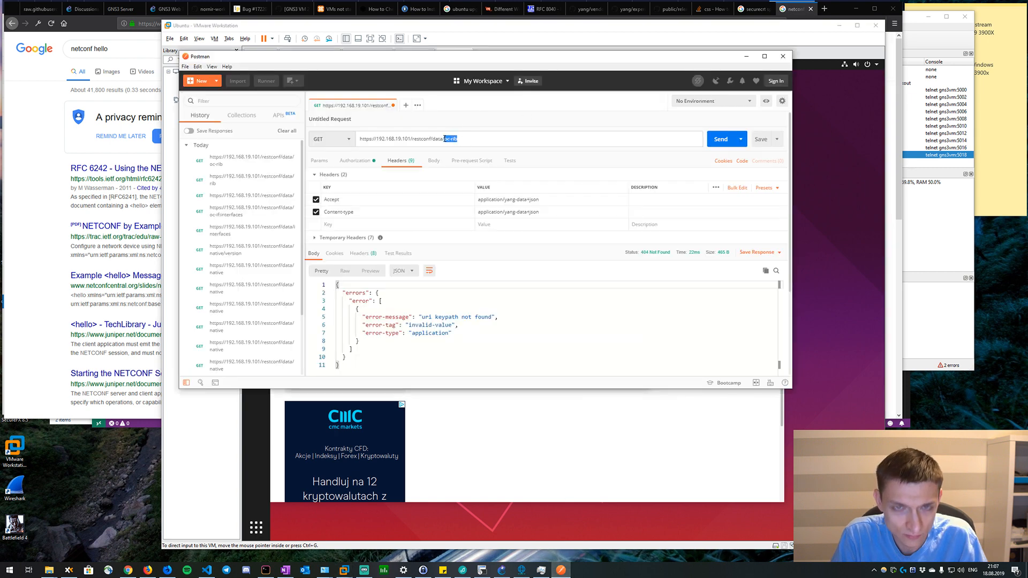
text(oc)
click(707, 139)
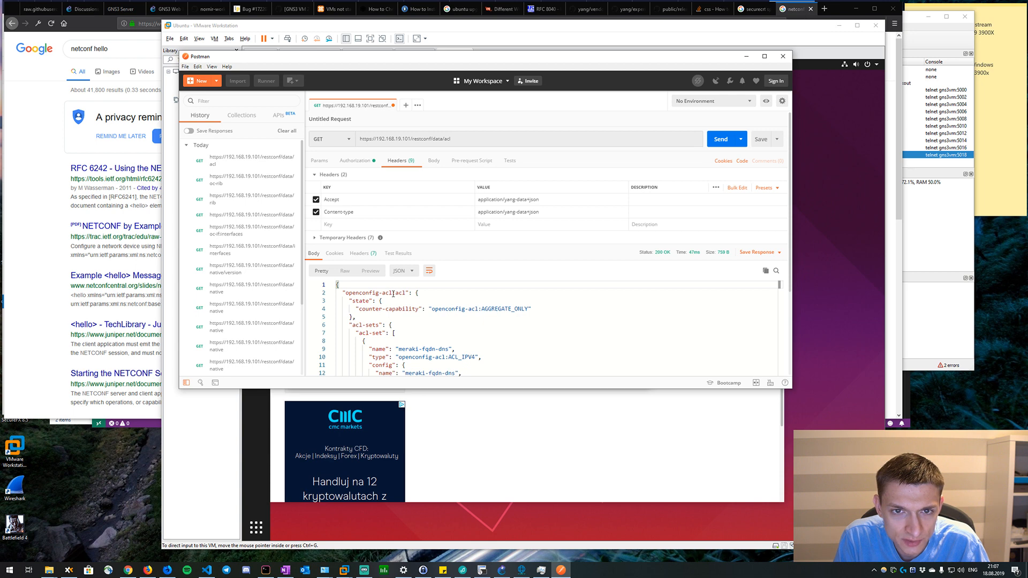
Change the GET request's resource path to openconfig-interfaces:interfaces, send it and check the start of the JSON response.
drag(453, 139, 449, 139)
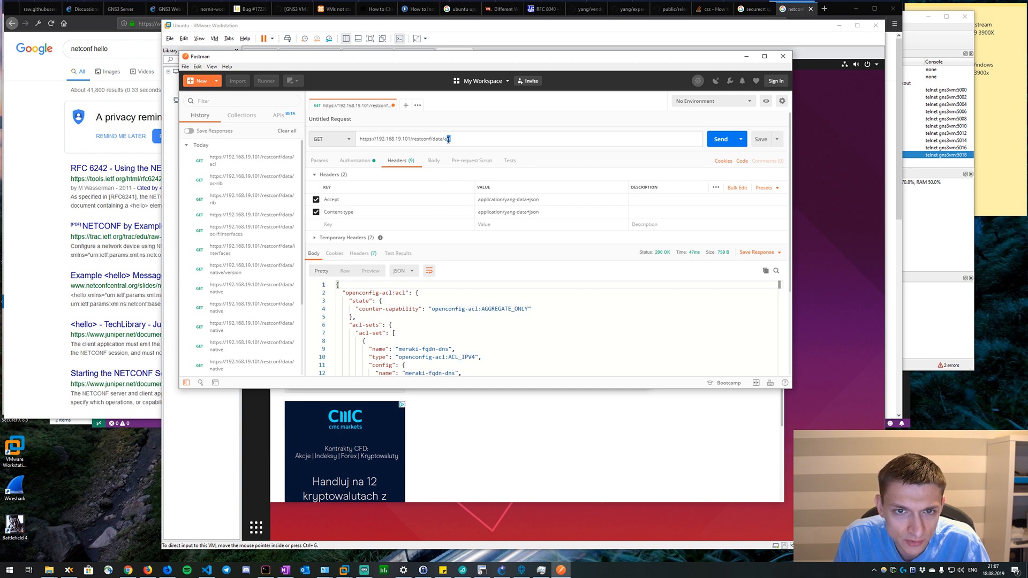
text(openconfig-interface)
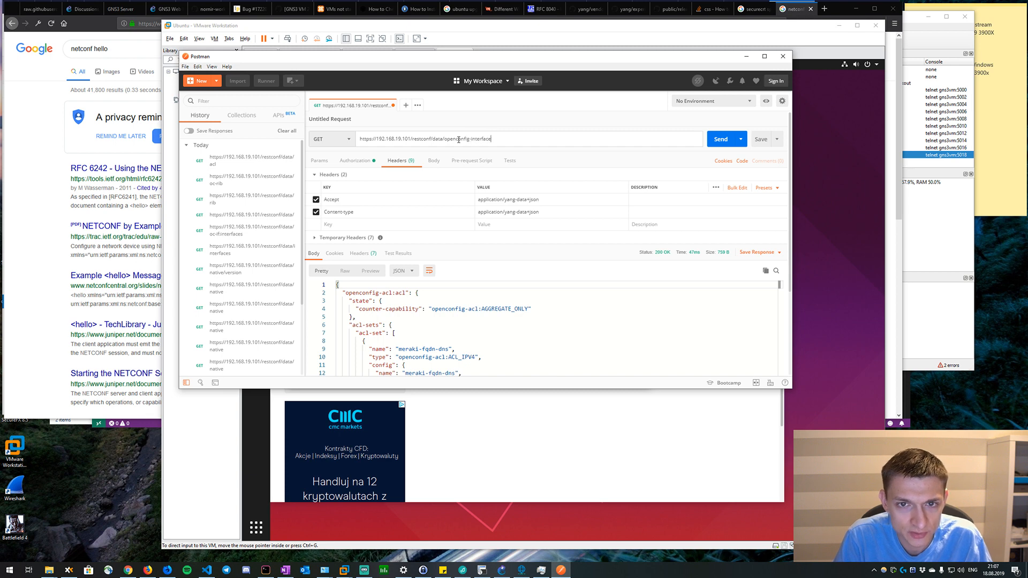
text(s:inter)
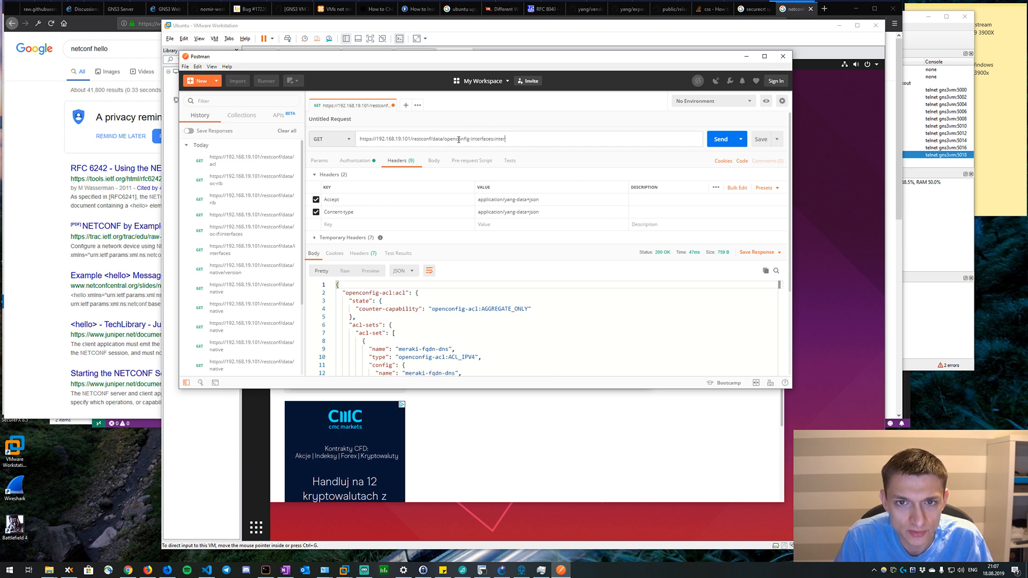
text(faces)
click(717, 140)
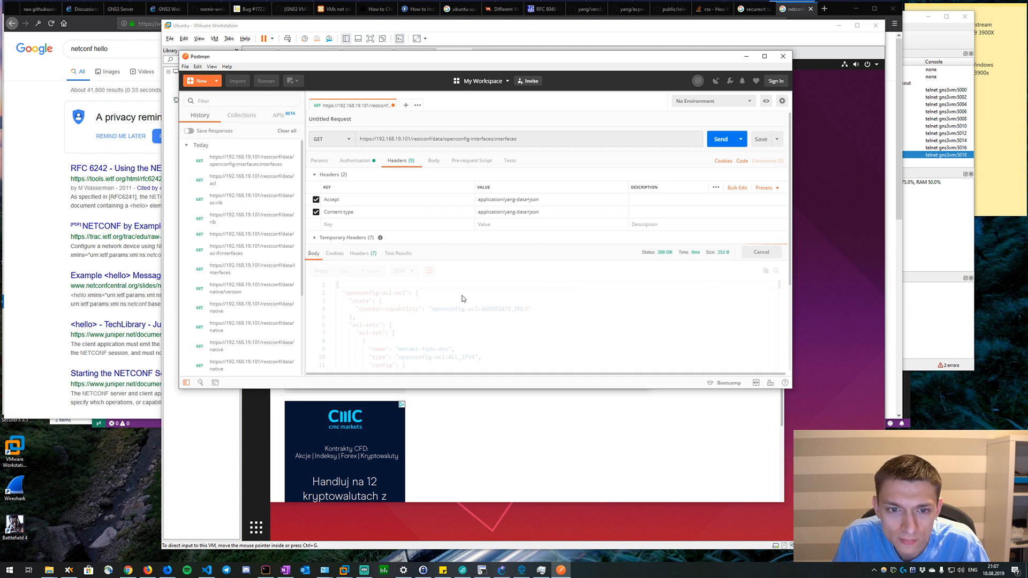
scroll(441, 312, down, 8)
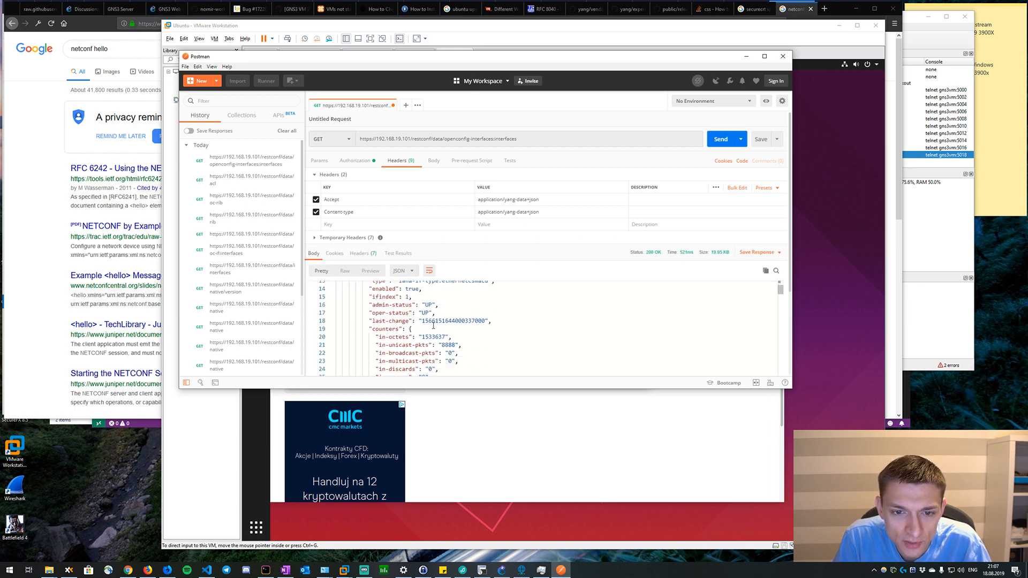
scroll(532, 336, up, 8)
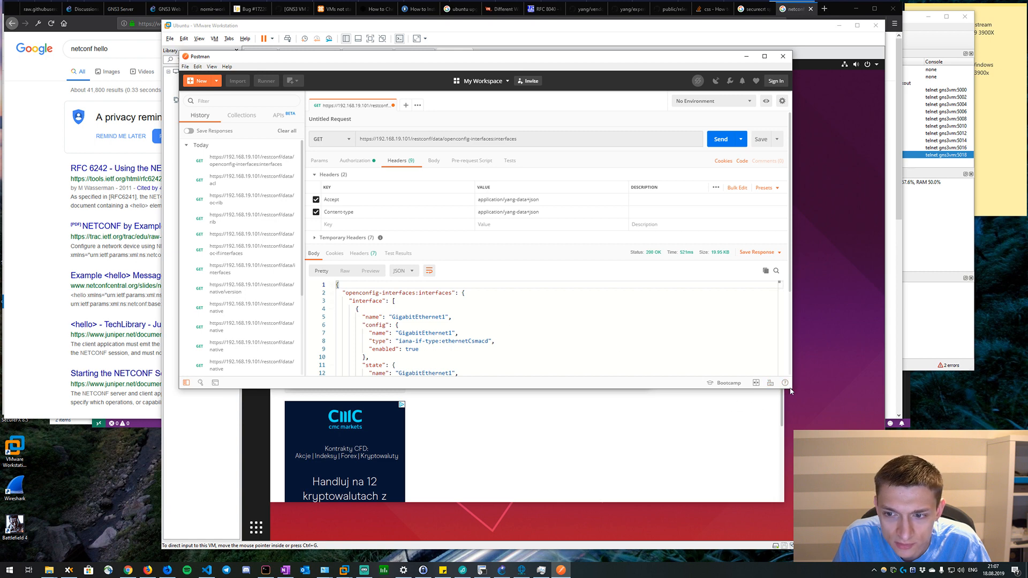
Enlarge the Postman window slightly in width and considerably in height so more of the response body fits.
key(ctrl+a)
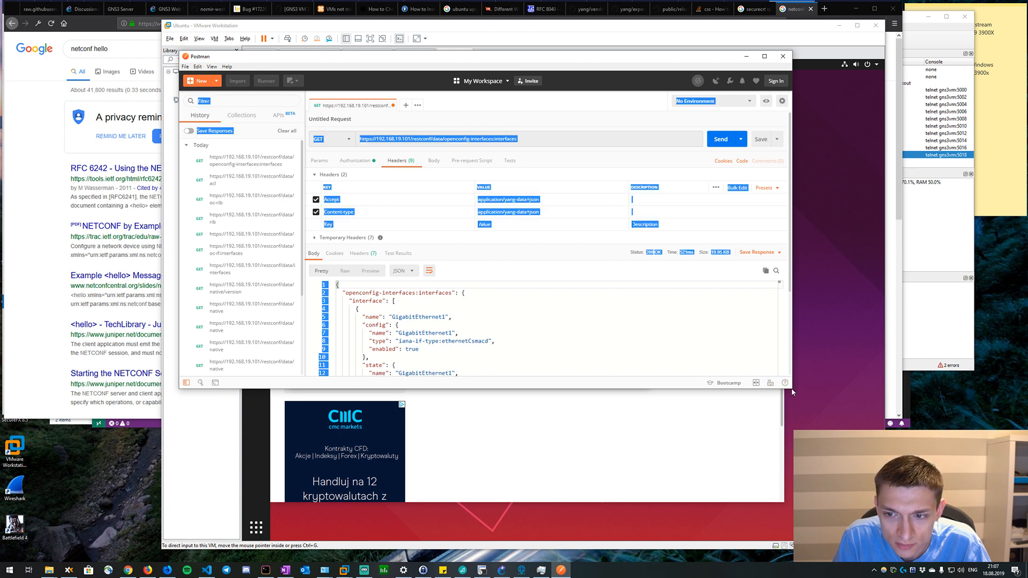
drag(793, 383, 810, 383)
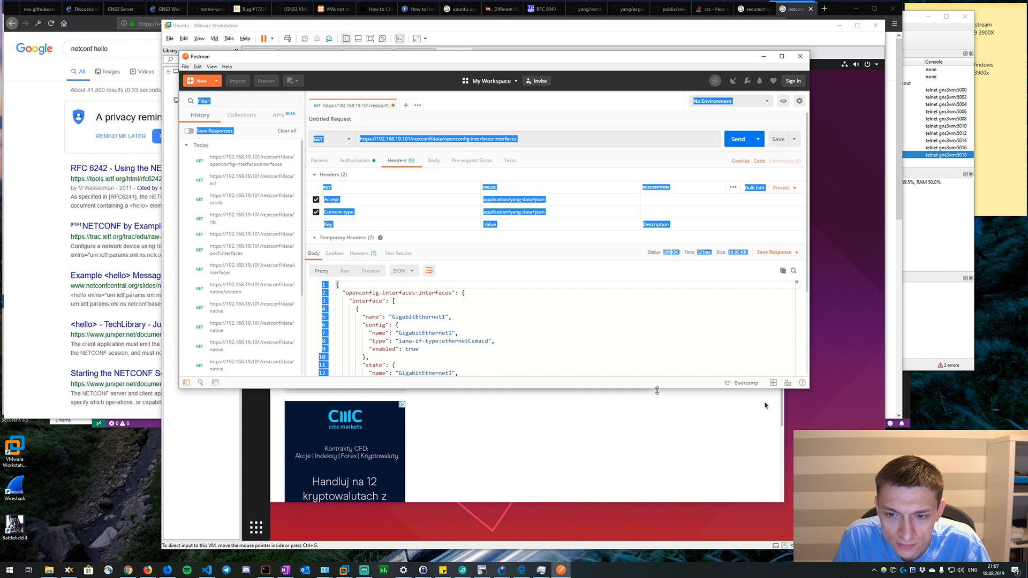
drag(658, 389, 635, 520)
click(397, 357)
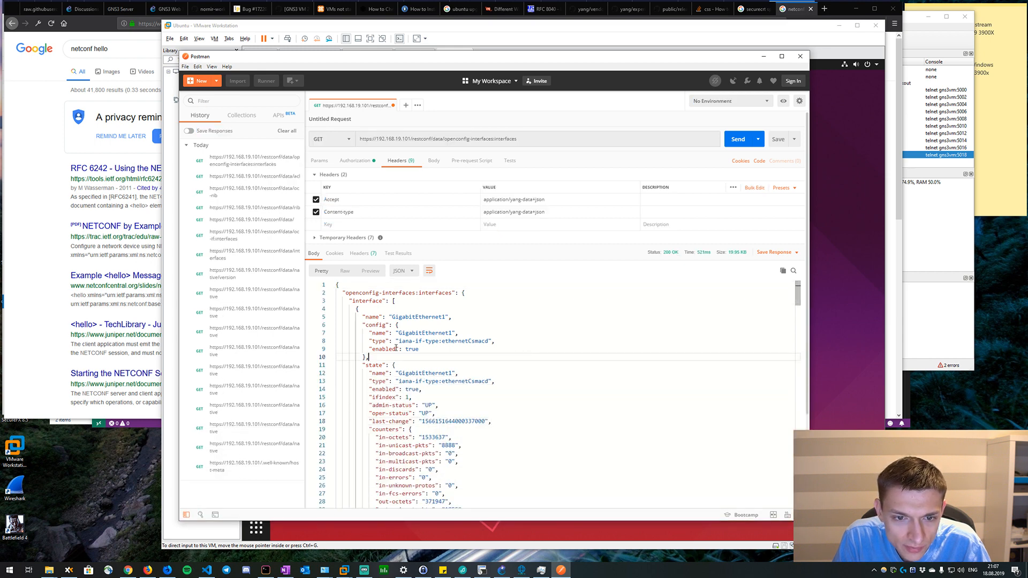
Examine the GigabitEthernet1 entry in the response, from its config and state through the subinterface and openconfig-if-ethernet sections.
scroll(396, 347, down, 2)
scroll(401, 344, up, 2)
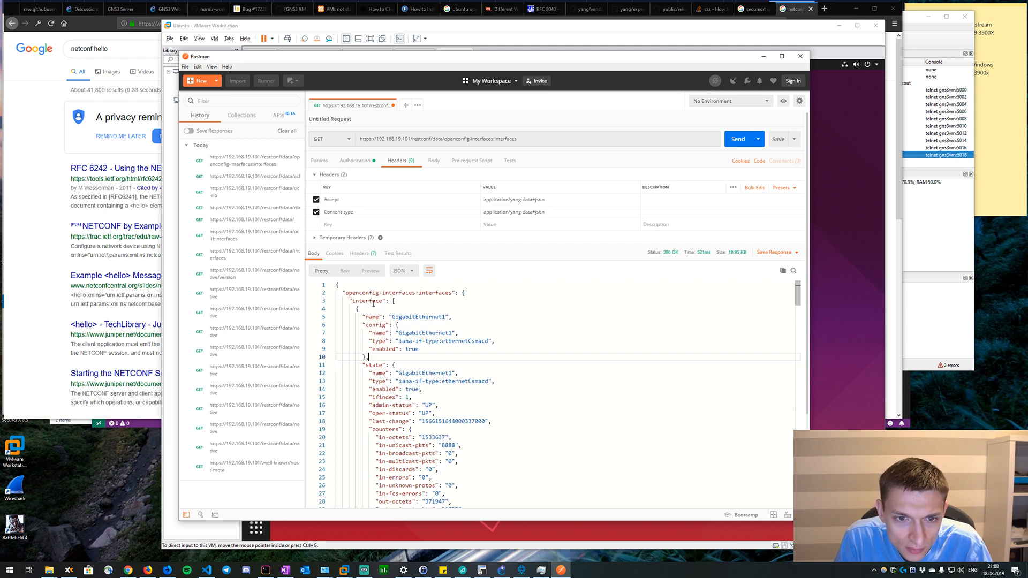
drag(360, 309, 467, 384)
scroll(382, 359, down, 1)
scroll(461, 388, down, 6)
scroll(468, 381, down, 15)
scroll(468, 383, down, 9)
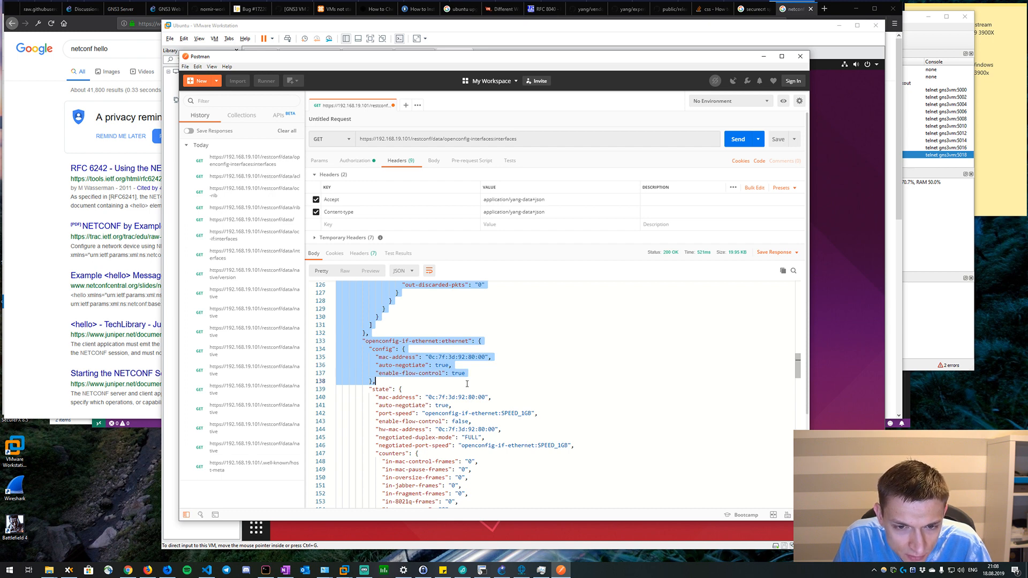
scroll(467, 384, down, 2)
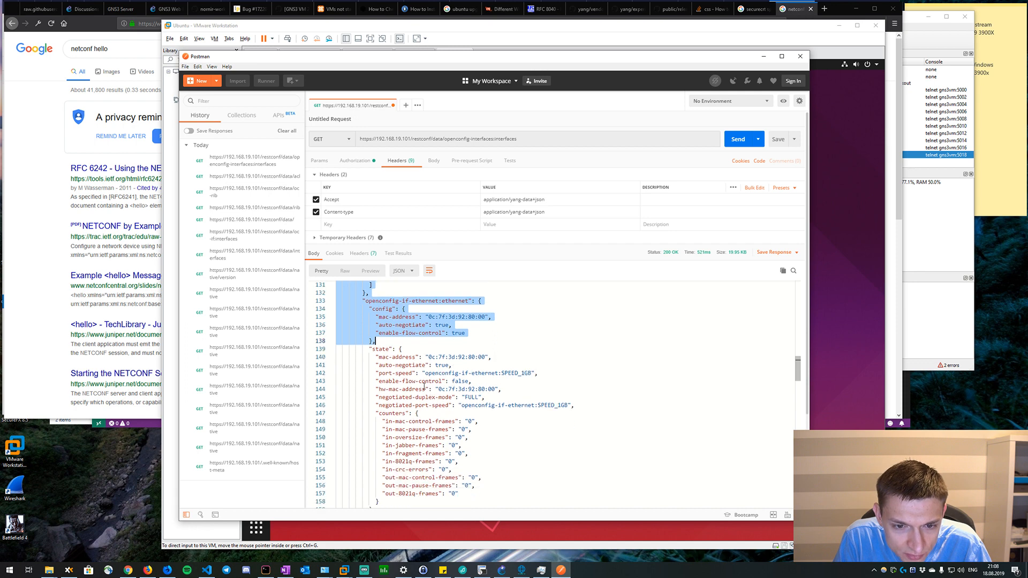
scroll(424, 386, down, 5)
Review the GigabitEthernet2, GigabitEthernet3 and GigabitEthernet4 entries with their counters and IP sections, and return to the start of the response.
scroll(392, 370, down, 10)
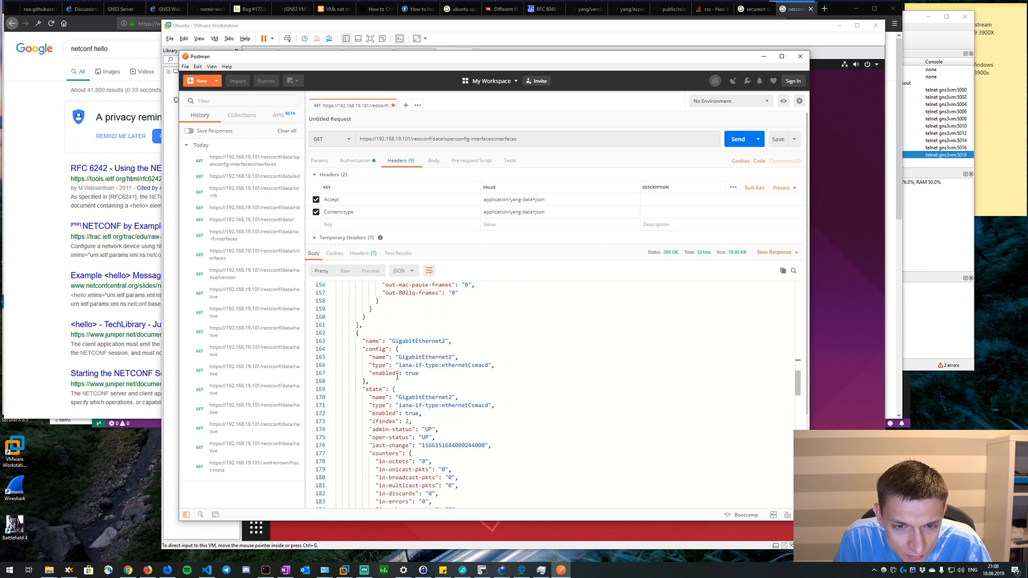
scroll(395, 377, down, 9)
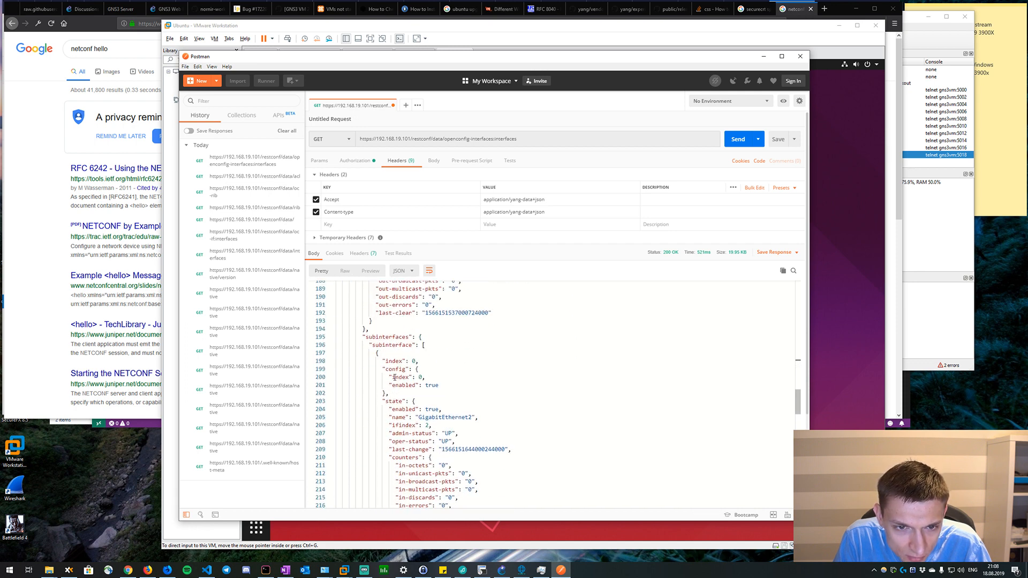
scroll(404, 365, down, 10)
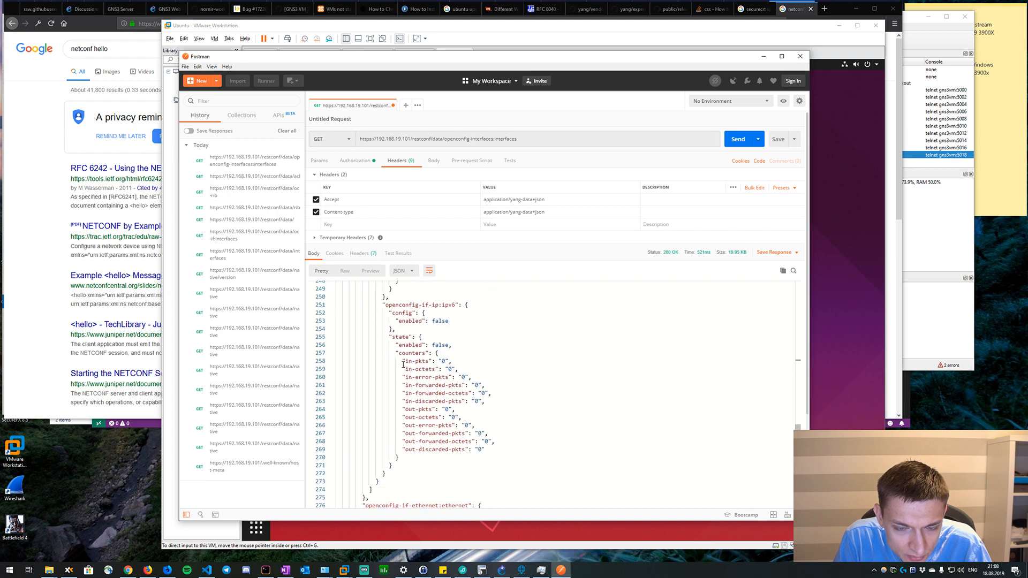
scroll(404, 365, down, 5)
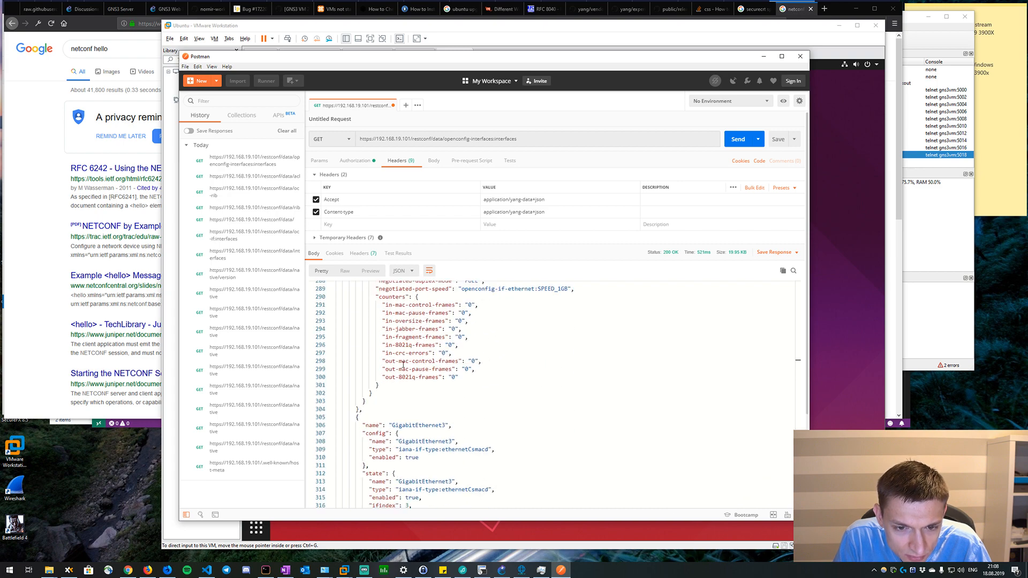
scroll(403, 365, down, 6)
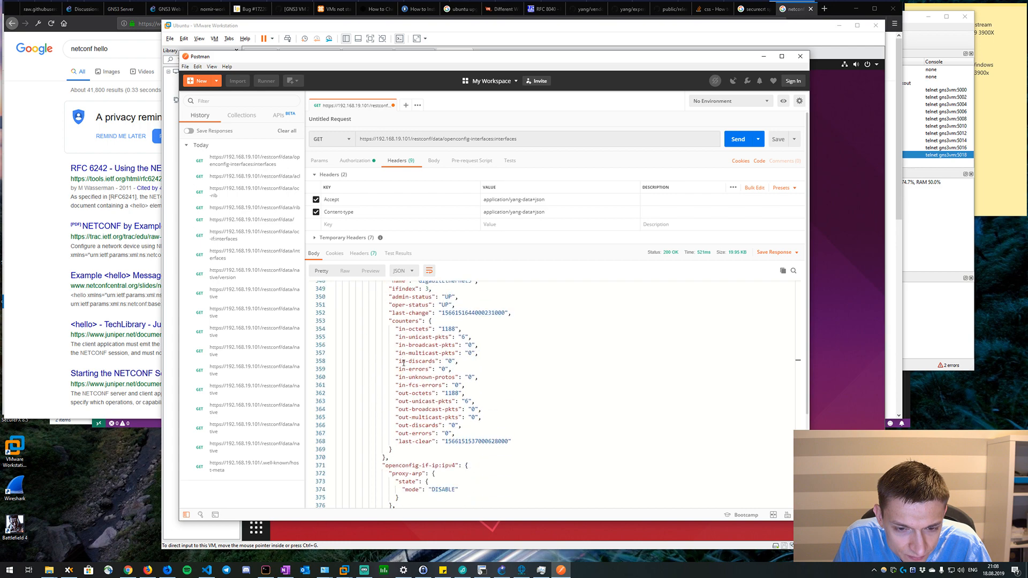
scroll(404, 364, down, 7)
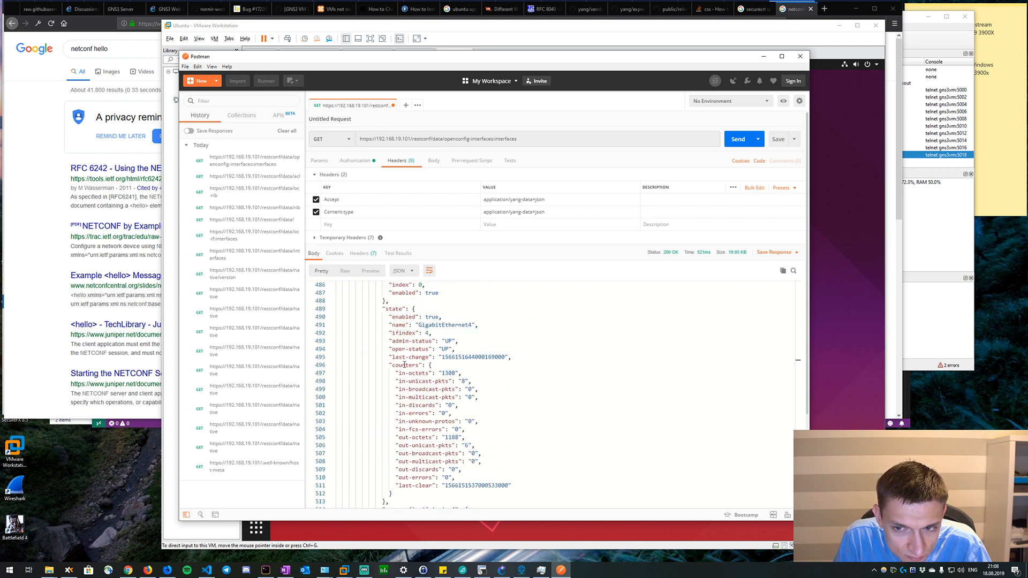
scroll(405, 364, up, 8)
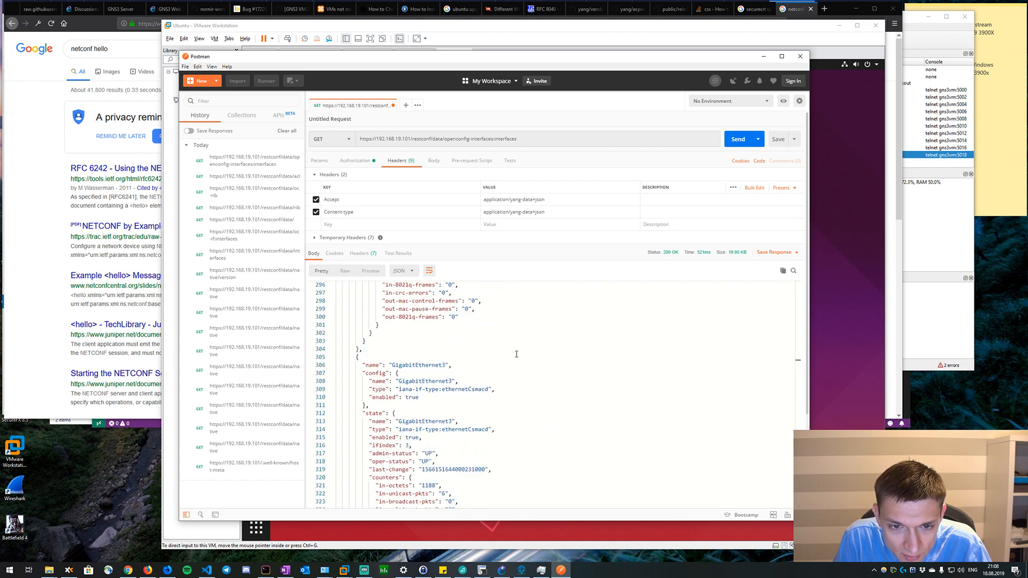
scroll(517, 354, up, 11)
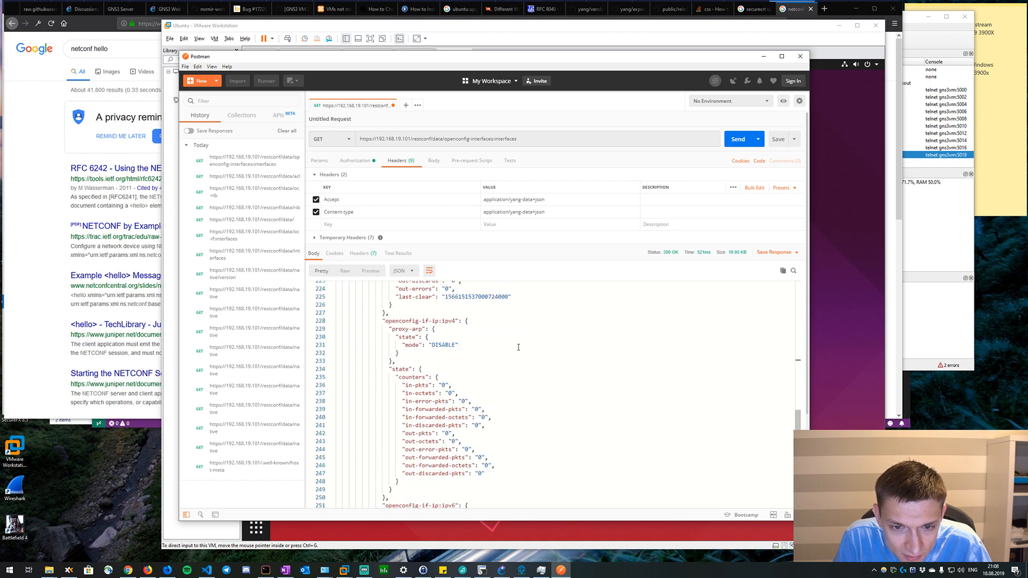
scroll(519, 347, up, 13)
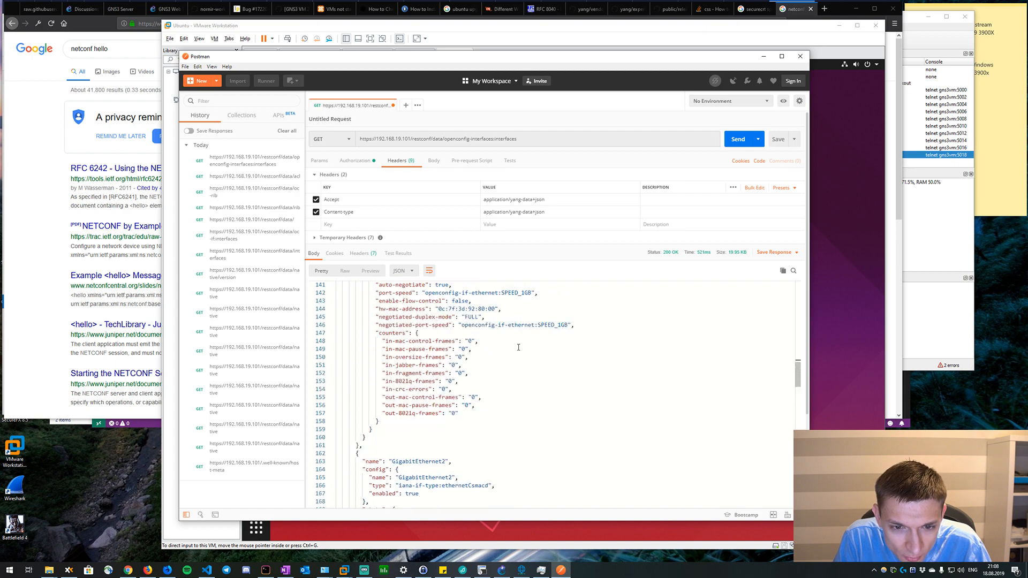
scroll(518, 347, up, 9)
drag(518, 347, 518, 347)
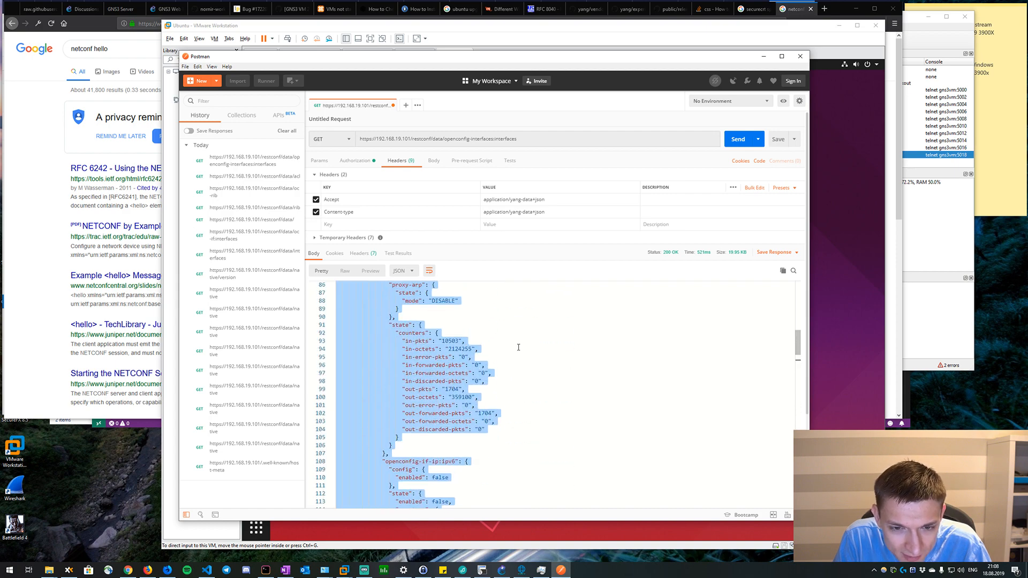
scroll(518, 347, up, 3)
scroll(519, 347, up, 9)
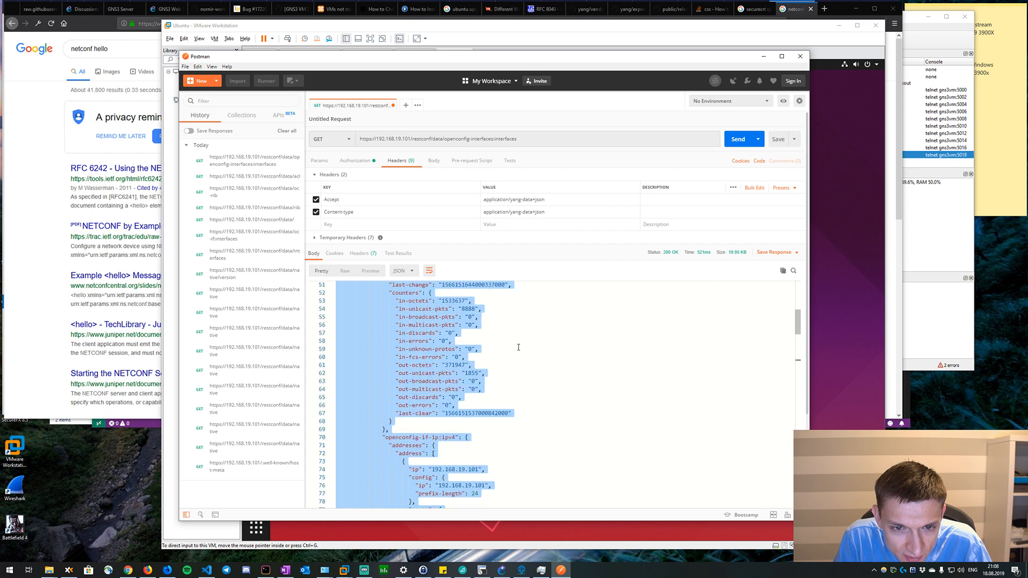
scroll(518, 347, up, 9)
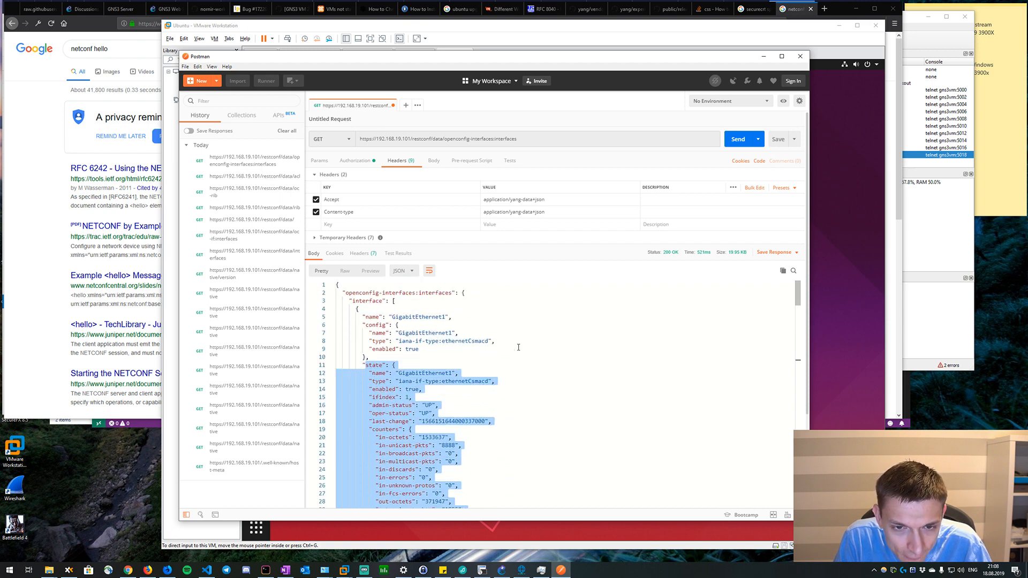
Duplicate the openconfig-interfaces request, place the copy directly after the original, and set the copy's method to POST.
click(405, 106)
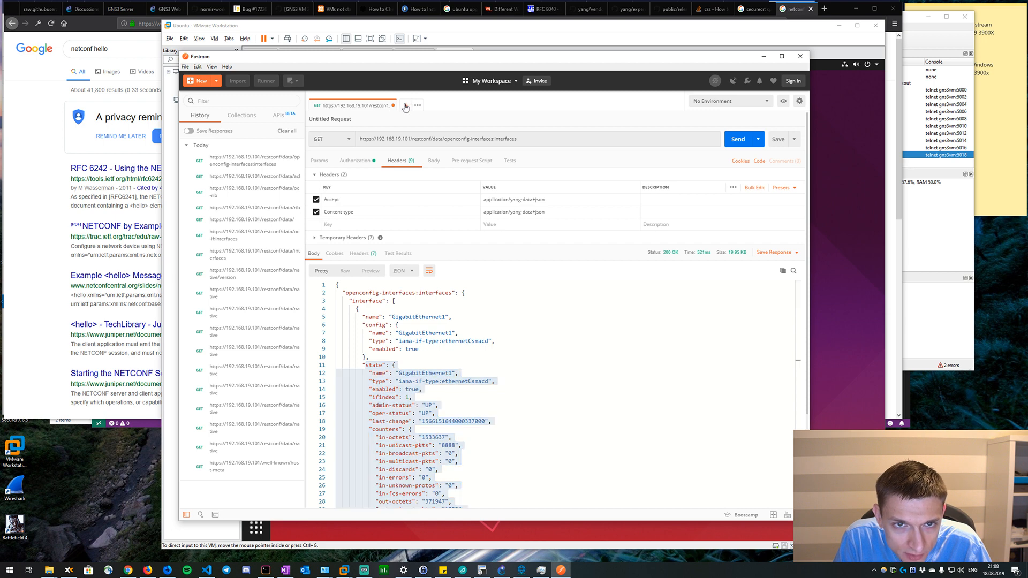
right_click(376, 111)
click(451, 115)
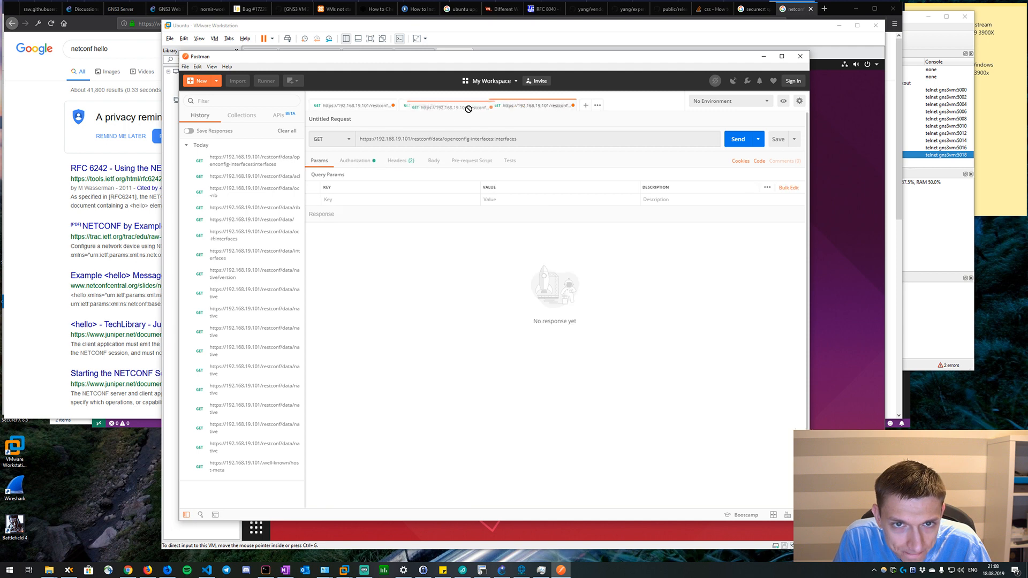
drag(449, 111, 548, 108)
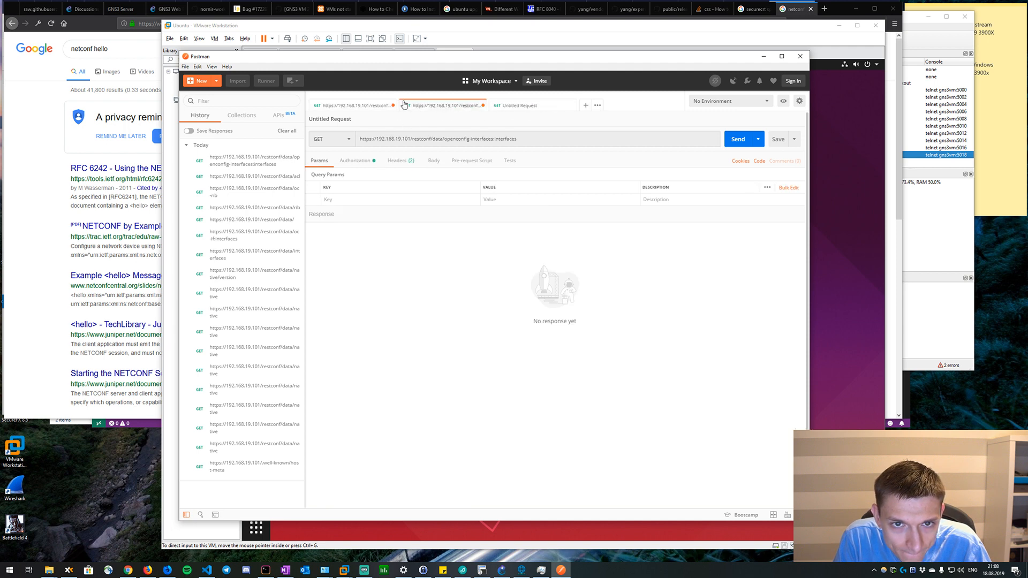
click(325, 138)
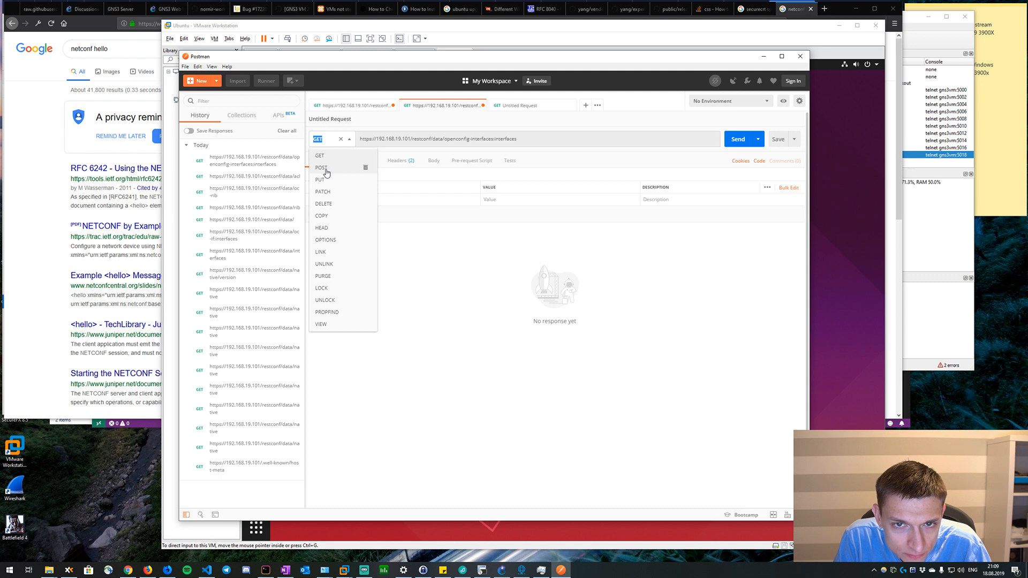
click(327, 167)
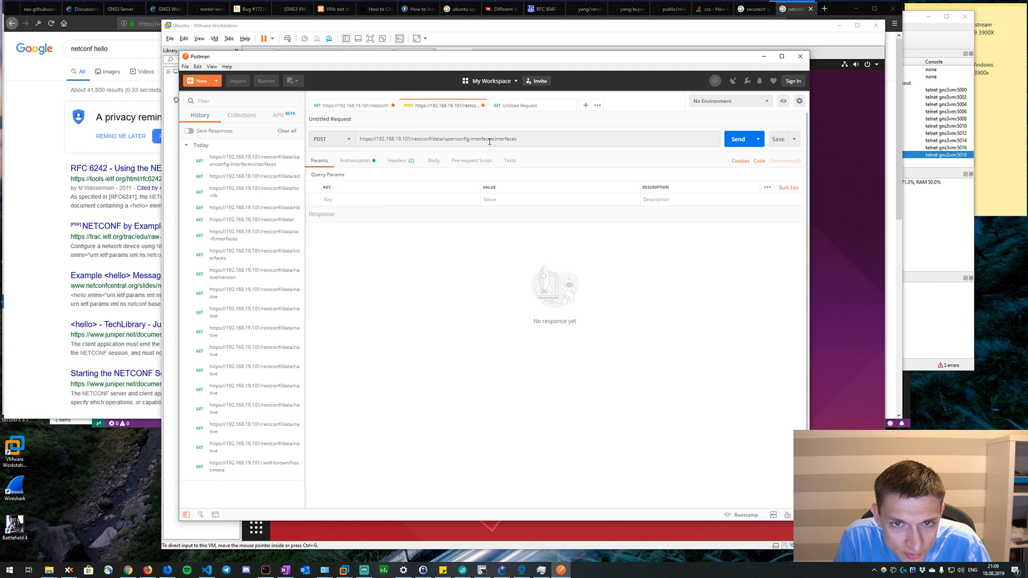
Examine the openconfig-if-ip:ipv4 address block under GigabitEthernet1's subinterface in the full interfaces response.
click(360, 106)
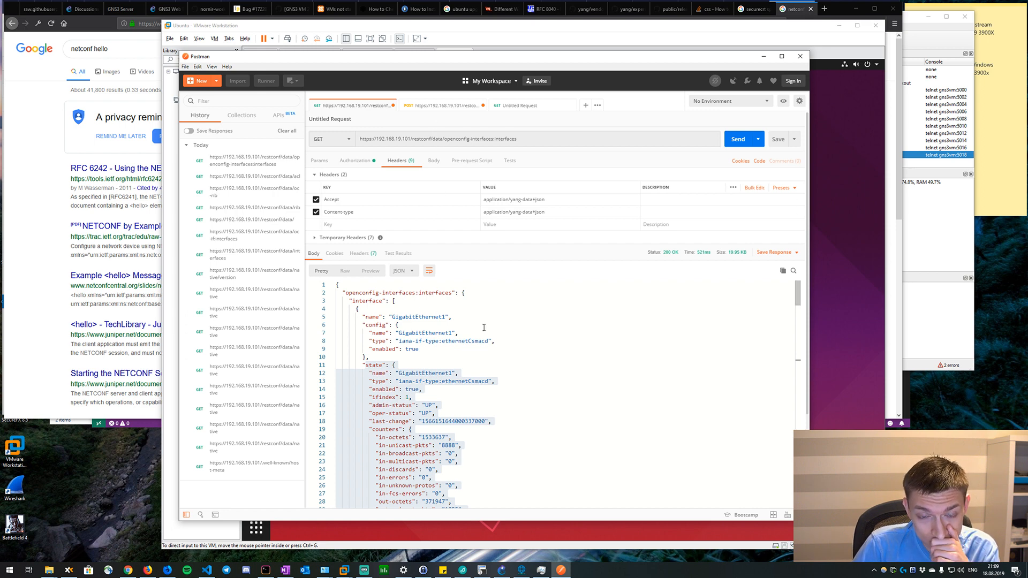
scroll(483, 327, down, 9)
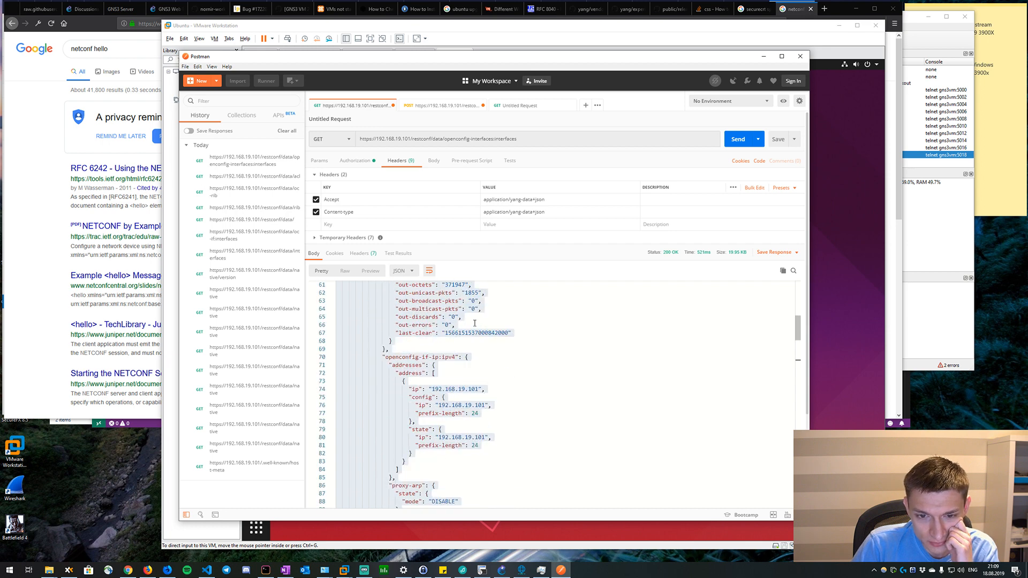
scroll(467, 326, down, 9)
scroll(464, 327, up, 8)
click(429, 369)
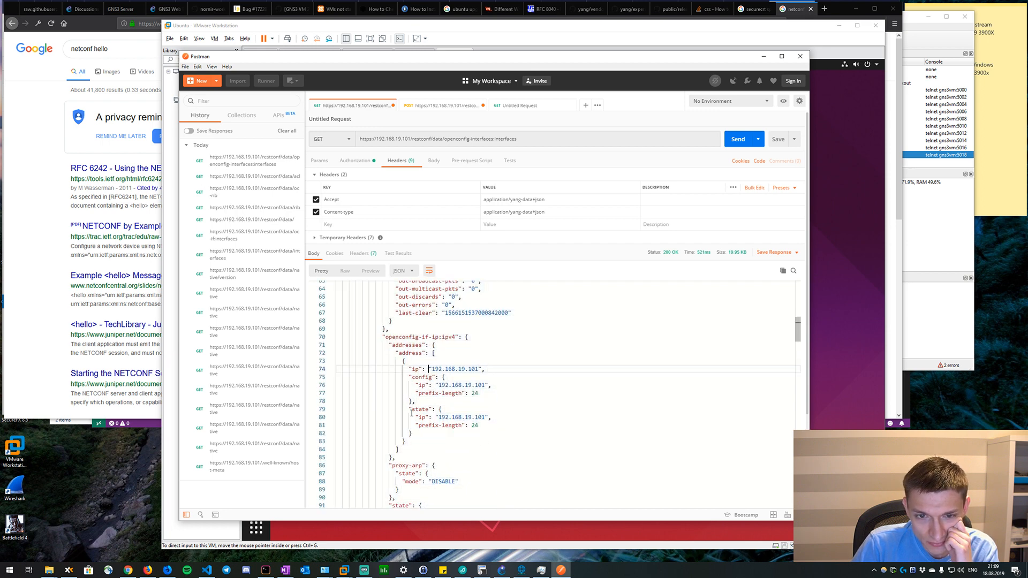
drag(394, 460, 350, 339)
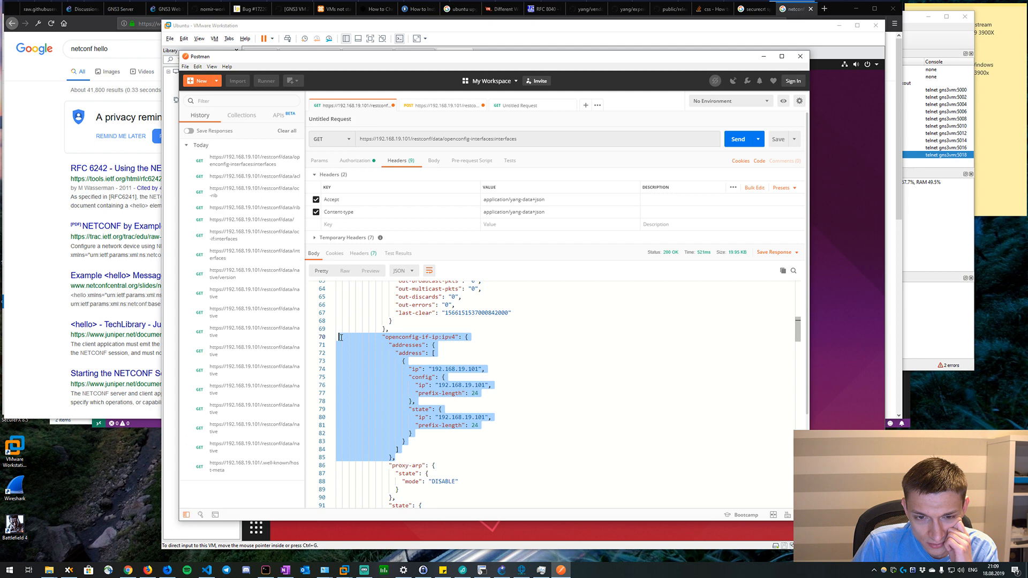
scroll(340, 337, up, 6)
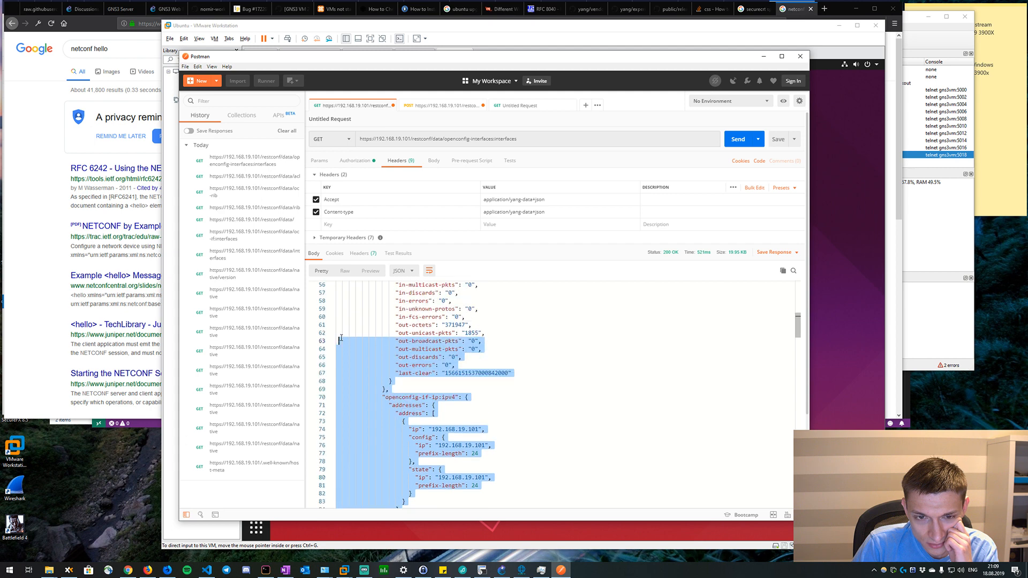
scroll(339, 339, down, 3)
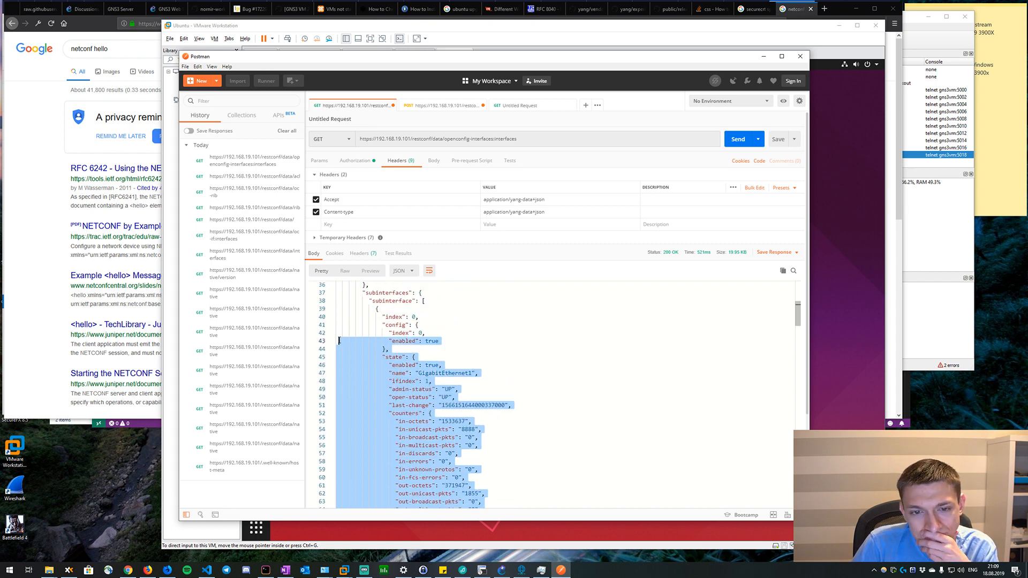
Trace the nesting of the GigabitEthernet1 subinterface data back up to the openconfig-interfaces:interfaces root of the response.
scroll(339, 339, down, 5)
scroll(339, 339, down, 20)
drag(339, 339, 342, 352)
scroll(339, 352, down, 5)
scroll(339, 353, down, 1)
scroll(339, 353, up, 20)
scroll(341, 353, up, 13)
scroll(342, 351, up, 8)
scroll(341, 351, down, 2)
scroll(342, 351, down, 5)
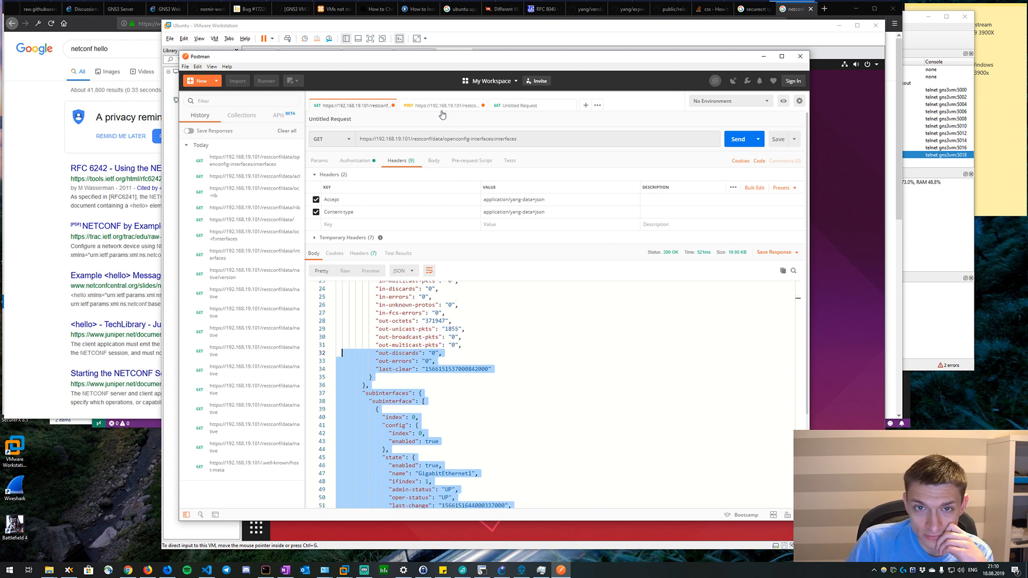
scroll(514, 300, up, 6)
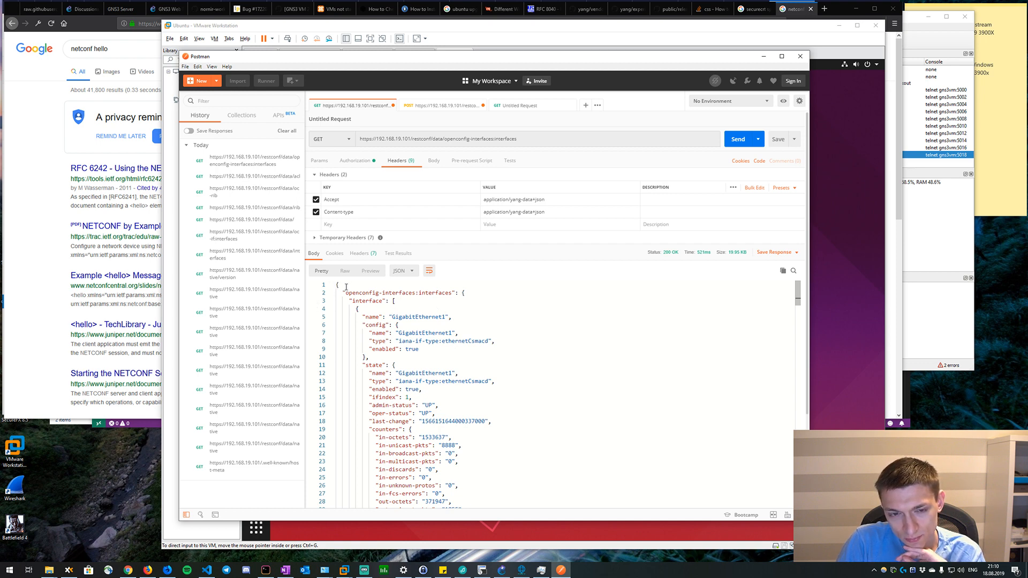
drag(461, 292, 373, 293)
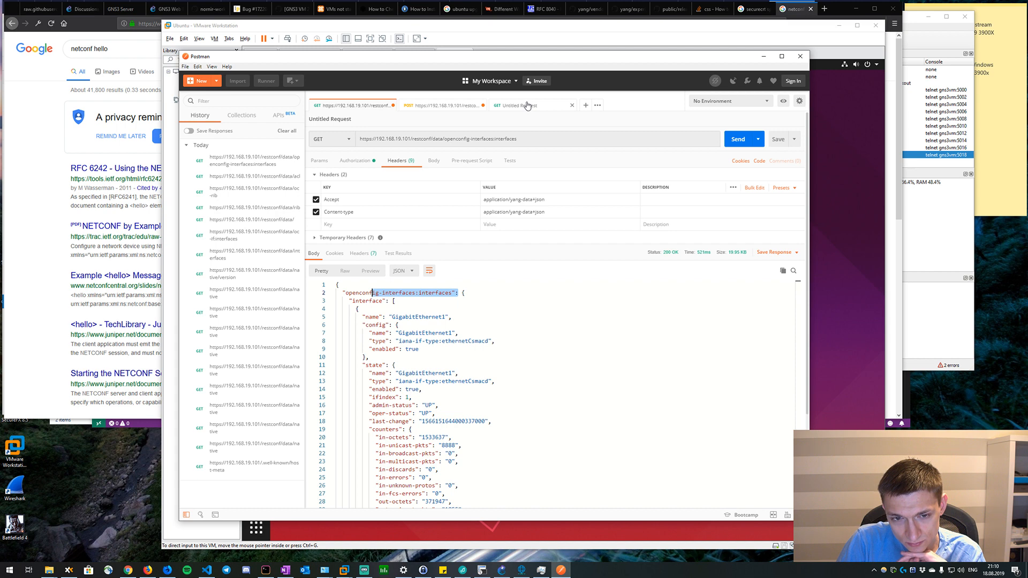
In the duplicated request, append =GigabitEthernet1 to the URL, set the method to GET, and send it.
click(458, 109)
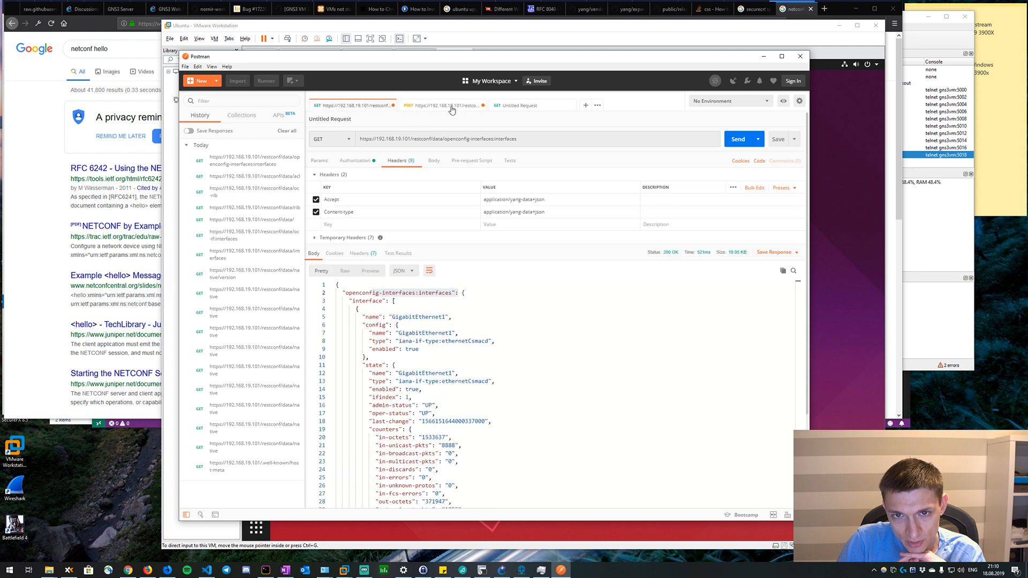
click(452, 110)
click(549, 137)
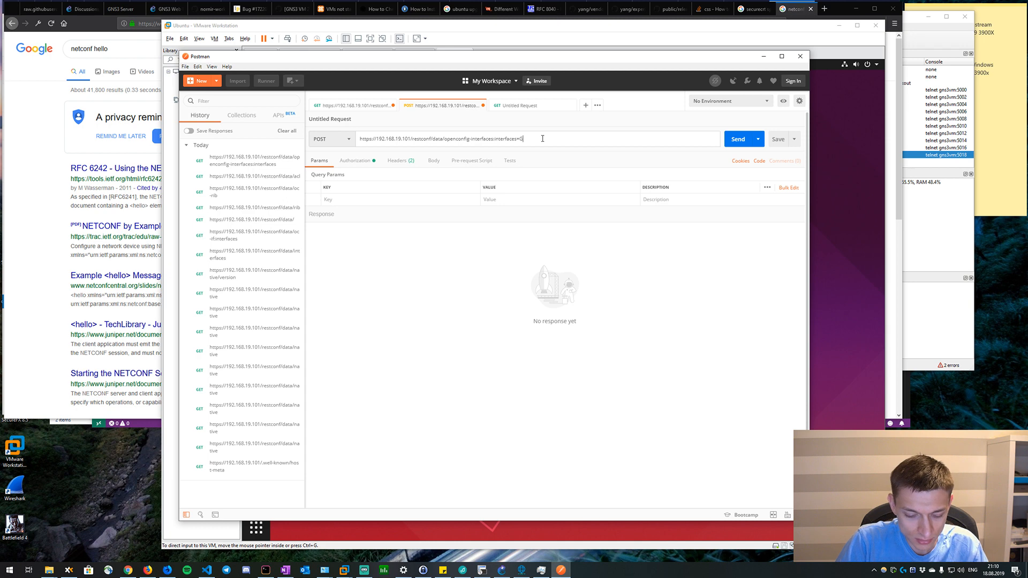
text(Gigabit)
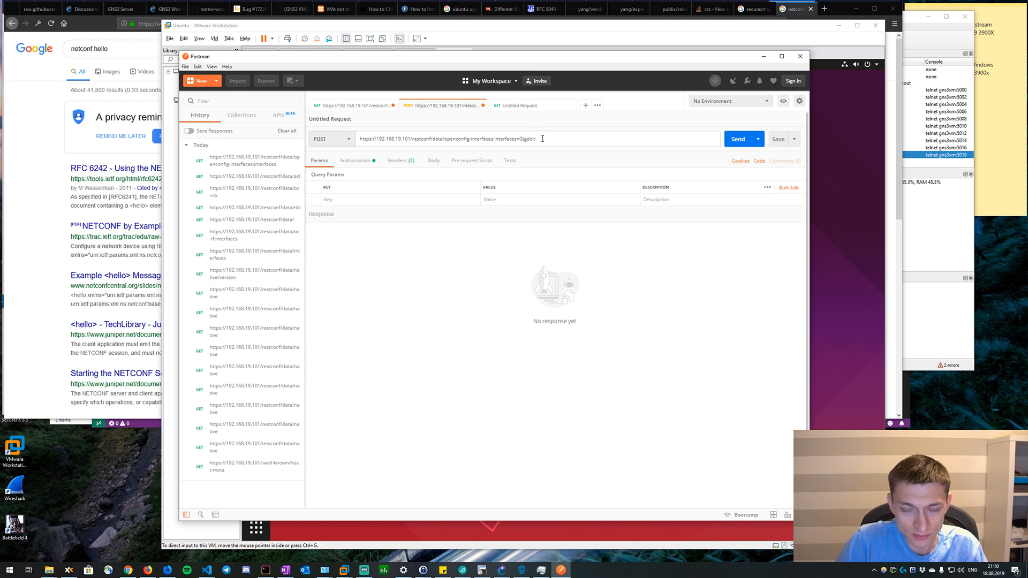
text(Ethernet1)
click(332, 140)
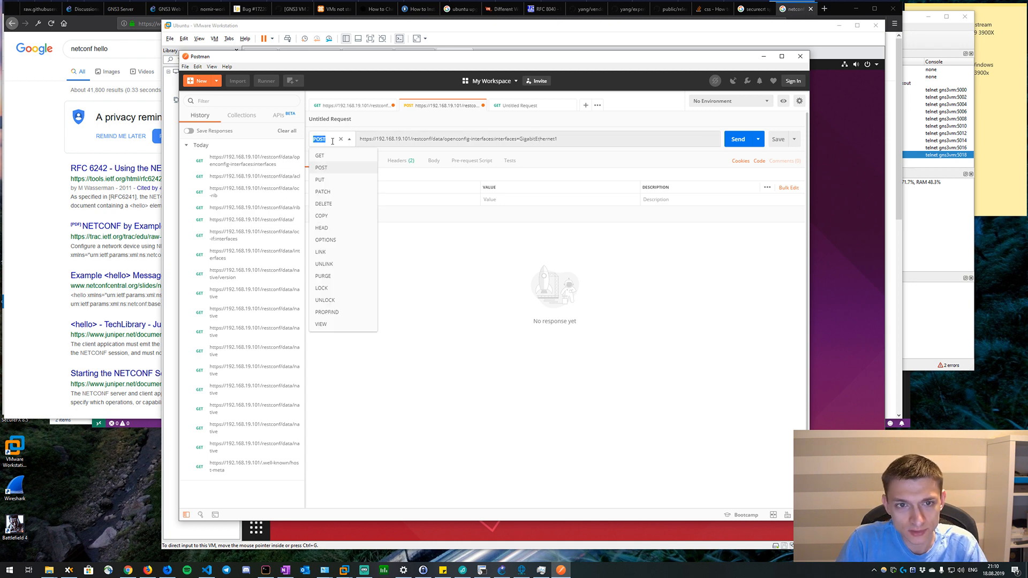
click(319, 156)
click(738, 139)
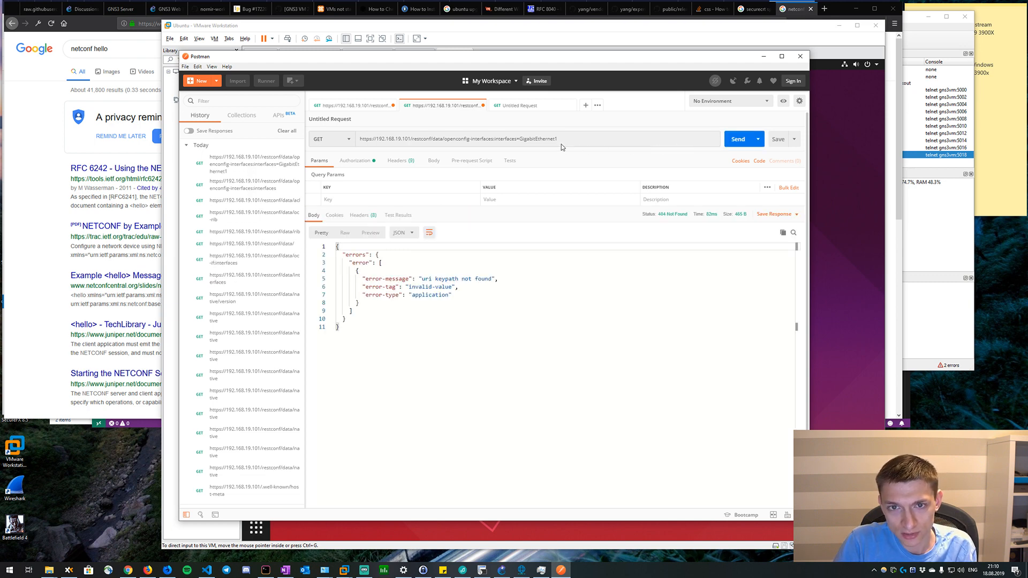
Insert /interface before =GigabitEthernet1 in the duplicated request's URL and resend it.
click(372, 106)
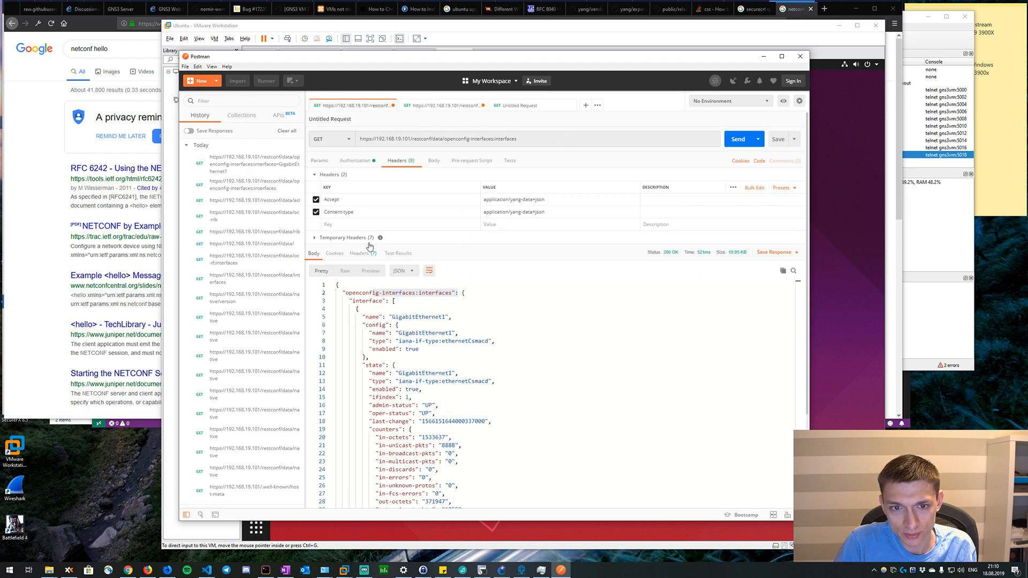
click(448, 106)
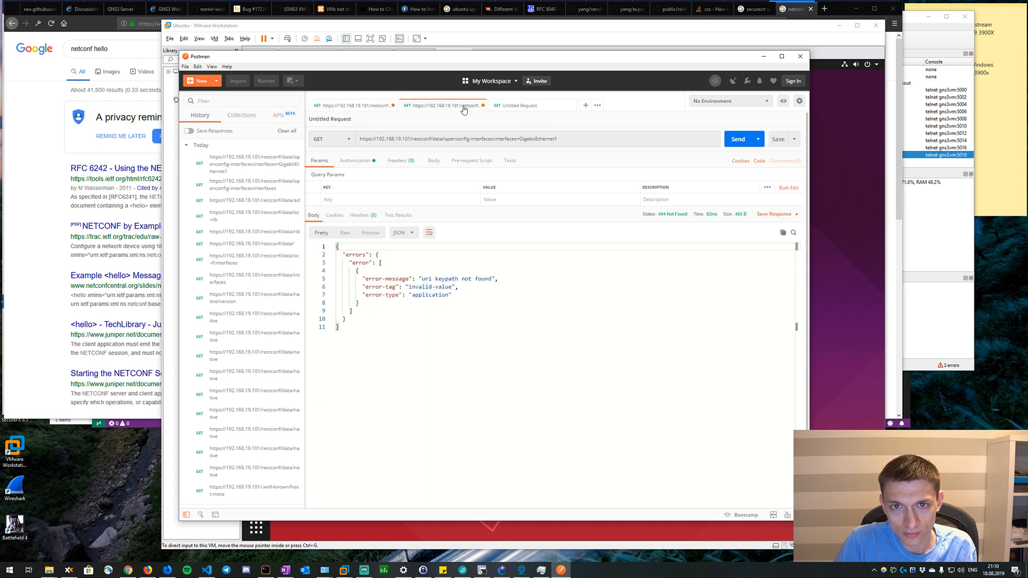
click(515, 139)
text(/interface)
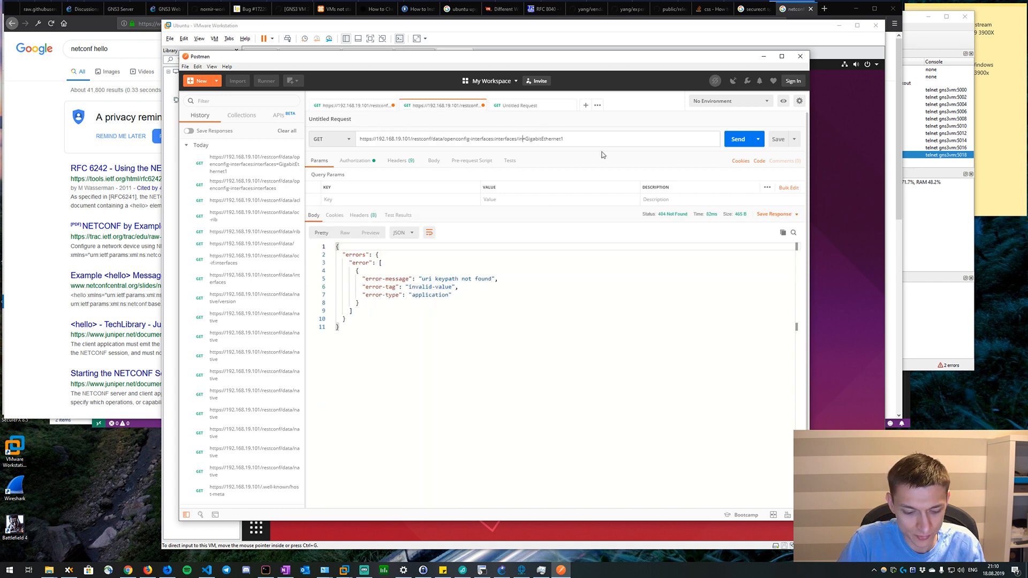
key(ctrl+Return)
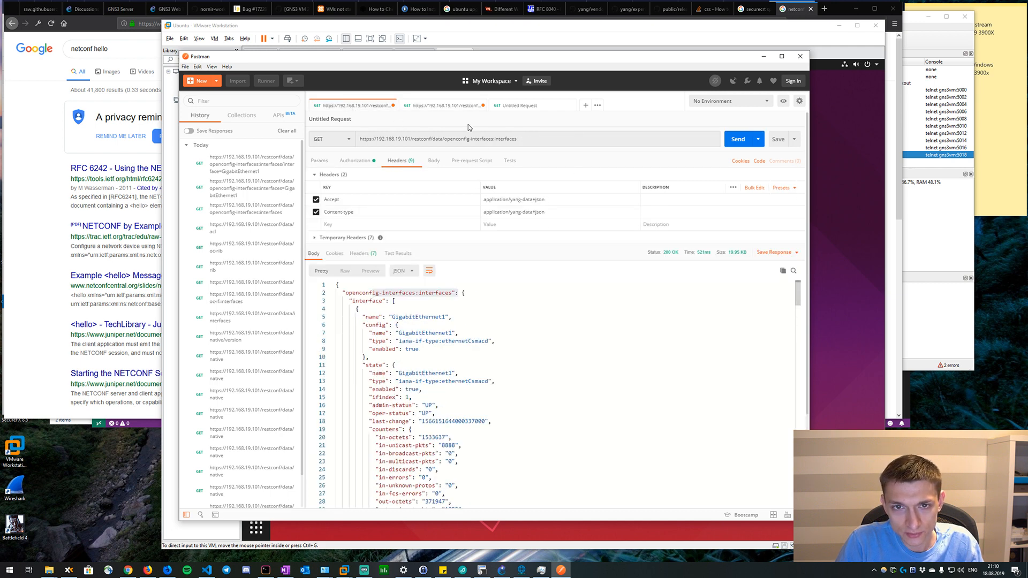
Set the interface key in the URL to GigabitEthernet2, send the request, and view its response.
click(594, 138)
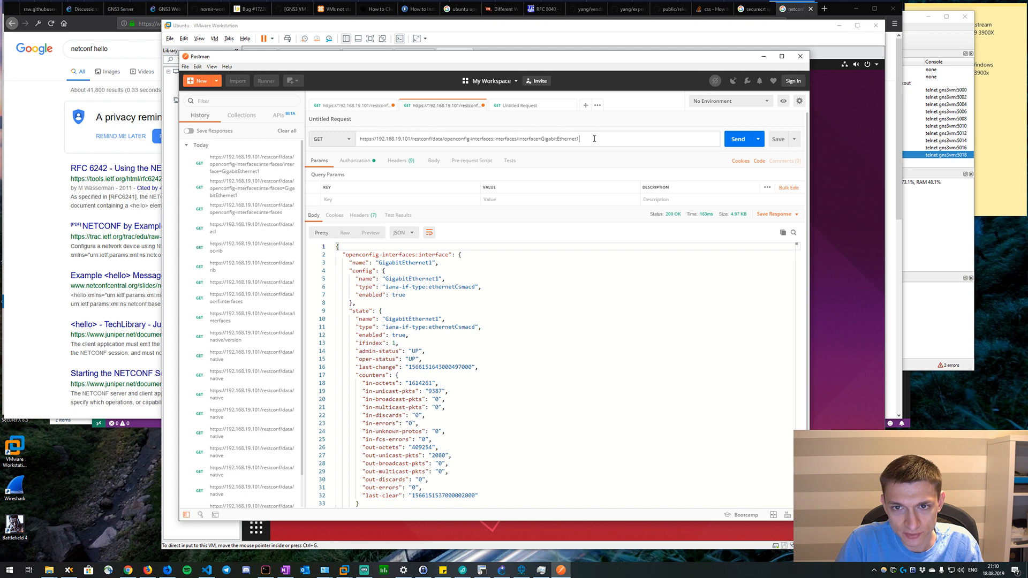
text(2)
click(738, 139)
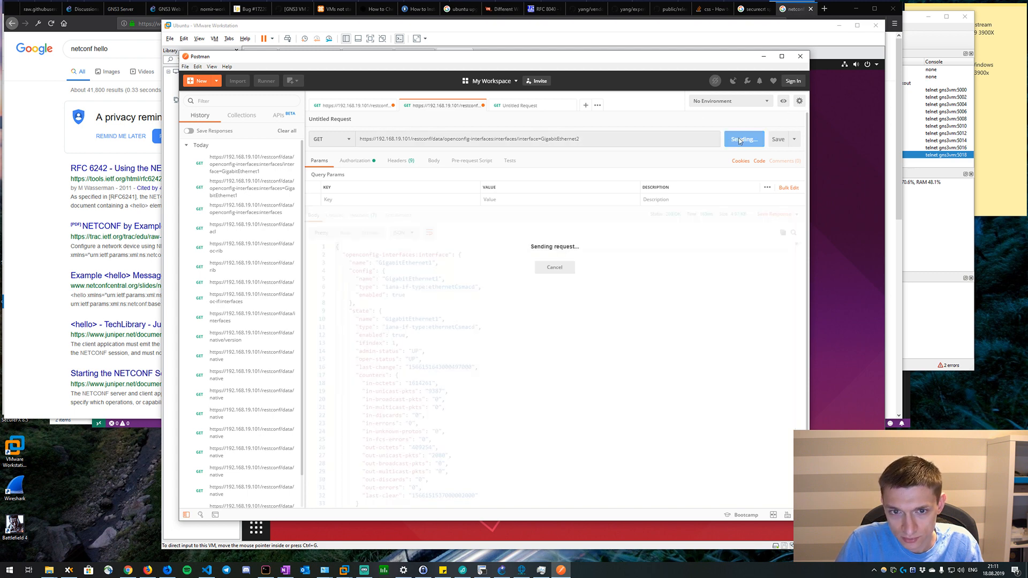
click(339, 106)
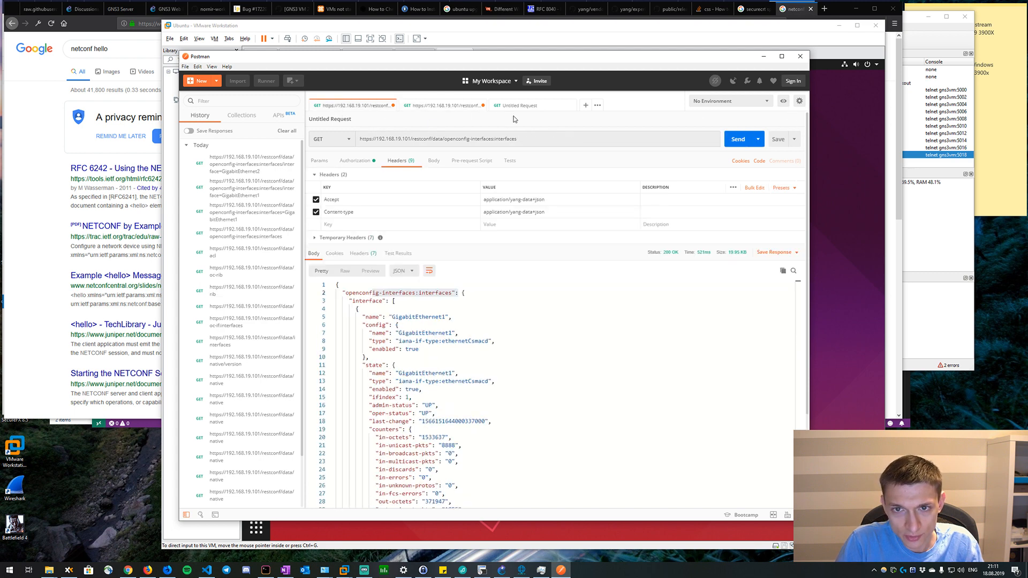
click(435, 110)
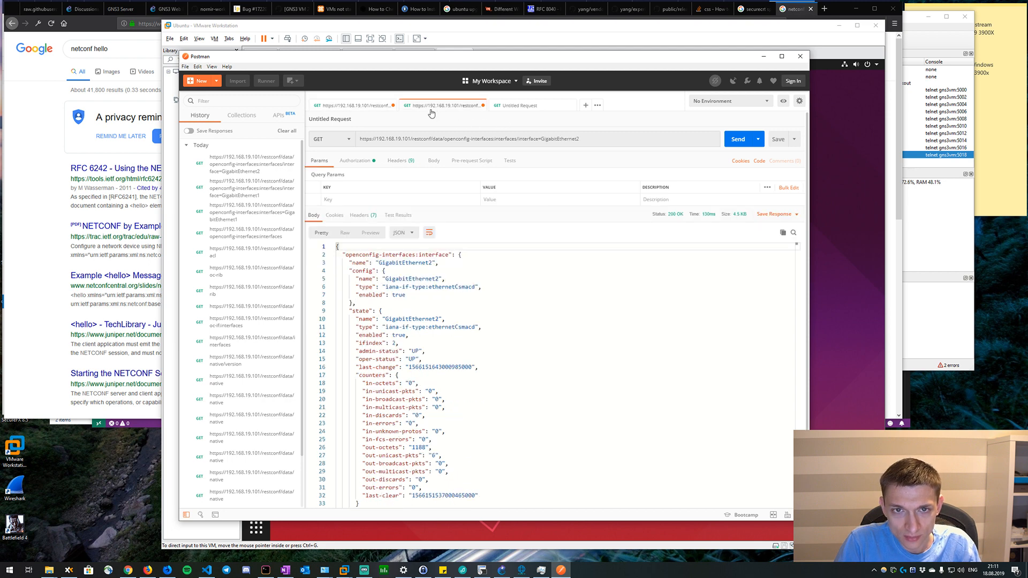
Check the hierarchy in the full interfaces response, extend the GigabitEthernet2 URL with /subinterfaces/config, and send the request.
click(354, 108)
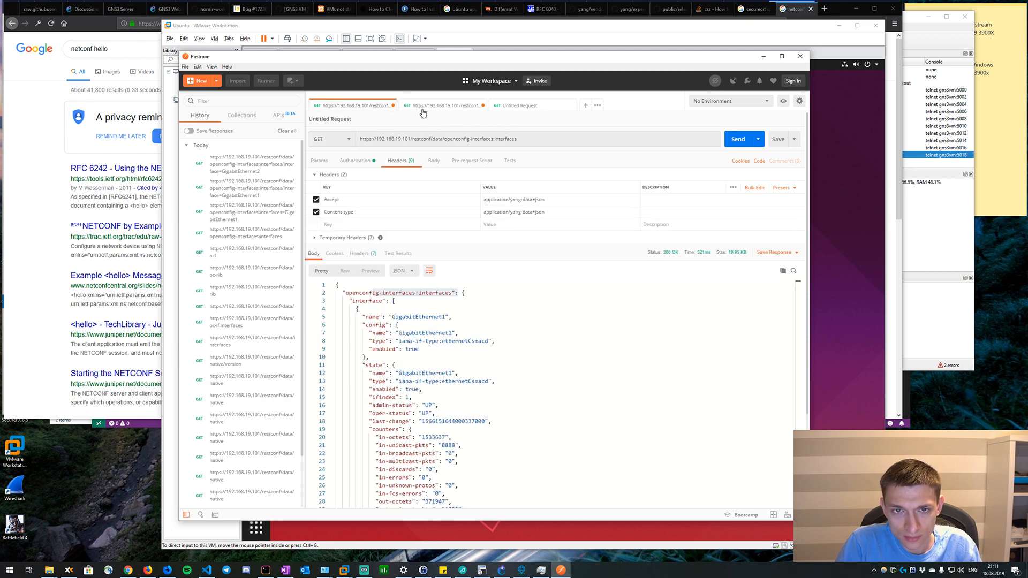
scroll(458, 332, down, 2)
scroll(417, 336, up, 2)
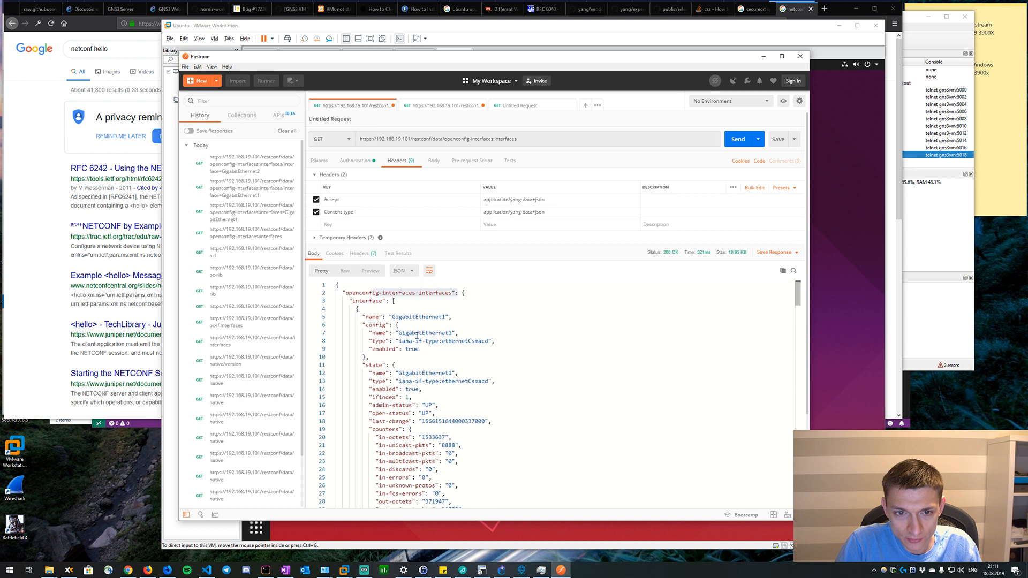
drag(478, 313, 360, 308)
scroll(399, 341, down, 5)
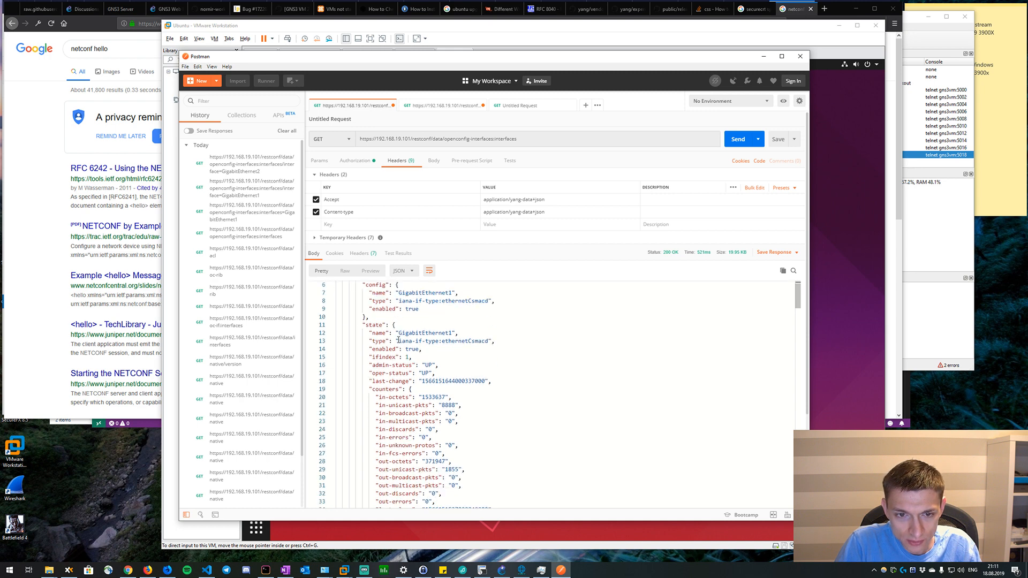
click(491, 107)
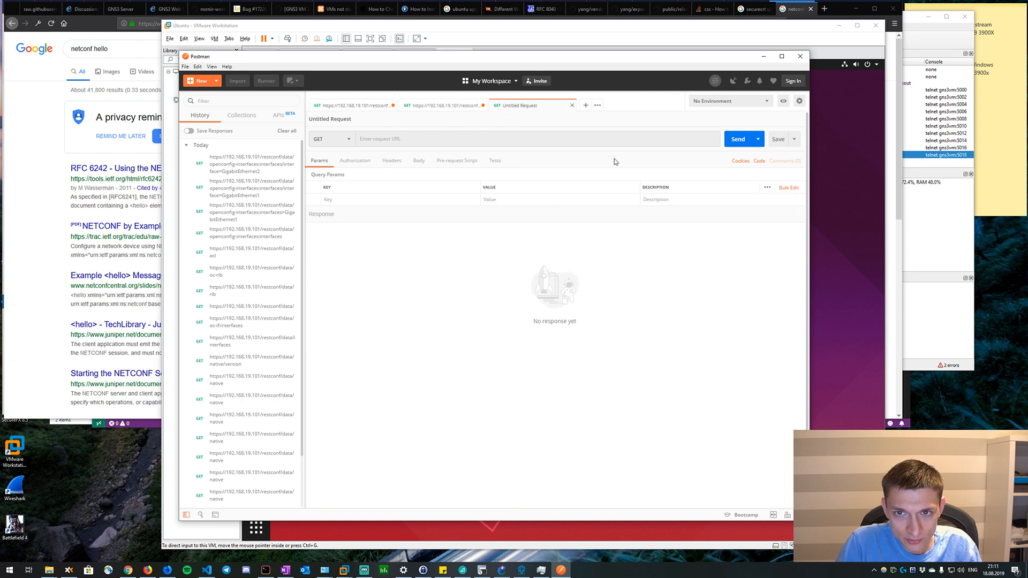
click(438, 107)
click(613, 140)
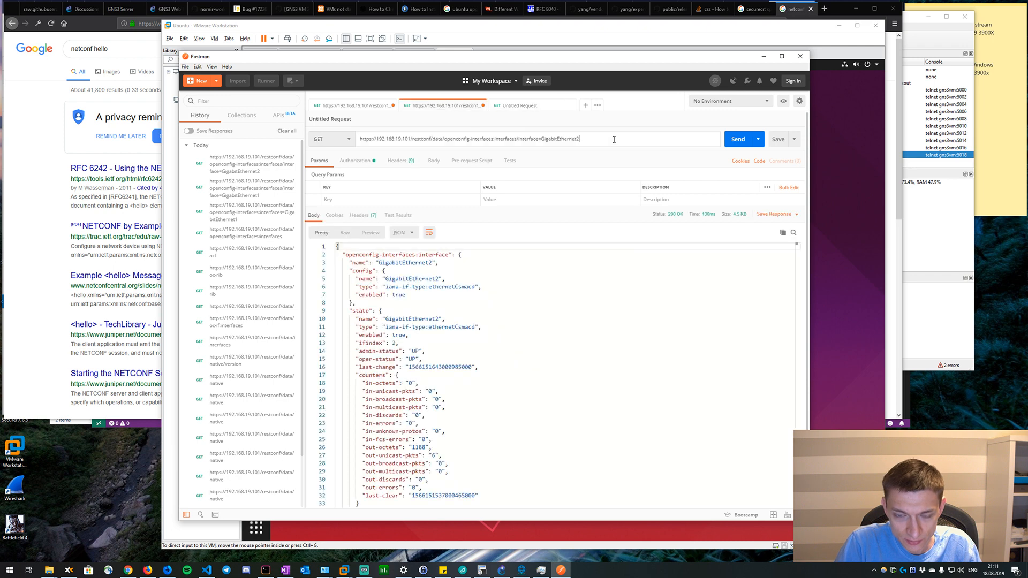
text(/subinterfaces/config)
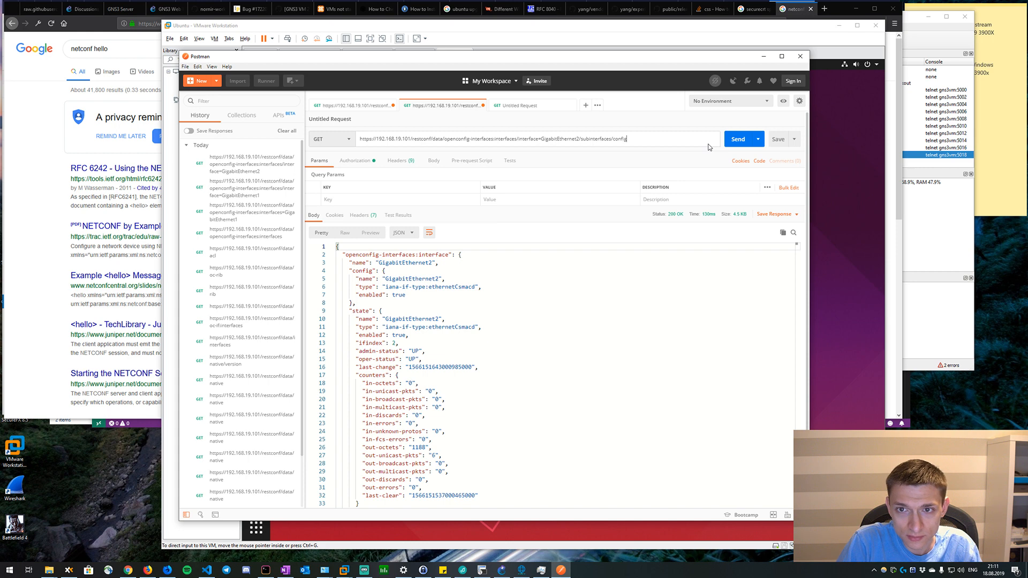
key(ctrl+Return)
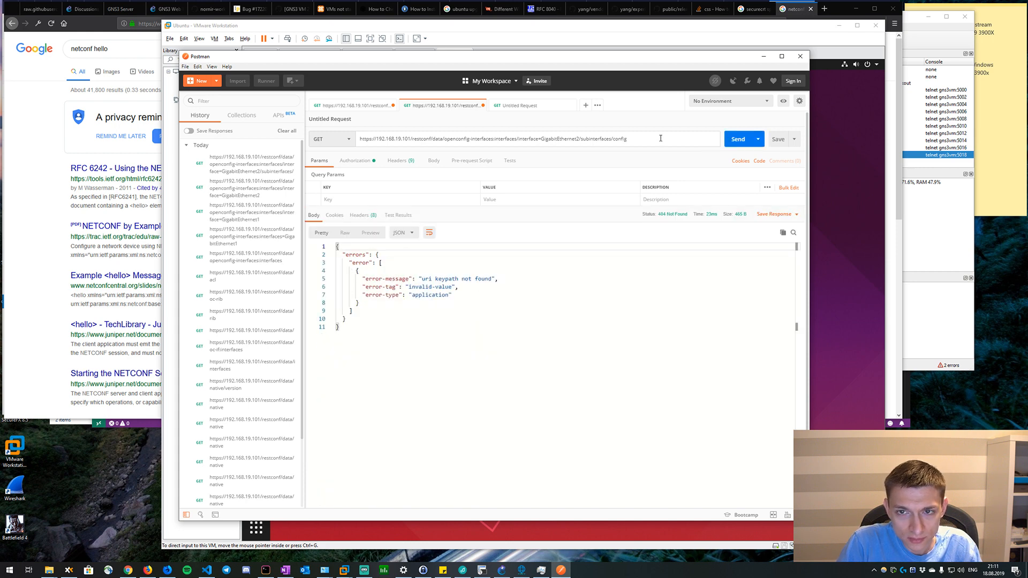
Remove config from the end of the URL and resend the request for GigabitEthernet2's subinterfaces.
key(BackSpace)
key(BackSpace)
key(BackSpace)
key(BackSpace)
key(BackSpace)
key(BackSpace)
click(732, 143)
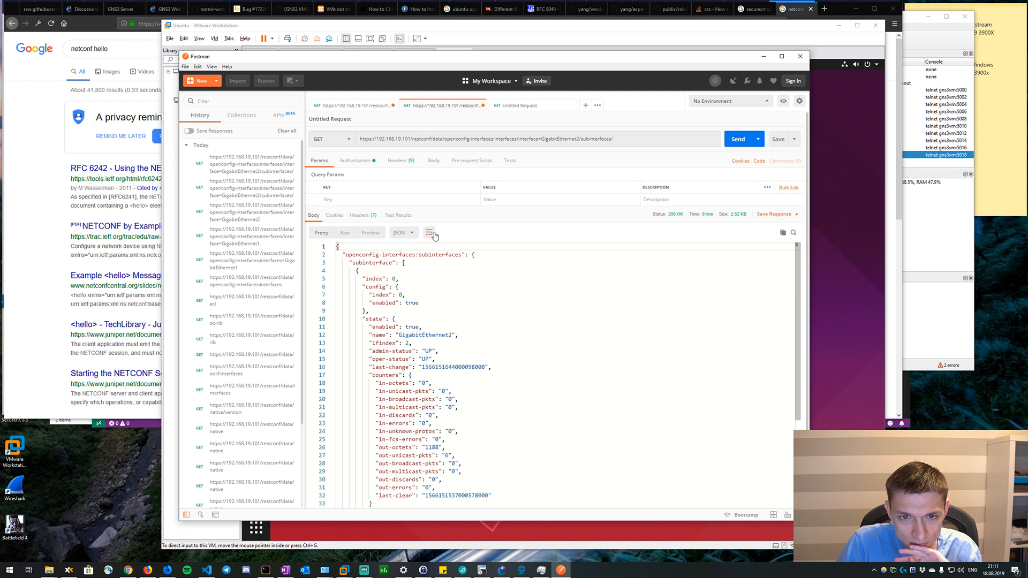
Append subinterface=0 to the subinterfaces URL and send the request.
click(649, 141)
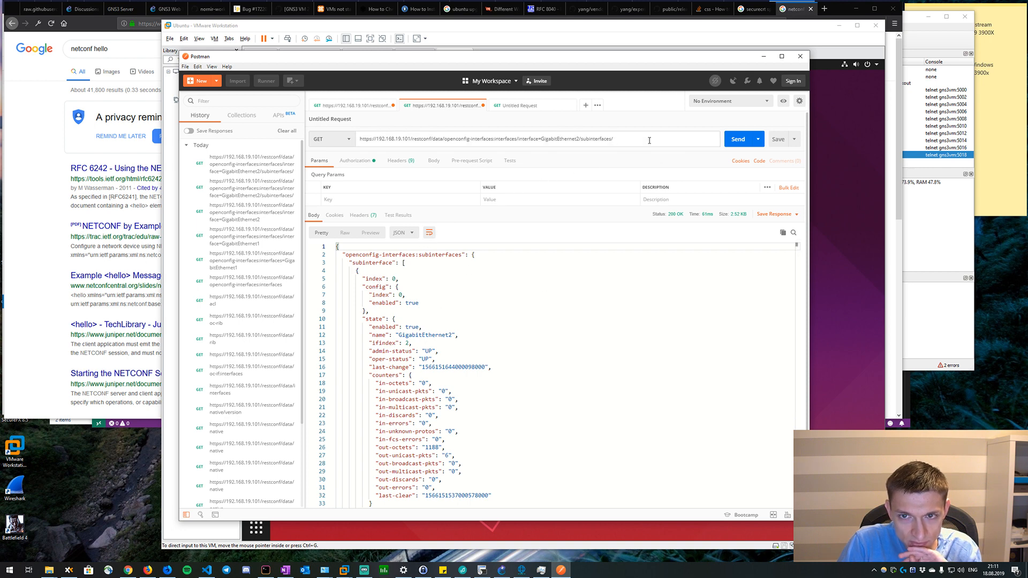
text(subinterface=0)
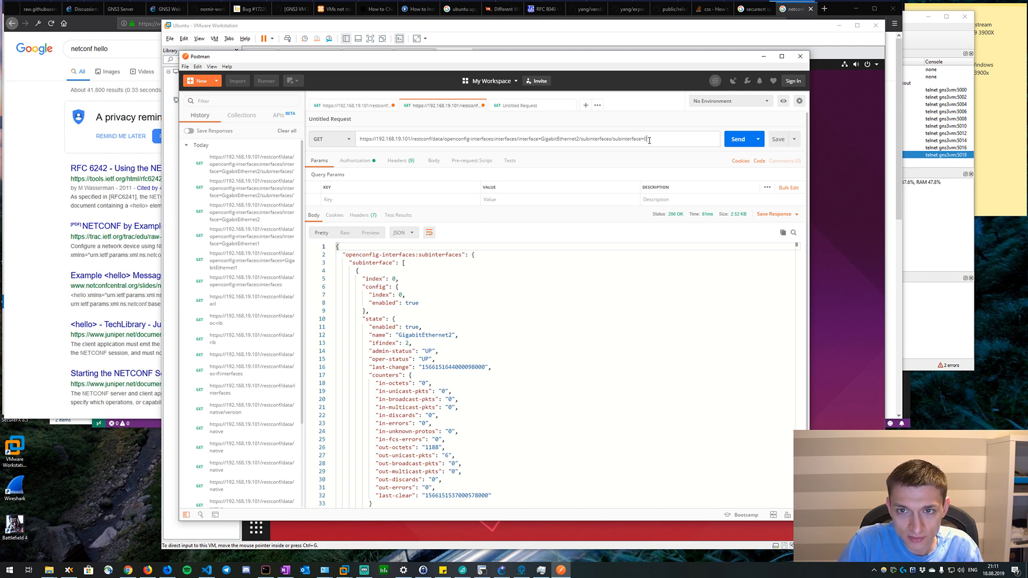
click(738, 140)
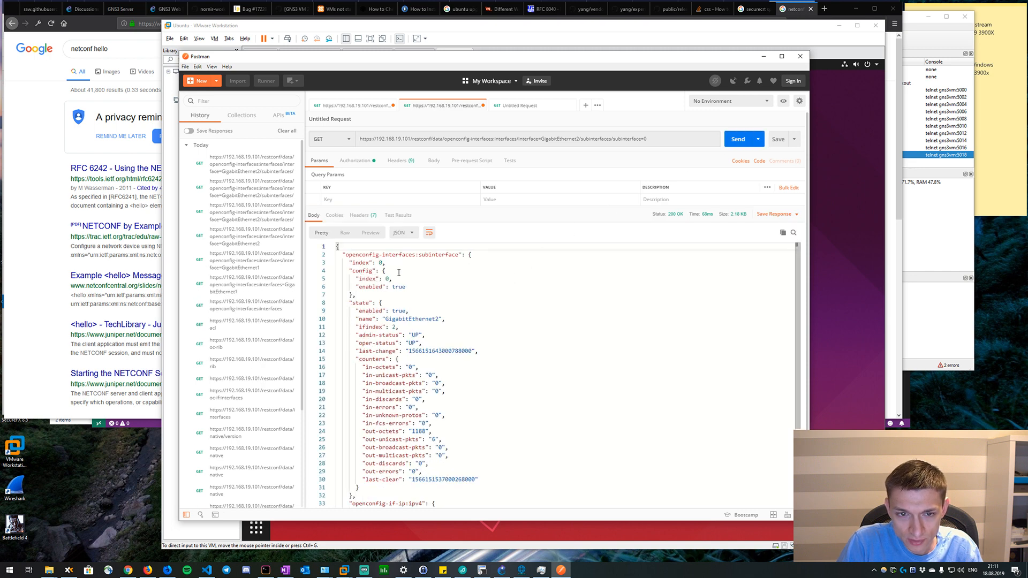
Examine the full interfaces response for the name of the IPv4 container beneath the subinterface.
click(351, 105)
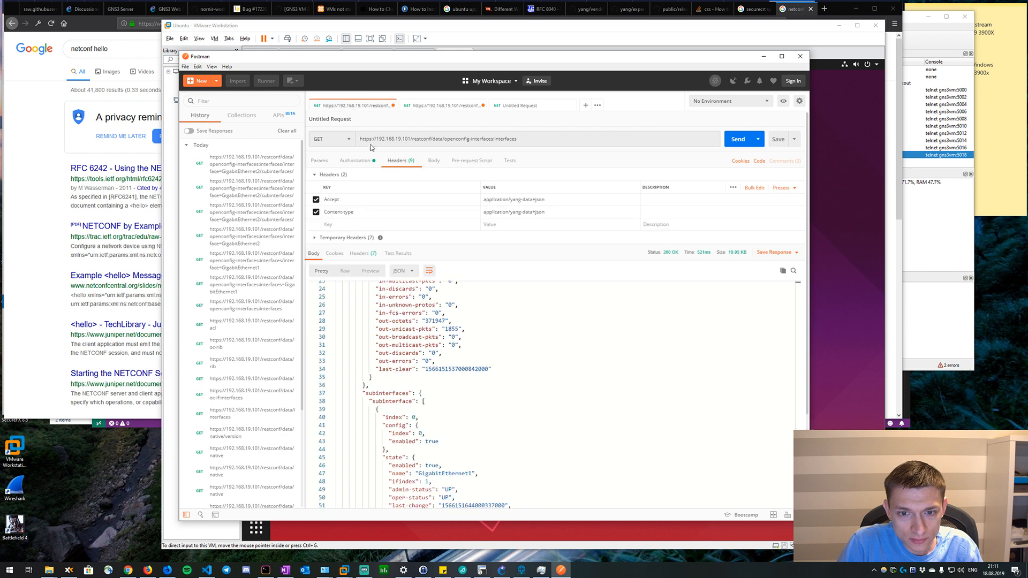
scroll(461, 397, down, 2)
scroll(461, 397, down, 2)
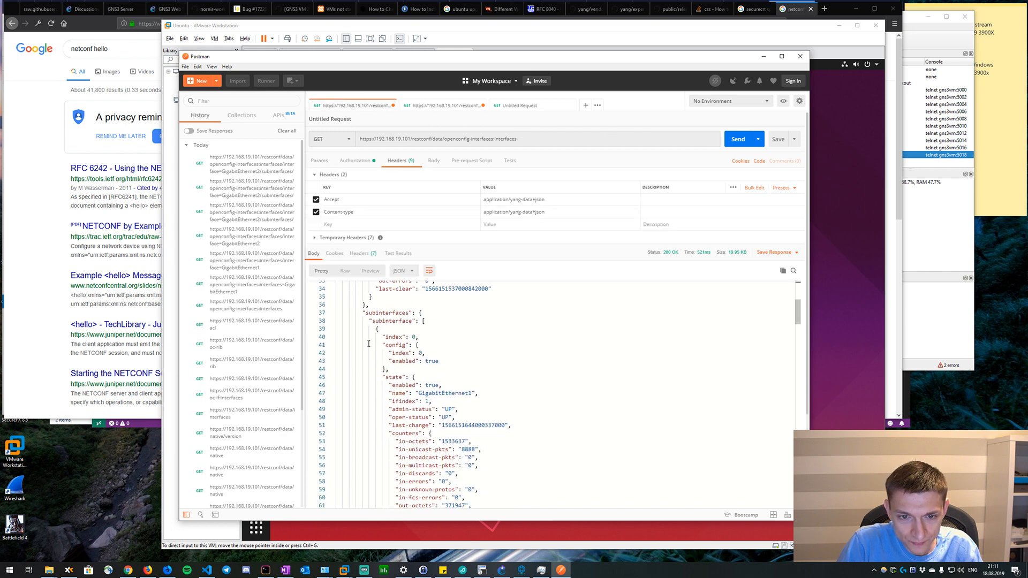
scroll(388, 322, down, 5)
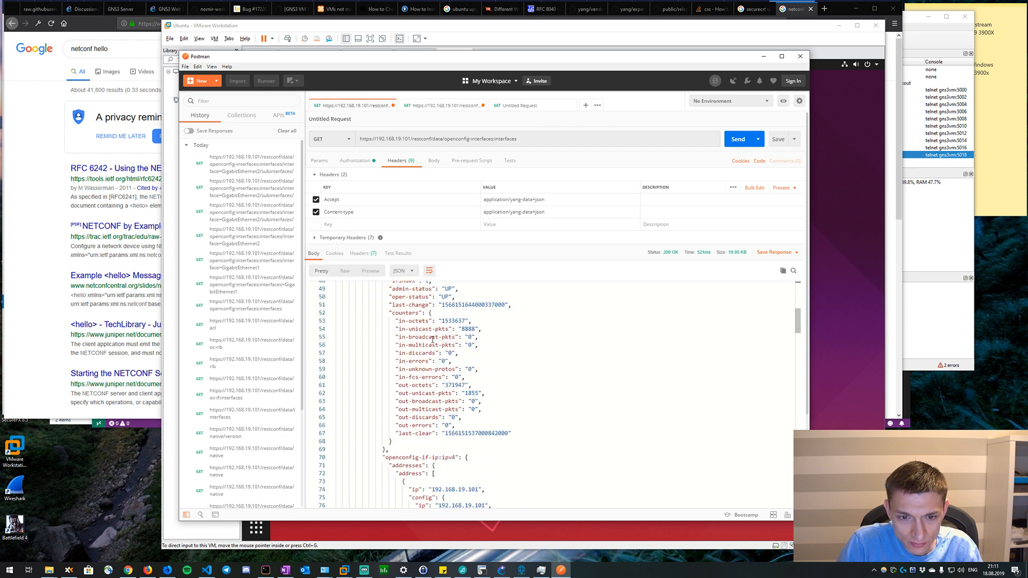
scroll(433, 340, up, 4)
scroll(390, 435, down, 4)
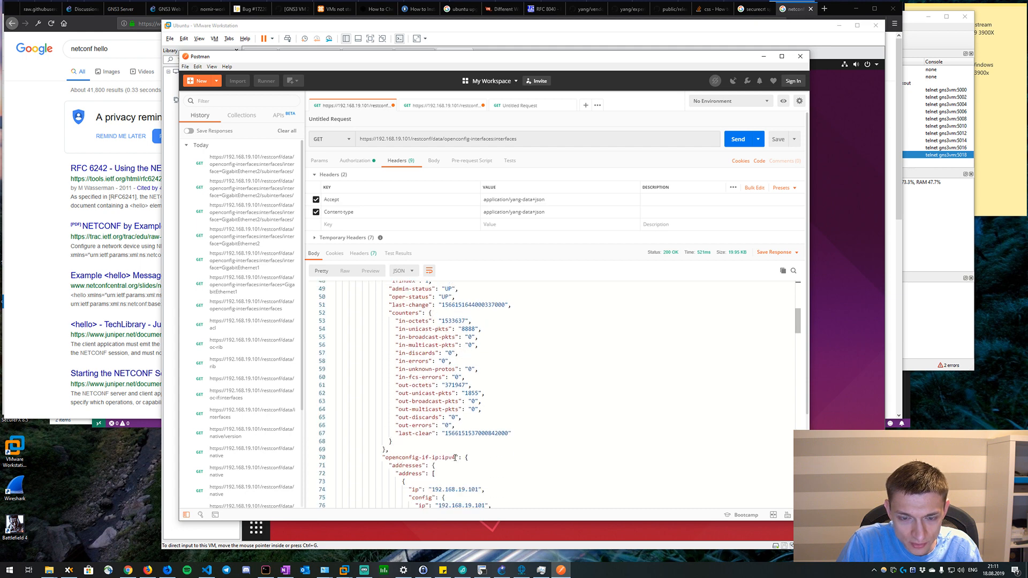
drag(454, 458, 383, 457)
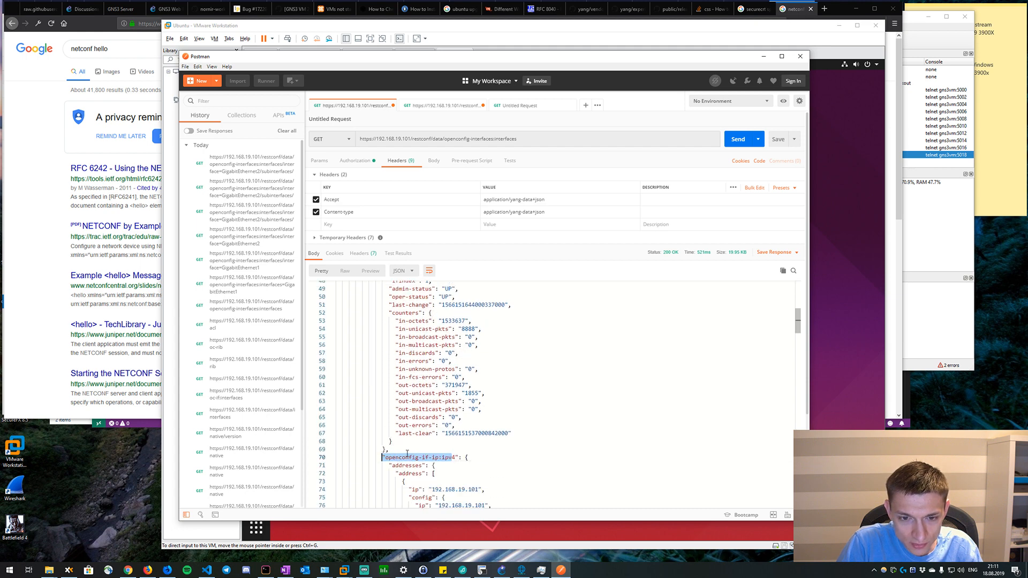
click(429, 457)
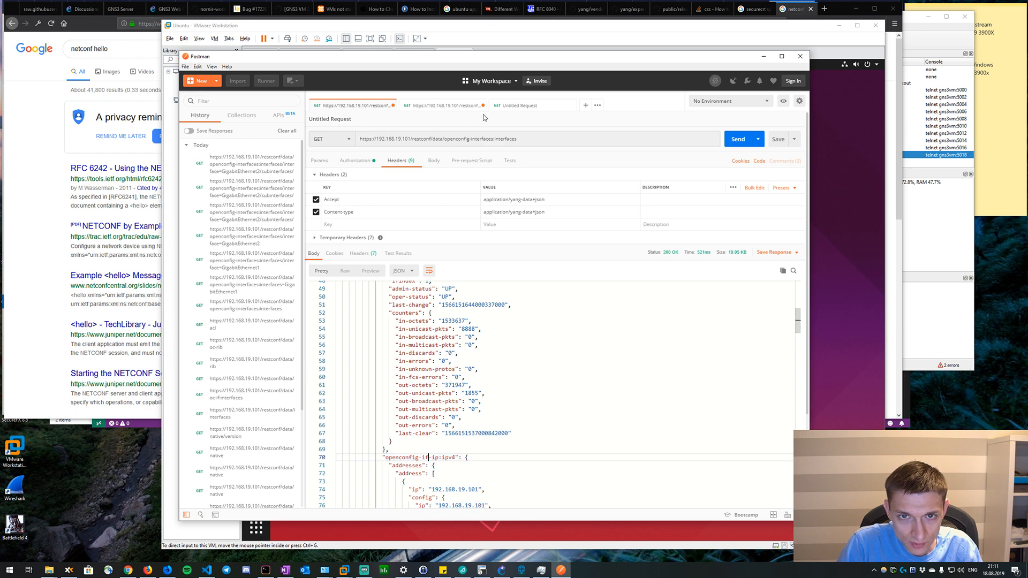
click(506, 106)
click(373, 107)
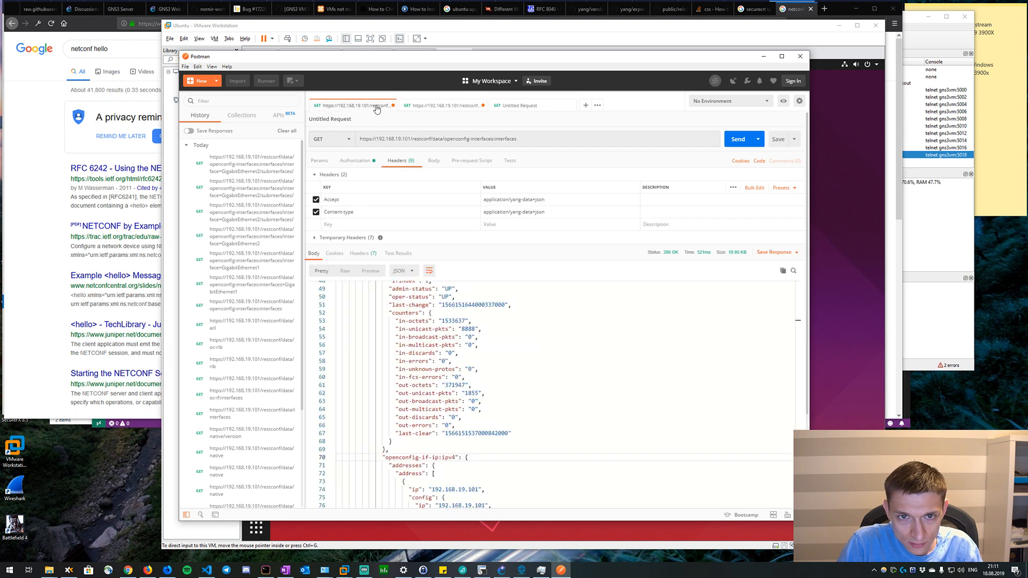
In the subinterface request URL, add a trailing slash after subinterface=0 and change the interface key to GigabitEthernet1.
click(443, 107)
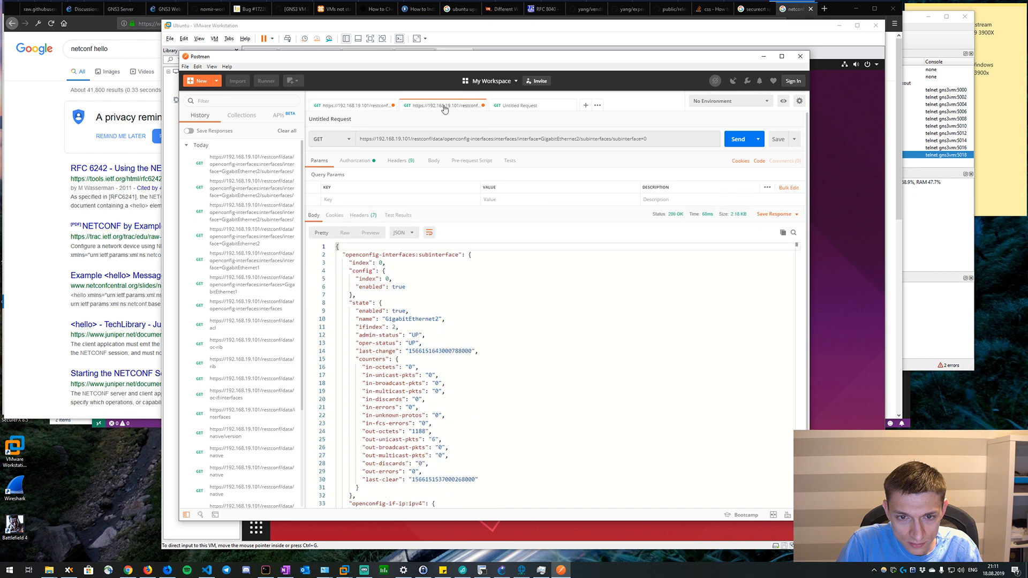
click(659, 139)
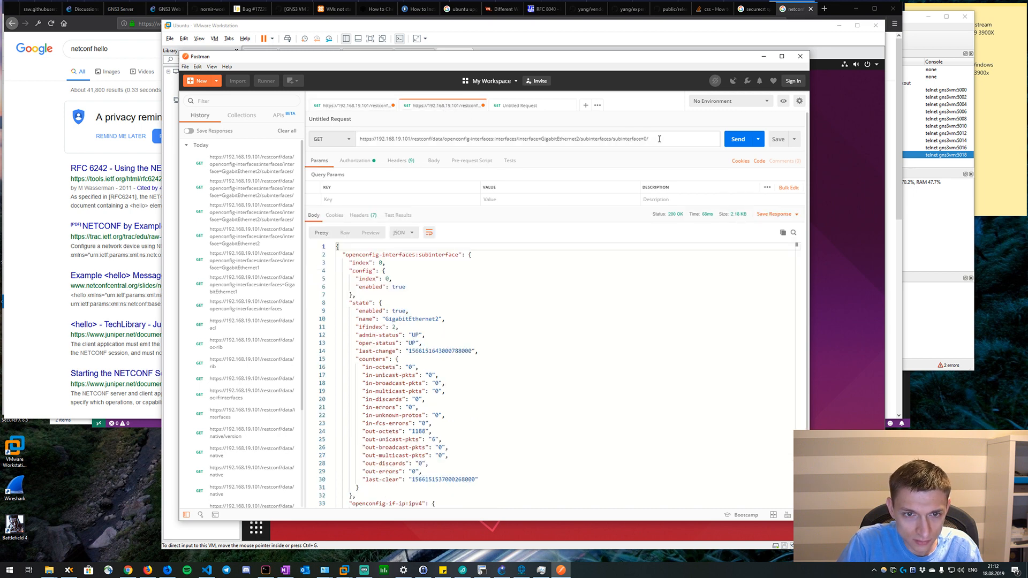
click(578, 139)
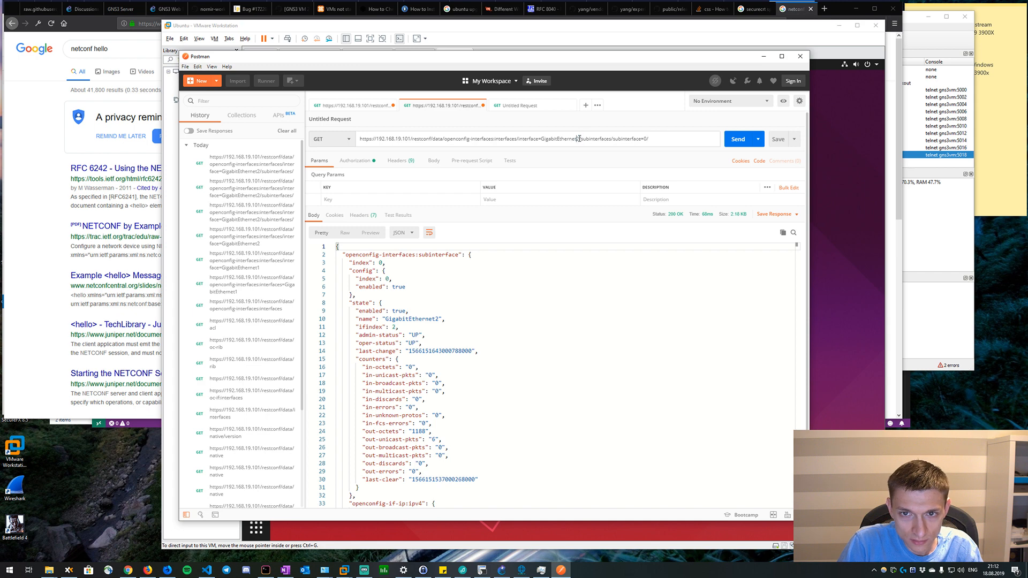
key(BackSpace)
text(1/)
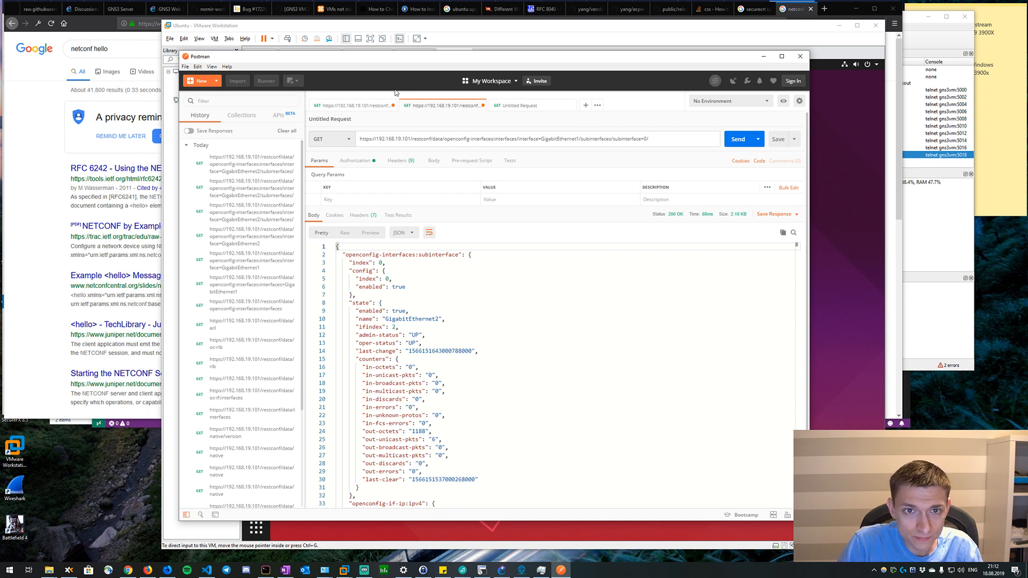
Copy openconfig-if-ip:ipv4 from the full interfaces response, append it to the GigabitEthernet1 subinterface URL, and send the request.
click(377, 106)
drag(455, 458, 386, 456)
key(ctrl+c)
click(442, 104)
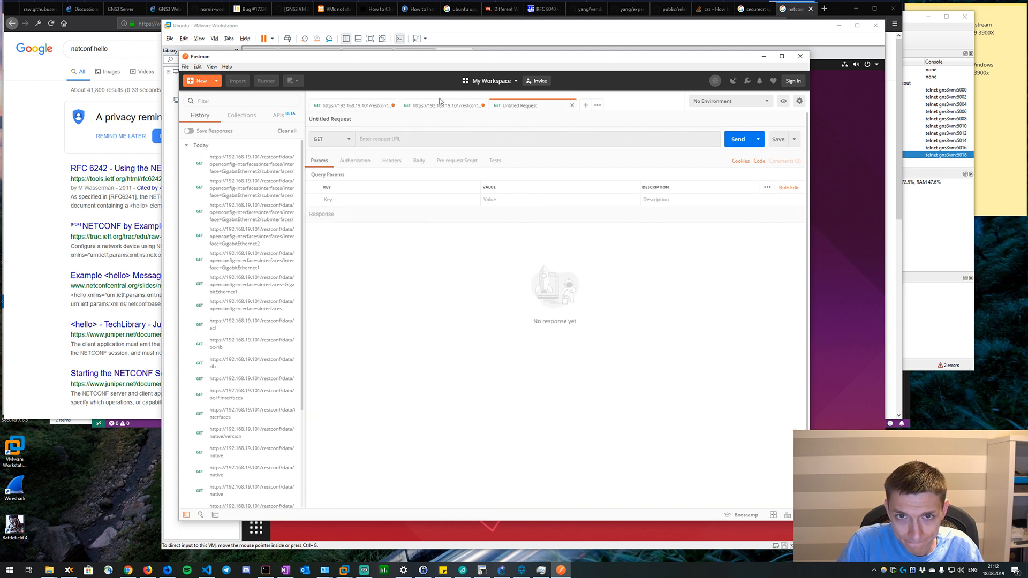
click(667, 141)
key(ctrl+v)
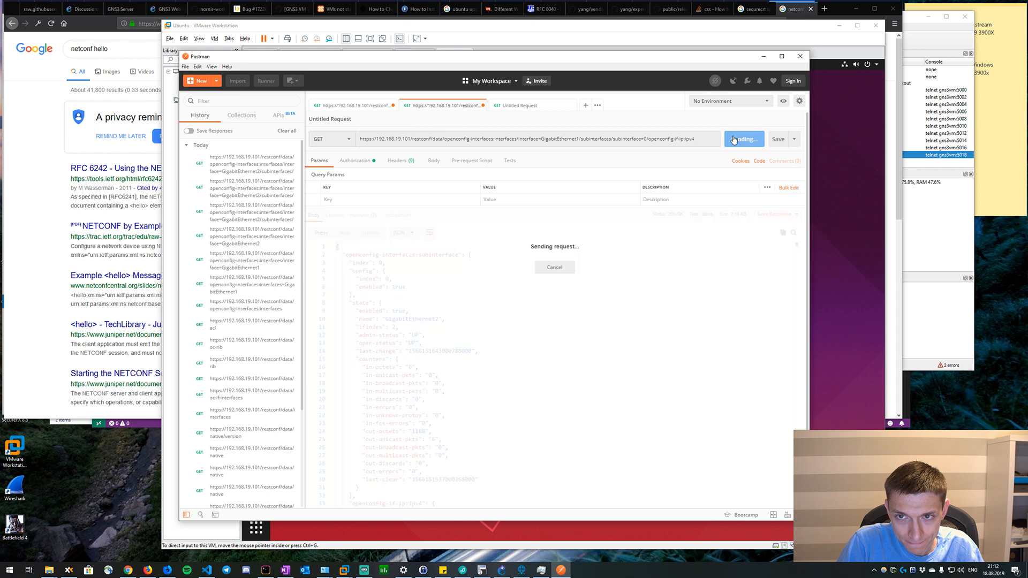
click(737, 139)
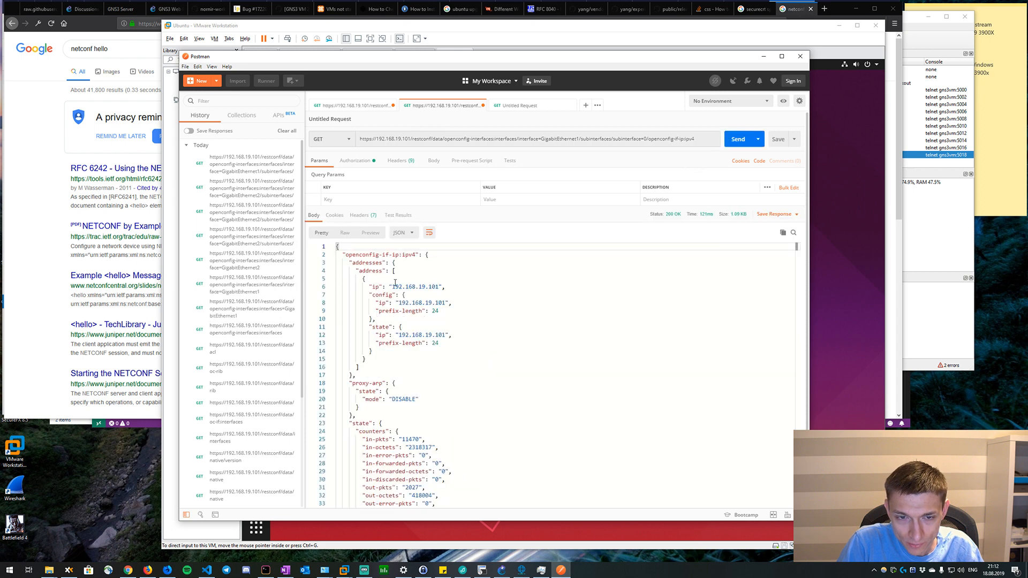
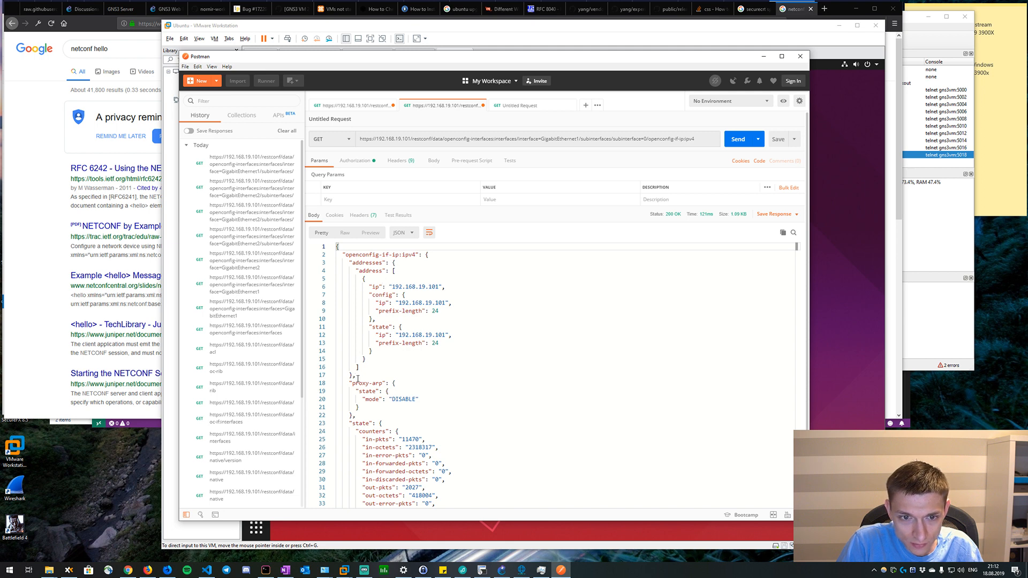
Copy the opening ipv4 addresses block, through its closing brace and comma, from the response into the request's raw body.
drag(357, 378, 300, 243)
key(ctrl+c)
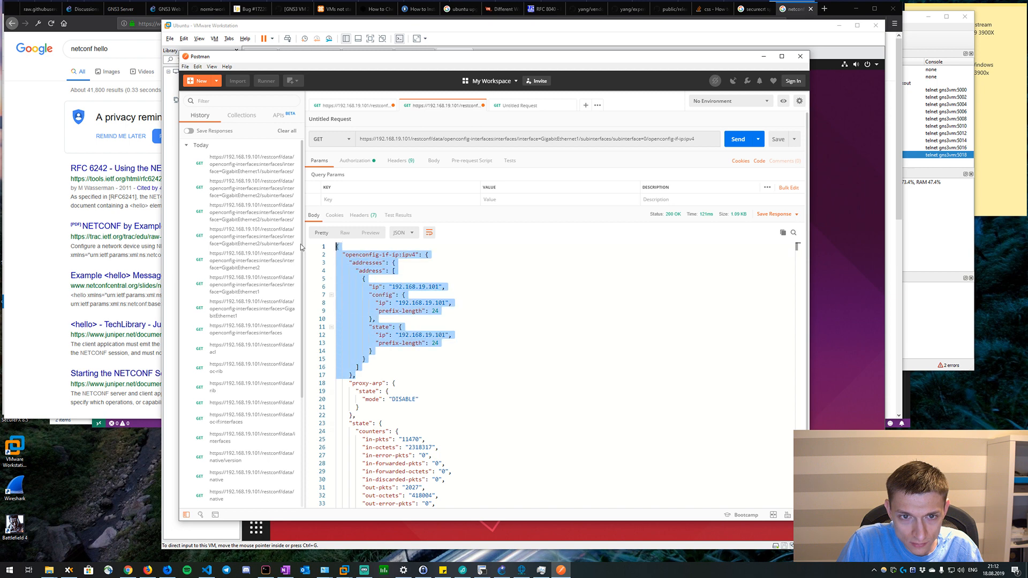
click(430, 162)
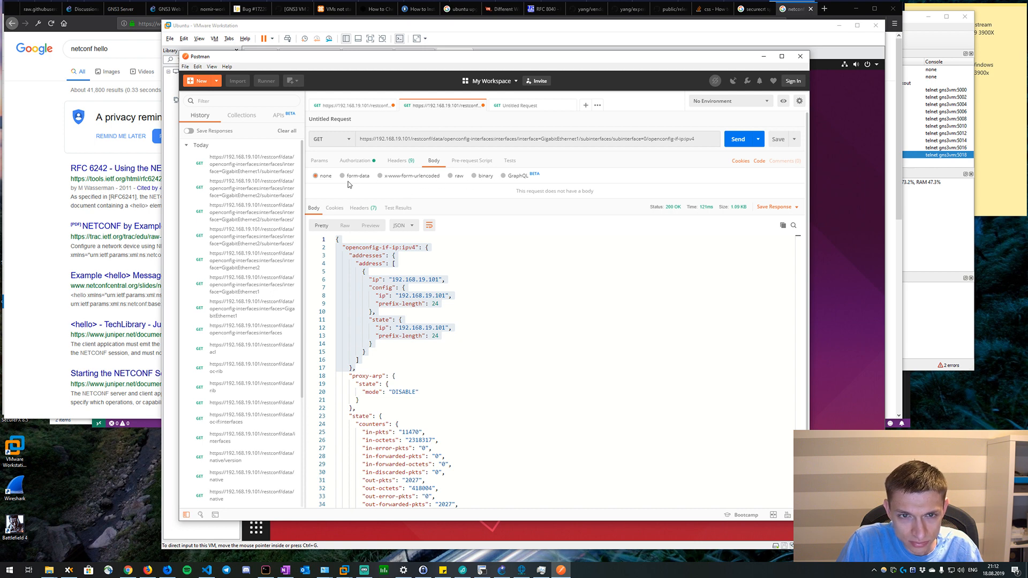
click(451, 176)
click(425, 214)
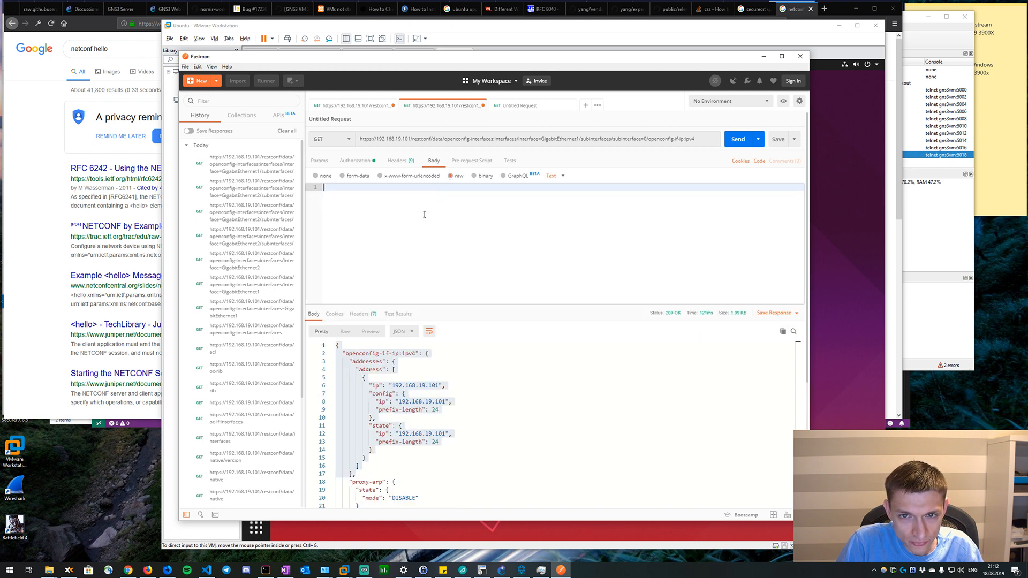
key(ctrl+v)
click(552, 176)
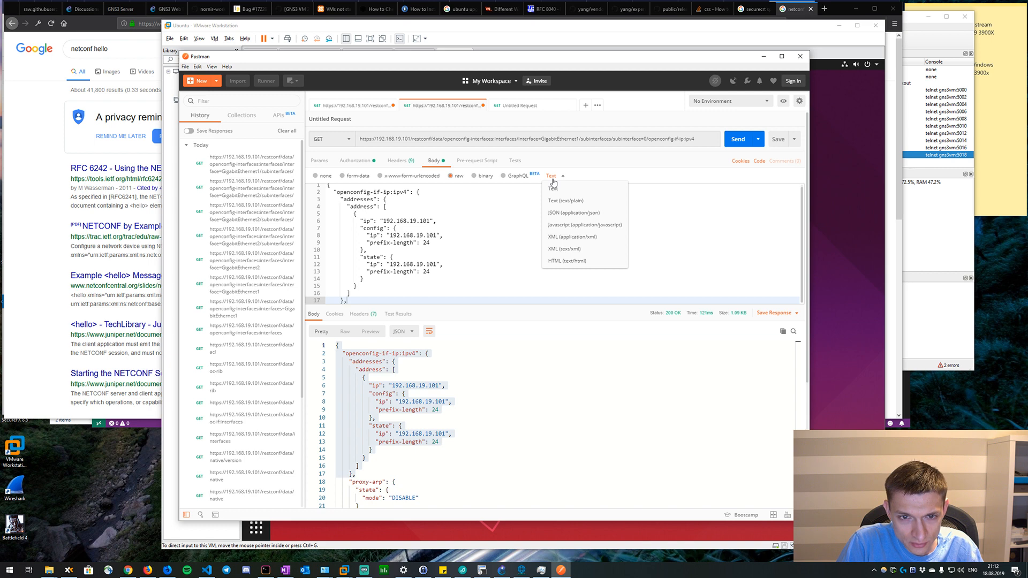
click(449, 217)
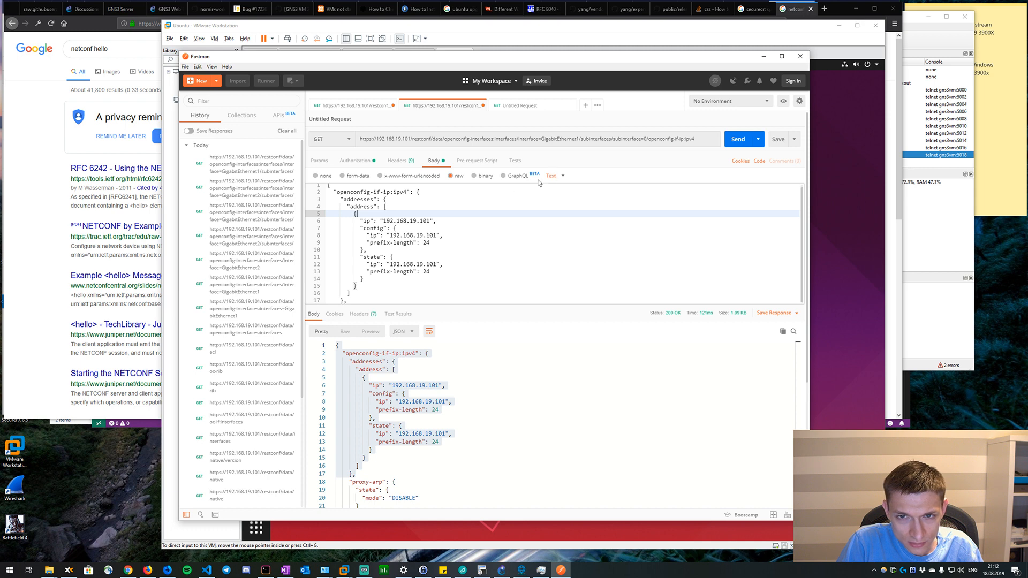
Complete the JSON body by adding the two missing closing braces and removing the trailing comma after the addresses block.
scroll(376, 277, down, 3)
click(357, 214)
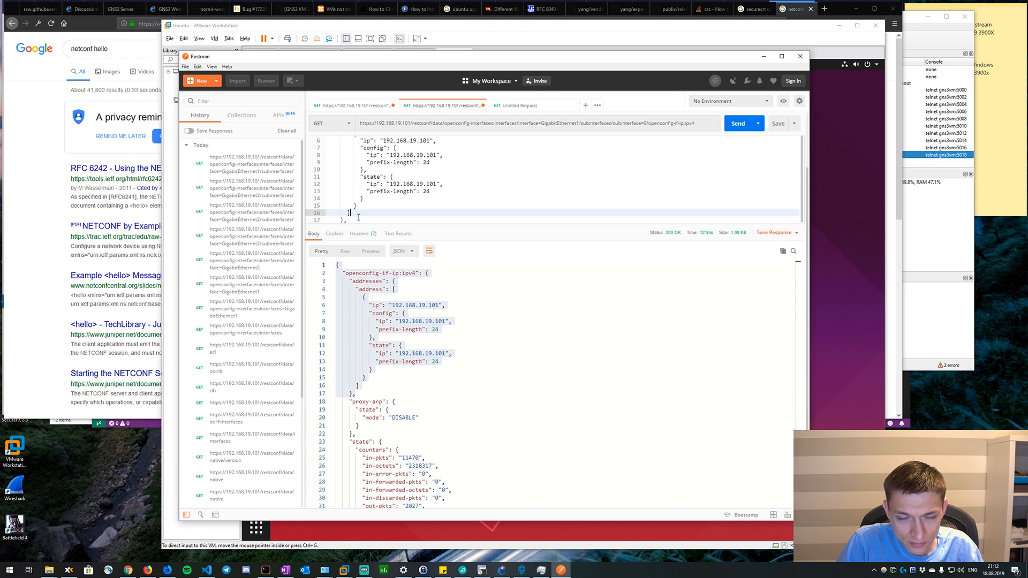
scroll(581, 225, up, 3)
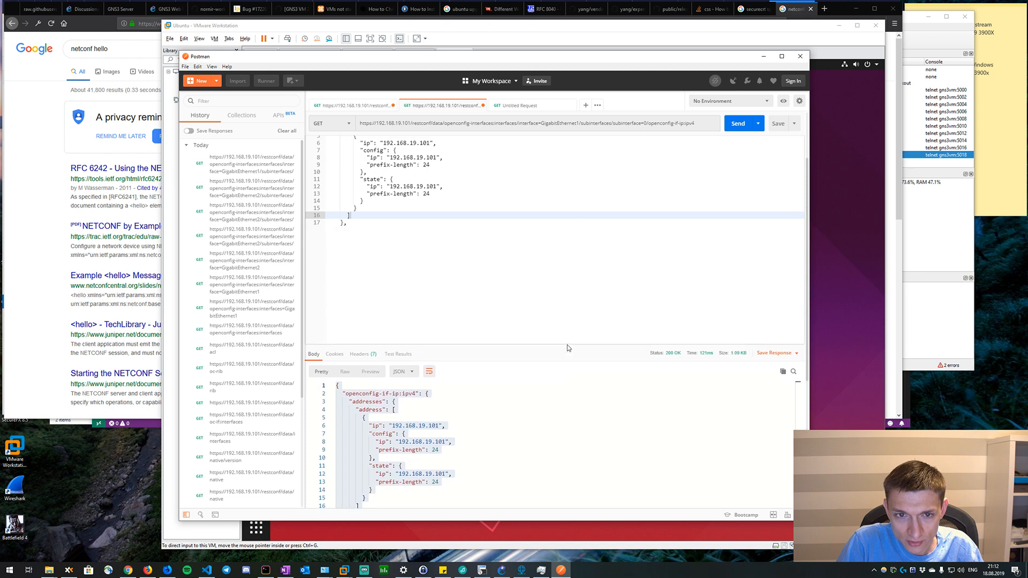
scroll(498, 266, up, 1)
click(427, 197)
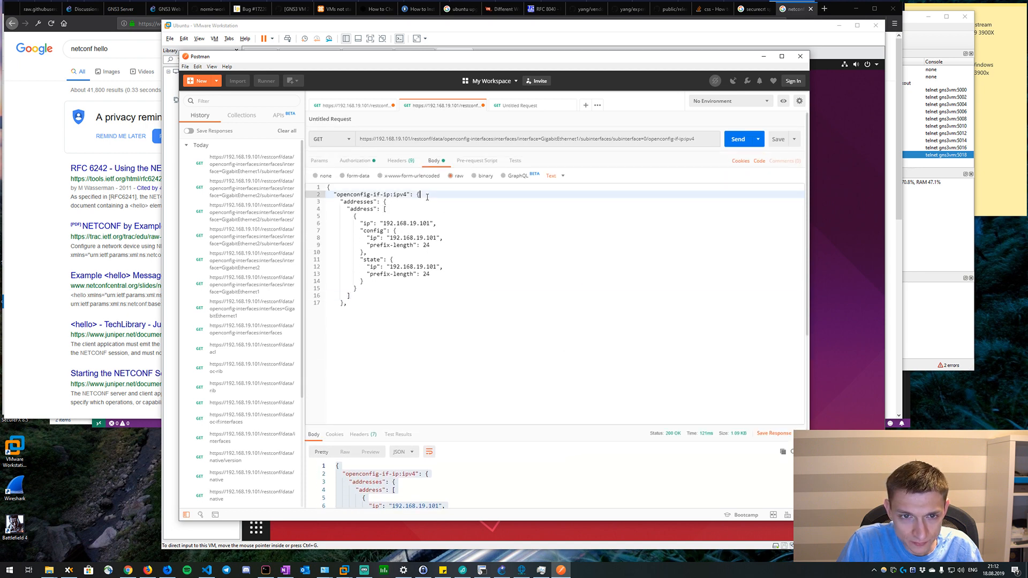
click(355, 296)
click(390, 203)
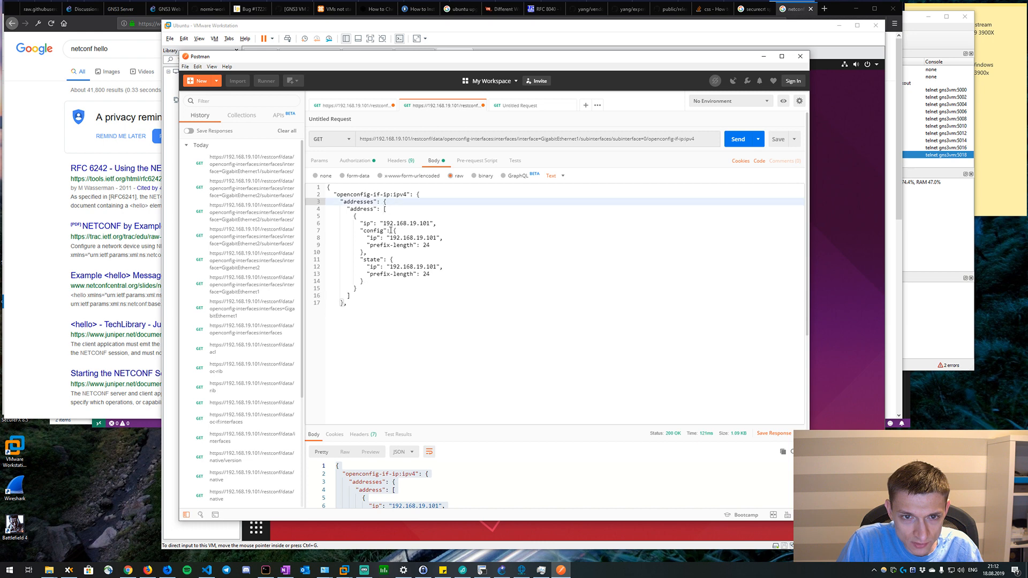
click(359, 301)
key(Return)
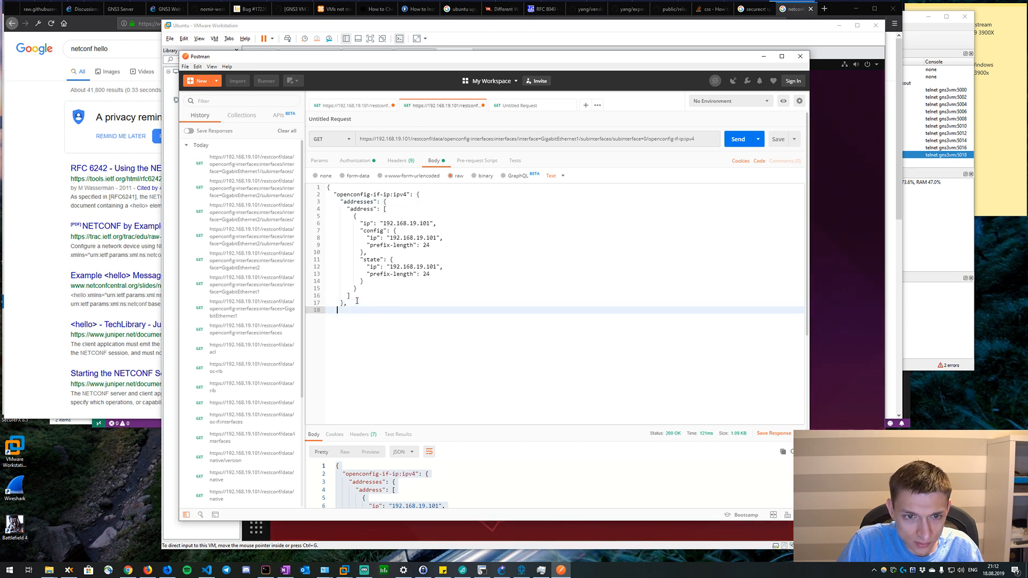
text(})
key(Return)
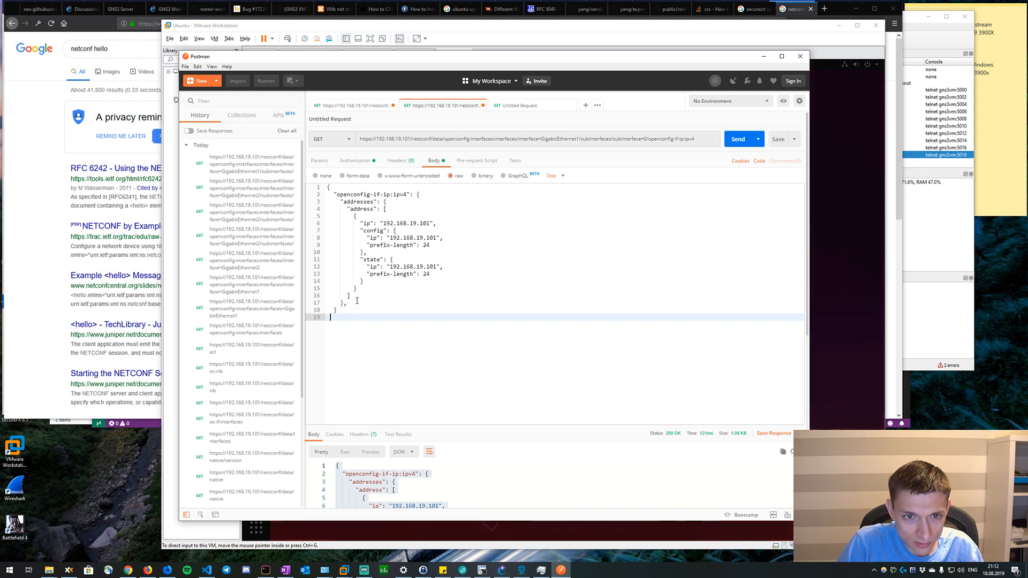
text(})
click(357, 301)
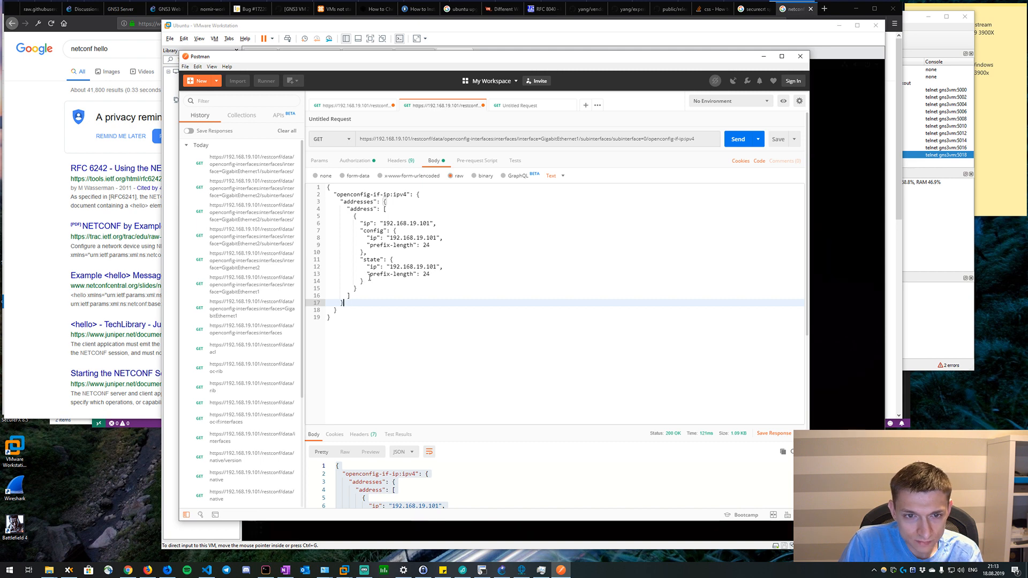
Remove the state block with the closing brace after it, and the outer ip line, from the address entry in the body.
drag(358, 288, 272, 263)
key(BackSpace)
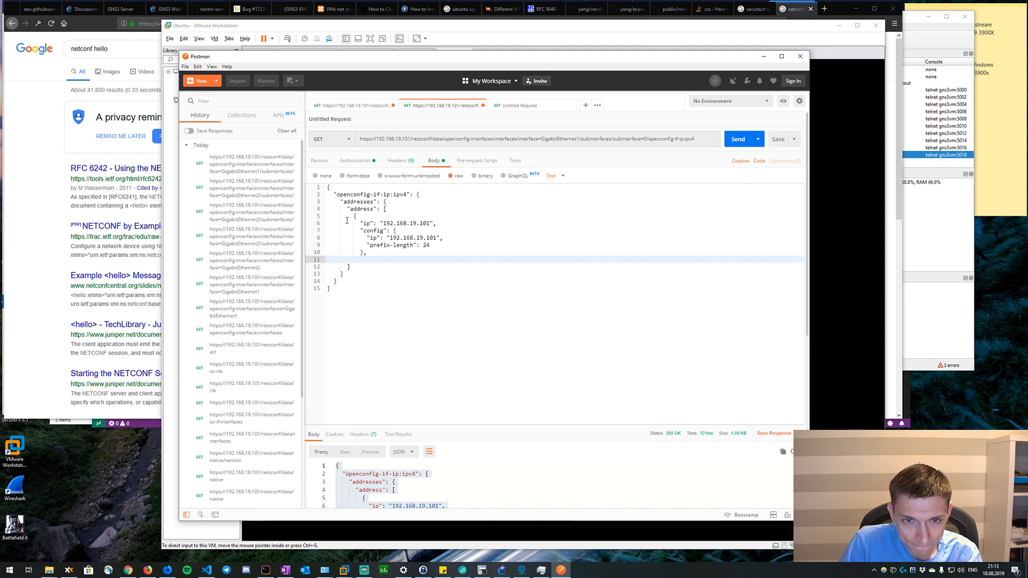
key(BackSpace)
drag(439, 225, 434, 216)
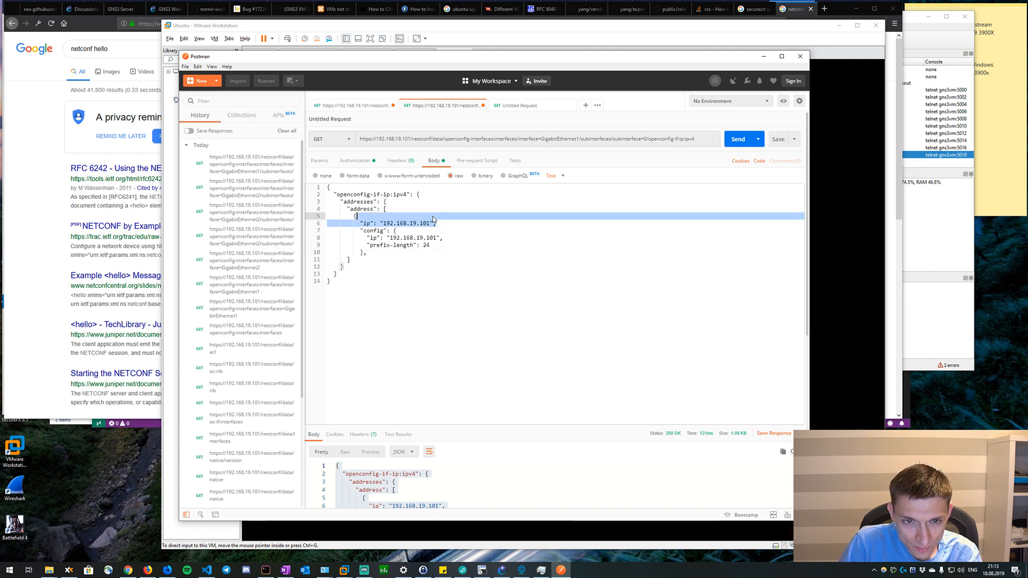
key(BackSpace)
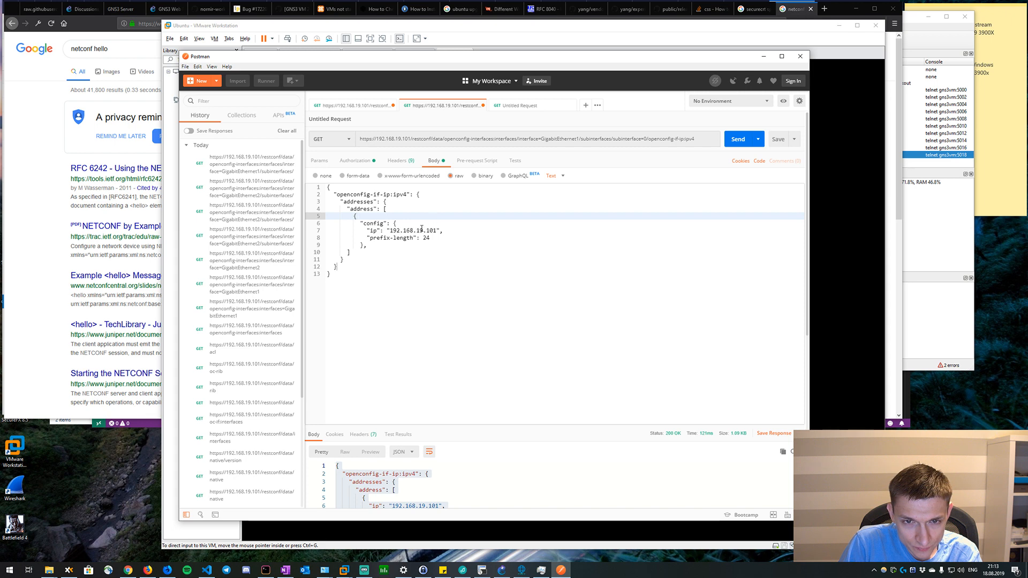
Set the ip value in the body's config block to 192.168.20.101.
click(446, 230)
key(Down)
key(Left)
key(Left)
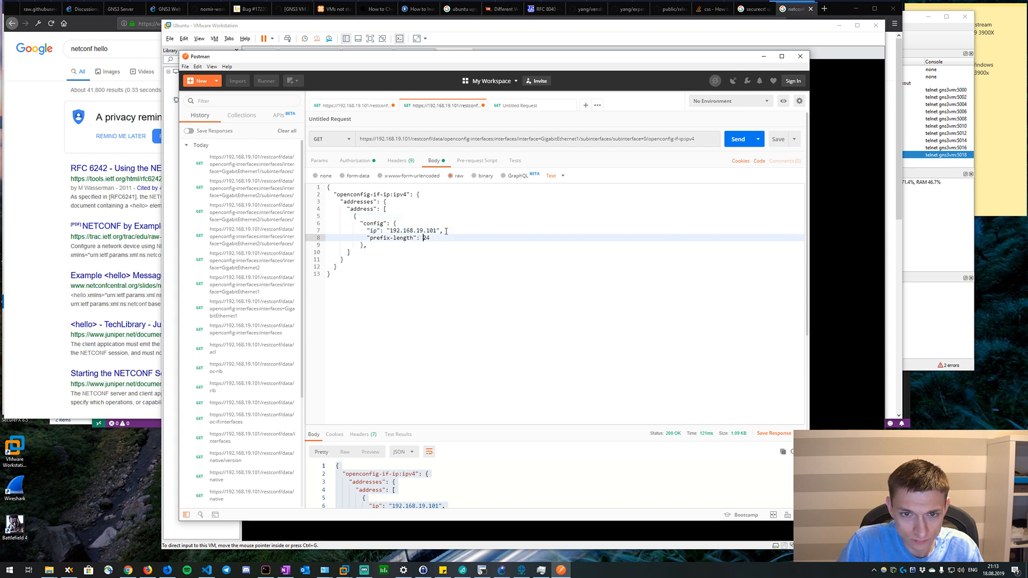
key(Up)
key(Up)
key(Down)
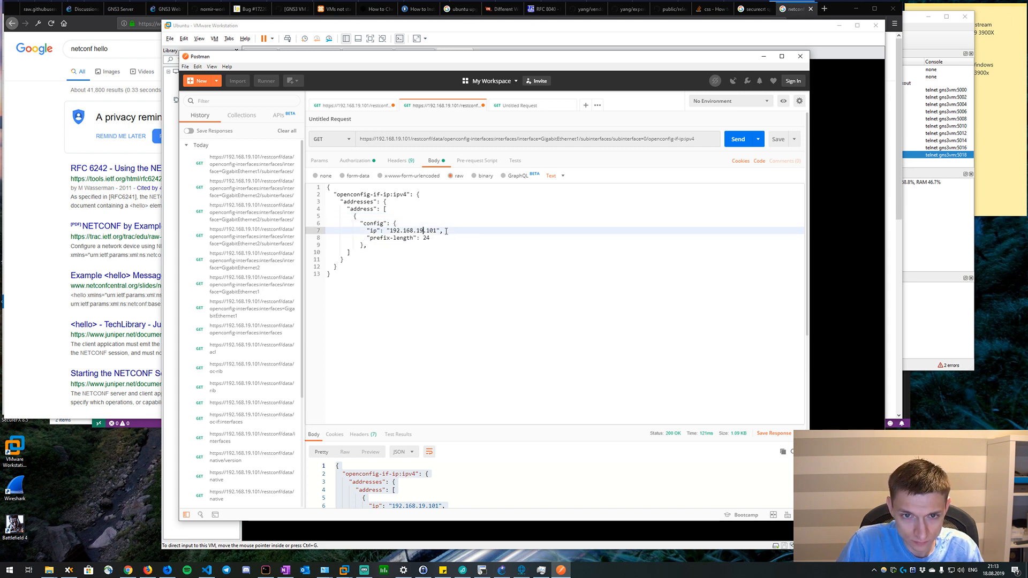
key(BackSpace)
key(BackSpace)
text(20)
click(416, 204)
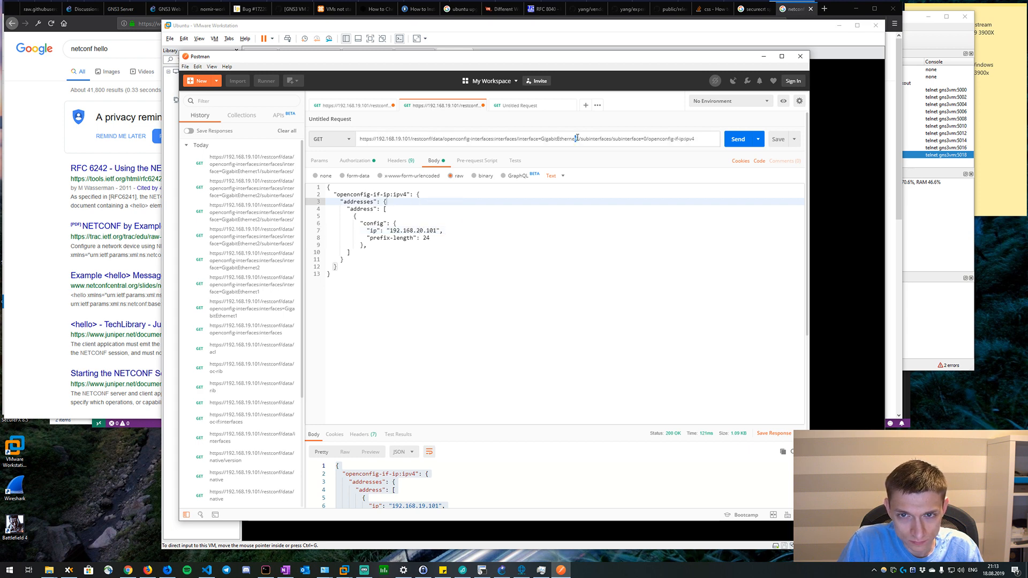
Point the request URL at interface GigabitEthernet2 and change the request method to PUT.
key(BackSpace)
text(2)
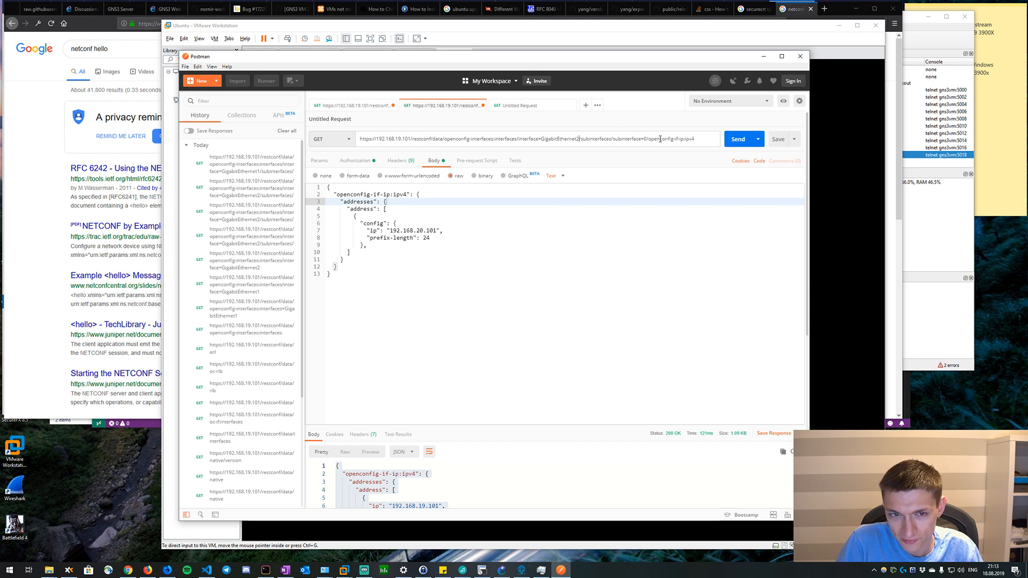
click(478, 265)
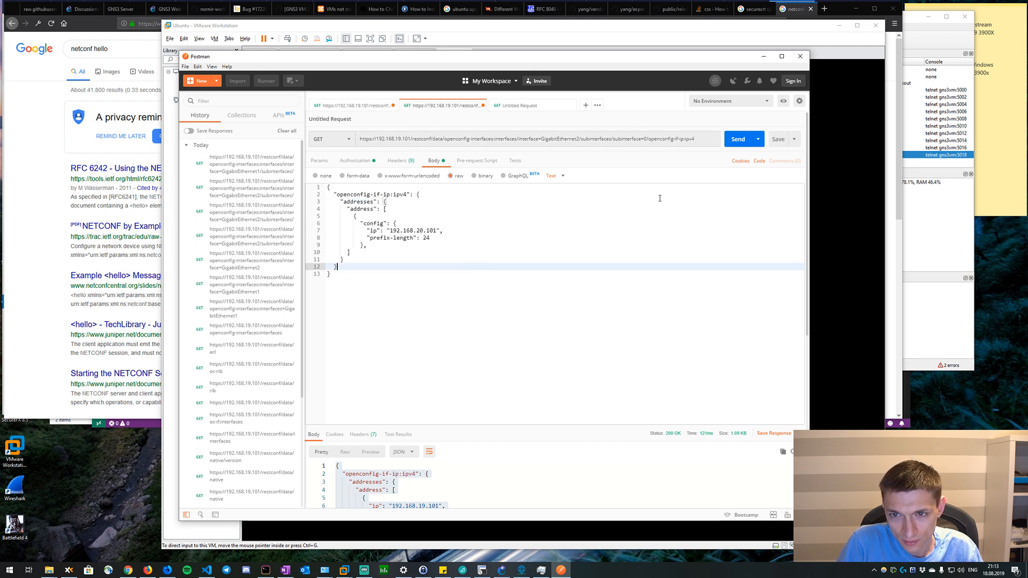
click(346, 139)
click(324, 180)
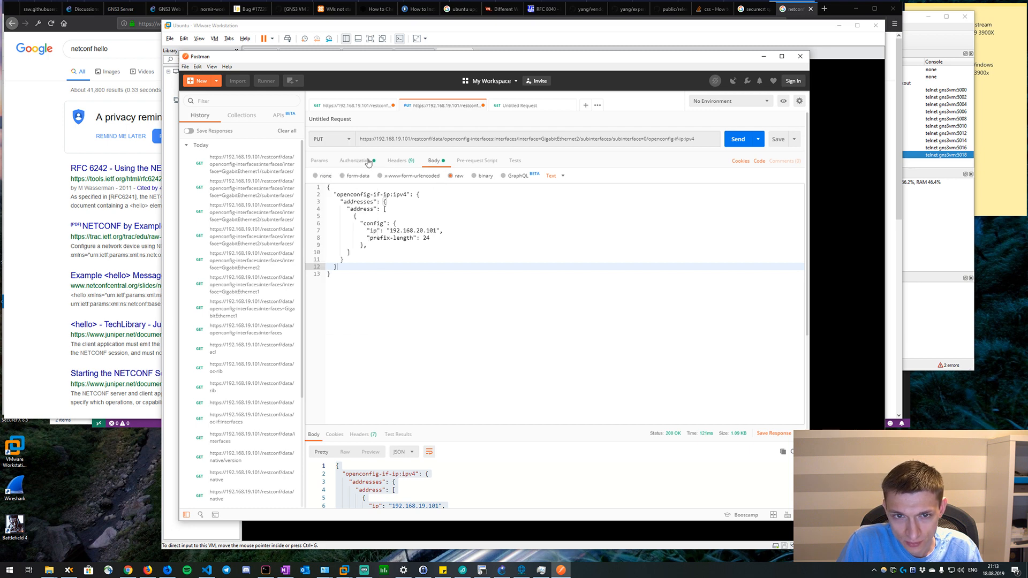
Check the request headers and body, send the PUT request for GigabitEthernet2, and examine the response.
click(401, 162)
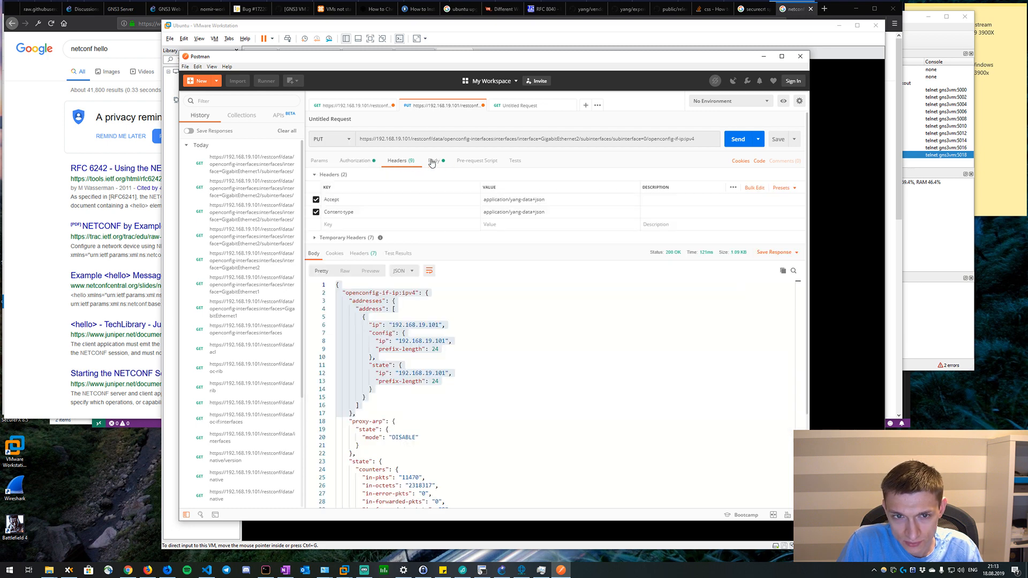
click(432, 162)
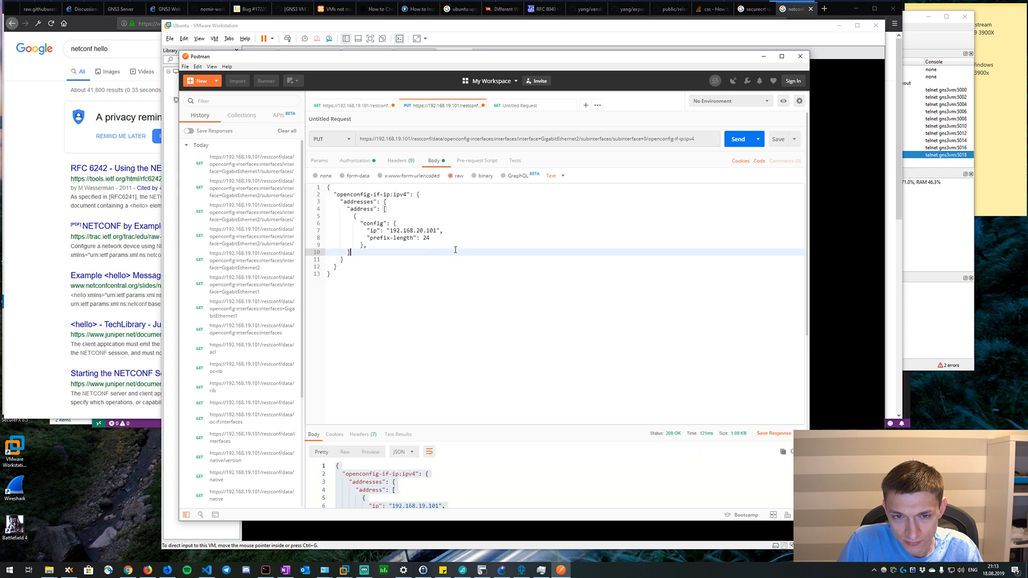
click(506, 196)
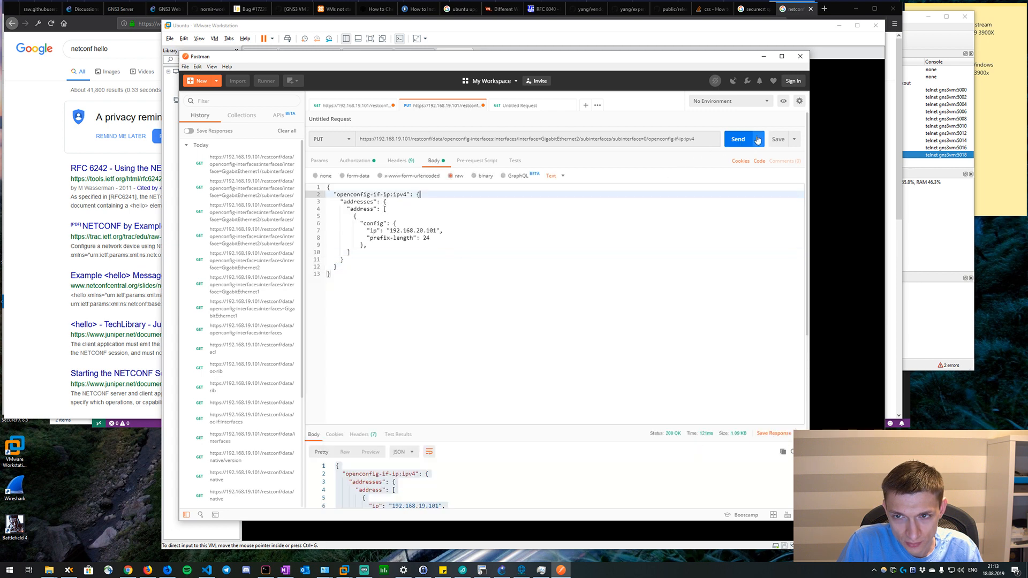
click(738, 140)
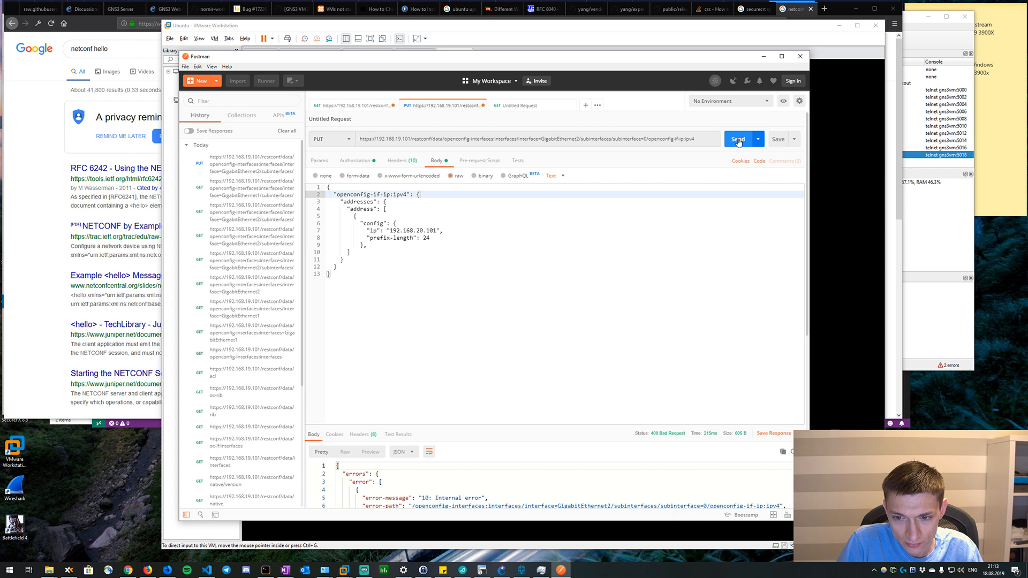
scroll(604, 299, down, 1)
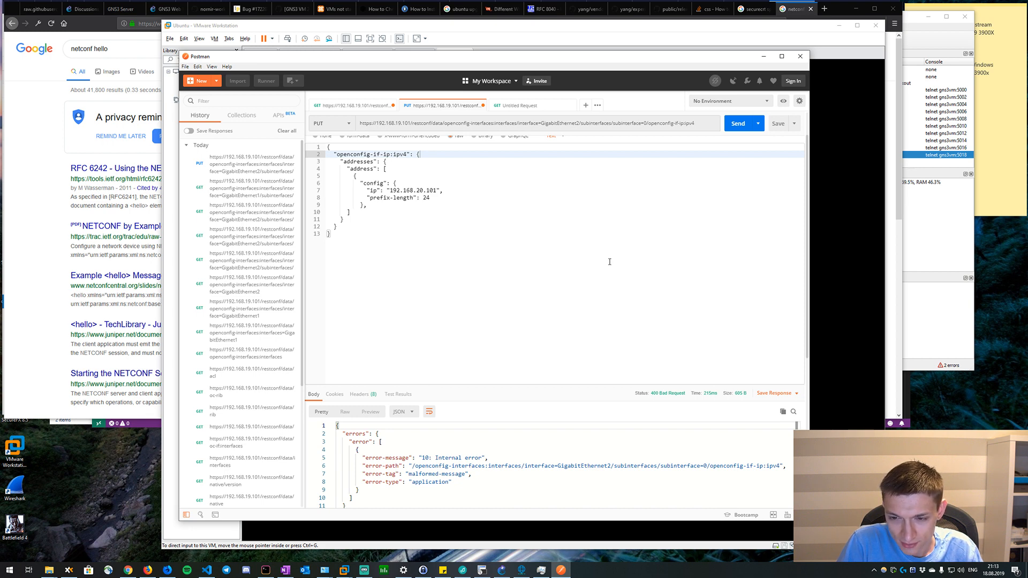
scroll(609, 261, up, 1)
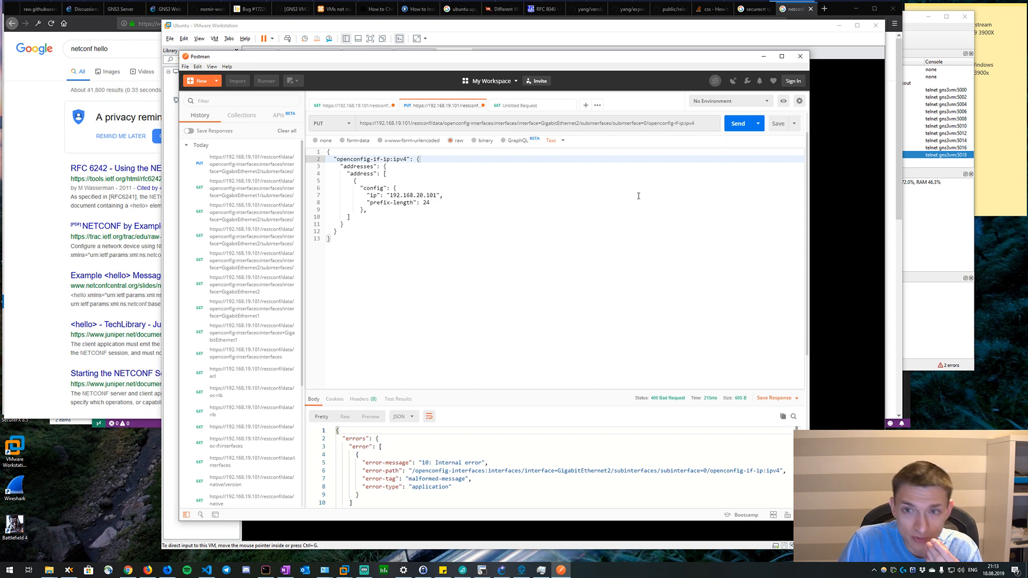
scroll(359, 155, down, 5)
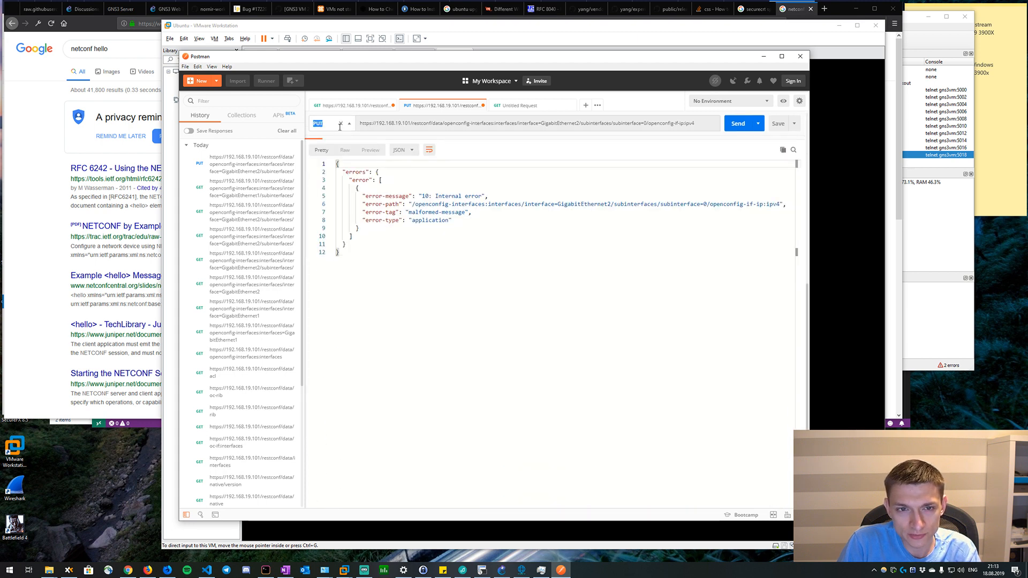
Change the request method to POST and remove openconfig-if-ip:ipv4 from the URL so it ends at subinterface=0/.
click(348, 124)
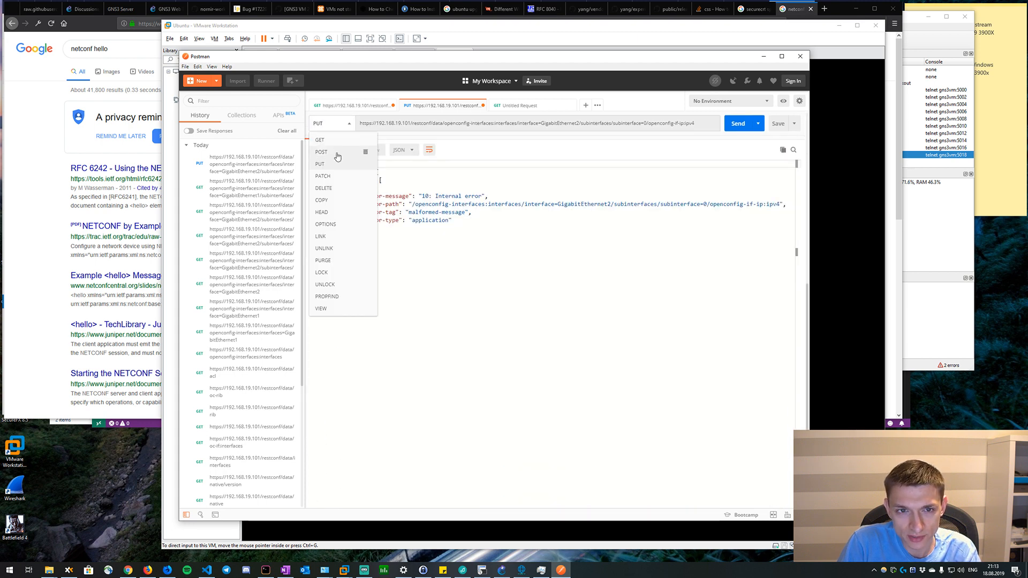
click(332, 152)
click(688, 123)
drag(694, 123, 648, 125)
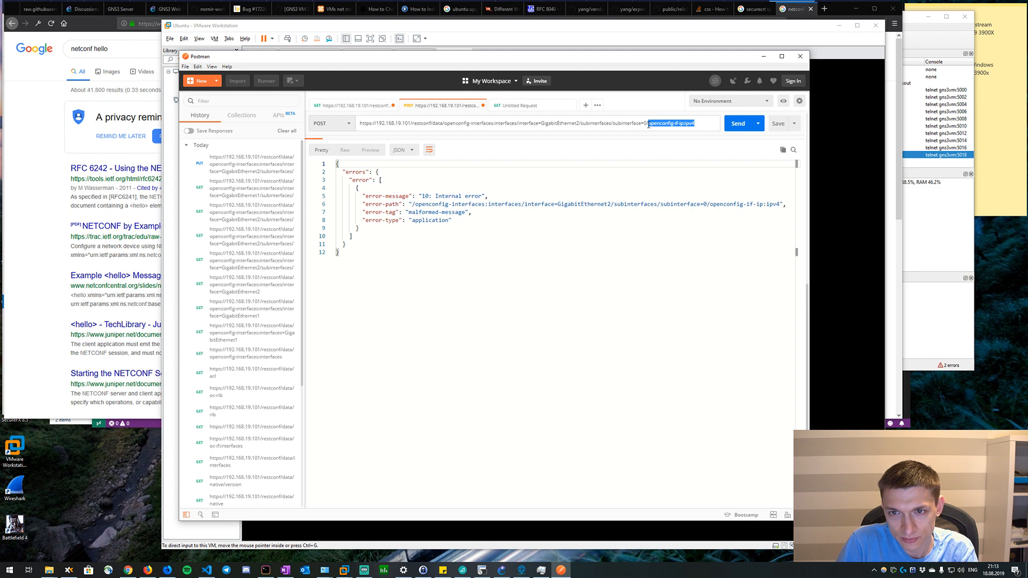
scroll(504, 218, up, 5)
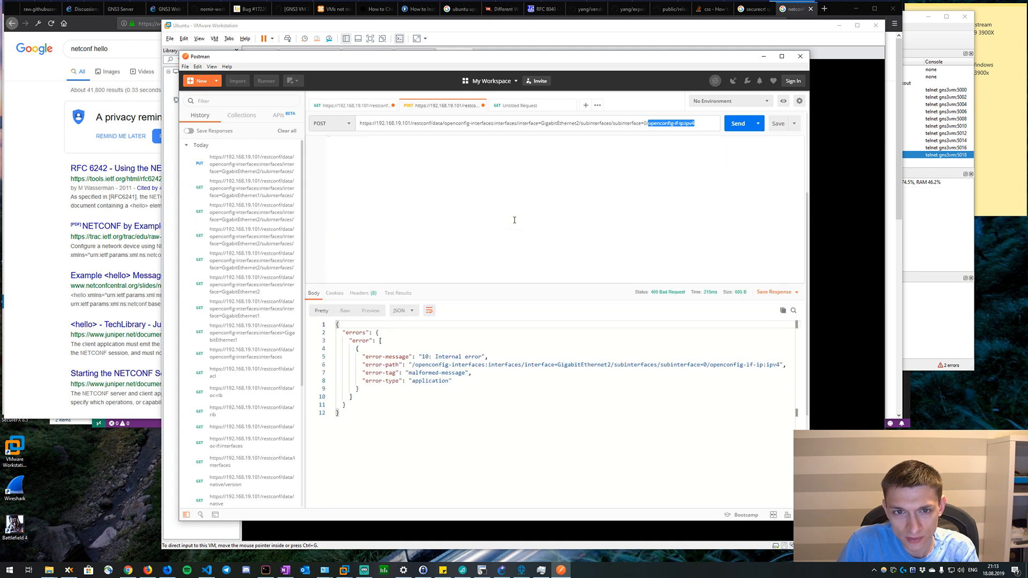
key(BackSpace)
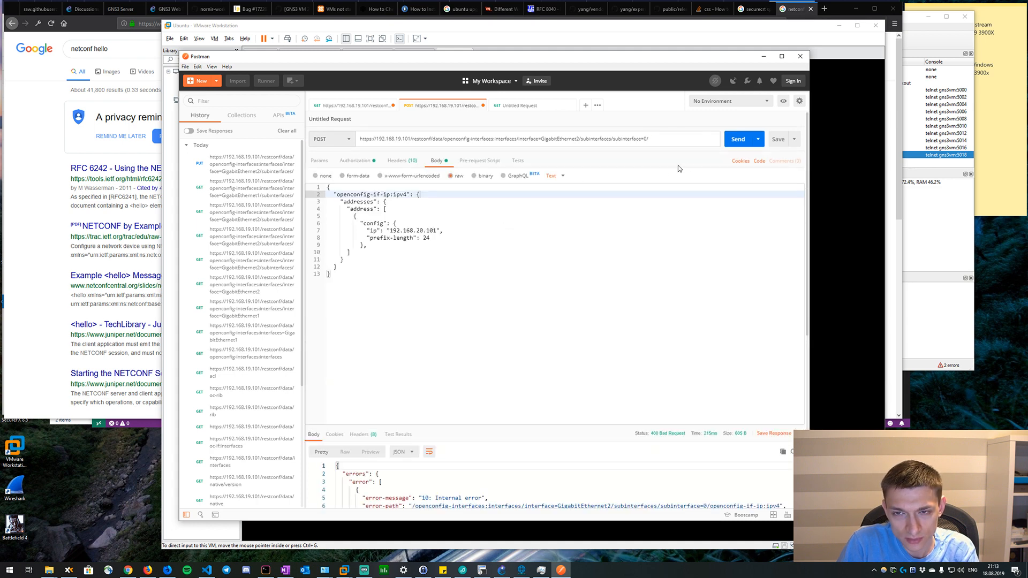
Send the POST request to subinterface 0 of GigabitEthernet2 and compare the response with the request body.
click(738, 139)
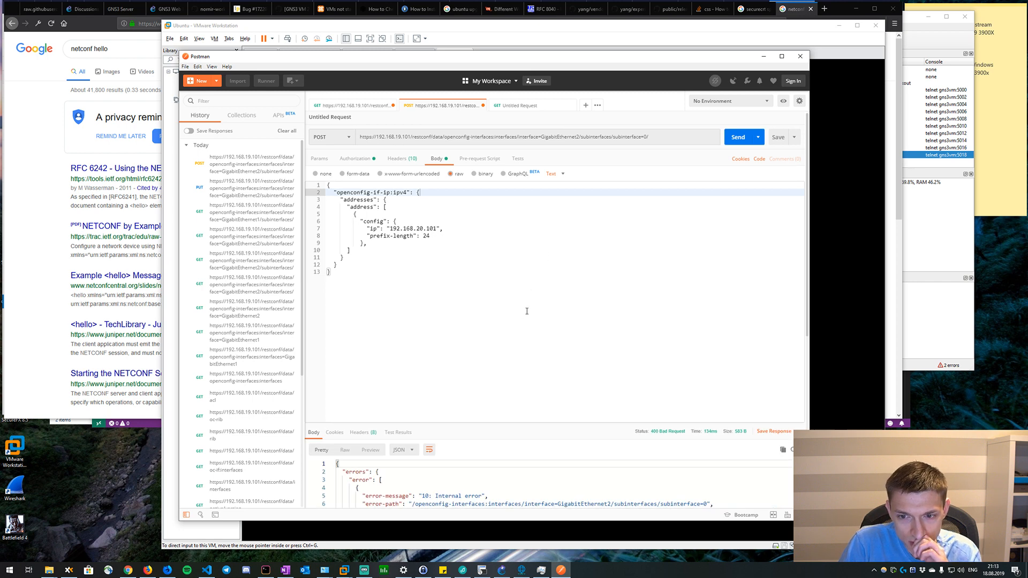
scroll(527, 312, down, 3)
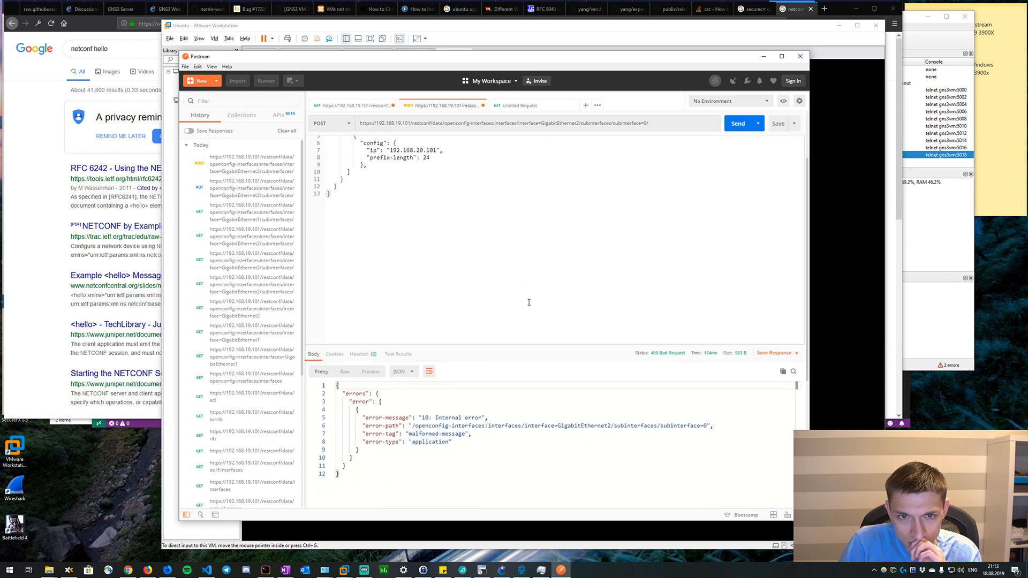
scroll(528, 302, up, 2)
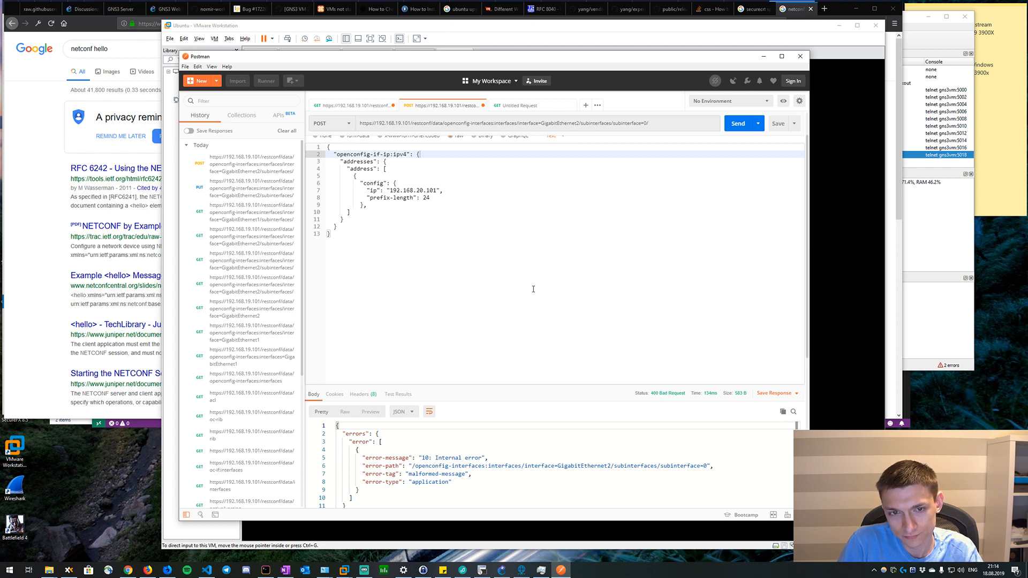
Check the matching brackets of the ipv4, addresses and address levels in the JSON request body.
scroll(531, 279, up, 2)
click(420, 216)
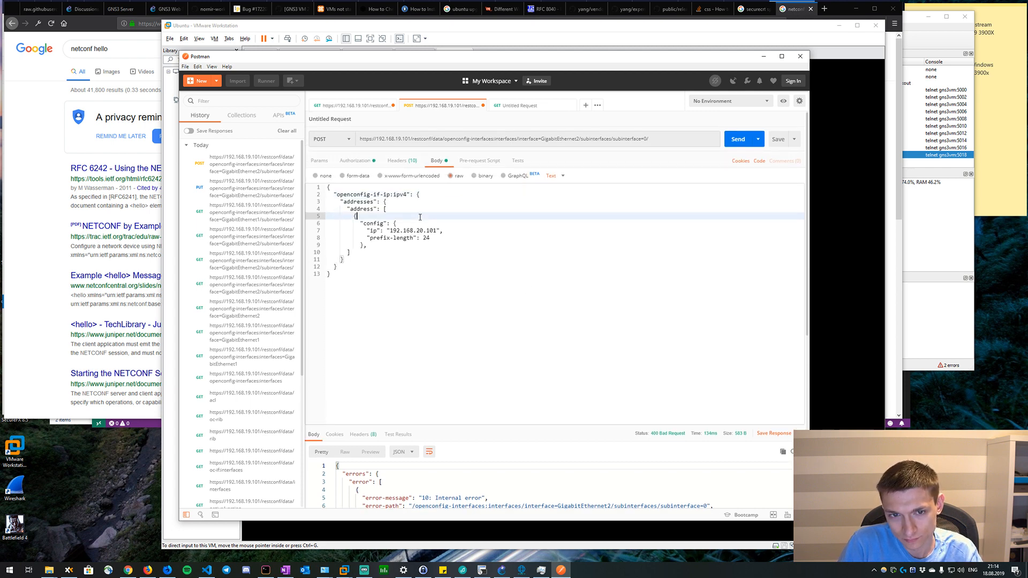
click(424, 210)
click(403, 203)
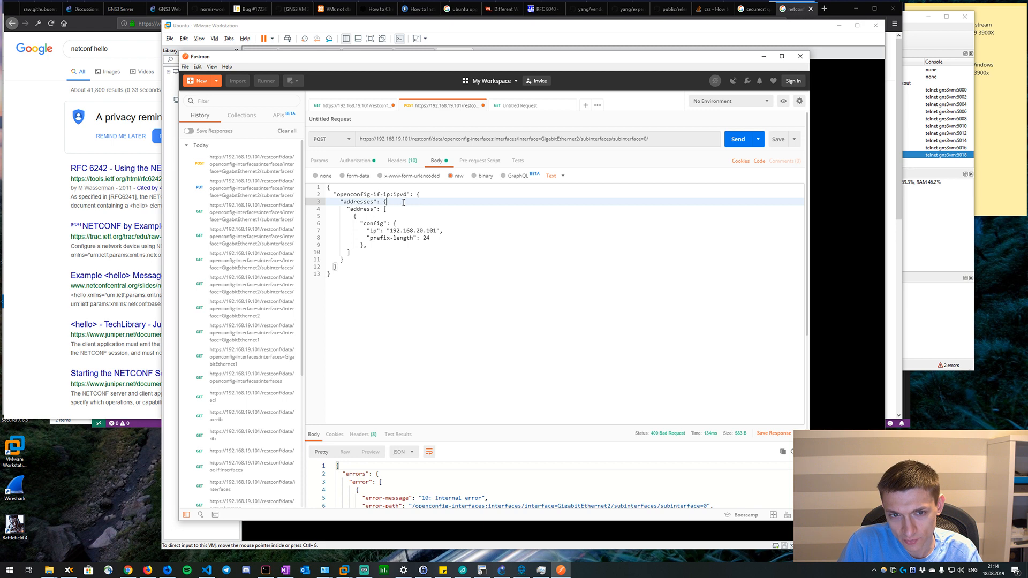
click(399, 210)
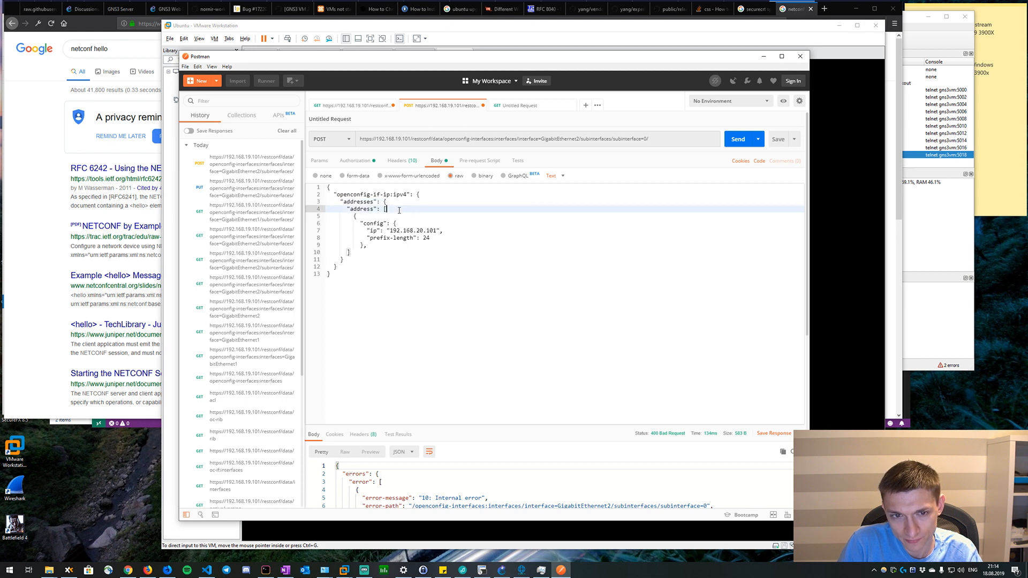
click(398, 201)
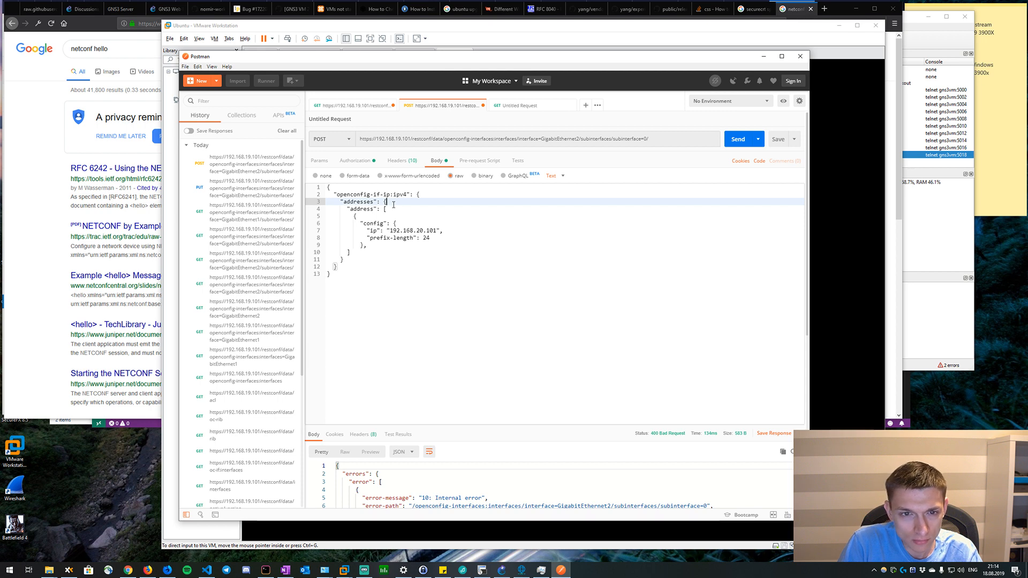
click(358, 252)
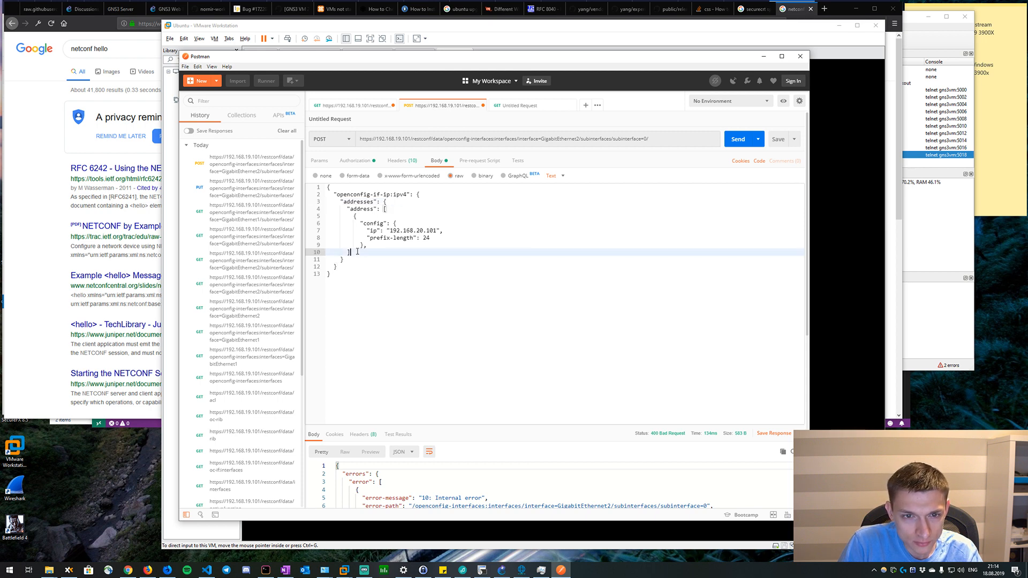
click(387, 202)
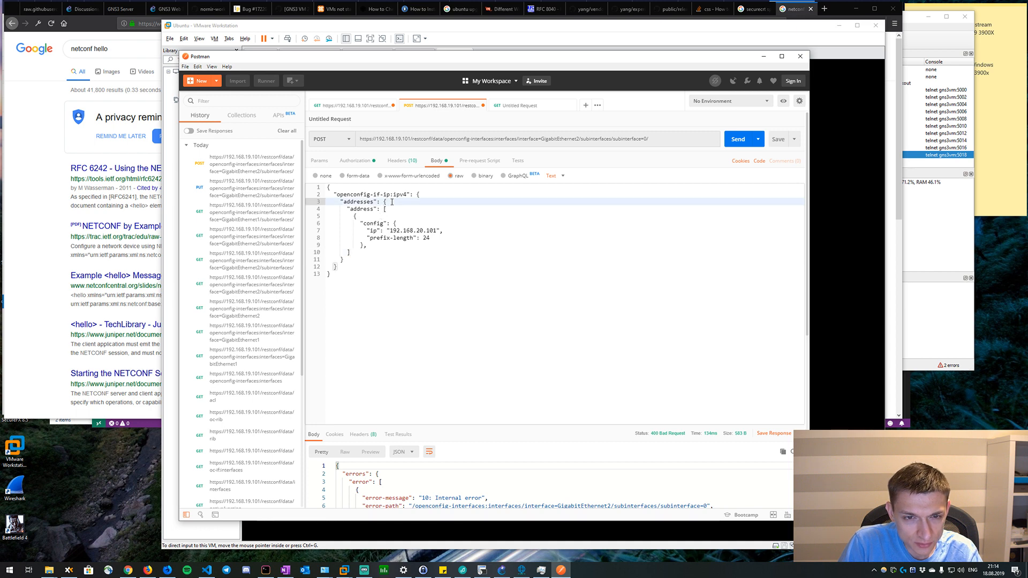
click(434, 197)
Add a closing brace on a new line at the end of the request body.
click(382, 280)
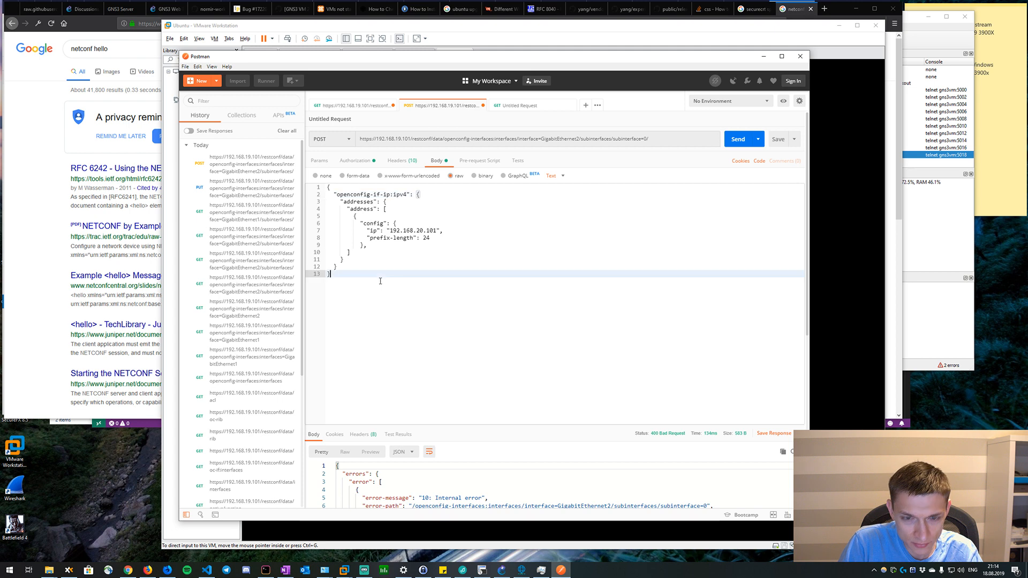
key(Return)
text(})
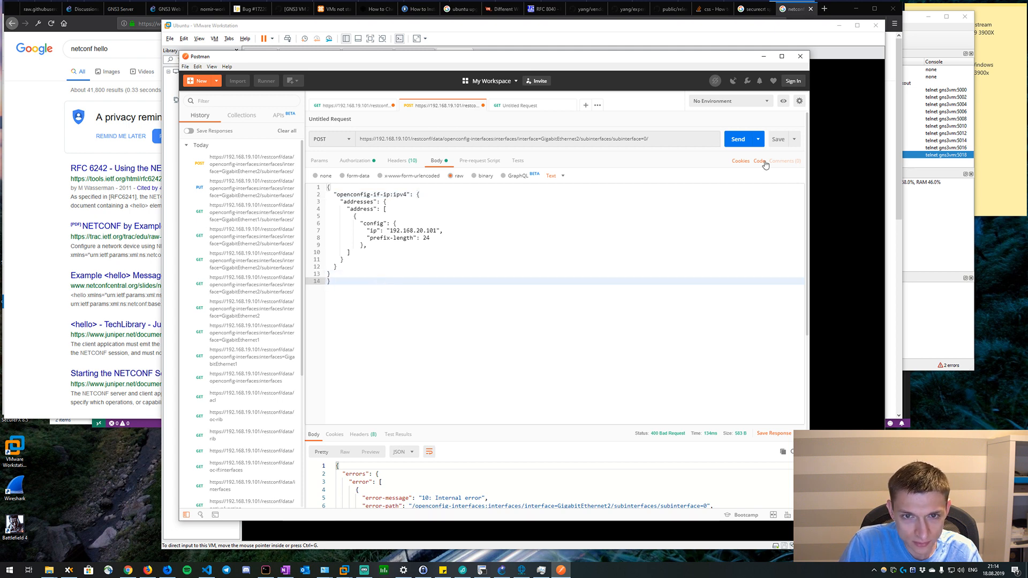
Change the request method to PUT.
click(328, 144)
click(327, 182)
click(666, 140)
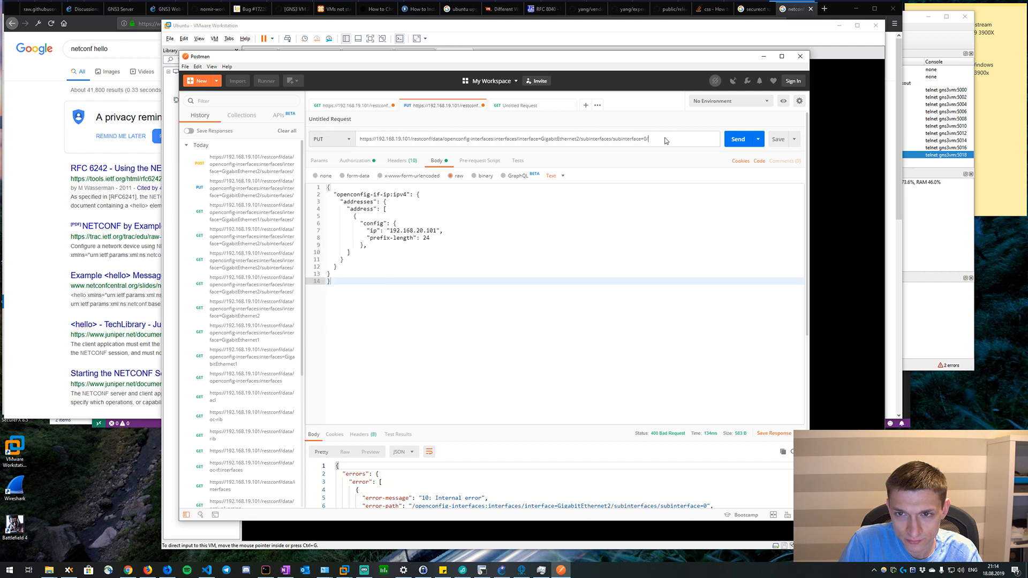
right_click(666, 140)
click(720, 150)
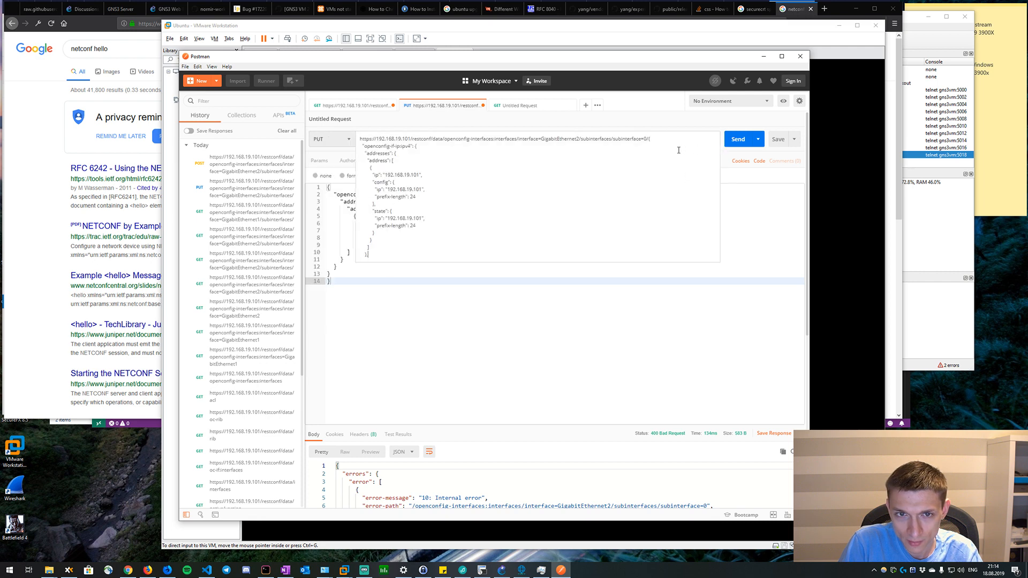
key(ctrl+z)
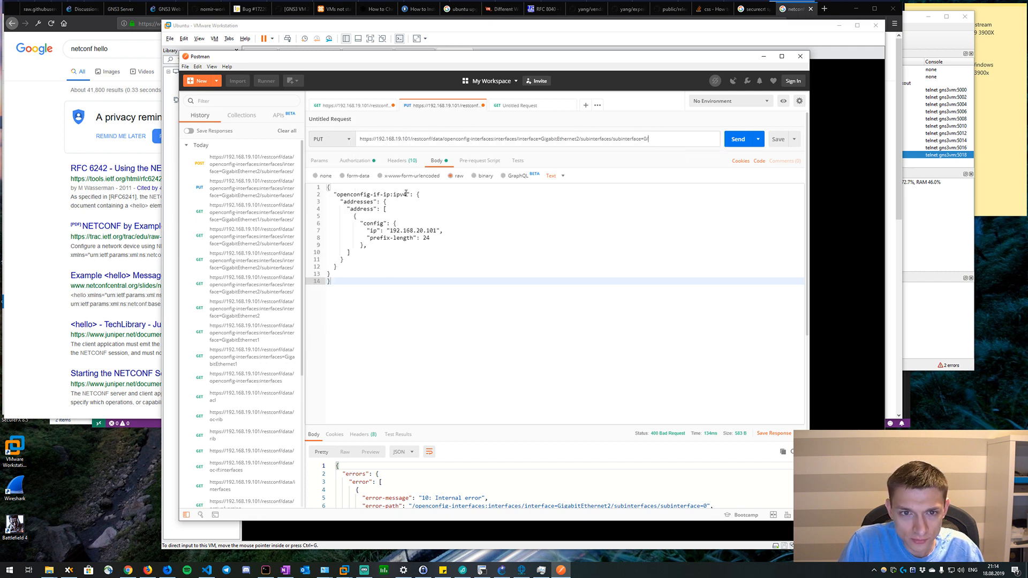
Append openconfig-if-ip:ipv4 from the body to the request URL after subinterface=0/ and send the PUT request.
drag(406, 194, 345, 200)
key(ctrl+c)
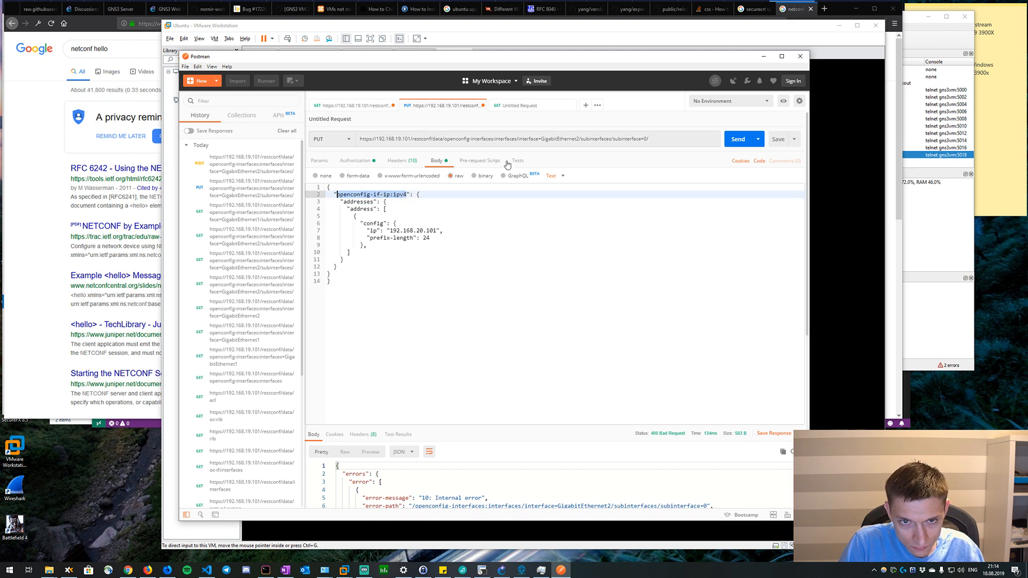
click(678, 136)
key(ctrl+v)
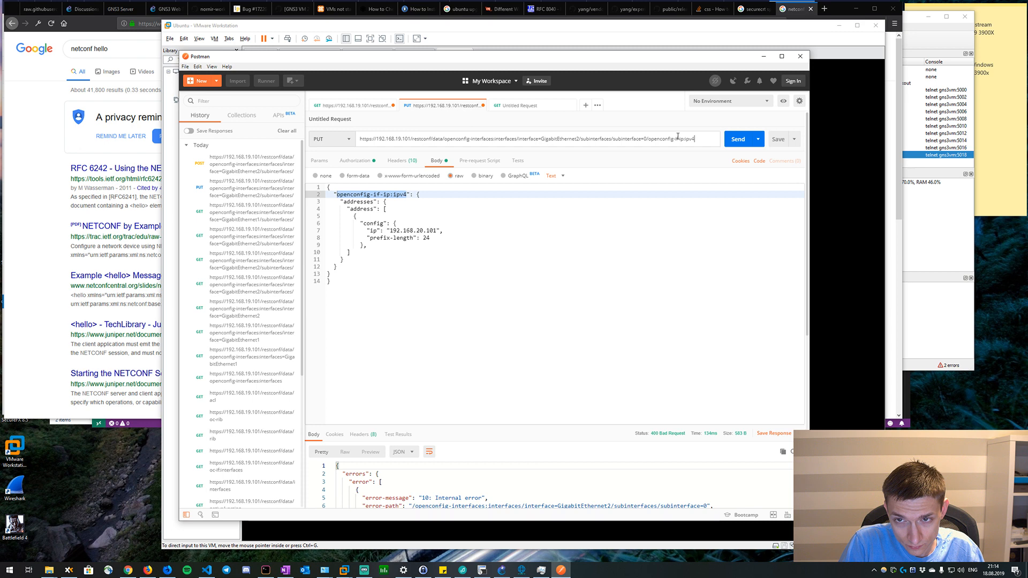
click(738, 140)
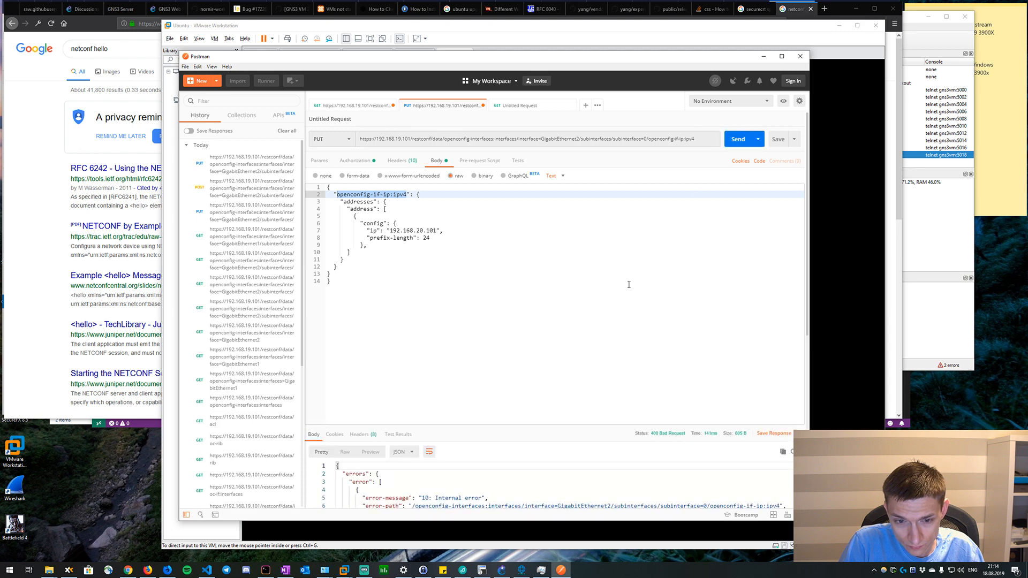
Match the brackets in the request body and indent the closing braces on its last lines.
click(344, 273)
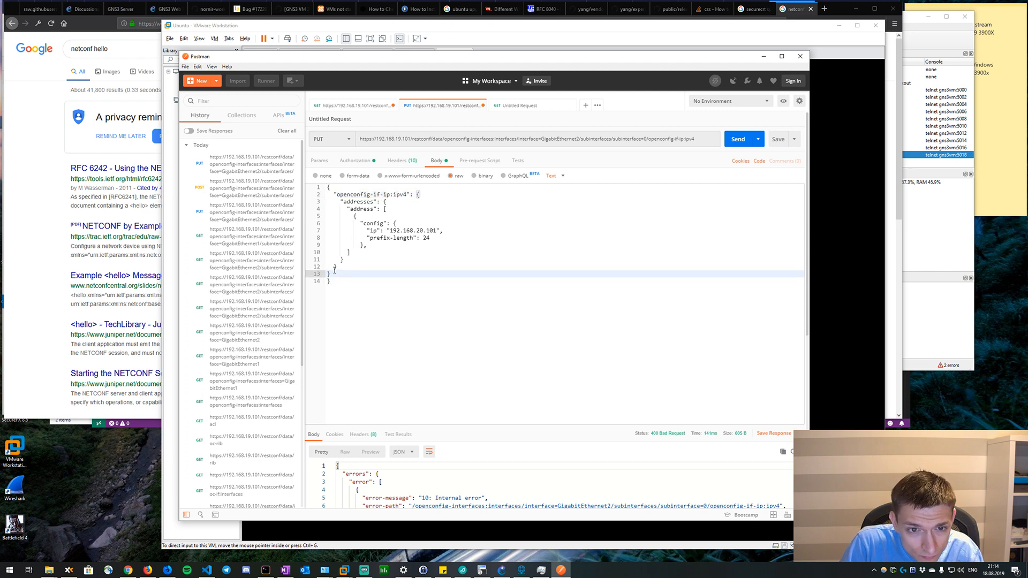
click(328, 274)
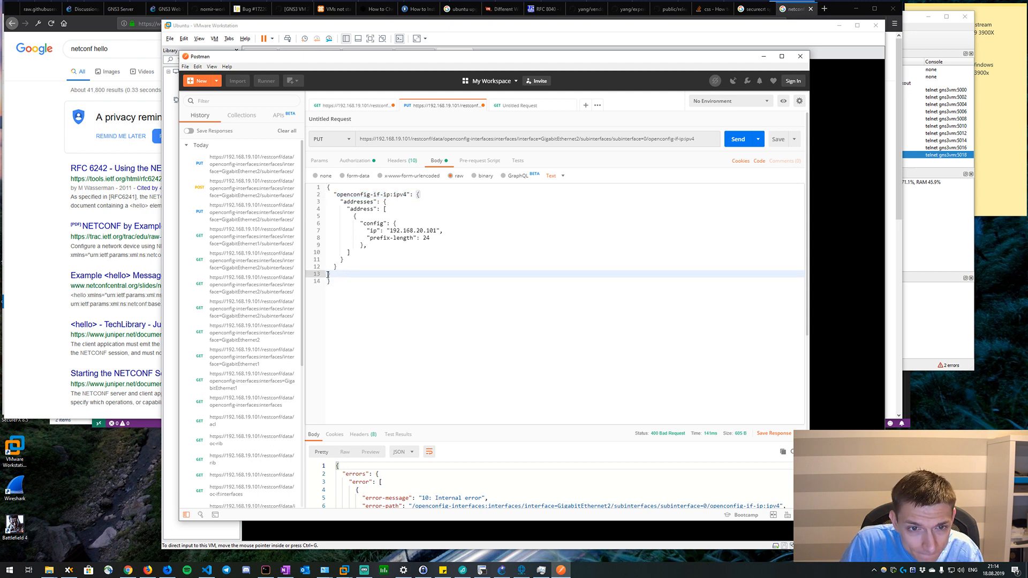
key(Tab)
click(392, 208)
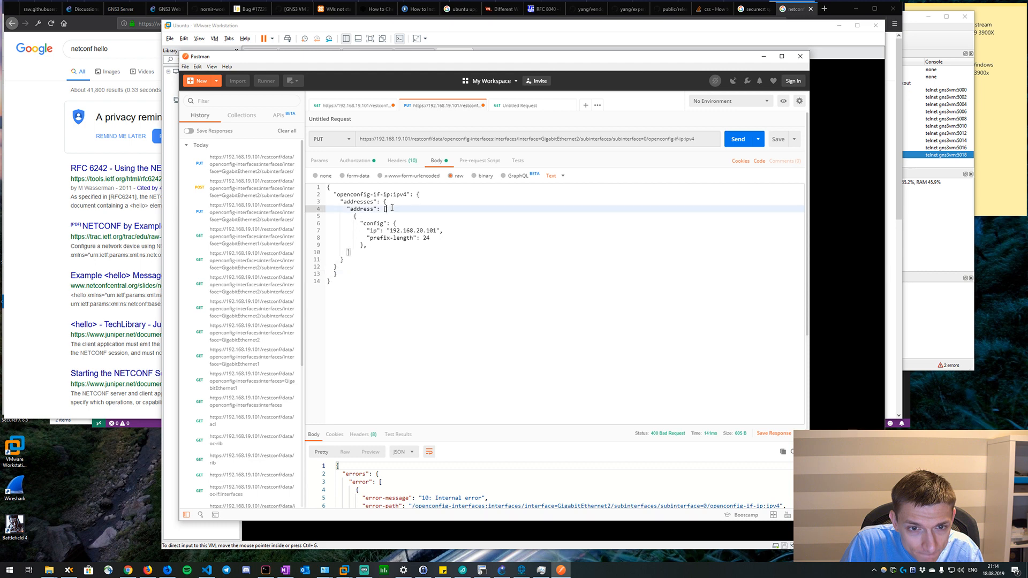
click(345, 259)
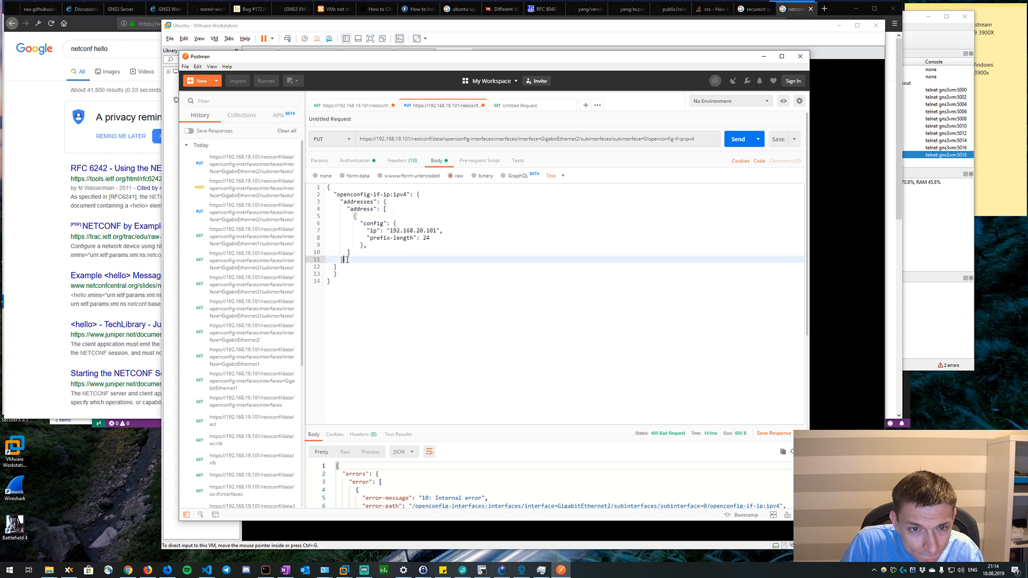
click(396, 202)
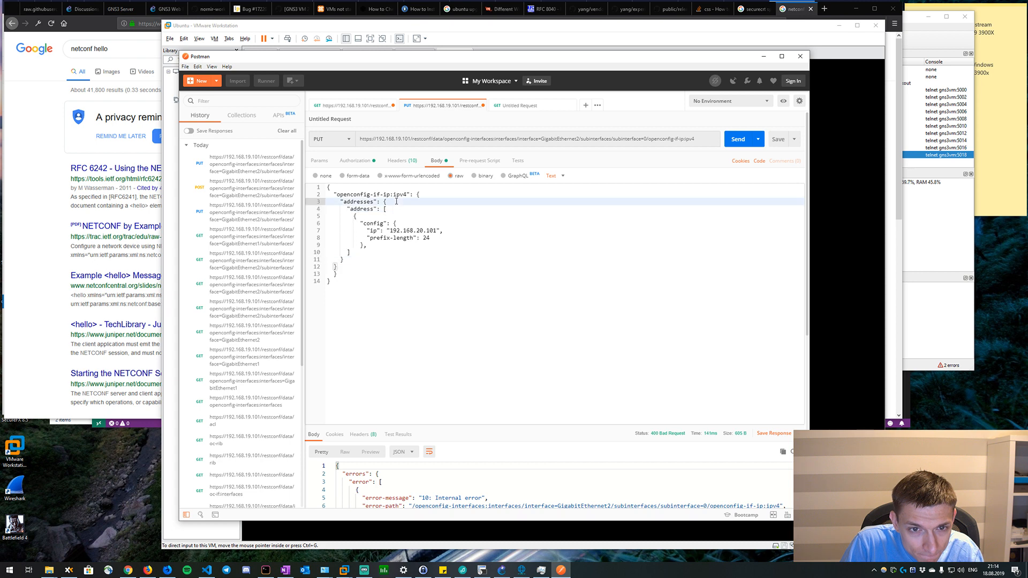
click(330, 266)
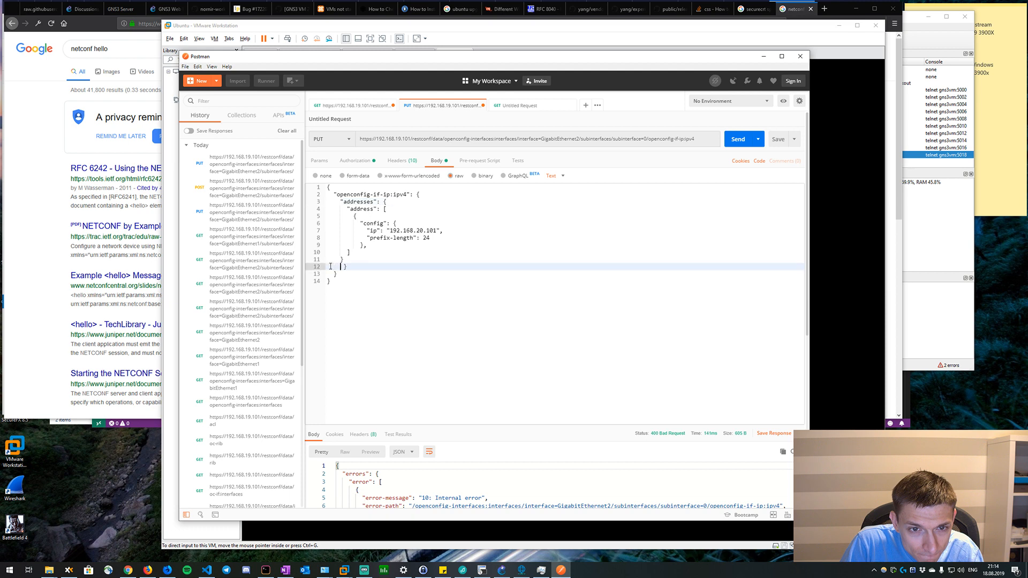
key(BackSpace)
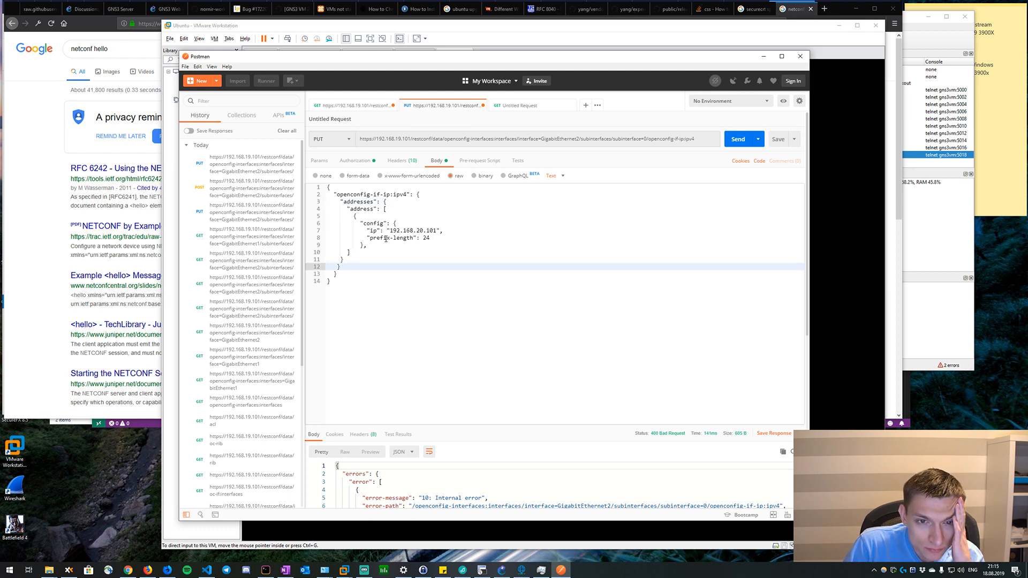
click(329, 281)
Add the missing closing brace of the address entry below the config block and remove the comma after config.
click(383, 246)
key(Return)
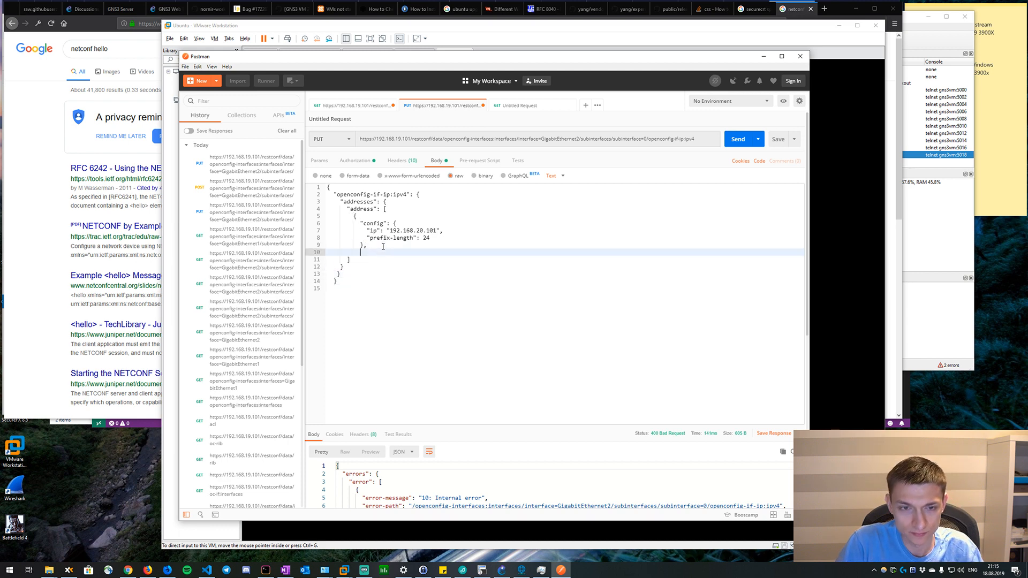
key(BackSpace)
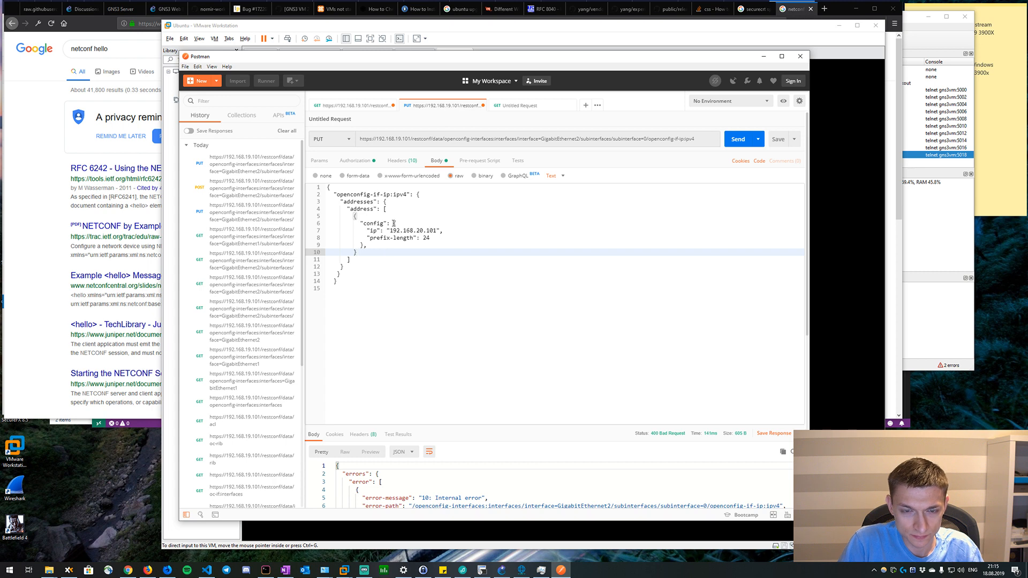
click(376, 242)
key(BackSpace)
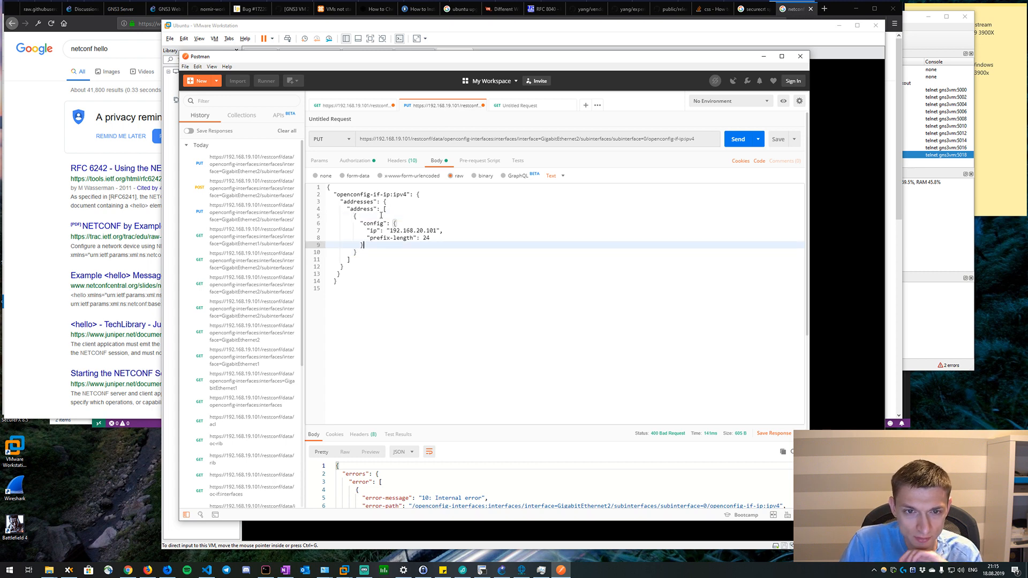
Check each bracket pair in the request body and move the final closing brace back to the start of its line.
click(392, 208)
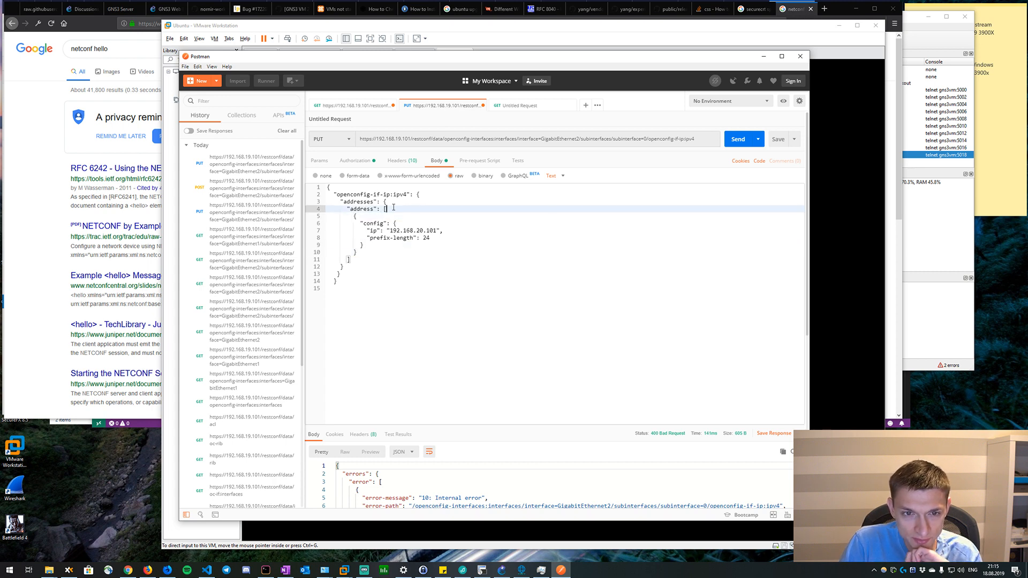
click(367, 217)
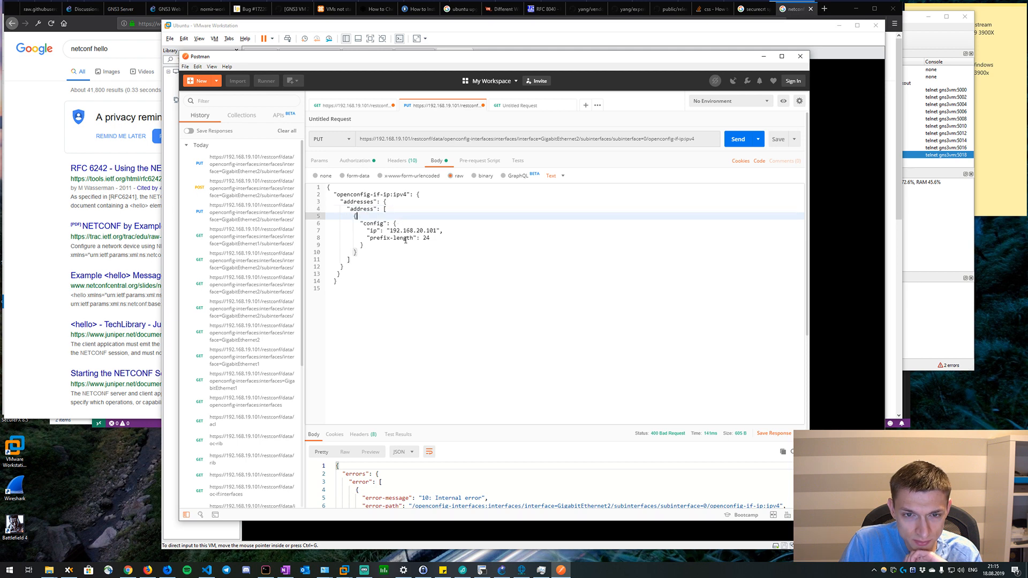
click(378, 246)
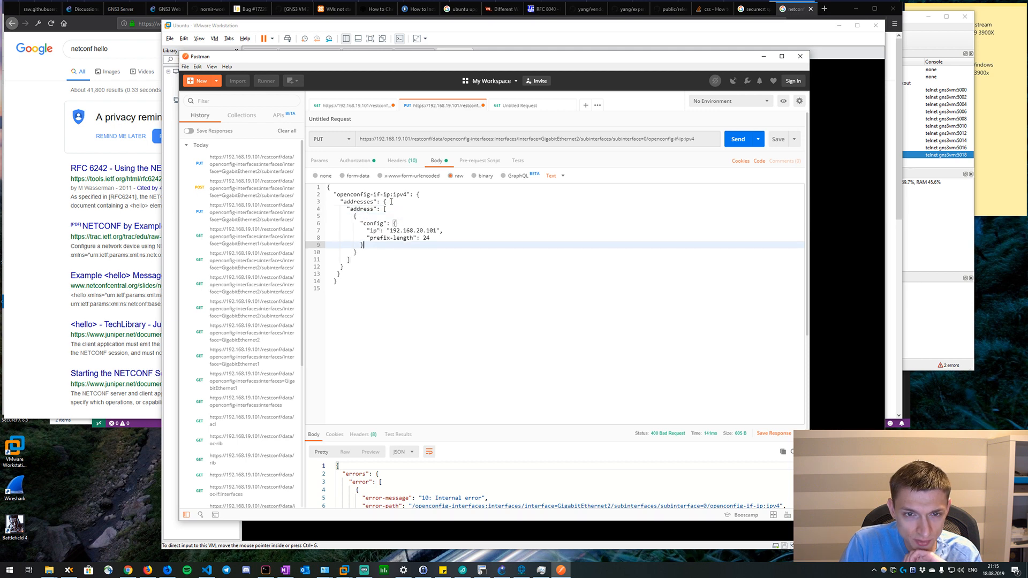
click(394, 202)
click(429, 196)
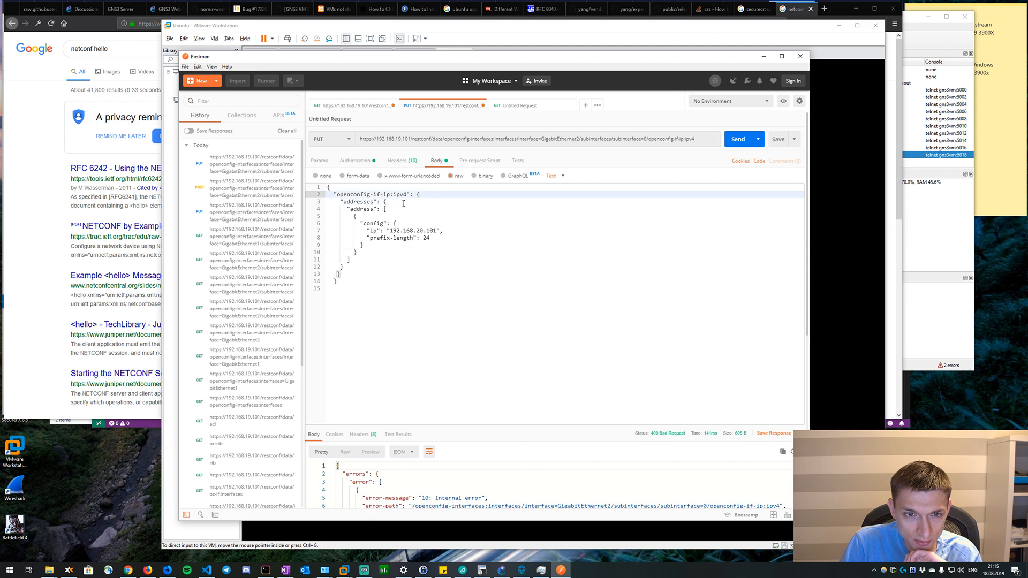
click(330, 282)
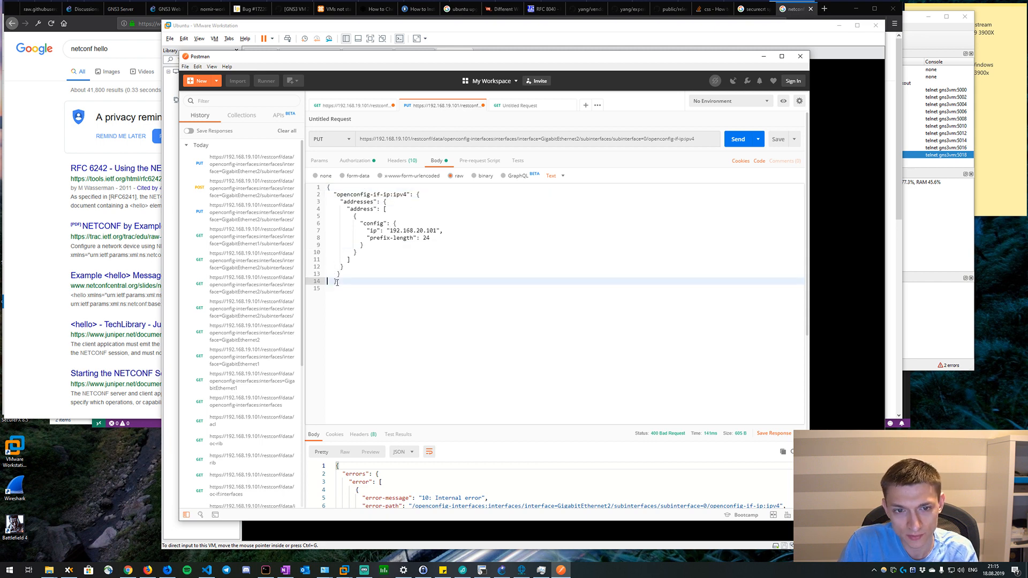
key(Down)
key(Up)
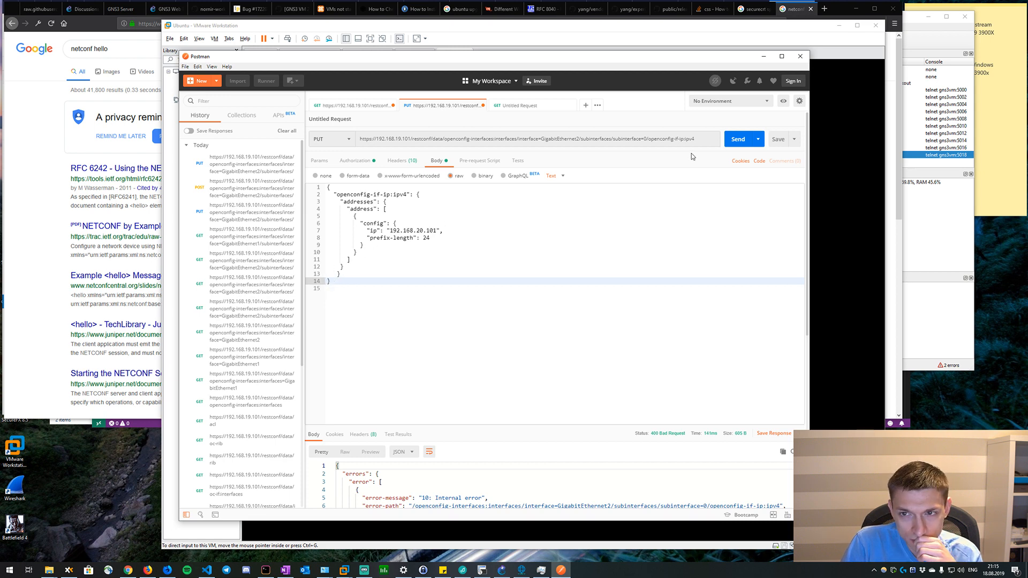
Send the PUT request with the corrected body and read the error message in the response.
click(729, 144)
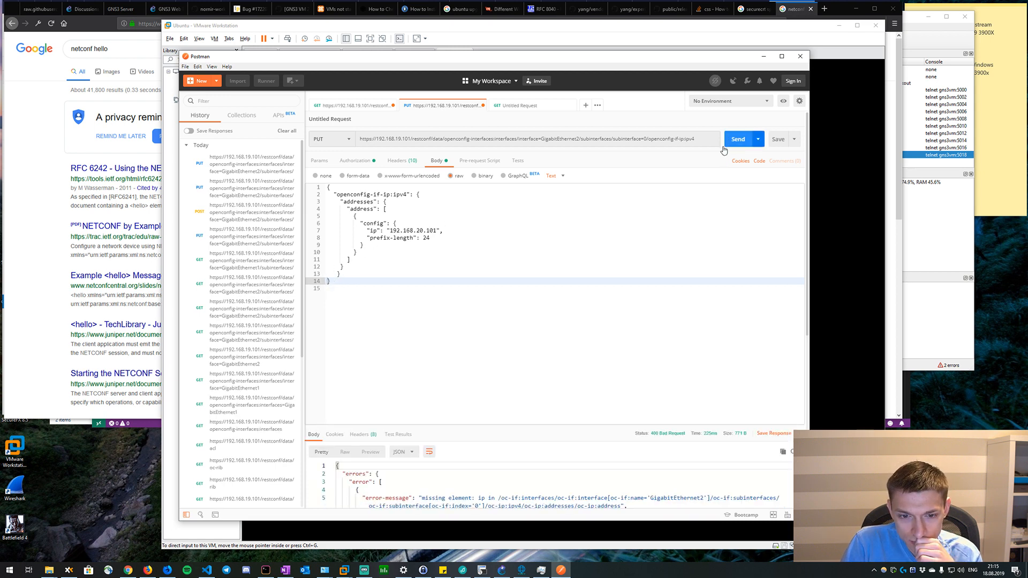
scroll(605, 279, down, 2)
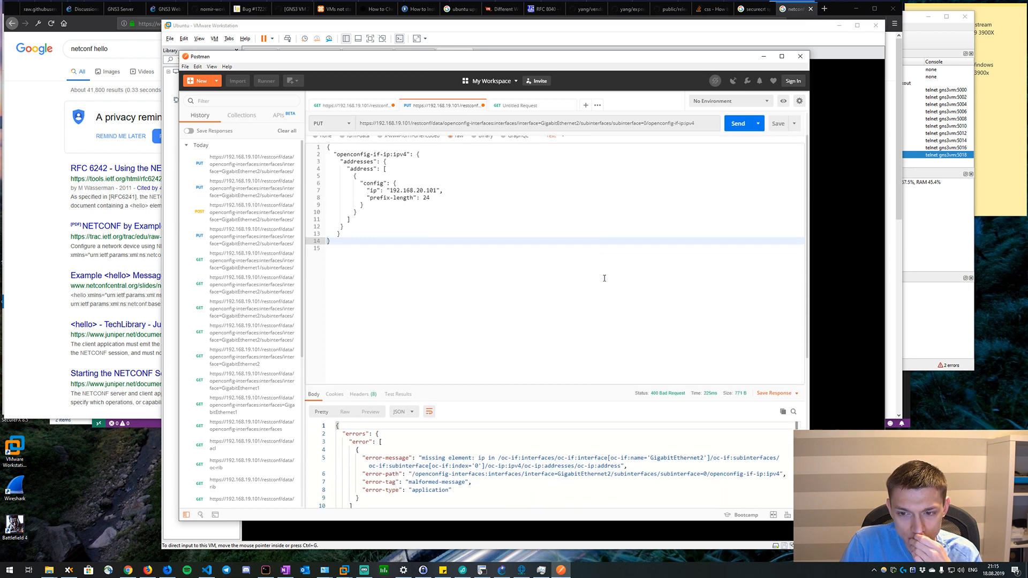
scroll(605, 279, up, 2)
Add the key "ip": "192.168.20.101" above the config block of the address entry and resend the PUT request.
click(379, 214)
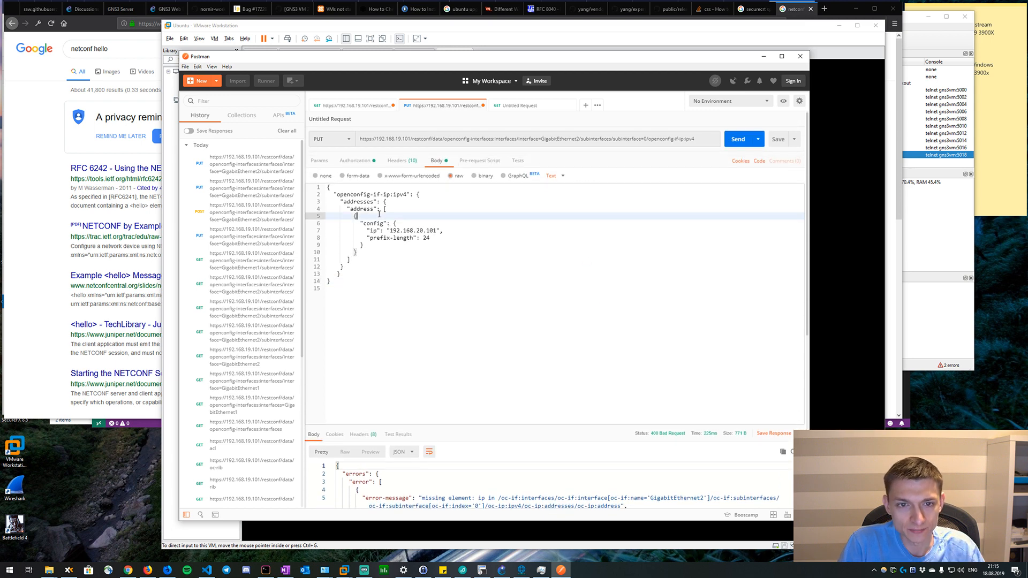
key(Return)
text("ip":)
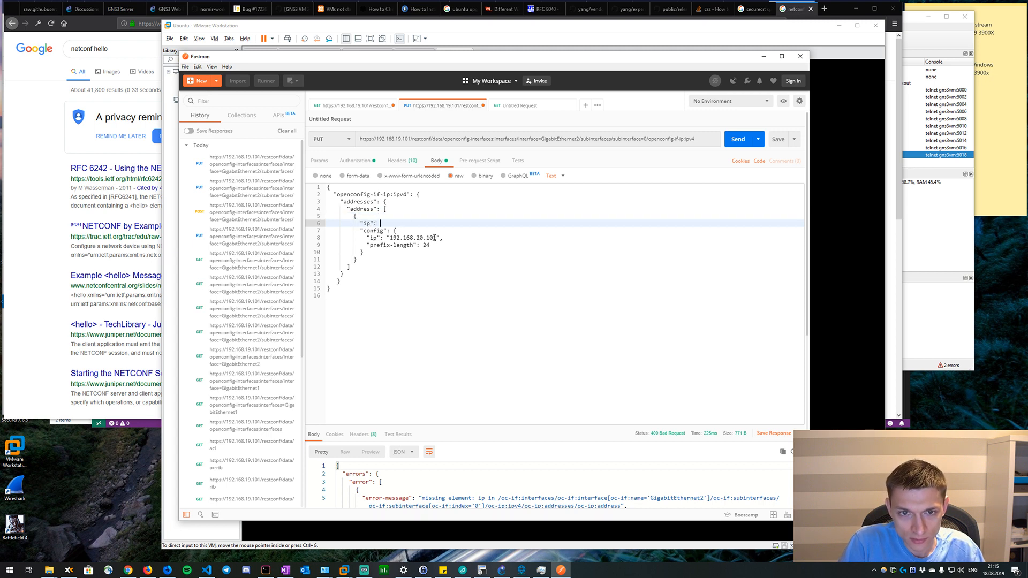
drag(437, 237, 390, 237)
key(ctrl+c)
click(384, 223)
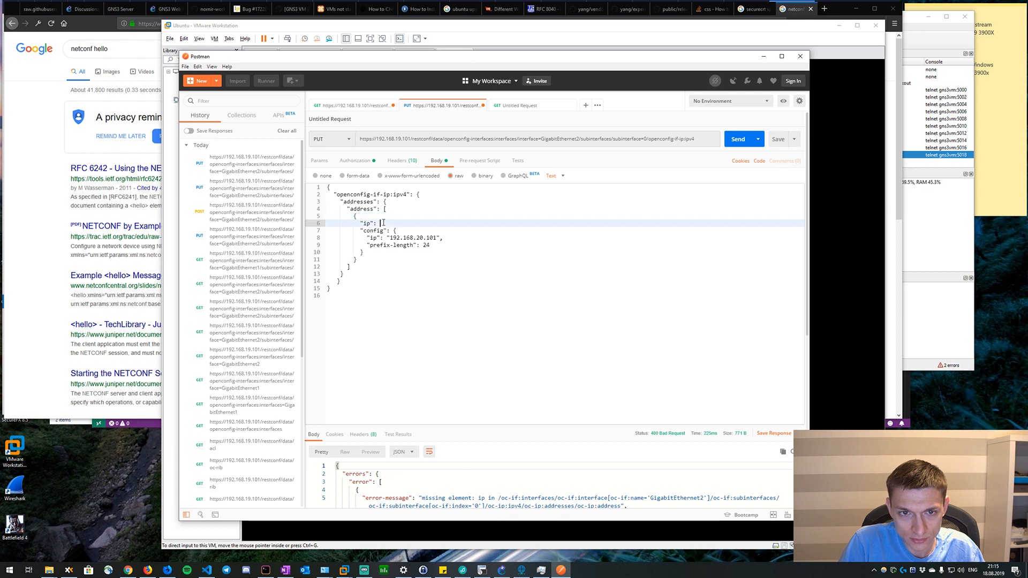
text(")
key(ctrl+v)
text(",)
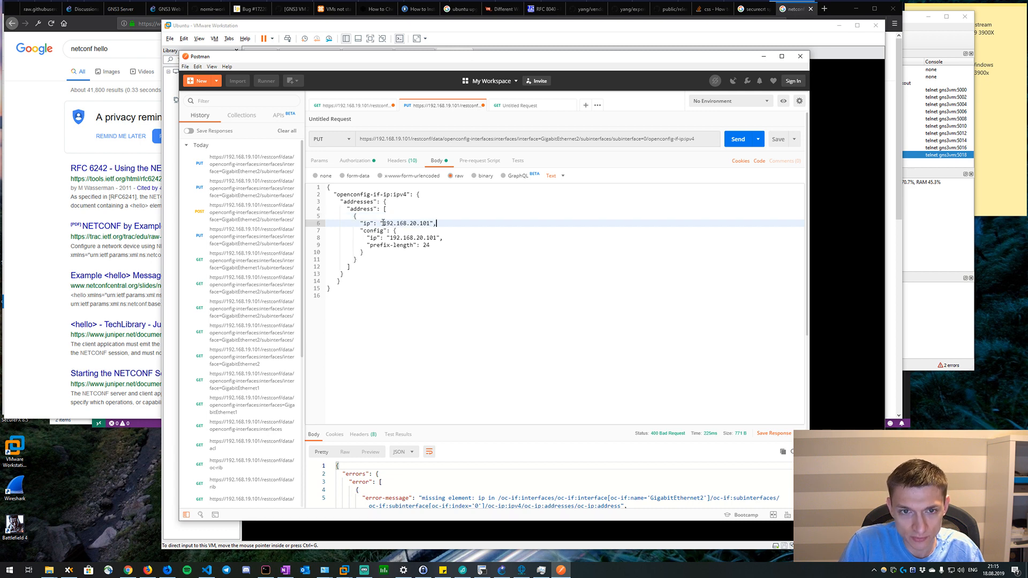
click(738, 139)
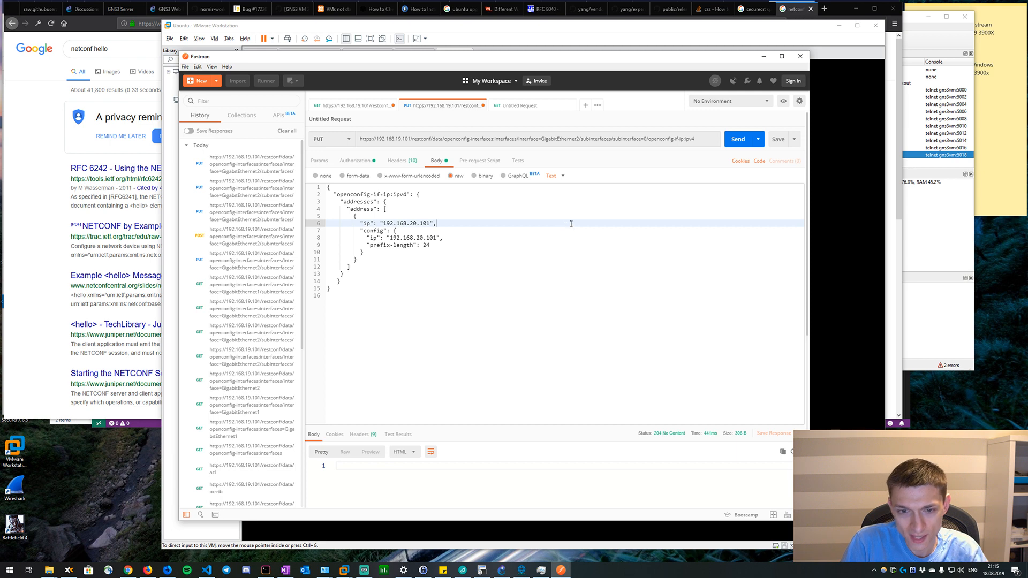
Switch to the R1 console in SecureCRT, enter privileged mode and run sh ip int br to check GigabitEthernet2's address.
click(482, 569)
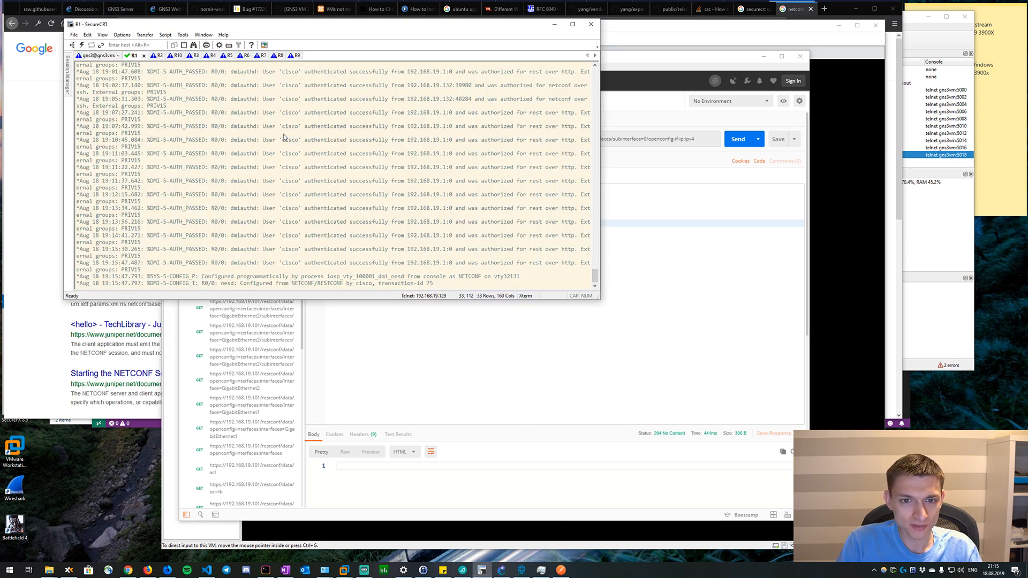
key(Return)
key(Return)
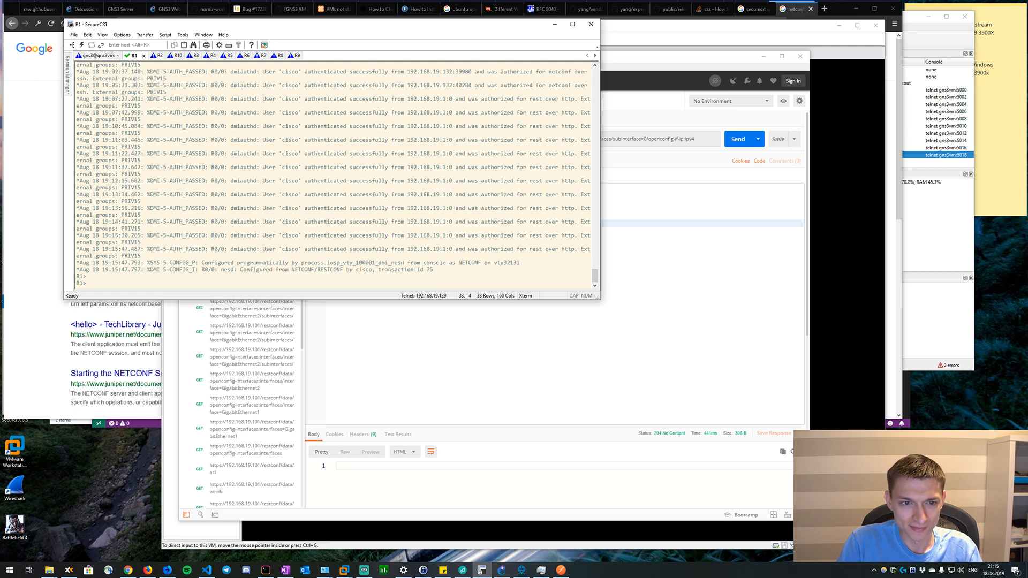
text(en)
key(Return)
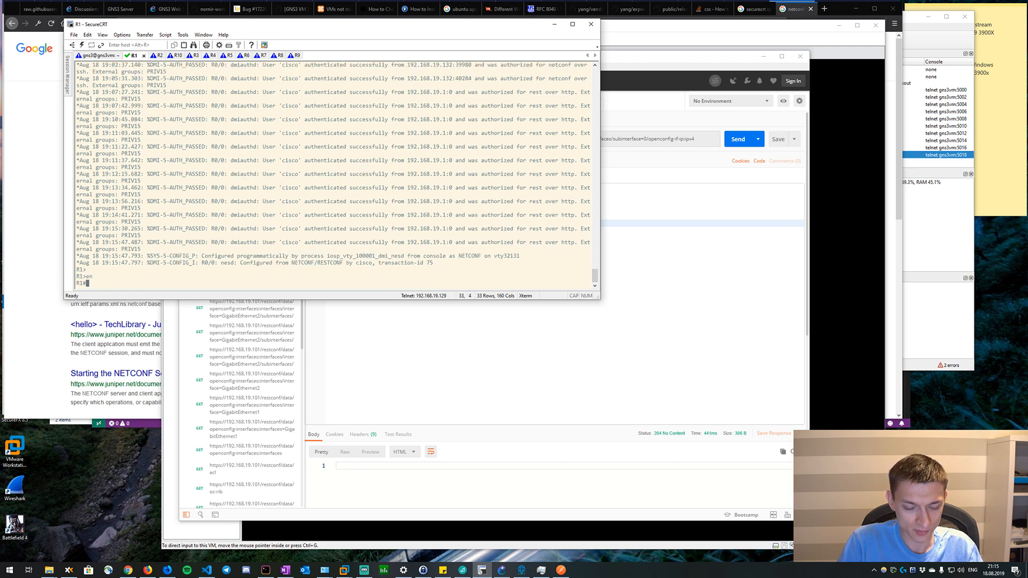
text(sh ip int br)
key(Return)
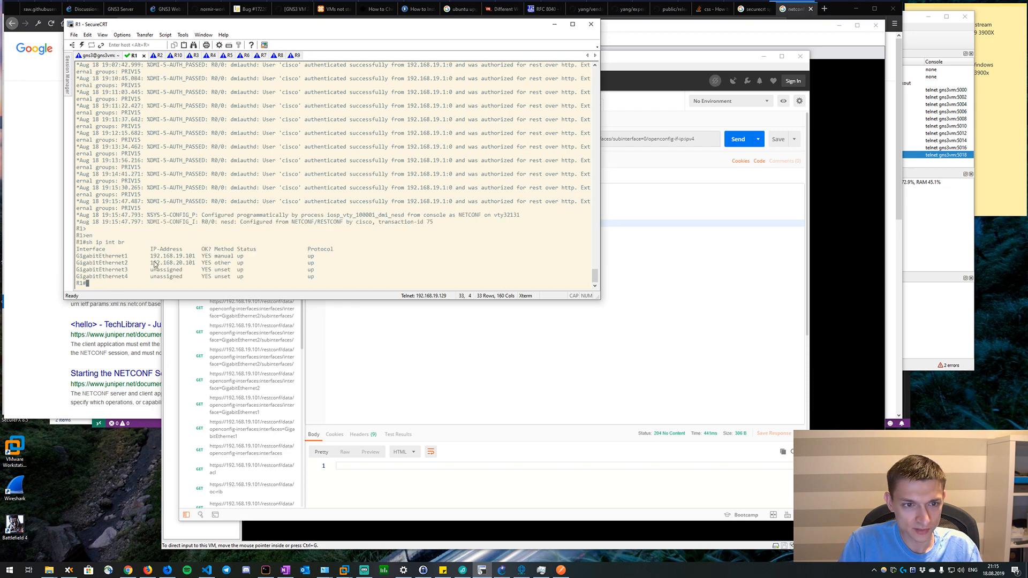
drag(155, 264, 196, 265)
Back in Postman, change both ip values in the request body to 192.168.21.101 and send the PUT request.
click(475, 311)
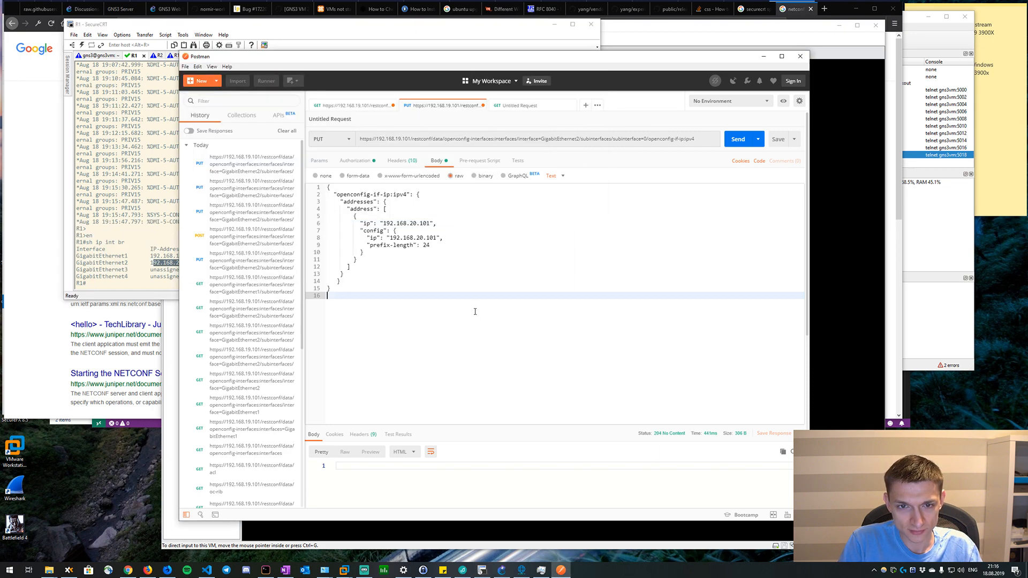
click(415, 223)
key(BackSpace)
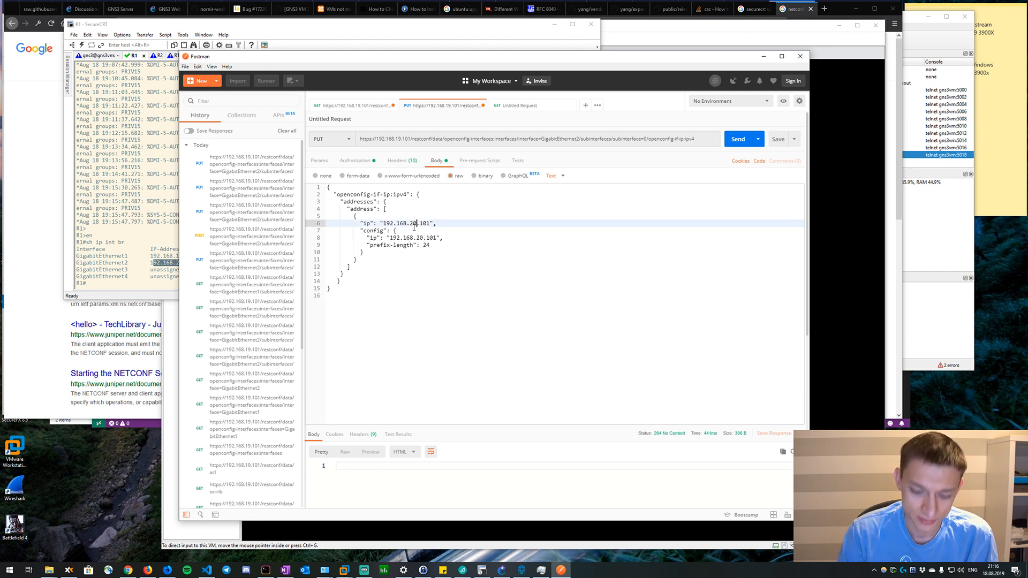
text(1)
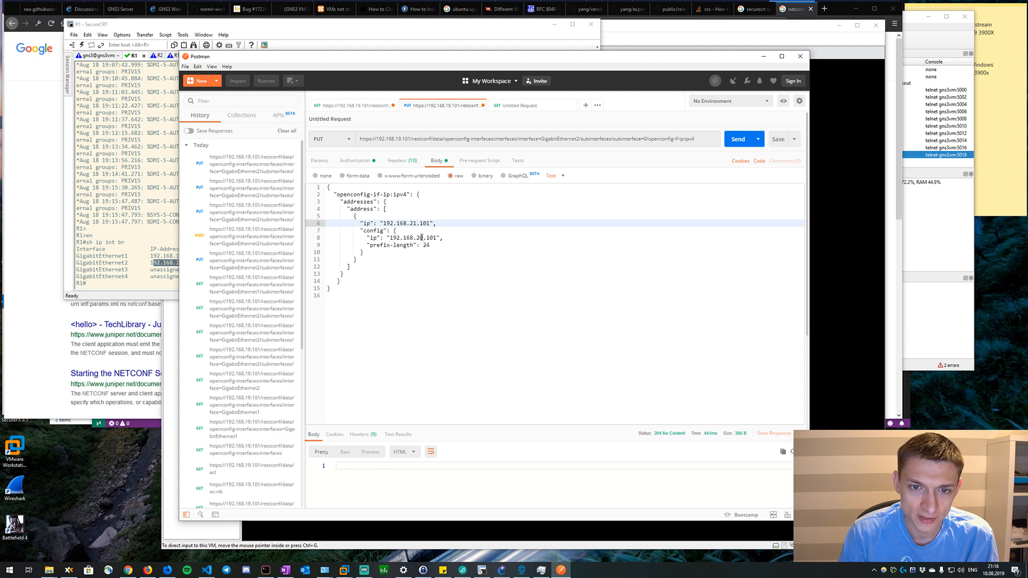
click(421, 238)
text(1)
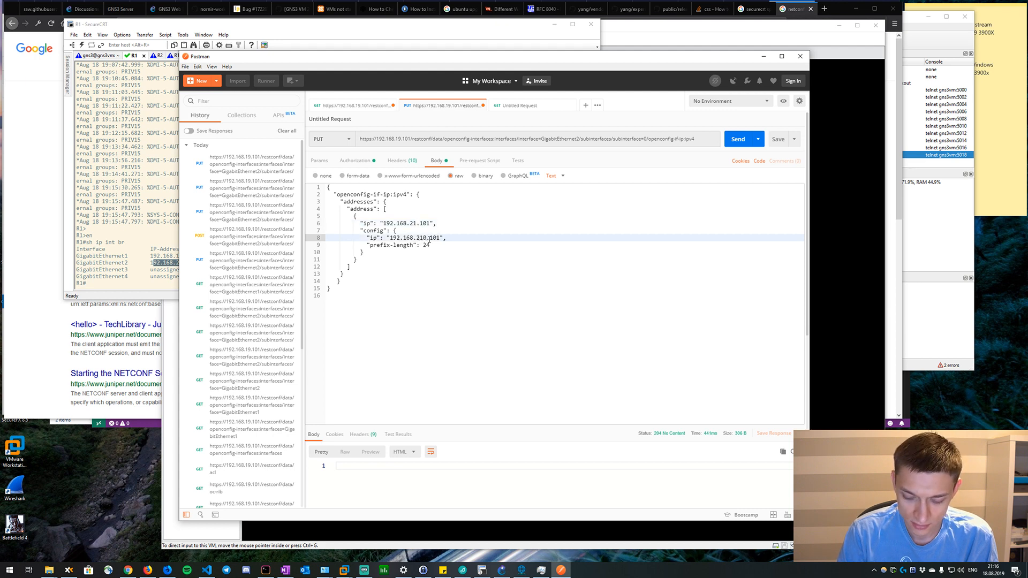
key(BackSpace)
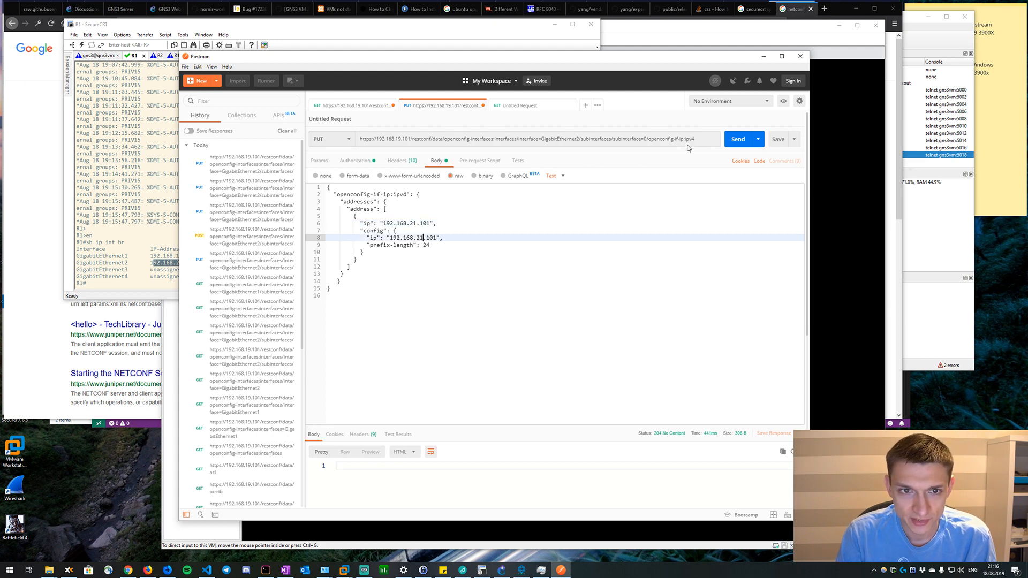
click(739, 140)
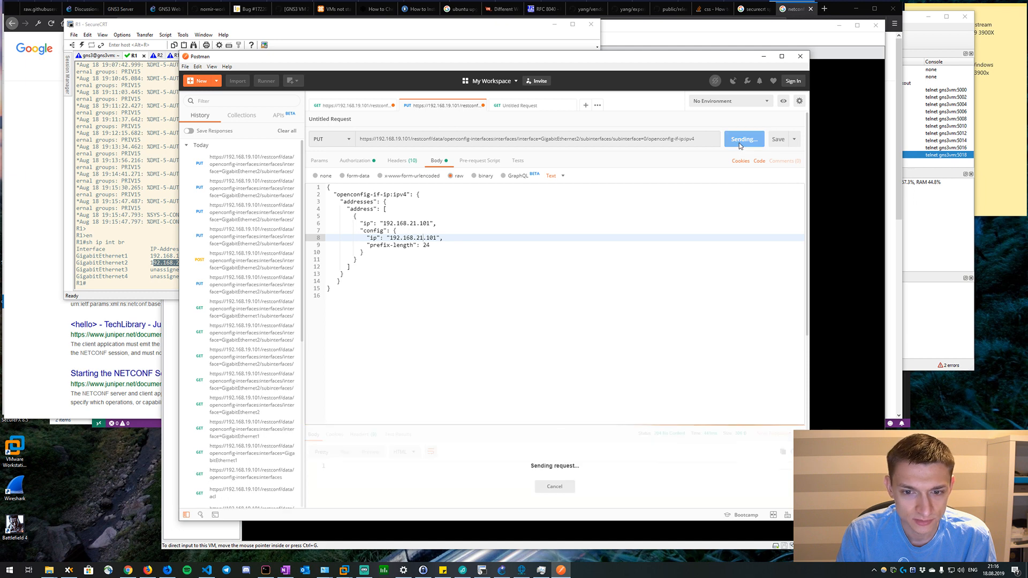
Verify the new address in the R1 console in SecureCRT with sh ip int br and sh run int g2.
click(155, 201)
key(Up)
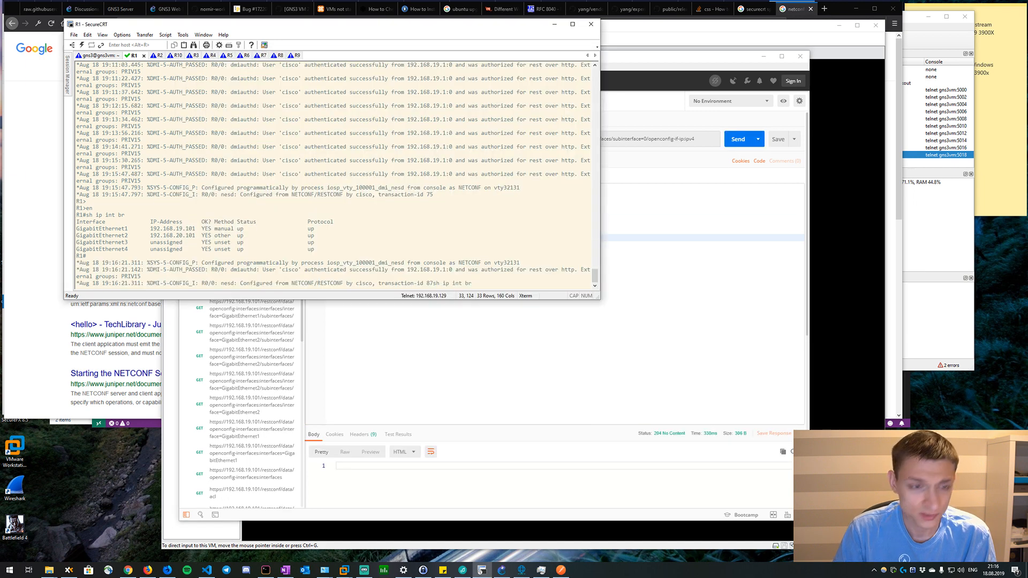
key(Return)
text(sh )
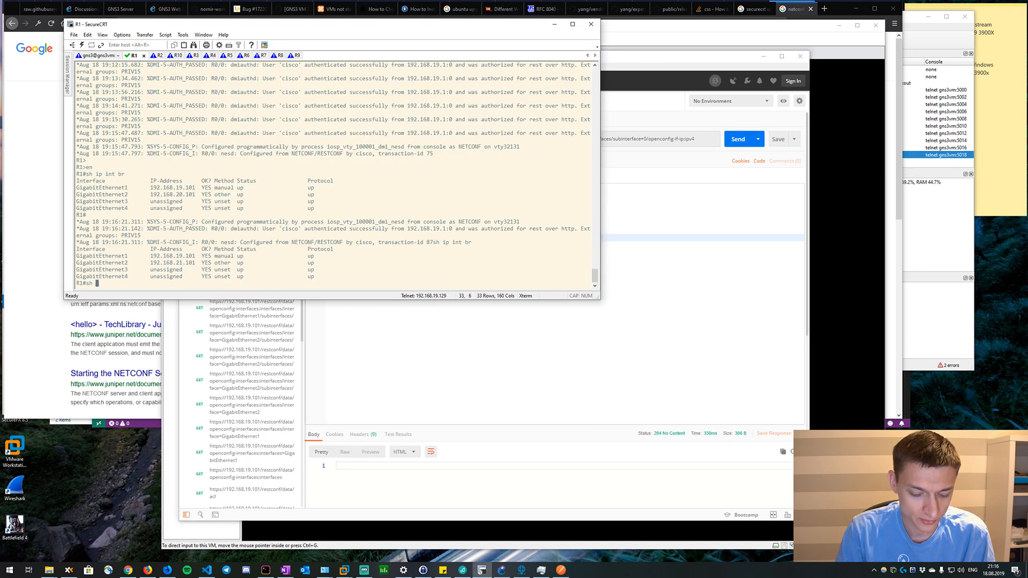
text(run int g2)
key(Return)
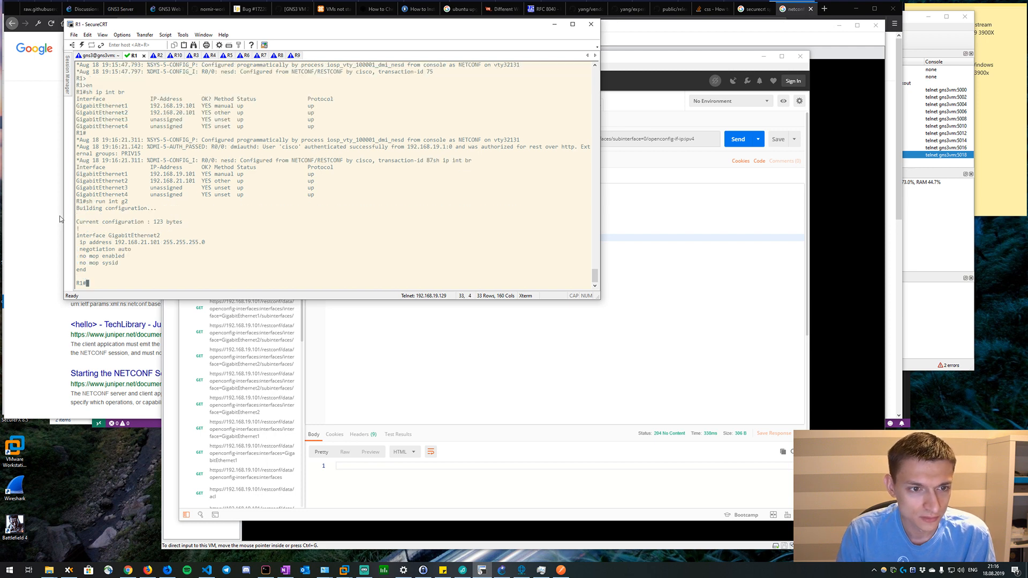
drag(130, 250, 125, 242)
click(149, 236)
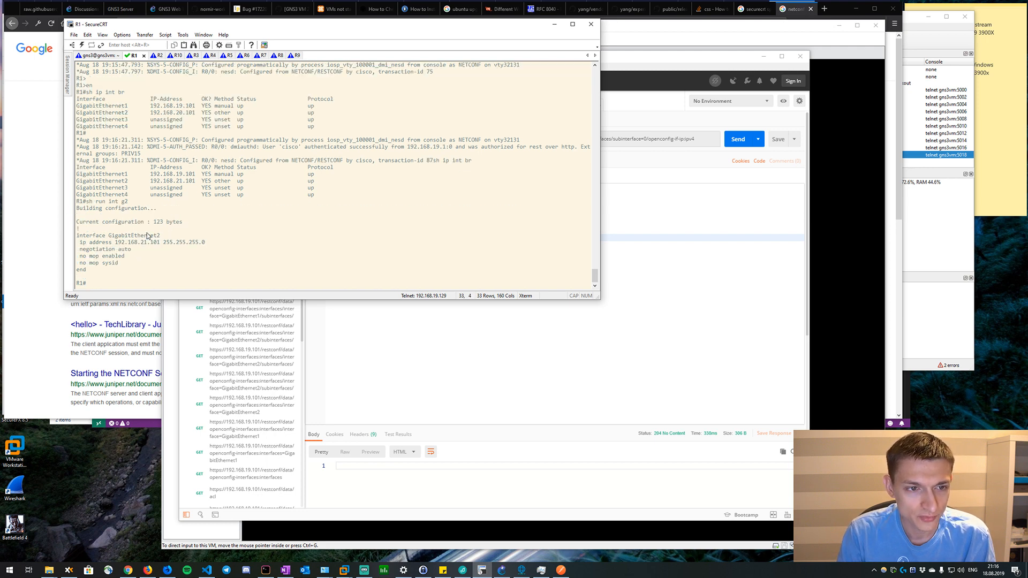
click(695, 275)
click(526, 213)
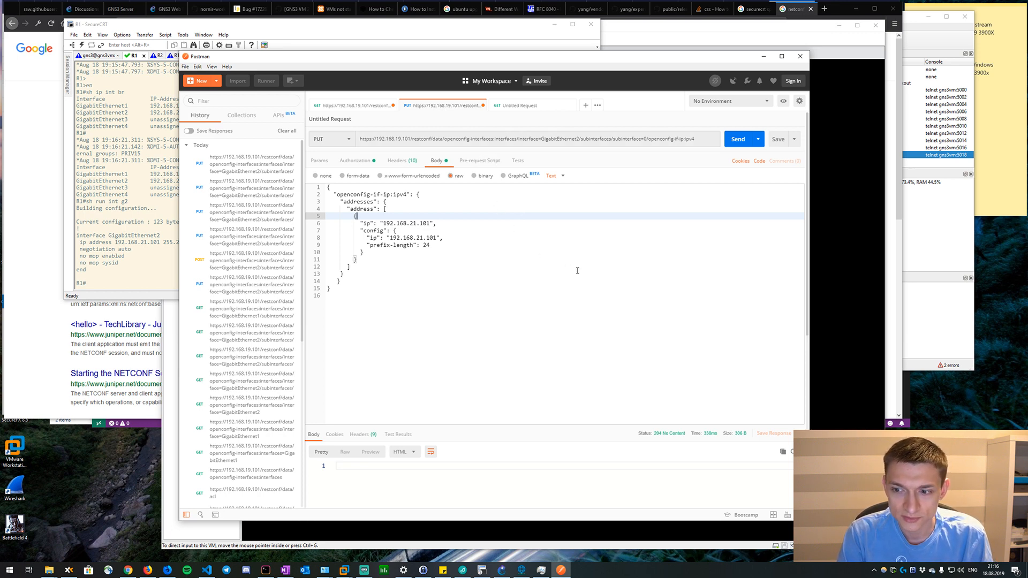
click(498, 293)
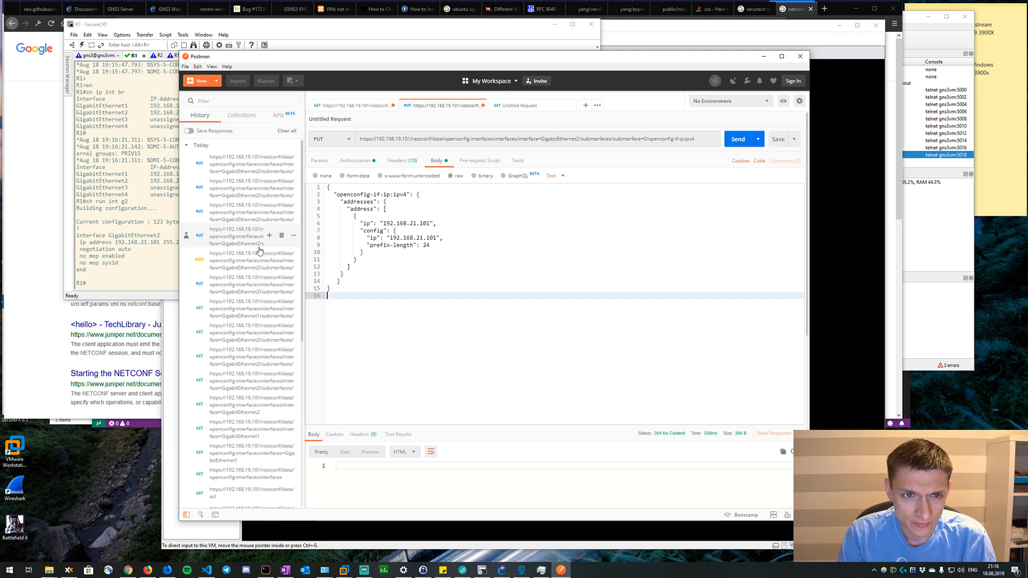
Switch to GNS3 and view the 10-csrs router topology.
click(502, 571)
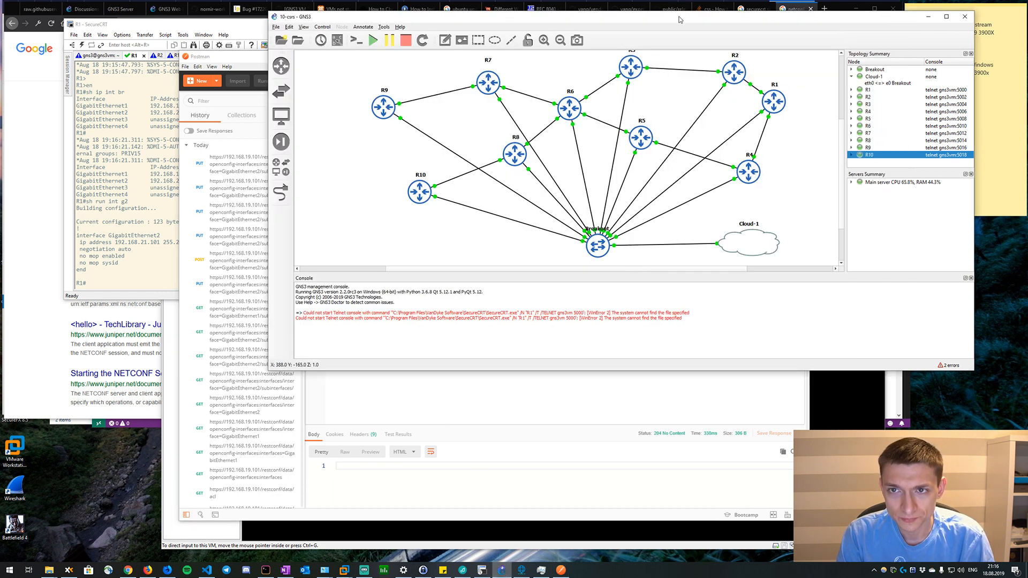
drag(679, 20, 667, 38)
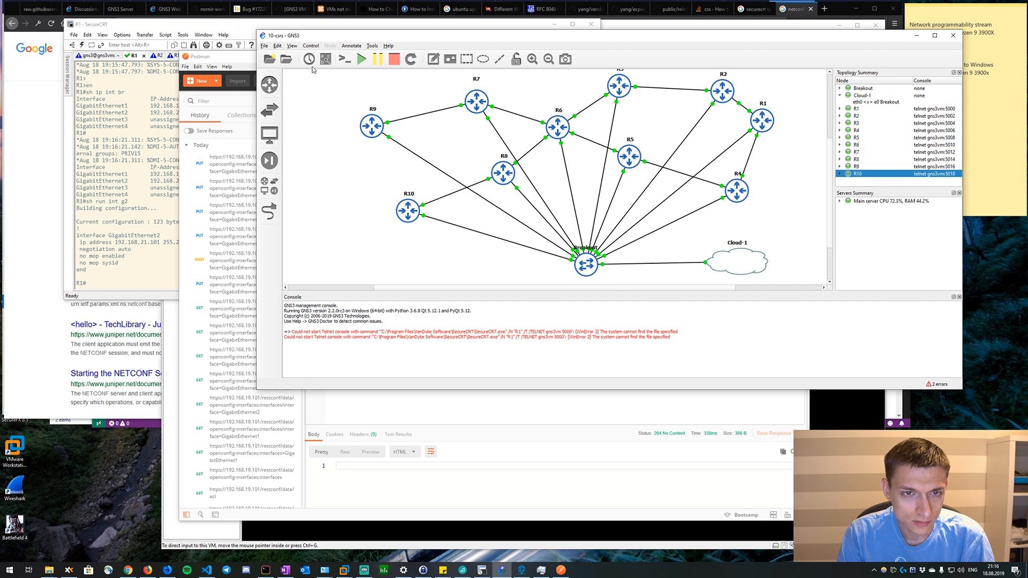
drag(400, 40, 384, 53)
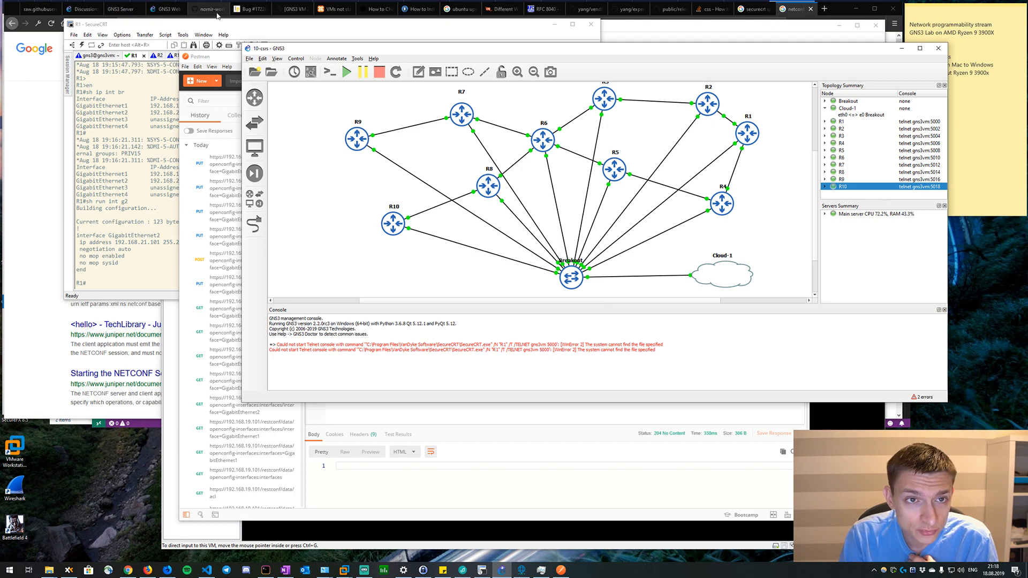
Switch to the browser and read the GitHub issue about QEMU 3.1.0 crashing on AMD Ryzen 5, down to the kernel upgrade process.
click(243, 12)
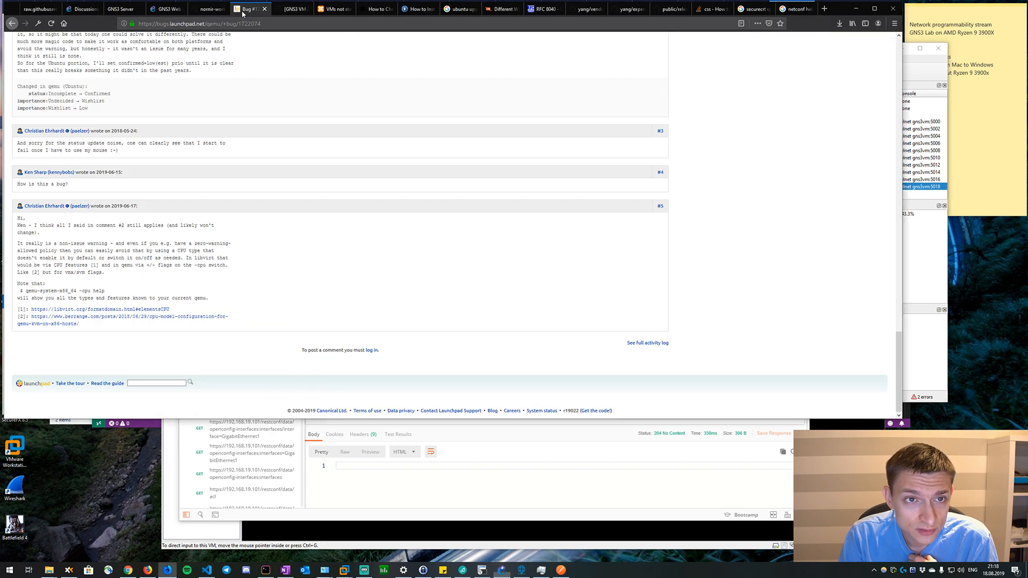
click(292, 9)
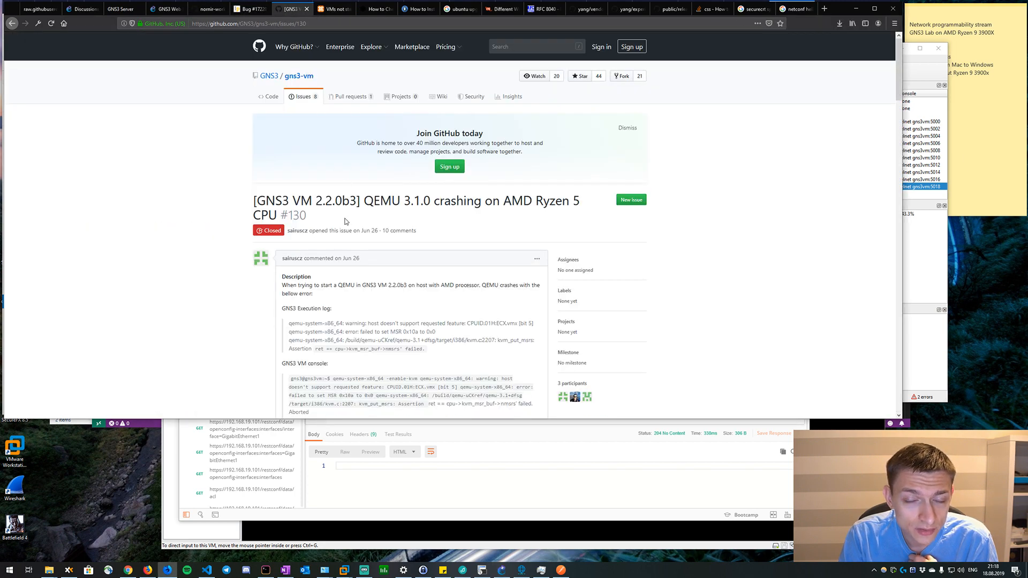
scroll(206, 172, down, 1)
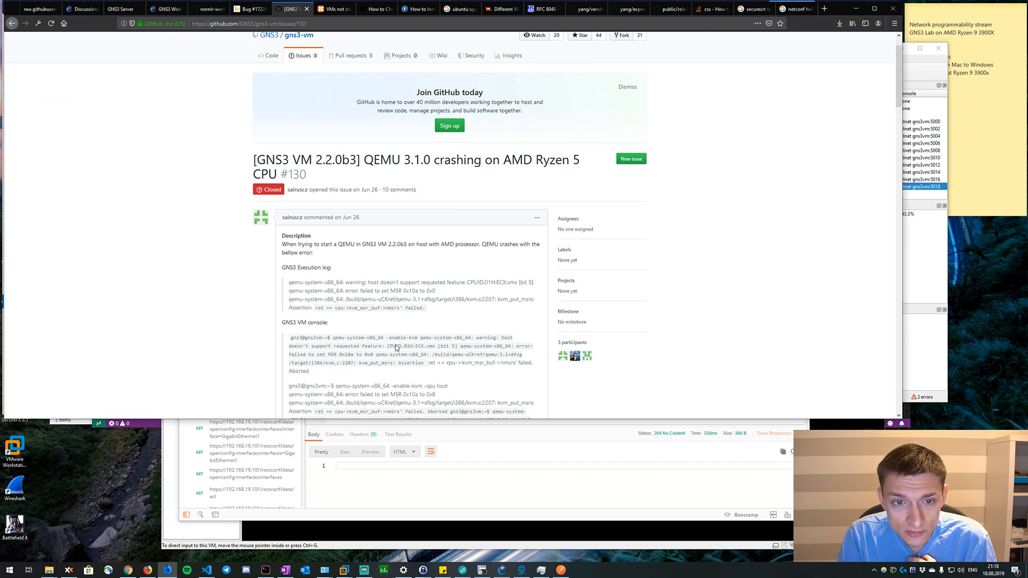
scroll(396, 348, down, 20)
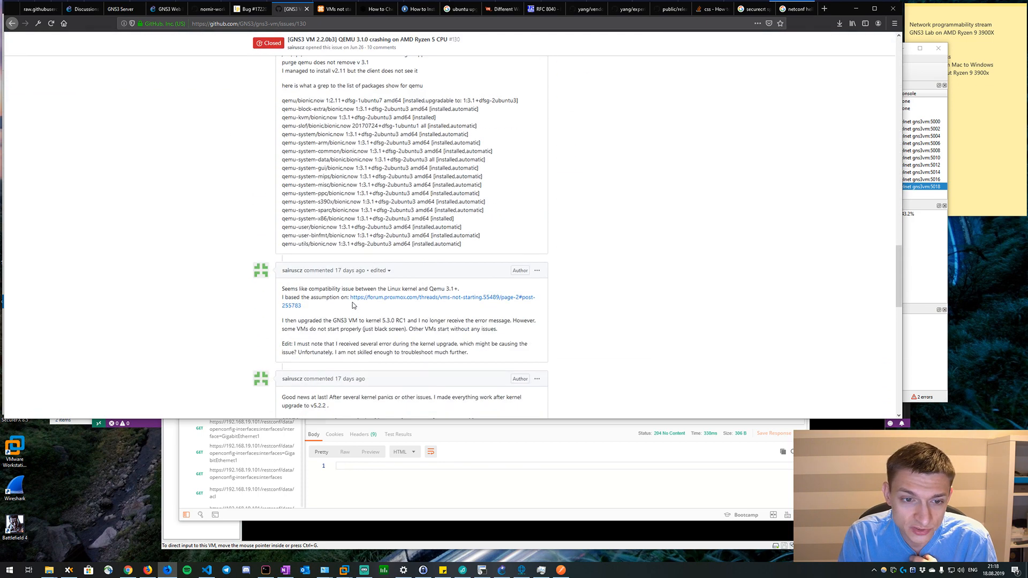
scroll(348, 286, down, 10)
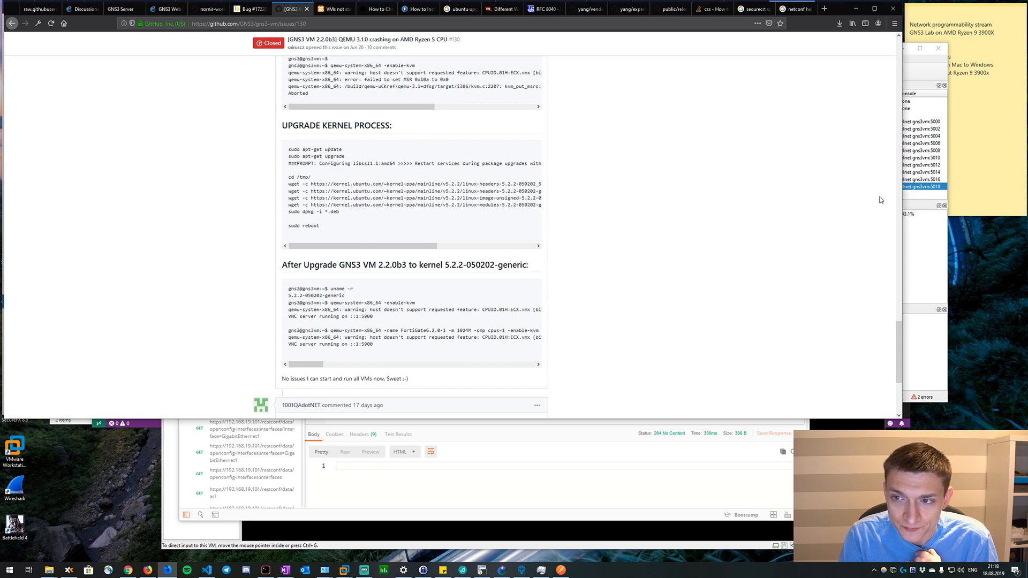
Return to the GNS3 window and inspect the upper routers of the topology.
click(907, 60)
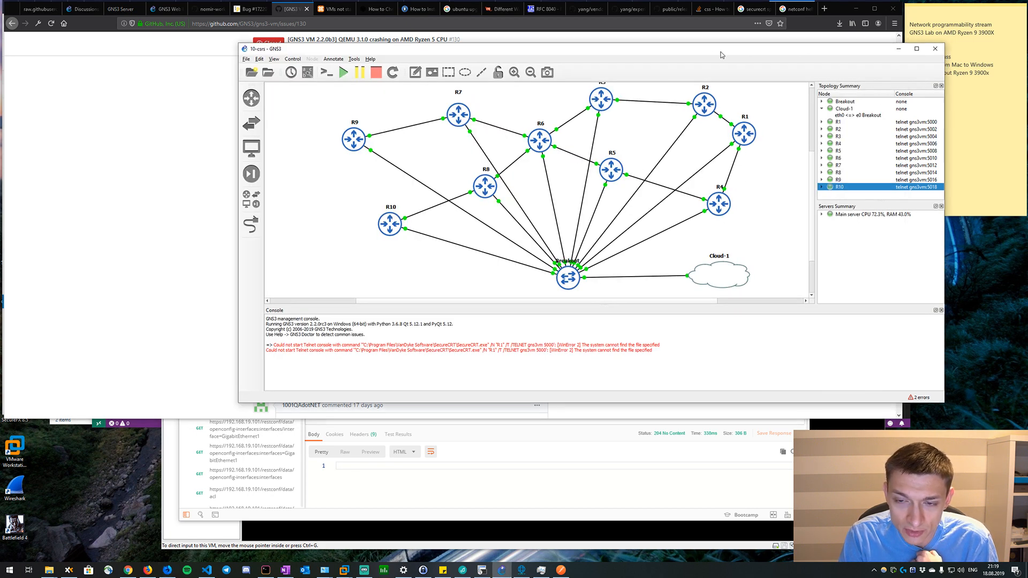
drag(712, 55, 653, 62)
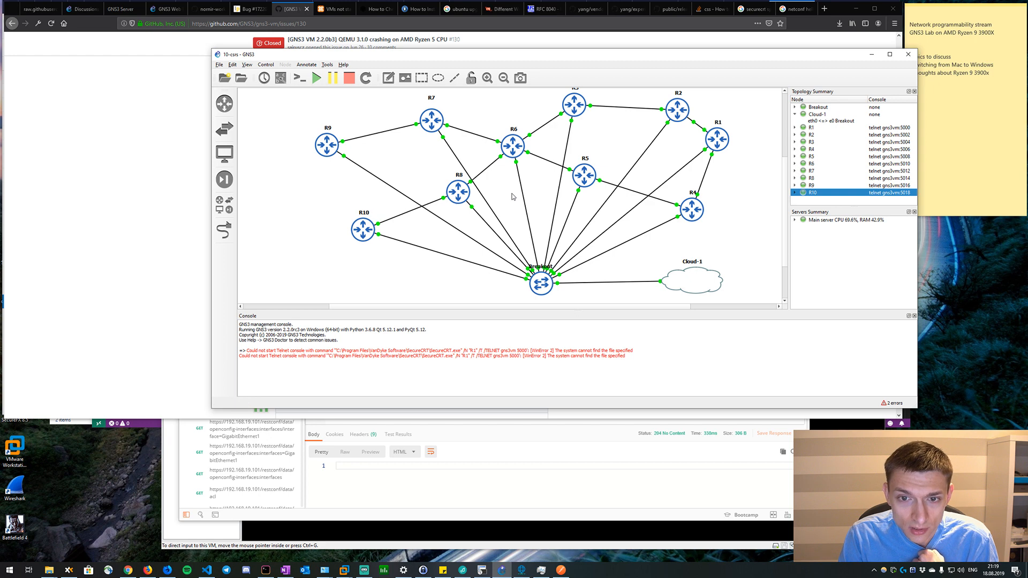
scroll(512, 197, up, 3)
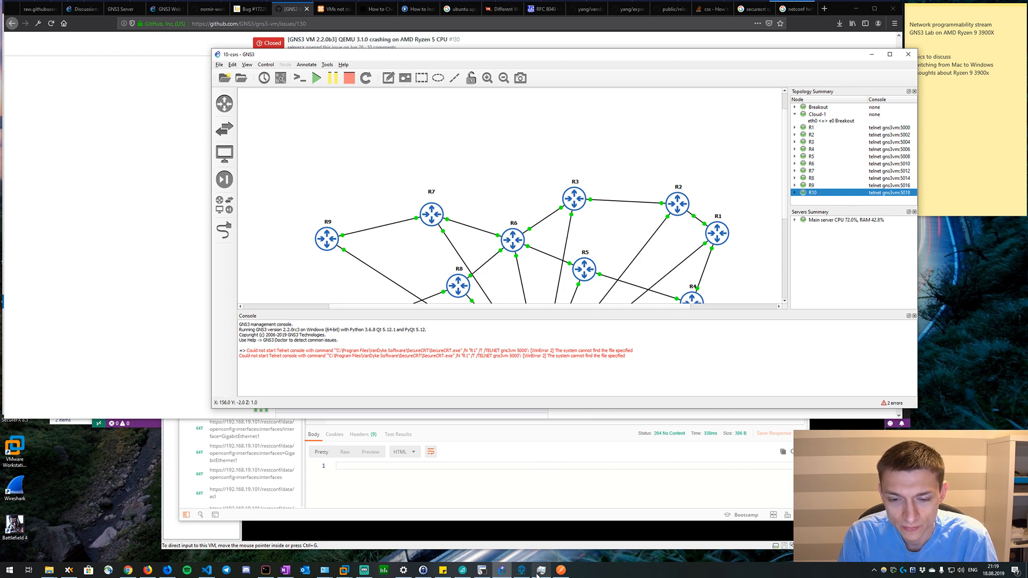
Switch to VMware Workstation and open the virtual machine settings of the GNS3 VM.
mouse_move(525, 573)
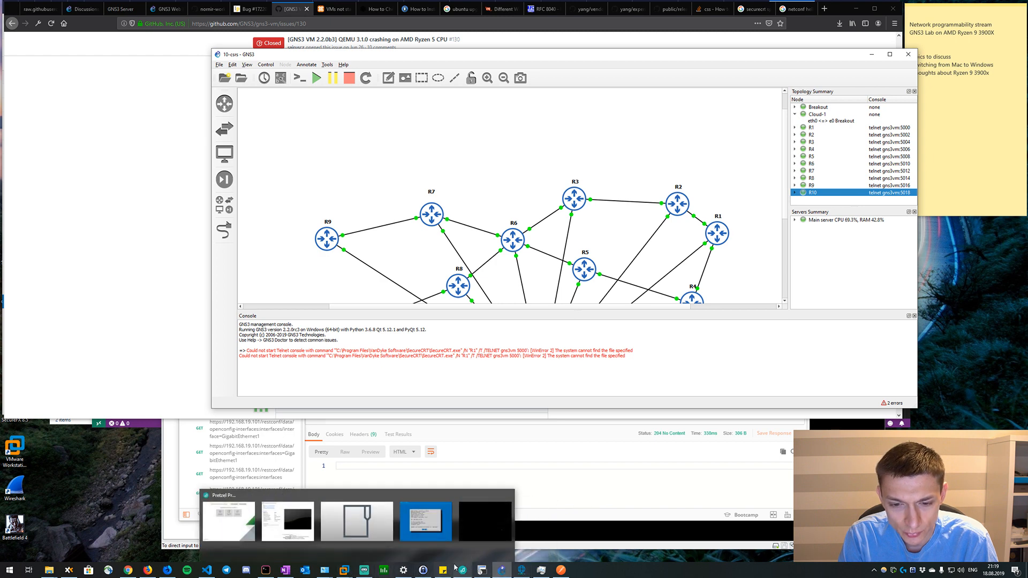
mouse_move(343, 570)
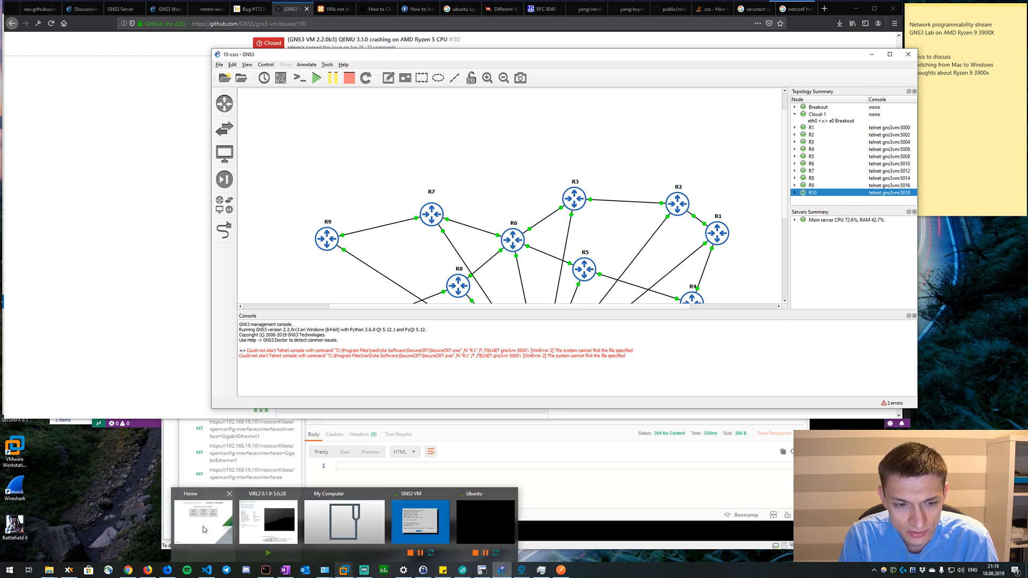
click(263, 512)
click(193, 93)
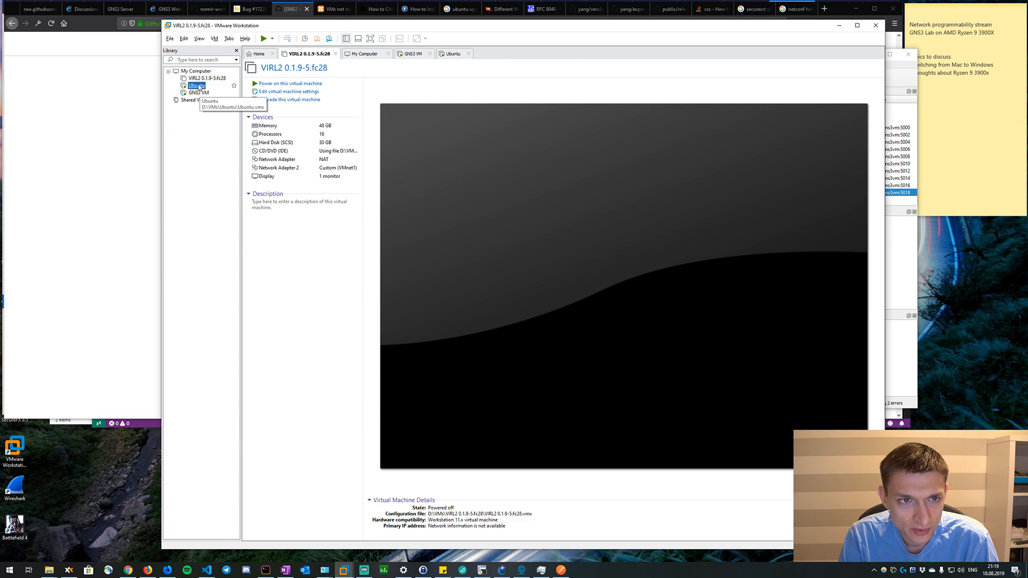
right_click(191, 94)
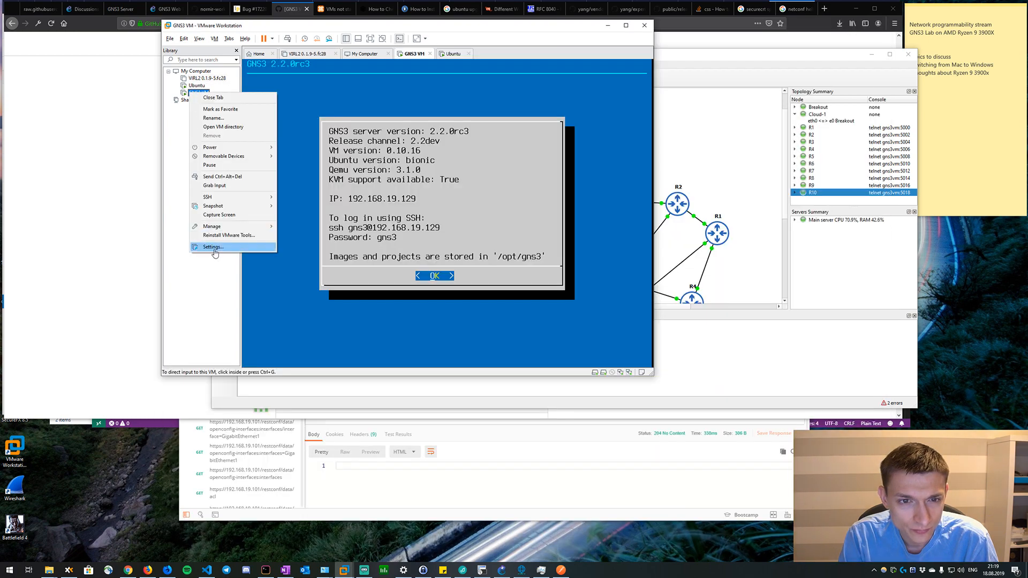
click(215, 249)
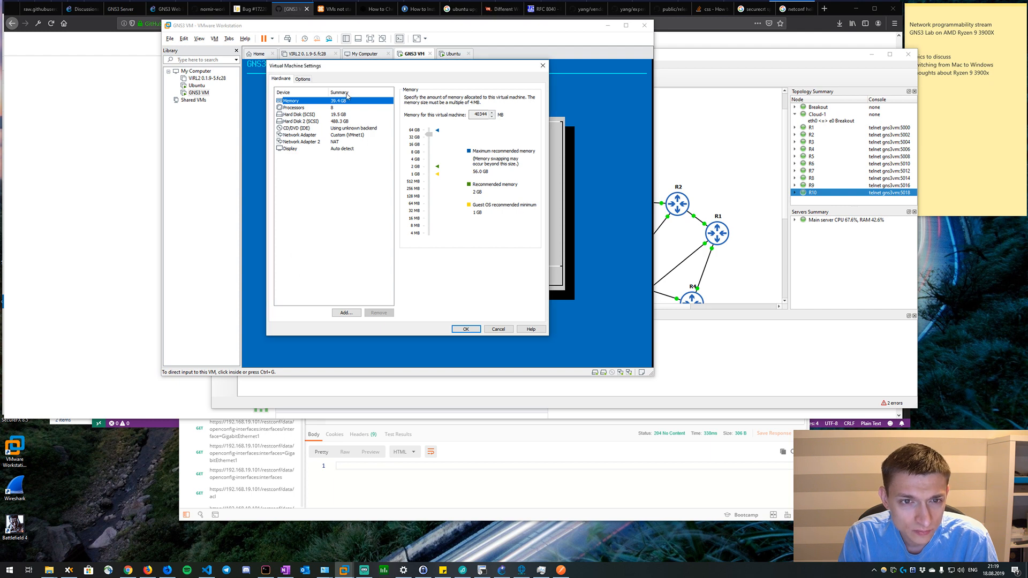
Review the GNS3 VM's general options and processor settings, and close the settings without changing anything.
click(302, 79)
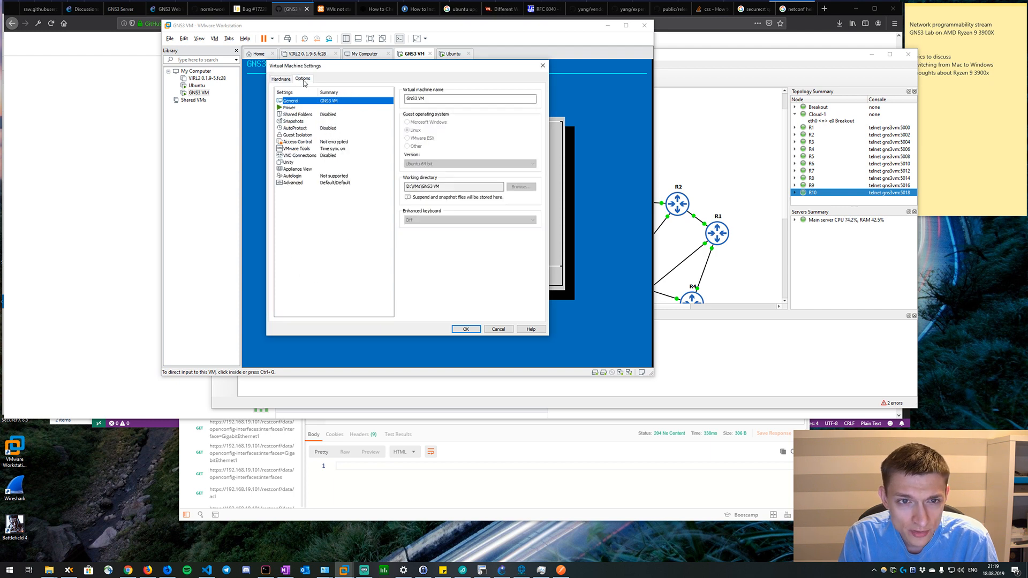
click(281, 79)
click(315, 108)
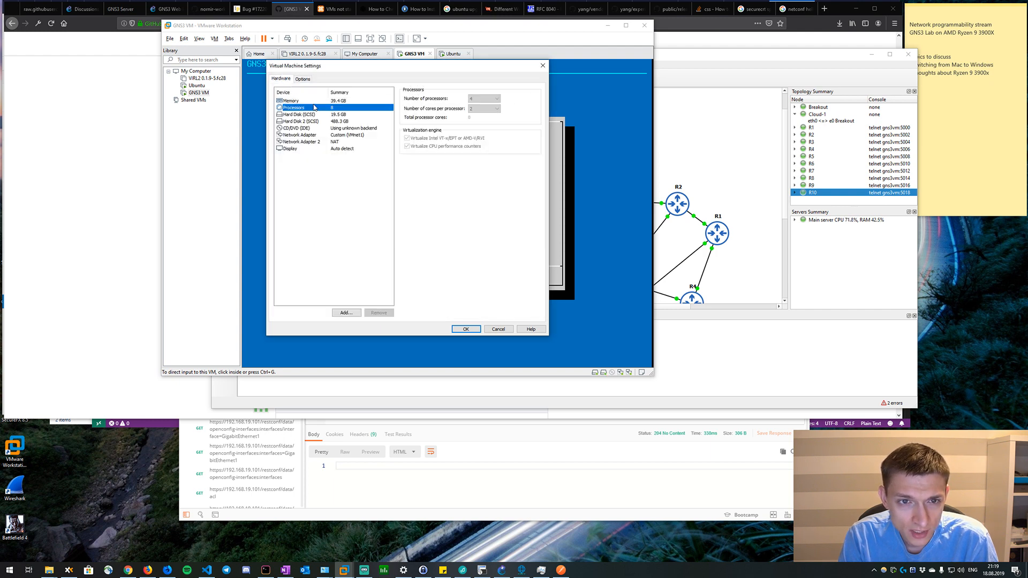
click(543, 66)
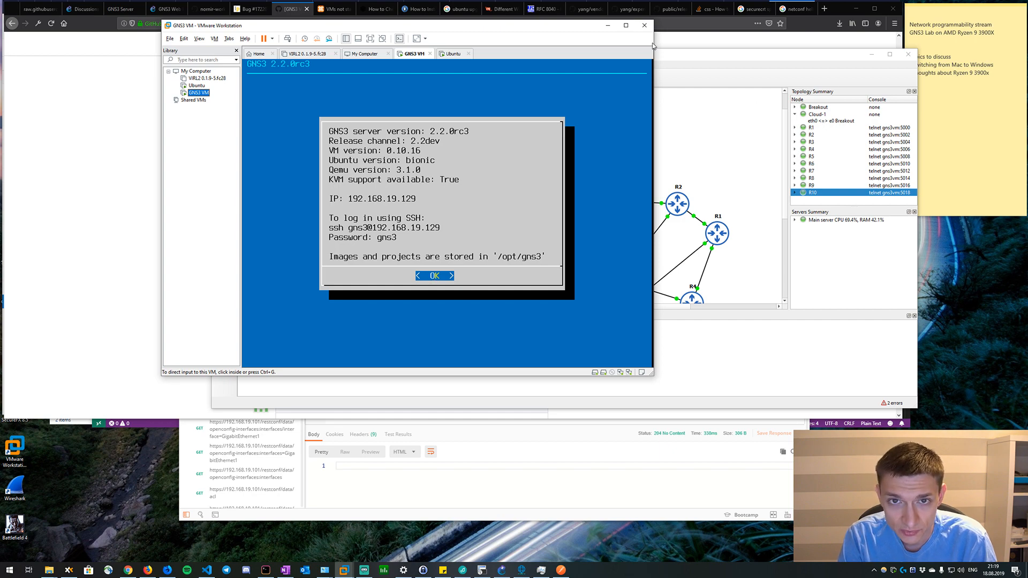
Return to GNS3 and inspect the 10-csrs topology from the upper routers down to the Breakout switch and Cloud-1.
click(750, 128)
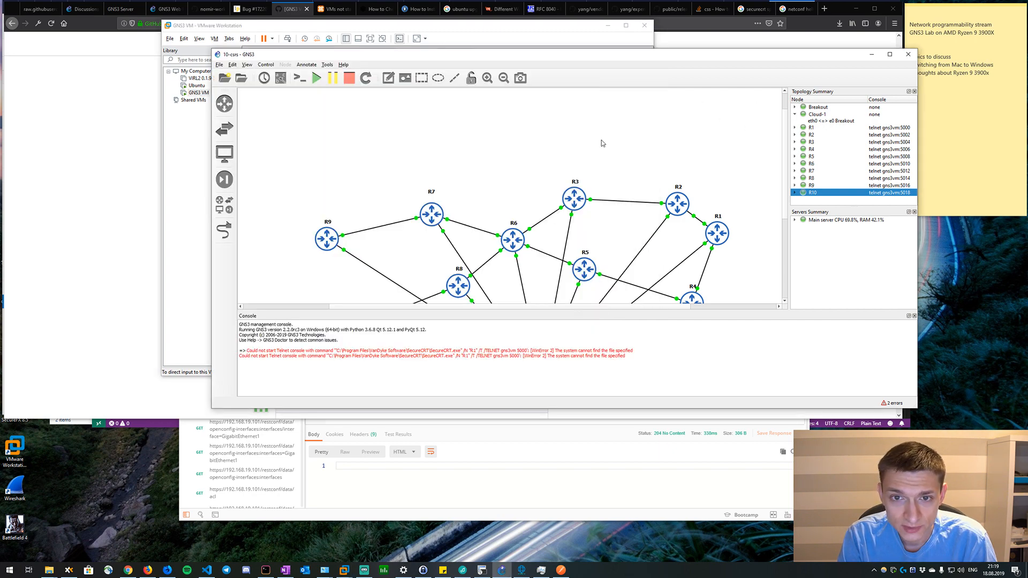
scroll(394, 182, down, 1)
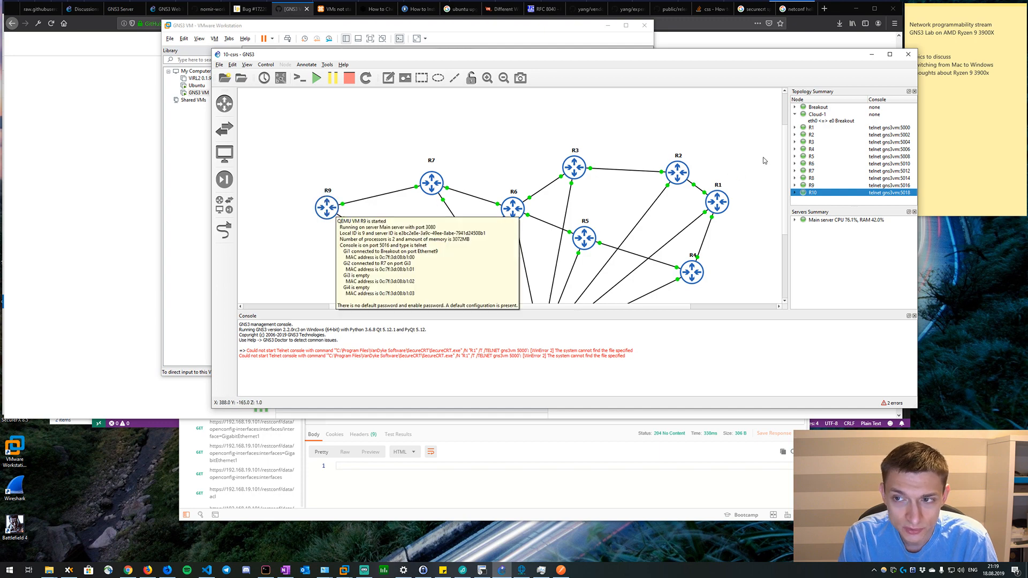
scroll(733, 158, down, 3)
scroll(733, 158, down, 1)
scroll(733, 158, up, 6)
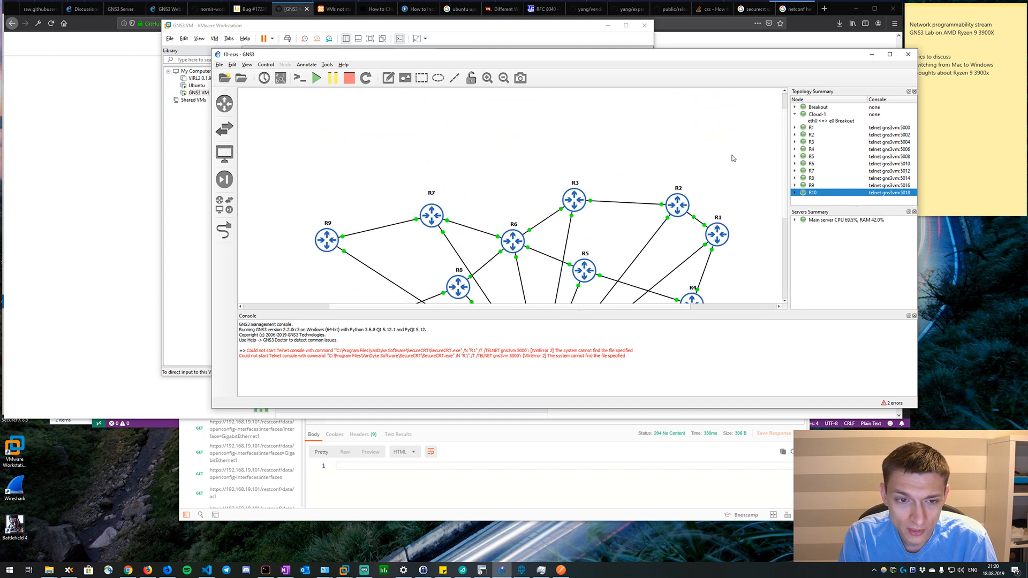
scroll(732, 158, down, 5)
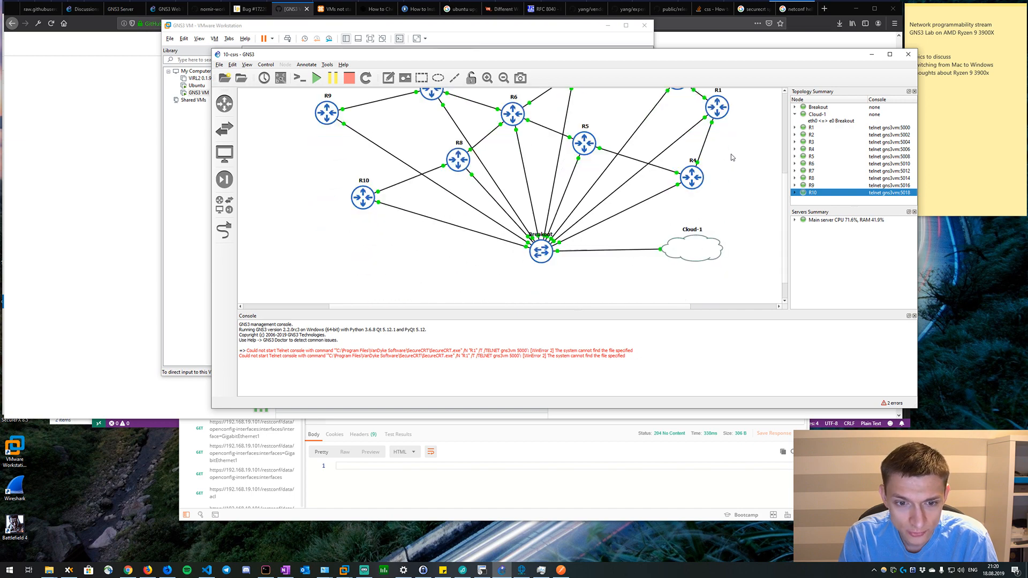
Switch to Task Manager and compare the running processes sorted by memory and by CPU usage.
click(541, 570)
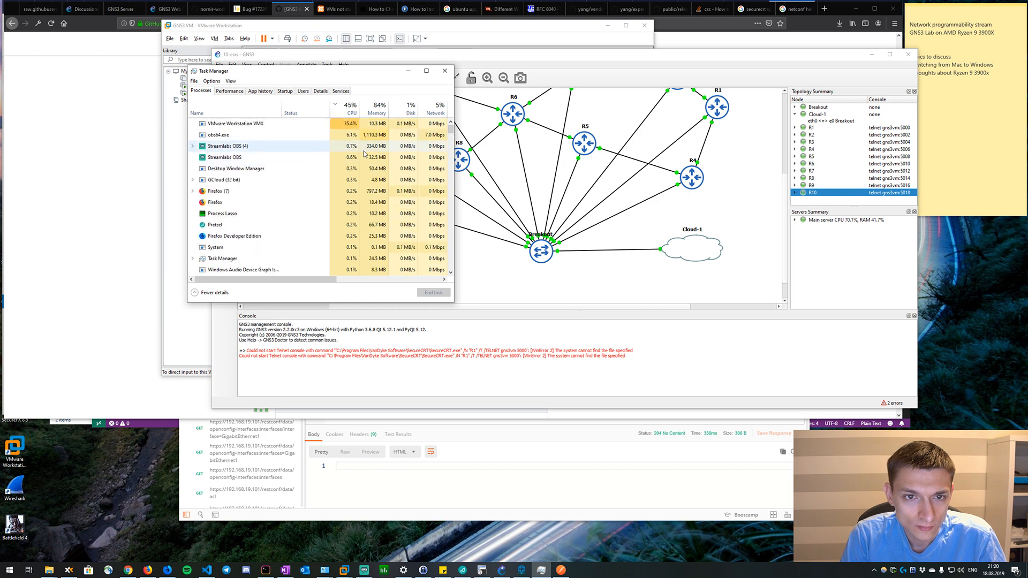
click(383, 115)
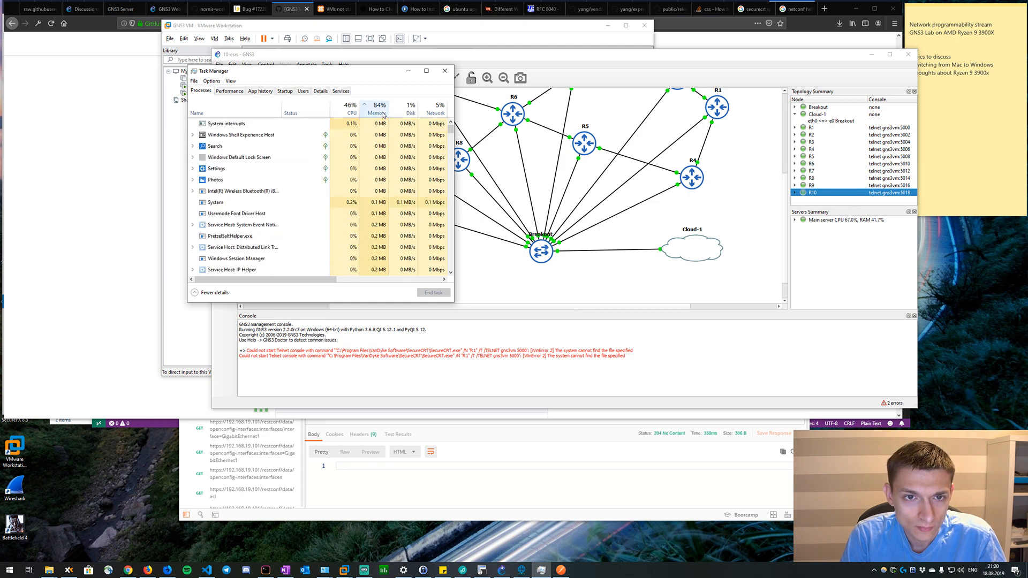
click(347, 108)
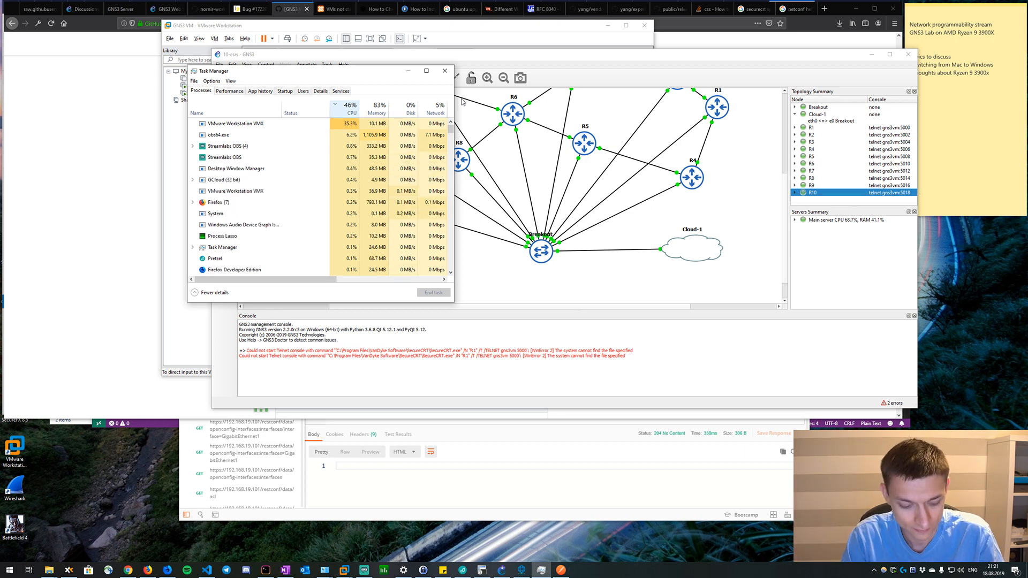
Change the keyboard input language to Russian and switch to the Streamlabs OBS window.
key(super+space)
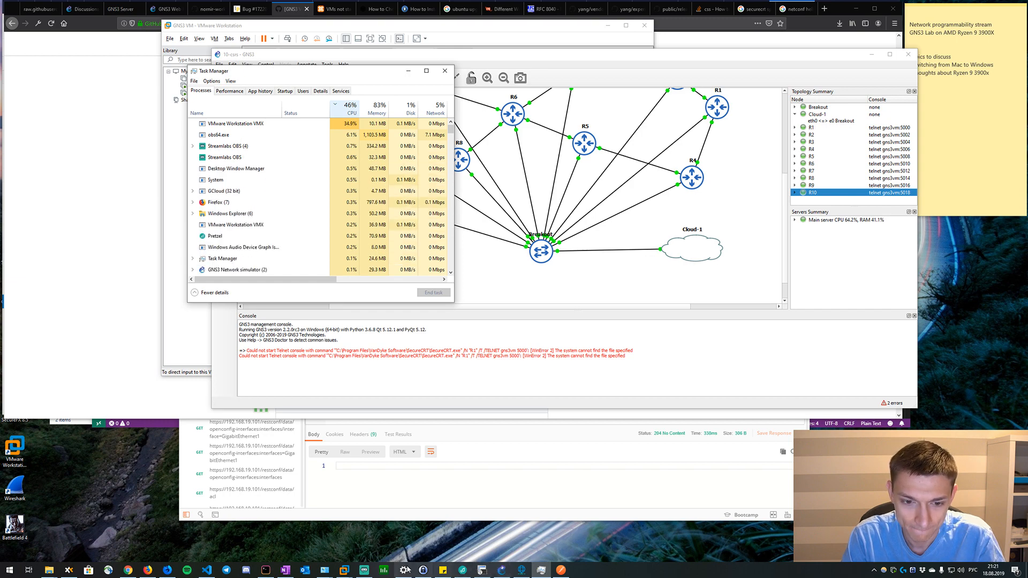
click(364, 570)
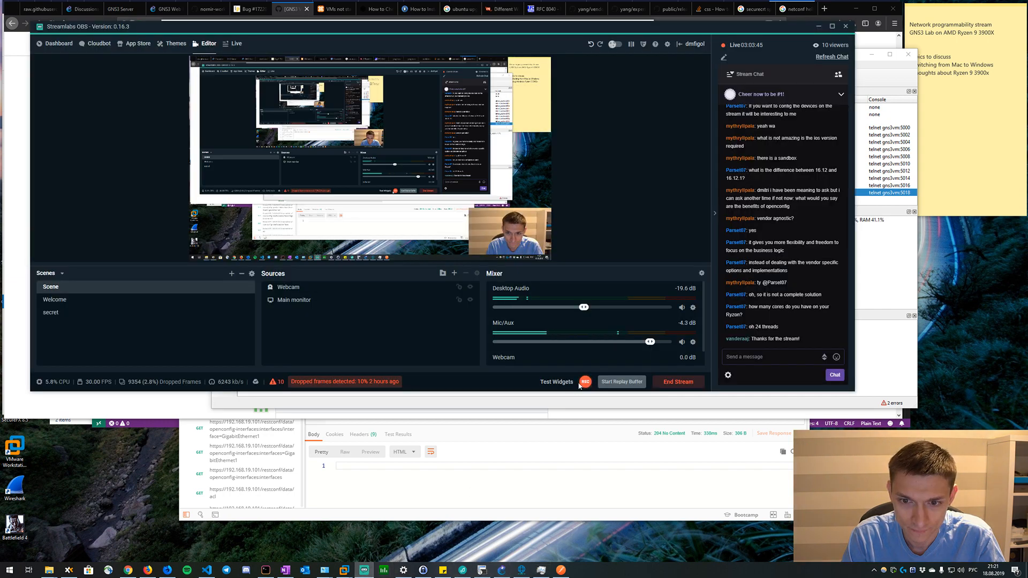